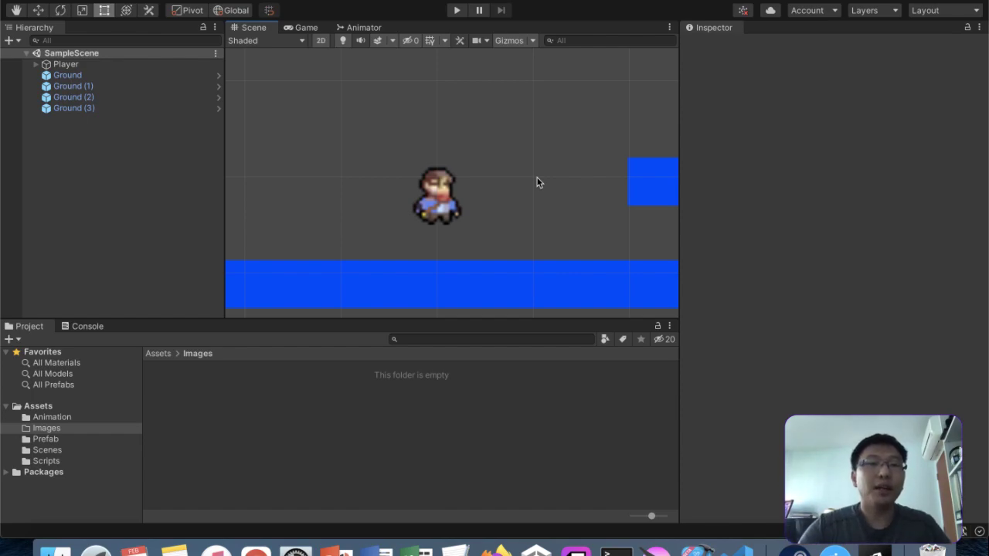
# - Run the game, maximize the Game view, and walk the player left and right along the ground platform
pyautogui.click(459, 12)
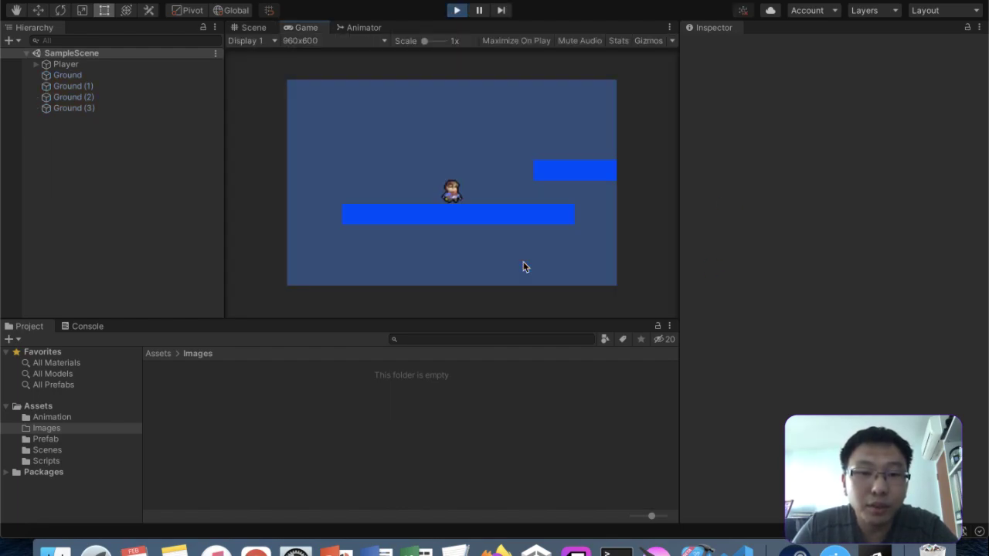
pyautogui.press('Left')
pyautogui.press('Right')
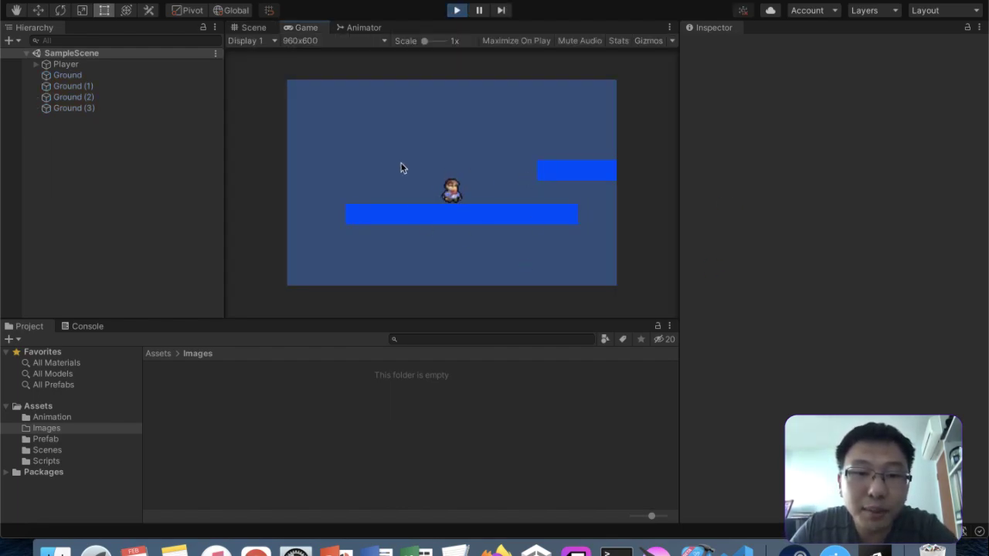
pyautogui.hotkey('shift', 'space')
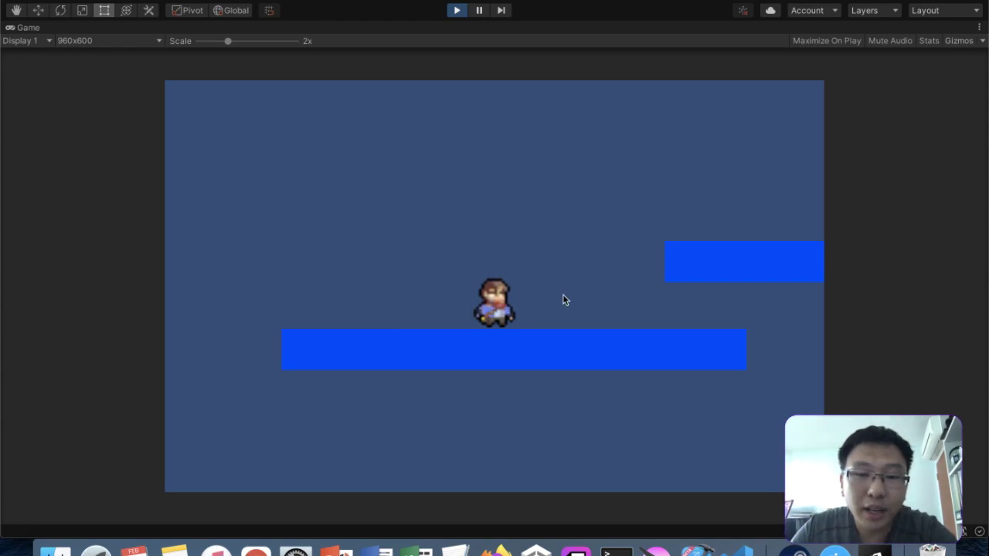
pyautogui.press('Left')
pyautogui.press('Right')
pyautogui.press('Left')
pyautogui.press('Right')
pyautogui.press('space')
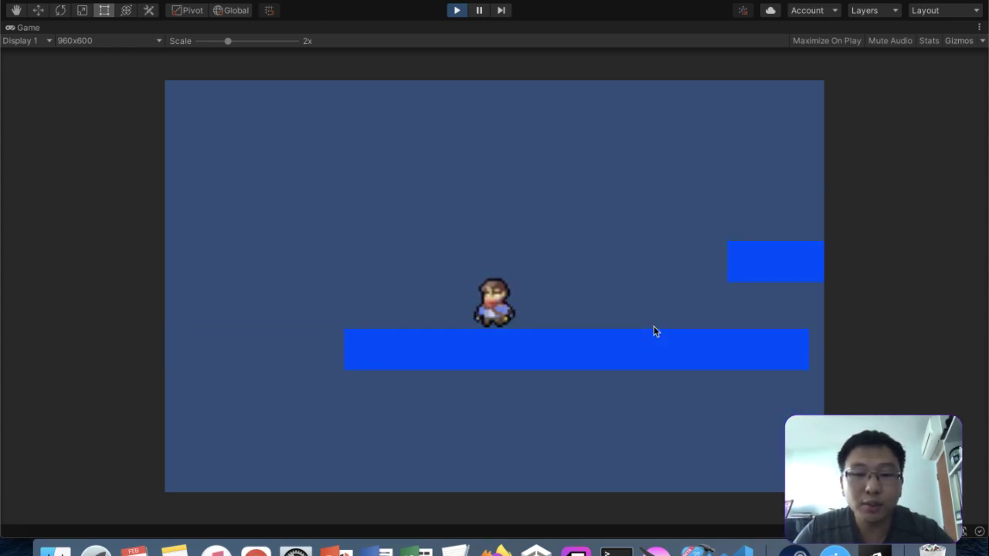
# - Test the player's jumping by moving up onto the higher ground platform and back, and stop the game
pyautogui.press('space')
pyautogui.press('Right')
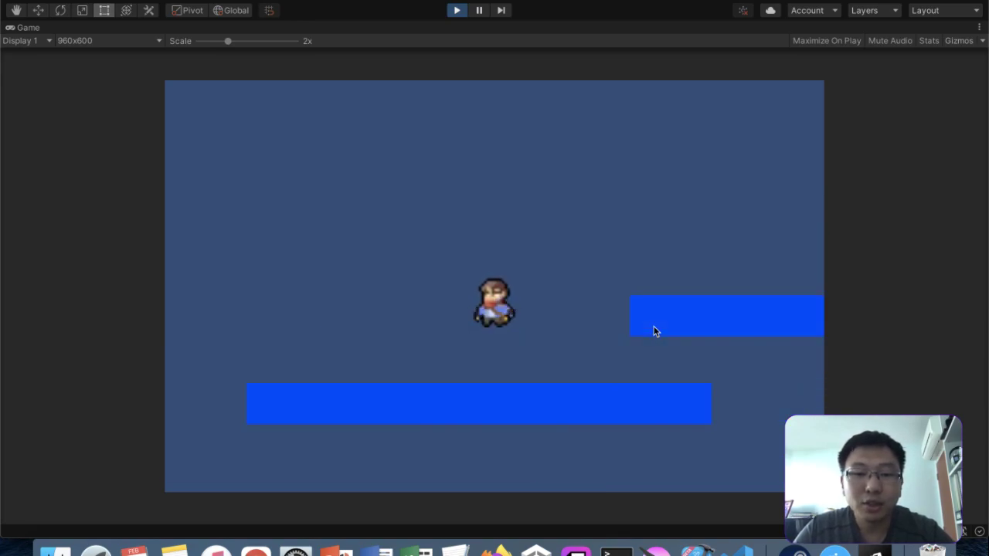
pyautogui.press('Right')
pyautogui.press('space')
pyautogui.press('Left')
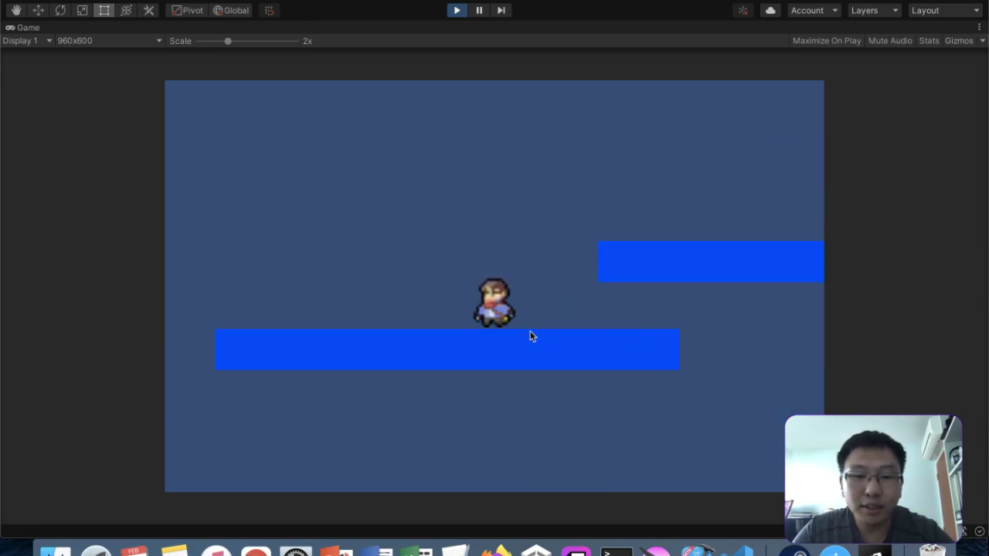
pyautogui.press('space')
pyautogui.press('Right')
pyautogui.press('space')
pyautogui.press('Right')
pyautogui.press('space')
pyautogui.press('Right')
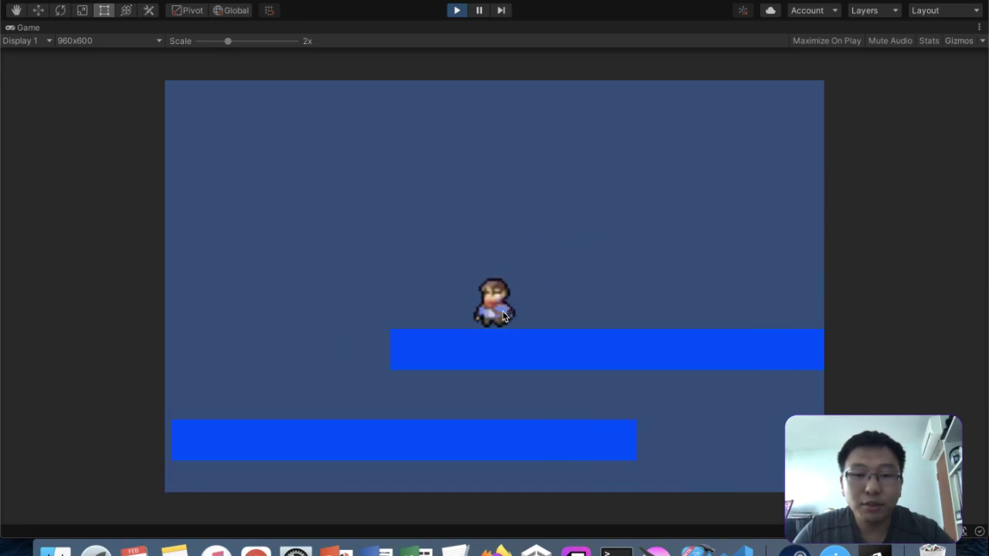
pyautogui.press('Right')
pyautogui.press('space')
pyautogui.press('Left')
pyautogui.press('Left')
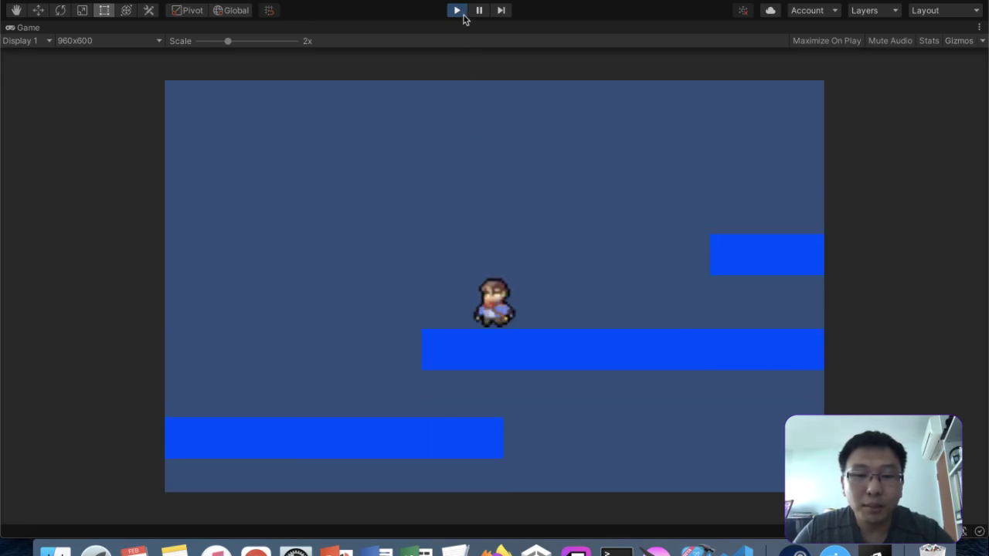
pyautogui.click(463, 15)
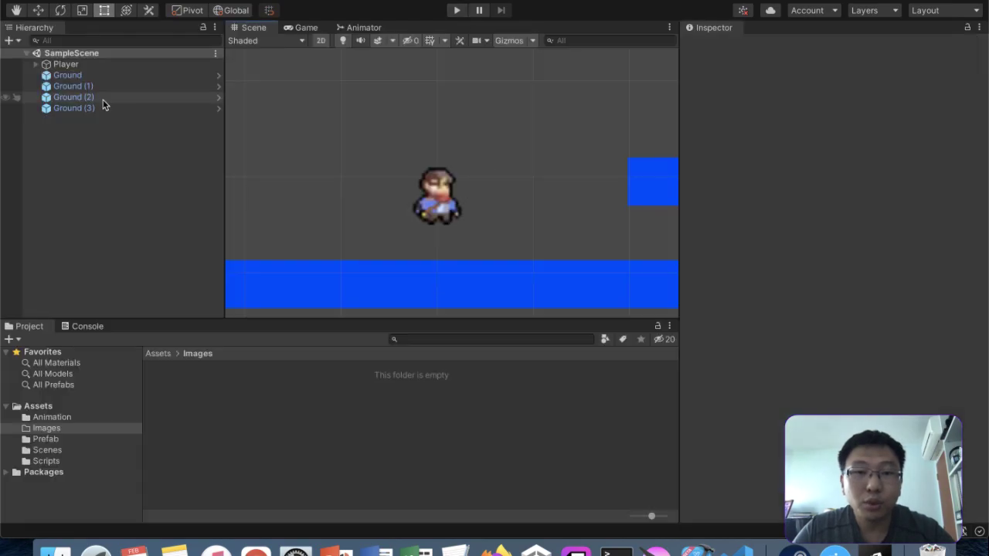
# - Examine the ground platforms in the scene by selecting Ground objects one after another
pyautogui.scroll(-4, 334, 97)
pyautogui.scroll(-5, 334, 104)
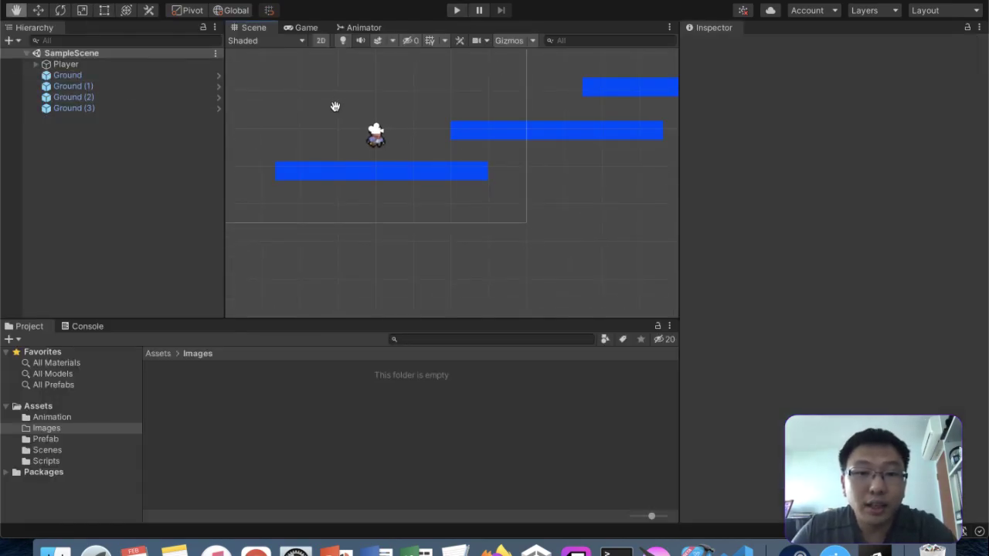
pyautogui.click(82, 77)
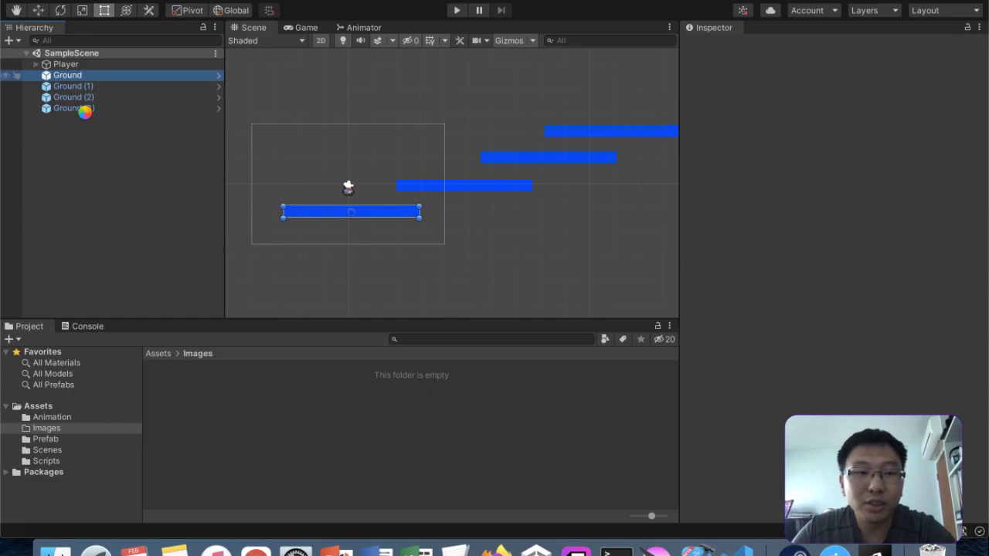
pyautogui.click(87, 99)
pyautogui.click(85, 109)
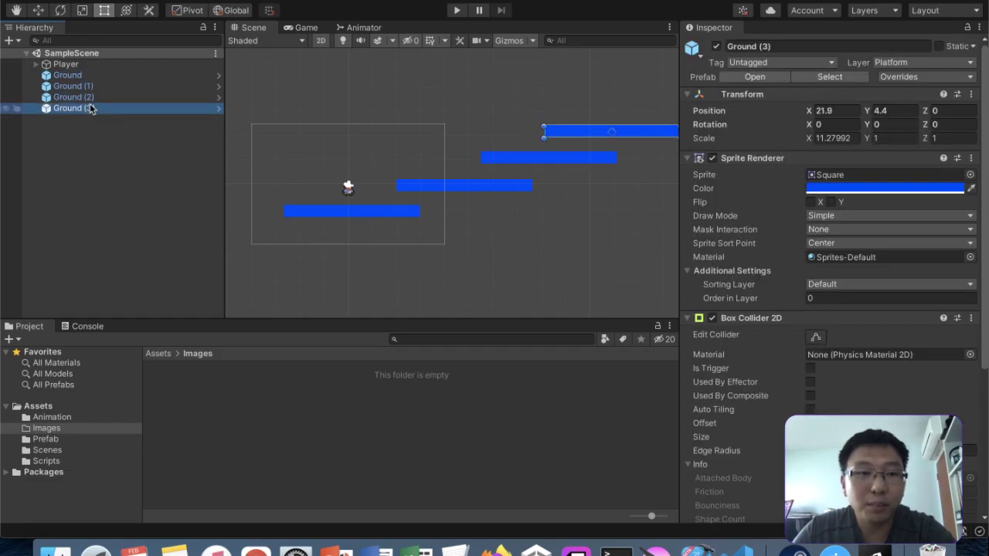
pyautogui.click(89, 97)
pyautogui.click(97, 87)
# - Delete Ground, Ground (1), Ground (2) and Ground (3) from SampleScene and save the scene
pyautogui.click(99, 77)
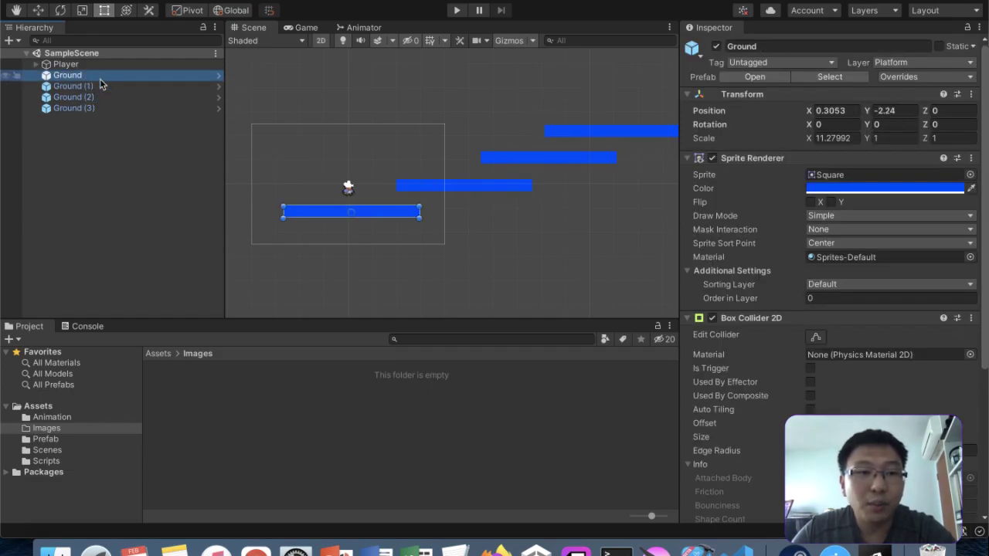
pyautogui.hotkey('shift', 'Down')
pyautogui.hotkey('shift', 'Down')
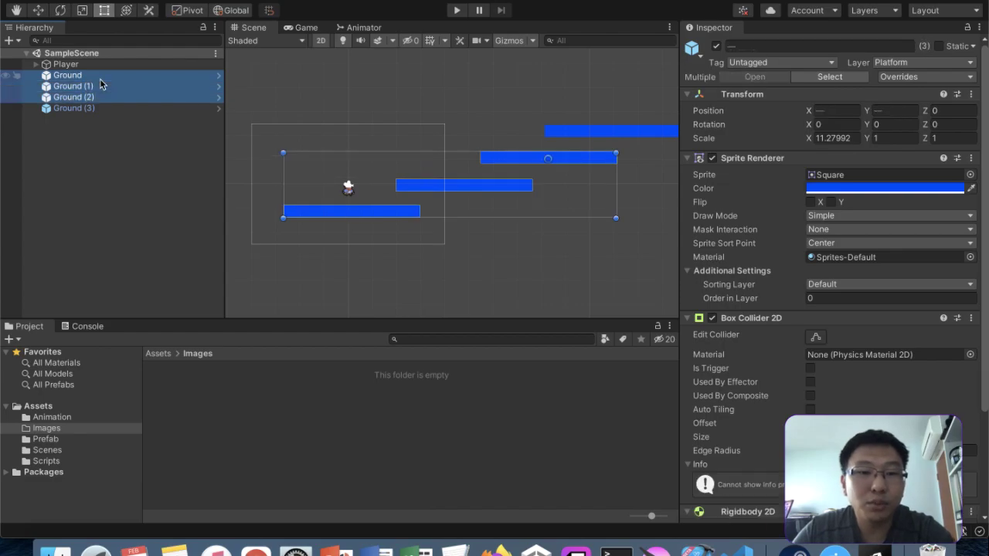
pyautogui.hotkey('shift', 'Down')
pyautogui.rightClick(101, 85)
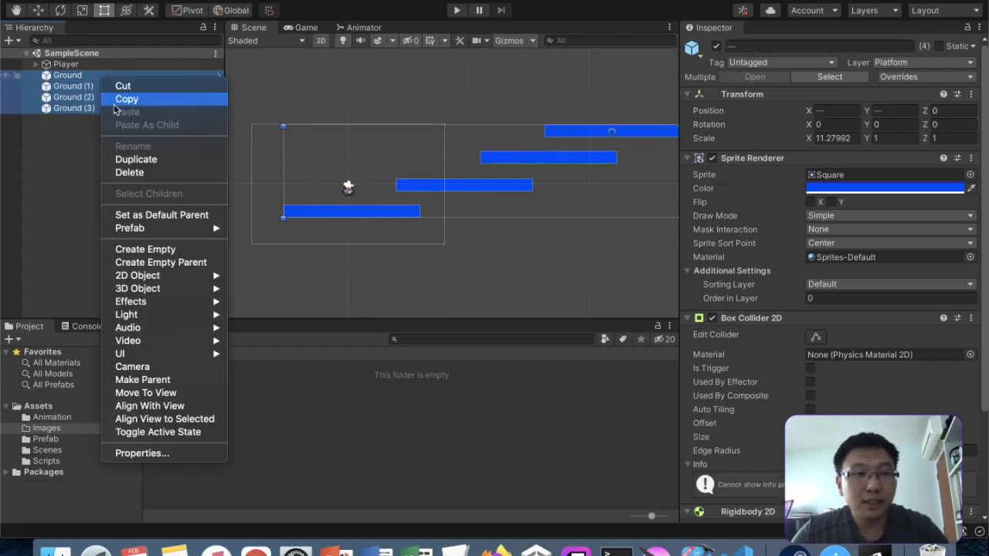
pyautogui.click(131, 171)
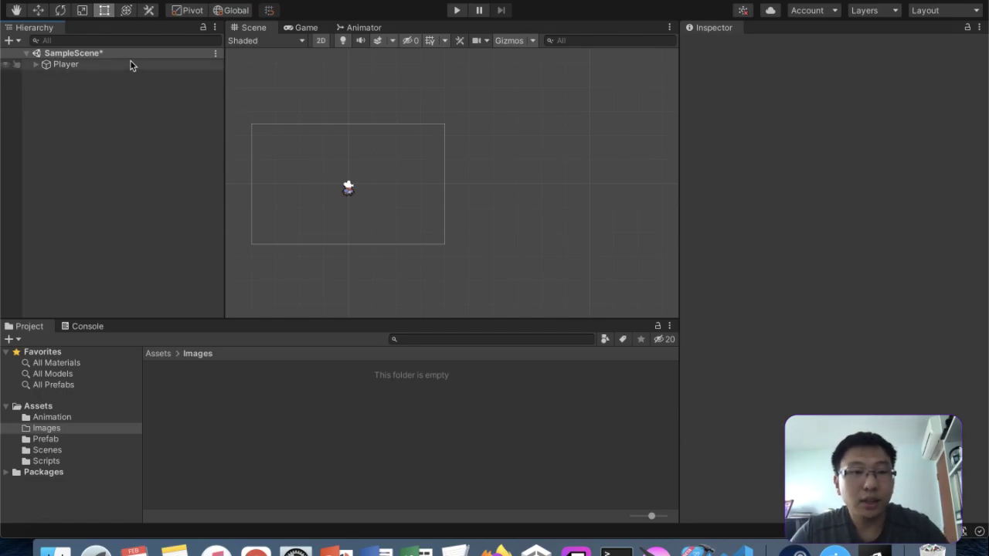
pyautogui.press('super+s')
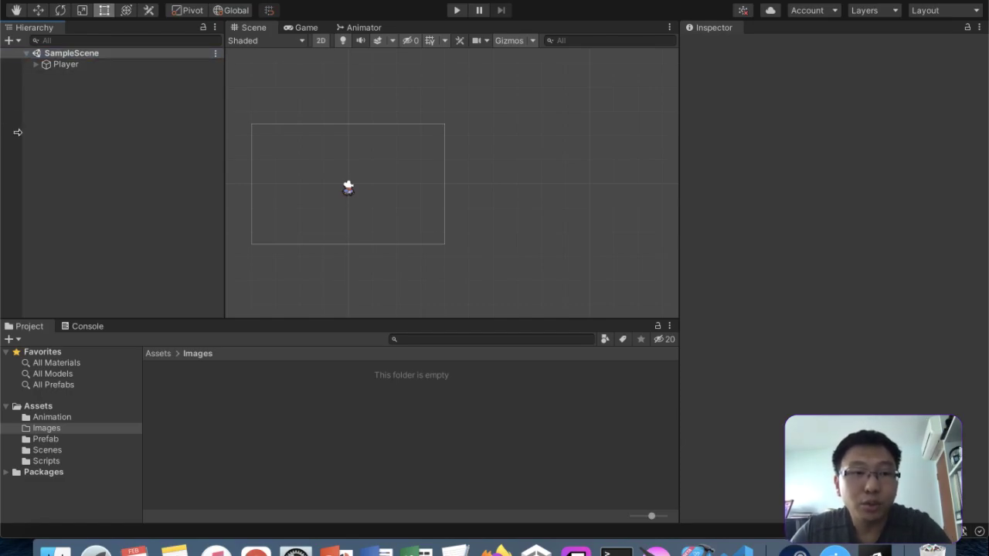
# - Switch to Chrome, download the Pixel Platformer pack from Kenney, and open its extracted kenney_pixelplatformer (2) folder
pyautogui.hotkey('ctrl', 'Left')
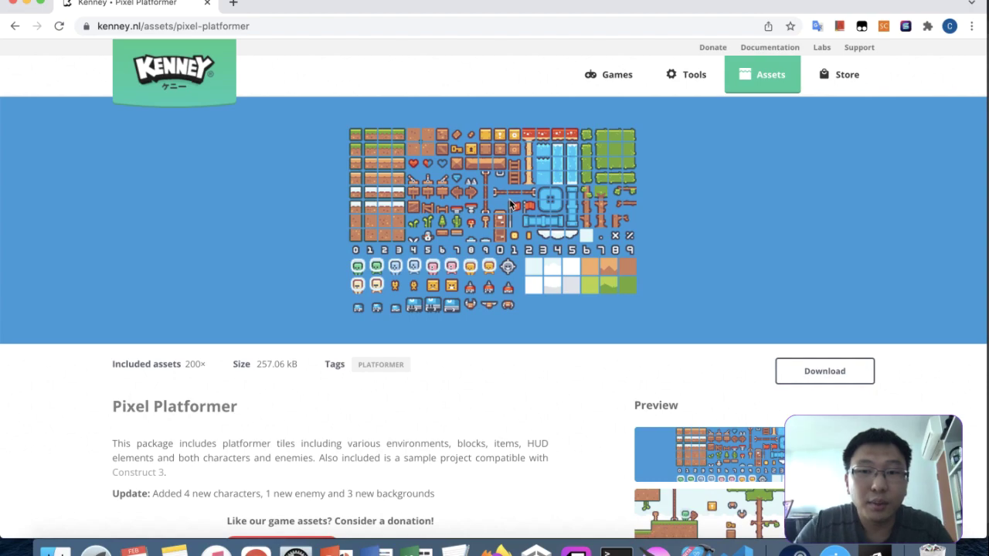
pyautogui.click(847, 381)
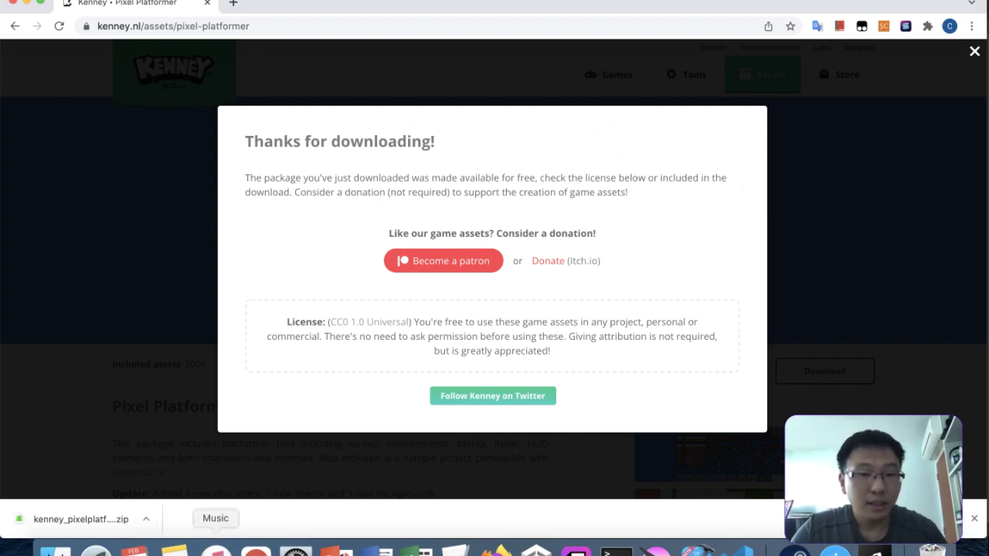
pyautogui.click(91, 528)
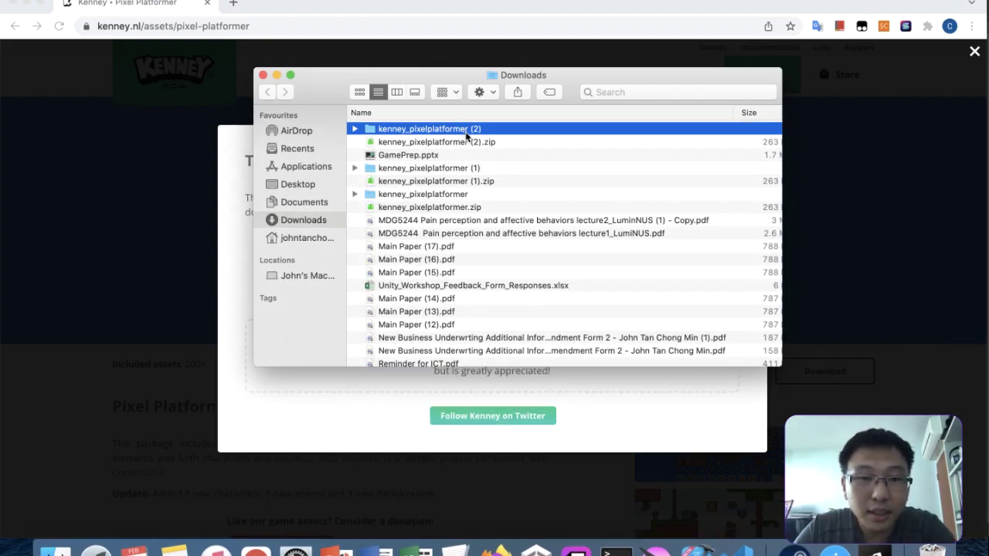
pyautogui.doubleClick(466, 132)
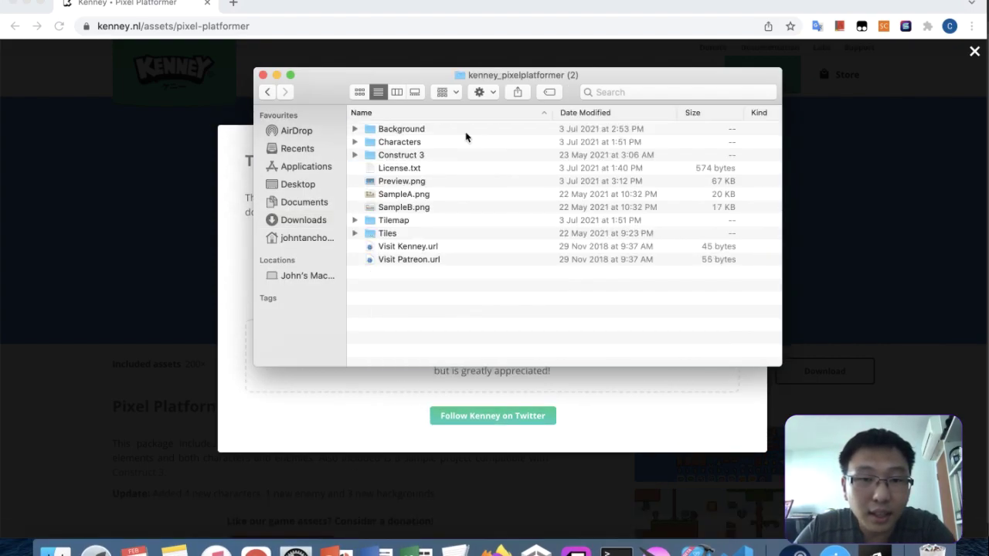
# - Check the individual tile images in the pack's Tiles folder and return to the pack folder
pyautogui.click(418, 236)
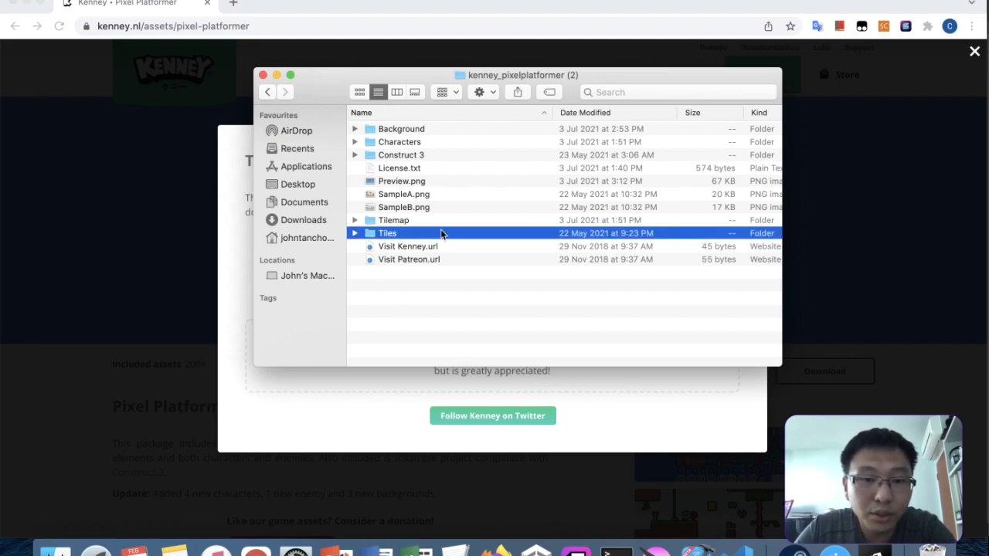
pyautogui.doubleClick(441, 233)
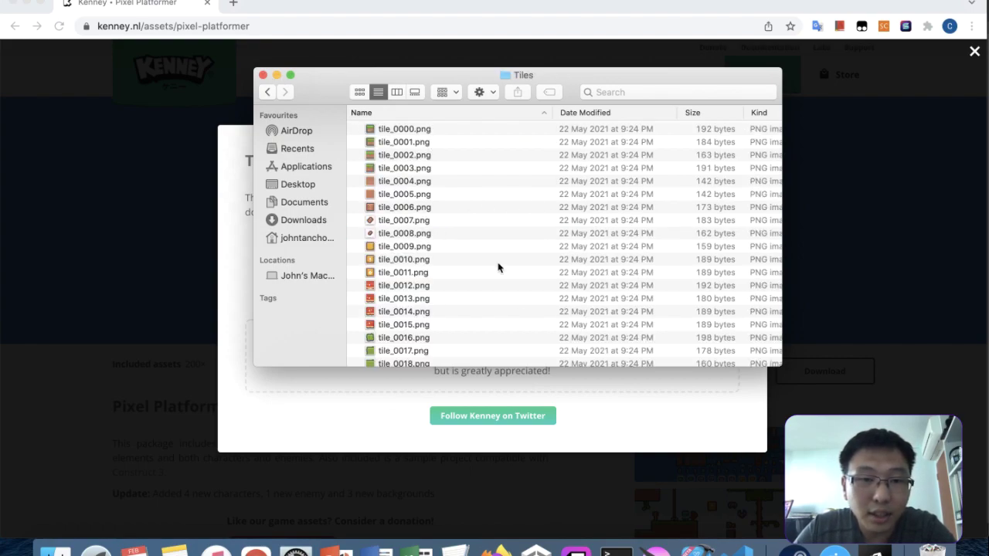
pyautogui.click(267, 93)
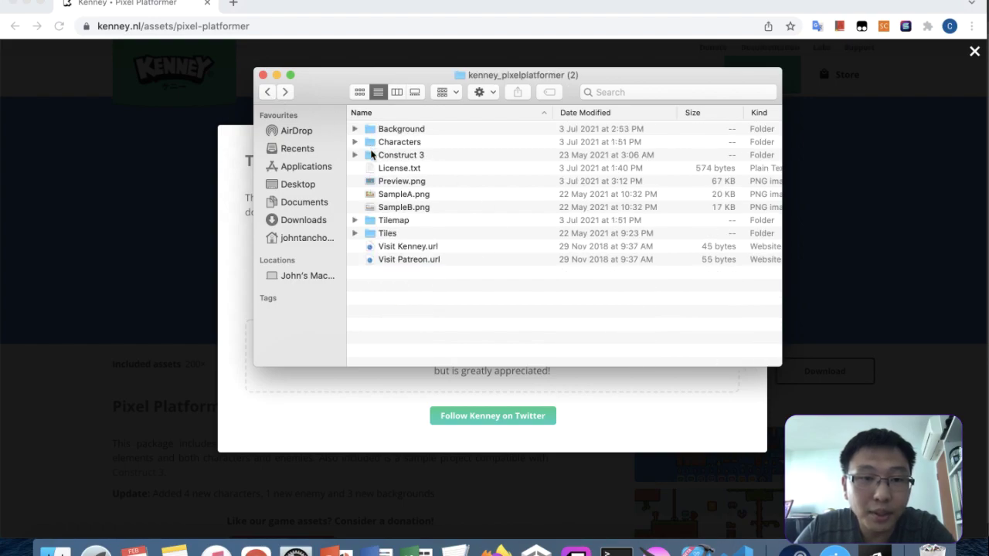
# - Open the pack's Tilemap folder and preview the tiles_packed.png image
pyautogui.click(376, 223)
pyautogui.doubleClick(376, 223)
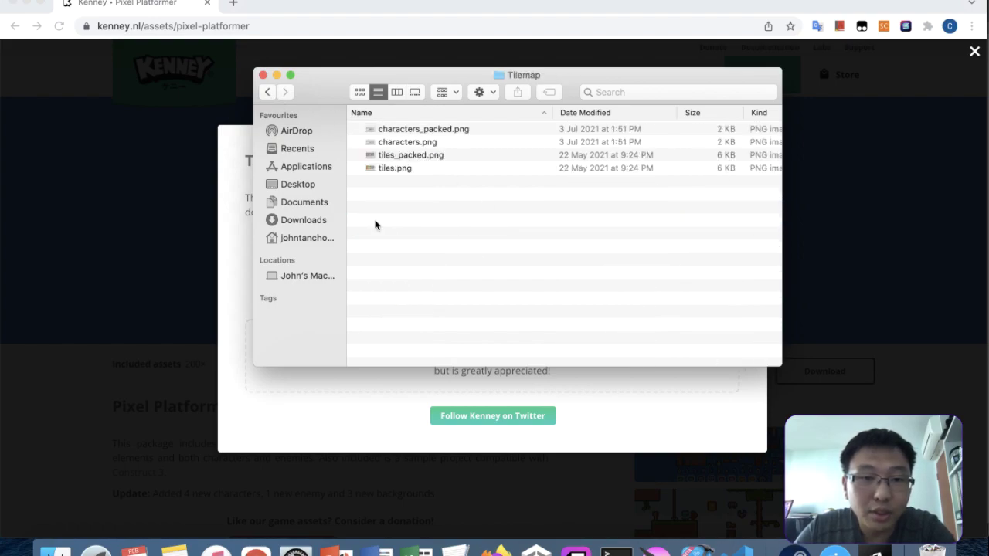
pyautogui.click(432, 156)
pyautogui.press('space')
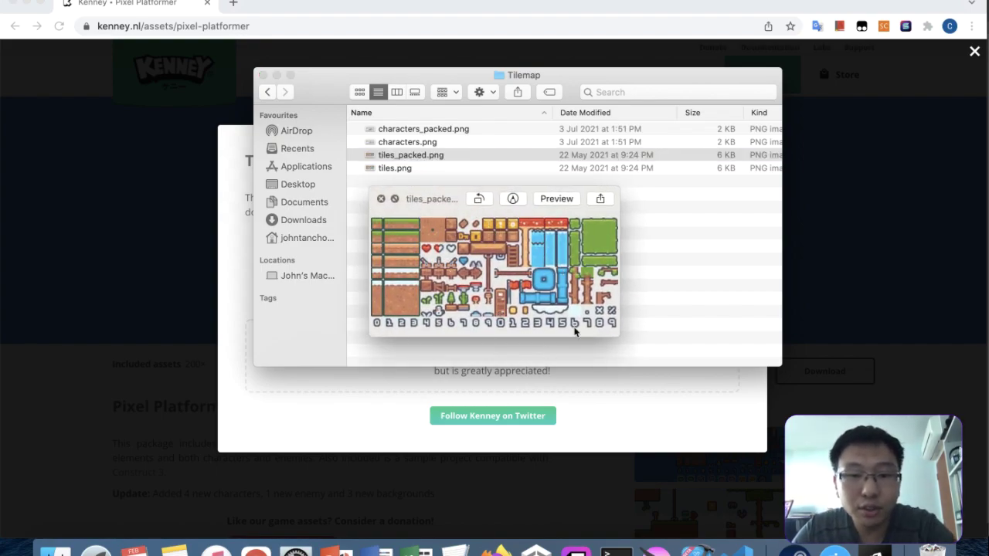
pyautogui.click(381, 199)
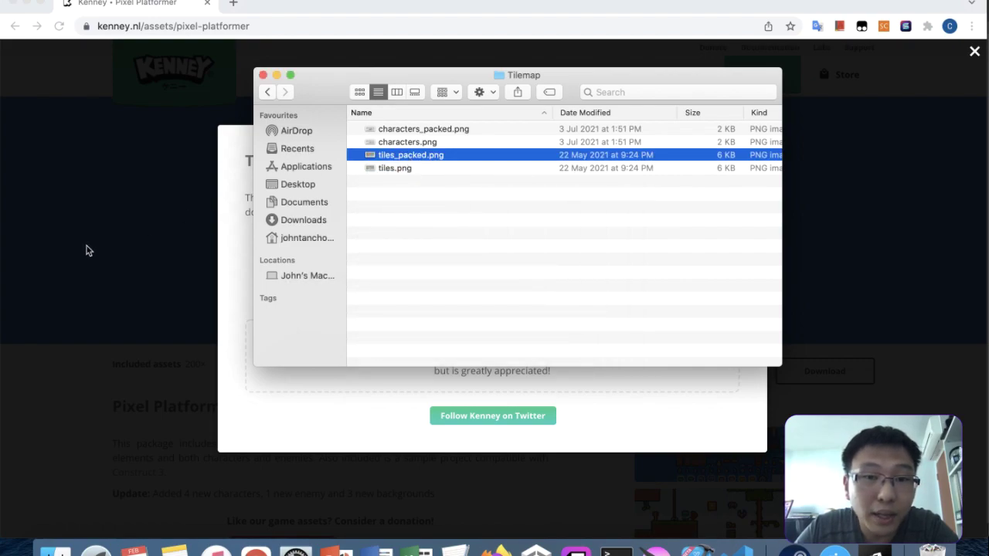
# - Arrange the browser, Finder and Unity windows side by side and import tiles_packed.png into the project's Assets > Images folder
pyautogui.moveTo(987, 134); pyautogui.dragTo(401, 112)
pyautogui.moveTo(636, 81); pyautogui.dragTo(394, 65)
pyautogui.click(627, 393)
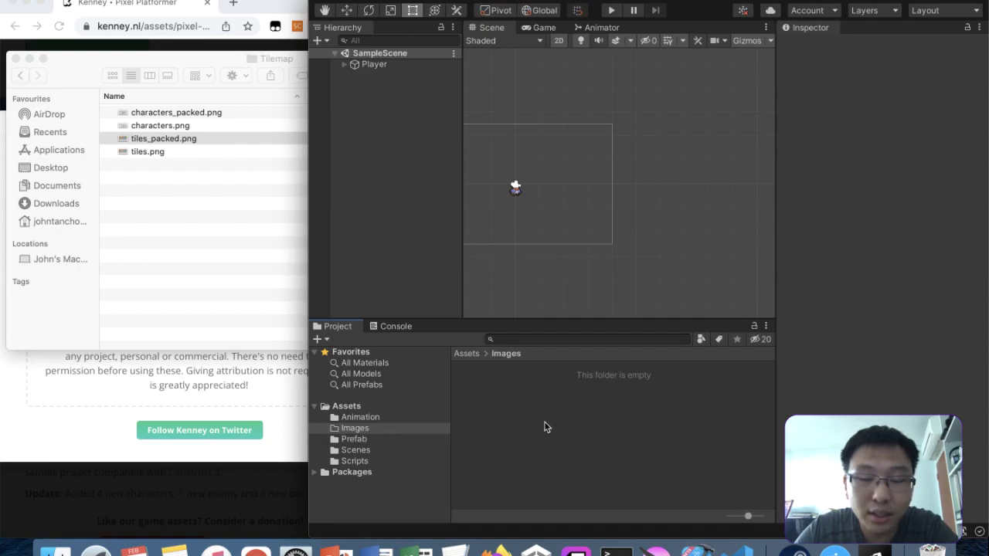
pyautogui.click(196, 138)
pyautogui.moveTo(197, 138); pyautogui.dragTo(606, 424)
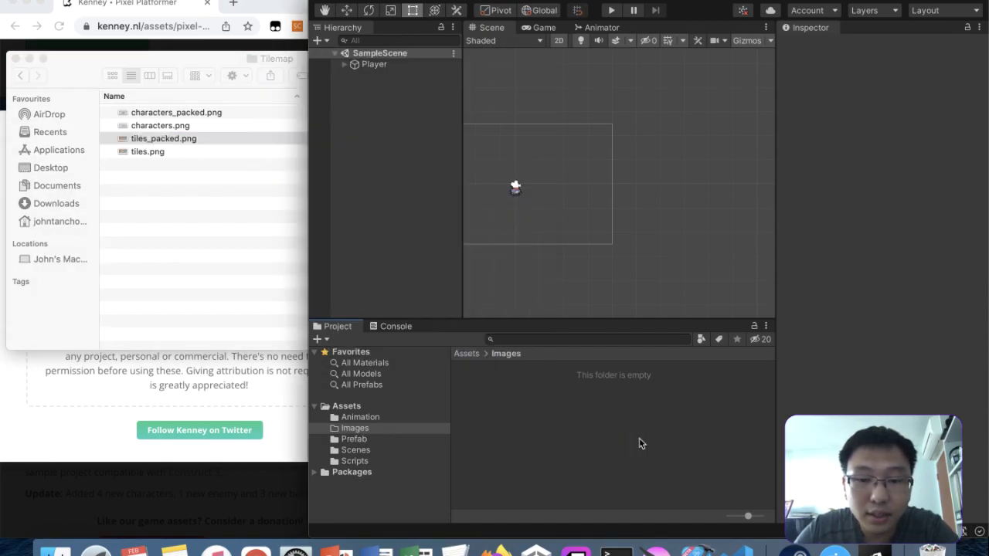
# - Close the Finder window and widen the Unity editor back to the full screen width
pyautogui.click(15, 58)
pyautogui.click(44, 132)
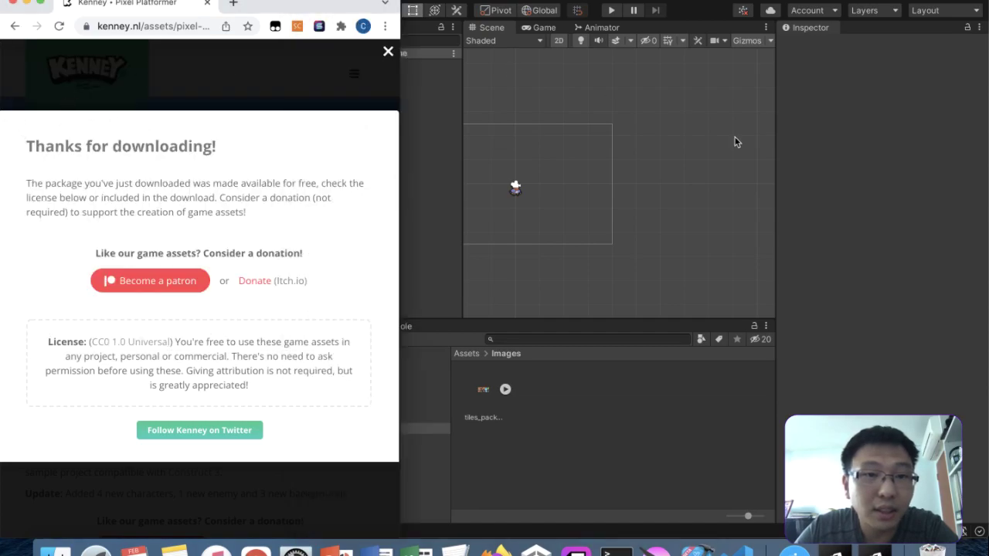
pyautogui.click(735, 141)
pyautogui.moveTo(308, 179); pyautogui.dragTo(2, 170)
# - Set the tiles_packed texture's Pixels Per Unit to 18 and its Sprite Mode to Multiple
pyautogui.click(164, 395)
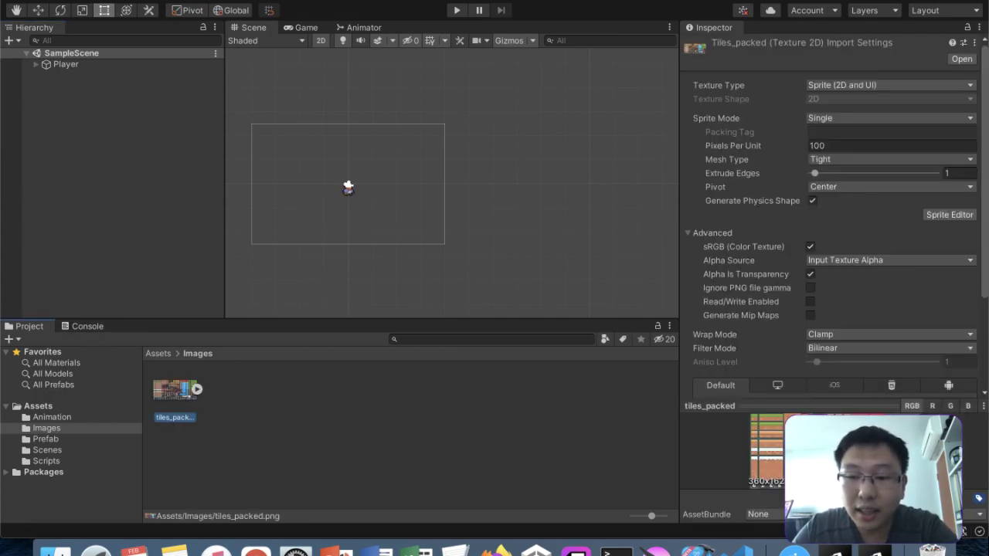
pyautogui.click(878, 146)
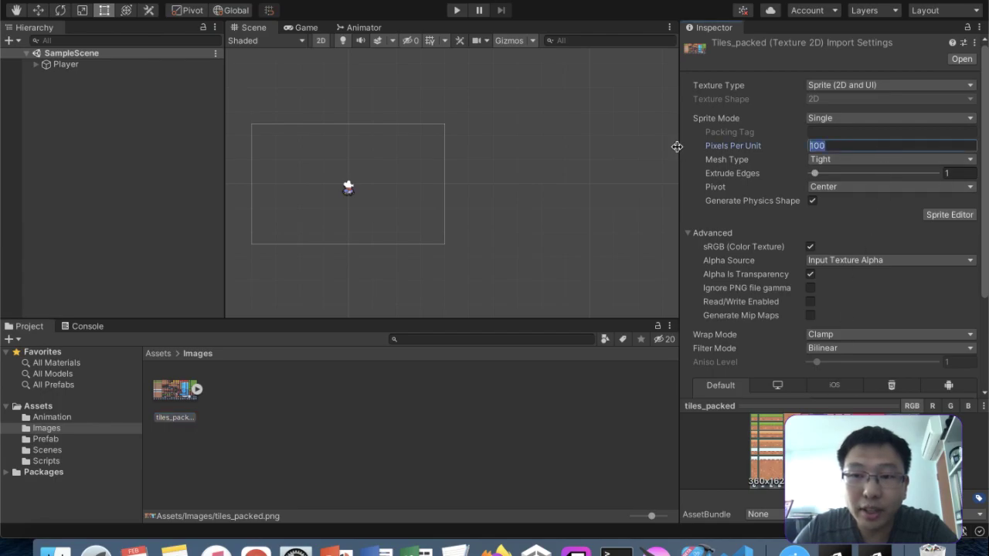
pyautogui.write('18')
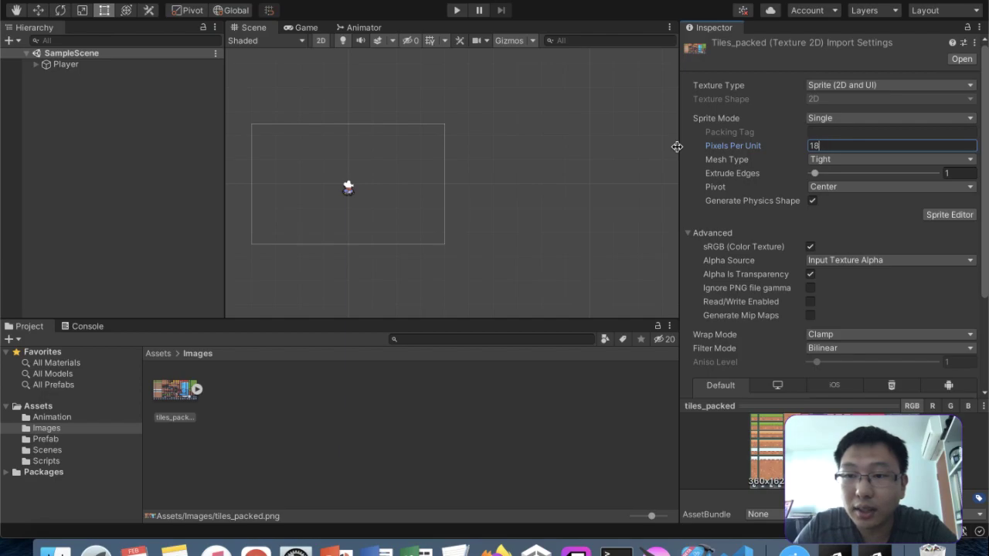
pyautogui.click(885, 119)
pyautogui.click(874, 132)
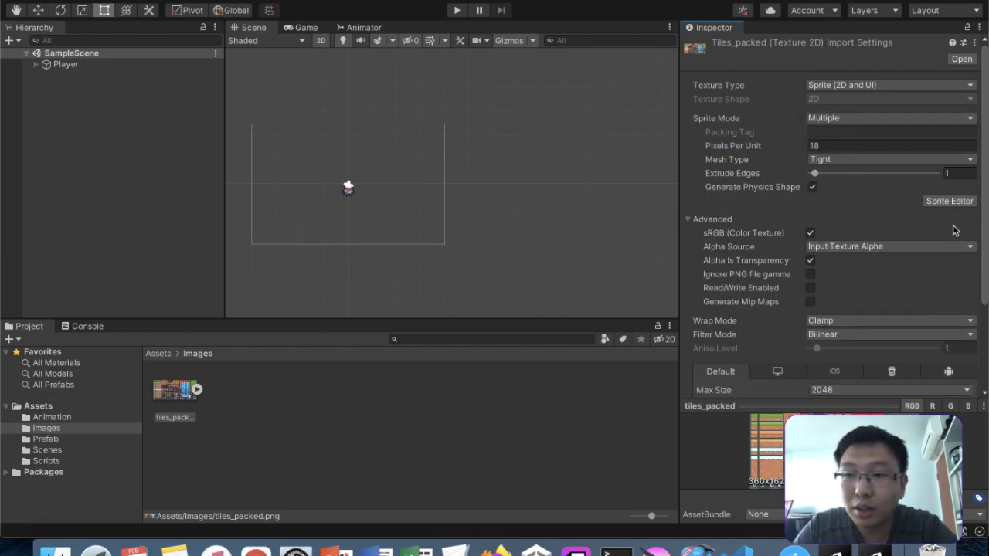
# - Apply the pending import settings, open the Sprite Editor, and slice the tileset by cell count into 20 columns and 9 rows
pyautogui.click(969, 205)
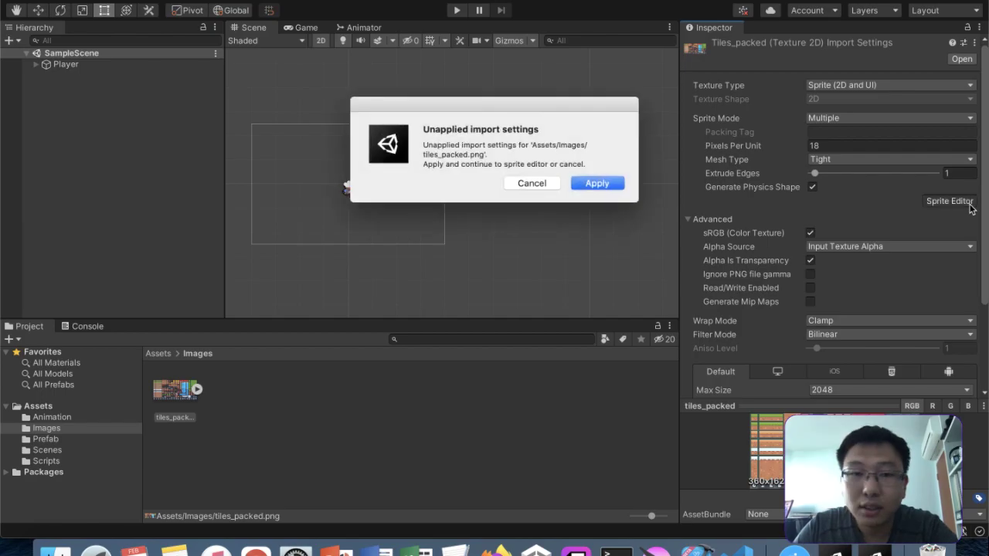
pyautogui.click(591, 184)
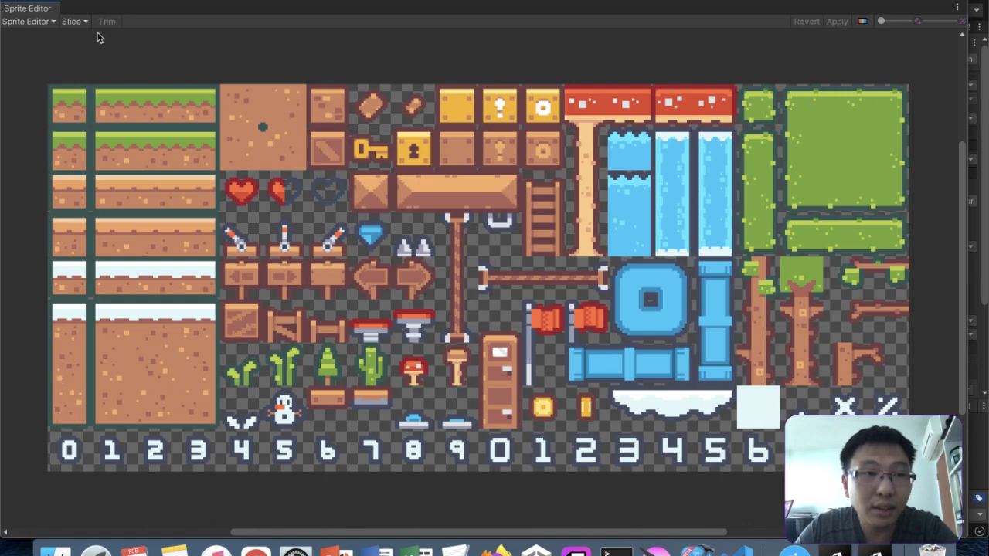
pyautogui.click(74, 22)
pyautogui.click(174, 35)
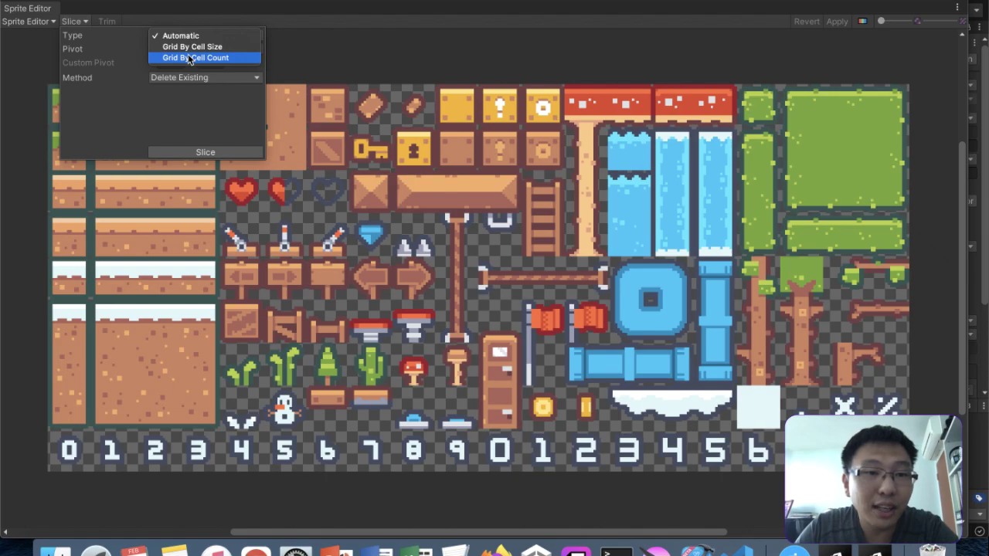
pyautogui.click(189, 58)
pyautogui.click(185, 48)
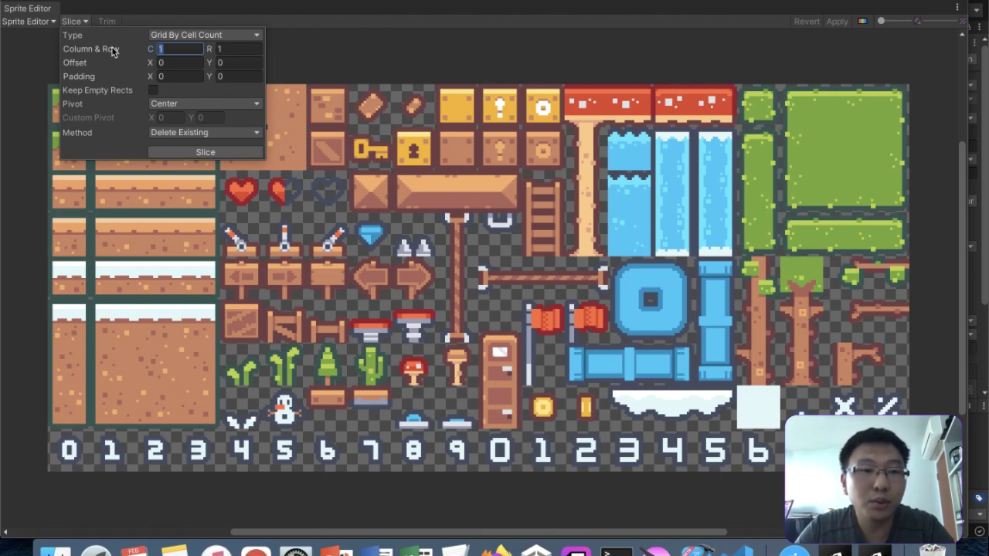
pyautogui.click(244, 49)
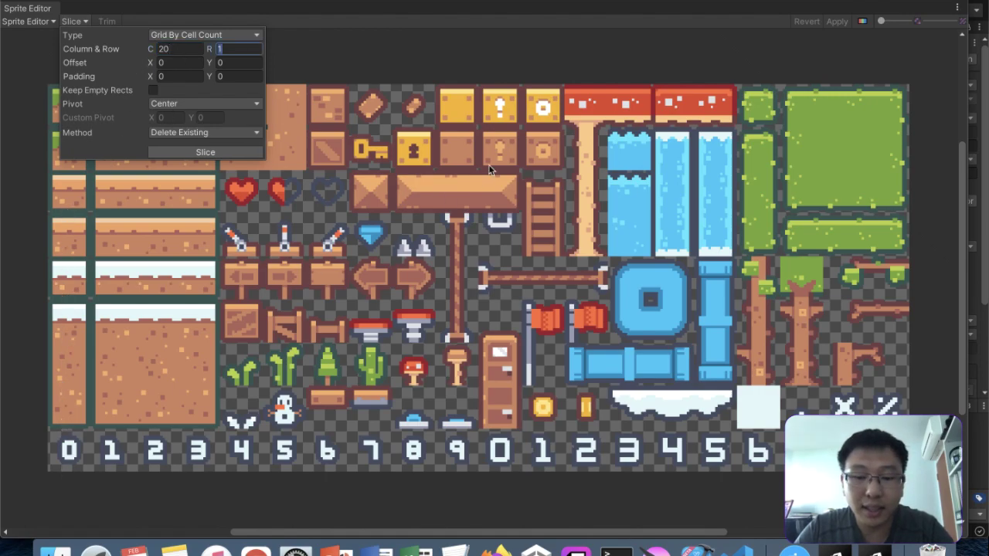
pyautogui.click(207, 156)
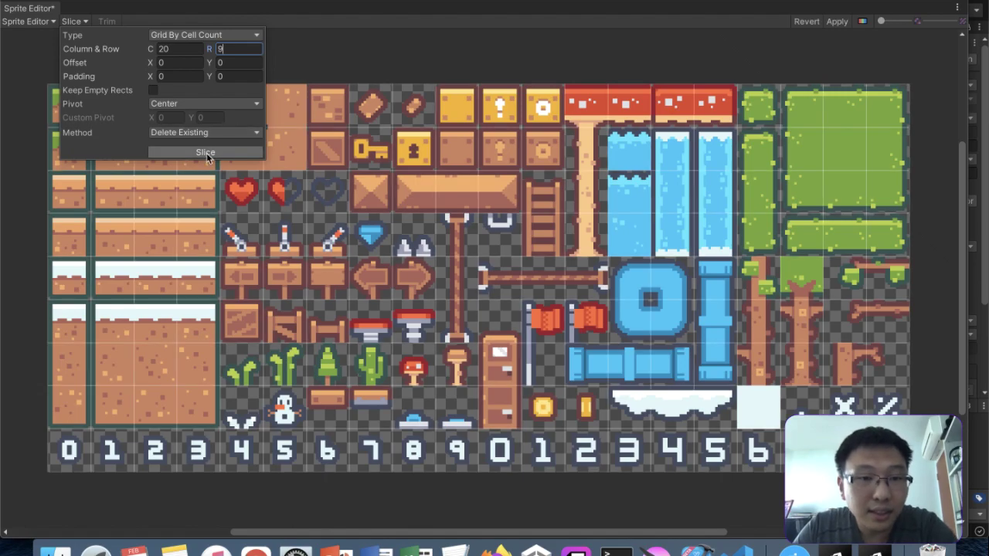
# - Check a dirt tile's slice, apply the slicing to the tiles_packed texture and close the Sprite Editor
pyautogui.click(381, 210)
pyautogui.click(371, 161)
pyautogui.click(328, 160)
pyautogui.click(265, 158)
pyautogui.click(242, 149)
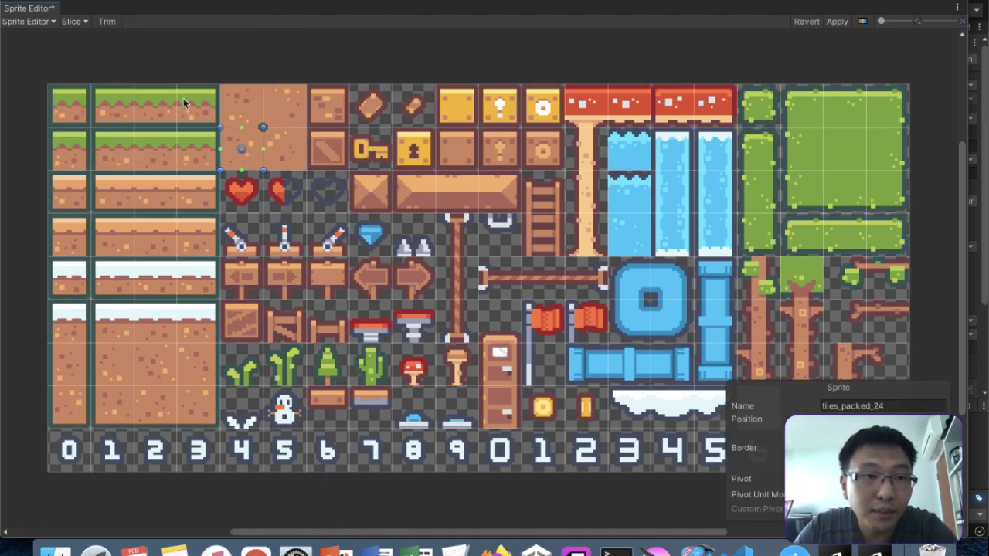
pyautogui.click(835, 22)
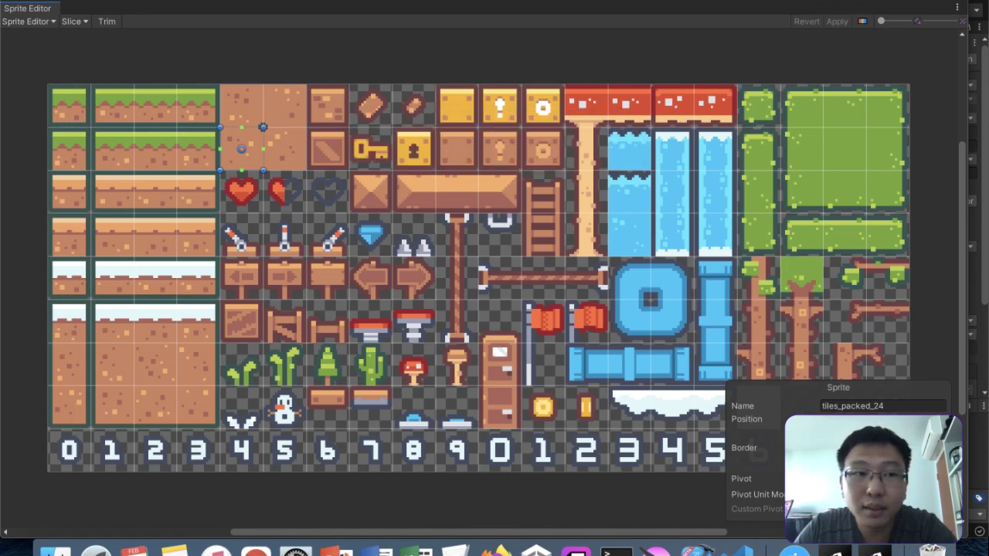
pyautogui.click(8, 3)
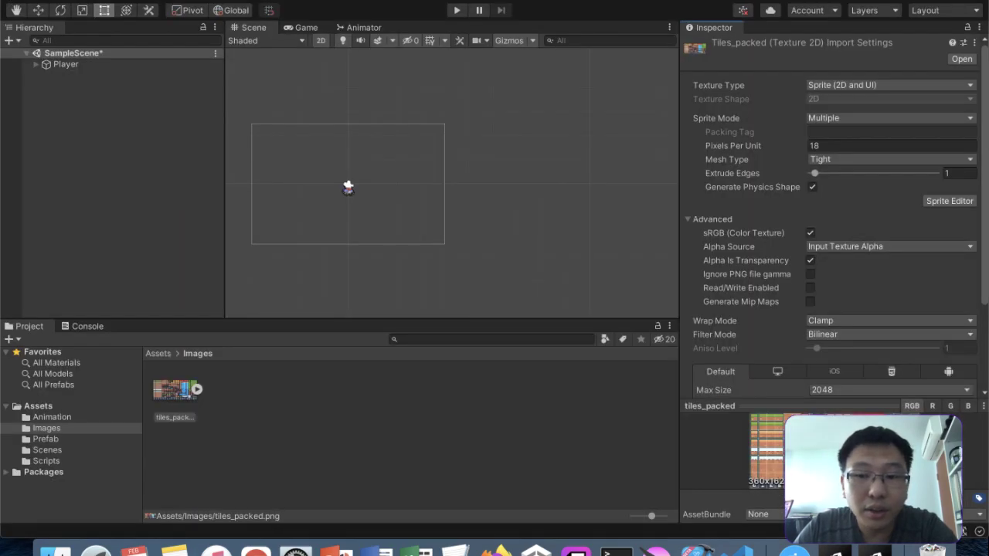
# - Expand the tiles_packed texture in the project's Images folder and look through its first sliced sprites
pyautogui.click(199, 390)
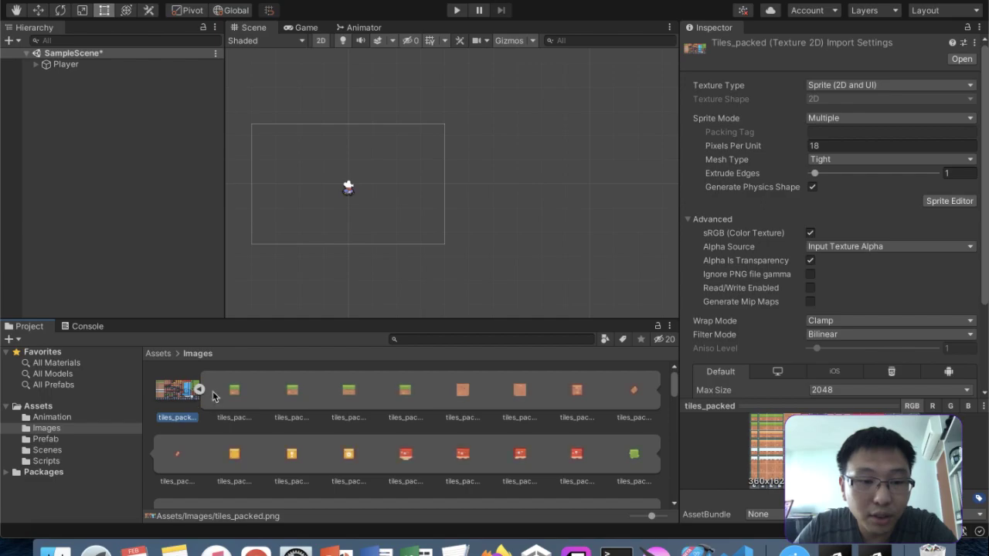
pyautogui.click(257, 395)
pyautogui.click(282, 397)
pyautogui.press('Right')
pyautogui.press('Right')
pyautogui.press('Right')
pyautogui.press('Right')
pyautogui.press('Right')
pyautogui.press('Right')
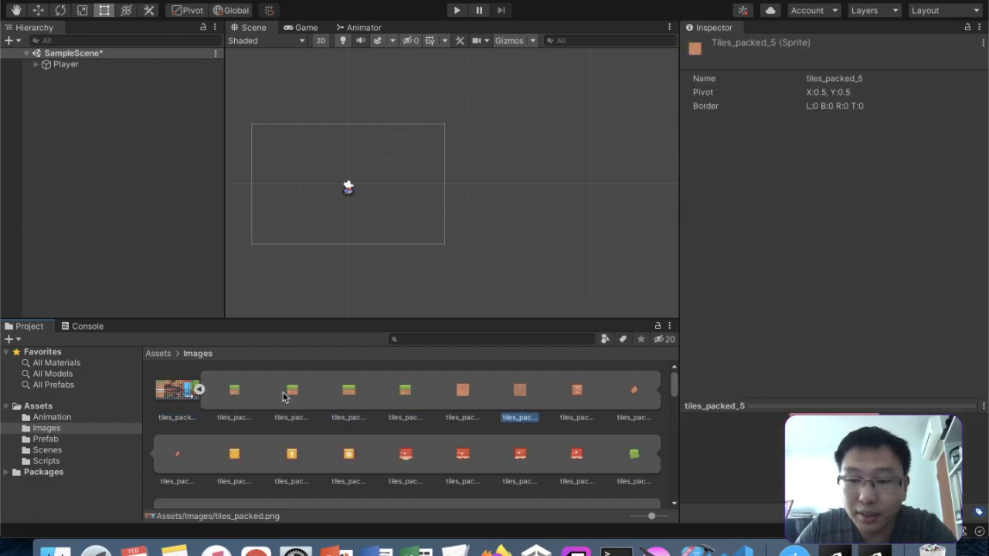
pyautogui.press('Left')
pyautogui.press('Left')
pyautogui.press('Left')
pyautogui.press('Left')
pyautogui.press('Left')
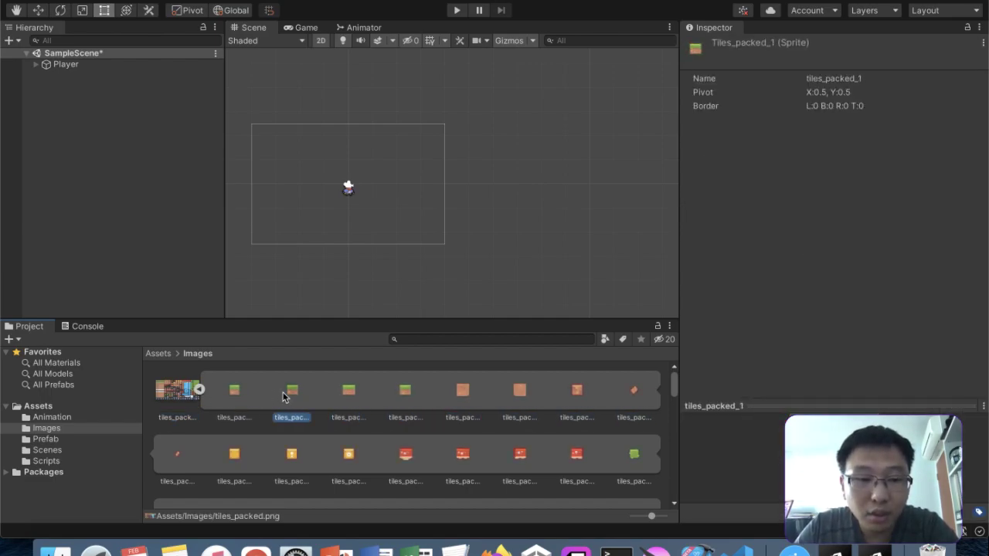
pyautogui.press('Right')
pyautogui.press('Left')
# - Save the SampleScene scene
pyautogui.scroll(-3, 330, 189)
pyautogui.click(129, 51)
pyautogui.press('super+s')
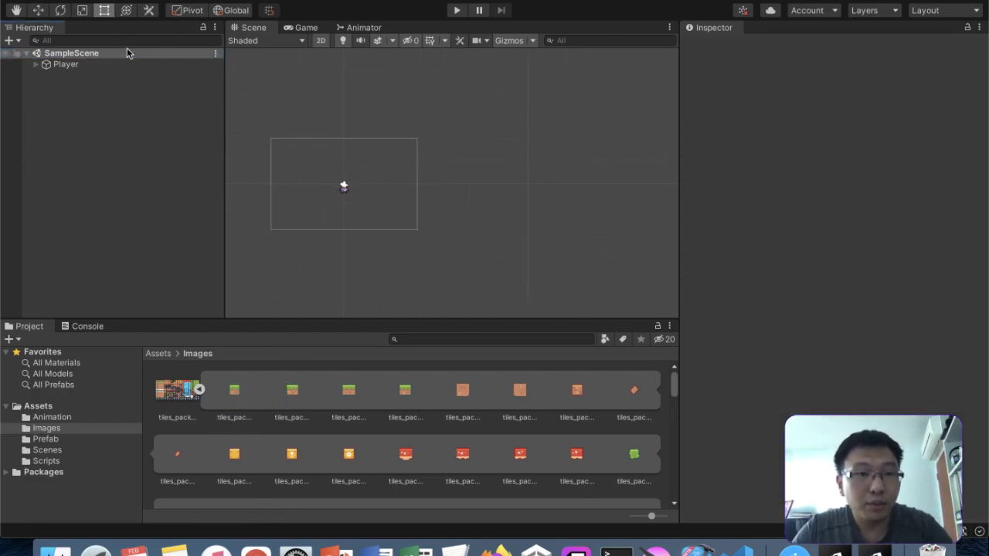
# - Add a rectangular tilemap to the scene
pyautogui.click(84, 67)
pyautogui.rightClick(84, 68)
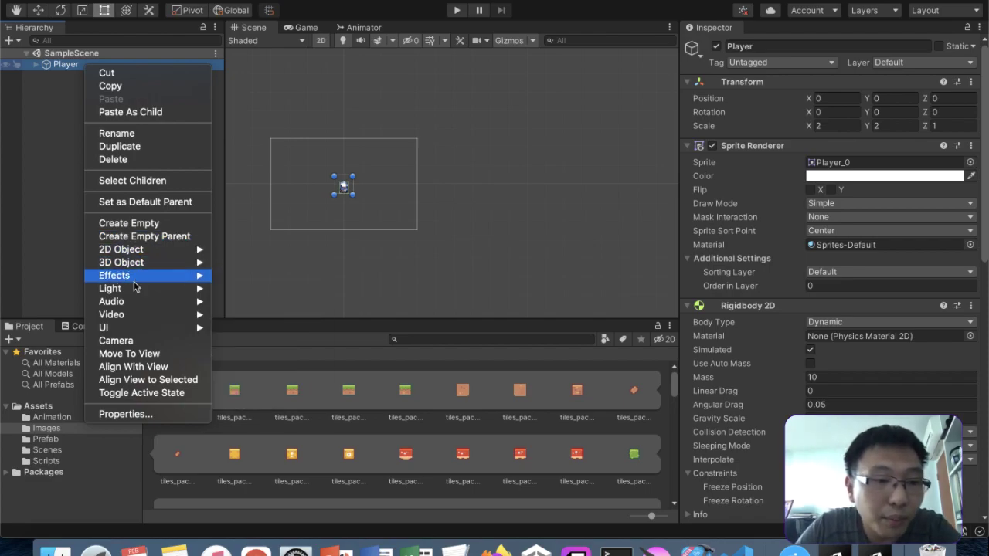
pyautogui.moveTo(164, 255)
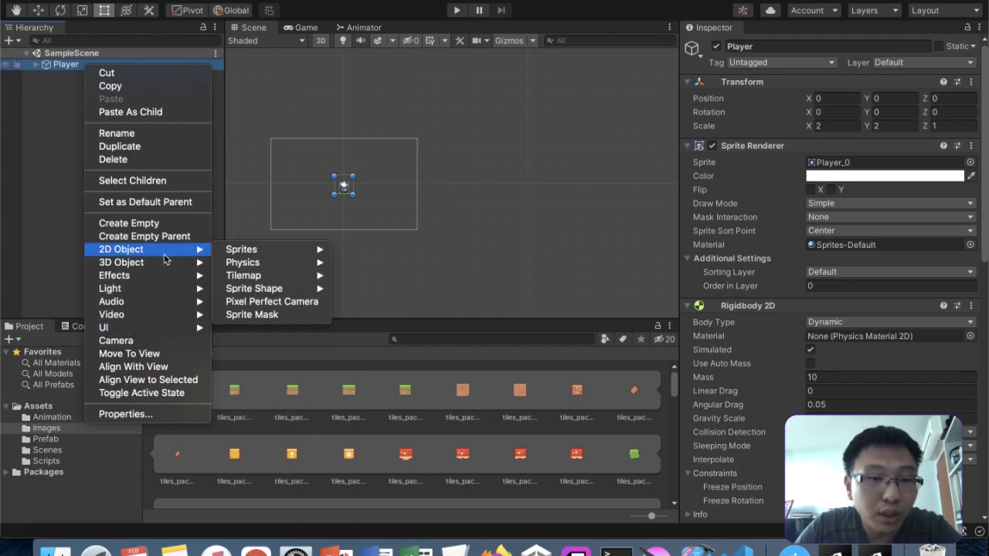
pyautogui.moveTo(246, 275)
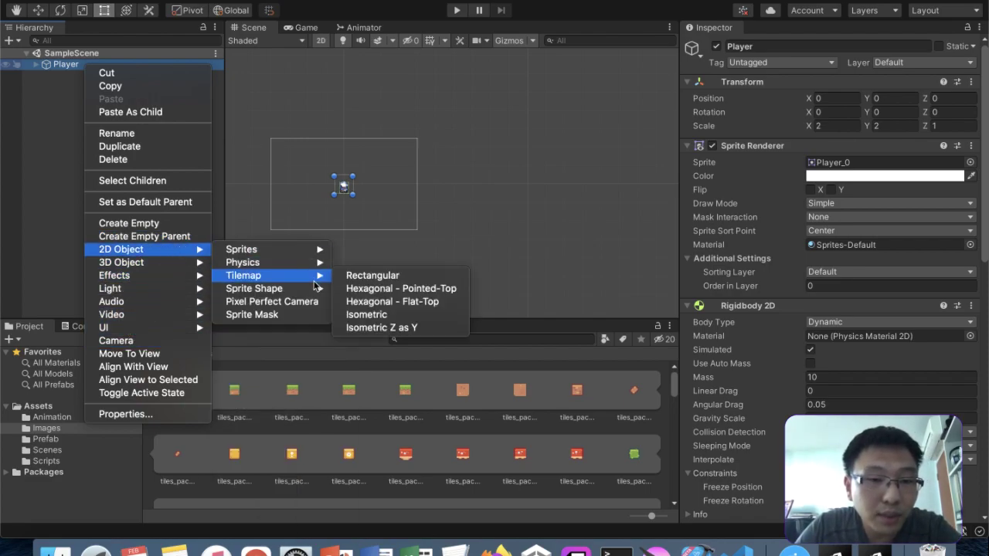
pyautogui.click(386, 277)
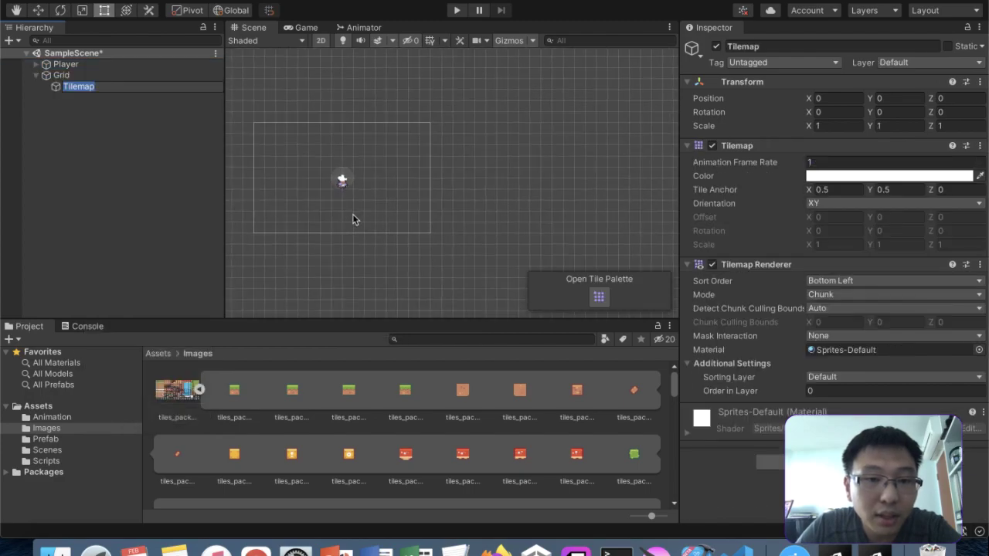
# - Inspect the rectangular grid around the player and delete the Grid object with its tilemap
pyautogui.click(119, 86)
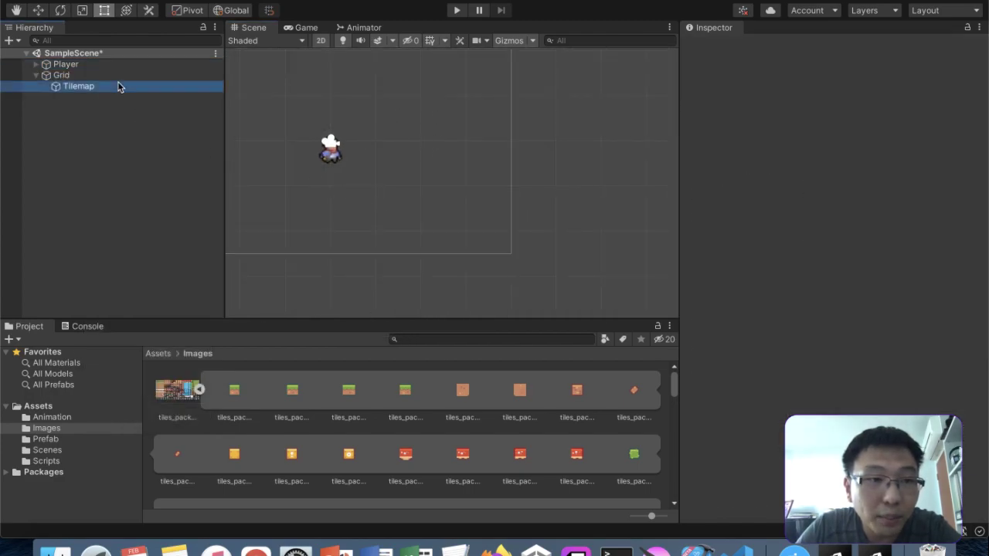
pyautogui.click(122, 77)
pyautogui.scroll(-10, 447, 169)
pyautogui.moveTo(447, 169); pyautogui.dragTo(447, 205, button='middle')
pyautogui.scroll(3, 447, 205)
pyautogui.scroll(1, 447, 205)
pyautogui.rightClick(85, 76)
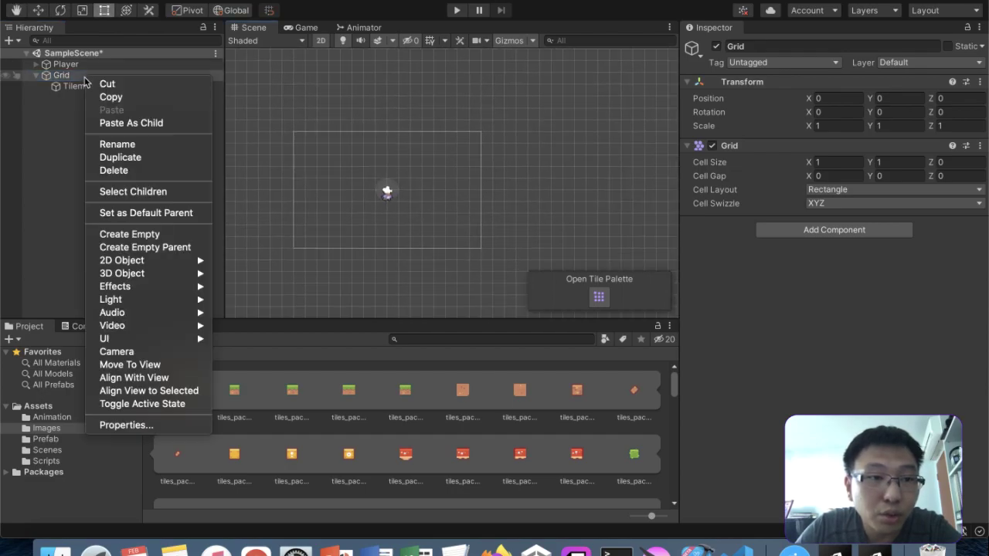
pyautogui.click(113, 169)
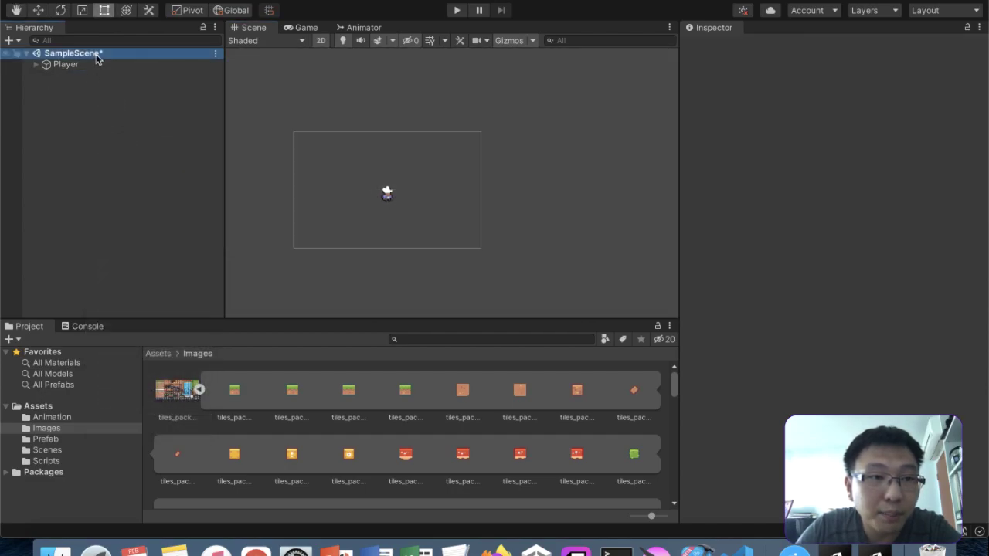
# - Add a Hexagonal - Flat-Top tilemap to SampleScene
pyautogui.rightClick(96, 54)
pyautogui.moveTo(132, 211)
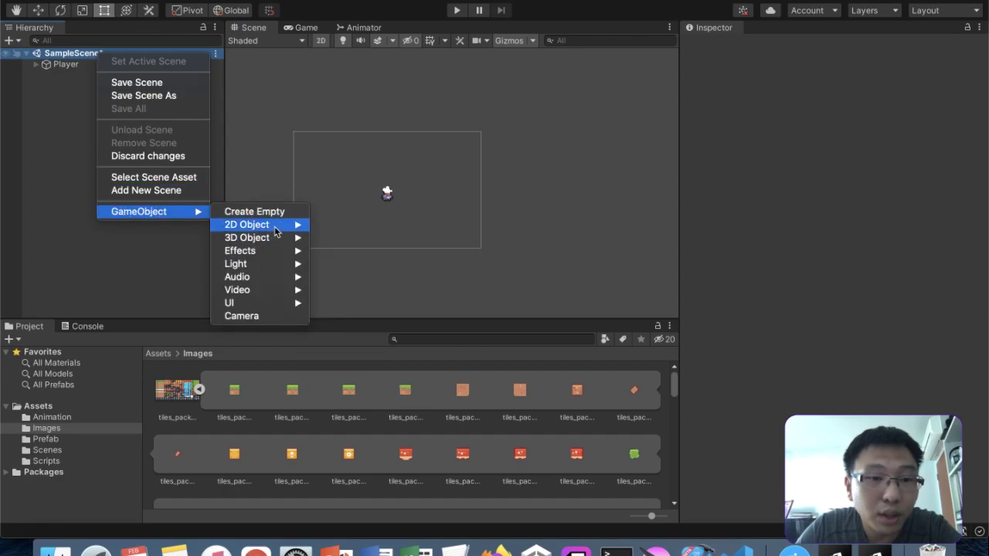
pyautogui.moveTo(261, 224)
pyautogui.moveTo(351, 250)
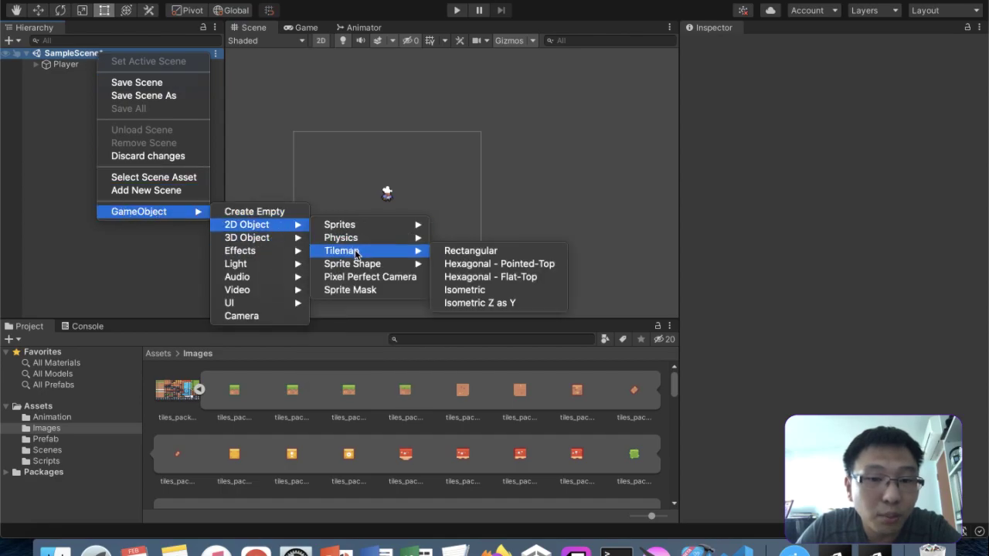
pyautogui.click(501, 278)
# - Widen the Scene view by narrowing the Inspector and inspect the hexagonal grid around the player
pyautogui.scroll(3, 455, 210)
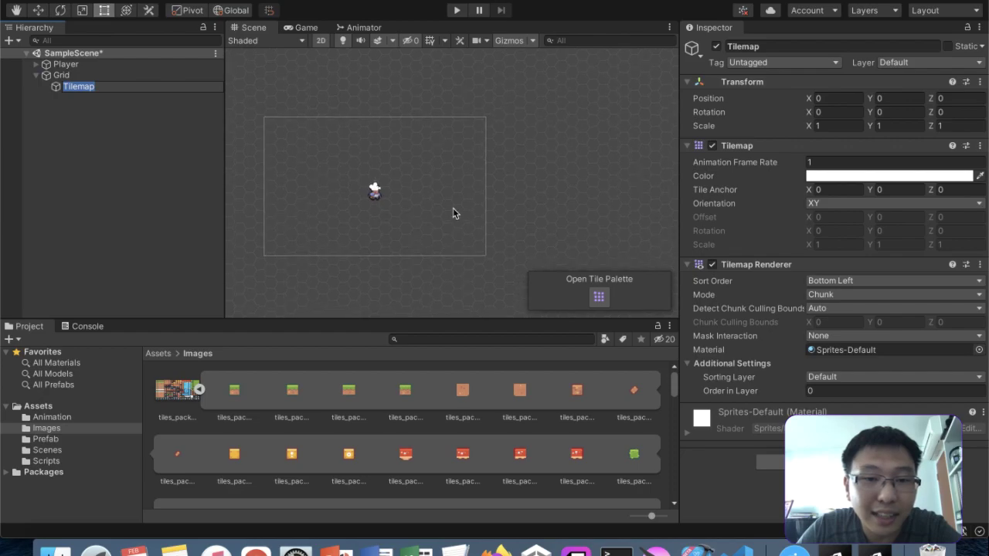
pyautogui.moveTo(455, 210); pyautogui.dragTo(711, 212, button='middle')
pyautogui.scroll(-3, 487, 190)
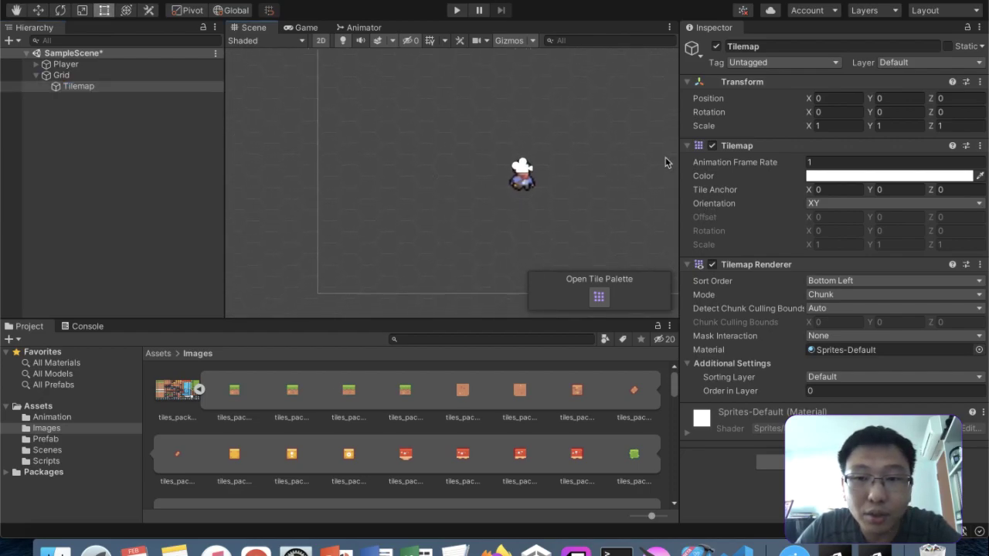
pyautogui.moveTo(678, 165); pyautogui.dragTo(801, 167)
pyautogui.moveTo(495, 181); pyautogui.dragTo(374, 166, button='middle')
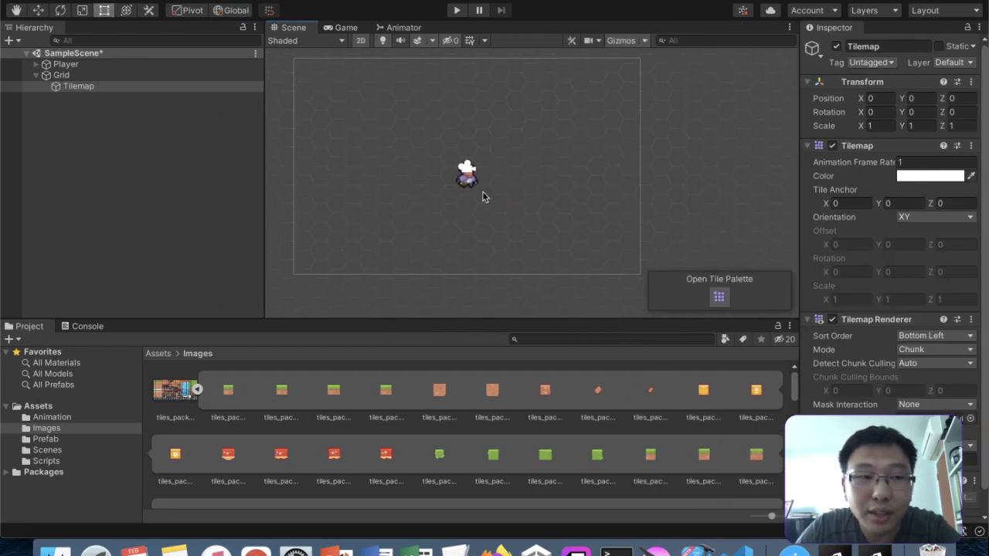
# - Delete the hexagonal Grid object together with its tilemap
pyautogui.click(108, 76)
pyautogui.rightClick(107, 76)
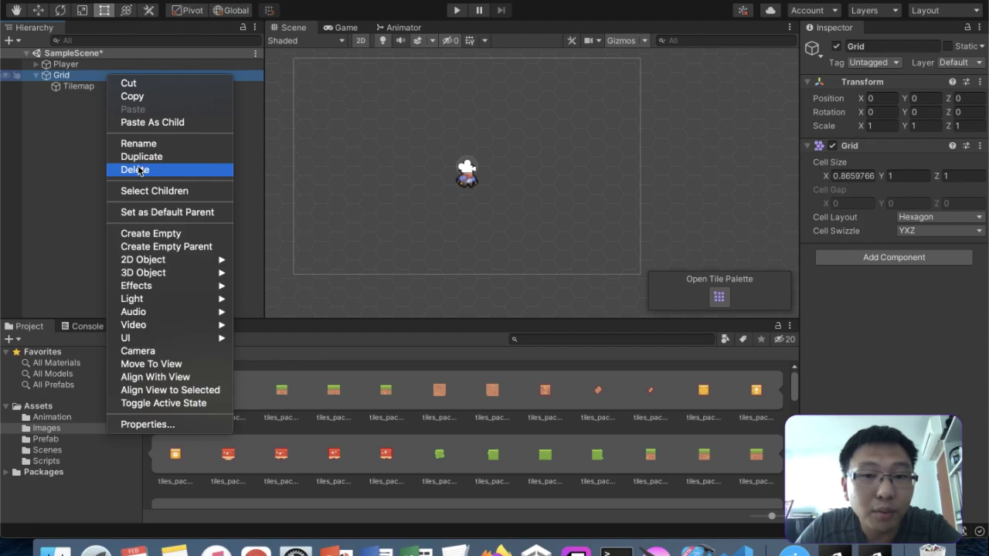
pyautogui.click(135, 170)
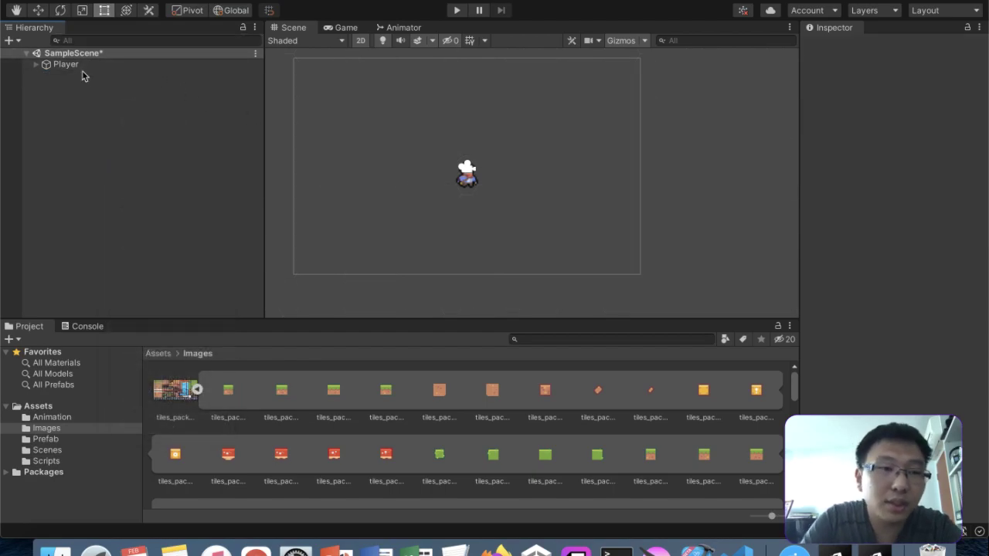
# - Add an Isometric tilemap to SampleScene and examine its grid around the player at different magnifications
pyautogui.click(109, 54)
pyautogui.rightClick(110, 54)
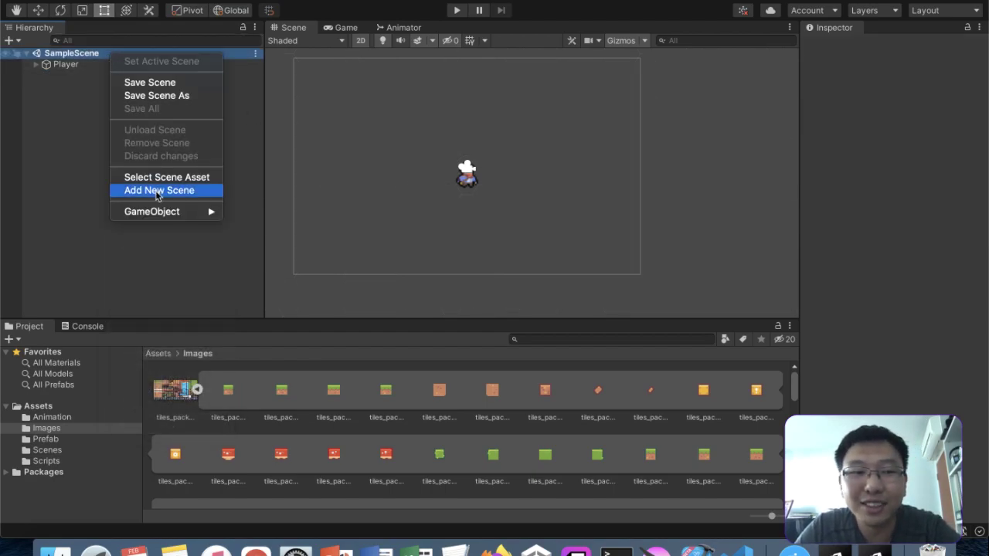
pyautogui.moveTo(157, 211)
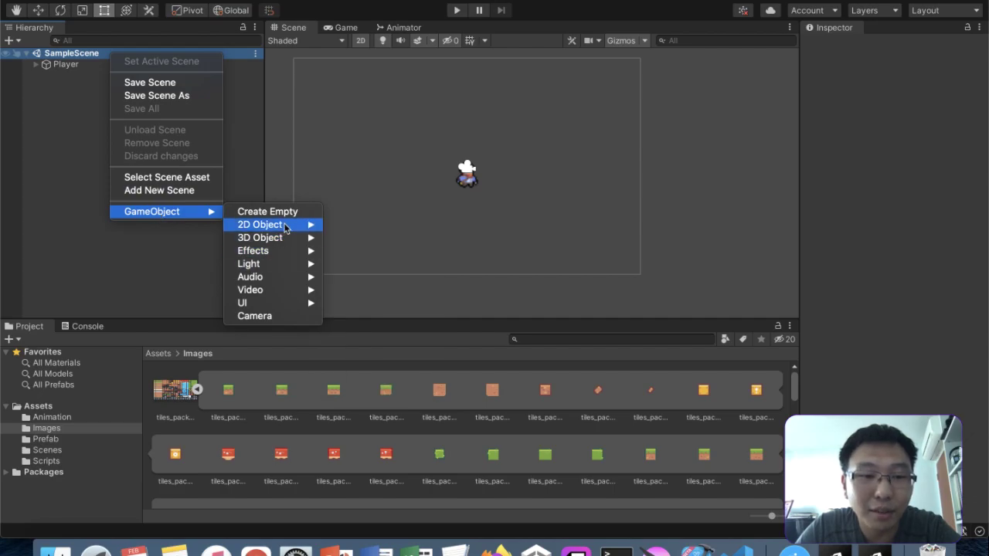
pyautogui.moveTo(283, 265)
pyautogui.moveTo(269, 240)
pyautogui.moveTo(412, 252)
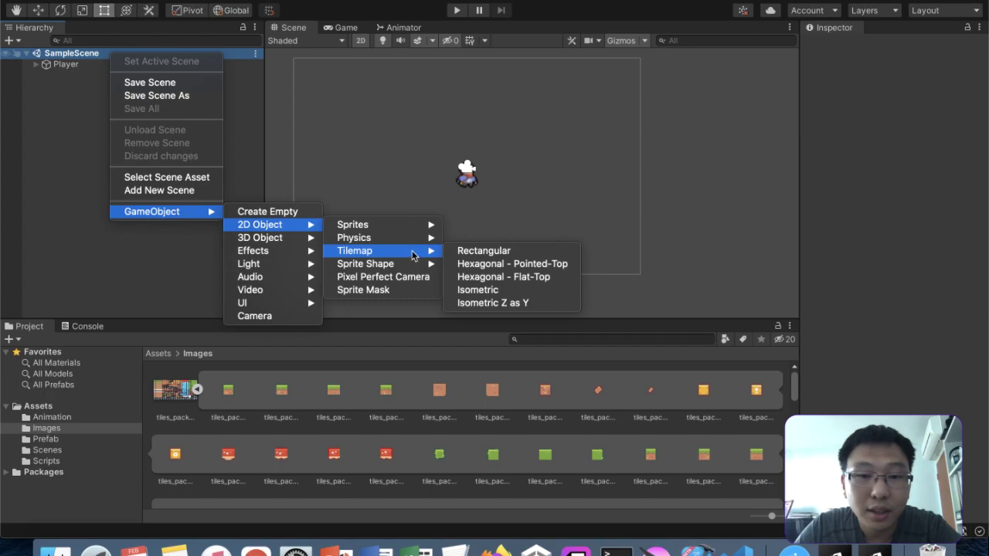
pyautogui.click(492, 296)
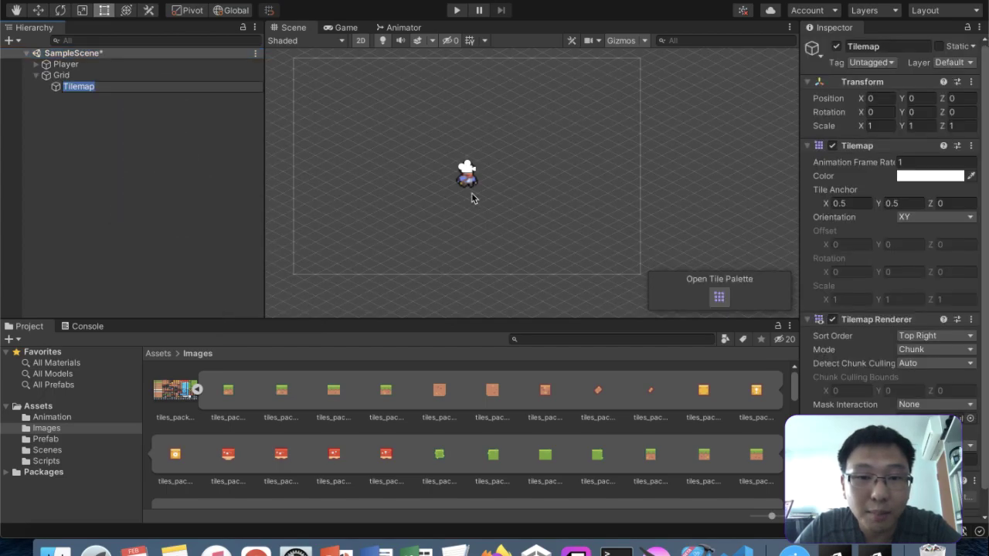
pyautogui.scroll(5, 472, 196)
pyautogui.scroll(-6, 484, 223)
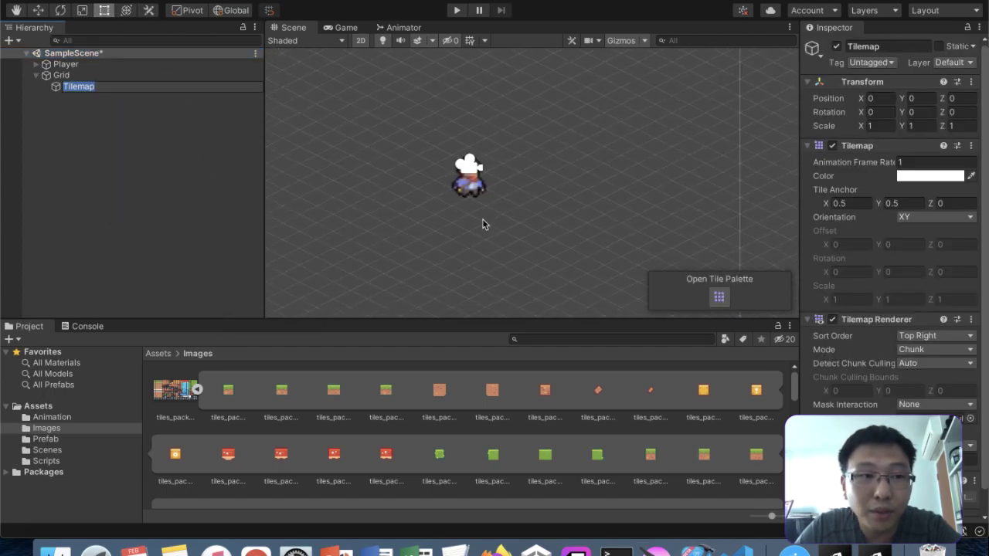
pyautogui.scroll(2, 444, 200)
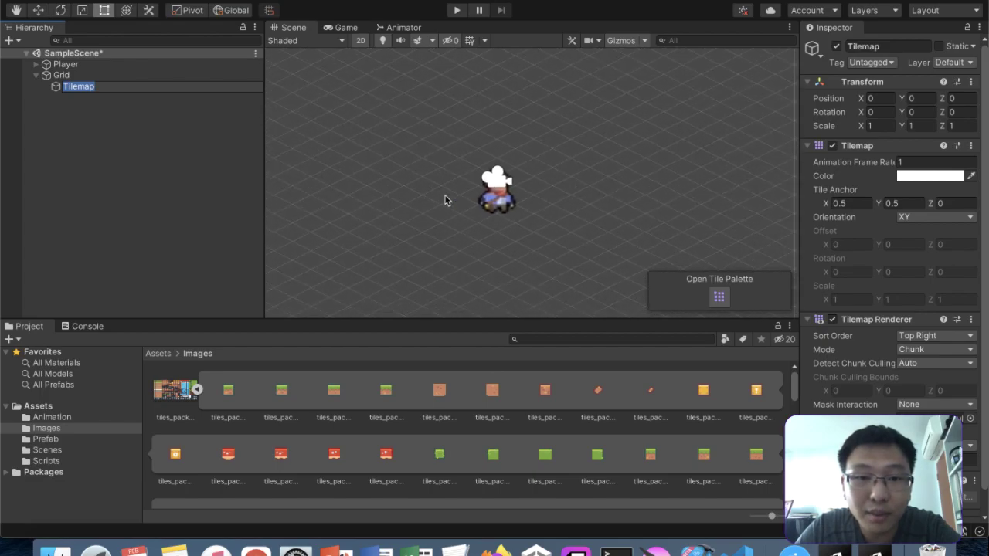
pyautogui.scroll(-2, 417, 141)
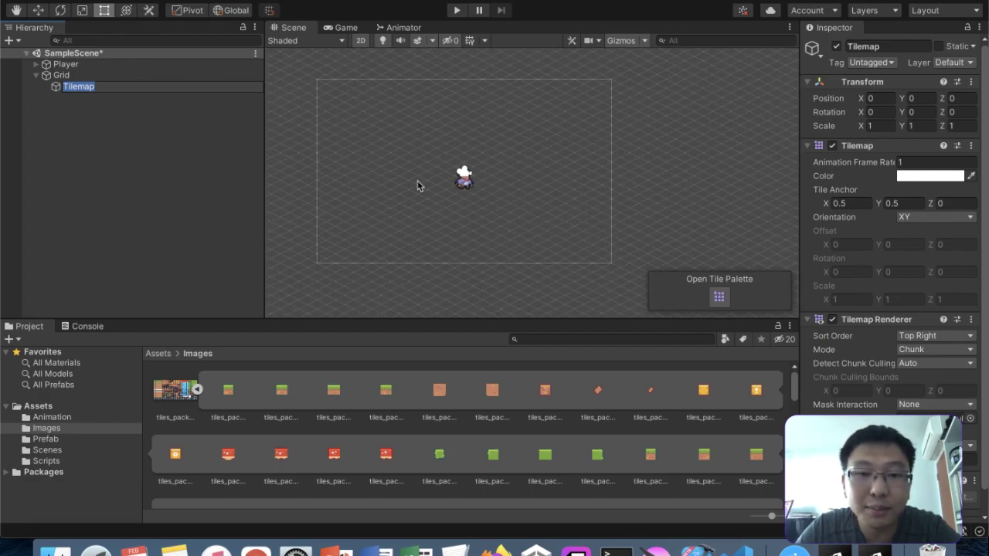
pyautogui.scroll(-3, 536, 161)
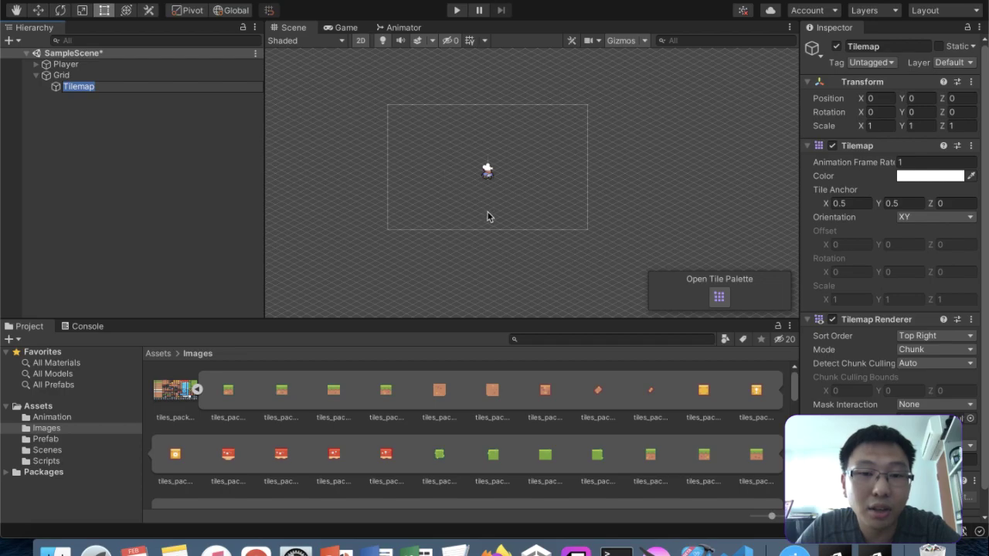
# - Delete the isometric Grid object together with its tilemap
pyautogui.scroll(3, 514, 117)
pyautogui.moveTo(514, 117); pyautogui.dragTo(532, 70, button='middle')
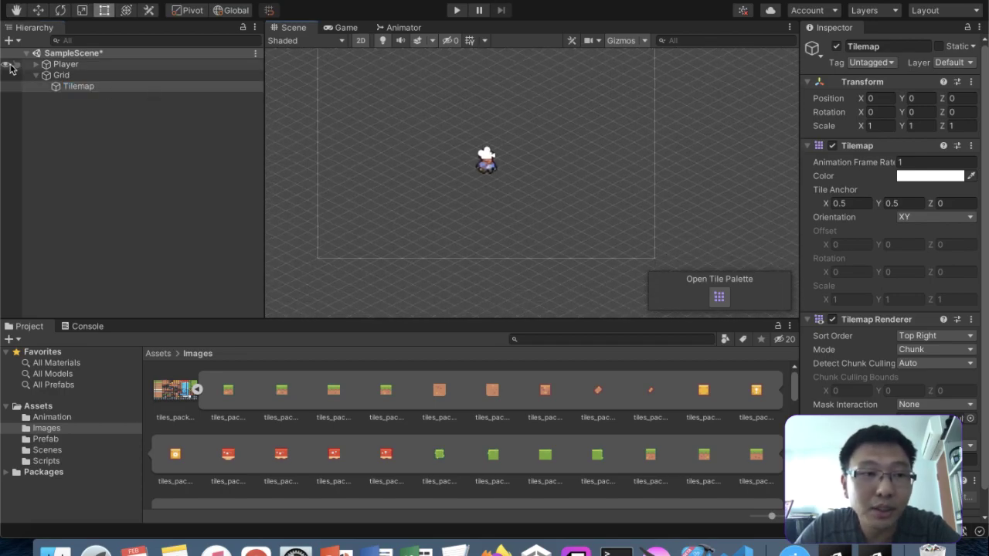
pyautogui.rightClick(64, 76)
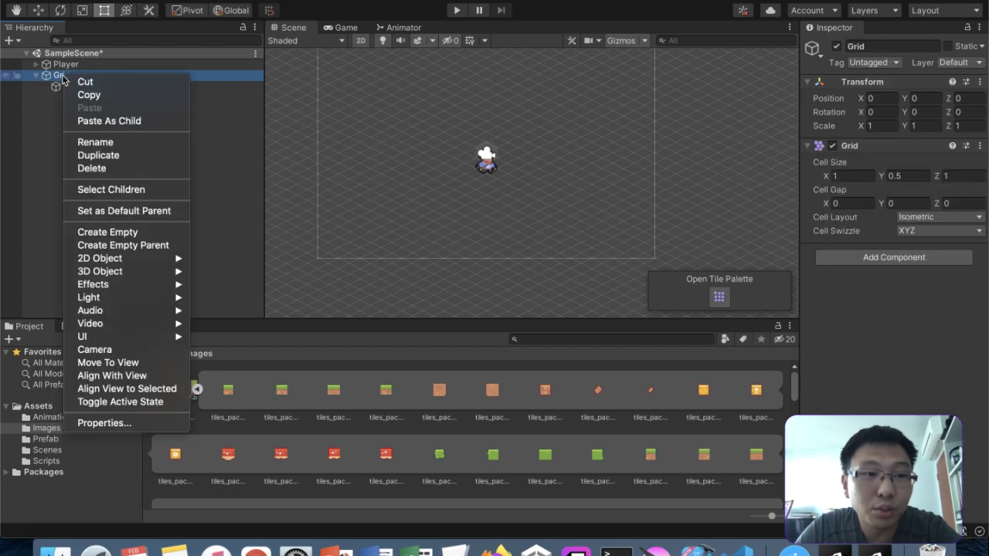
pyautogui.click(93, 168)
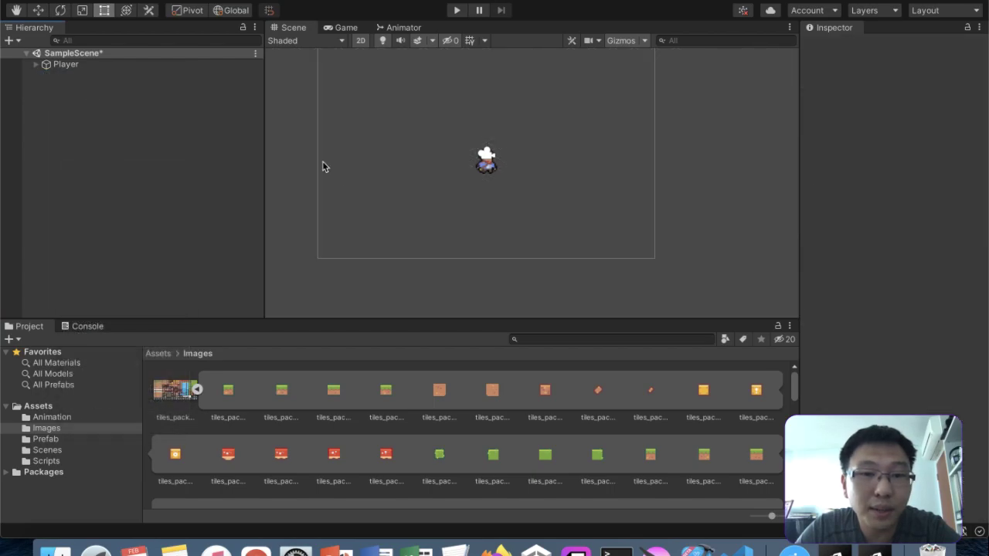
# - Add a Rectangular tilemap to SampleScene
pyautogui.rightClick(131, 55)
pyautogui.moveTo(265, 227)
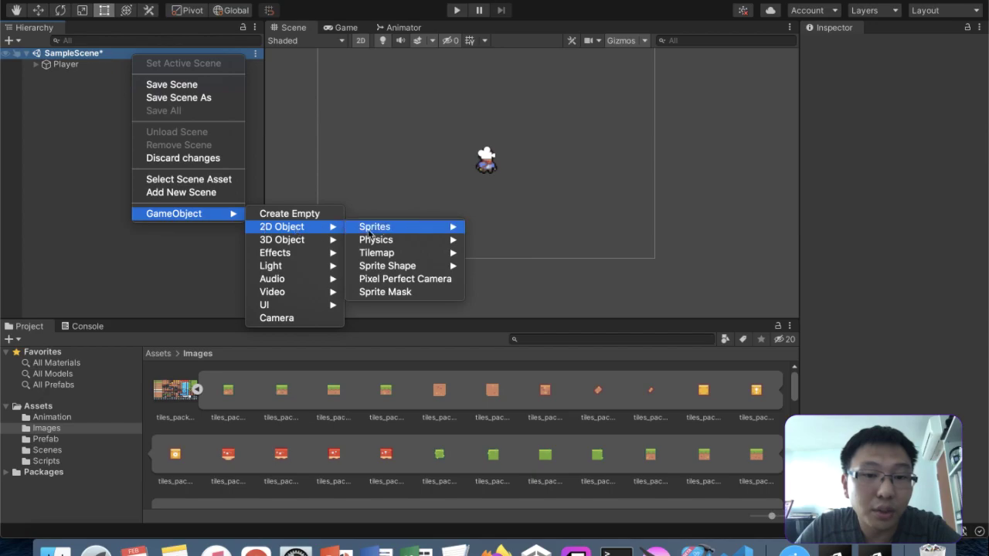
pyautogui.moveTo(389, 257)
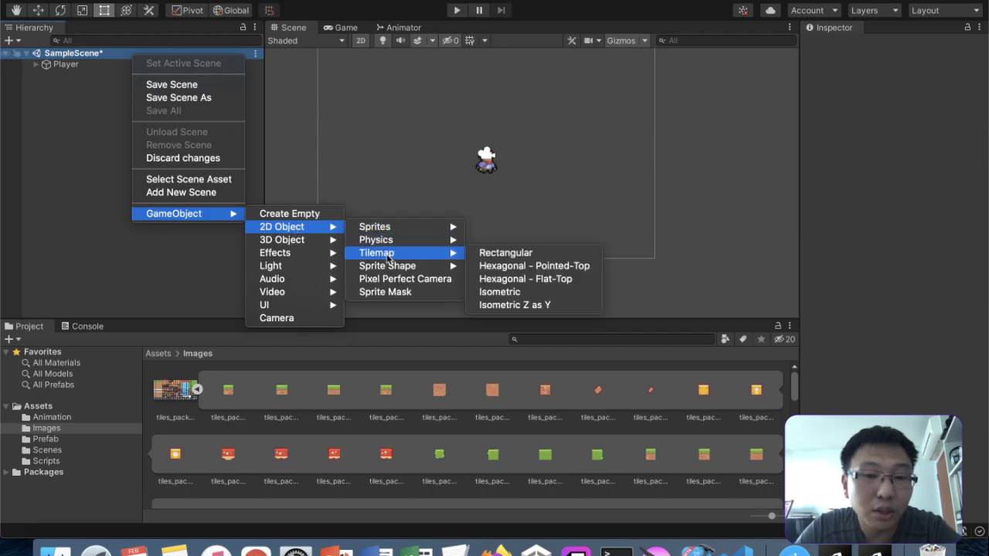
pyautogui.click(491, 260)
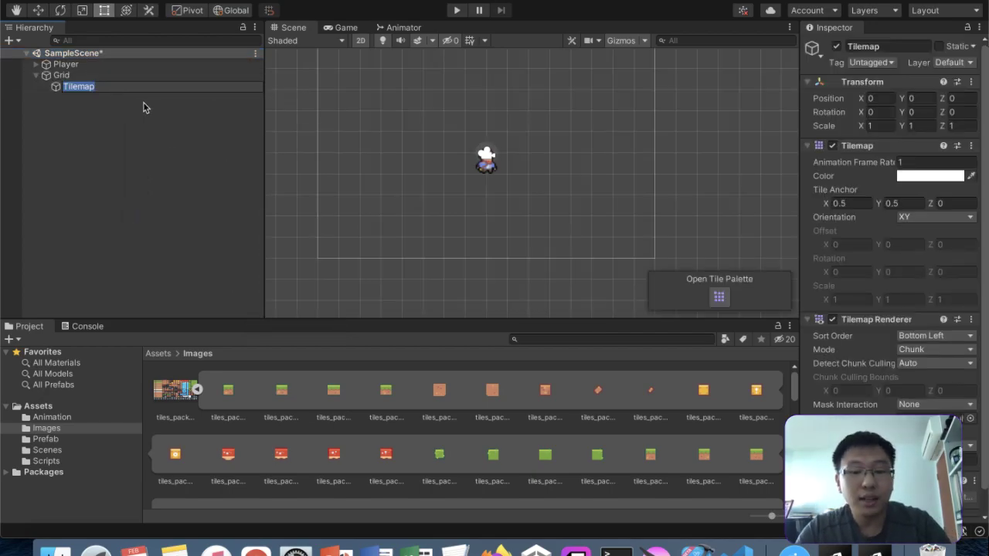
# - Rename the new tilemap as Platform and save the scene
pyautogui.write('Platform')
pyautogui.click(148, 93)
pyautogui.click(152, 88)
# - Create a new rectangular tile palette named Platform with automatic cell size and store it in the Images folder
pyautogui.scroll(-4, 392, 120)
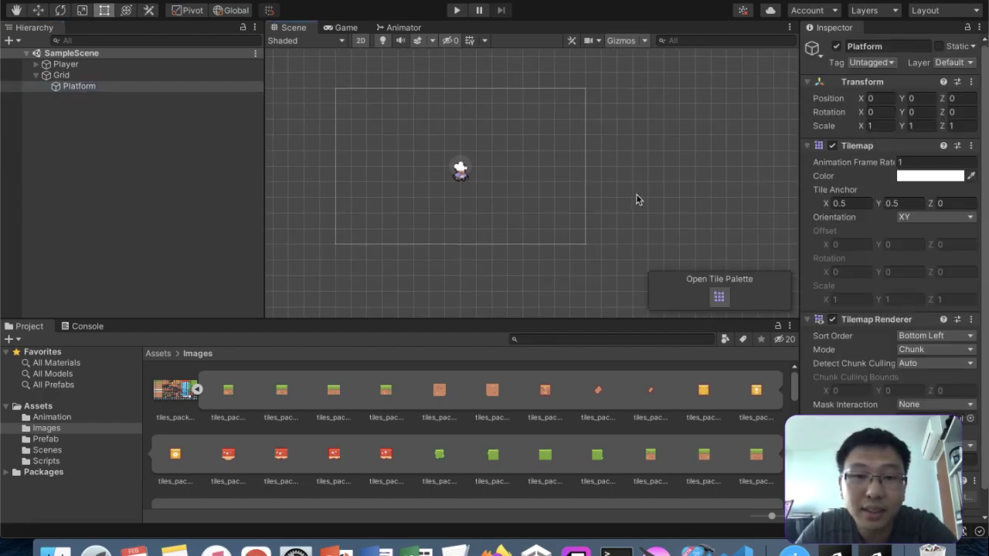
pyautogui.scroll(-3, 636, 199)
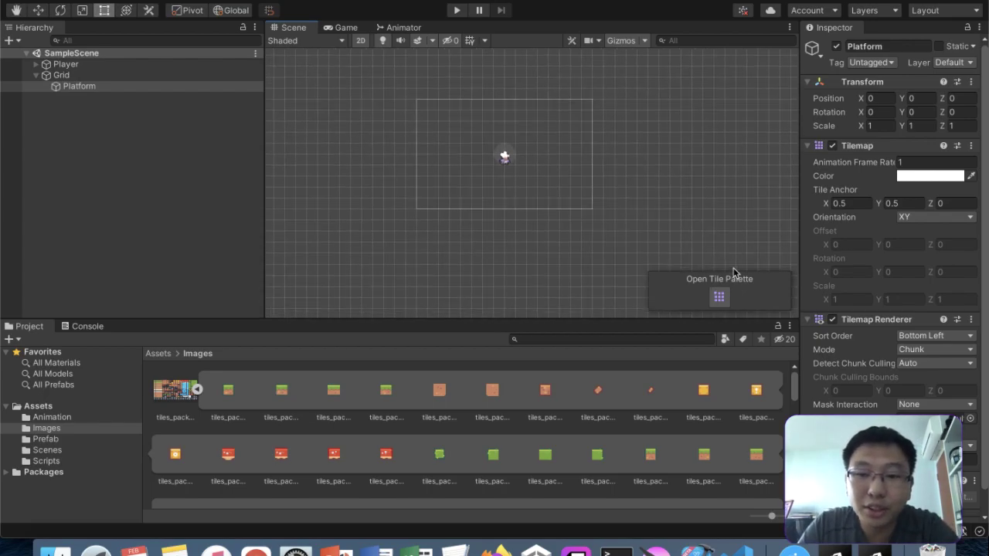
pyautogui.click(719, 297)
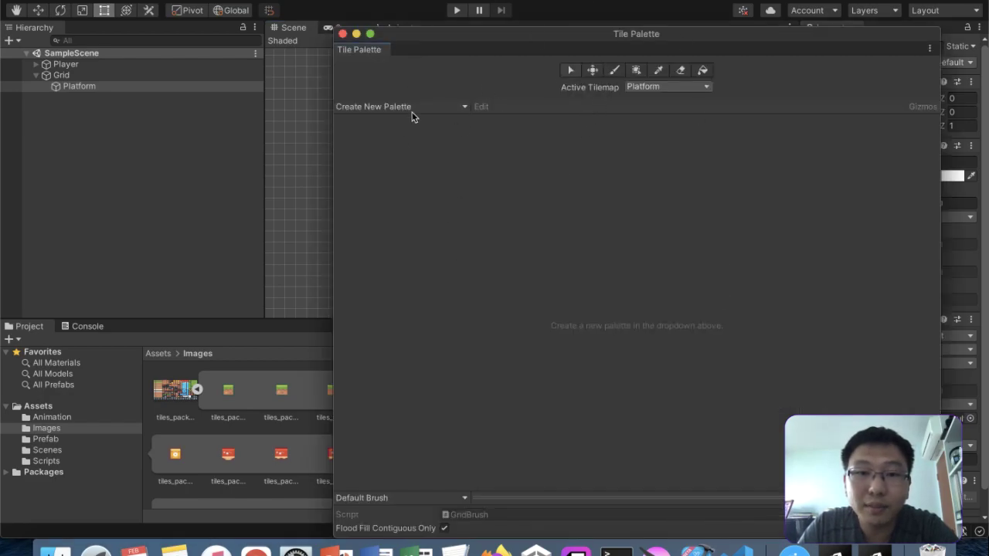
pyautogui.click(410, 108)
pyautogui.click(476, 136)
pyautogui.write('Platform')
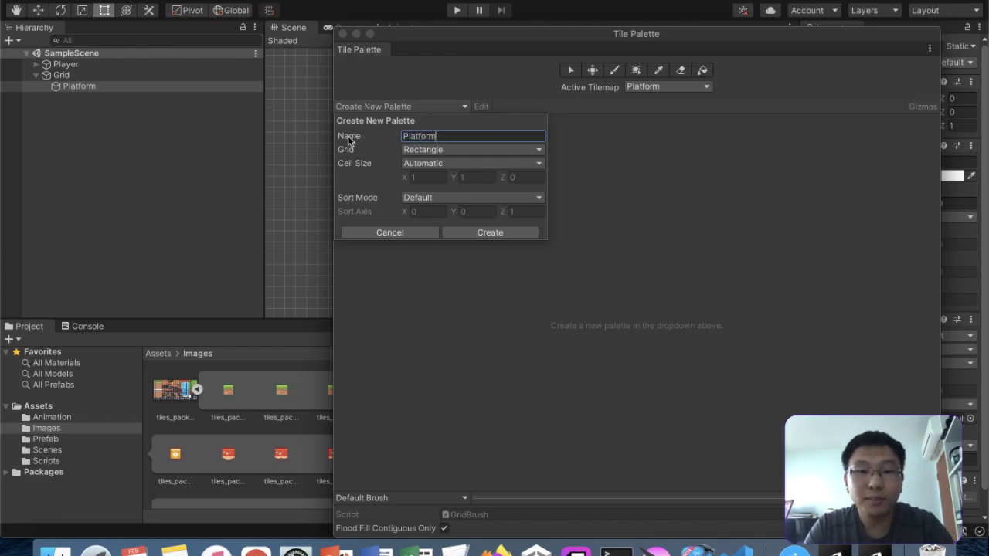
pyautogui.click(464, 233)
pyautogui.click(732, 340)
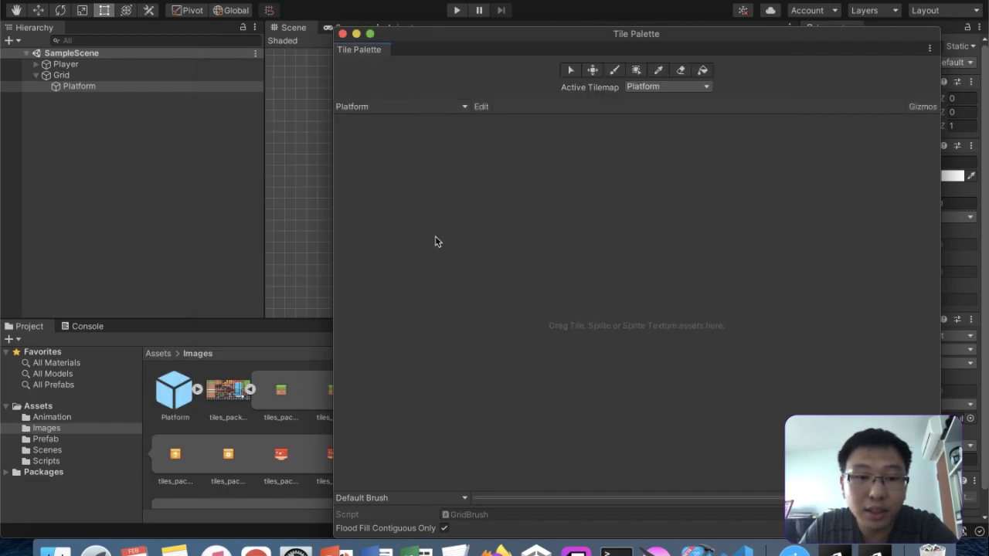
# - Move the Tile Palette window away from the project assets and select all the sliced sprites of tiles_packed
pyautogui.moveTo(611, 34); pyautogui.dragTo(677, 4)
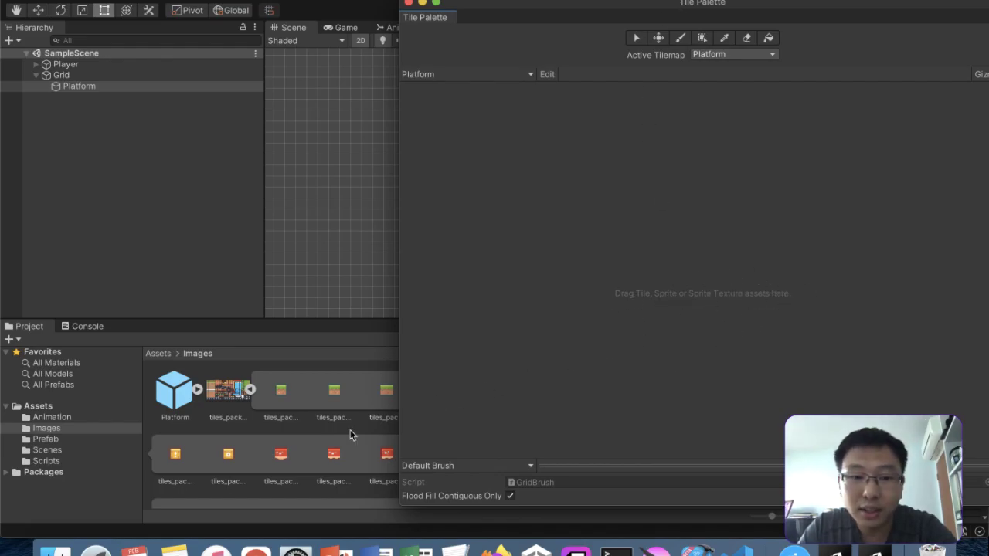
pyautogui.click(279, 400)
pyautogui.scroll(-10, 280, 404)
pyautogui.keyDown('shift'); pyautogui.click(280, 404); pyautogui.keyUp('shift')
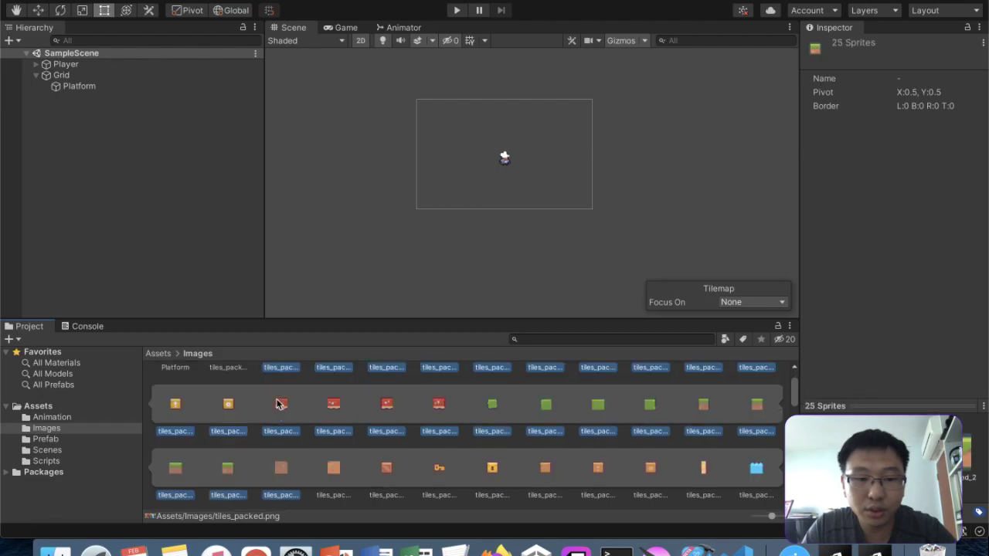
pyautogui.scroll(-5, 280, 404)
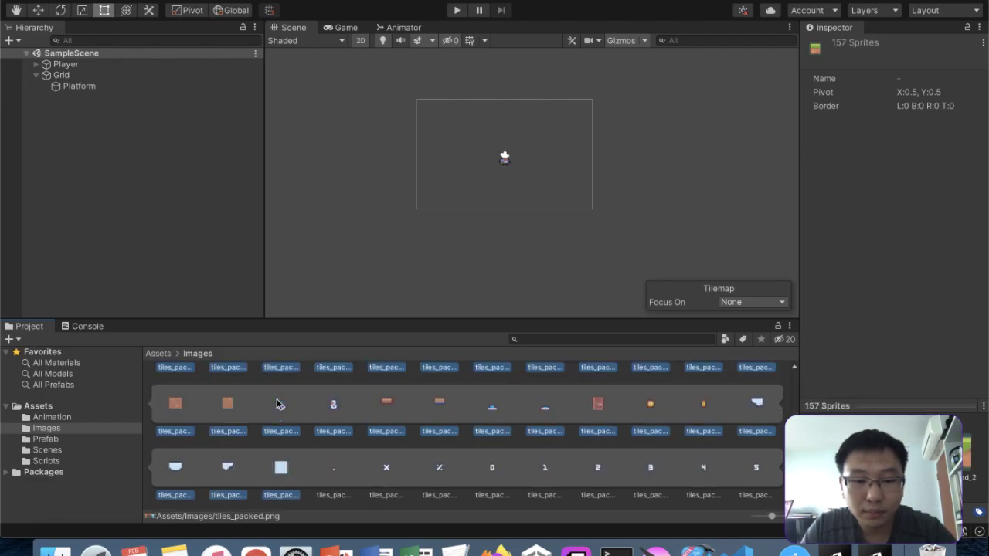
pyautogui.keyDown('shift'); pyautogui.click(280, 404); pyautogui.keyUp('shift')
pyautogui.scroll(15, 278, 404)
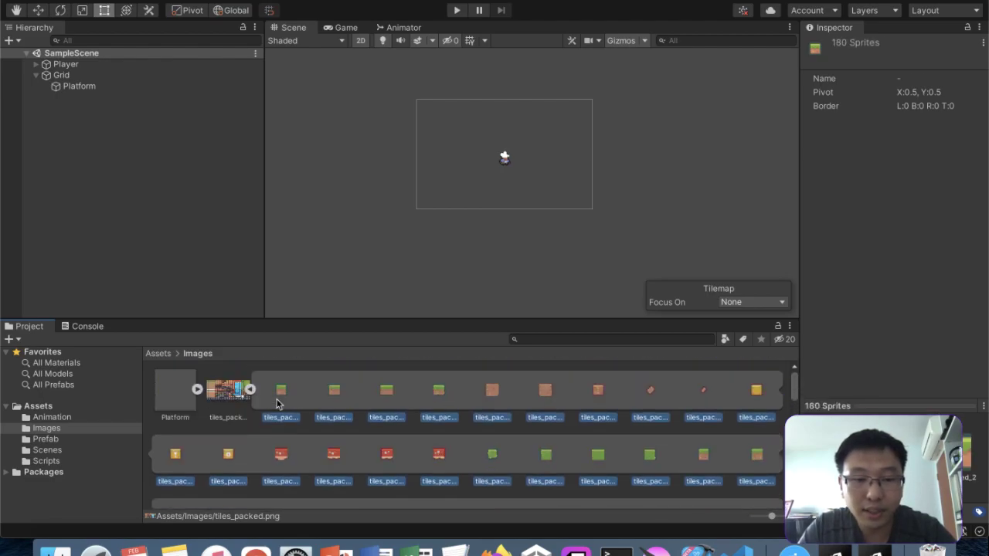
# - Add the selected sprites to the Platform palette, generating their tile assets into the Images folder
pyautogui.hotkey('ctrl', 'Up')
pyautogui.click(711, 390)
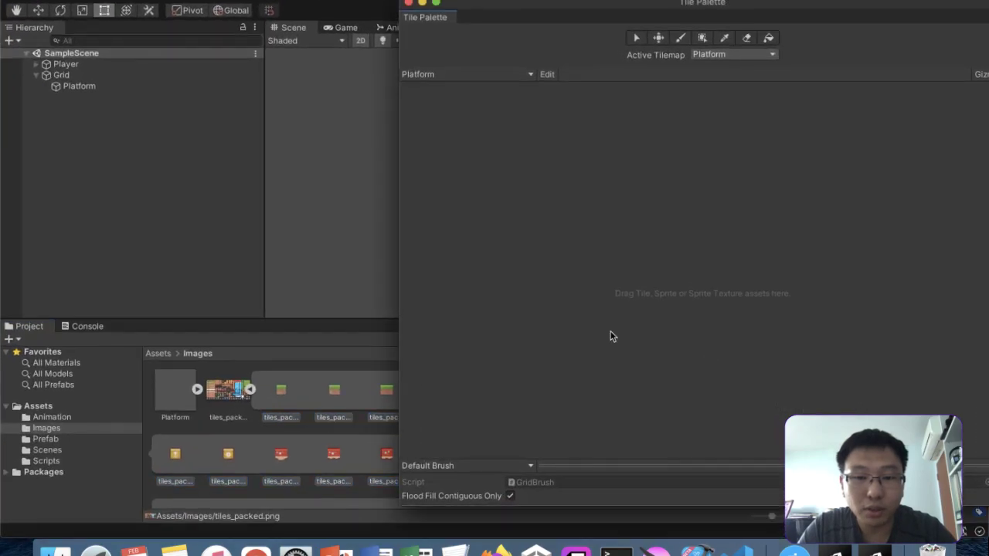
pyautogui.moveTo(284, 403); pyautogui.dragTo(513, 147)
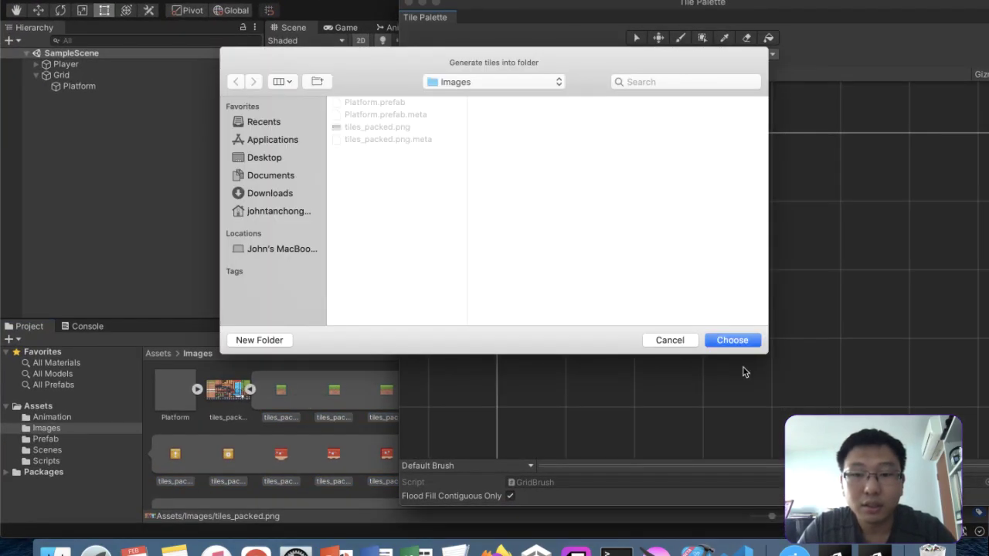
pyautogui.click(731, 340)
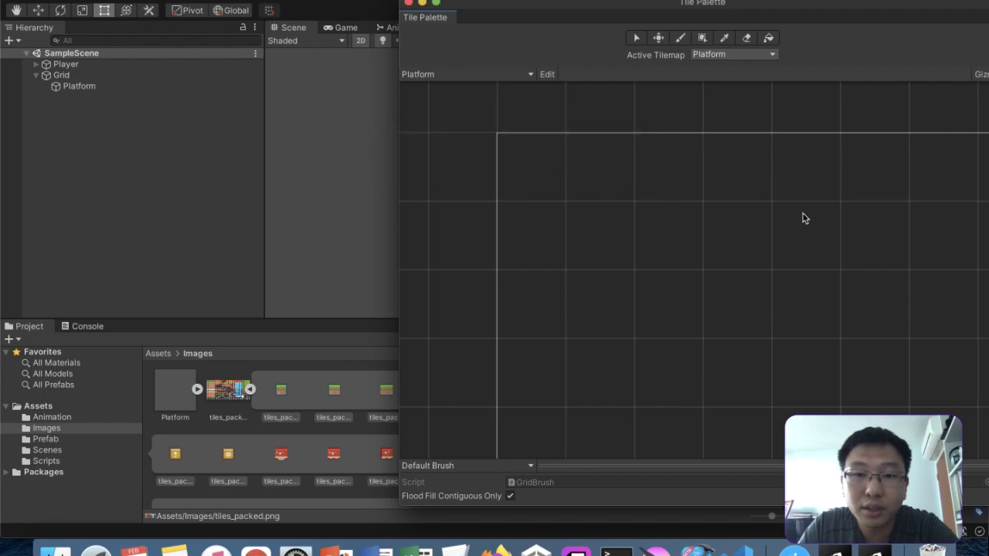
pyautogui.scroll(-5, 773, 224)
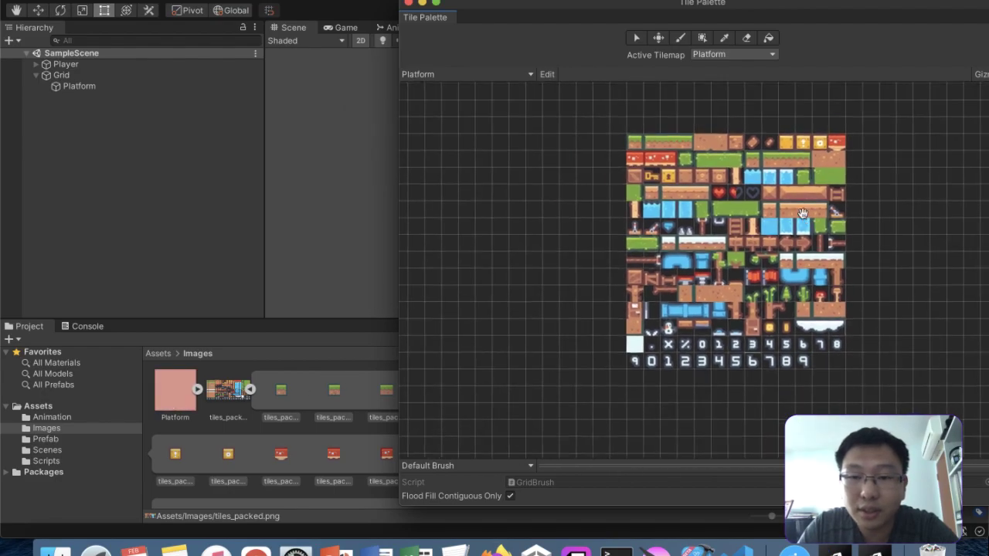
pyautogui.moveTo(726, 232); pyautogui.dragTo(718, 236, button='middle')
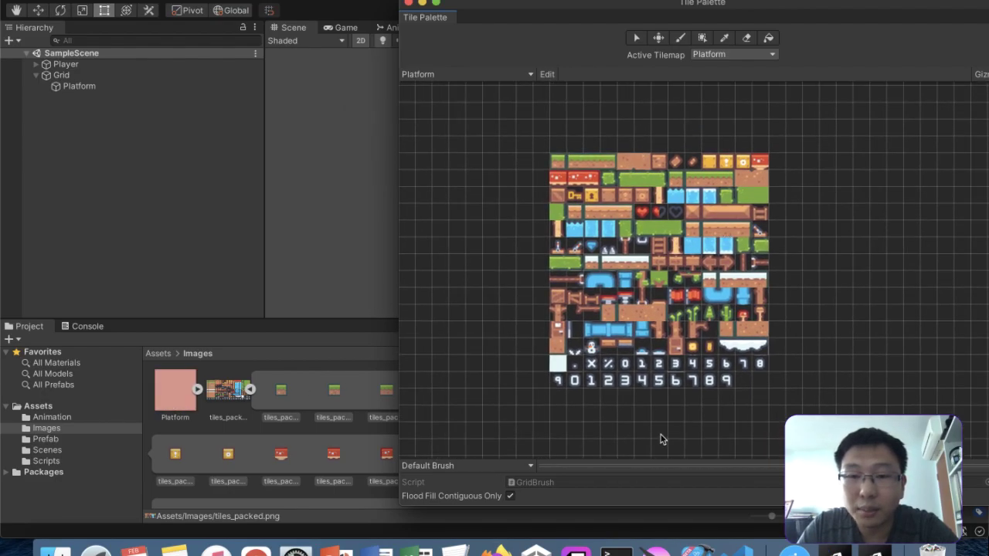
# - Pick the first grass-topped tile for painting and arrange the editor and Tile Palette windows side by side
pyautogui.click(564, 159)
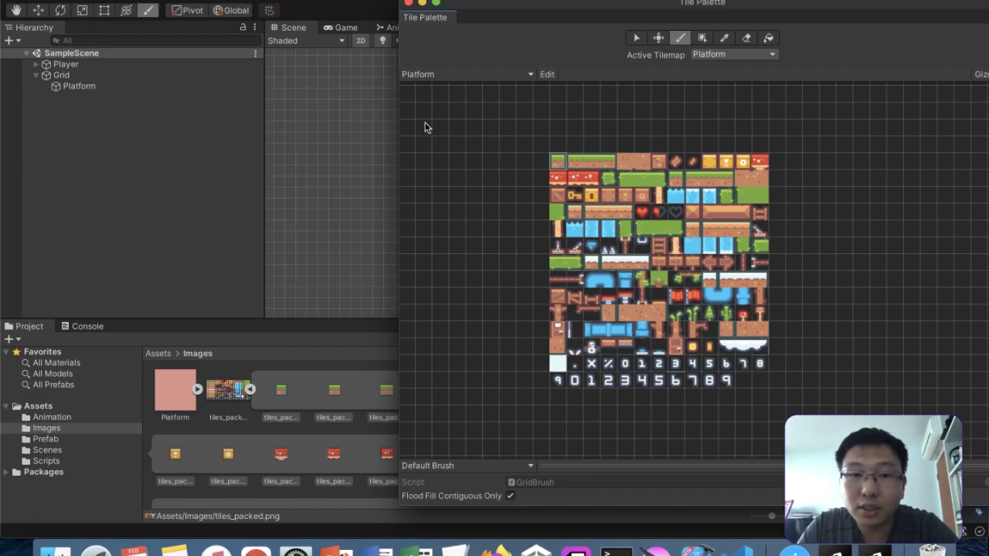
pyautogui.moveTo(411, 147); pyautogui.dragTo(617, 132)
pyautogui.click(545, 8)
pyautogui.moveTo(985, 144); pyautogui.dragTo(715, 147)
pyautogui.click(760, 136)
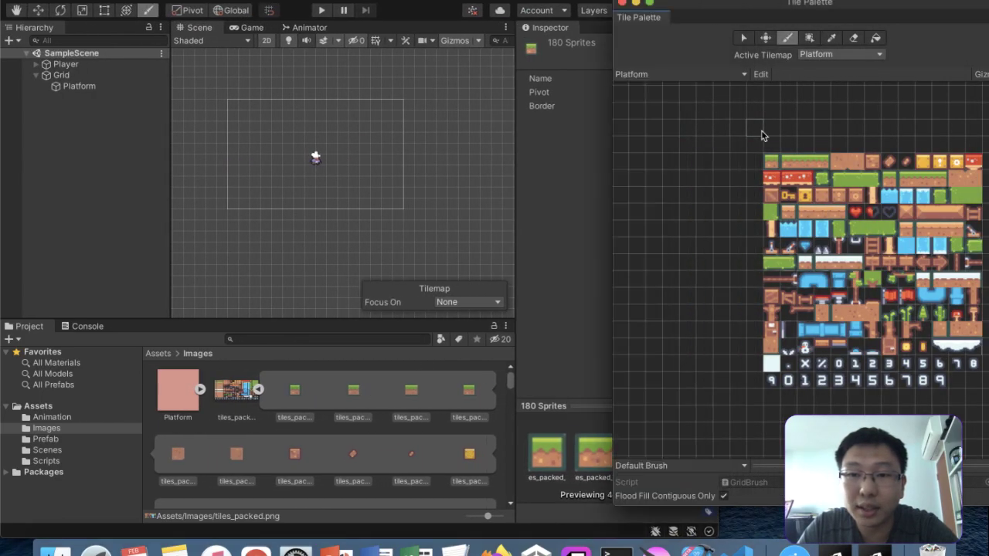
pyautogui.moveTo(610, 156); pyautogui.dragTo(716, 153)
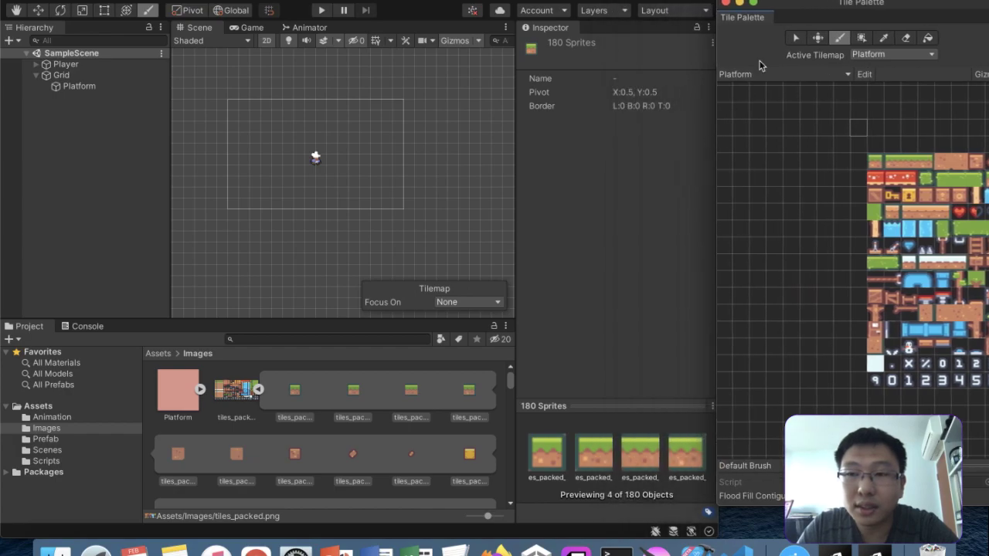
pyautogui.moveTo(842, 3); pyautogui.dragTo(647, 0)
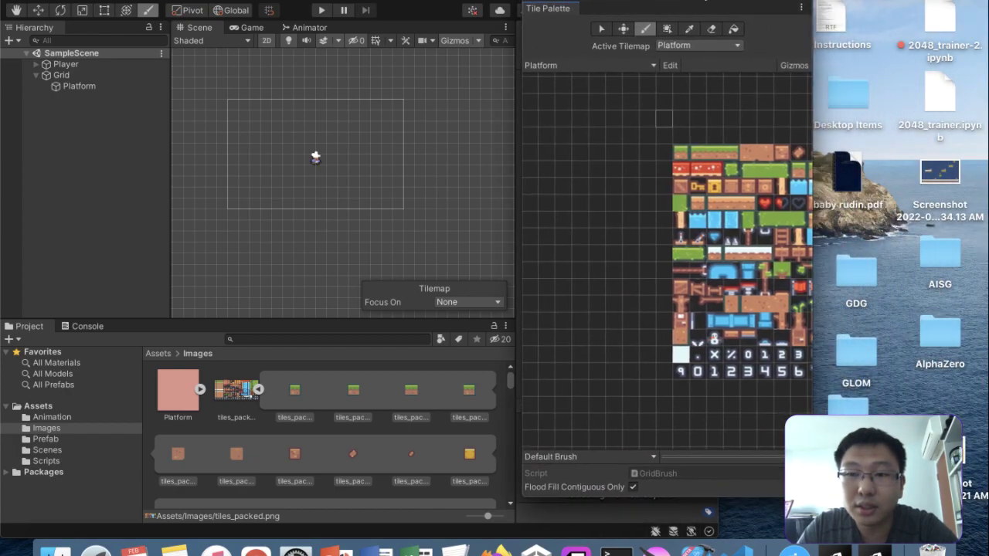
pyautogui.moveTo(813, 24); pyautogui.dragTo(985, 23)
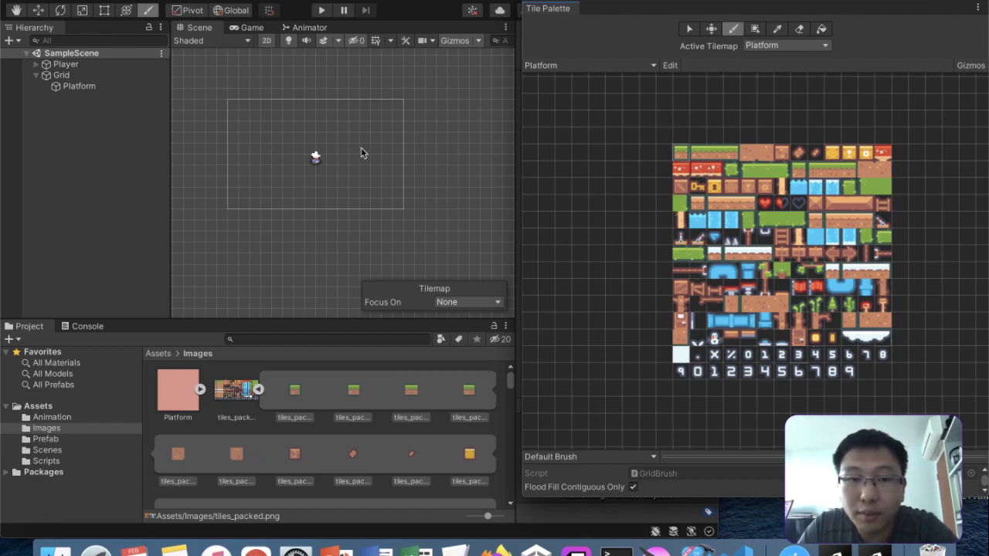
# - Paint four separate single grass-topped tiles around the player on the Platform tilemap
pyautogui.click(316, 152)
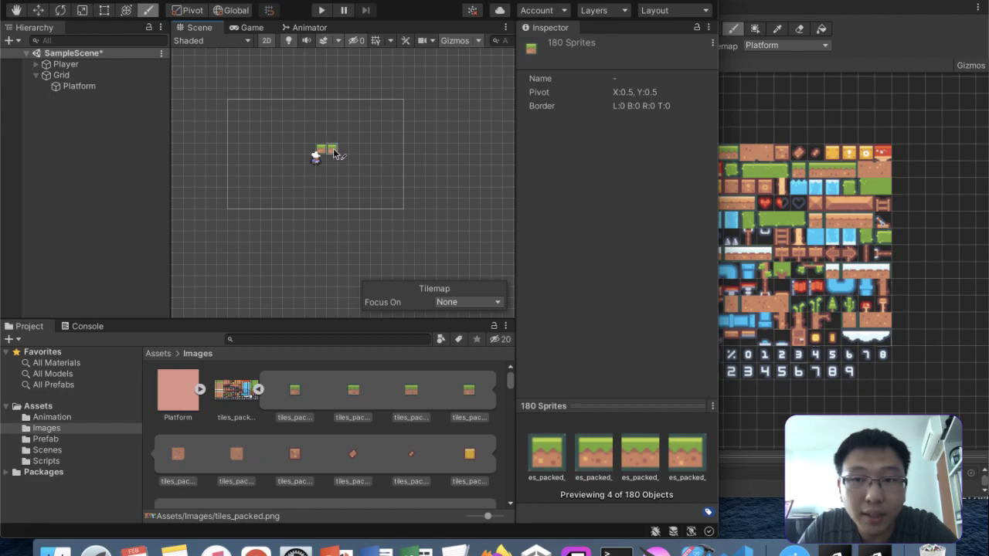
pyautogui.scroll(5, 346, 147)
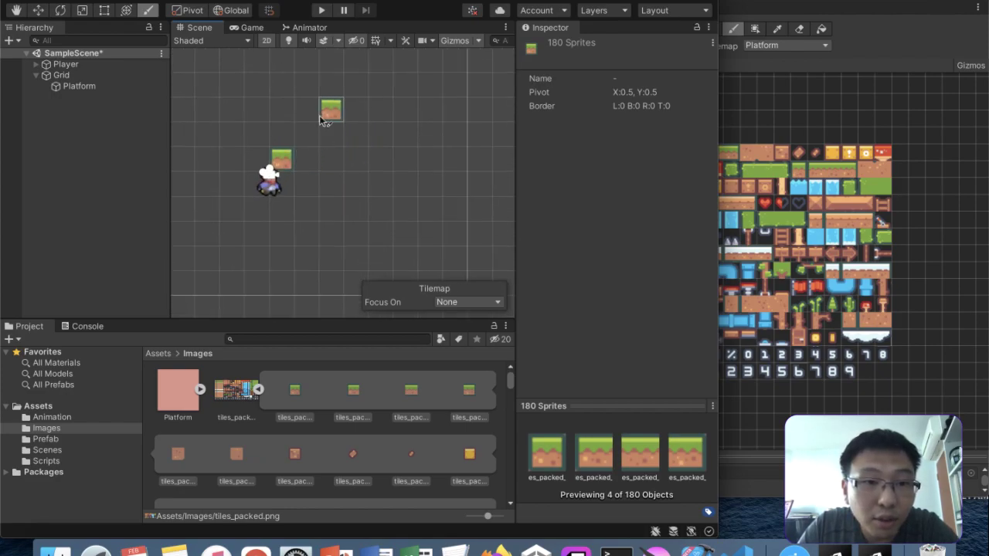
pyautogui.click(322, 119)
pyautogui.click(328, 187)
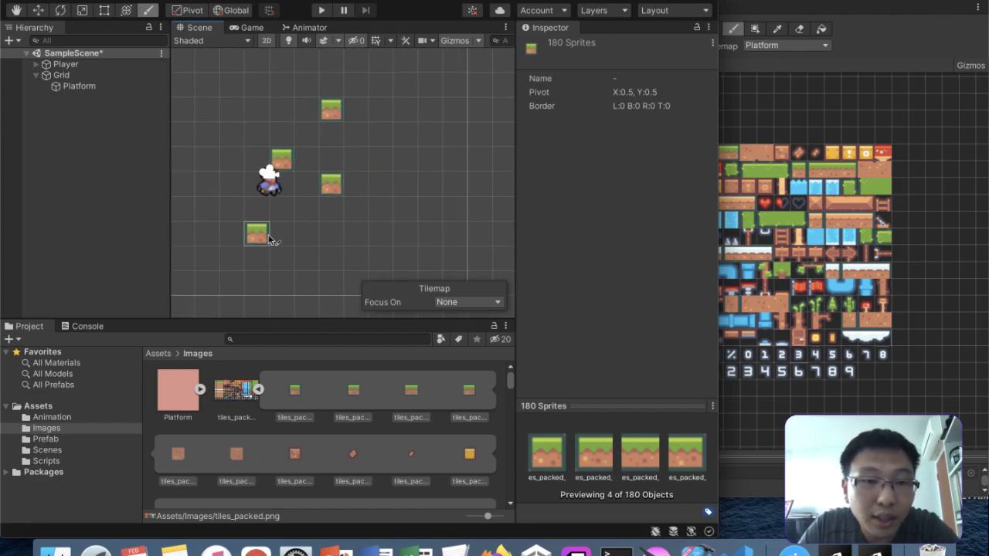
pyautogui.click(265, 242)
pyautogui.scroll(-4, 324, 224)
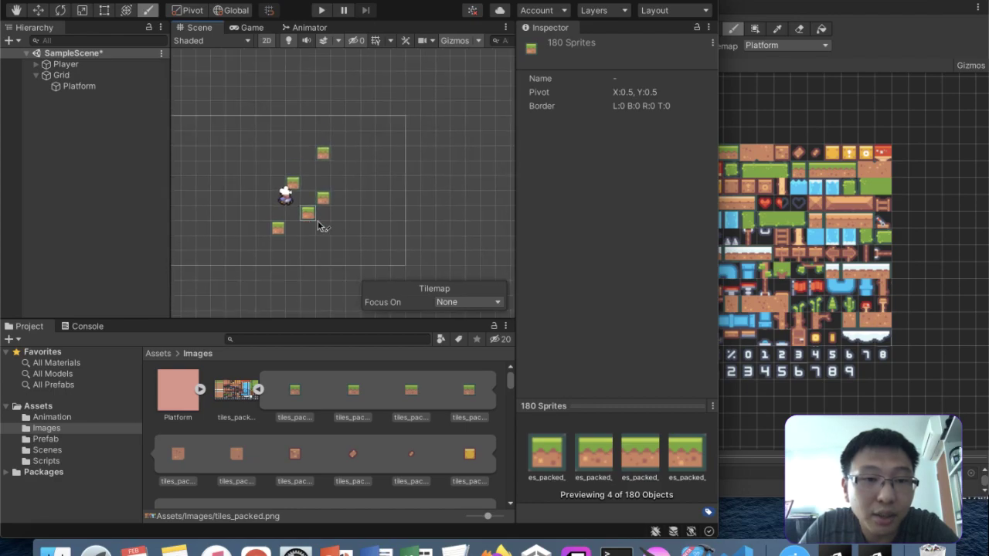
# - Pick the three-tile grass platform from the palette and paint three copies to the player's left
pyautogui.click(811, 205)
pyautogui.click(698, 154)
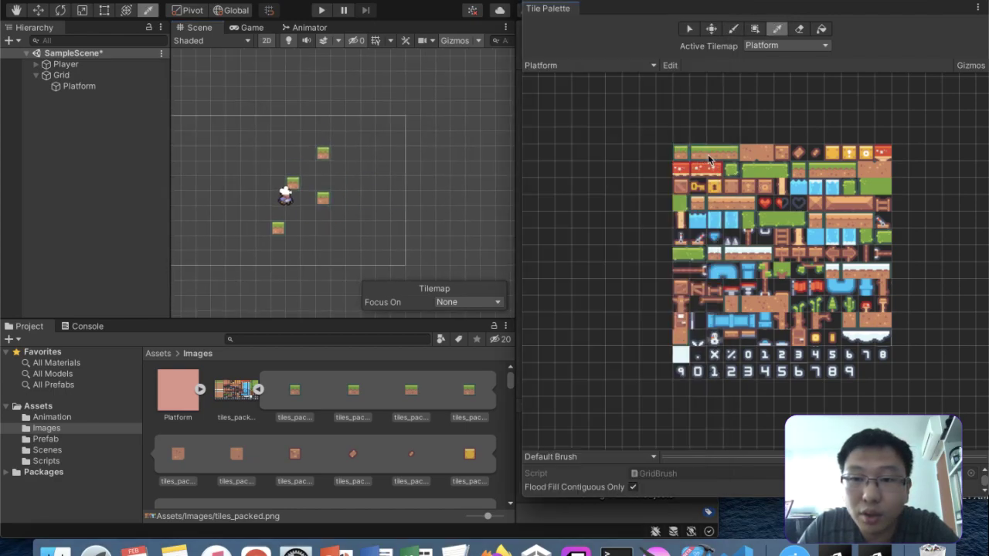
pyautogui.click(732, 153)
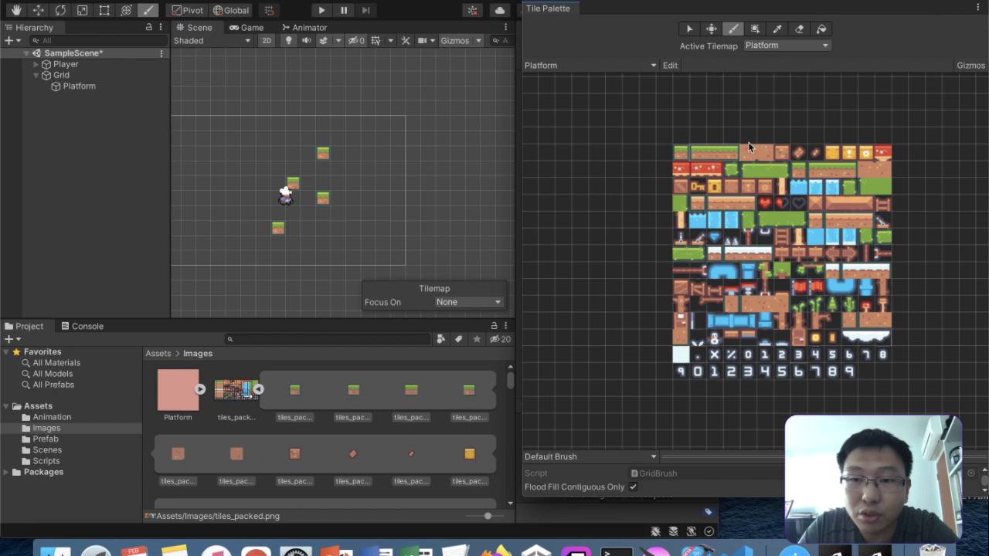
pyautogui.click(261, 169)
pyautogui.click(214, 217)
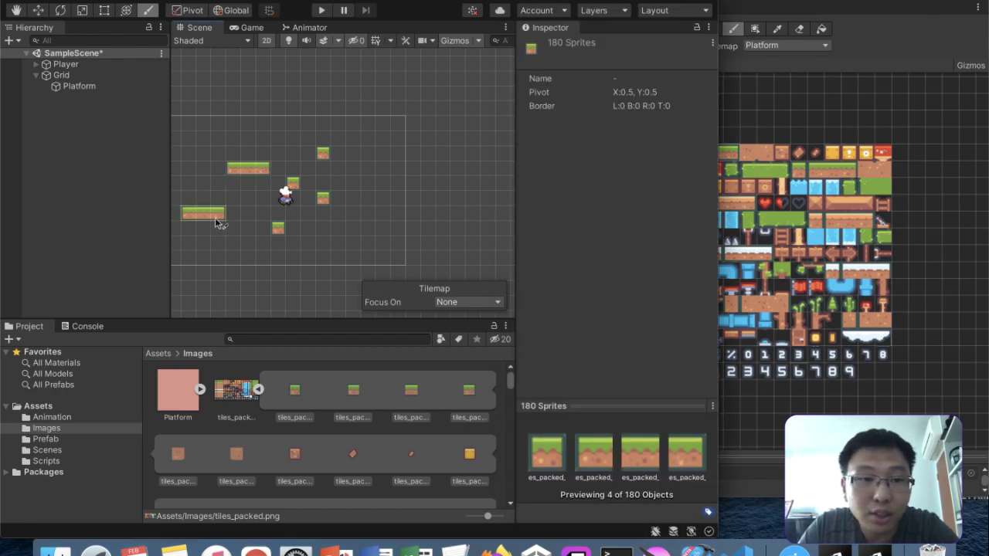
pyautogui.click(228, 258)
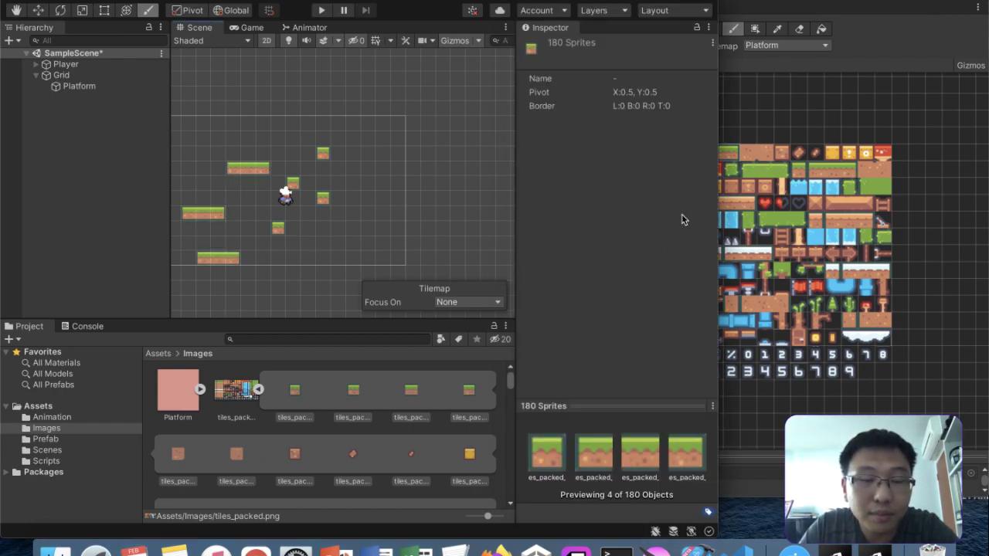
# - Select the single painted grass tile just right of the player with the tilemap Select tool
pyautogui.click(797, 137)
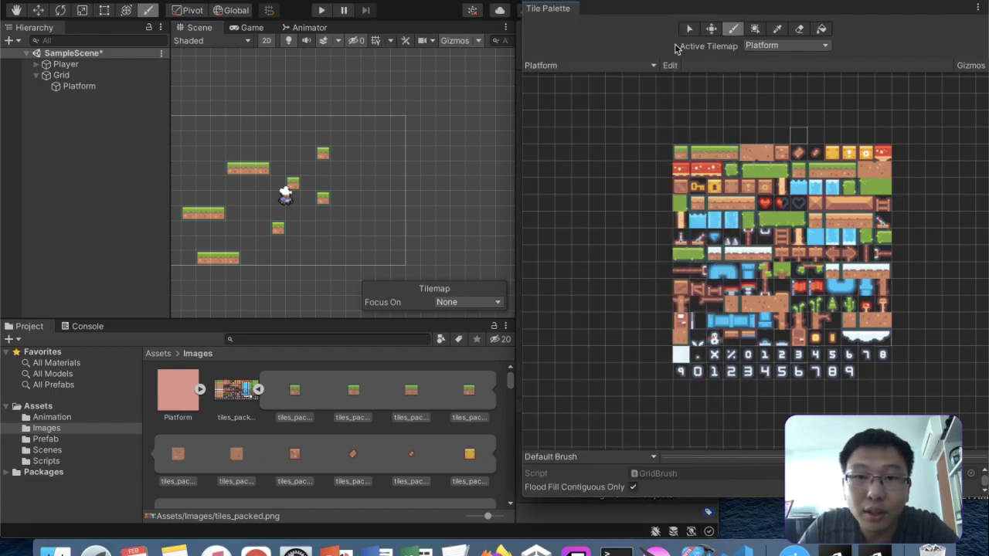
pyautogui.click(689, 29)
pyautogui.click(324, 199)
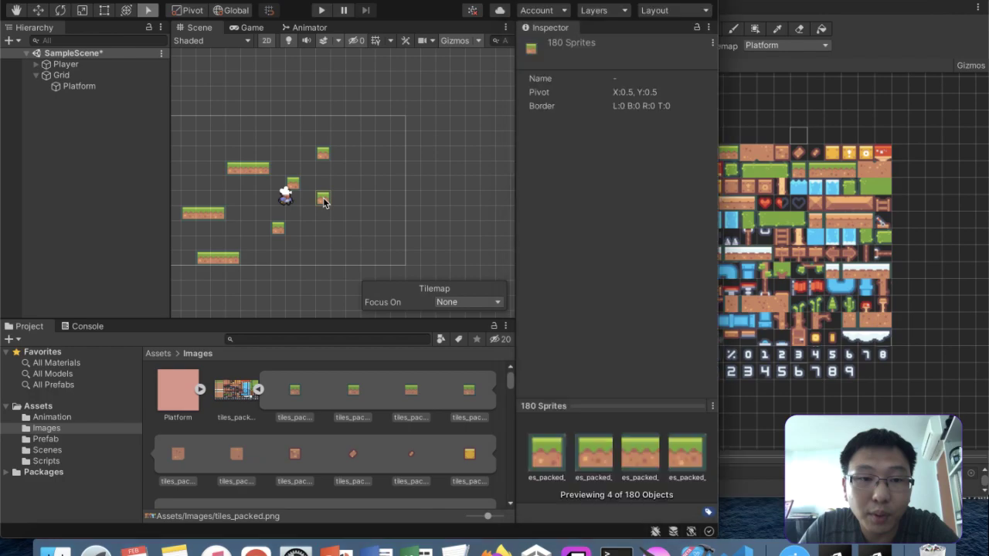
# - Move the selected grass-topped tile four cells to the right on the Platform tilemap
pyautogui.click(726, 72)
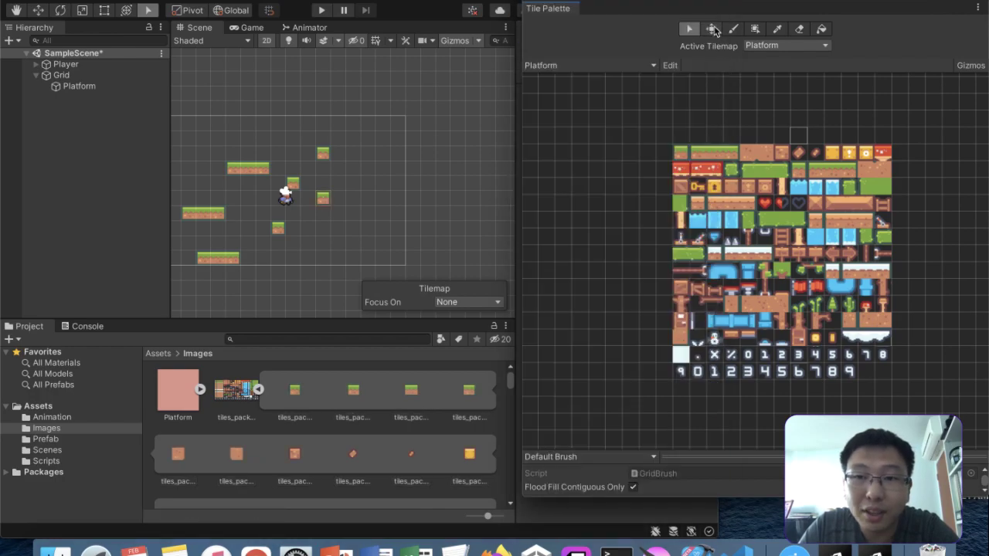
pyautogui.click(713, 31)
pyautogui.moveTo(325, 205); pyautogui.dragTo(390, 203)
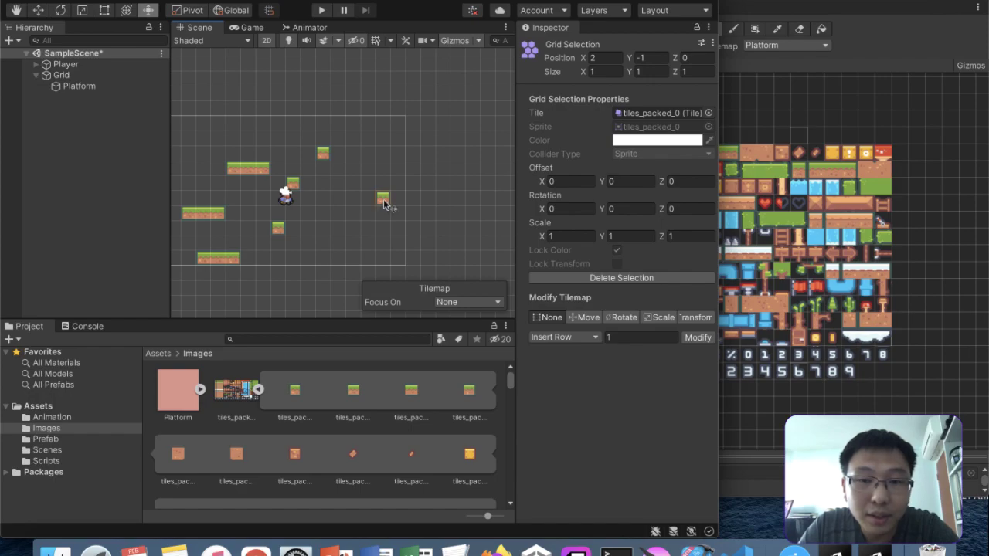
# - Try rotating the moved tile 90 degrees about Z, and reset its Z rotation to 0
pyautogui.click(669, 210)
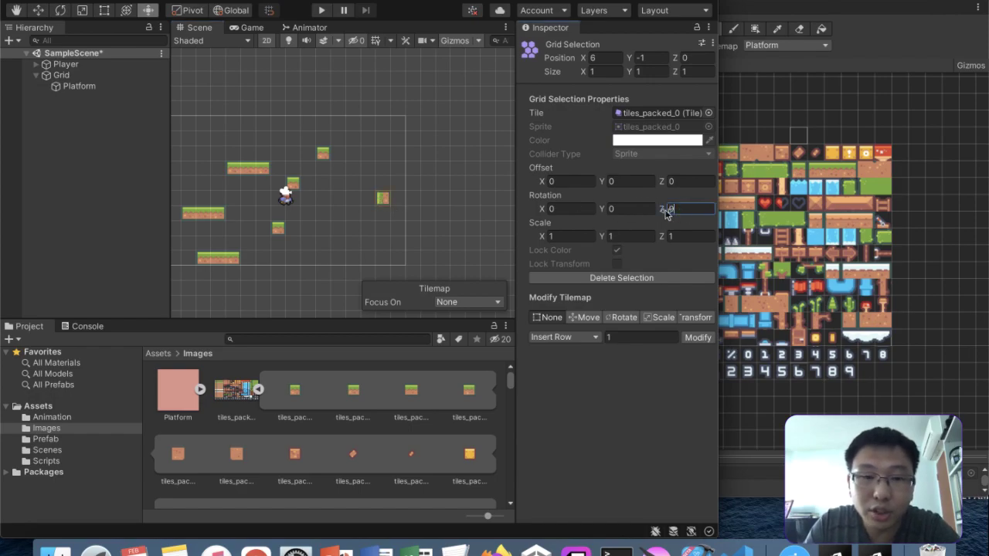
pyautogui.write('90')
pyautogui.press('Return')
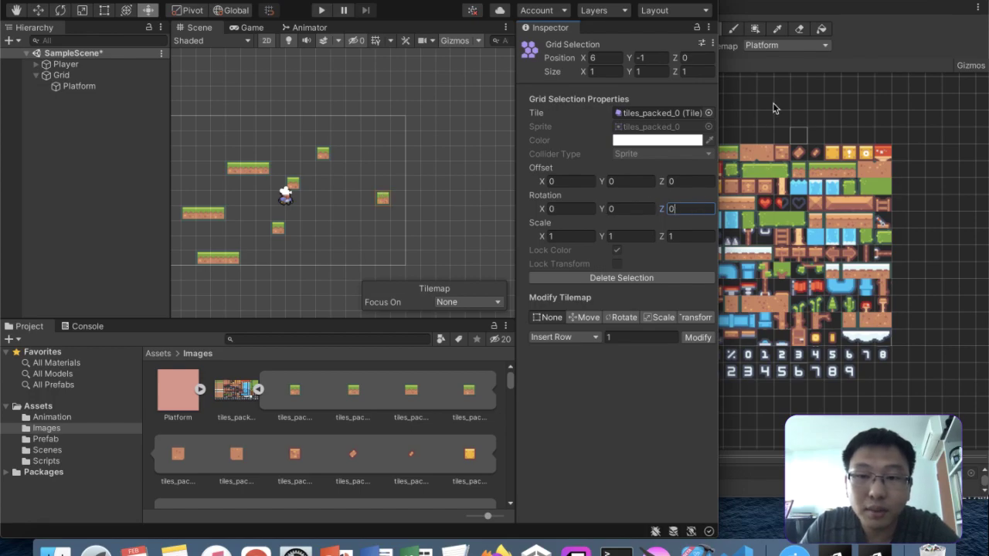
# - Box-fill an area five tiles wide and eight tall with the first grass-topped tile right of the player, and undo it
pyautogui.press('b')
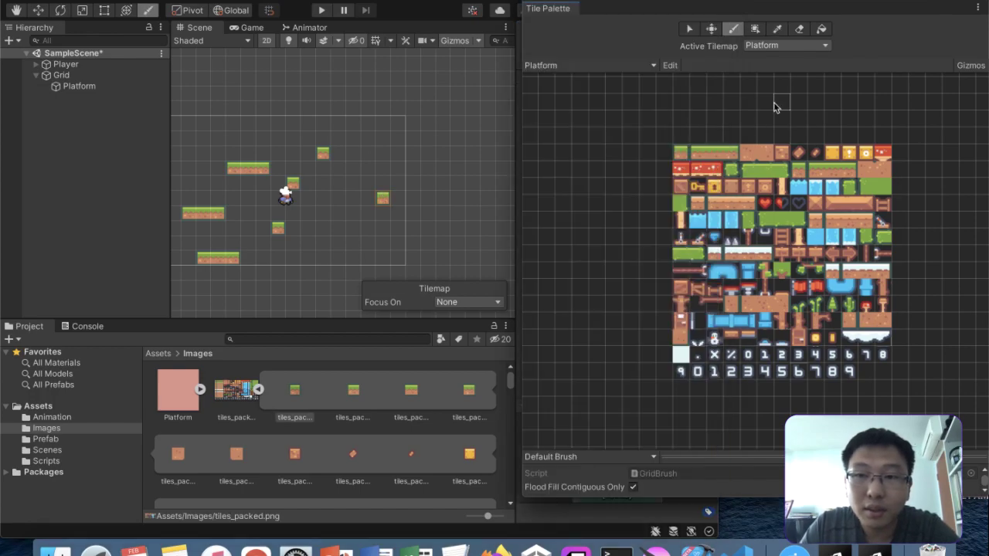
pyautogui.click(756, 30)
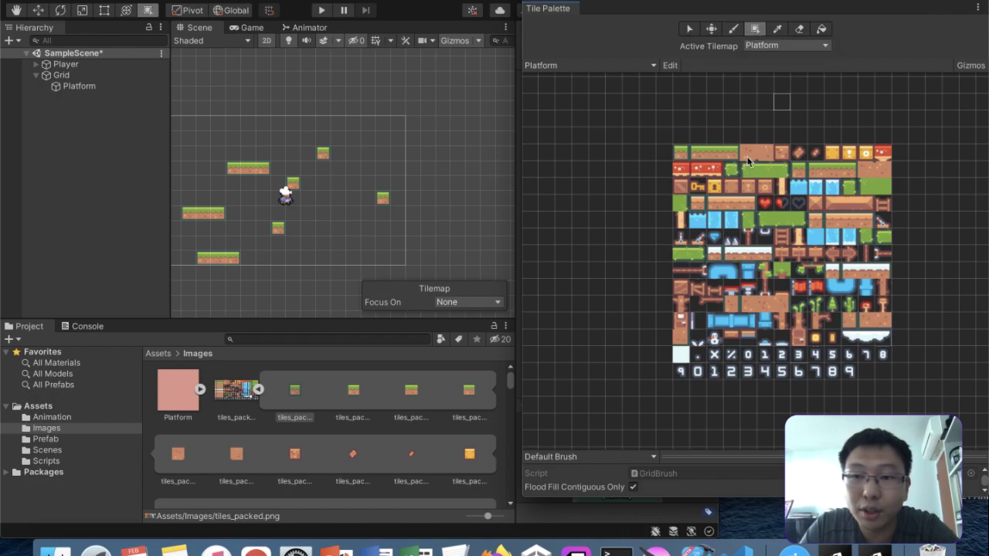
pyautogui.click(685, 159)
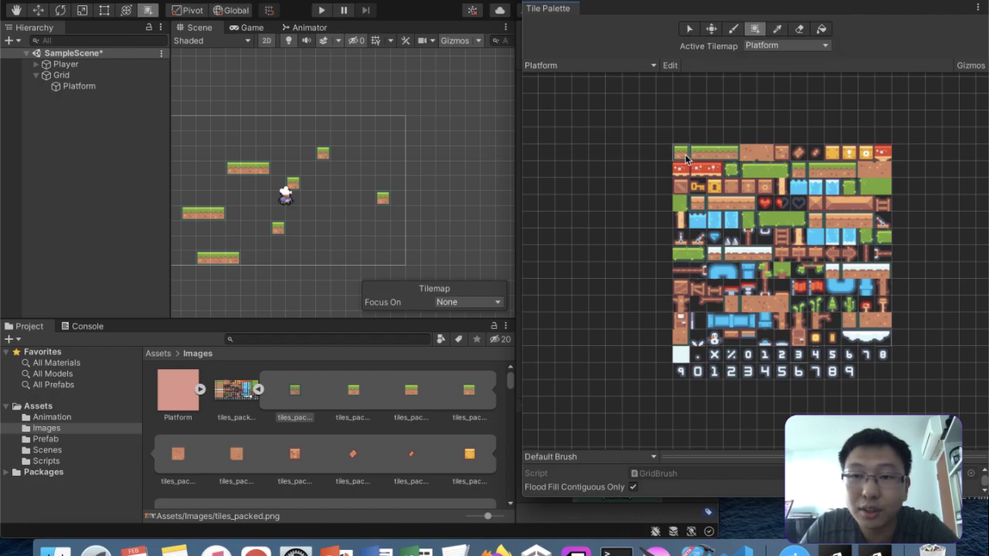
pyautogui.moveTo(336, 124); pyautogui.dragTo(403, 234)
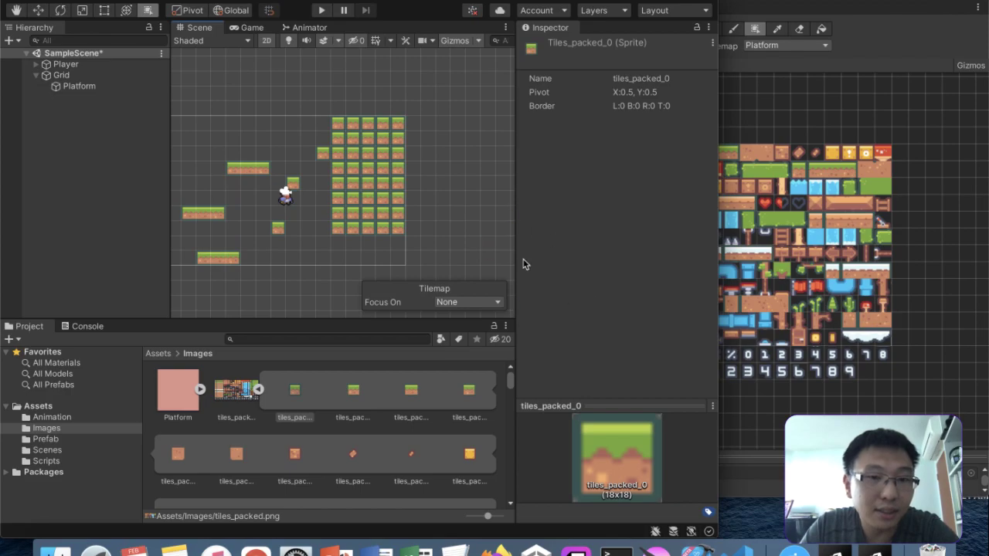
pyautogui.press('super+z')
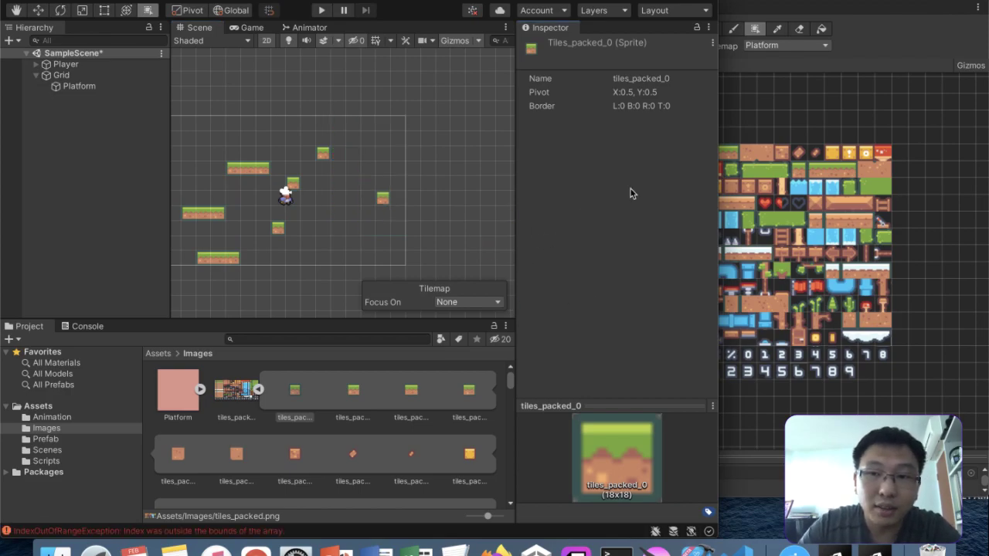
# - Pick the three-tile grass platform from the palette and paint four copies in a column to the player's right
pyautogui.click(867, 62)
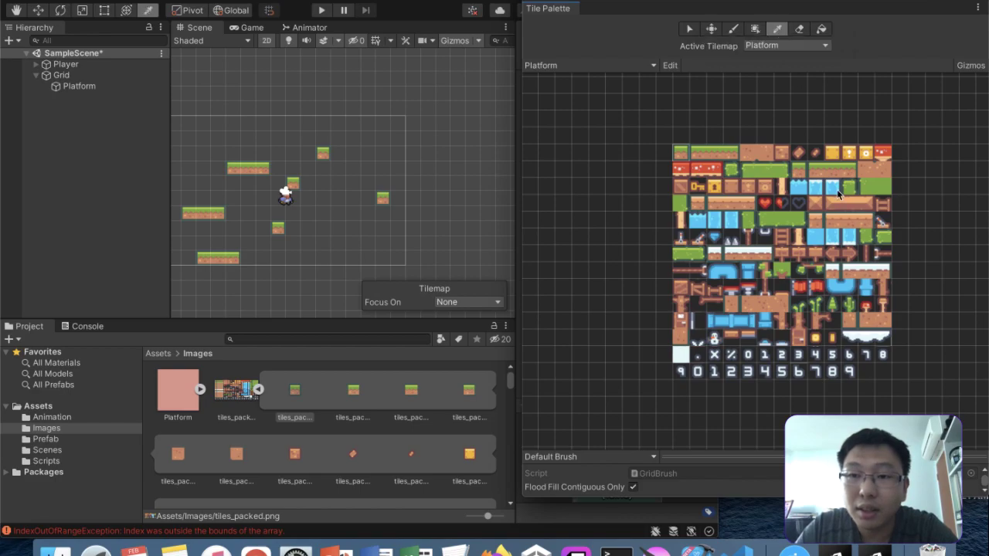
pyautogui.click(731, 154)
pyautogui.click(331, 170)
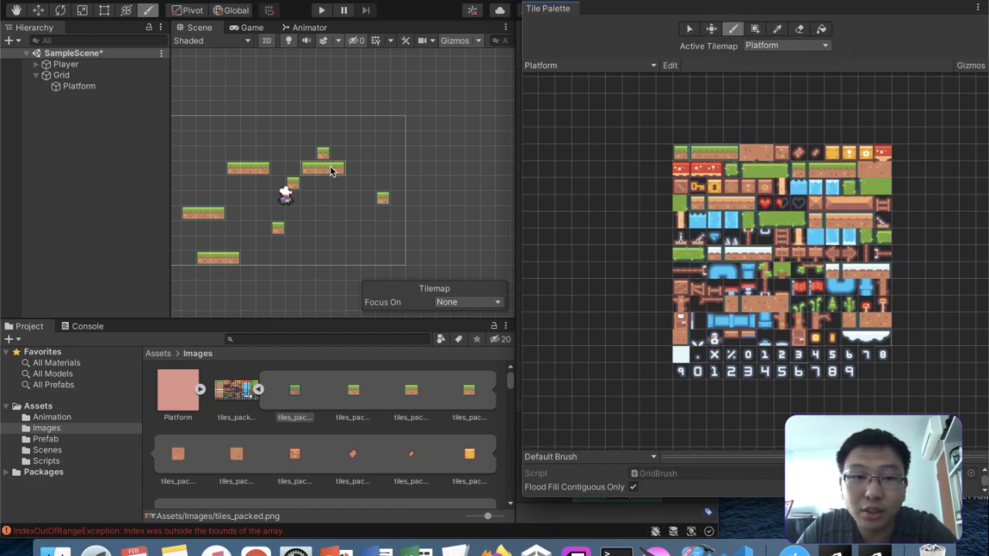
pyautogui.click(330, 183)
pyautogui.click(331, 228)
pyautogui.click(332, 244)
pyautogui.click(332, 258)
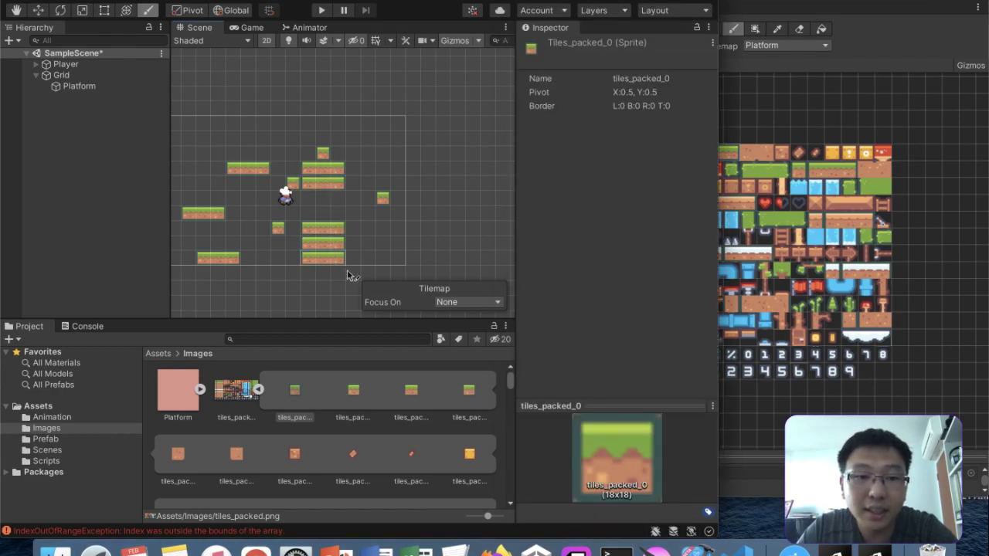
pyautogui.click(842, 60)
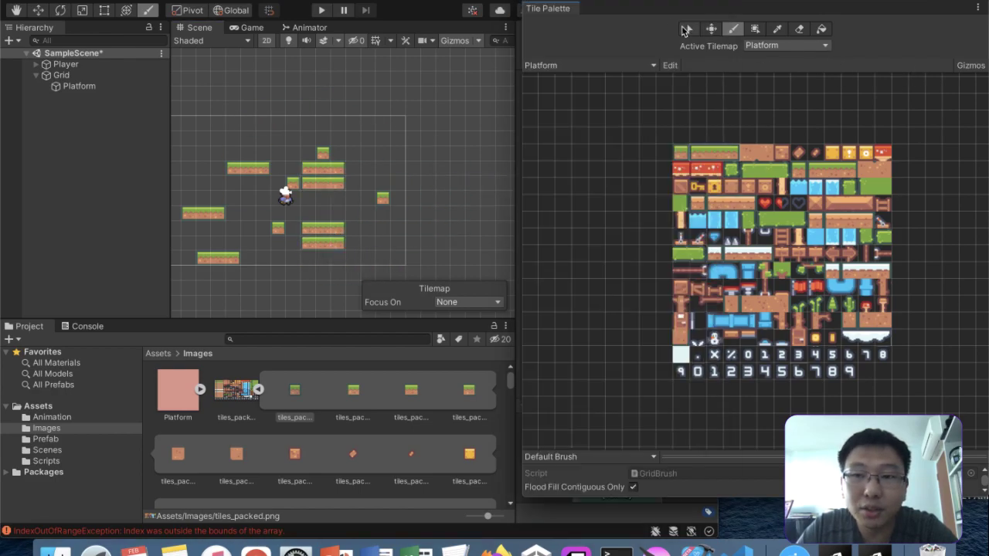
pyautogui.click(685, 29)
pyautogui.click(743, 165)
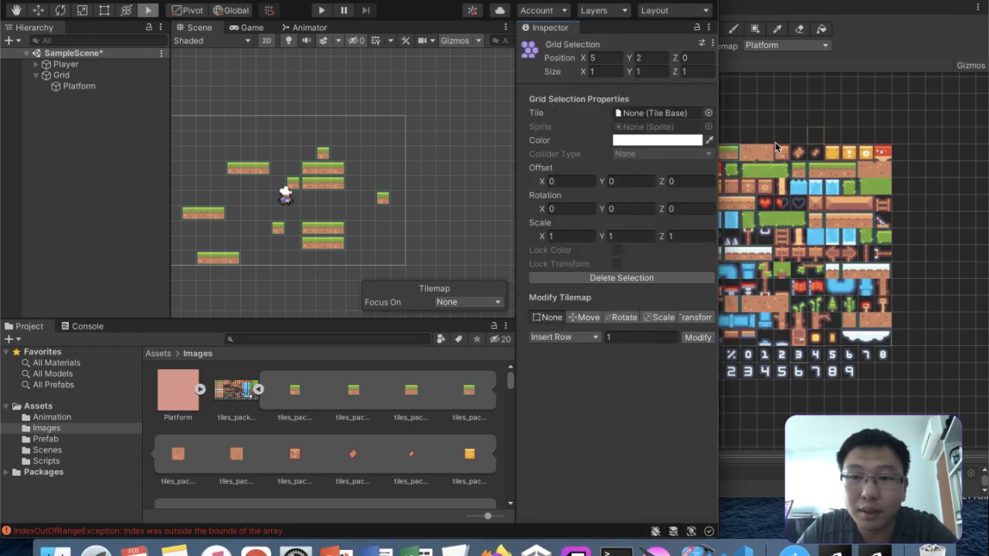
pyautogui.click(722, 17)
pyautogui.click(712, 30)
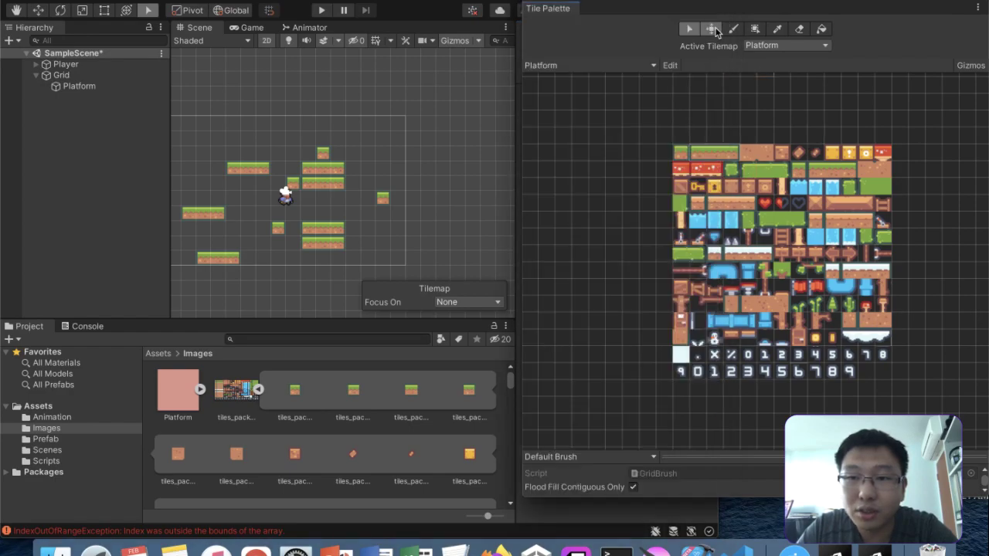
pyautogui.click(709, 174)
pyautogui.click(751, 101)
# - Paint one three-tile grass platform above the topmost single tile and two three-tile snow platforms to the player's right
pyautogui.moveTo(693, 157); pyautogui.dragTo(724, 149)
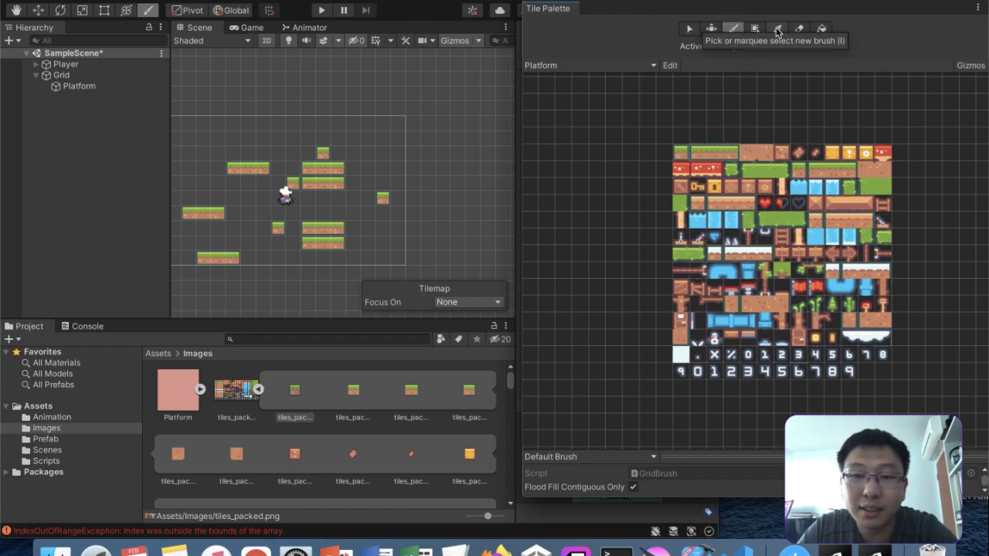
pyautogui.click(323, 139)
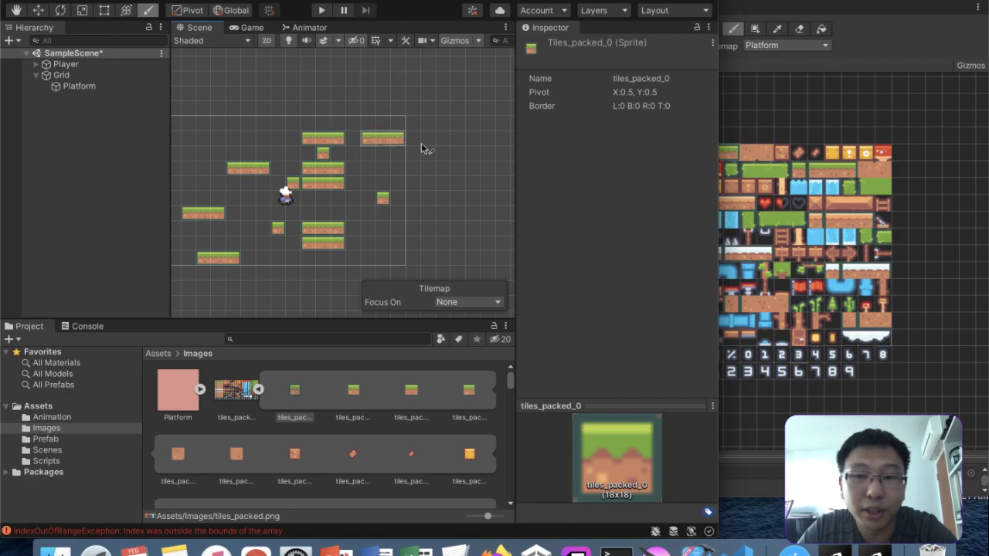
pyautogui.click(881, 104)
pyautogui.moveTo(847, 272); pyautogui.dragTo(892, 274)
pyautogui.click(320, 191)
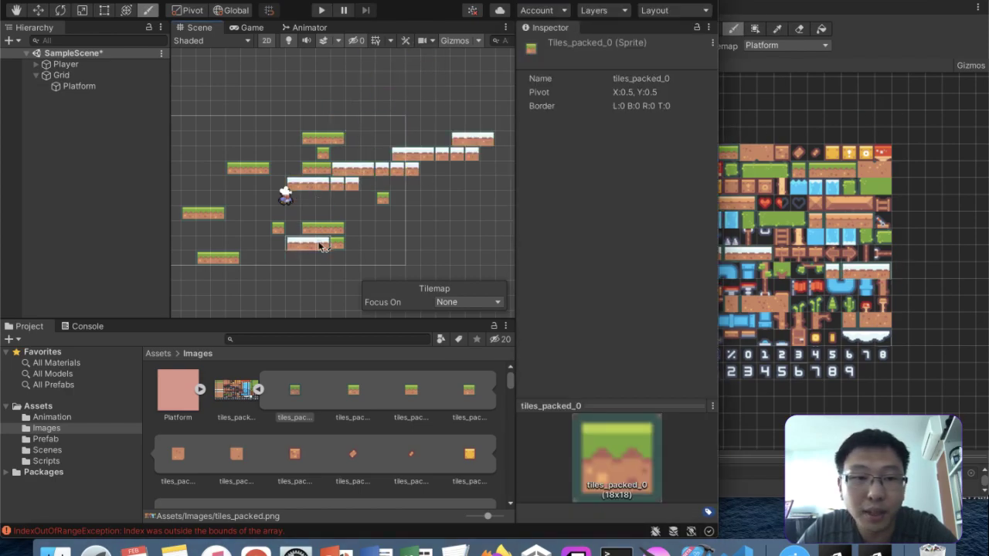
pyautogui.press('super+z')
pyautogui.click(333, 208)
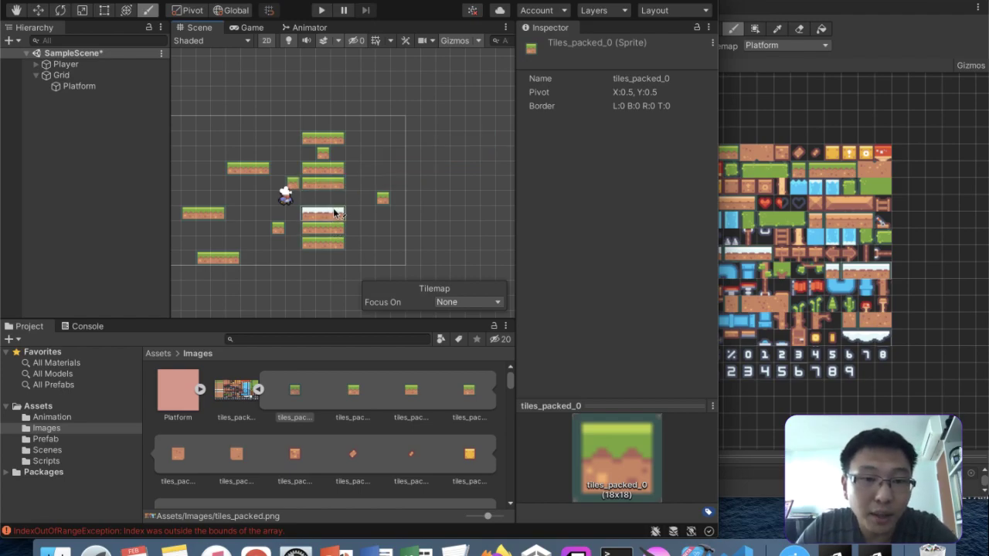
pyautogui.click(363, 199)
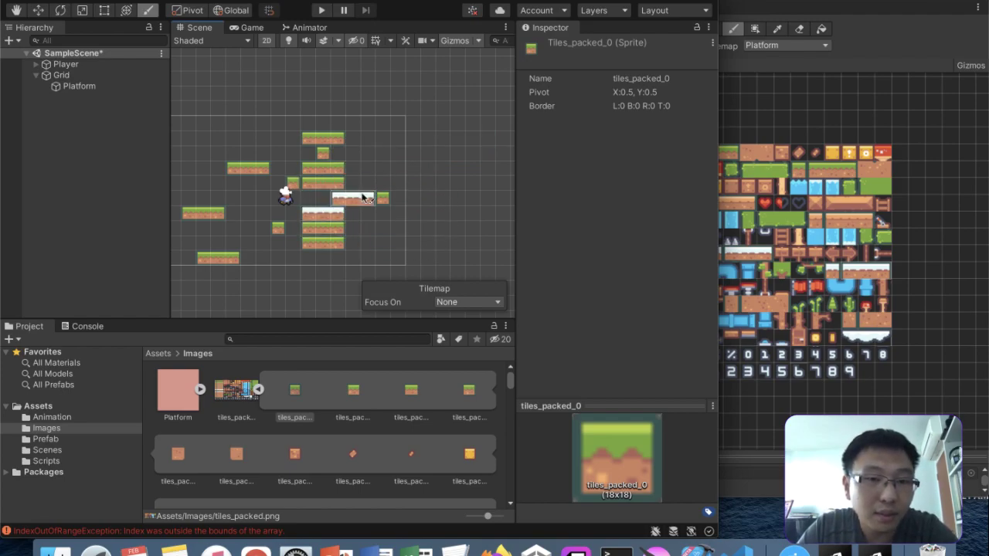
# - Pick an empty palette block three cells wide and six tall as the brush and erase all painted tiles from the tilemap
pyautogui.click(838, 112)
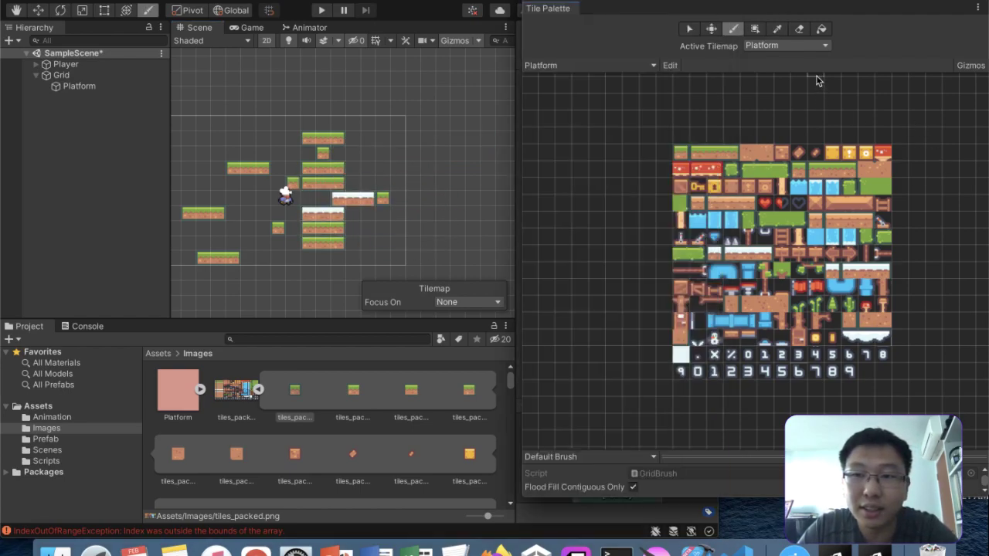
pyautogui.click(799, 28)
pyautogui.moveTo(583, 150)
pyautogui.mouseDown()
pyautogui.moveTo(610, 245)
pyautogui.moveTo(613, 232)
pyautogui.mouseUp()
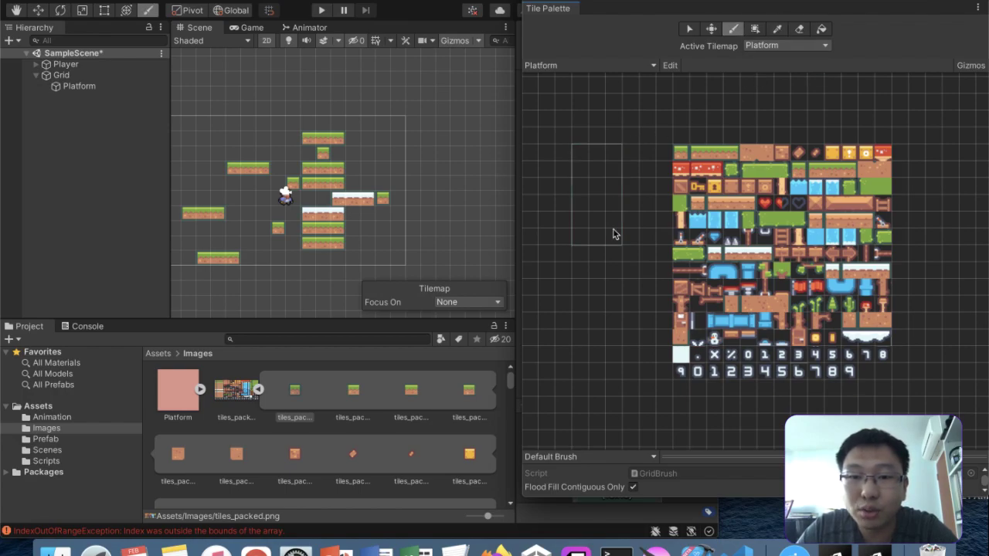
pyautogui.click(261, 162)
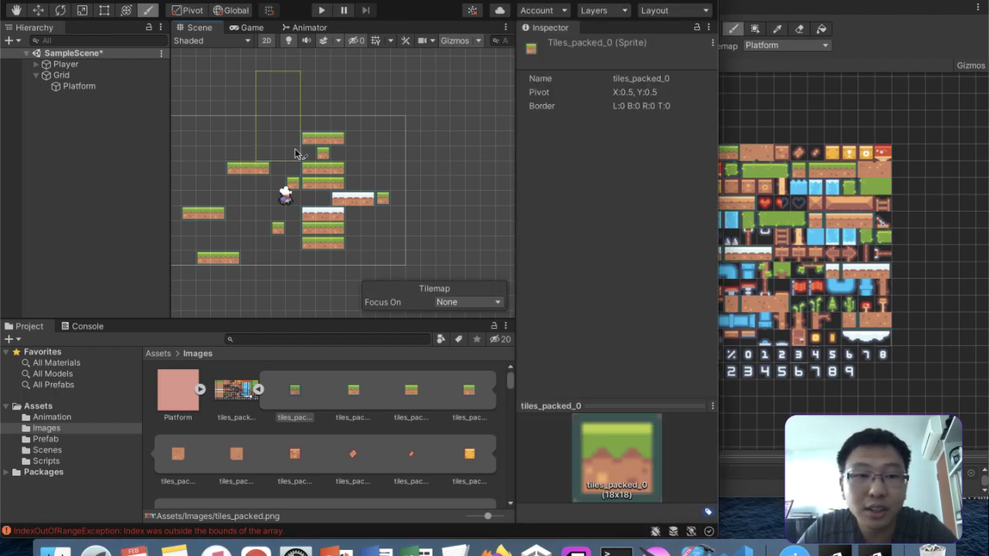
pyautogui.click(799, 28)
pyautogui.moveTo(404, 211)
pyautogui.mouseDown()
pyautogui.moveTo(384, 224)
pyautogui.moveTo(309, 227)
pyautogui.moveTo(257, 203)
pyautogui.moveTo(229, 233)
pyautogui.mouseUp()
pyautogui.scroll(-3, 229, 230)
pyautogui.moveTo(229, 229); pyautogui.dragTo(244, 212, button='middle')
# - Flood-fill the emptied Platform tilemap around the player with the first grass-topped tile
pyautogui.click(961, 46)
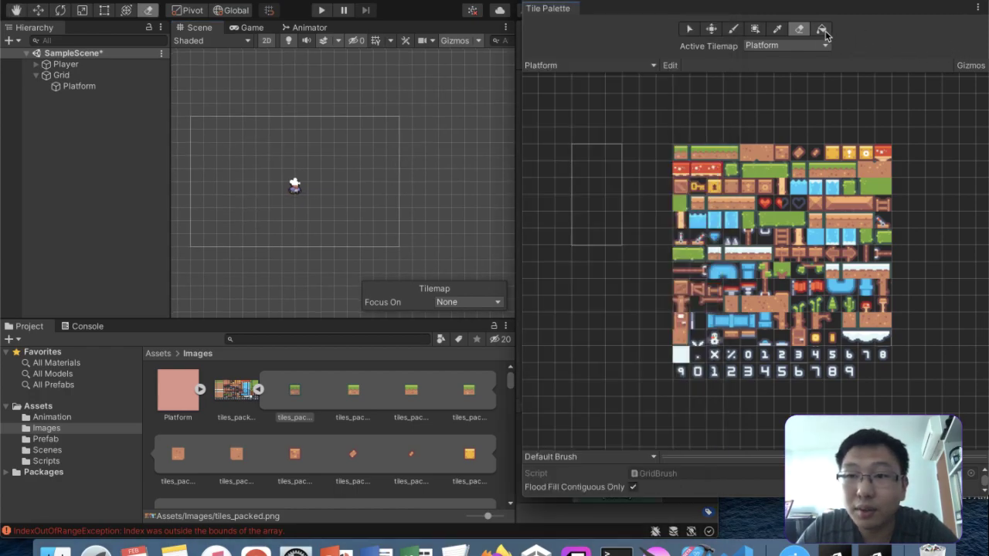
pyautogui.click(821, 29)
pyautogui.click(681, 152)
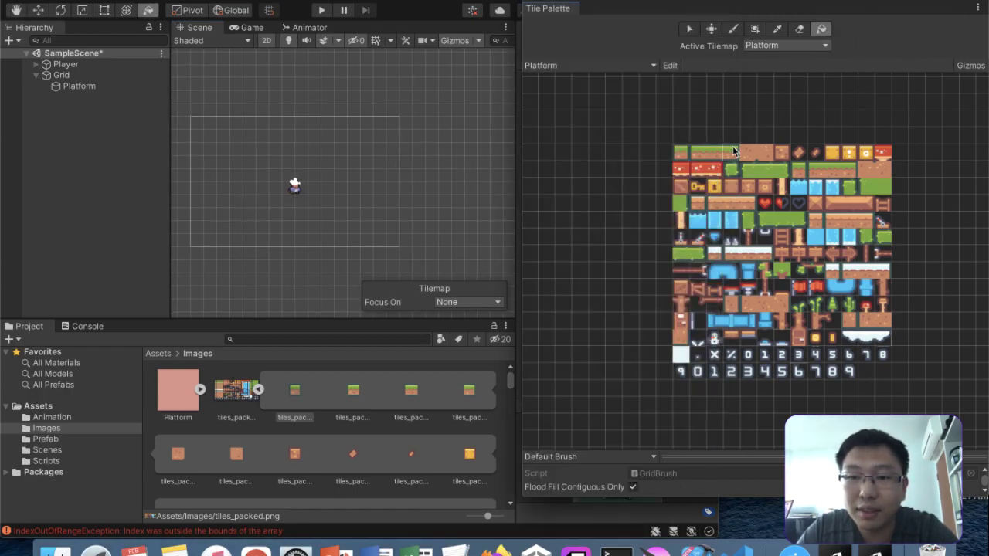
pyautogui.click(335, 195)
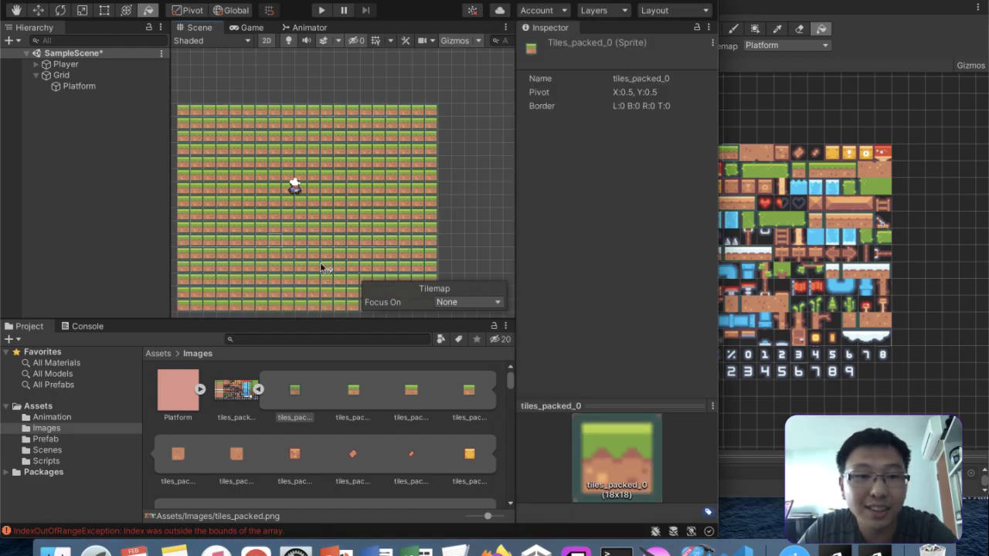
pyautogui.scroll(-5, 436, 185)
pyautogui.scroll(-3, 437, 188)
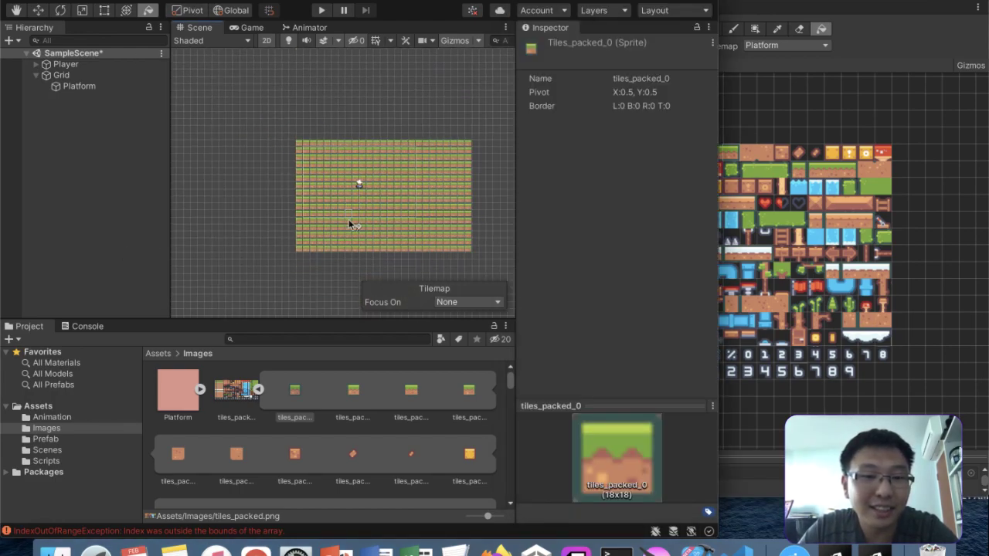
# - Undo the flood fill and the erasing of the painted platforms
pyautogui.press('super+z')
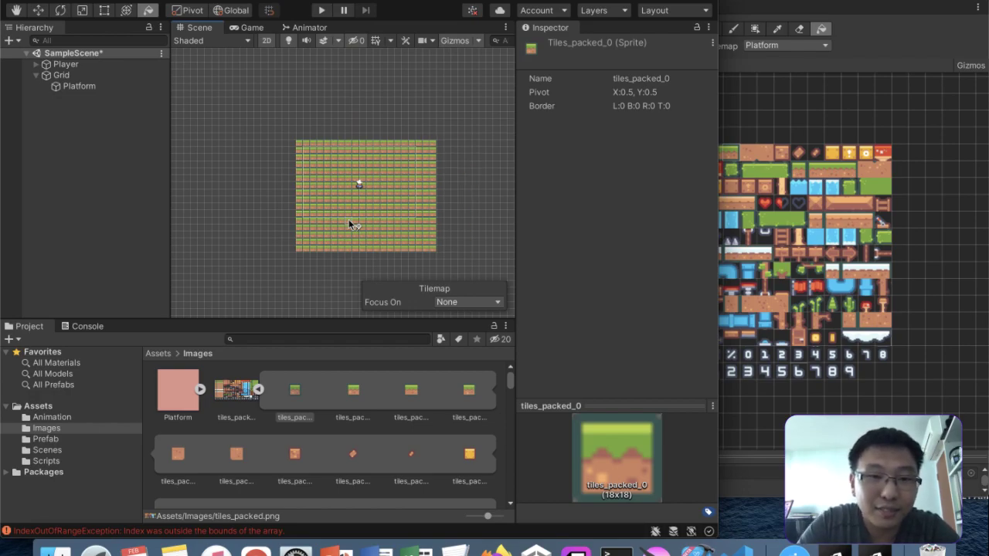
pyautogui.scroll(5, 349, 224)
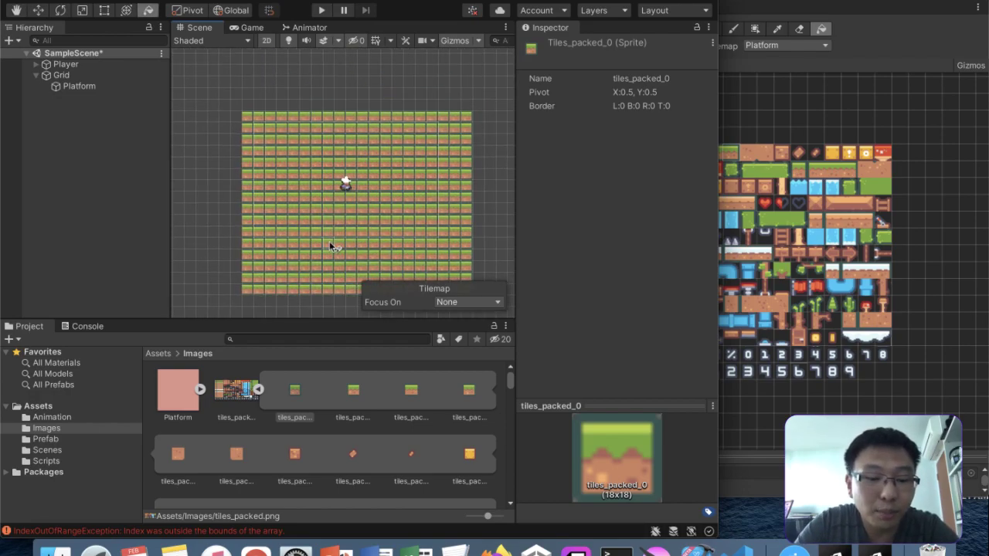
pyautogui.press('super+z')
pyautogui.press('super+z')
pyautogui.press('super+z')
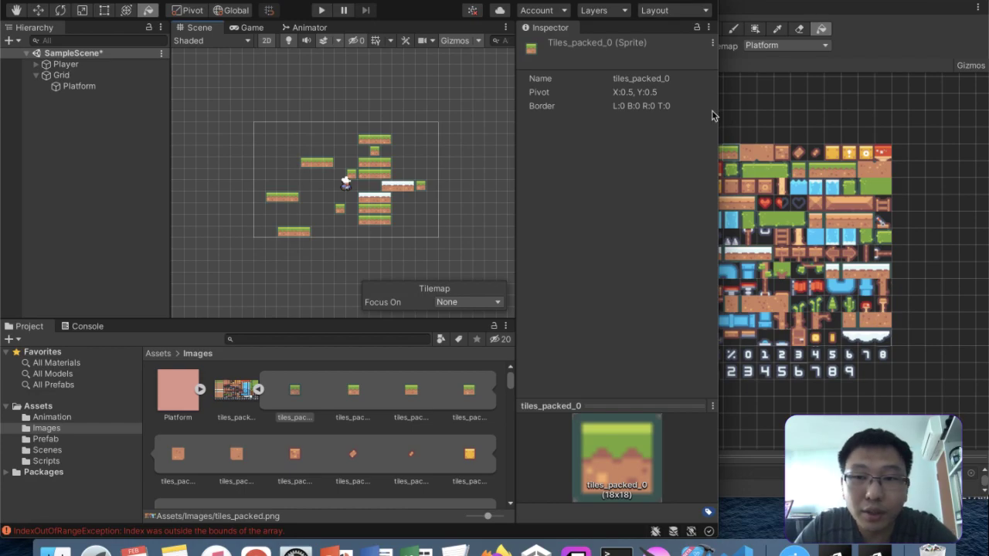
# - Pick an empty palette column one cell wide and seven tall as the brush and erase every painted tile from the tilemap
pyautogui.click(768, 65)
pyautogui.click(799, 28)
pyautogui.moveTo(582, 131); pyautogui.dragTo(584, 232)
pyautogui.click(288, 267)
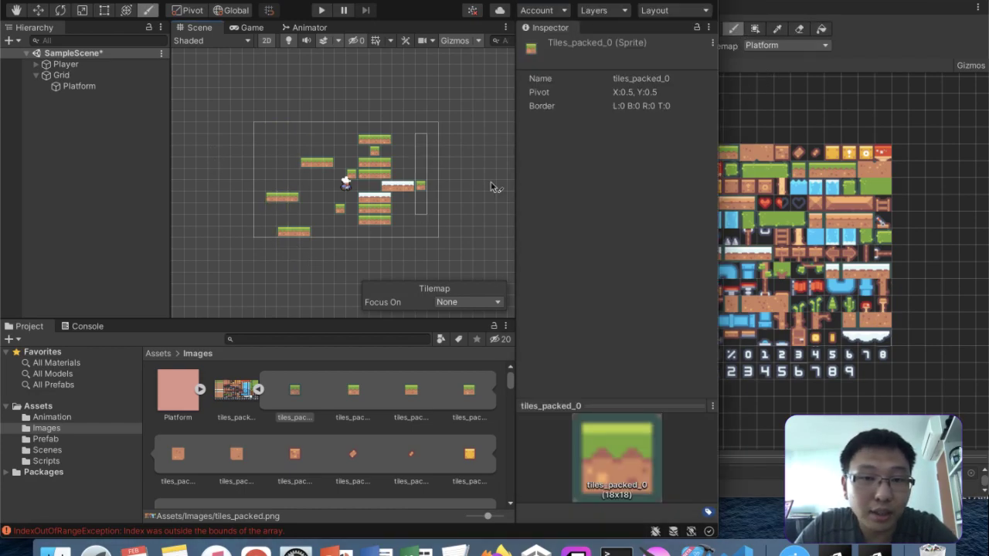
pyautogui.click(799, 28)
pyautogui.moveTo(390, 178)
pyautogui.mouseDown()
pyautogui.moveTo(343, 173)
pyautogui.moveTo(435, 204)
pyautogui.moveTo(249, 270)
pyautogui.moveTo(318, 244)
pyautogui.moveTo(361, 190)
pyautogui.moveTo(314, 216)
pyautogui.mouseUp()
pyautogui.click(315, 217)
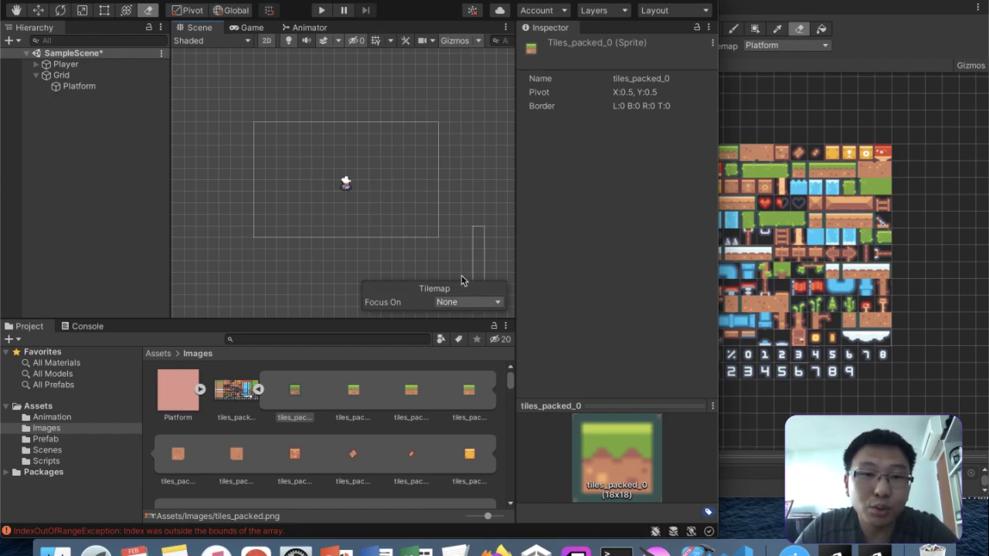
# - Brush the first grass-topped tile into three stepped rows on the Platform tilemap: seven cells low, five in the middle and four higher right
pyautogui.press('b')
pyautogui.click(842, 117)
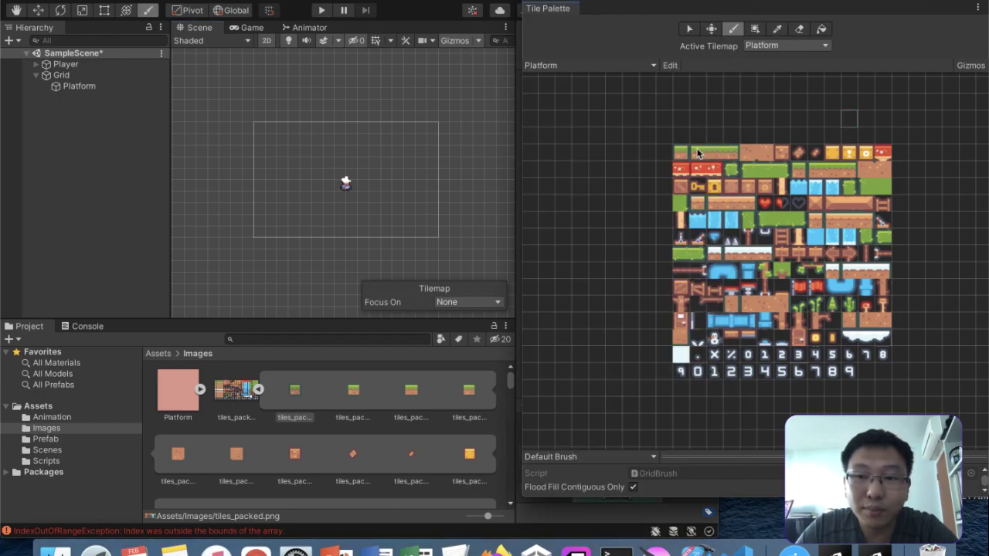
pyautogui.click(711, 29)
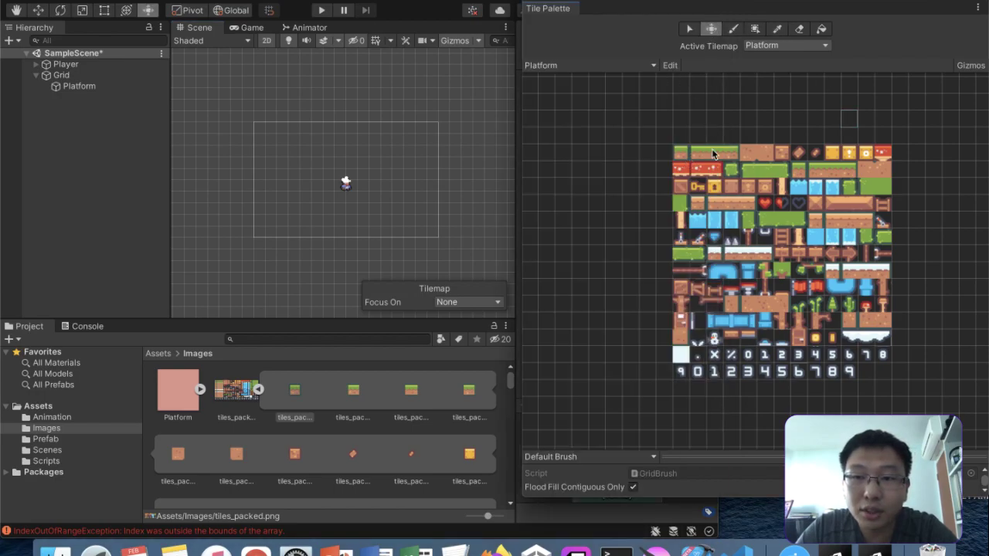
pyautogui.press('b')
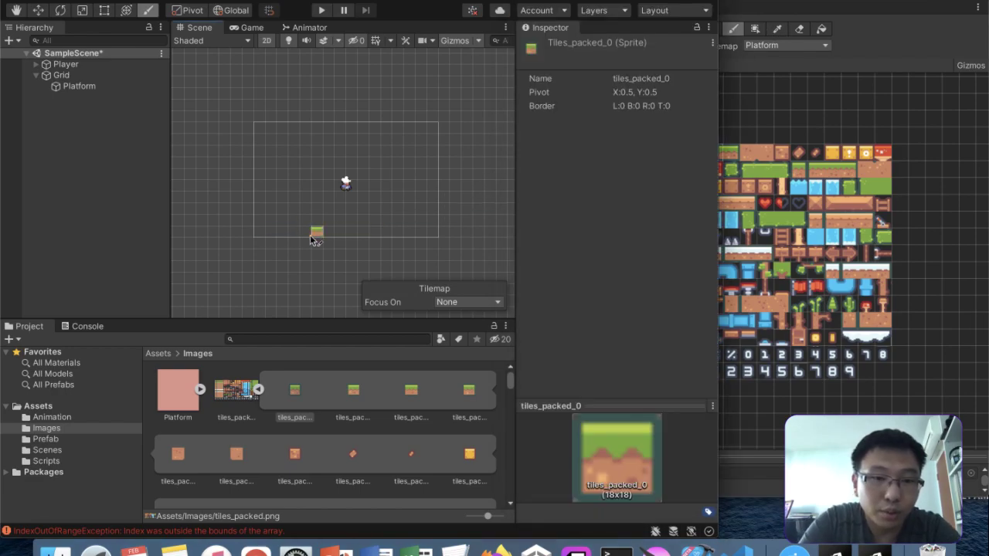
pyautogui.moveTo(289, 237)
pyautogui.mouseDown()
pyautogui.moveTo(326, 237)
pyautogui.moveTo(394, 214)
pyautogui.mouseUp()
pyautogui.moveTo(407, 174); pyautogui.dragTo(445, 176)
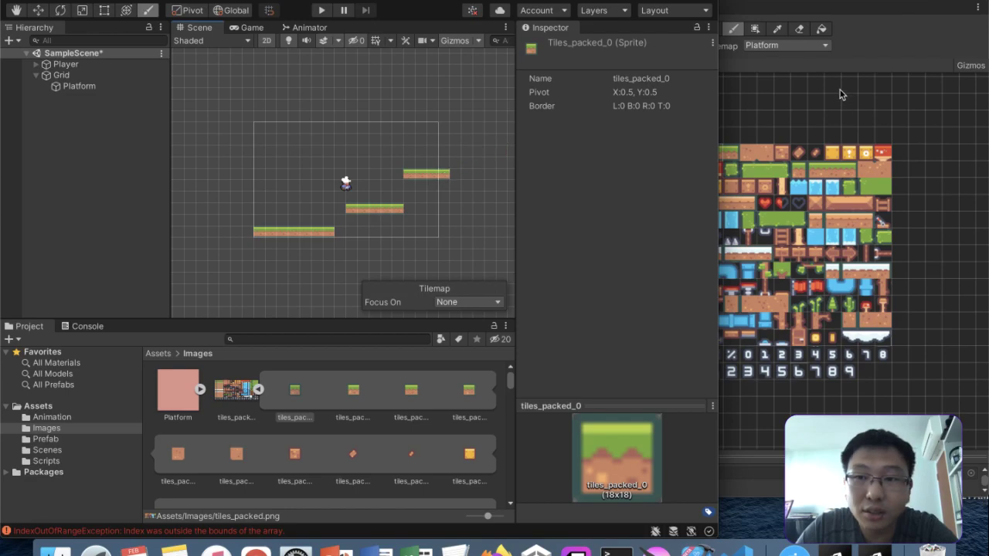
# - Extend the lowest grass-topped row to the right into one continuous ground strip 21 cells wide
pyautogui.click(849, 72)
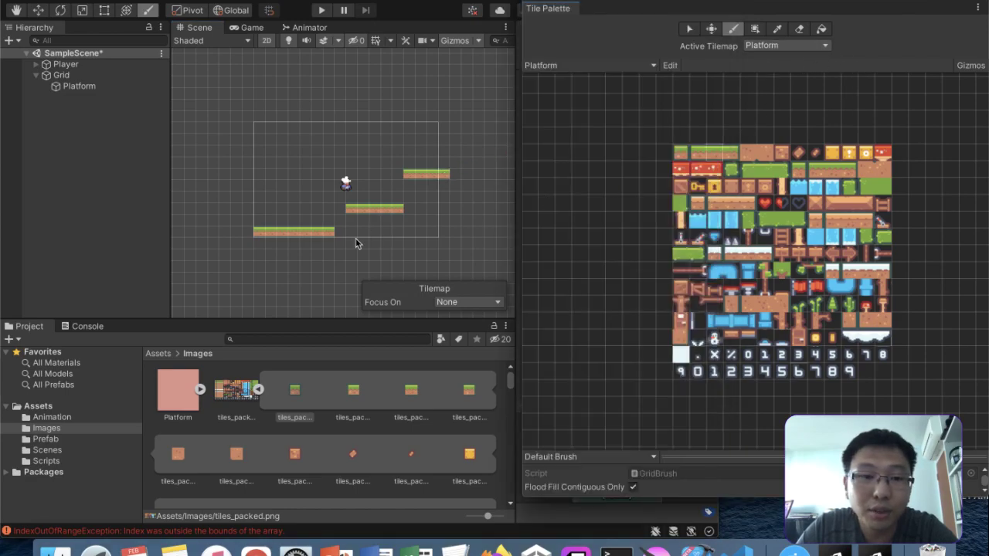
pyautogui.click(395, 235)
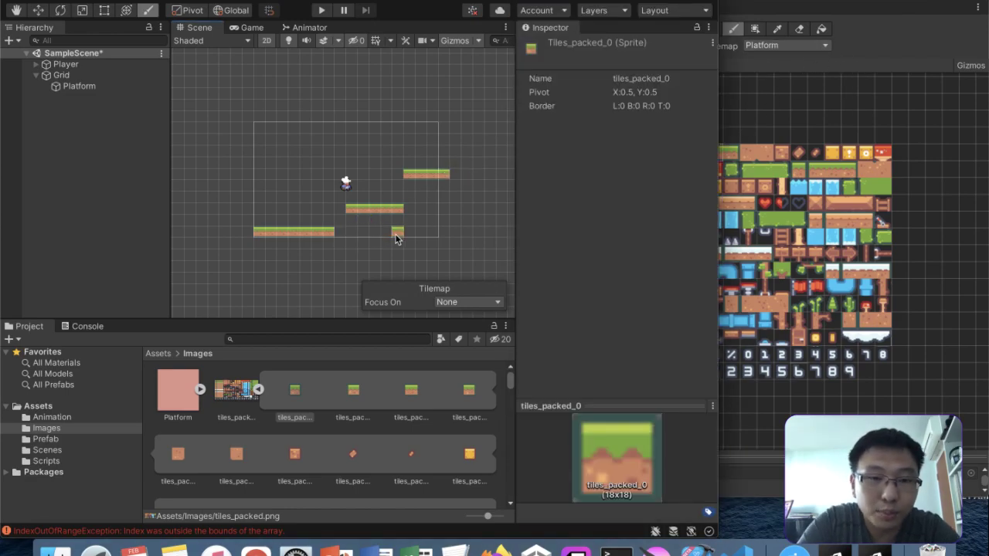
pyautogui.moveTo(394, 233); pyautogui.dragTo(334, 235)
pyautogui.moveTo(413, 241); pyautogui.dragTo(494, 234)
# - Try a solid green tile as a wall 12 cells tall rising from the right end of the ground
pyautogui.click(917, 172)
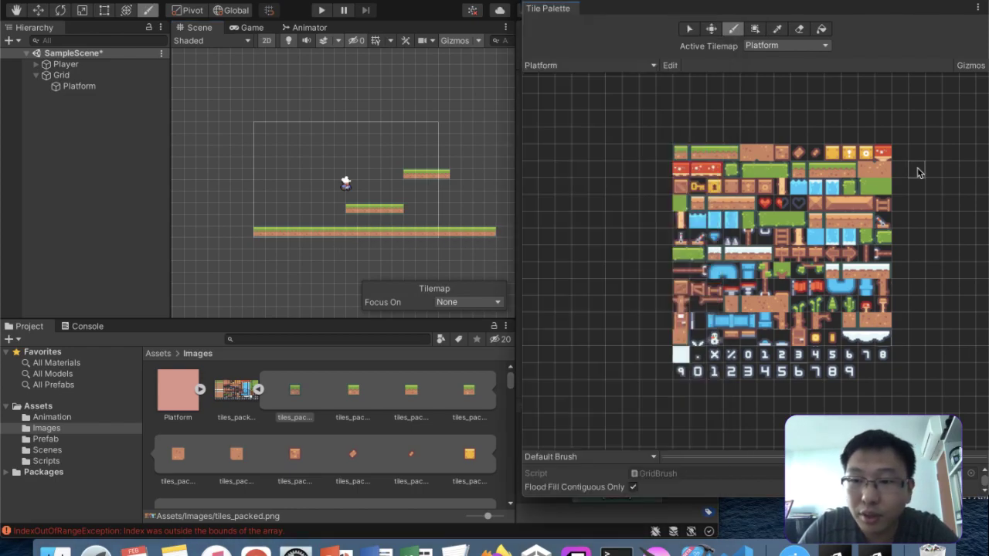
pyautogui.moveTo(500, 235); pyautogui.dragTo(502, 100)
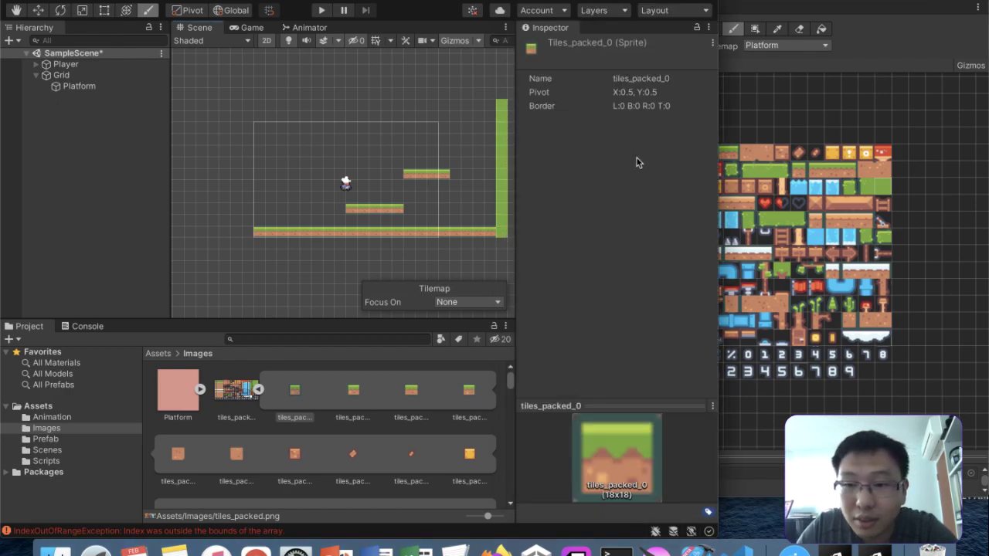
# - Enclose the level with plain dirt tiles, painting a wall at each end of the ground and a ceiling joining them
pyautogui.click(934, 337)
pyautogui.click(767, 300)
pyautogui.moveTo(504, 234); pyautogui.dragTo(501, 112)
pyautogui.press('super+z')
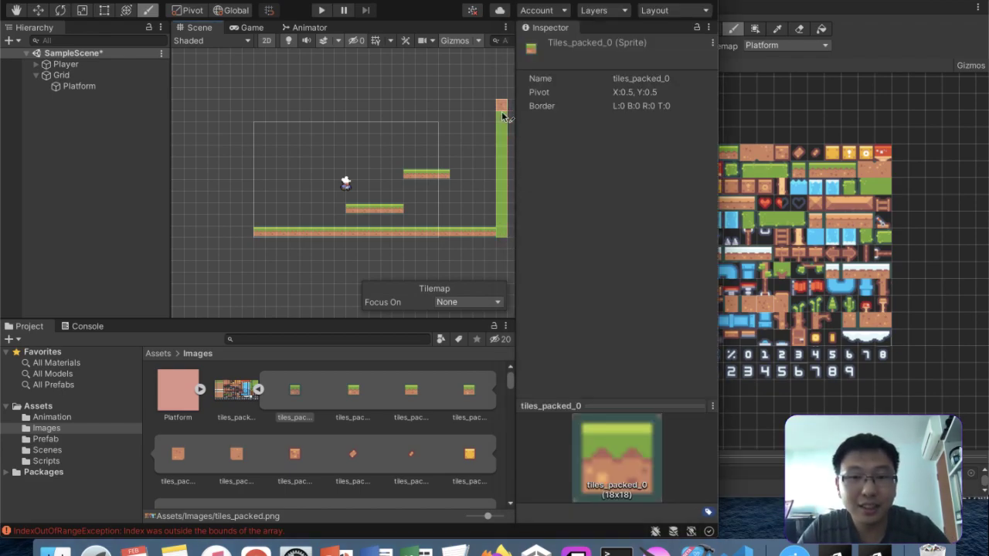
pyautogui.click(499, 228)
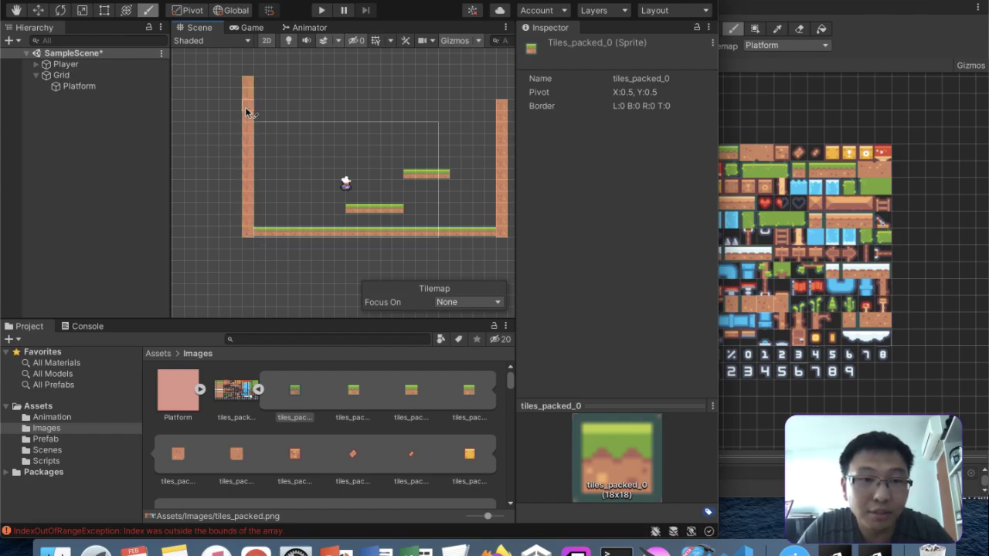
pyautogui.moveTo(254, 87); pyautogui.dragTo(290, 91)
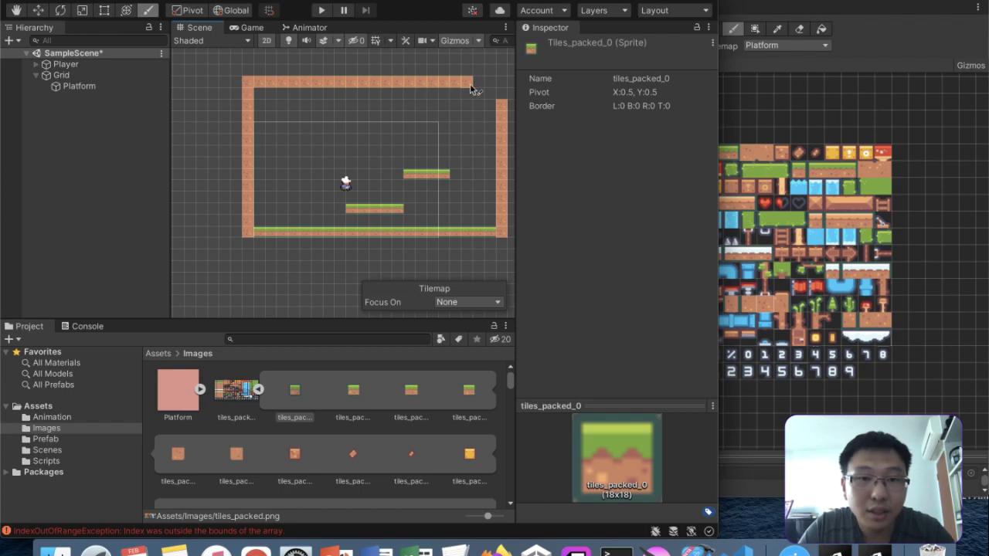
pyautogui.moveTo(469, 84); pyautogui.dragTo(502, 85)
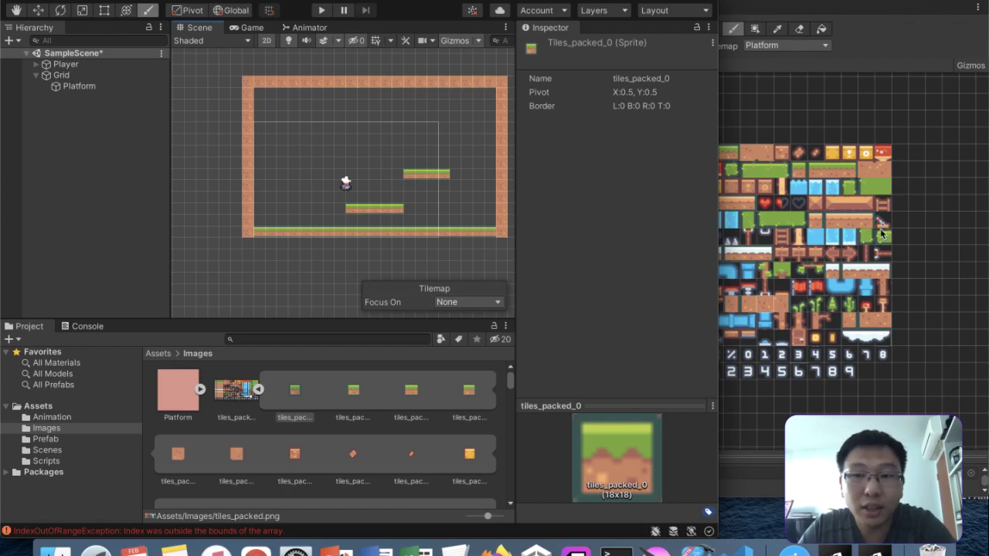
# - Add two grass-topped platforms inside the frame, five cells wide at the upper left and four cells wide at the upper right
pyautogui.click(758, 157)
pyautogui.click(715, 157)
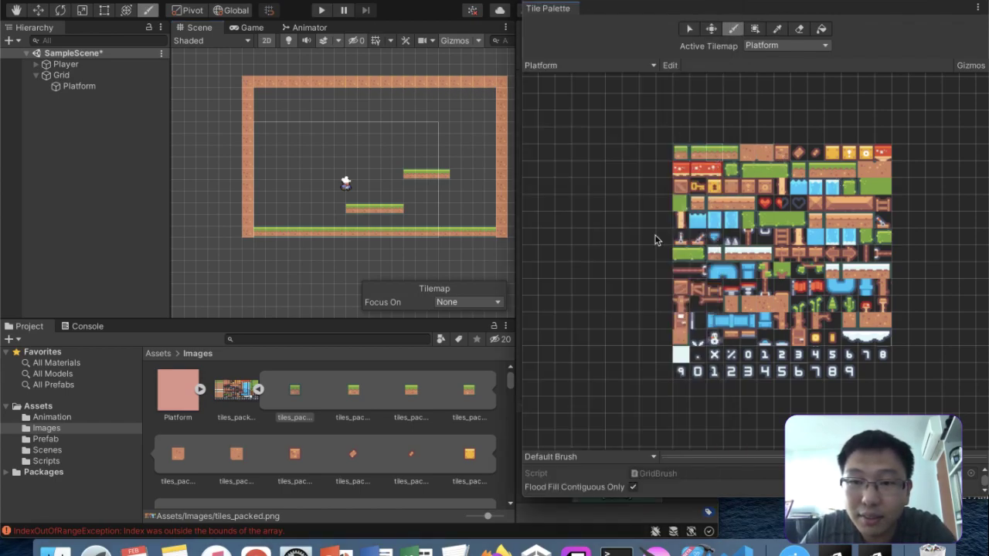
pyautogui.moveTo(292, 142); pyautogui.dragTo(340, 151)
pyautogui.press('super+z')
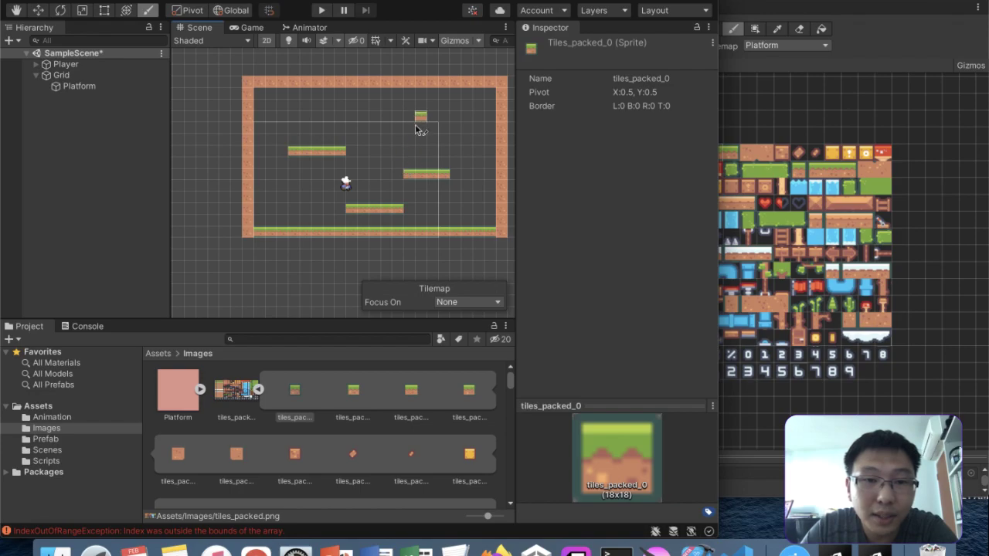
pyautogui.moveTo(445, 139); pyautogui.dragTo(483, 141)
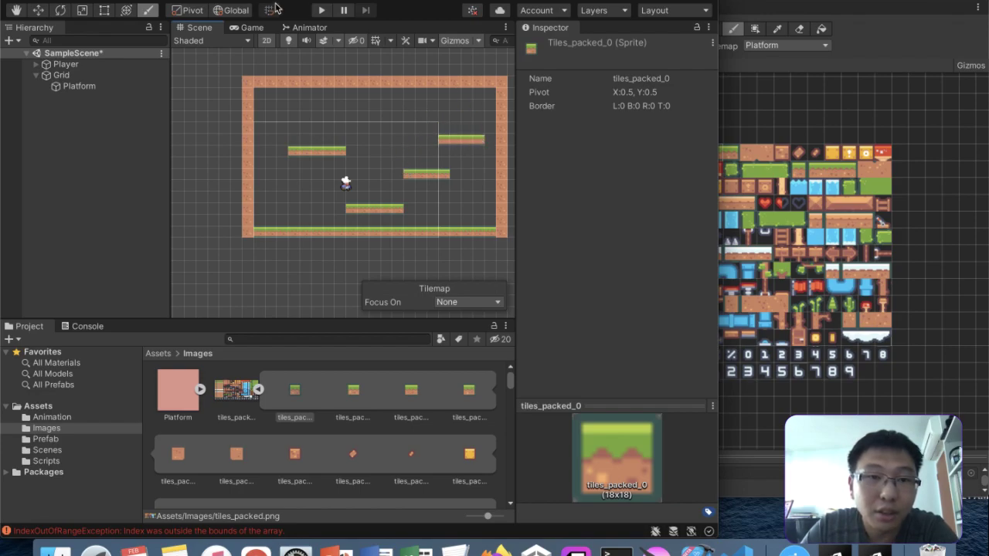
# - Play-test the painted level in the Game view and stop the run
pyautogui.click(247, 28)
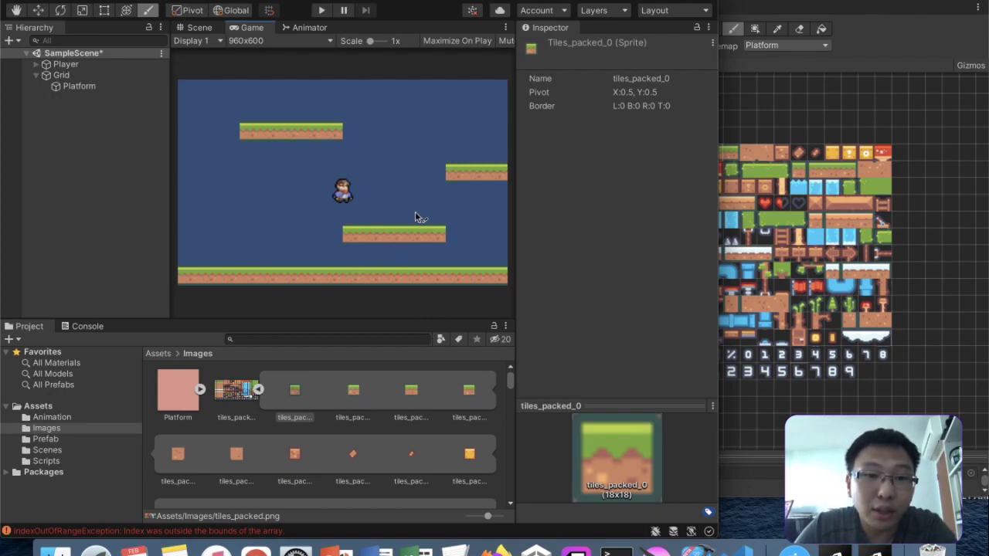
pyautogui.click(322, 11)
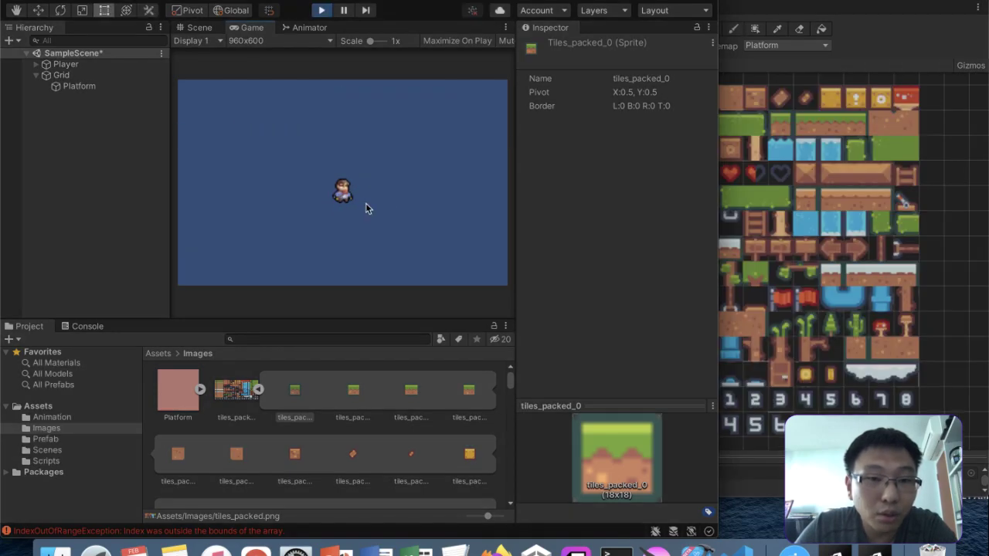
pyautogui.click(319, 14)
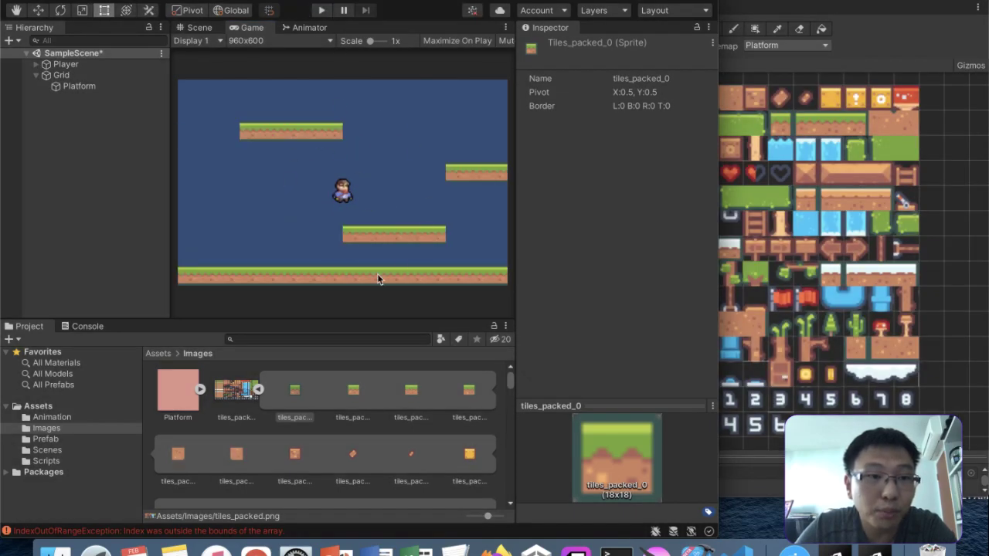
# - Examine the Player object's components, including its Rigidbody 2D, Box Collider 2D and Player script settings
pyautogui.click(86, 86)
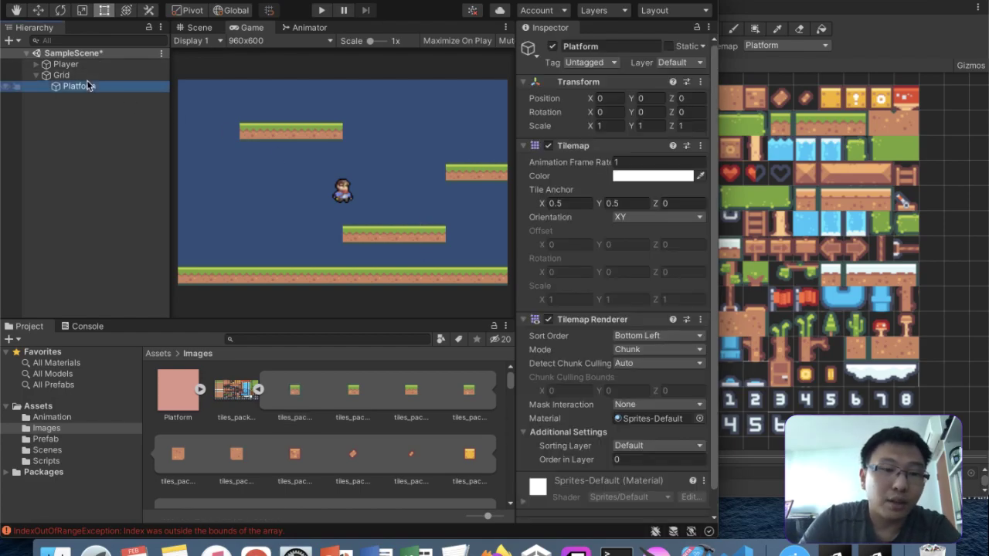
pyautogui.click(94, 64)
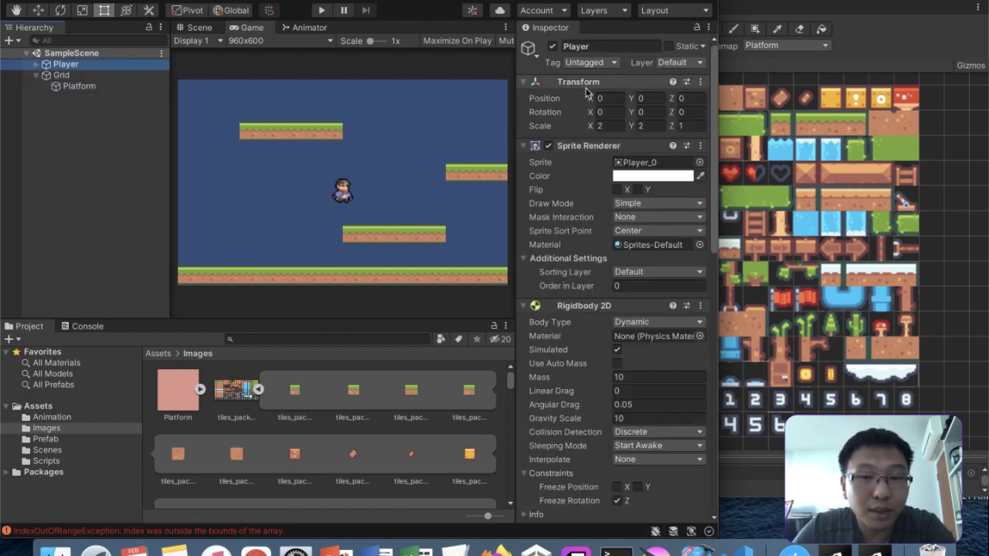
pyautogui.scroll(-3, 616, 232)
pyautogui.scroll(3, 615, 232)
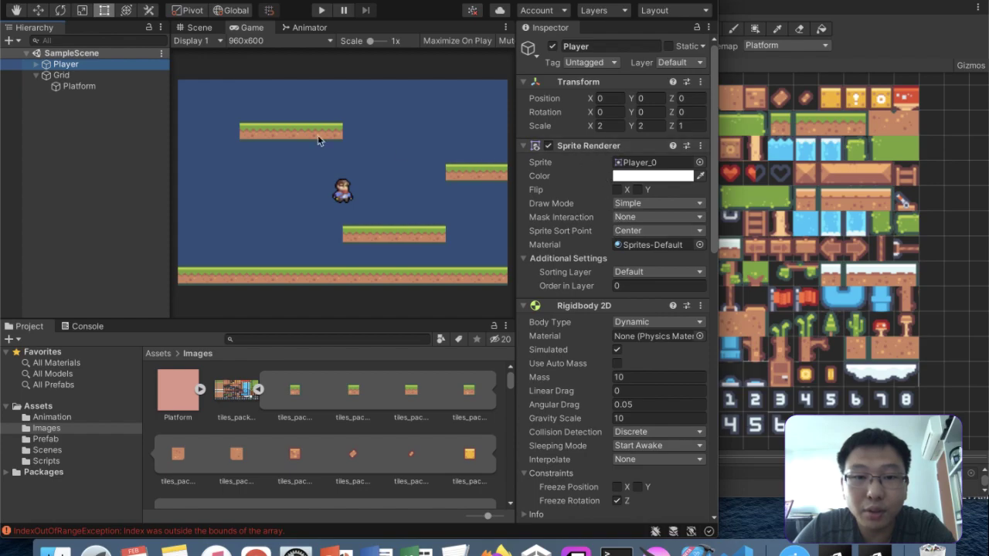
pyautogui.scroll(-5, 584, 269)
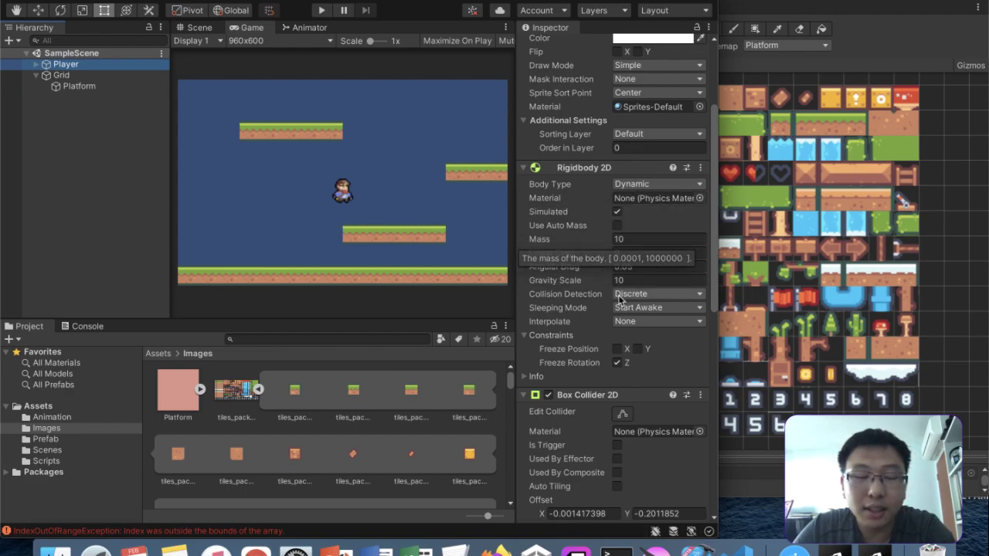
pyautogui.scroll(-7, 618, 299)
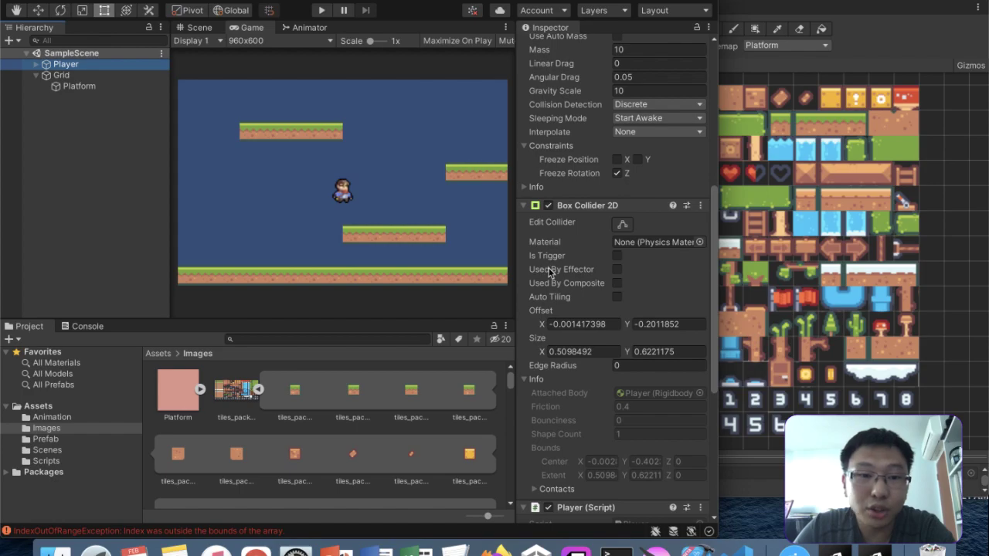
pyautogui.scroll(-10, 548, 272)
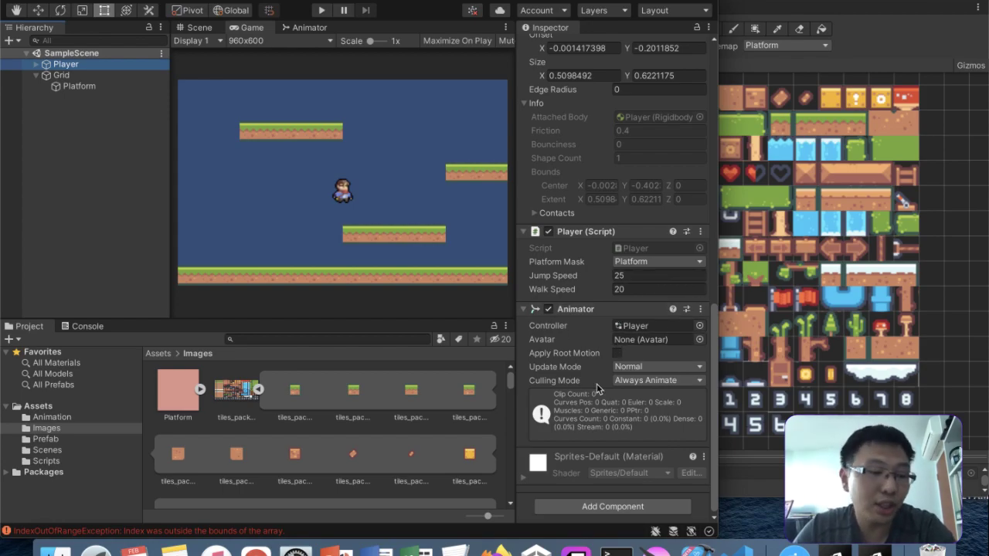
pyautogui.moveTo(596, 388)
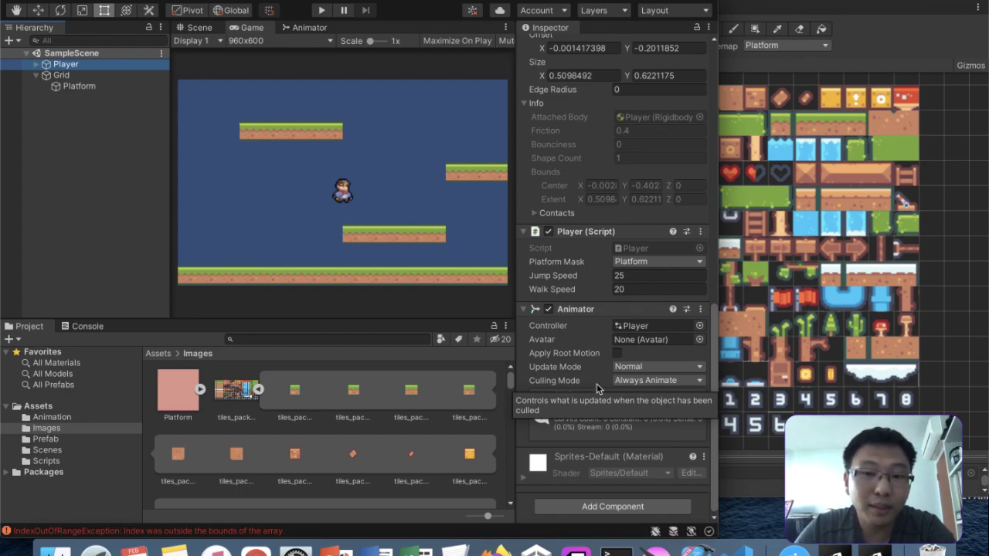
pyautogui.moveTo(610, 352)
pyautogui.scroll(3, 626, 371)
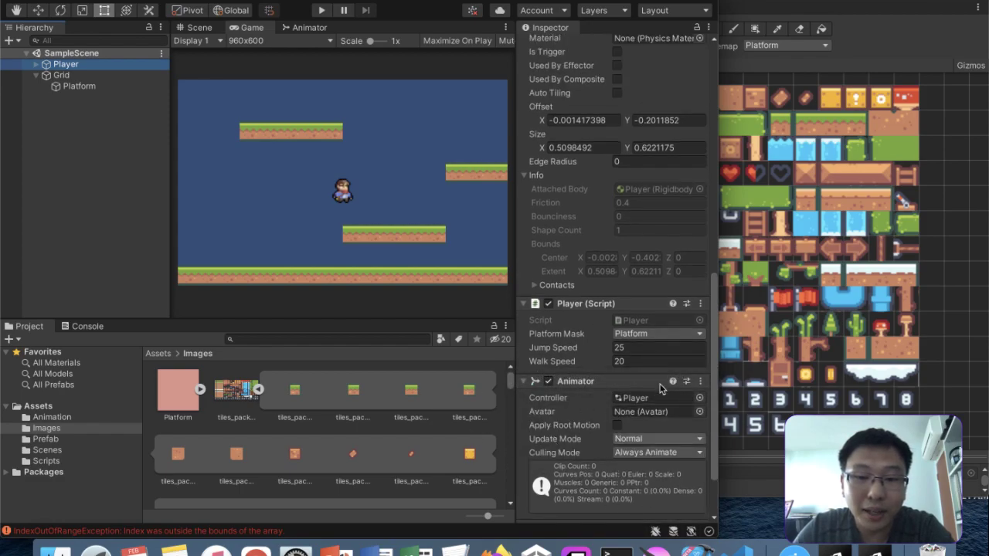
pyautogui.scroll(-3, 656, 330)
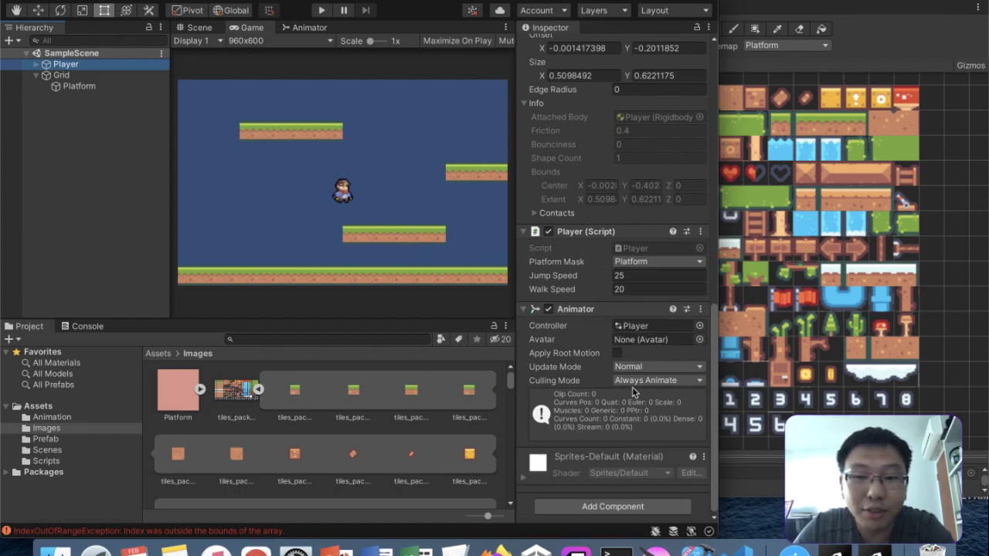
pyautogui.scroll(20, 571, 301)
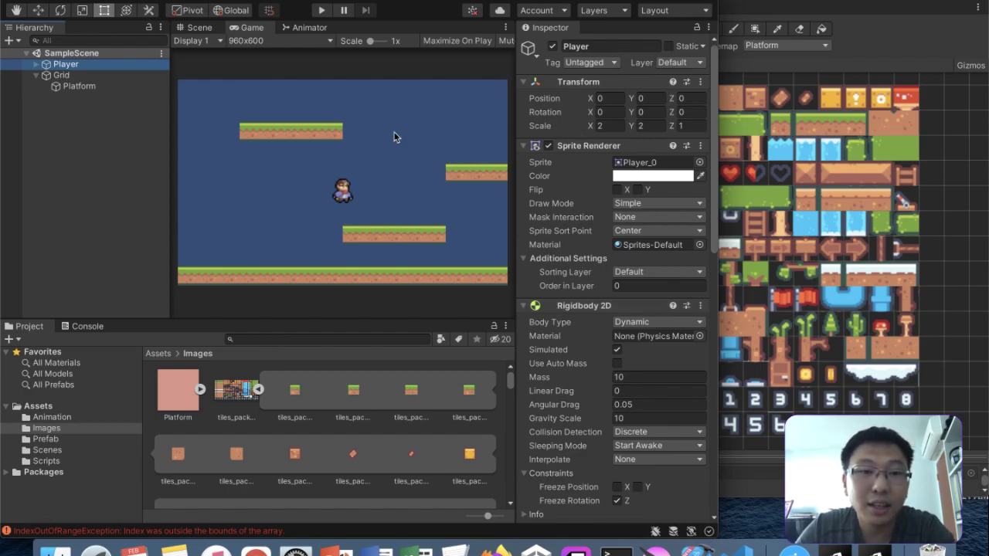
pyautogui.scroll(-15, 672, 371)
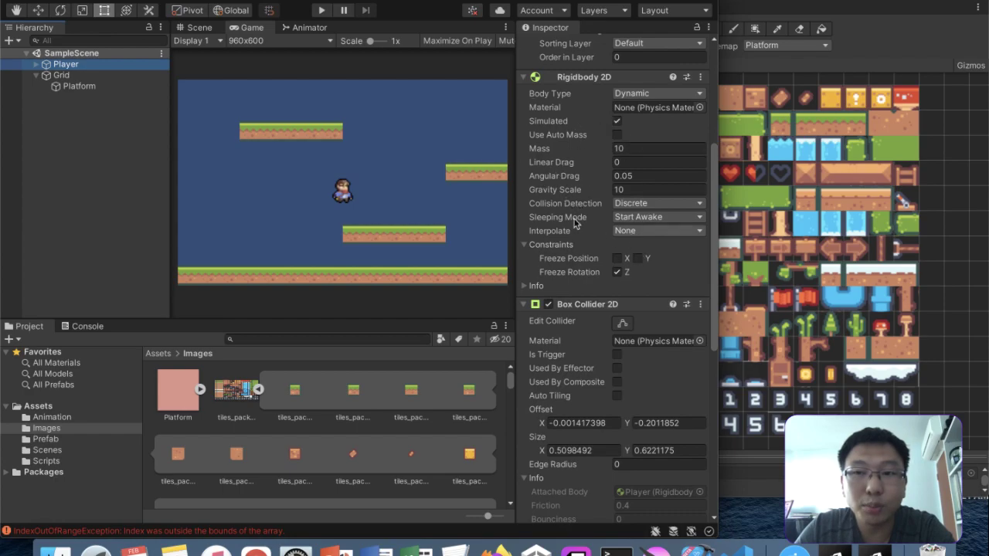
# - Add a Tilemap Collider 2D component to the Platform tilemap and return to the Scene view
pyautogui.click(73, 86)
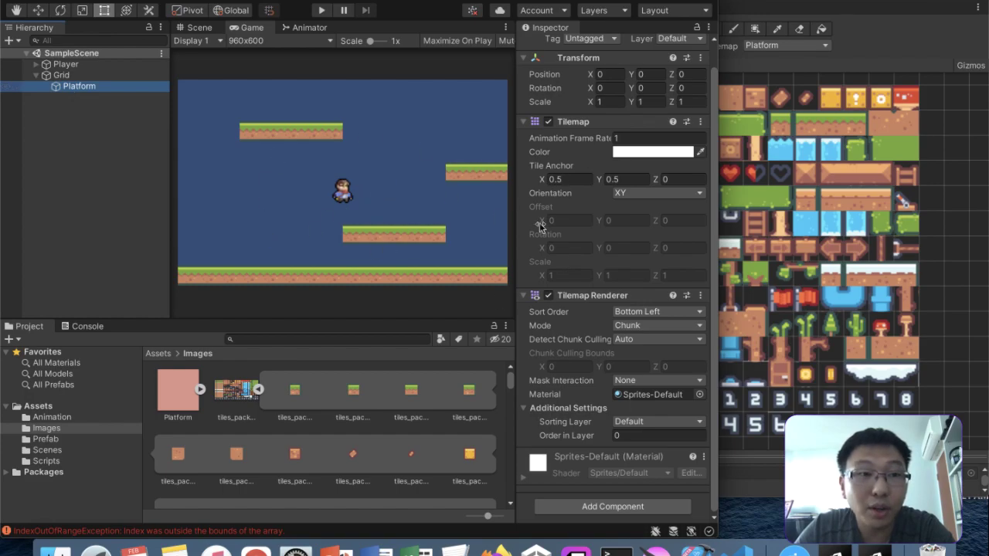
pyautogui.click(614, 507)
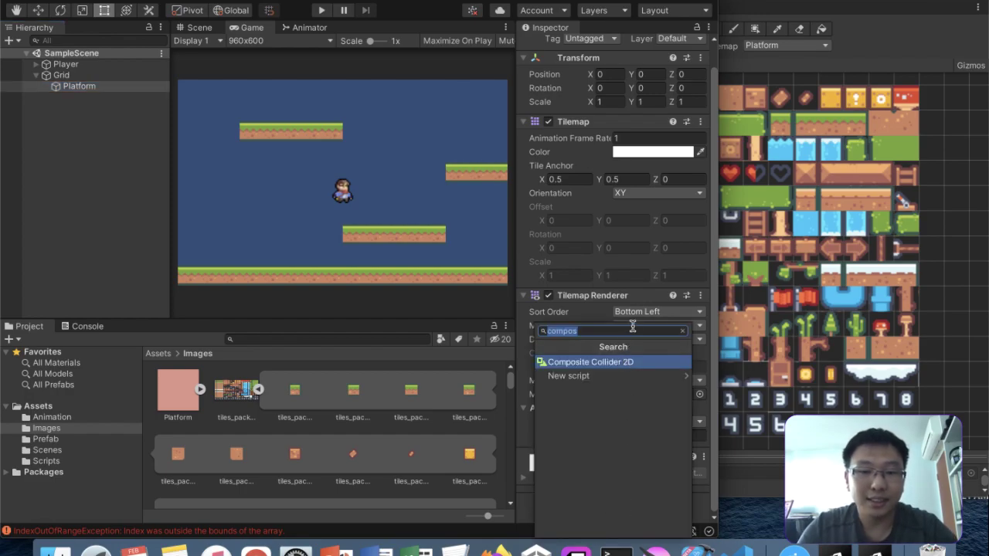
pyautogui.press('BackSpace')
pyautogui.write('tile')
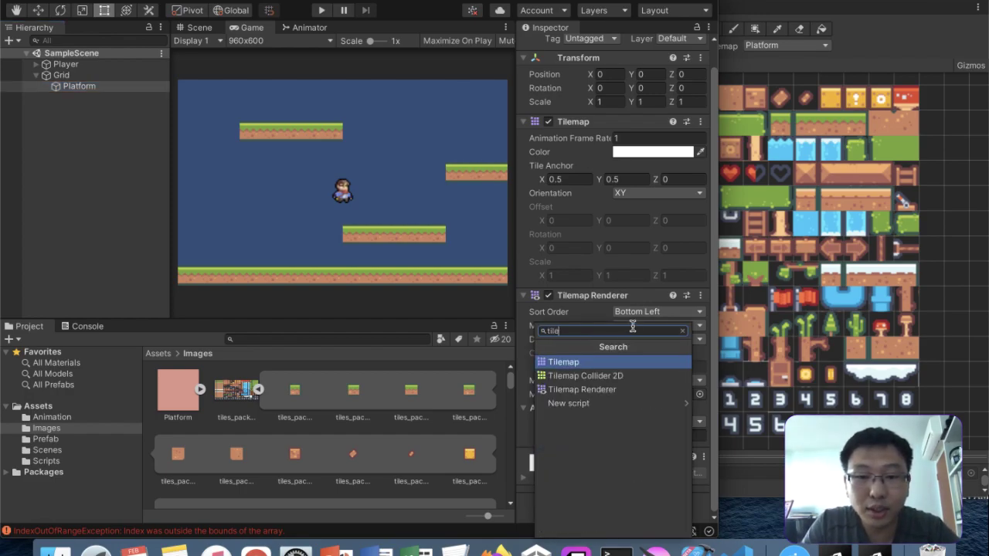
pyautogui.click(618, 377)
pyautogui.scroll(-5, 614, 380)
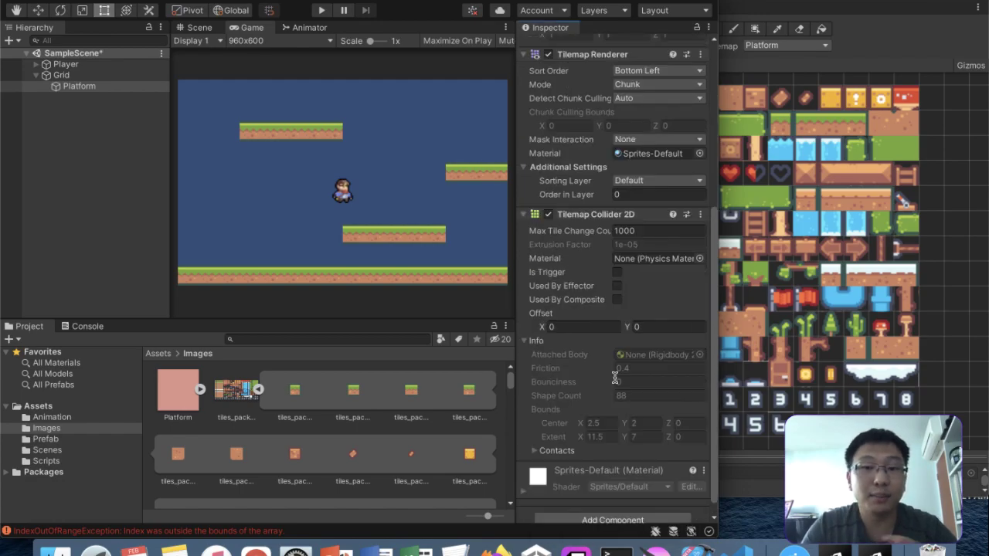
pyautogui.scroll(-1, 614, 379)
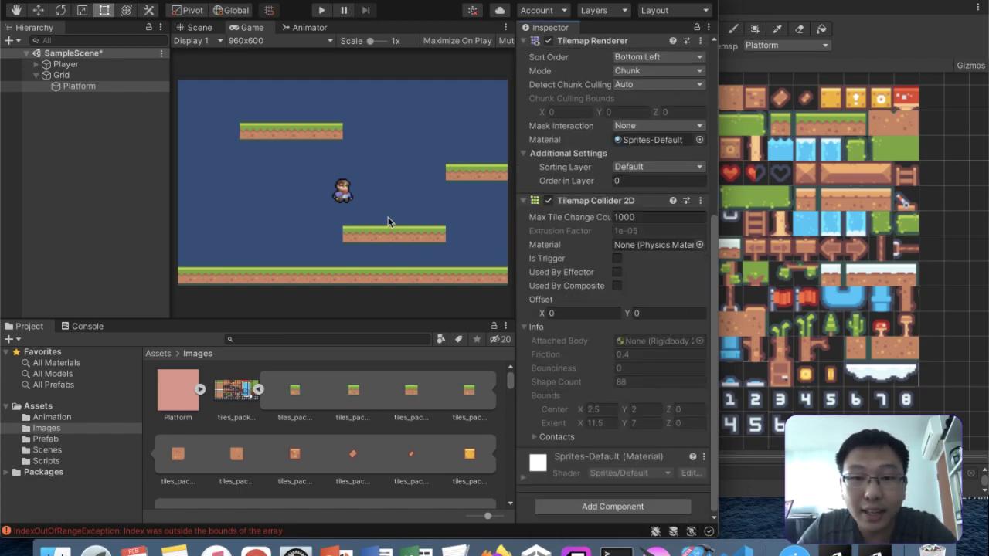
pyautogui.click(199, 29)
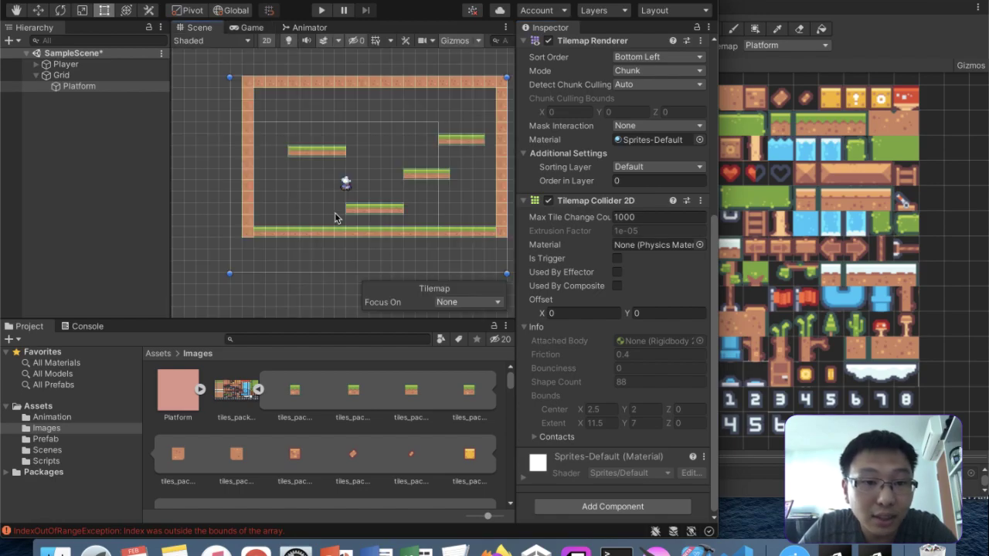
# - Play-test the level by walking the player left and right along the ground near the left wall, and stop the run
pyautogui.scroll(4, 299, 213)
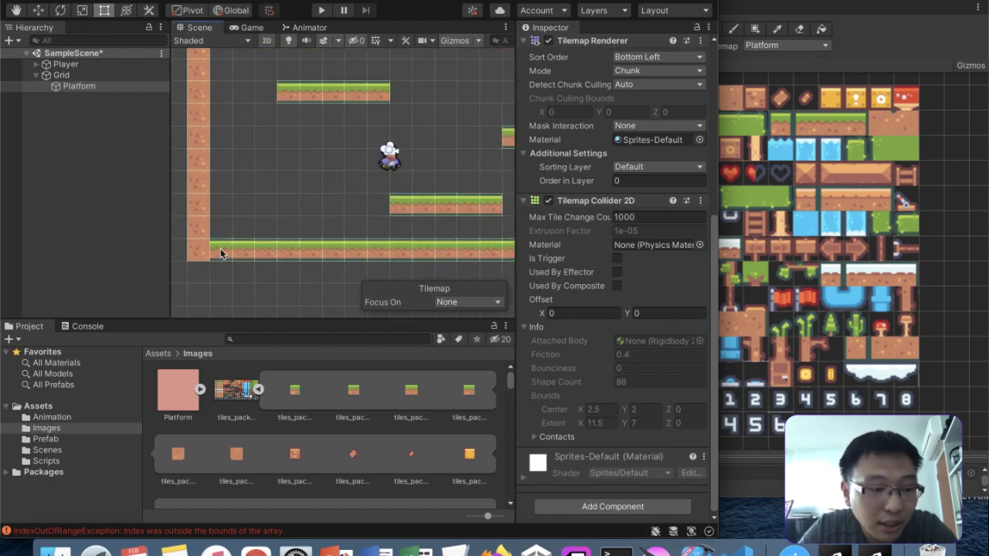
pyautogui.click(321, 10)
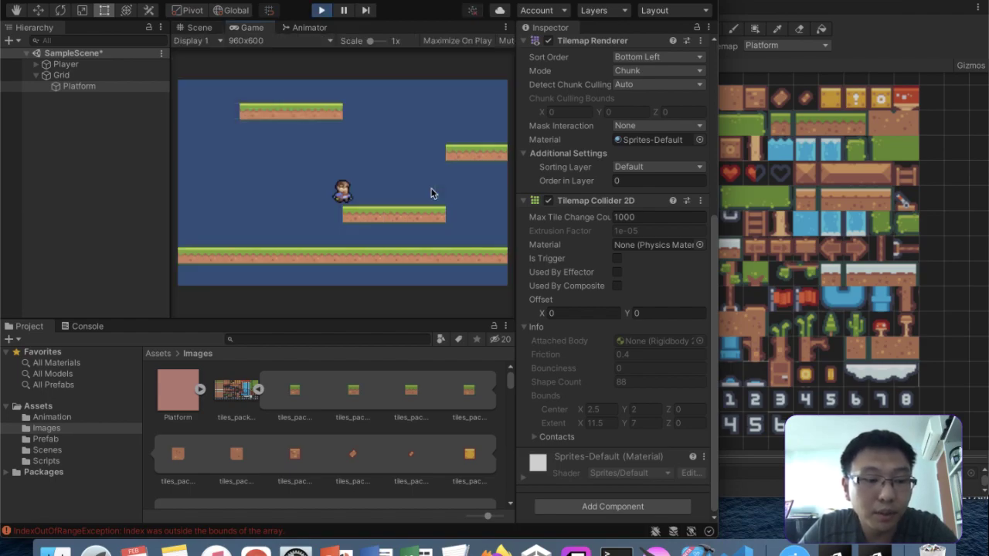
pyautogui.press('Left')
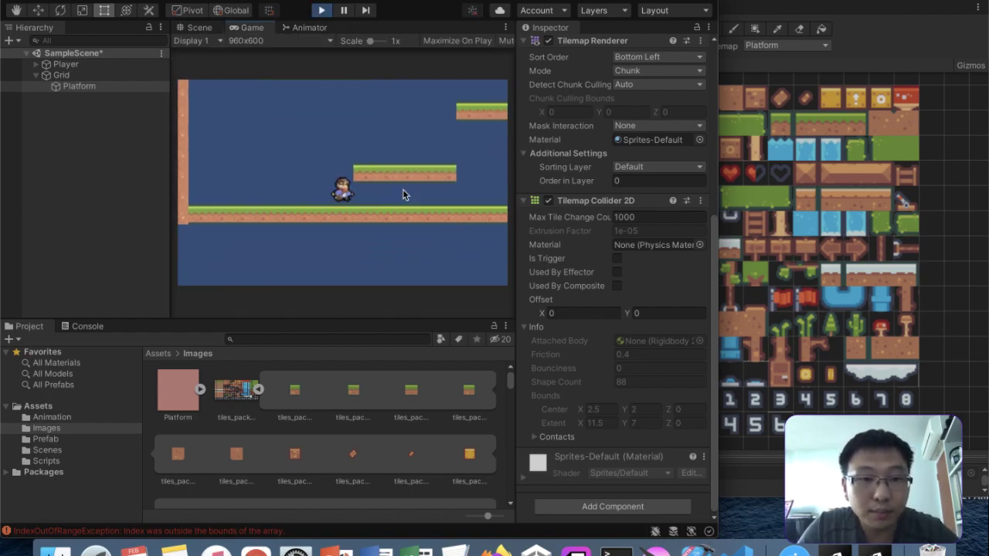
pyautogui.press('Left')
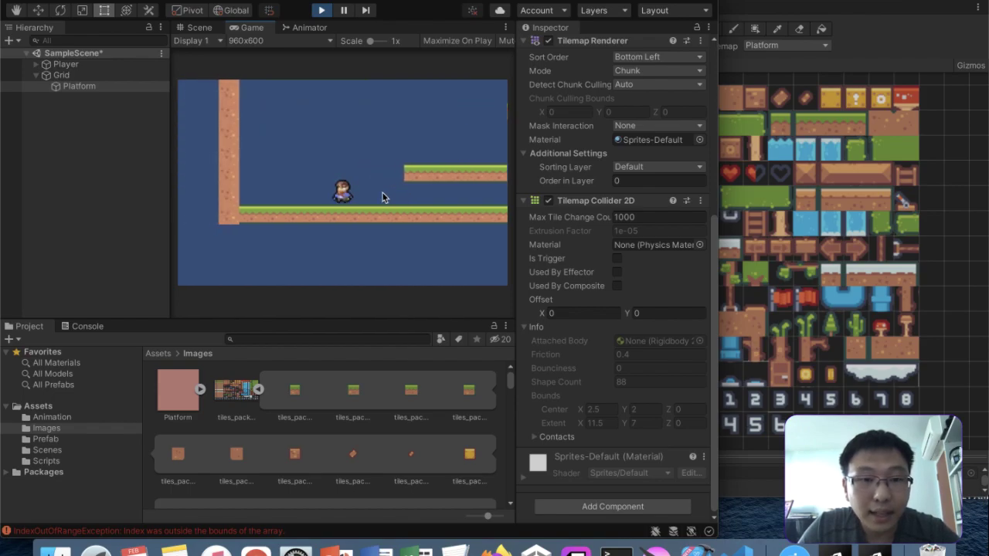
pyautogui.press('Right')
pyautogui.press('Left')
pyautogui.press('Right')
pyautogui.press('Left')
pyautogui.press('Right')
pyautogui.press('Left')
pyautogui.press('Right')
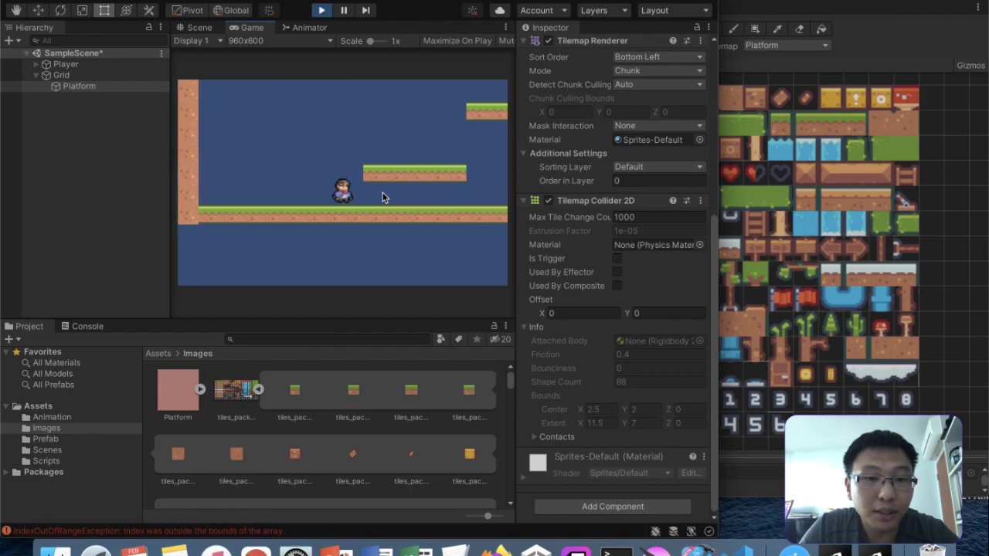
pyautogui.click(321, 10)
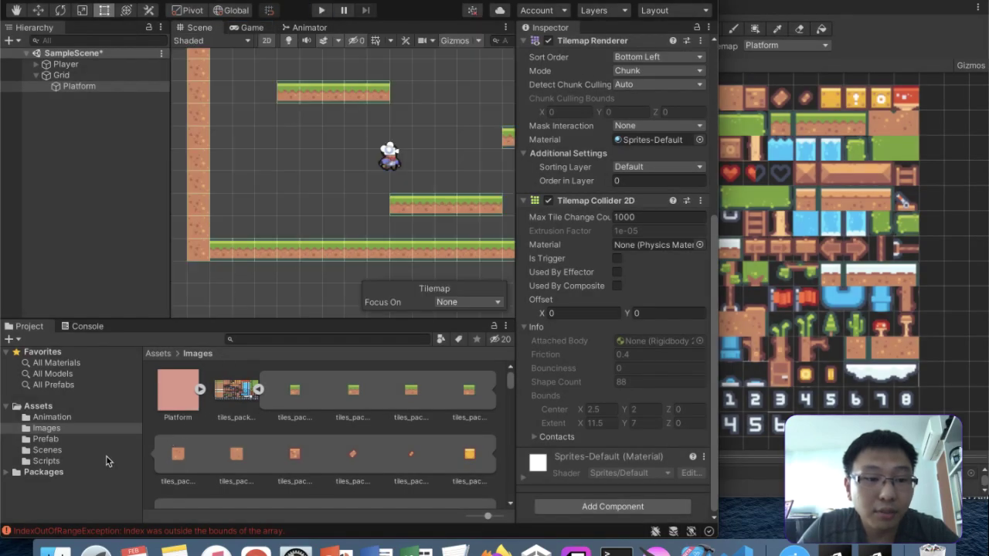
# - Open the Player script from the Scripts folder in the code editor and examine its public and private variable declarations
pyautogui.click(63, 460)
pyautogui.click(176, 390)
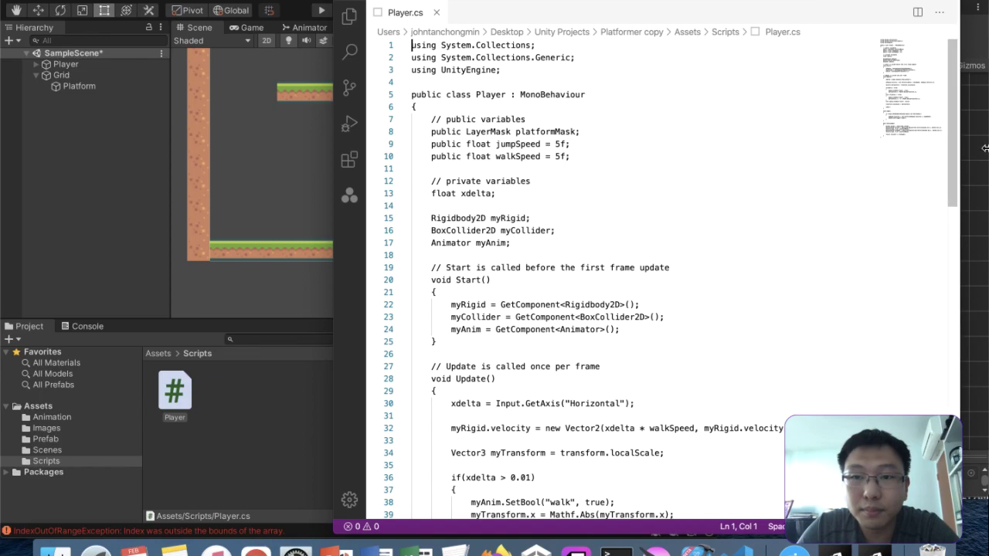
pyautogui.scroll(-2, 507, 265)
pyautogui.scroll(-5, 507, 265)
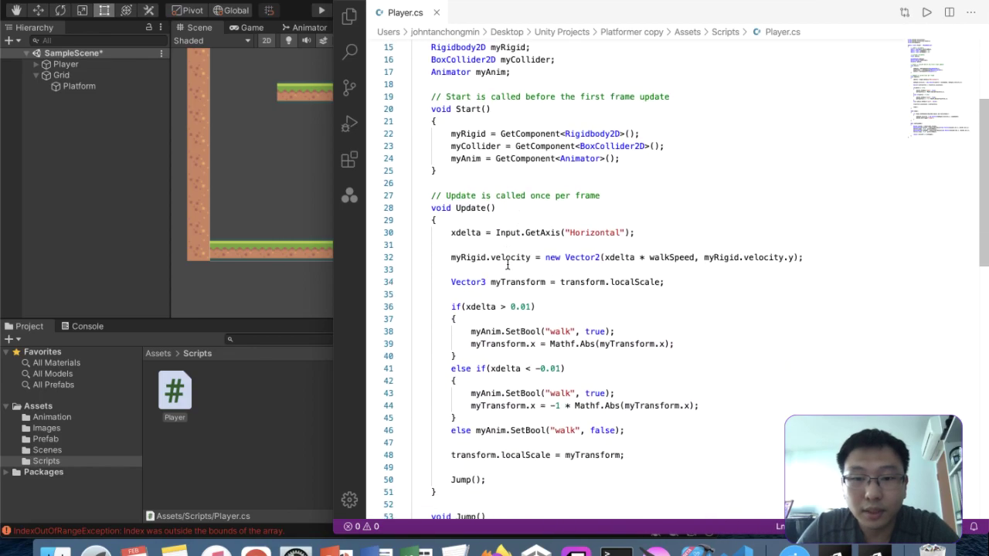
pyautogui.scroll(3, 507, 265)
pyautogui.scroll(2, 507, 265)
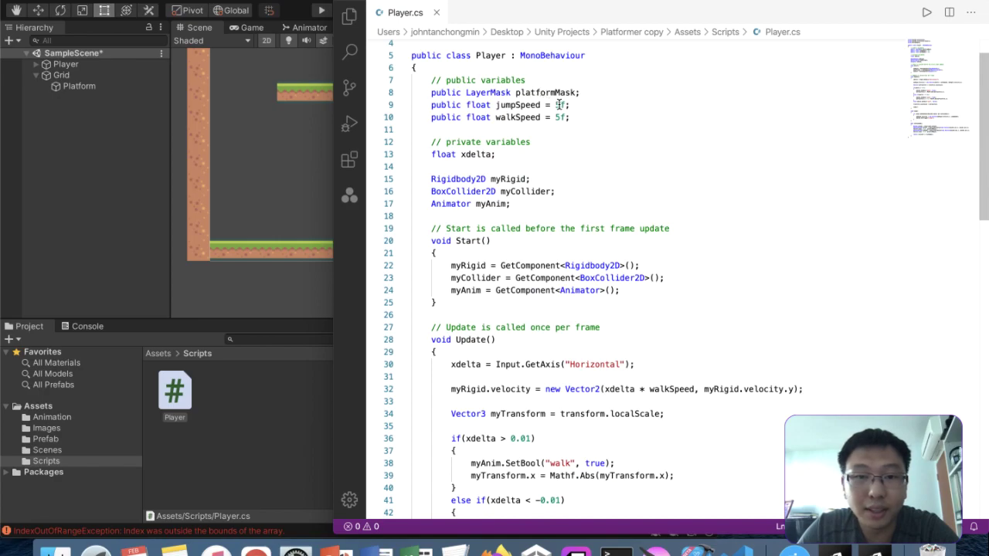
pyautogui.moveTo(495, 117); pyautogui.dragTo(575, 116)
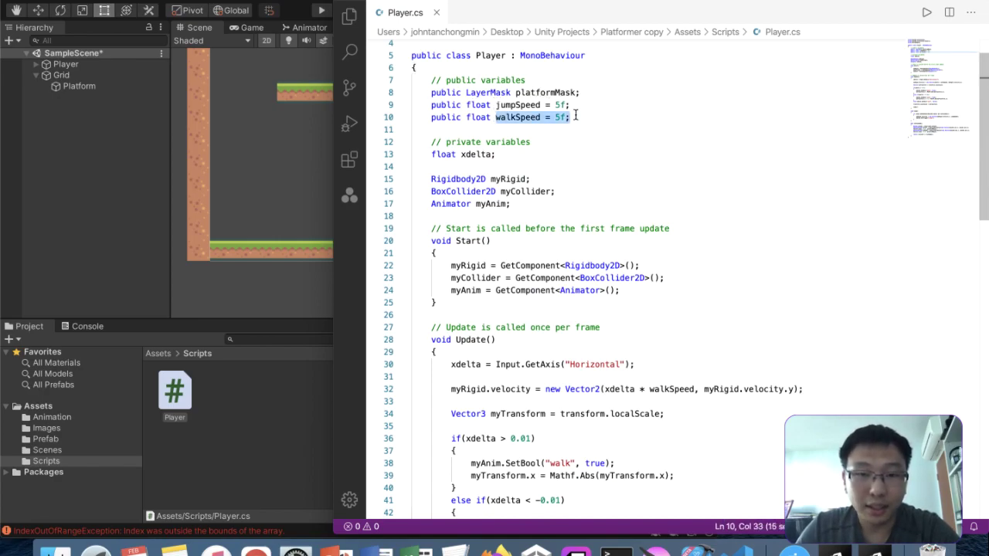
pyautogui.scroll(-1, 575, 115)
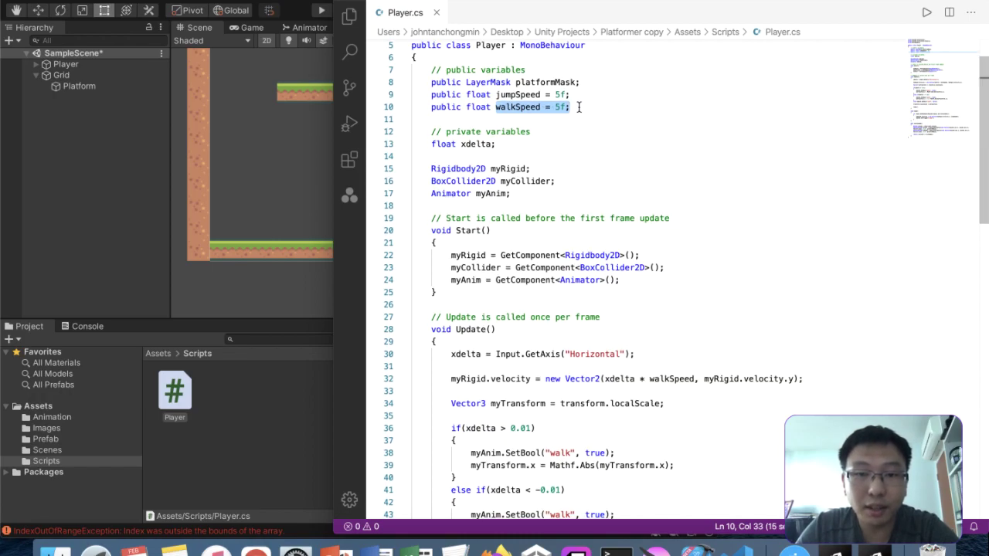
pyautogui.scroll(-3, 581, 107)
pyautogui.moveTo(437, 133); pyautogui.dragTo(480, 131)
pyautogui.click(440, 147)
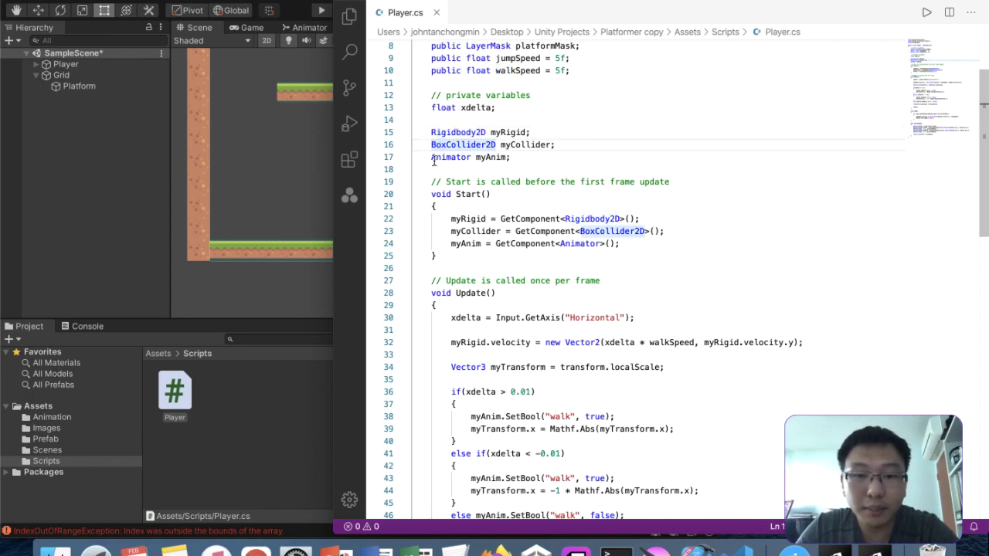
# - Examine how Update reads the horizontal axis into xdelta and sets the rigidbody velocity from walkSpeed
pyautogui.scroll(-4, 434, 160)
pyautogui.click(451, 170)
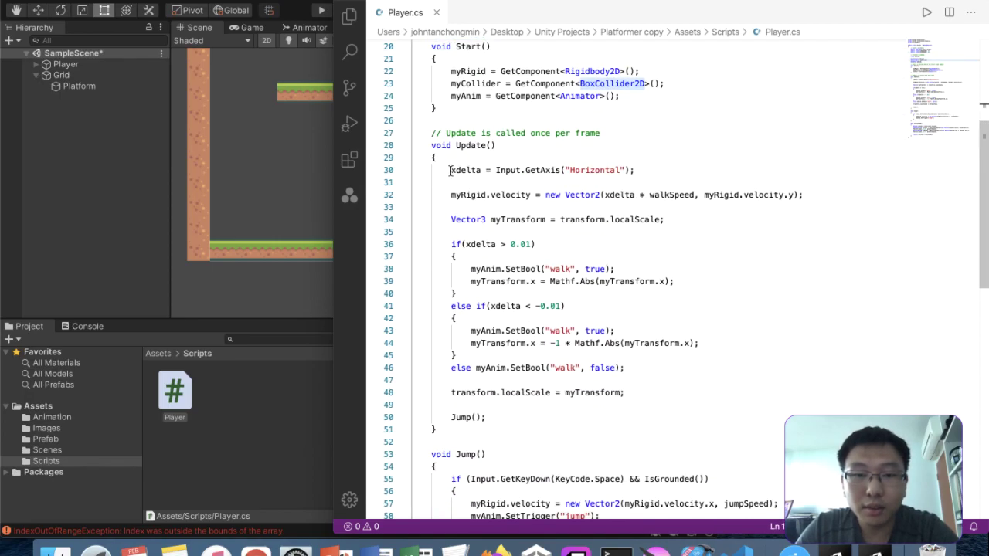
pyautogui.keyDown('shift'); pyautogui.click(673, 173); pyautogui.keyUp('shift')
pyautogui.scroll(-1, 743, 175)
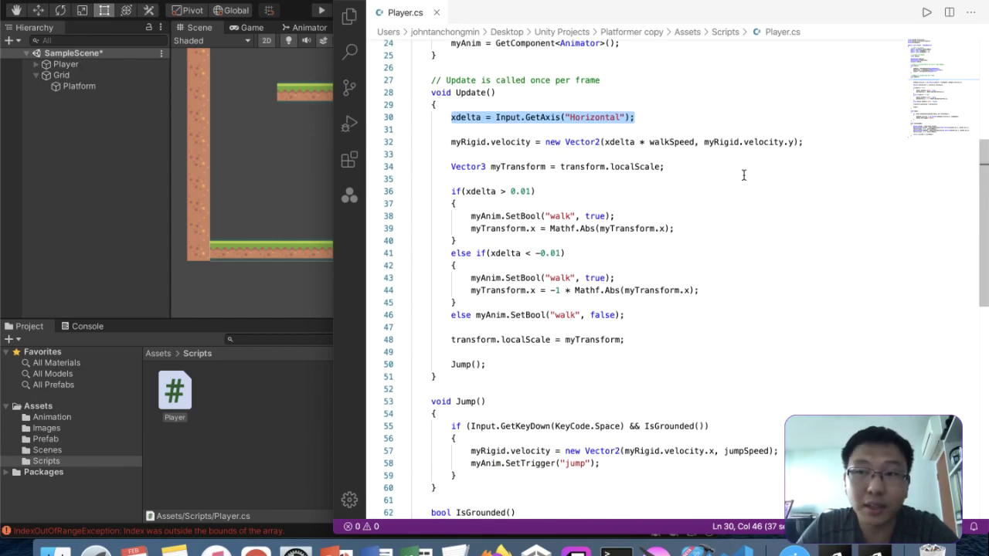
pyautogui.moveTo(605, 142); pyautogui.dragTo(828, 147)
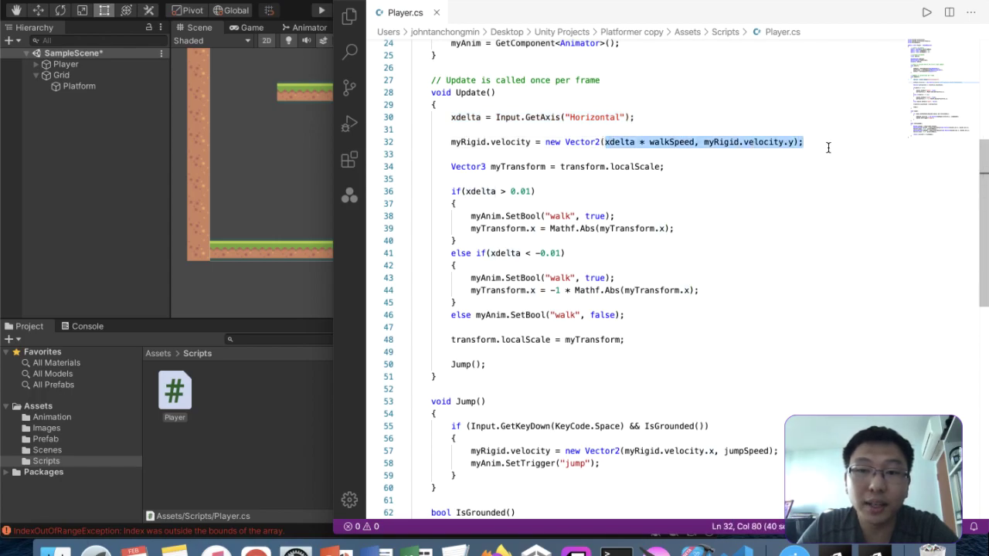
pyautogui.click(790, 144)
pyautogui.moveTo(704, 143); pyautogui.dragTo(793, 142)
pyautogui.moveTo(695, 143); pyautogui.dragTo(605, 144)
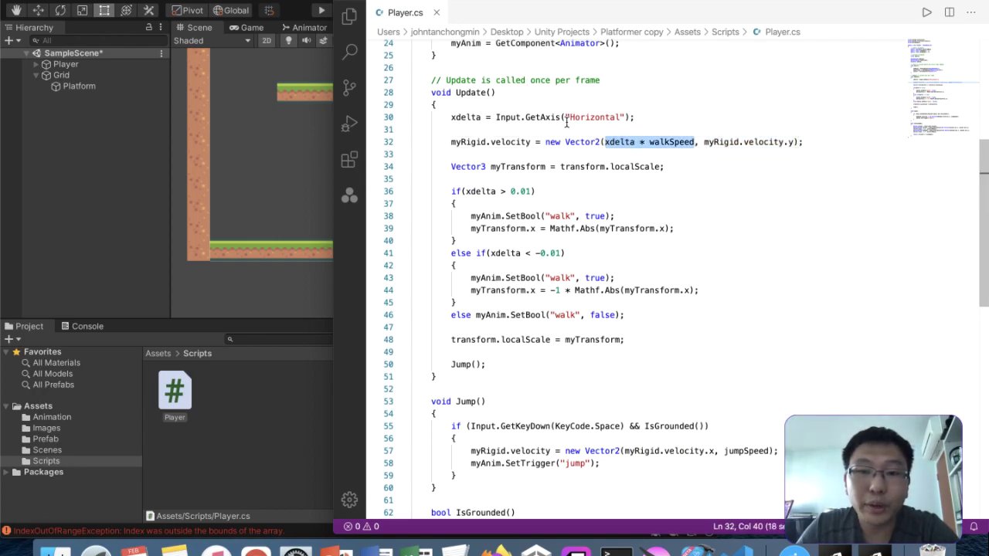
pyautogui.scroll(6, 679, 153)
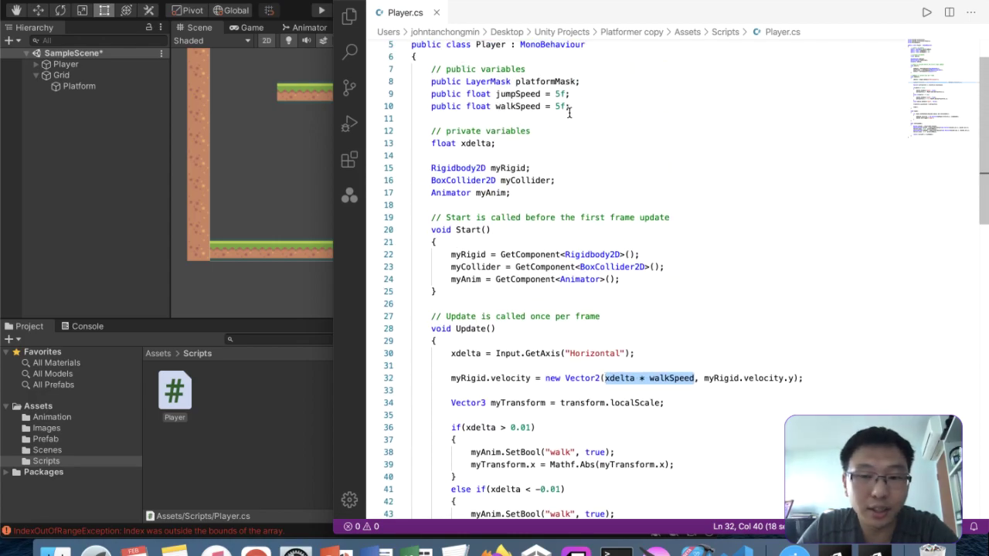
pyautogui.scroll(-7, 502, 112)
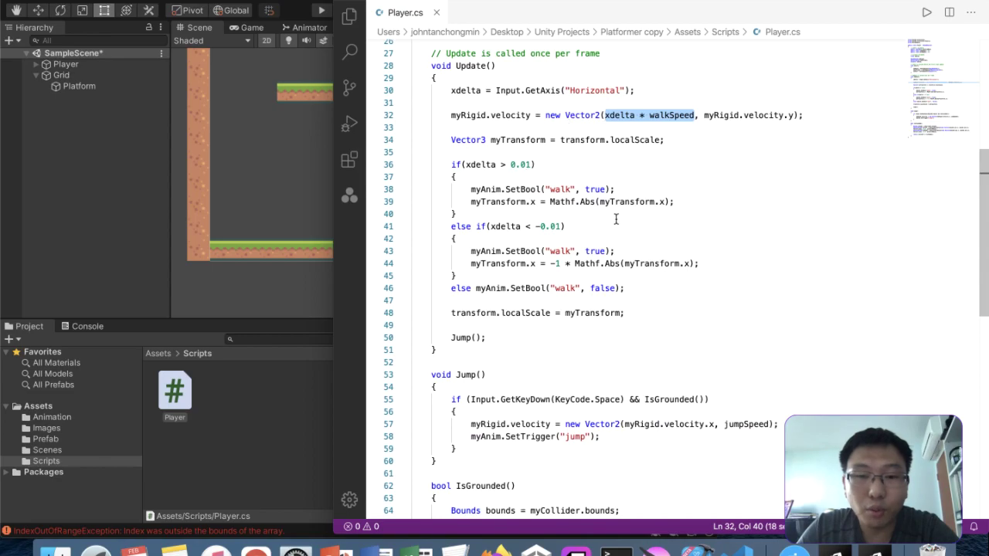
# - Examine the xdelta conditions that set the walk animation and flip the player's facing through myTransform and localScale
pyautogui.moveTo(471, 189); pyautogui.dragTo(682, 203)
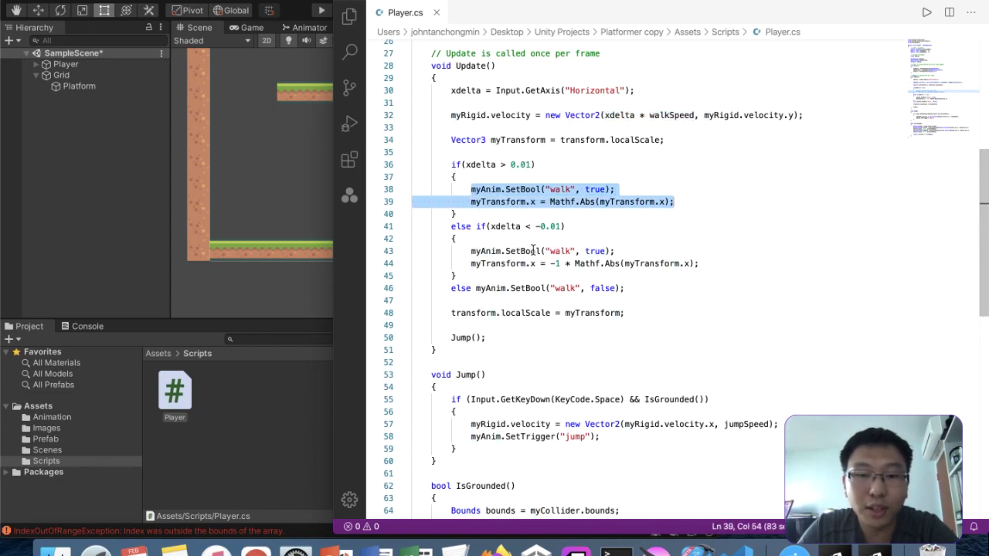
pyautogui.moveTo(526, 251); pyautogui.dragTo(654, 253)
pyautogui.click(454, 214)
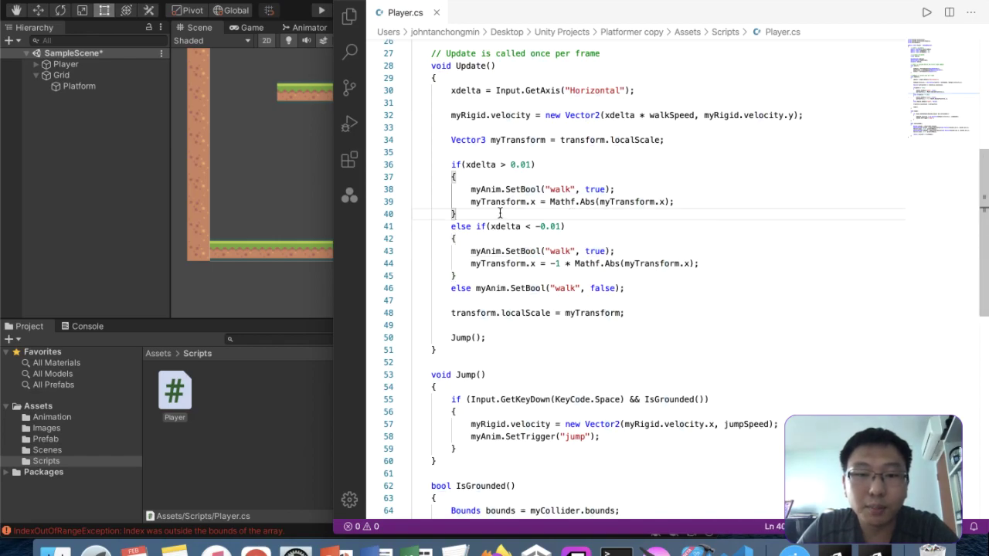
pyautogui.moveTo(471, 202); pyautogui.dragTo(670, 202)
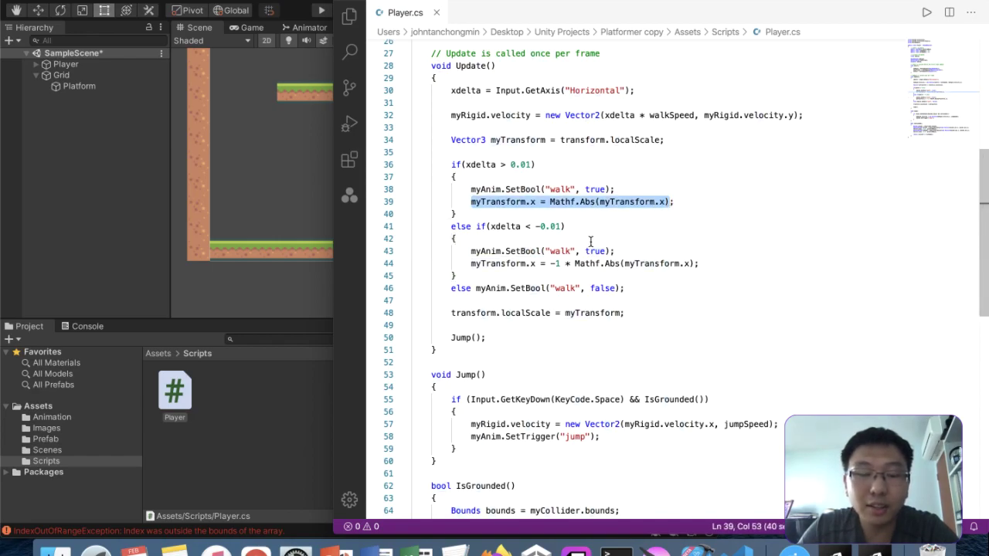
pyautogui.click(556, 265)
pyautogui.moveTo(548, 264); pyautogui.dragTo(681, 265)
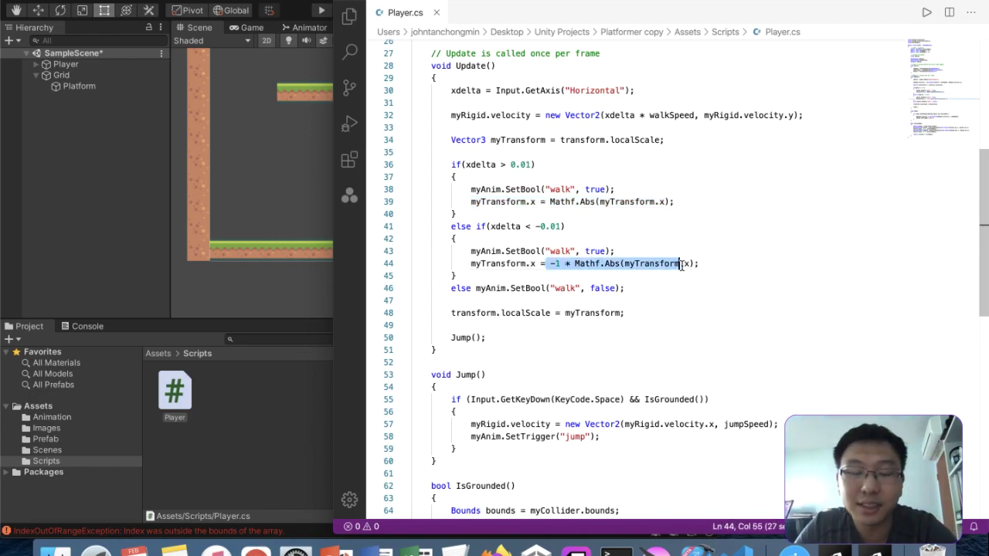
pyautogui.scroll(-4, 681, 265)
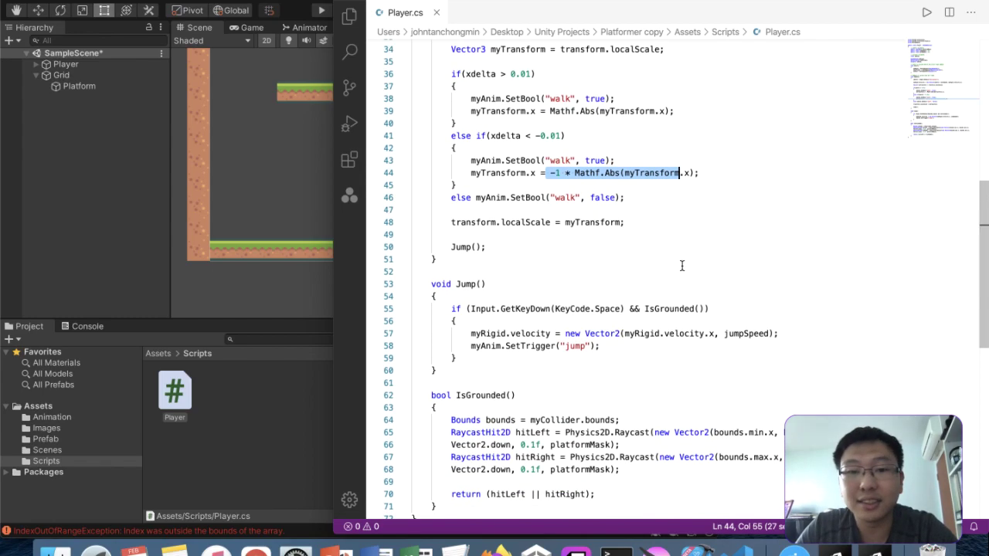
pyautogui.moveTo(449, 223); pyautogui.dragTo(631, 219)
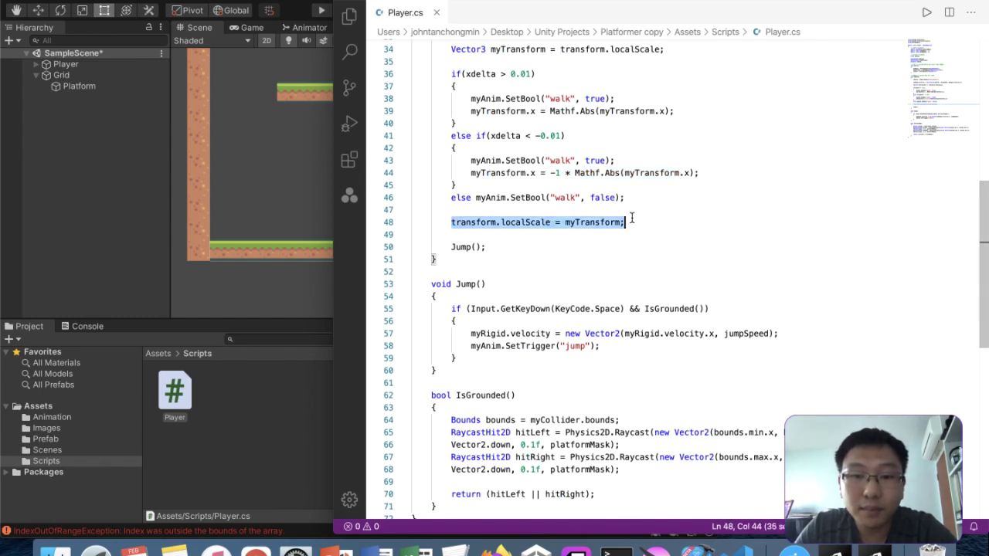
# - Examine the Jump method's Space key and IsGrounded condition, its velocity and trigger lines, and the IsGrounded raycasts
pyautogui.scroll(-3, 575, 250)
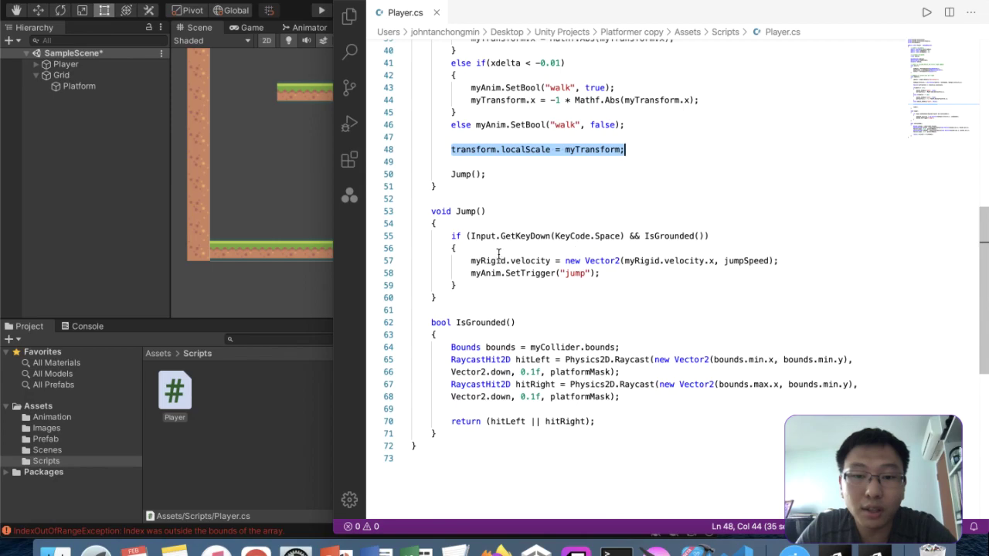
pyautogui.moveTo(466, 235); pyautogui.dragTo(704, 235)
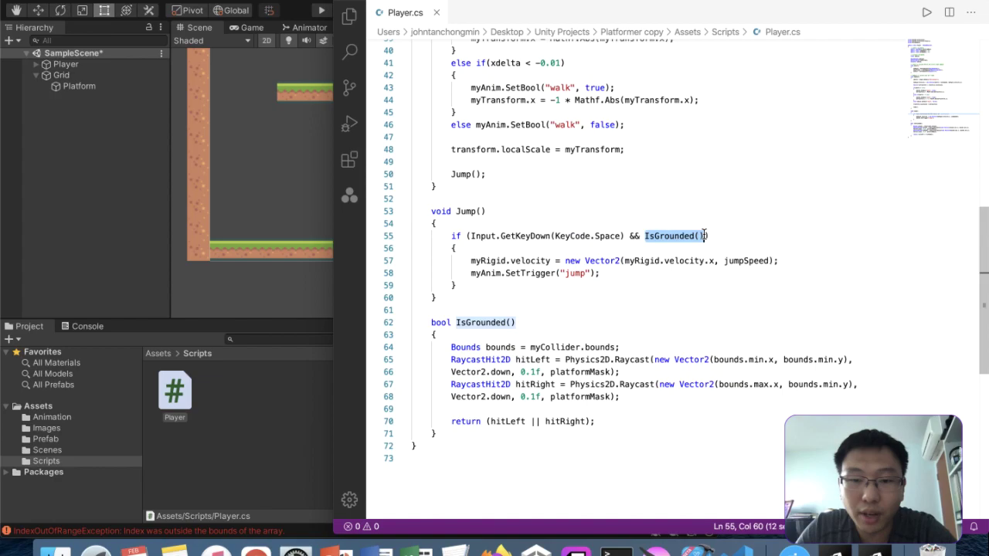
pyautogui.moveTo(624, 260); pyautogui.dragTo(766, 261)
pyautogui.click(615, 275)
pyautogui.moveTo(518, 276); pyautogui.dragTo(360, 286)
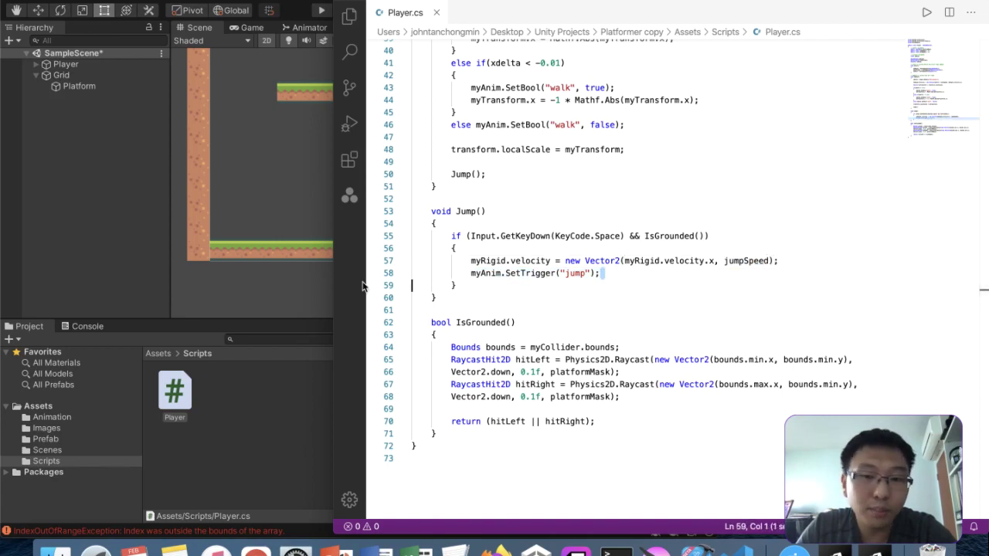
pyautogui.scroll(-2, 587, 280)
pyautogui.moveTo(451, 294); pyautogui.dragTo(620, 354)
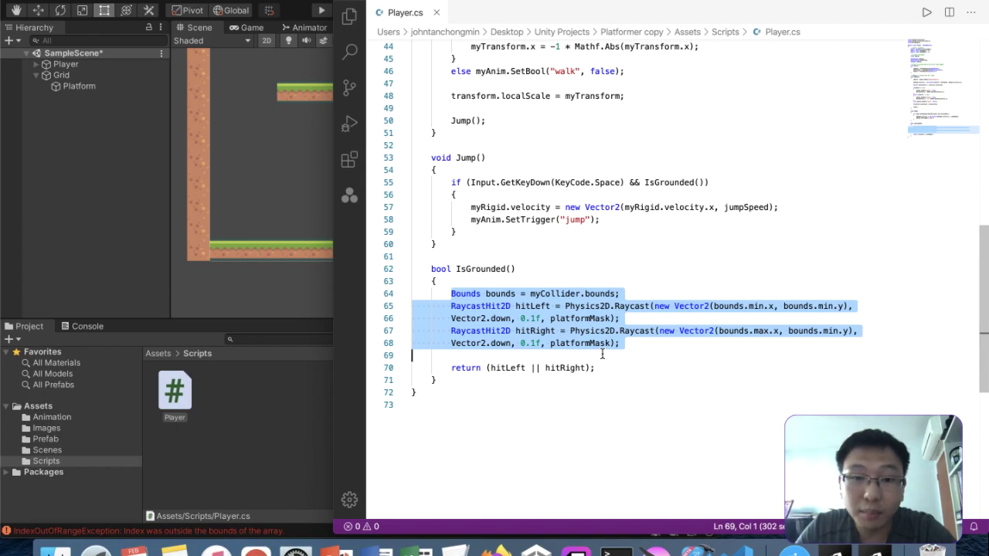
pyautogui.scroll(2, 541, 270)
pyautogui.moveTo(466, 224); pyautogui.dragTo(754, 225)
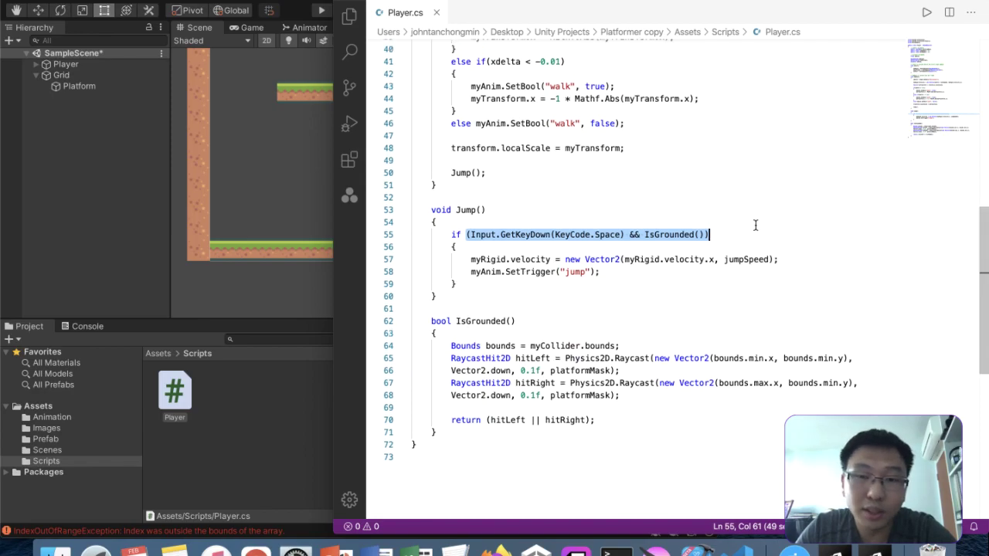
pyautogui.scroll(10, 755, 225)
pyautogui.scroll(4, 755, 225)
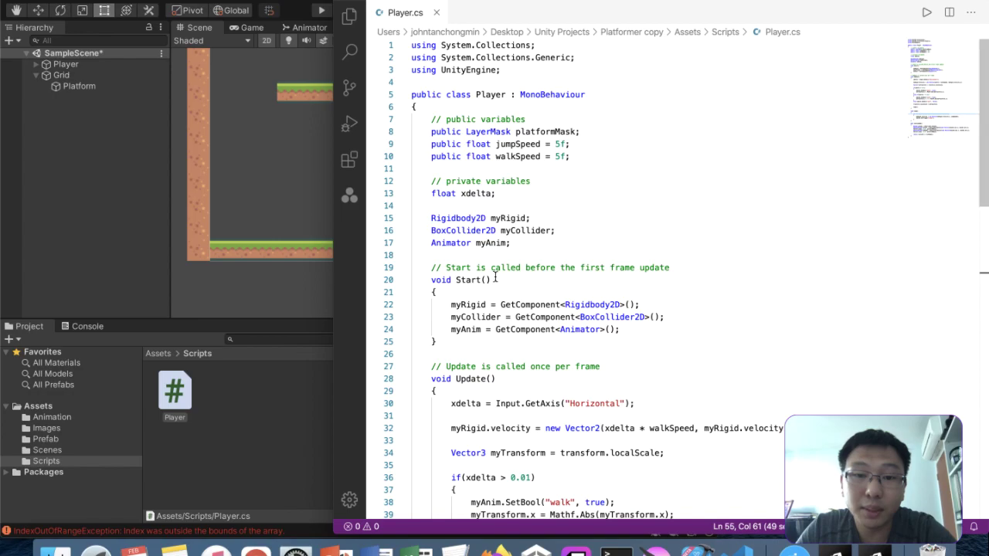
pyautogui.scroll(-8, 495, 276)
pyautogui.scroll(-3, 495, 275)
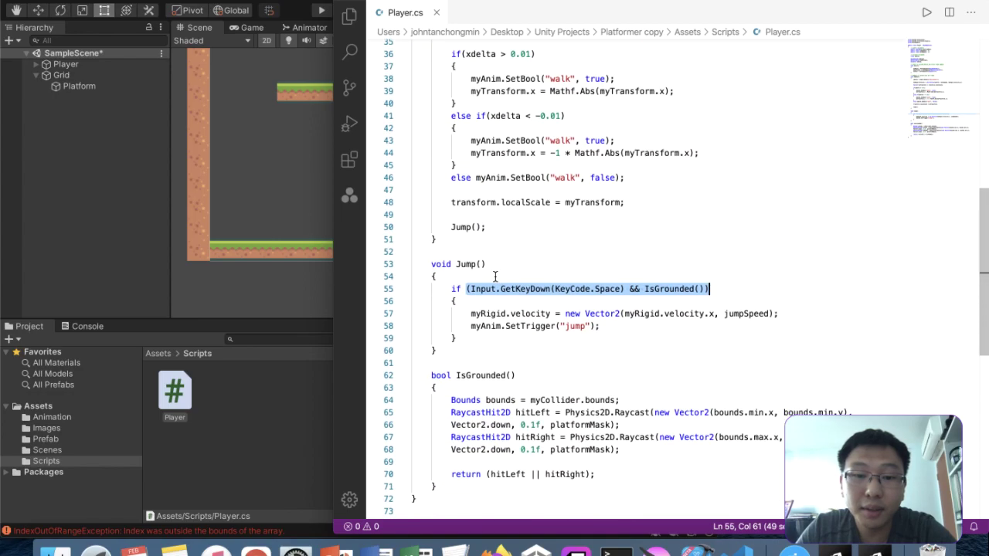
# - Switch to Unity, select the Player object and review its script component's Platform Mask and speed settings
pyautogui.click(305, 298)
pyautogui.click(116, 65)
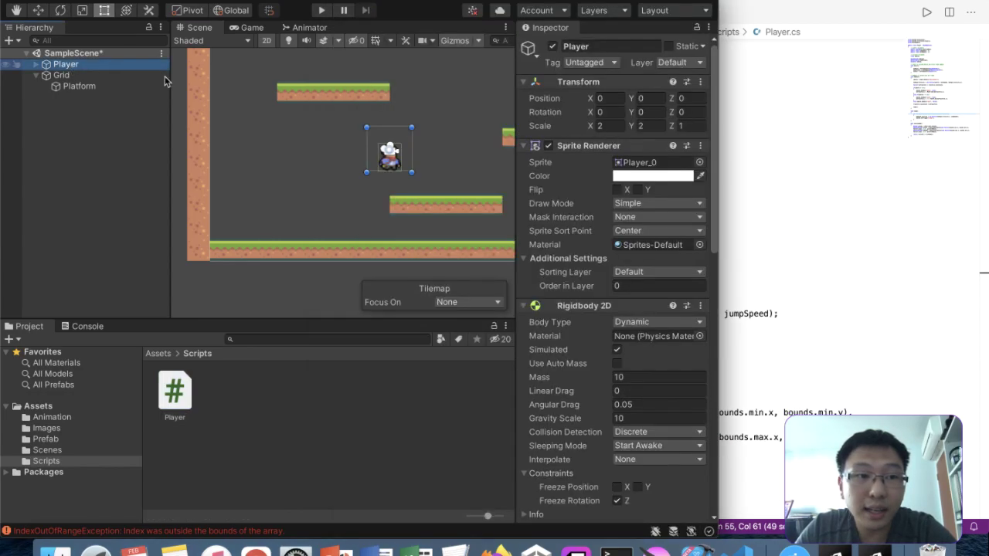
pyautogui.scroll(-15, 612, 333)
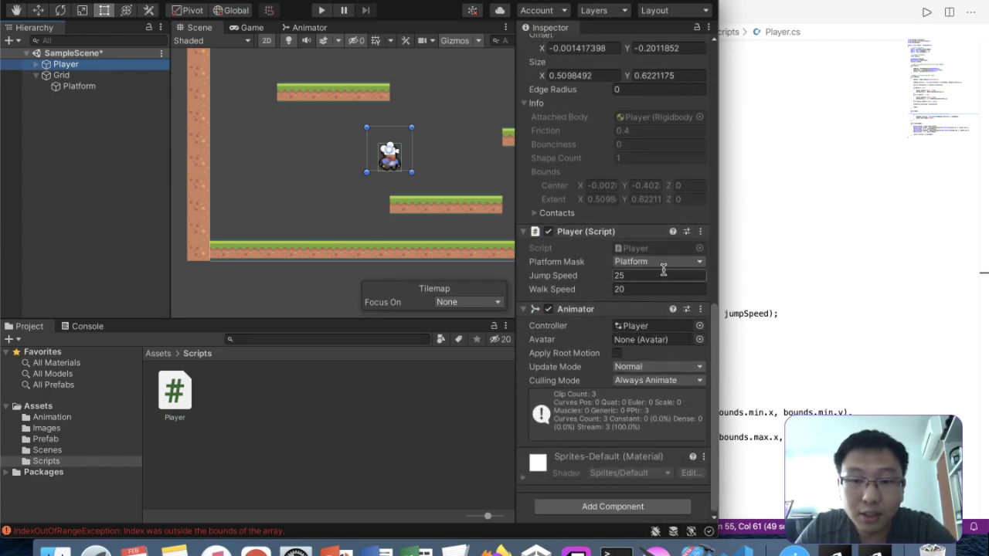
pyautogui.scroll(5, 649, 343)
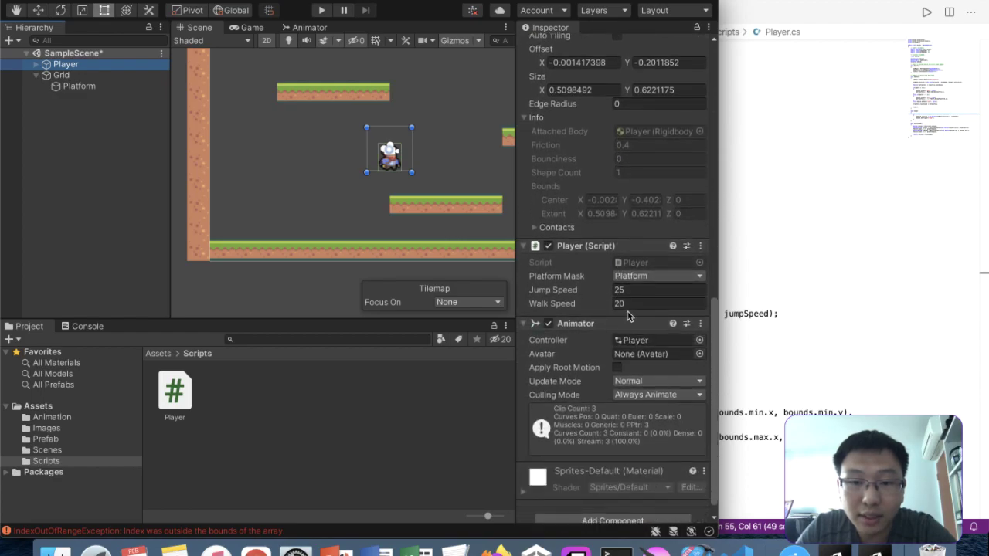
# - Deselect the Platform layer in the Player script's Platform Mask and select it again
pyautogui.click(655, 275)
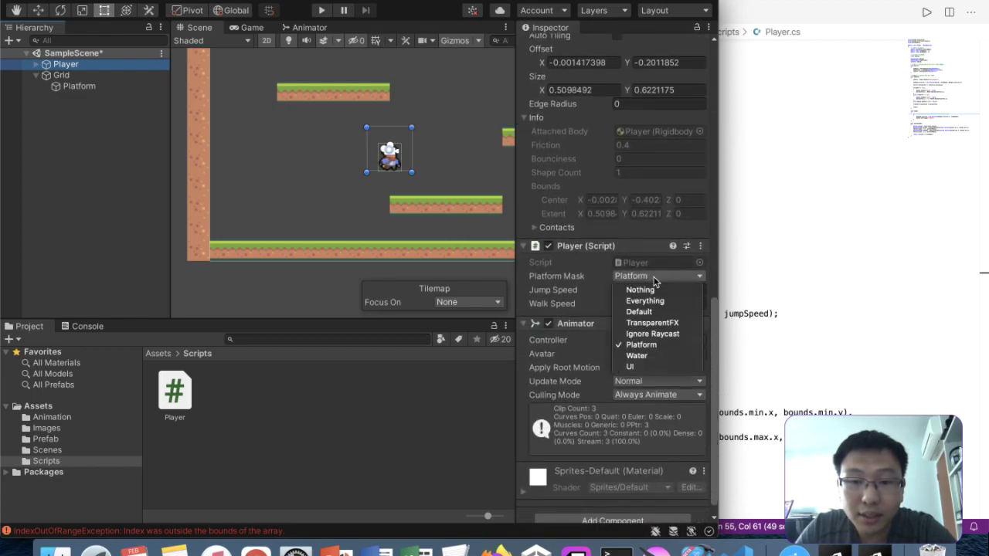
pyautogui.click(624, 346)
pyautogui.click(625, 278)
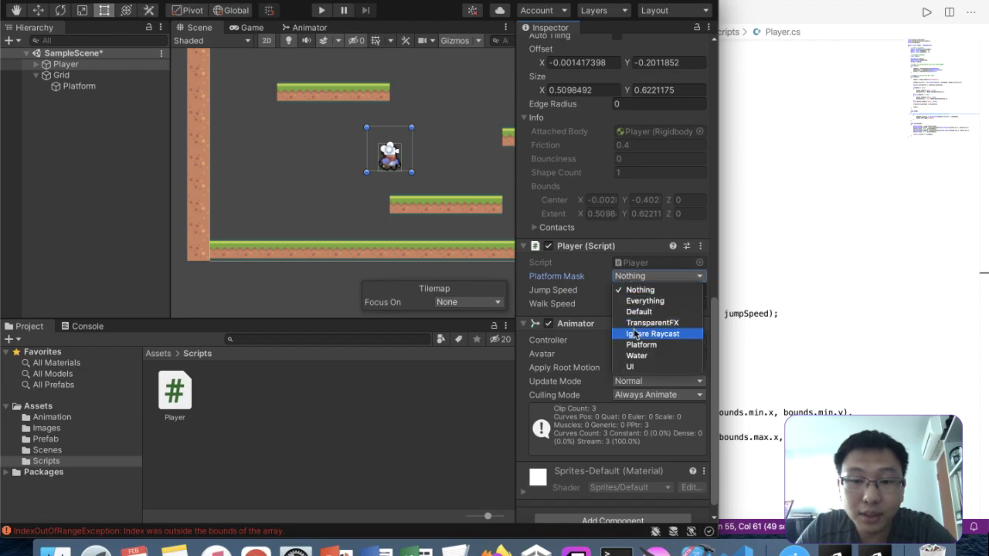
pyautogui.click(626, 345)
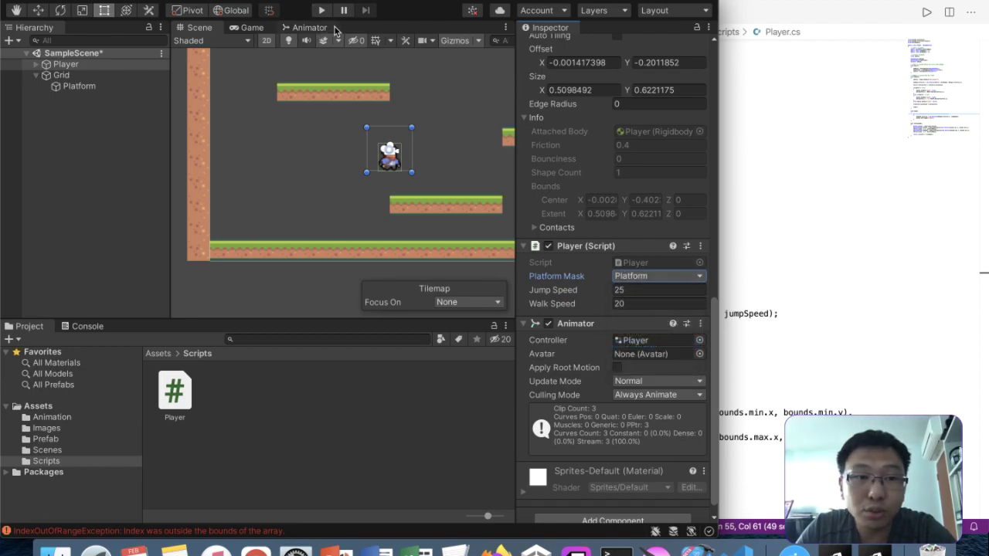
# - Assign the Platform tilemap under Grid to the Platform layer and save the scene
pyautogui.click(114, 86)
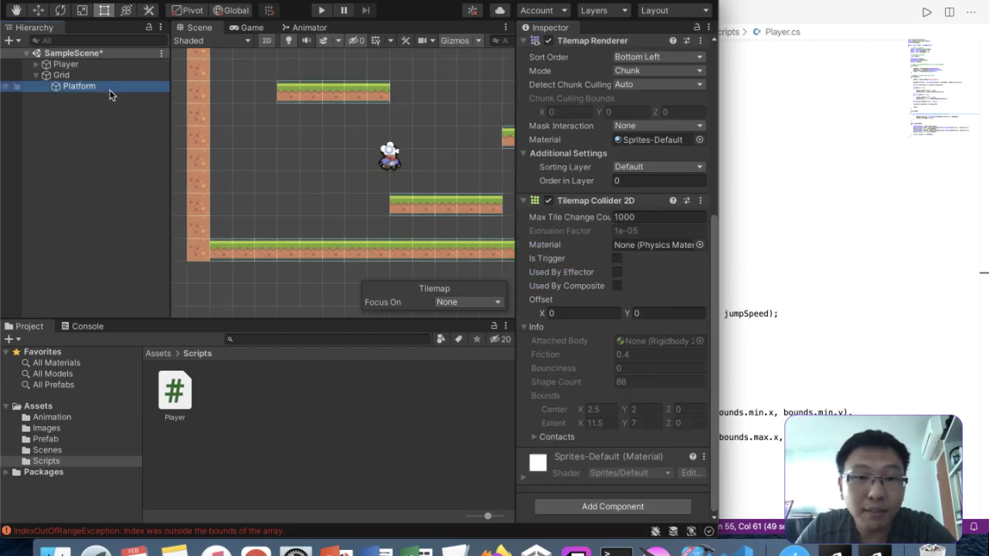
pyautogui.scroll(6, 571, 90)
pyautogui.click(671, 63)
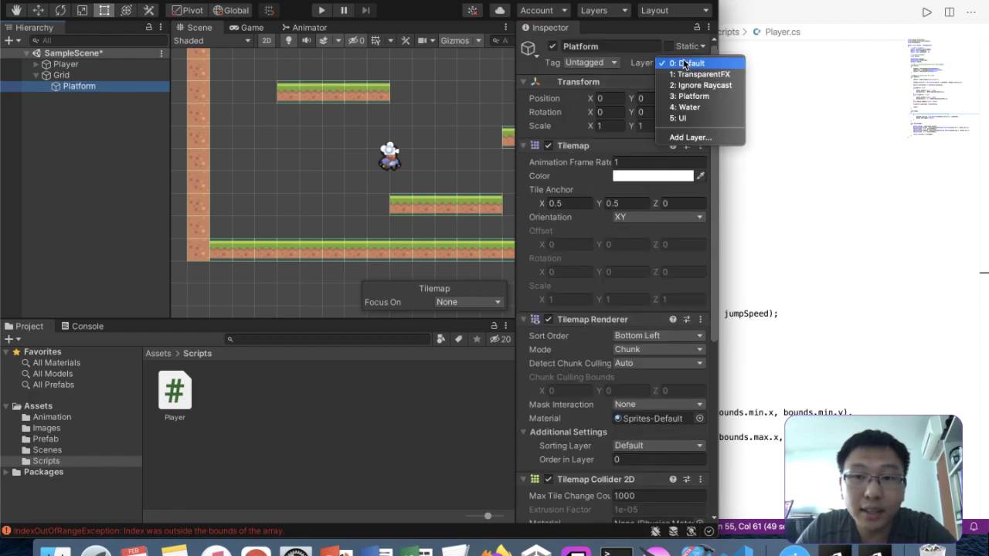
pyautogui.click(684, 96)
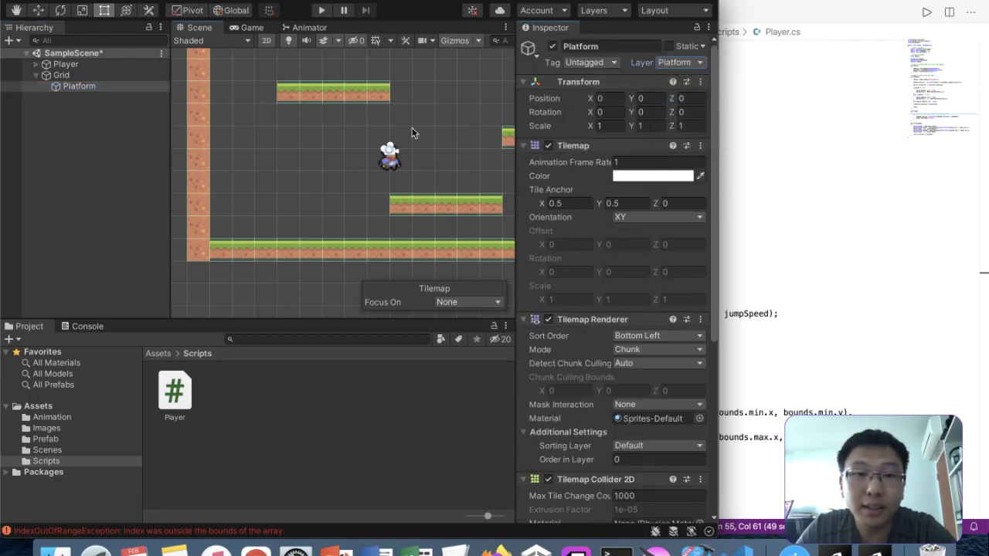
pyautogui.click(412, 128)
pyautogui.hotkey('ctrl', 's')
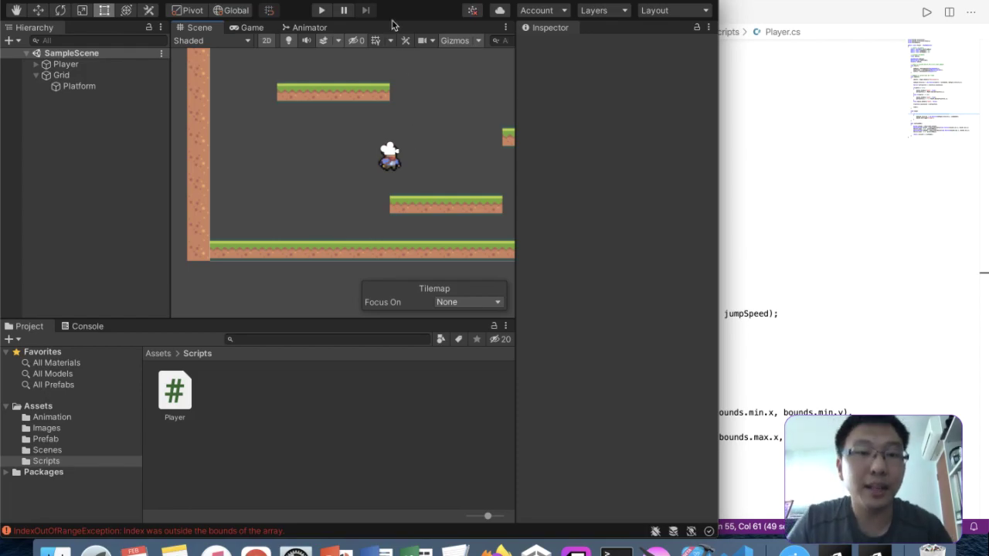
# - Run the game, and widen the Unity window and the Game view
pyautogui.click(323, 12)
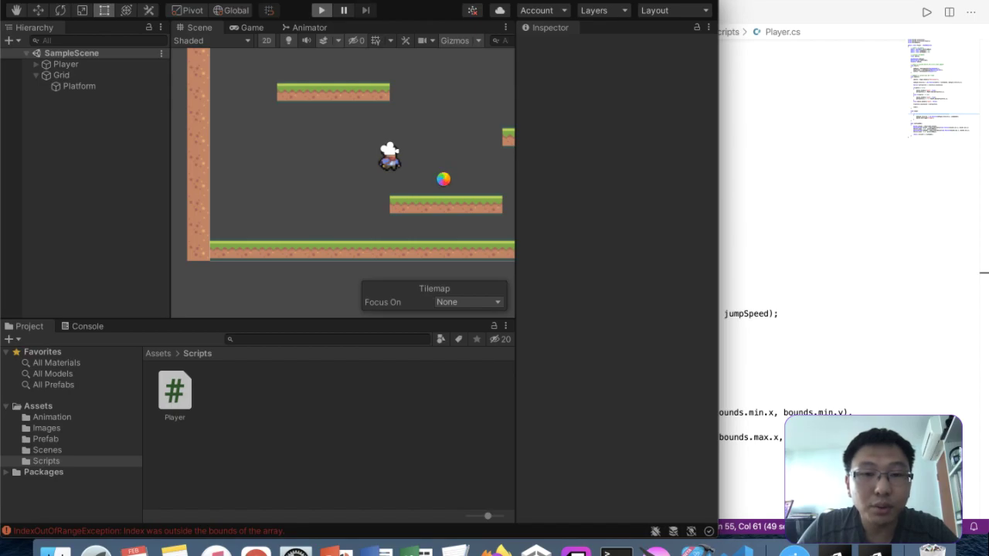
pyautogui.moveTo(715, 132); pyautogui.dragTo(985, 132)
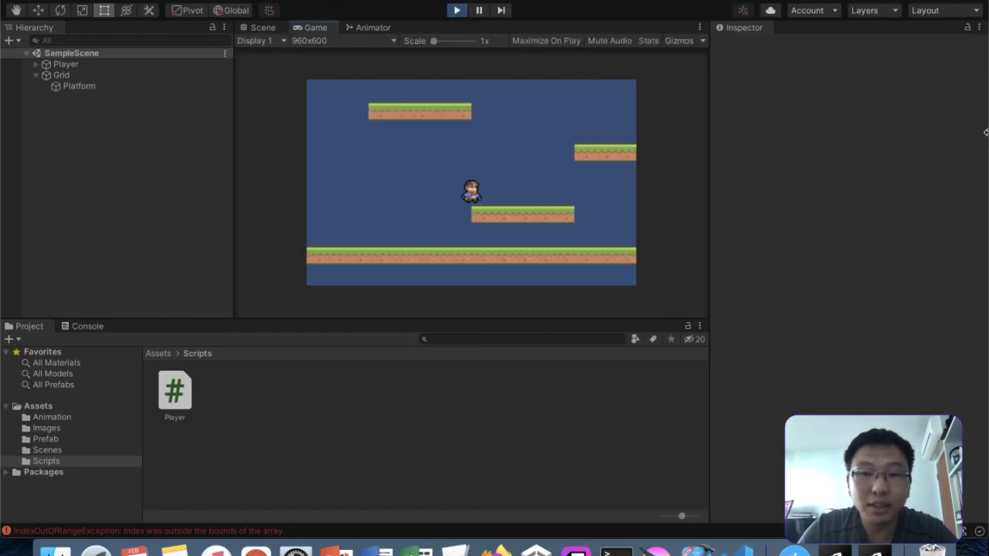
pyautogui.moveTo(707, 155); pyautogui.dragTo(882, 161)
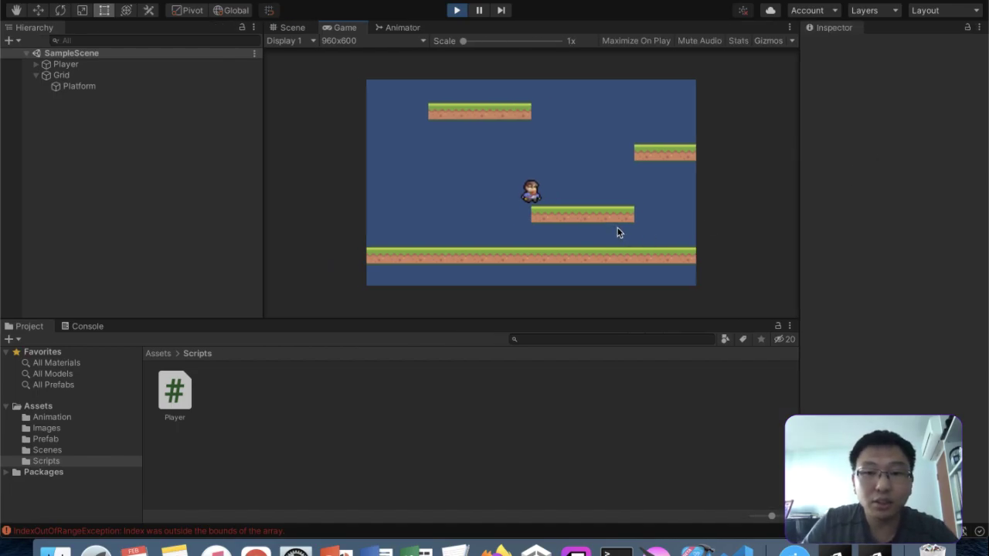
# - Playtest walking in both directions and jumping between the ground and the floating platforms, and end play mode
pyautogui.press('Left')
pyautogui.press('Right')
pyautogui.press('Left')
pyautogui.press('Right')
pyautogui.press('Right')
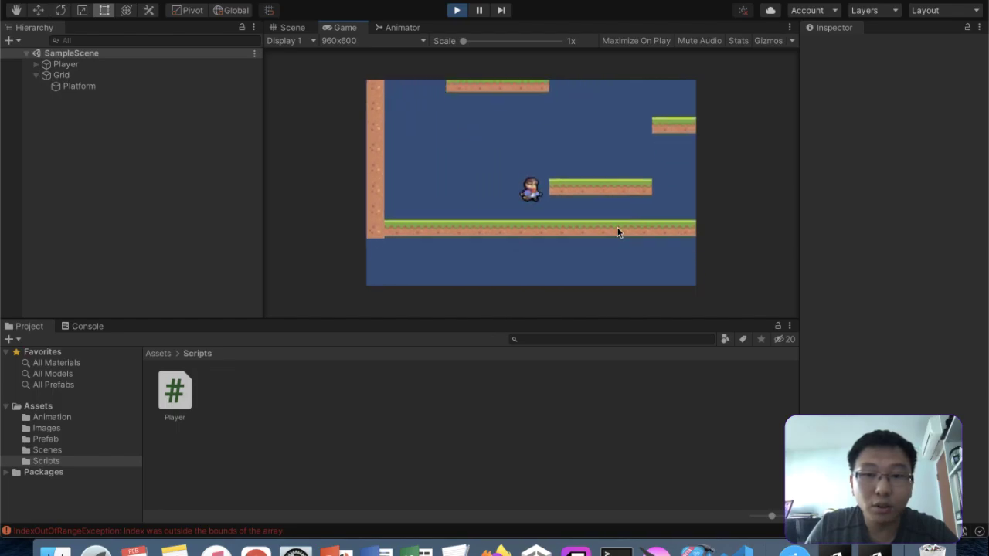
pyautogui.press('Right')
pyautogui.press('space')
pyautogui.press('space')
pyautogui.press('Right')
pyautogui.press('space')
pyautogui.press('Left')
pyautogui.press('space')
pyautogui.press('Right')
pyautogui.press('Left')
pyautogui.press('space')
pyautogui.press('Right')
pyautogui.press('Left')
pyautogui.press('space')
pyautogui.press('Right')
pyautogui.press('Left')
pyautogui.press('Right')
pyautogui.press('Right')
pyautogui.press('space')
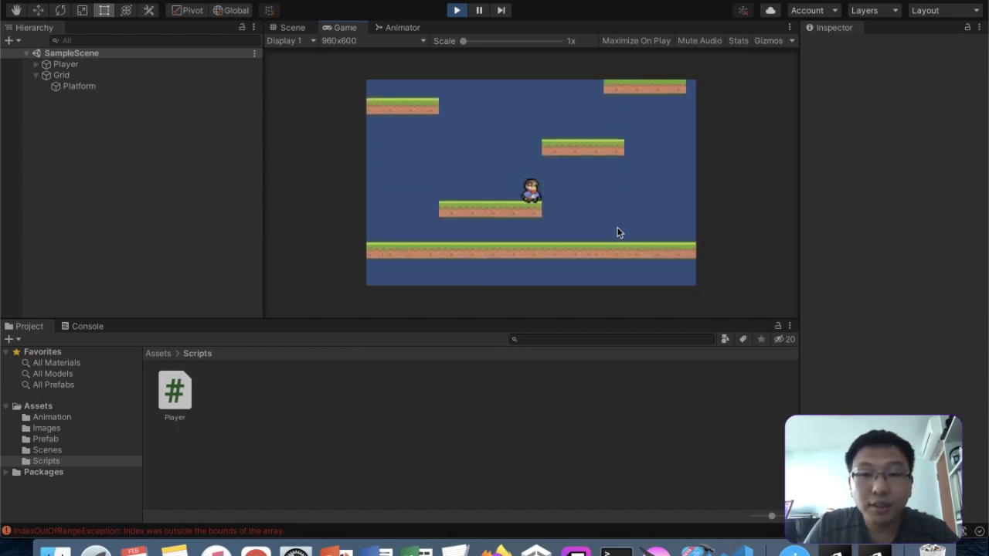
pyautogui.press('space')
pyautogui.press('space')
pyautogui.press('space')
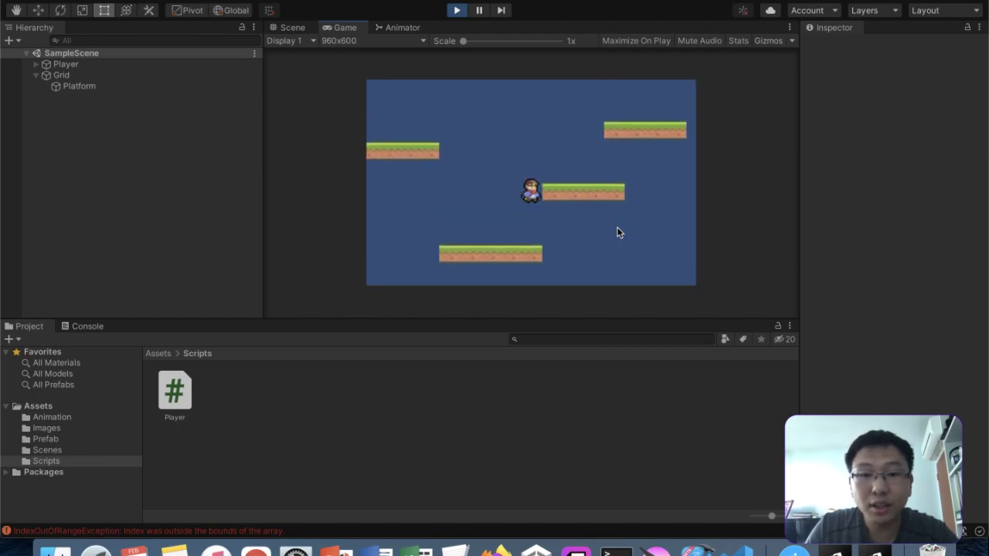
pyautogui.press('space')
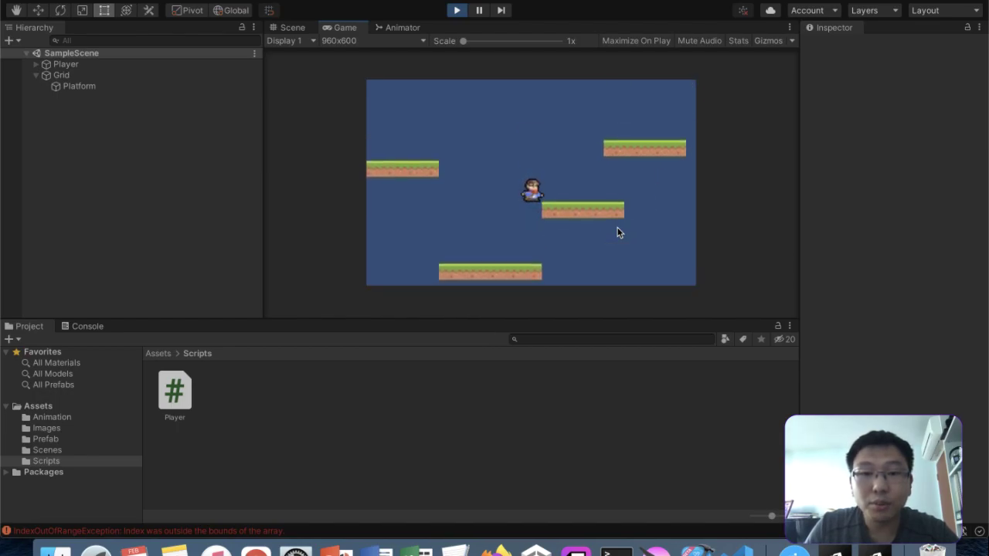
pyautogui.click(455, 11)
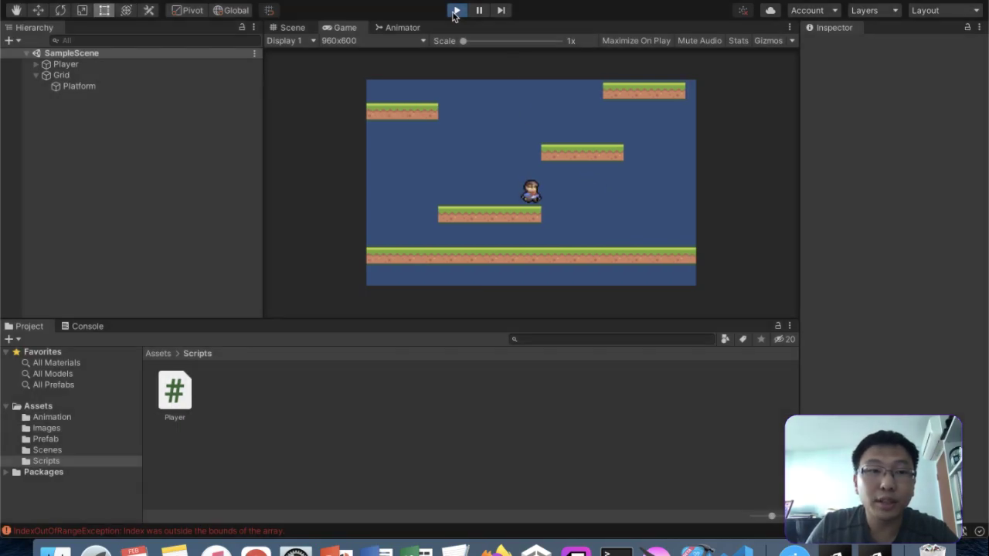
# - Set the Player script's Jump Speed to 27 and save the scene
pyautogui.click(170, 75)
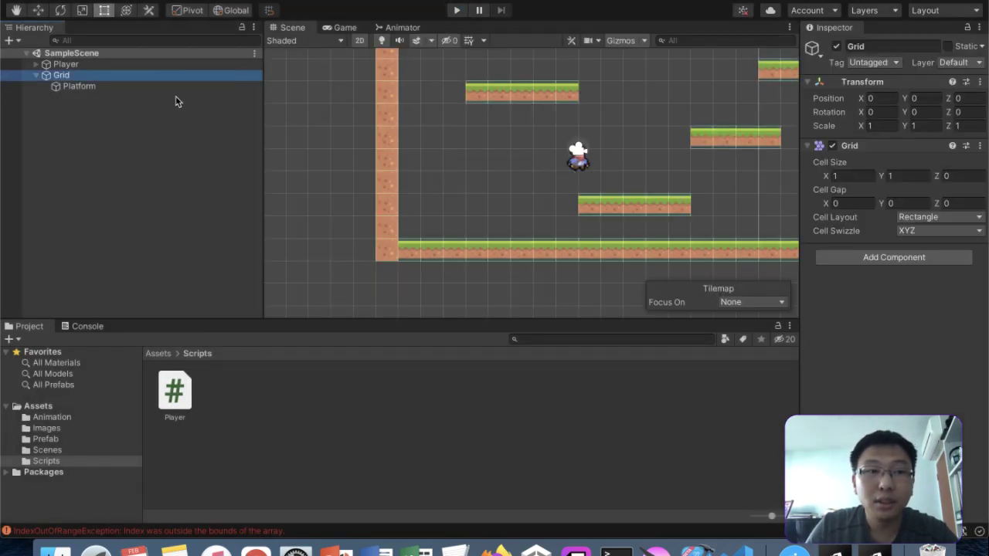
pyautogui.click(172, 67)
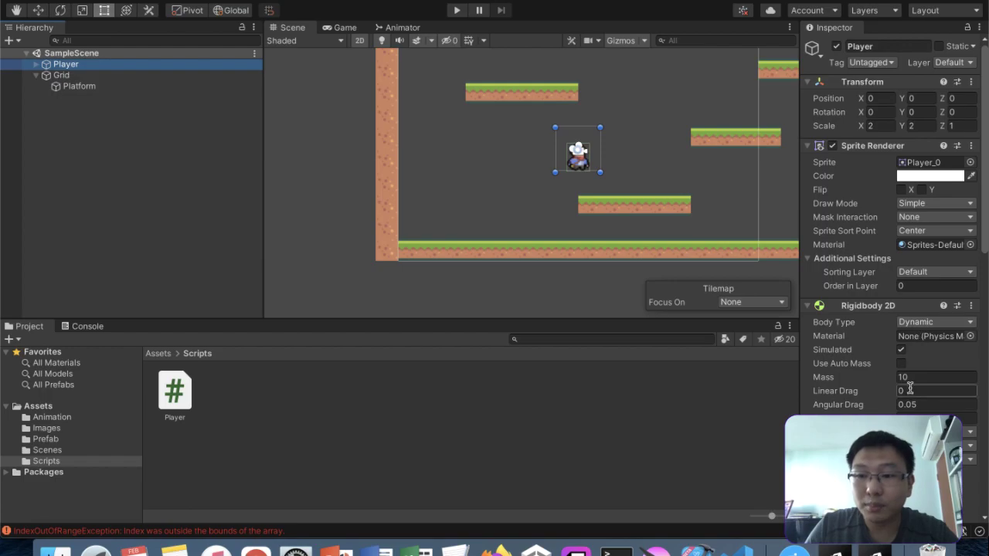
pyautogui.scroll(-2, 911, 392)
pyautogui.scroll(-15, 912, 392)
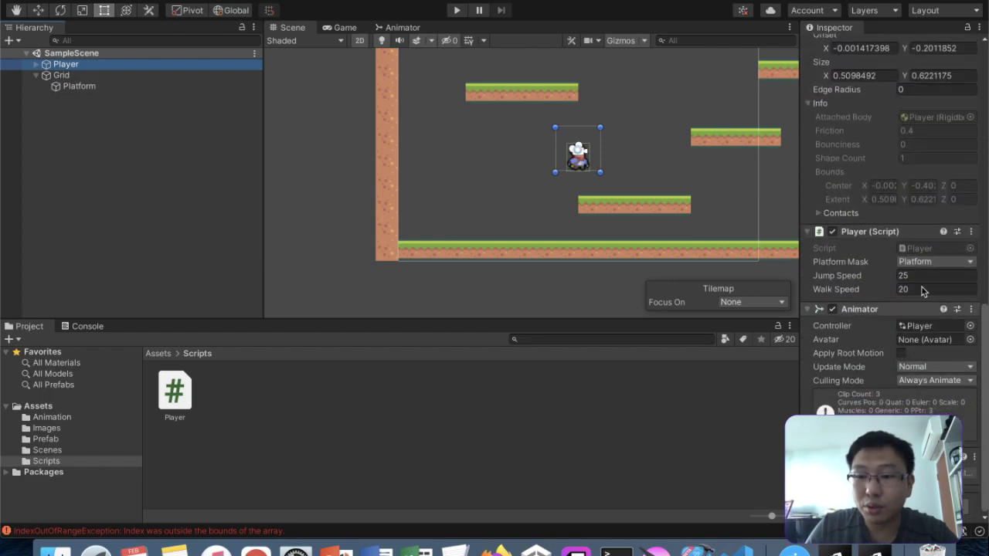
pyautogui.click(922, 279)
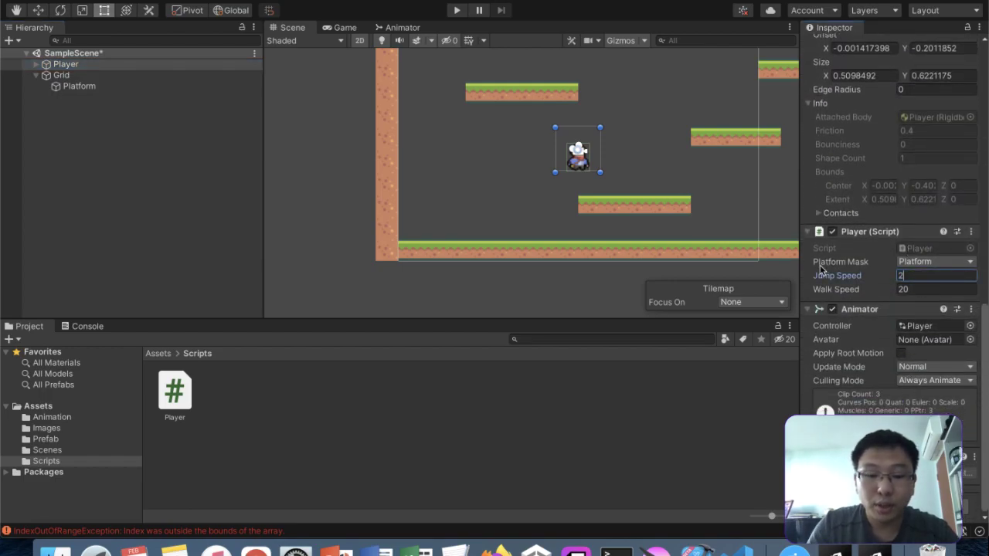
pyautogui.write('27')
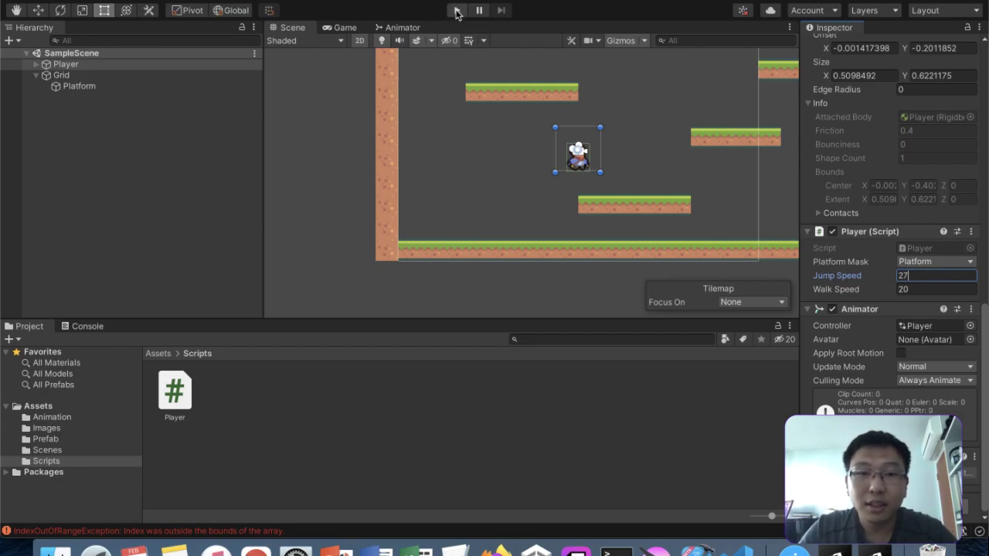
# - Playtest the new jump speed by climbing the floating platforms and returning to the ground, and end play mode
pyautogui.click(457, 11)
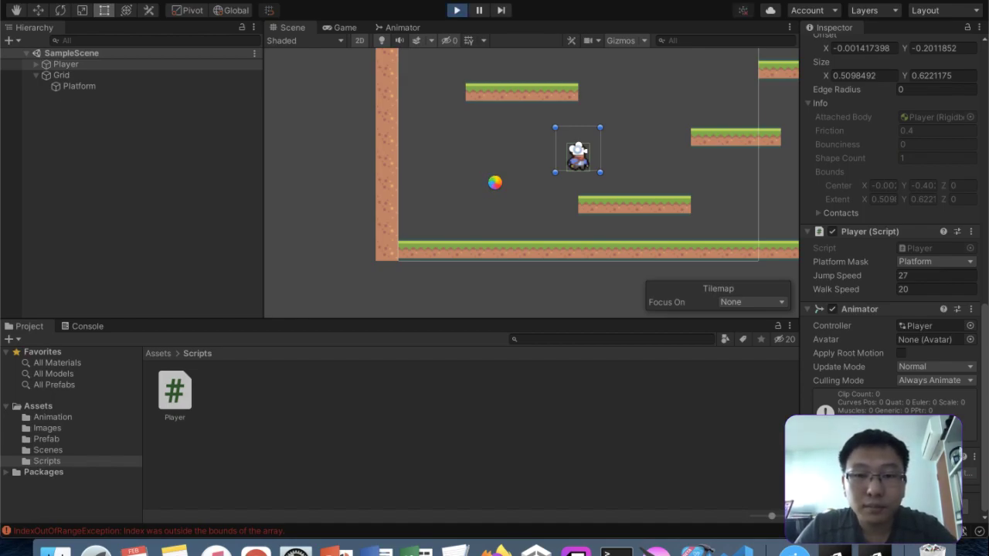
pyautogui.press('Right')
pyautogui.press('space')
pyautogui.press('Left')
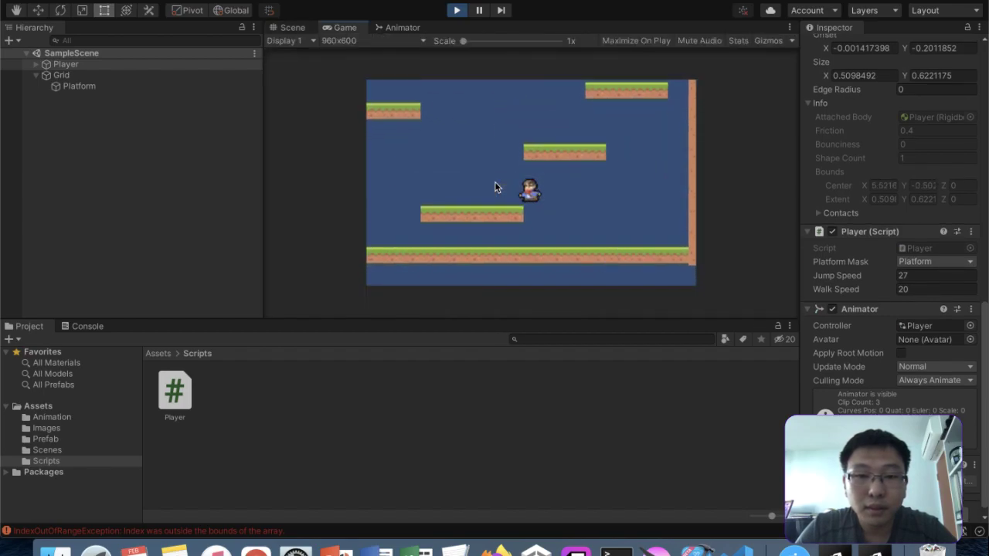
pyautogui.press('space')
pyautogui.press('Right')
pyautogui.press('Left')
pyautogui.press('Left')
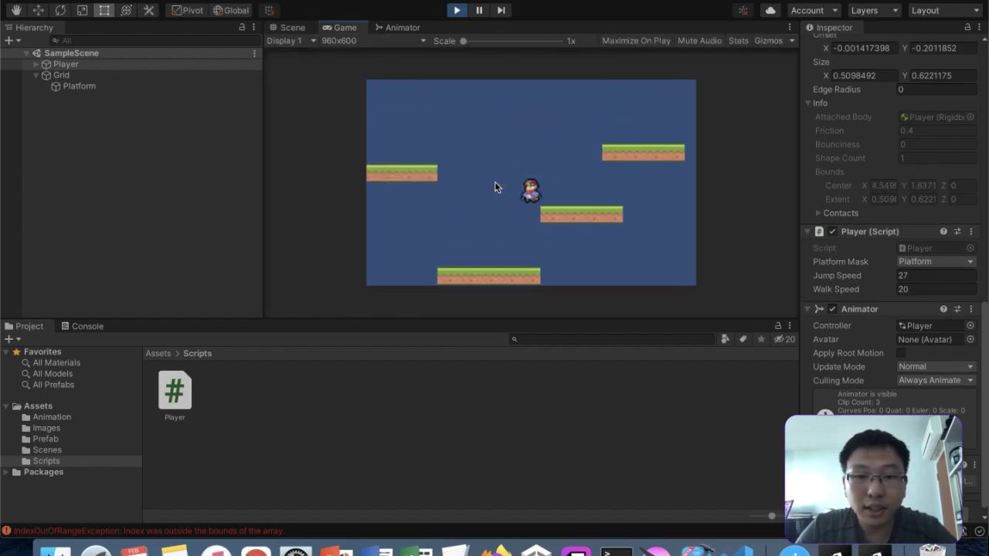
pyautogui.press('space')
pyautogui.press('Right')
pyautogui.press('Right')
pyautogui.press('space')
pyautogui.press('Left')
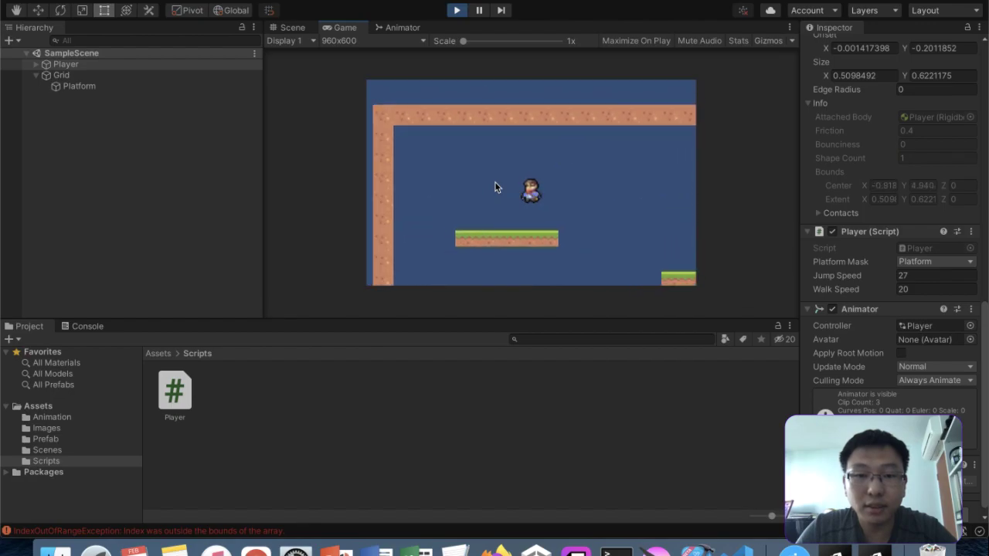
pyautogui.press('space')
pyautogui.press('Right')
pyautogui.press('space')
pyautogui.press('Left')
pyautogui.press('Right')
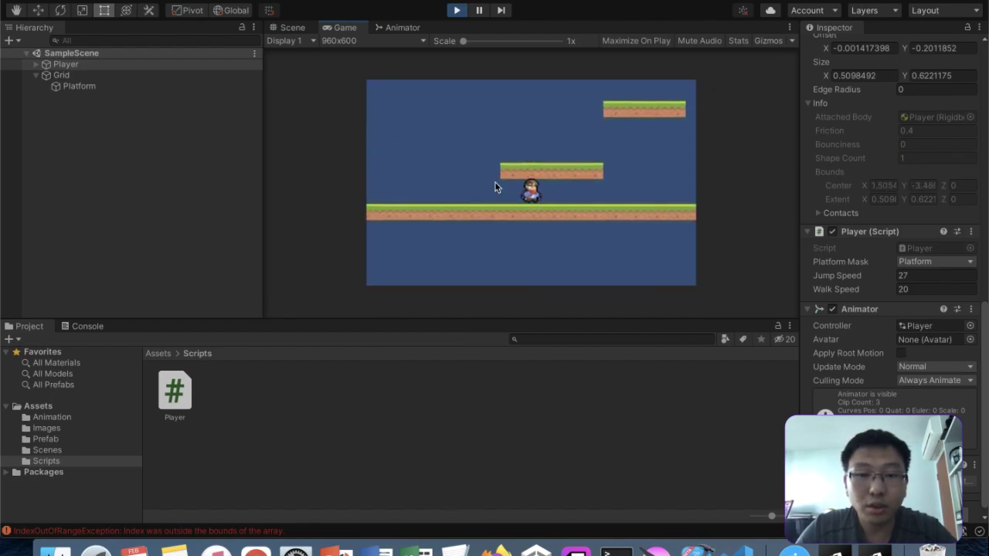
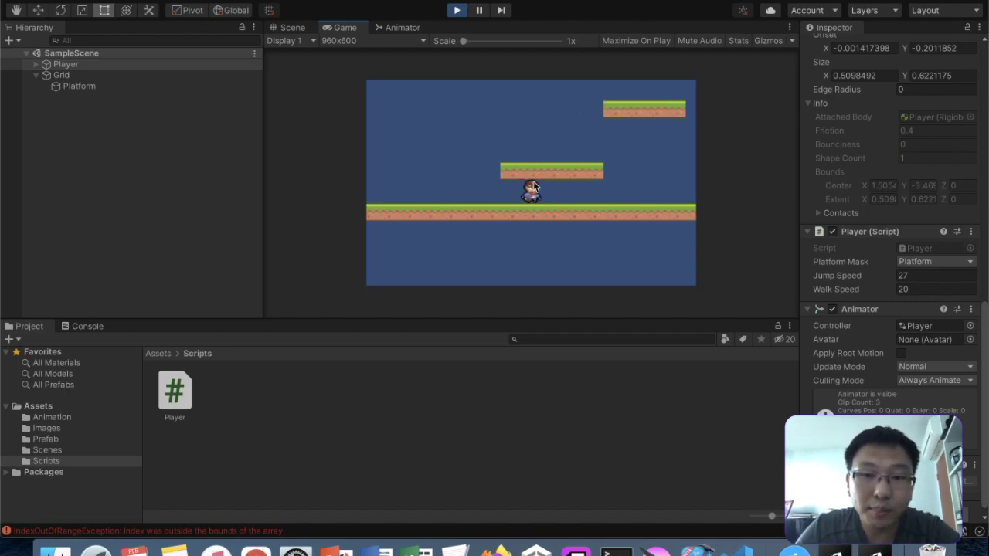
pyautogui.click(458, 11)
# - Set the Player object's X and Y scale to 1.5 and save the scene
pyautogui.click(126, 65)
pyautogui.scroll(-5, 684, 193)
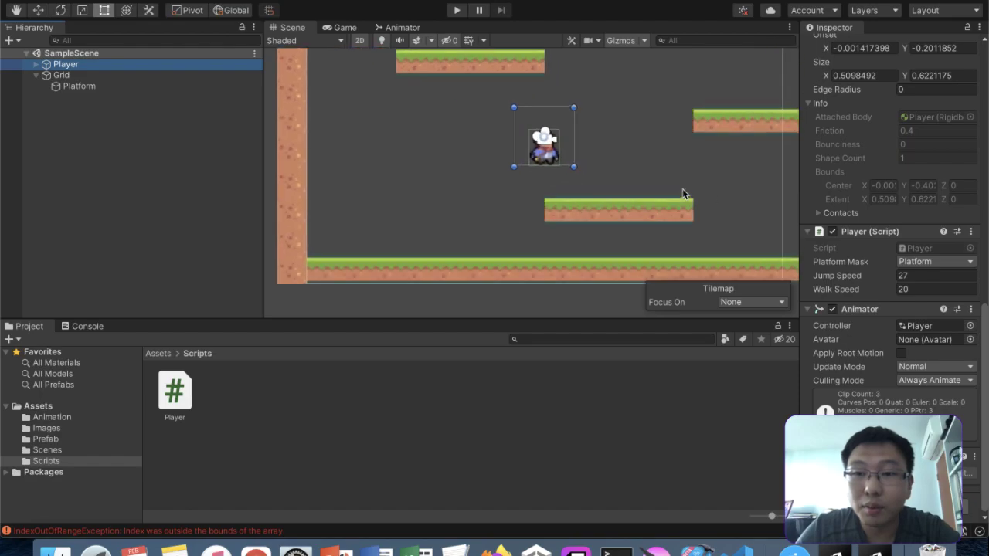
pyautogui.scroll(10, 907, 189)
pyautogui.click(880, 125)
pyautogui.write('1.5')
pyautogui.click(919, 125)
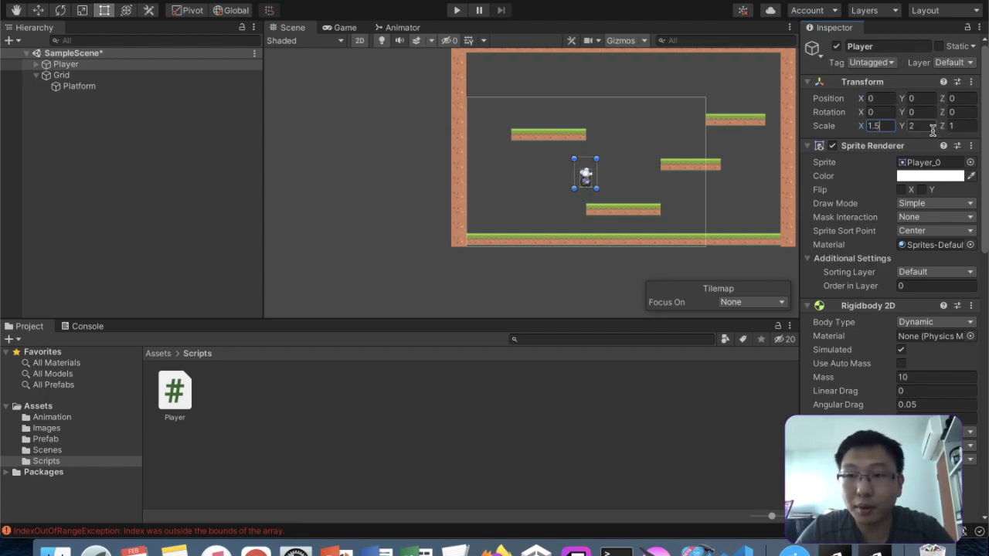
pyautogui.write('1.5')
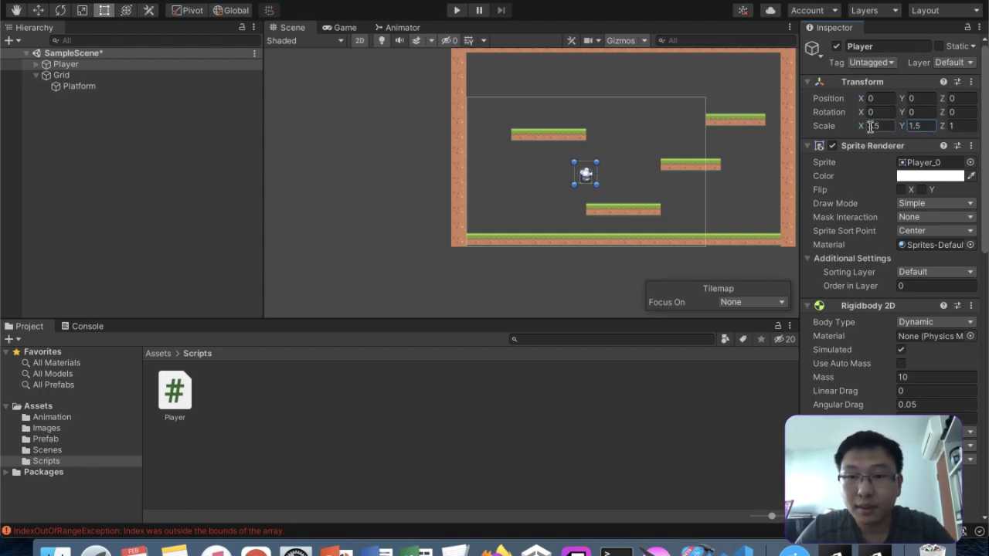
# - Playtest the rescaled player by walking in both directions along the ground and jumping among the floating platforms
pyautogui.click(460, 11)
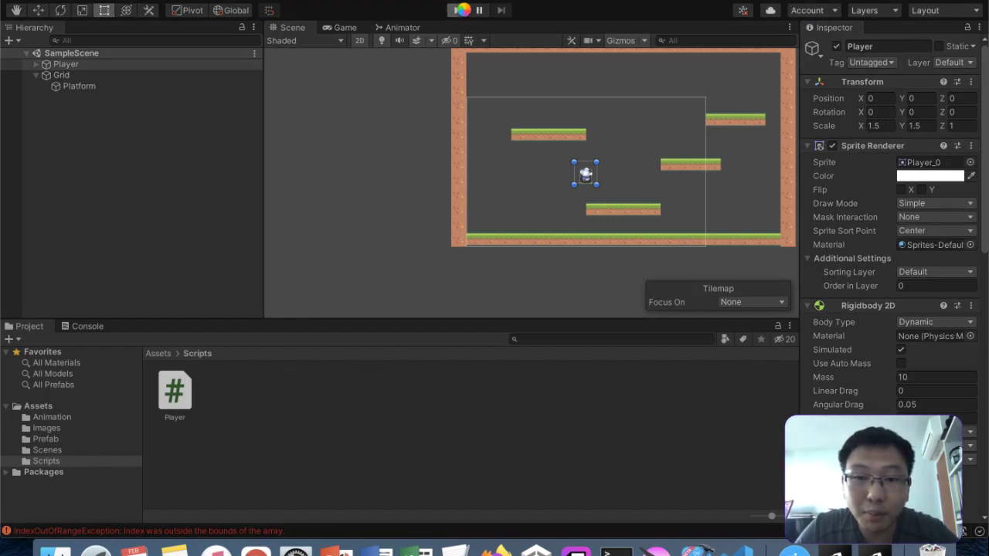
pyautogui.click(459, 11)
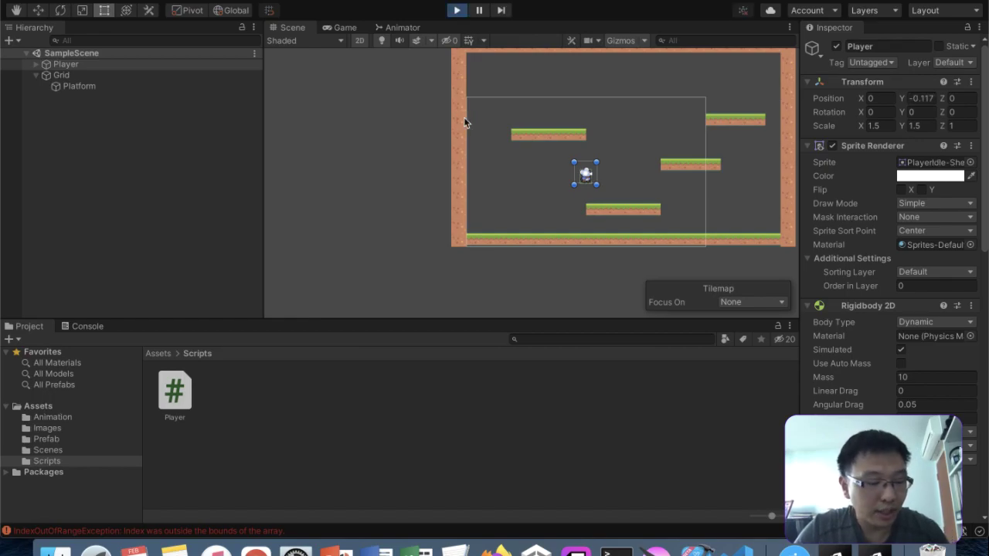
pyautogui.press('Left')
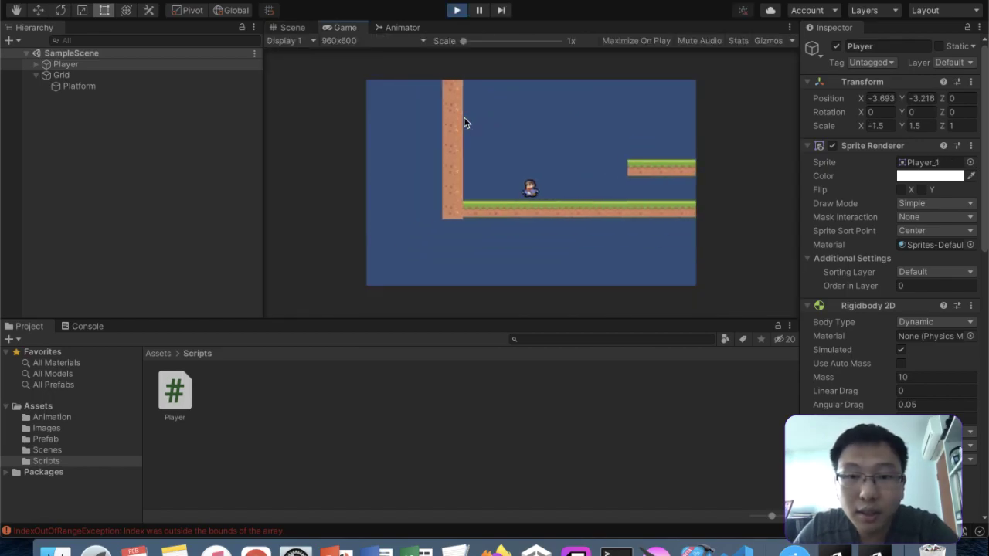
pyautogui.press('Right')
pyautogui.press('space')
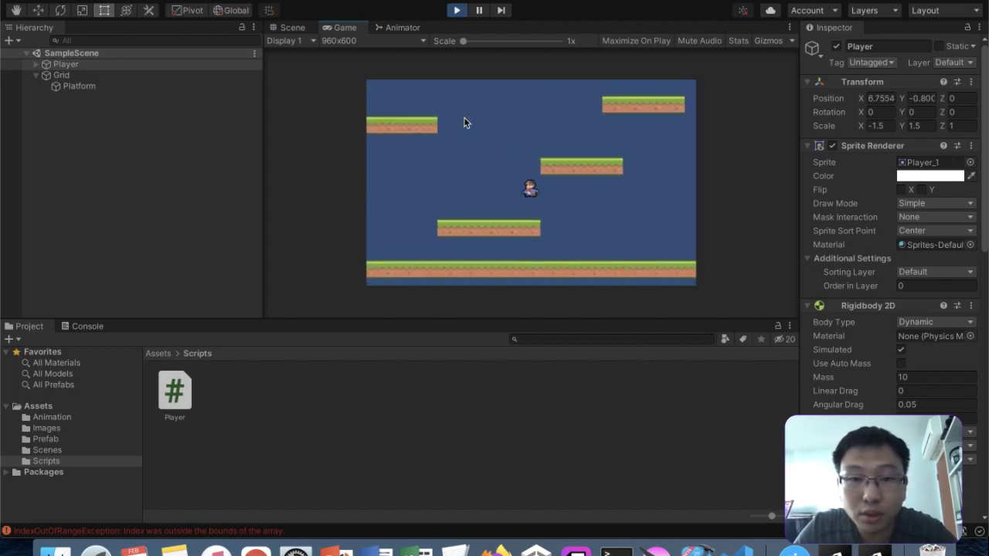
pyautogui.press('Right')
pyautogui.press('Left')
pyautogui.press('Right')
pyautogui.press('Right')
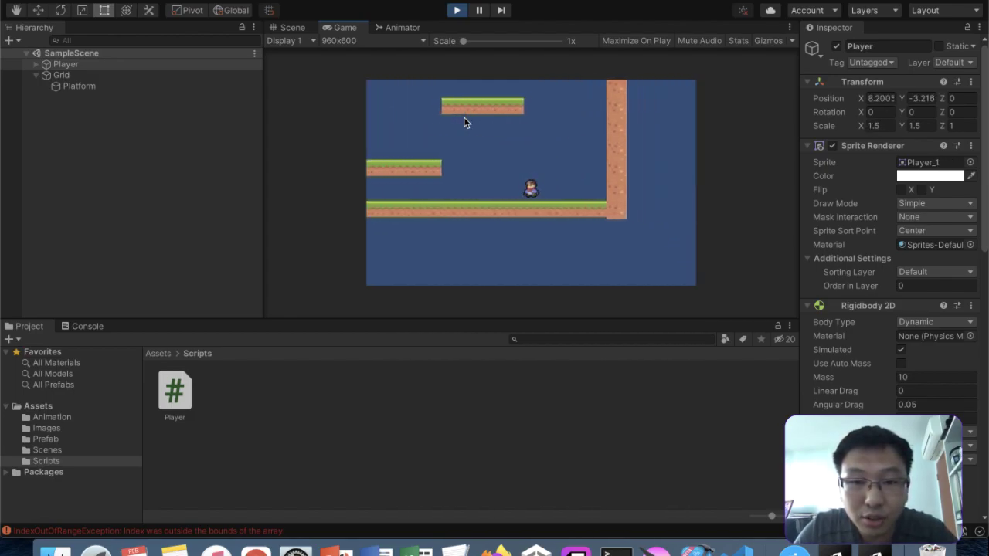
pyautogui.press('Left')
pyautogui.press('Right')
pyautogui.press('Left')
pyautogui.press('Right')
pyautogui.press('Left')
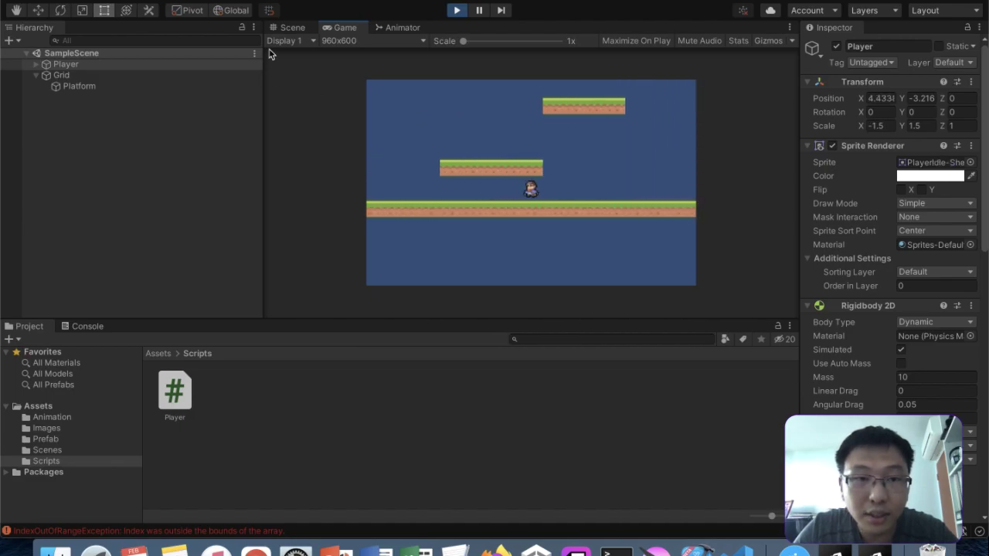
# - Examine the Platform tilemap's collider outlines around the player's feet in the Scene view, and end play mode
pyautogui.click(292, 28)
pyautogui.click(689, 222)
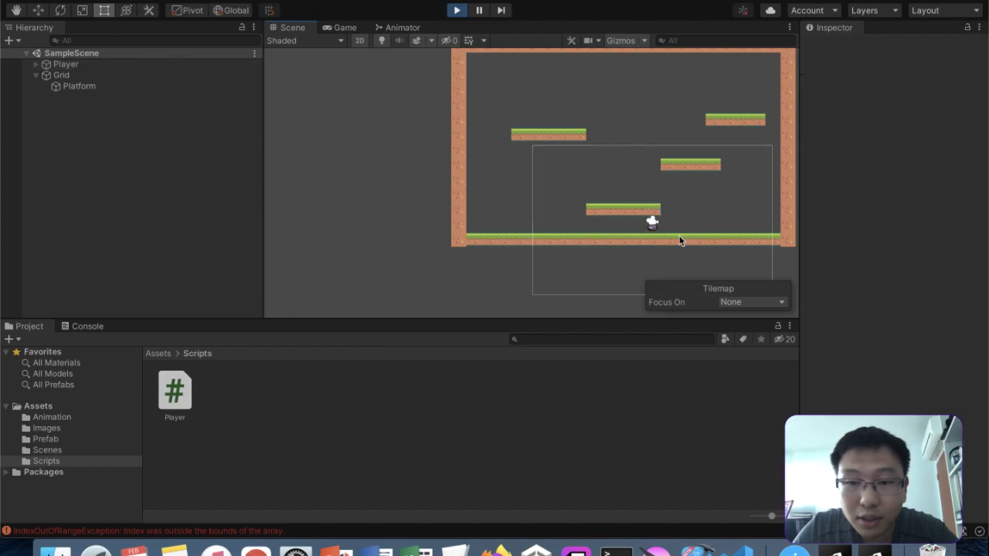
pyautogui.click(680, 238)
pyautogui.scroll(10, 694, 245)
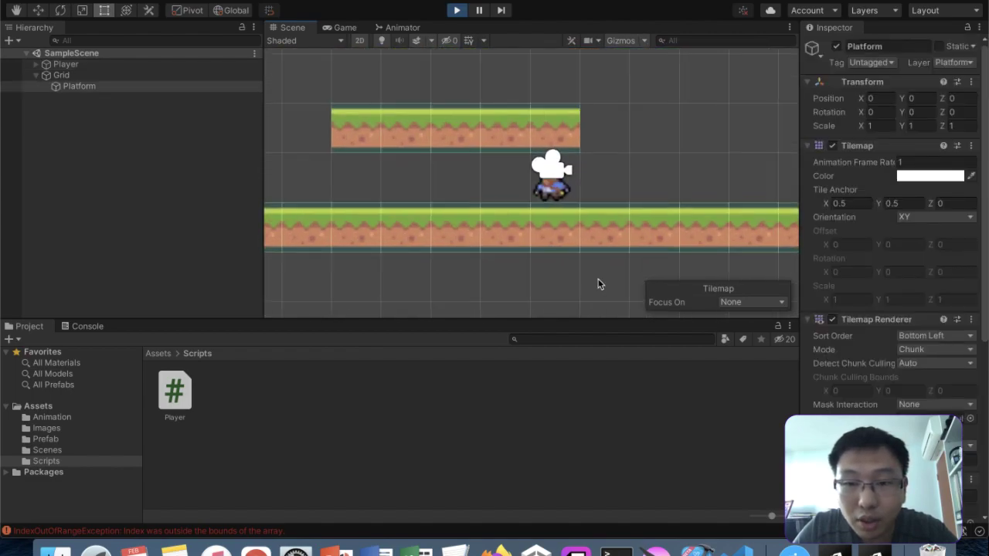
pyautogui.scroll(-5, 617, 108)
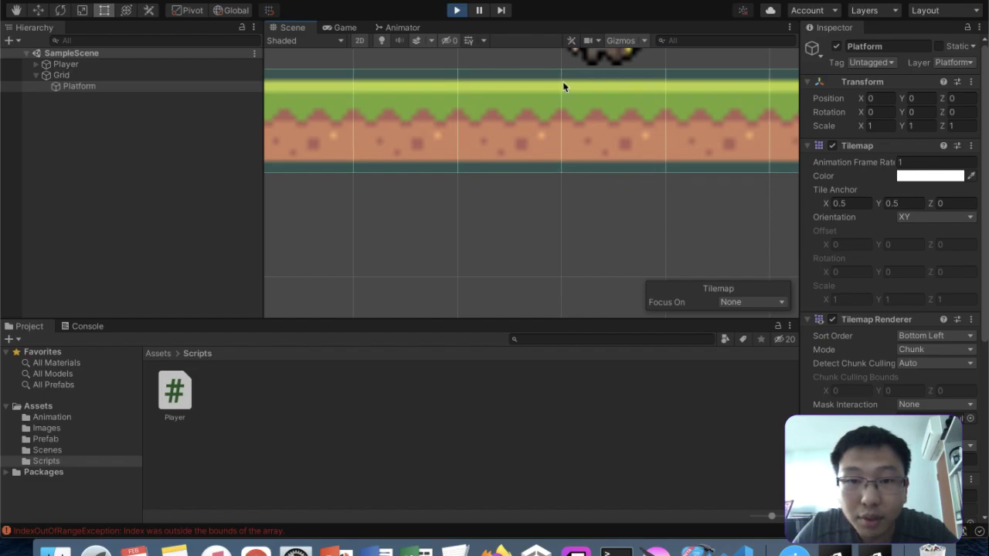
pyautogui.scroll(8, 562, 83)
pyautogui.scroll(-6, 530, 101)
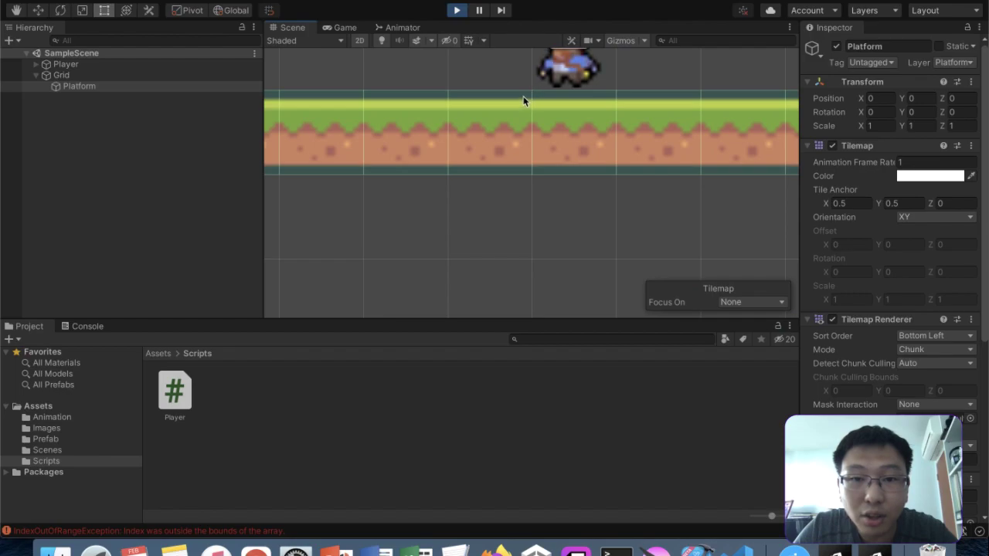
pyautogui.click(458, 10)
# - Set the Player's Rigidbody 2D Collision Detection to Continuous and briefly playtest the saved scene
pyautogui.scroll(-8, 348, 165)
pyautogui.moveTo(348, 170); pyautogui.dragTo(431, 234, button='middle')
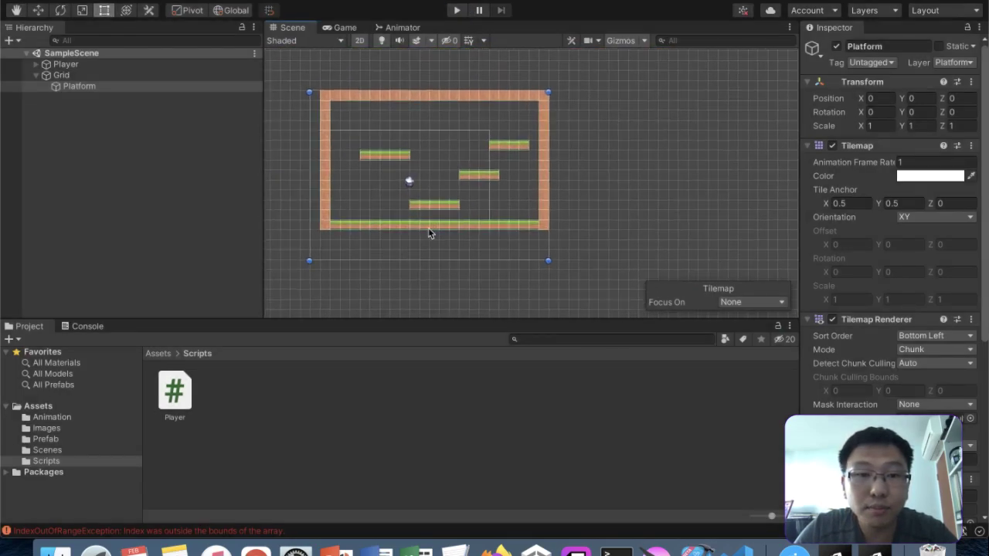
pyautogui.click(104, 64)
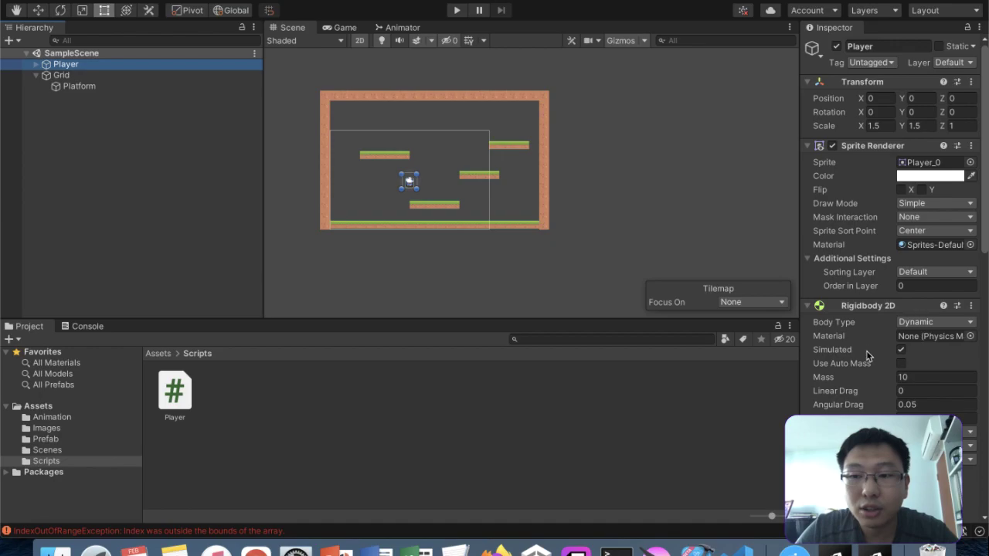
pyautogui.scroll(-5, 892, 294)
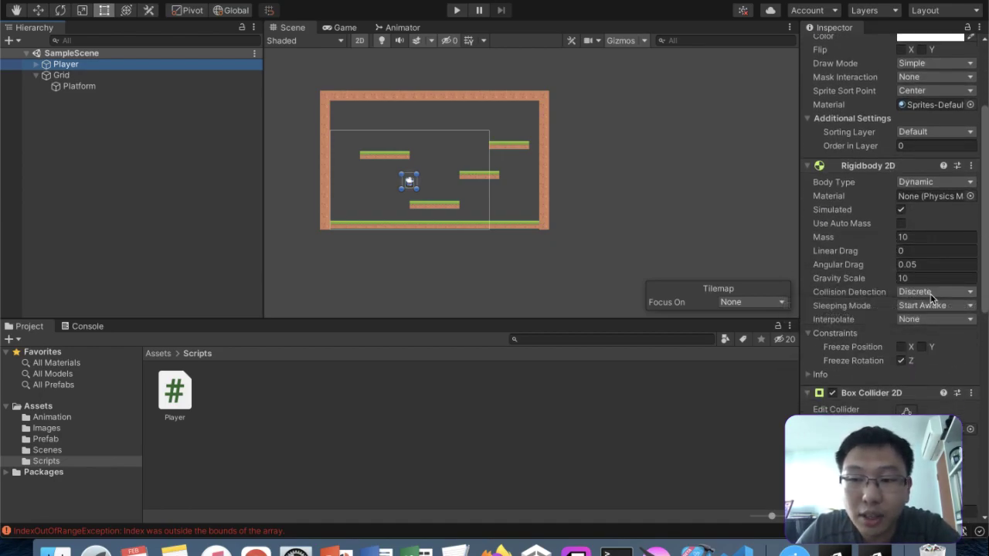
pyautogui.click(932, 295)
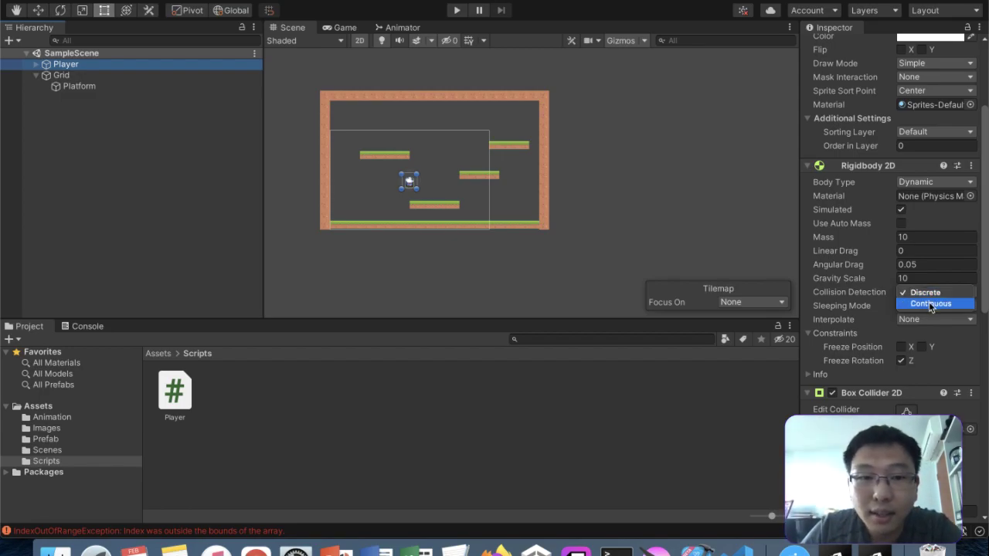
pyautogui.click(930, 303)
pyautogui.click(589, 212)
pyautogui.press('super+s')
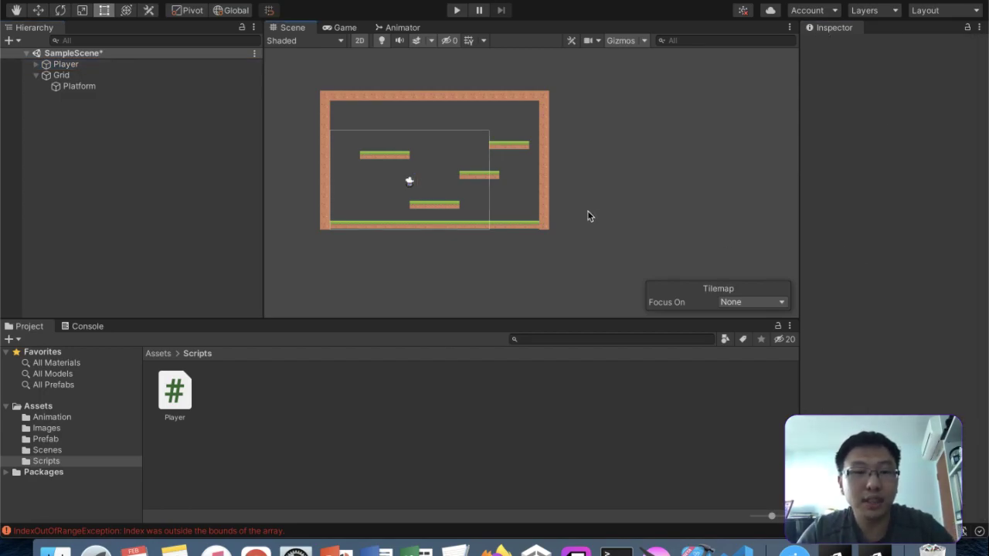
pyautogui.click(456, 13)
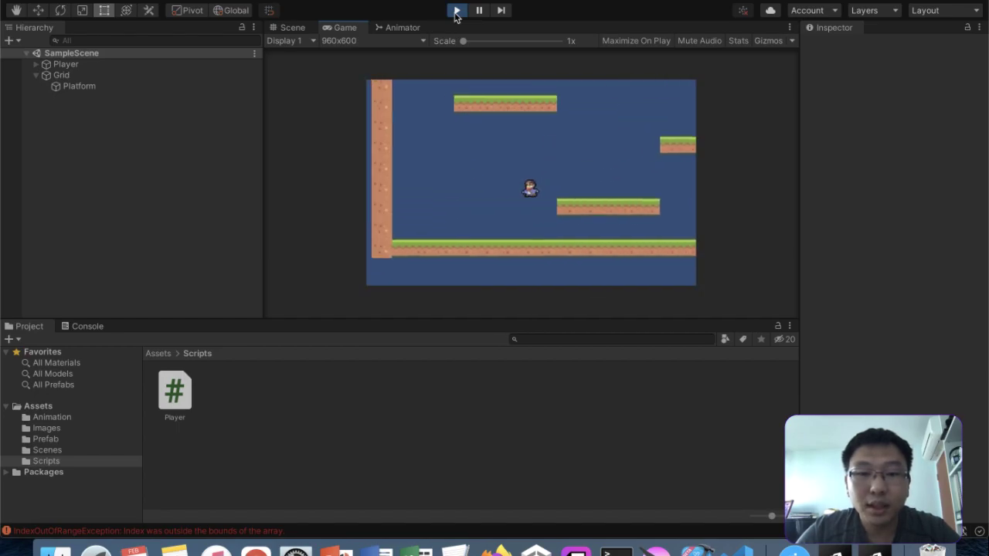
pyautogui.click(456, 11)
# - Add a Composite Collider 2D component to the Platform tilemap object
pyautogui.click(69, 87)
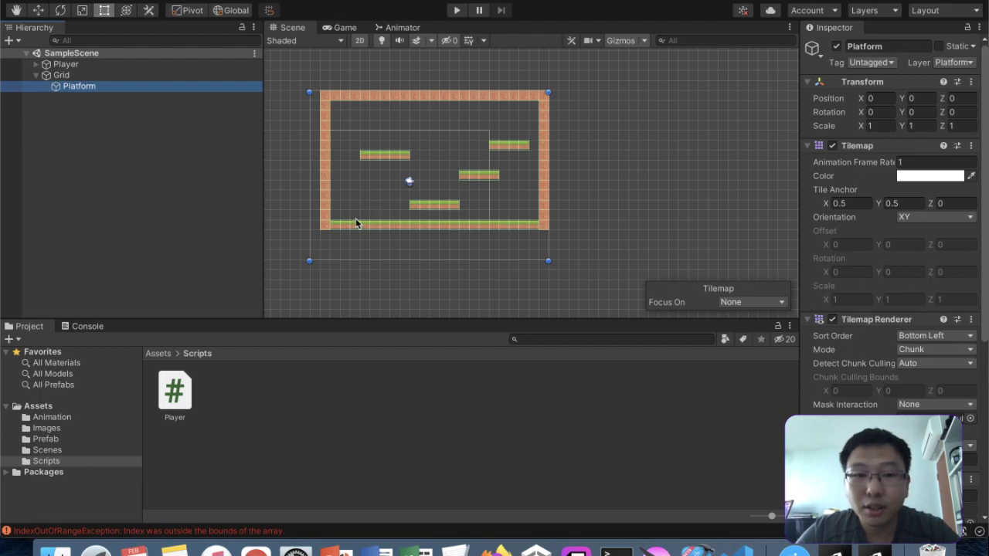
pyautogui.scroll(6, 357, 222)
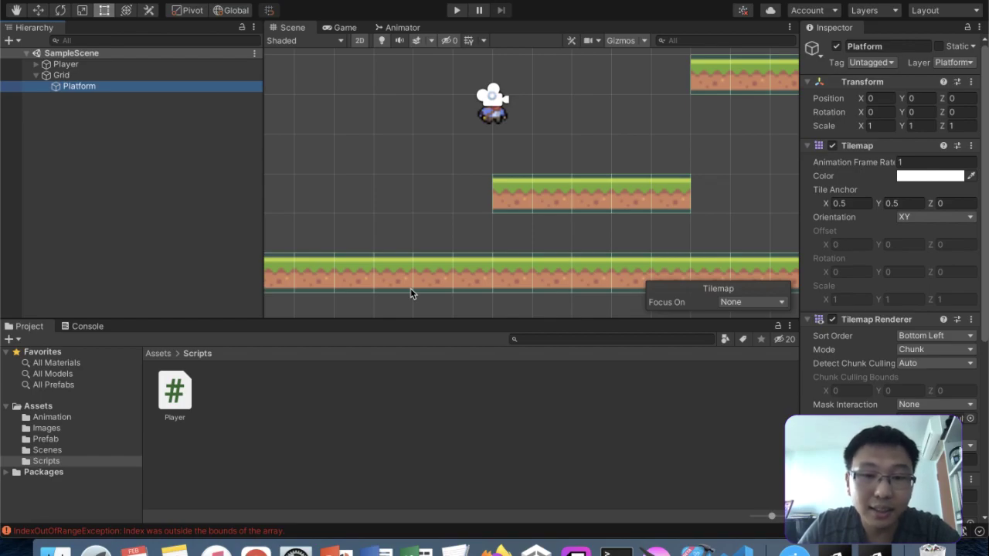
pyautogui.scroll(-5, 460, 261)
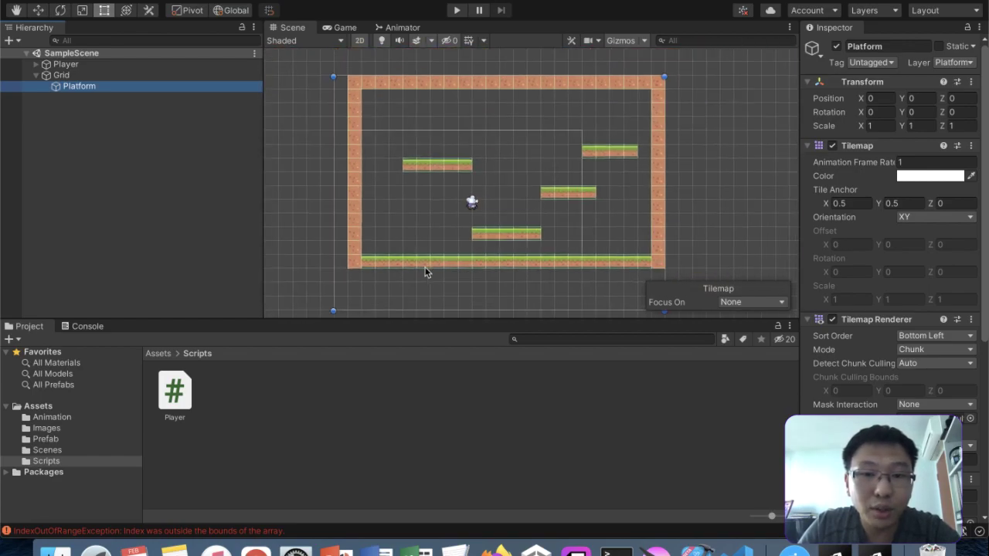
pyautogui.scroll(-6, 855, 320)
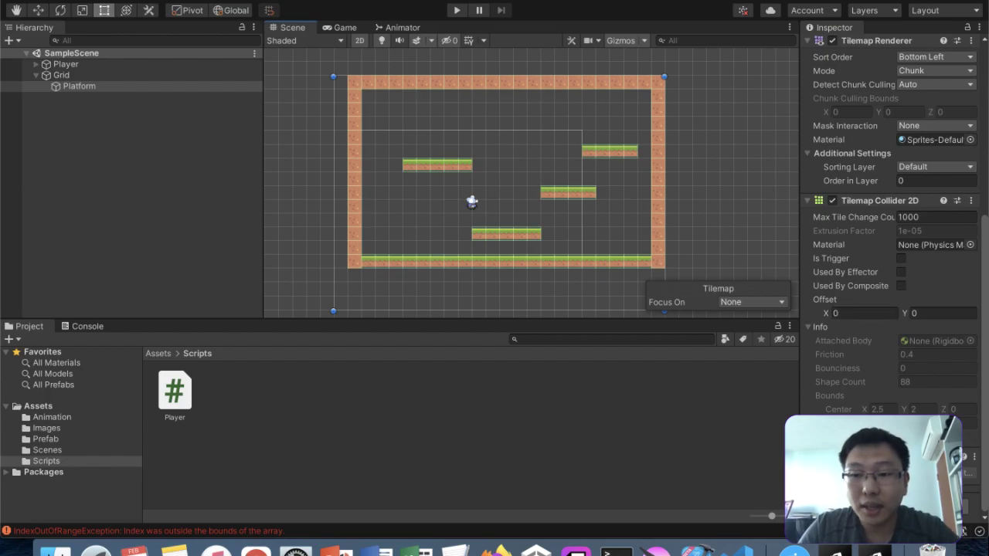
pyautogui.click(890, 506)
pyautogui.write('com')
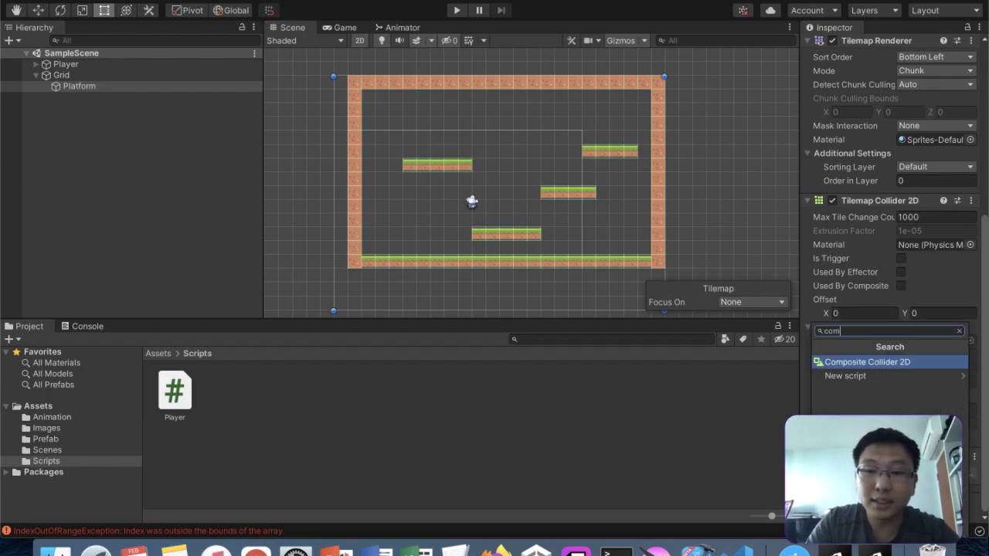
pyautogui.write('pos')
pyautogui.click(903, 362)
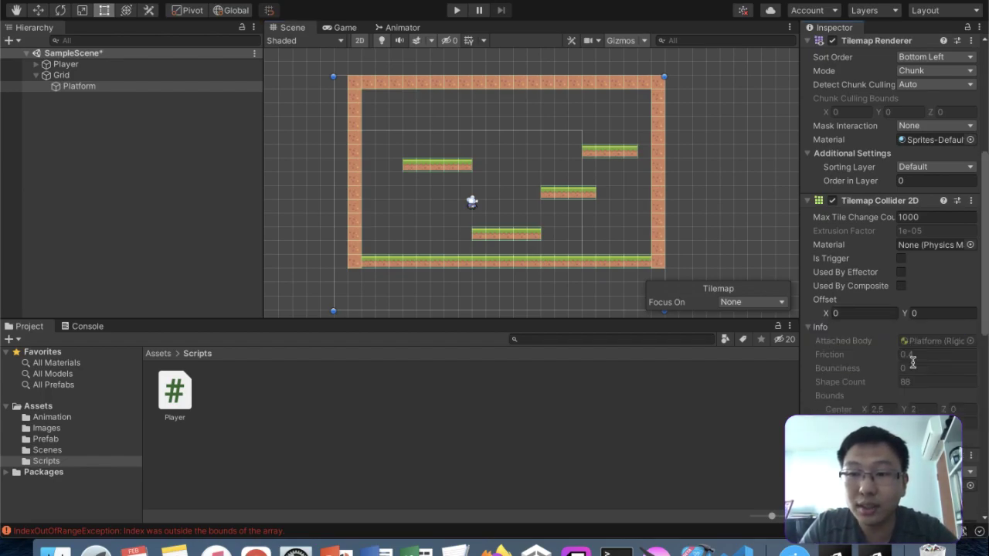
# - Enable Used By Composite on the Platform's Tilemap Collider 2D and inspect the collider outlines in the scene
pyautogui.scroll(-5, 888, 231)
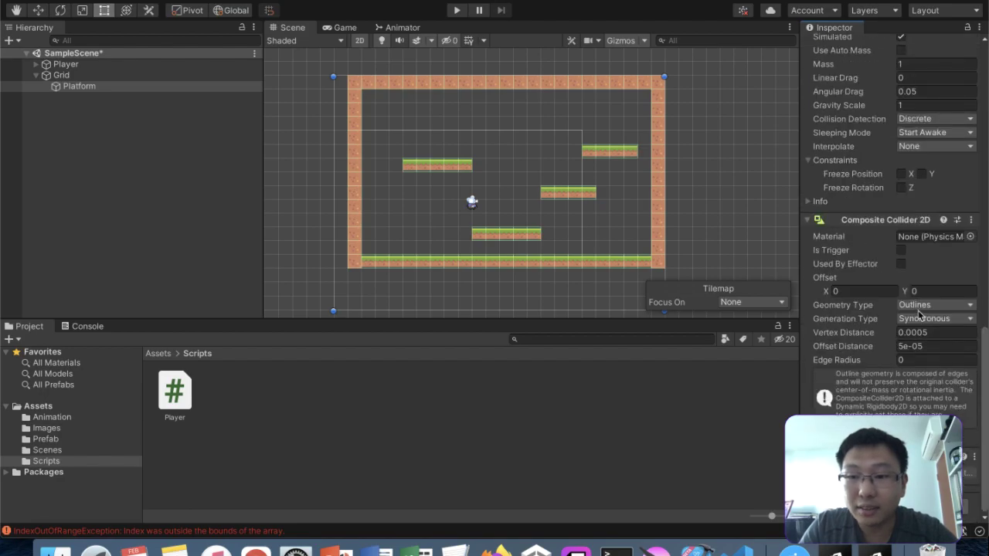
pyautogui.scroll(5, 878, 260)
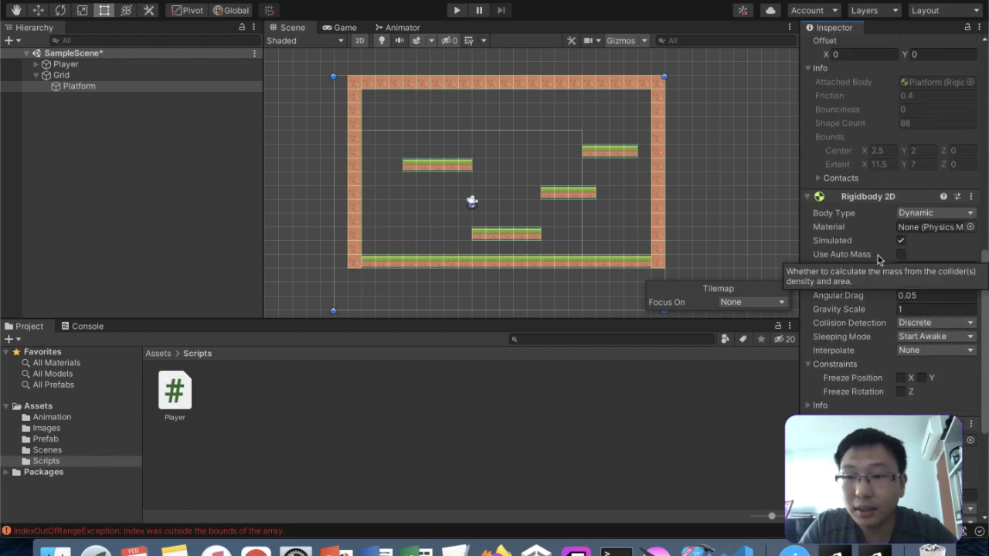
pyautogui.scroll(5, 877, 260)
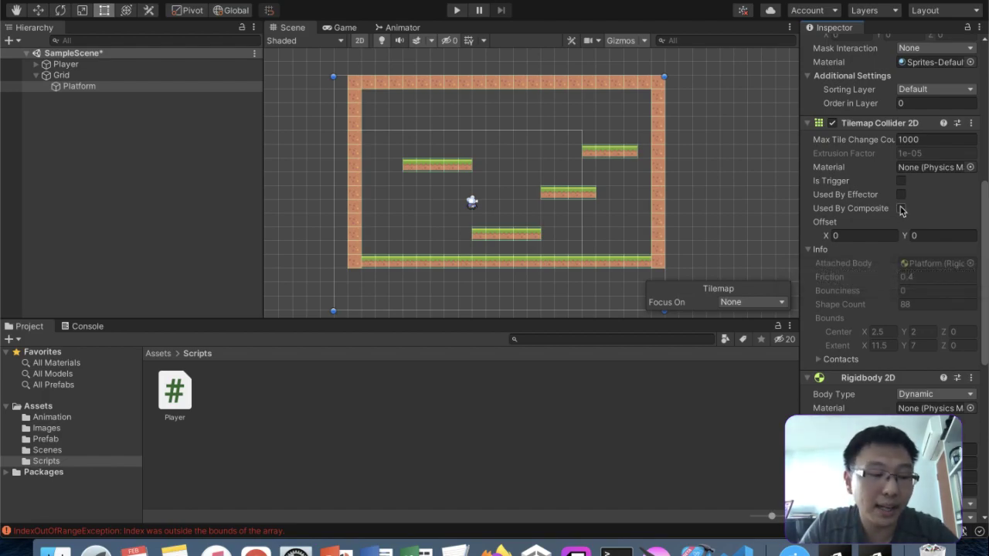
pyautogui.click(900, 208)
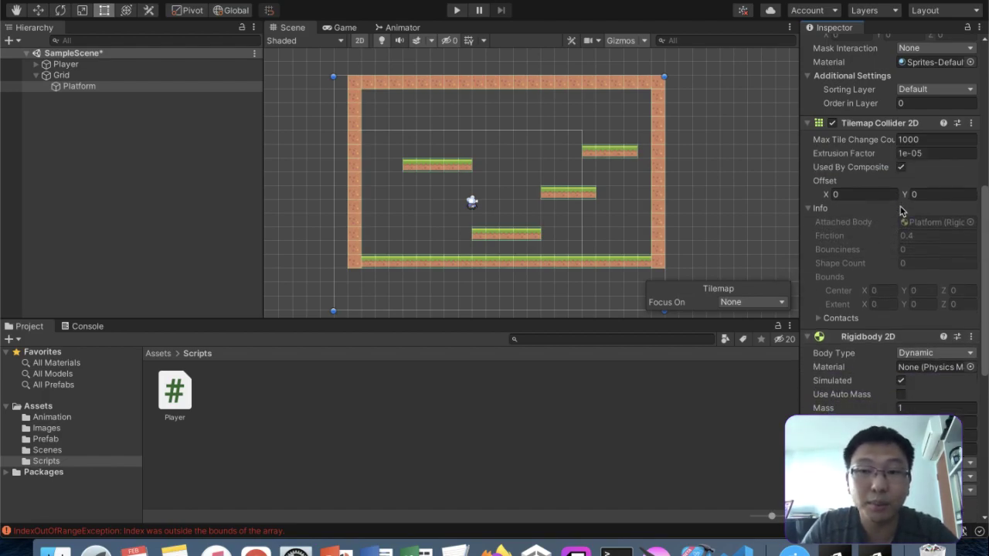
pyautogui.scroll(5, 556, 243)
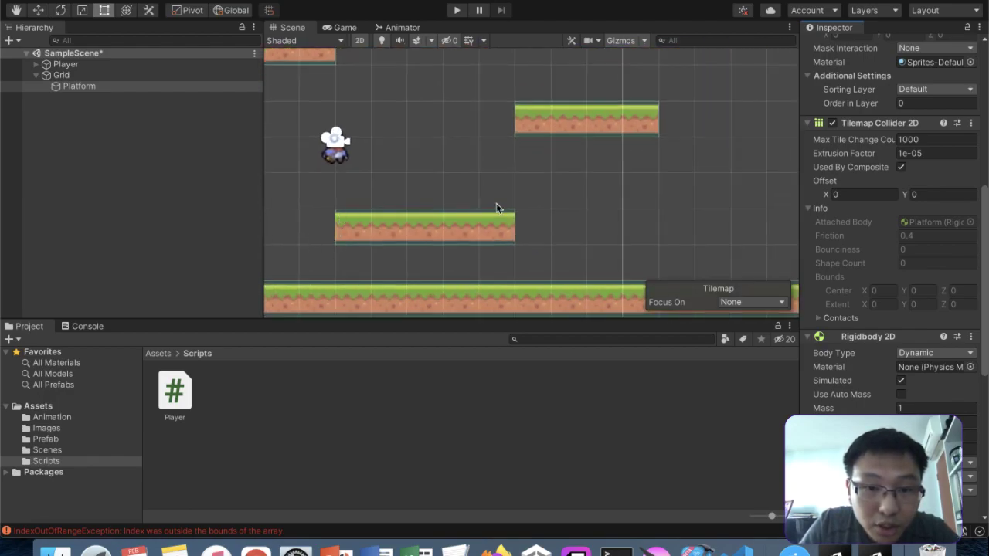
pyautogui.scroll(-5, 427, 261)
pyautogui.moveTo(426, 260); pyautogui.dragTo(540, 273, button='middle')
pyautogui.scroll(-2, 543, 238)
pyautogui.click(555, 190)
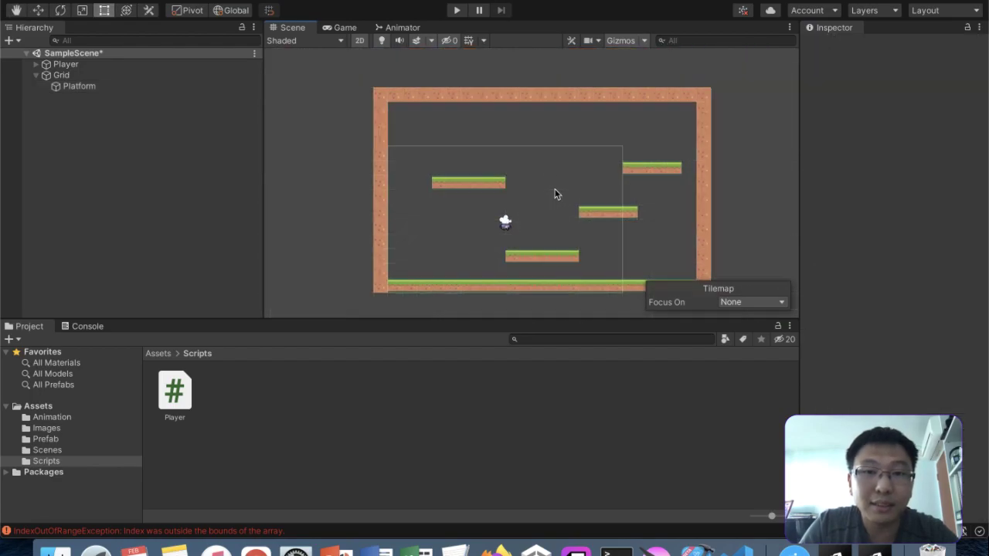
# - Playtest the composite collider by moving in both directions and jumping repeatedly, and end play mode
pyautogui.click(459, 12)
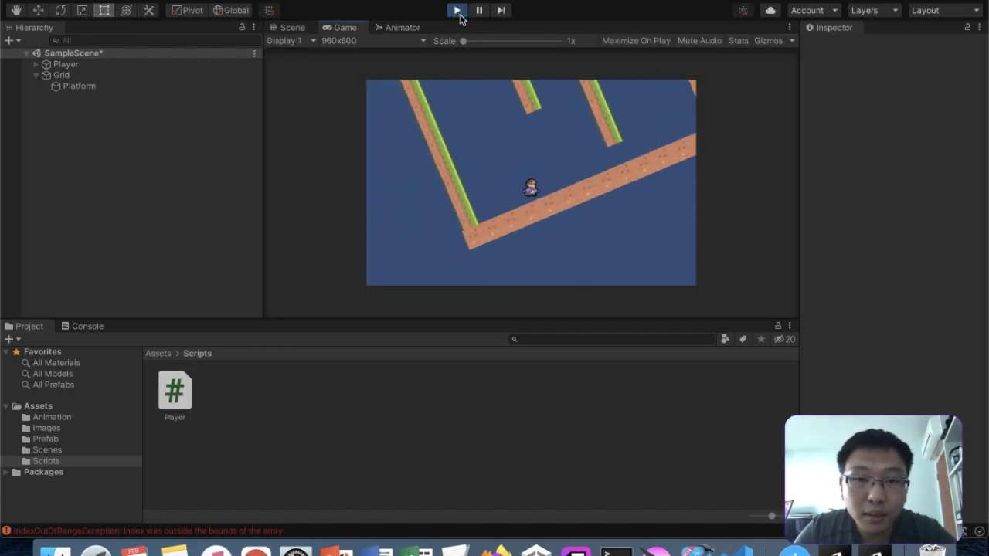
pyautogui.press('Left')
pyautogui.press('Right')
pyautogui.press('Left')
pyautogui.press('Right')
pyautogui.press('Left')
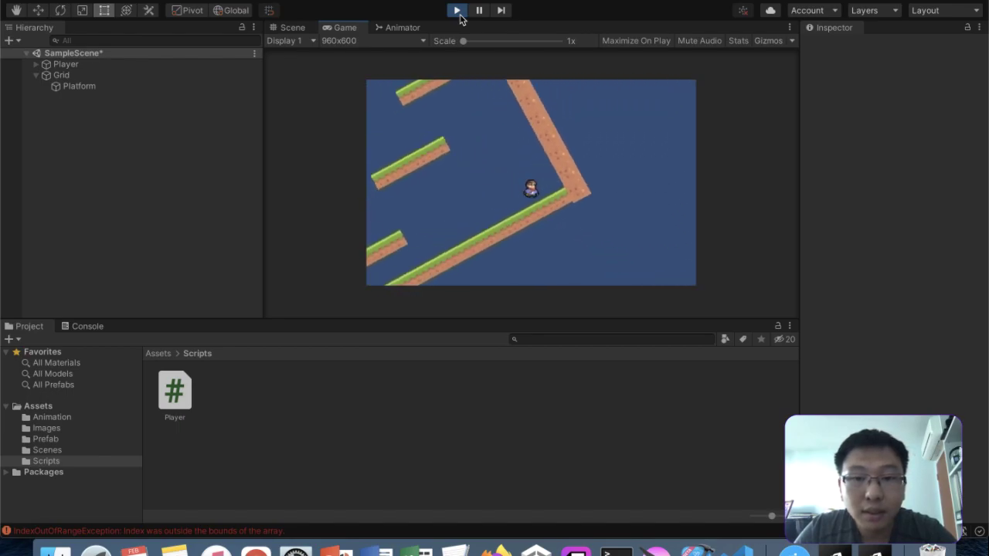
pyautogui.press('Right')
pyautogui.press('space')
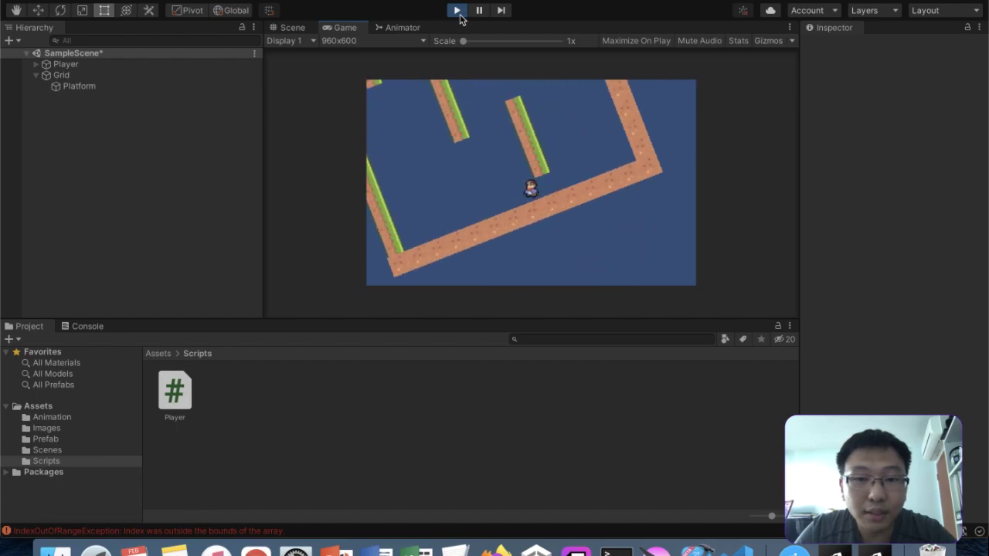
pyautogui.press('space')
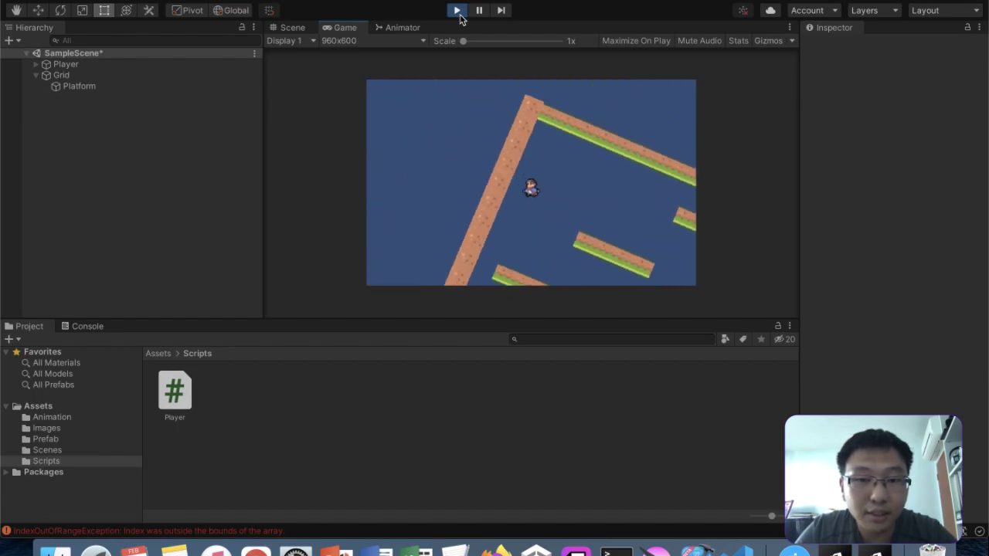
pyautogui.press('space')
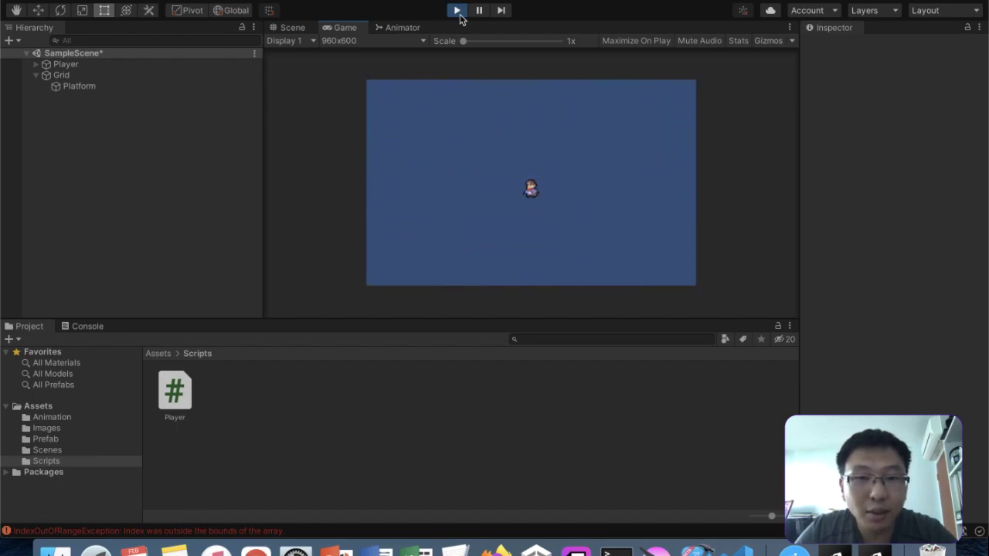
pyautogui.click(457, 11)
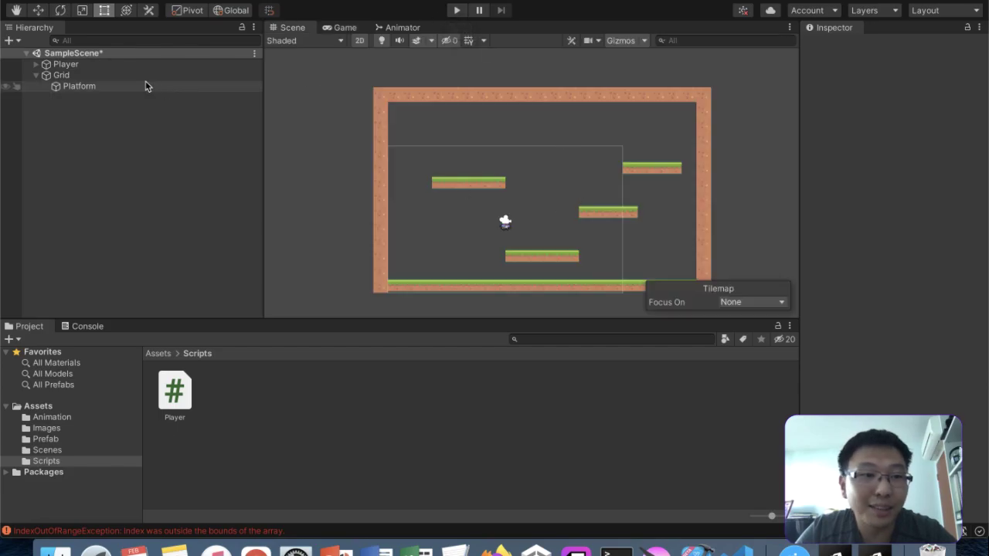
# - Set the Body Type of the Platform tilemap's Rigidbody 2D to Static
pyautogui.click(145, 82)
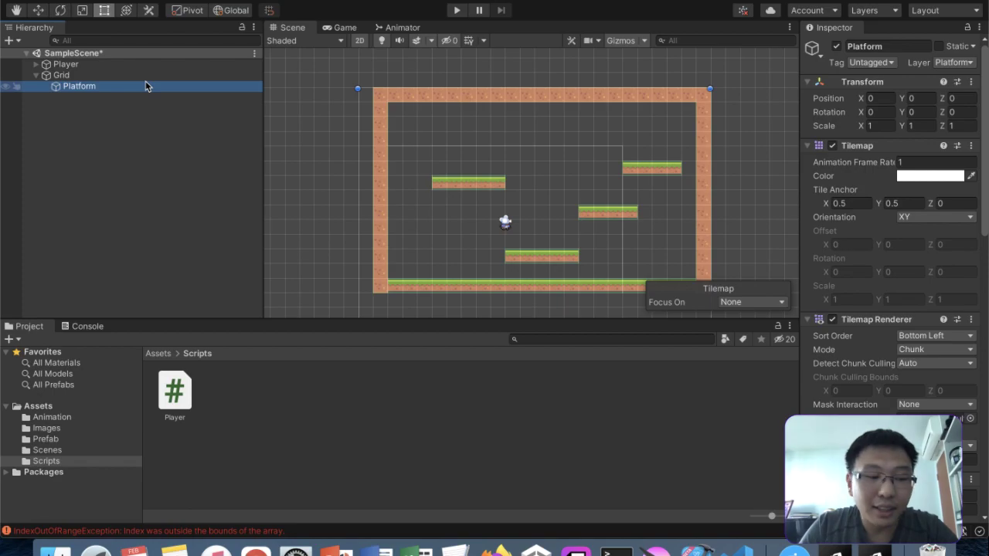
pyautogui.scroll(-10, 832, 261)
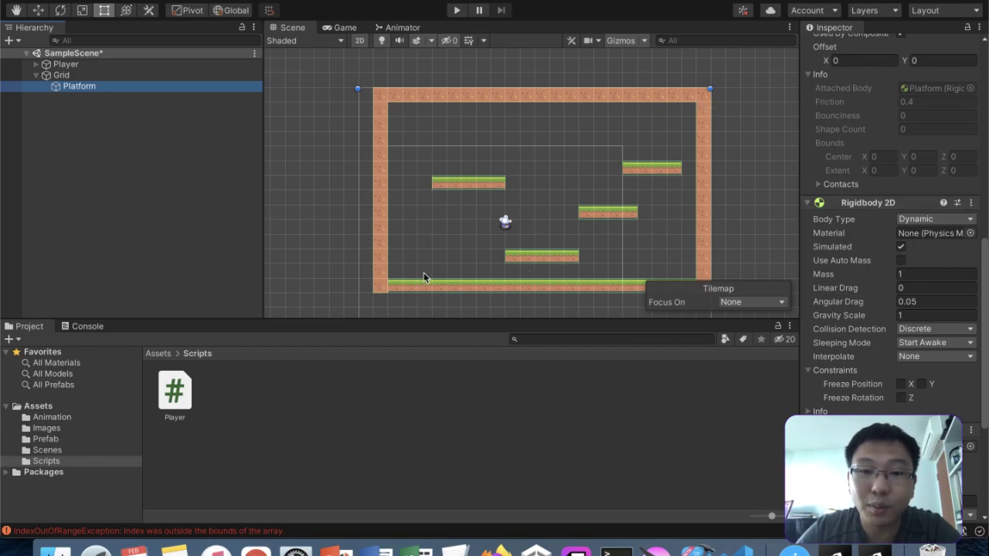
pyautogui.scroll(5, 353, 298)
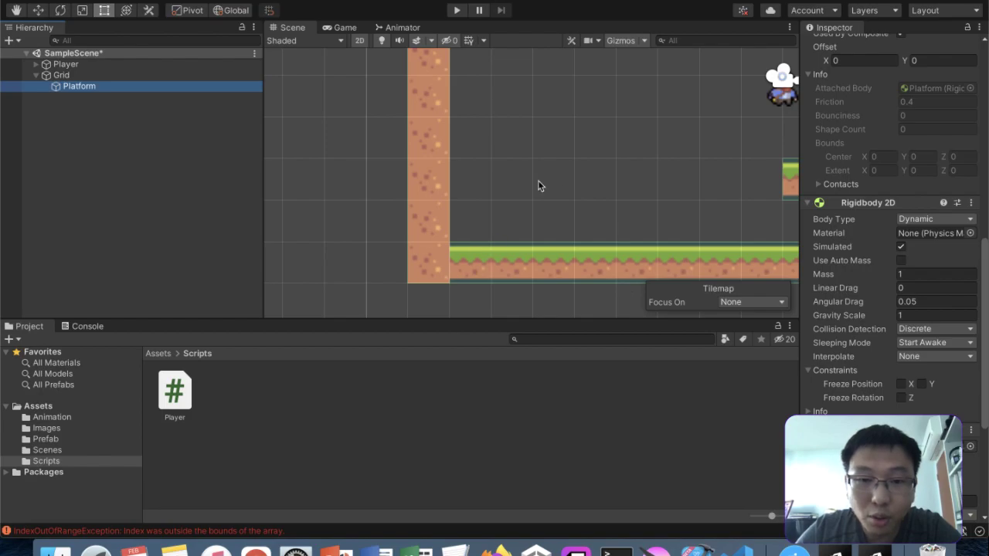
pyautogui.scroll(-5, 611, 208)
pyautogui.moveTo(591, 205); pyautogui.dragTo(424, 237, button='middle')
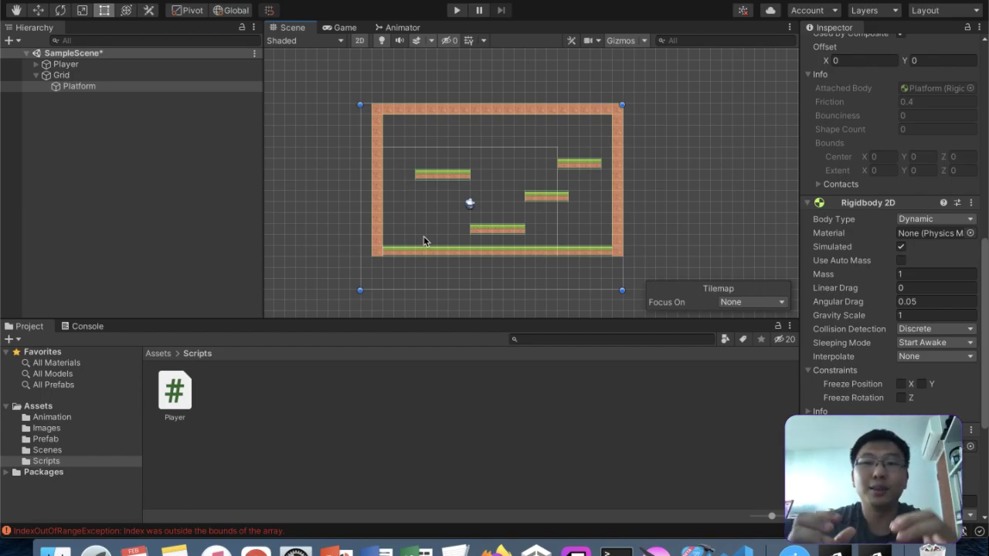
pyautogui.click(917, 220)
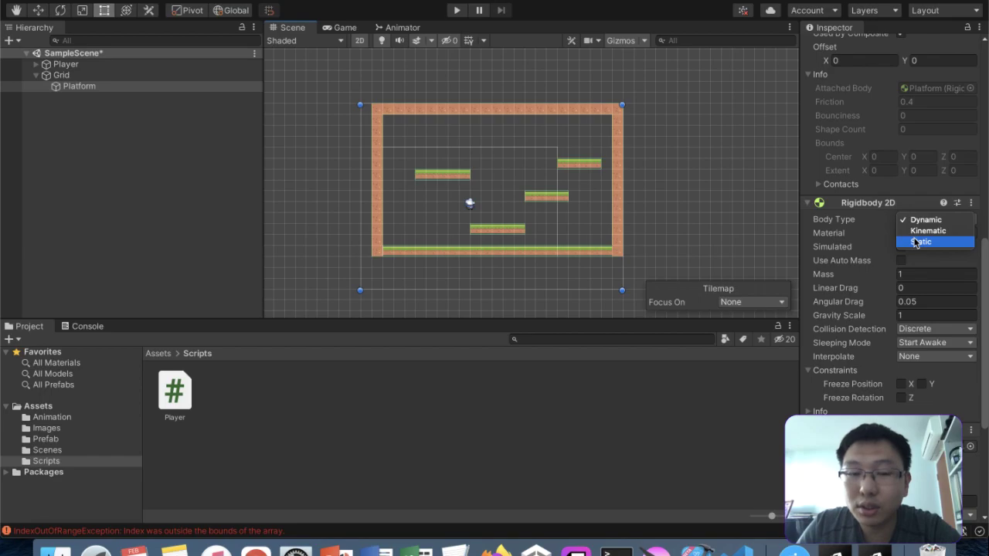
pyautogui.click(919, 242)
pyautogui.click(689, 238)
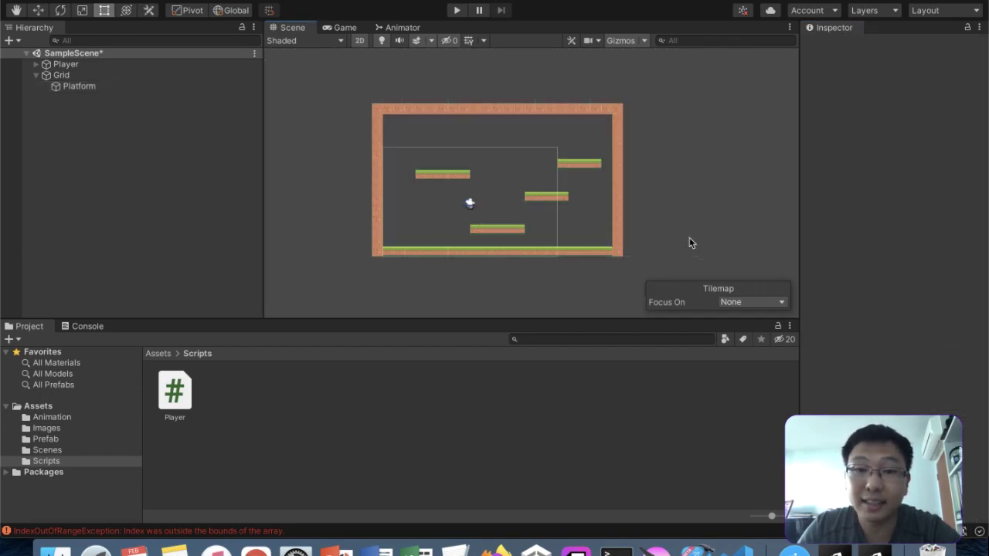
# - Playtest the saved scene by jumping repeatedly among the platforms in both directions and moving the player to the level's left wall
pyautogui.click(457, 11)
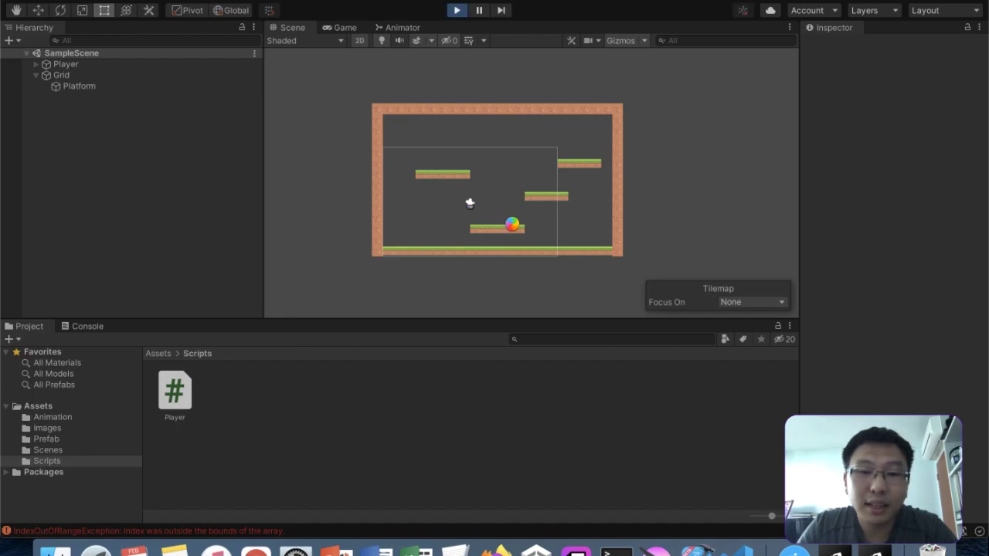
pyautogui.press('space')
pyautogui.press('Right')
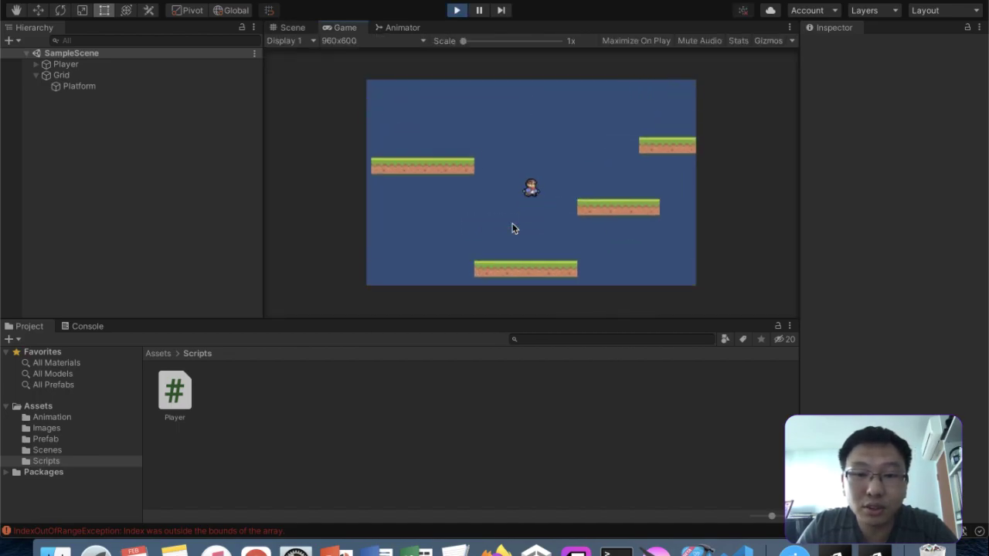
pyautogui.press('space')
pyautogui.press('Left')
pyautogui.press('space')
pyautogui.press('Right')
pyautogui.press('Left')
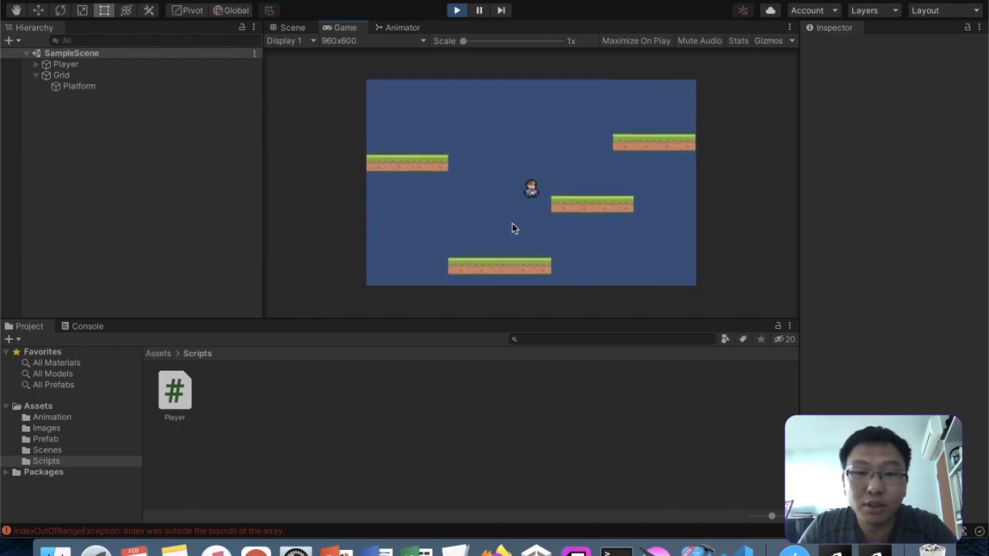
pyautogui.press('Right')
pyautogui.press('space')
pyautogui.press('Left')
pyautogui.press('space')
pyautogui.press('Right')
pyautogui.press('space')
pyautogui.press('Right')
pyautogui.press('Left')
pyautogui.press('space')
pyautogui.press('Right')
pyautogui.press('space')
pyautogui.press('space')
pyautogui.press('Left')
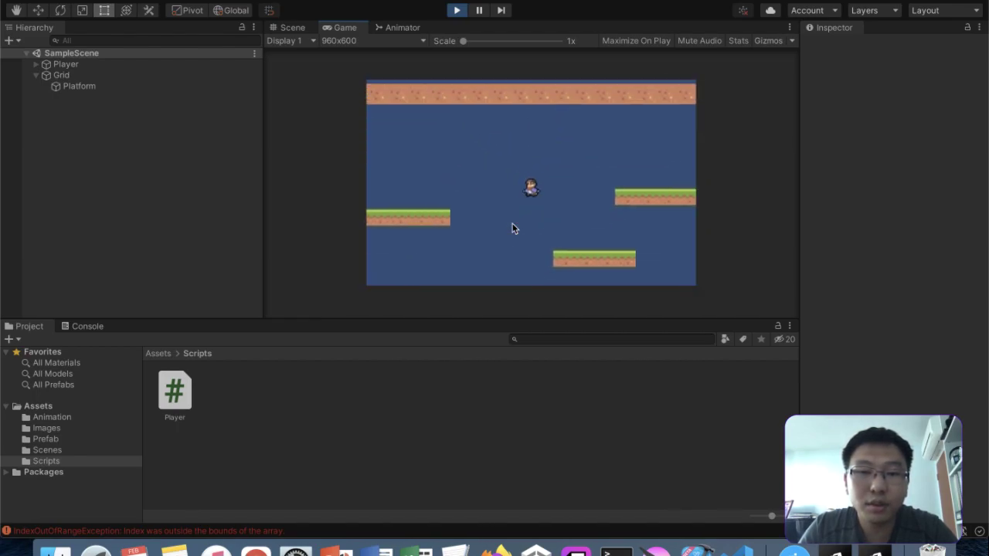
pyautogui.press('Right')
pyautogui.press('space')
pyautogui.press('Left')
pyautogui.press('Right')
pyautogui.press('Left')
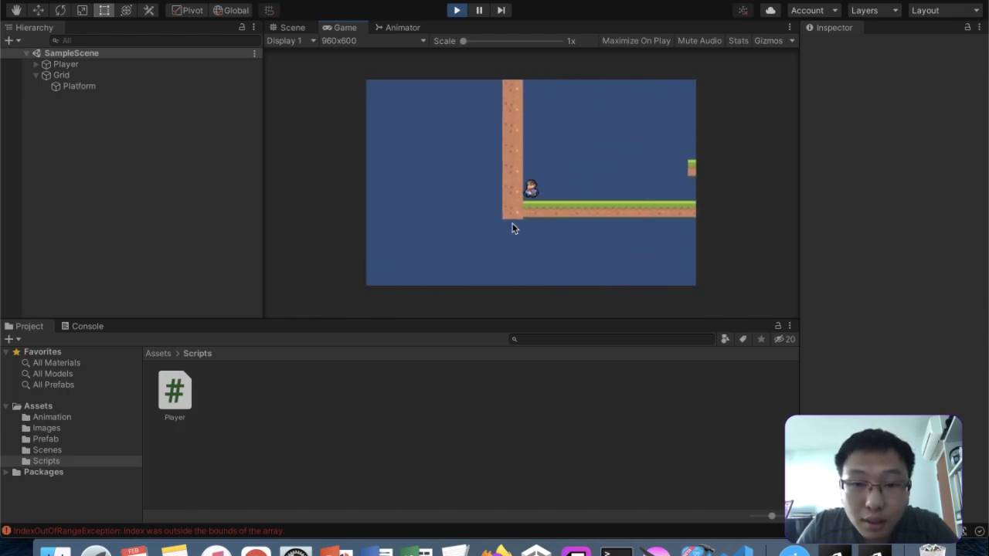
# - Run the player across the floor to the level's right wall and jump against it repeatedly to check for sticking
pyautogui.press('space')
pyautogui.press('Right')
pyautogui.press('space')
pyautogui.press('Left')
pyautogui.press('Right')
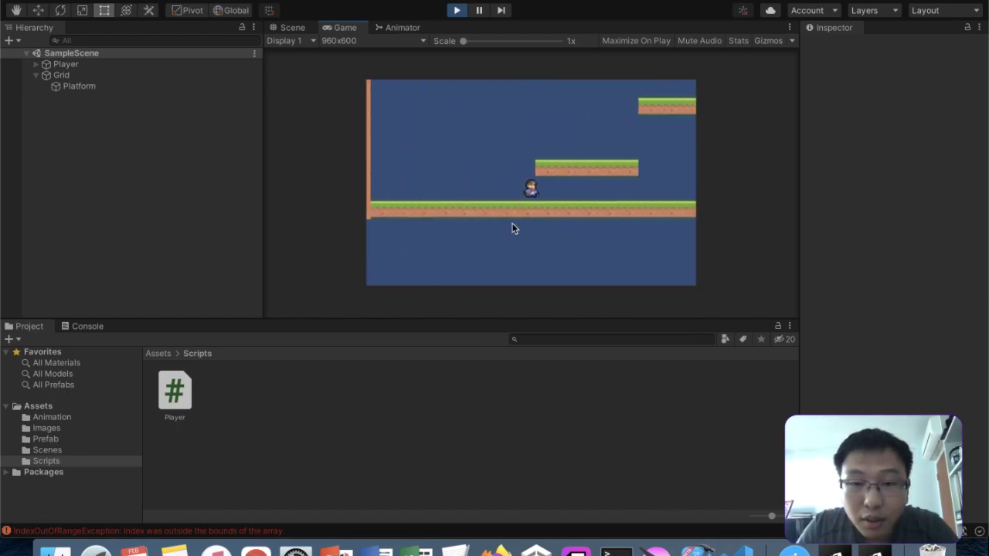
pyautogui.press('space')
pyautogui.press('Left')
pyautogui.press('Right')
pyautogui.press('space')
pyautogui.press('Left')
pyautogui.press('Right')
pyautogui.press('space')
pyautogui.press('Left')
pyautogui.press('Right')
pyautogui.press('space')
pyautogui.press('Left')
pyautogui.press('Right')
pyautogui.press('space')
pyautogui.press('Left')
pyautogui.press('Right')
pyautogui.press('space')
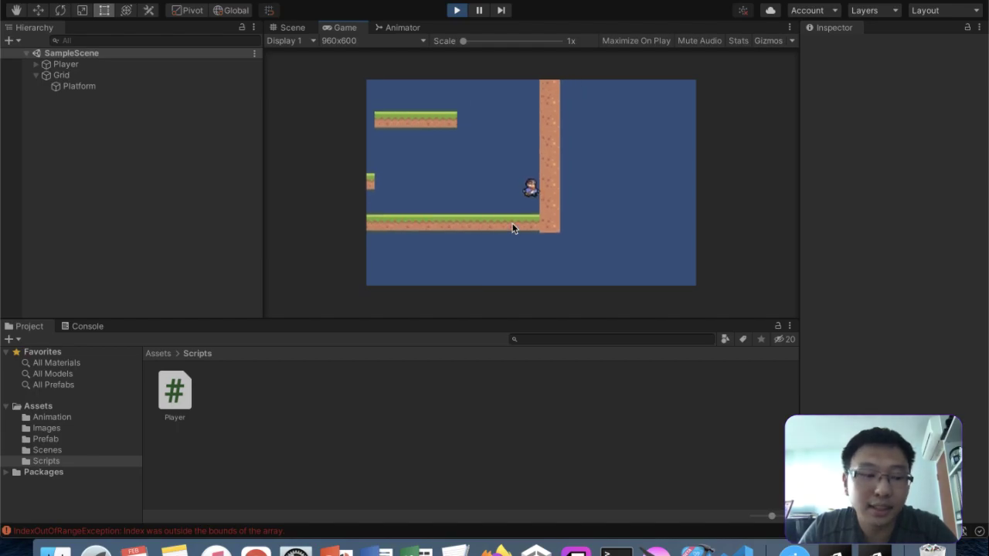
pyautogui.press('Left')
pyautogui.press('Right')
pyautogui.press('space')
pyautogui.press('Left')
pyautogui.press('Right')
pyautogui.press('space')
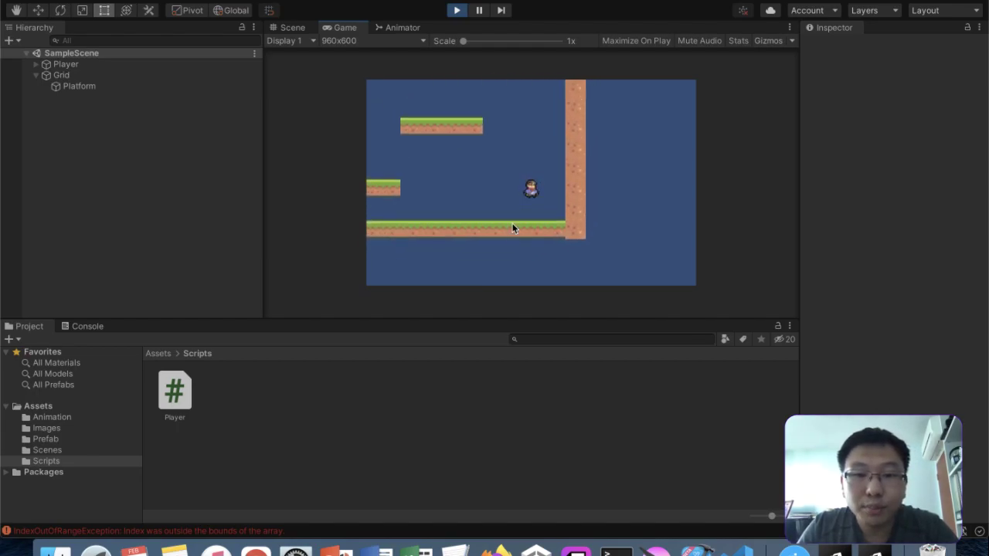
pyautogui.press('Left')
pyautogui.press('space')
pyautogui.press('Right')
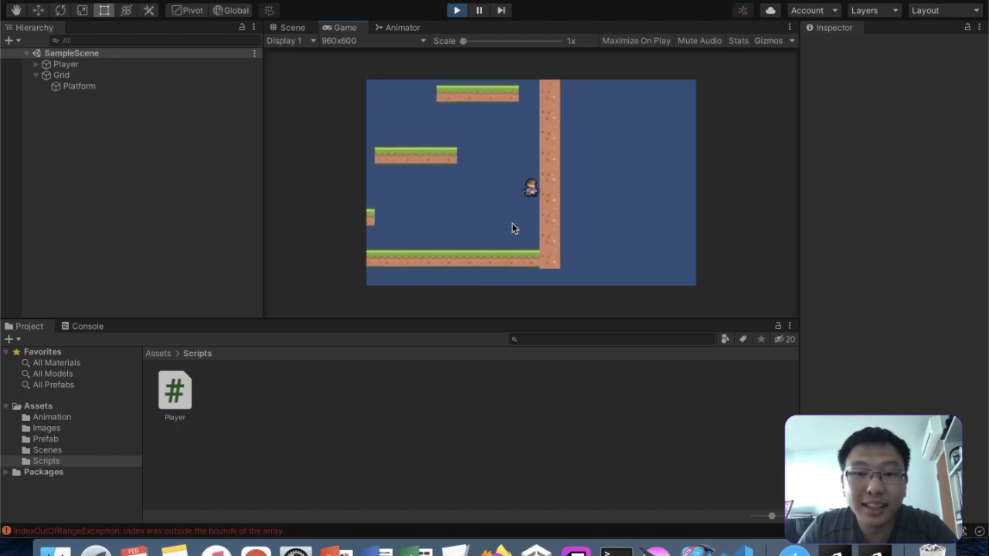
pyautogui.press('Left')
pyautogui.press('space')
pyautogui.press('space')
pyautogui.press('Right')
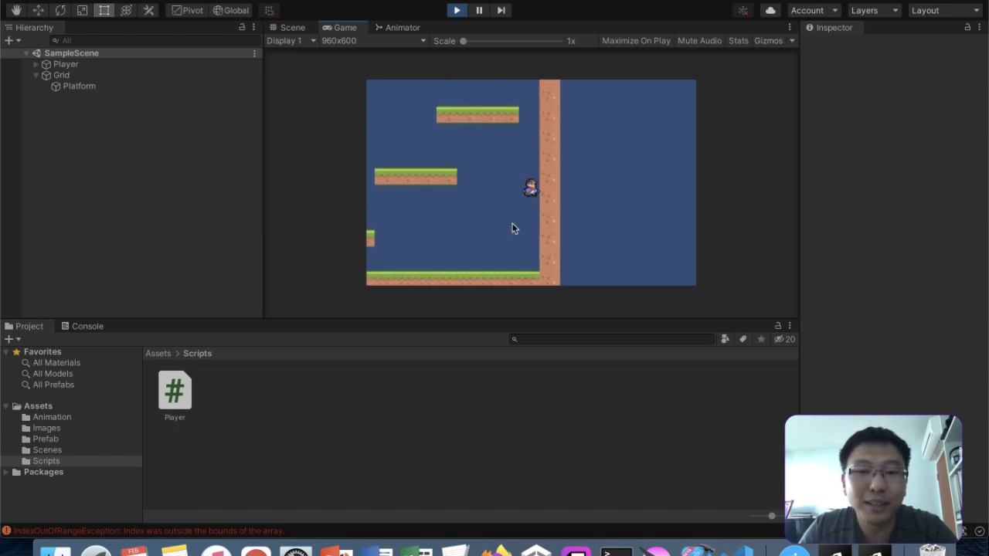
pyautogui.press('Left')
pyautogui.press('Right')
pyautogui.press('space')
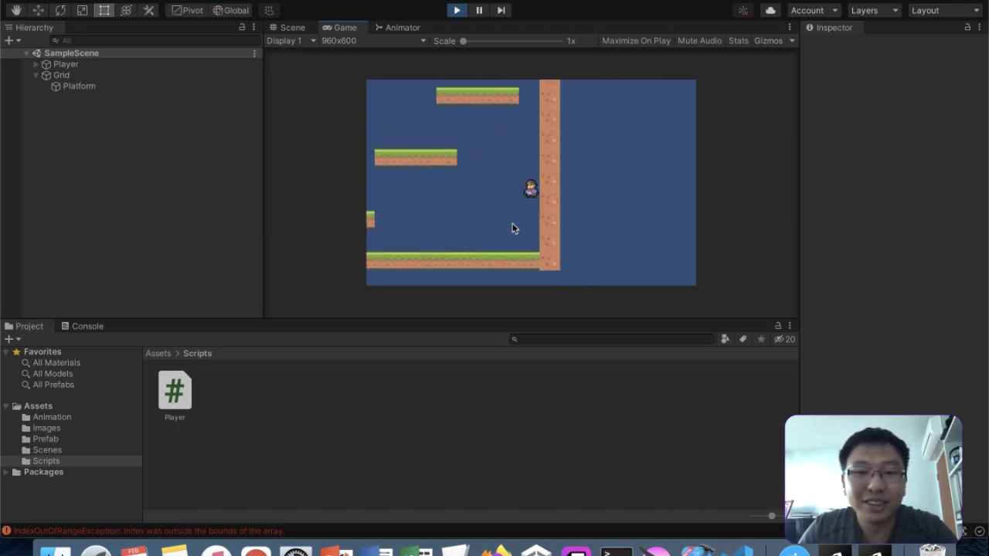
pyautogui.press('Left')
pyautogui.press('Right')
pyautogui.press('space')
pyautogui.press('Left')
pyautogui.press('Right')
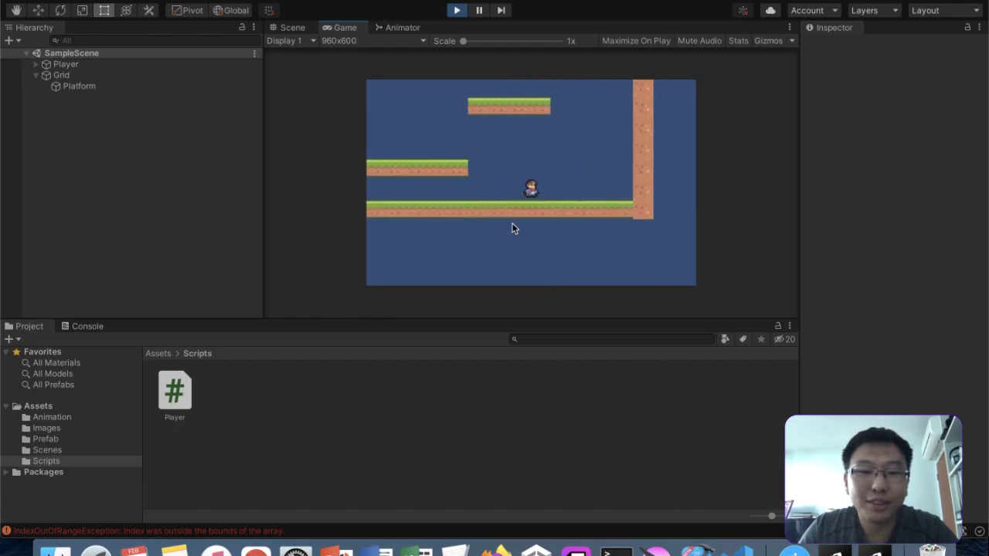
pyautogui.press('space')
pyautogui.press('Left')
pyautogui.press('Right')
pyautogui.press('space')
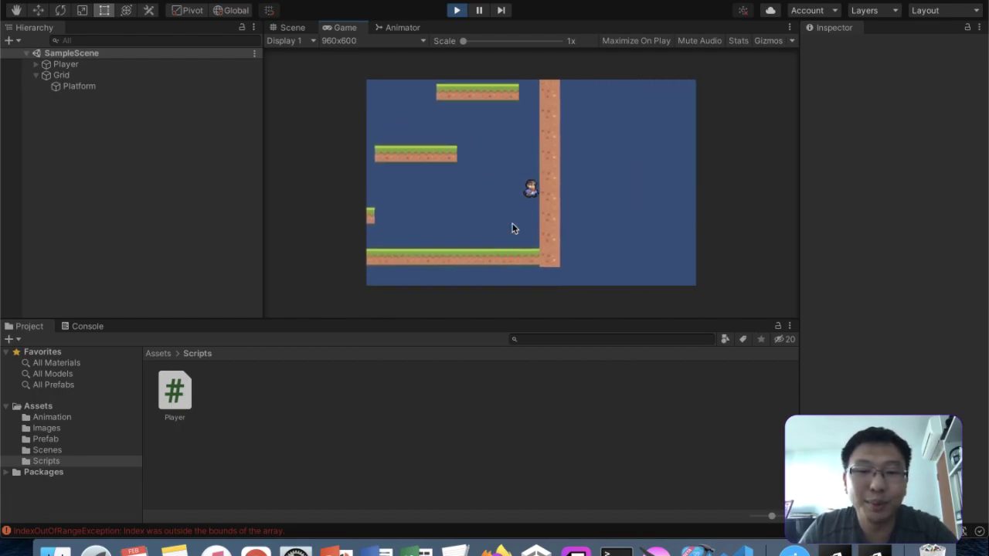
pyautogui.press('Left')
pyautogui.press('Right')
pyautogui.press('space')
# - Test jumping against the level's left wall in the same way and end play mode
pyautogui.press('Left')
pyautogui.press('Left')
pyautogui.press('space')
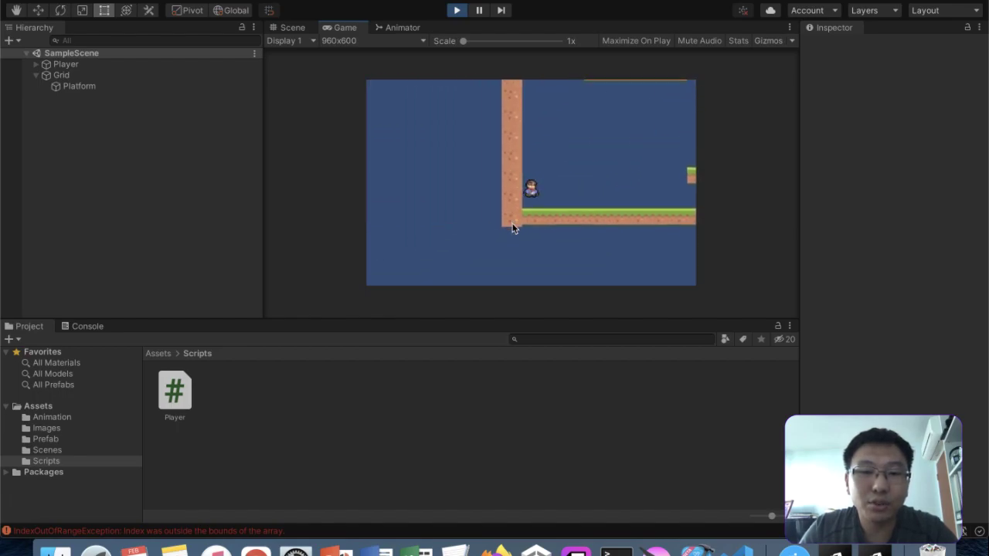
pyautogui.press('Right')
pyautogui.press('Left')
pyautogui.press('space')
pyautogui.press('Left')
pyautogui.press('space')
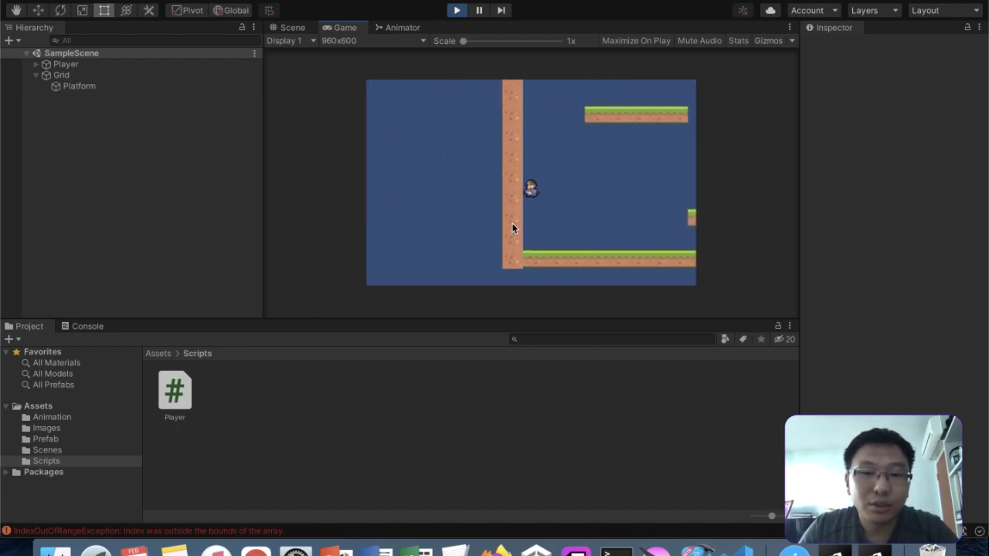
pyautogui.press('Right')
pyautogui.press('Left')
pyautogui.press('space')
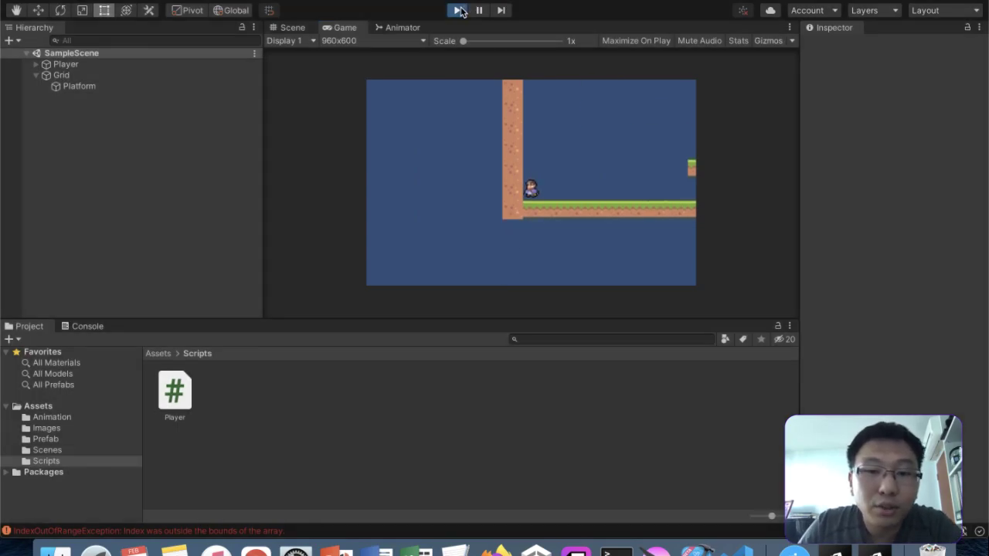
pyautogui.click(458, 10)
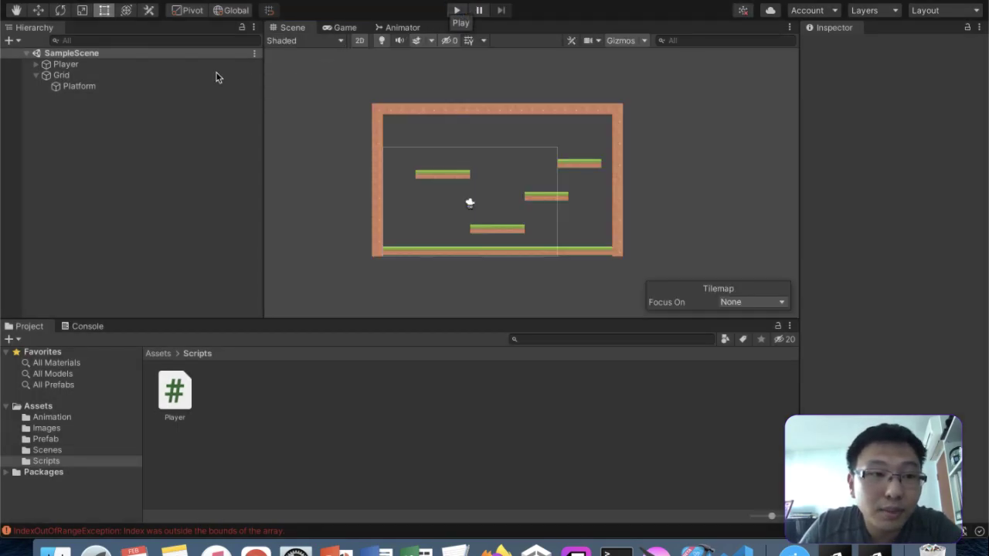
# - Create a new folder named Materials in the project's Assets folder
pyautogui.click(142, 88)
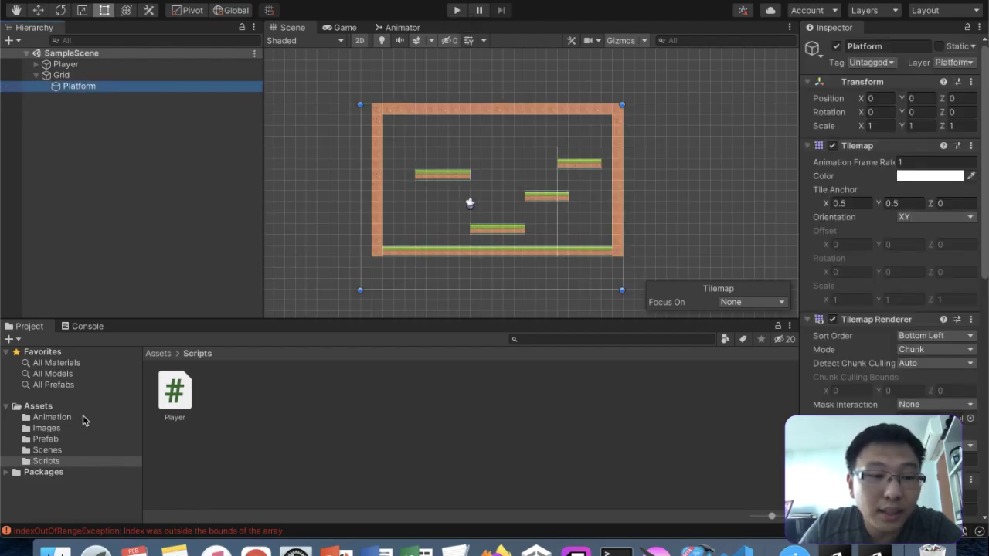
pyautogui.click(38, 405)
pyautogui.click(453, 411)
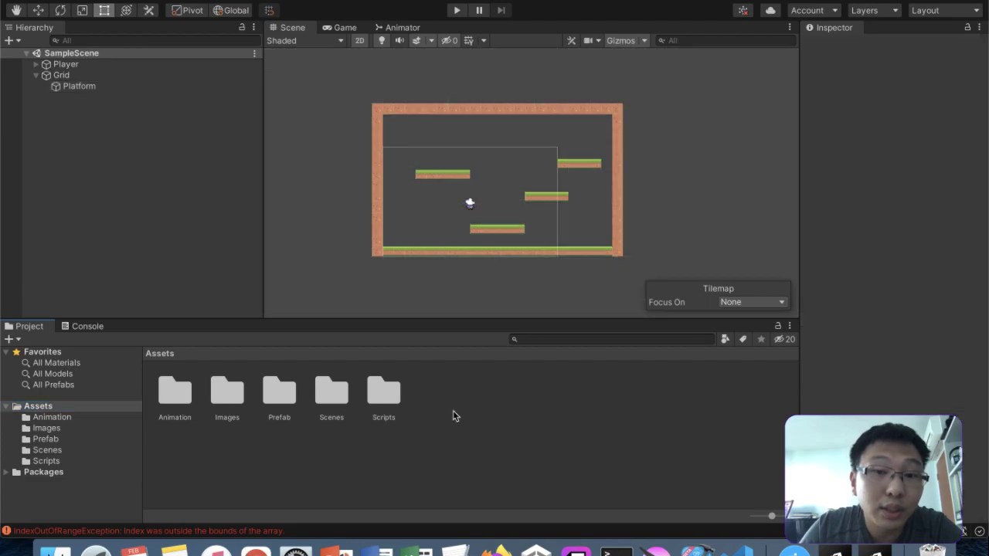
pyautogui.rightClick(452, 415)
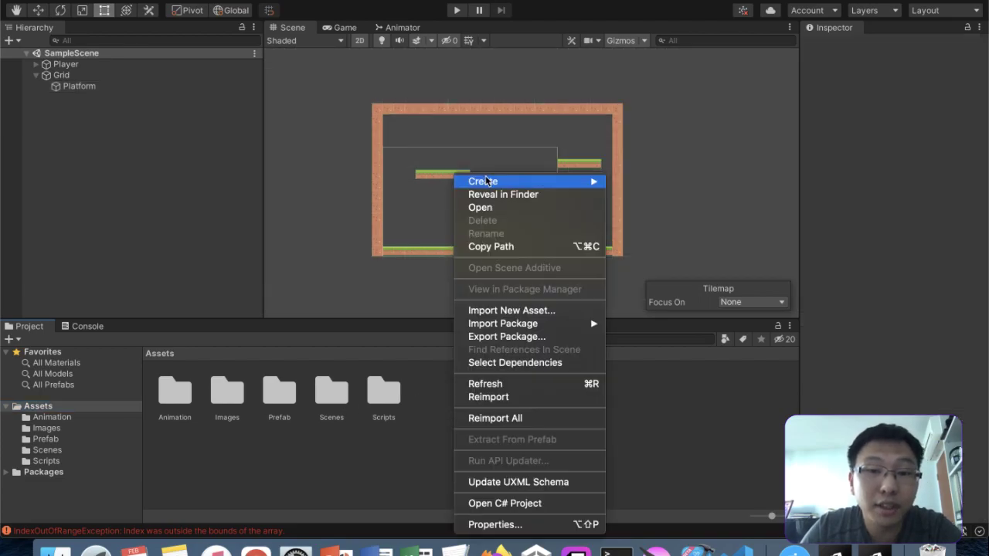
pyautogui.moveTo(486, 181)
pyautogui.click(696, 12)
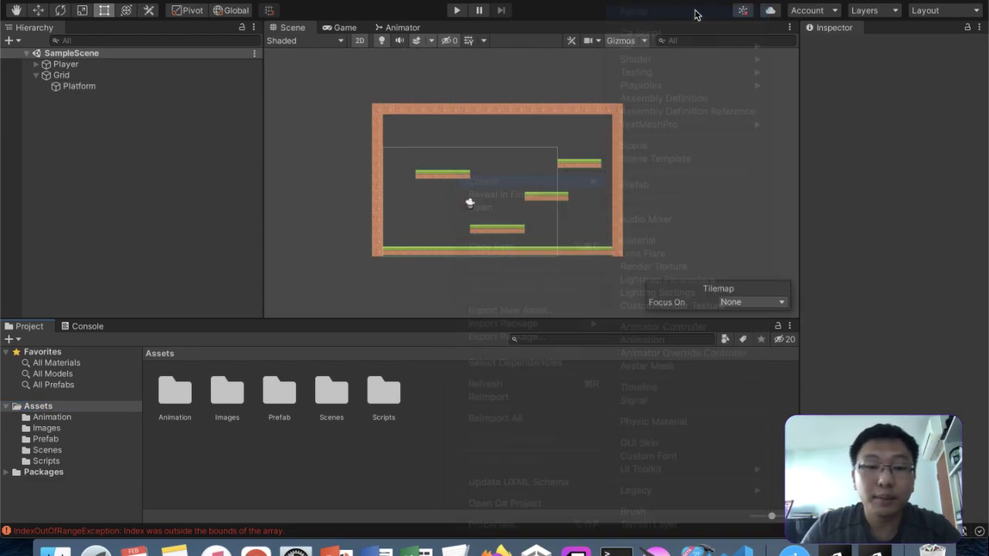
pyautogui.write('Ph')
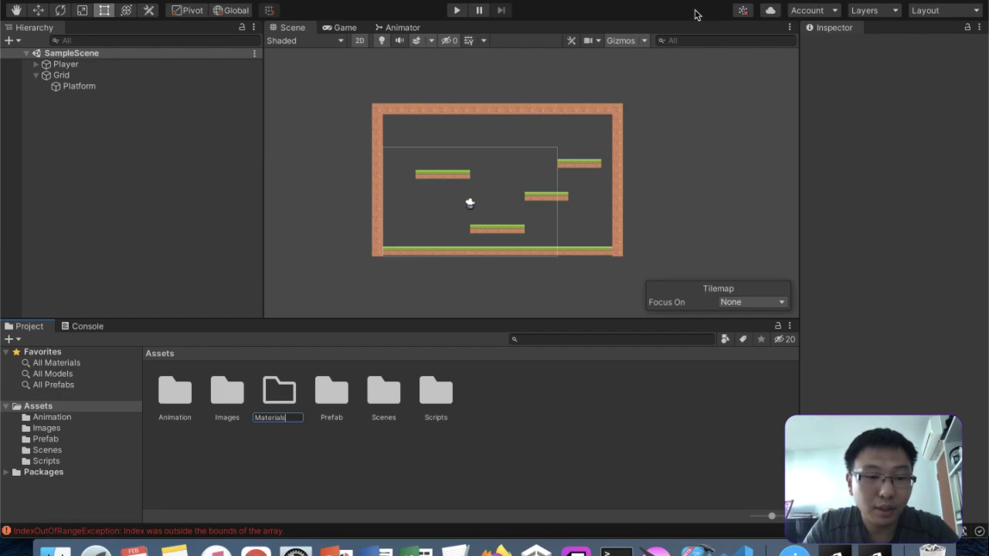
pyautogui.press('Return')
# - Create a Physics Material 2D named Frictionless in the Materials folder and set its Friction to 0
pyautogui.doubleClick(277, 395)
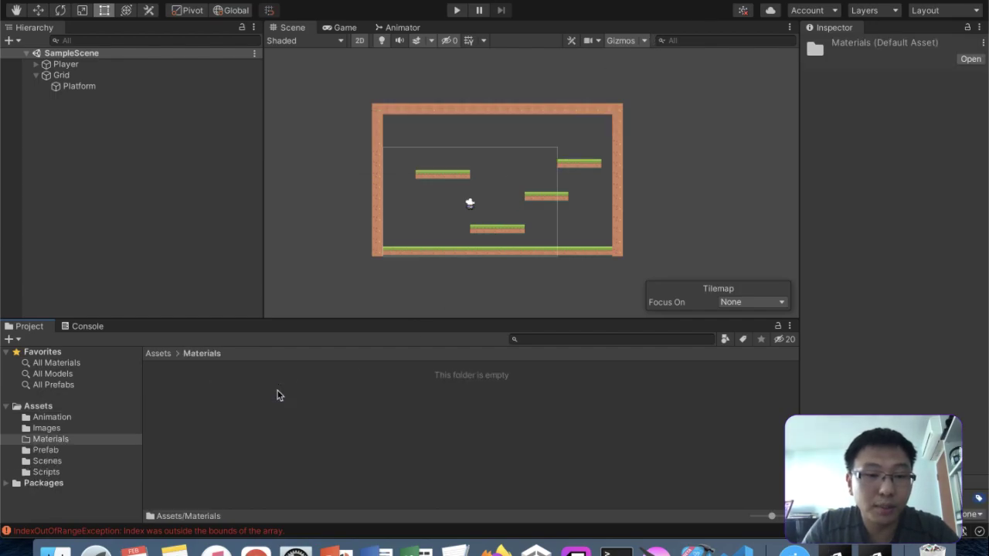
pyautogui.rightClick(234, 413)
pyautogui.moveTo(320, 181)
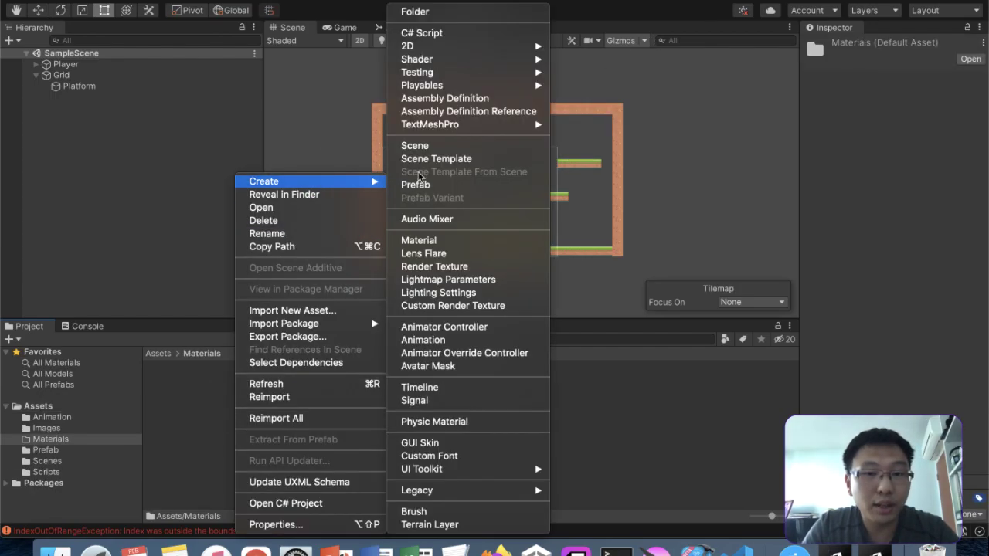
pyautogui.moveTo(481, 47)
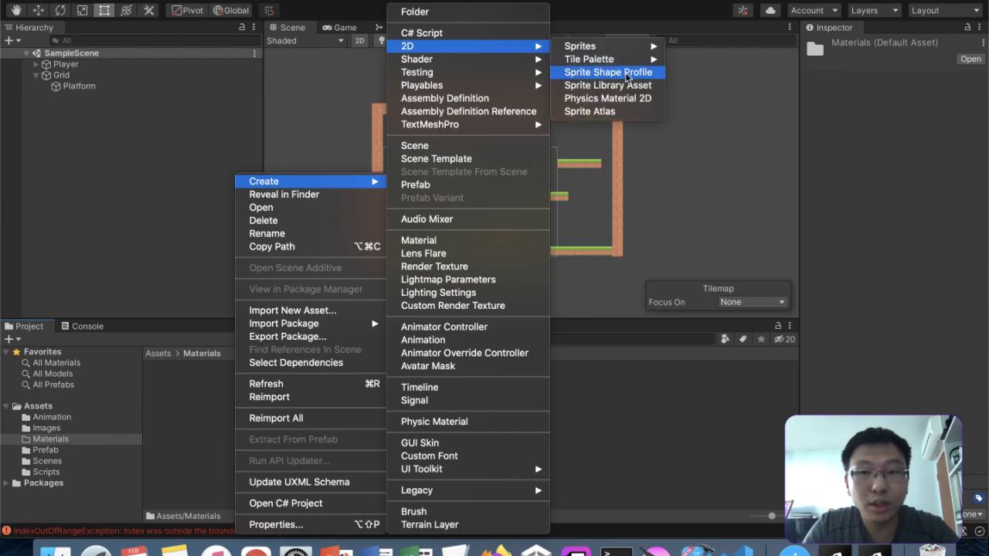
pyautogui.click(607, 98)
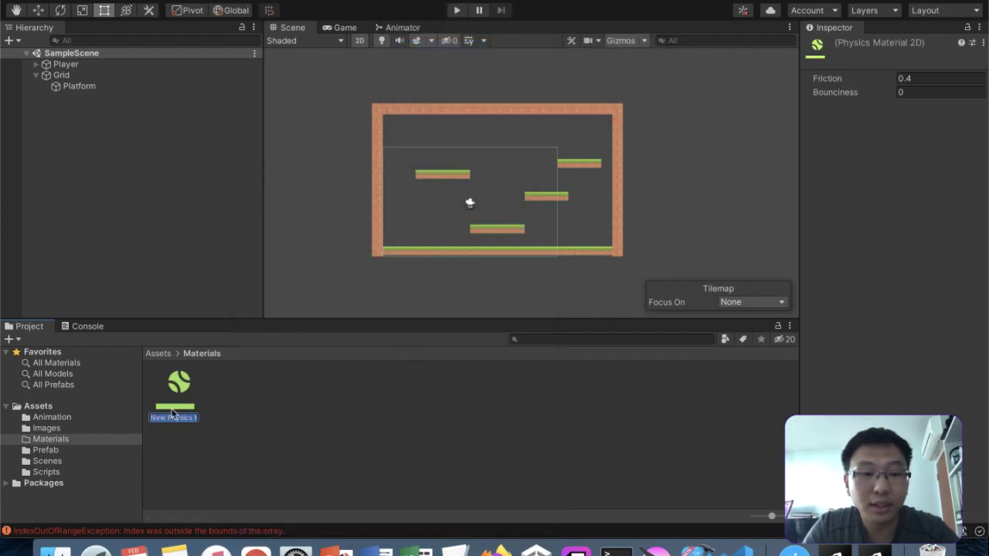
pyautogui.write('Frictionless')
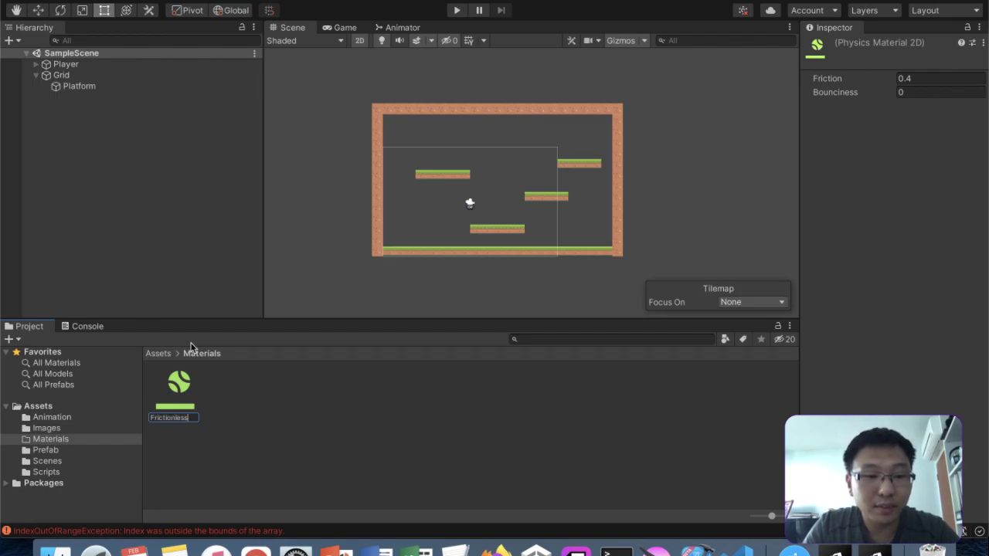
pyautogui.press('Return')
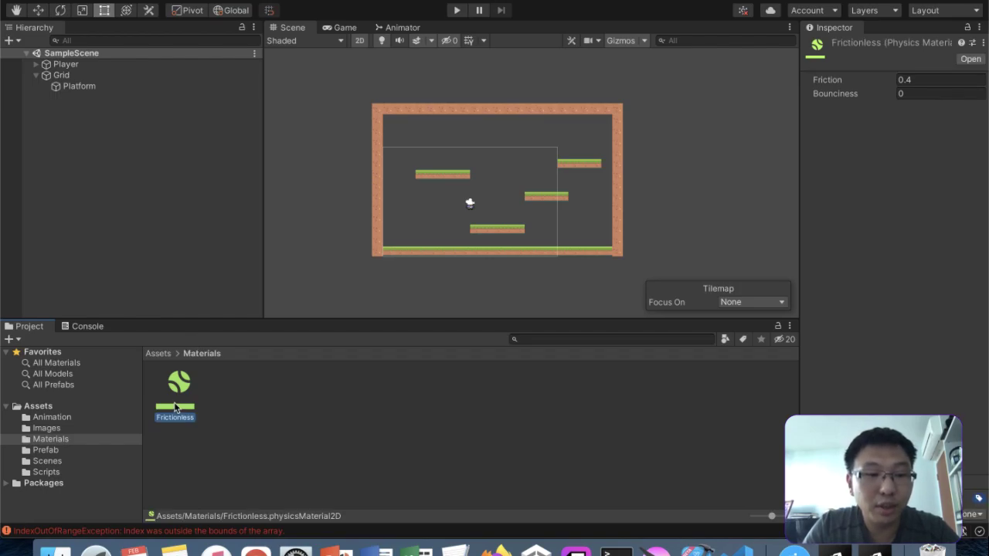
pyautogui.click(942, 79)
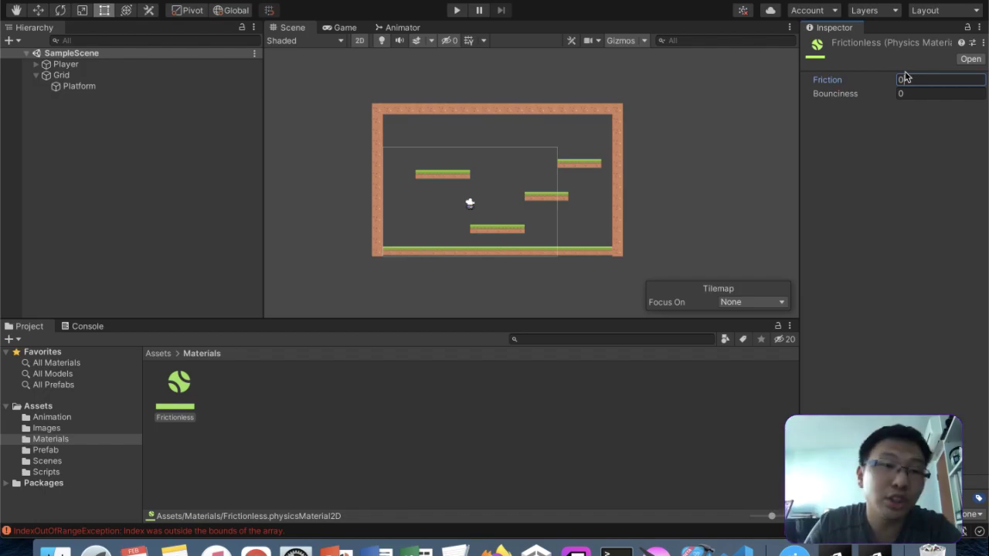
# - Assign the Frictionless physics material to the Player's Rigidbody 2D
pyautogui.click(539, 424)
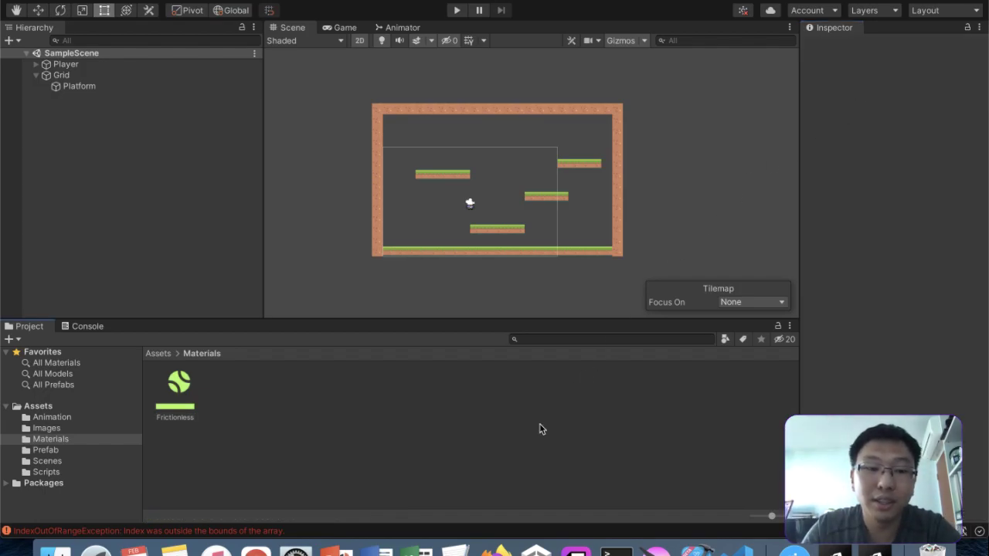
pyautogui.click(93, 64)
pyautogui.scroll(-5, 867, 203)
pyautogui.rightClick(867, 200)
pyautogui.click(876, 166)
pyautogui.scroll(-10, 862, 243)
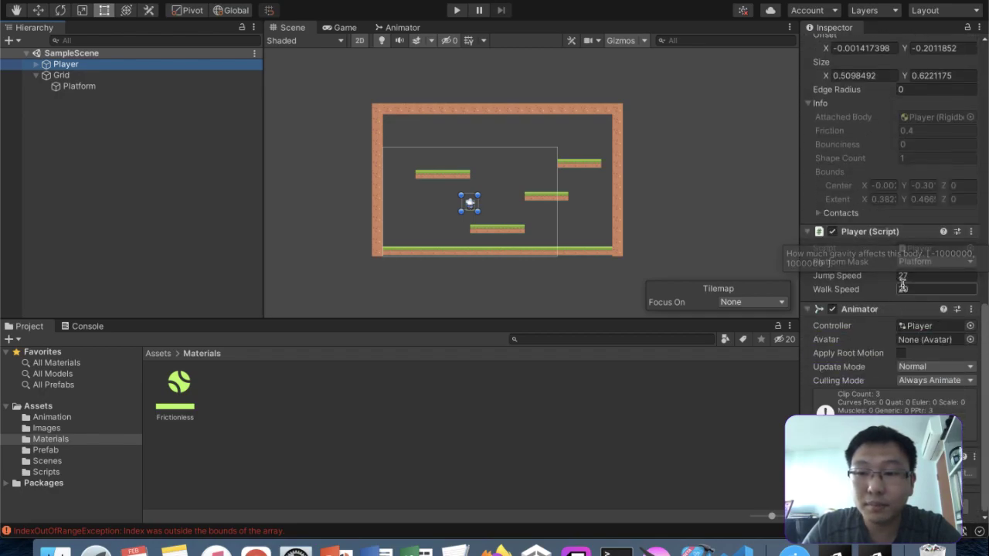
pyautogui.scroll(15, 842, 278)
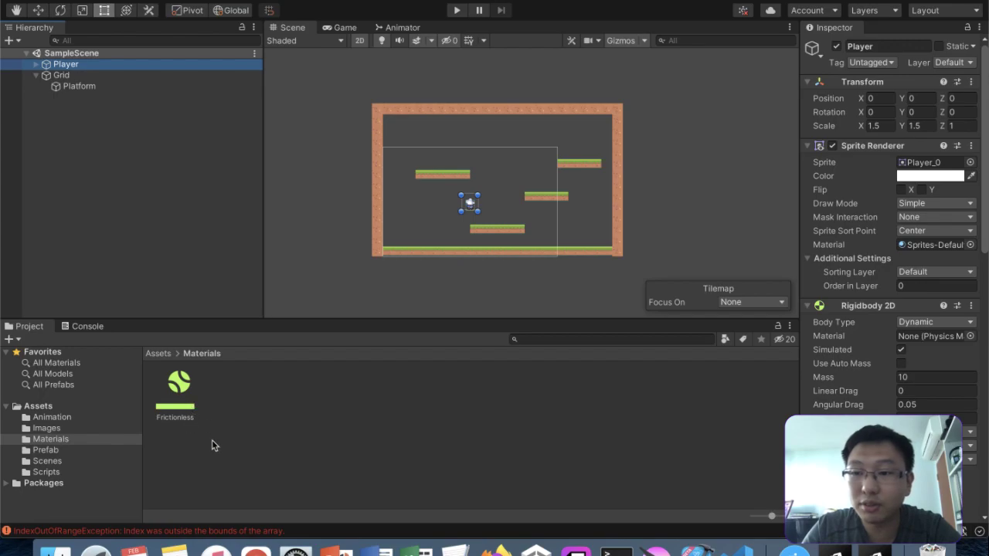
pyautogui.moveTo(182, 391); pyautogui.dragTo(930, 336)
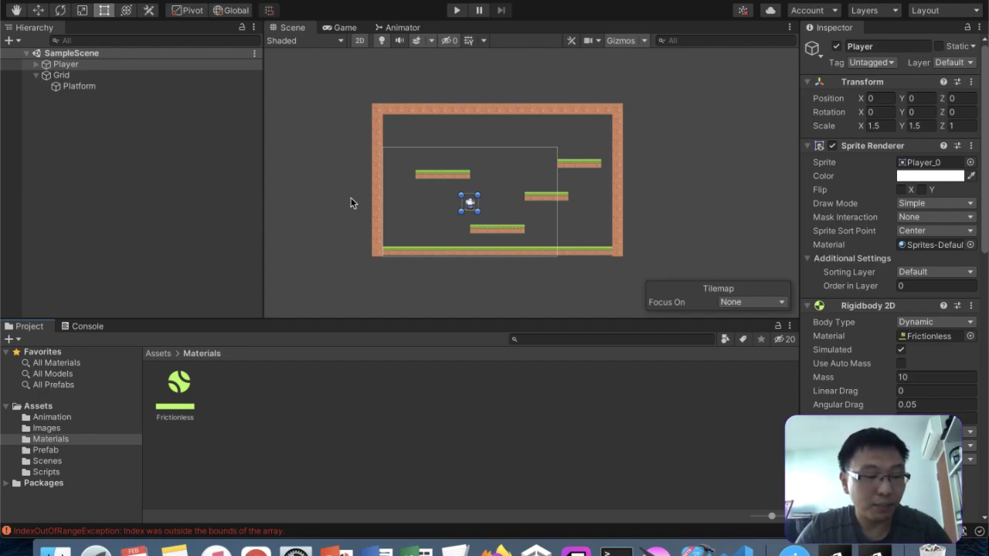
# - Enter play mode and jump the player against the level's right and left walls to check for sticking
pyautogui.click(455, 12)
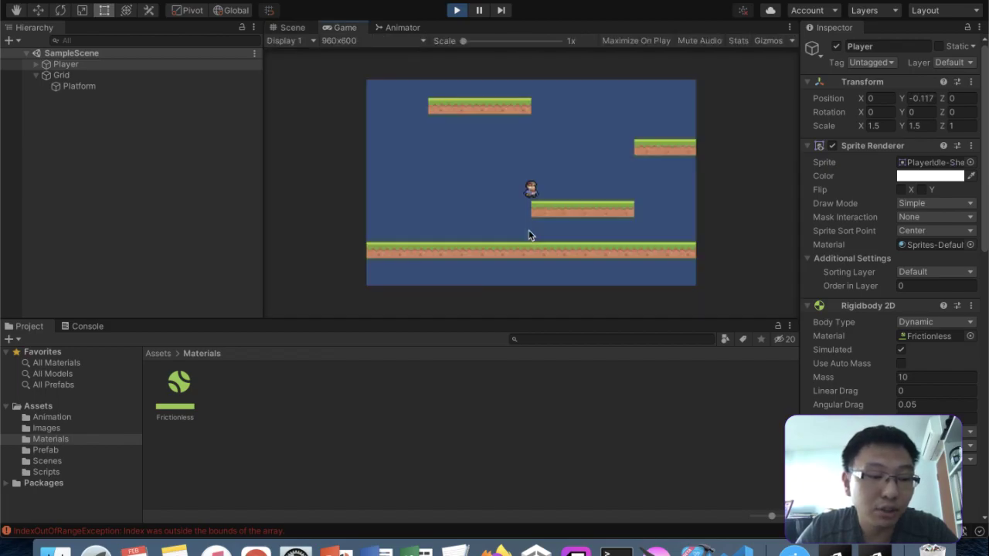
pyautogui.press('Right')
pyautogui.press('space')
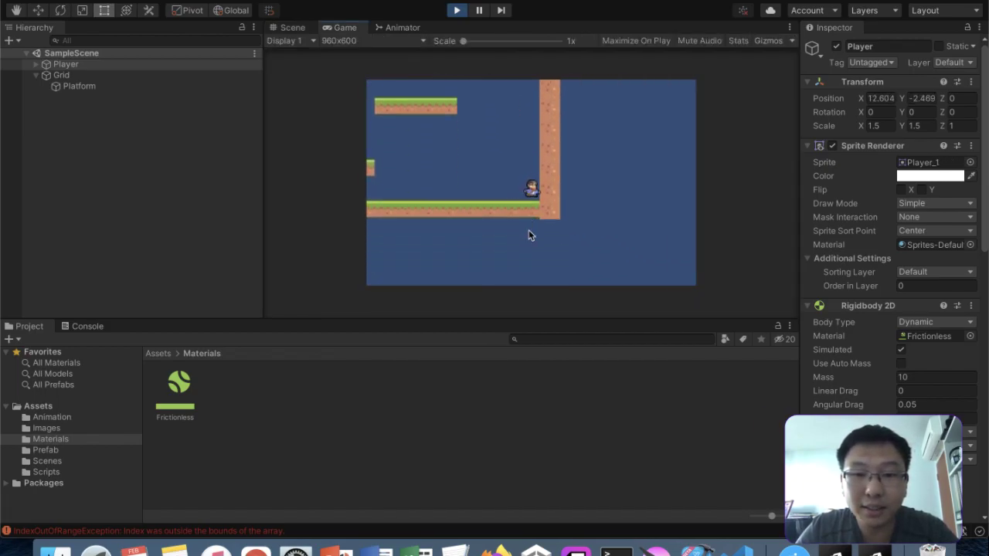
pyautogui.press('Left')
pyautogui.press('space')
pyautogui.press('space')
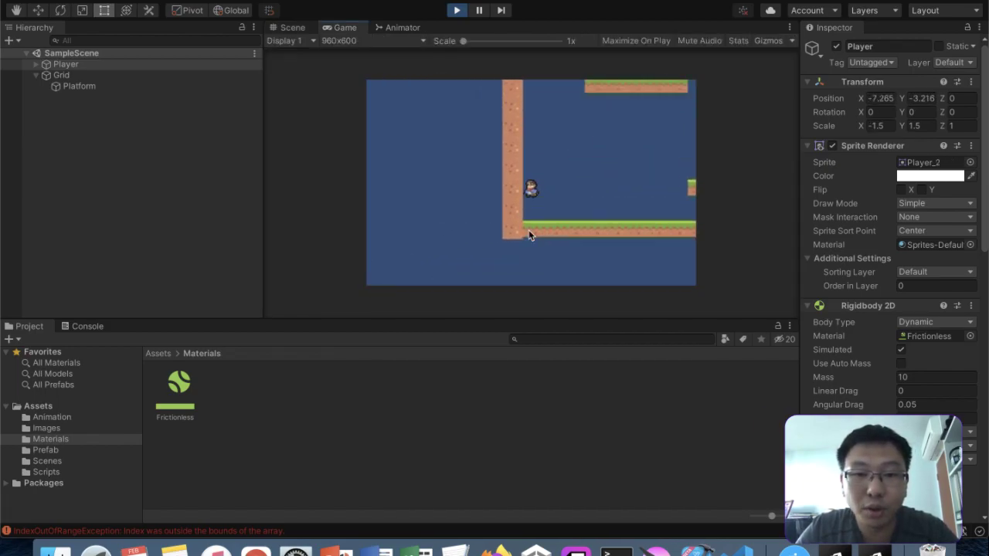
pyautogui.press('Right')
pyautogui.press('space')
pyautogui.press('space')
pyautogui.press('space')
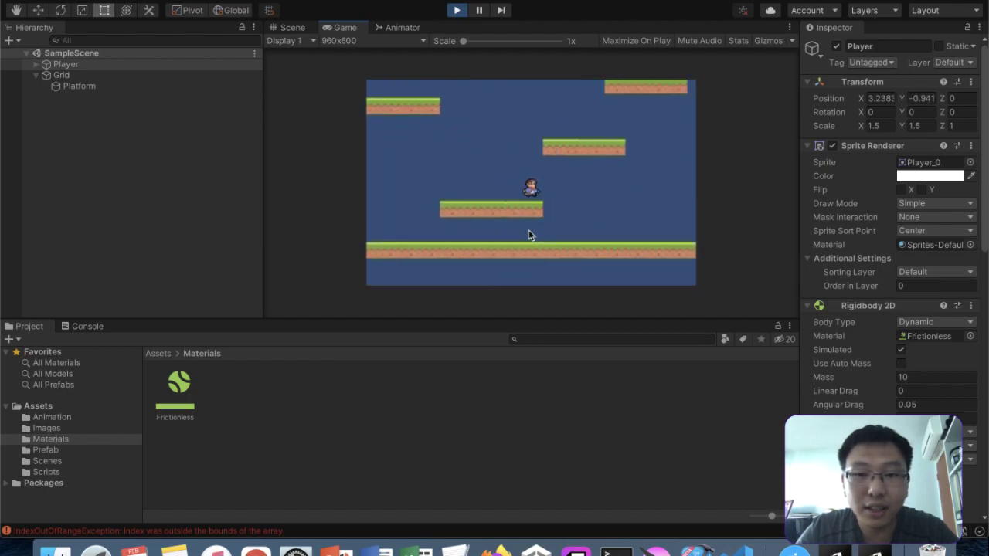
# - Test jumping the player between the floating platforms and against the level's side walls
pyautogui.press('Left')
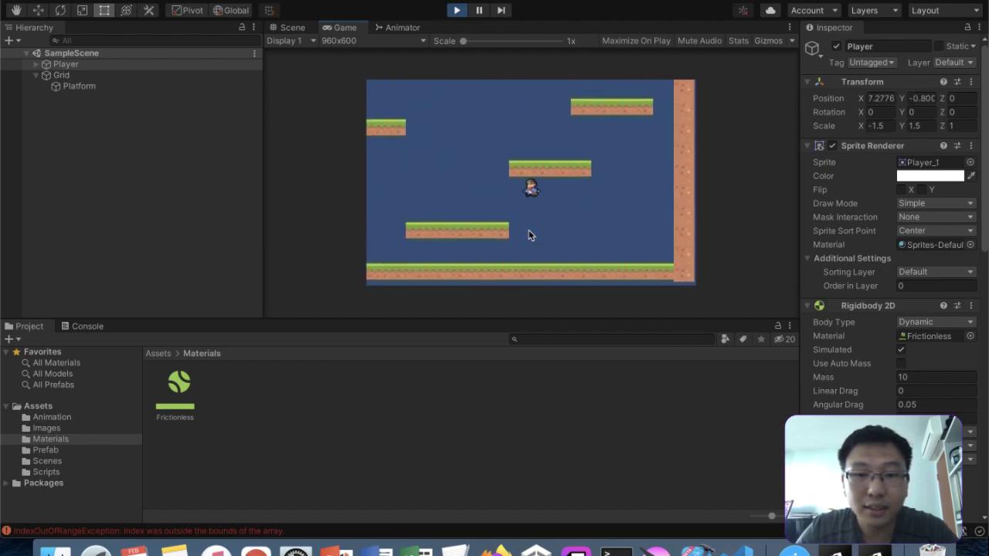
pyautogui.press('Right')
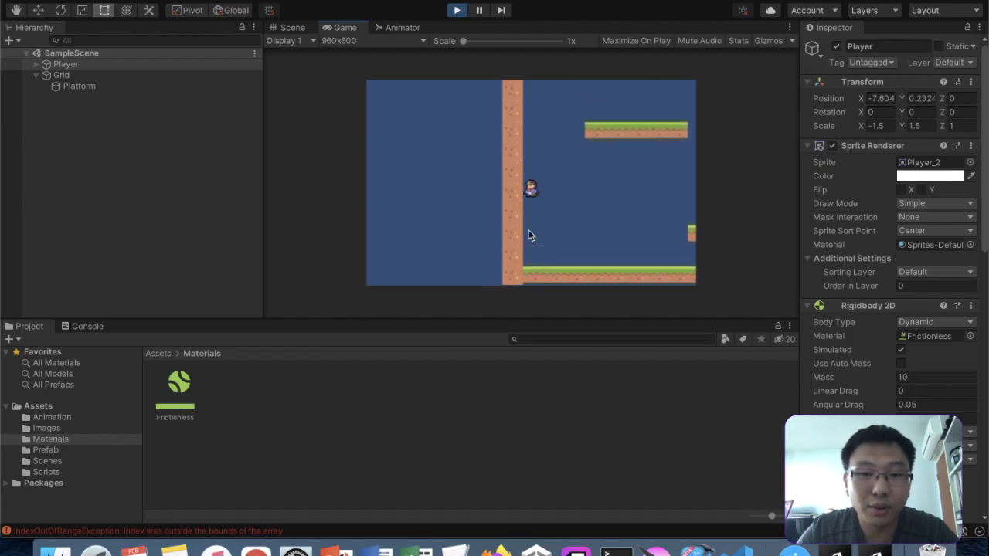
pyautogui.press('space')
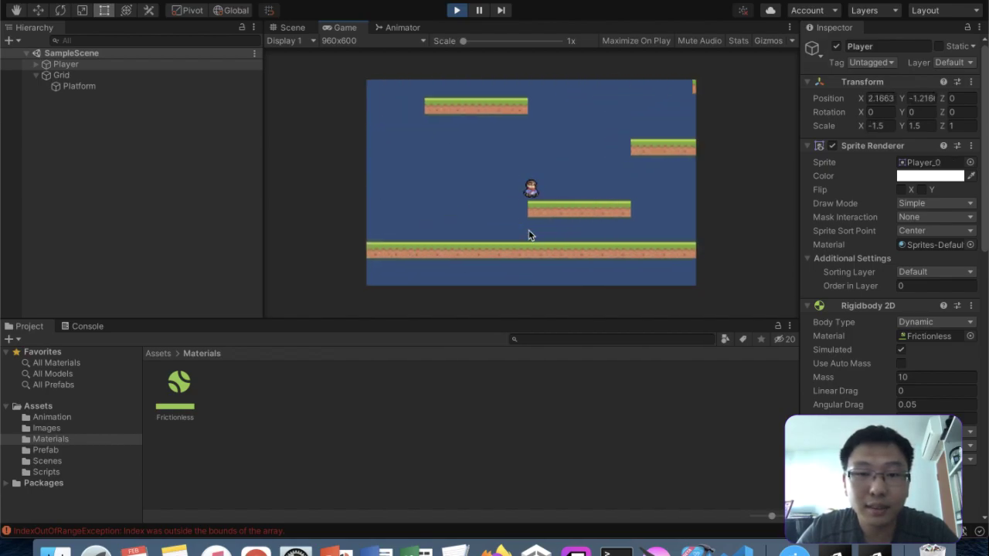
pyautogui.press('Left')
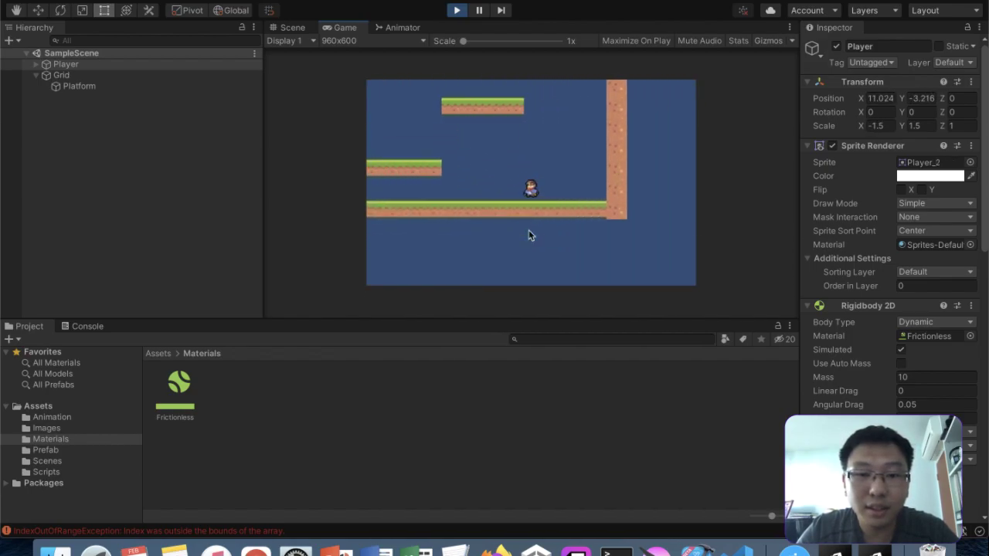
pyautogui.press('space')
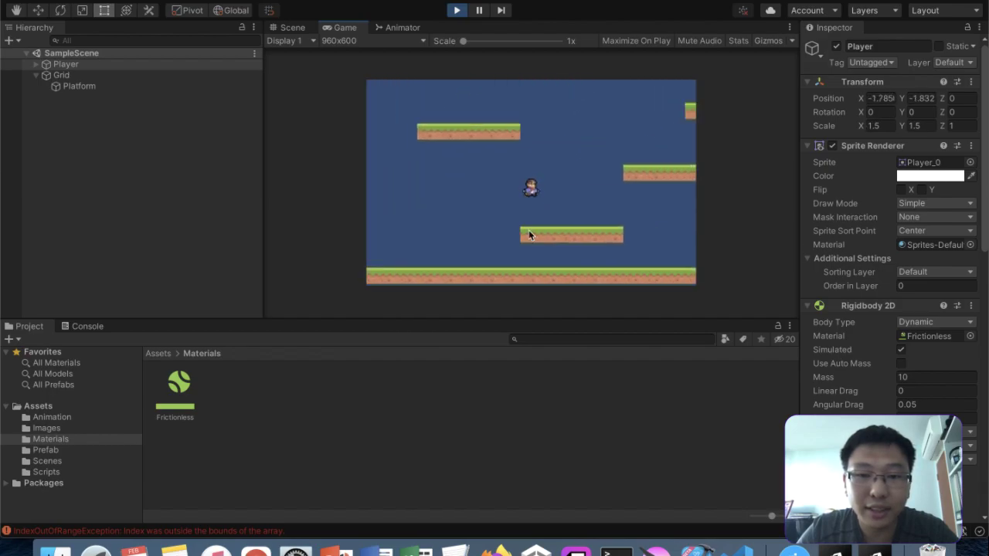
pyautogui.press('Right')
pyautogui.press('space')
pyautogui.press('Left')
pyautogui.press('Right')
pyautogui.press('space')
pyautogui.press('Left')
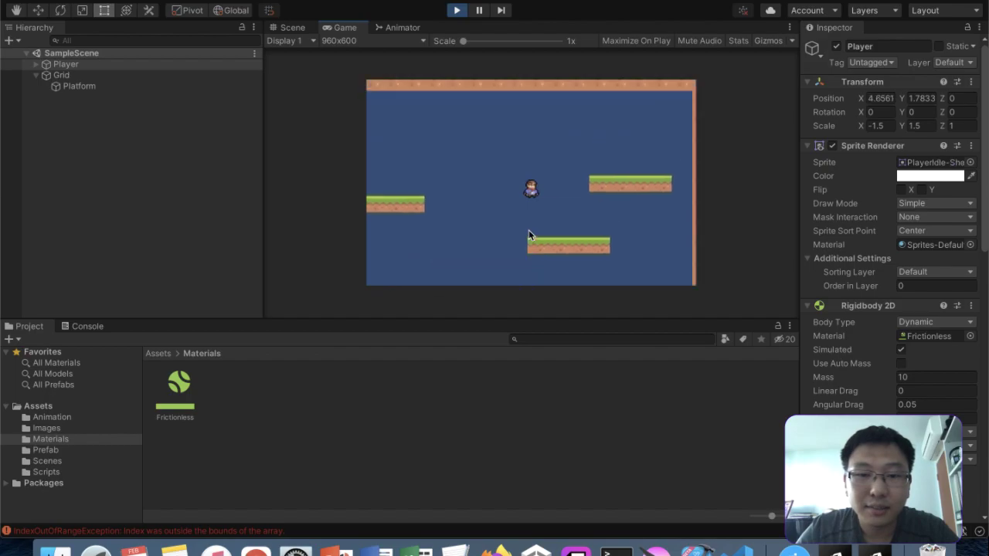
# - Run and jump the player across the whole level once more, from the left wall to the right wall and back
pyautogui.press('Right')
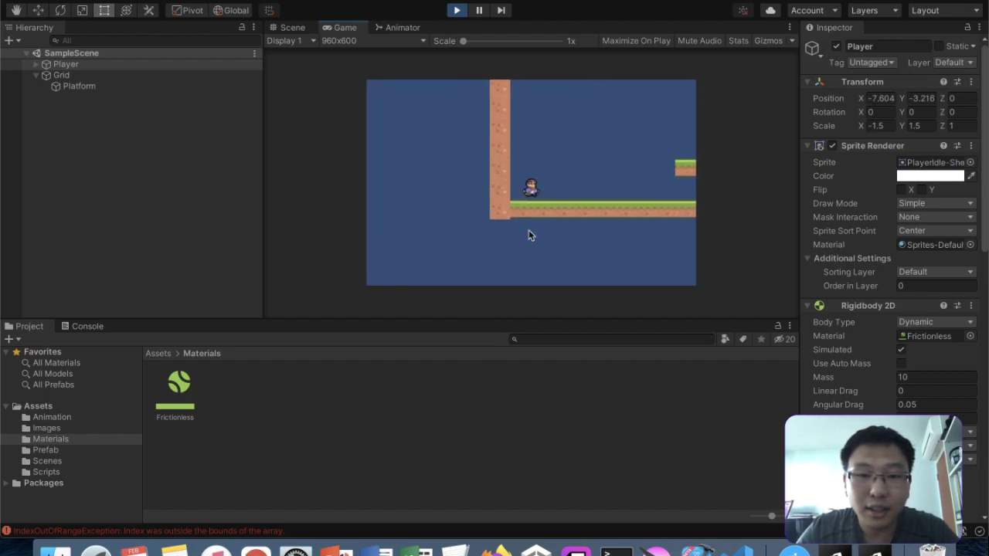
pyautogui.press('space')
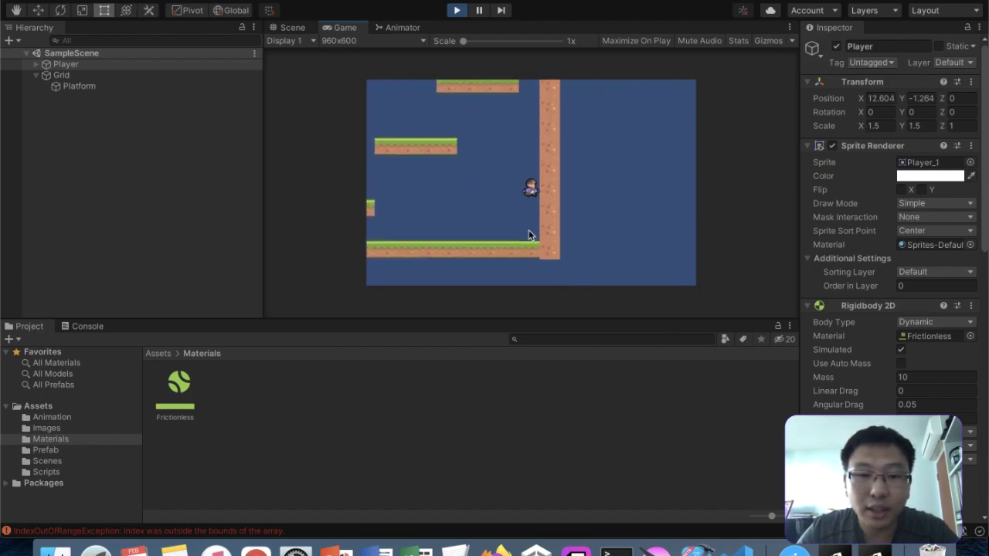
pyautogui.press('Left')
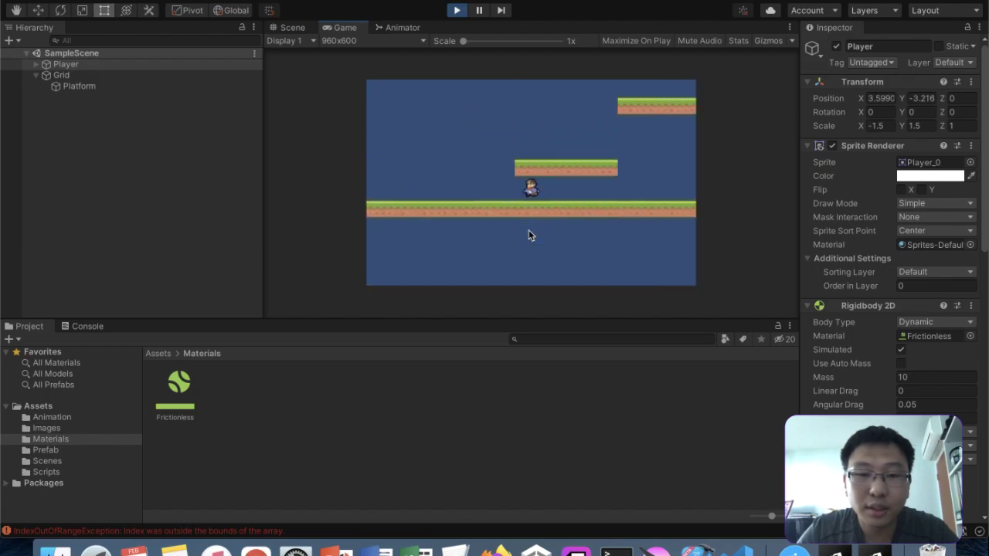
pyautogui.press('Right')
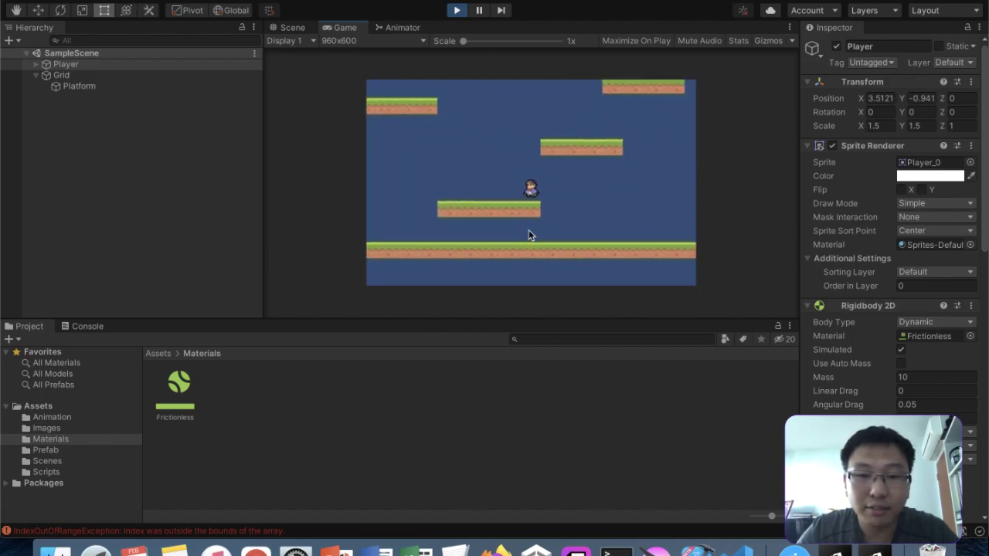
pyautogui.press('Left')
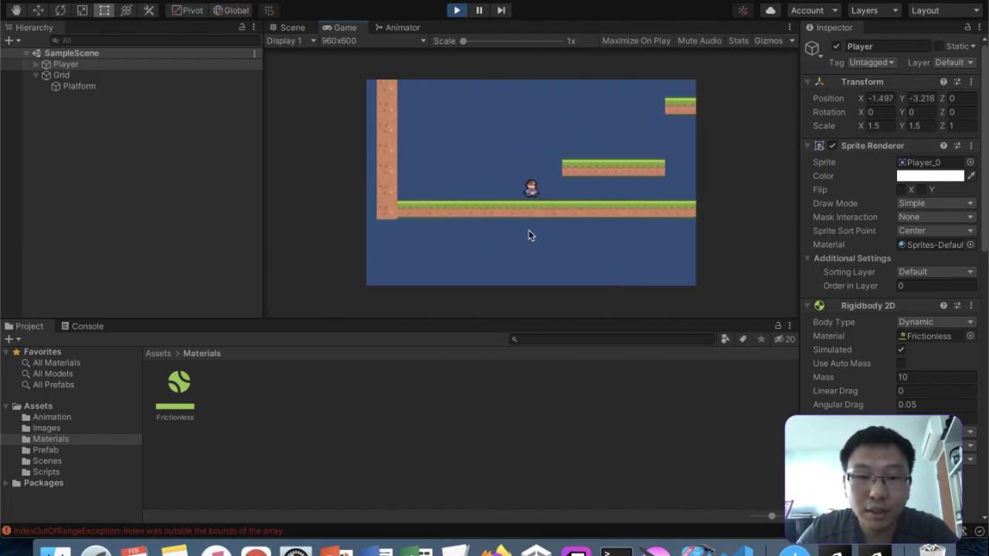
# - Maximise the game view to examine how the player's feet meet the floor, and end play mode
pyautogui.hotkey('shift', 'space')
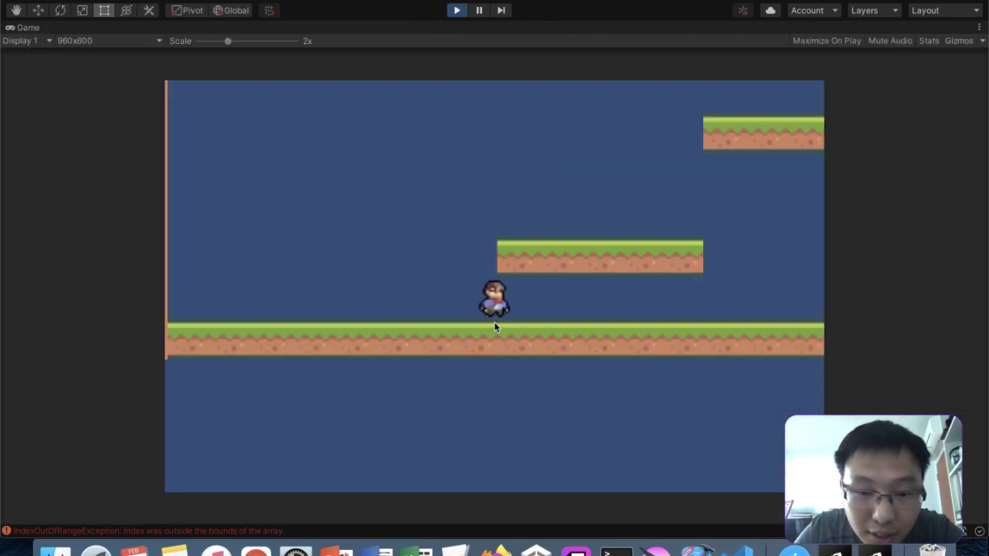
pyautogui.press('Left')
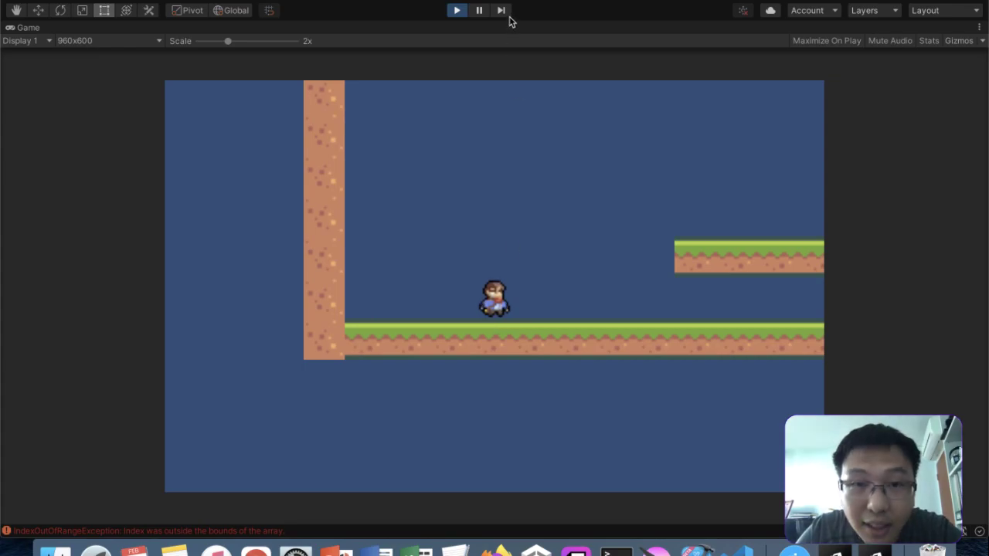
pyautogui.click(463, 16)
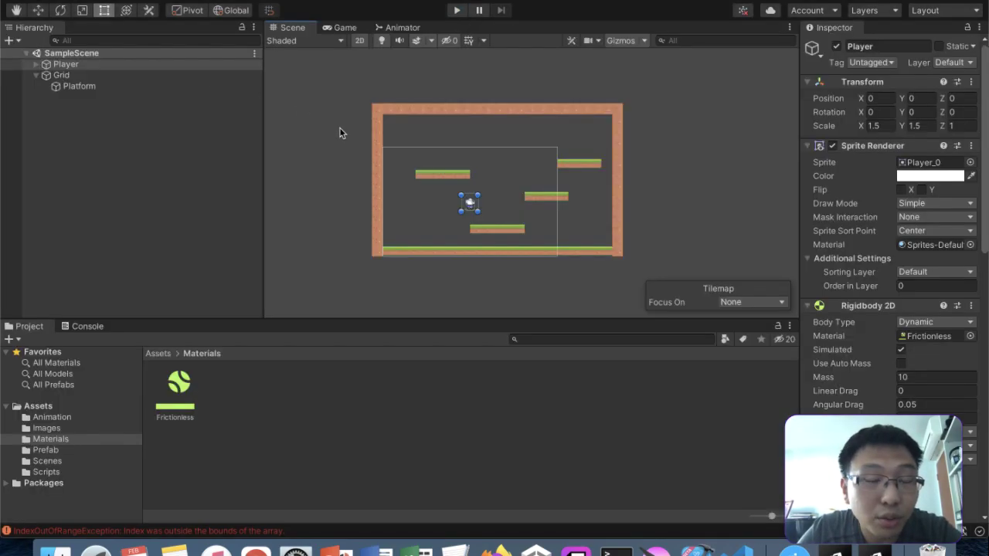
# - Raise the bottom edge of the Player's Box Collider 2D slightly so it lines up with the sprite's feet
pyautogui.click(104, 75)
pyautogui.click(107, 66)
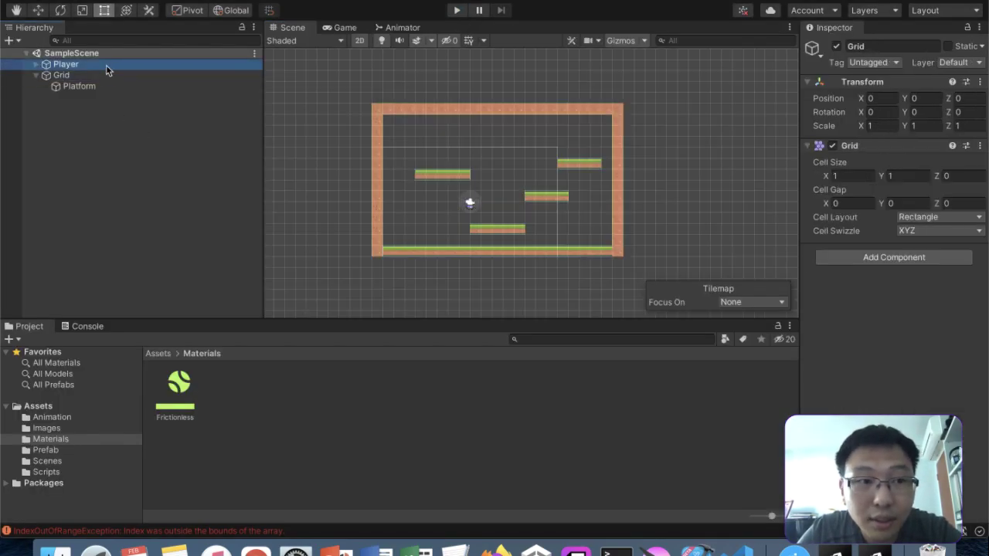
pyautogui.scroll(10, 468, 202)
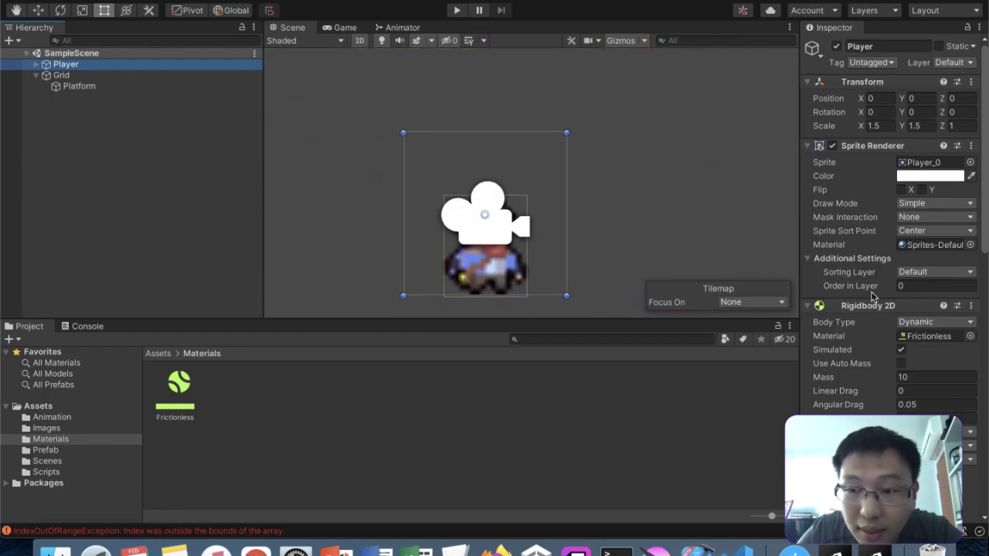
pyautogui.scroll(-10, 884, 355)
pyautogui.scroll(10, 885, 348)
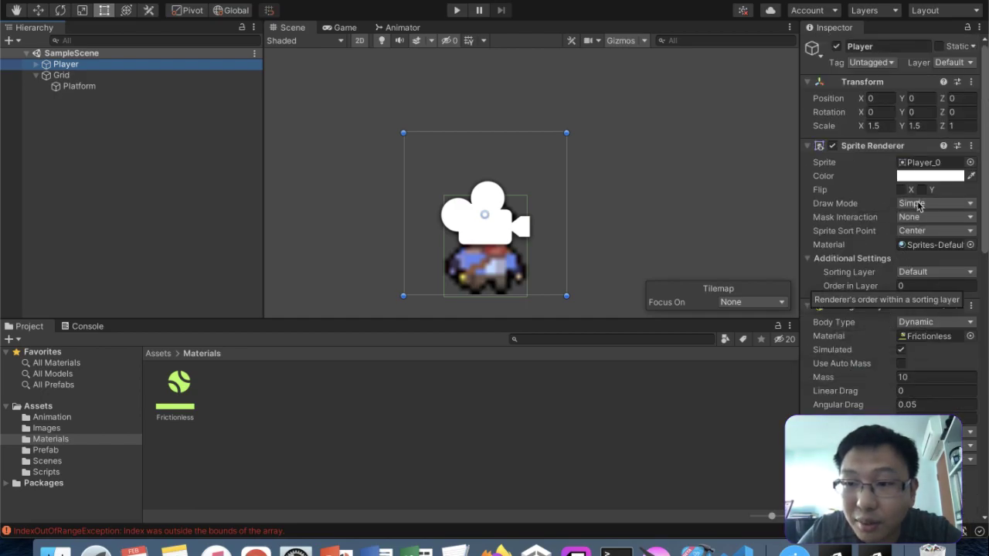
pyautogui.scroll(-10, 842, 323)
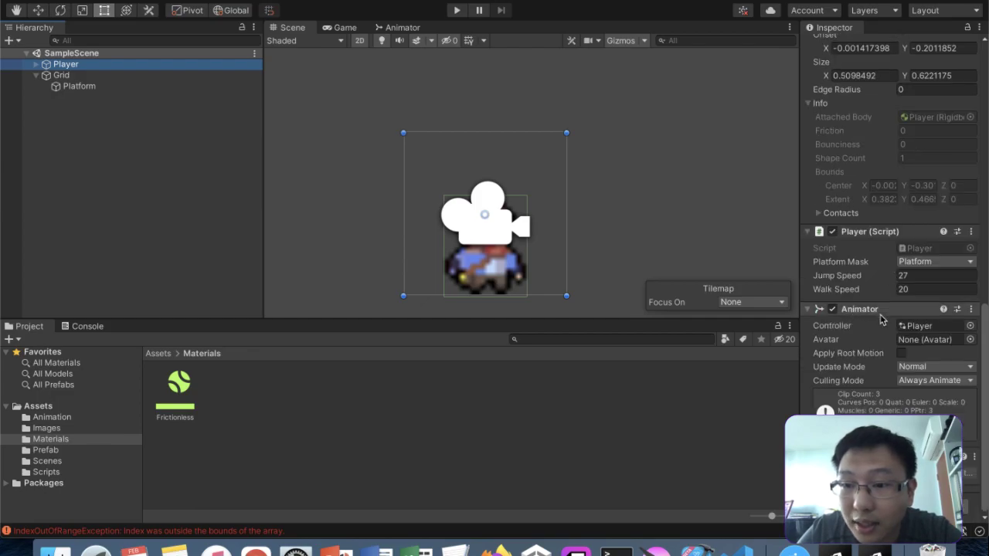
pyautogui.scroll(5, 889, 232)
pyautogui.click(906, 126)
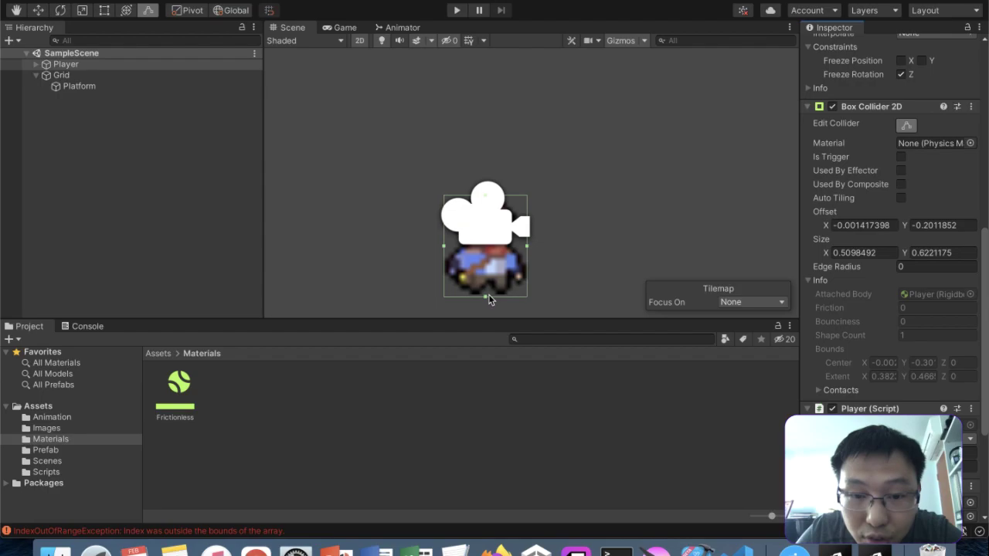
pyautogui.moveTo(487, 300); pyautogui.dragTo(485, 293)
pyautogui.click(556, 247)
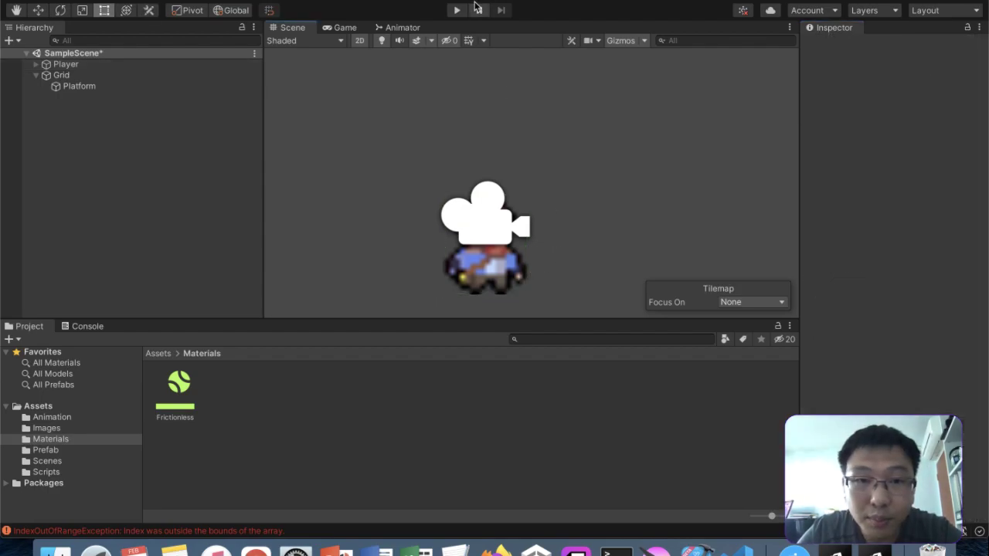
# - Enter play mode and jump the player from the floor up the platforms to check the adjusted collider
pyautogui.scroll(-10, 421, 140)
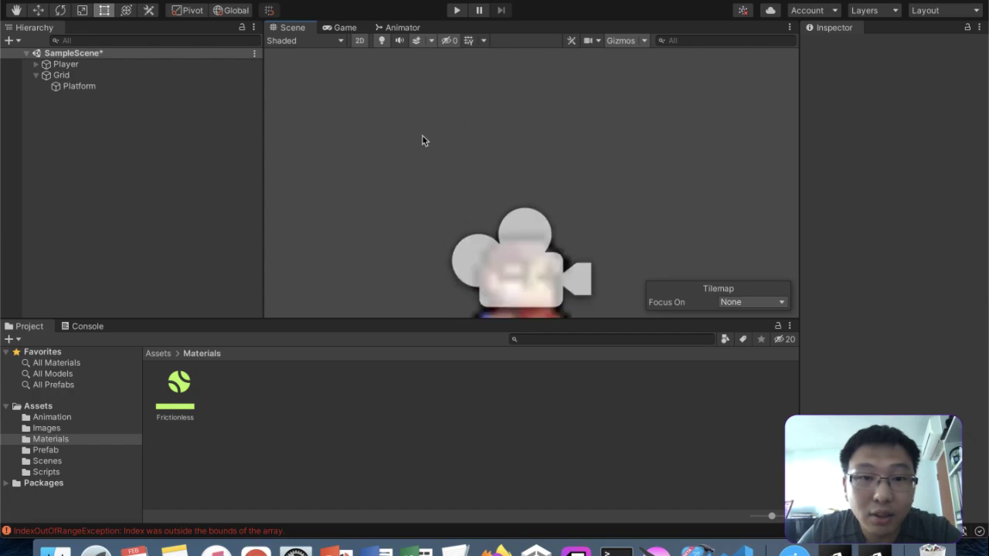
pyautogui.click(457, 10)
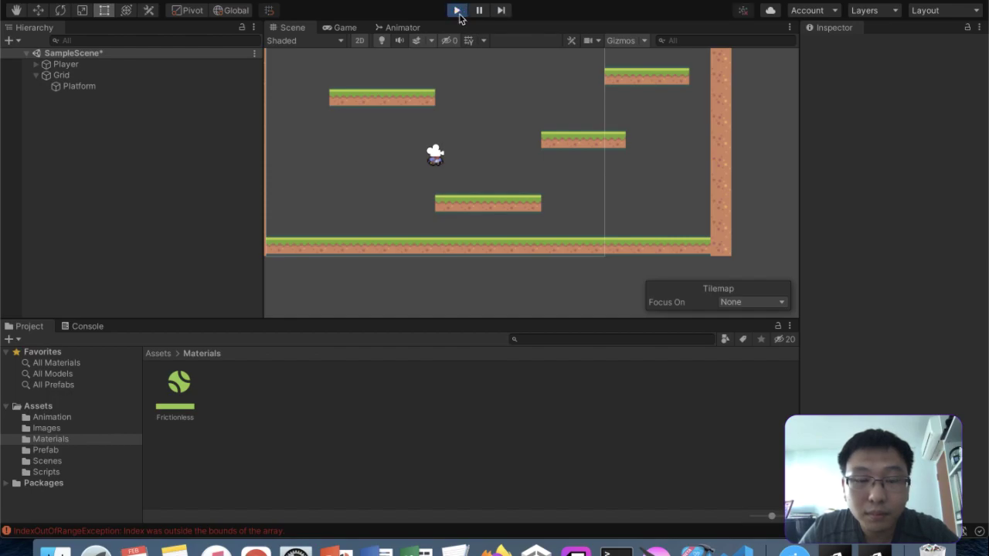
pyautogui.press('Right')
pyautogui.press('Left')
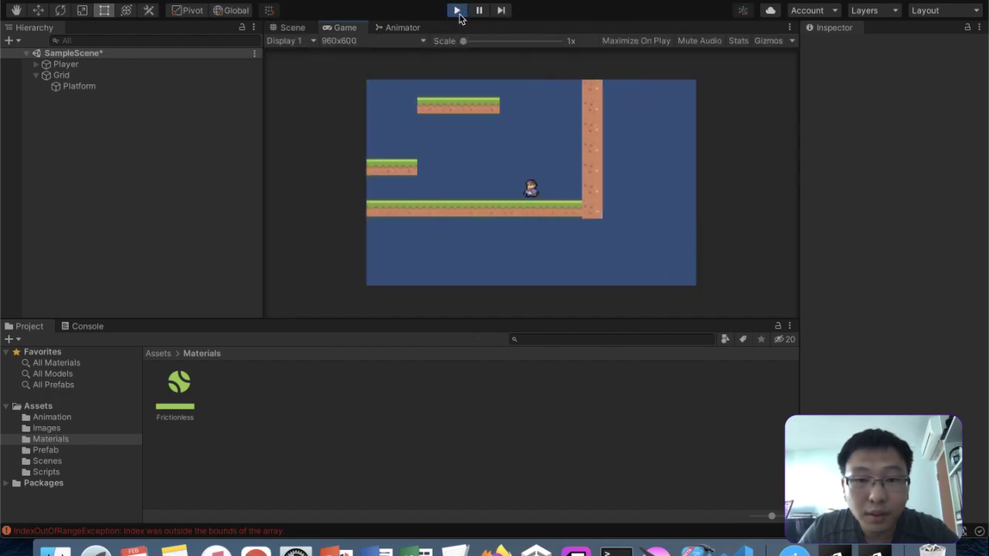
pyautogui.press('space')
pyautogui.press('Left')
pyautogui.press('Right')
pyautogui.press('space')
pyautogui.press('Left')
pyautogui.press('space')
pyautogui.press('Right')
pyautogui.press('Left')
pyautogui.press('space')
pyautogui.press('Right')
pyautogui.press('space')
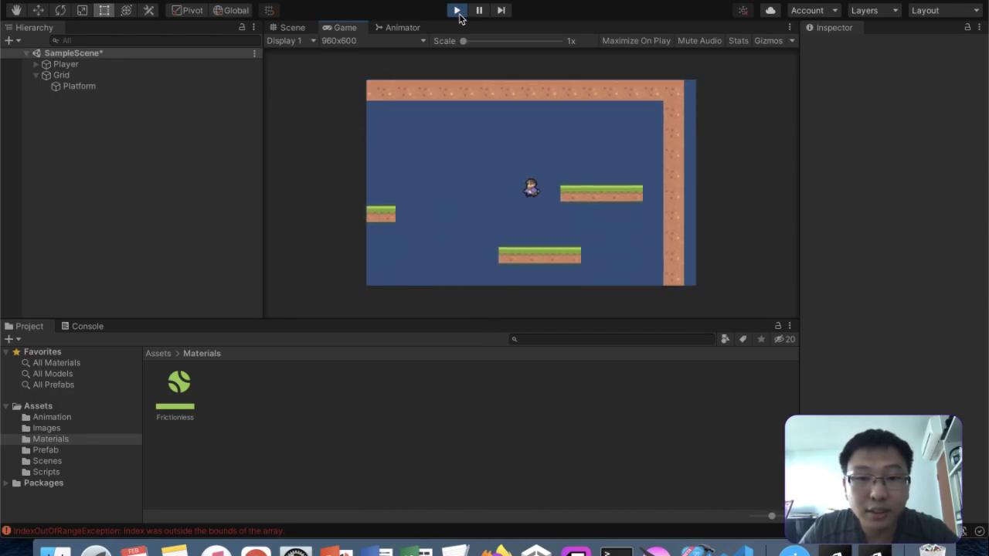
# - Run and jump the player from the upper platforms near the right wall across the level to the left wall
pyautogui.press('Left')
pyautogui.press('Right')
pyautogui.press('space')
pyautogui.press('Left')
pyautogui.press('Right')
pyautogui.press('space')
pyautogui.press('Left')
pyautogui.press('space')
pyautogui.press('Right')
pyautogui.press('space')
pyautogui.press('Left')
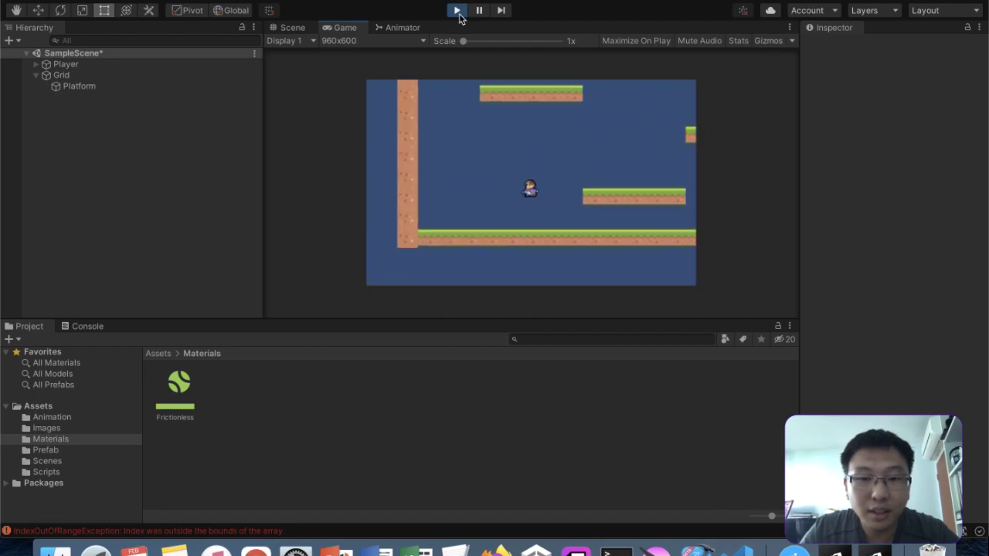
# - Run the player along the floor to the right wall and jump back up onto a middle platform
pyautogui.press('Right')
pyautogui.press('space')
pyautogui.press('Left')
pyautogui.press('space')
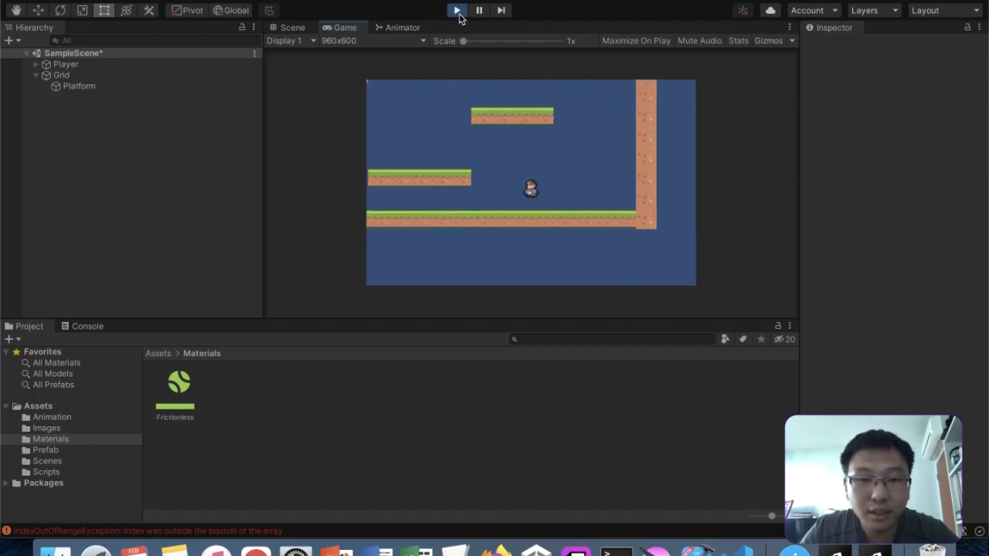
pyautogui.press('Right')
pyautogui.press('space')
pyautogui.press('Left')
pyautogui.press('Right')
pyautogui.press('space')
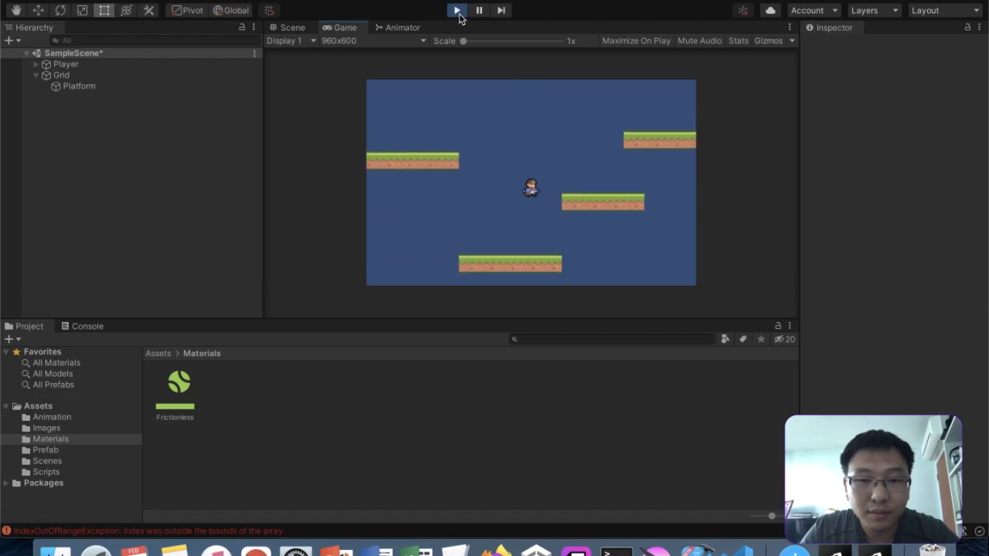
pyautogui.press('Right')
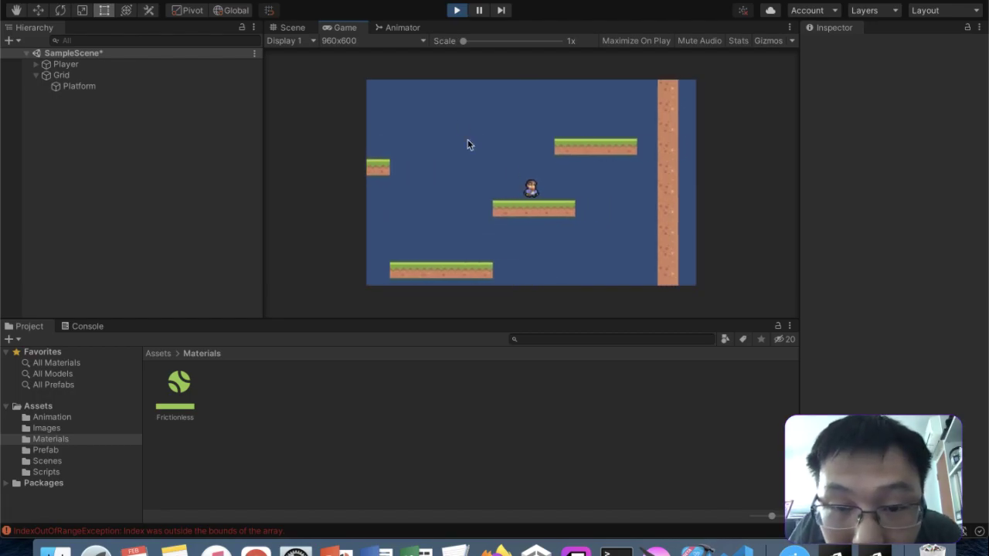
# - Maximise the game view to examine the player's feet on a platform and on the floor, and restore the layout
pyautogui.hotkey('shift', 'space')
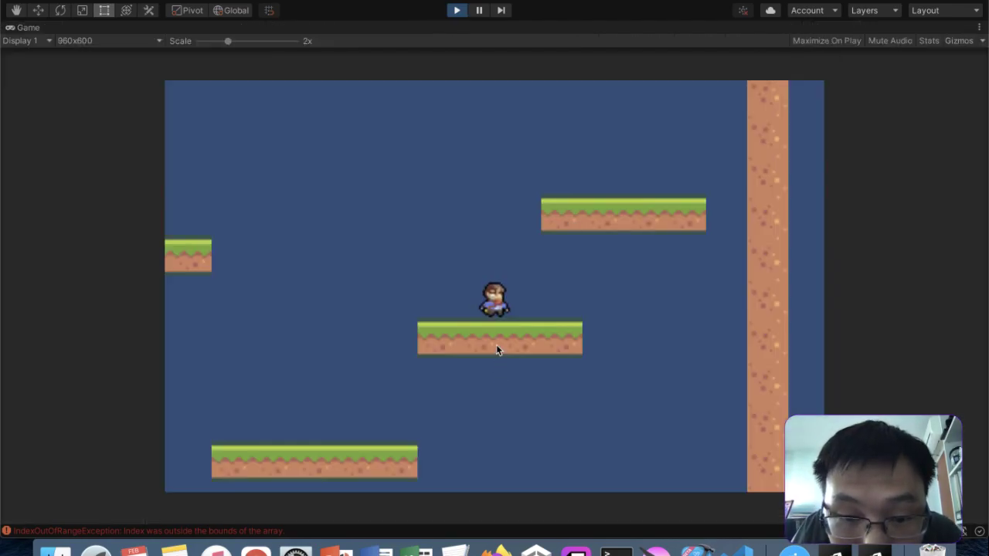
pyautogui.press('Left')
pyautogui.press('Right')
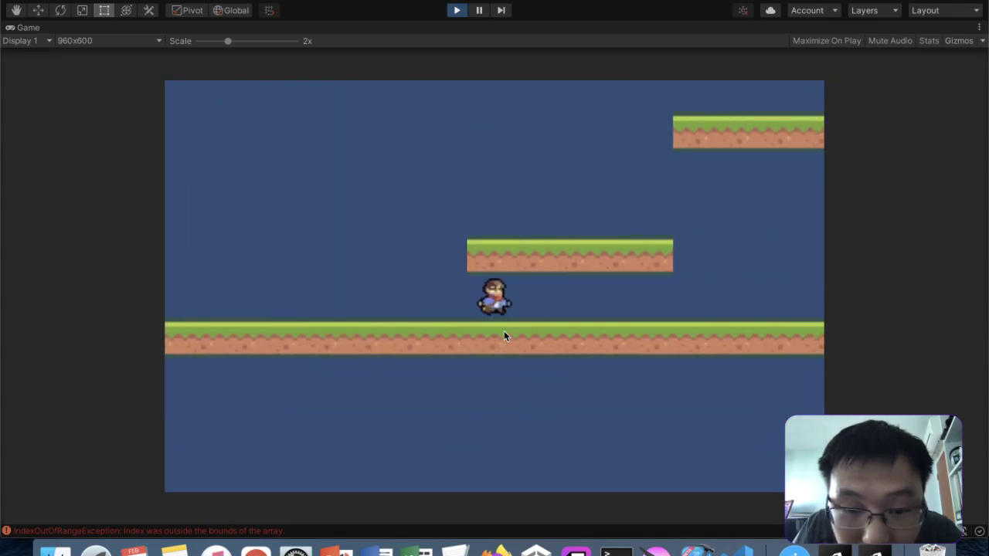
pyautogui.hotkey('shift', 'space')
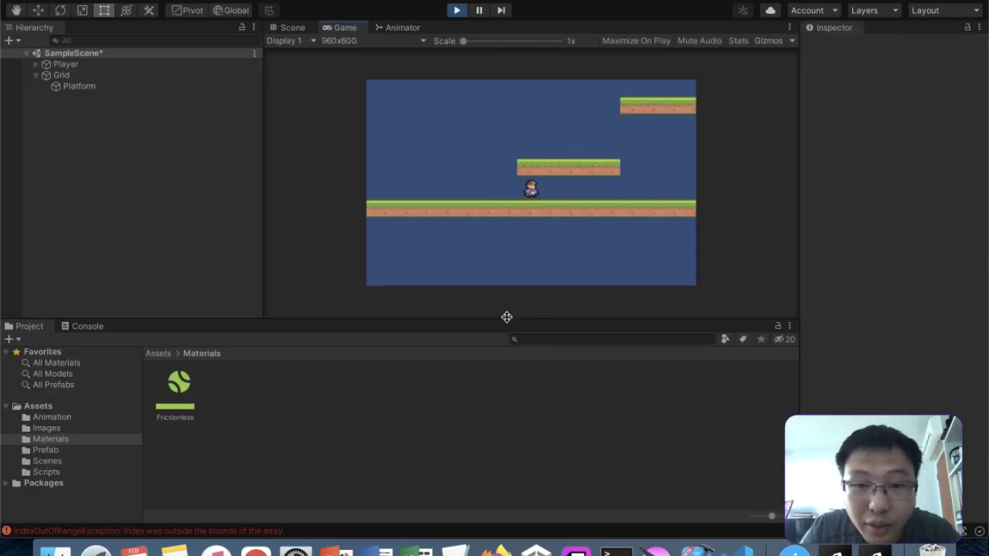
# - Jump the player from the floor up the platforms to the highest one beside the left wall
pyautogui.press('Left')
pyautogui.press('Right')
pyautogui.press('space')
pyautogui.press('Left')
pyautogui.press('Right')
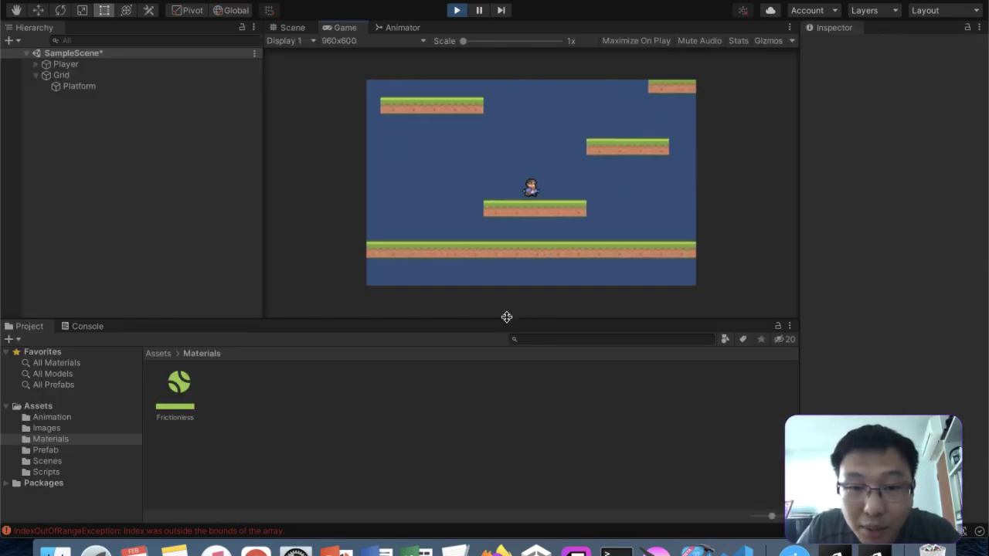
pyautogui.press('Left')
pyautogui.press('Right')
pyautogui.press('space')
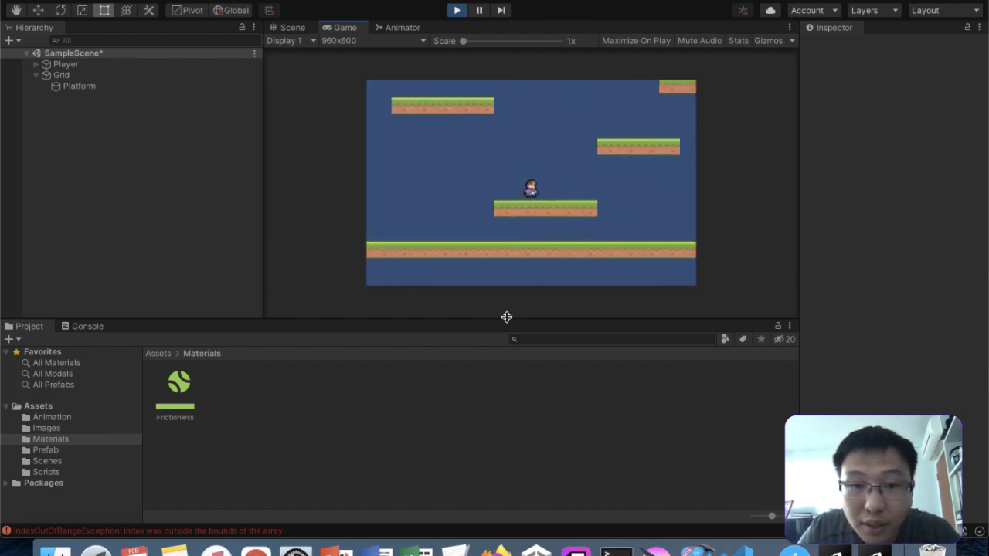
pyautogui.press('Right')
pyautogui.press('space')
pyautogui.press('space')
pyautogui.press('Left')
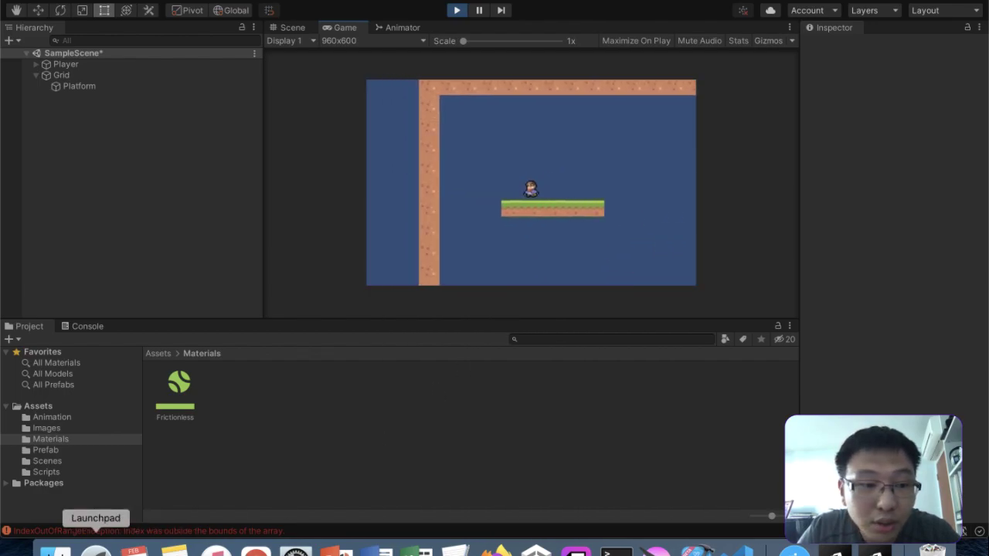
# - Browse the sliced tile sprites in the Images assets folder
pyautogui.click(60, 428)
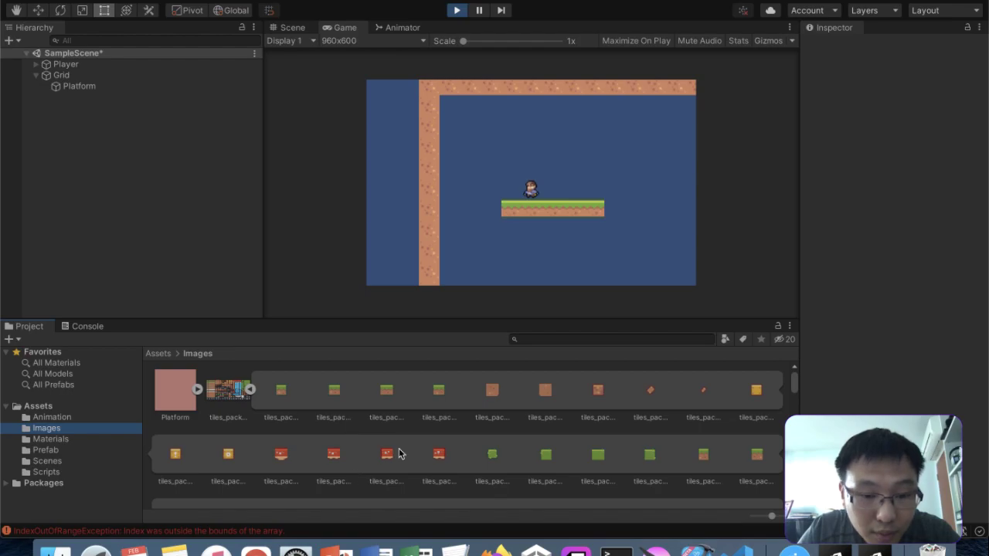
pyautogui.scroll(-5, 399, 453)
pyautogui.scroll(5, 401, 452)
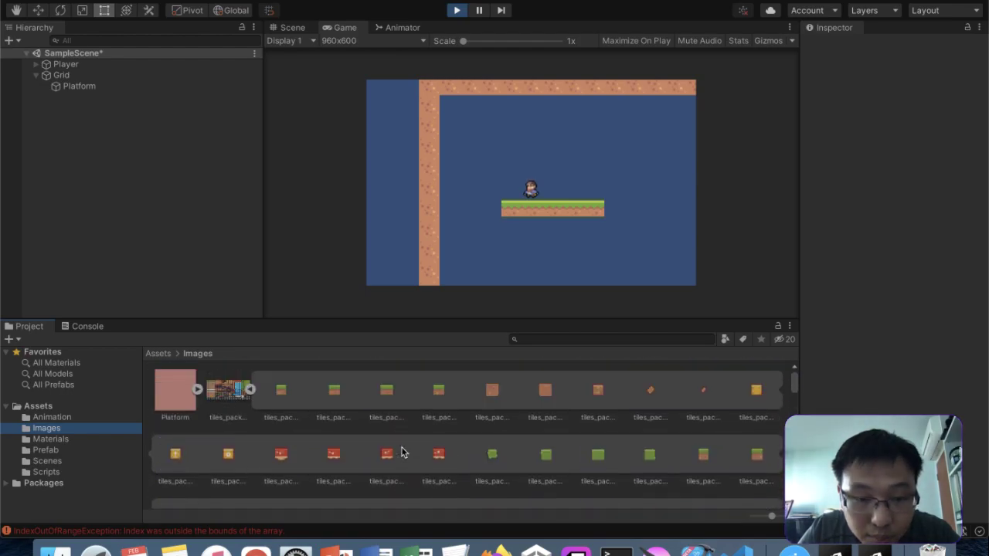
# - Jump the player off the highest left platform and around the upper platforms beneath the ceiling
pyautogui.press('Right')
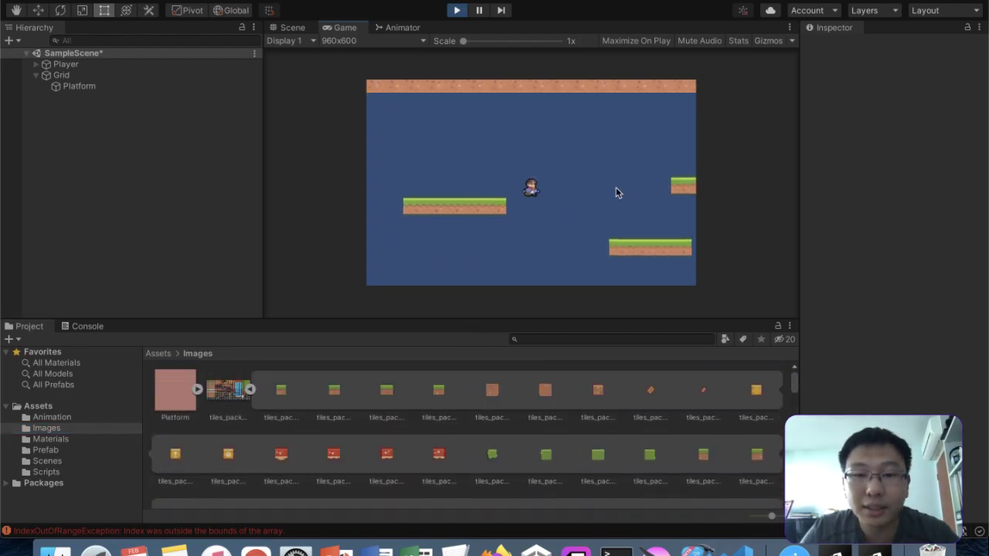
pyautogui.press('Left')
pyautogui.press('space')
pyautogui.press('Right')
pyautogui.press('space')
pyautogui.press('Left')
pyautogui.press('Right')
pyautogui.press('space')
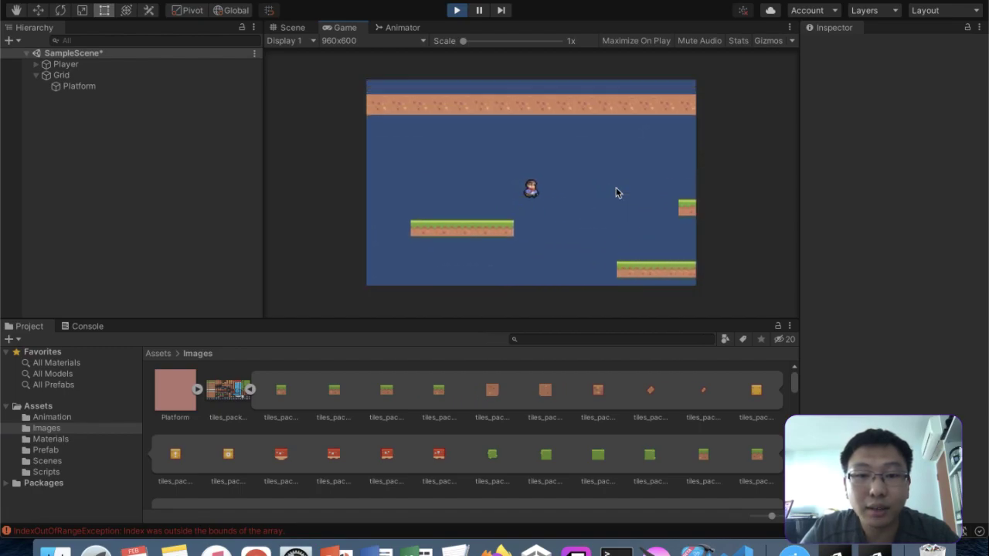
# - Test the player's running and jumping toward the level's left wall, and stop play mode to view the whole tilemap
pyautogui.press('Left')
pyautogui.press('space')
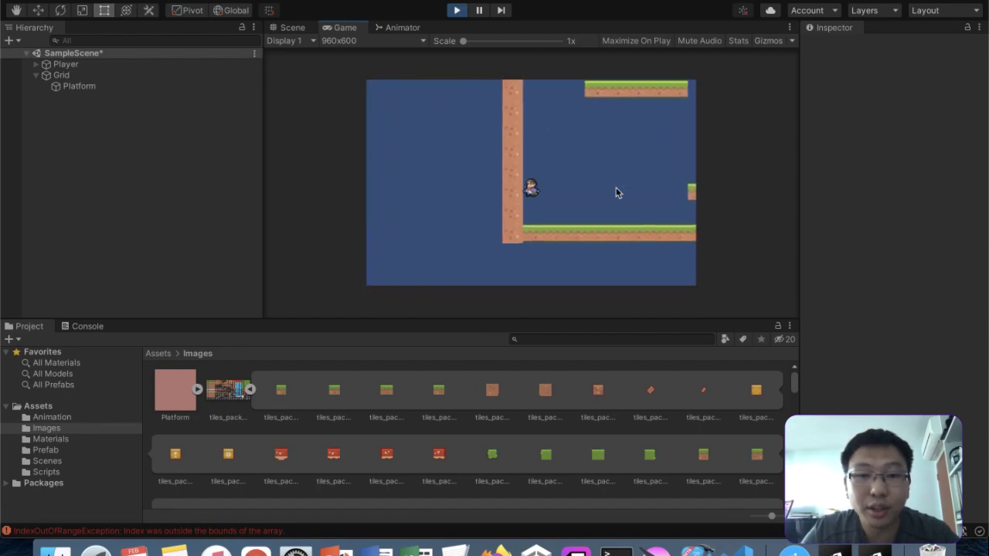
pyautogui.click(458, 12)
pyautogui.scroll(-4, 522, 192)
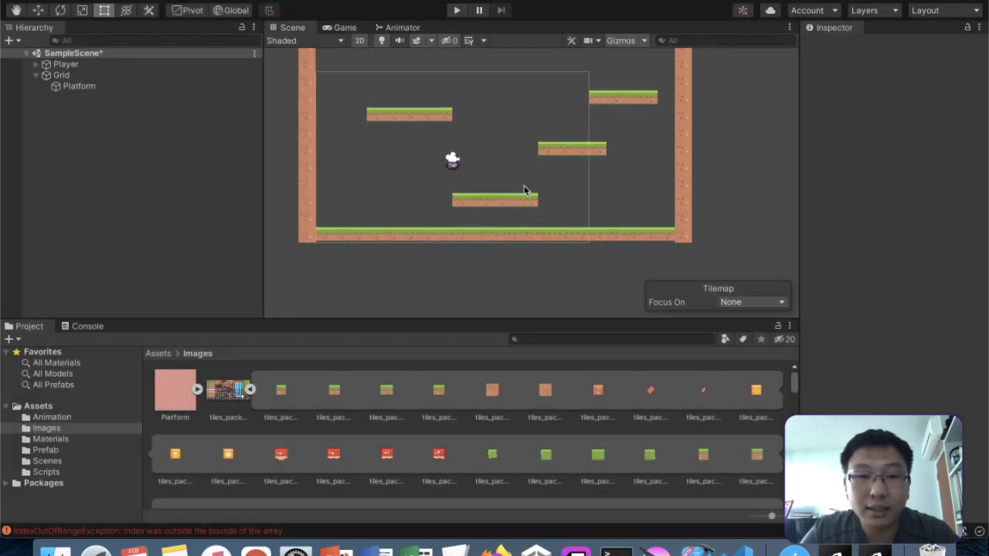
pyautogui.moveTo(523, 191); pyautogui.dragTo(511, 211)
pyautogui.press('t')
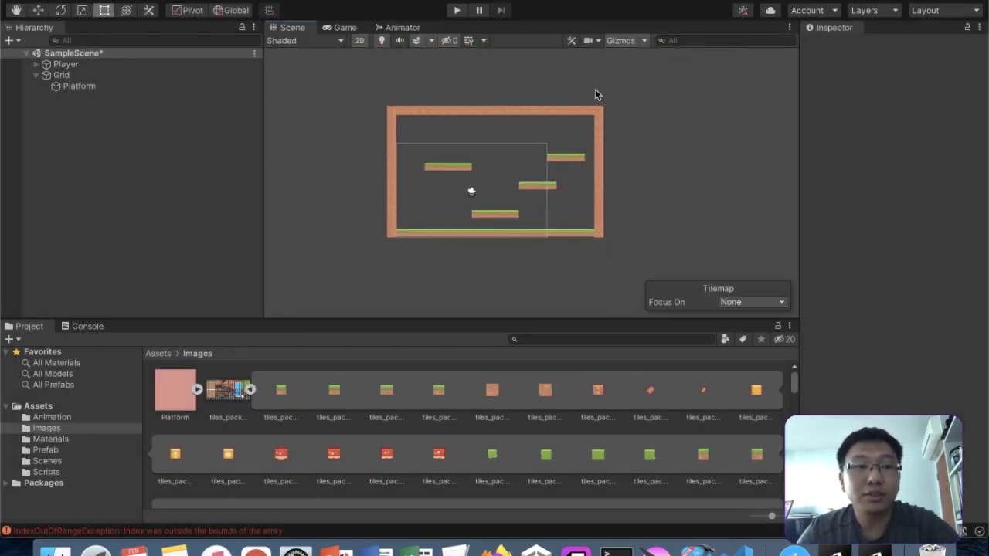
# - Inspect the Platform and Grid objects and try selecting grass-topped platform tiles in the Tile Palette for the brush
pyautogui.click(85, 87)
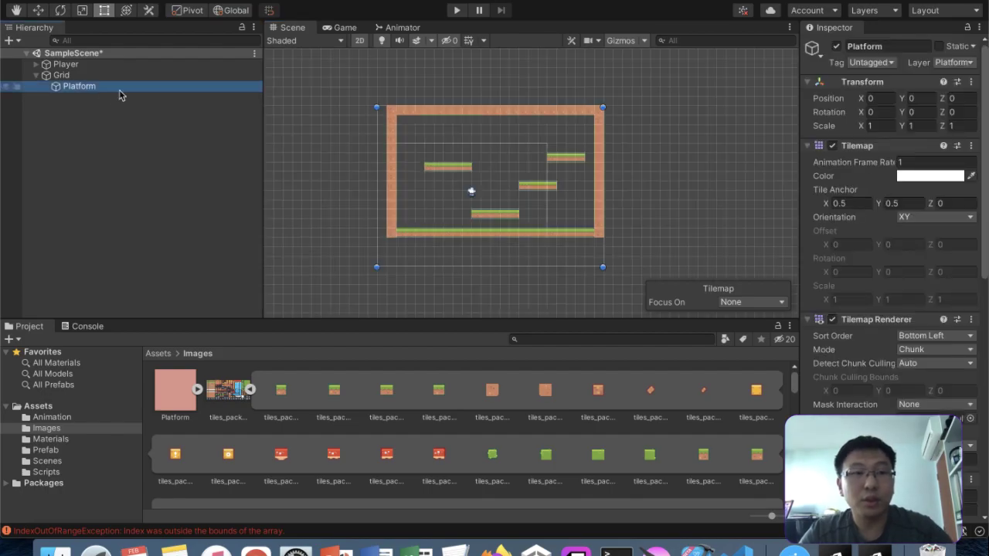
pyautogui.click(102, 75)
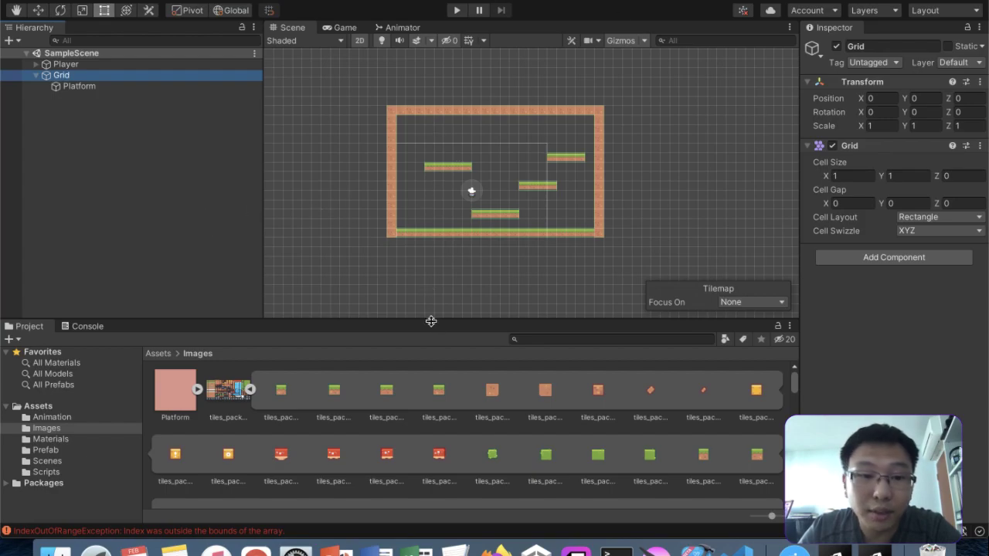
pyautogui.hotkey('ctrl', 'Up')
pyautogui.click(778, 421)
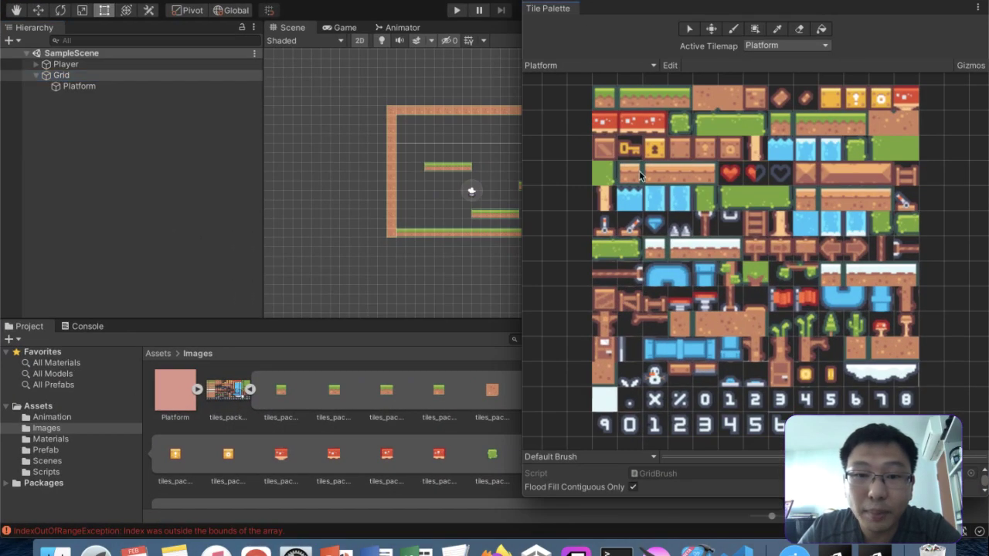
pyautogui.click(654, 104)
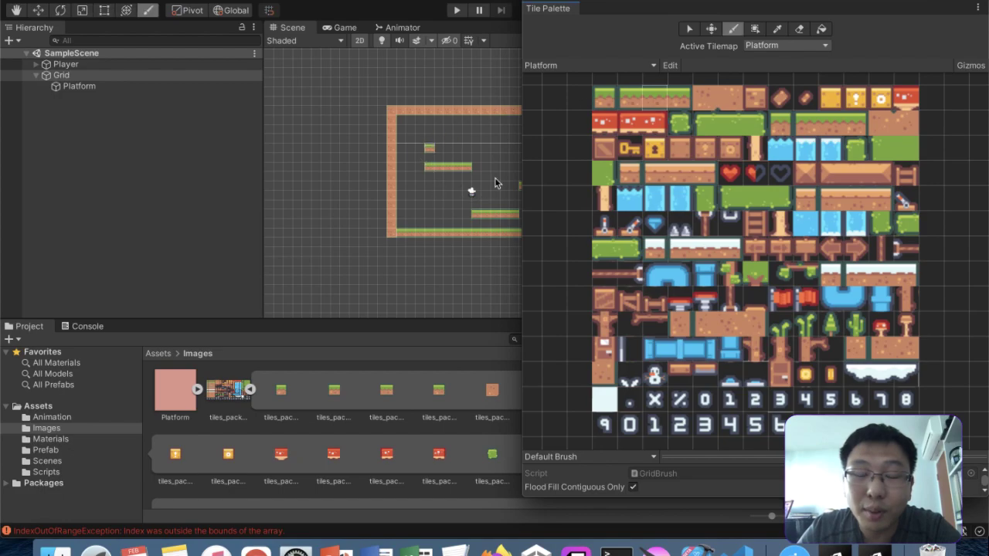
pyautogui.click(626, 106)
pyautogui.click(570, 103)
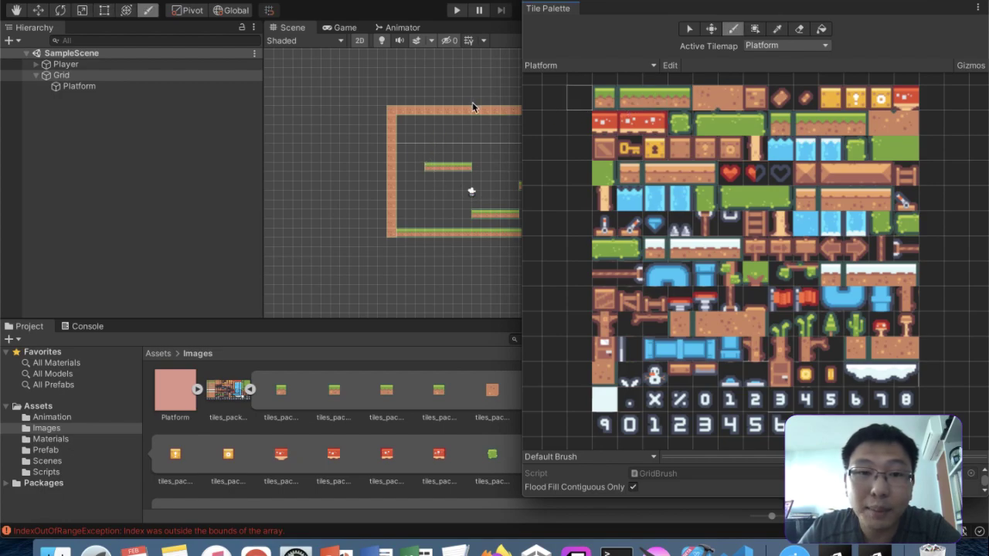
pyautogui.click(458, 88)
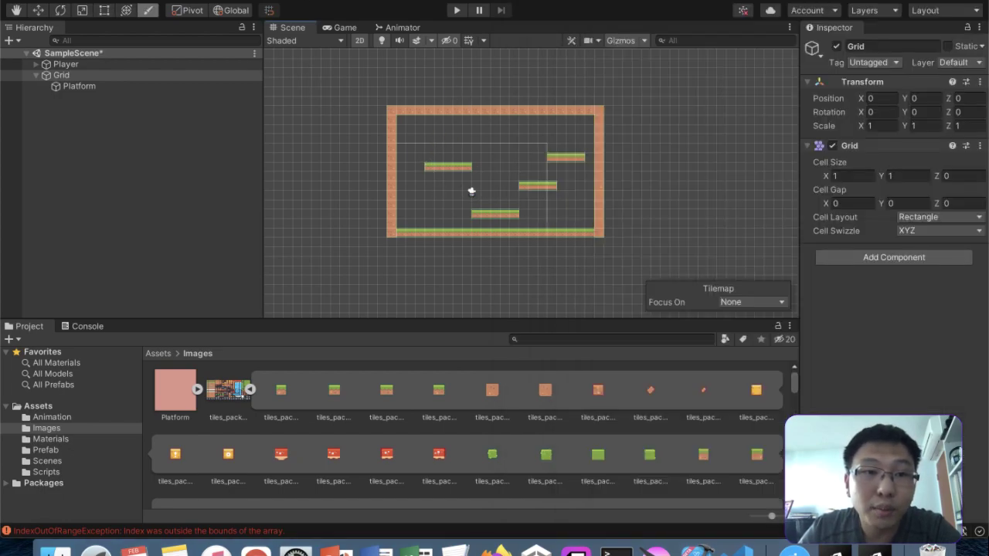
# - Open the Package Manager and search the project's packages for "rule tile"
pyautogui.click(267, 1)
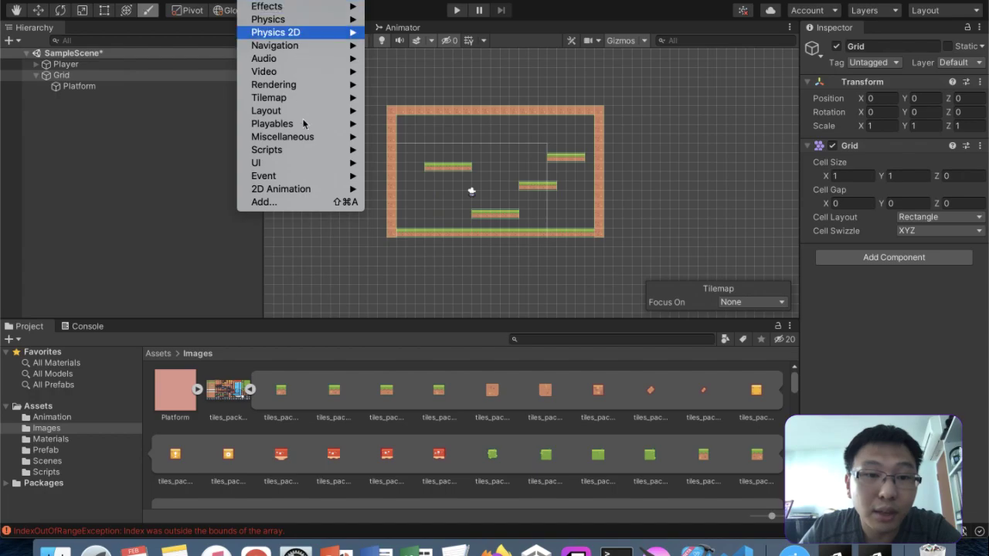
pyautogui.moveTo(303, 168)
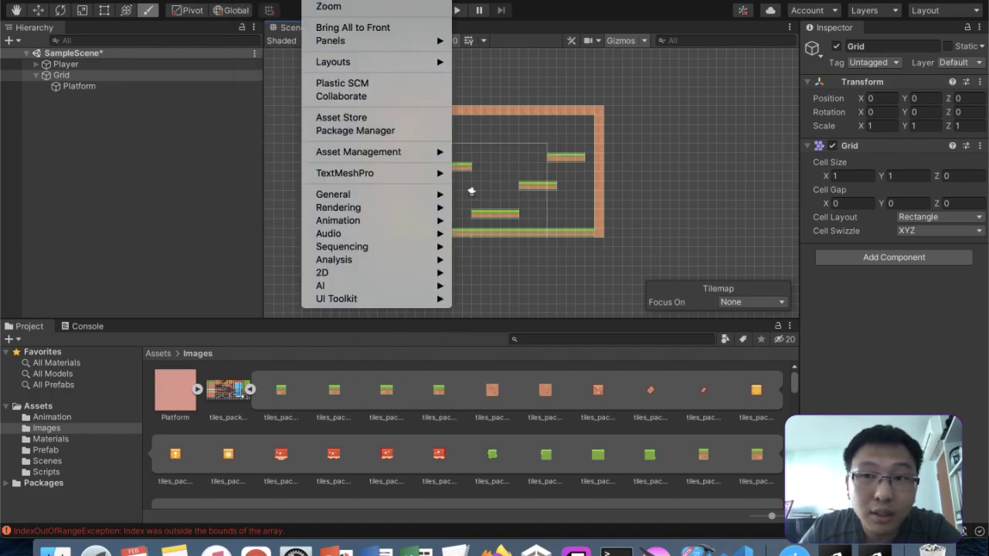
pyautogui.click(361, 132)
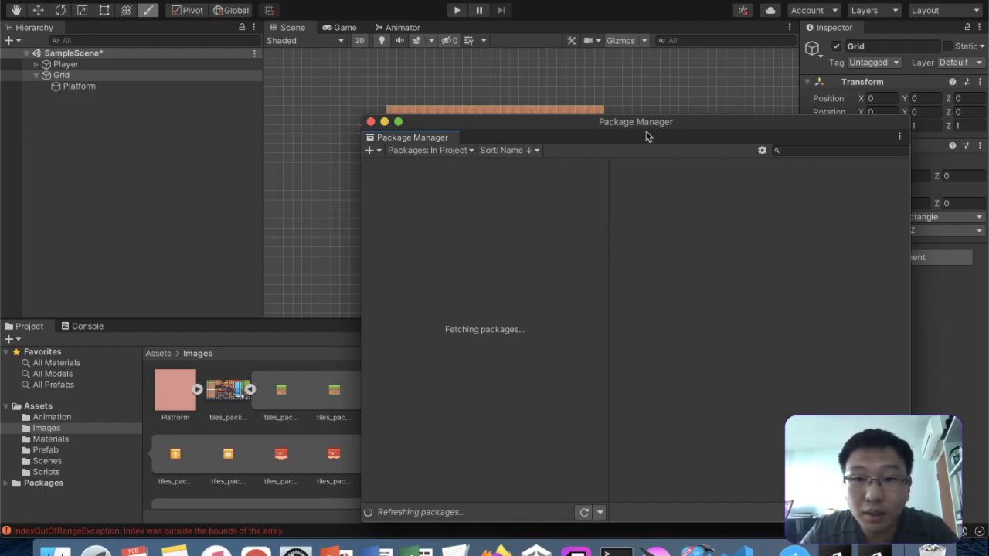
pyautogui.click(823, 150)
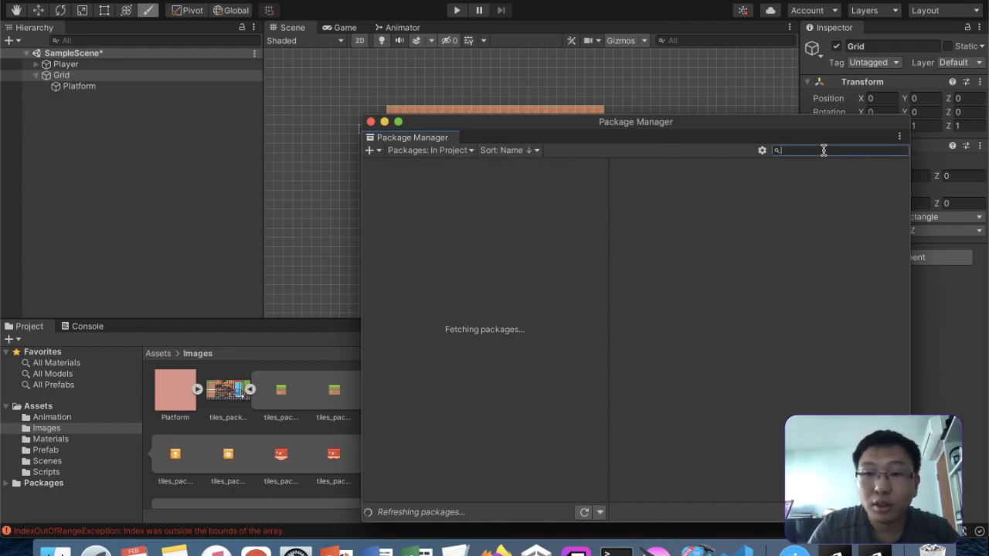
pyautogui.write('rule tim')
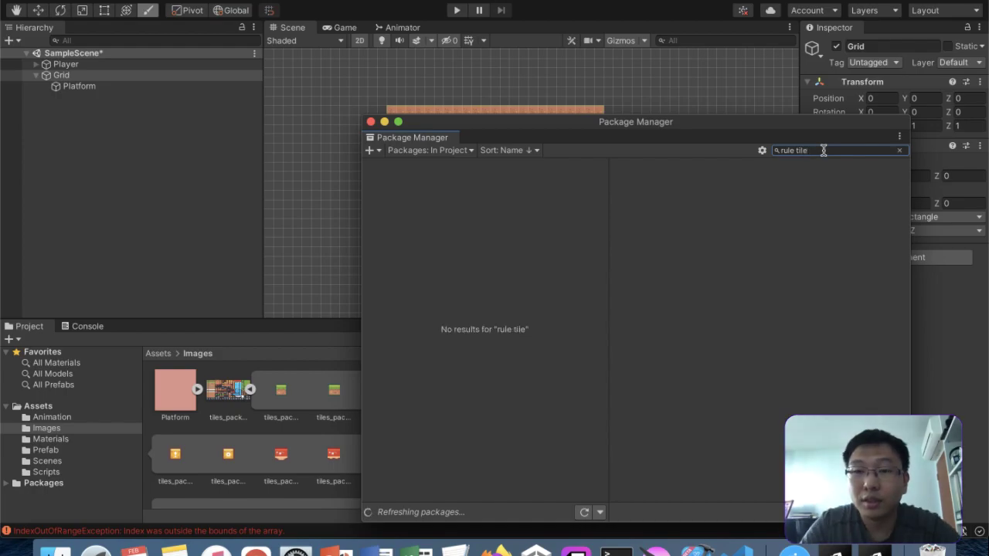
# - Search the packages for "platform" and switch the package source to Unity Registry
pyautogui.click(823, 150)
pyautogui.write('pl')
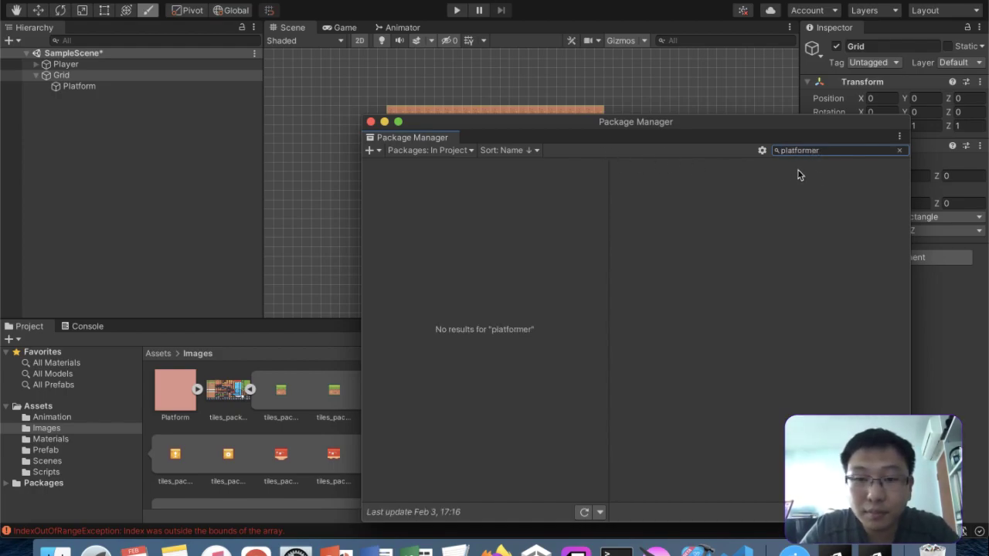
pyautogui.write('atform')
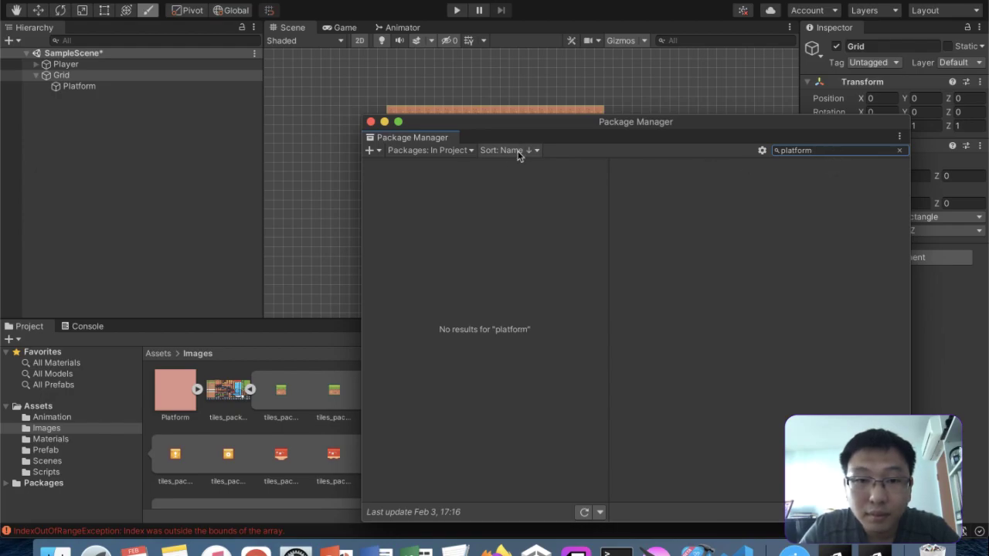
pyautogui.click(460, 152)
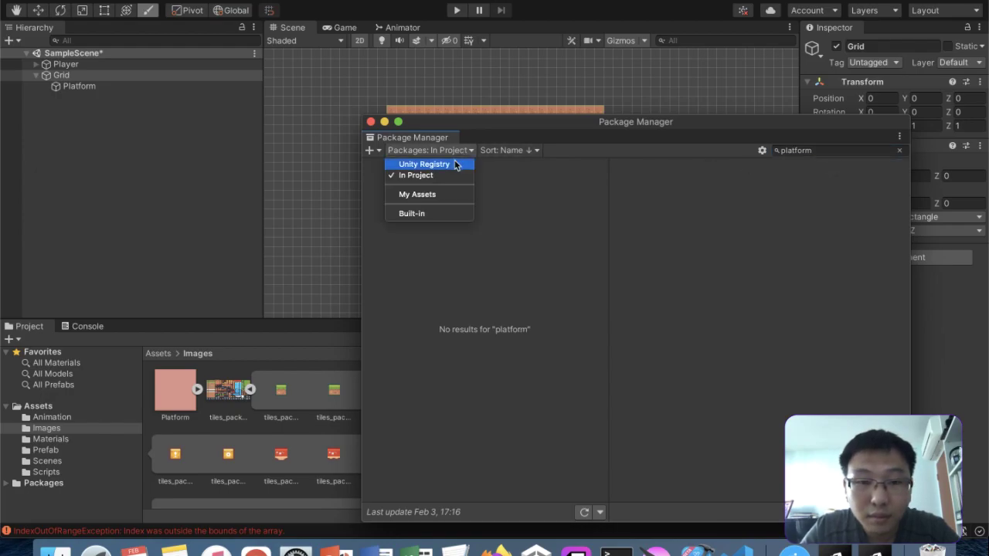
pyautogui.click(454, 165)
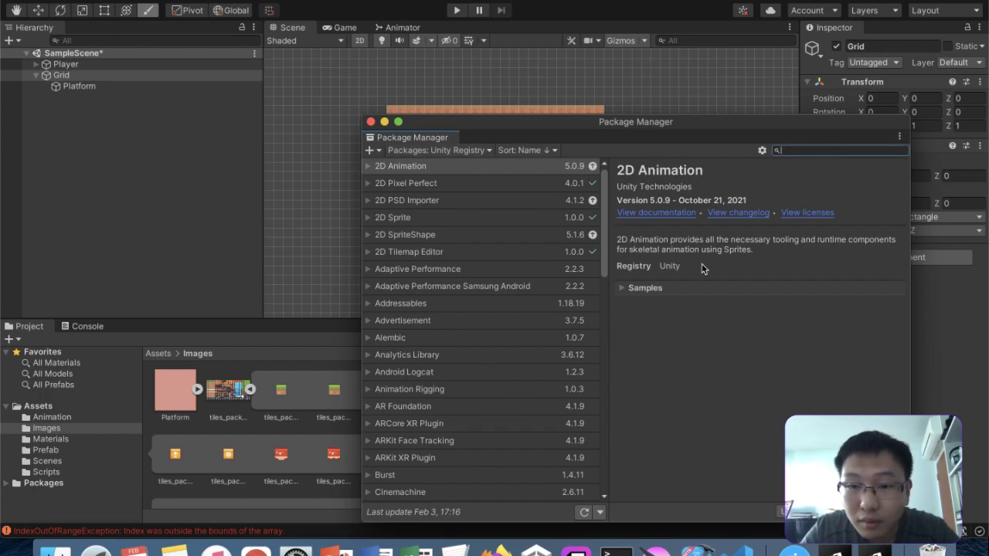
# - Examine the available versions of the 2D Animation and 2D Tilemap Editor packages, and search the registry for "rule tile"
pyautogui.click(367, 166)
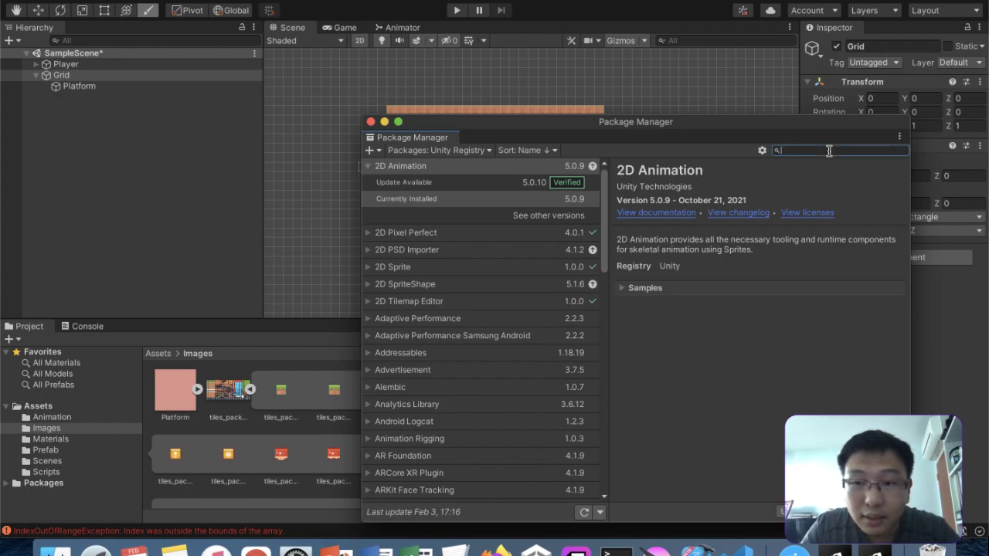
pyautogui.click(486, 302)
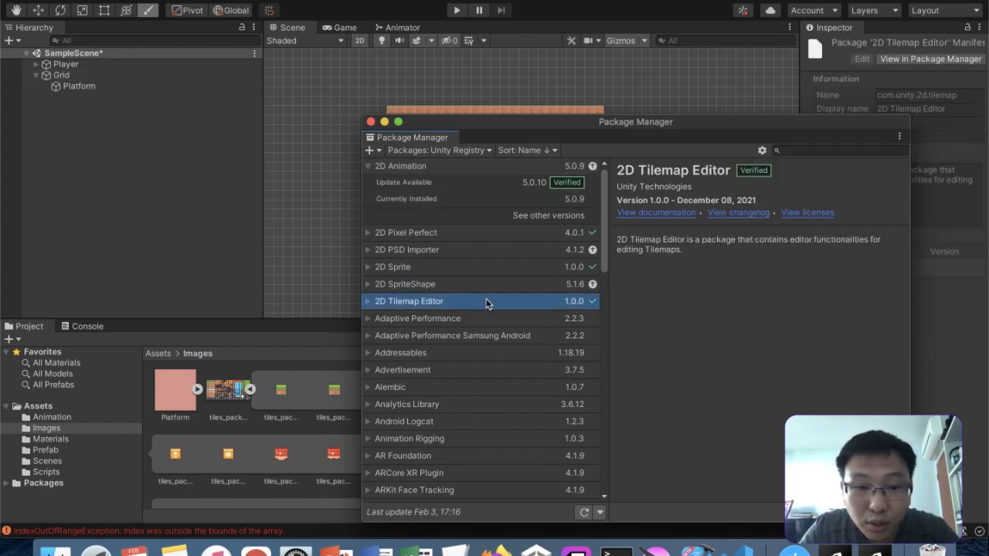
pyautogui.click(368, 302)
pyautogui.scroll(-5, 479, 331)
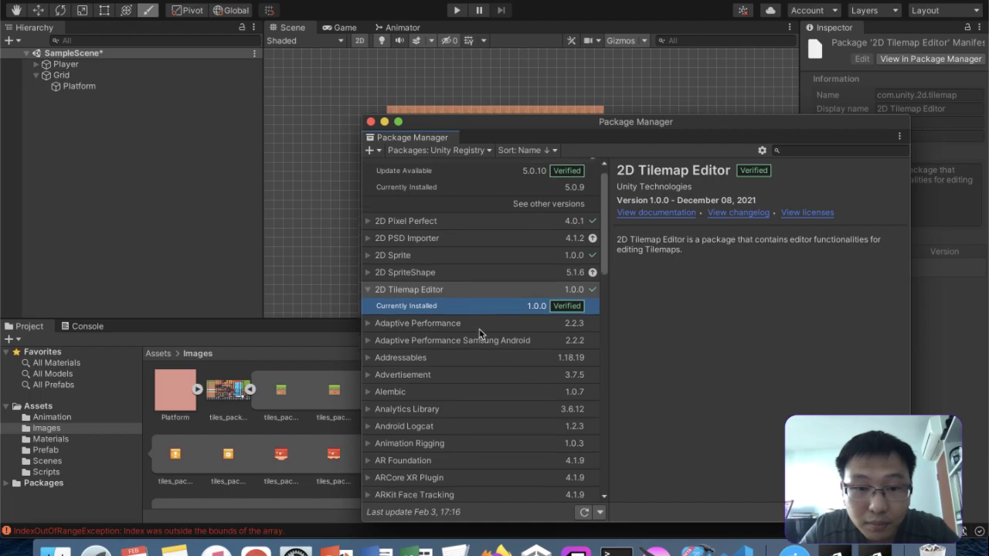
pyautogui.scroll(5, 479, 333)
pyautogui.click(804, 147)
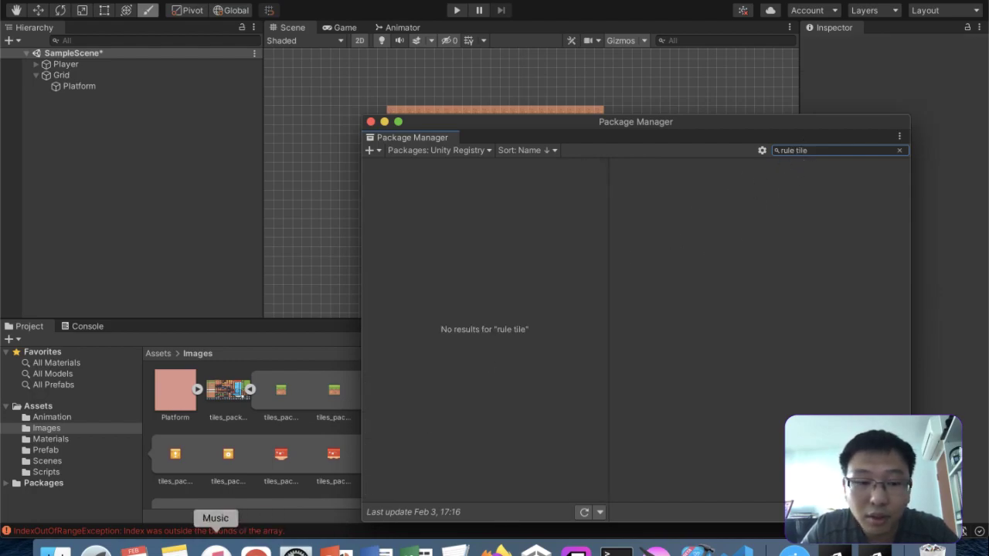
# - Switch to Chrome and search Google for "rule tile unity" in a new tab
pyautogui.click(256, 550)
pyautogui.click(230, 4)
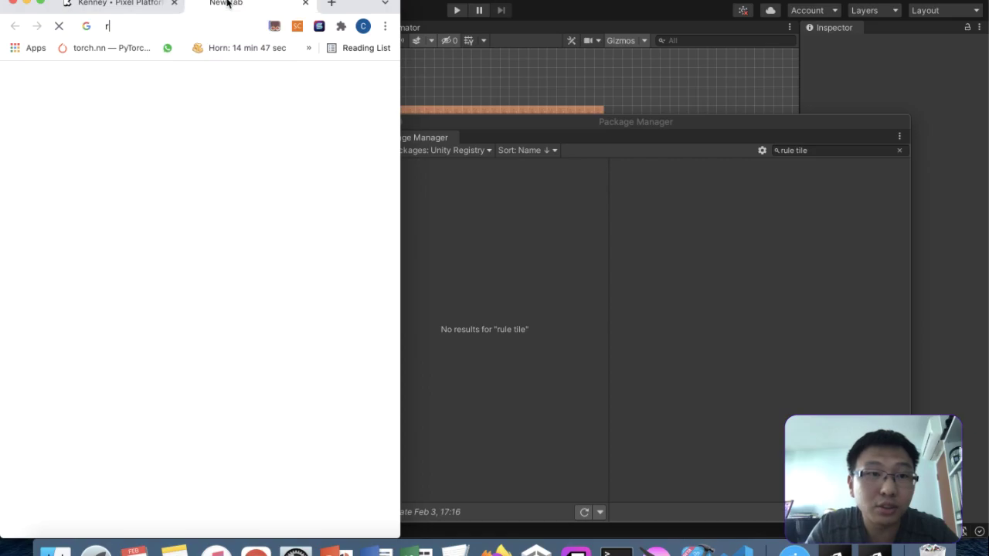
pyautogui.write('rule tile unity')
pyautogui.press('Return')
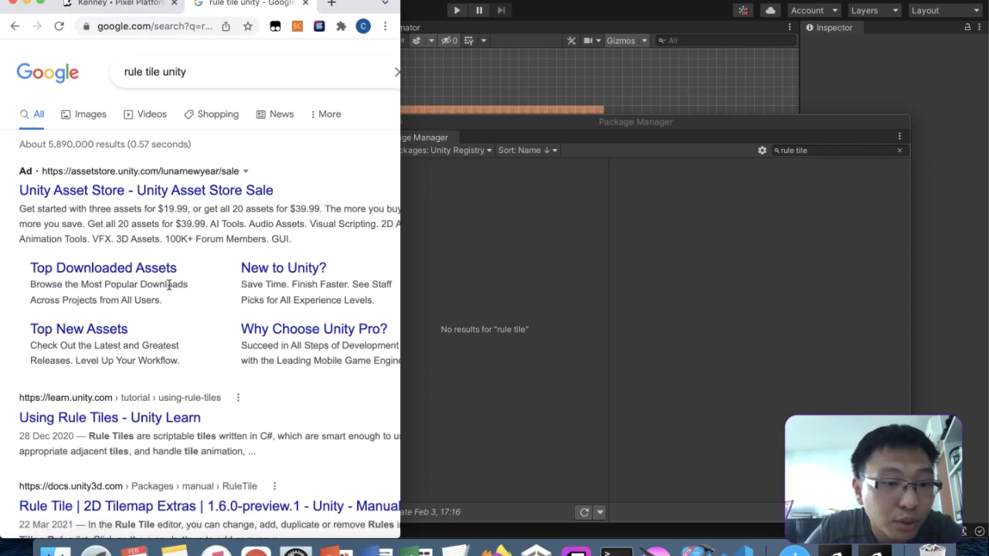
# - Check the Using Rule Tiles tutorial on Unity Learn, and open the Rule Tile manual page of 2D Tilemap Extras instead
pyautogui.scroll(-3, 171, 284)
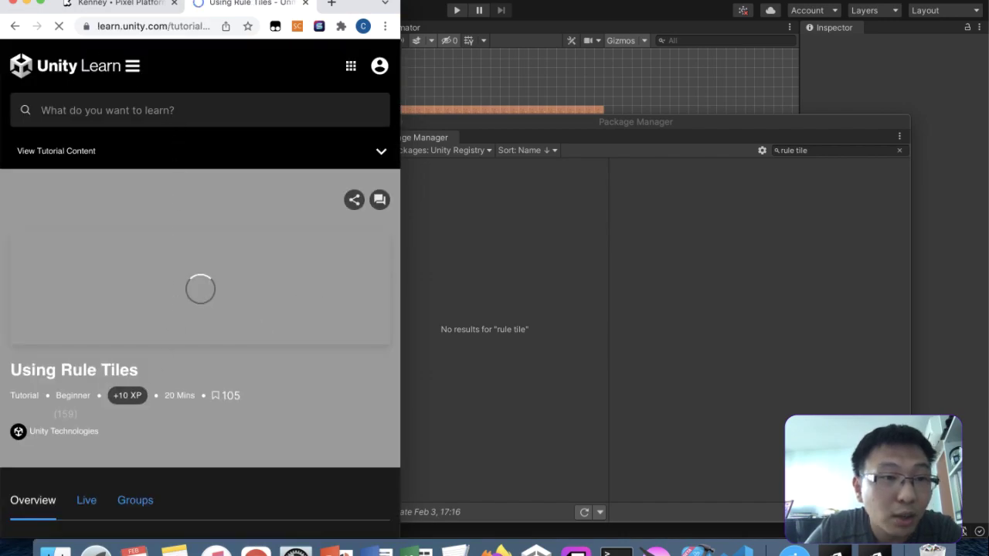
pyautogui.click(15, 25)
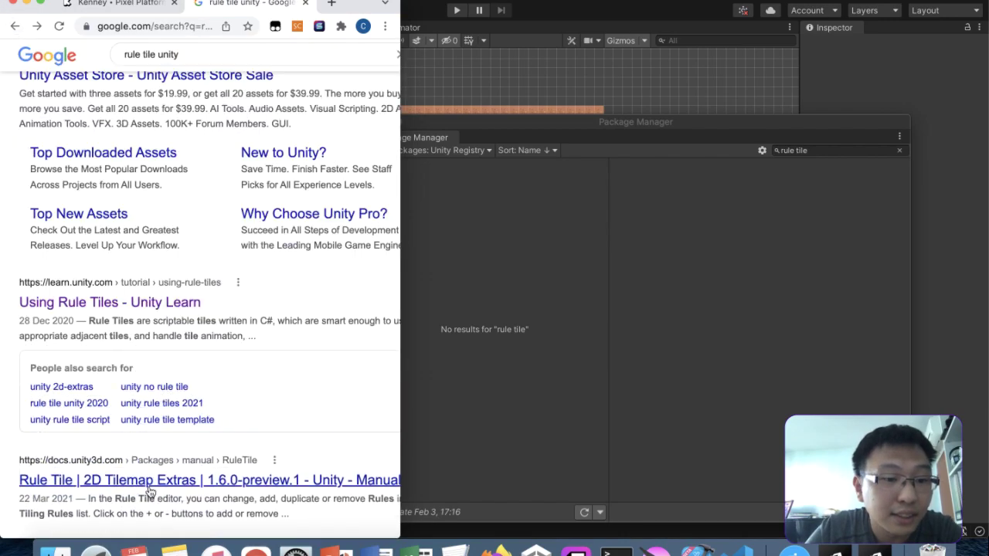
pyautogui.scroll(-3, 151, 492)
pyautogui.click(177, 394)
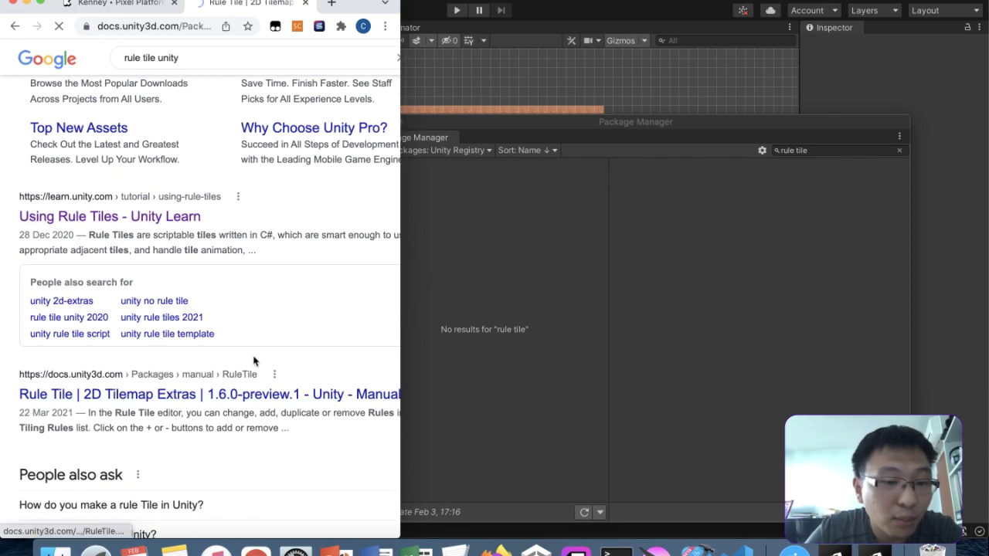
# - Widen the browser window and skim the Rule Tile manual page for its properties, setup and package name
pyautogui.moveTo(401, 225); pyautogui.dragTo(525, 233)
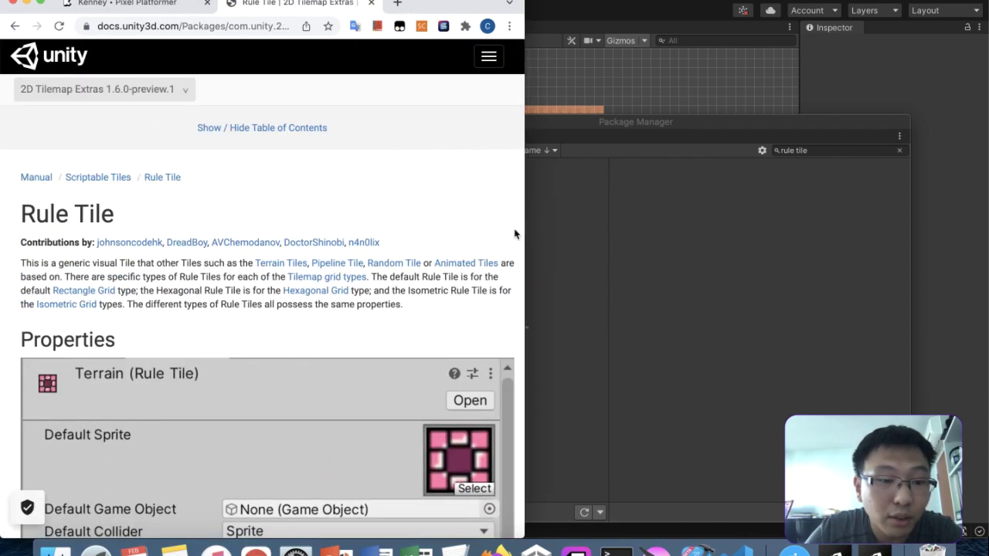
pyautogui.scroll(-15, 379, 327)
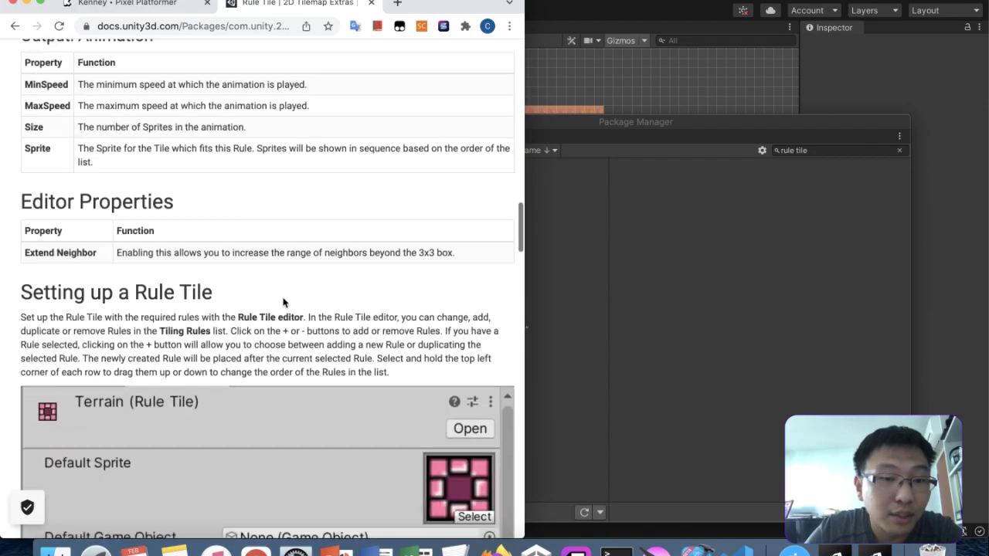
pyautogui.scroll(-15, 282, 302)
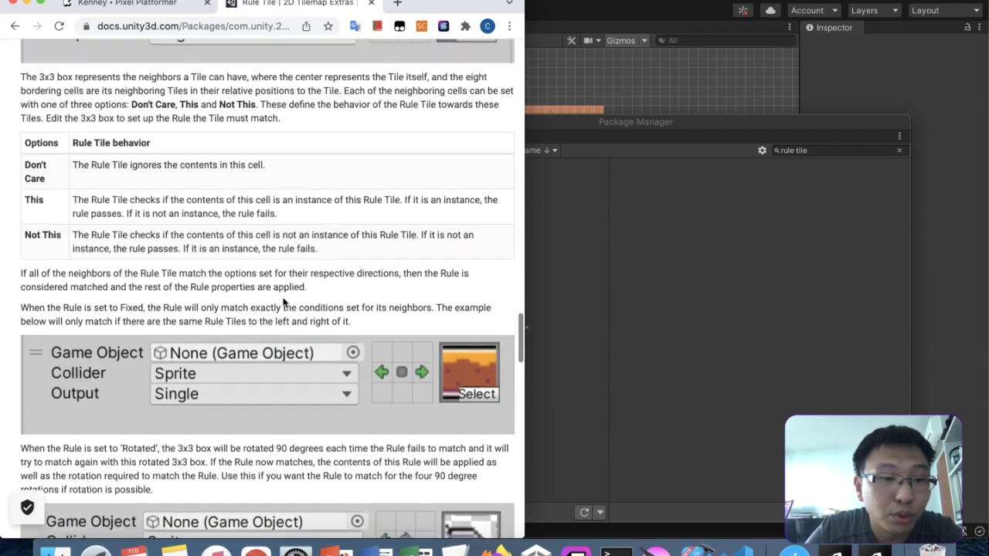
pyautogui.scroll(20, 282, 302)
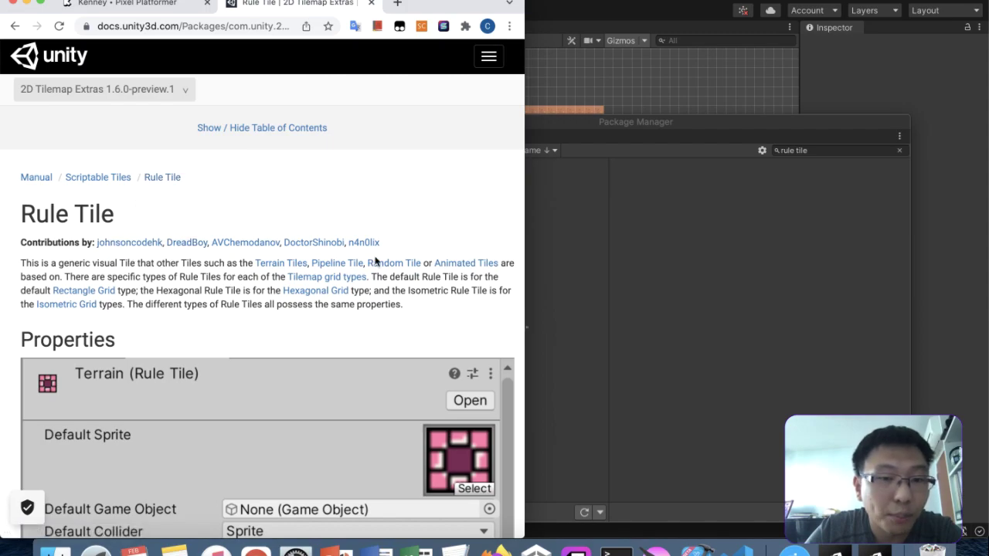
# - Switch back to Unity's Package Manager and search the Unity Registry for "2d tilemap" and "2d tilemap extras"
pyautogui.click(590, 219)
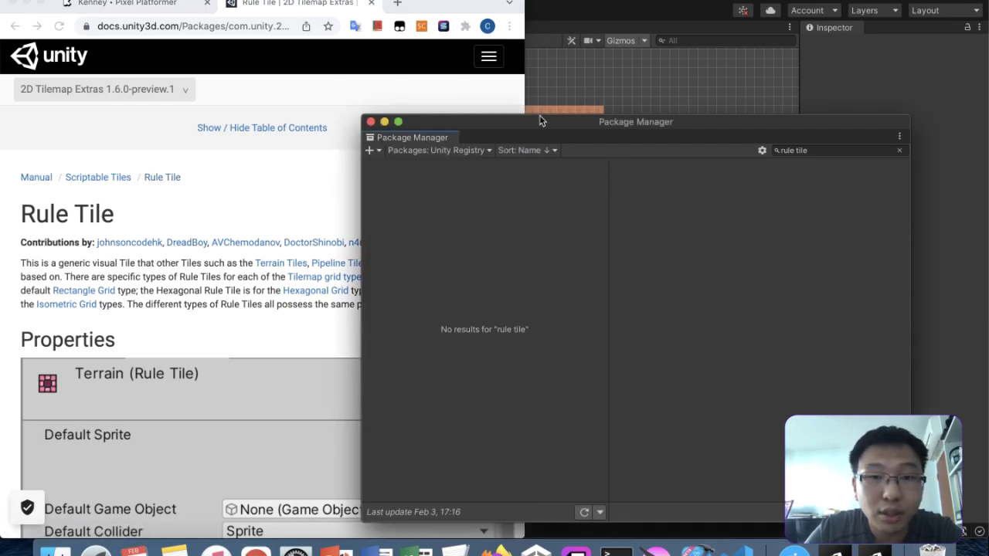
pyautogui.click(821, 149)
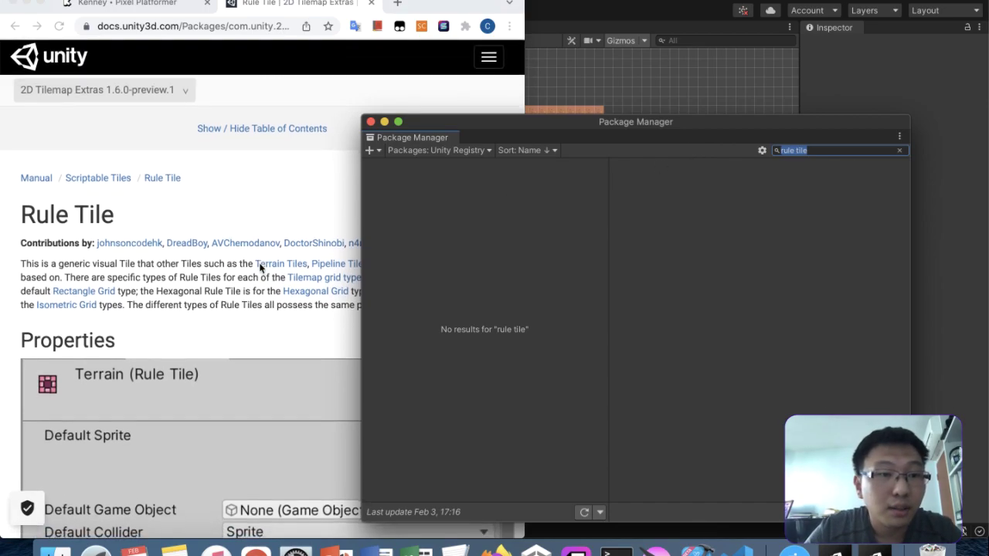
pyautogui.write('2d')
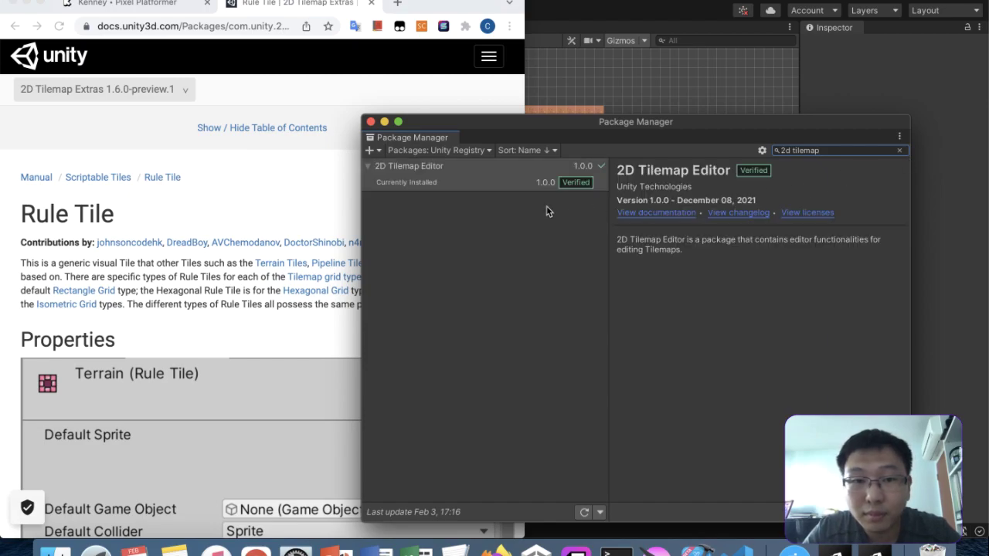
pyautogui.click(860, 154)
pyautogui.click(850, 152)
pyautogui.write('extras')
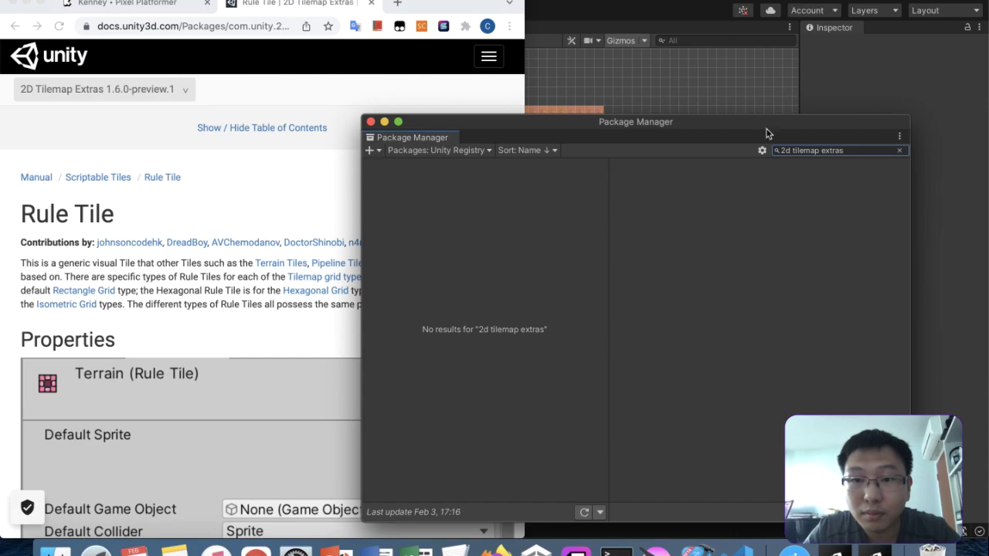
# - Keep Unity Registry as the package source and search it for "tilemap"
pyautogui.click(395, 151)
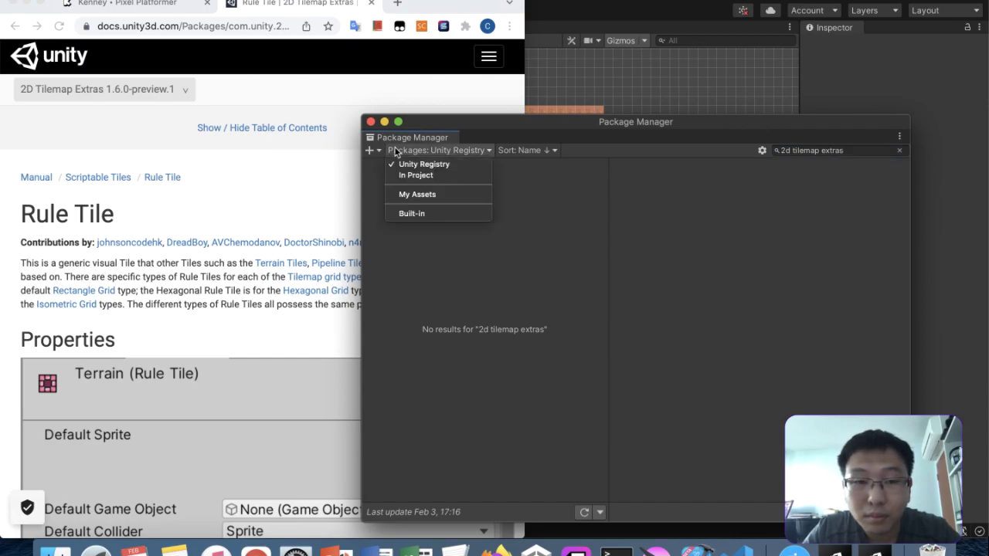
pyautogui.click(422, 164)
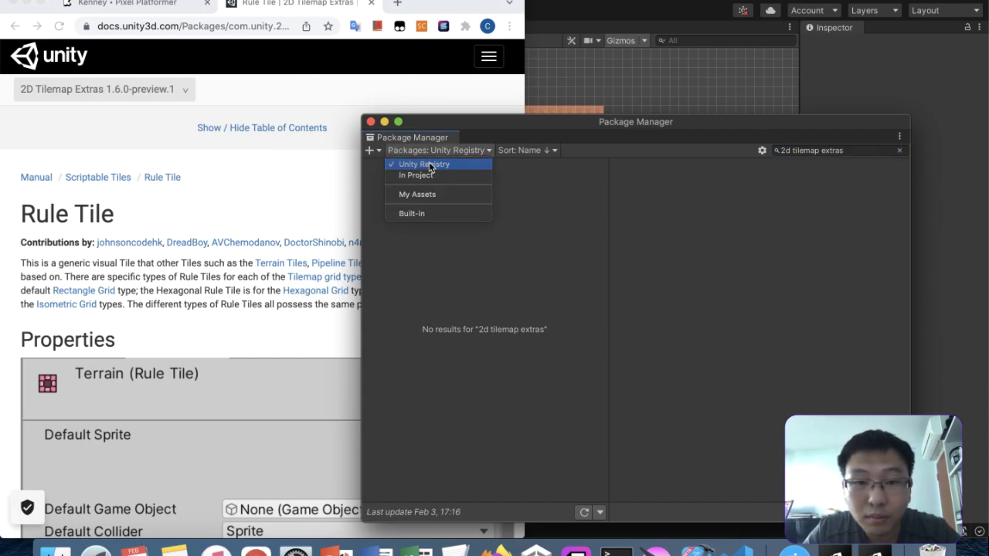
pyautogui.click(875, 153)
pyautogui.write('tilemap')
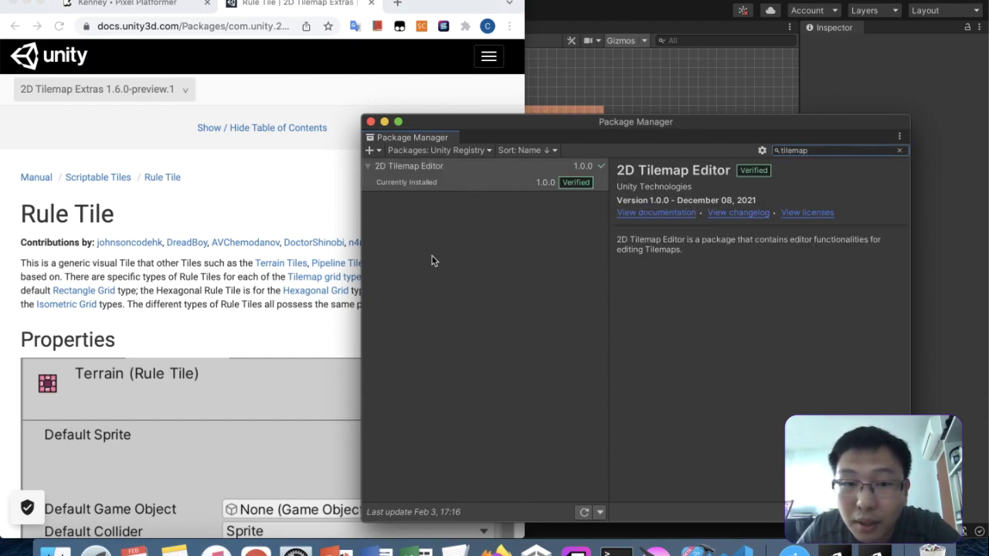
# - Switch to Chrome and show the Rule Tile manual page for 2D Tilemap Extras version 3.0.0
pyautogui.click(298, 211)
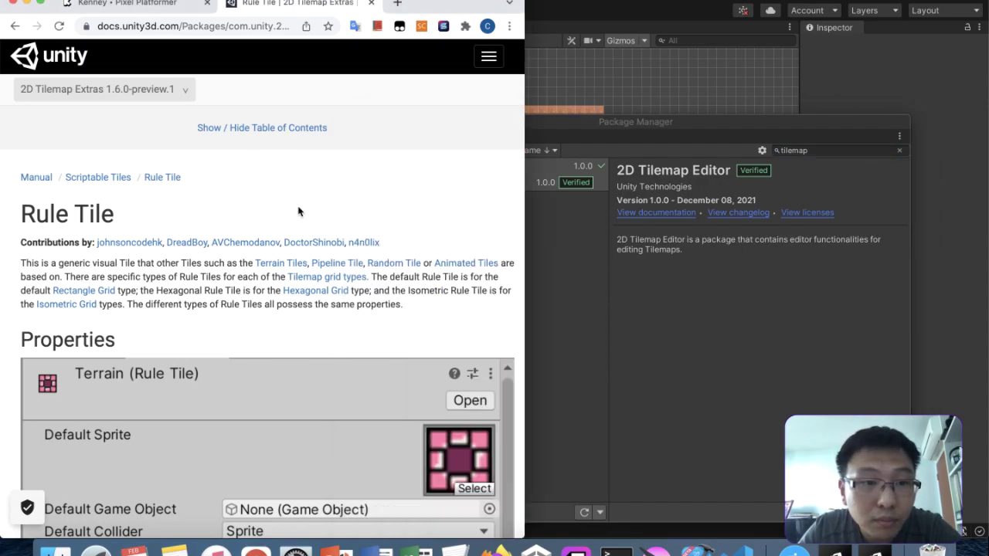
pyautogui.click(89, 93)
pyautogui.click(88, 114)
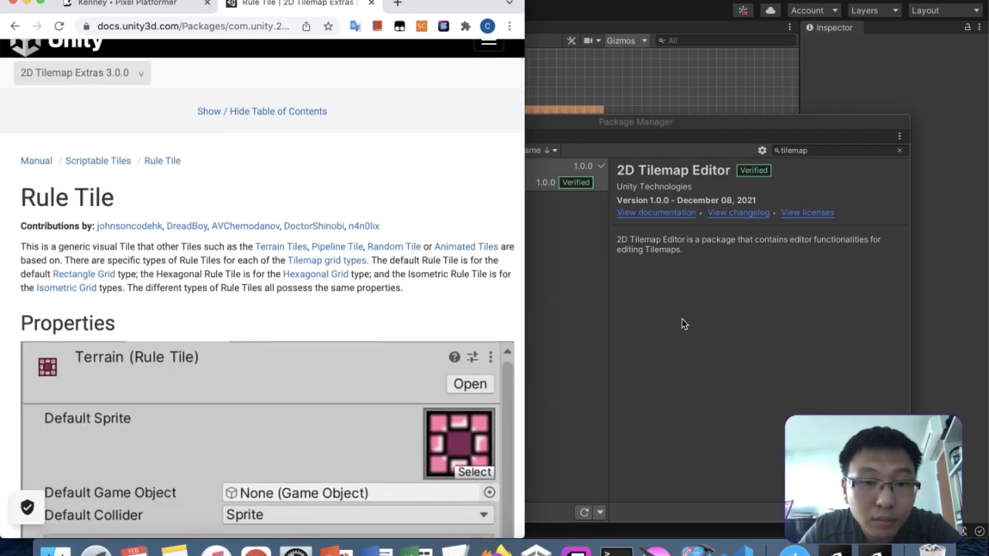
# - Return to Unity's Package Manager and check the options for adding packages and the available package sources
pyautogui.click(681, 324)
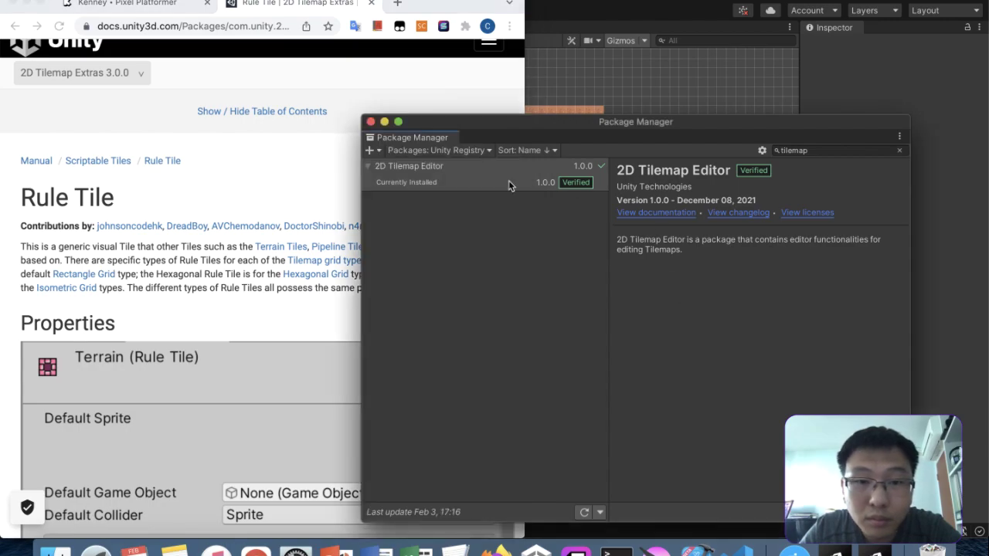
pyautogui.click(371, 152)
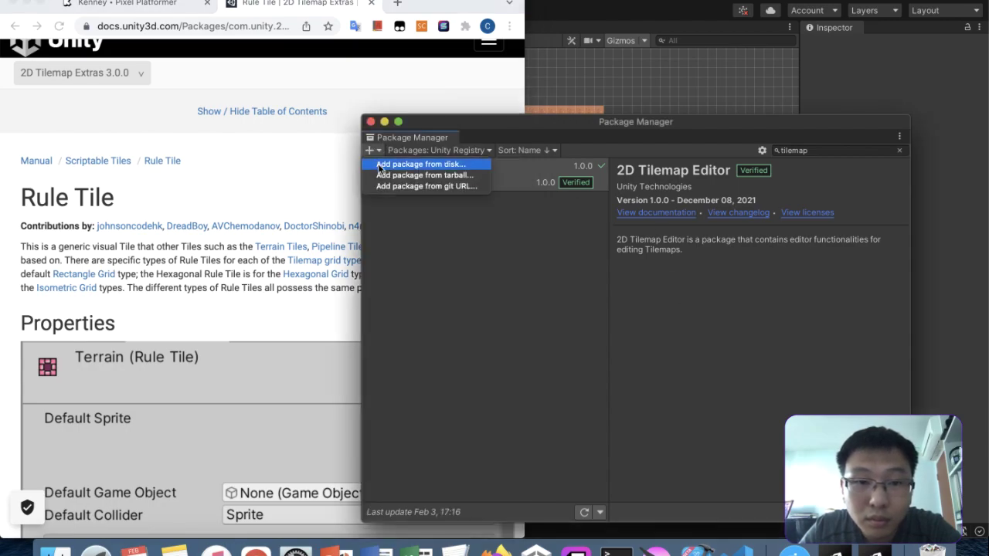
pyautogui.click(431, 154)
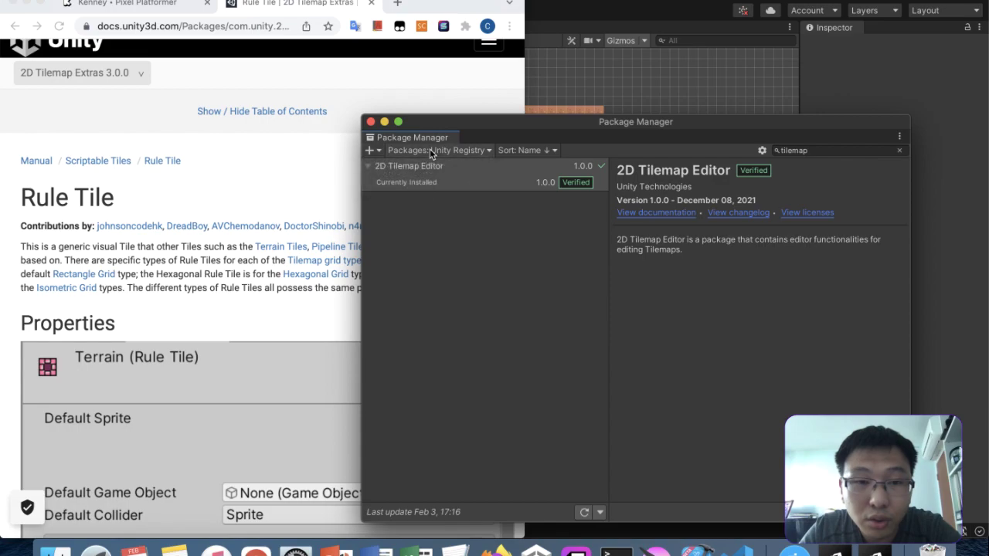
pyautogui.click(428, 153)
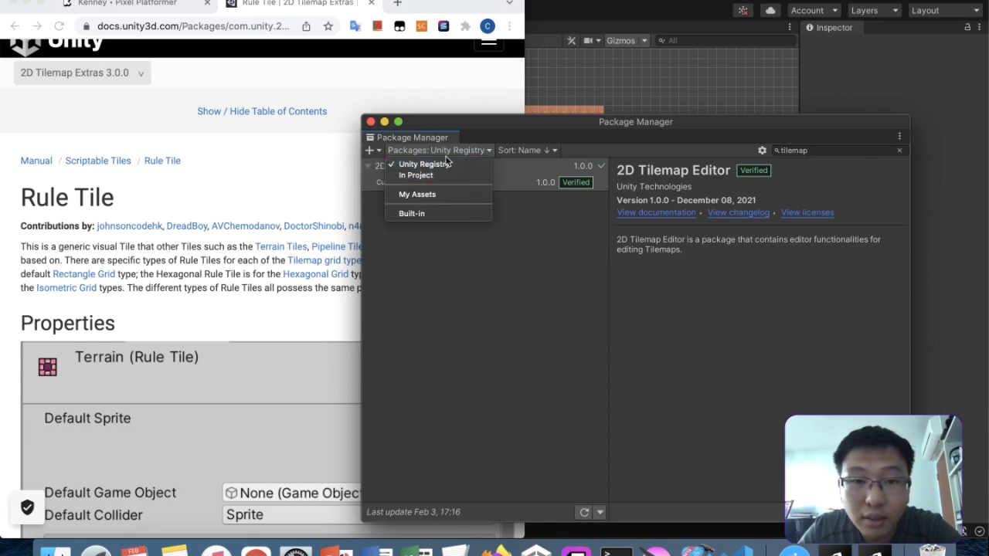
pyautogui.click(523, 243)
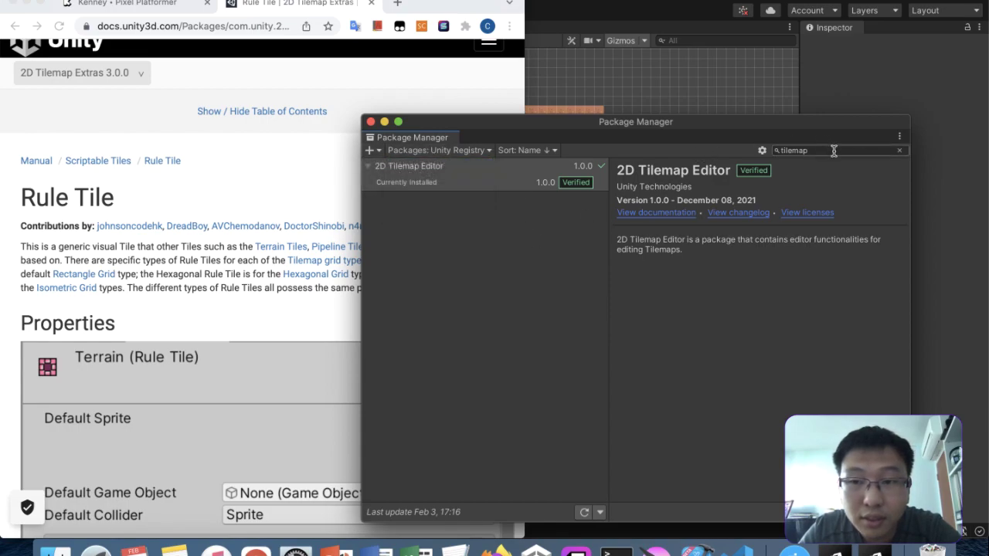
# - Search the Unity Registry for "cinemachine" as a comparison, and repeat the search for "tilemap"
pyautogui.moveTo(834, 151); pyautogui.dragTo(687, 144)
pyautogui.write('cinemachin')
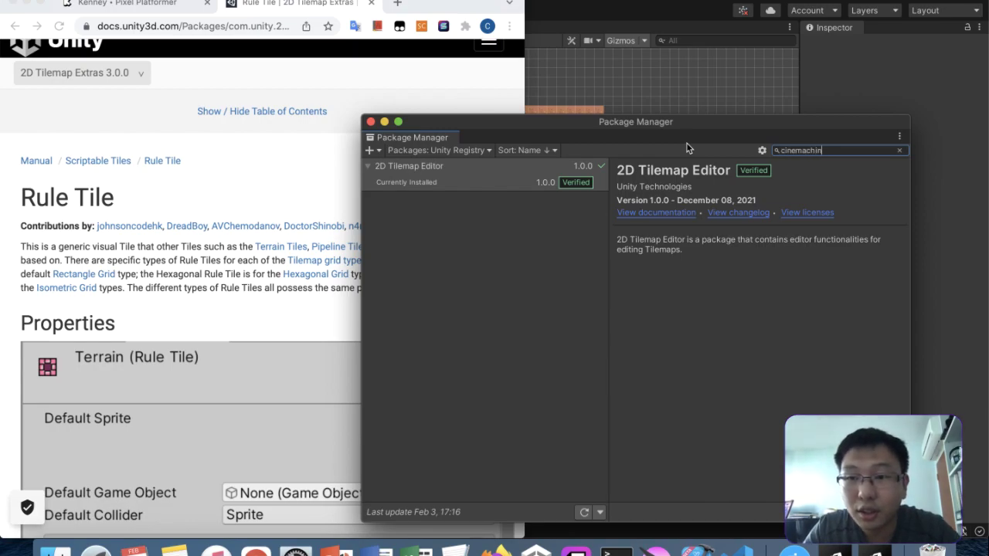
pyautogui.write('e')
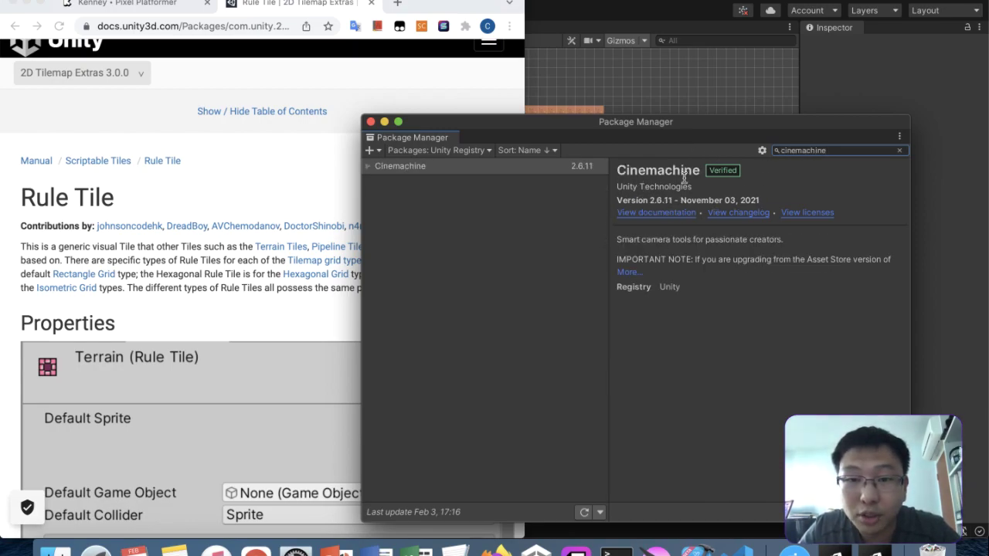
pyautogui.moveTo(831, 150); pyautogui.dragTo(724, 154)
pyautogui.write('tilemap')
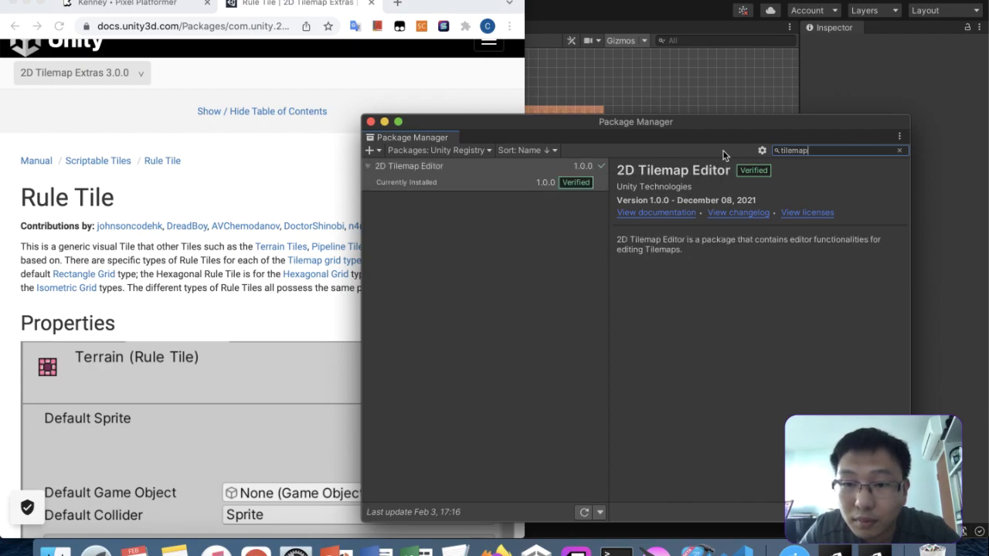
# - Check which 2D objects can be created under the Platform tilemap, without creating any
pyautogui.click(677, 260)
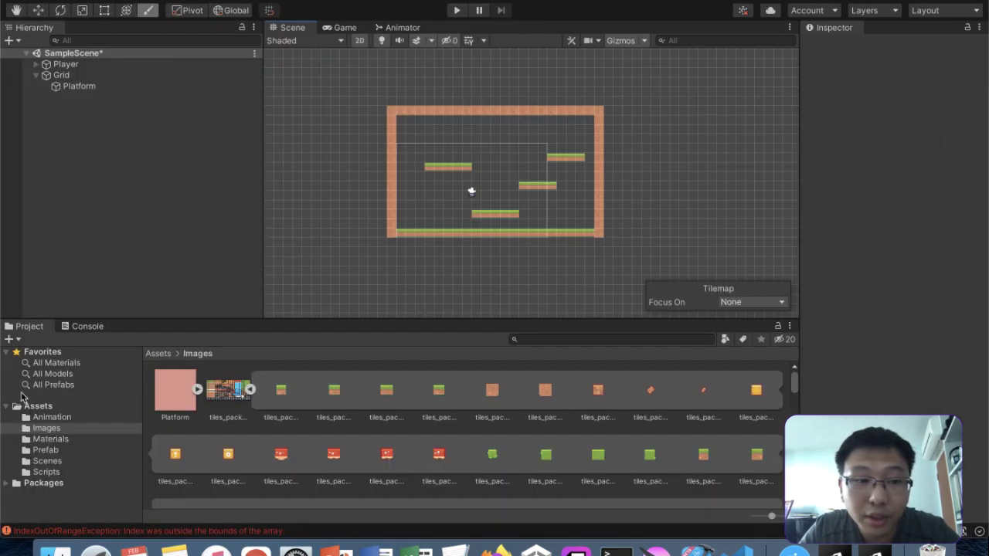
pyautogui.click(83, 88)
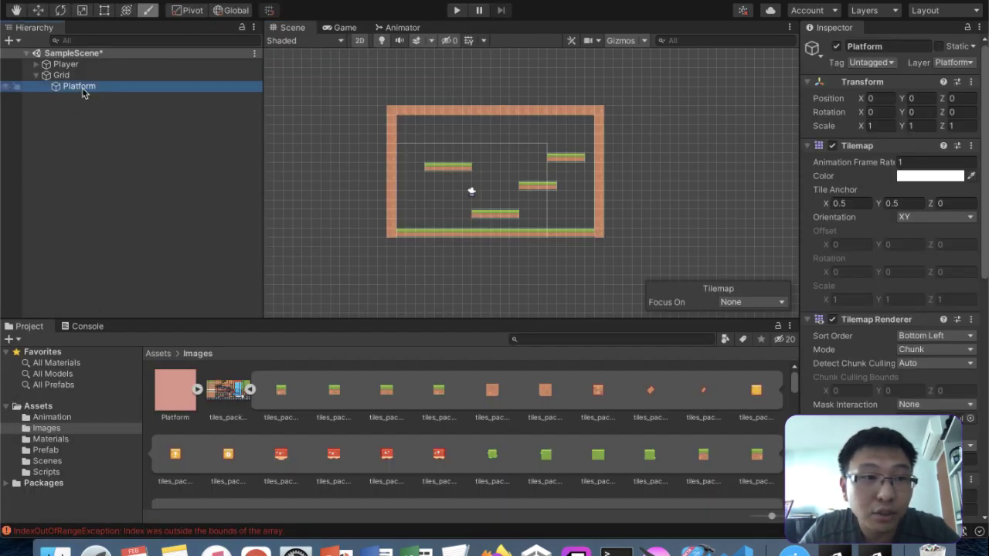
pyautogui.rightClick(83, 88)
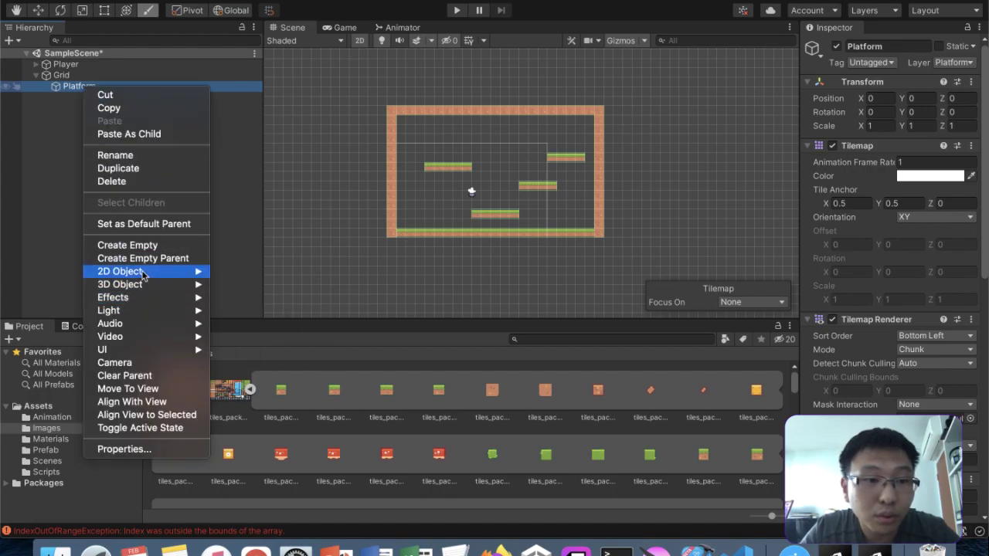
pyautogui.moveTo(151, 273)
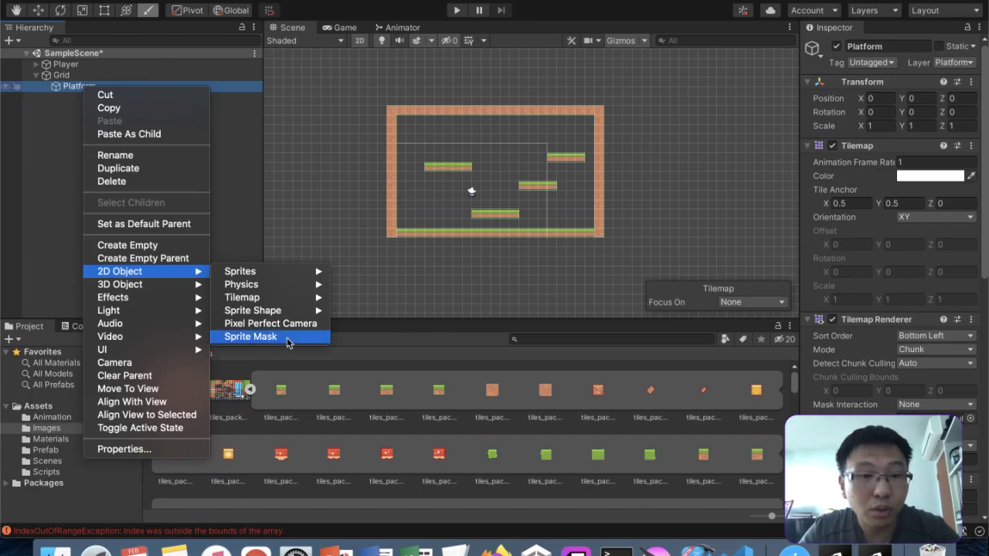
pyautogui.click(67, 267)
# - Switch to Chrome, glance over the Rule Tile manual page, and search Google for "unity how to get rule tile"
pyautogui.hotkey('ctrl', 'Up')
pyautogui.click(272, 385)
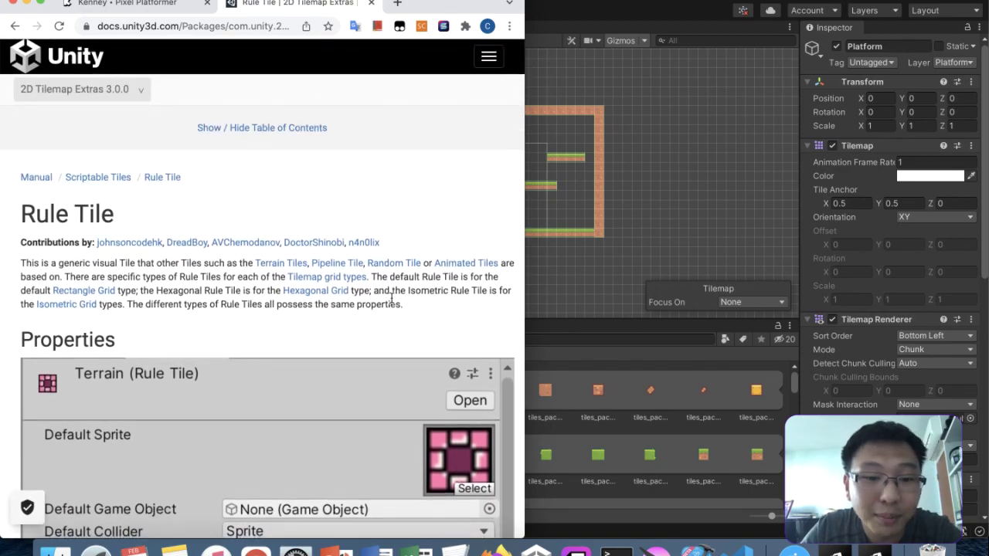
pyautogui.scroll(-10, 390, 301)
pyautogui.scroll(10, 390, 302)
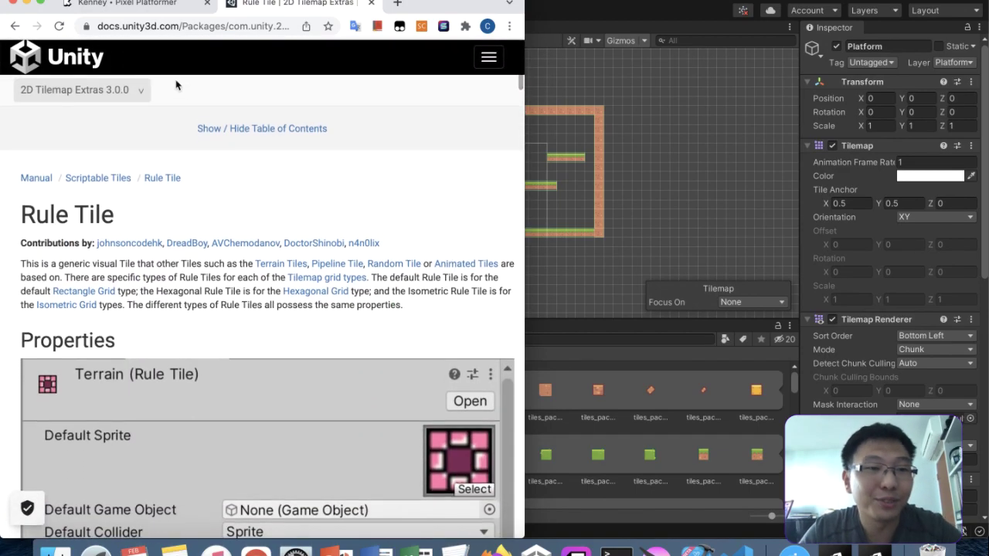
pyautogui.click(190, 26)
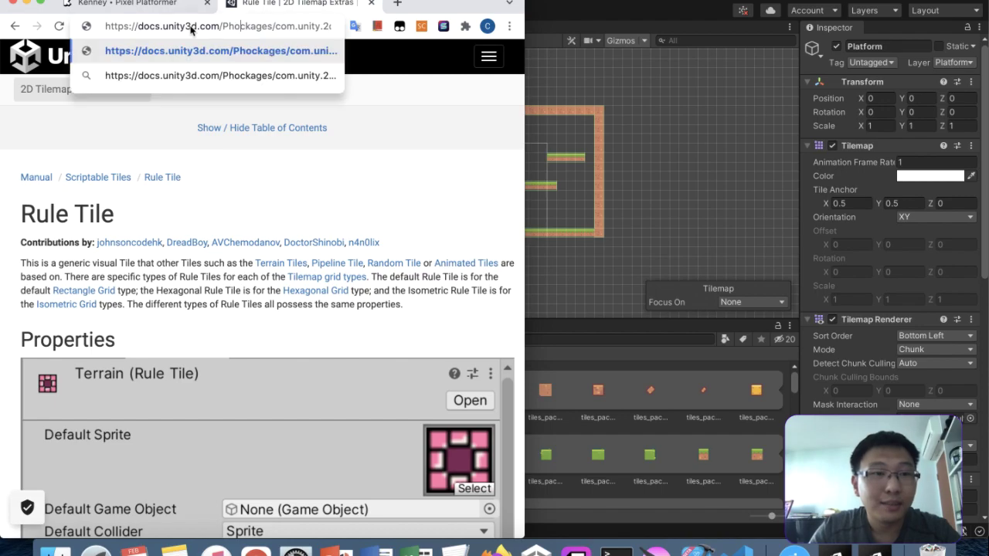
pyautogui.write('unity how to get rule tile')
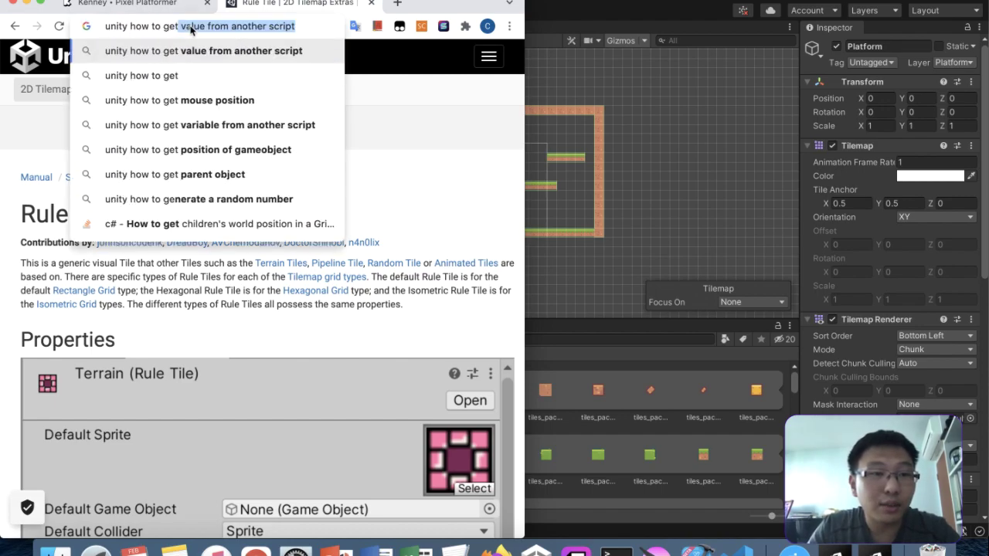
pyautogui.press('Return')
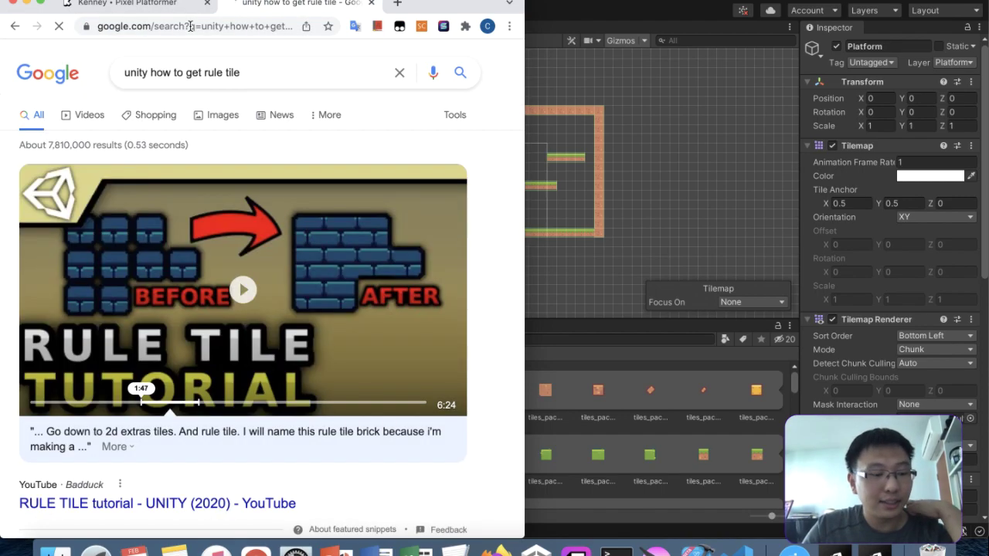
# - Look through the Google results for a page explaining how to obtain Rule Tiles in Unity
pyautogui.scroll(-3, 251, 226)
pyautogui.scroll(-3, 251, 229)
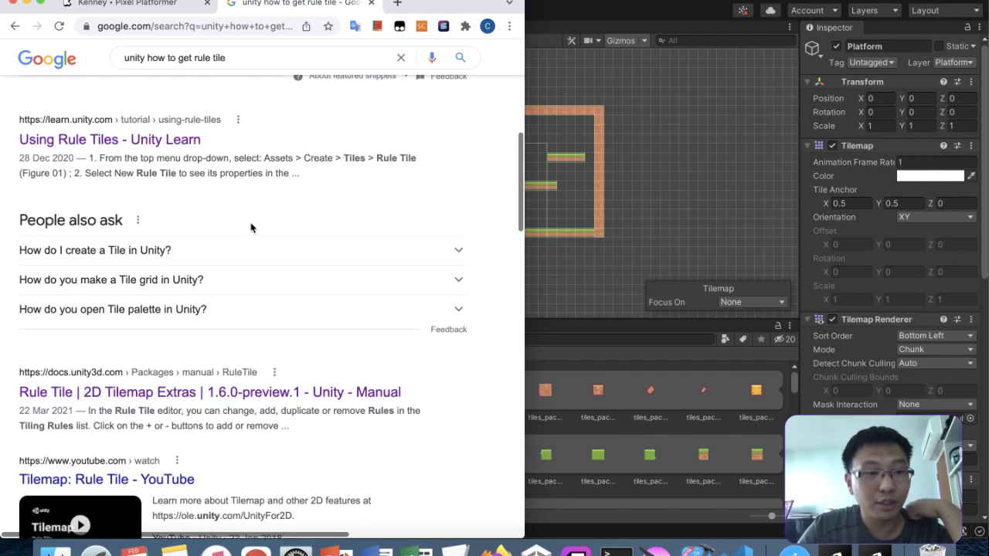
pyautogui.scroll(-4, 239, 285)
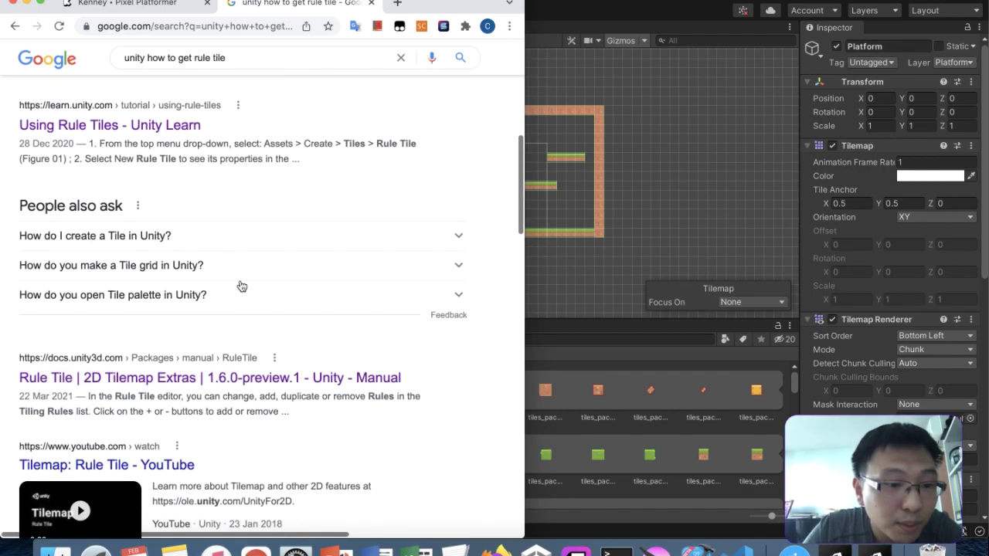
pyautogui.scroll(-1, 240, 286)
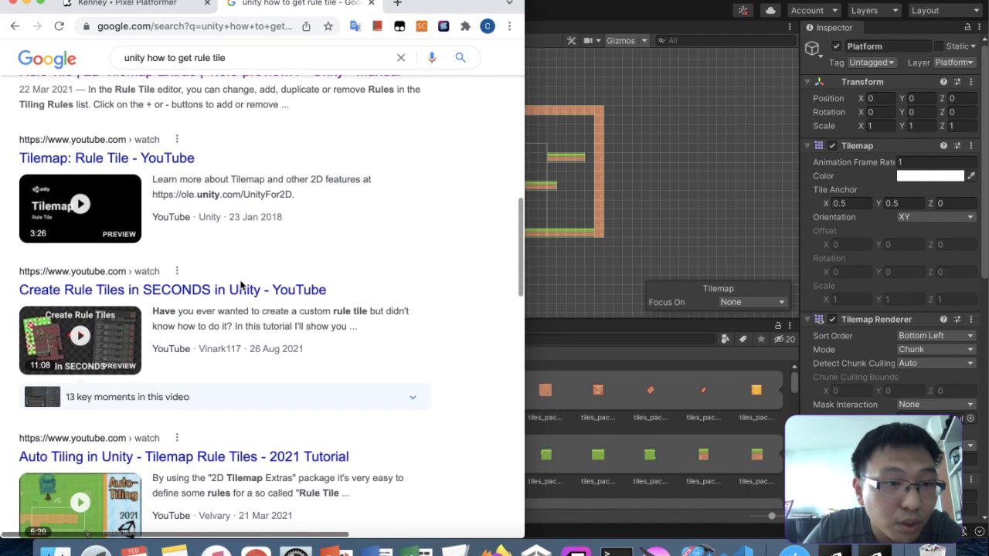
pyautogui.scroll(-1, 240, 286)
pyautogui.scroll(-1, 240, 286)
pyautogui.scroll(1, 241, 283)
pyautogui.scroll(-1, 240, 281)
pyautogui.scroll(-4, 241, 281)
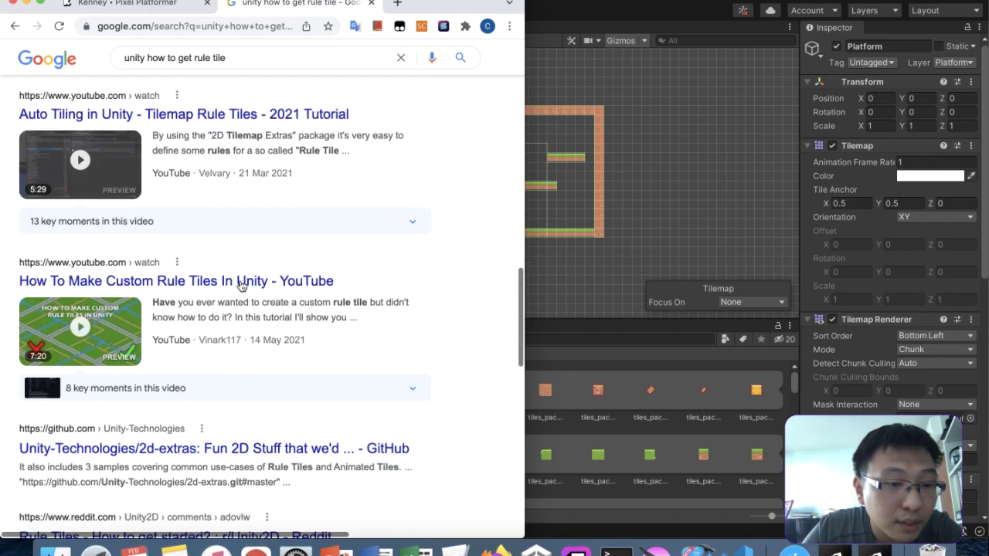
pyautogui.scroll(-2, 327, 417)
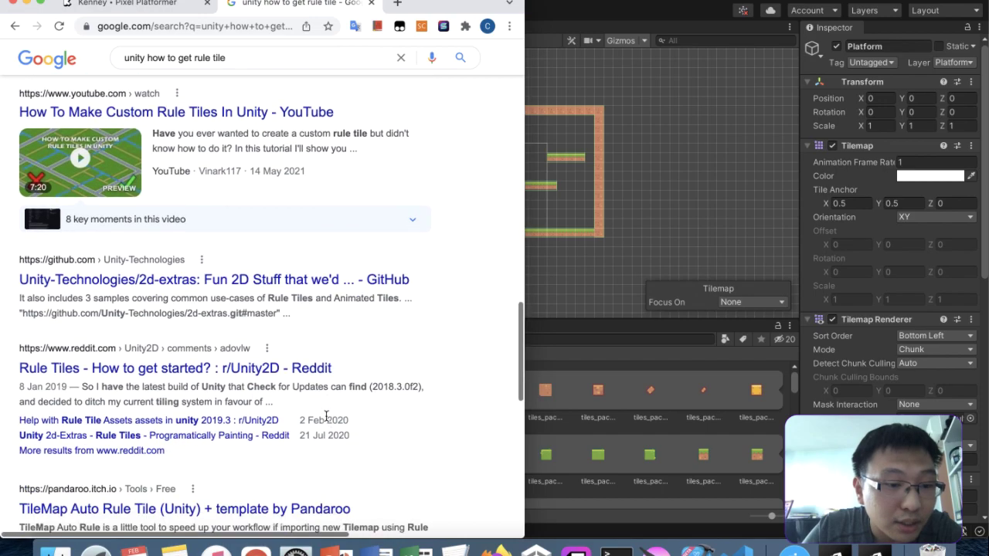
# - Open the Reddit thread "Rule Tiles - How to get started?", read its full discussion, and dismiss the Google sign-in prompt
pyautogui.click(289, 371)
pyautogui.scroll(-2, 389, 354)
pyautogui.scroll(-4, 389, 354)
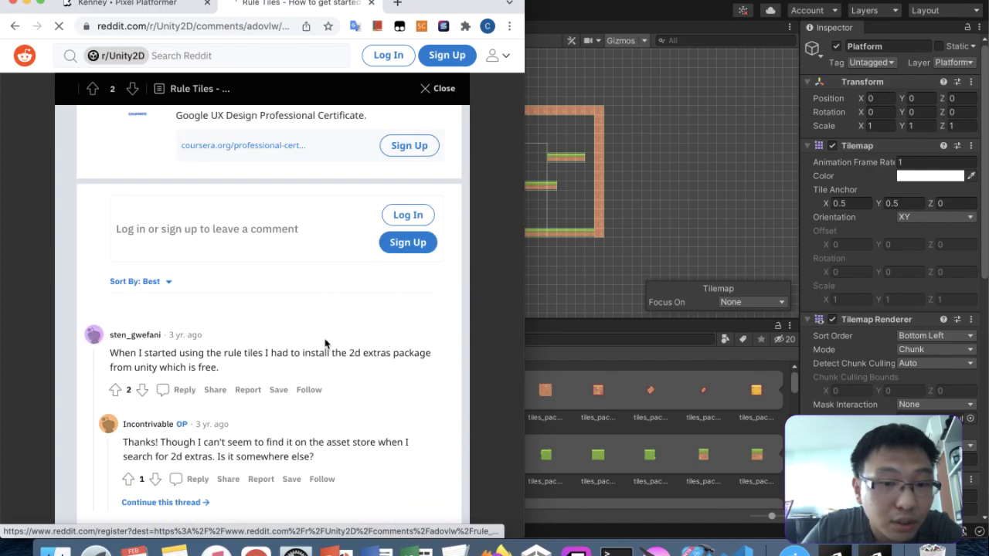
pyautogui.scroll(-3, 325, 344)
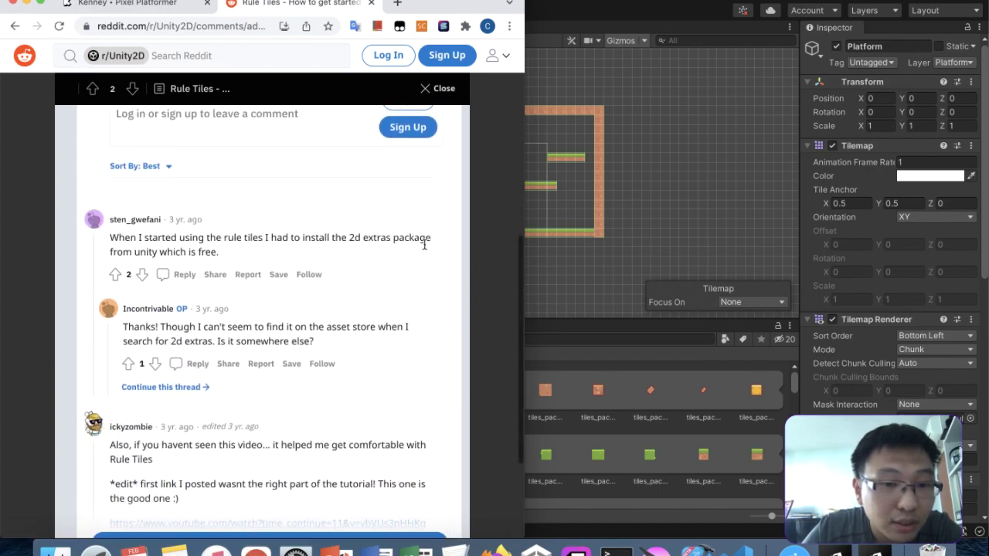
pyautogui.scroll(-1, 425, 248)
pyautogui.scroll(-3, 386, 302)
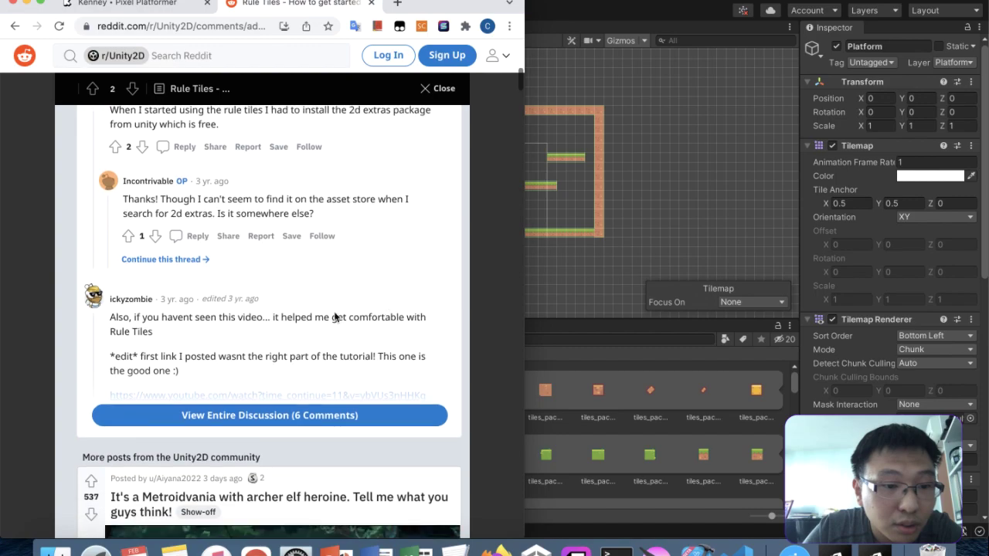
pyautogui.click(280, 424)
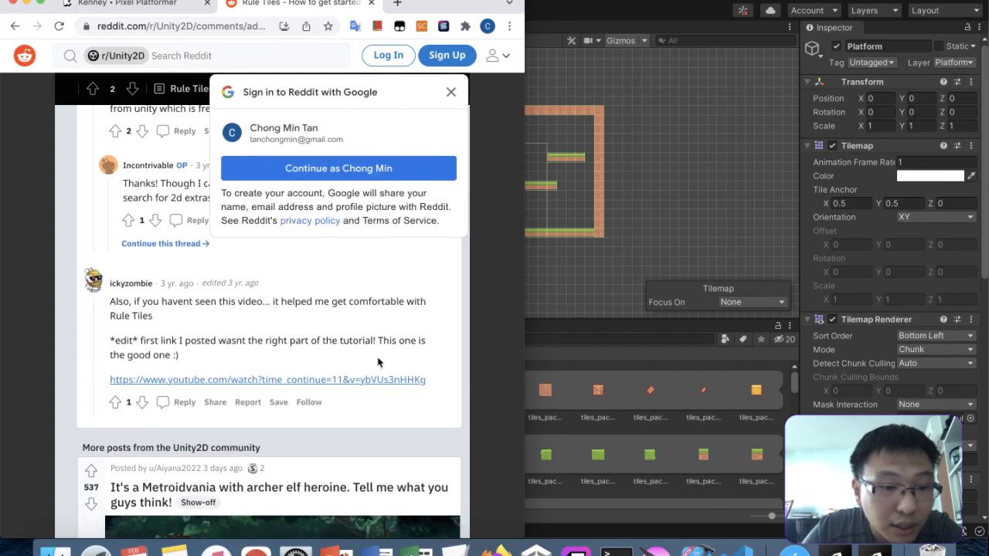
pyautogui.scroll(-1, 377, 362)
pyautogui.scroll(3, 428, 324)
pyautogui.click(451, 92)
# - Switch back to Unity's Package Manager, search the registry for "2d", and expand the 2D SpriteShape package
pyautogui.click(674, 91)
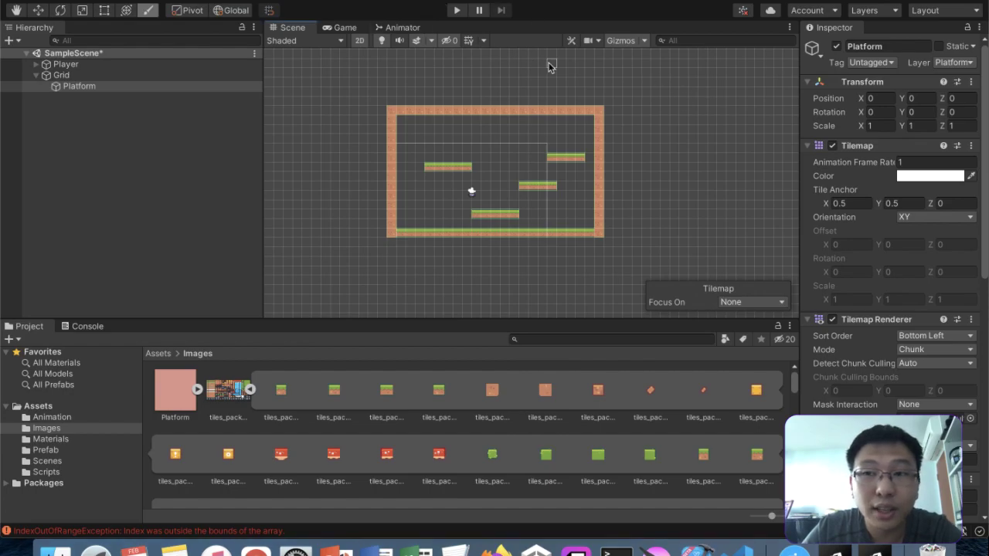
pyautogui.hotkey('ctrl', 'Up')
pyautogui.click(633, 468)
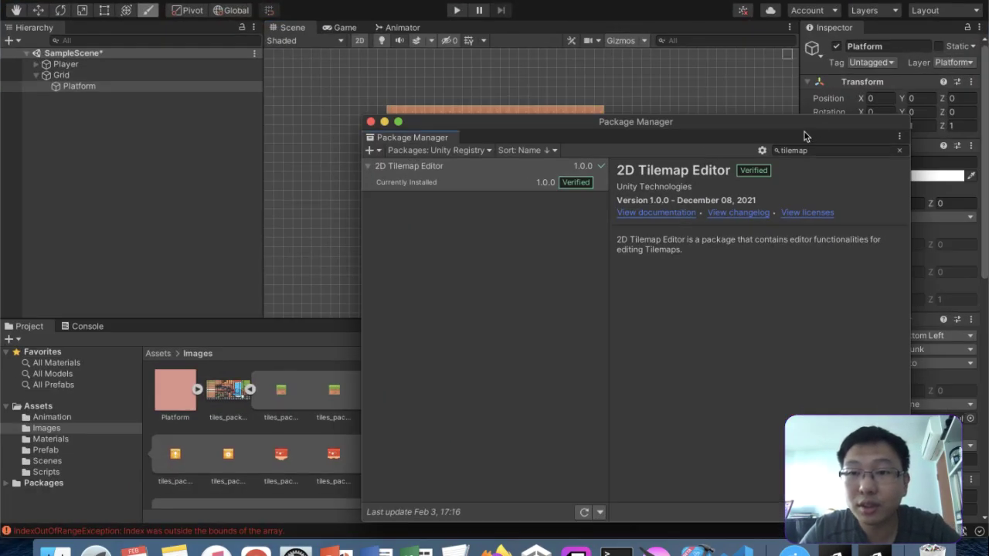
pyautogui.click(820, 149)
pyautogui.write('2d')
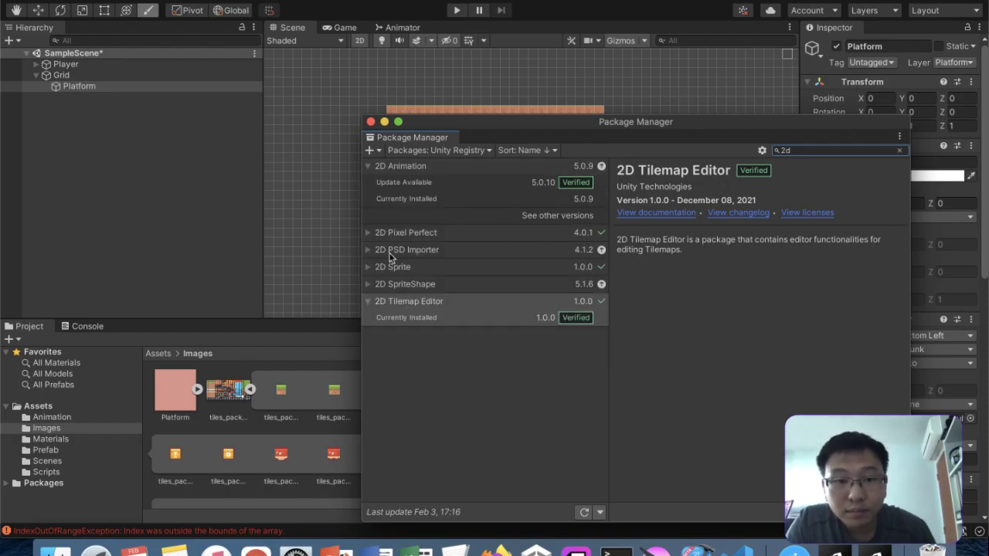
pyautogui.click(369, 284)
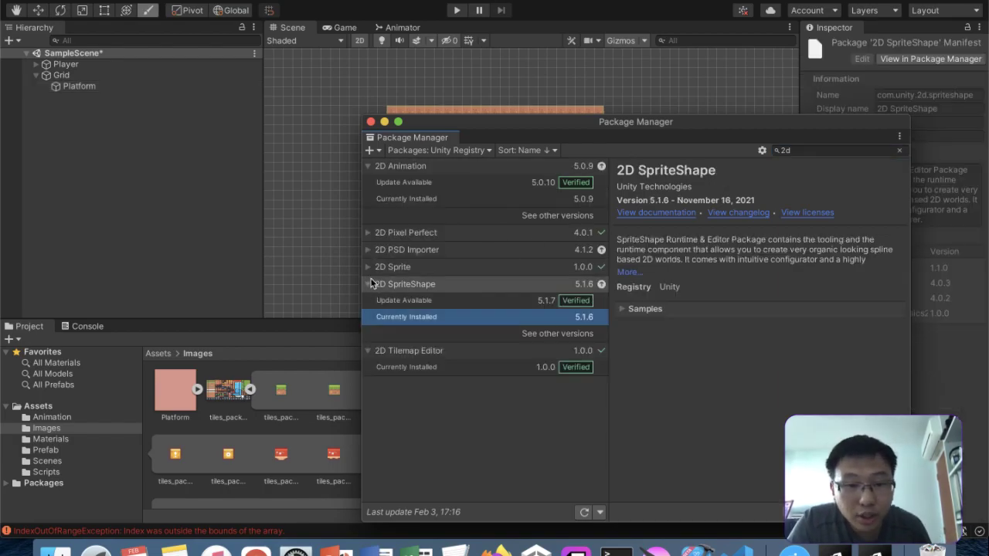
# - Expand the 2D Sprite, 2D PSD Importer and 2D Pixel Perfect packages and inspect the 2D Tilemap Editor details for Rule Tile support
pyautogui.click(371, 269)
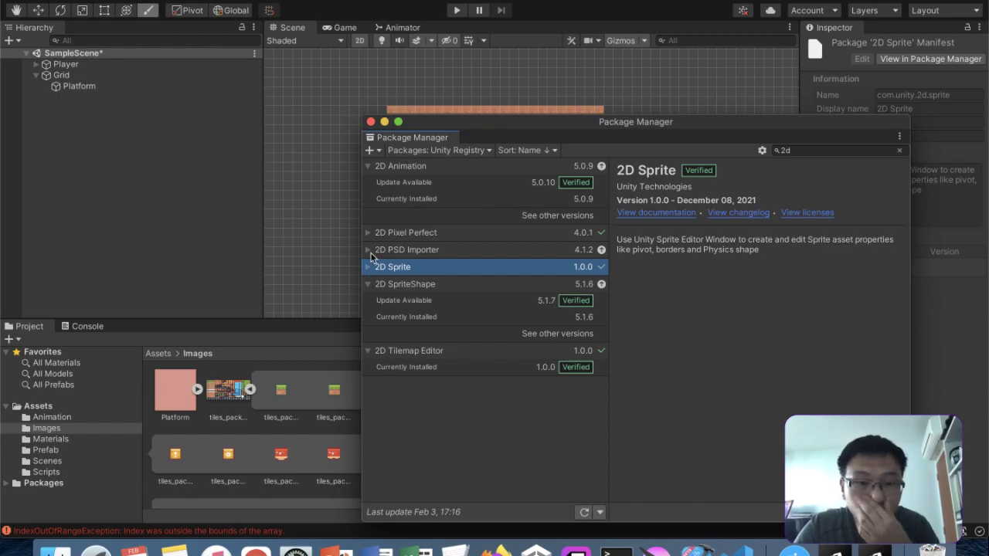
pyautogui.click(371, 257)
pyautogui.click(378, 321)
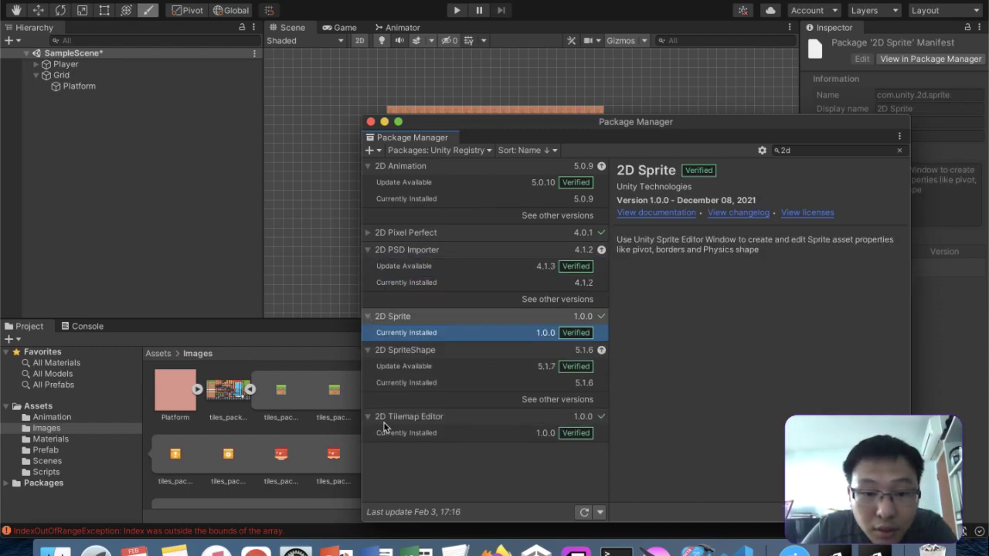
pyautogui.click(395, 435)
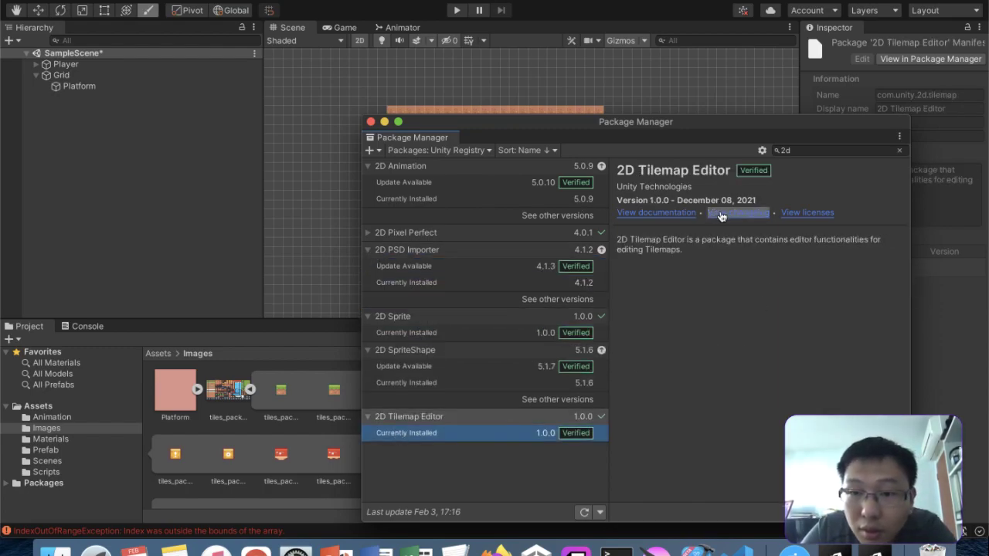
pyautogui.click(370, 234)
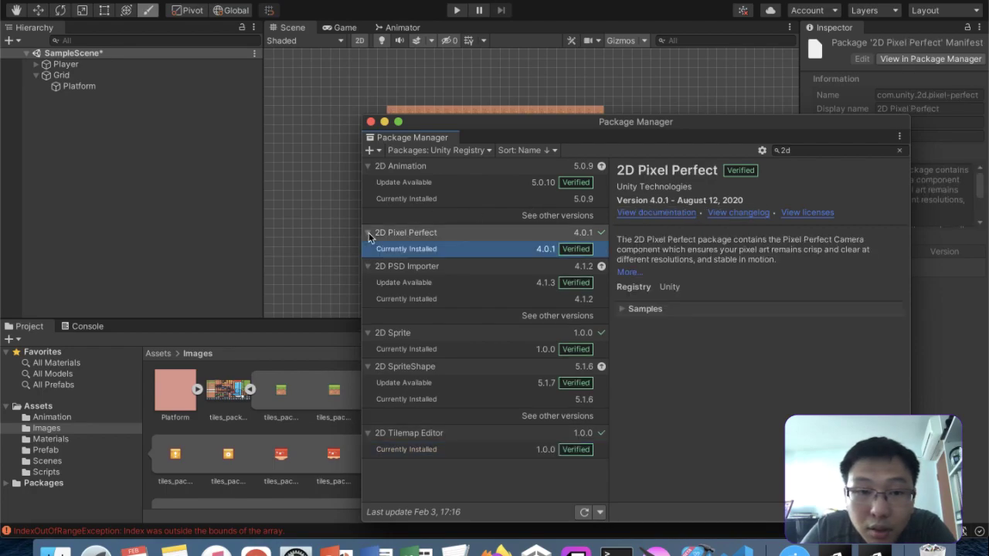
pyautogui.click(310, 271)
# - Switch to Chrome, continue the Reddit reply thread about 2d extras, and open the linked Unity-Technologies/2d-extras GitHub repository
pyautogui.hotkey('ctrl', 'Up')
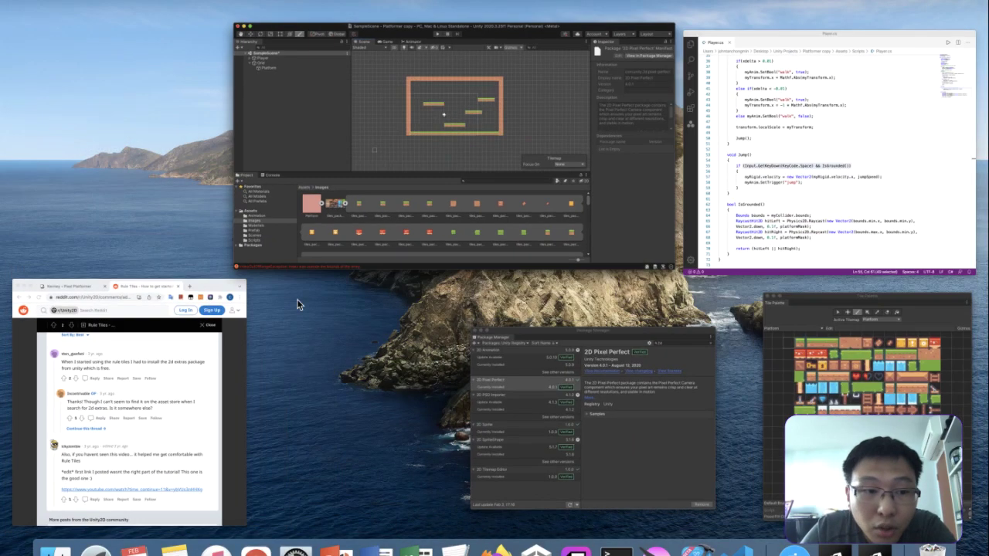
pyautogui.click(196, 442)
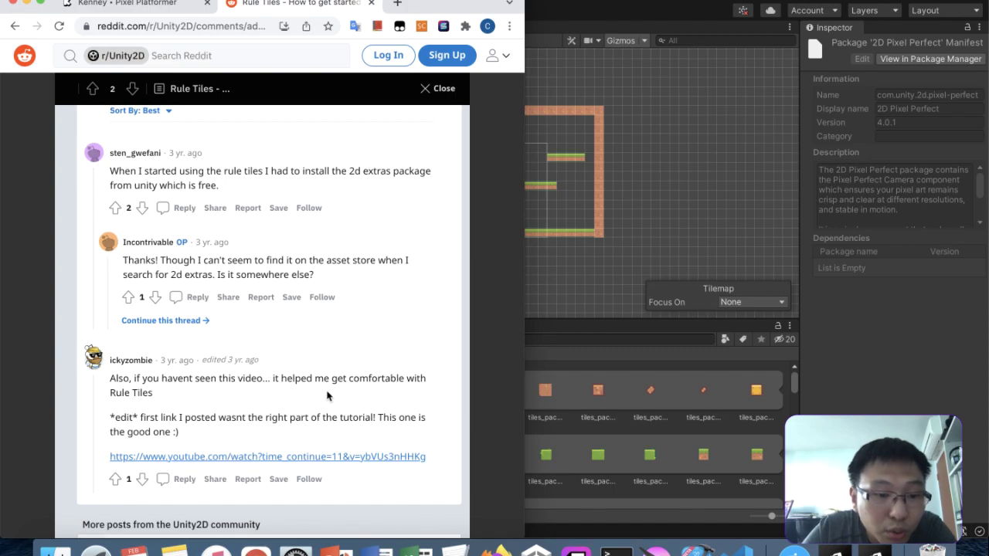
pyautogui.scroll(1, 327, 396)
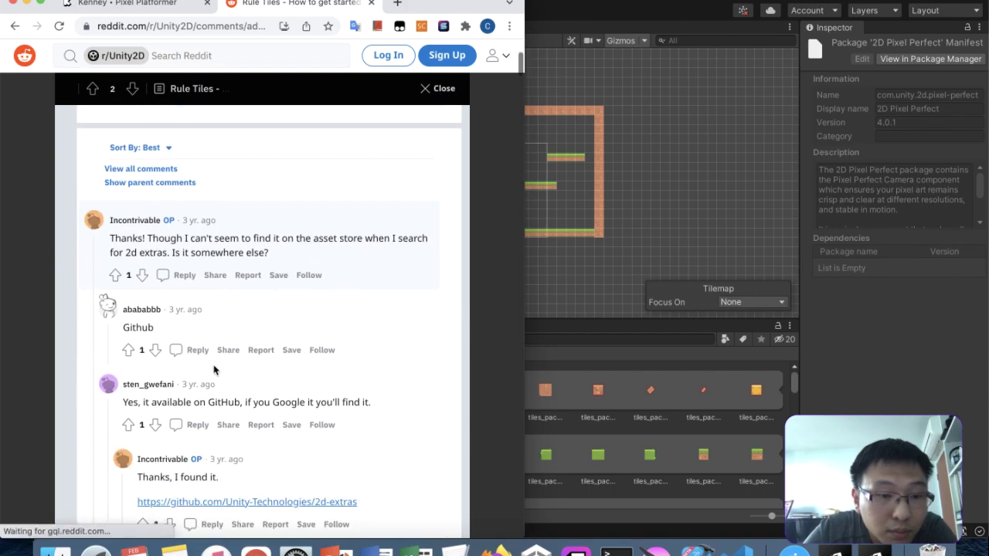
pyautogui.scroll(-3, 214, 369)
pyautogui.click(220, 405)
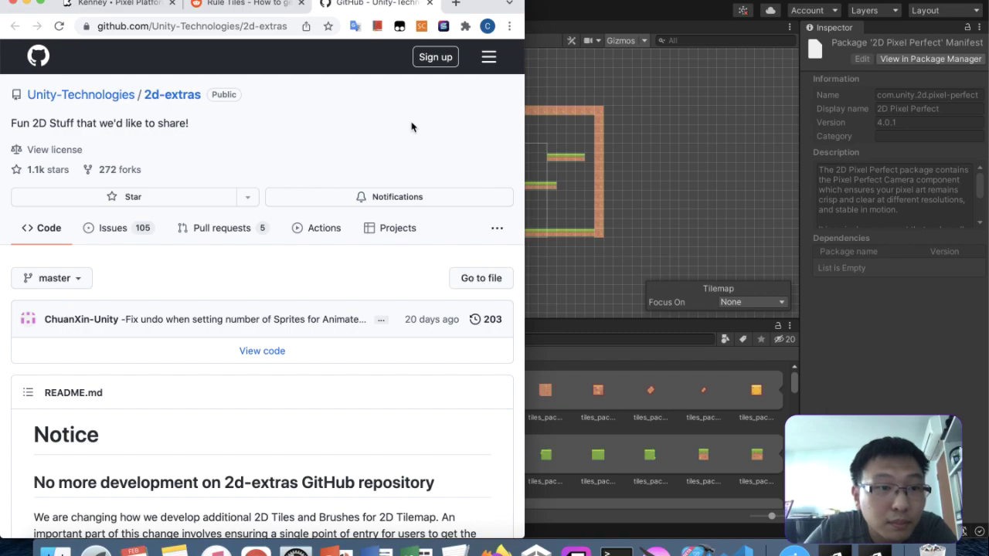
pyautogui.scroll(-2, 412, 127)
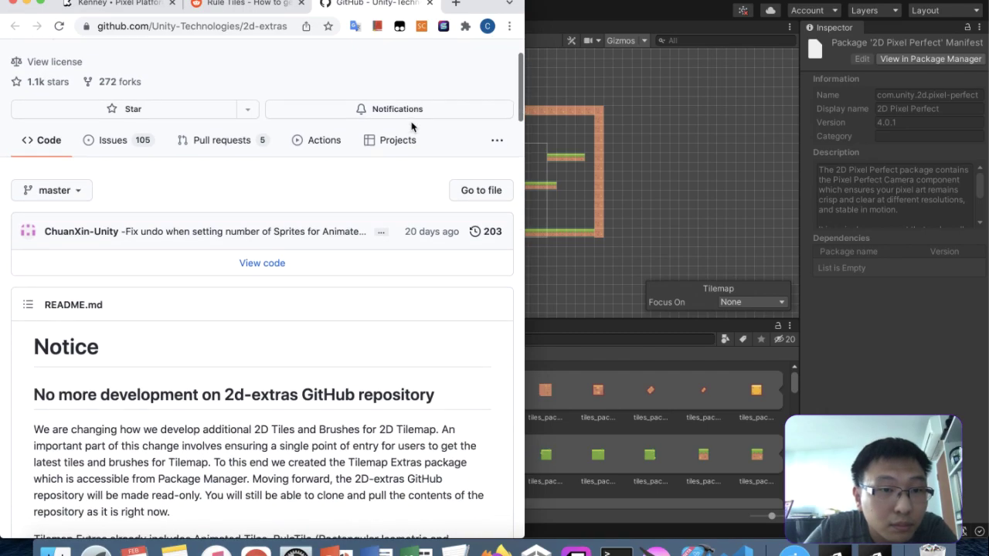
pyautogui.scroll(2, 411, 127)
# - Switch back to Unity's Package Manager and open the entry for adding a package from a git URL
pyautogui.click(671, 125)
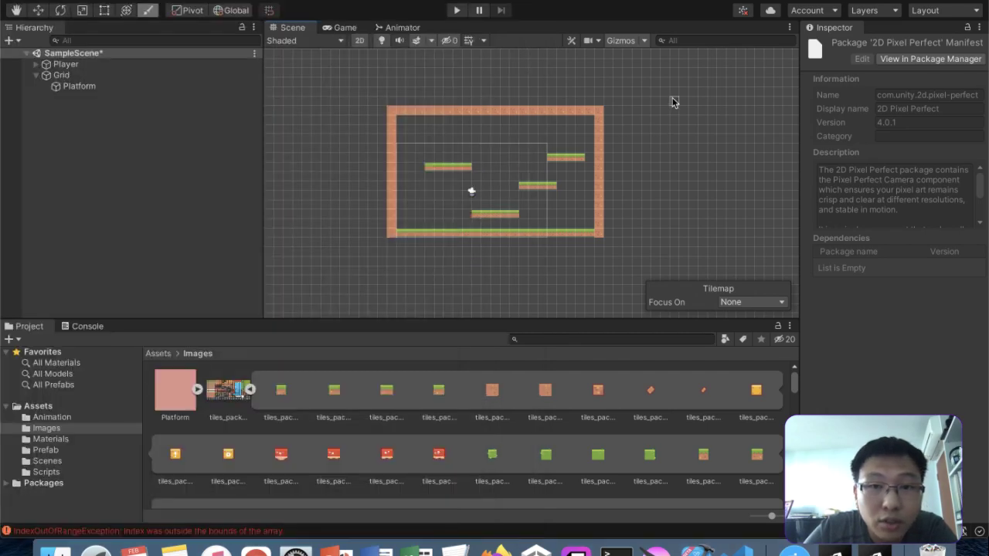
pyautogui.hotkey('ctrl', 'Up')
pyautogui.click(652, 424)
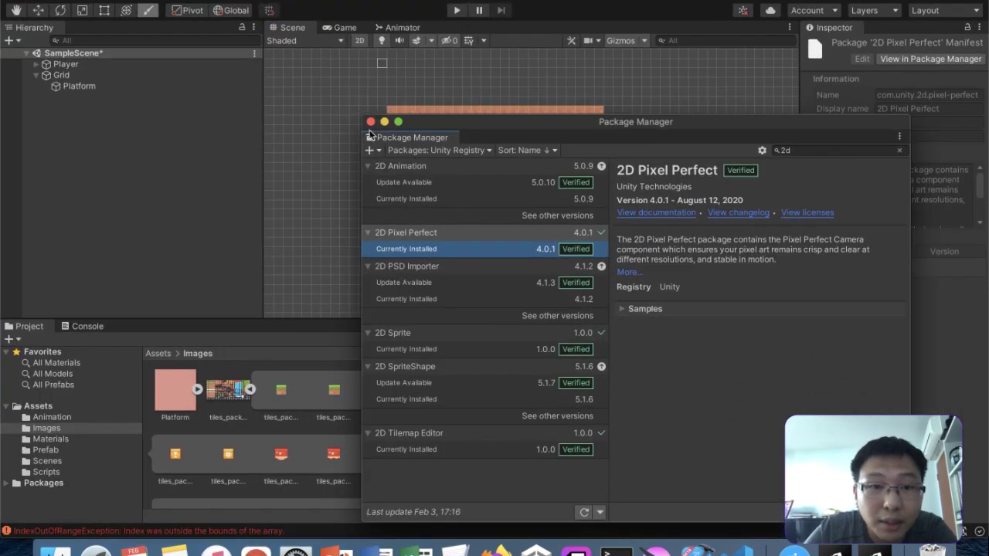
pyautogui.click(392, 152)
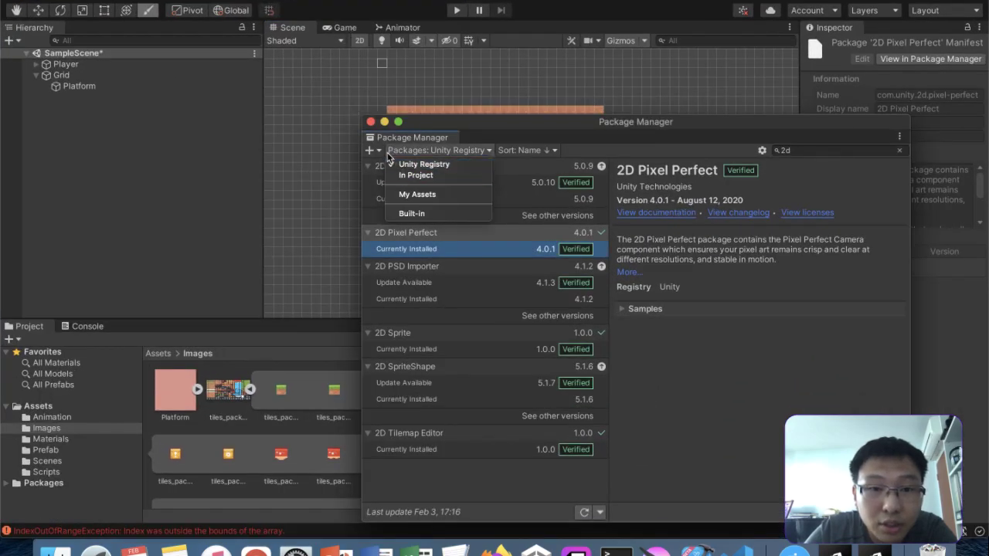
pyautogui.click(380, 151)
pyautogui.click(378, 151)
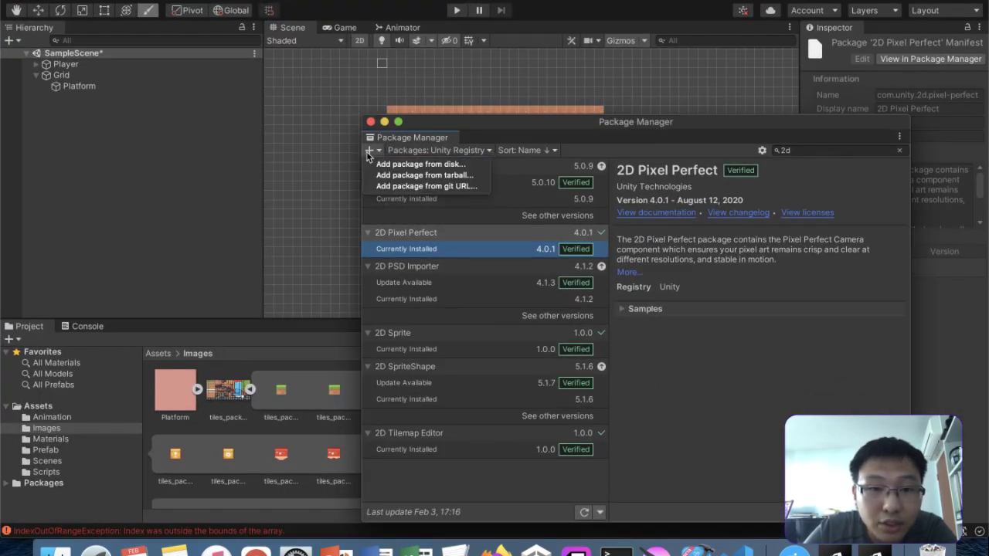
pyautogui.click(391, 187)
# - Switch to Chrome and copy the web address of the Unity-Technologies/2d-extras GitHub repository
pyautogui.hotkey('ctrl', 'Up')
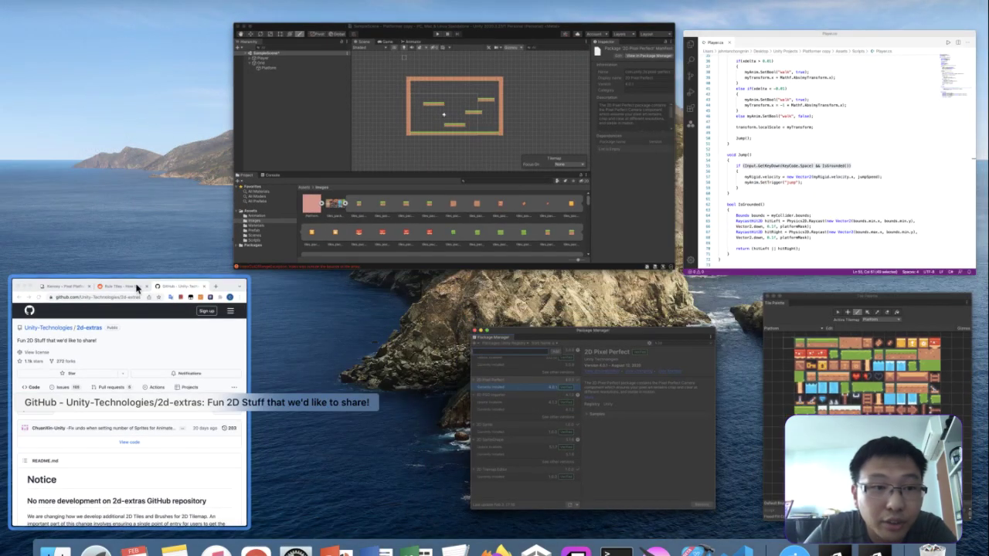
pyautogui.click(132, 409)
pyautogui.click(193, 27)
pyautogui.press('super+c')
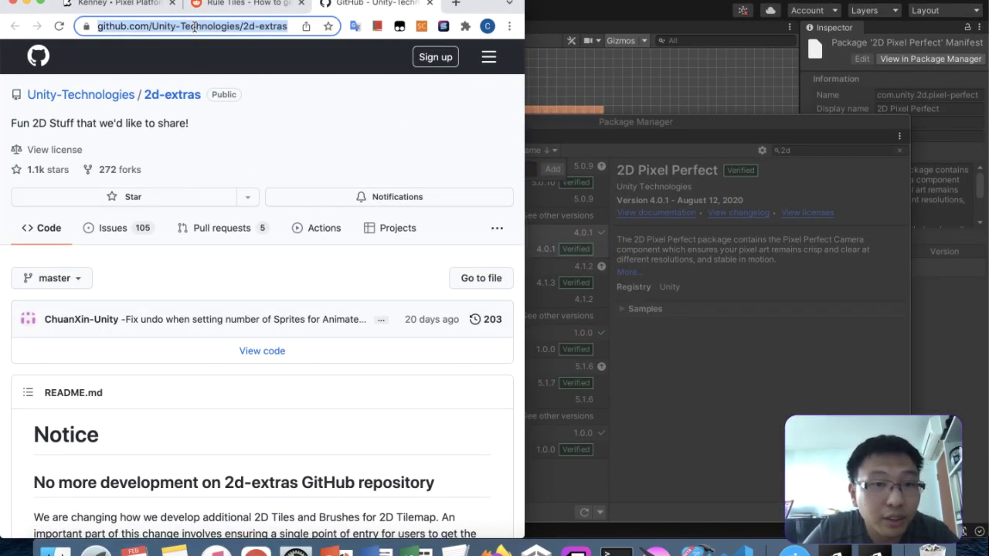
# - Return to Unity's Package Manager and try to add the copied 2d-extras repository address as a git URL package
pyautogui.click(643, 173)
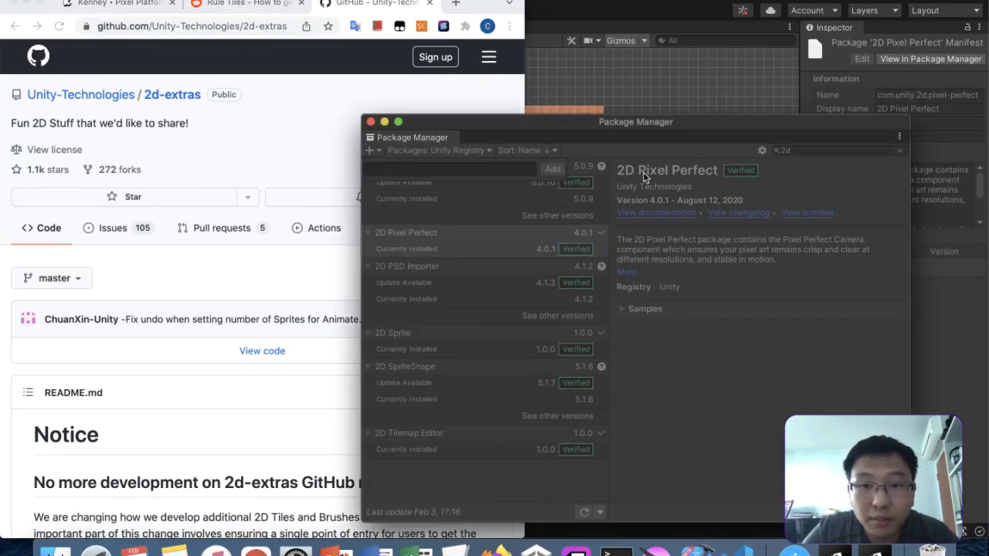
pyautogui.click(378, 149)
pyautogui.click(398, 186)
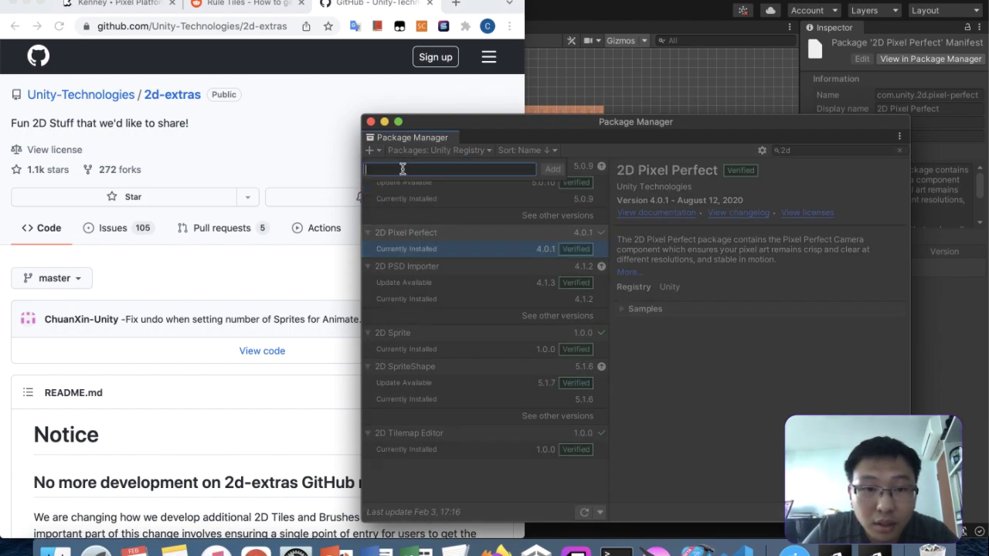
pyautogui.press('super+v')
pyautogui.press('Return')
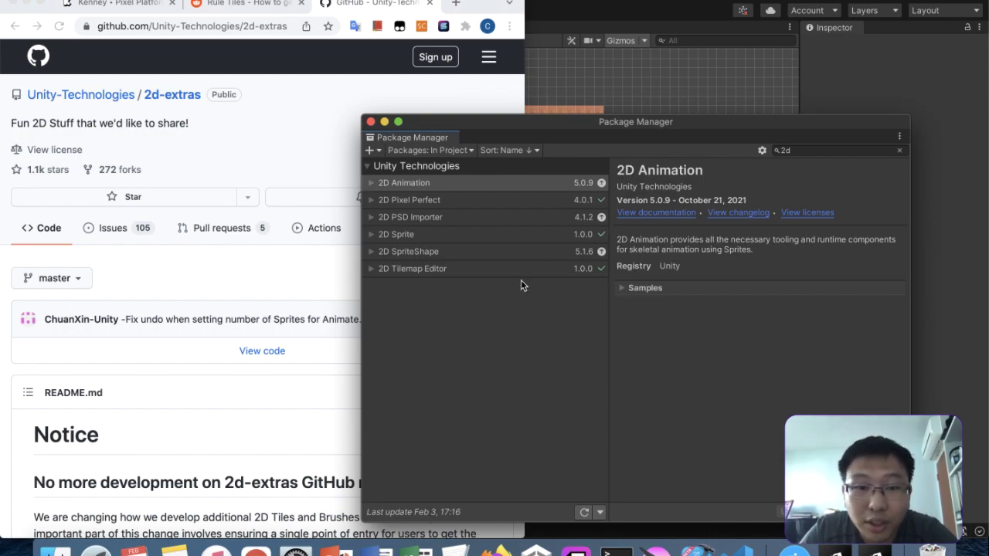
# - Reposition the Package Manager window and retry adding the package from the git URL github.com/Unity-Technologies/2d-extras
pyautogui.moveTo(704, 124); pyautogui.dragTo(510, 69)
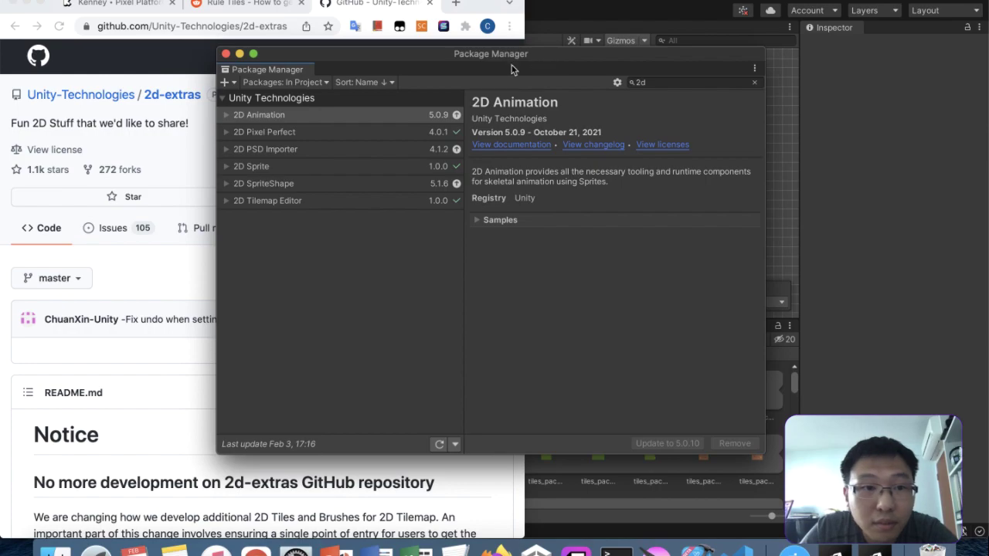
pyautogui.click(225, 82)
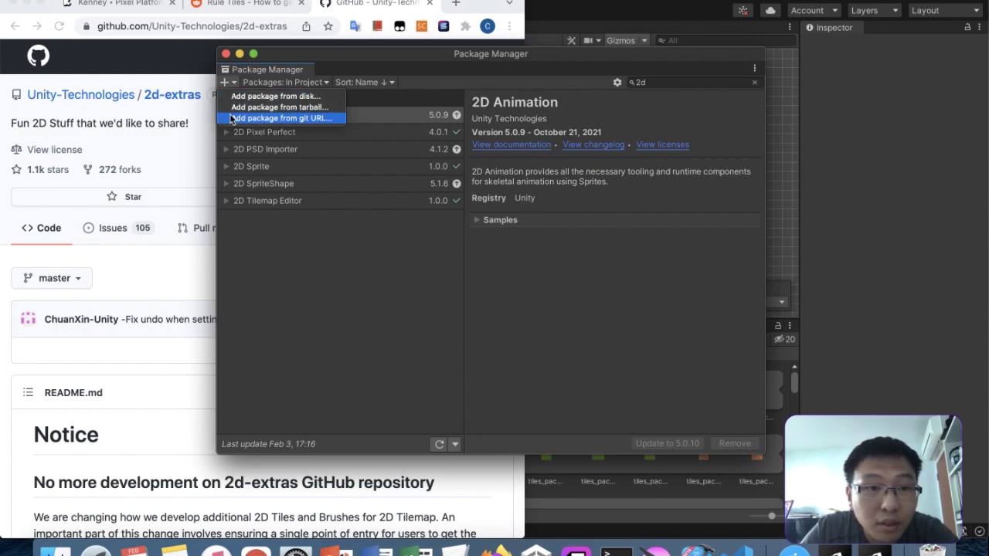
pyautogui.click(231, 118)
pyautogui.press('super+v')
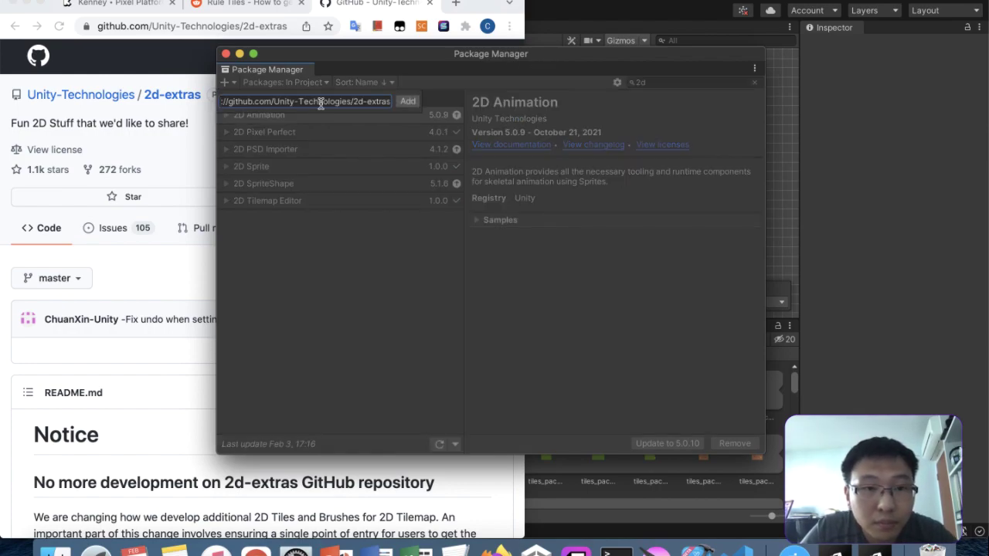
pyautogui.click(403, 102)
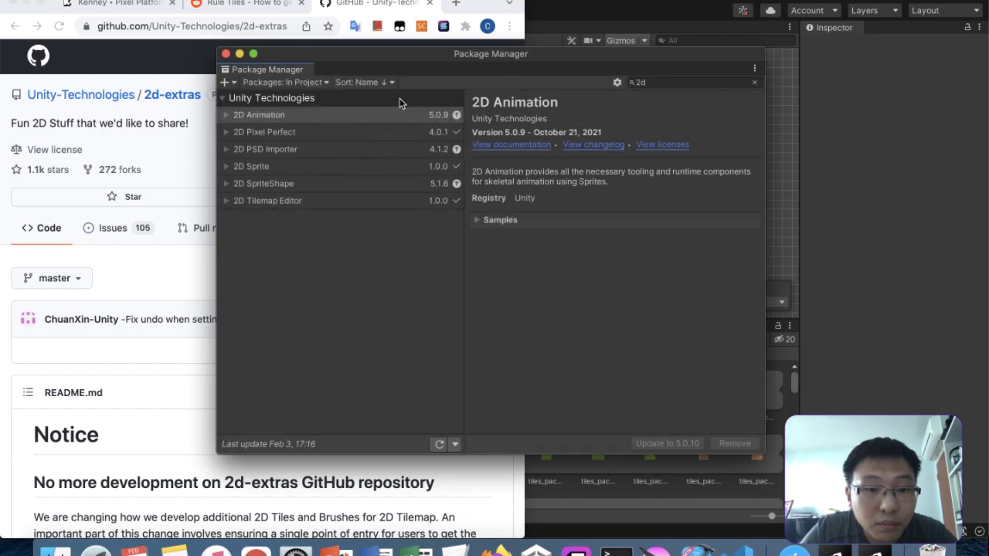
# - Switch to Chrome and read the Notice section of the 2d-extras README about the Tilemap Extras package
pyautogui.click(115, 223)
pyautogui.scroll(-5, 91, 259)
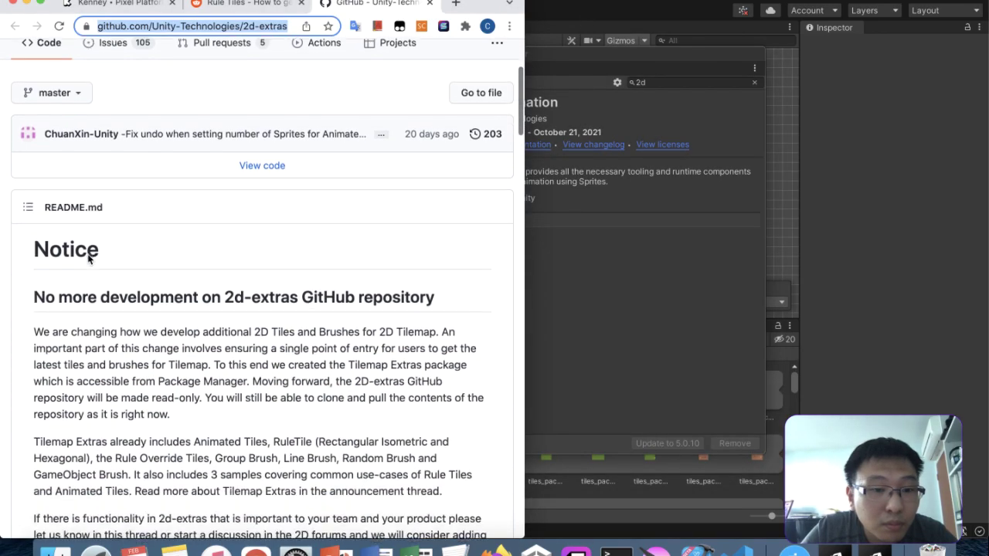
pyautogui.scroll(-3, 197, 239)
pyautogui.scroll(1, 209, 159)
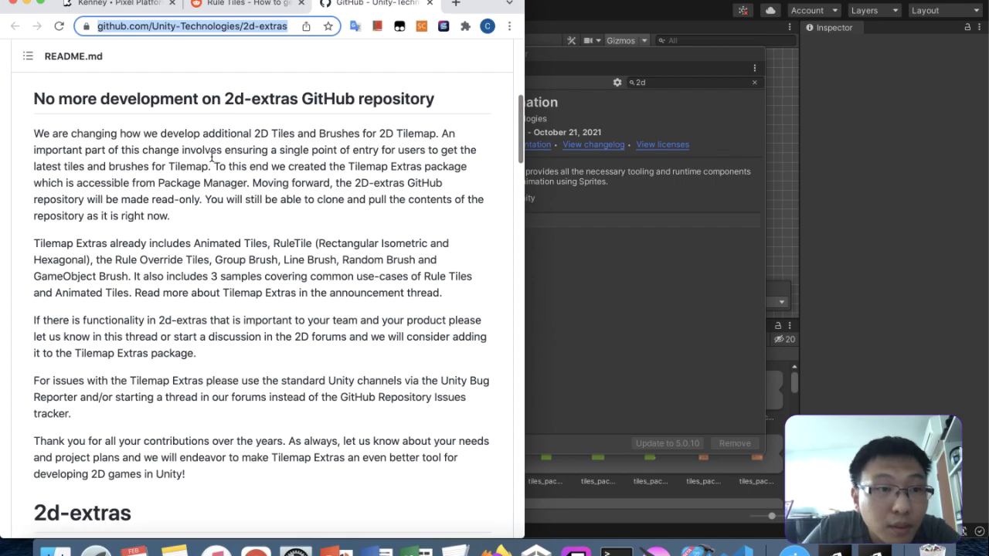
pyautogui.moveTo(33, 151); pyautogui.dragTo(445, 227)
pyautogui.scroll(-4, 445, 226)
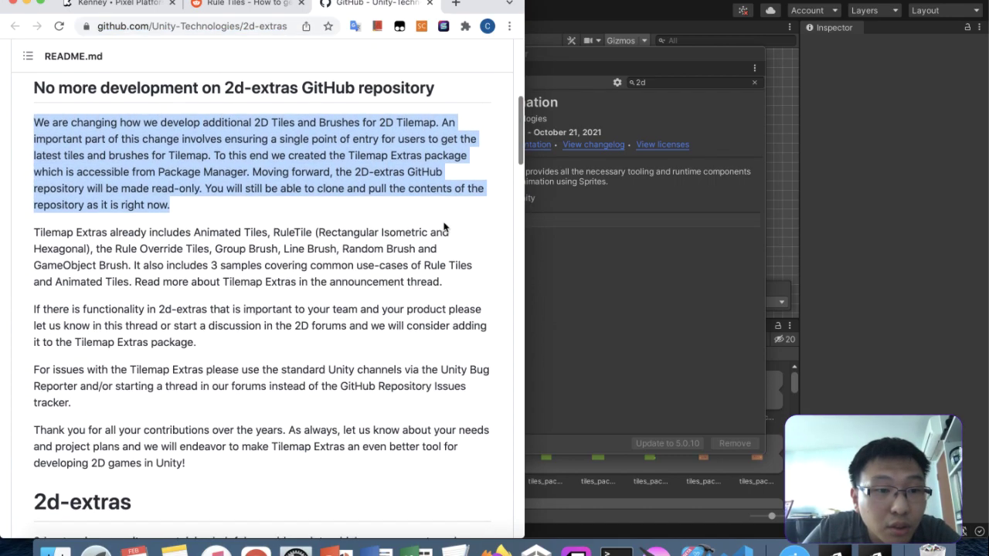
# - Examine the README's usage, download and Package Manager Manifest setup instructions, including the target package folder
pyautogui.scroll(-8, 443, 224)
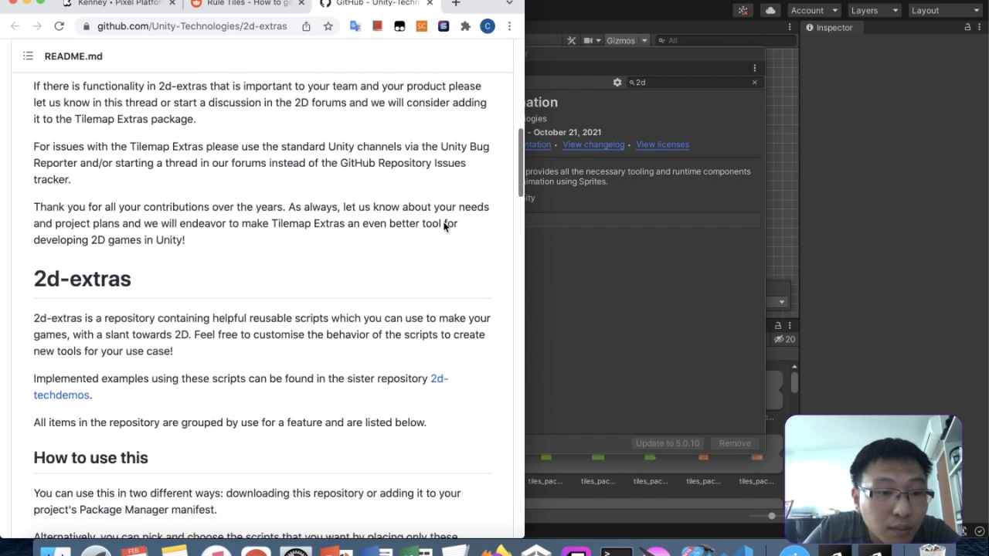
pyautogui.scroll(-1, 442, 222)
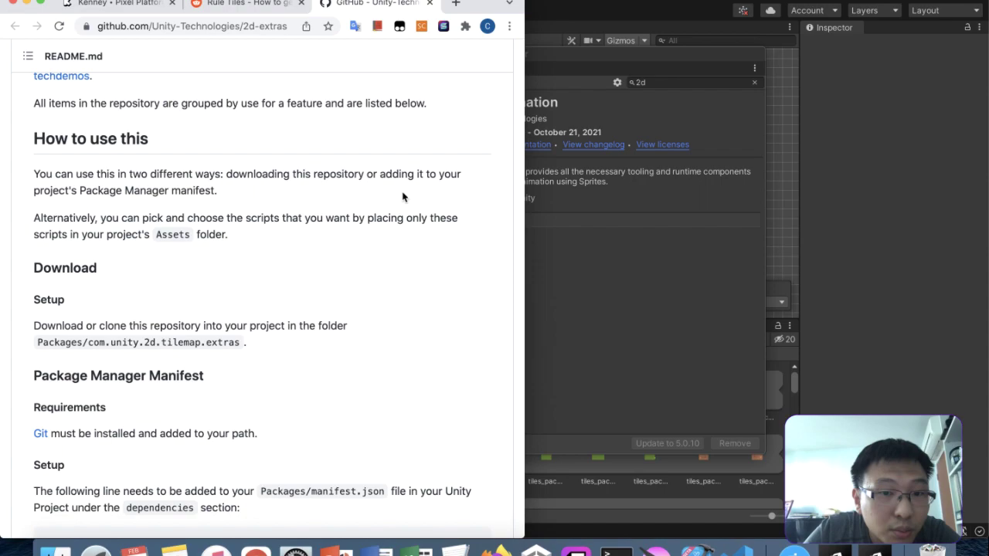
pyautogui.scroll(-2, 421, 188)
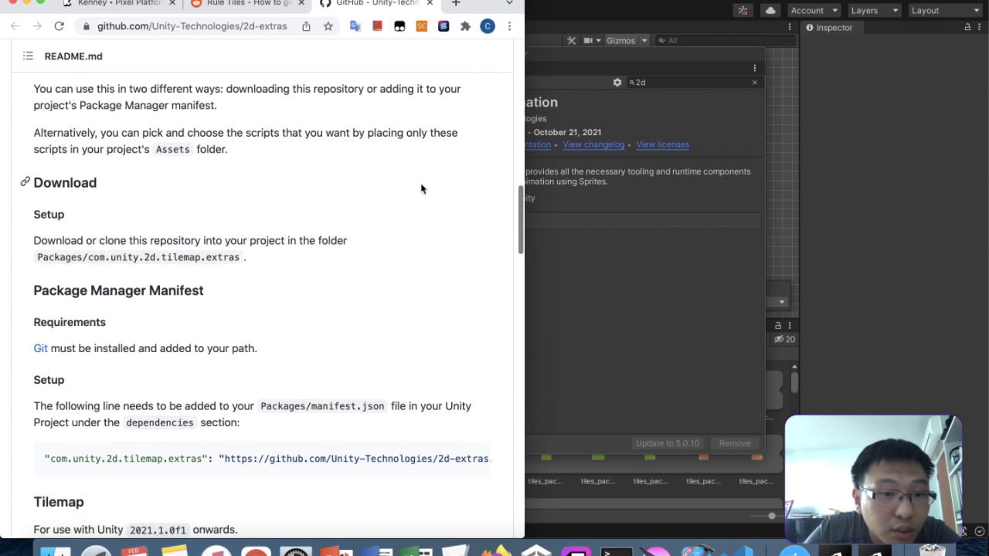
pyautogui.moveTo(36, 260); pyautogui.dragTo(238, 253)
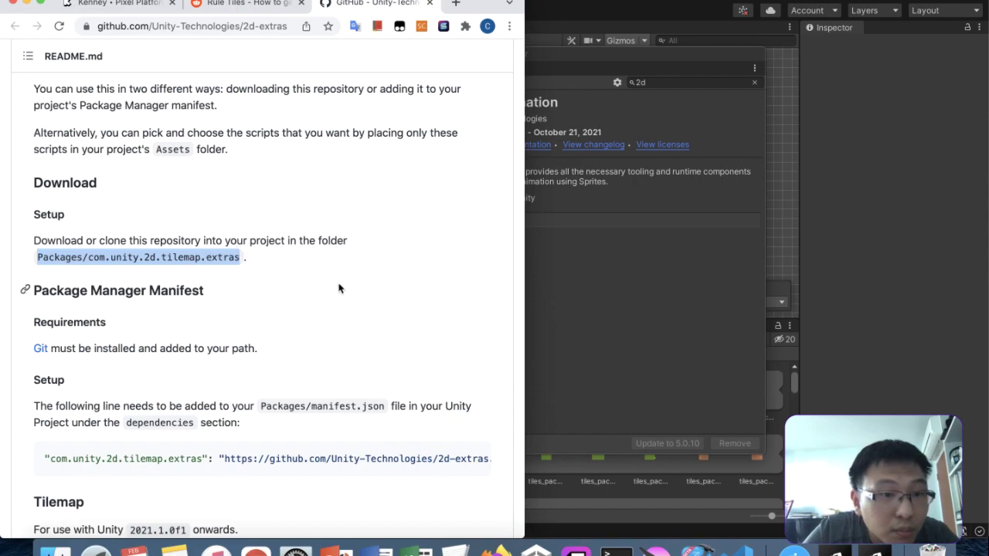
pyautogui.scroll(-3, 338, 288)
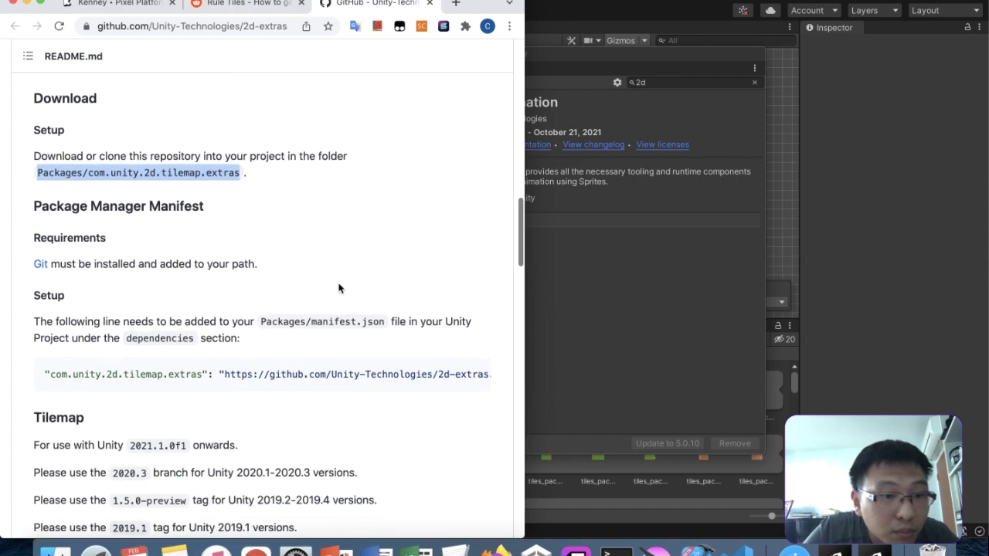
pyautogui.scroll(-1, 338, 288)
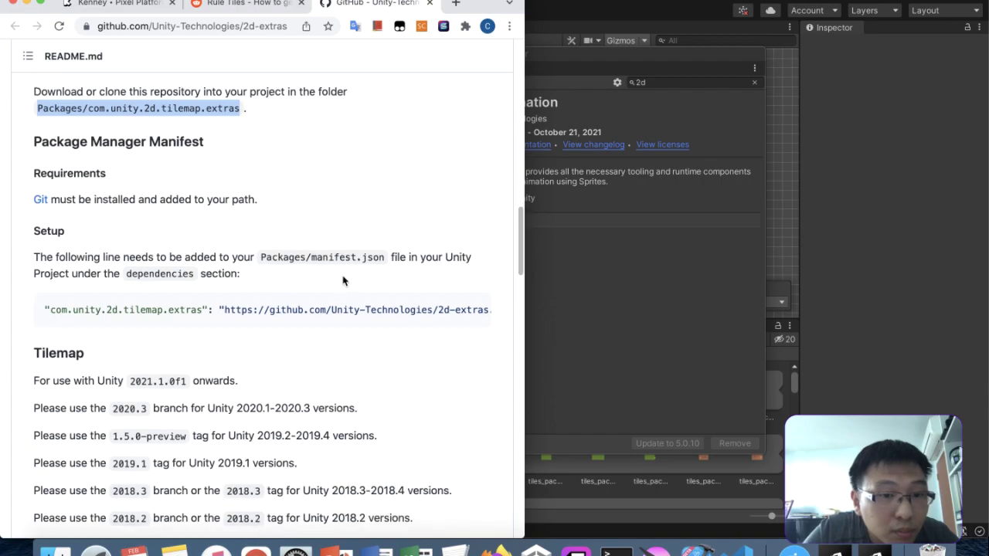
pyautogui.scroll(-1, 345, 282)
pyautogui.hscroll(3, 307, 275)
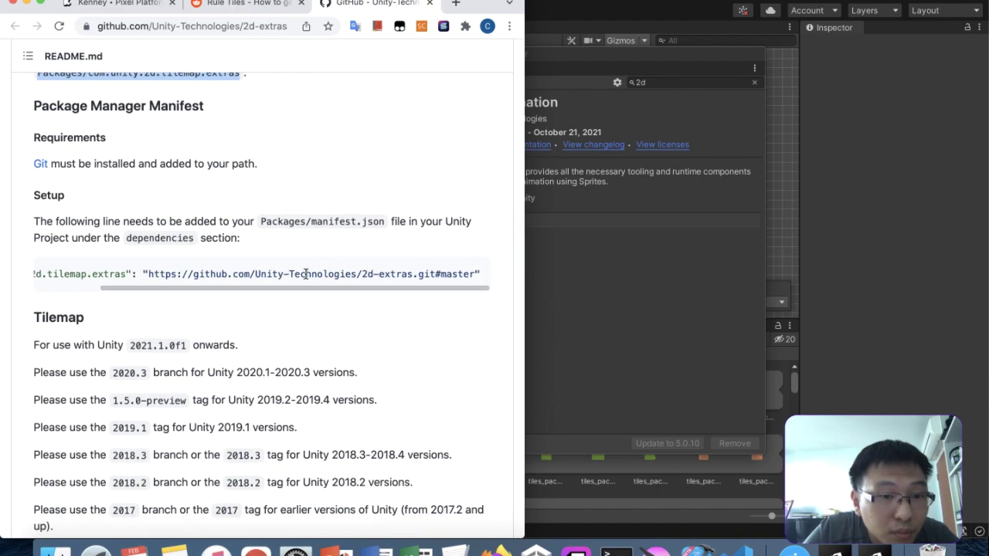
pyautogui.moveTo(150, 273); pyautogui.dragTo(471, 274)
pyautogui.press('super+c')
pyautogui.click(595, 248)
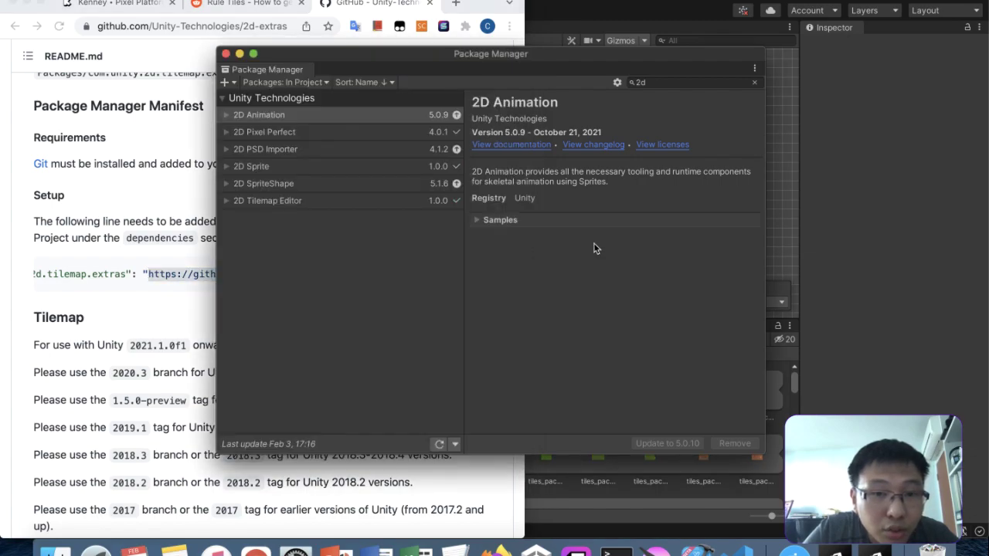
pyautogui.click(226, 82)
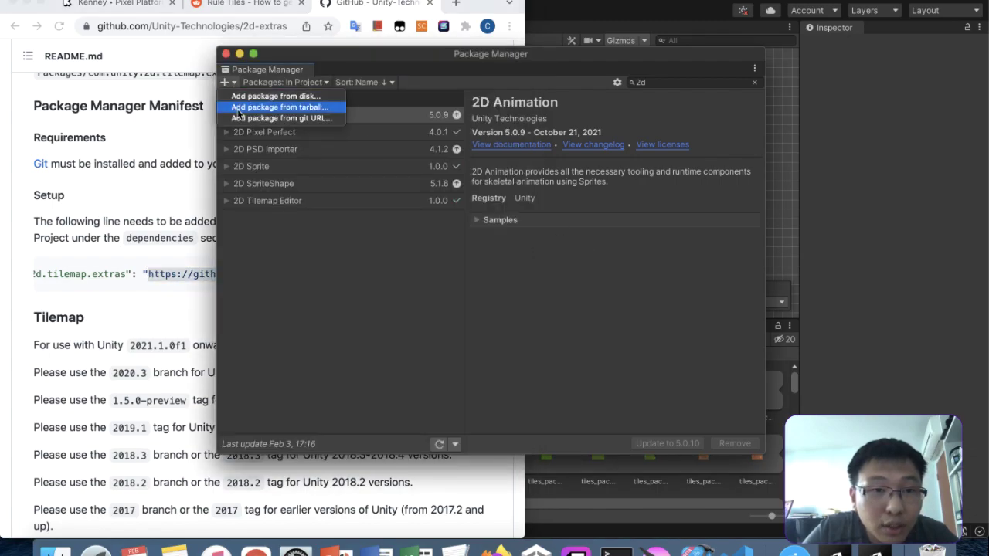
pyautogui.click(241, 117)
pyautogui.press('super+v')
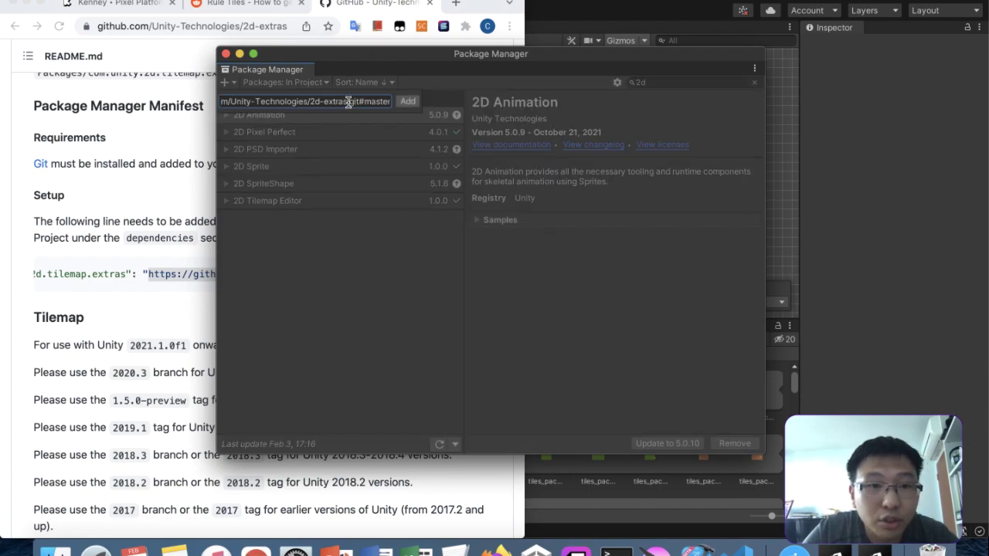
pyautogui.click(407, 101)
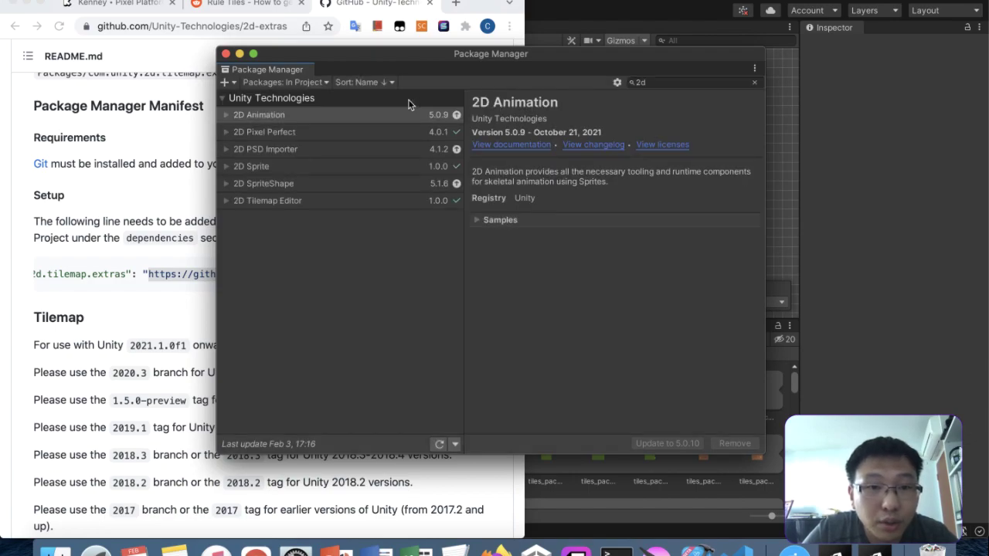
# - Examine the 2D Tilemap Editor's installed version and the README's descriptions of brushes and tiles in Chrome
pyautogui.click(226, 203)
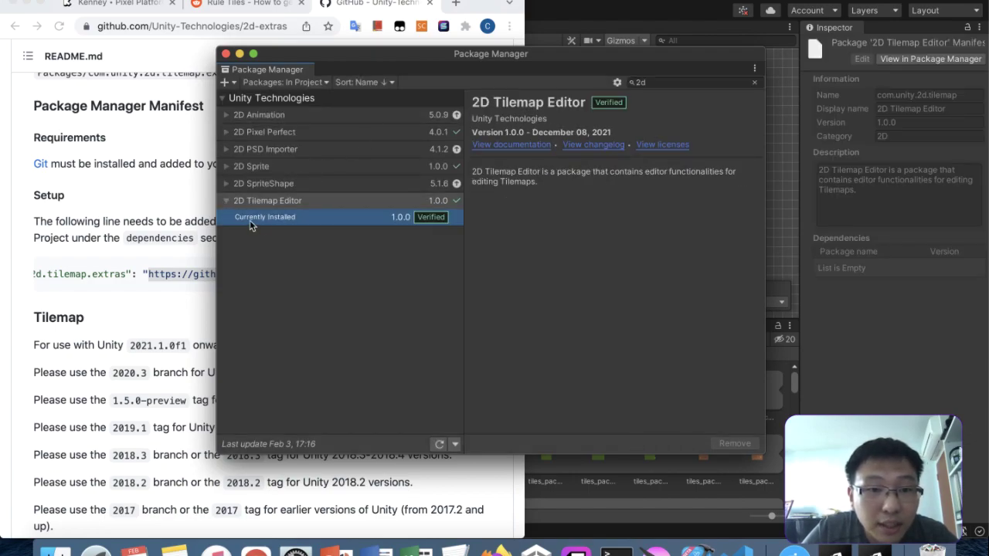
pyautogui.click(149, 243)
pyautogui.scroll(-8, 146, 254)
pyautogui.scroll(-10, 142, 263)
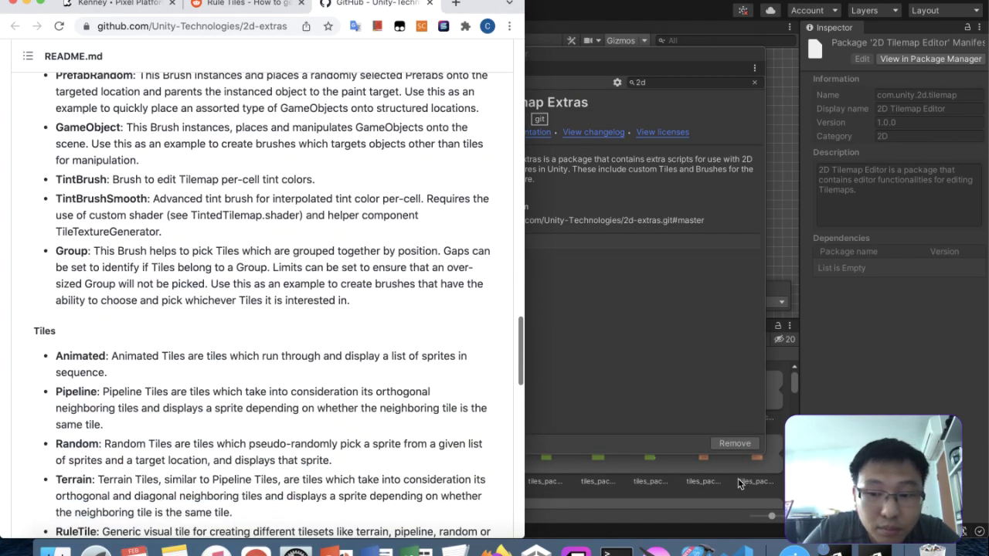
# - Return to Unity and inspect the samples offered by the 2D Tilemap Extras package
pyautogui.click(807, 499)
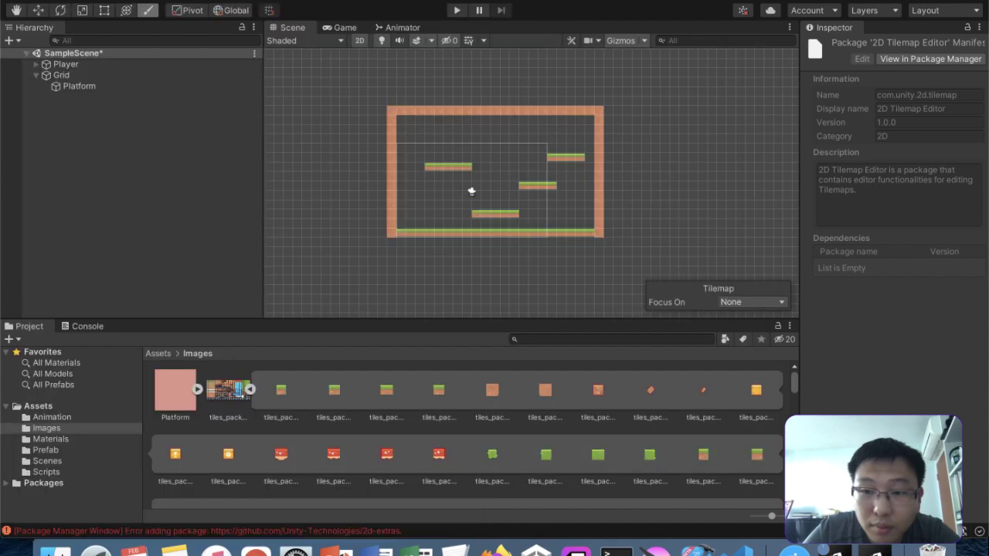
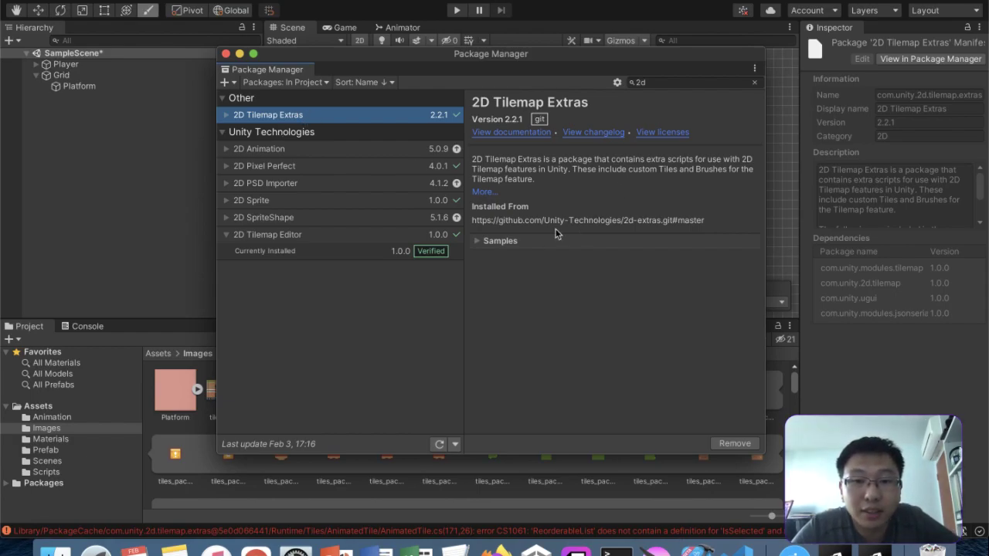
pyautogui.click(478, 242)
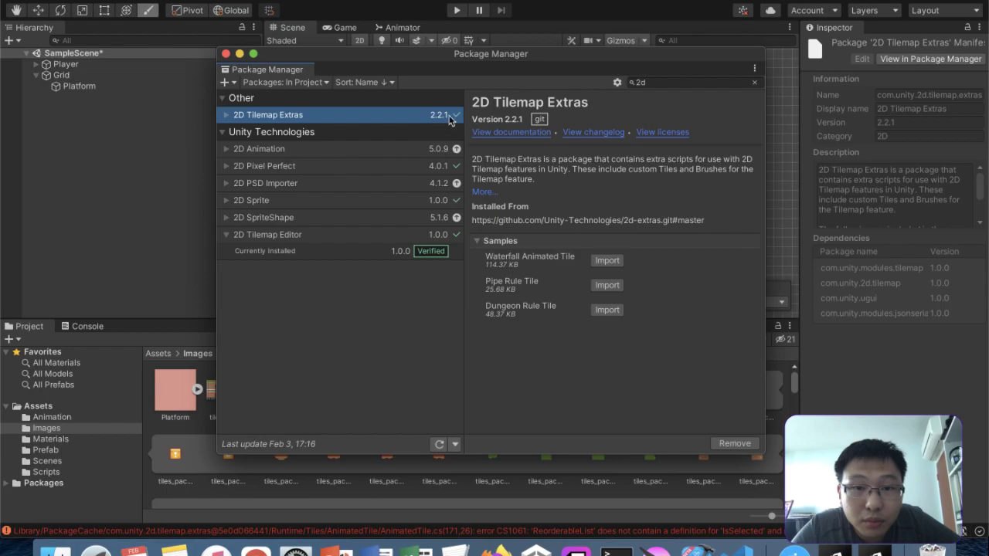
pyautogui.click(477, 242)
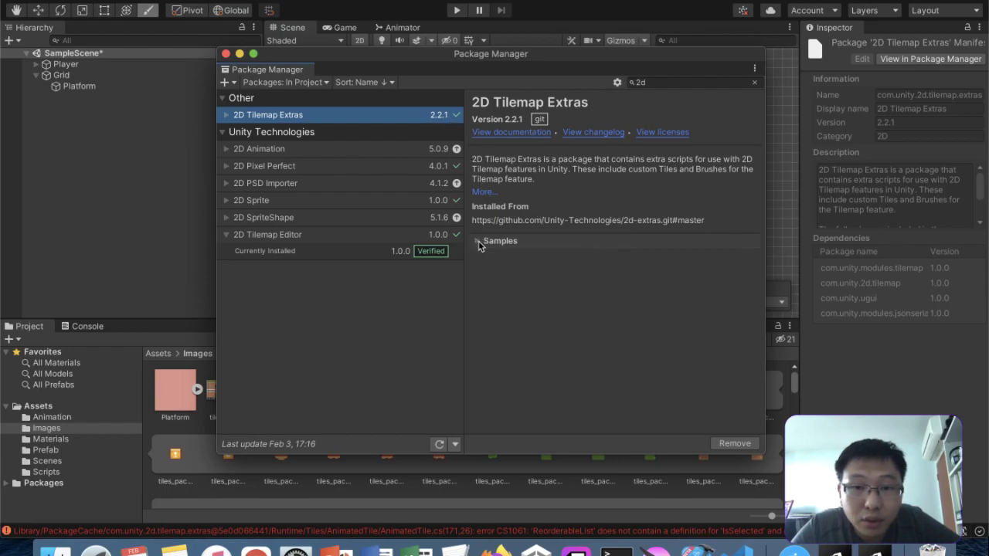
# - Inspect the components of the Grid object and its Platform tilemap
pyautogui.click(80, 201)
pyautogui.click(90, 76)
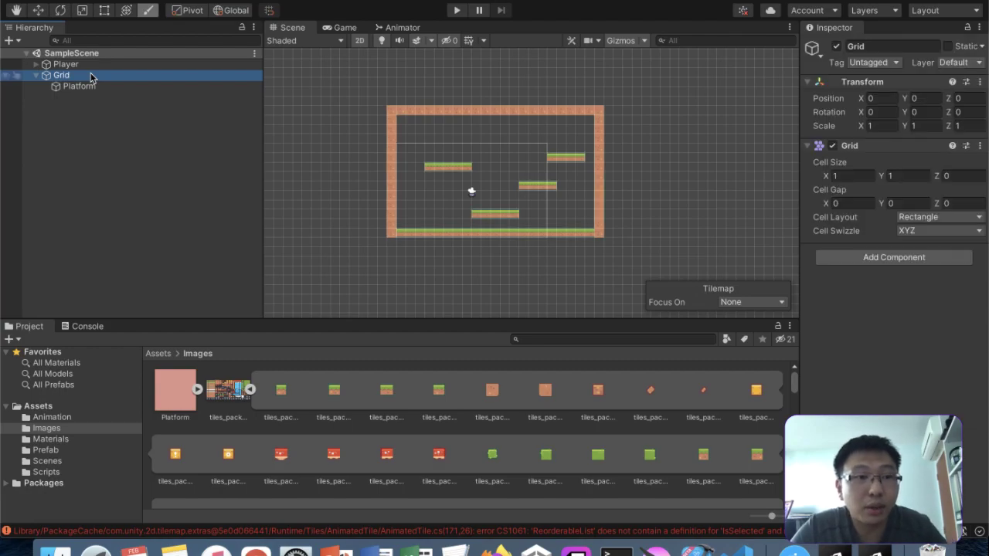
pyautogui.click(96, 88)
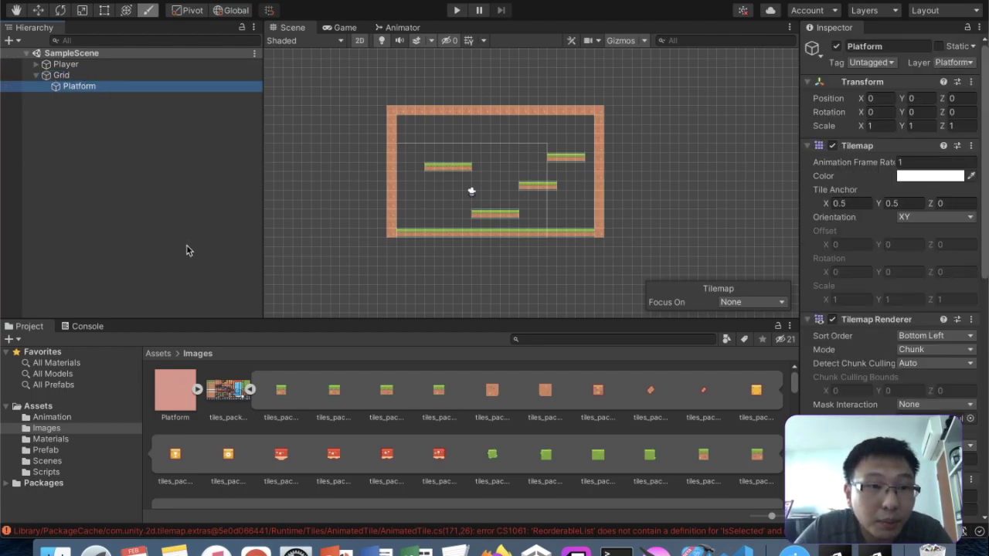
# - Look through the asset creation options for the Images folder, including the 2D and Legacy categories, for a Rule Tile type
pyautogui.scroll(-6, 166, 502)
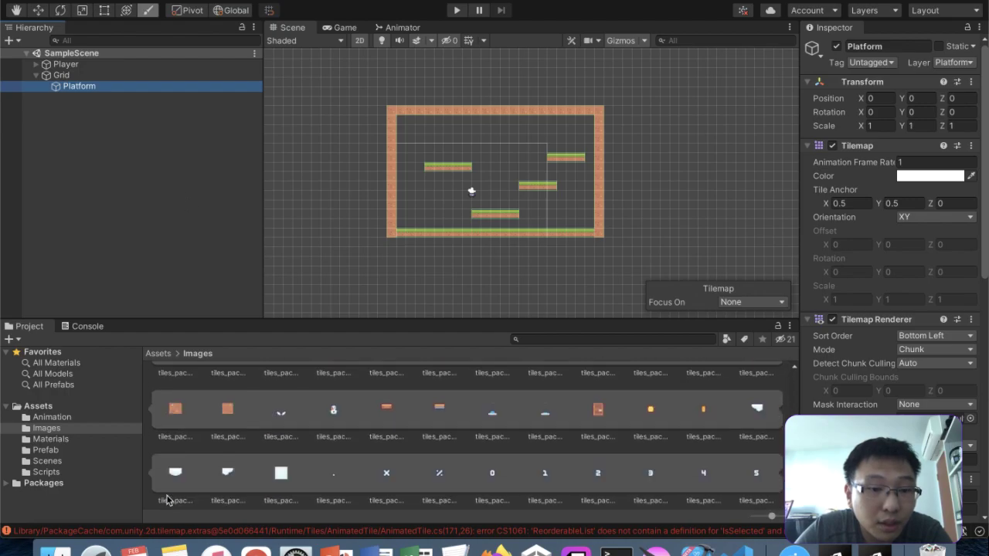
pyautogui.rightClick(275, 488)
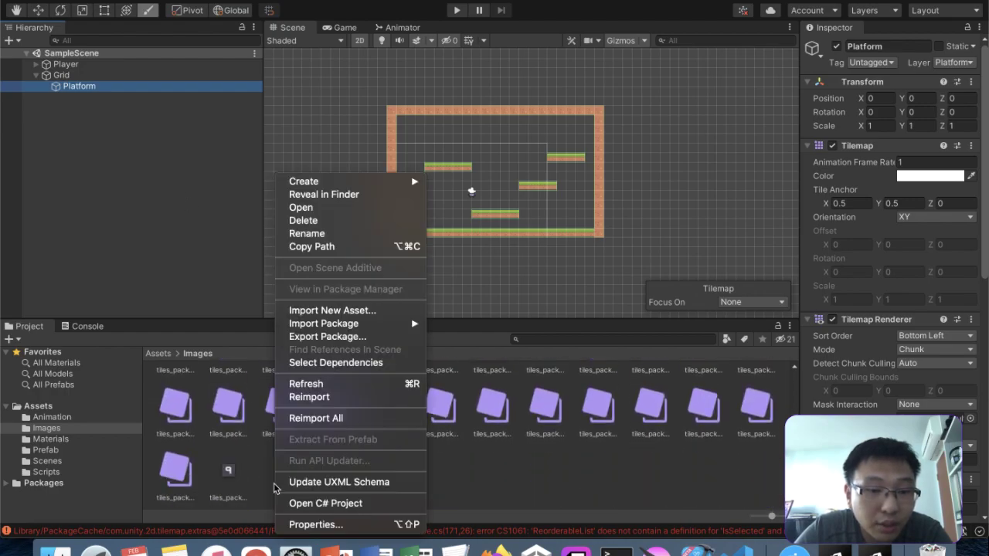
pyautogui.moveTo(353, 181)
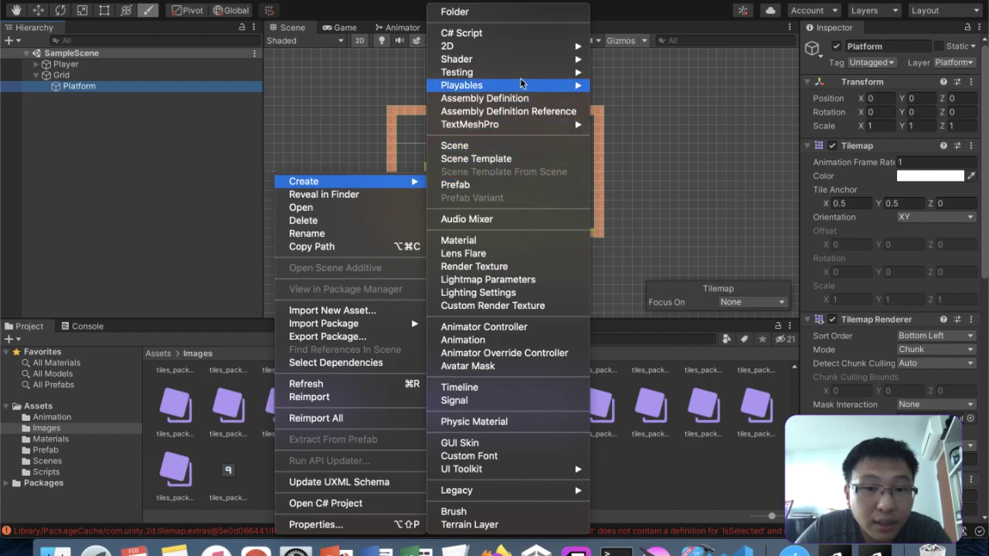
pyautogui.moveTo(538, 48)
pyautogui.moveTo(629, 58)
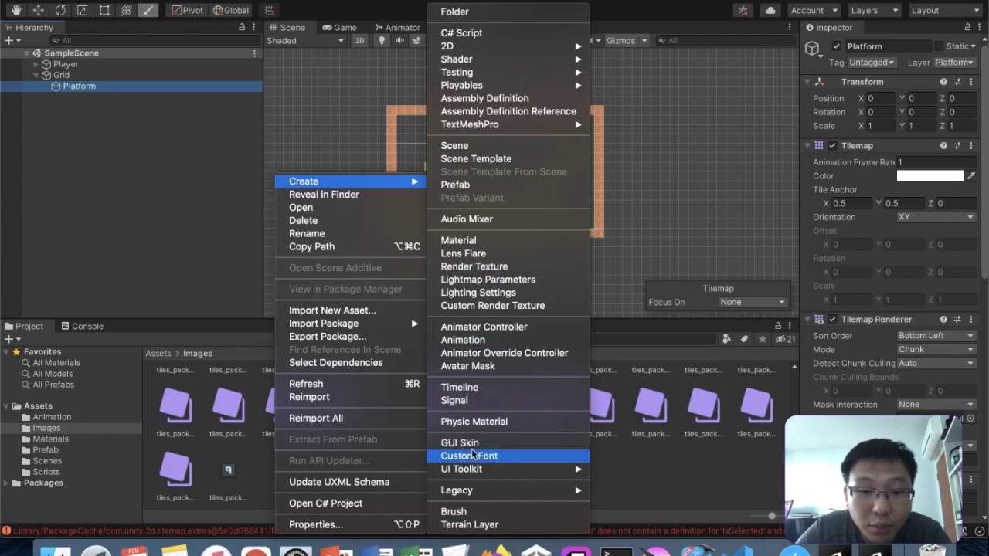
pyautogui.moveTo(470, 493)
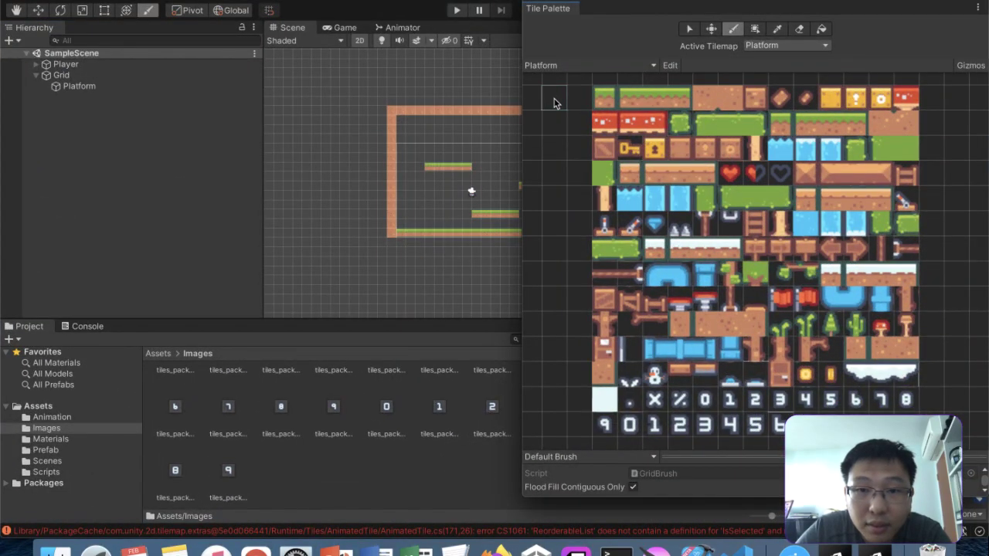
# - Clear the console entries and show the full text of the remaining AnimatedTile.cs compile error
pyautogui.click(374, 531)
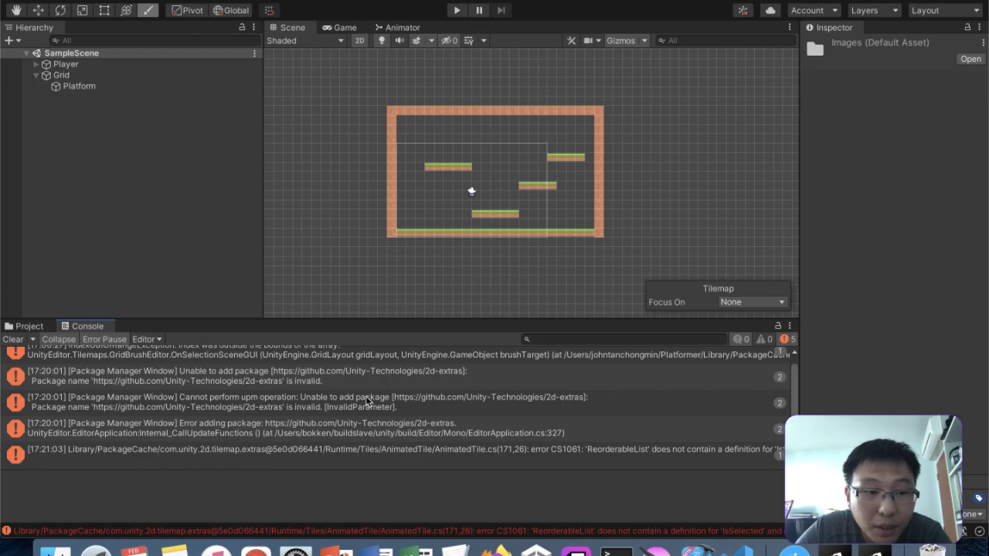
pyautogui.scroll(1, 367, 400)
pyautogui.click(13, 339)
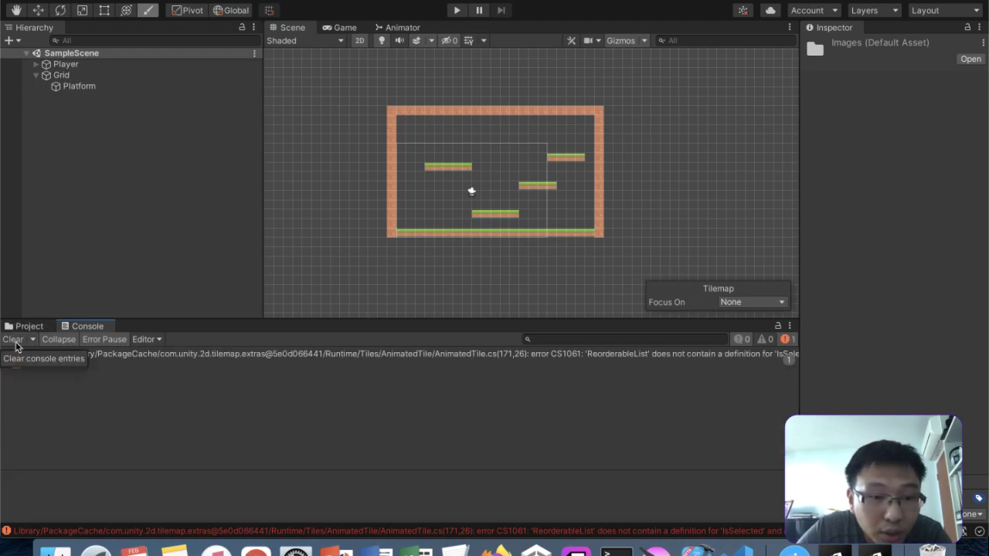
pyautogui.click(139, 355)
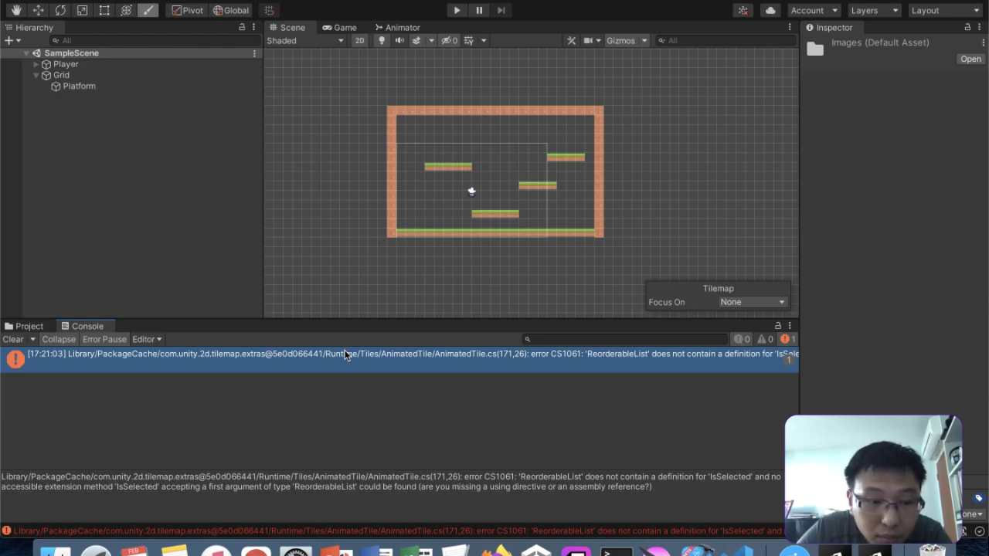
# - Switch to Chrome and review the 2d-extras README's Unity version branches, tile types and custom Rule Tile resources
pyautogui.hotkey('ctrl', 'Up')
pyautogui.click(159, 233)
pyautogui.scroll(1, 197, 264)
pyautogui.scroll(10, 197, 265)
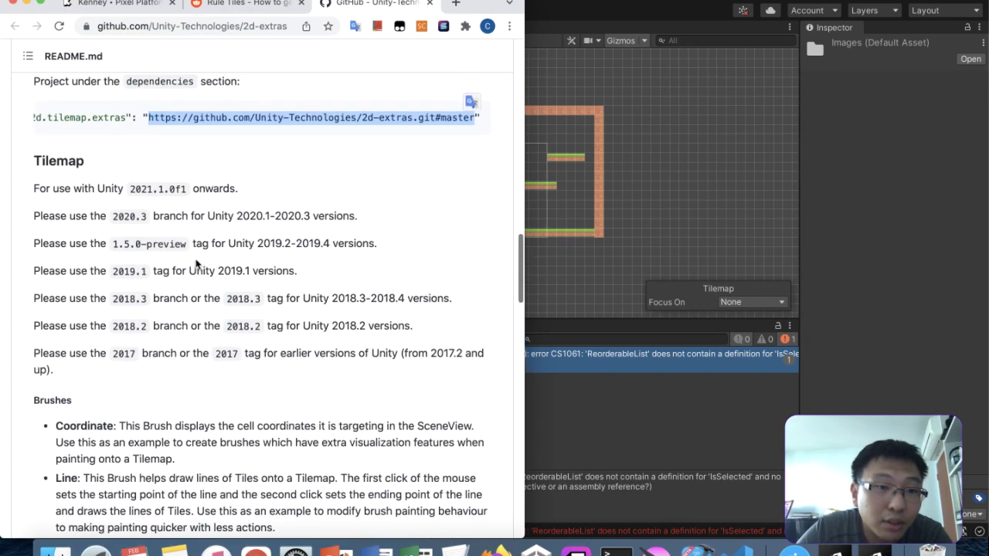
pyautogui.scroll(-1, 197, 264)
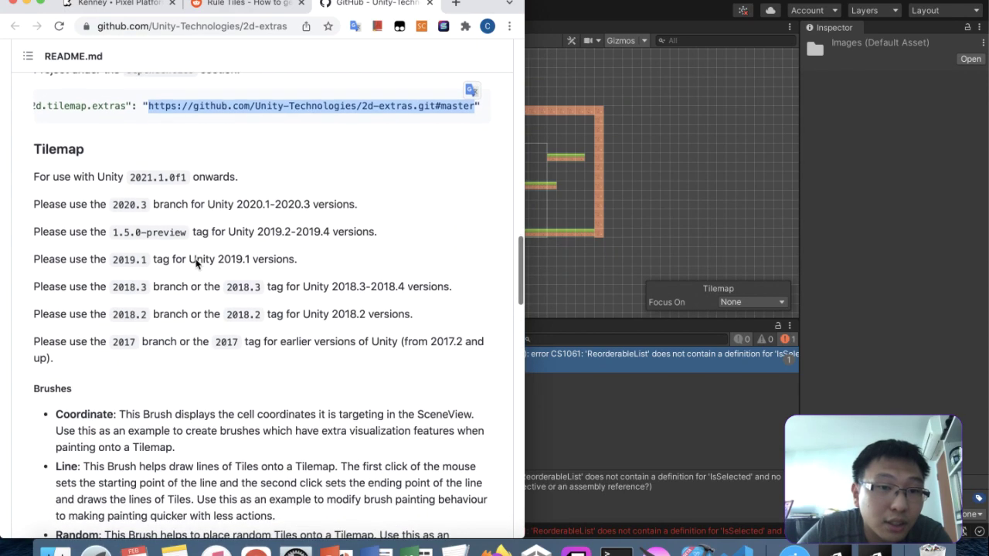
pyautogui.scroll(2, 197, 264)
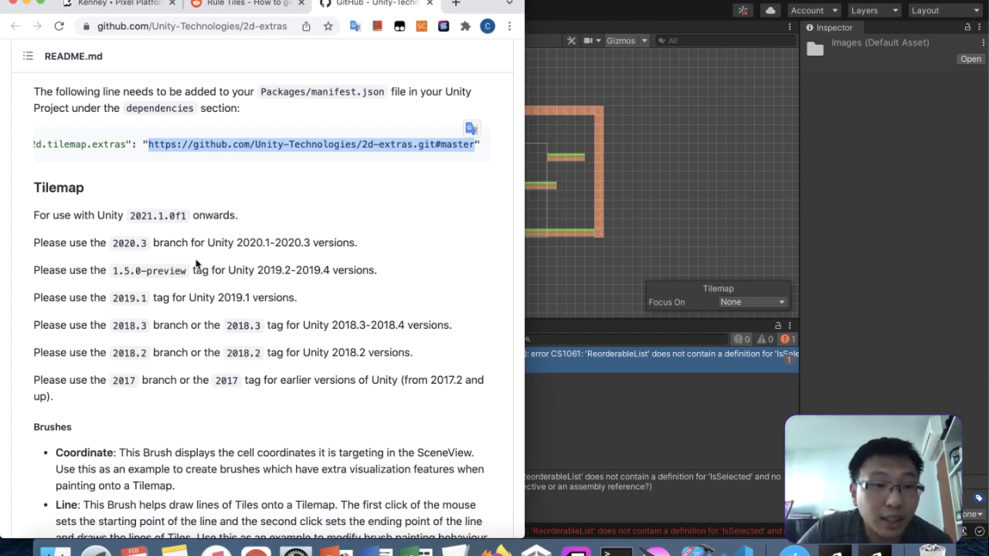
pyautogui.scroll(-10, 197, 264)
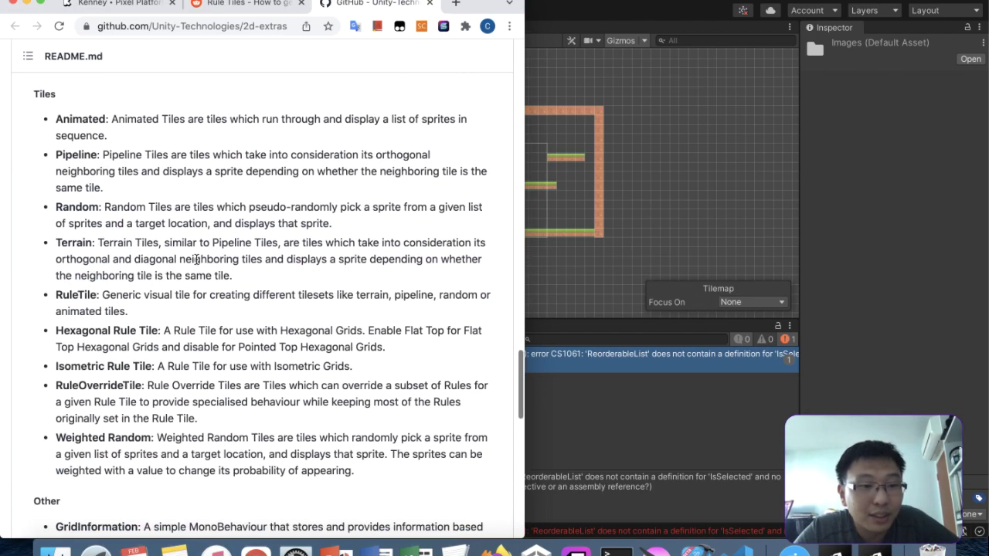
pyautogui.scroll(-5, 332, 343)
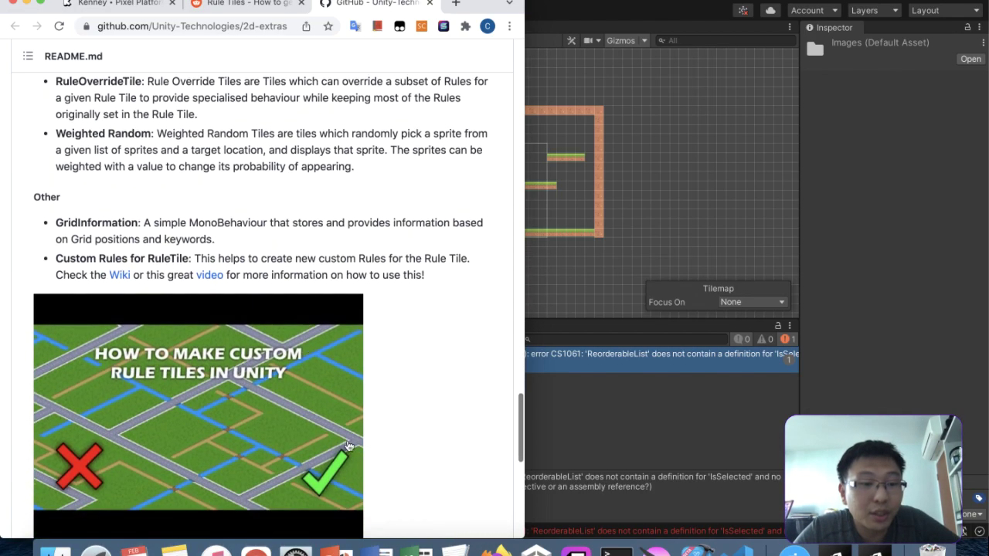
pyautogui.scroll(8, 420, 347)
# - Switch back to Unity, review the platform layout in the scene and select the Grid object
pyautogui.click(621, 266)
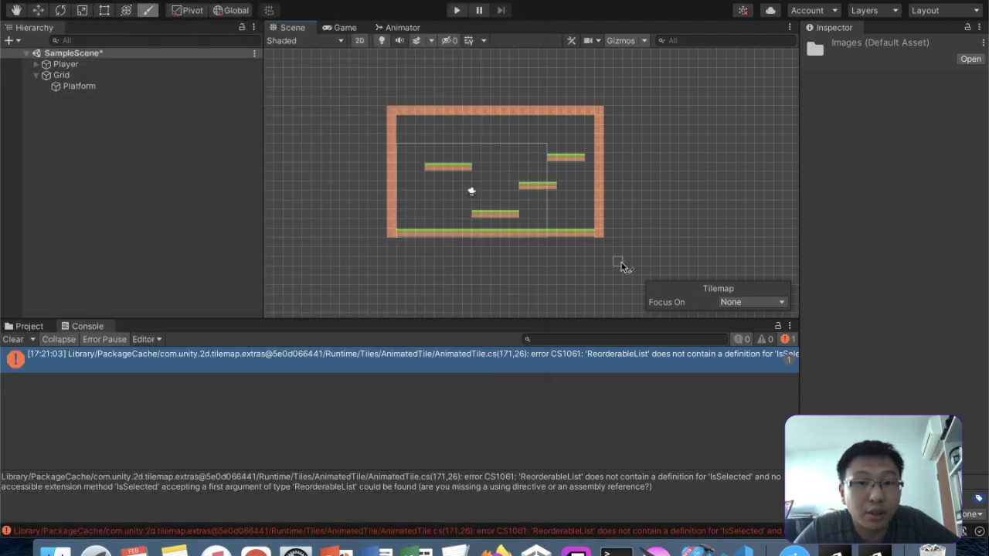
pyautogui.scroll(6, 498, 210)
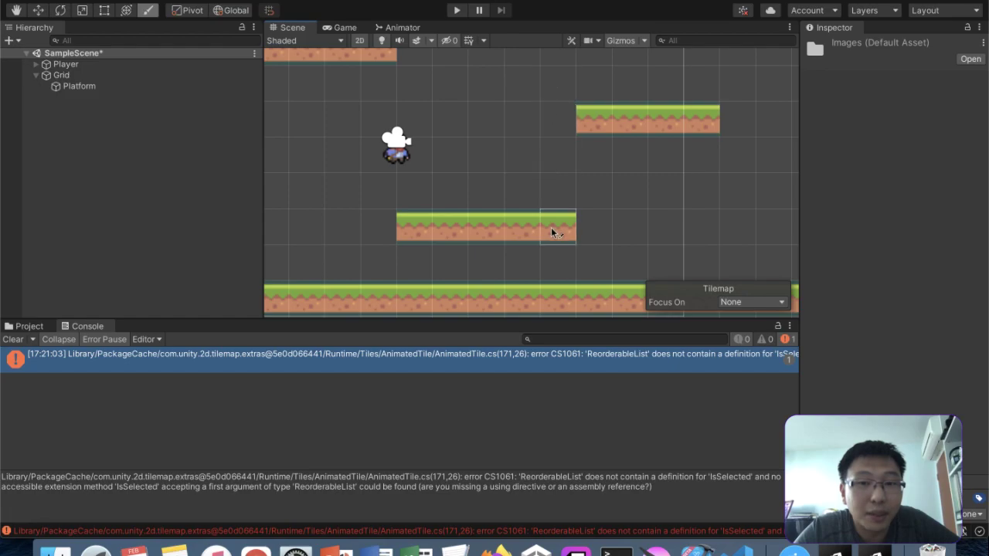
pyautogui.scroll(-10, 539, 198)
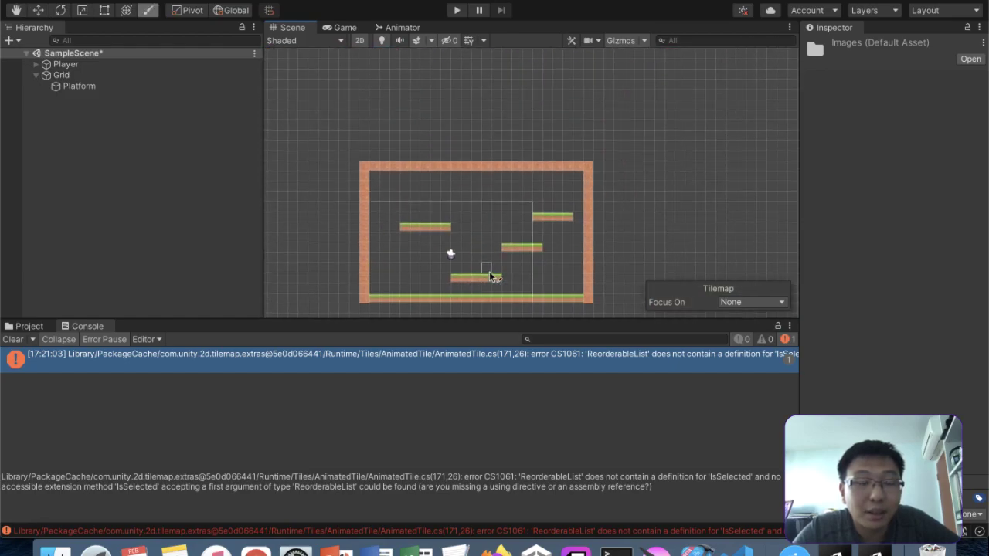
pyautogui.click(82, 75)
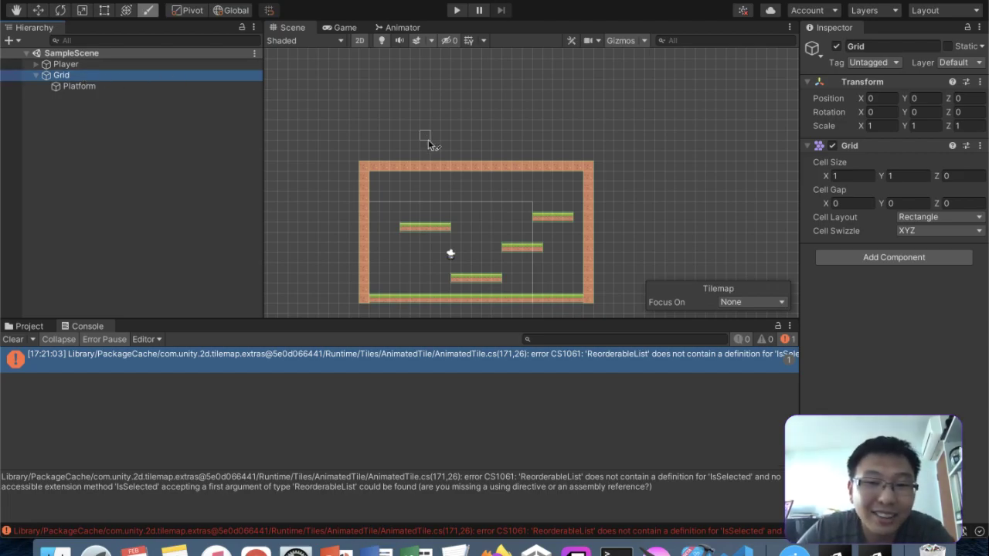
pyautogui.scroll(-2, 428, 139)
pyautogui.scroll(4, 428, 139)
pyautogui.moveTo(428, 139); pyautogui.dragTo(429, 74, button='middle')
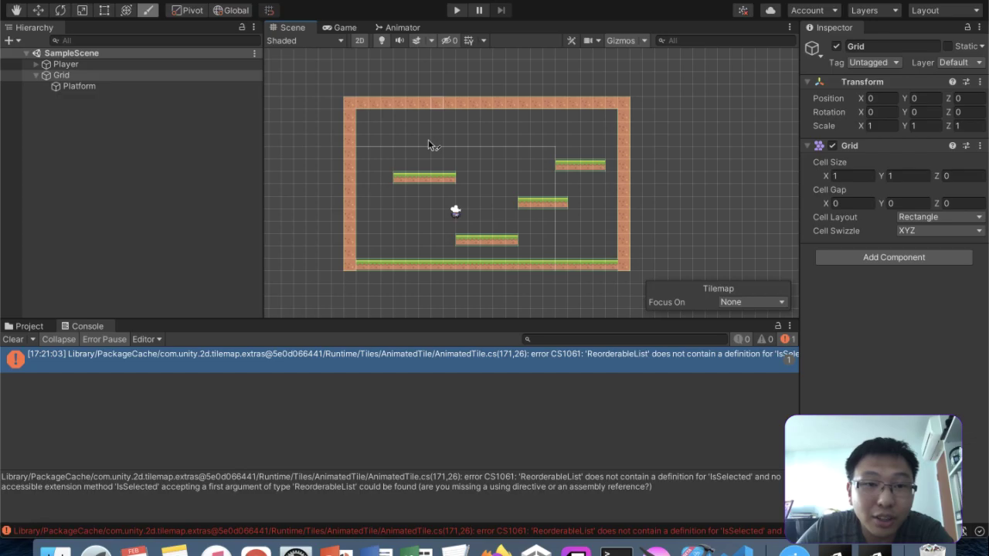
# - Bring up the Package Manager window and search the project's packages for cinemachine
pyautogui.hotkey('ctrl', 'Up')
pyautogui.click(450, 188)
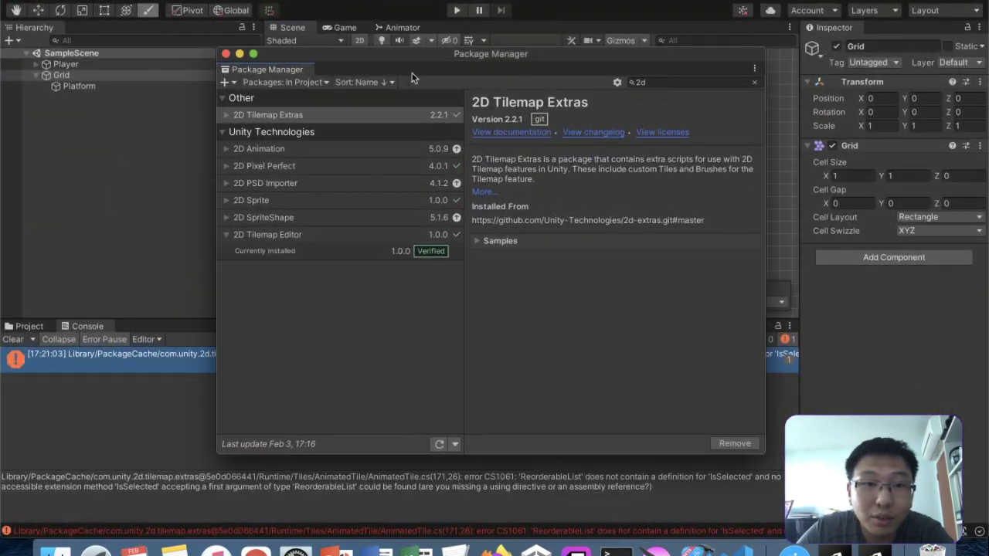
pyautogui.click(672, 82)
pyautogui.write('ci')
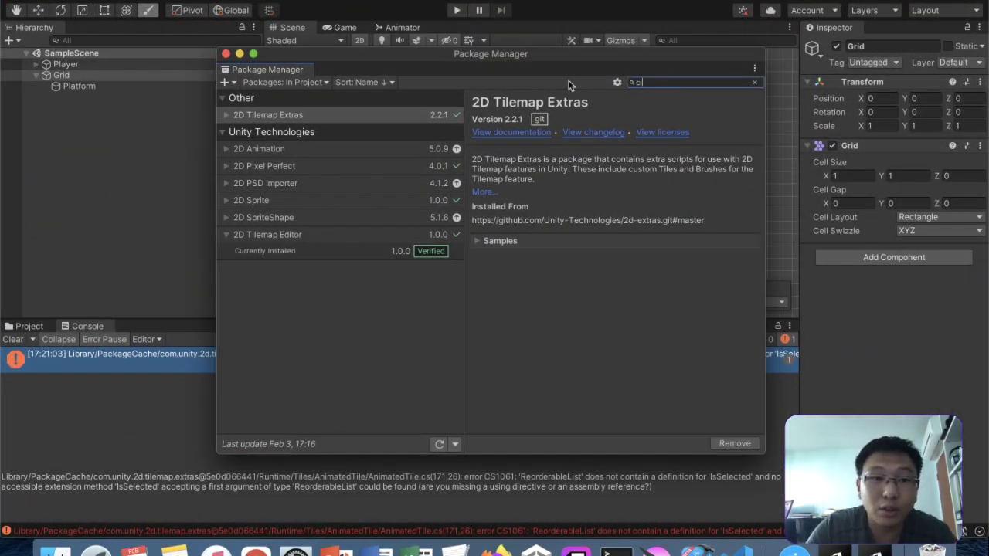
pyautogui.write('nemachine')
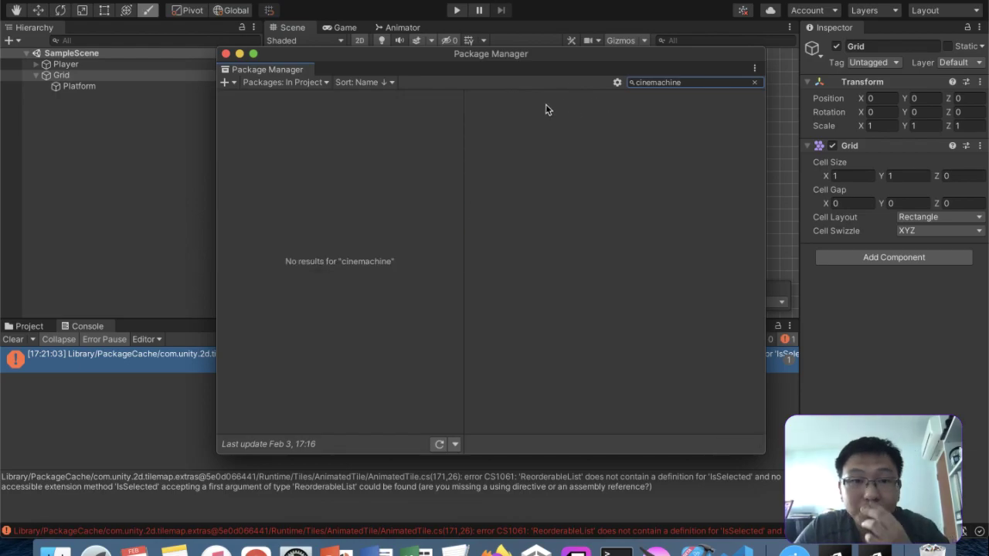
# - Change the package source to Unity Registry and search it for cinemachine
pyautogui.click(285, 82)
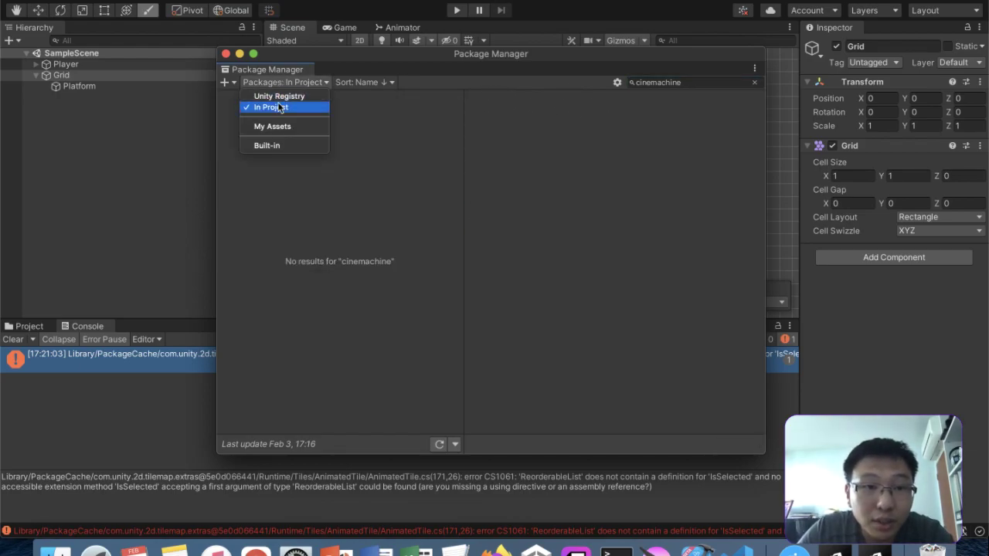
pyautogui.click(286, 96)
pyautogui.click(682, 82)
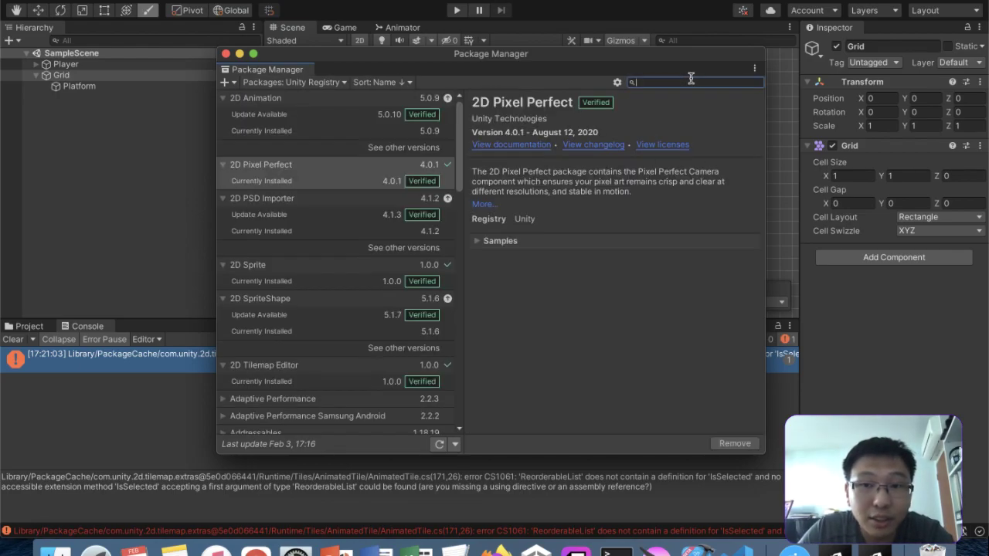
pyautogui.write('cinemc')
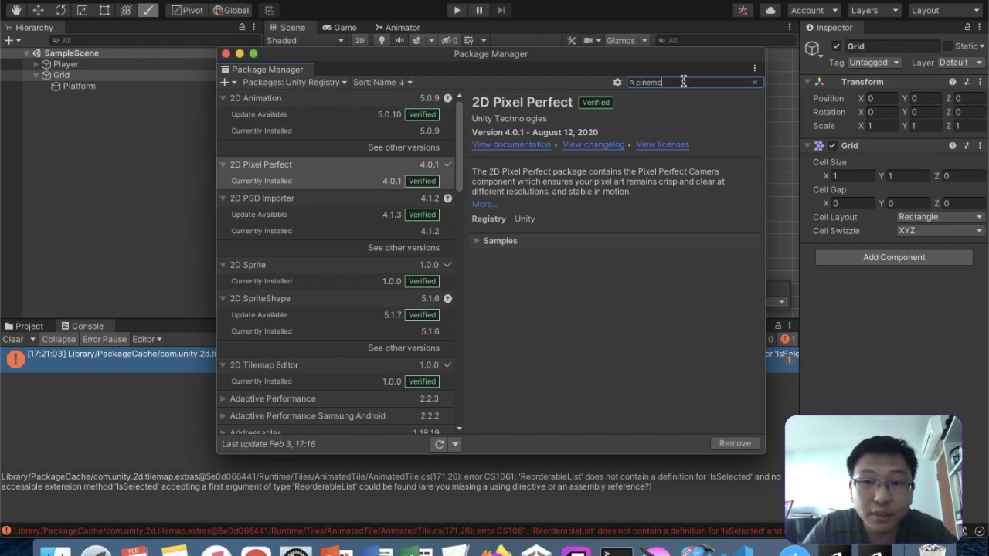
pyautogui.press('BackSpace')
pyautogui.write('achine')
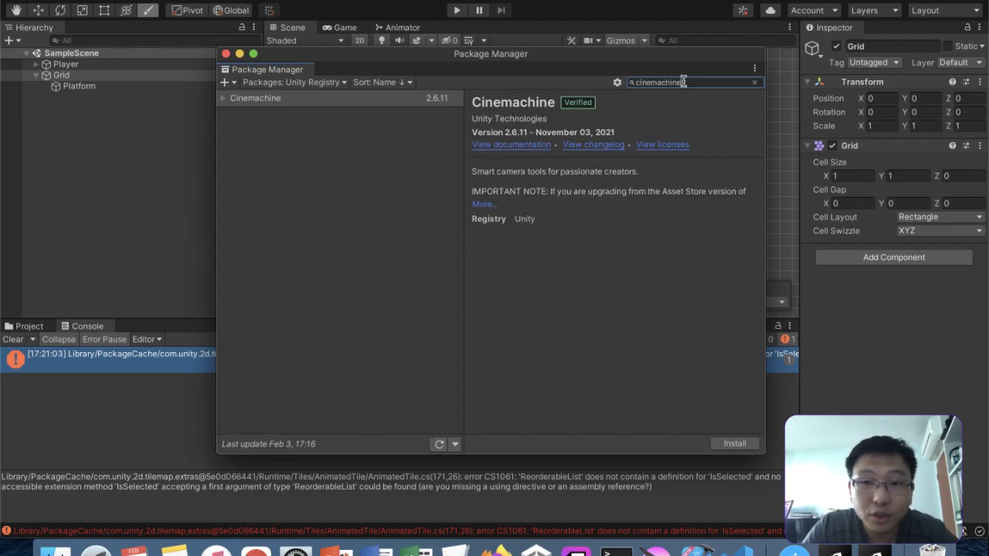
# - Read the full Cinemachine 2.6.11 description, install the package and close the Package Manager window
pyautogui.click(341, 94)
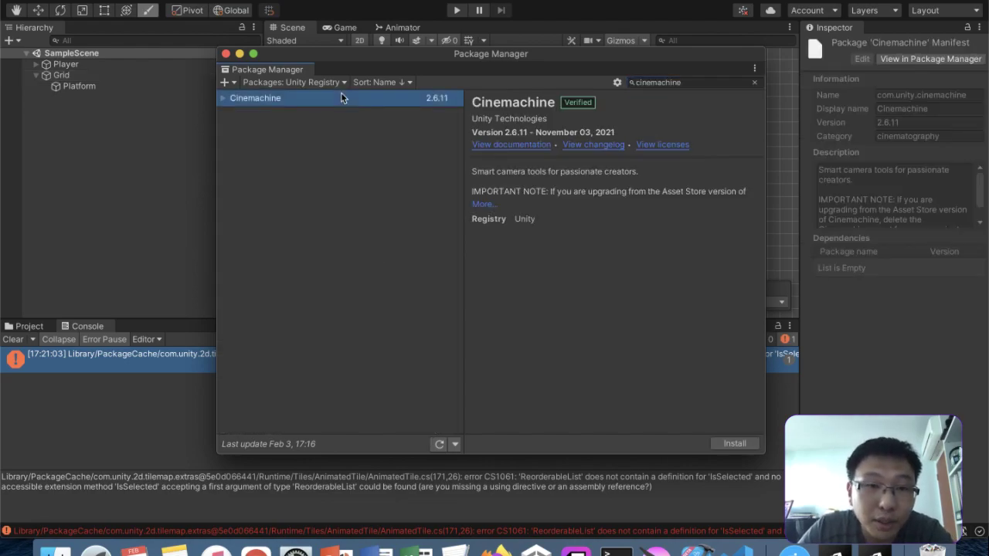
pyautogui.click(482, 205)
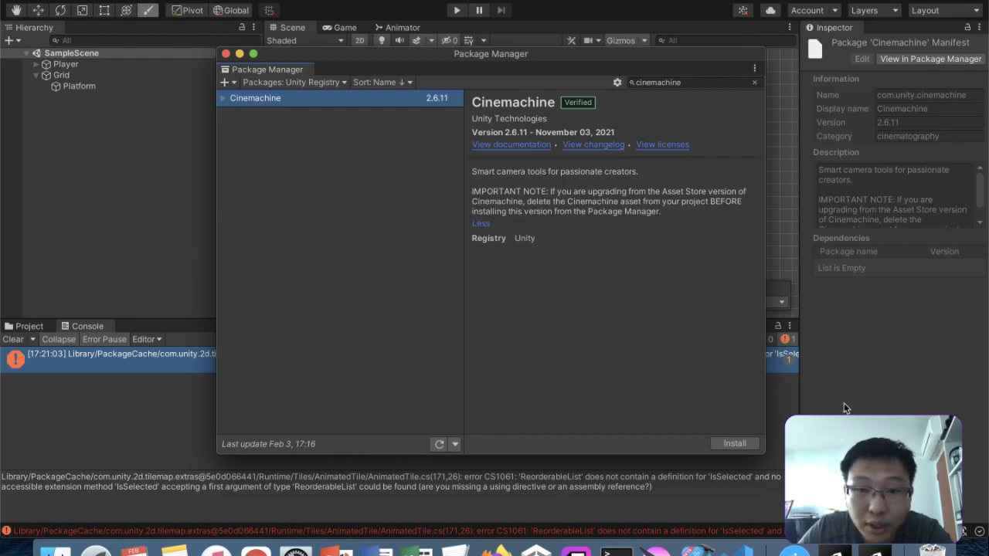
pyautogui.click(735, 444)
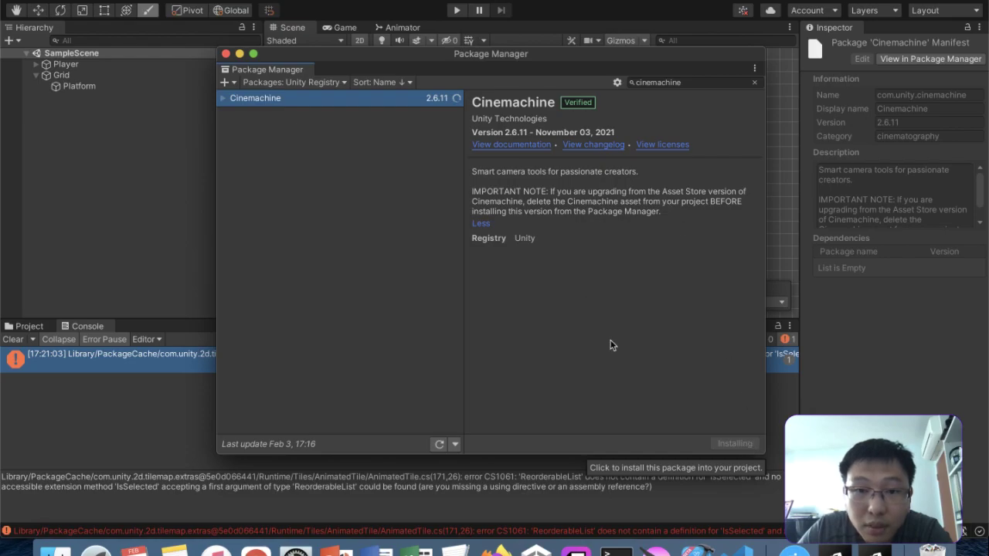
pyautogui.click(226, 53)
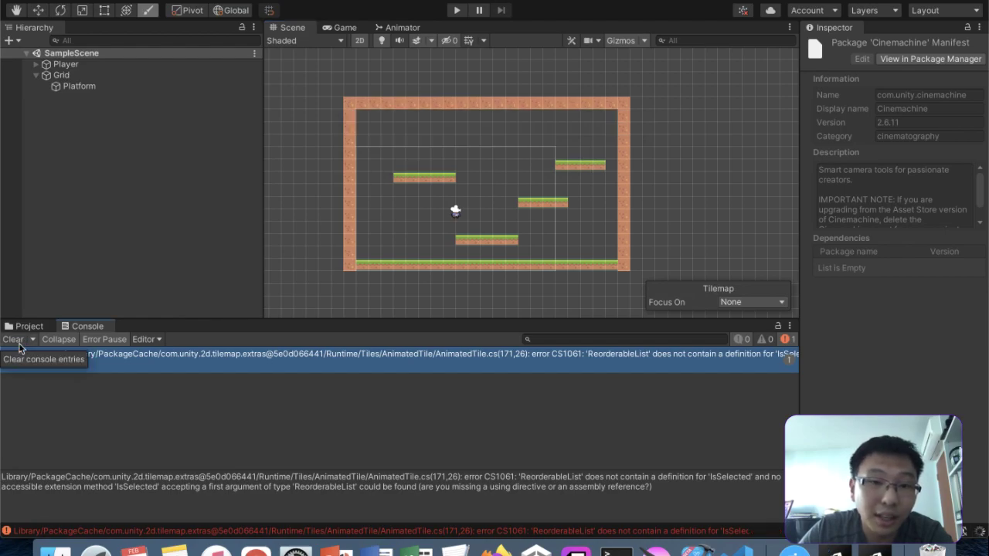
# - Check which GameObject types can be added to SampleScene, without creating one
pyautogui.rightClick(94, 53)
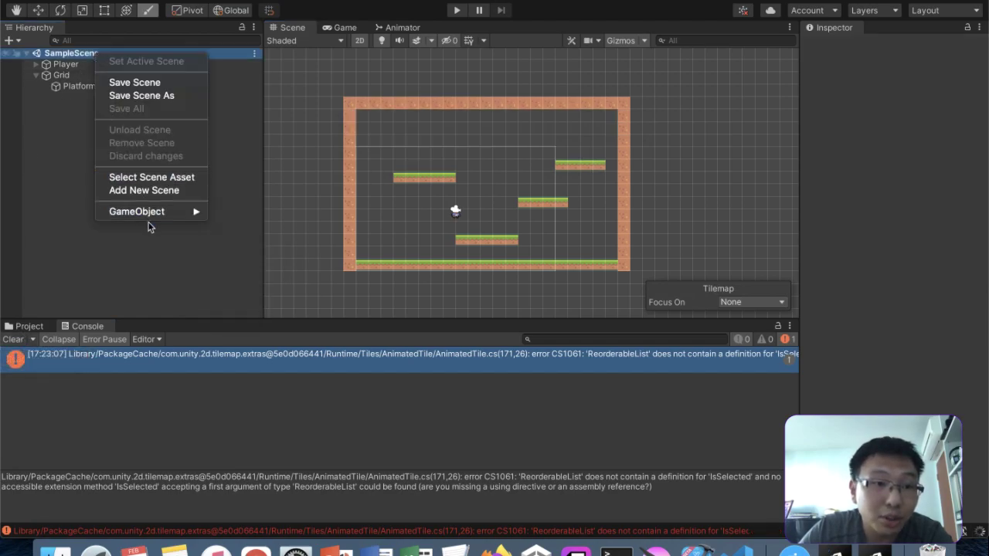
pyautogui.moveTo(155, 215)
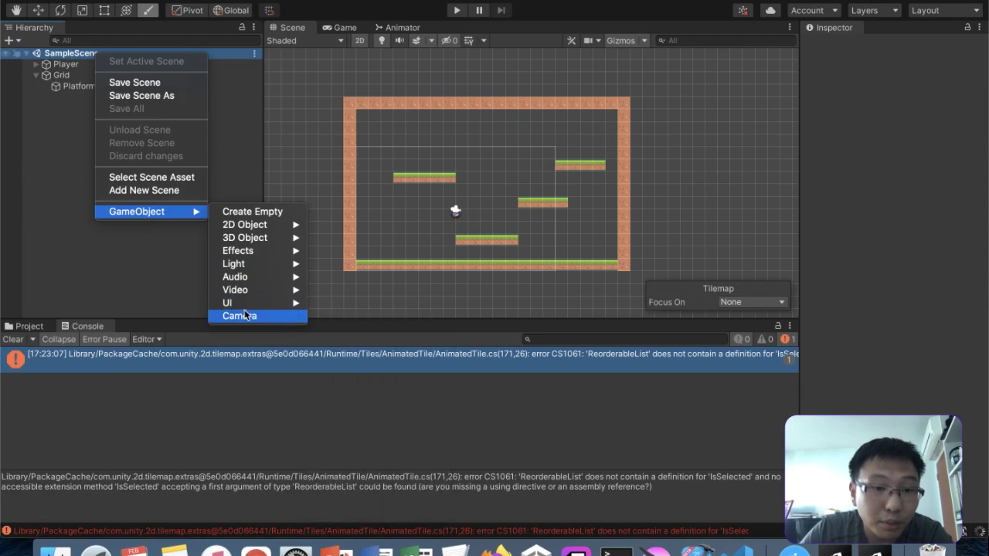
pyautogui.moveTo(245, 306)
pyautogui.click(161, 361)
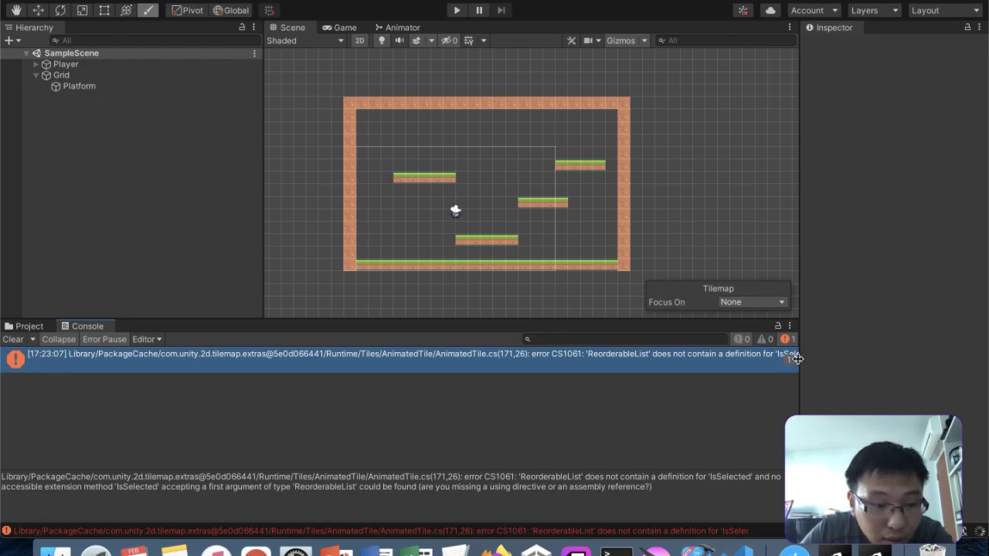
# - Look through the project's asset folders, including Animation, Scenes and Scripts, and show the contents of Packages
pyautogui.click(30, 326)
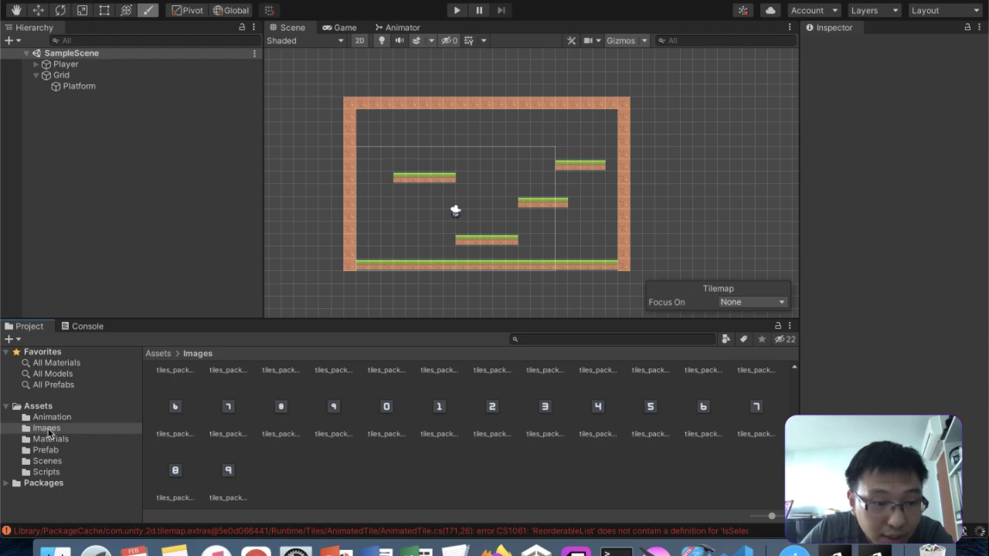
pyautogui.click(51, 418)
pyautogui.click(48, 461)
pyautogui.click(48, 472)
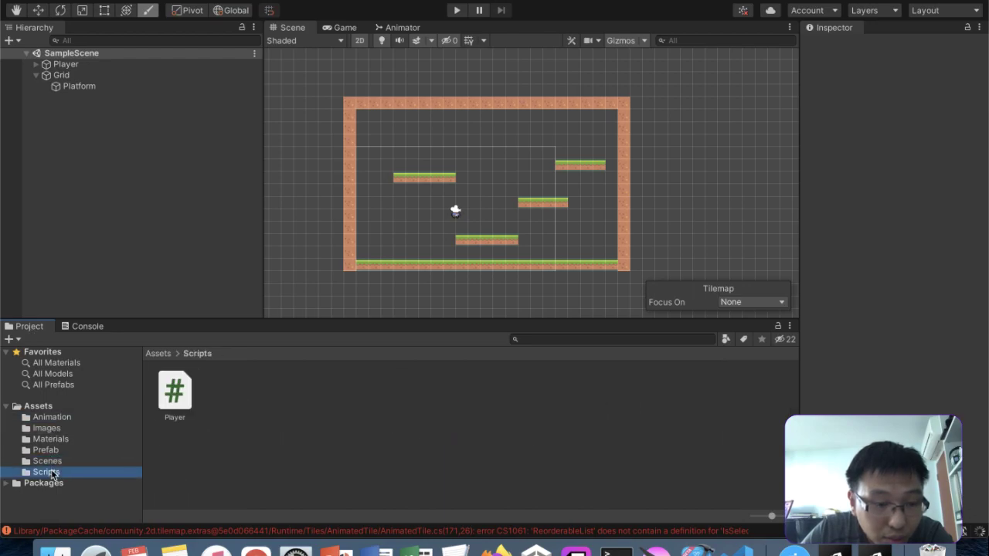
pyautogui.click(51, 483)
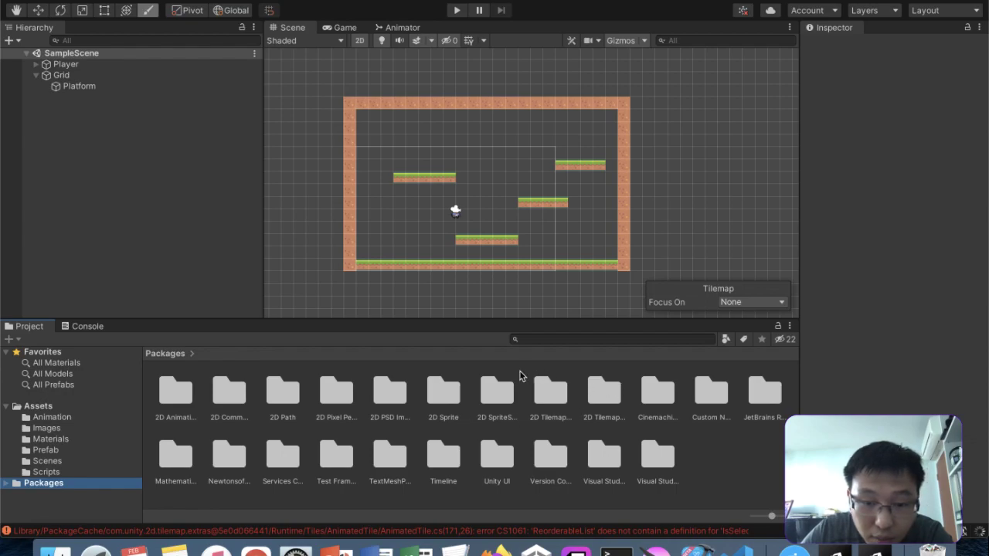
# - Examine the actions available for the com.unity.2d.tilemap.extras package folder, looking for a way to remove or modify it
pyautogui.click(552, 398)
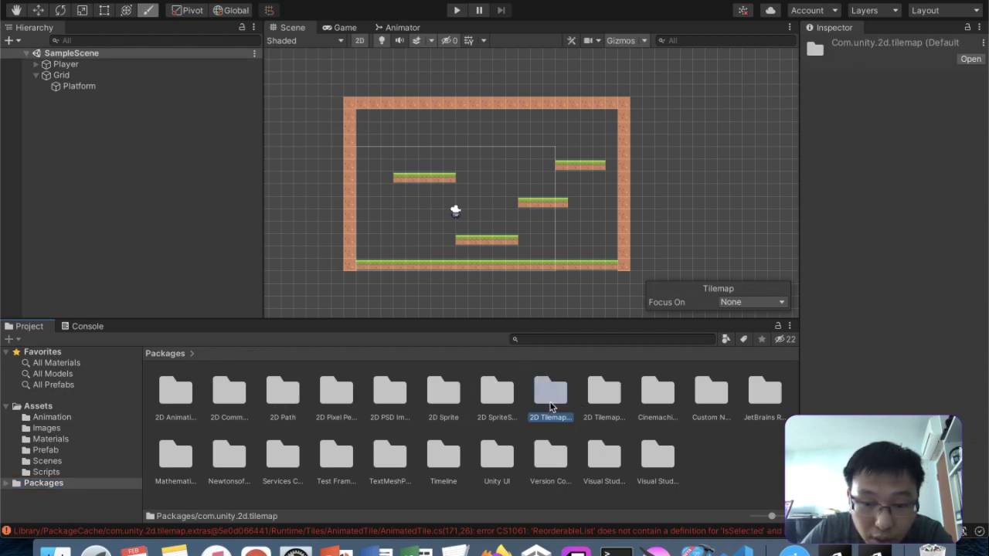
pyautogui.click(587, 401)
pyautogui.rightClick(585, 402)
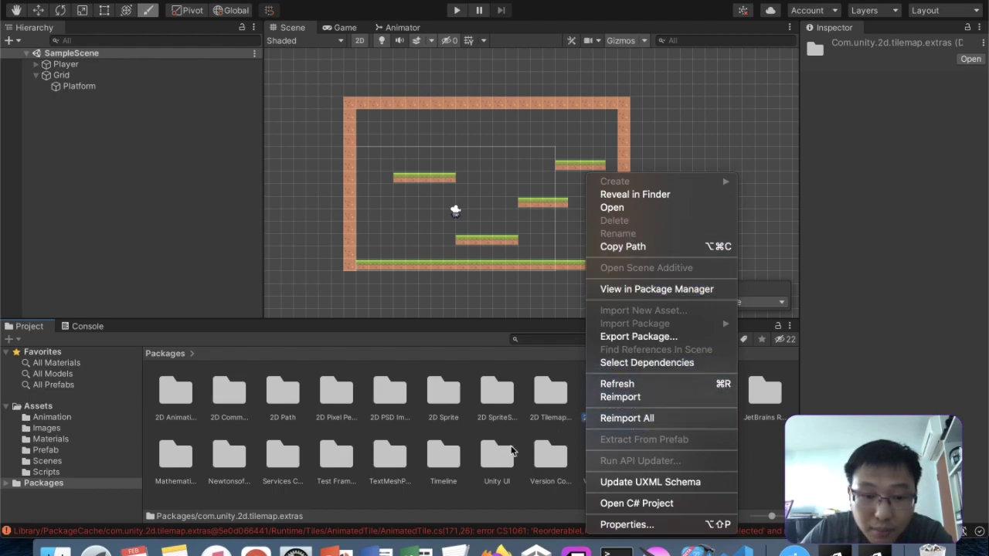
pyautogui.click(217, 528)
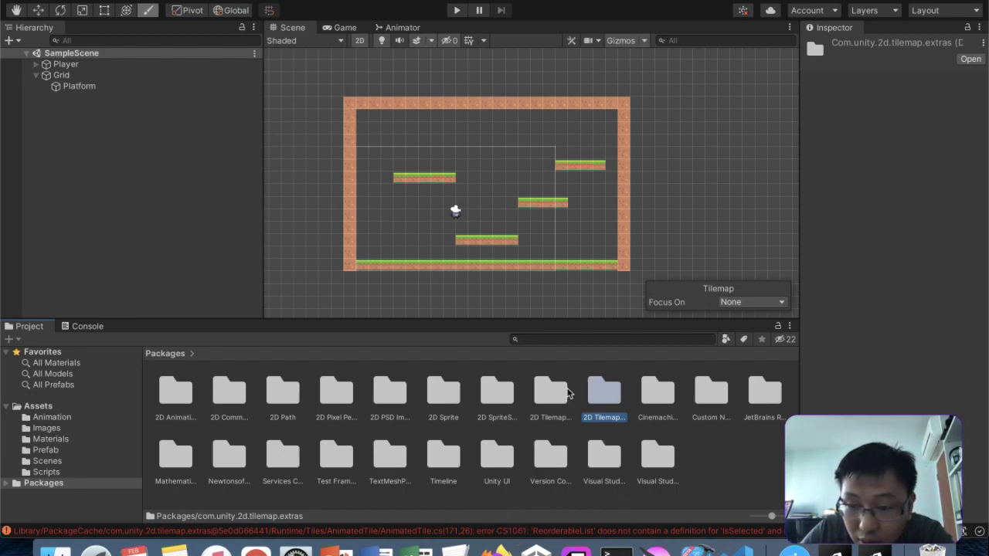
pyautogui.rightClick(593, 393)
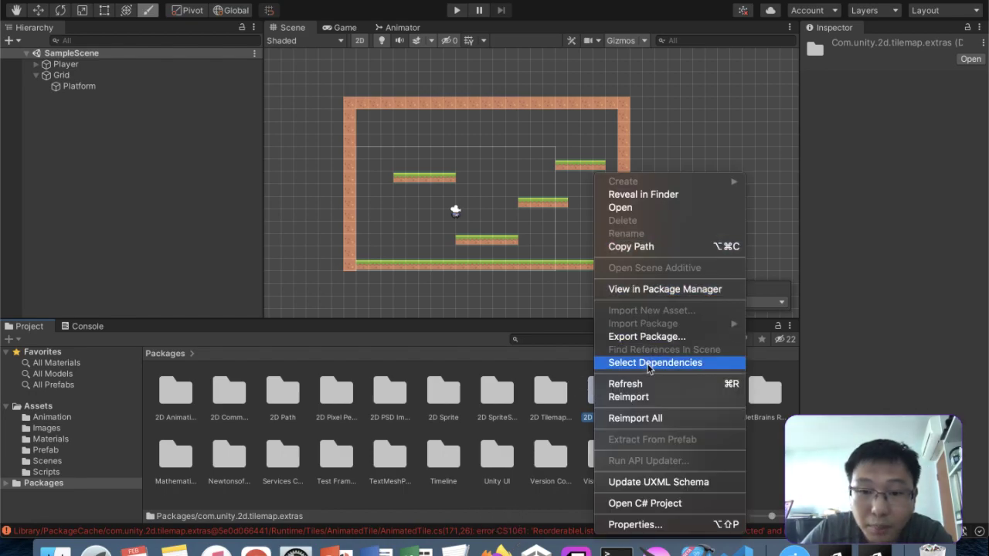
pyautogui.click(575, 406)
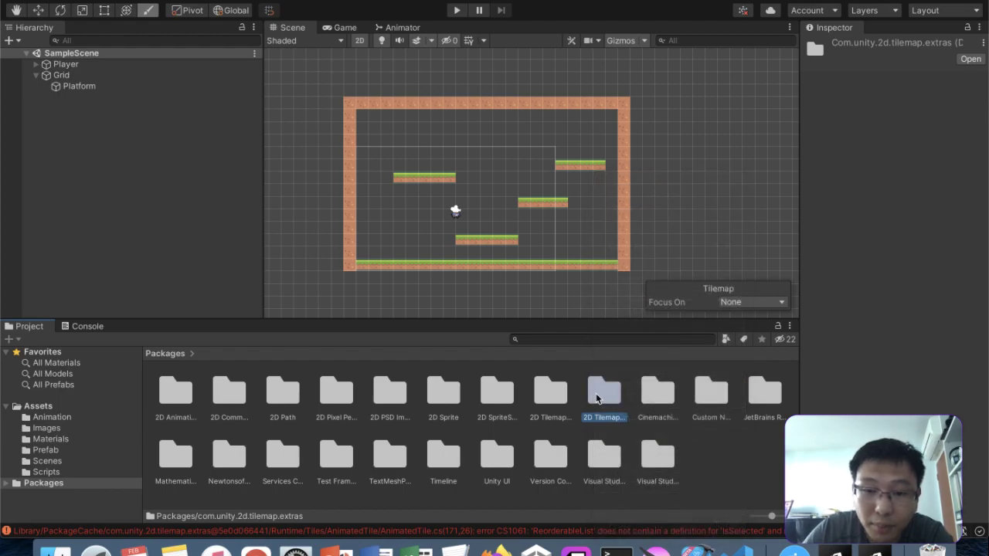
pyautogui.click(656, 397)
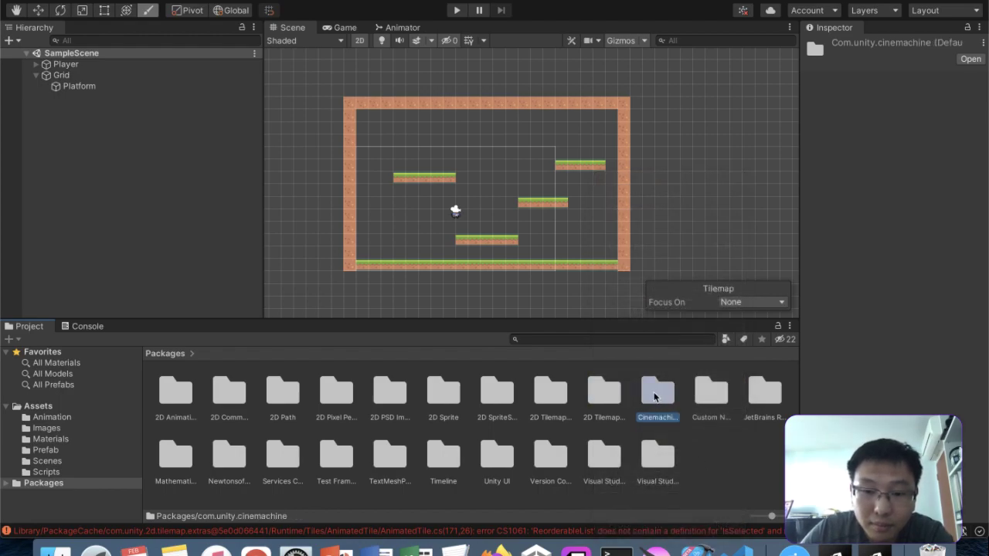
pyautogui.rightClick(595, 401)
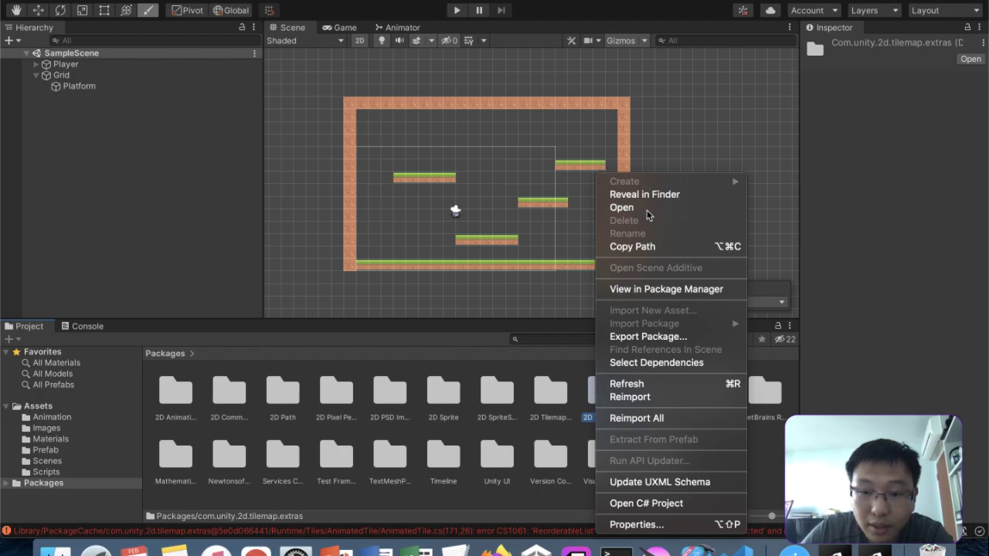
pyautogui.click(772, 445)
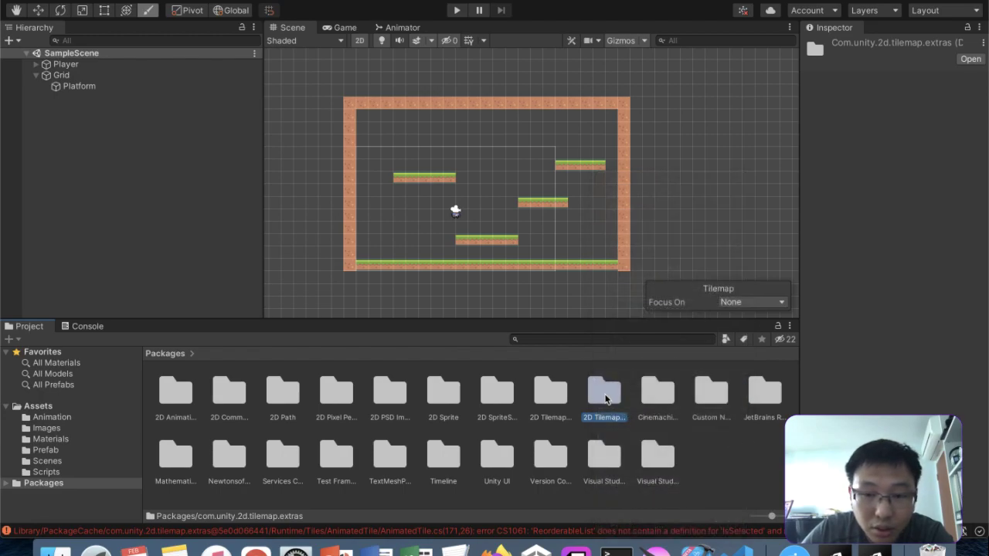
pyautogui.rightClick(606, 398)
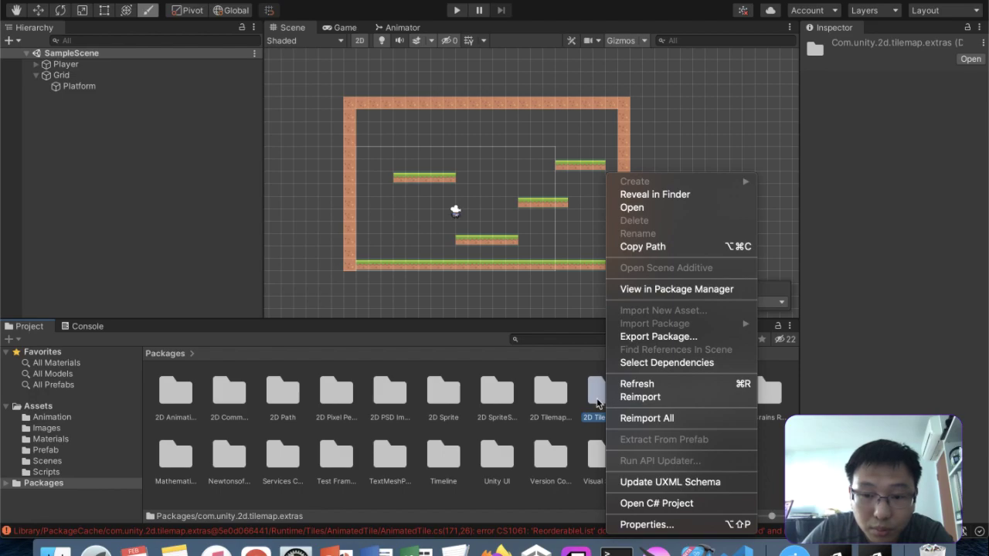
pyautogui.click(599, 403)
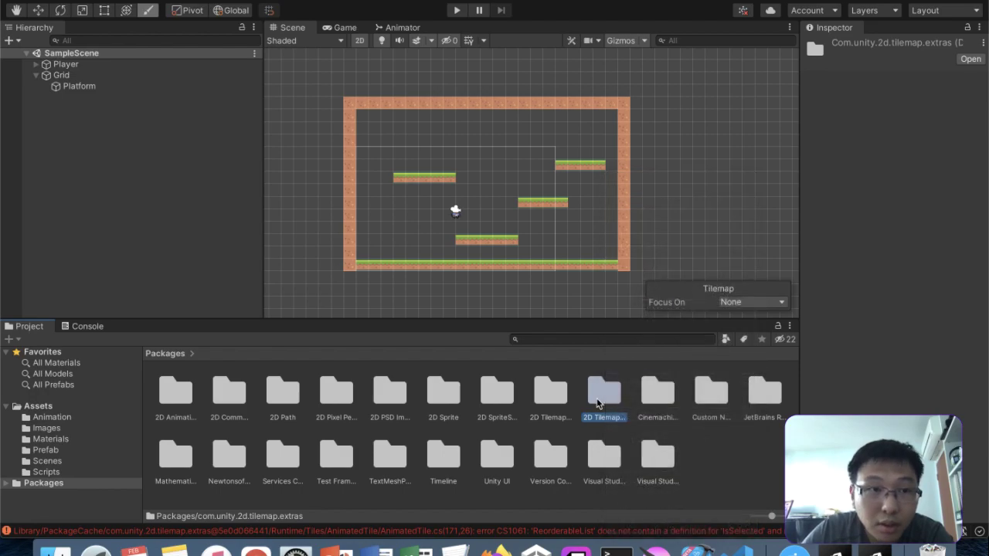
pyautogui.moveTo(2, 443)
pyautogui.mouseDown()
pyautogui.moveTo(103, 436)
pyautogui.moveTo(2, 447)
pyautogui.mouseUp()
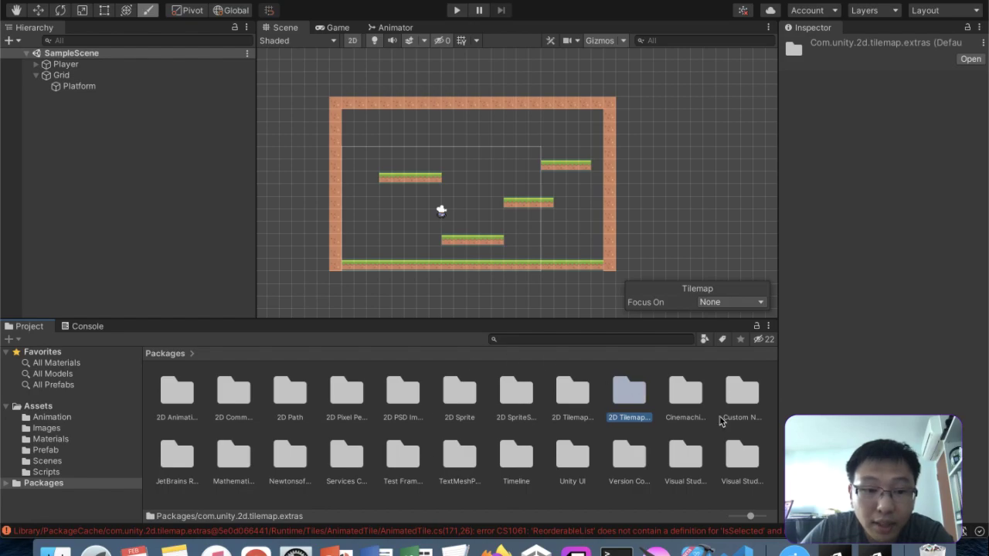
# - Switch to Finder and open the Packages folder of the Platformer copy project inside Unity Projects
pyautogui.press('F11')
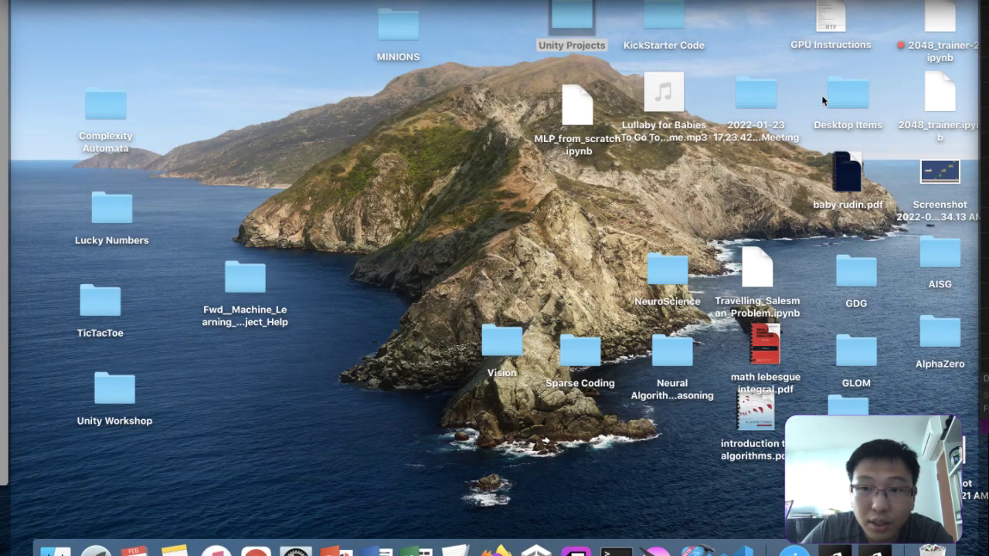
pyautogui.doubleClick(562, 9)
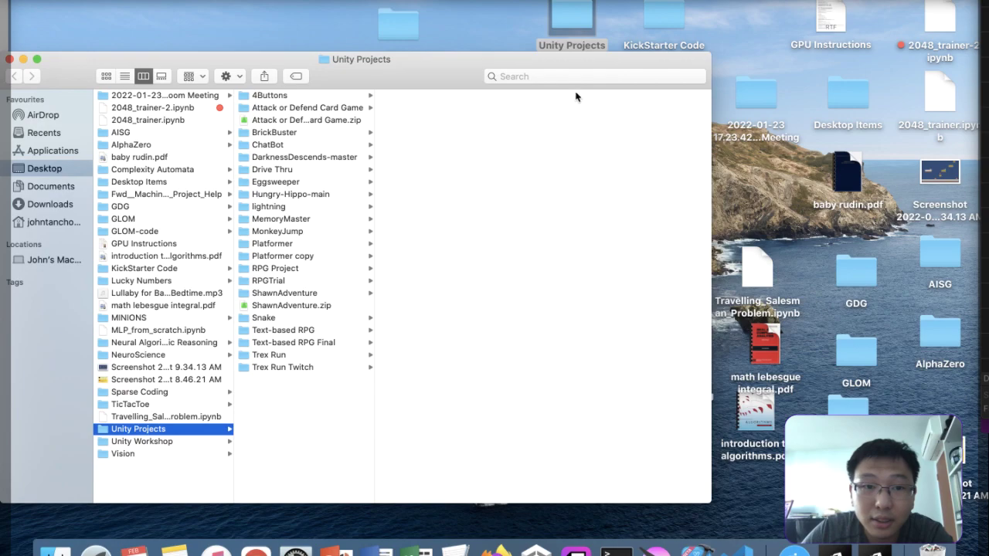
pyautogui.click(297, 245)
pyautogui.click(297, 258)
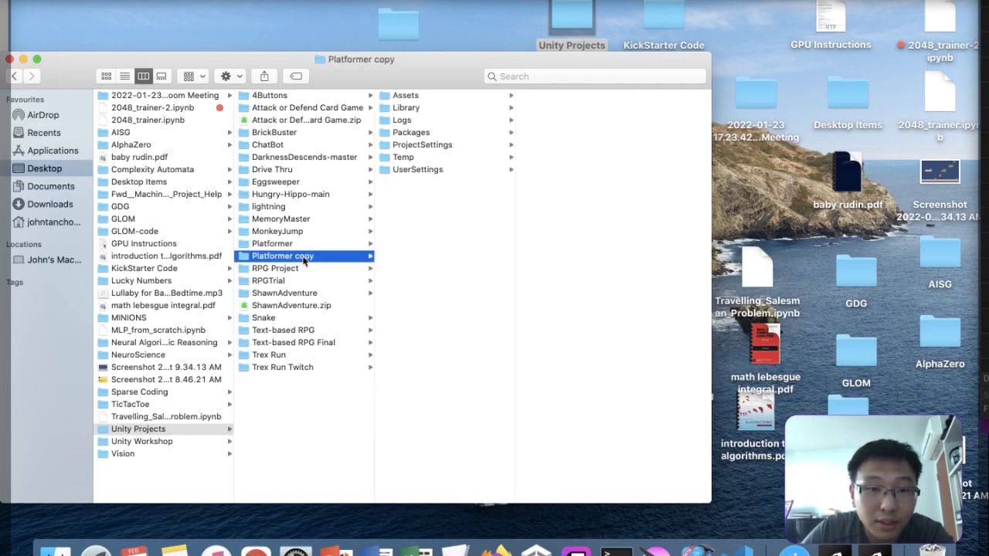
pyautogui.click(440, 133)
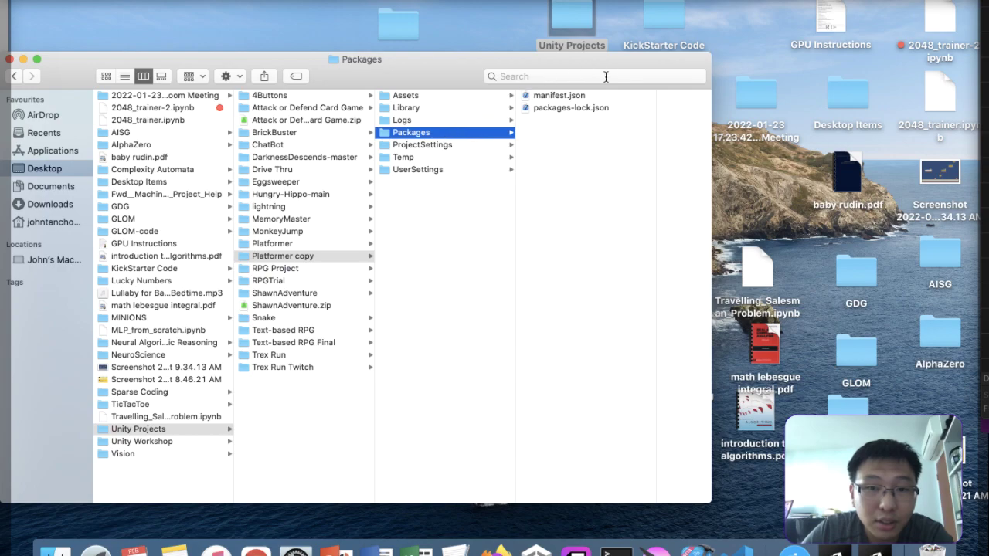
# - Look through the Platformer copy project's subfolders, including ProjectSettings, UserSettings, Assets and Library, for the installed package files
pyautogui.click(451, 145)
pyautogui.click(453, 135)
pyautogui.click(445, 159)
pyautogui.click(444, 170)
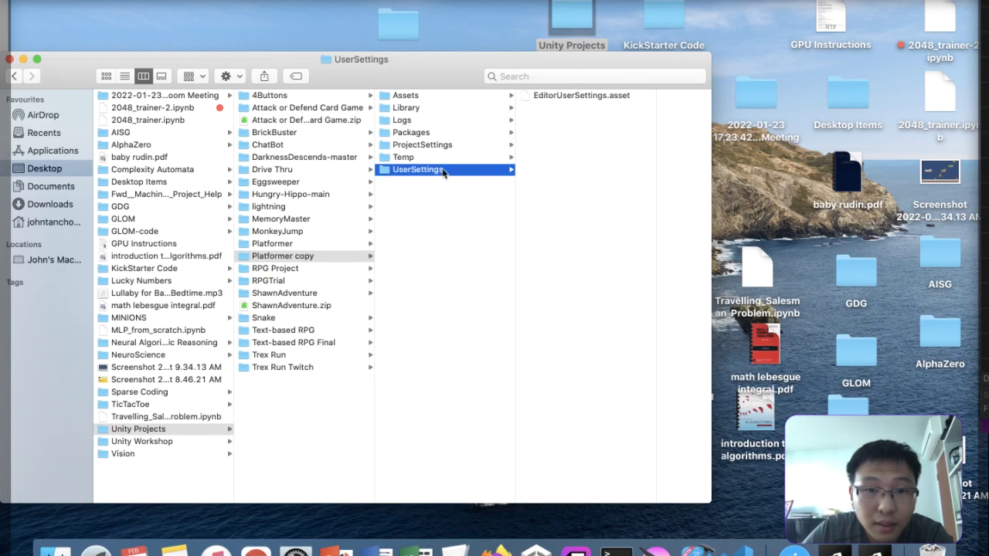
pyautogui.click(449, 145)
pyautogui.click(450, 135)
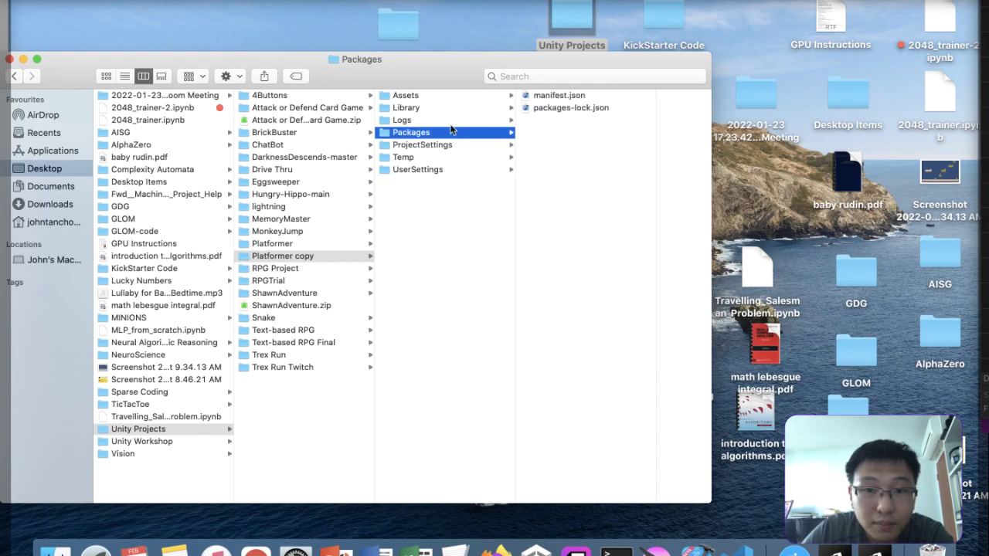
pyautogui.click(452, 121)
pyautogui.click(454, 108)
pyautogui.click(455, 96)
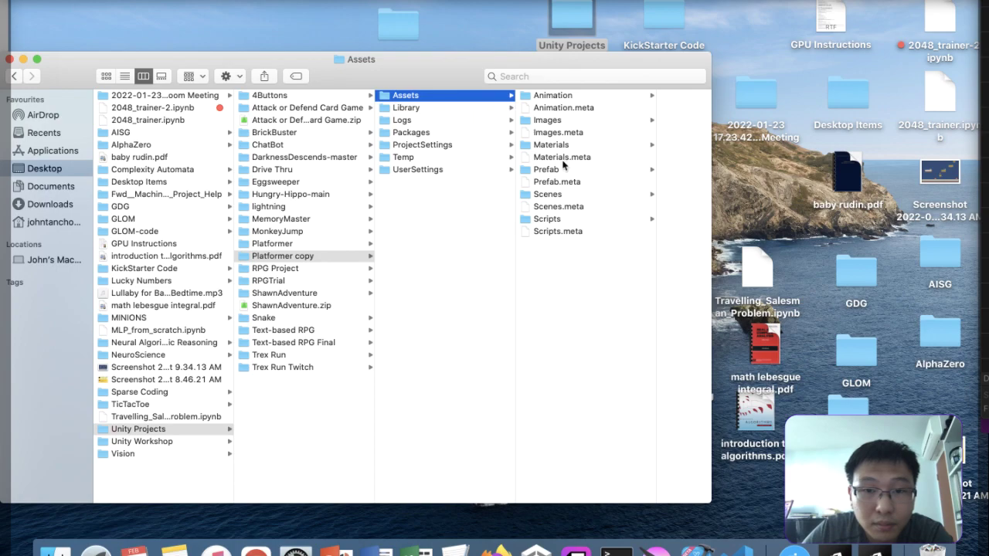
pyautogui.click(435, 110)
pyautogui.scroll(-1, 640, 320)
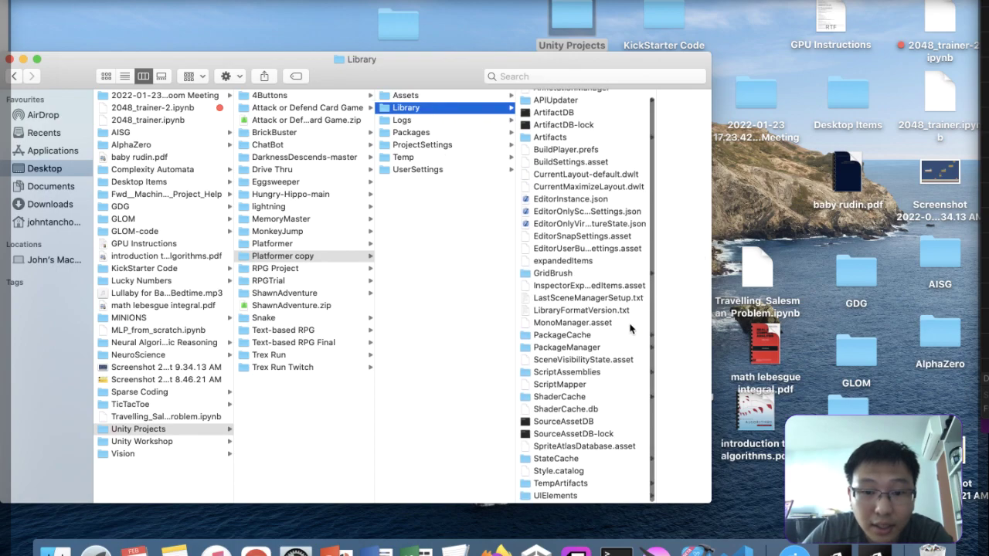
# - Close the Finder window and reveal the com.unity.2d.tilemap.extras package folder from Unity's Packages in Finder
pyautogui.click(9, 60)
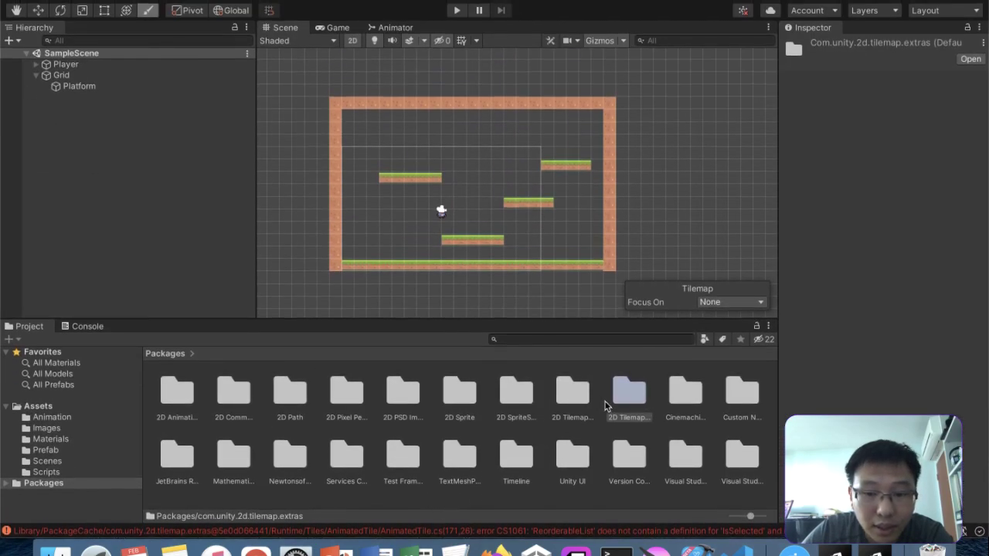
pyautogui.click(577, 397)
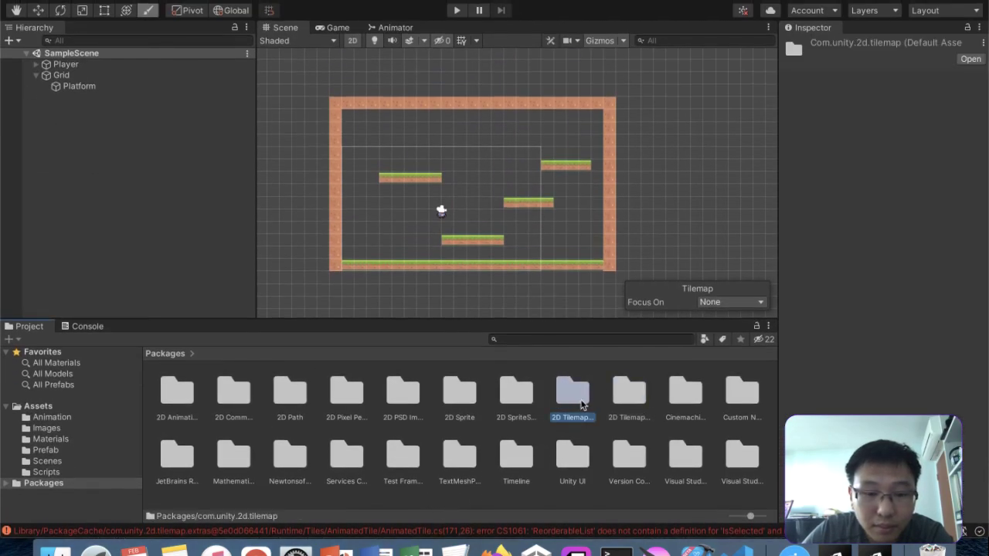
pyautogui.click(623, 396)
pyautogui.rightClick(623, 396)
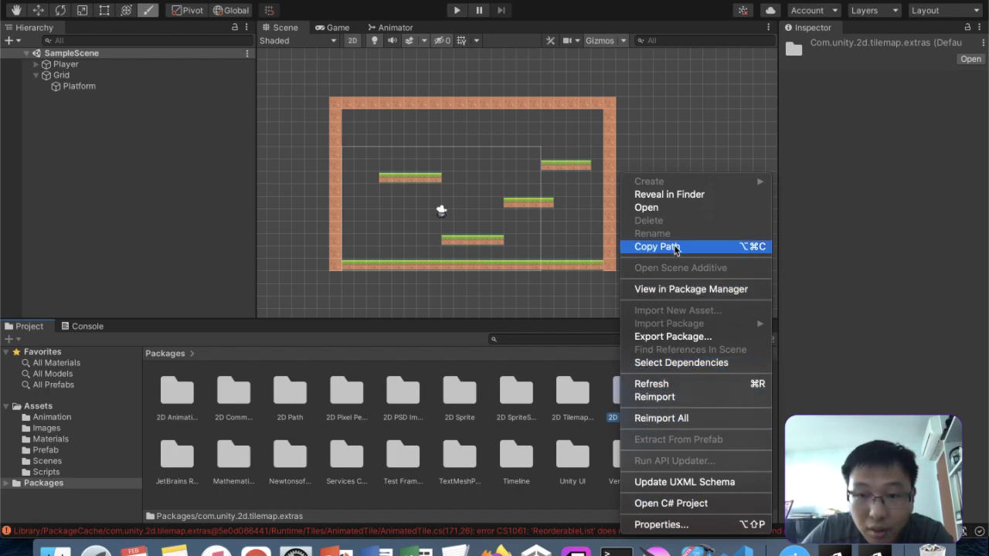
pyautogui.click(692, 198)
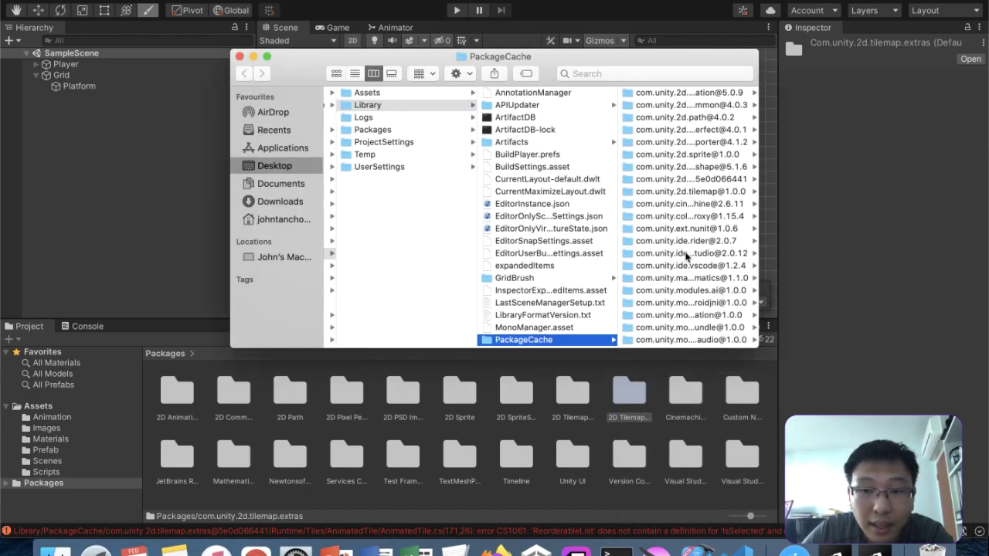
# - Enlarge the Finder window and inspect the contents of the 2D package folders inside PackageCache
pyautogui.moveTo(758, 347); pyautogui.dragTo(900, 459)
pyautogui.click(827, 194)
pyautogui.click(811, 166)
pyautogui.click(626, 155)
pyautogui.click(530, 179)
pyautogui.click(530, 130)
pyautogui.click(528, 143)
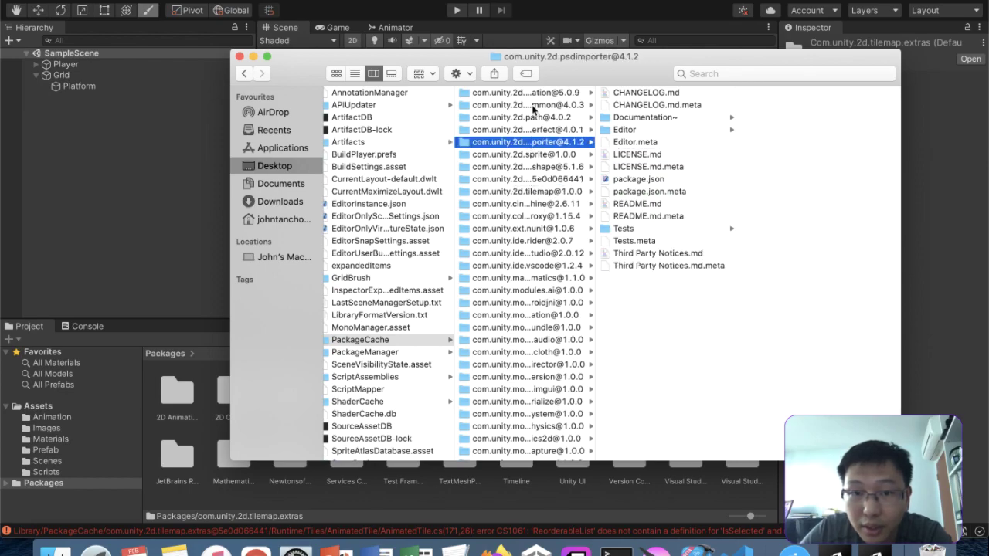
pyautogui.click(532, 106)
pyautogui.click(533, 95)
pyautogui.click(516, 241)
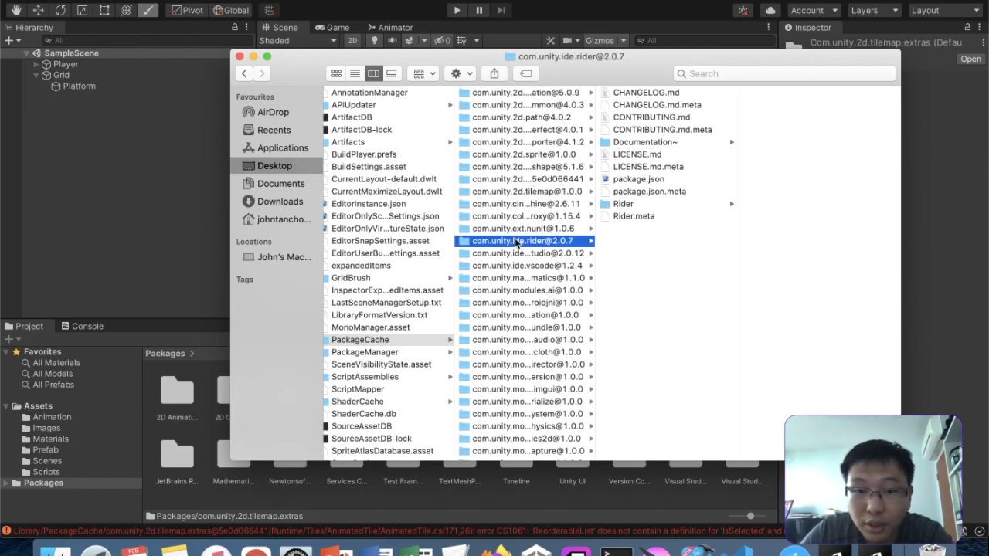
pyautogui.press('Down')
pyautogui.press('Down')
pyautogui.press('Down')
pyautogui.press('Down')
pyautogui.press('Down')
pyautogui.press('Down')
pyautogui.press('Down')
pyautogui.press('Down')
pyautogui.press('Down')
pyautogui.press('Down')
pyautogui.press('Down')
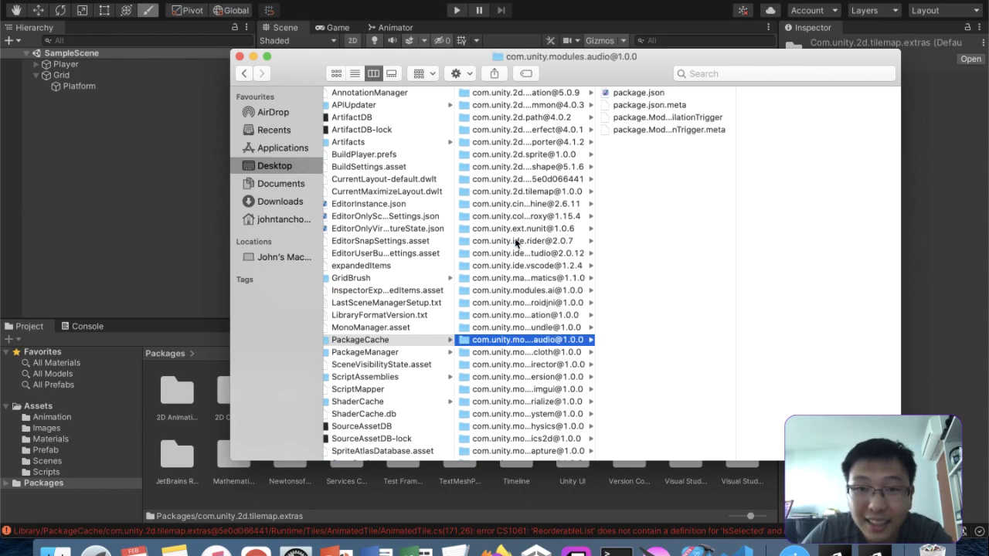
pyautogui.press('Down')
pyautogui.press('Down')
pyautogui.press('Down')
pyautogui.press('Down')
pyautogui.press('Down')
pyautogui.press('Down')
pyautogui.press('Down')
pyautogui.press('Down')
pyautogui.press('Down')
pyautogui.press('Down')
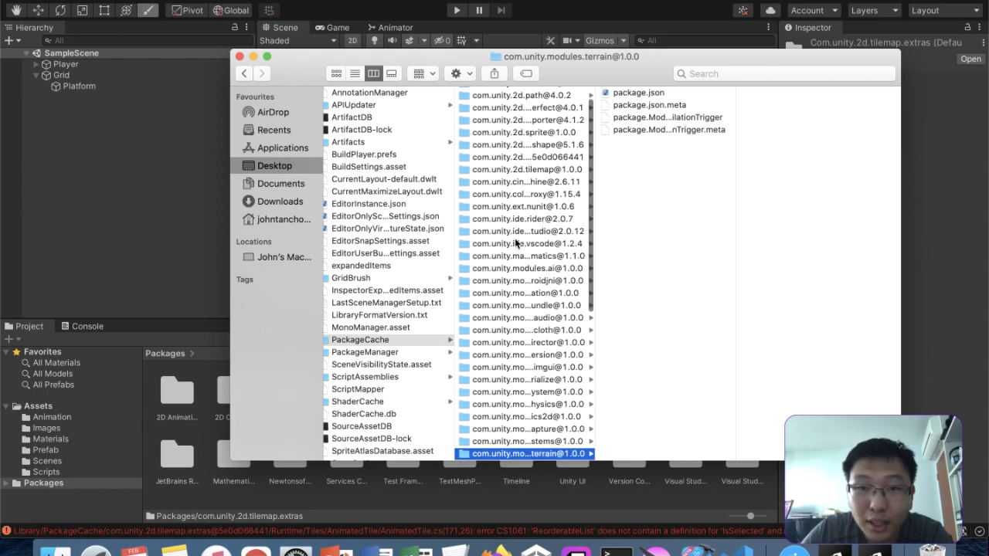
pyautogui.press('Down')
pyautogui.press('Down')
pyautogui.press('Down')
pyautogui.press('Up')
pyautogui.press('Up')
pyautogui.press('Up')
pyautogui.press('Down')
pyautogui.press('Down')
pyautogui.press('Up')
pyautogui.press('Up')
pyautogui.press('Down')
pyautogui.press('Down')
pyautogui.press('Down')
pyautogui.press('Down')
pyautogui.press('Down')
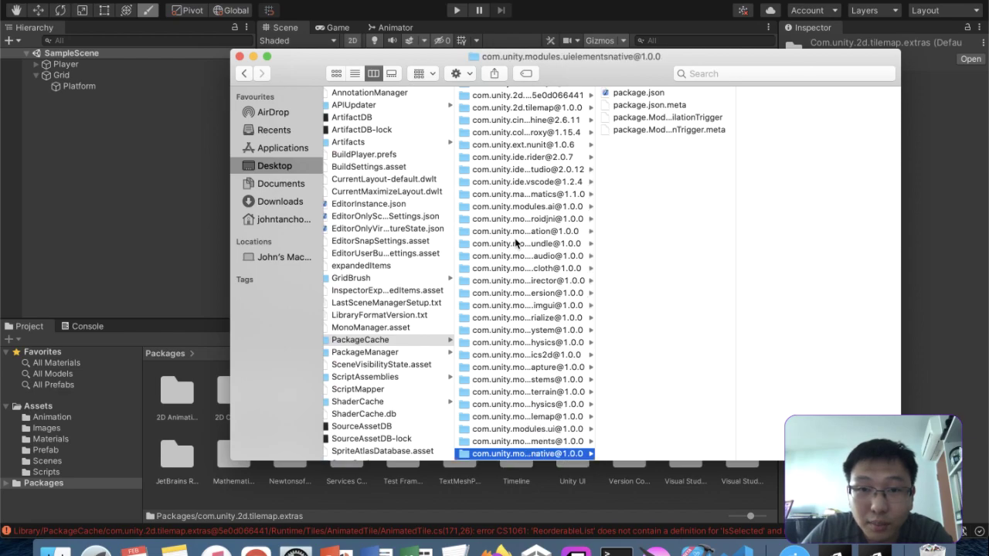
pyautogui.press('Down')
pyautogui.press('Down')
pyautogui.press('Down')
pyautogui.press('Down')
pyautogui.press('Down')
pyautogui.press('Down')
pyautogui.press('Down')
pyautogui.press('Down')
pyautogui.press('Down')
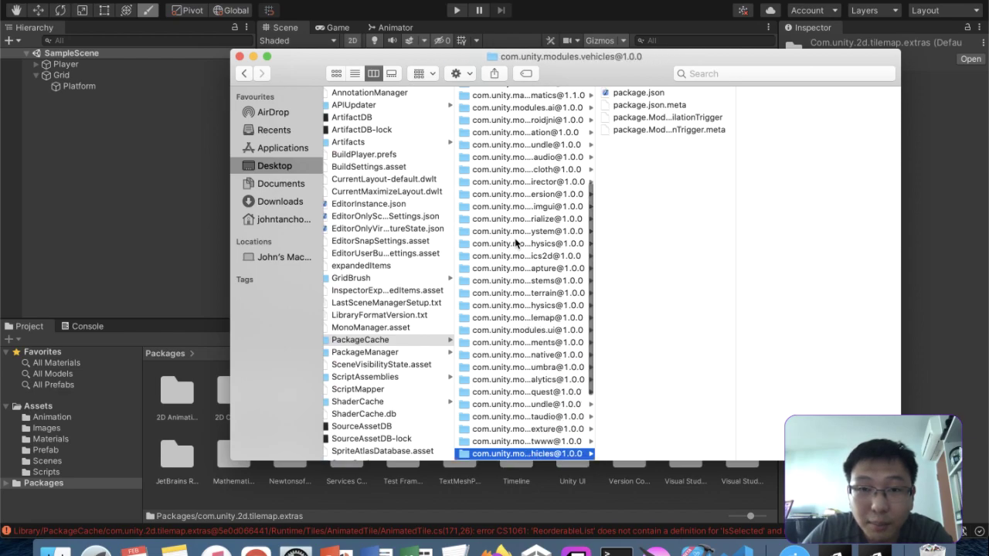
pyautogui.press('Down')
pyautogui.press('Down')
pyautogui.press('Down')
pyautogui.press('Down')
pyautogui.press('Down')
pyautogui.press('Down')
pyautogui.press('Down')
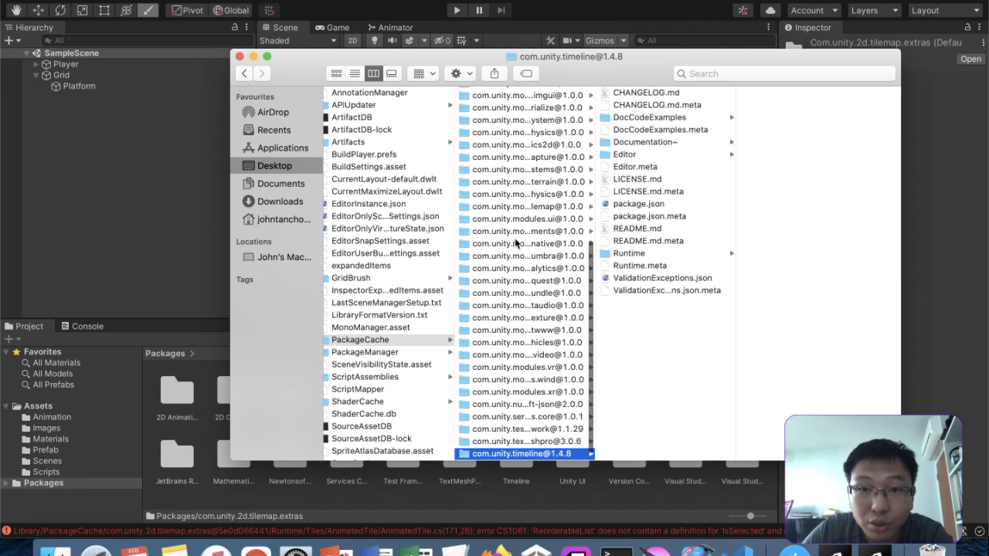
# - Move the com.unity.2d.tilemap.extras@5e0d066441 folder in PackageCache to the Bin and close the Finder window
pyautogui.scroll(10, 512, 317)
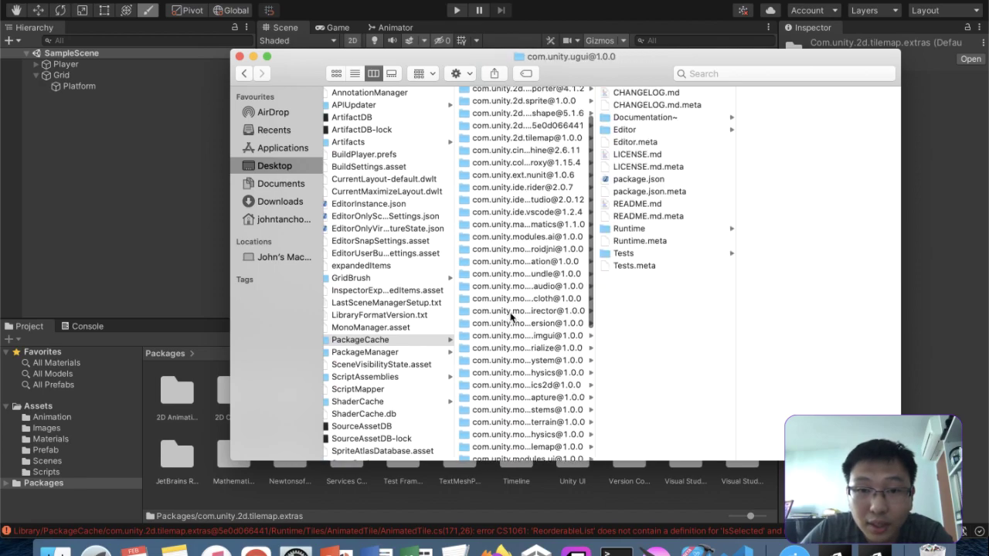
pyautogui.click(536, 203)
pyautogui.press('Up')
pyautogui.press('Up')
pyautogui.press('Up')
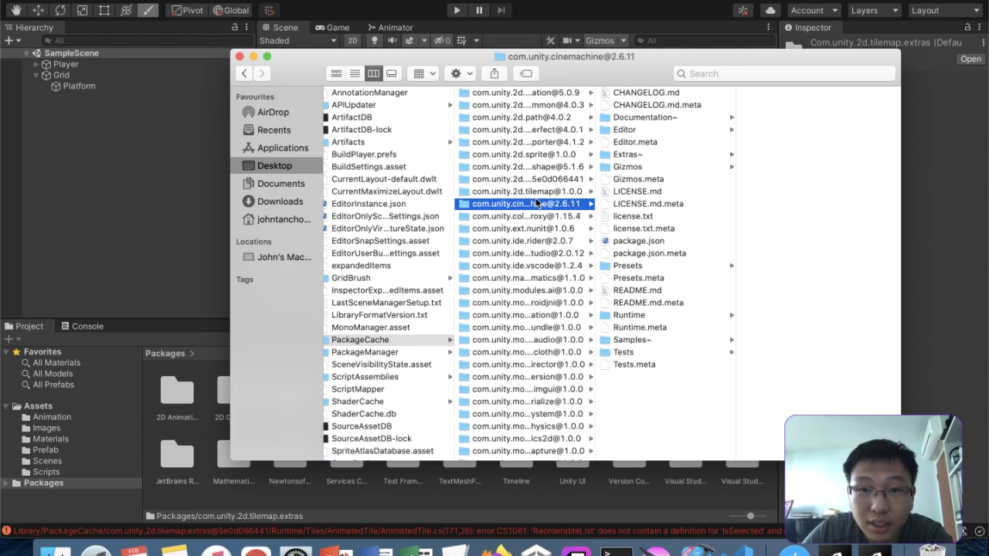
pyautogui.press('Up')
pyautogui.press('Up')
pyautogui.press('Down')
pyautogui.press('Down')
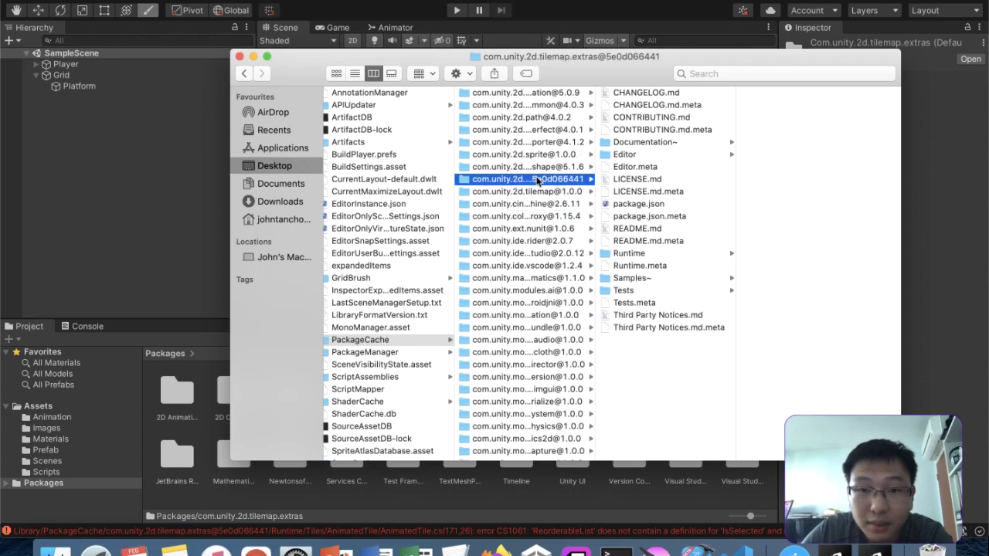
pyautogui.rightClick(538, 180)
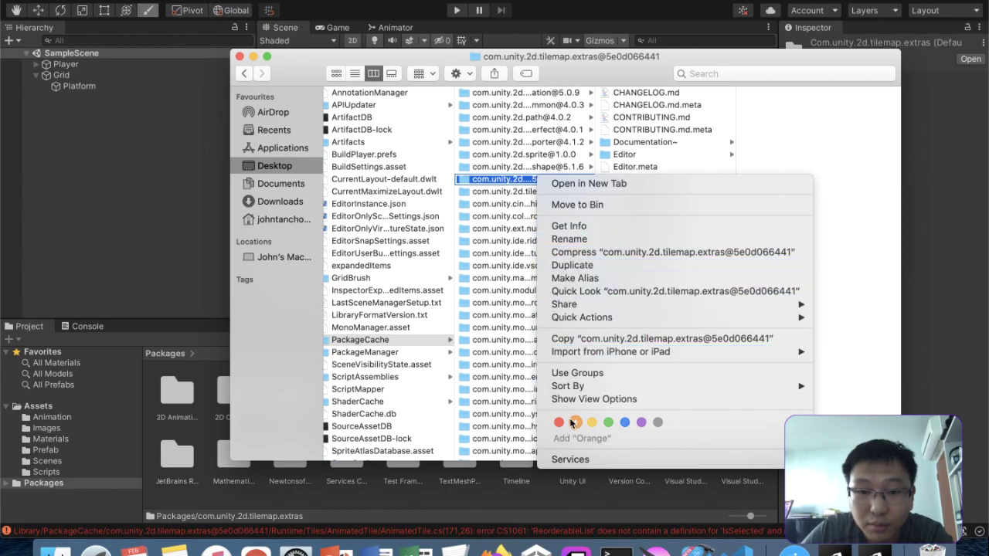
pyautogui.click(582, 206)
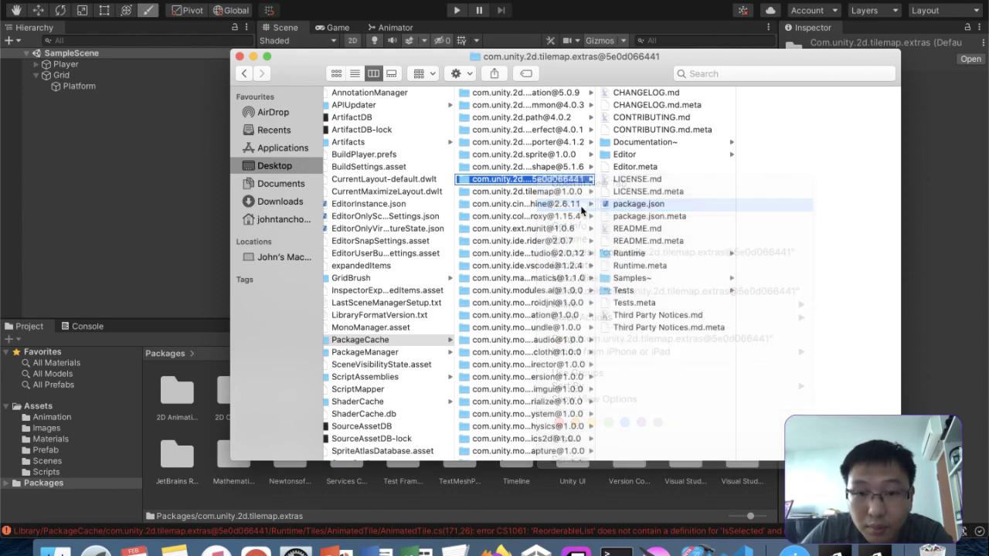
pyautogui.click(240, 56)
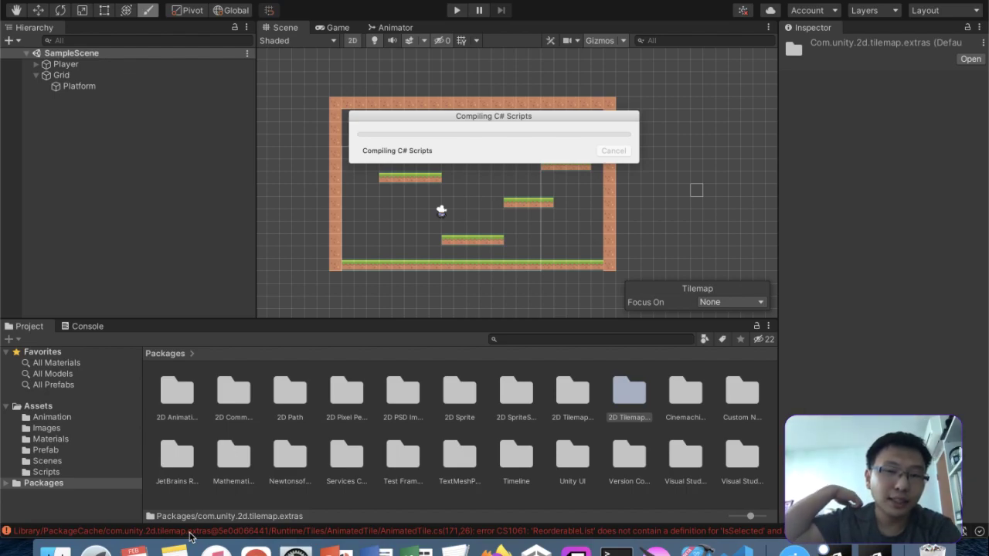
# - Check the project's Packages folder for the tilemap packages and show the compile error in the Console
pyautogui.click(550, 388)
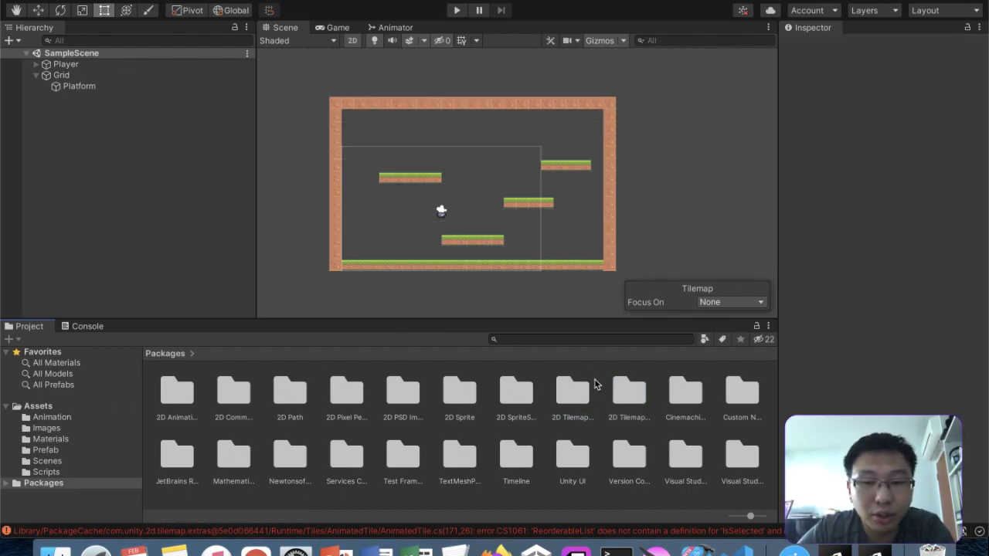
pyautogui.click(580, 398)
pyautogui.click(27, 462)
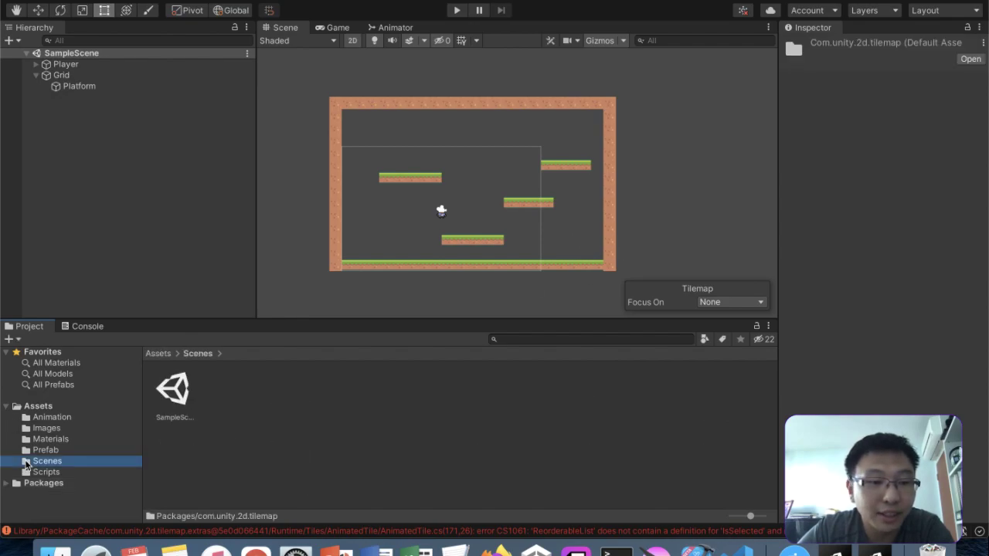
pyautogui.click(41, 483)
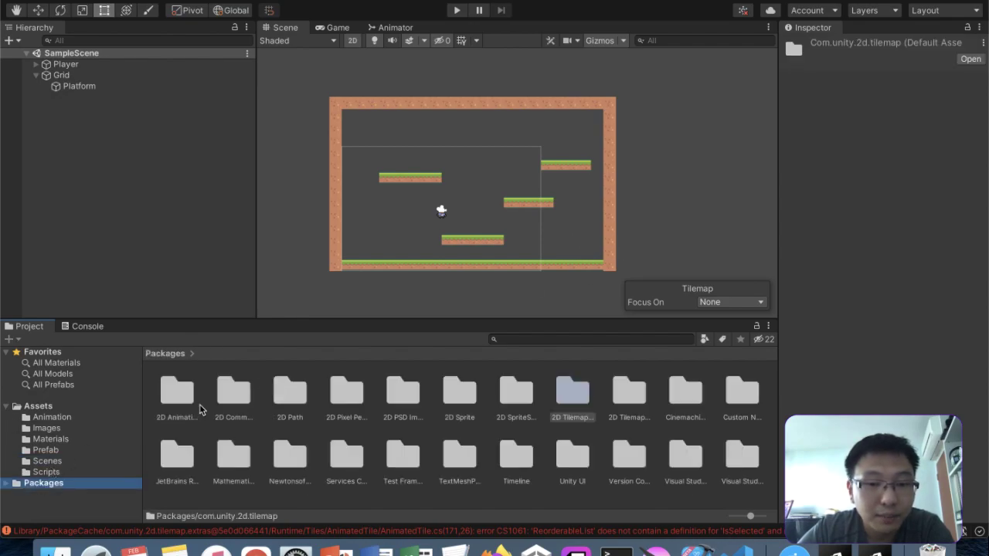
pyautogui.click(78, 327)
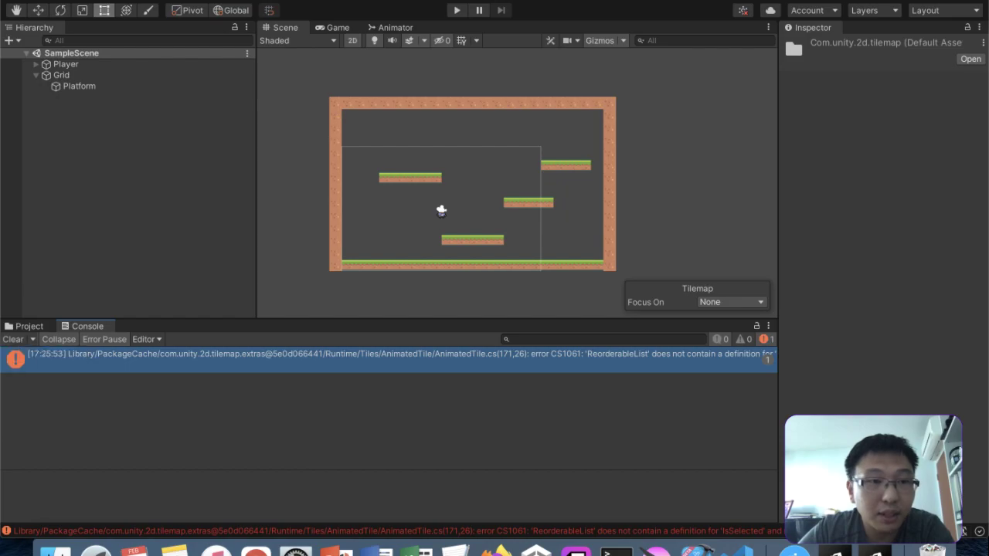
# - Select the Platform object, try to enter Play mode, and view the AnimatedTile.cs script behind the compile error
pyautogui.click(78, 86)
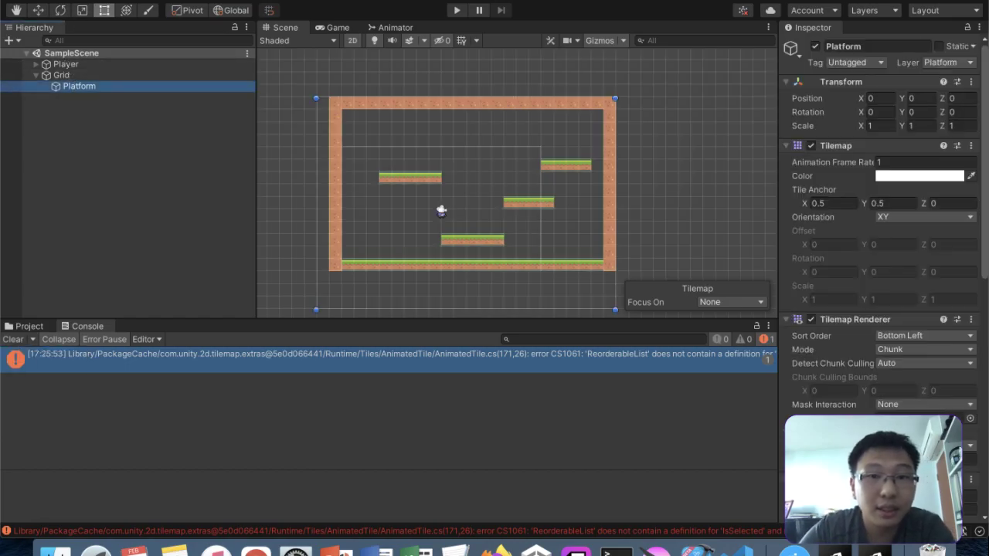
pyautogui.click(454, 10)
pyautogui.click(455, 11)
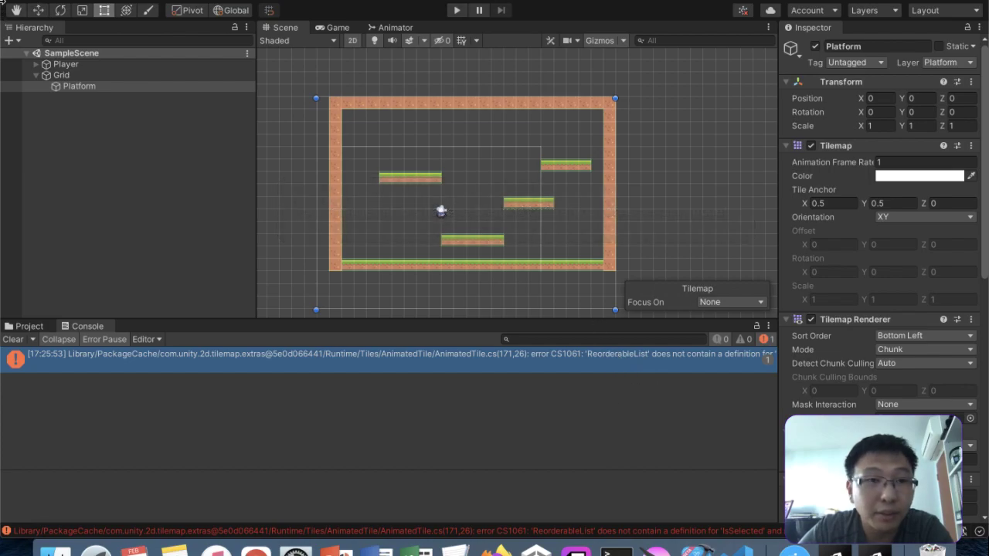
pyautogui.doubleClick(219, 357)
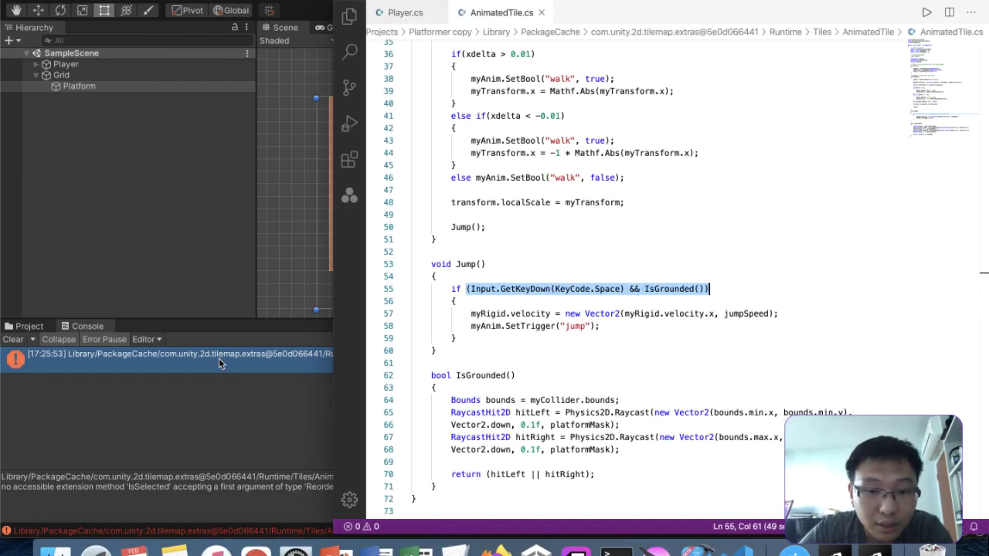
pyautogui.click(211, 272)
pyautogui.click(146, 0)
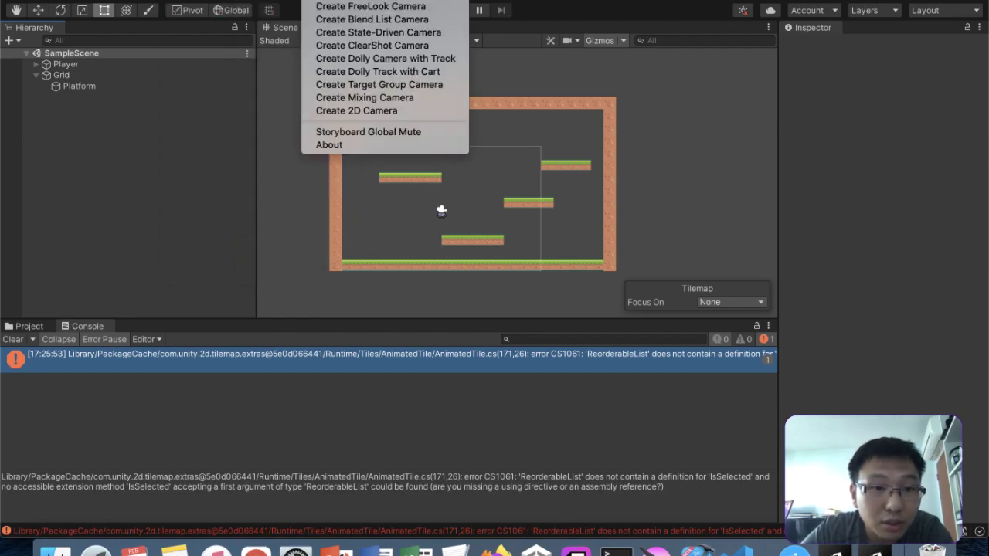
pyautogui.moveTo(342, 220)
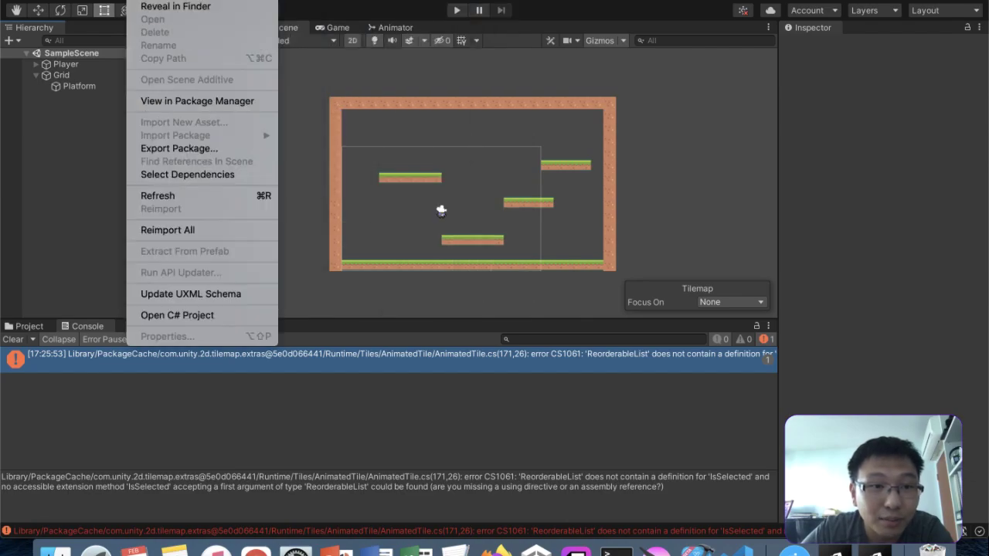
pyautogui.click(162, 147)
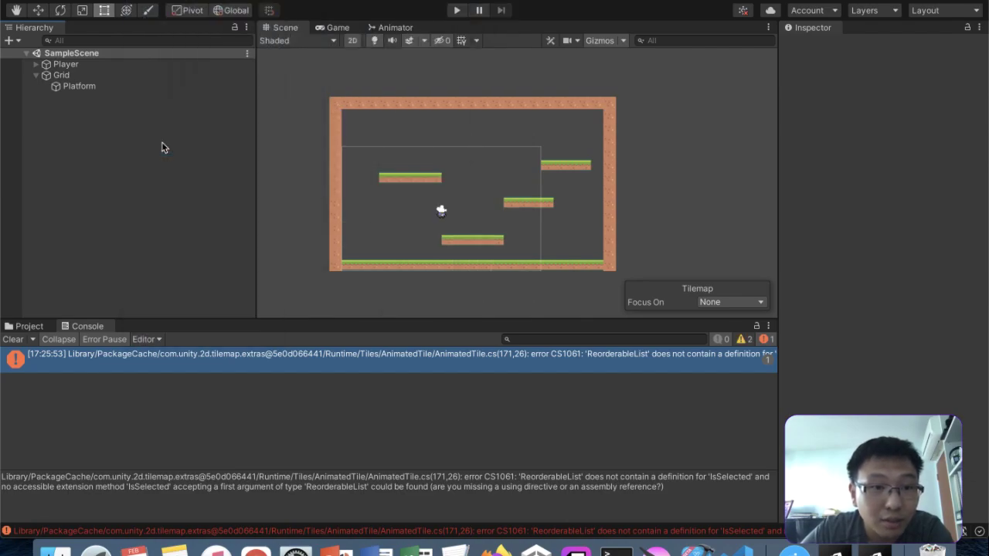
pyautogui.scroll(-15, 237, 285)
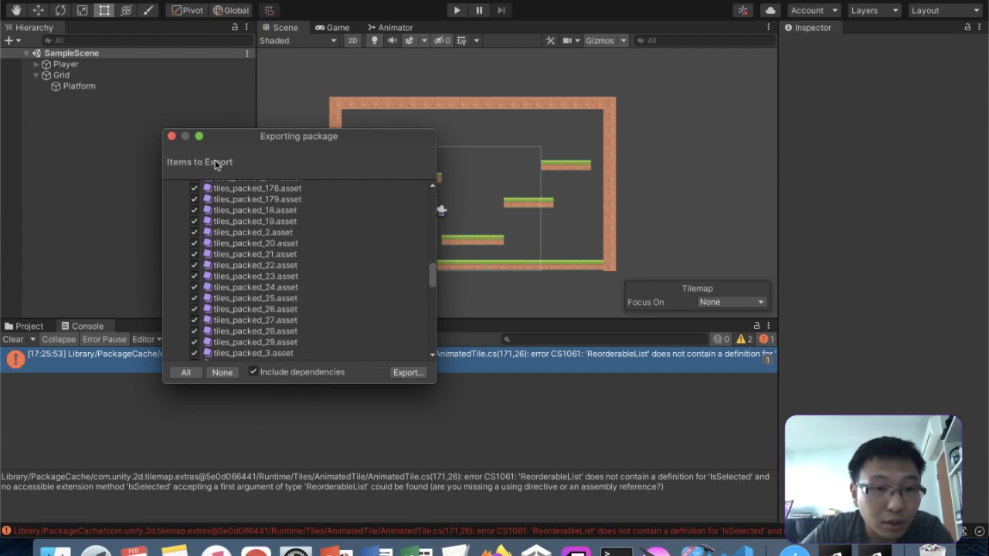
pyautogui.click(172, 137)
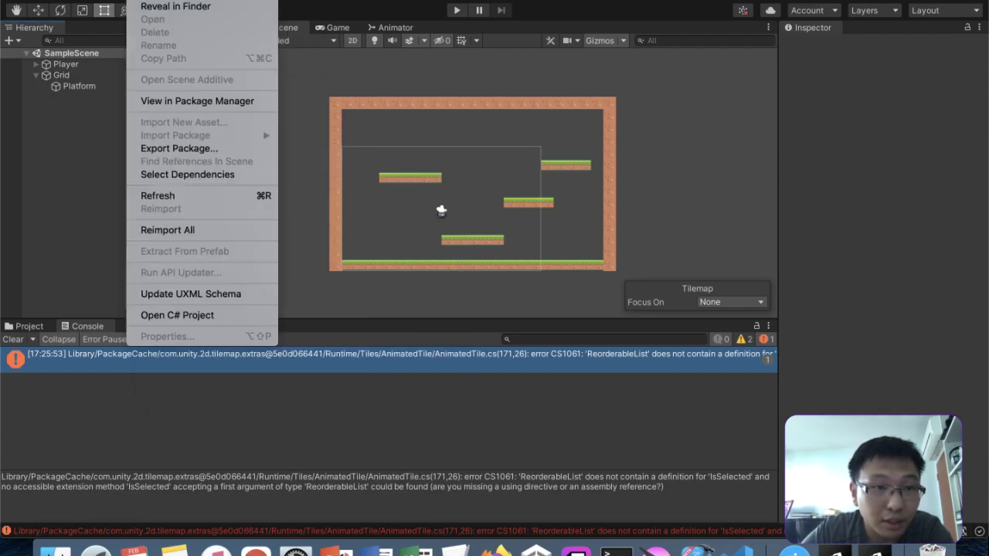
# - View the Package Manager and search the Unity Registry for "2d platform"
pyautogui.click(191, 102)
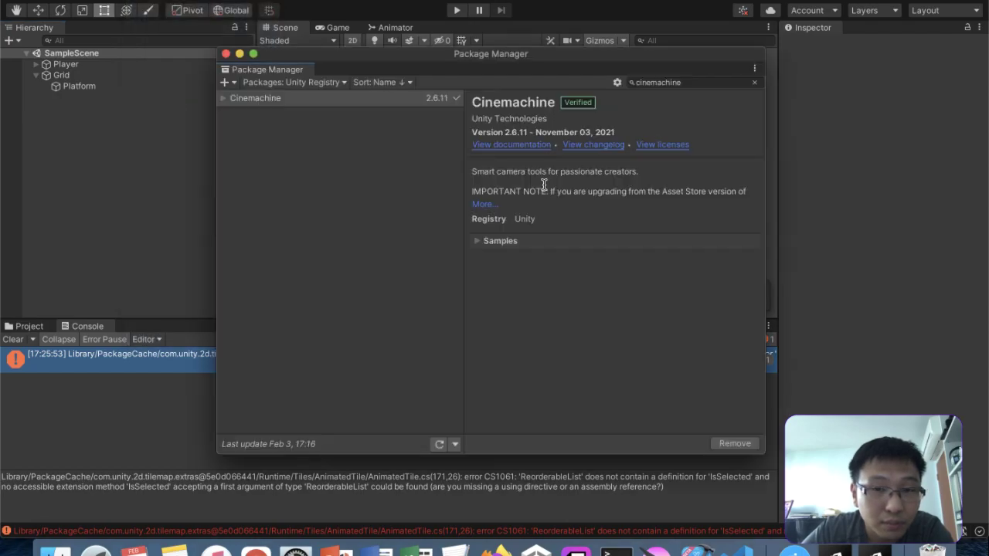
pyautogui.click(694, 81)
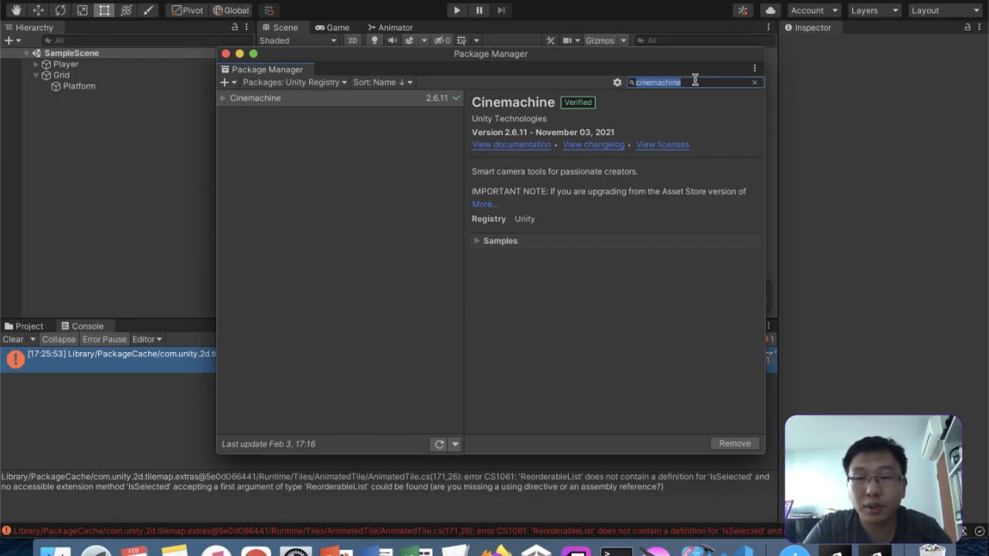
pyautogui.write('2d platform')
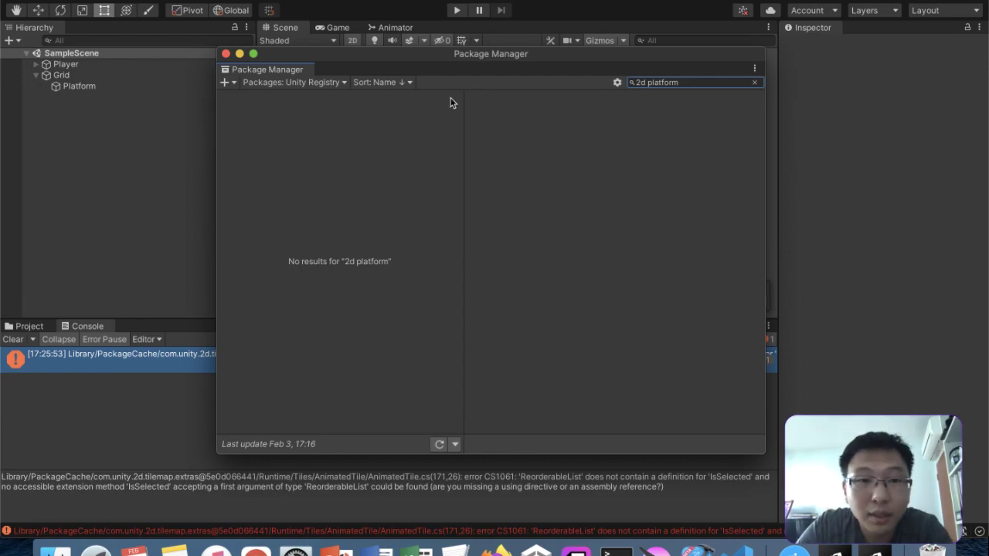
# - Replace the Unity Registry package search with "platform"
pyautogui.click(671, 85)
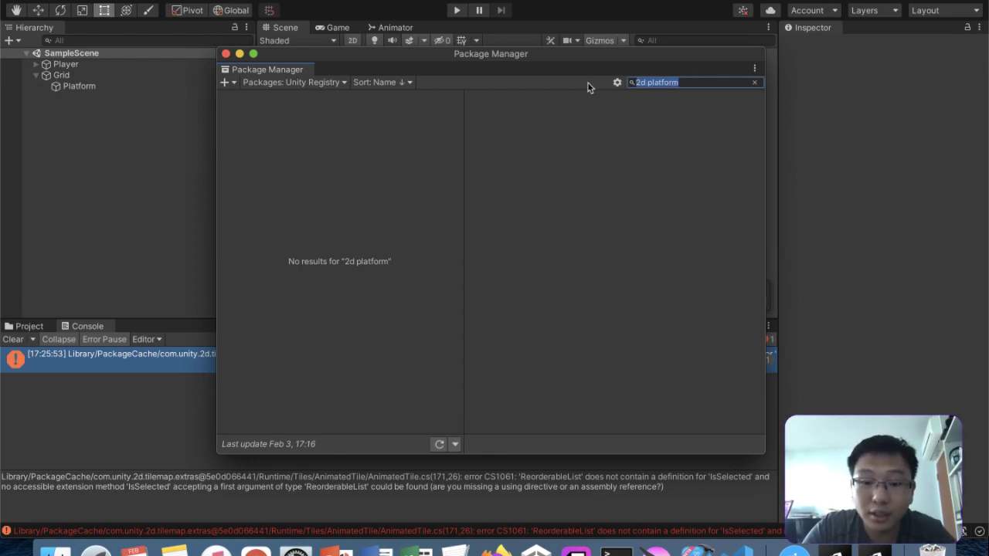
pyautogui.press('BackSpace')
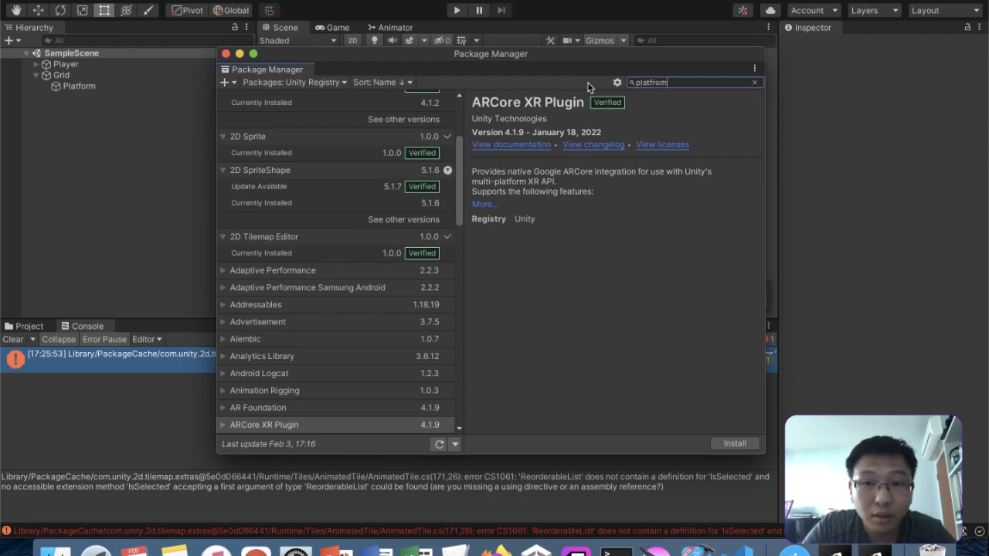
pyautogui.press('BackSpace')
pyautogui.press('BackSpace')
pyautogui.press('BackSpace')
pyautogui.write('orm')
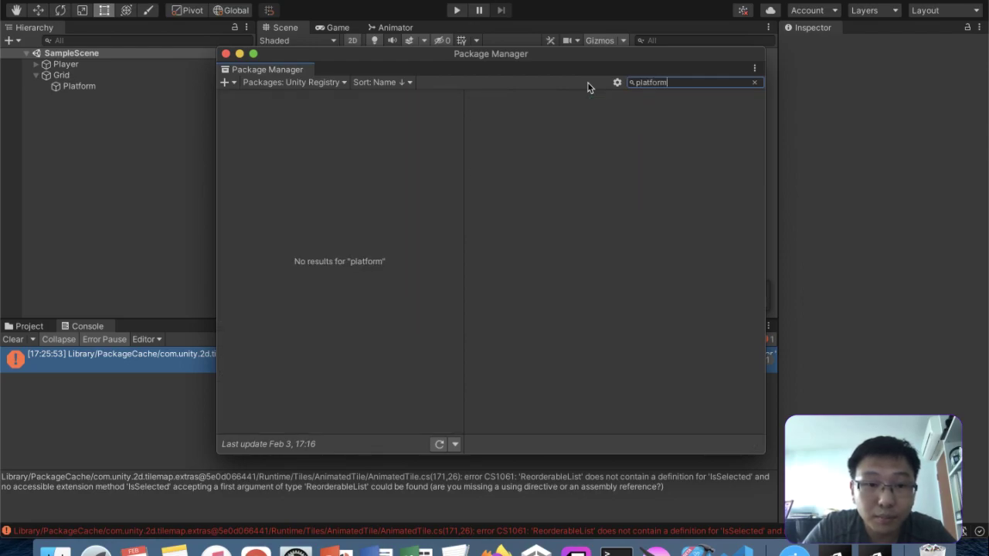
# - Search the Unity Registry packages for "tilemap" and for "tilemap extra"
pyautogui.moveTo(719, 82); pyautogui.dragTo(576, 87)
pyautogui.write('tilemap')
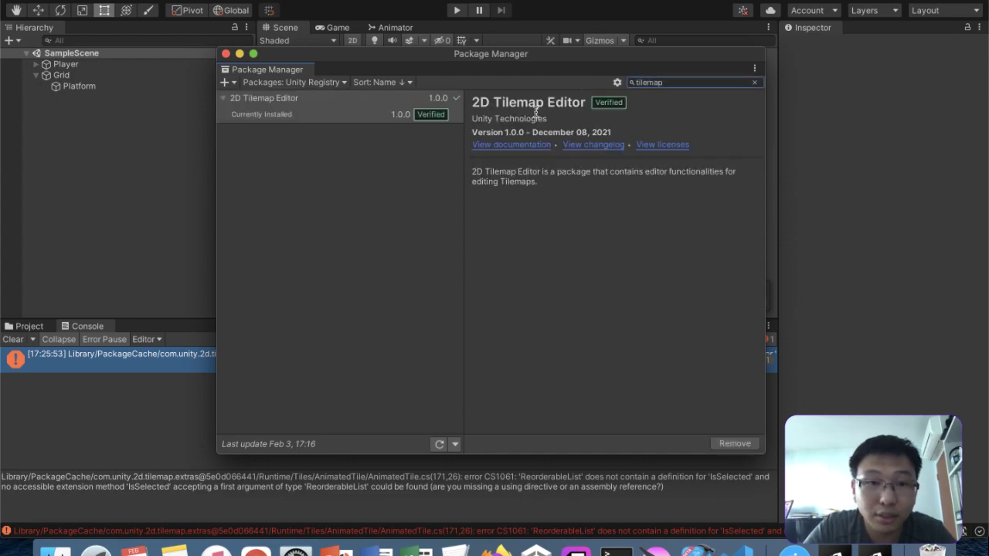
pyautogui.doubleClick(672, 86)
pyautogui.click(681, 84)
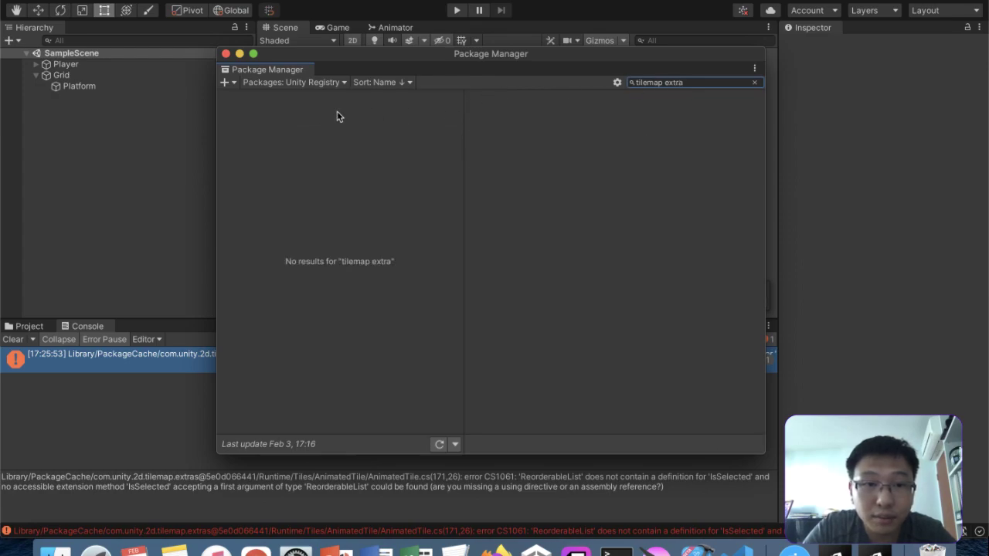
# - Remove the 2D Tilemap Extras package from the packages in the project, close the Package Manager and show the project files
pyautogui.click(254, 82)
pyautogui.click(268, 126)
pyautogui.click(306, 82)
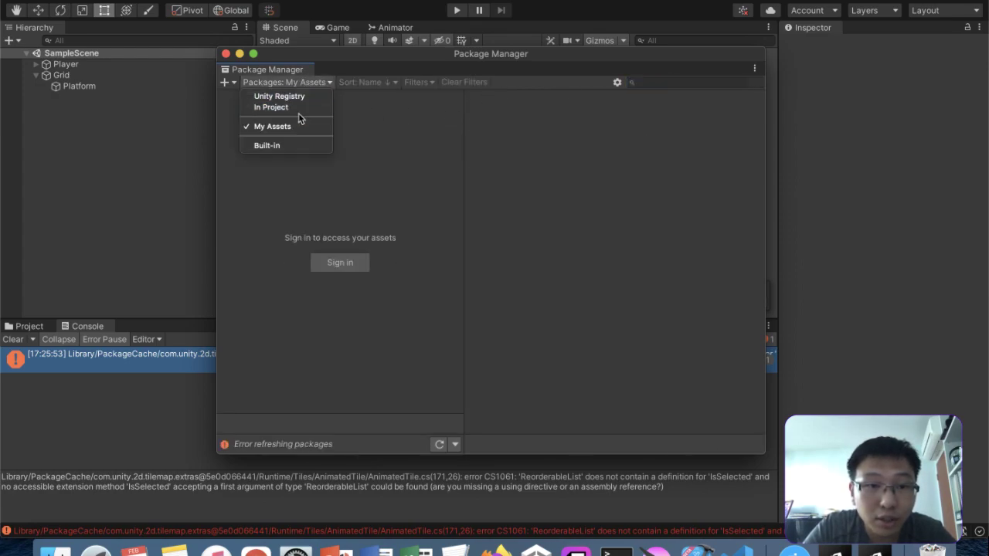
pyautogui.click(300, 110)
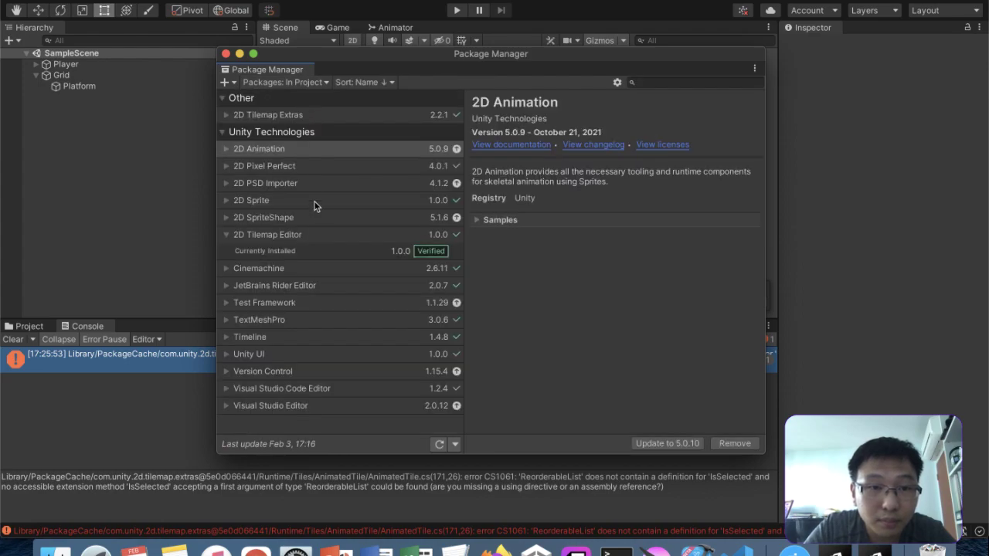
pyautogui.click(326, 114)
pyautogui.click(747, 441)
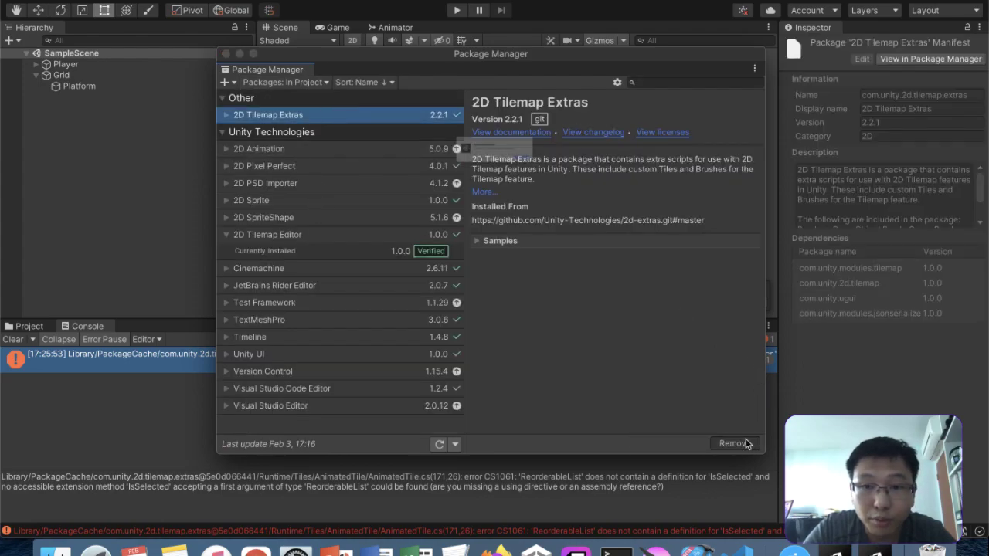
pyautogui.click(609, 181)
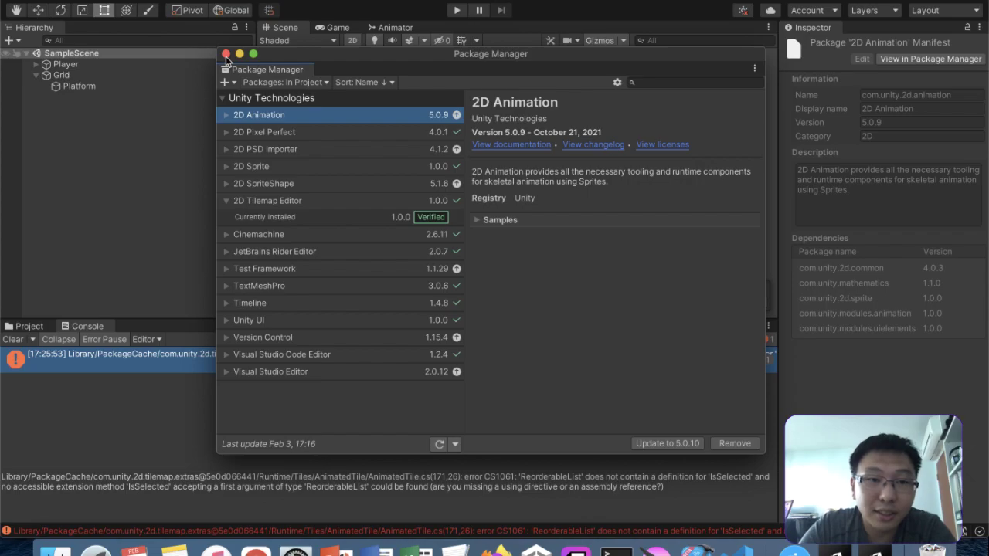
pyautogui.click(226, 53)
pyautogui.click(29, 326)
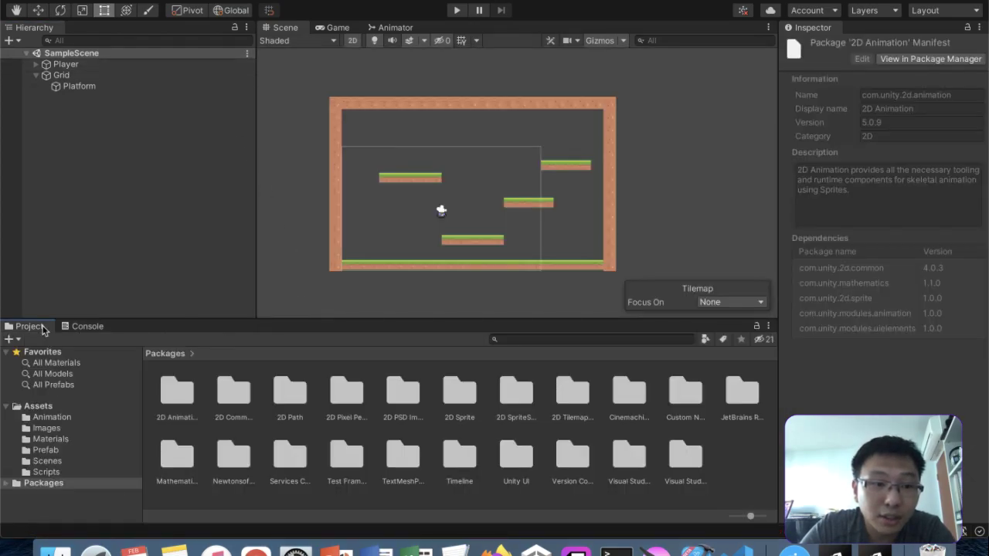
# - Play-test the level by walking and jumping the player across the platforms and between the walls, and exit Play mode
pyautogui.click(457, 9)
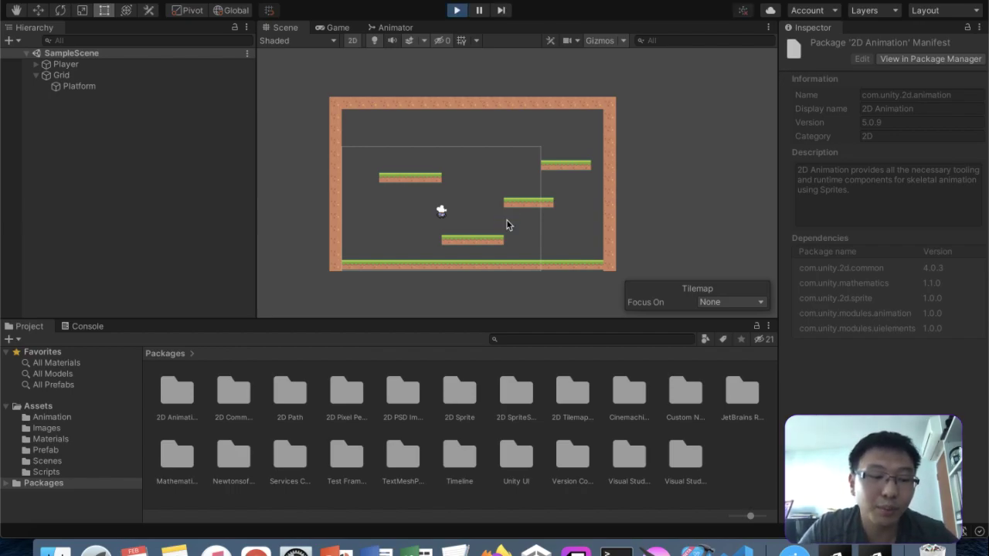
pyautogui.press('Left')
pyautogui.press('space')
pyautogui.press('Right')
pyautogui.press('Right')
pyautogui.press('space')
pyautogui.press('Left')
pyautogui.press('space')
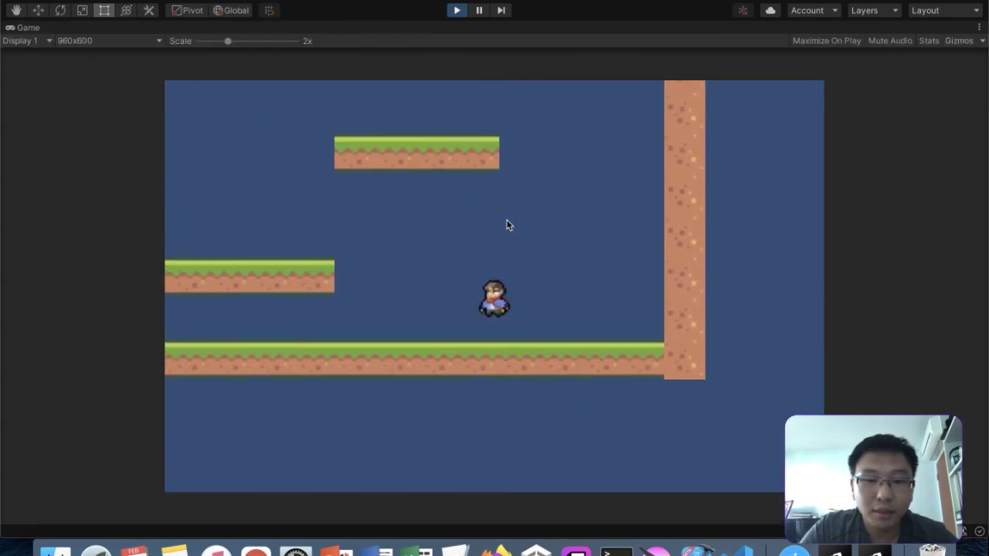
pyautogui.press('Right')
pyautogui.press('space')
pyautogui.press('Left')
pyautogui.press('space')
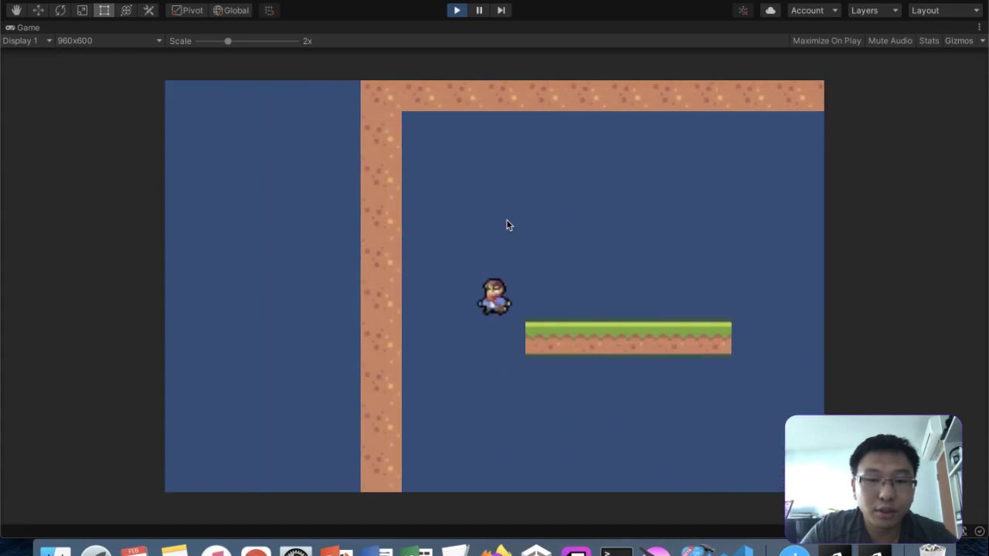
pyautogui.press('Right')
pyautogui.press('space')
pyautogui.press('Left')
pyautogui.press('space')
pyautogui.press('Right')
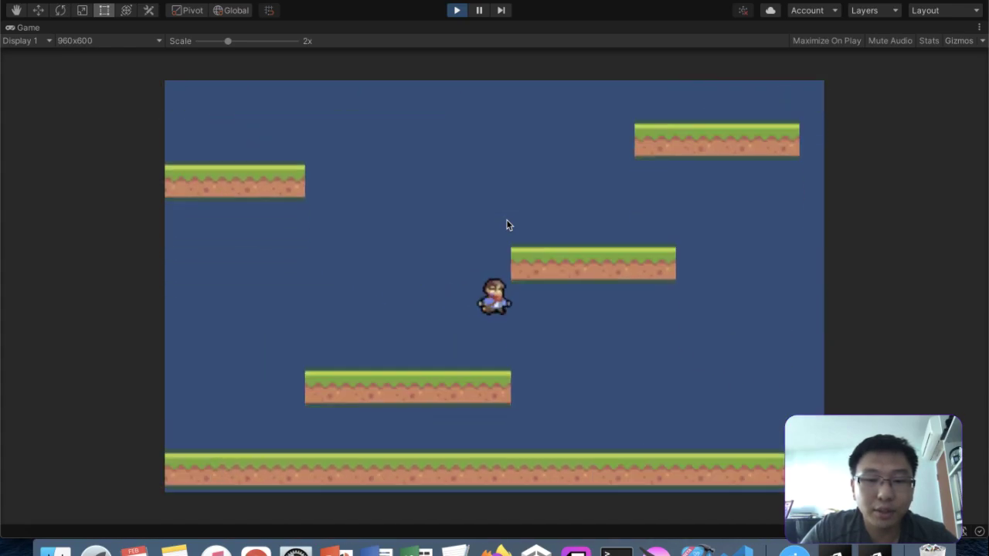
pyautogui.press('Left')
pyautogui.press('Right')
pyautogui.press('space')
pyautogui.press('space')
pyautogui.press('Right')
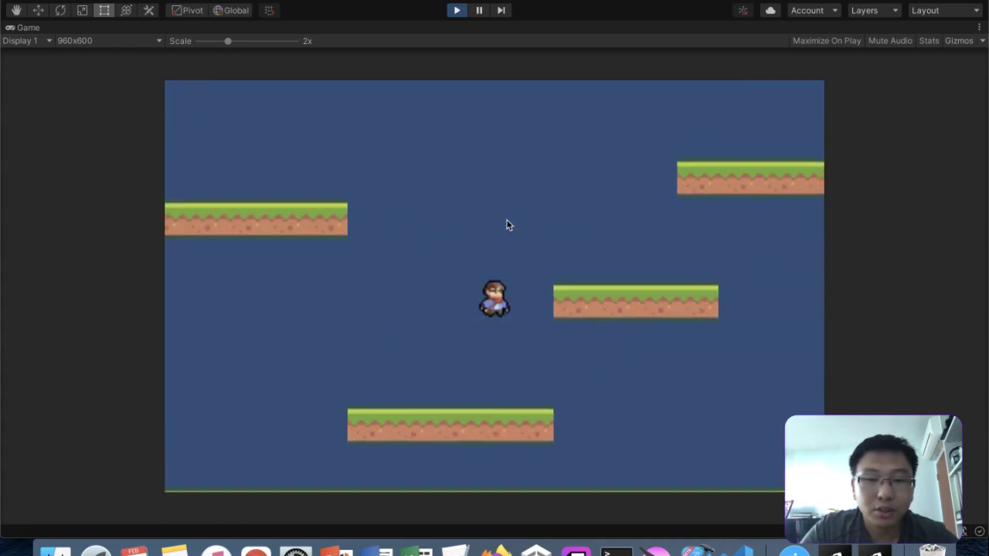
pyautogui.press('Left')
pyautogui.press('space')
pyautogui.press('Right')
pyautogui.press('space')
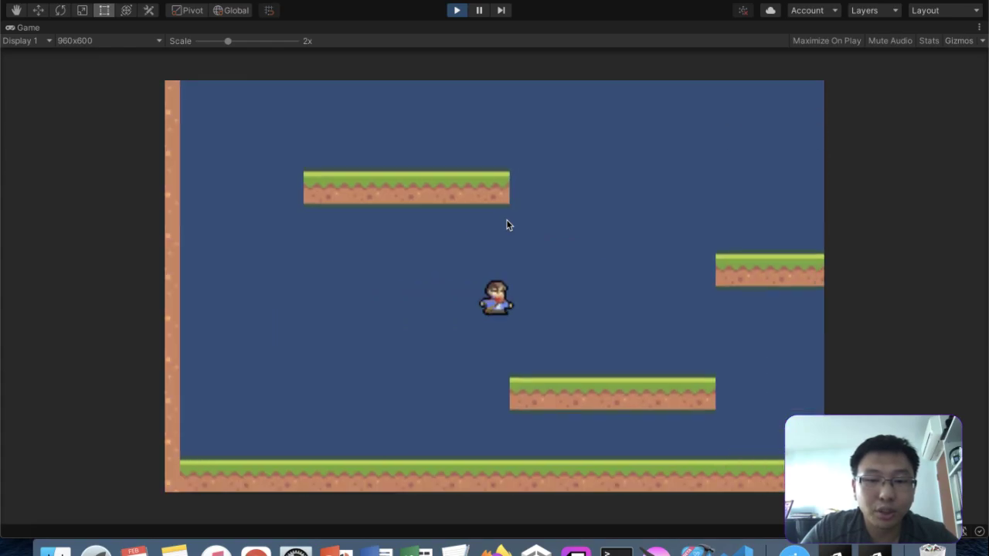
pyautogui.press('Left')
pyautogui.press('space')
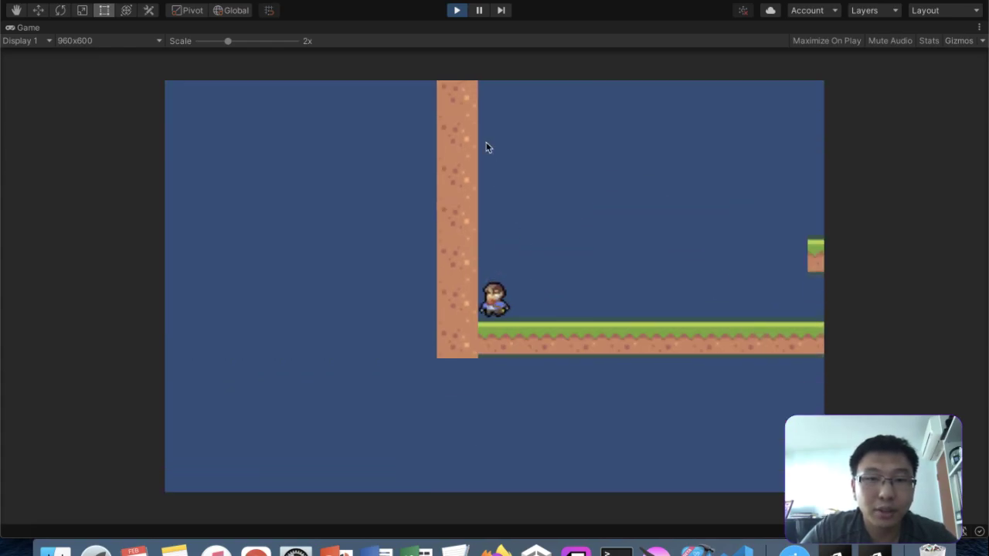
pyautogui.click(457, 10)
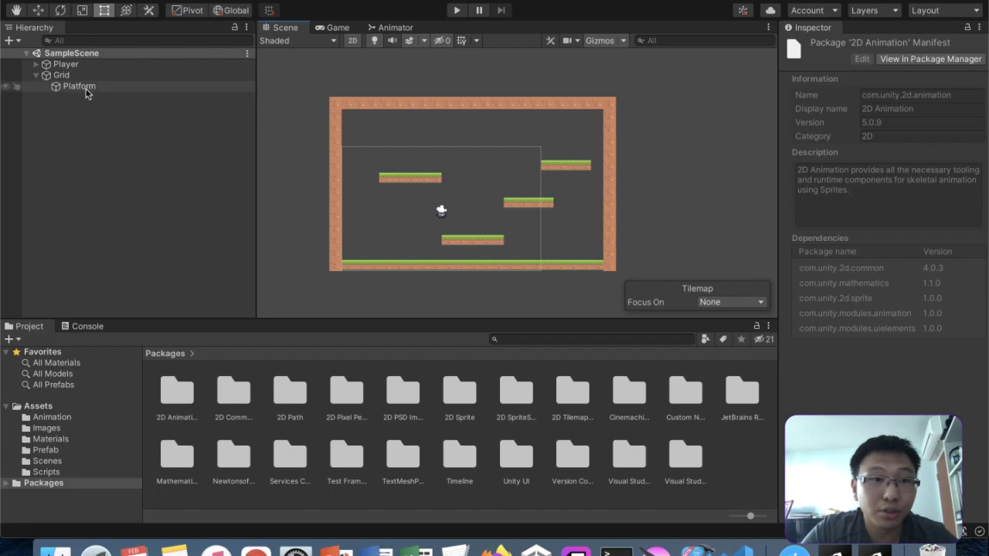
# - Add a Cinemachine FreeLook camera to SampleScene
pyautogui.rightClick(94, 57)
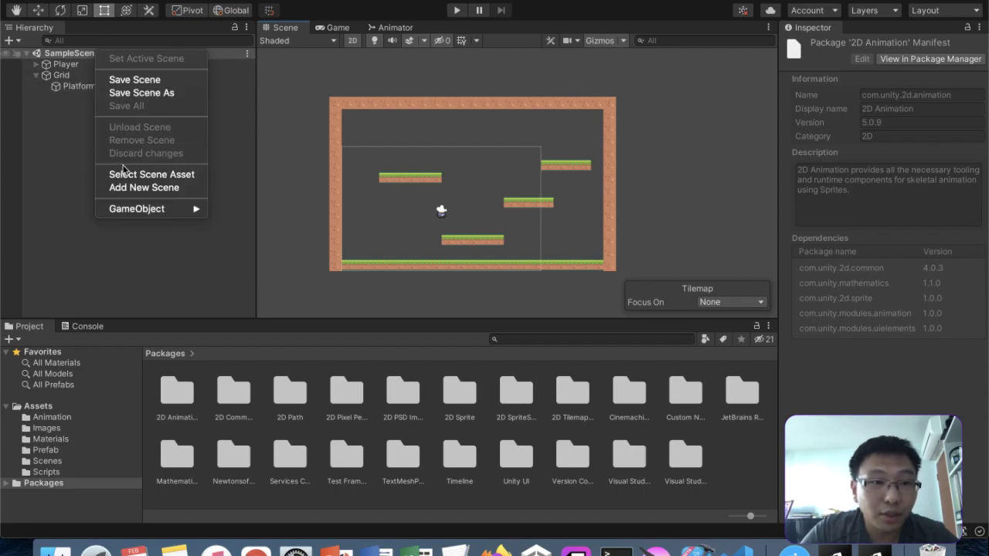
pyautogui.moveTo(130, 209)
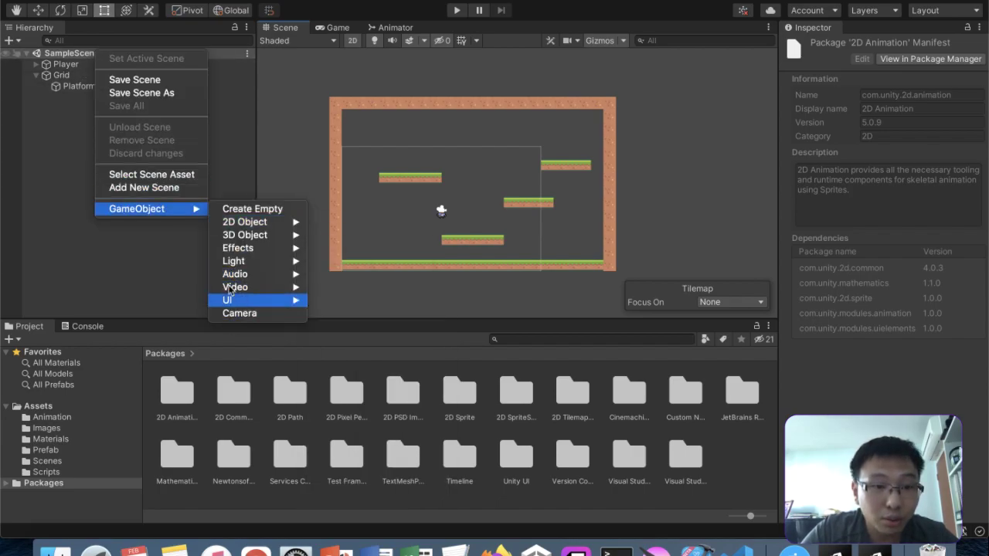
pyautogui.click(143, 297)
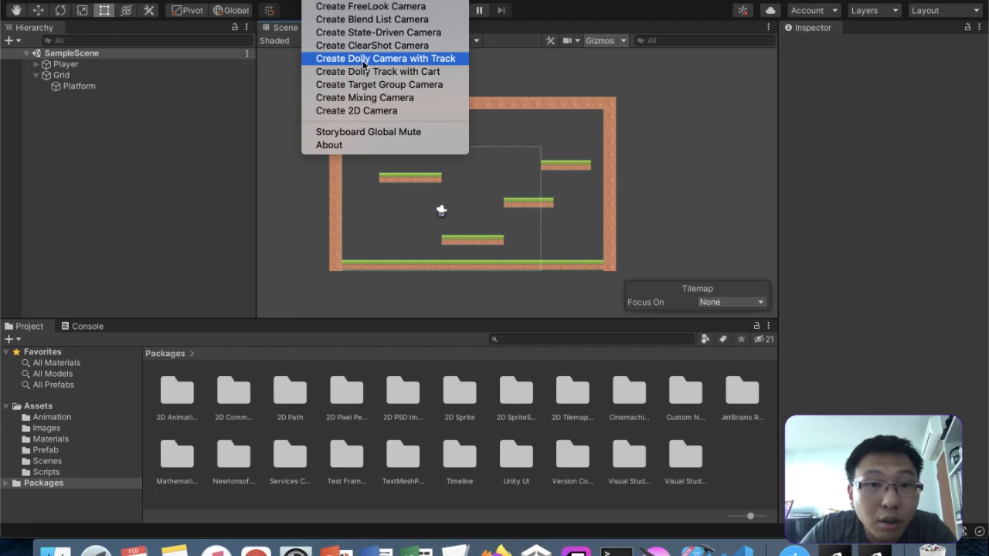
pyautogui.click(394, 8)
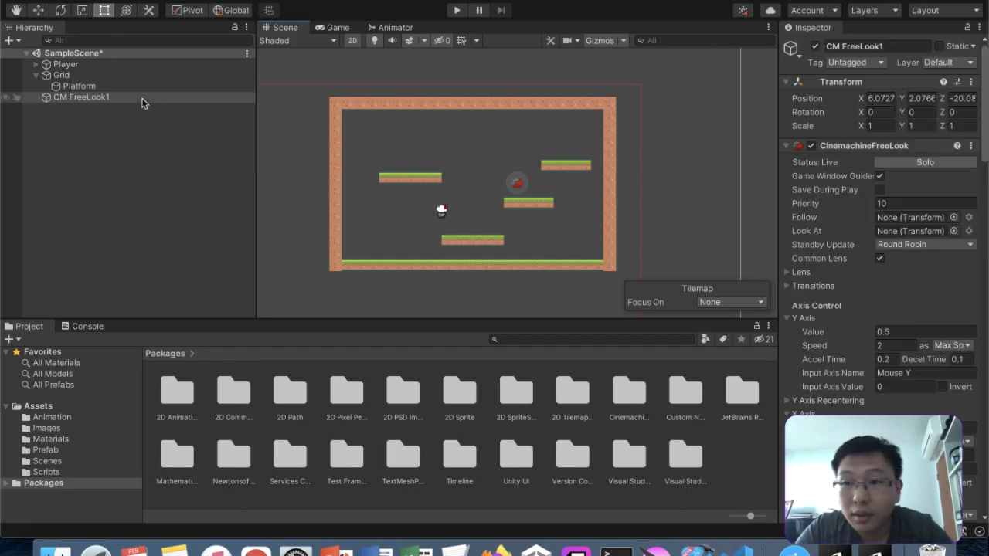
# - Set the FreeLook camera's Look At target to the Player object
pyautogui.click(141, 99)
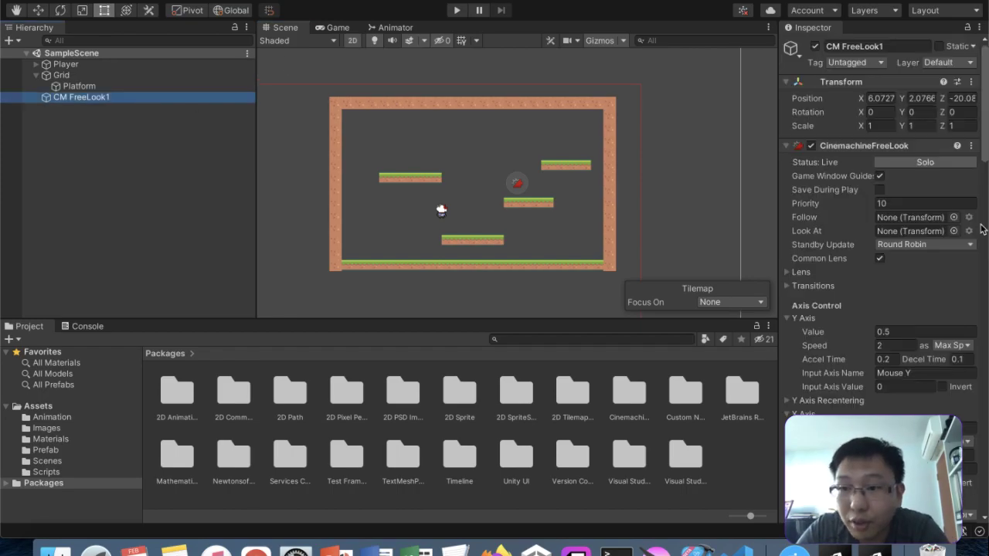
pyautogui.scroll(-2, 958, 291)
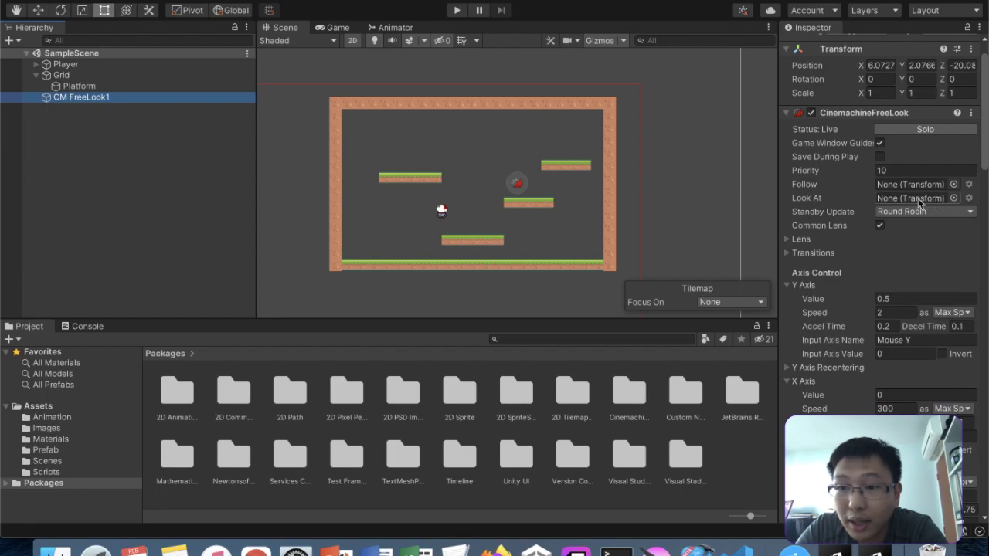
pyautogui.moveTo(82, 66); pyautogui.dragTo(918, 198)
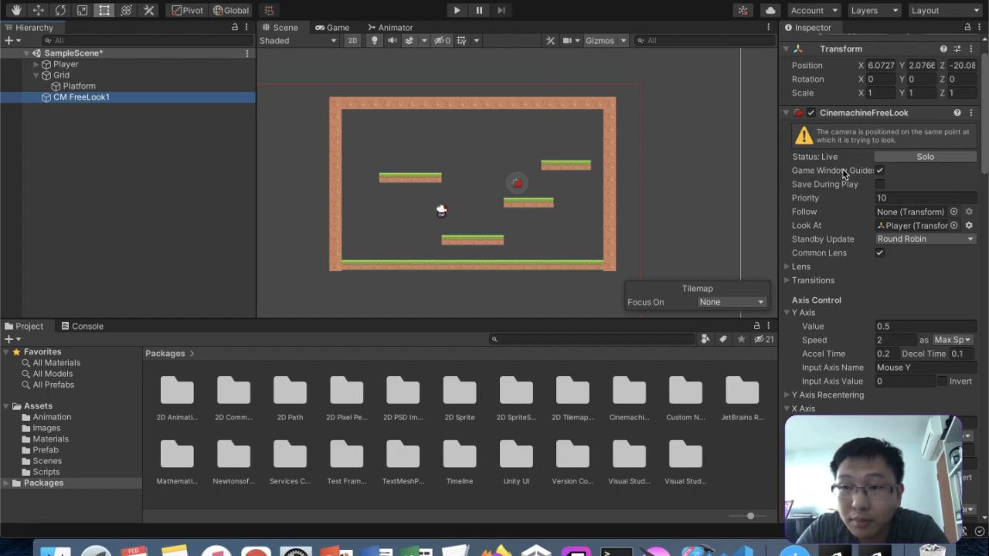
# - Examine the FreeLook camera's rig settings and the Player's components, toggling the camera's Solo mode on and off
pyautogui.click(61, 66)
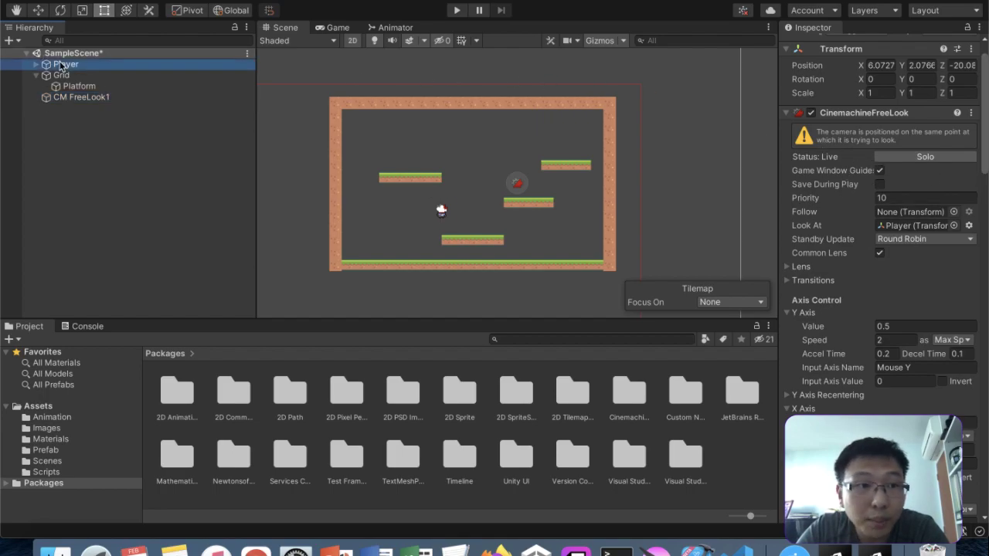
pyautogui.click(142, 100)
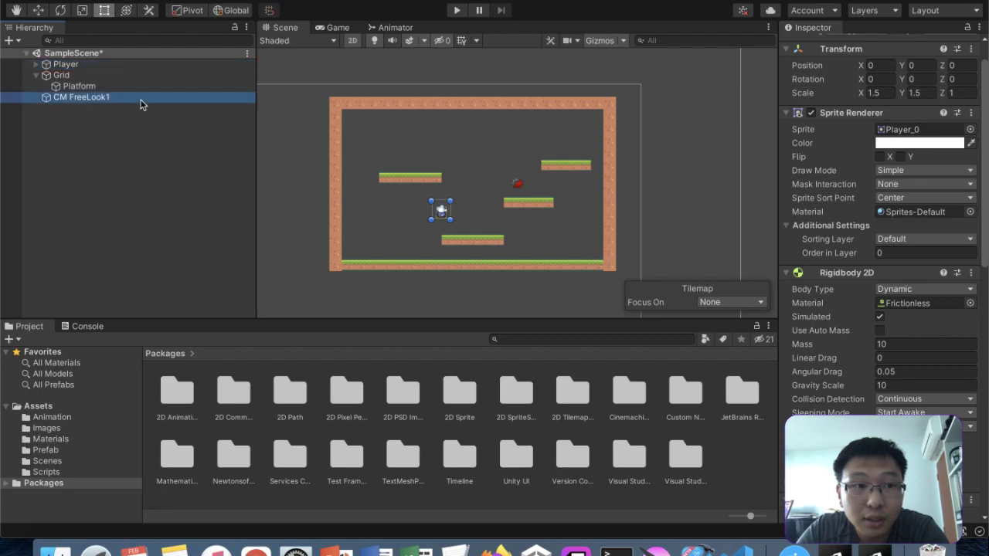
pyautogui.scroll(-10, 896, 288)
pyautogui.scroll(-6, 896, 288)
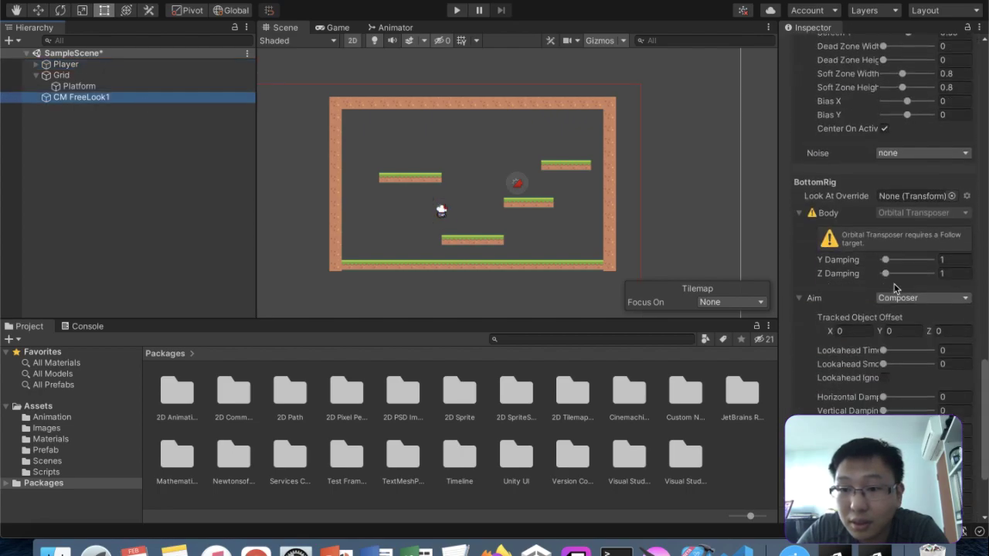
pyautogui.scroll(10, 895, 288)
pyautogui.scroll(10, 894, 288)
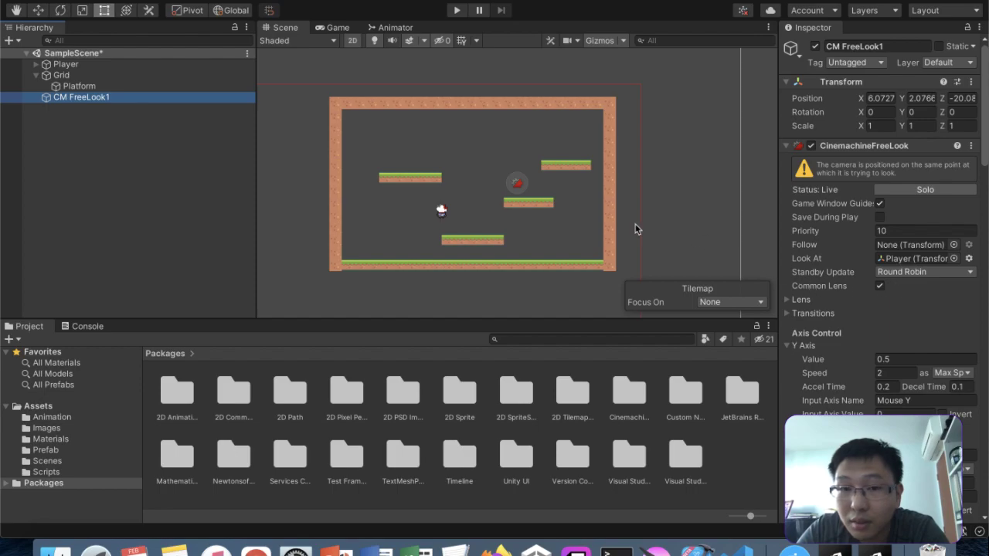
pyautogui.click(919, 191)
pyautogui.click(919, 192)
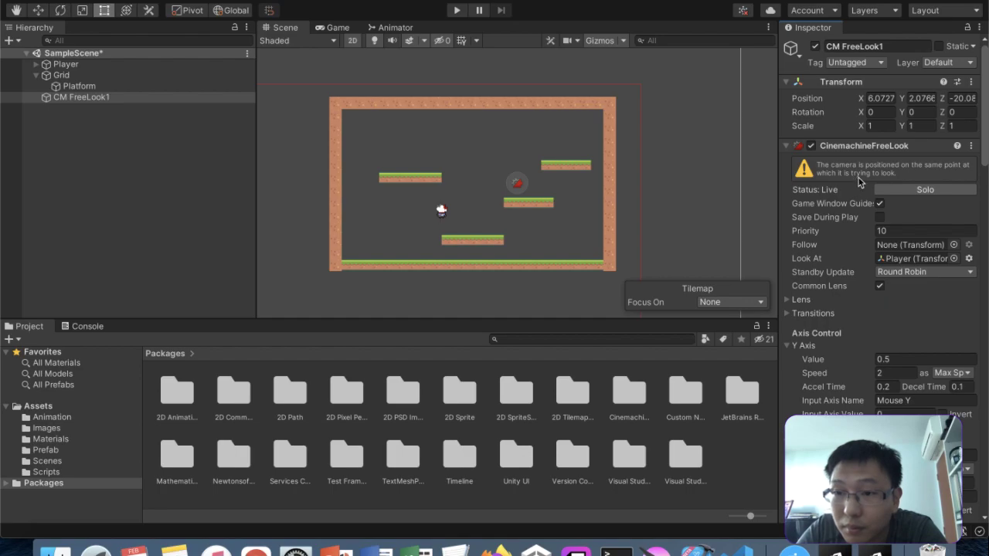
pyautogui.scroll(-2, 857, 183)
pyautogui.click(133, 65)
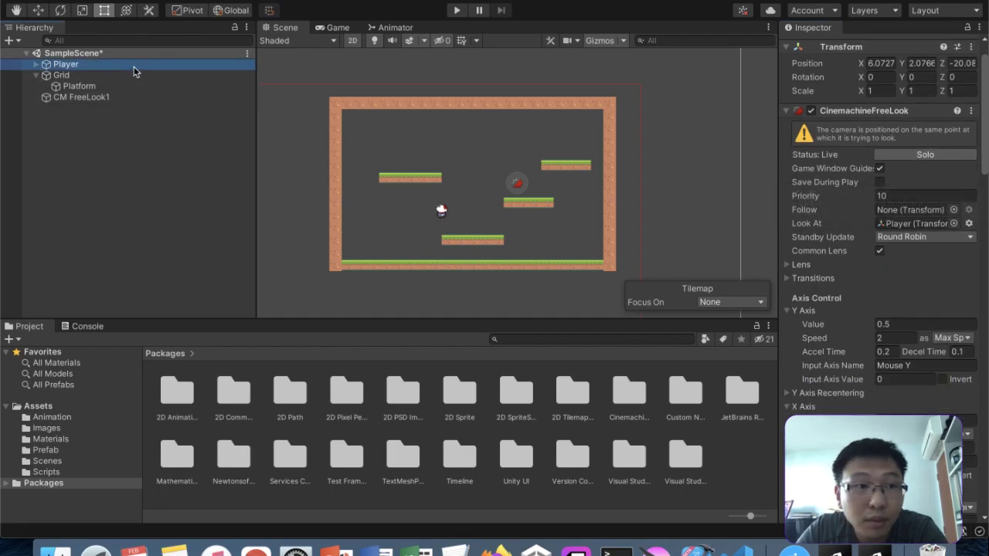
pyautogui.scroll(-10, 846, 250)
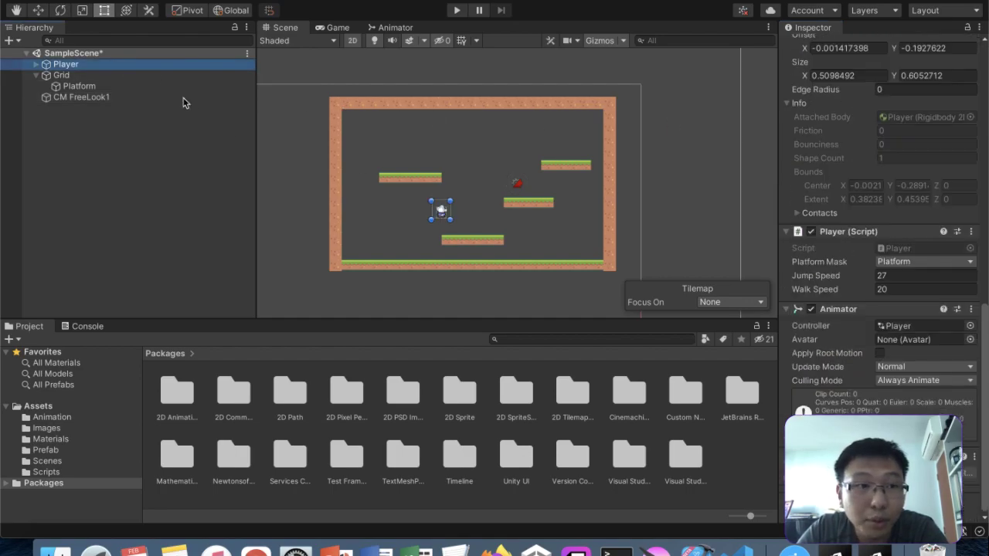
# - Move Main Camera out of the Player to the scene root and place both cameras above the Player in the hierarchy
pyautogui.click(37, 64)
pyautogui.moveTo(73, 76); pyautogui.dragTo(55, 118)
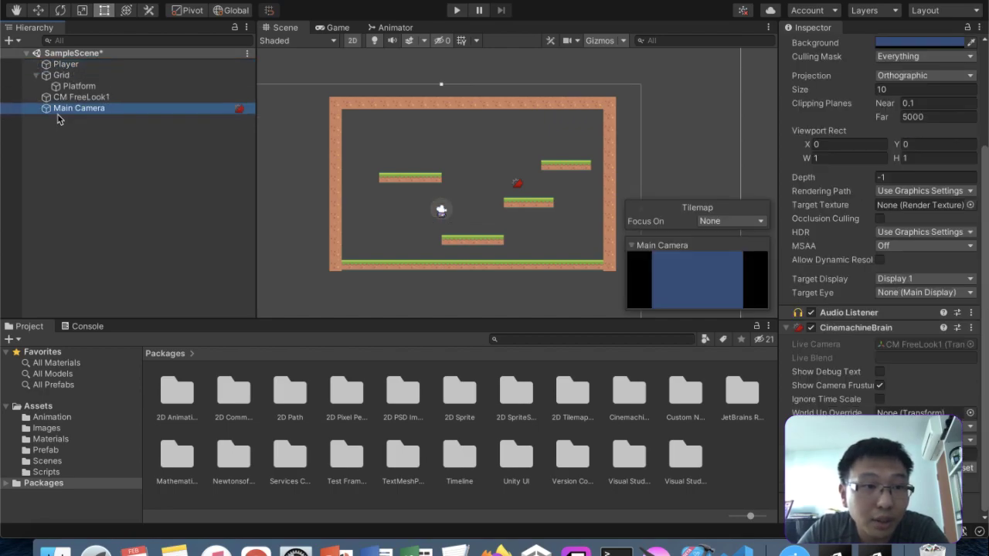
pyautogui.click(82, 97)
pyautogui.click(87, 109)
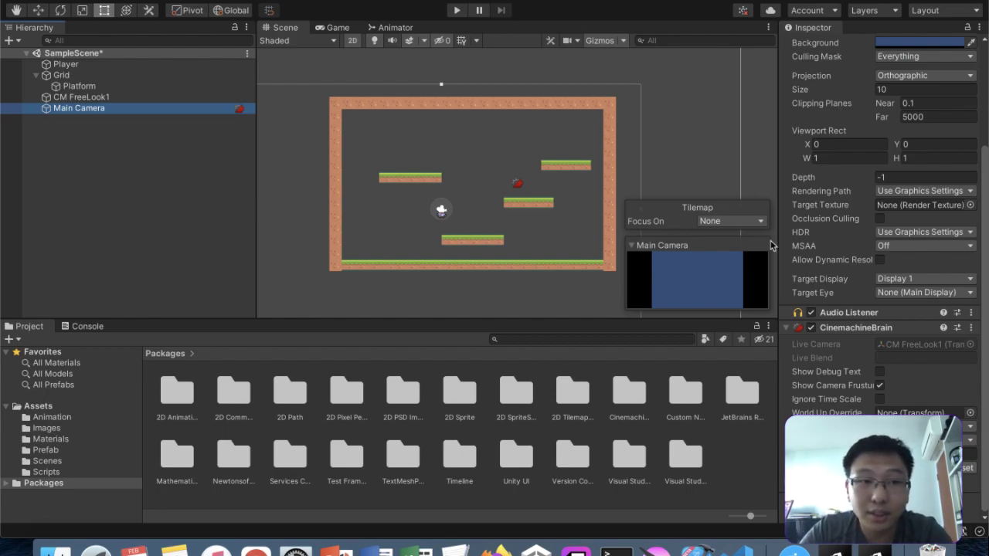
pyautogui.moveTo(83, 110); pyautogui.dragTo(81, 75)
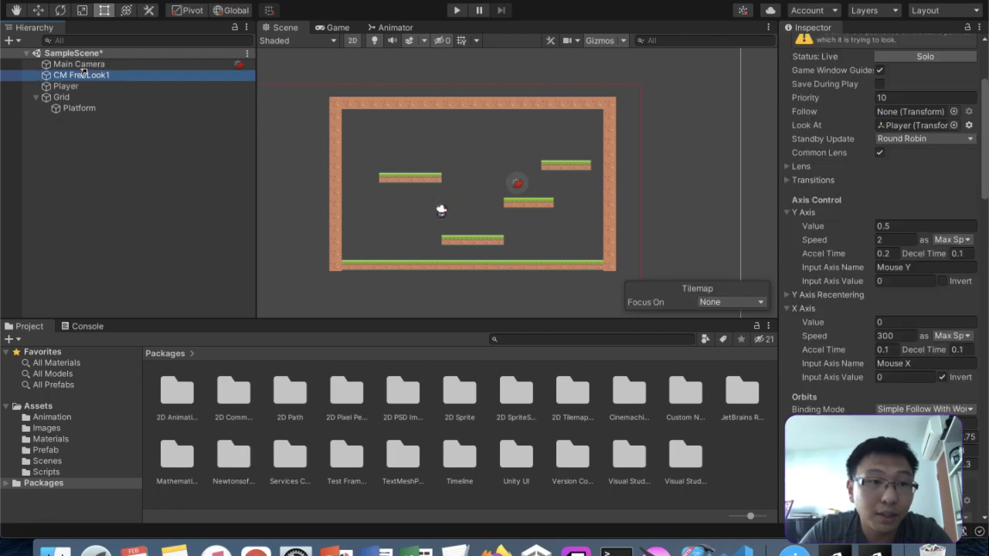
# - Run the game with the FreeLook camera selected and examine the camera's behaviour in the Game and Scene views
pyautogui.click(111, 96)
pyautogui.click(122, 76)
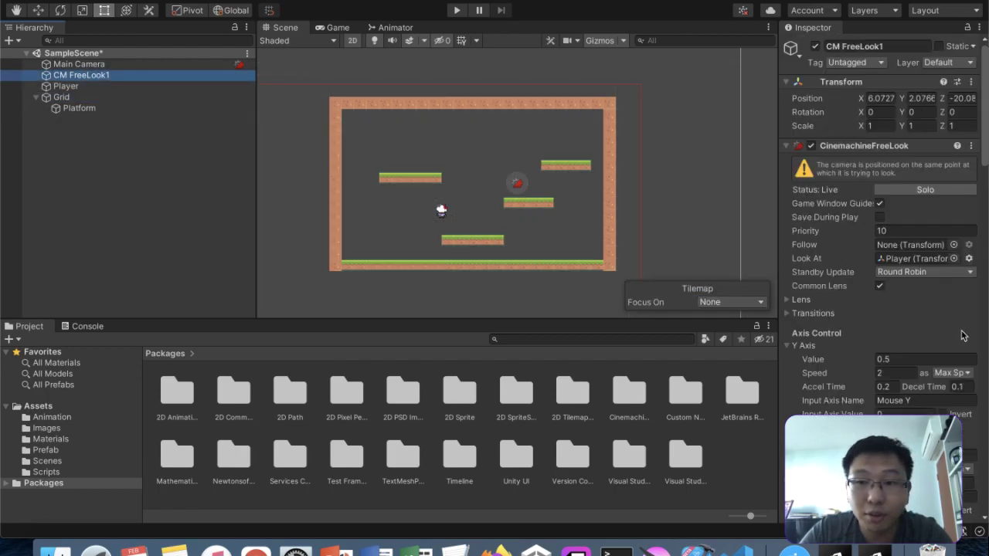
pyautogui.click(457, 10)
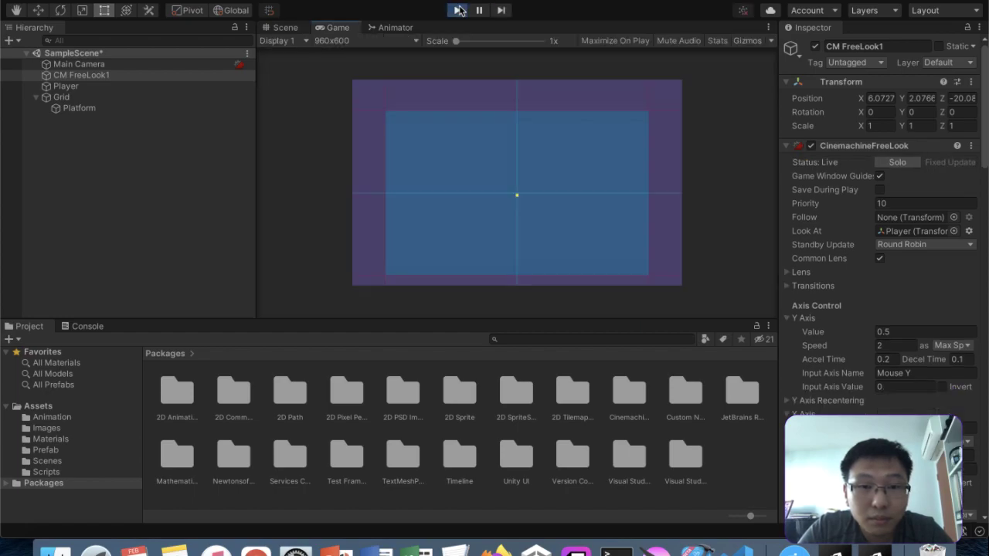
pyautogui.click(285, 28)
pyautogui.click(325, 27)
pyautogui.click(277, 27)
pyautogui.scroll(-2, 553, 201)
pyautogui.scroll(-5, 552, 201)
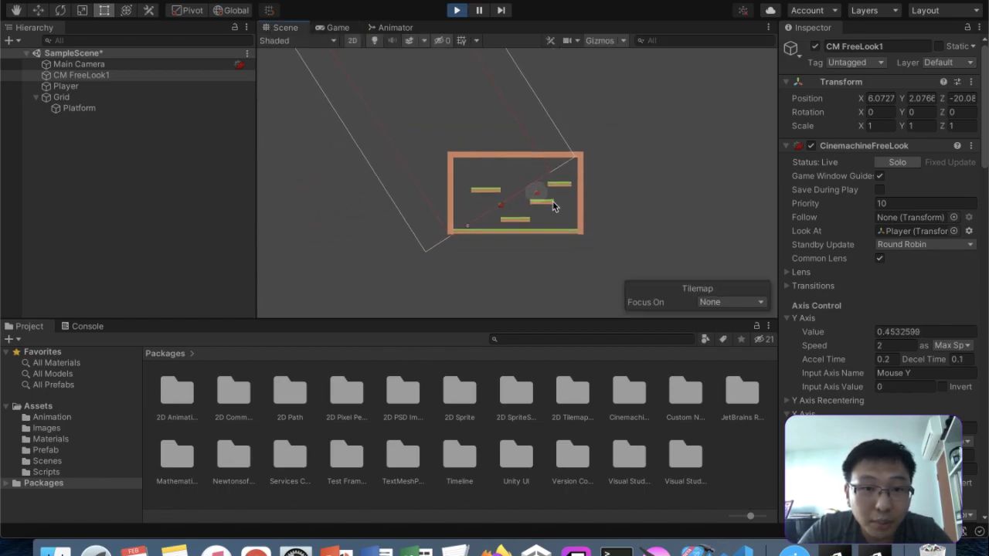
# - Examine the FreeLook camera's view area around the level in the Scene view and stop the running game
pyautogui.moveTo(552, 201); pyautogui.dragTo(543, 297, button='middle')
pyautogui.scroll(-2, 543, 297)
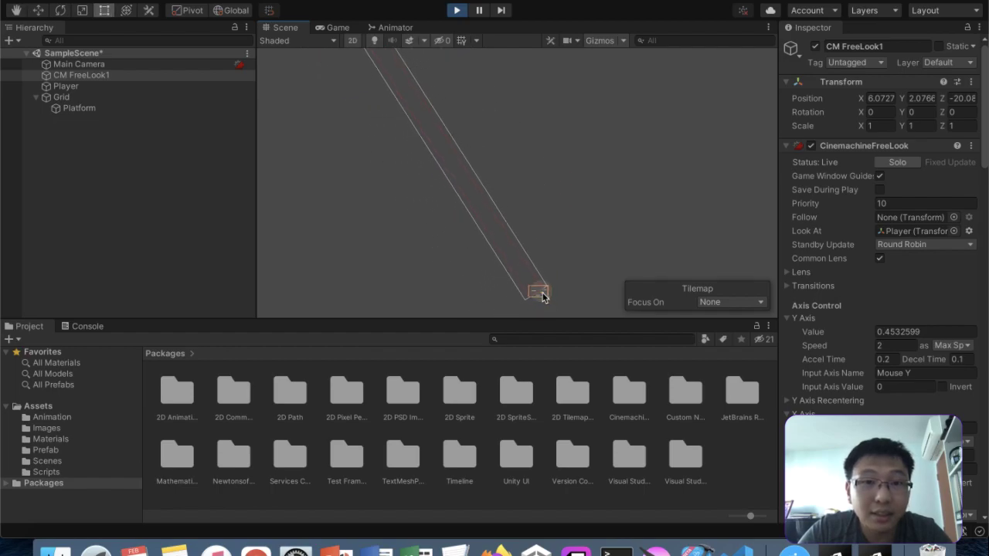
pyautogui.scroll(4, 543, 293)
pyautogui.moveTo(542, 288); pyautogui.dragTo(489, 198, button='middle')
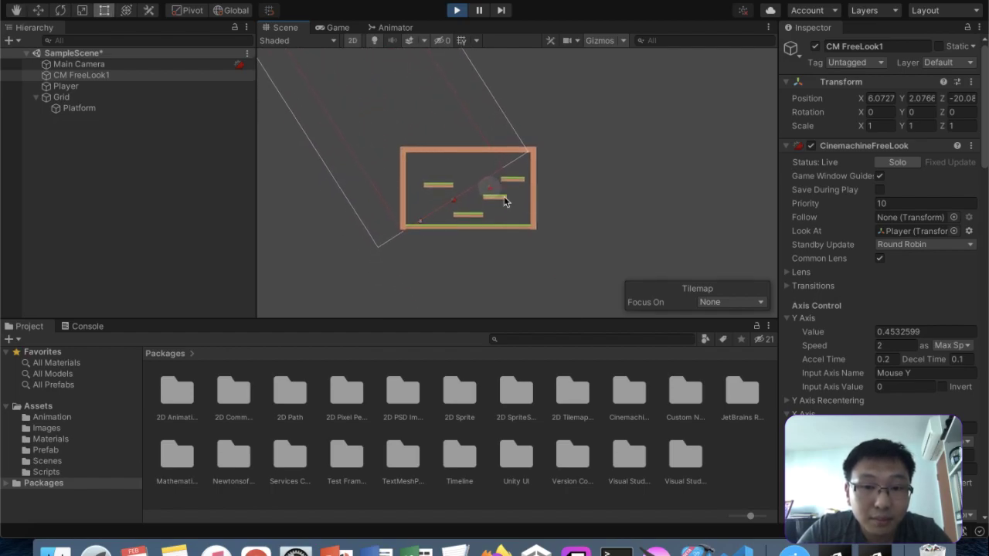
pyautogui.scroll(3, 502, 201)
pyautogui.scroll(-2, 504, 201)
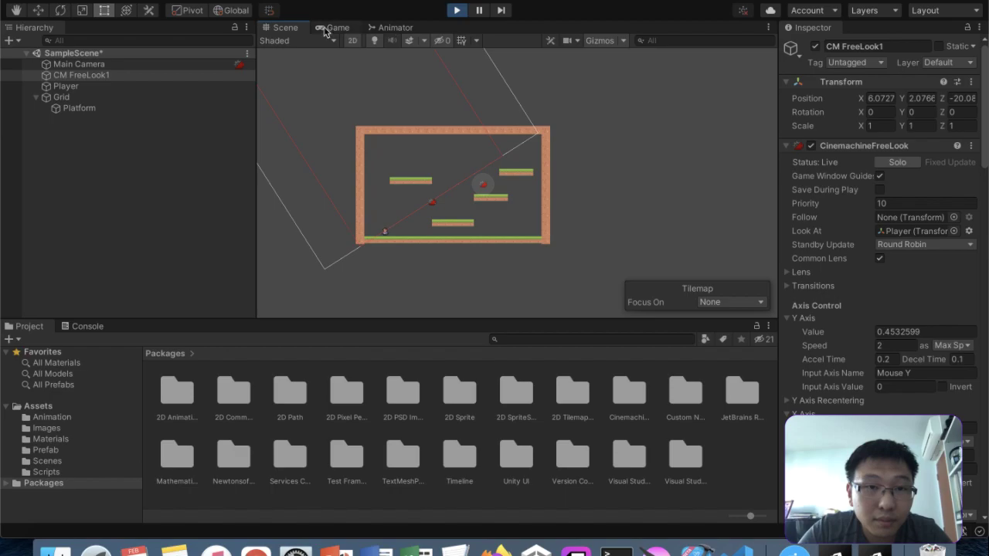
pyautogui.click(326, 29)
pyautogui.click(295, 30)
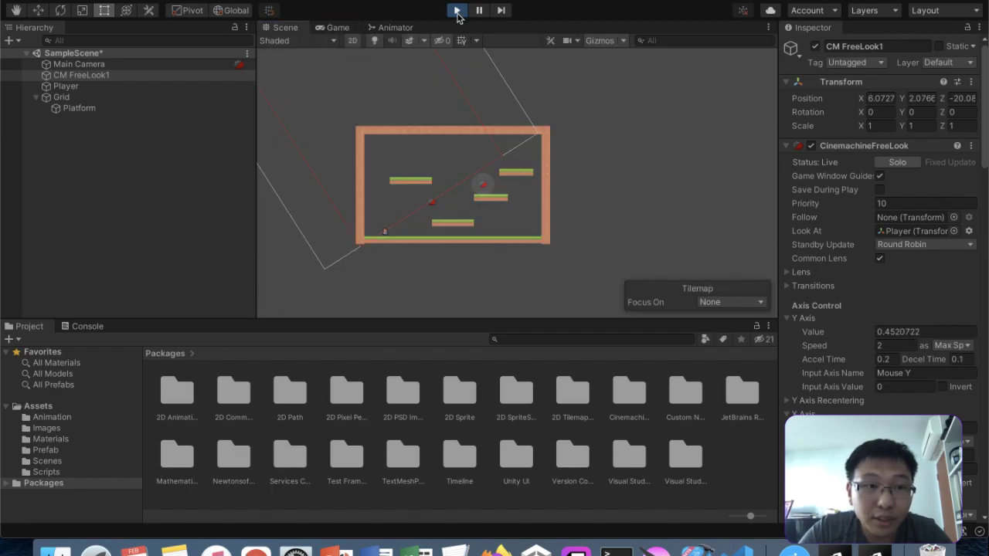
pyautogui.click(456, 11)
# - Examine the FreeLook camera's axis control, orbit and TopRig settings
pyautogui.click(137, 65)
pyautogui.click(137, 75)
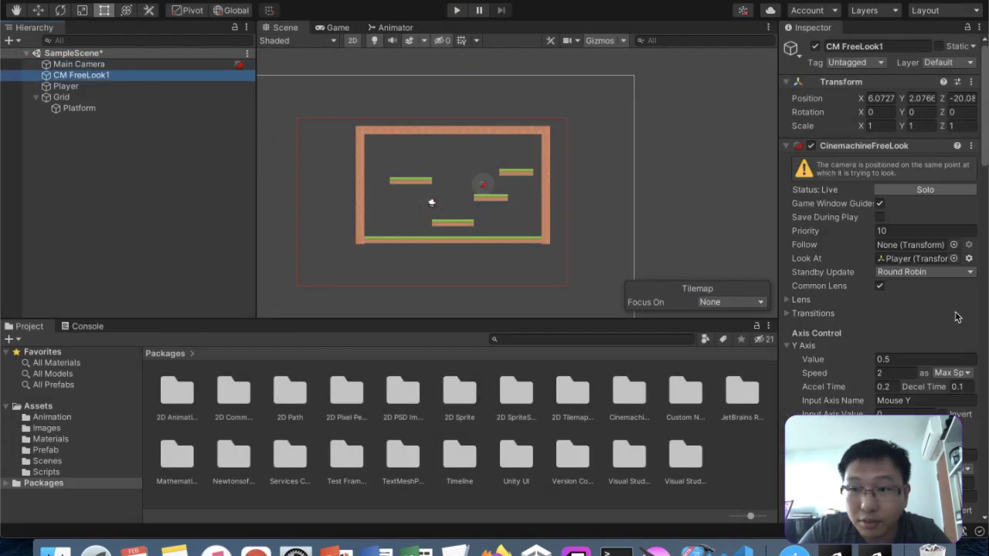
pyautogui.scroll(-5, 926, 278)
pyautogui.scroll(4, 898, 238)
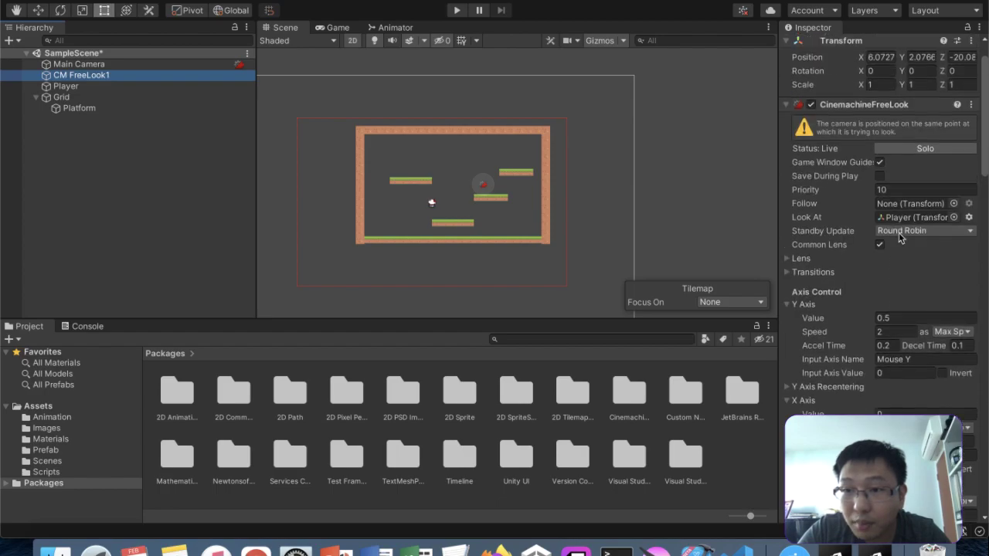
pyautogui.scroll(-3, 902, 295)
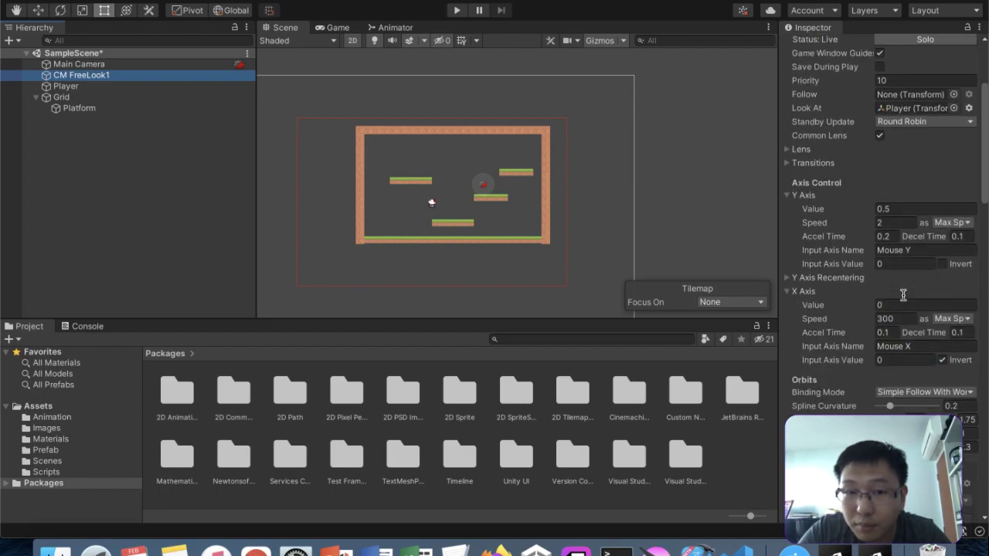
pyautogui.scroll(-3, 577, 276)
pyautogui.scroll(3, 577, 275)
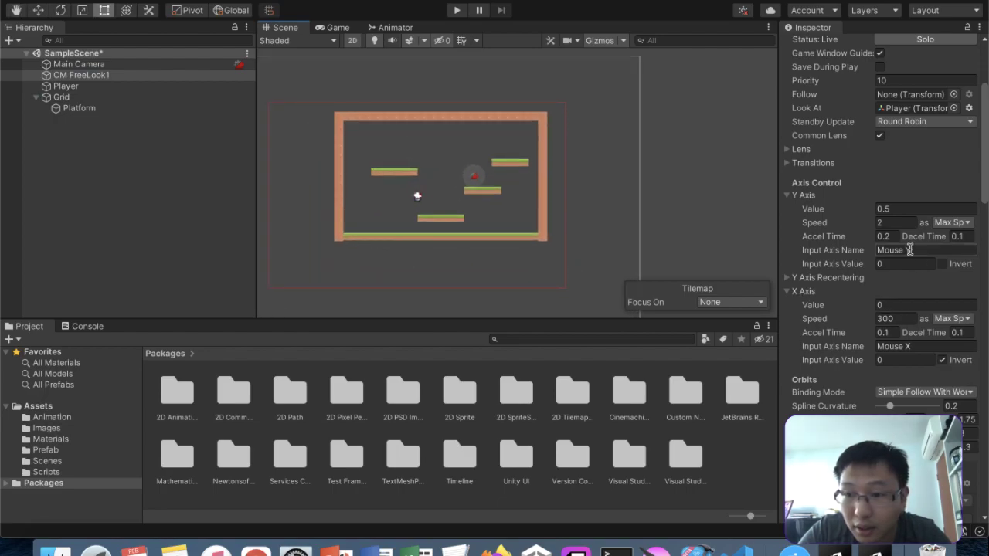
pyautogui.moveTo(912, 243)
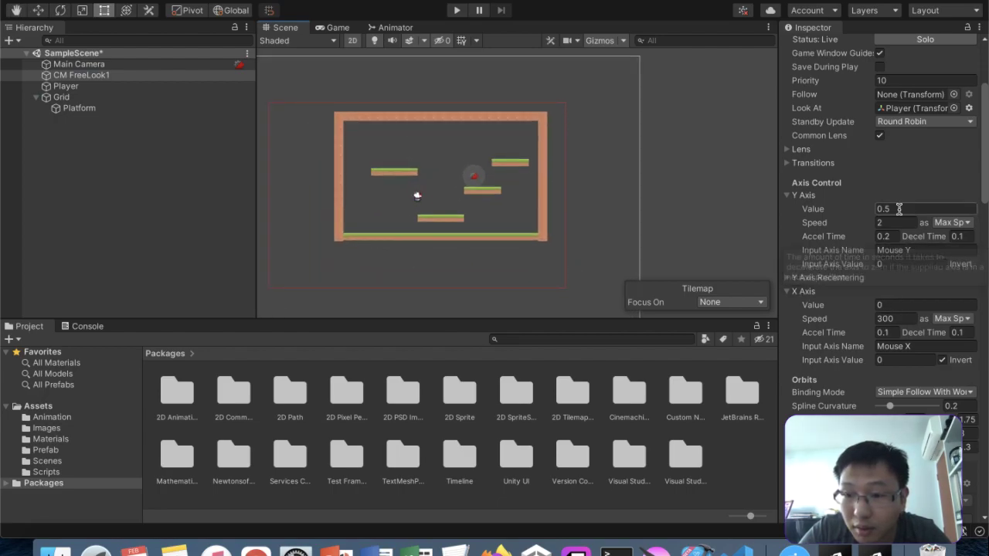
pyautogui.scroll(-10, 900, 209)
pyautogui.scroll(5, 899, 210)
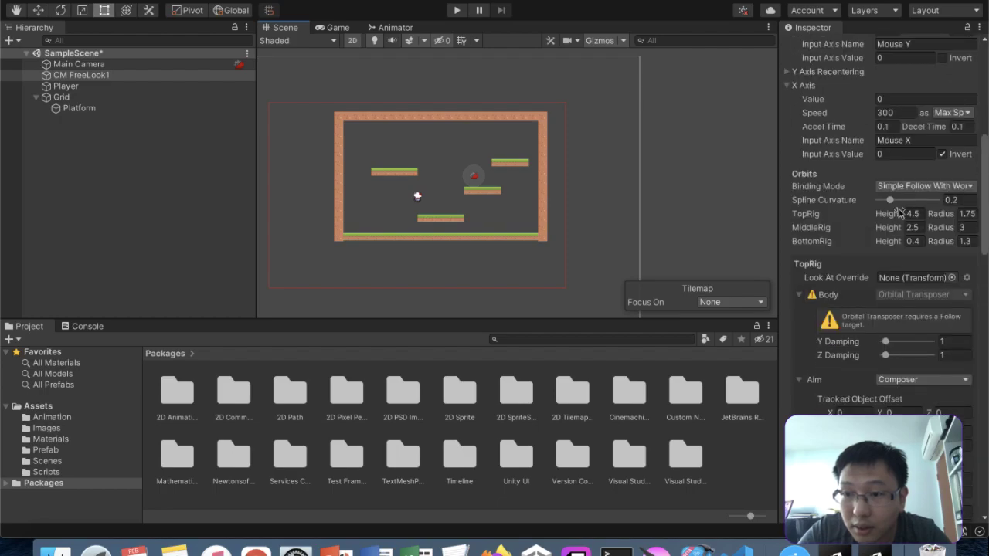
pyautogui.scroll(1, 899, 213)
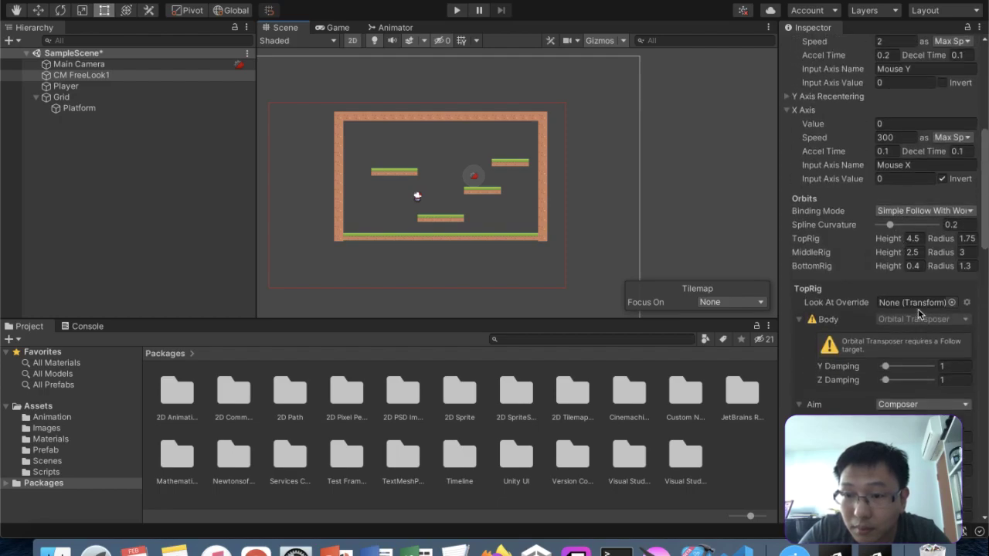
pyautogui.scroll(12, 909, 329)
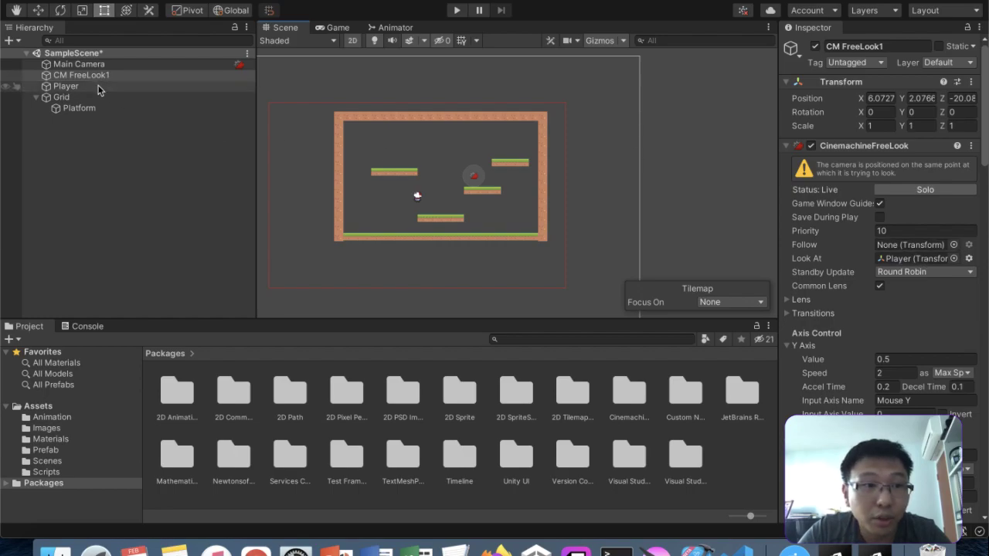
# - Set the FreeLook camera's Follow target to the Player object and its Look At target to None
pyautogui.click(164, 87)
pyautogui.moveTo(164, 91); pyautogui.dragTo(961, 246)
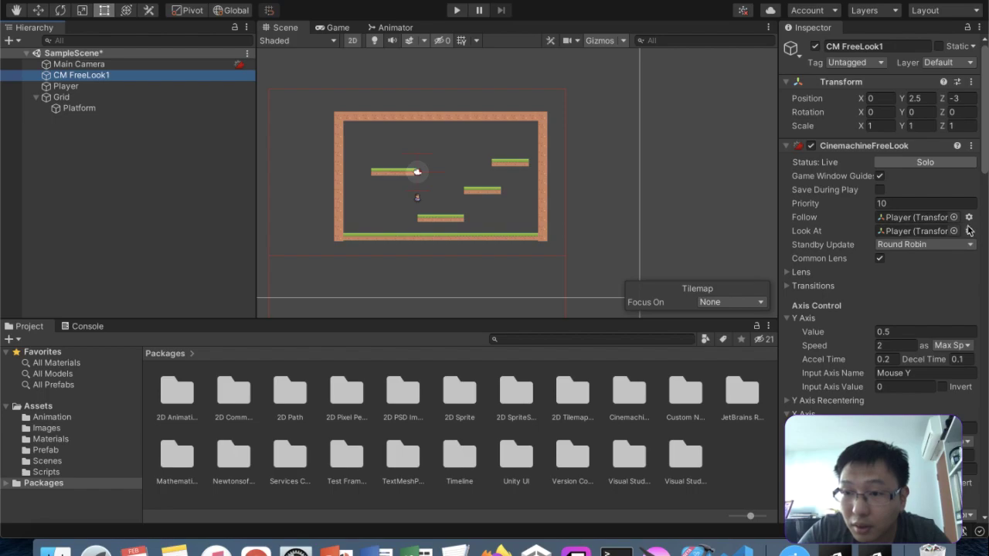
pyautogui.click(954, 232)
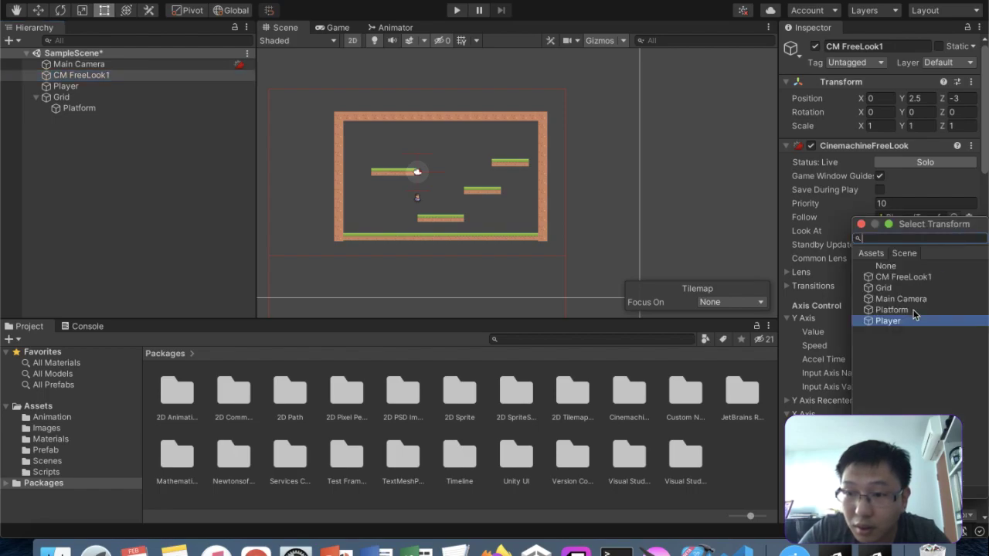
pyautogui.click(907, 266)
pyautogui.doubleClick(908, 268)
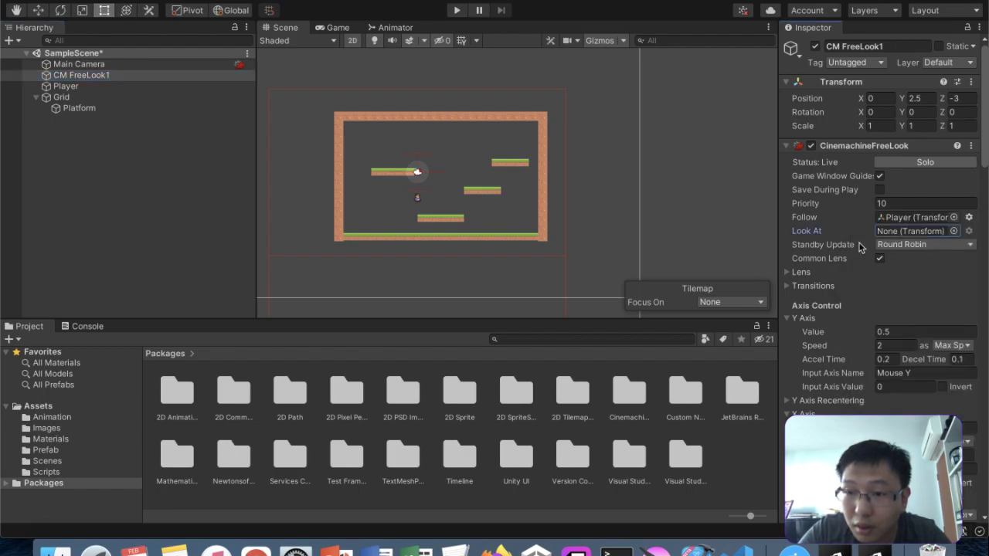
# - Run the game and move the player left and right and jump to test how the camera follows
pyautogui.click(455, 10)
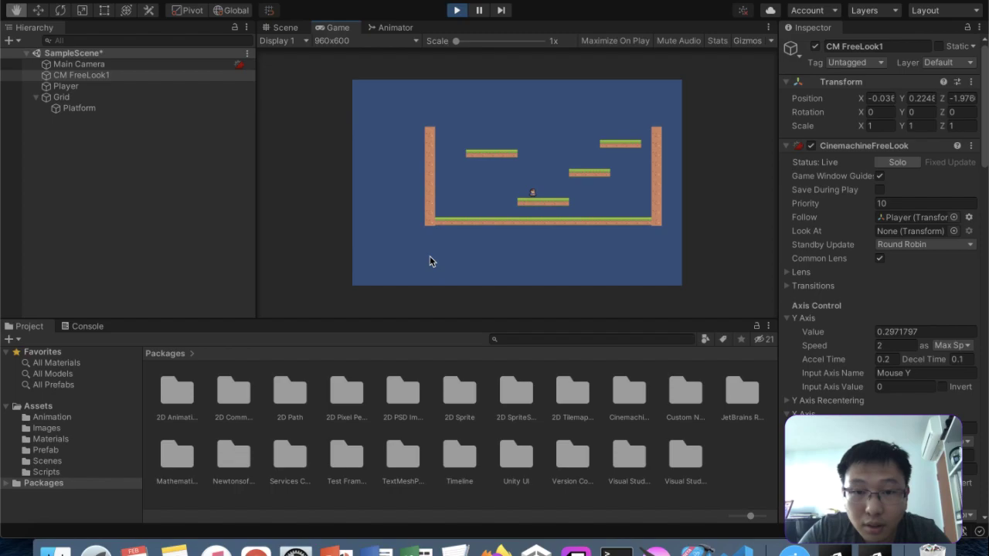
pyautogui.press('Left')
pyautogui.press('Right')
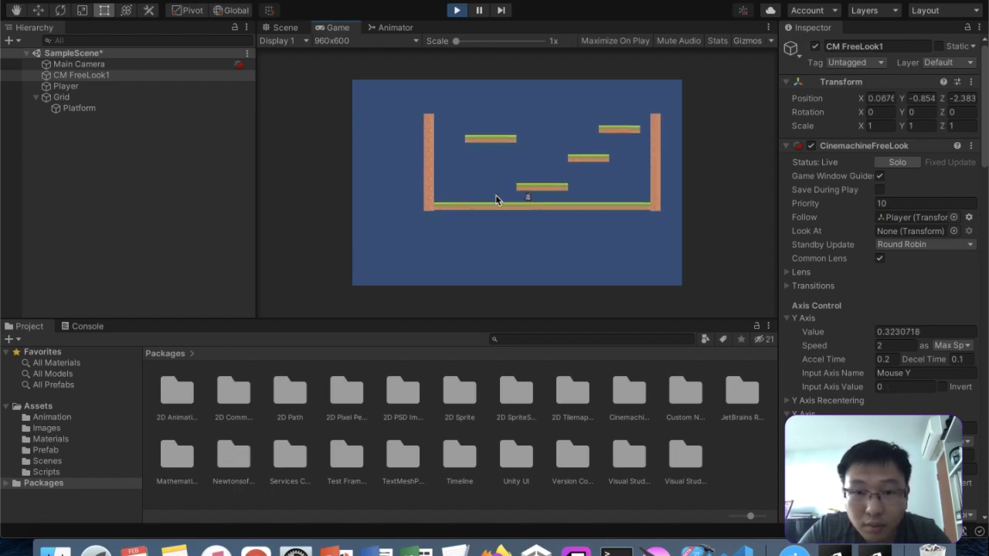
pyautogui.press('Left')
pyautogui.press('space')
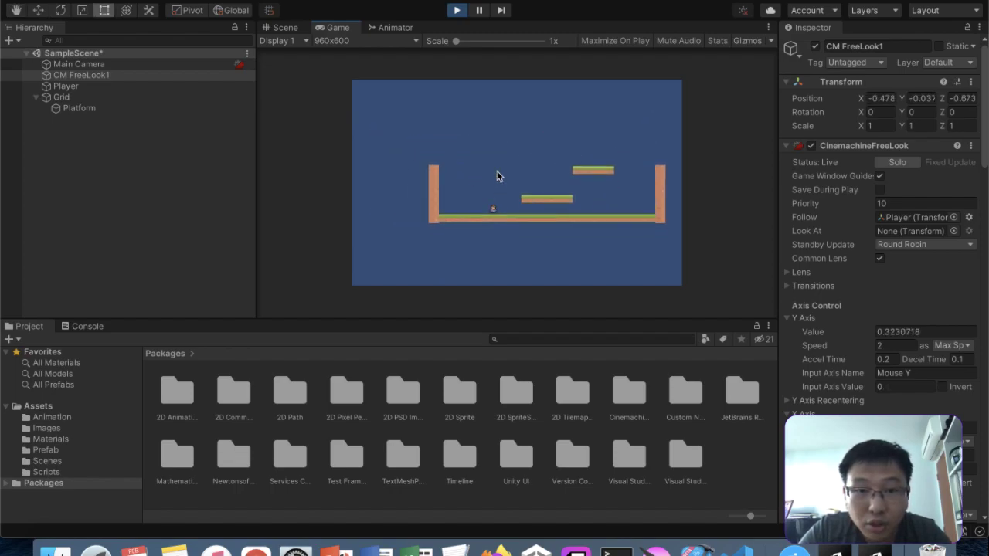
# - Examine the following camera's framing of the level in the Scene view and stop the game
pyautogui.click(295, 31)
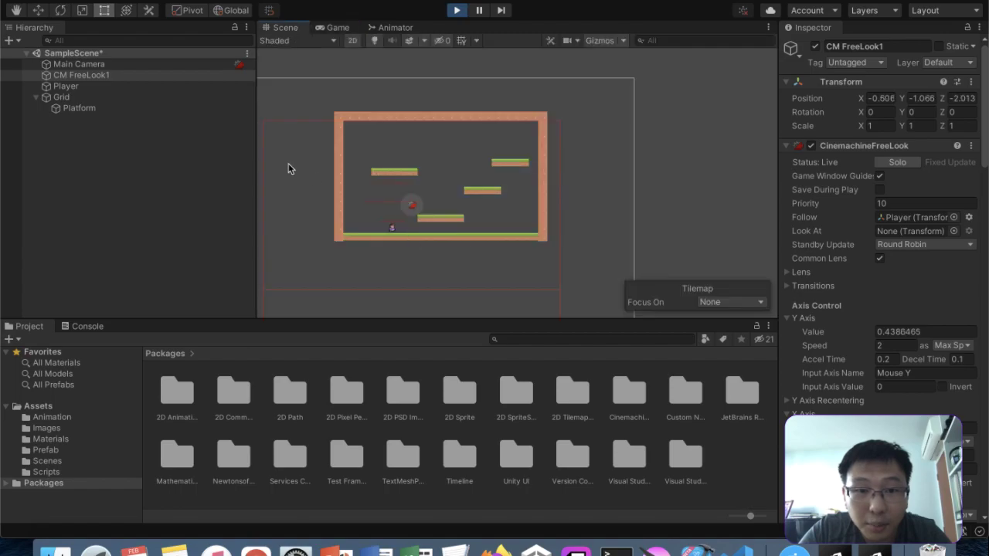
pyautogui.scroll(-3, 453, 154)
pyautogui.scroll(-2, 507, 205)
pyautogui.scroll(-3, 511, 229)
pyautogui.moveTo(512, 229); pyautogui.dragTo(551, 245, button='middle')
pyautogui.scroll(3, 549, 125)
pyautogui.scroll(3, 551, 125)
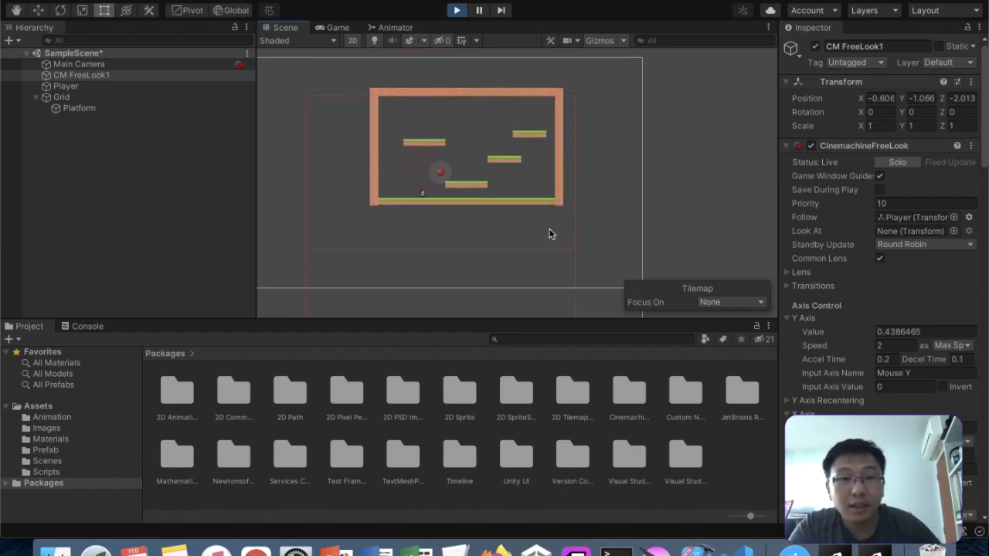
pyautogui.click(456, 10)
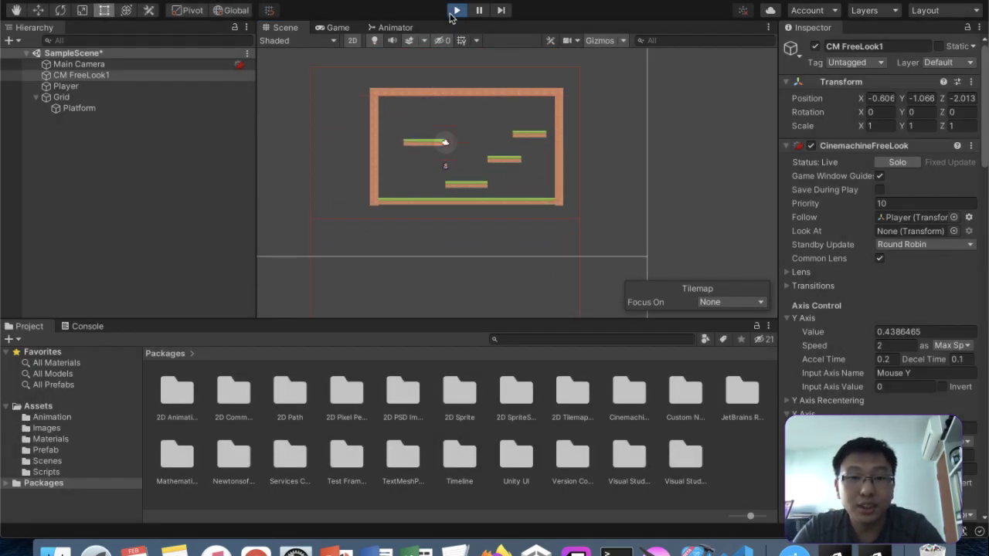
# - Examine the FreeLook camera's orbit, body and aim settings for all its rigs, along with its axis controls
pyautogui.click(129, 77)
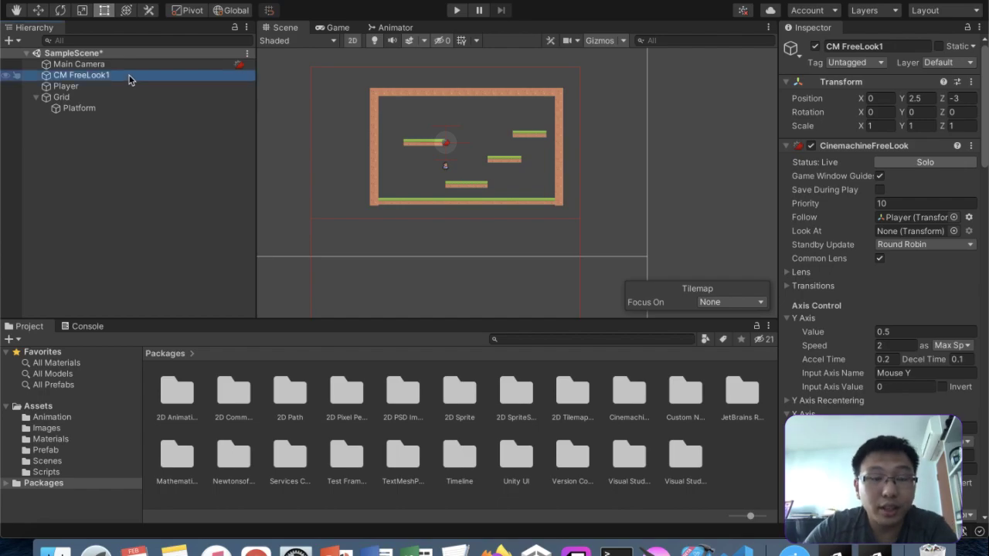
pyautogui.scroll(-6, 952, 313)
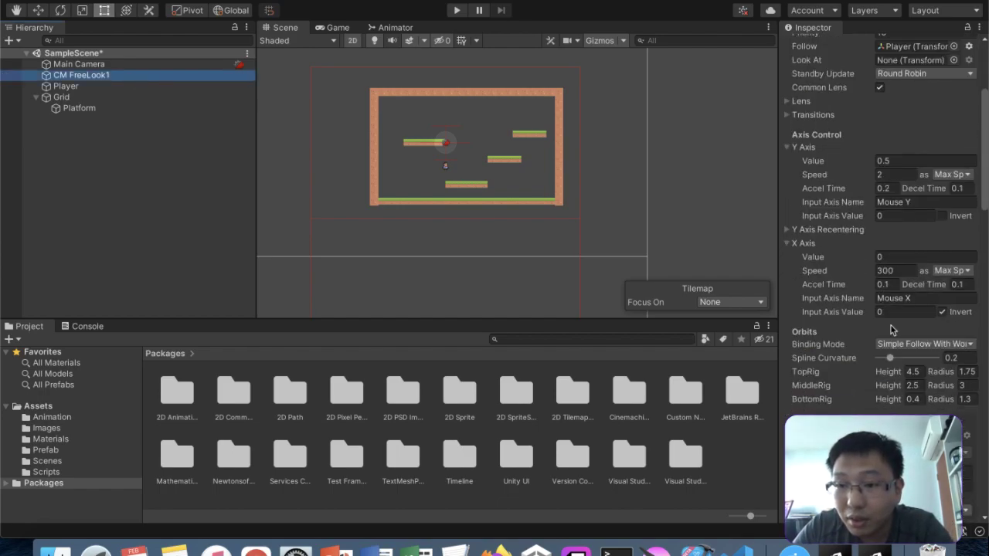
pyautogui.scroll(-3, 891, 329)
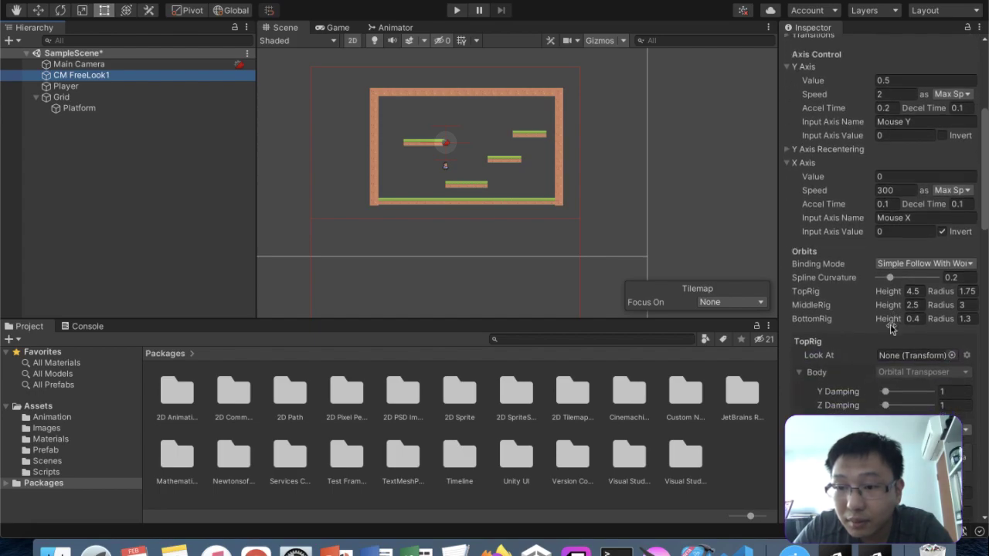
pyautogui.scroll(-10, 890, 327)
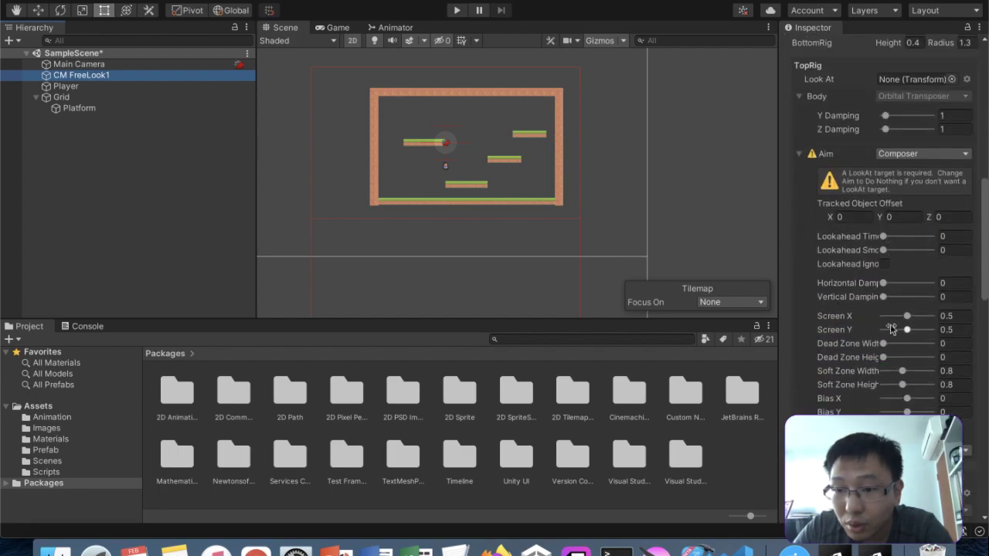
pyautogui.scroll(-2, 890, 327)
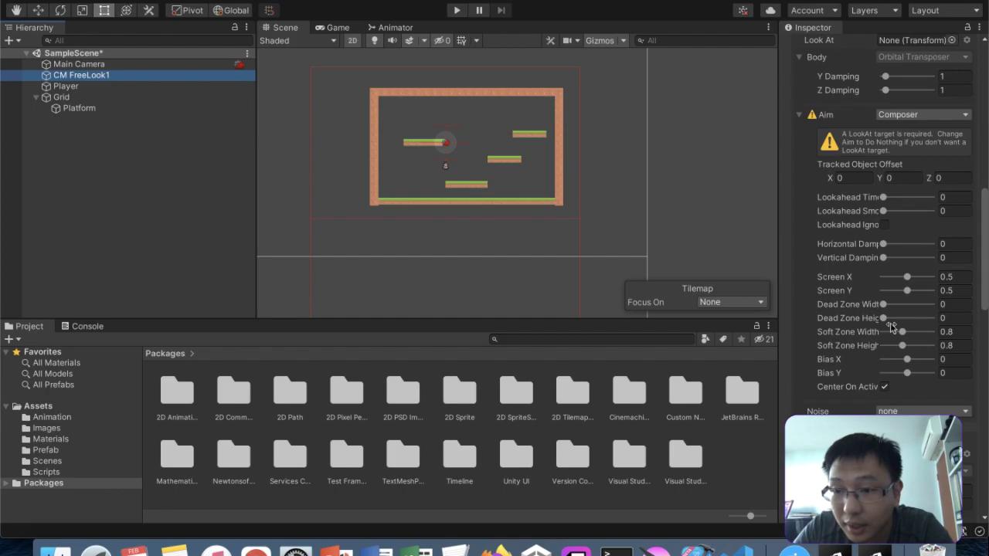
pyautogui.scroll(-2, 905, 280)
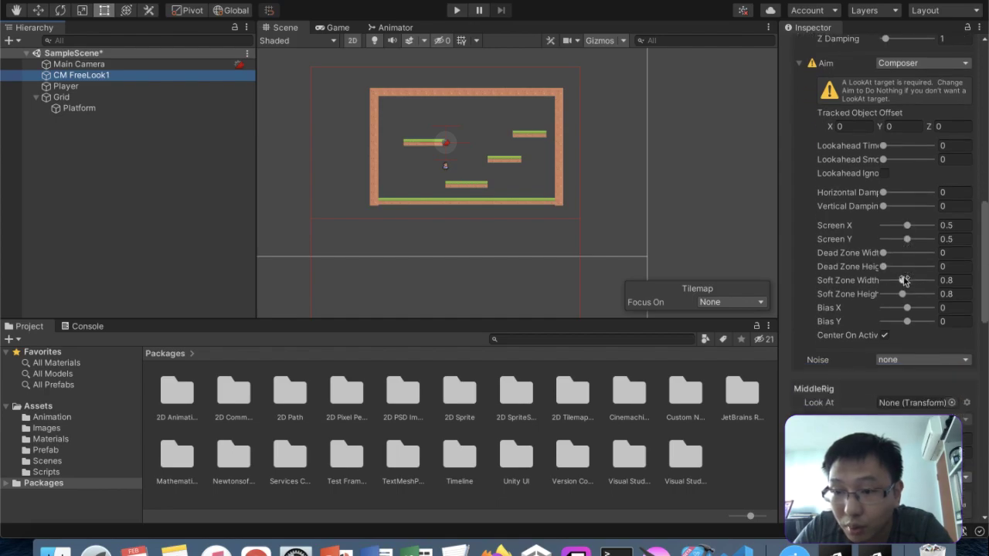
pyautogui.scroll(-18, 905, 282)
pyautogui.scroll(5, 905, 282)
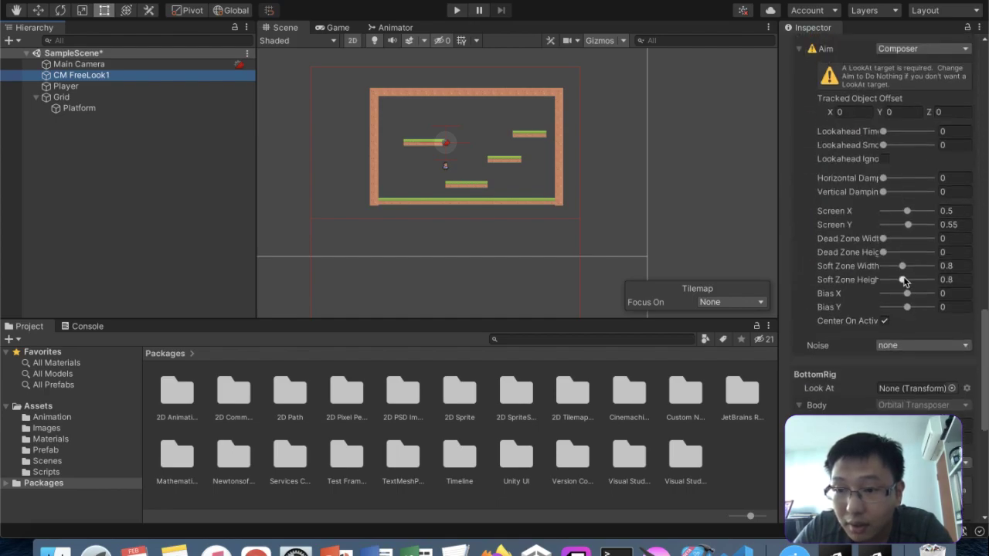
pyautogui.scroll(2, 905, 283)
pyautogui.scroll(20, 905, 283)
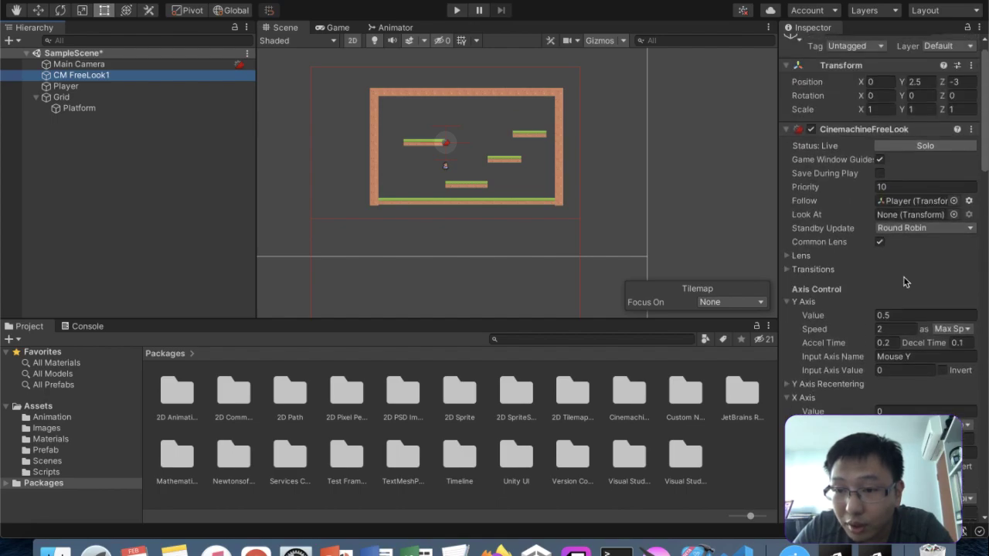
pyautogui.scroll(-3, 904, 277)
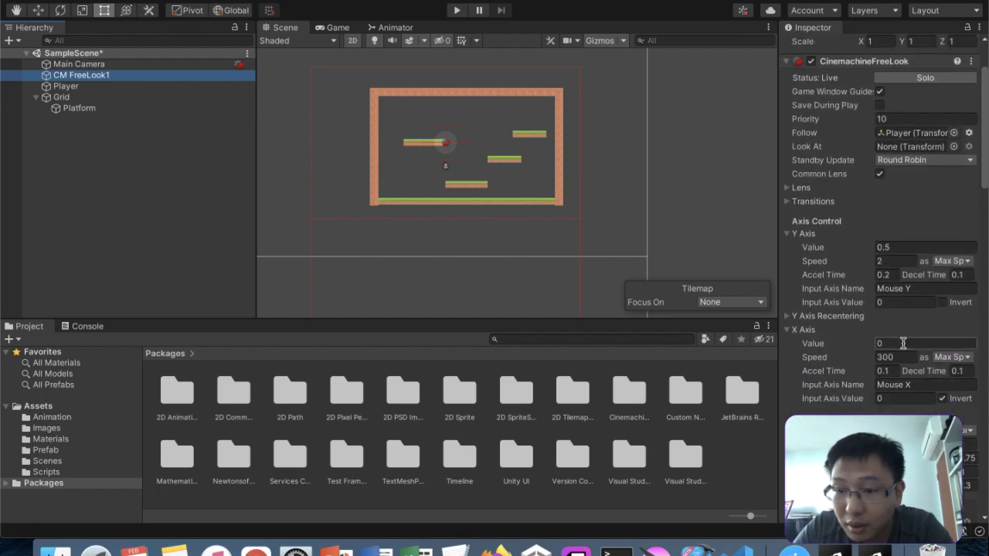
pyautogui.scroll(4, 903, 363)
pyautogui.scroll(-5, 902, 369)
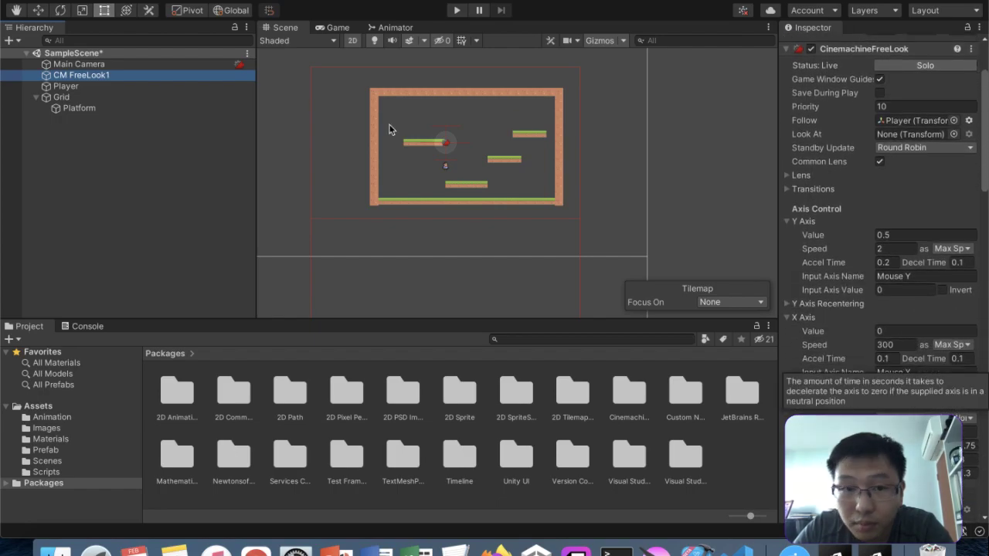
# - Set the Main Camera's orthographic size to 10
pyautogui.doubleClick(101, 66)
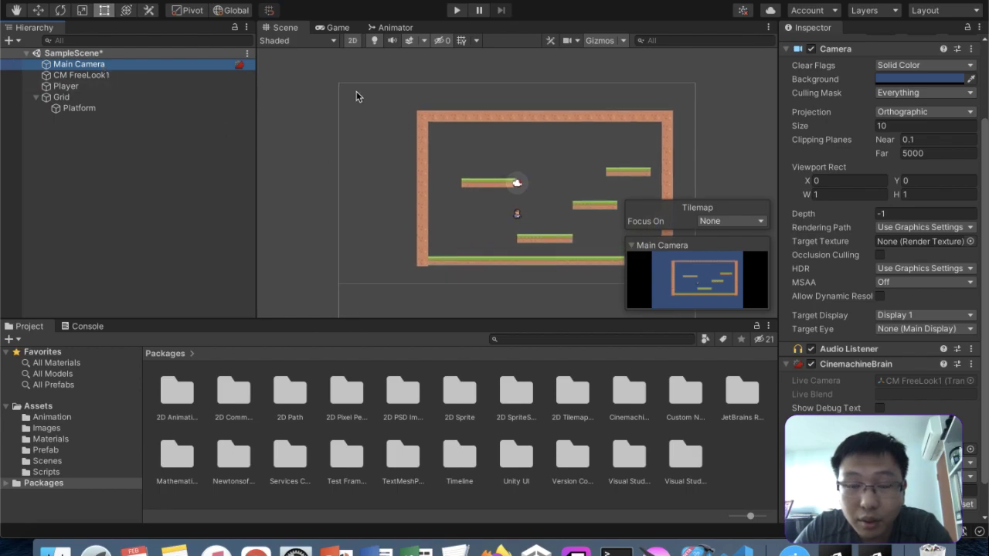
pyautogui.click(919, 126)
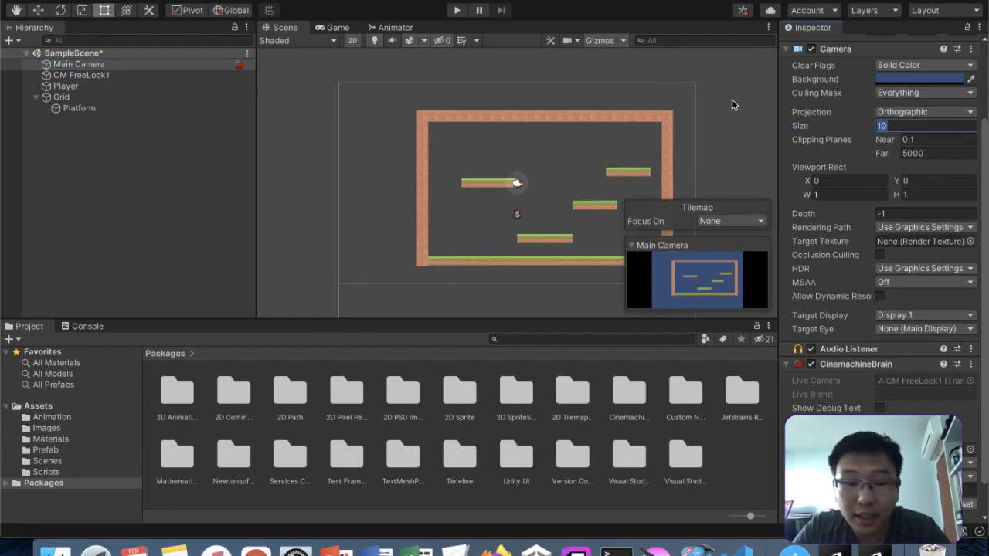
pyautogui.write('10')
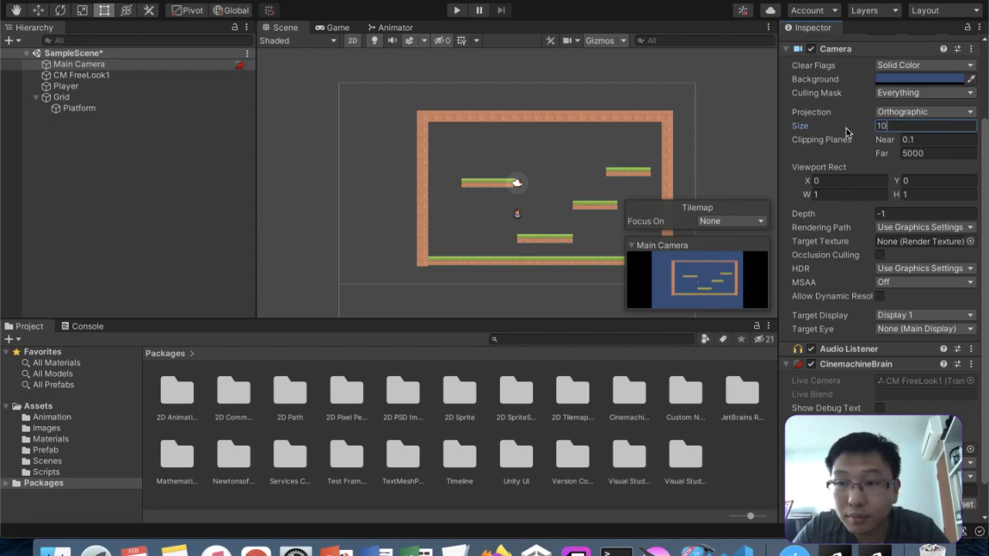
pyautogui.press('Return')
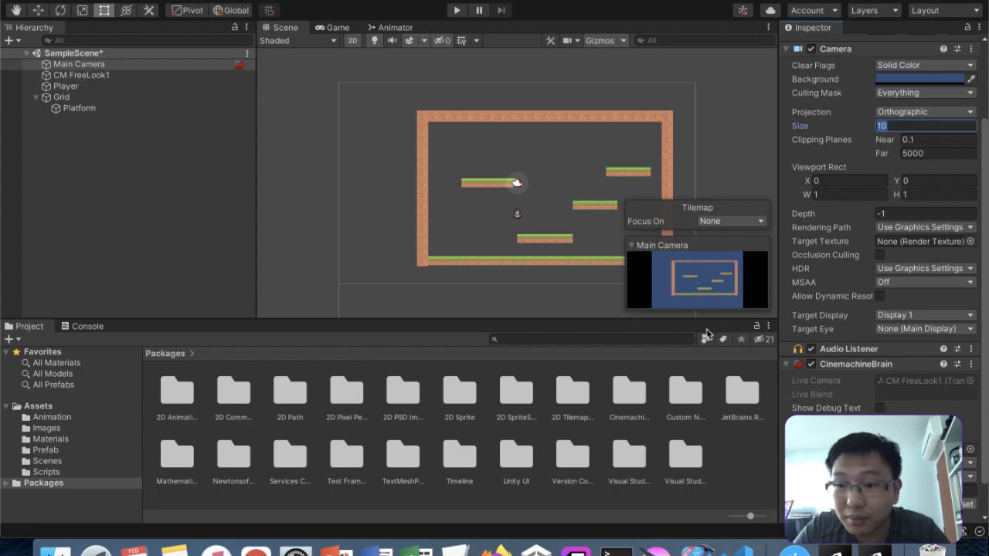
# - Try to set the Main Camera's orthographic size to 3
pyautogui.scroll(-1, 837, 332)
pyautogui.write('3')
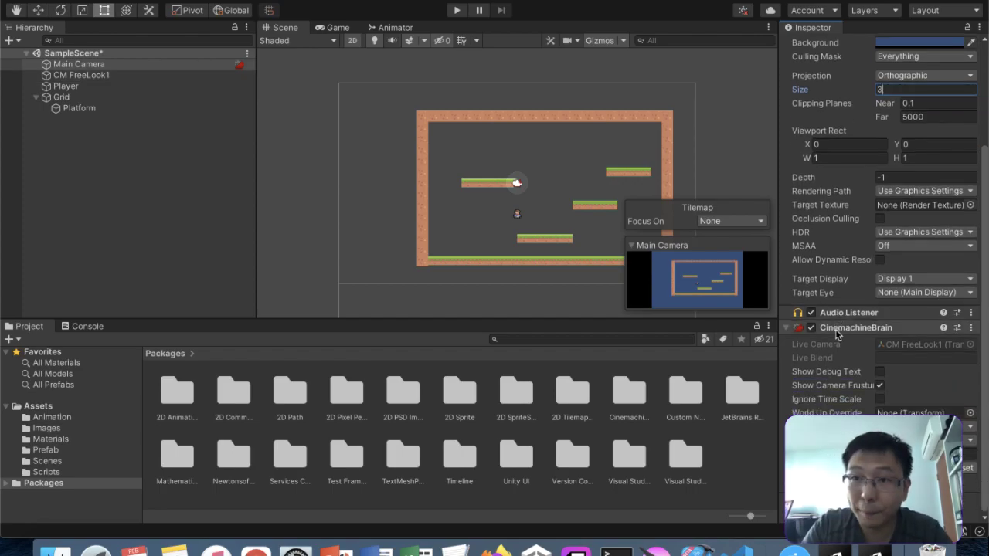
# - Try to set the priority of the CM FreeLook1 camera to 5
pyautogui.click(81, 75)
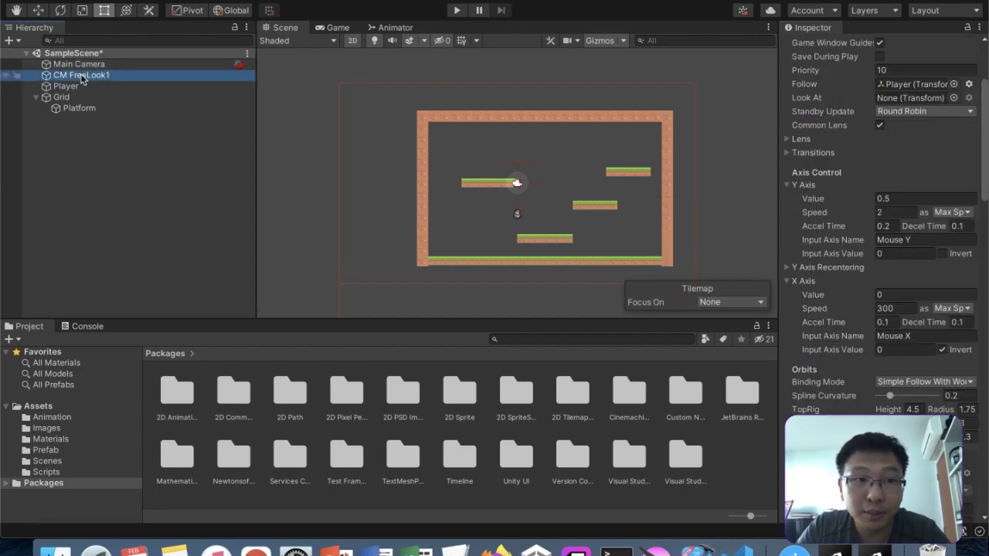
pyautogui.scroll(4, 918, 261)
pyautogui.click(903, 203)
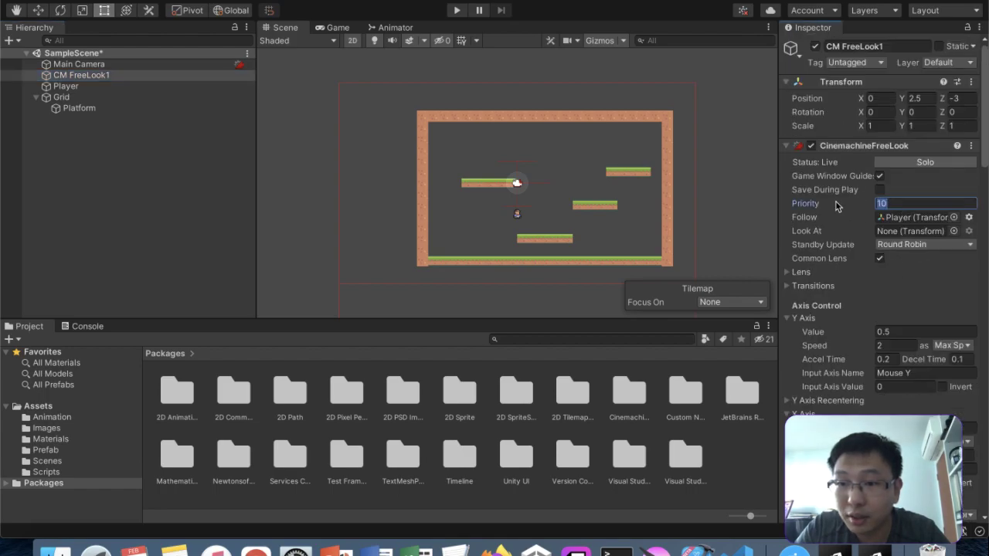
pyautogui.write('5')
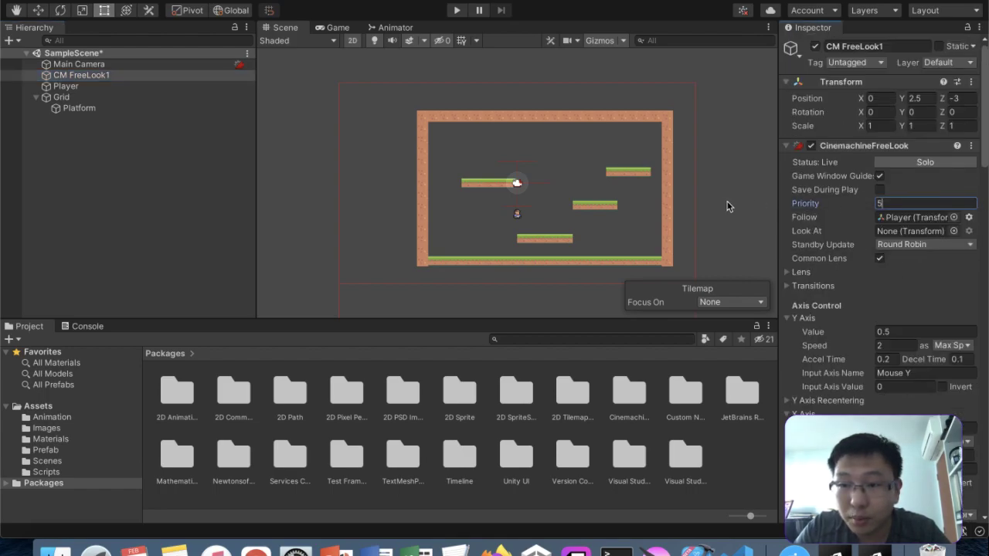
# - Examine the FreeLook camera's axis, orbit and rig settings as well as its standby update options
pyautogui.scroll(-10, 911, 236)
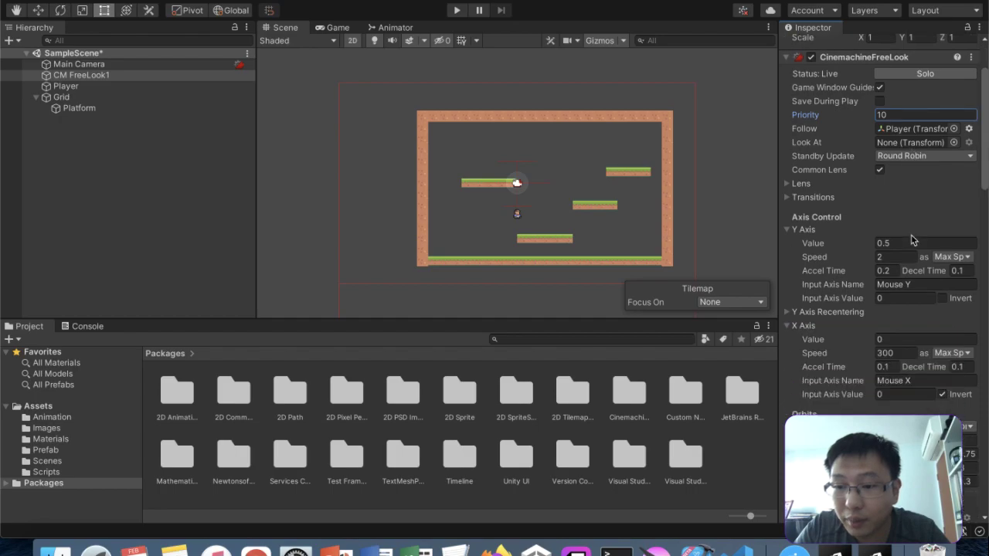
pyautogui.scroll(-15, 911, 236)
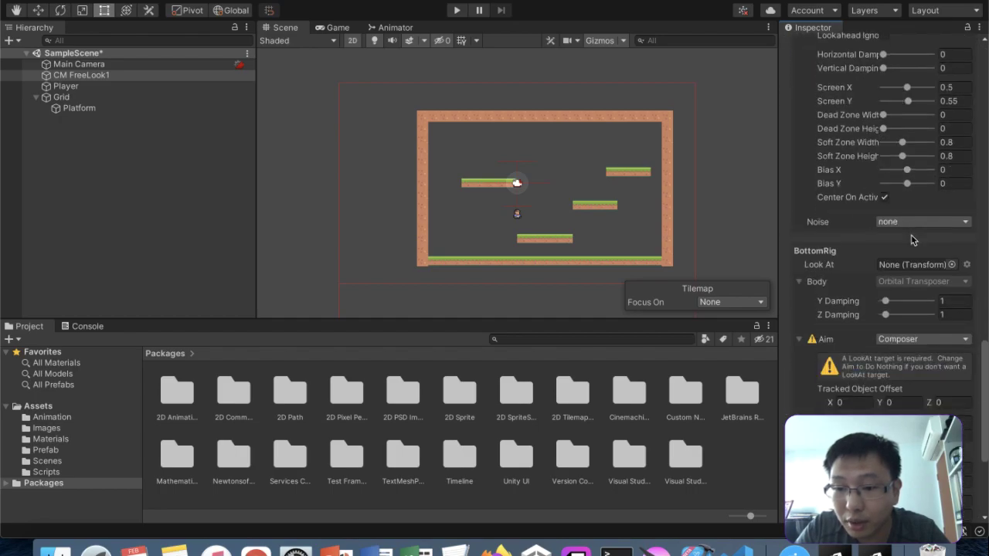
pyautogui.scroll(-4, 911, 240)
pyautogui.scroll(15, 912, 238)
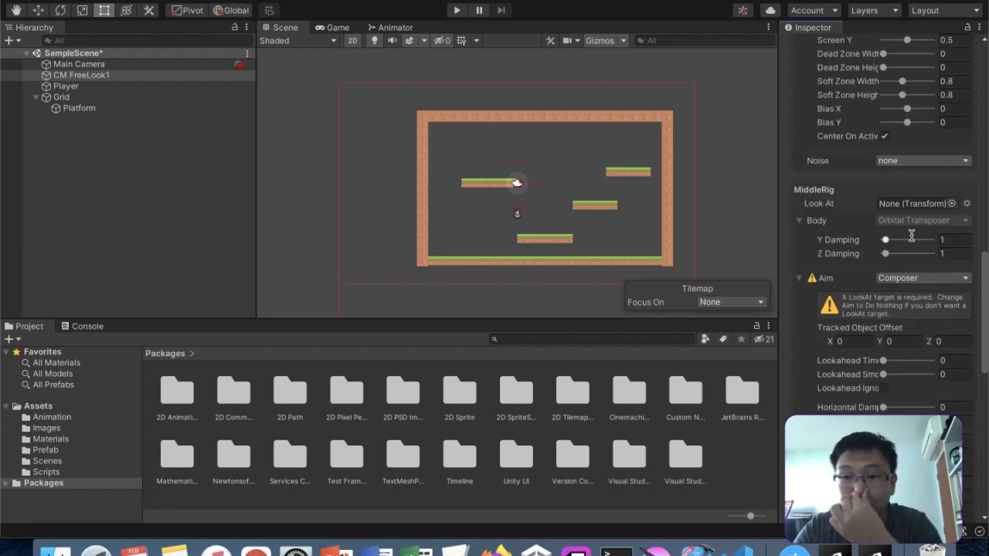
pyautogui.scroll(10, 911, 236)
pyautogui.scroll(8, 911, 235)
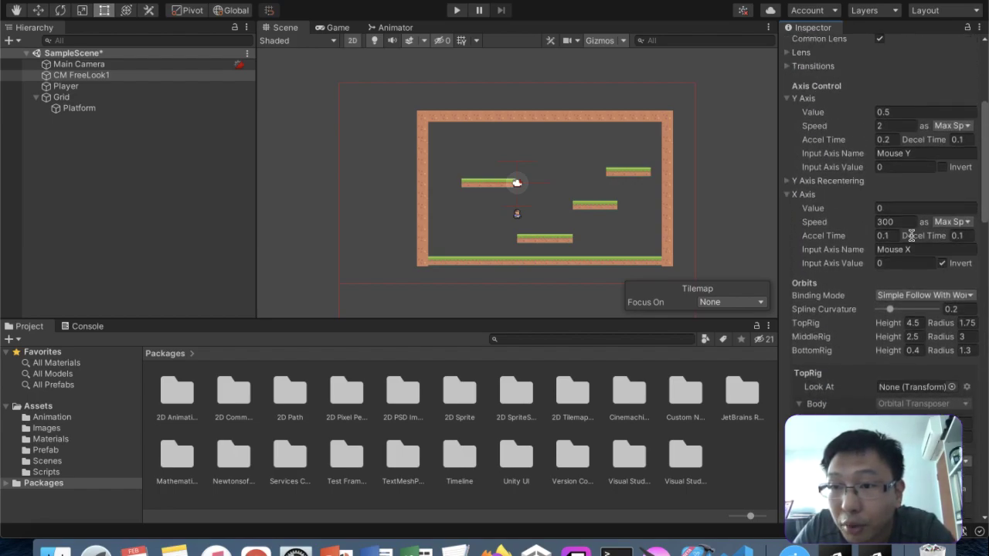
pyautogui.scroll(5, 912, 238)
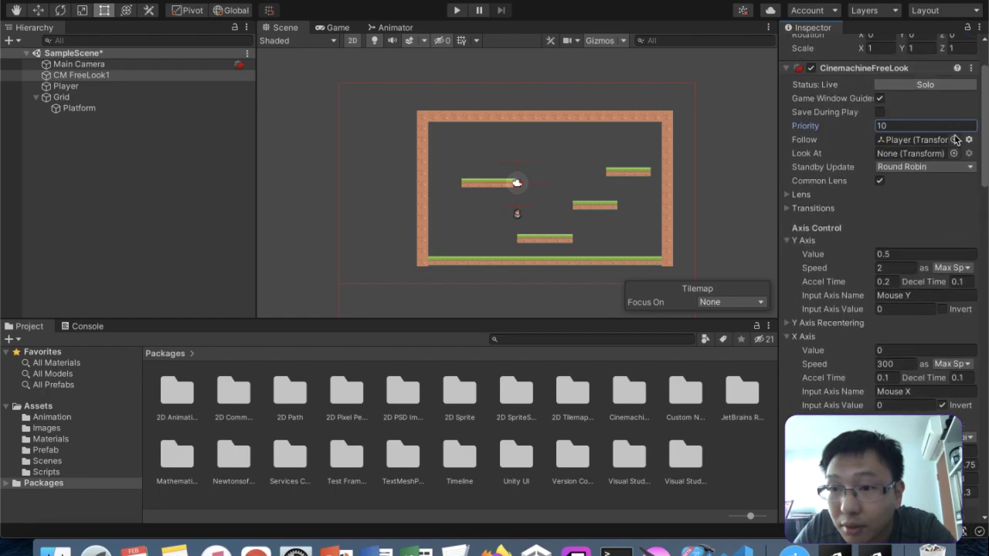
pyautogui.click(927, 168)
pyautogui.click(926, 169)
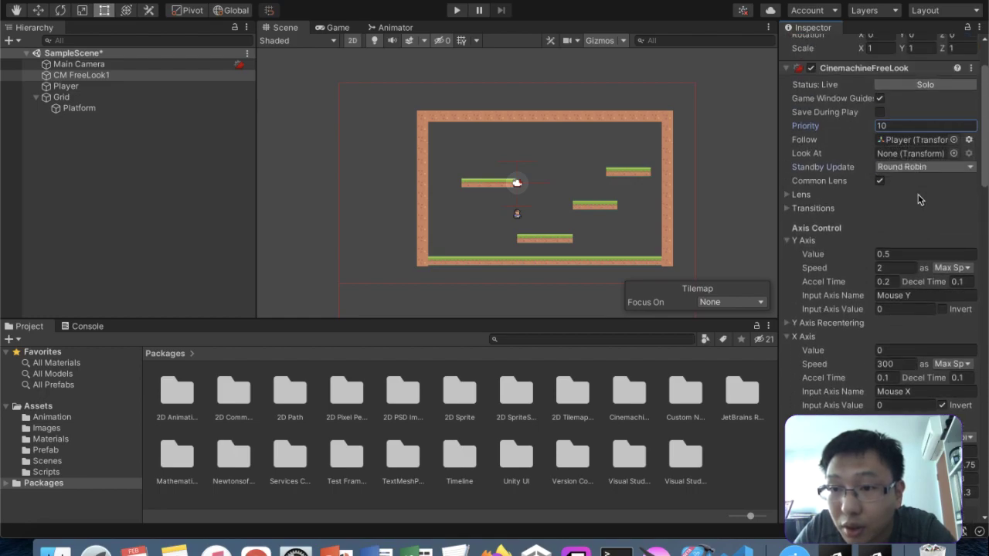
# - Expand the FreeLook camera's lens settings and set the orthographic size to 3
pyautogui.click(784, 199)
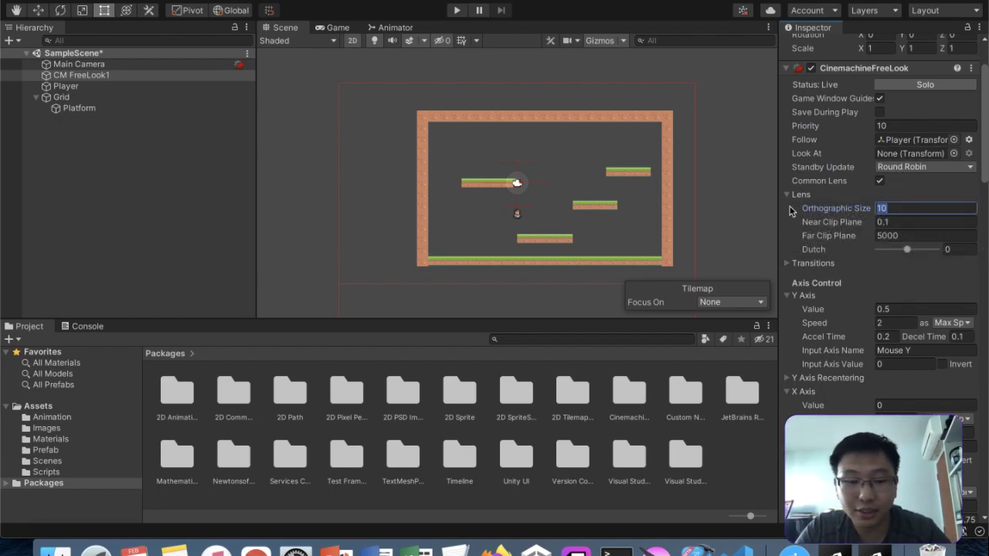
pyautogui.write('3')
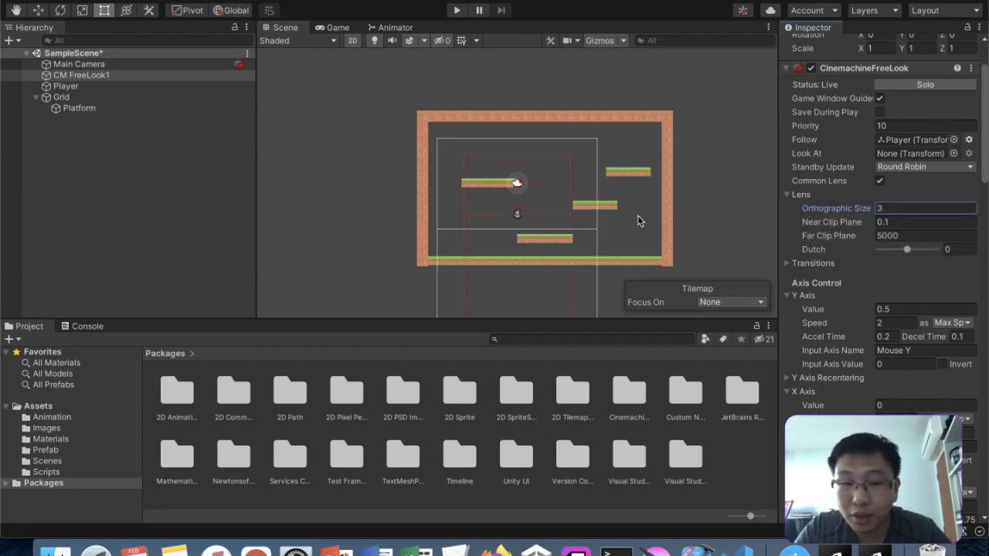
# - Run the game and move the player left and right with jumps to test the closer camera framing
pyautogui.click(454, 10)
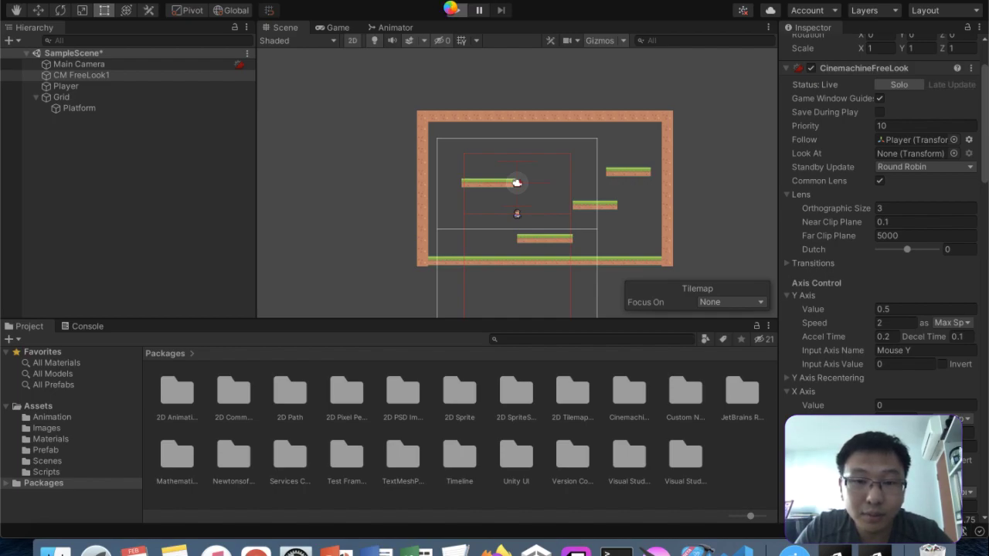
pyautogui.press('Left')
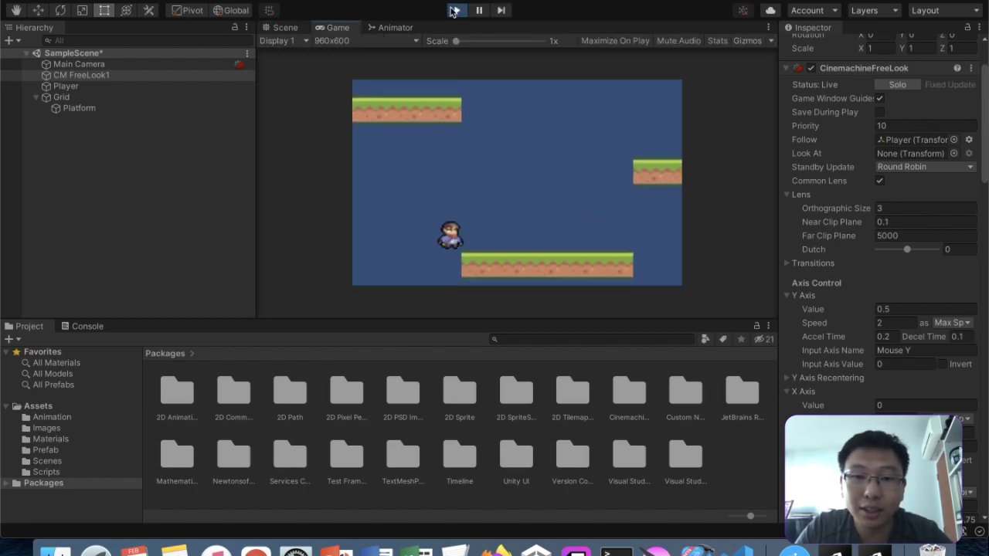
pyautogui.press('space')
pyautogui.press('Right')
pyautogui.press('Left')
pyautogui.press('Right')
pyautogui.press('space')
pyautogui.press('Left')
pyautogui.press('Right')
pyautogui.press('space')
pyautogui.press('Left')
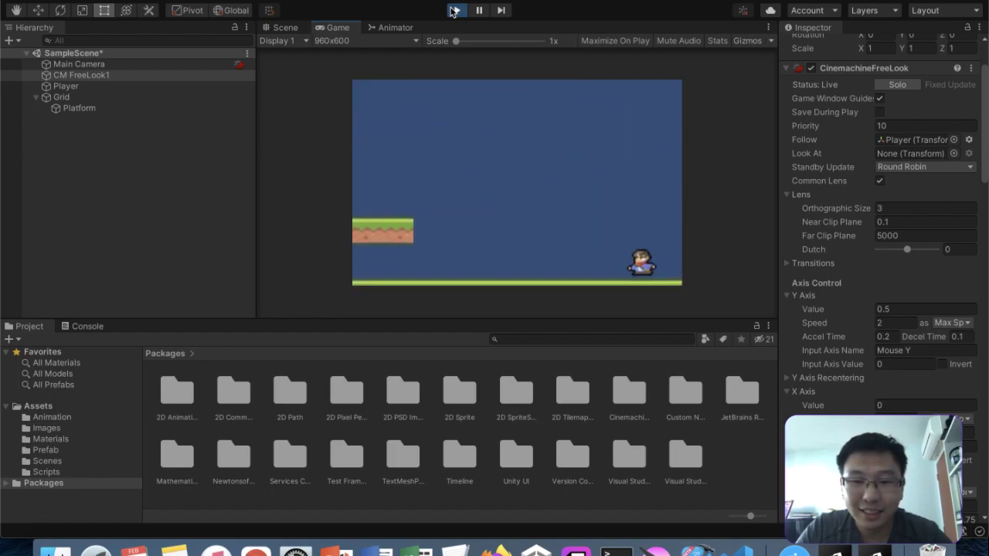
pyautogui.press('space')
pyautogui.press('Right')
pyautogui.press('space')
pyautogui.press('Left')
pyautogui.press('space')
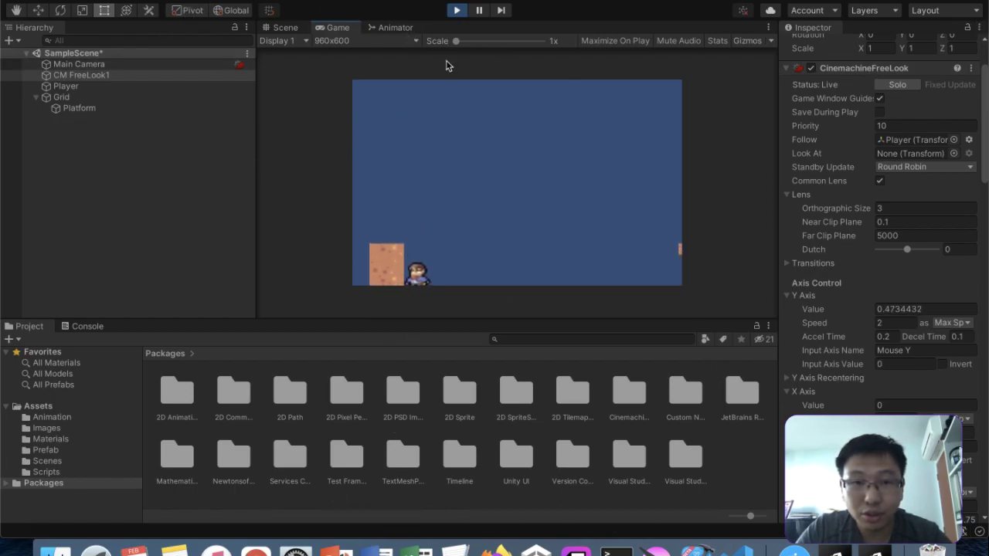
# - Stop the game and set the FreeLook lens's orthographic size to 5
pyautogui.press('super+p')
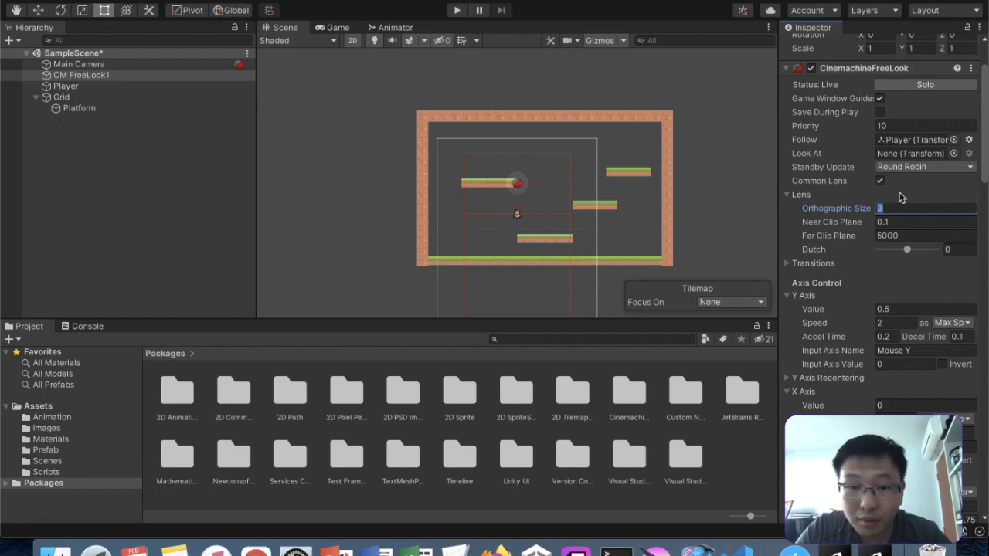
pyautogui.write('5')
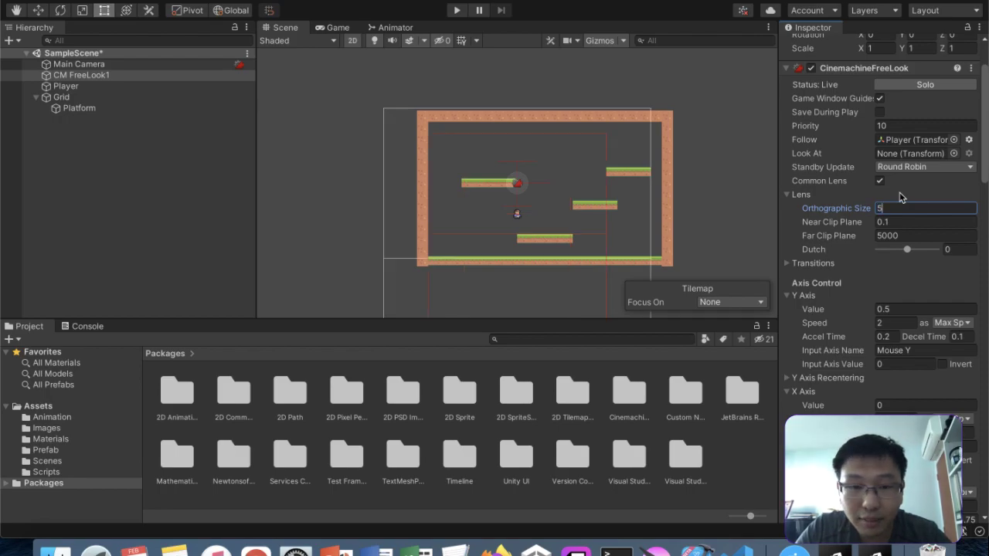
# - Run the game, move the player along the ground, compare the camera framing in the Scene and Game views, and stop the game
pyautogui.click(457, 16)
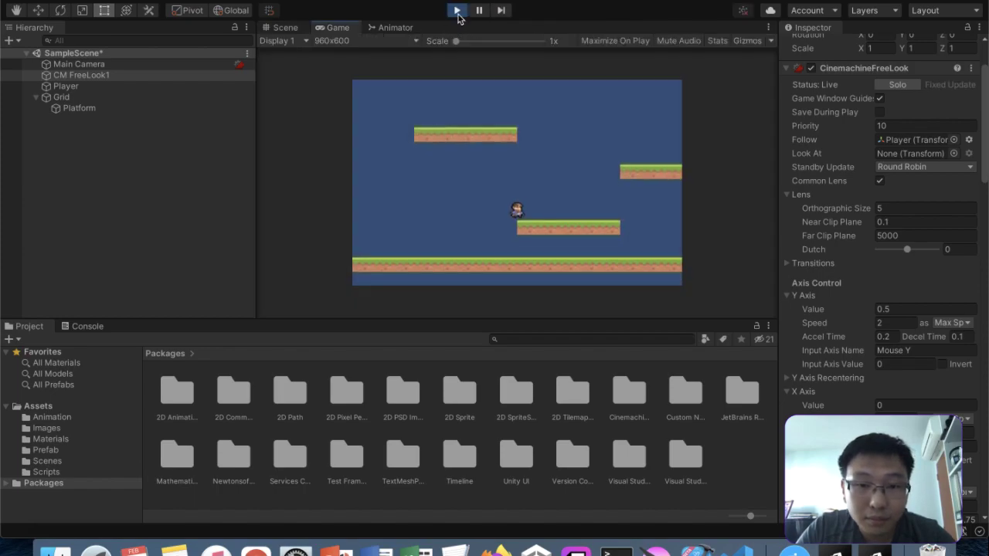
pyautogui.press('Right')
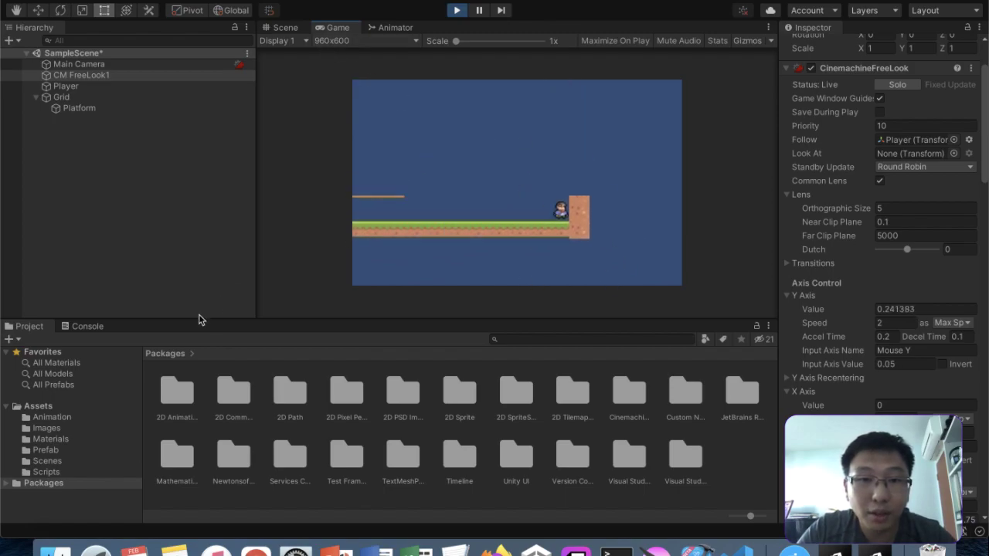
pyautogui.click(286, 28)
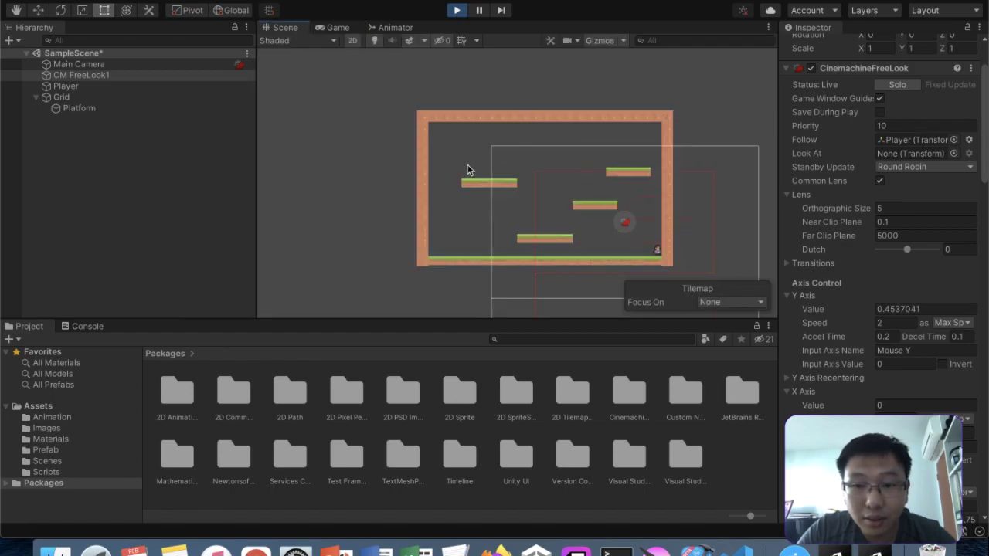
pyautogui.click(340, 28)
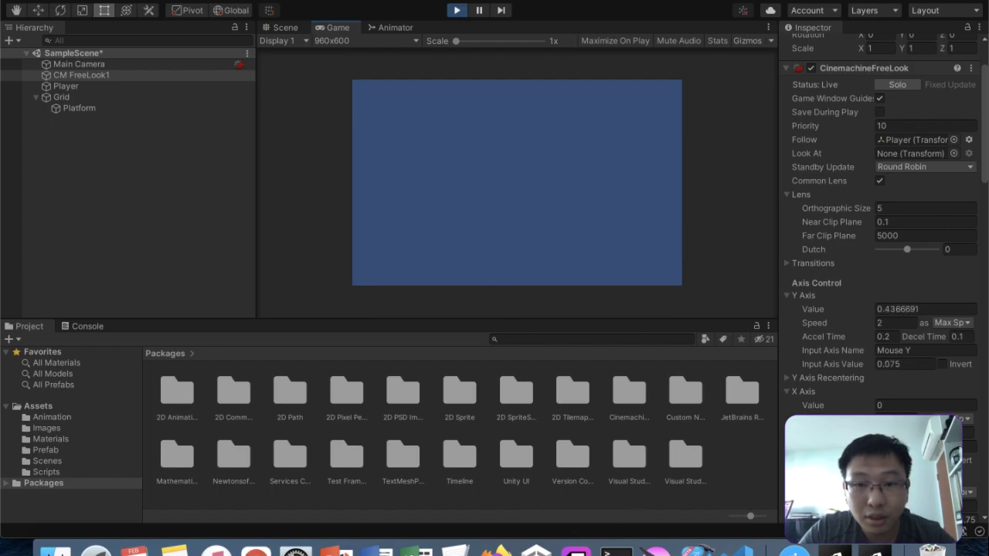
pyautogui.click(278, 28)
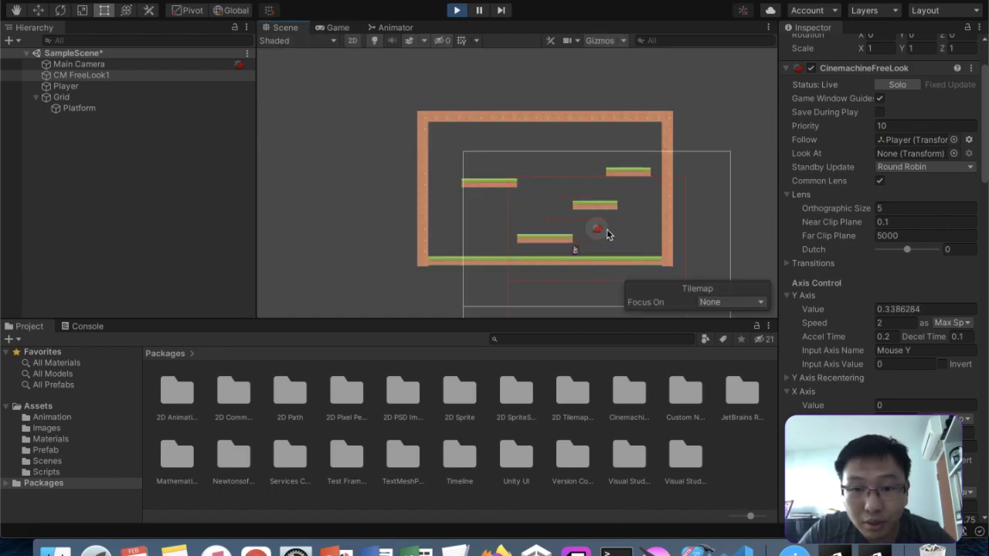
pyautogui.scroll(-5, 606, 228)
pyautogui.scroll(5, 606, 228)
pyautogui.scroll(1, 606, 230)
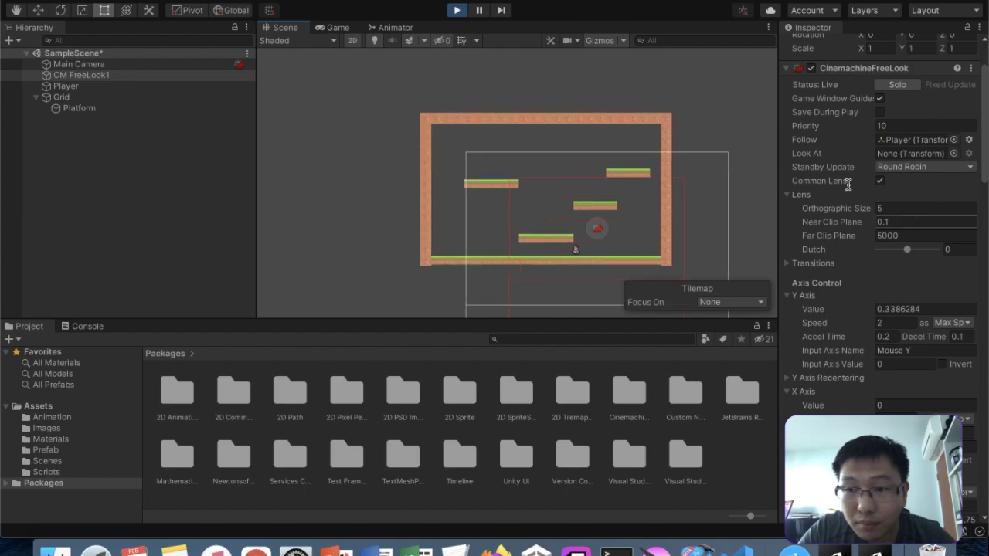
pyautogui.click(337, 28)
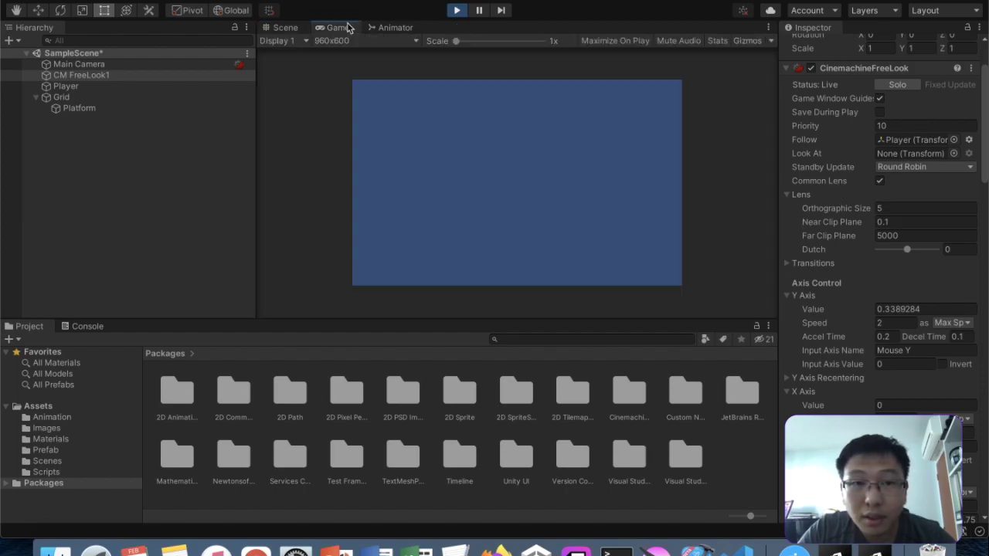
pyautogui.click(460, 12)
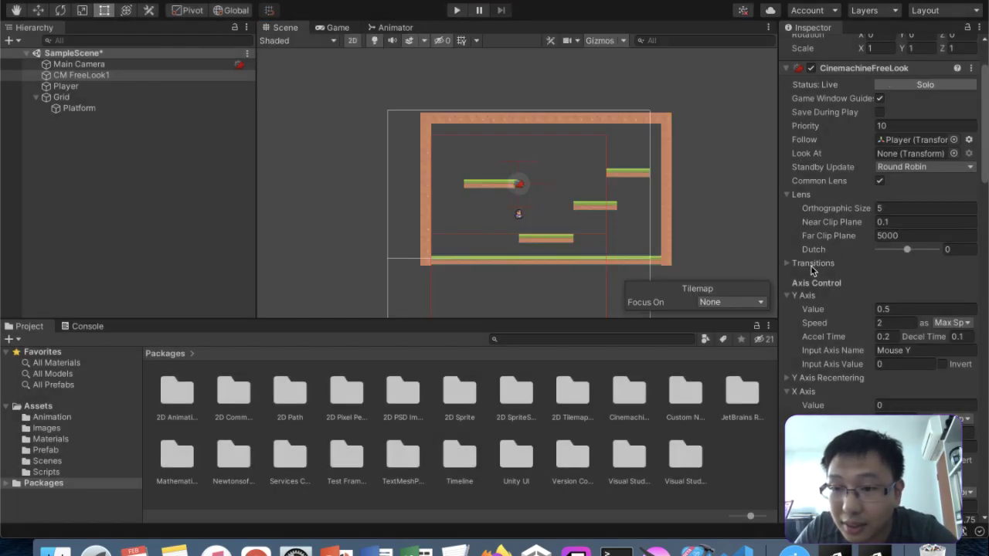
# - Expand the FreeLook camera's transition settings and set the lens's far clip plane to 400
pyautogui.click(813, 264)
pyautogui.click(901, 221)
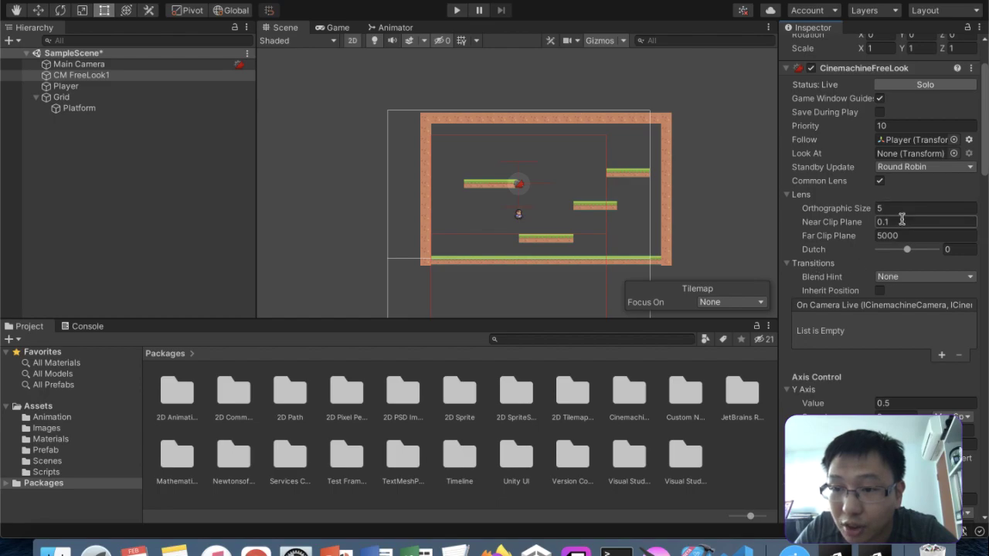
pyautogui.click(912, 232)
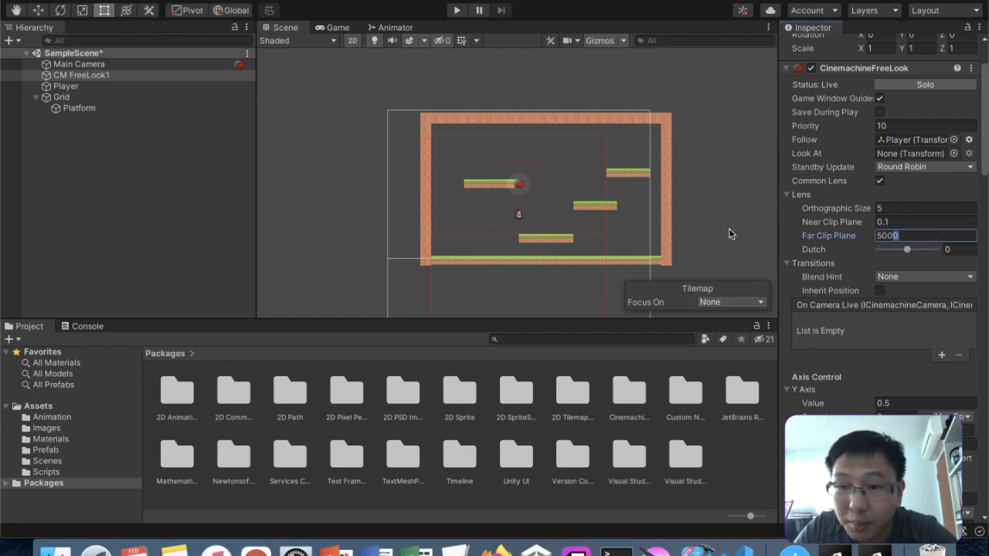
pyautogui.write('100')
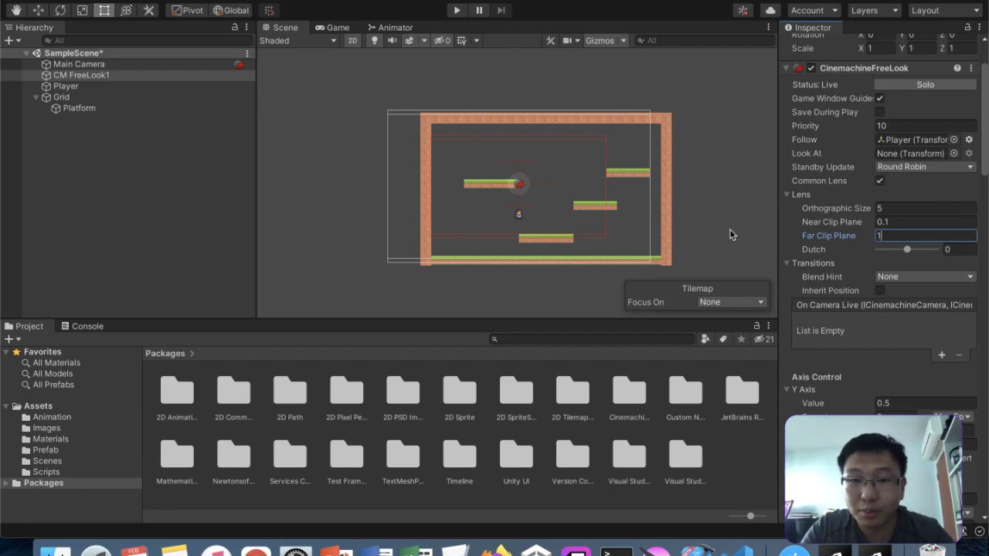
pyautogui.press('BackSpace')
pyautogui.press('BackSpace')
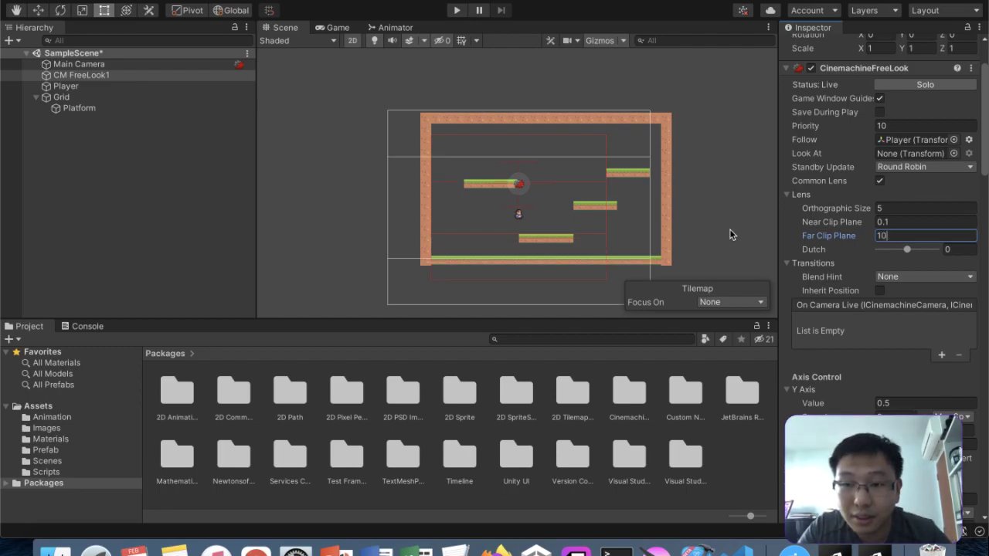
pyautogui.press('BackSpace')
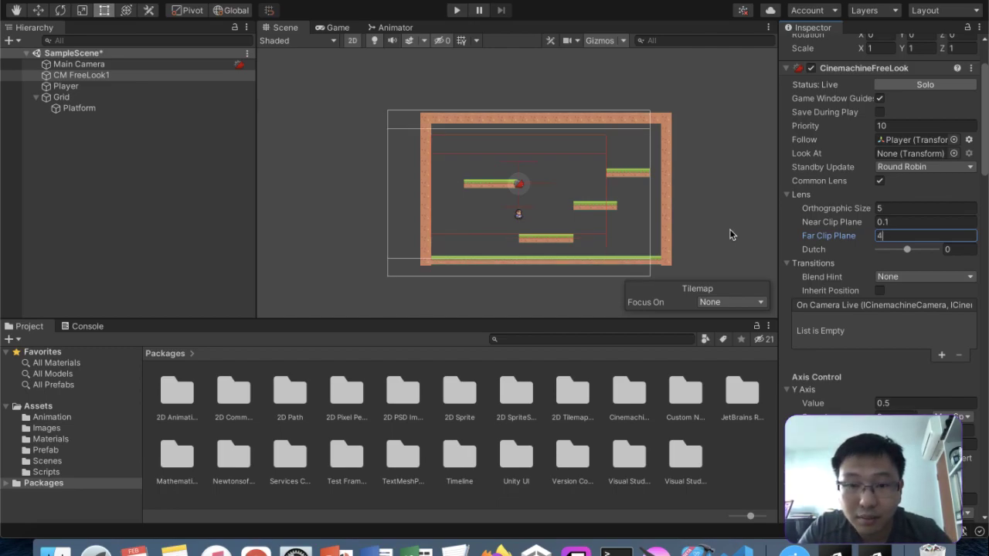
pyautogui.write('400')
# - Try a Dutch angle of 13 on the FreeLook lens and reset it to 0
pyautogui.moveTo(908, 251)
pyautogui.mouseDown()
pyautogui.moveTo(857, 259)
pyautogui.moveTo(955, 251)
pyautogui.moveTo(910, 255)
pyautogui.mouseUp()
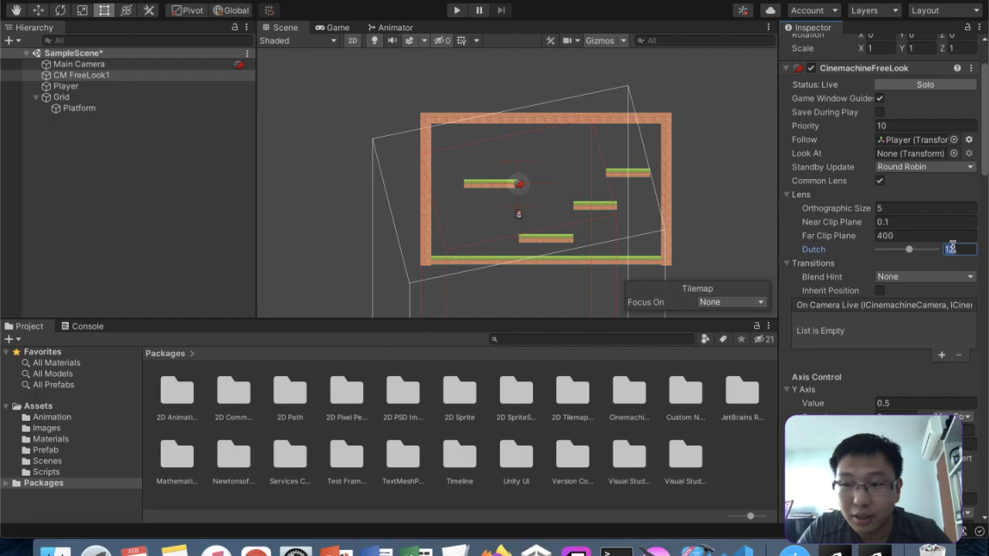
pyautogui.click(330, 30)
pyautogui.click(306, 31)
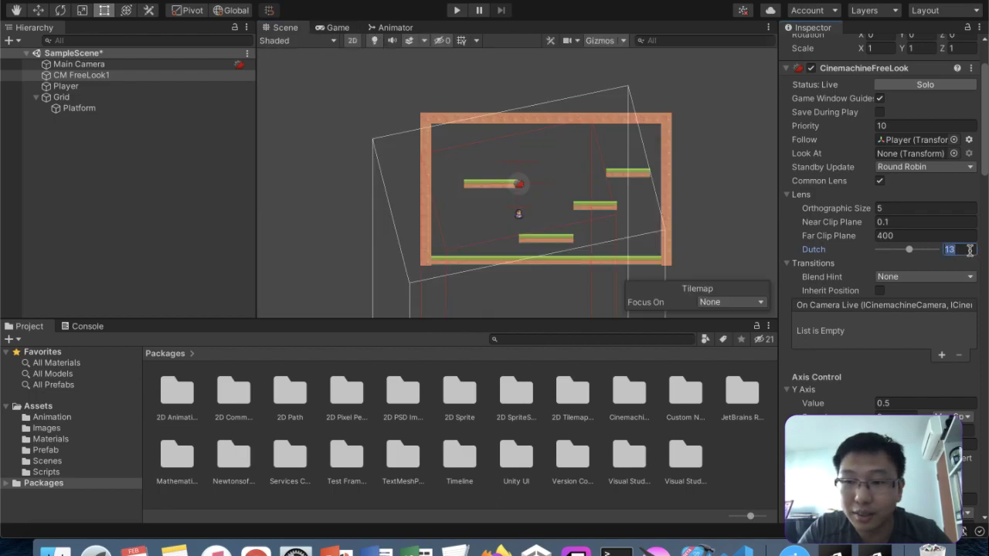
pyautogui.write('0')
# - Examine the FreeLook camera's frame around and below the level in the Scene view
pyautogui.click(946, 236)
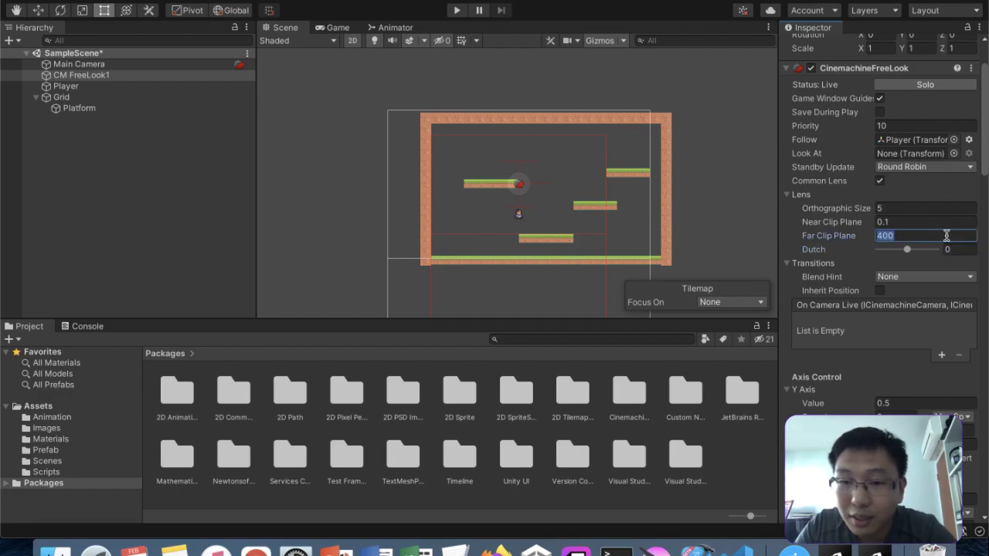
pyautogui.scroll(-20, 399, 124)
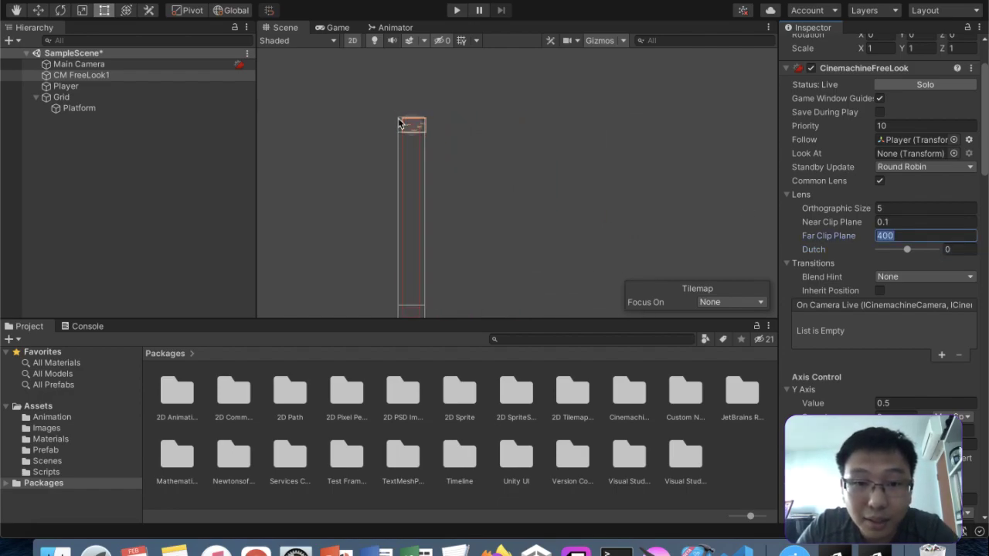
pyautogui.scroll(5, 398, 123)
pyautogui.scroll(5, 399, 123)
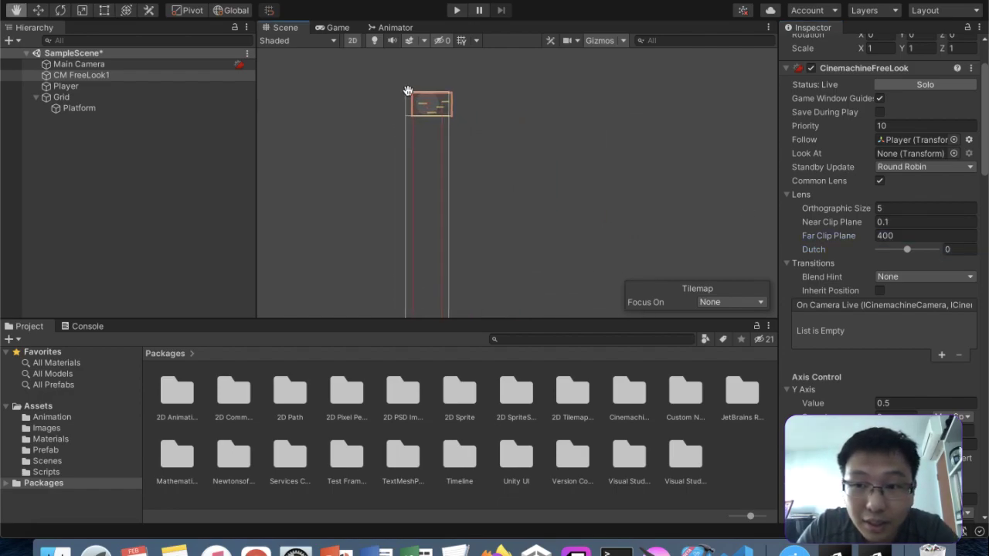
pyautogui.scroll(-7, 425, 168)
pyautogui.moveTo(426, 169); pyautogui.dragTo(472, 301, button='middle')
pyautogui.scroll(6, 452, 136)
pyautogui.scroll(3, 470, 137)
pyautogui.scroll(5, 473, 302)
pyautogui.scroll(1, 475, 302)
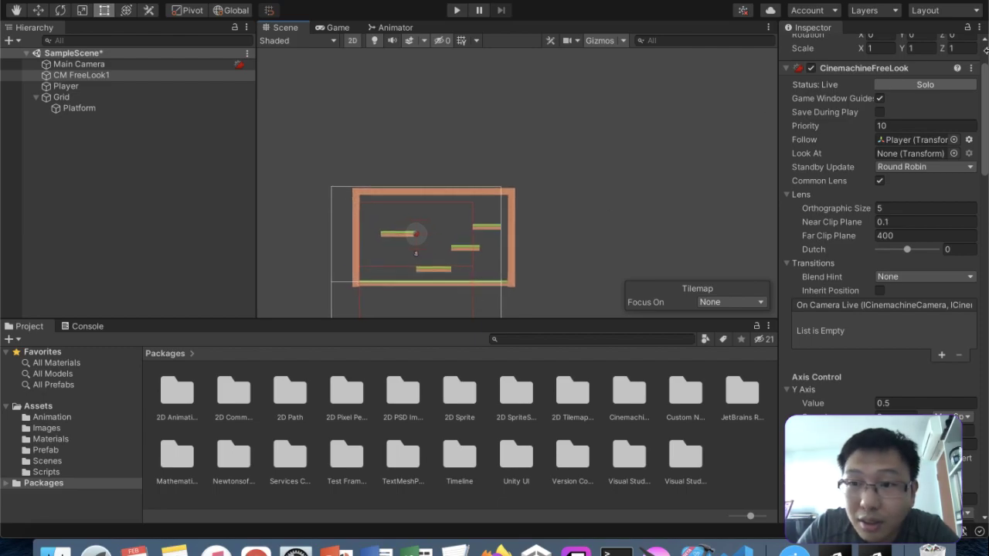
# - Try the Screen Space Aim When Targets Differ blend hint on the FreeLook camera and reset it to None
pyautogui.click(878, 99)
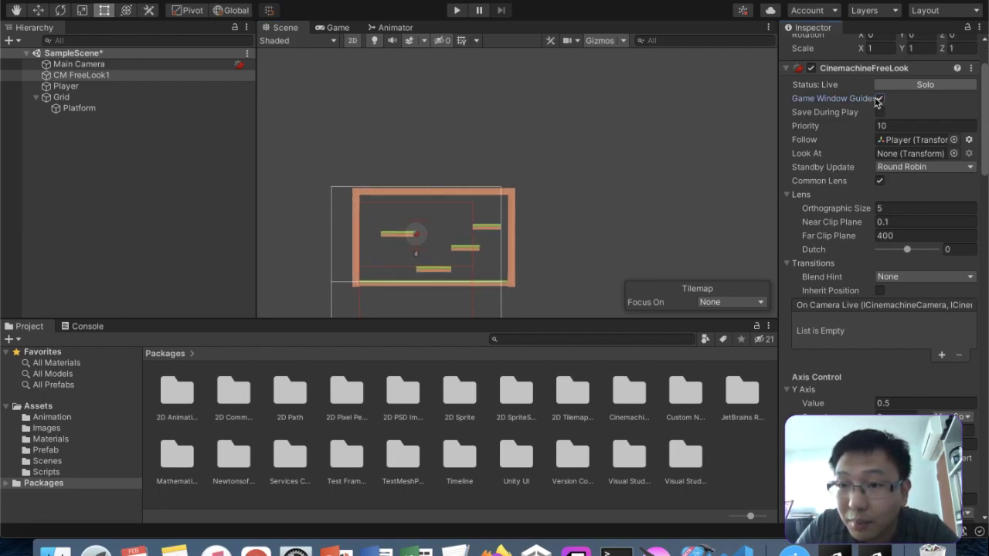
pyautogui.scroll(-4, 928, 235)
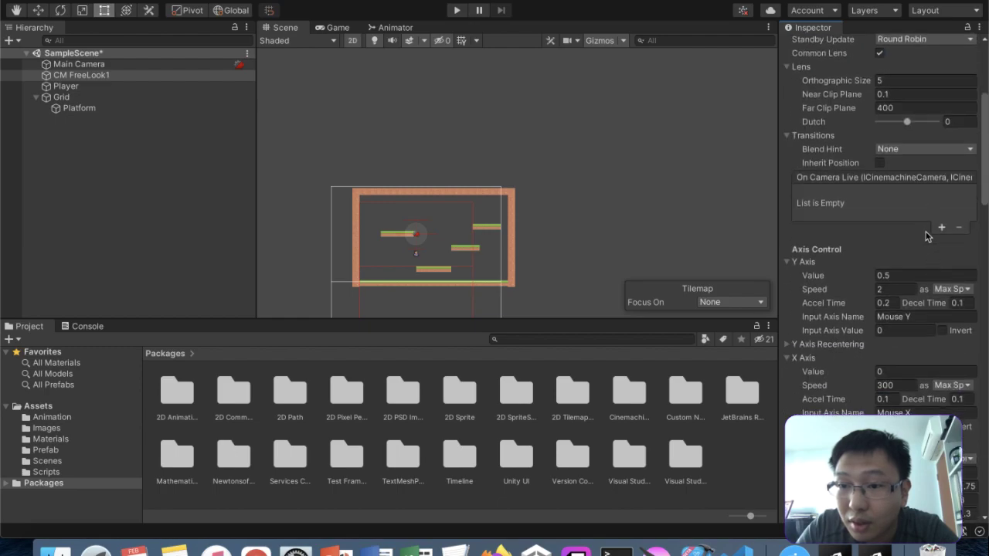
pyautogui.click(918, 151)
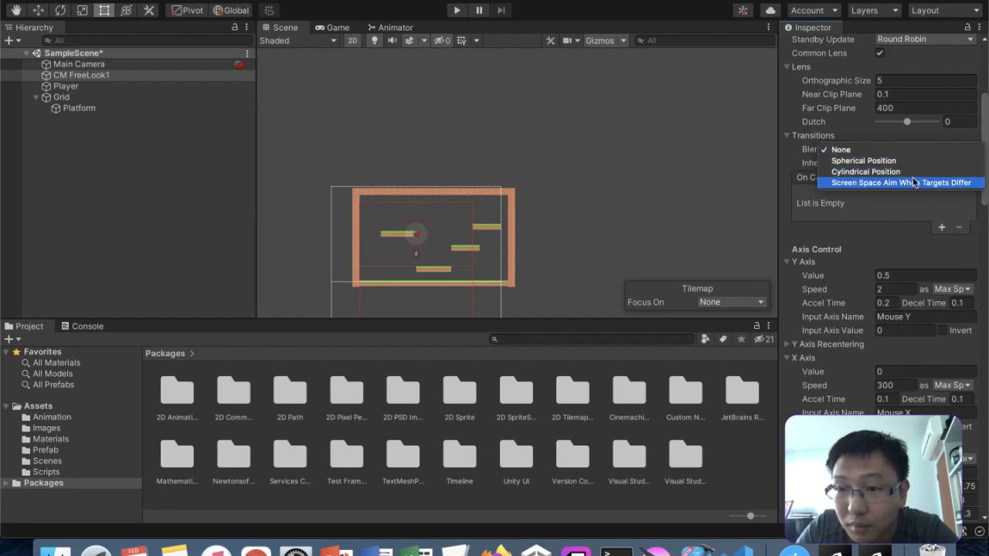
pyautogui.click(912, 181)
pyautogui.click(926, 150)
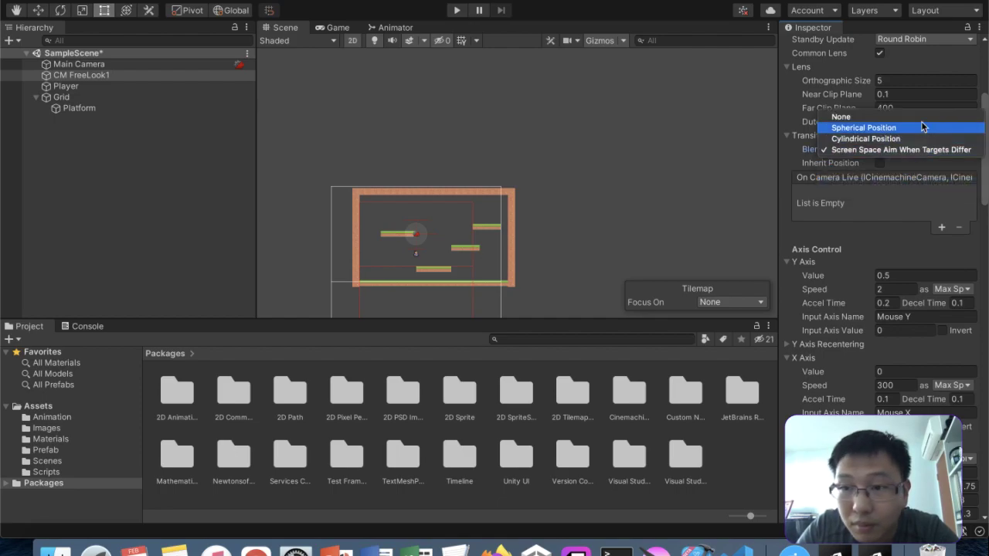
pyautogui.click(922, 117)
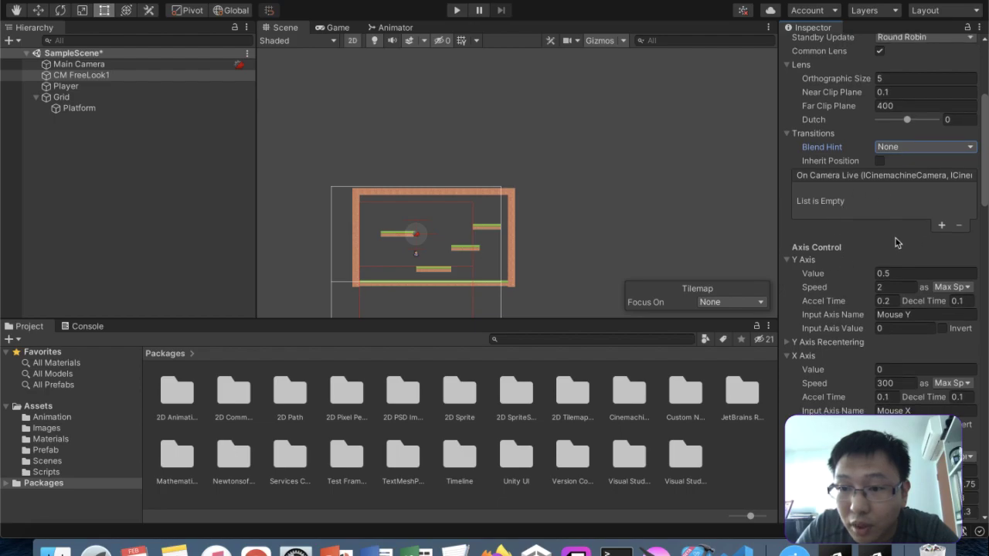
# - Expand the FreeLook camera's Y axis recentering settings
pyautogui.scroll(-4, 892, 228)
pyautogui.scroll(-3, 831, 224)
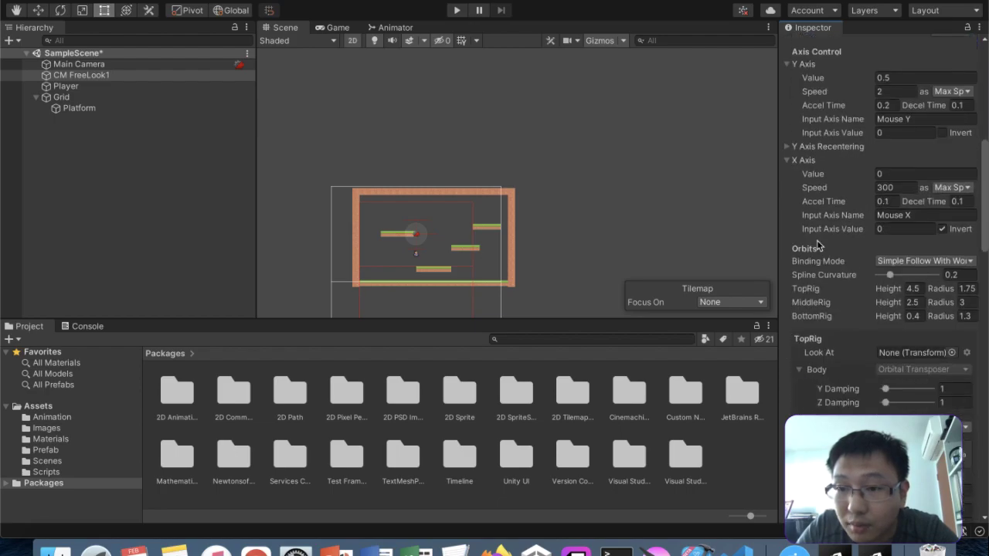
pyautogui.click(788, 140)
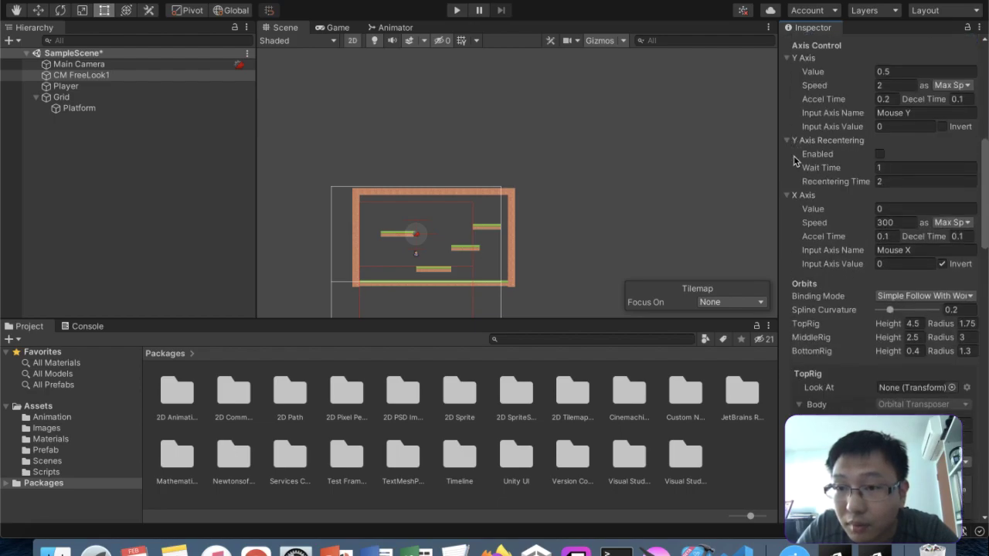
# - Try a dead zone width of 1.34 on the TopRig's Composer aim and inspect the Game and Scene views
pyautogui.scroll(-12, 803, 166)
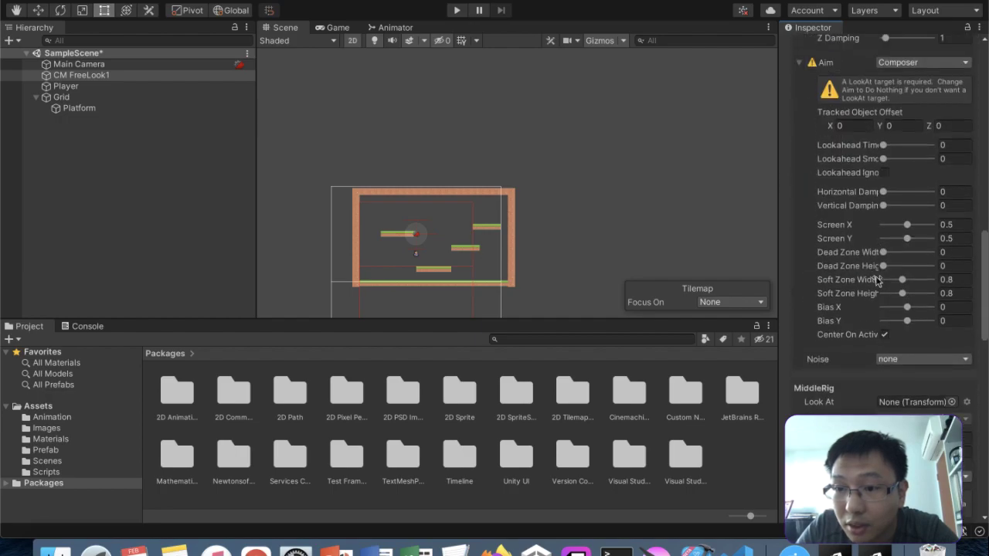
pyautogui.moveTo(884, 255); pyautogui.dragTo(915, 252)
pyautogui.click(340, 31)
pyautogui.click(300, 31)
pyautogui.scroll(5, 574, 215)
pyautogui.moveTo(575, 217); pyautogui.dragTo(761, 91, button='middle')
pyautogui.scroll(4, 508, 200)
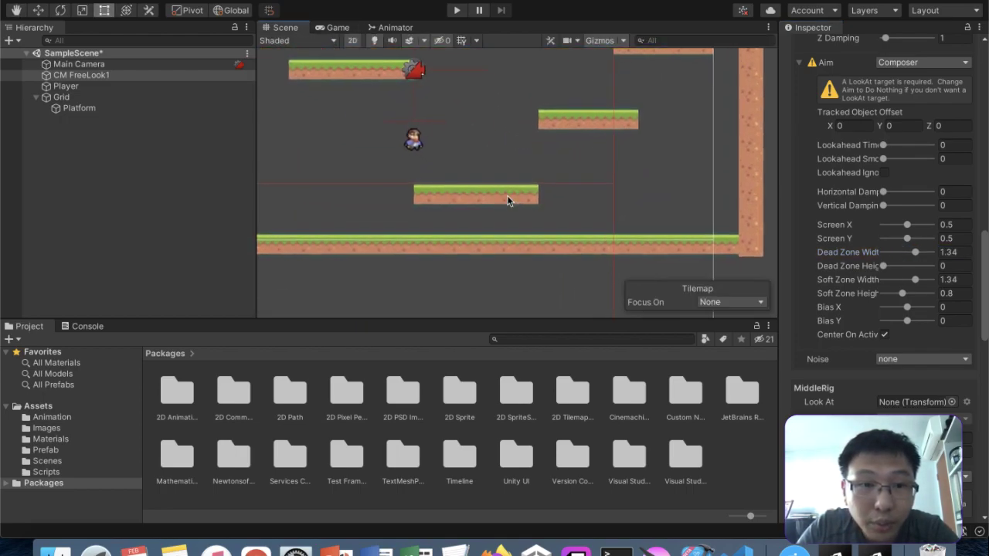
# - Set the TopRig Composer's dead zone width to 0.5 and its dead zone height to 0.2
pyautogui.moveTo(915, 252); pyautogui.dragTo(893, 256)
pyautogui.click(964, 251)
pyautogui.click(964, 251)
pyautogui.press('BackSpace')
pyautogui.press('BackSpace')
pyautogui.write('5')
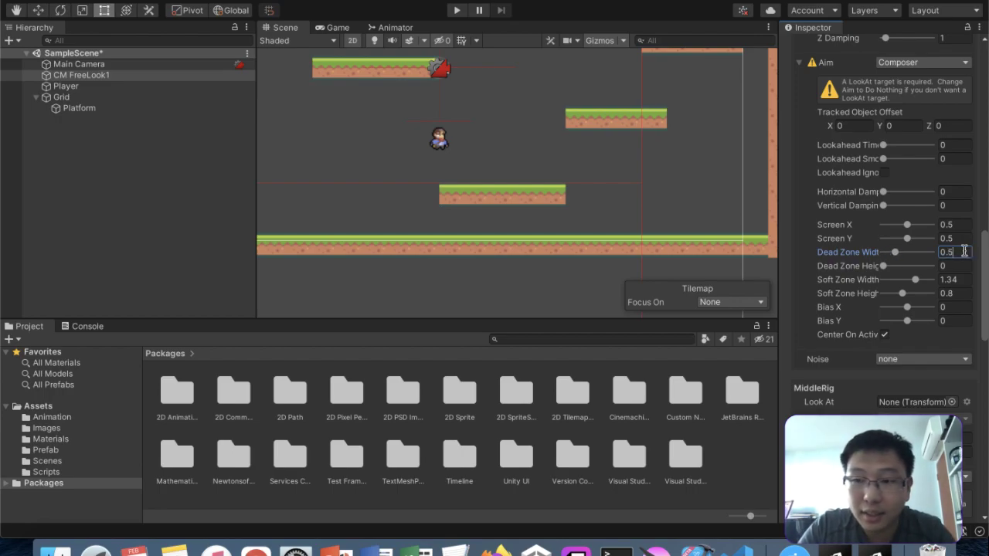
pyautogui.click(956, 265)
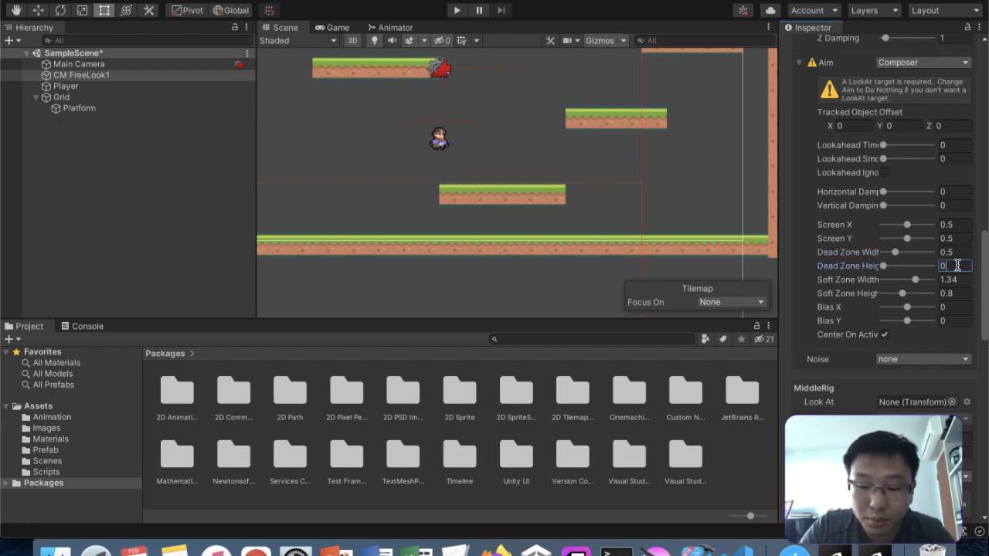
pyautogui.write('.2')
pyautogui.press('Return')
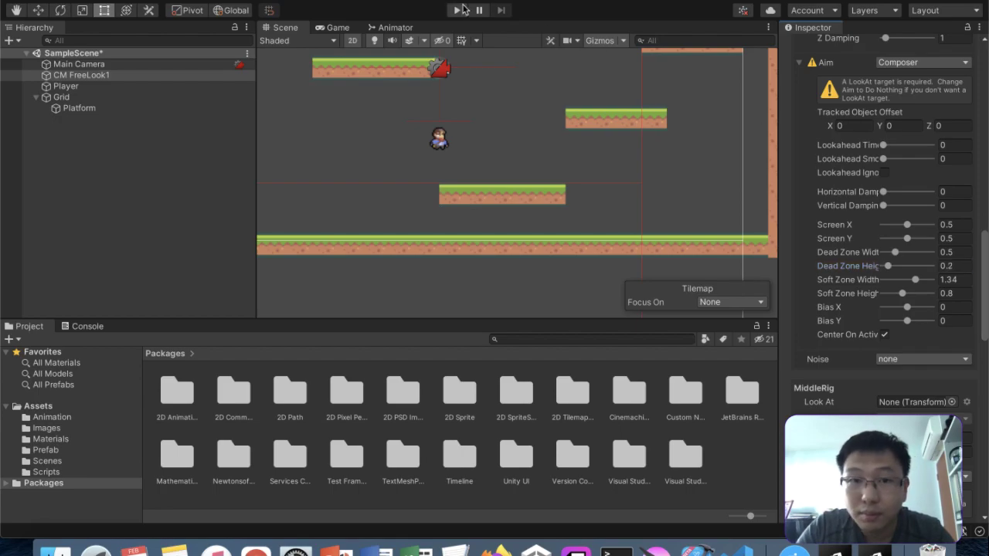
# - Run the game and move and jump the player across the level to test how the camera follows
pyautogui.click(453, 11)
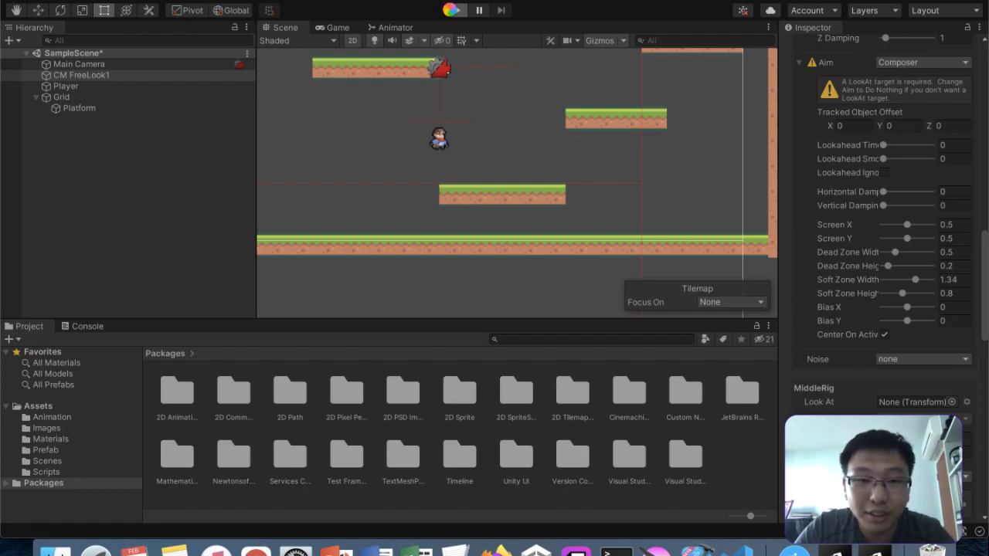
pyautogui.press('Right')
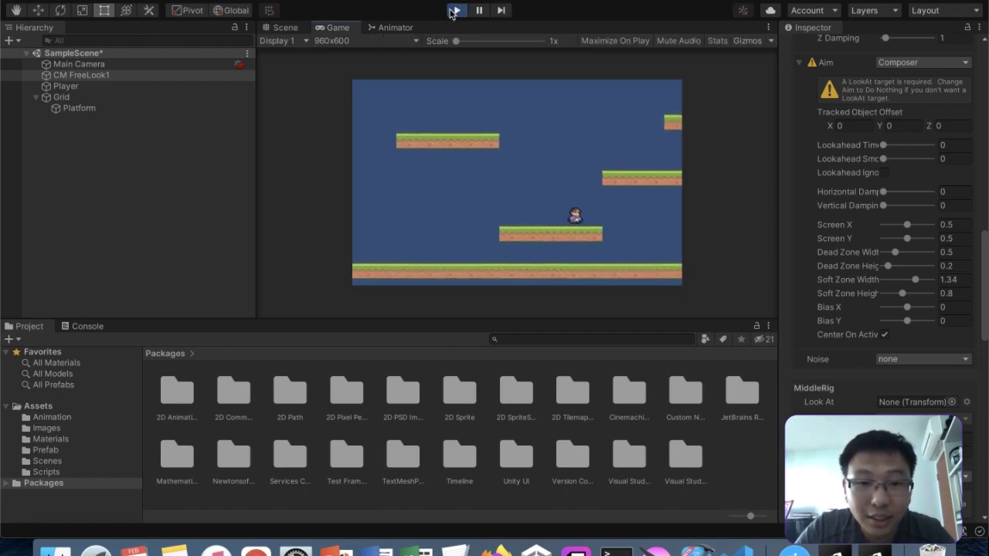
pyautogui.press('Left')
pyautogui.press('Right')
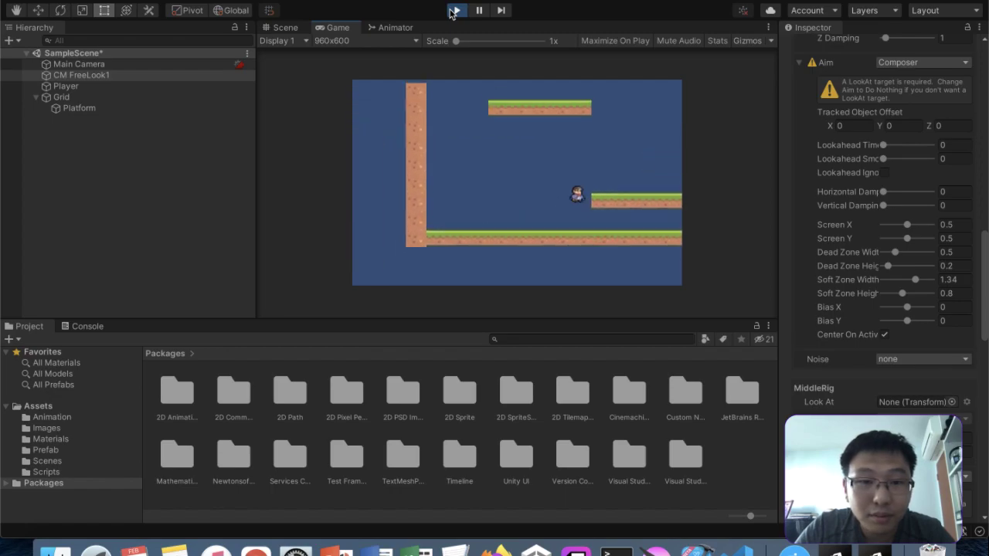
pyautogui.press('space')
pyautogui.press('Left')
pyautogui.press('Right')
pyautogui.press('space')
pyautogui.press('Left')
pyautogui.press('Right')
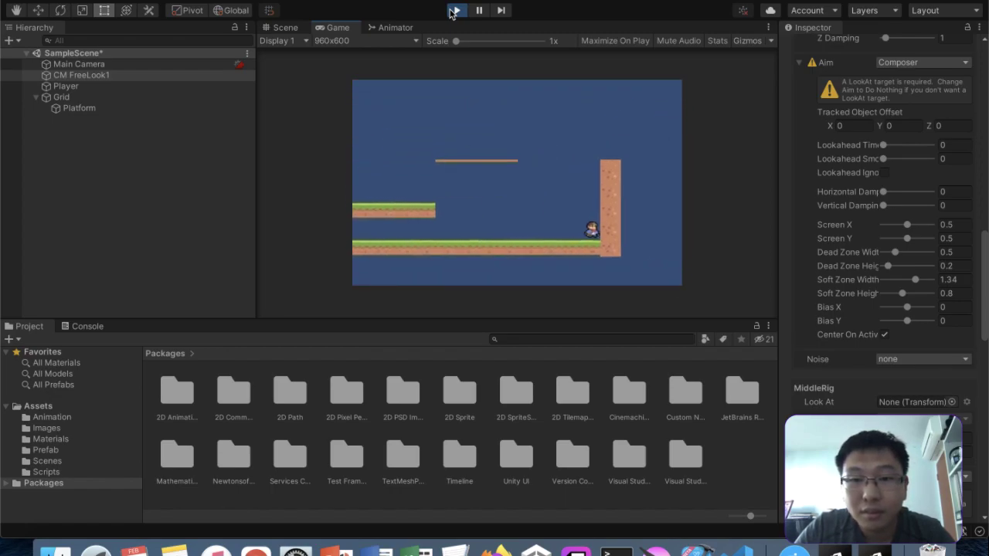
pyautogui.press('space')
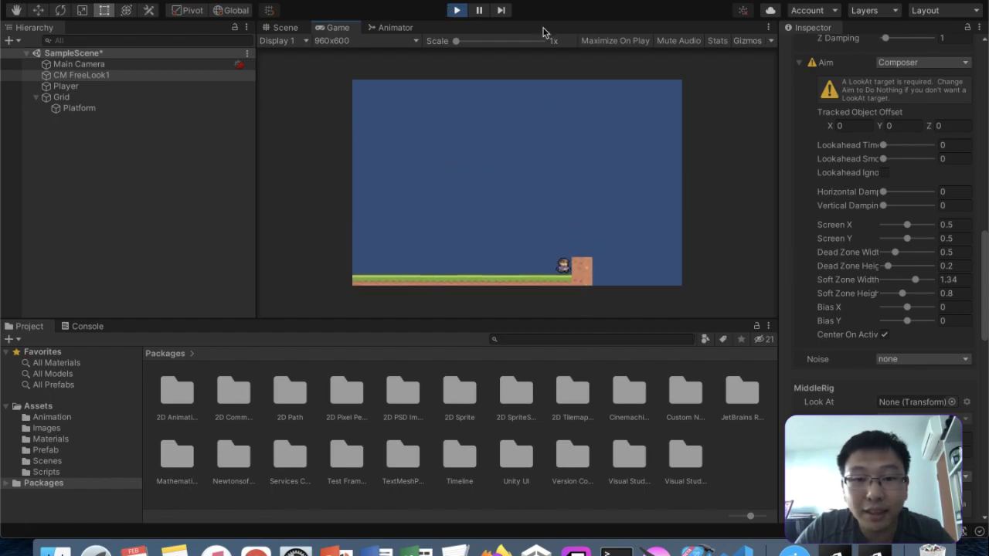
# - Compare the Scene view with the maximized Game view and stop the game
pyautogui.click(284, 28)
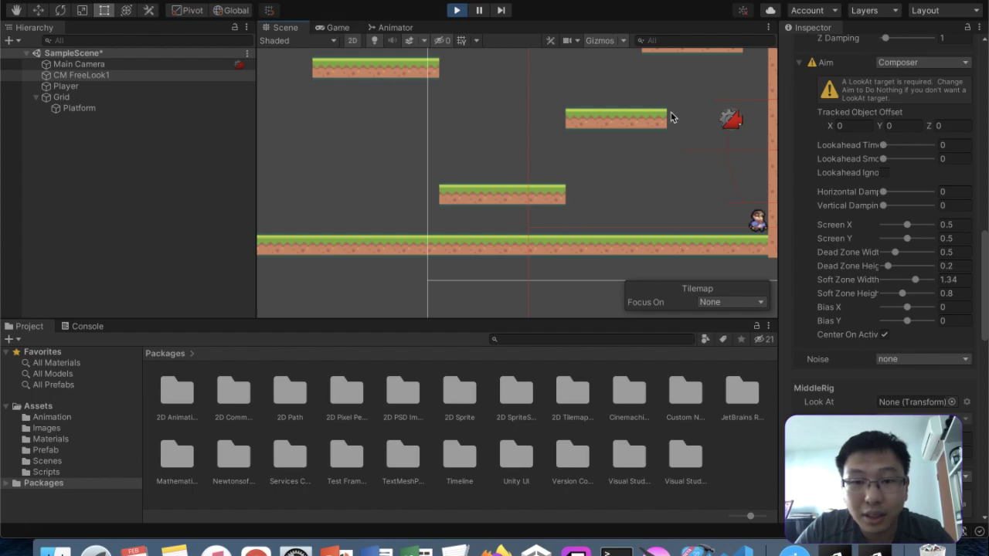
pyautogui.click(333, 28)
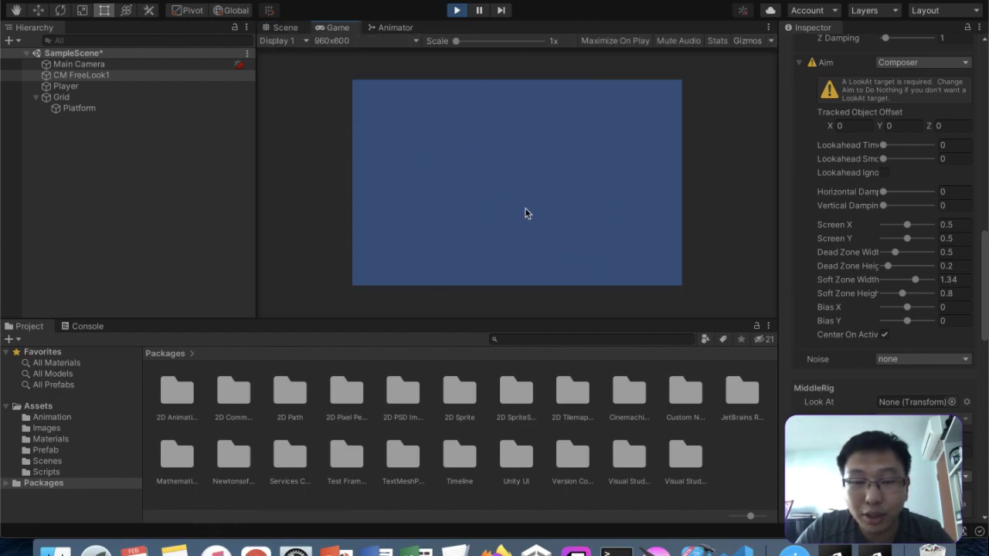
pyautogui.hotkey('shift', 'space')
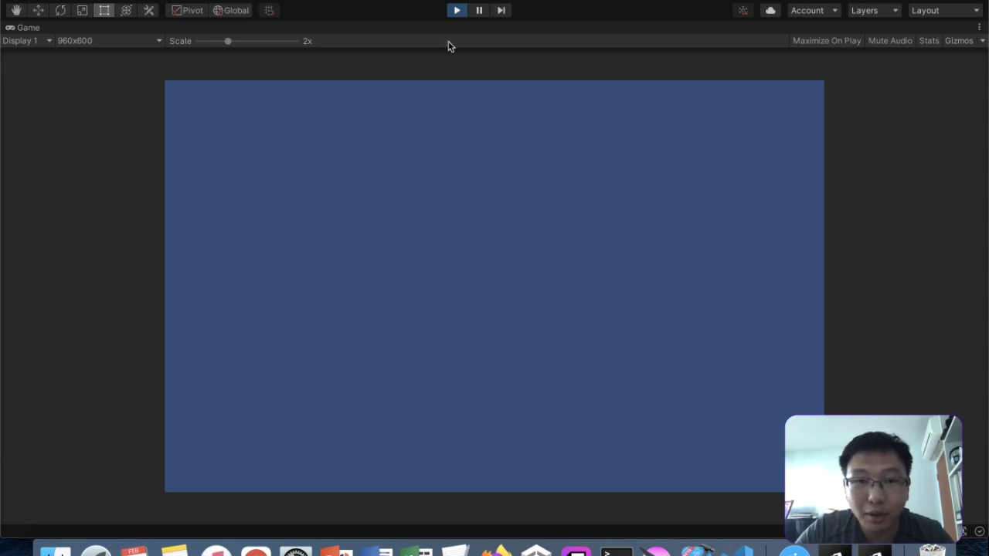
pyautogui.click(457, 10)
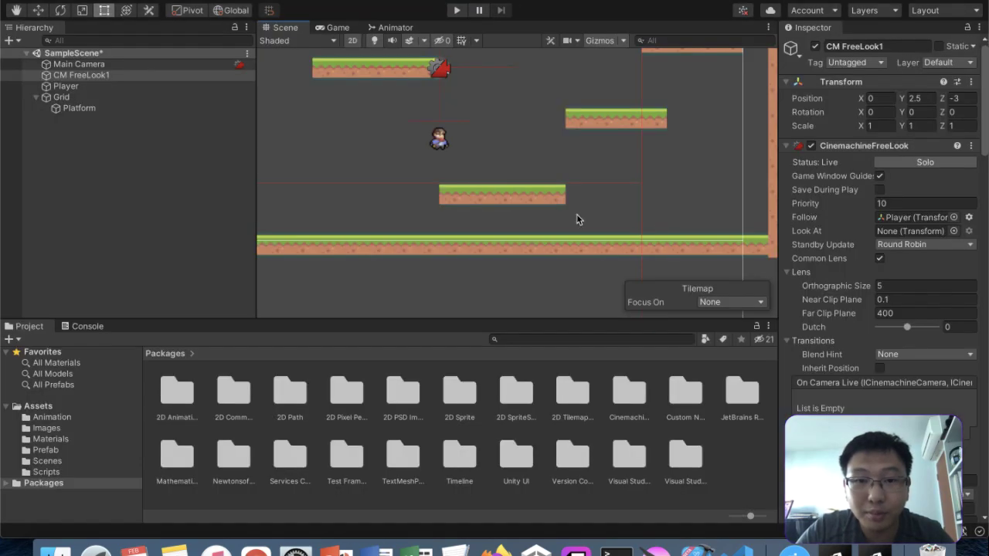
# - Set the aim of the FreeLook camera's TopRig, MiddleRig and BottomRig to Do nothing
pyautogui.scroll(-7, 907, 308)
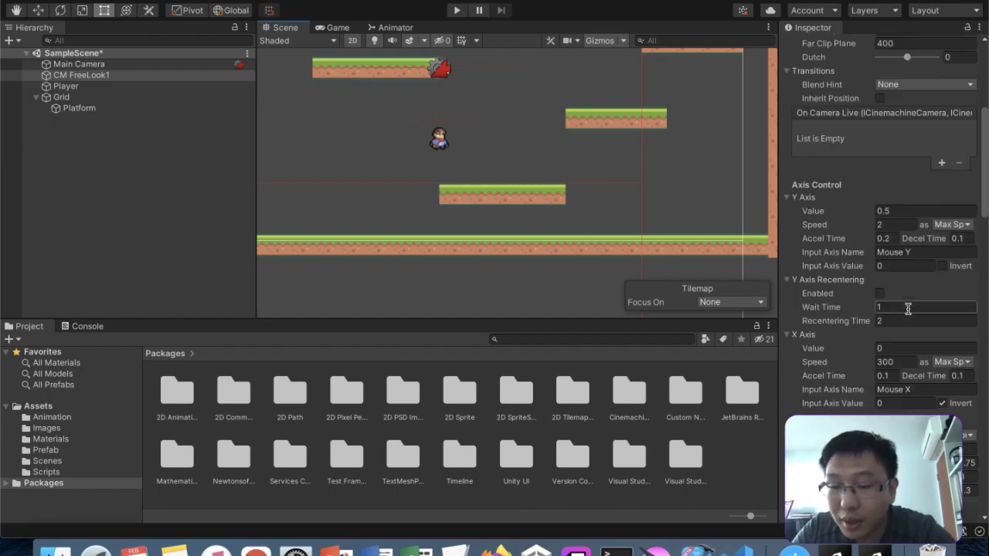
pyautogui.scroll(-1, 907, 308)
pyautogui.scroll(-6, 872, 205)
pyautogui.scroll(-2, 873, 202)
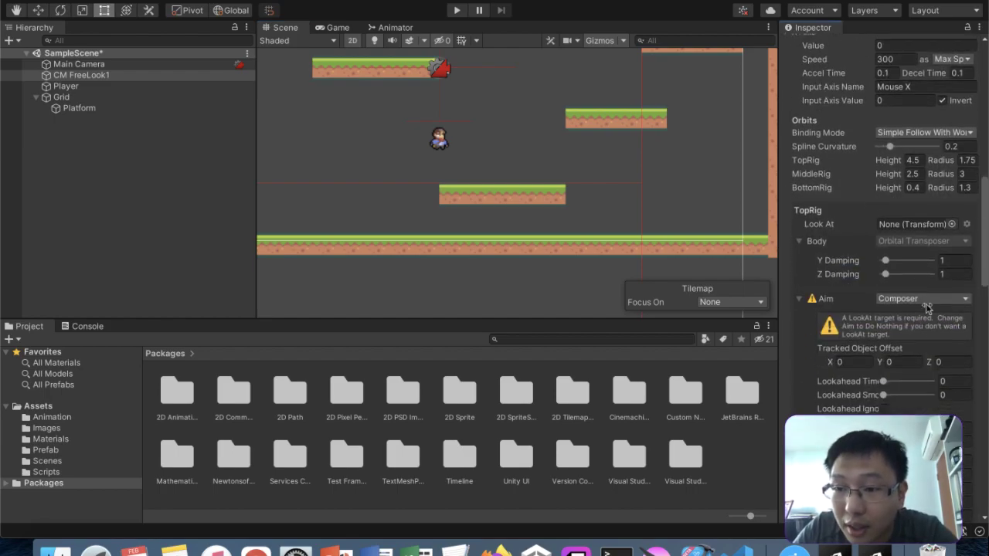
pyautogui.click(926, 301)
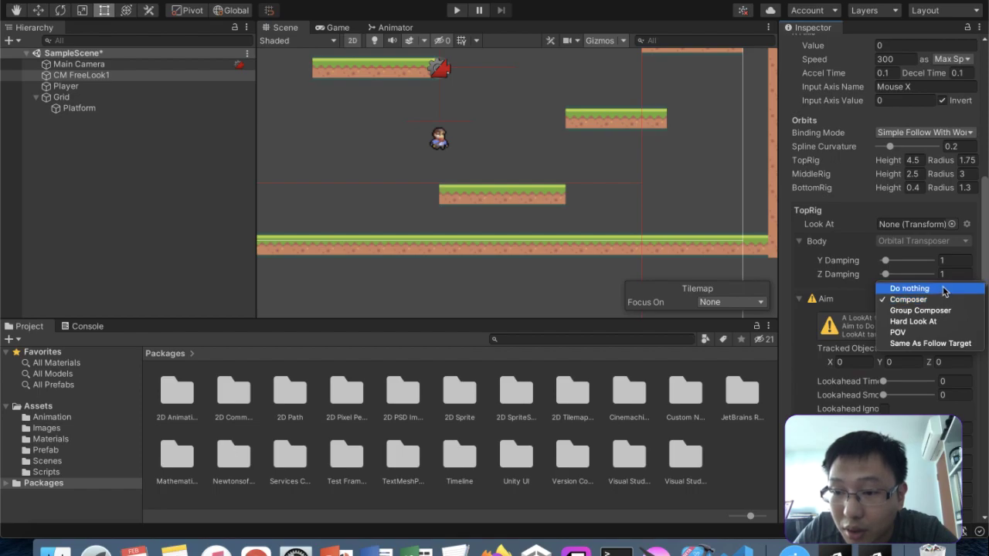
pyautogui.click(944, 288)
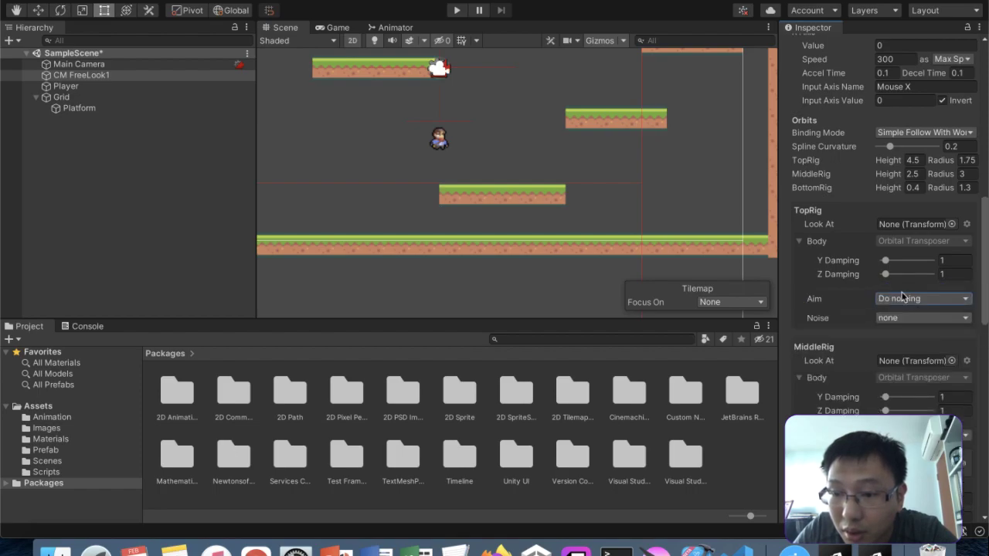
pyautogui.scroll(-3, 927, 347)
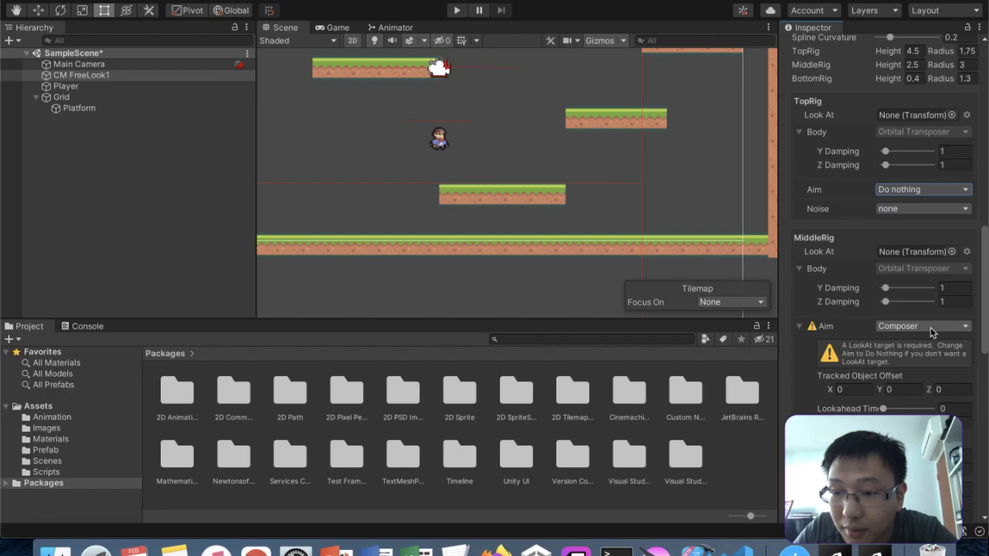
pyautogui.click(931, 330)
pyautogui.click(931, 314)
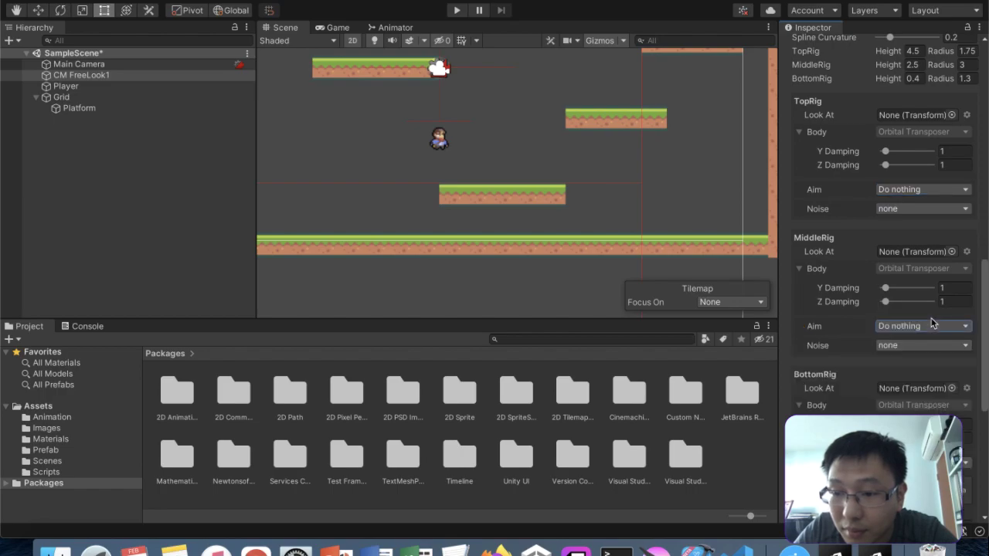
pyautogui.scroll(-6, 927, 332)
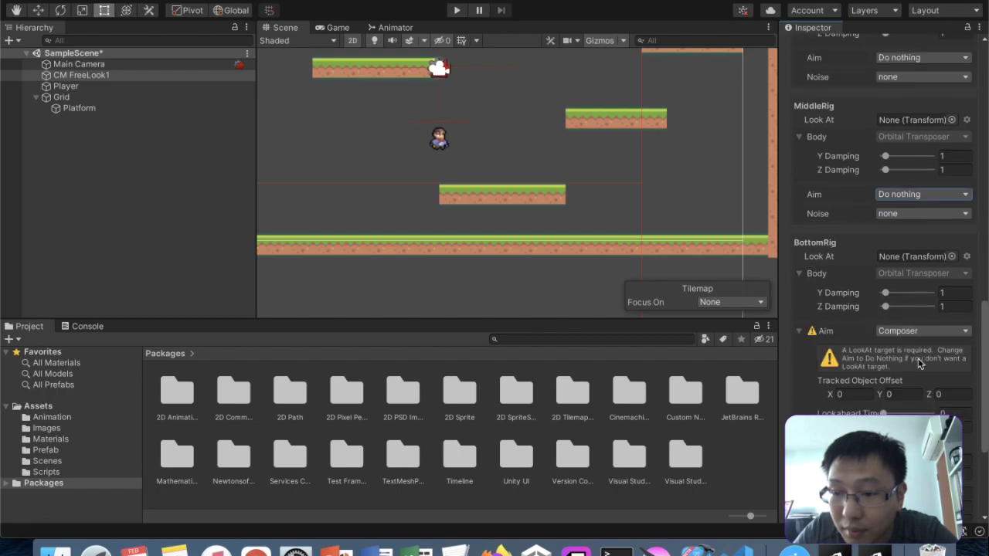
pyautogui.click(931, 205)
pyautogui.click(931, 194)
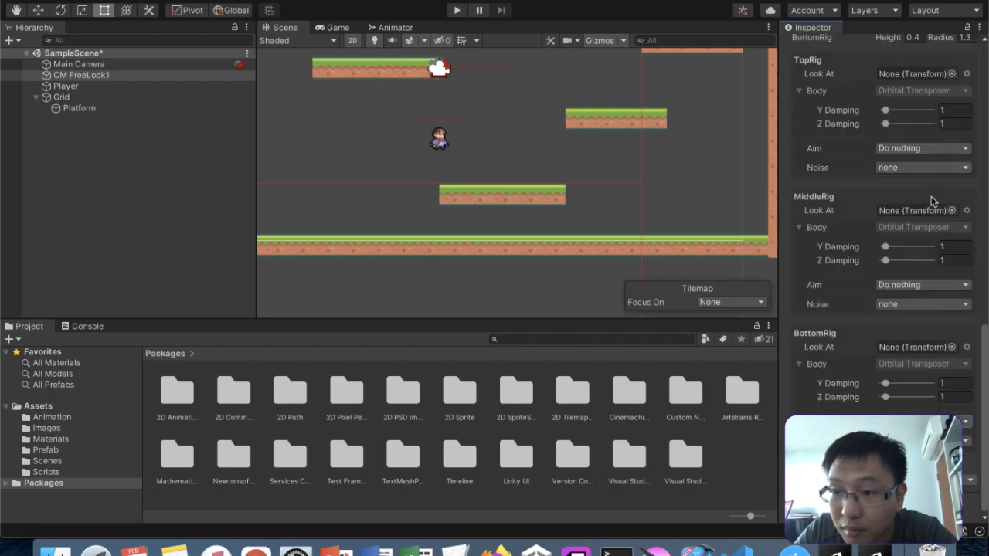
# - Run the game and move and jump the player to test the camera with aiming disabled on all rigs
pyautogui.hotkey('ctrl', 'p')
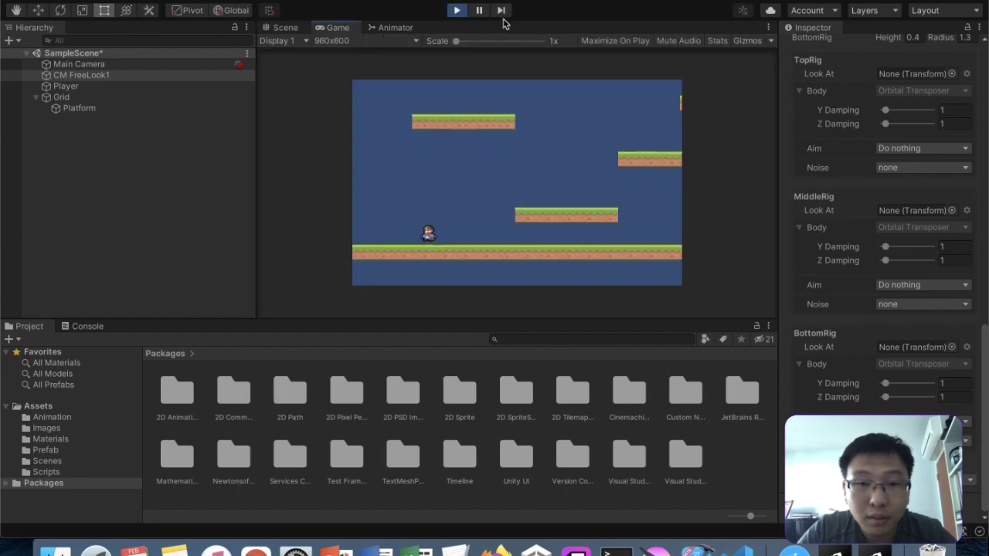
pyautogui.press('Right')
pyautogui.press('Left')
pyautogui.press('space')
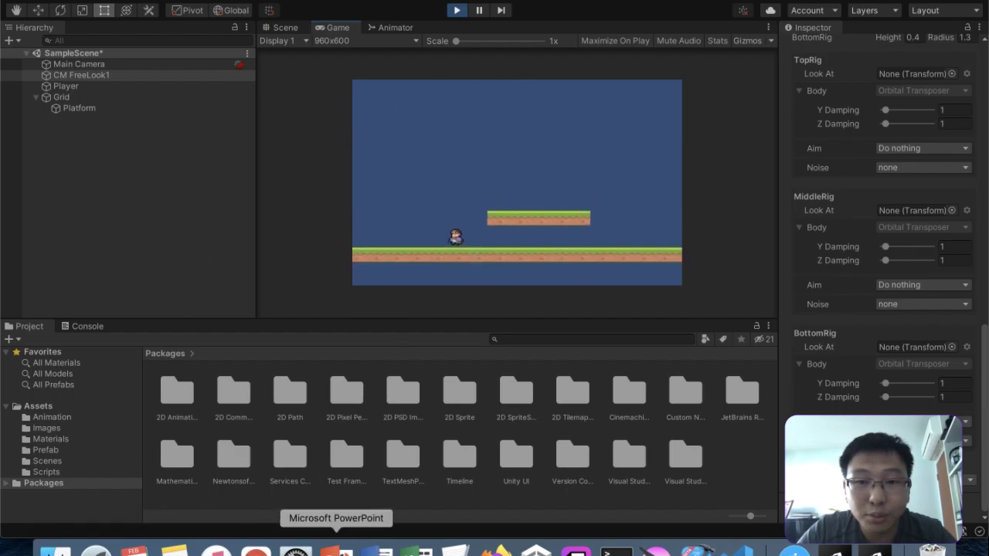
# - Stop the game and assign the Player as the Look At target of the CM FreeLook1 camera
pyautogui.click(456, 10)
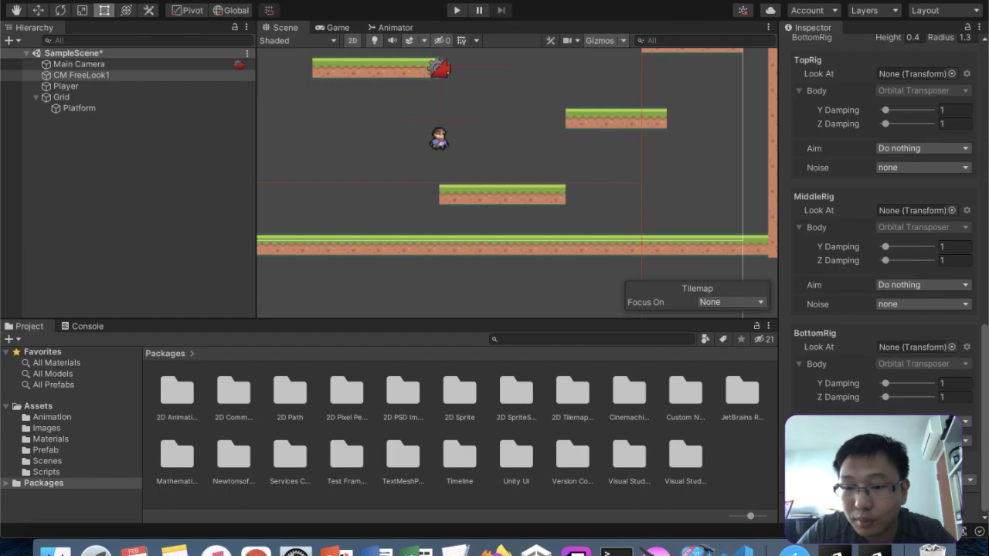
pyautogui.scroll(15, 923, 304)
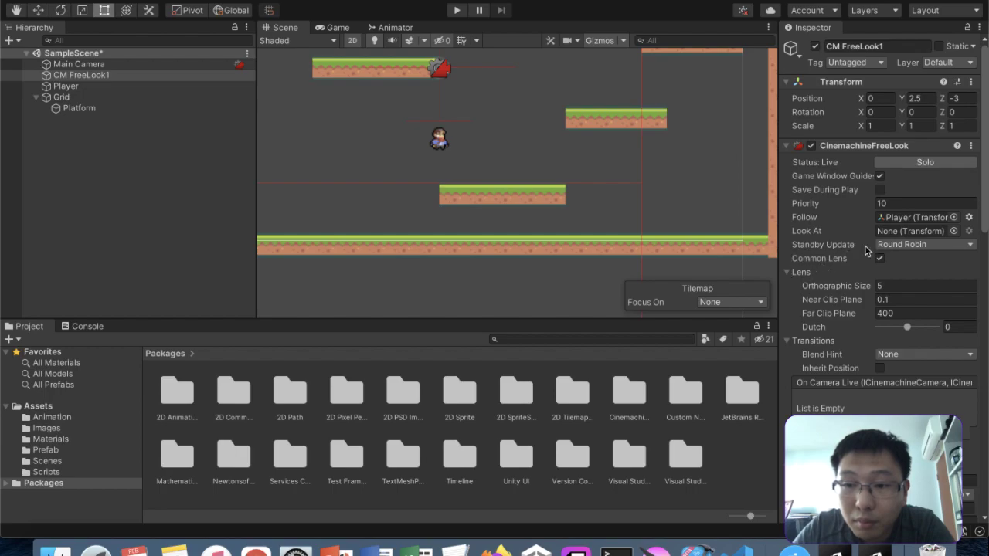
pyautogui.click(84, 87)
pyautogui.moveTo(85, 88); pyautogui.dragTo(925, 231)
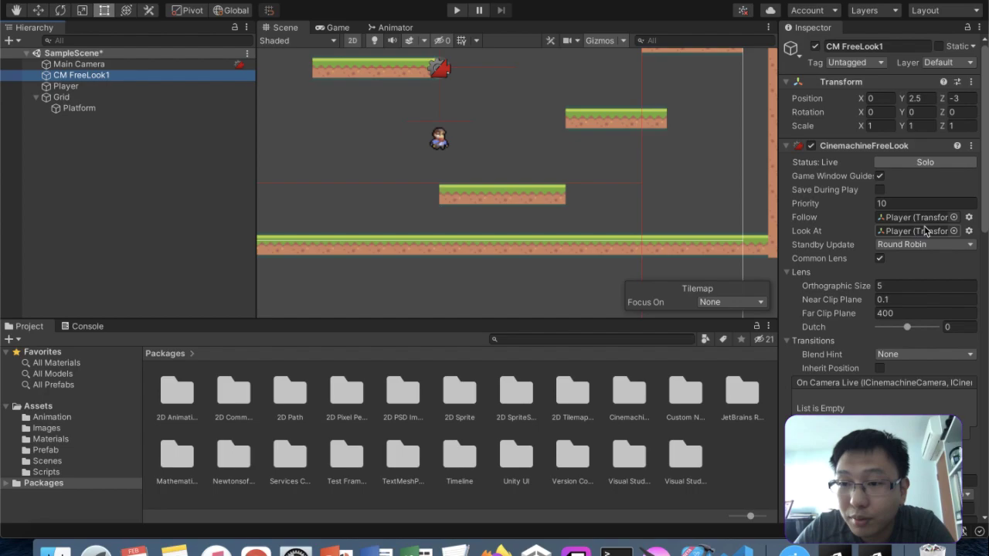
# - Run the game to test the FreeLook camera with the Player as its Look At target, and stop it
pyautogui.click(455, 10)
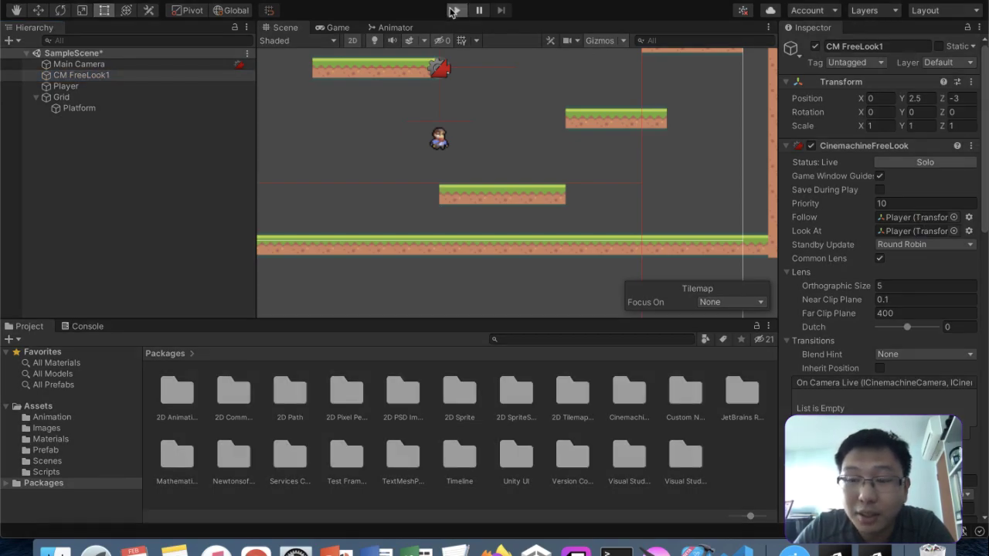
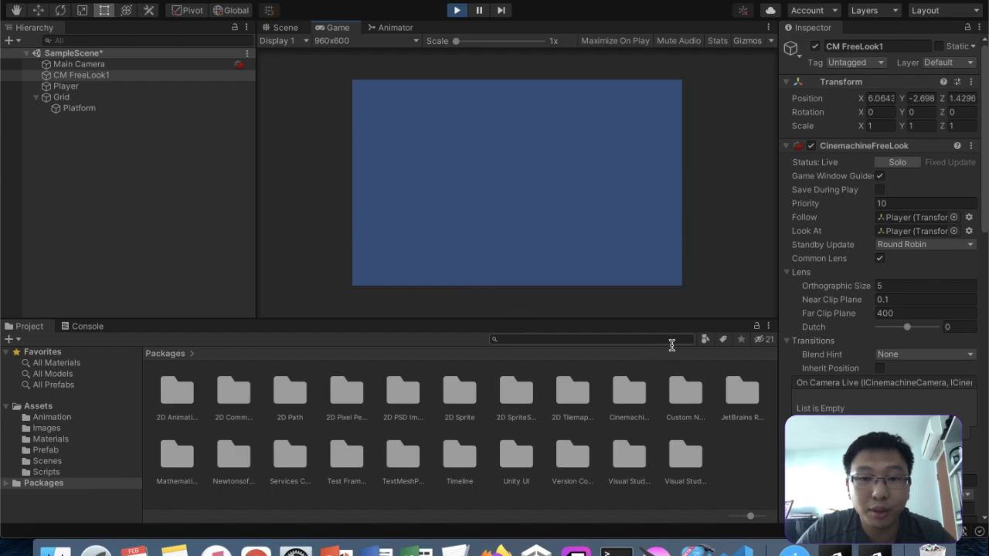
pyautogui.click(456, 10)
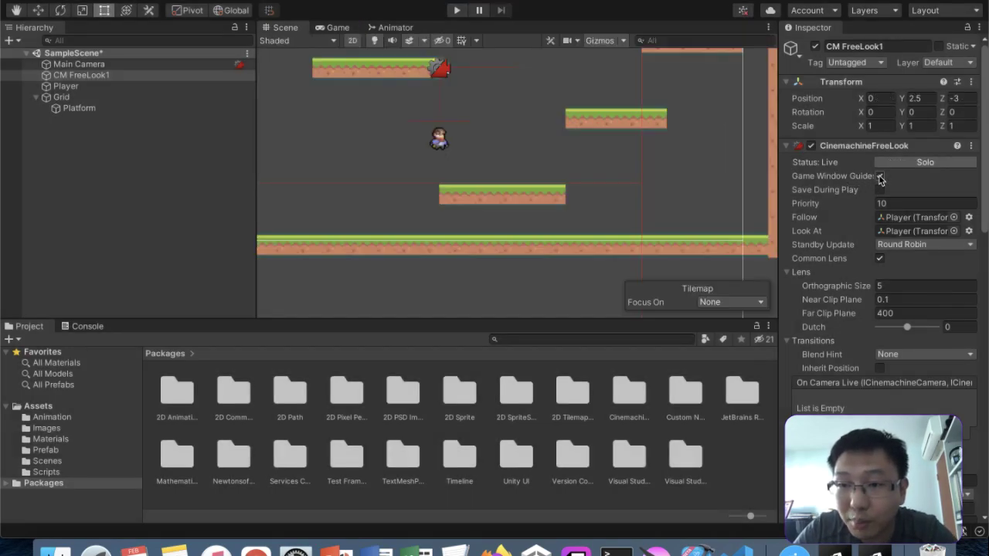
# - Open the Blend Hint choices in the FreeLook camera's Transitions settings
pyautogui.scroll(-3, 884, 246)
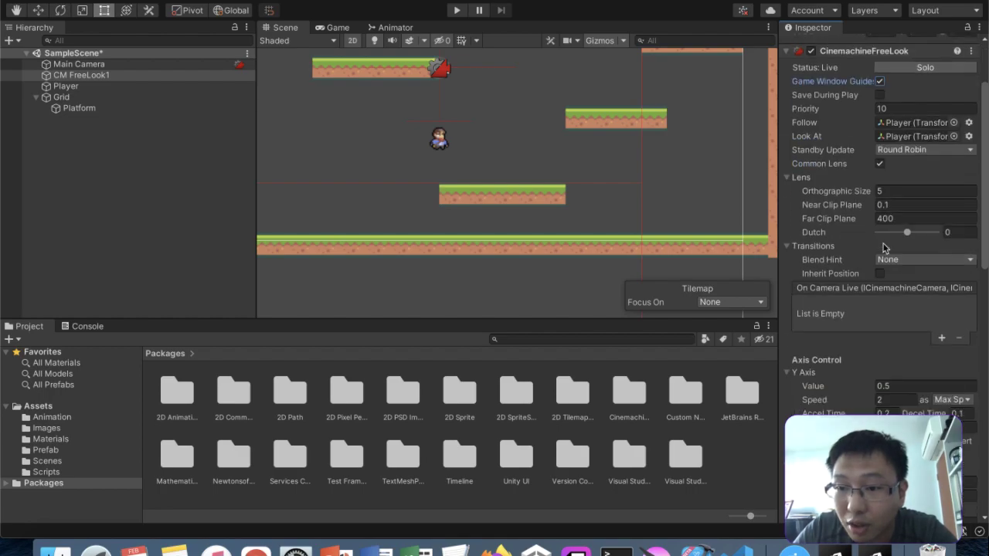
pyautogui.click(891, 259)
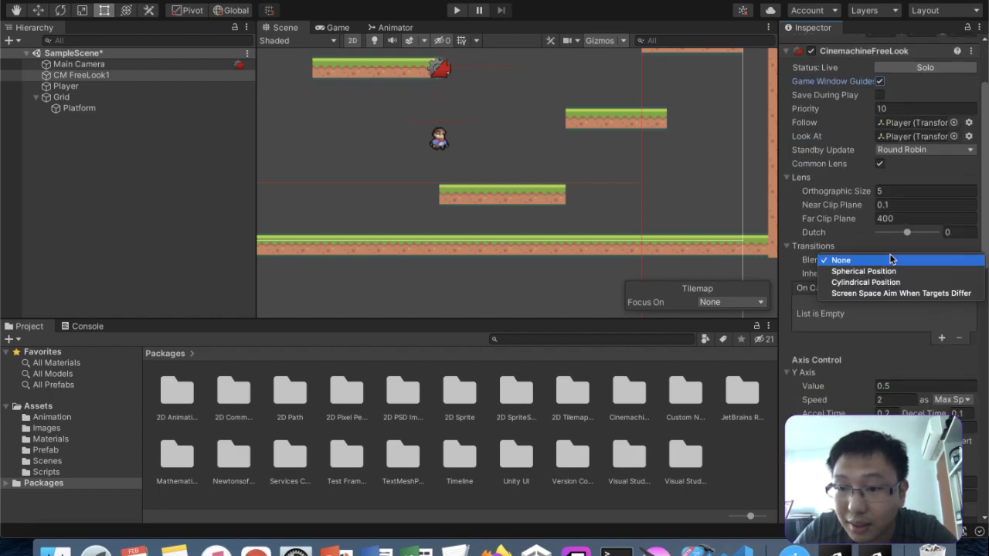
# - Keep the free-look camera's Blend Hint at None and set its lens Orthographic Size to 10
pyautogui.click(889, 259)
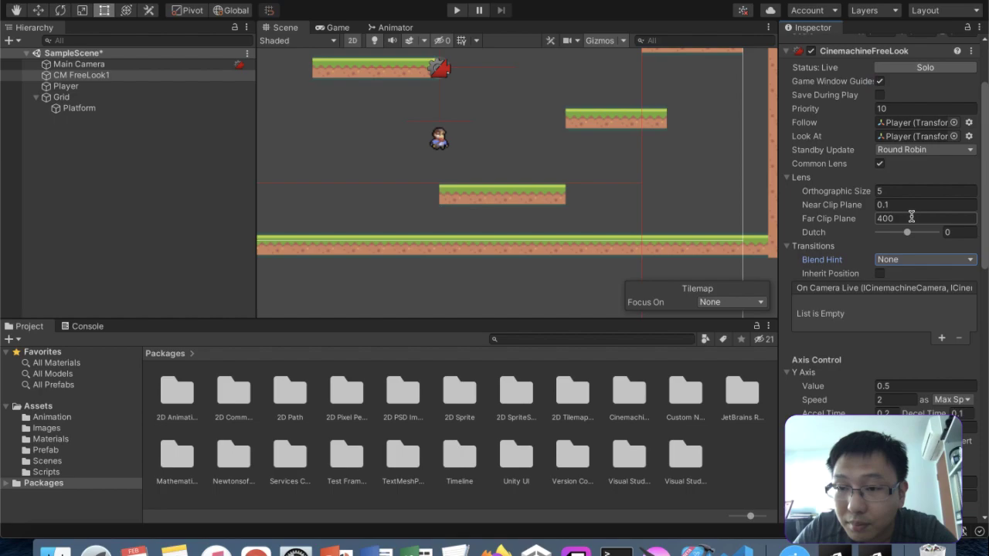
pyautogui.click(912, 191)
pyautogui.write('10')
# - Play-test the scene by walking and jumping the player across the platforms to check the camera follow, and stop the game
pyautogui.click(458, 11)
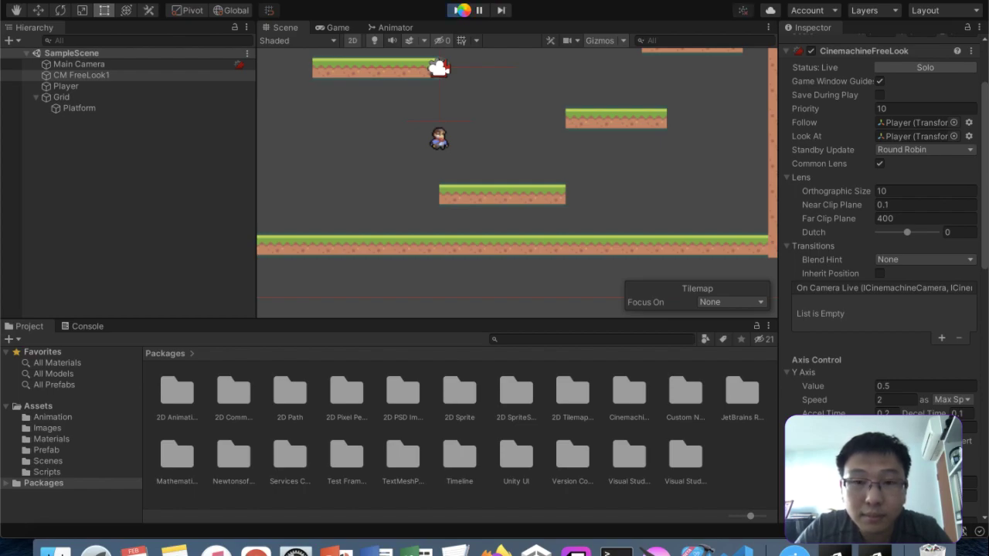
pyautogui.press('d')
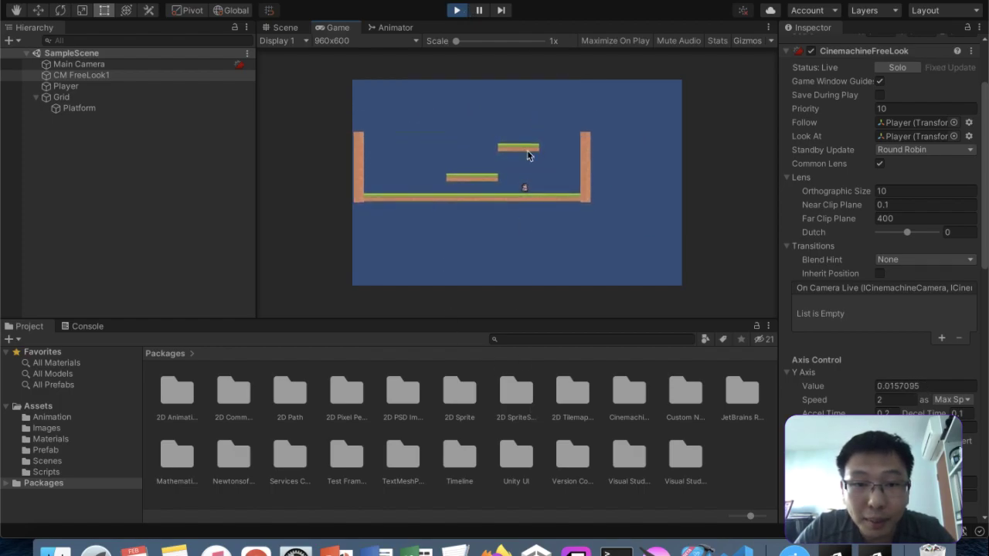
pyautogui.press('a')
pyautogui.press('space')
pyautogui.press('d')
pyautogui.press('space')
pyautogui.press('space')
pyautogui.press('a')
pyautogui.press('space')
pyautogui.press('space')
pyautogui.press('d')
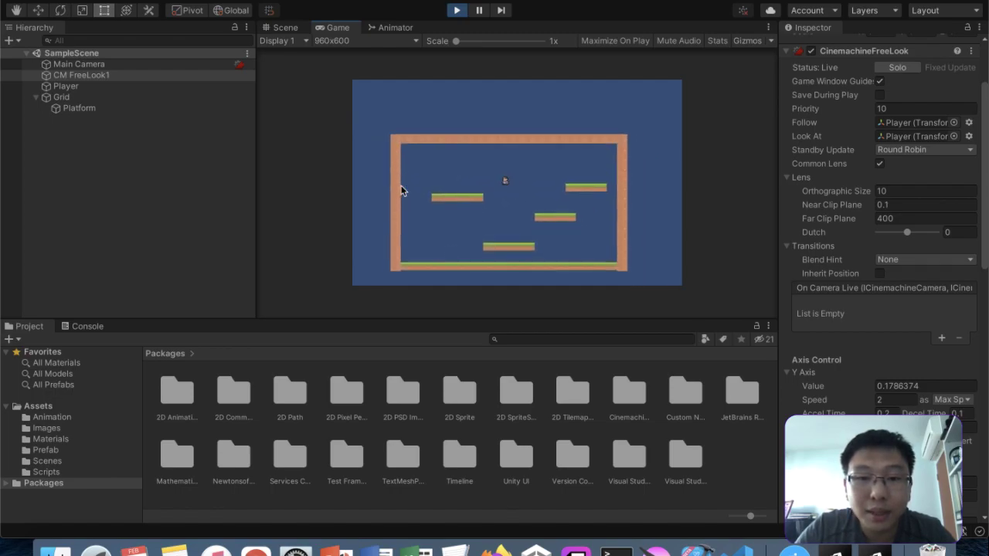
pyautogui.press('a')
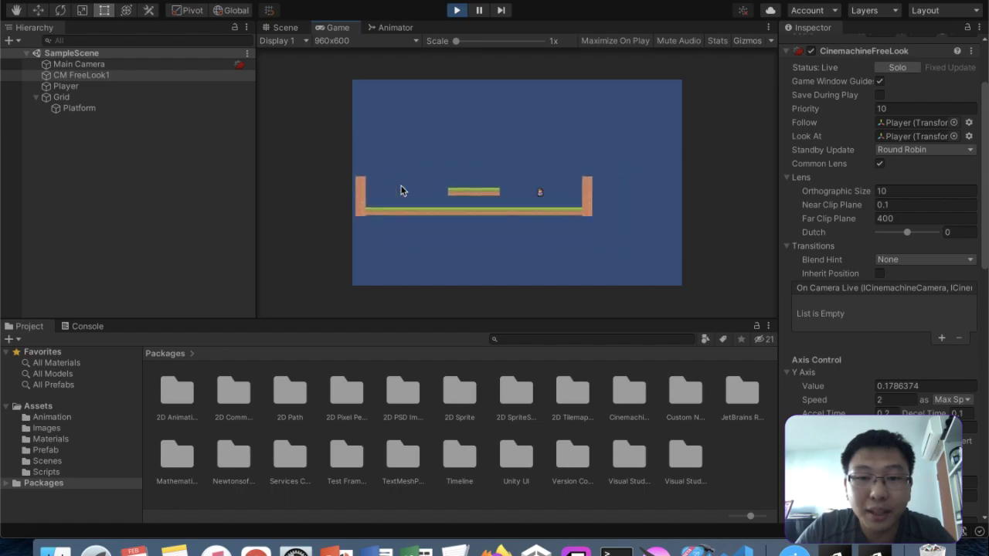
pyautogui.press('a')
pyautogui.press('d')
pyautogui.press('space')
pyautogui.press('a')
pyautogui.press('space')
pyautogui.press('d')
pyautogui.press('space')
pyautogui.press('a')
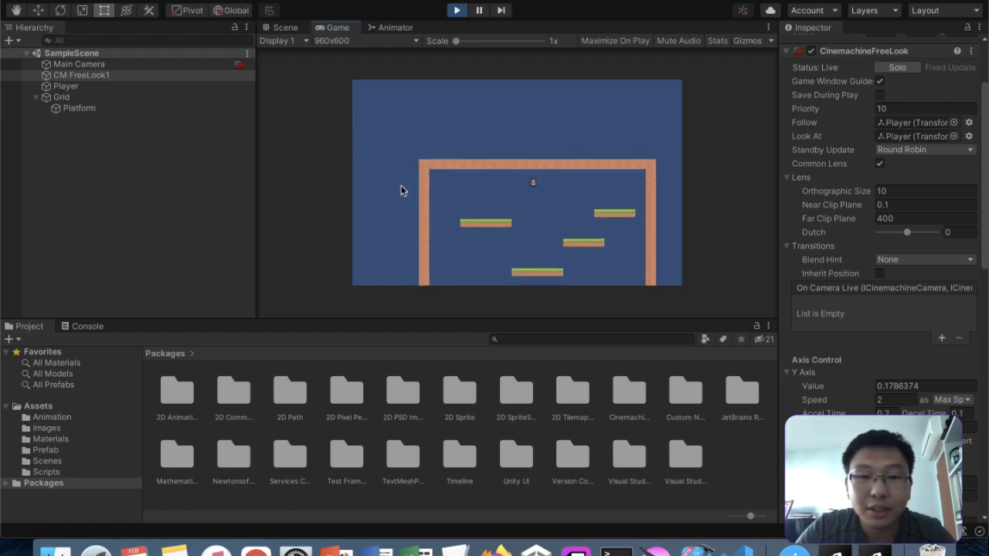
pyautogui.click(457, 10)
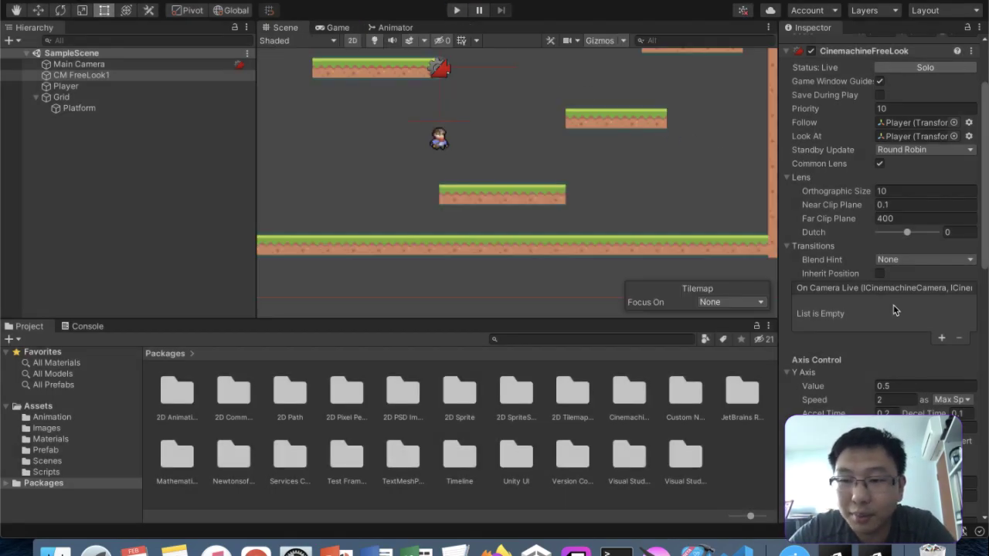
# - Clear the Input Axis Name of both the Y Axis and the X Axis in the free-look camera's Axis Control settings
pyautogui.scroll(-5, 893, 304)
pyautogui.scroll(-3, 893, 323)
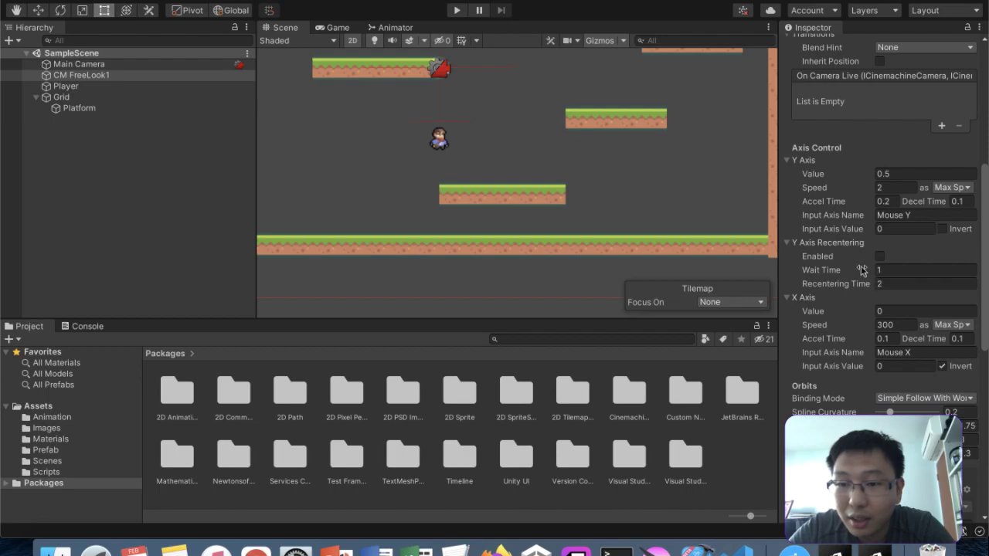
pyautogui.click(948, 324)
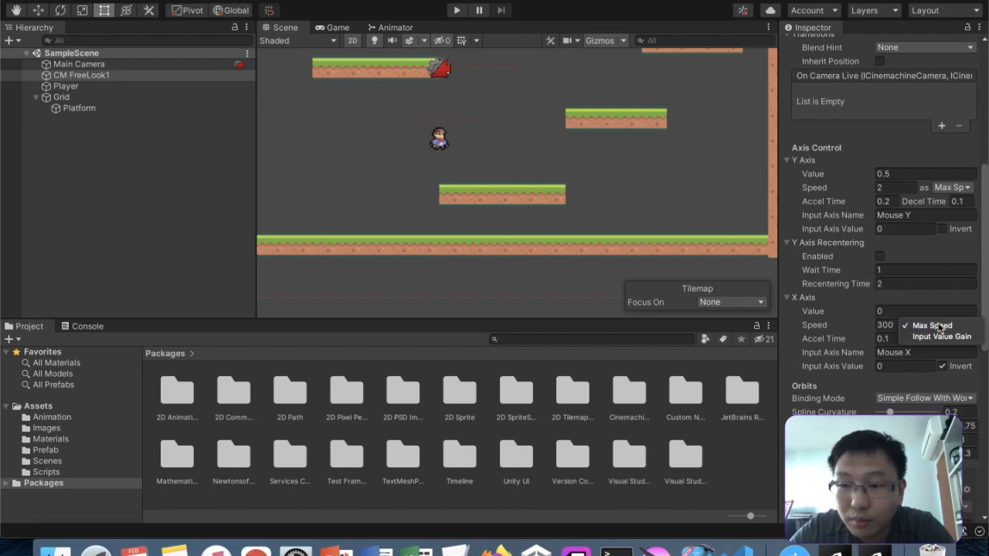
pyautogui.click(947, 326)
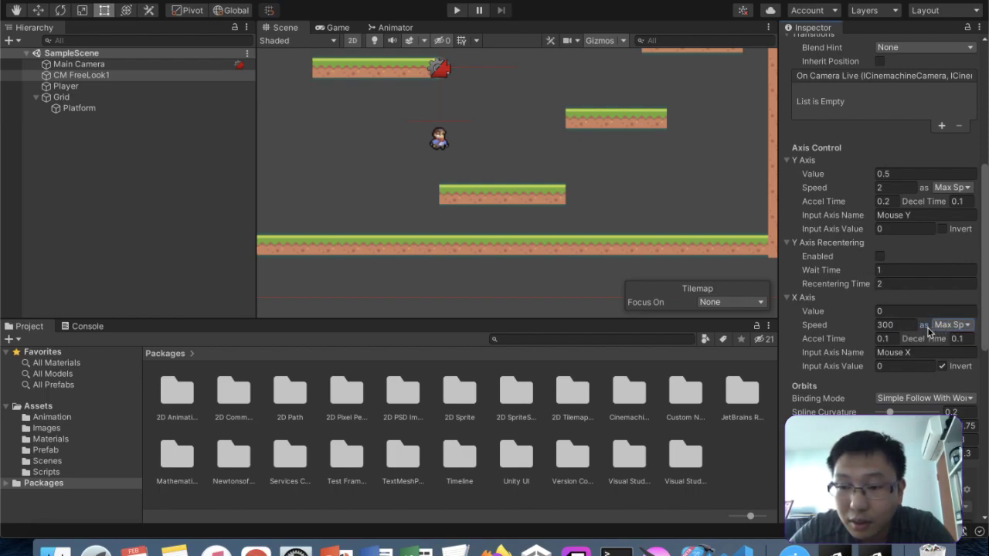
pyautogui.scroll(-2, 905, 363)
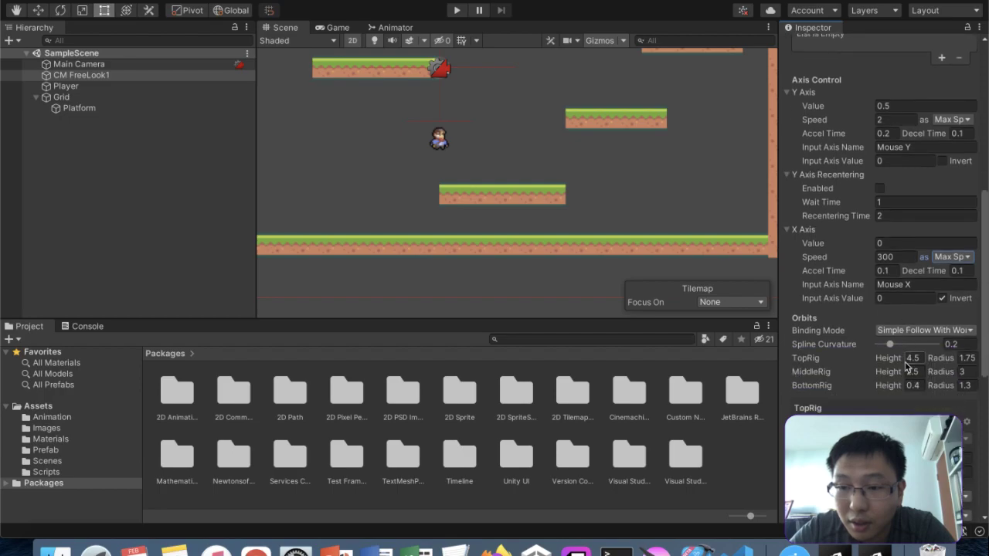
pyautogui.click(896, 282)
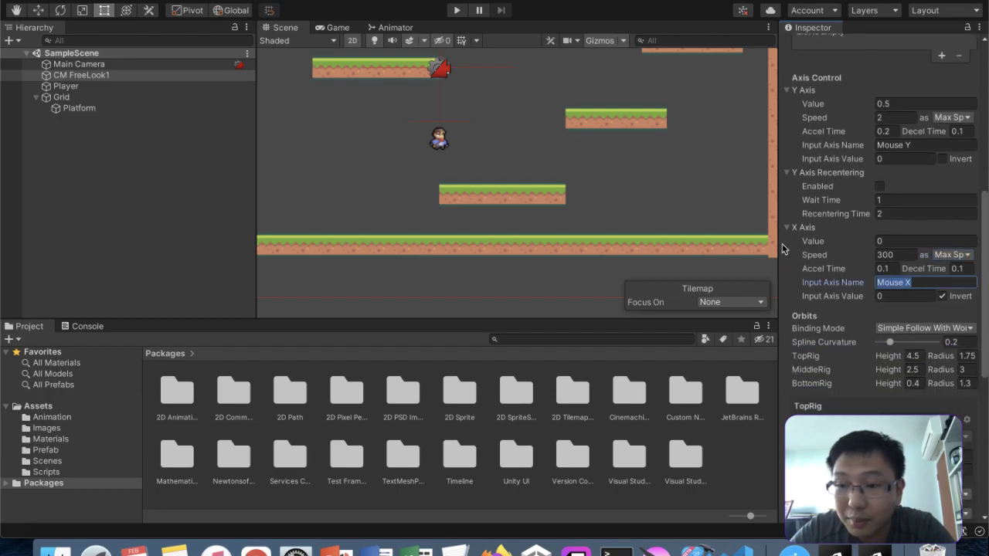
pyautogui.scroll(-1, 900, 343)
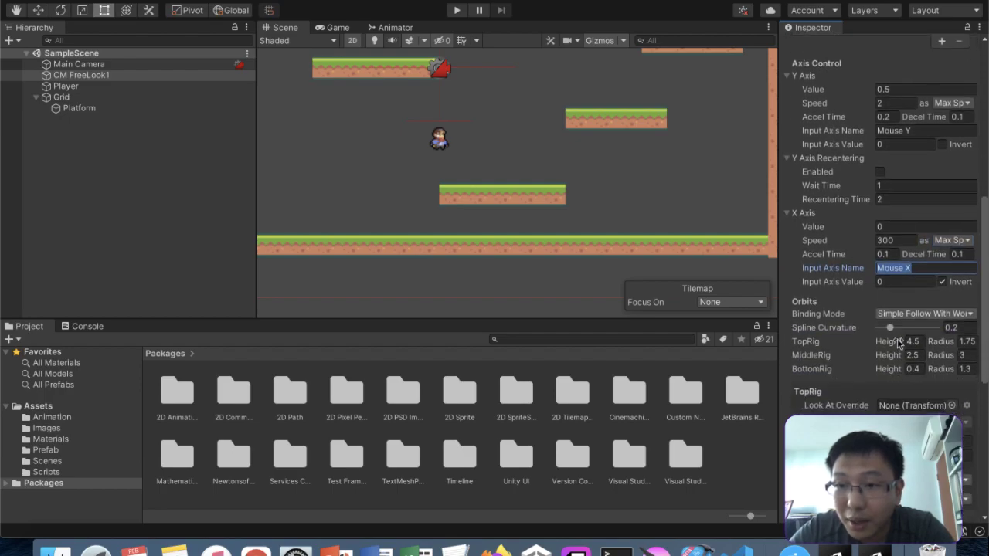
pyautogui.click(922, 133)
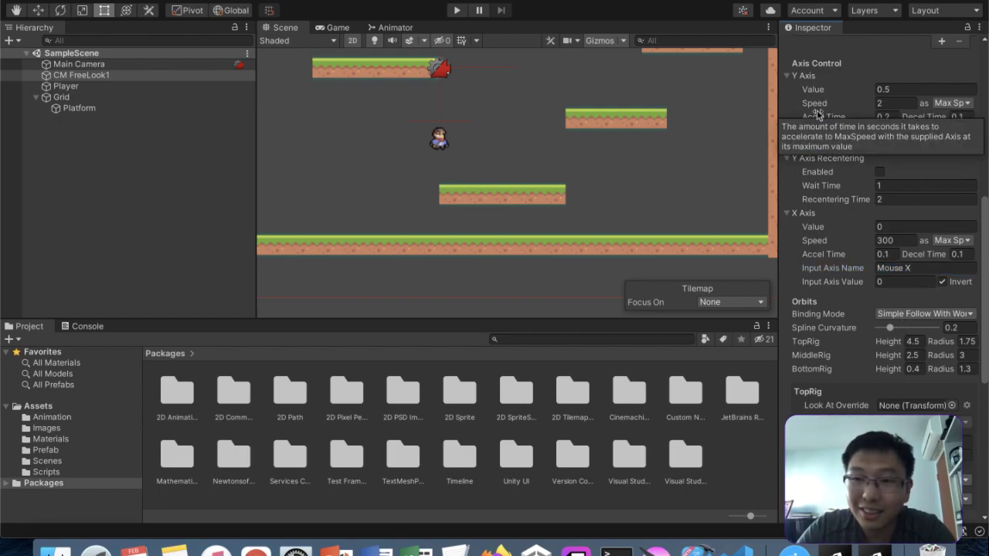
pyautogui.write('0')
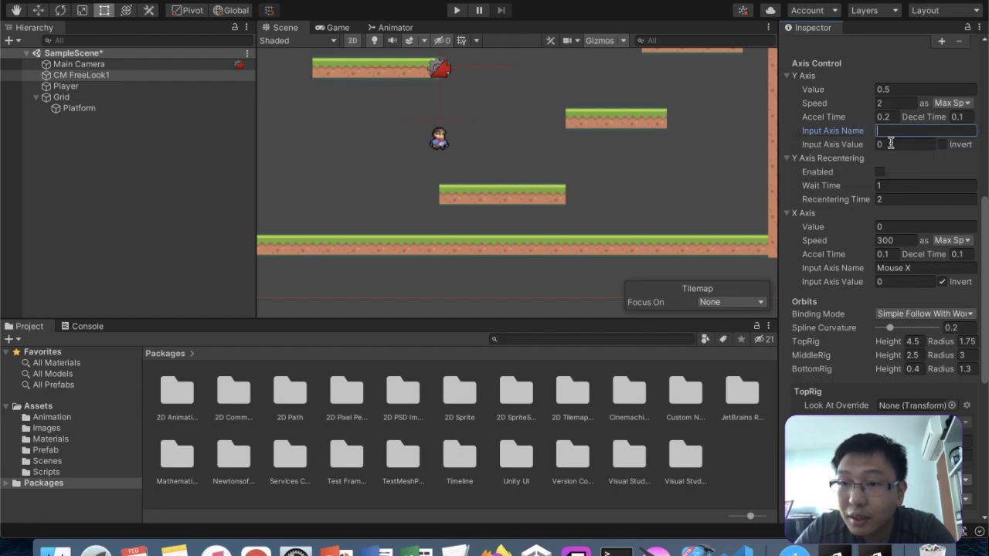
pyautogui.click(919, 267)
pyautogui.press('BackSpace')
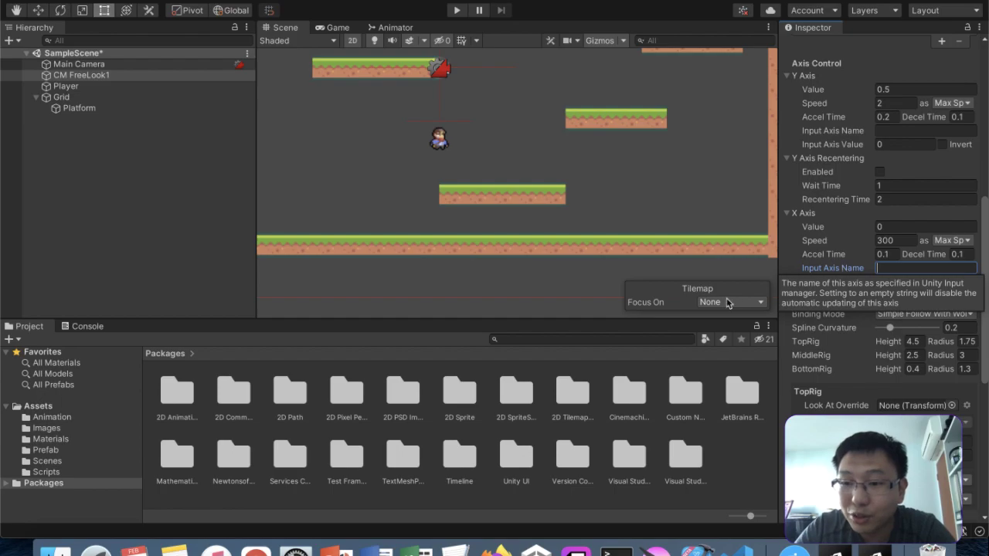
# - Deselect the camera and run the game briefly to check the view without mouse axis input
pyautogui.click(686, 203)
pyautogui.click(456, 11)
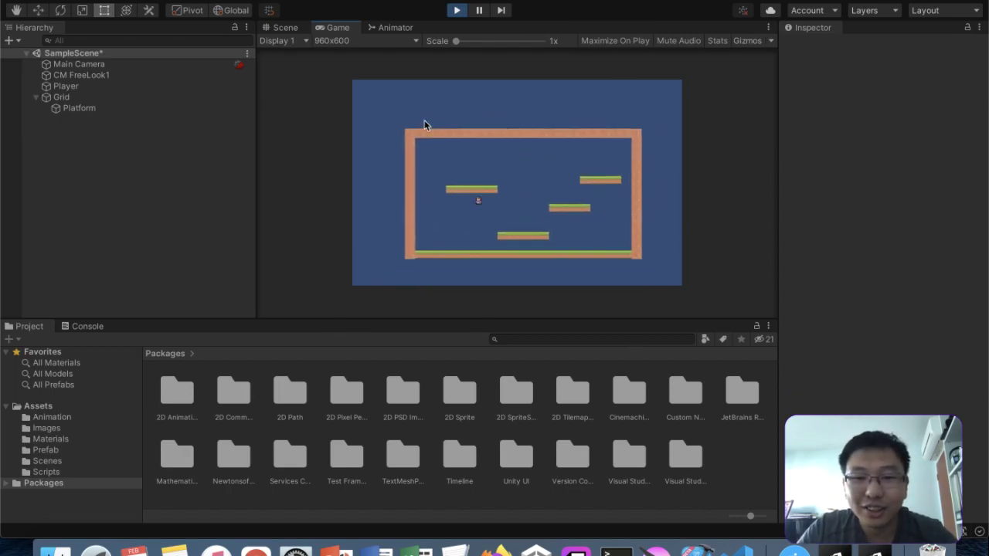
pyautogui.click(456, 10)
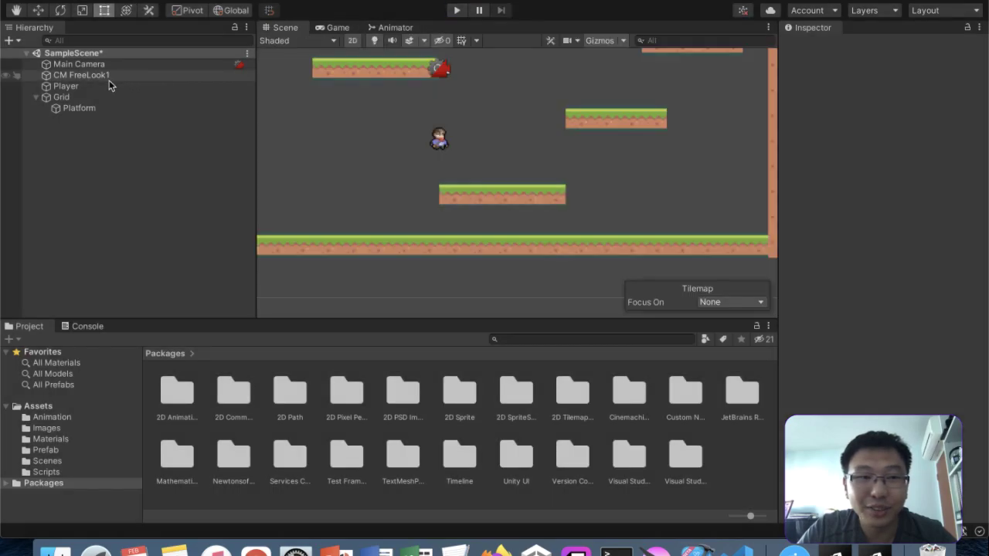
# - Set the lens Orthographic Size of CM FreeLook1 to 4
pyautogui.click(99, 75)
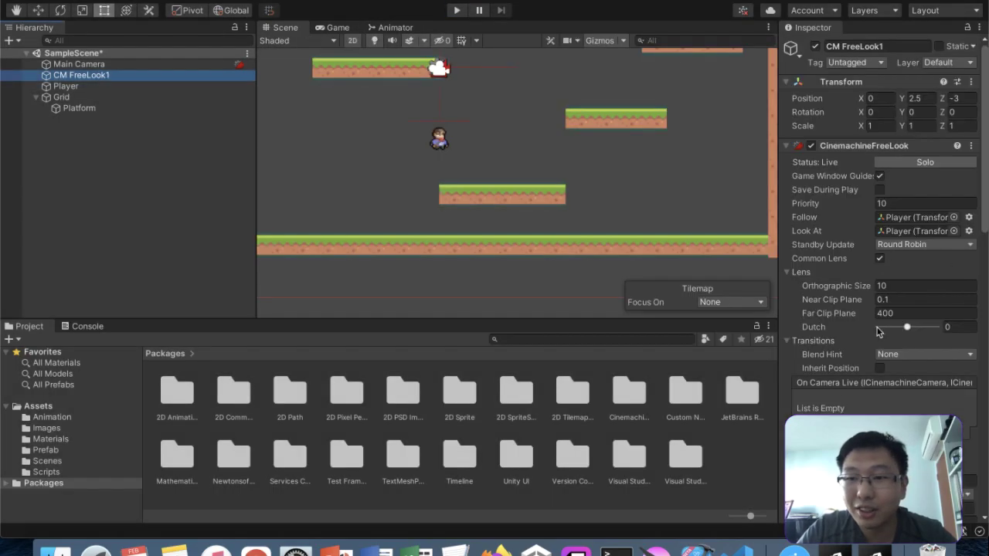
pyautogui.scroll(-3, 878, 332)
pyautogui.click(883, 214)
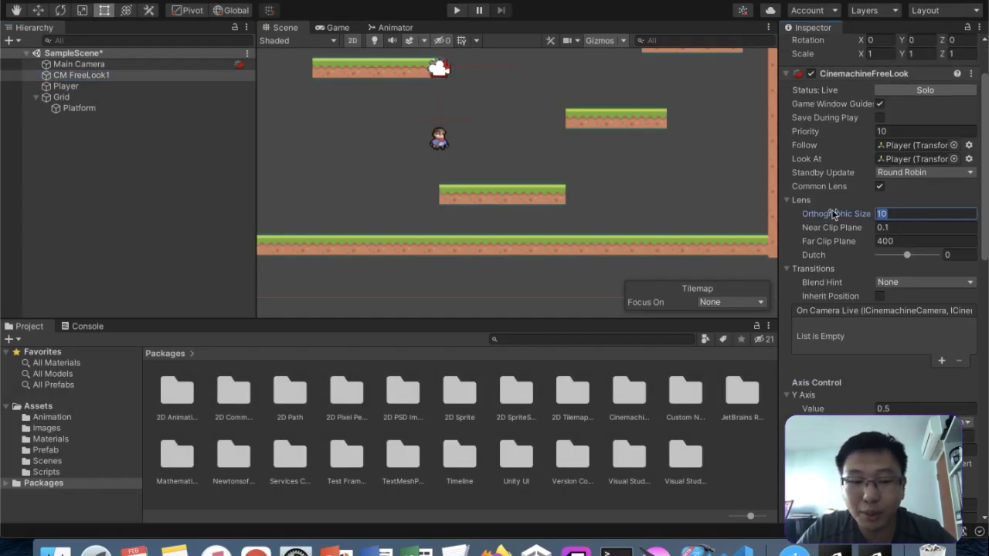
pyautogui.write('4')
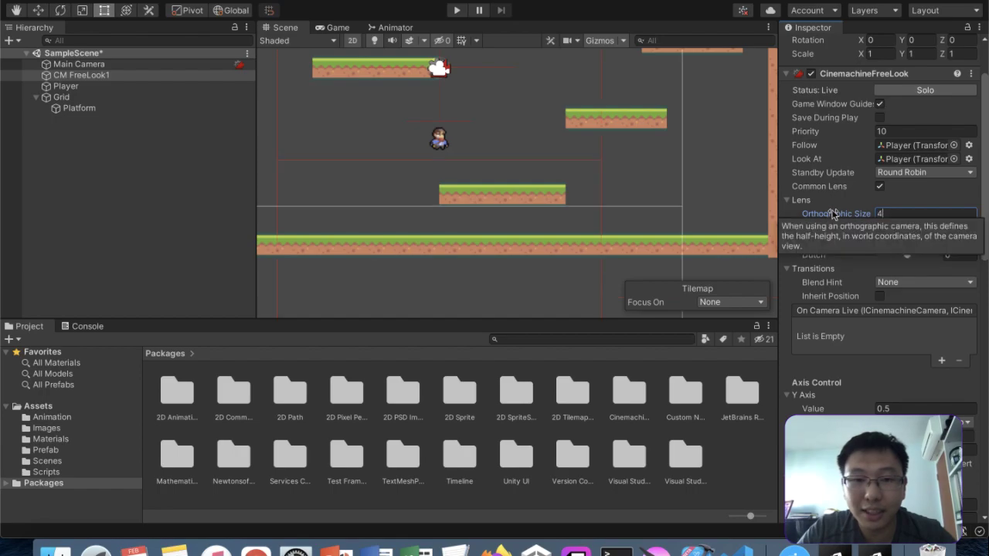
# - Play the scene in the Game view, running and jumping the player around the level to test the closer camera framing
pyautogui.click(346, 28)
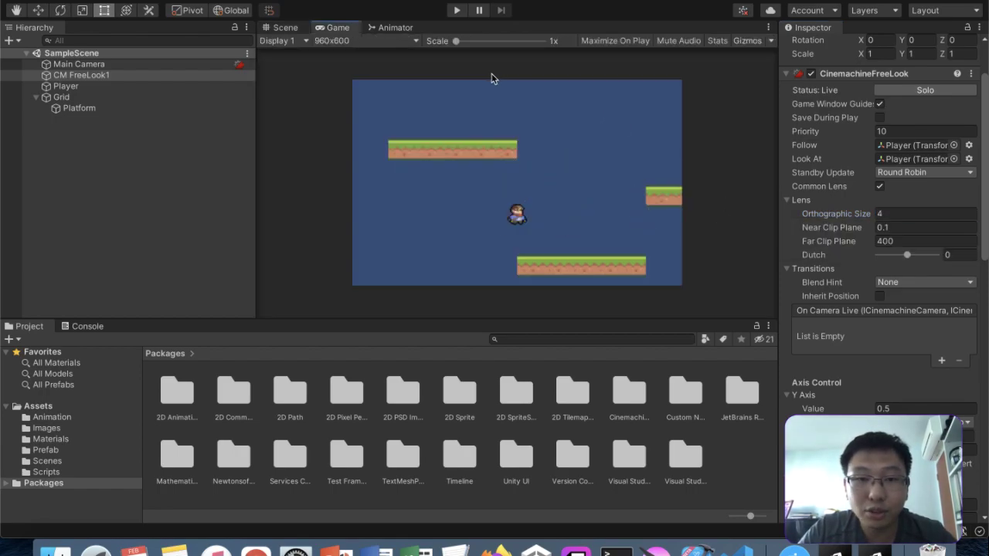
pyautogui.click(456, 11)
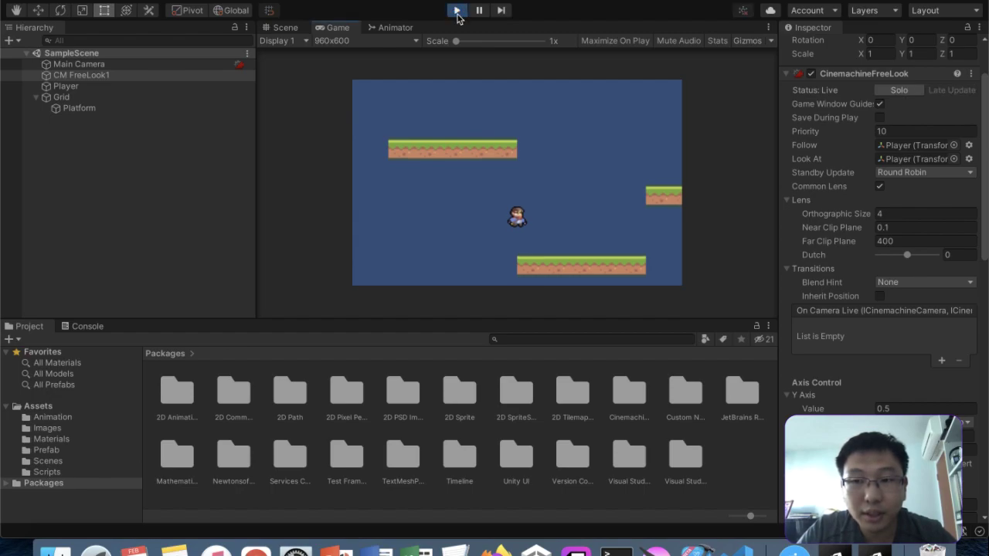
pyautogui.press('Right')
pyautogui.press('Left')
pyautogui.press('space')
pyautogui.press('Right')
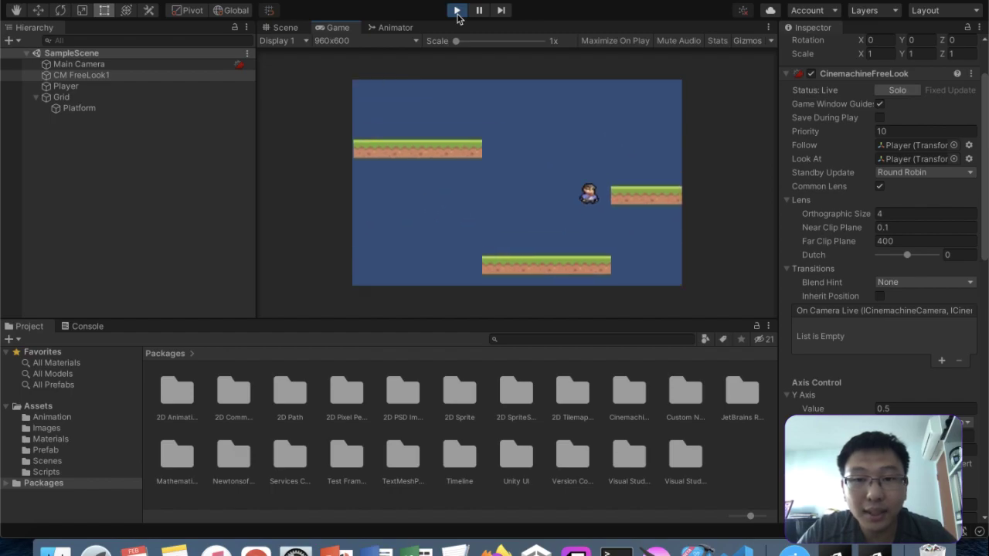
pyautogui.press('space')
pyautogui.press('Left')
pyautogui.press('Left')
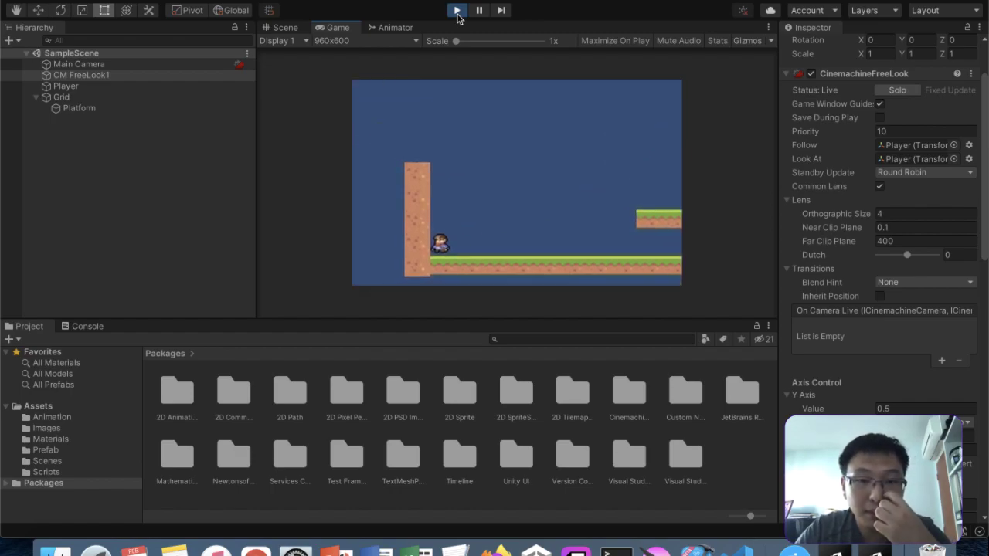
pyautogui.press('Right')
pyautogui.press('Left')
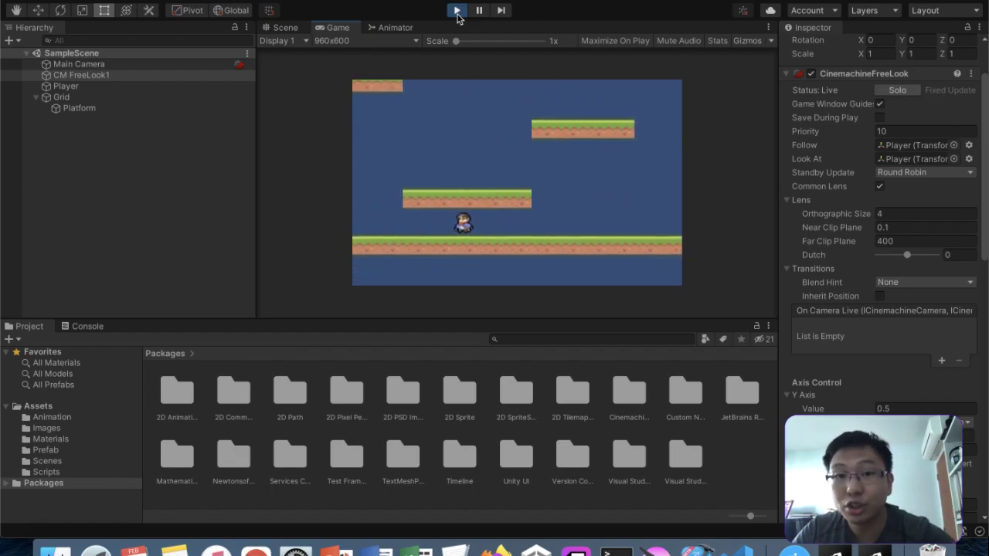
pyautogui.press('Right')
pyautogui.press('space')
pyautogui.press('space')
pyautogui.press('Left')
pyautogui.press('space')
pyautogui.press('space')
pyautogui.press('Right')
pyautogui.press('space')
pyautogui.press('Left')
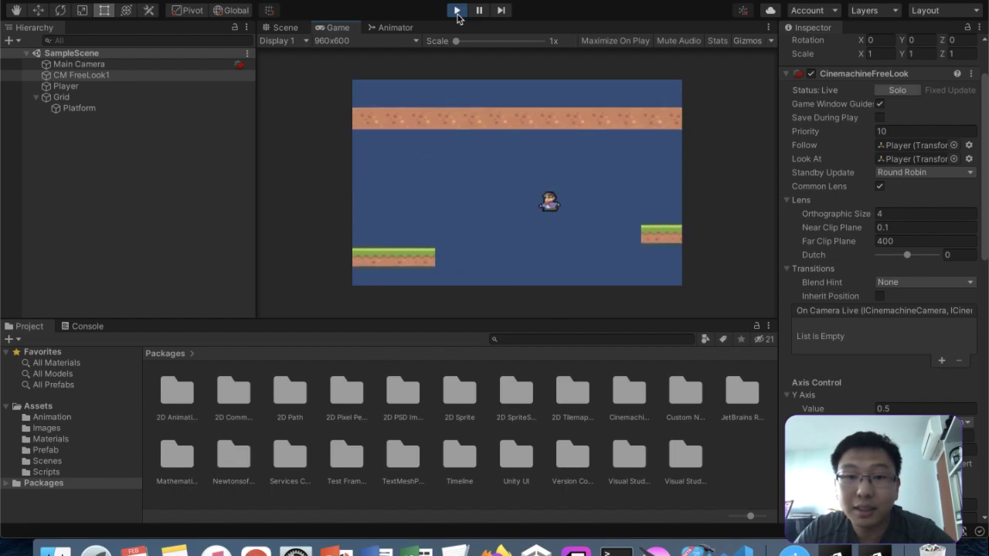
pyautogui.press('Right')
pyautogui.press('Left')
pyautogui.press('space')
pyautogui.press('Right')
pyautogui.press('Left')
pyautogui.press('Right')
pyautogui.press('space')
pyautogui.press('Left')
pyautogui.press('space')
pyautogui.press('Right')
pyautogui.press('space')
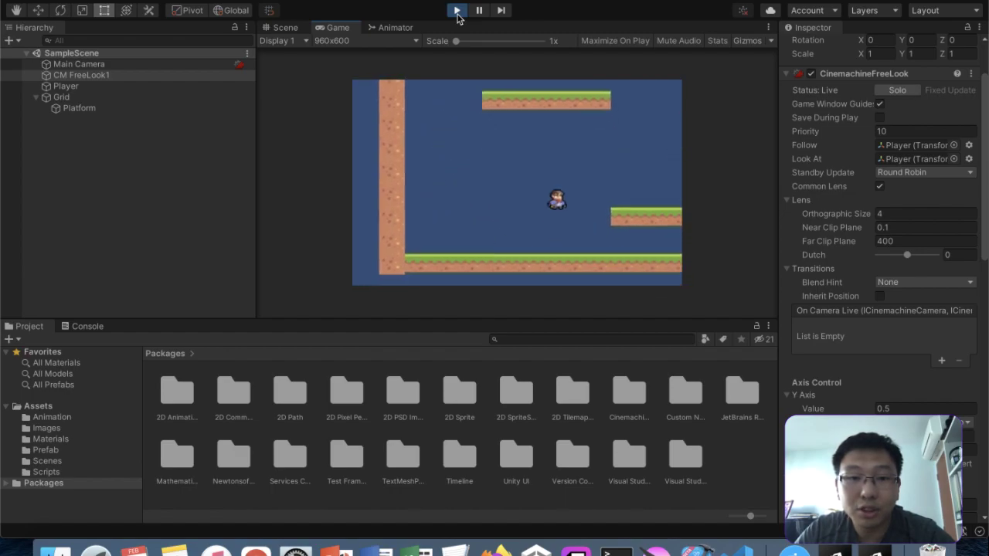
pyautogui.press('Left')
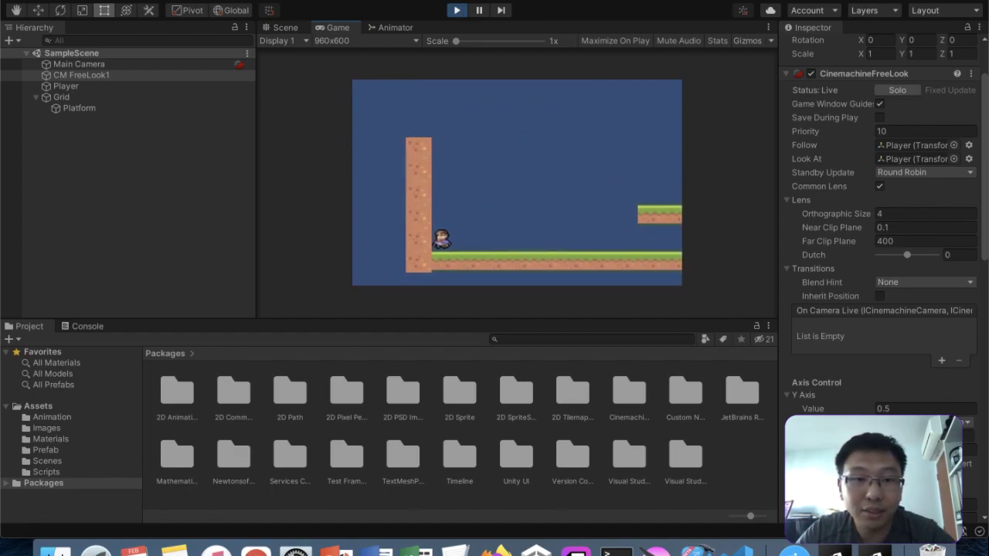
# - Examine the camera's framing guides around the player in the Scene view and the free-look camera's settings while the game runs
pyautogui.click(286, 30)
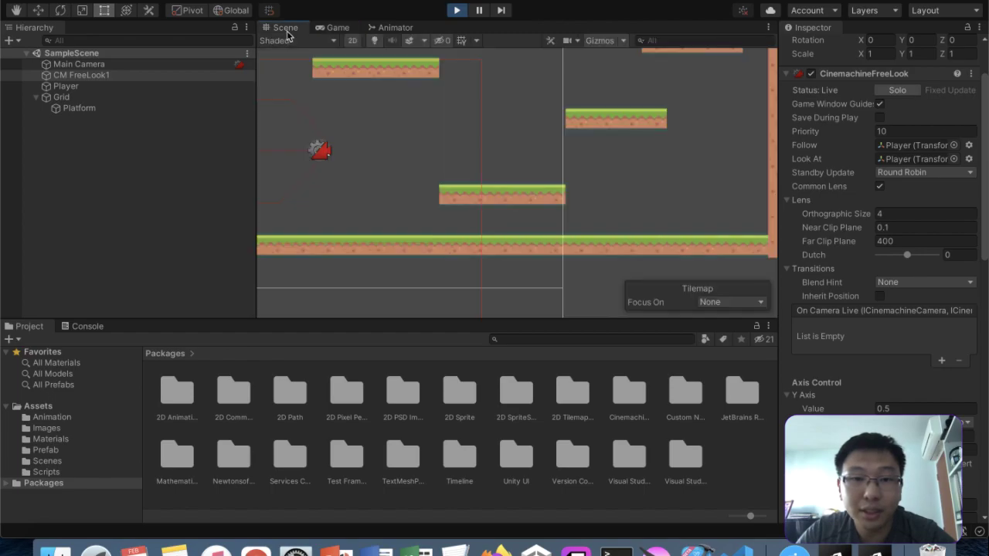
pyautogui.scroll(-5, 459, 107)
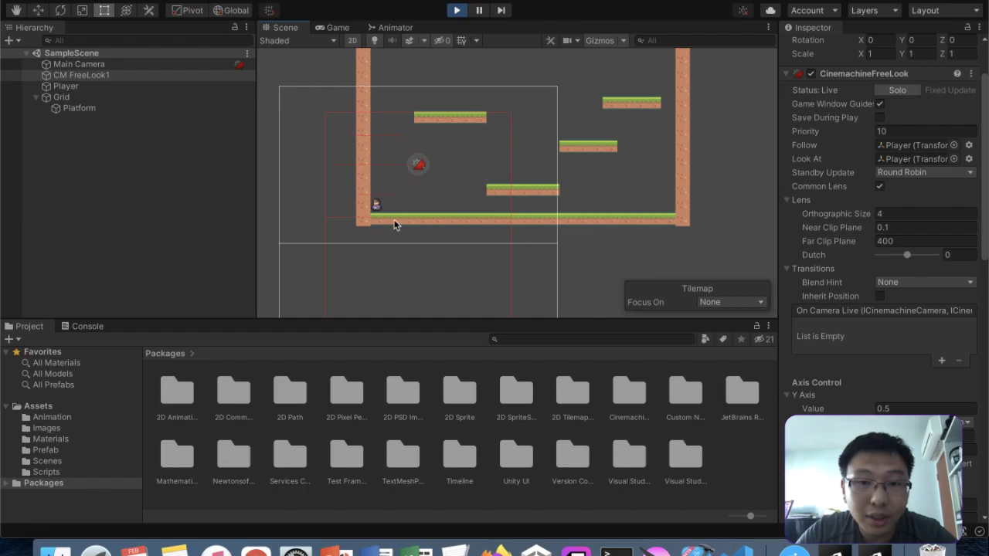
pyautogui.scroll(-3, 392, 221)
pyautogui.scroll(4, 394, 223)
pyautogui.scroll(-3, 909, 346)
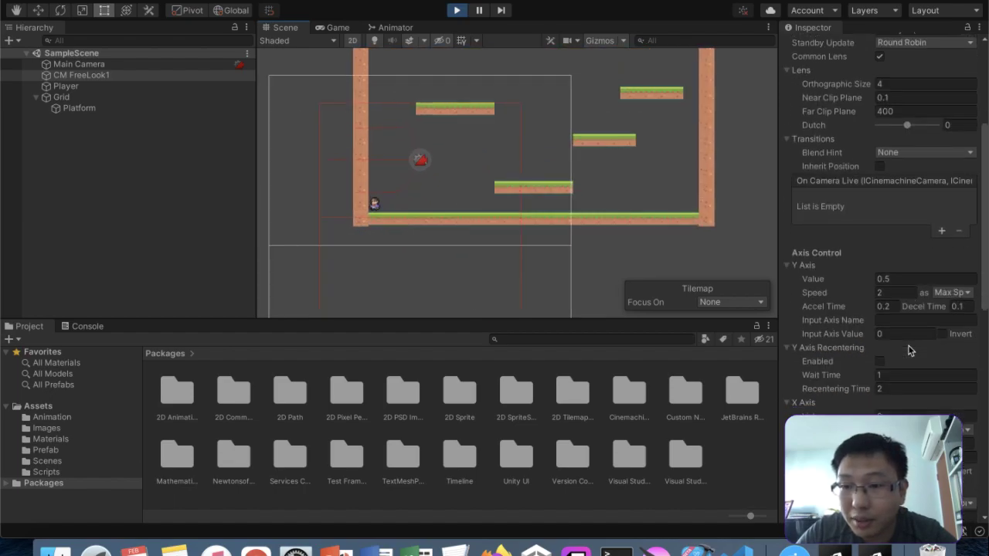
pyautogui.scroll(5, 909, 346)
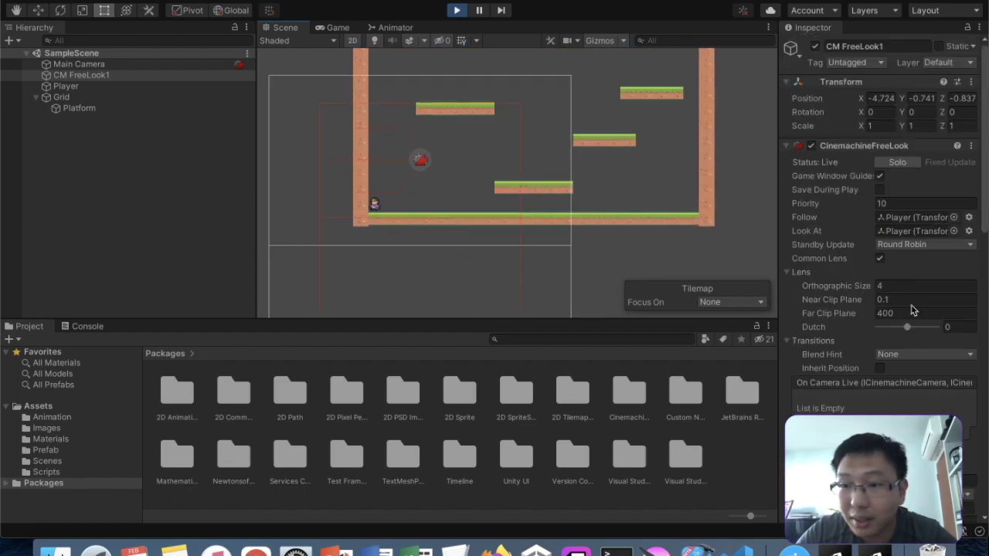
# - Toggle the camera's Common Lens option off and back on, and stop the running game
pyautogui.click(880, 259)
pyautogui.click(880, 260)
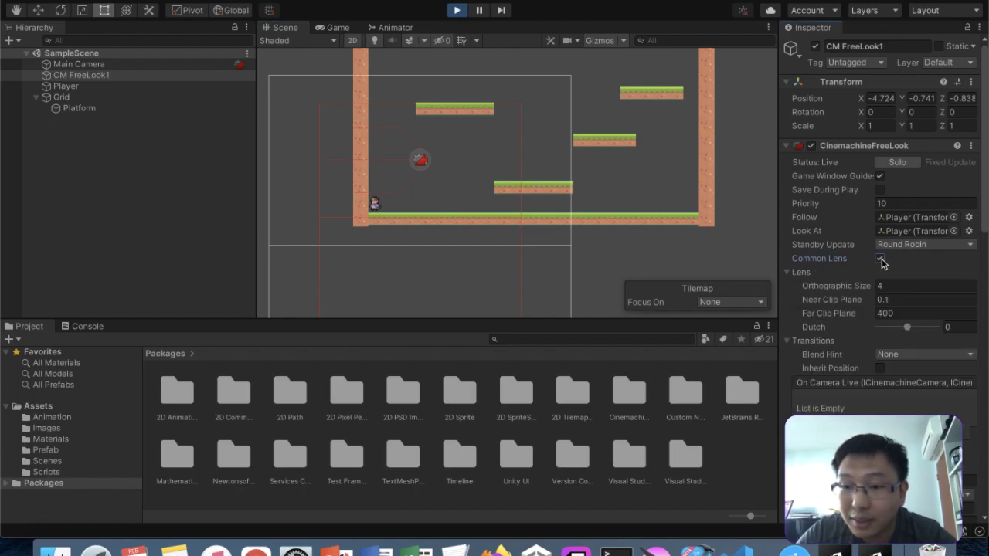
pyautogui.click(457, 11)
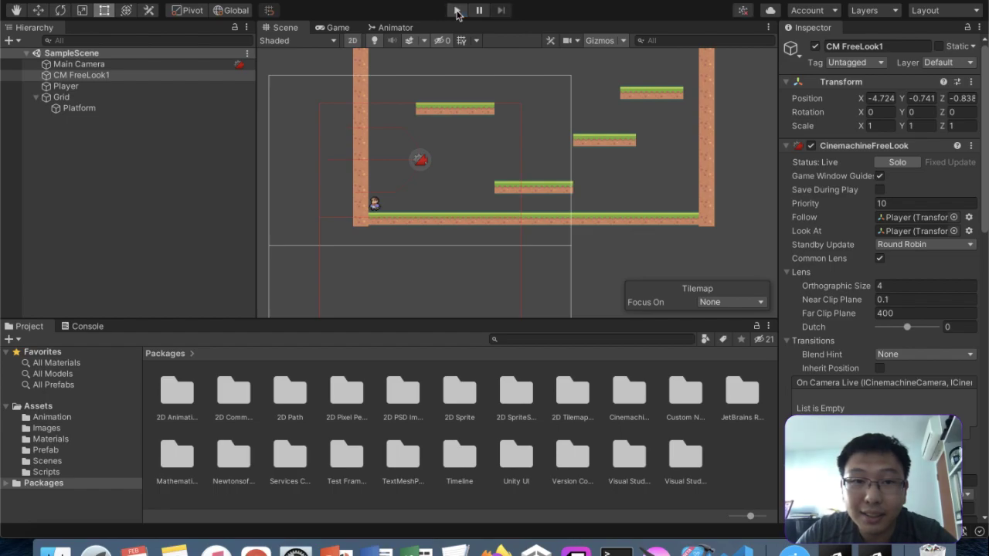
# - Turn off Common Lens on CM FreeLook1 and play the scene, running and jumping the player around to test the camera
pyautogui.click(879, 258)
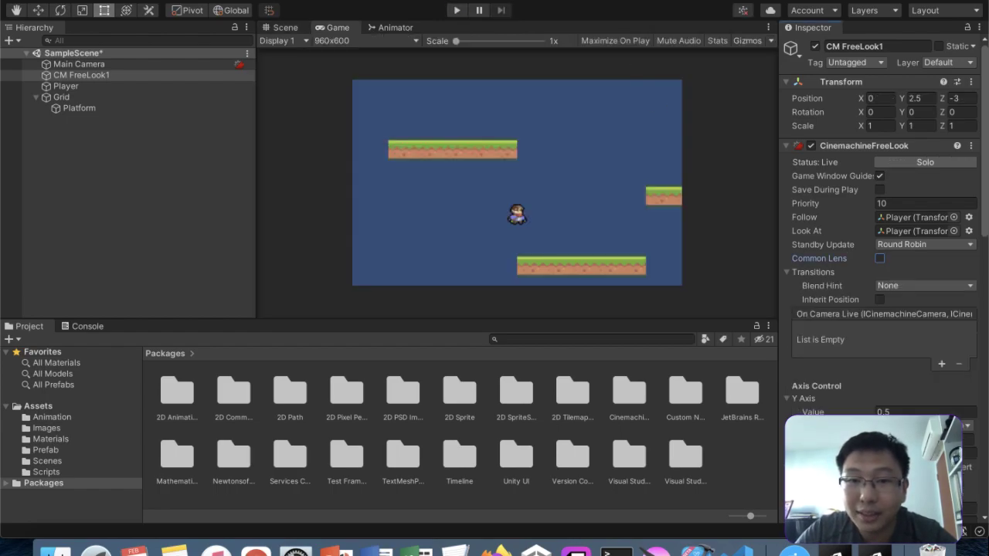
pyautogui.click(459, 11)
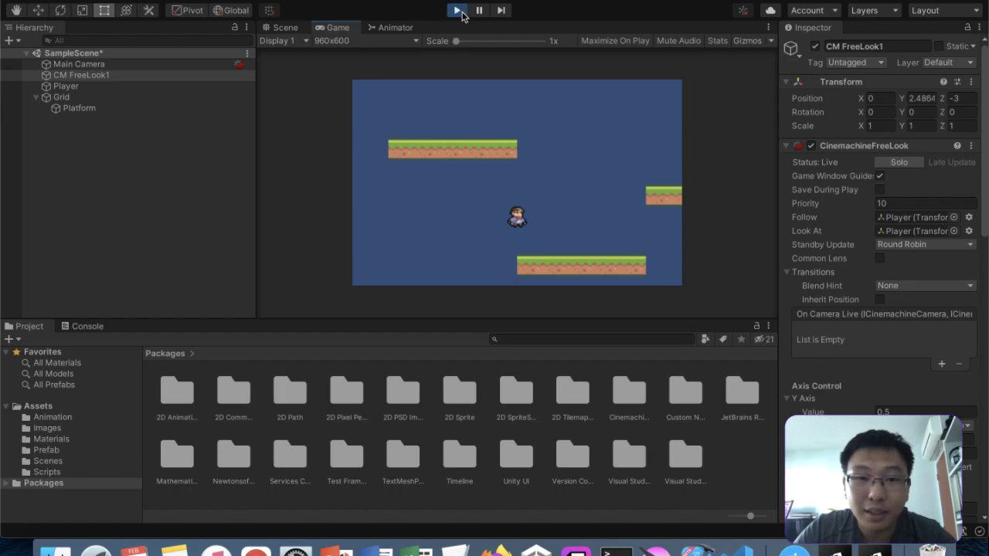
pyautogui.press('Right')
pyautogui.press('Left')
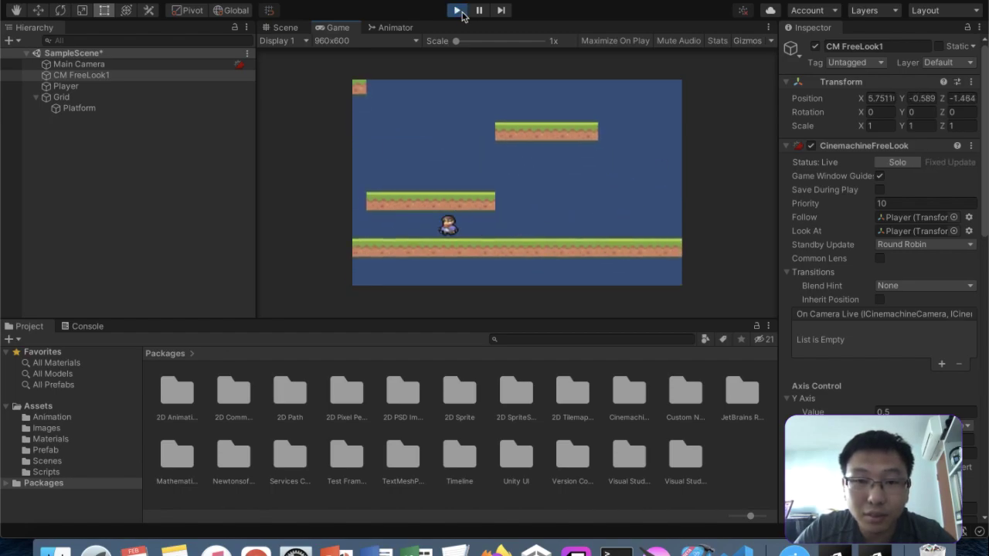
pyautogui.press('Right')
pyautogui.press('space')
pyautogui.press('Left')
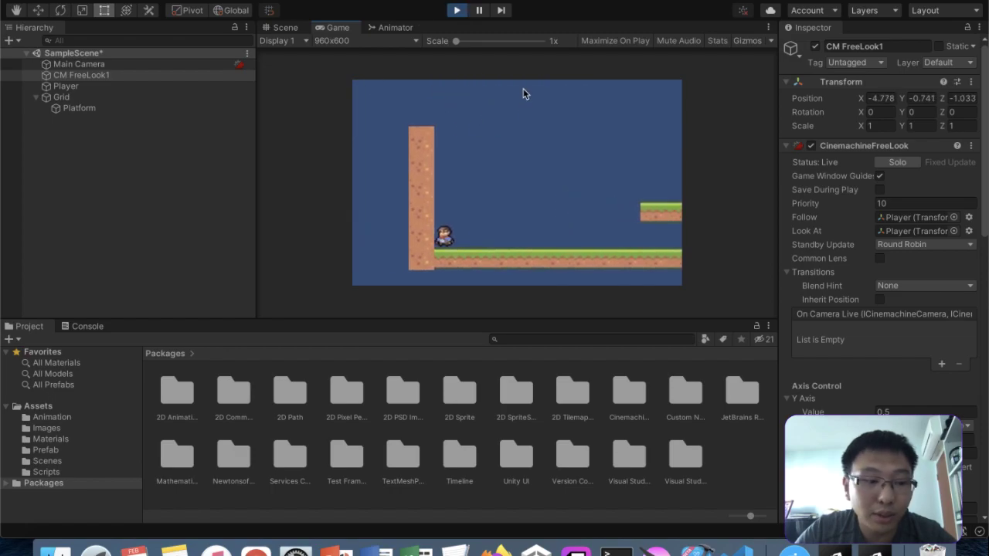
pyautogui.click(456, 10)
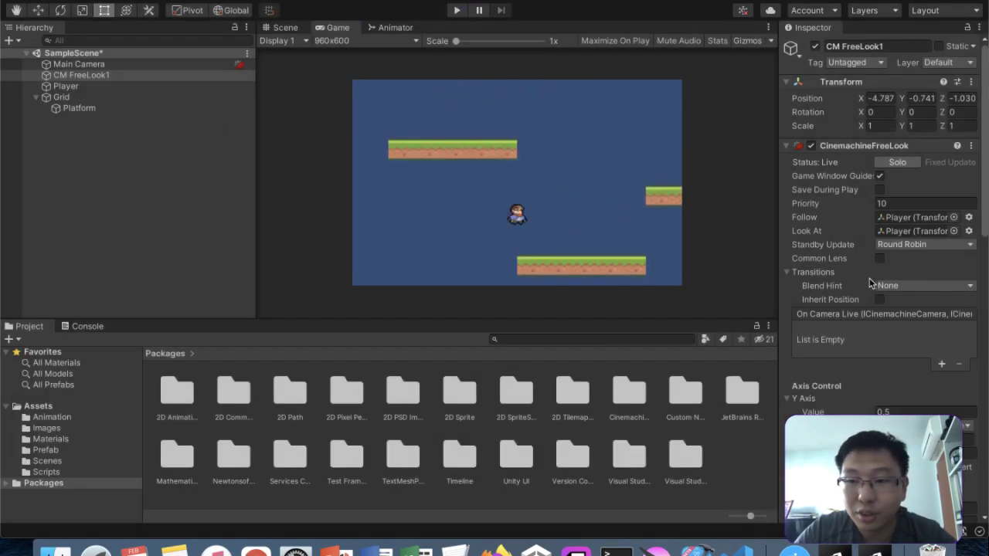
# - Set the Orbits Binding Mode of CM FreeLook1 to Lock To Target
pyautogui.scroll(-5, 878, 285)
pyautogui.scroll(-8, 878, 285)
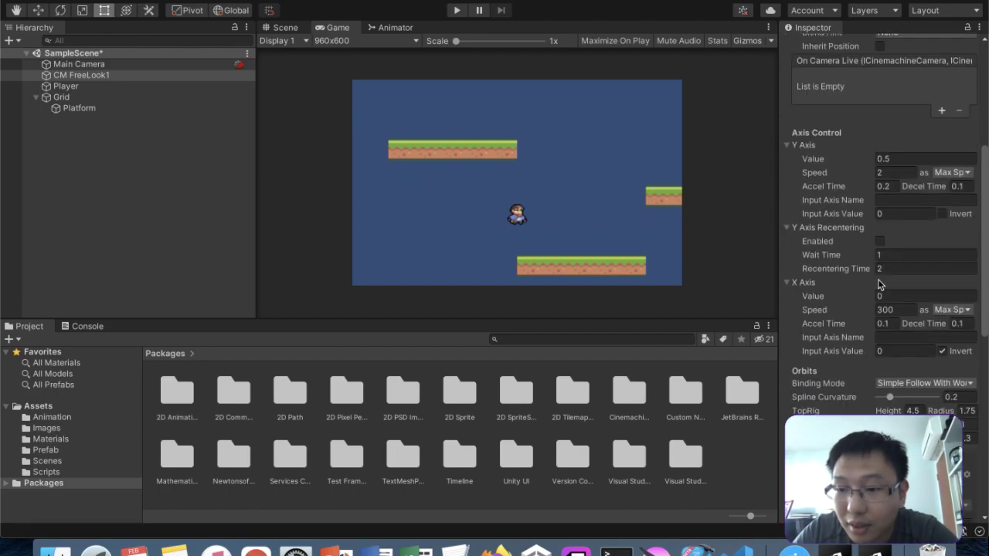
pyautogui.click(921, 276)
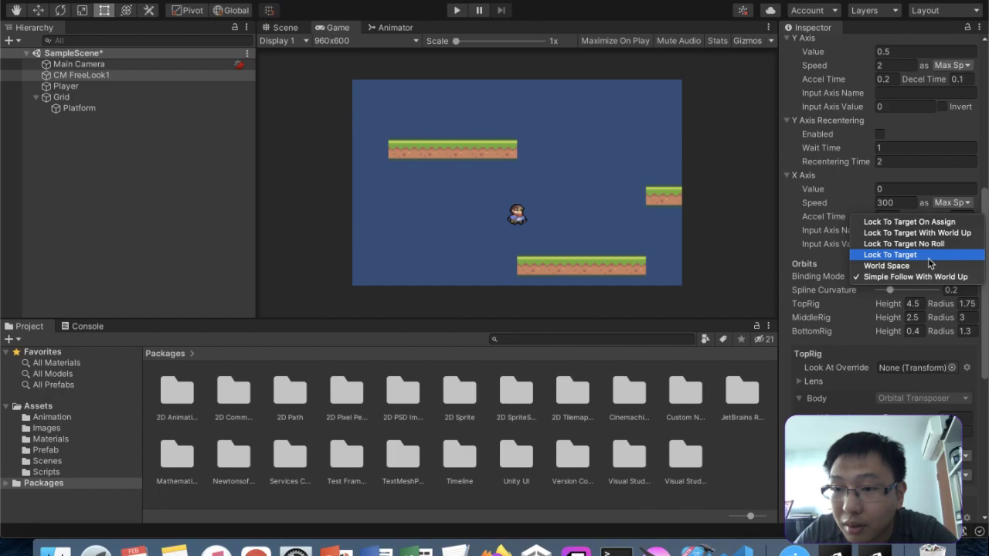
pyautogui.click(928, 260)
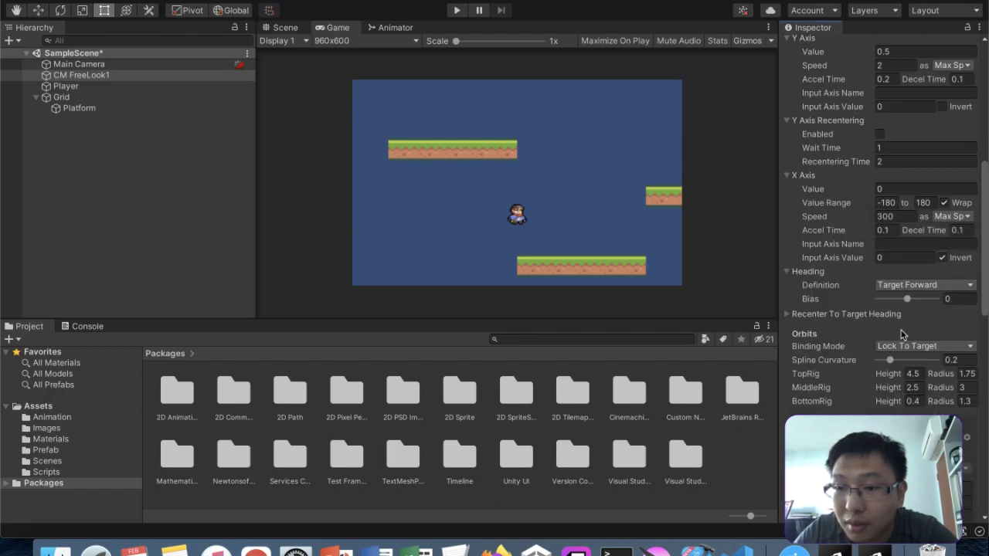
# - Examine the TopRig, MiddleRig and BottomRig settings and the axis controls of CM FreeLook1
pyautogui.scroll(-5, 912, 344)
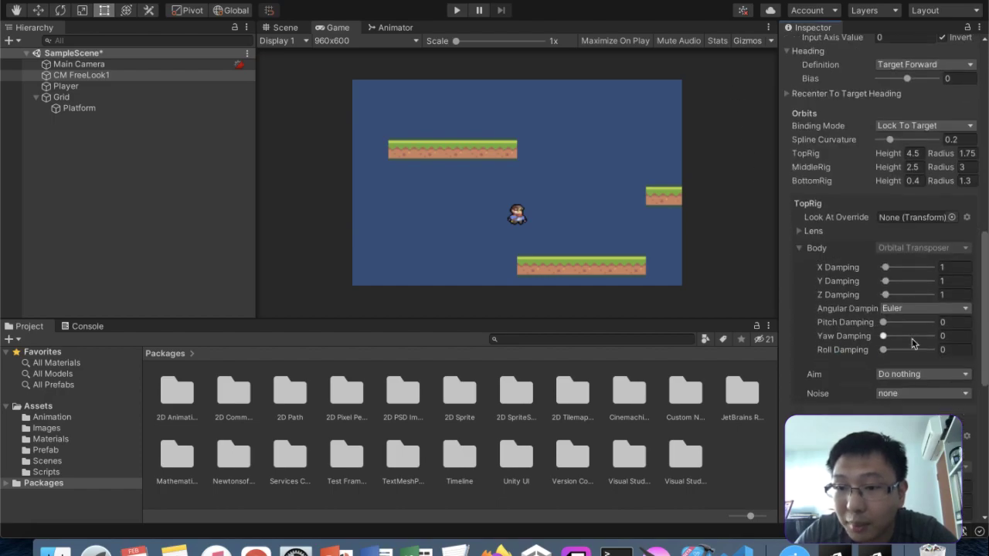
pyautogui.scroll(-8, 915, 226)
pyautogui.scroll(5, 915, 226)
pyautogui.scroll(-1, 915, 227)
pyautogui.scroll(-5, 900, 255)
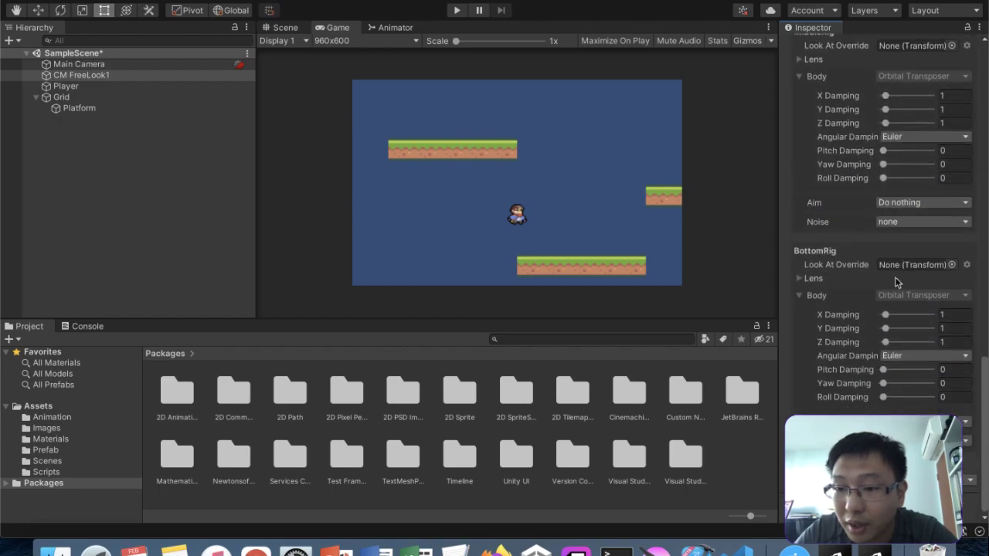
pyautogui.scroll(10, 909, 363)
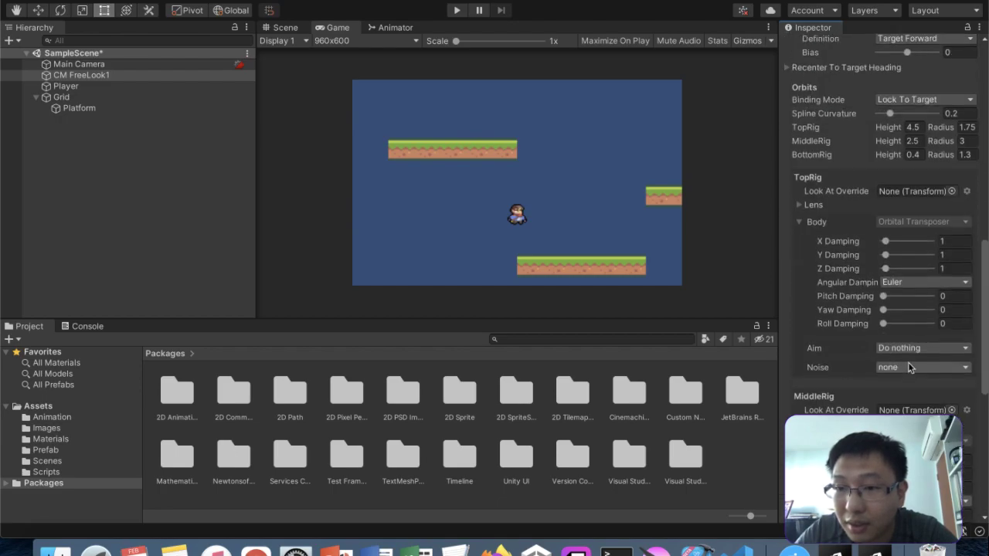
pyautogui.scroll(3, 908, 363)
pyautogui.scroll(7, 894, 317)
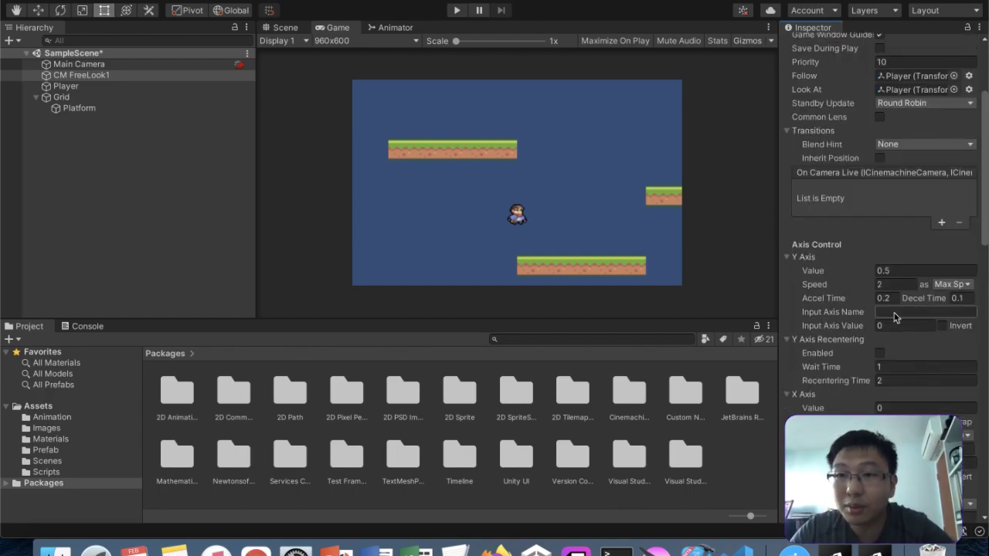
pyautogui.scroll(3, 894, 317)
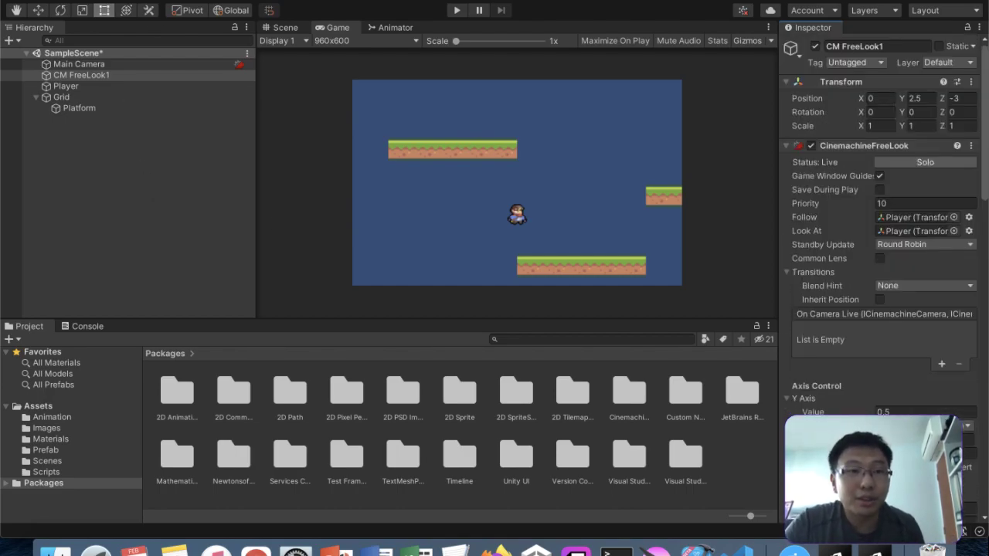
# - Create a Cinemachine virtual camera in the scene and delete CM FreeLook1
pyautogui.click(200, 0)
pyautogui.moveTo(337, 1)
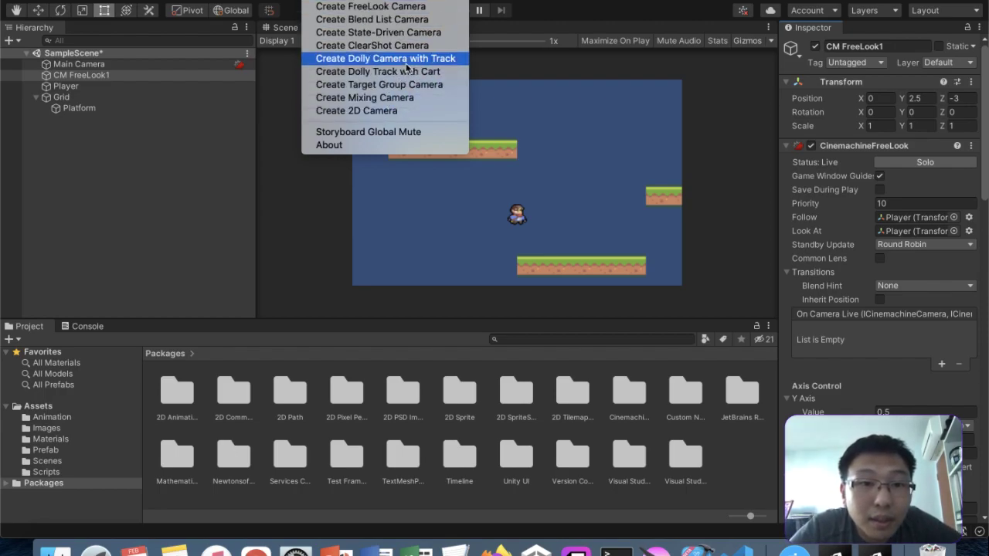
pyautogui.click(431, 2)
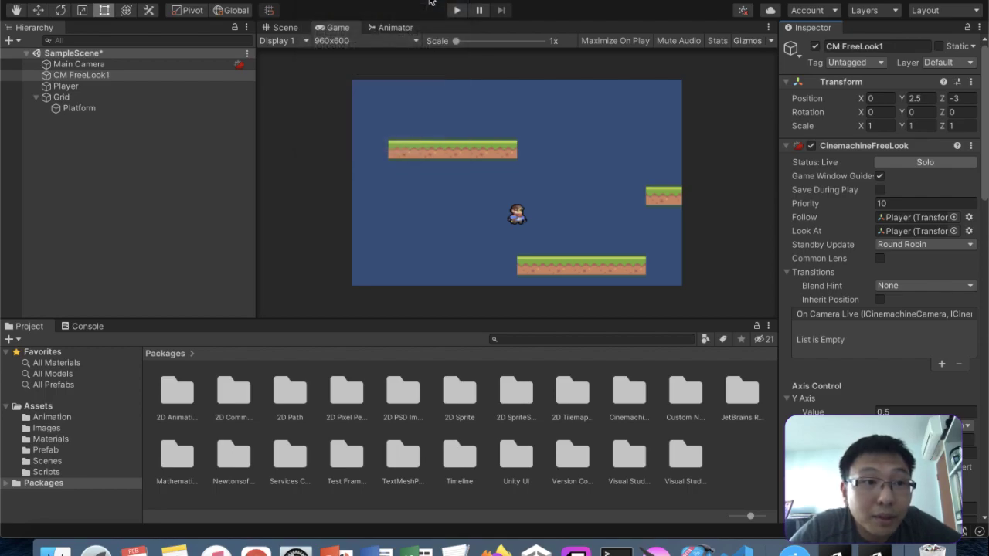
pyautogui.scroll(-2, 817, 270)
pyautogui.scroll(-10, 817, 271)
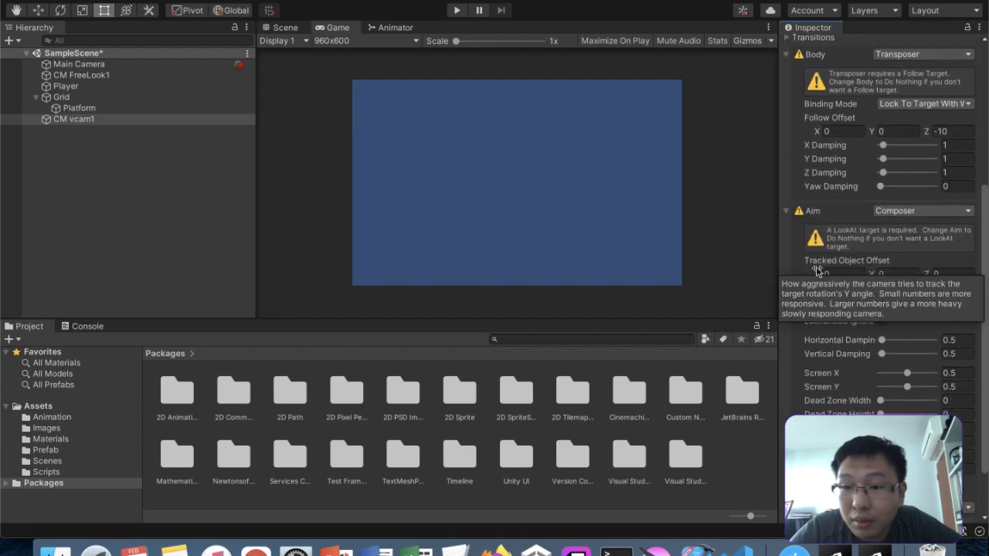
pyautogui.scroll(10, 817, 271)
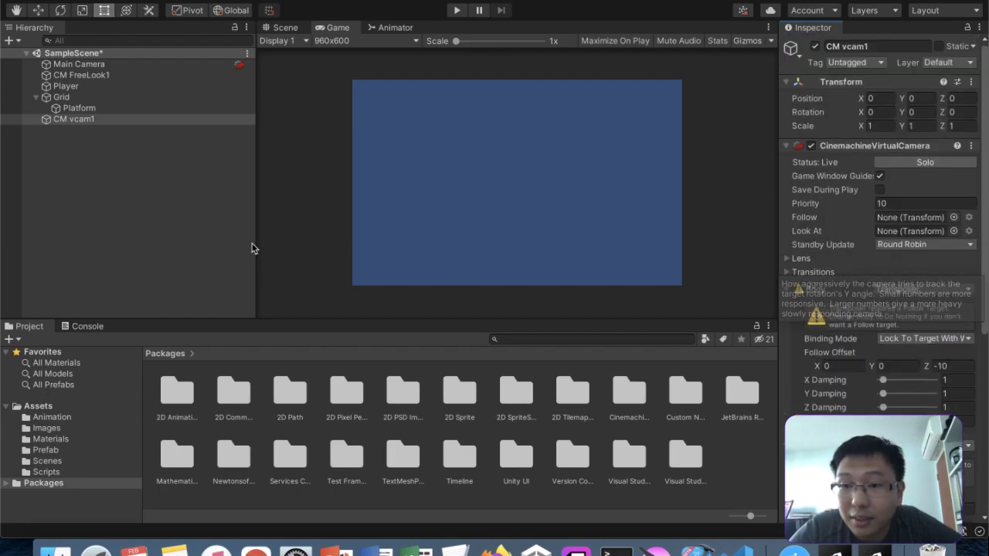
pyautogui.rightClick(150, 72)
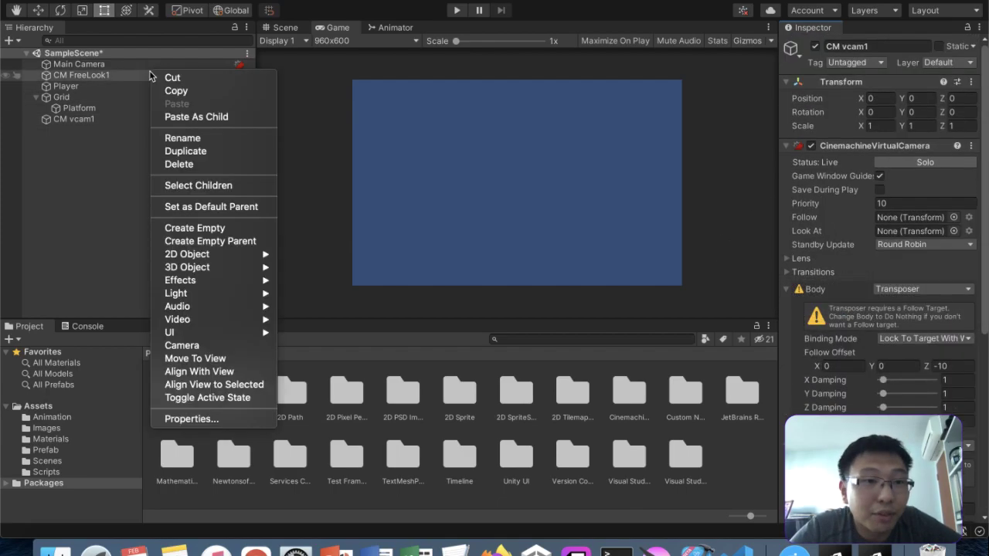
pyautogui.click(182, 164)
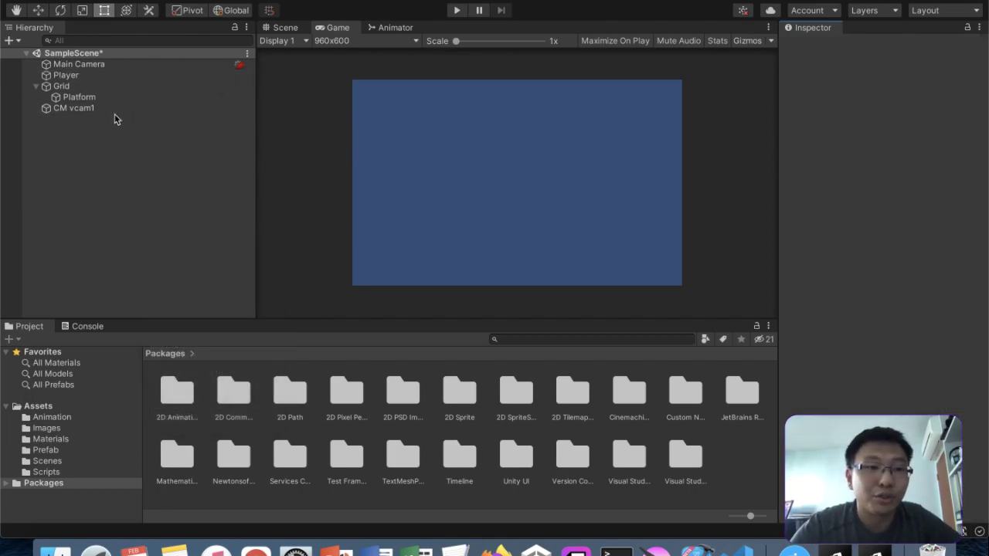
# - Inspect the Player and the Main Camera's Camera and CinemachineBrain components
pyautogui.click(114, 112)
pyautogui.click(120, 71)
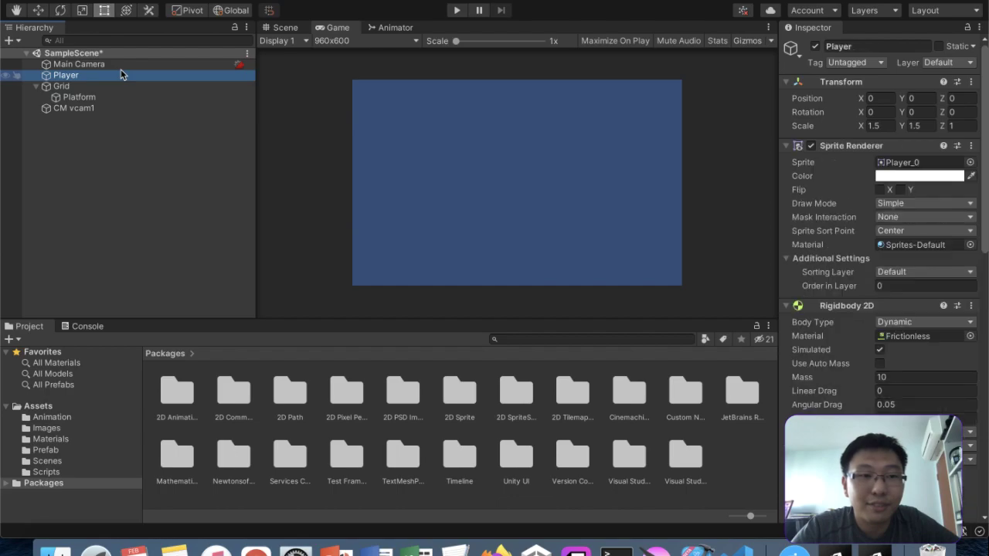
pyautogui.click(126, 65)
pyautogui.scroll(-4, 924, 294)
pyautogui.scroll(-2, 923, 309)
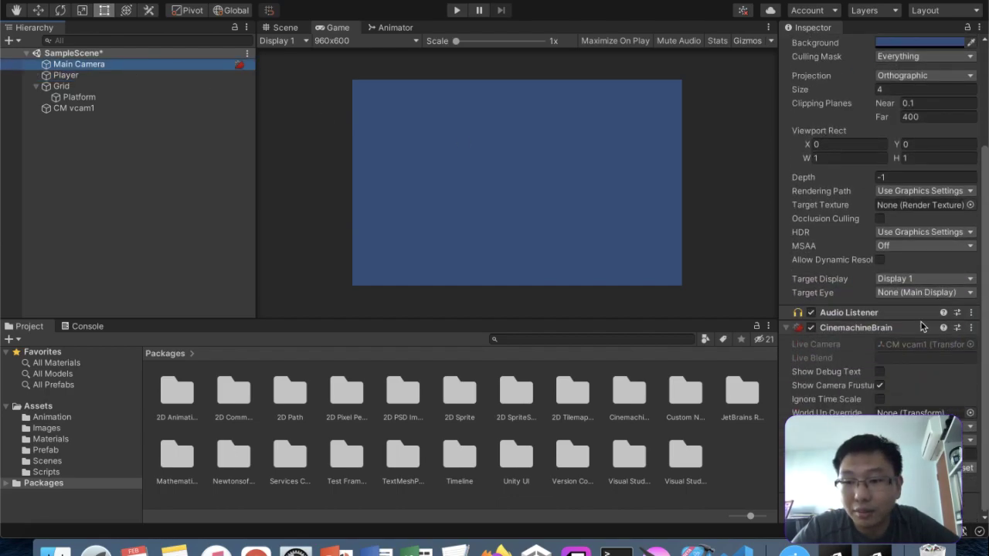
# - Assign Player as the Follow target of CM vcam1 and expand its Lens settings
pyautogui.click(114, 109)
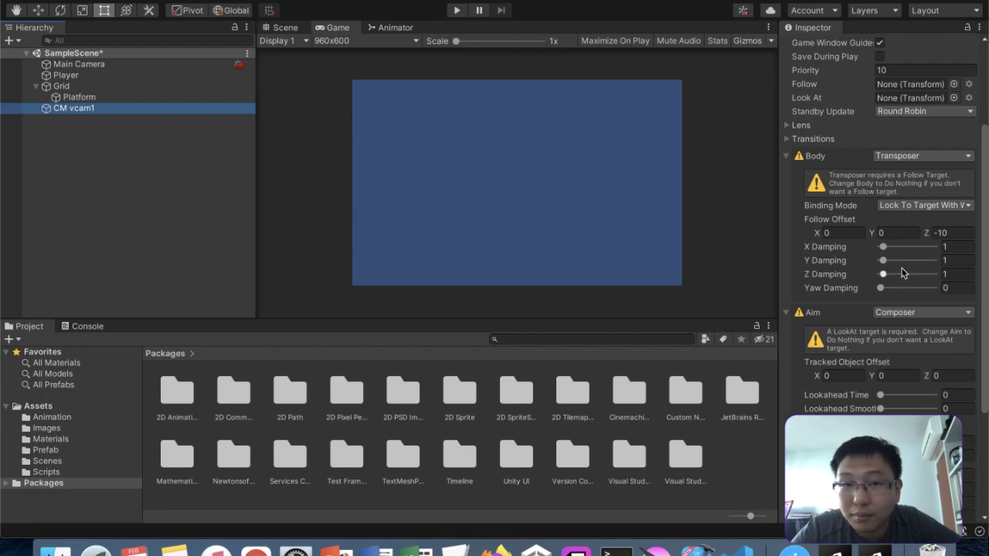
pyautogui.click(287, 29)
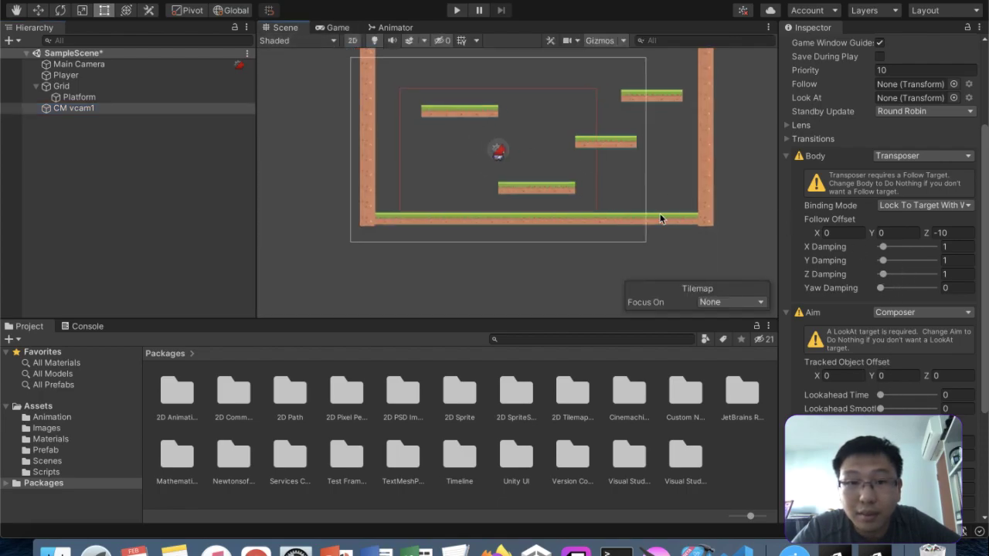
pyautogui.scroll(-3, 660, 218)
pyautogui.scroll(-1, 829, 302)
pyautogui.scroll(5, 829, 302)
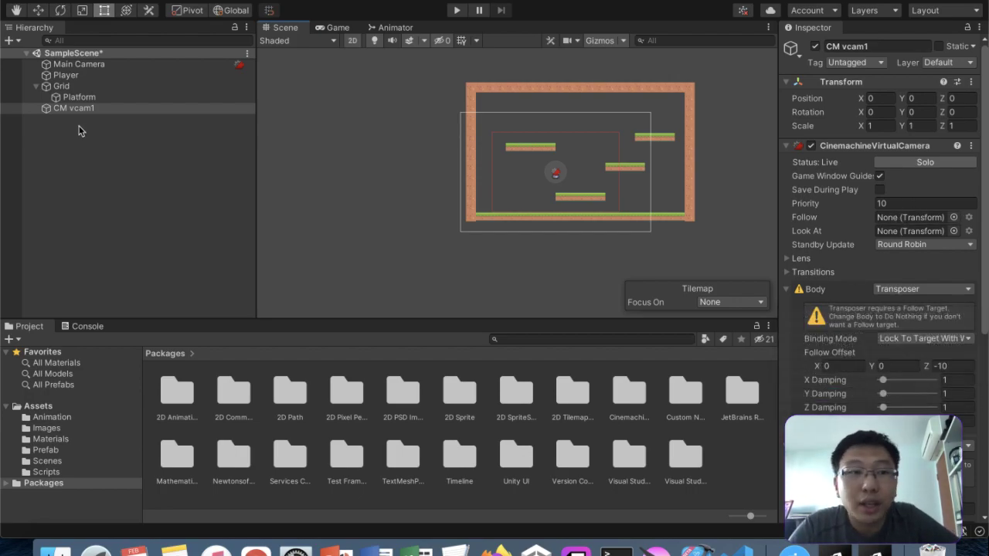
pyautogui.moveTo(69, 75); pyautogui.dragTo(919, 219)
pyautogui.click(787, 259)
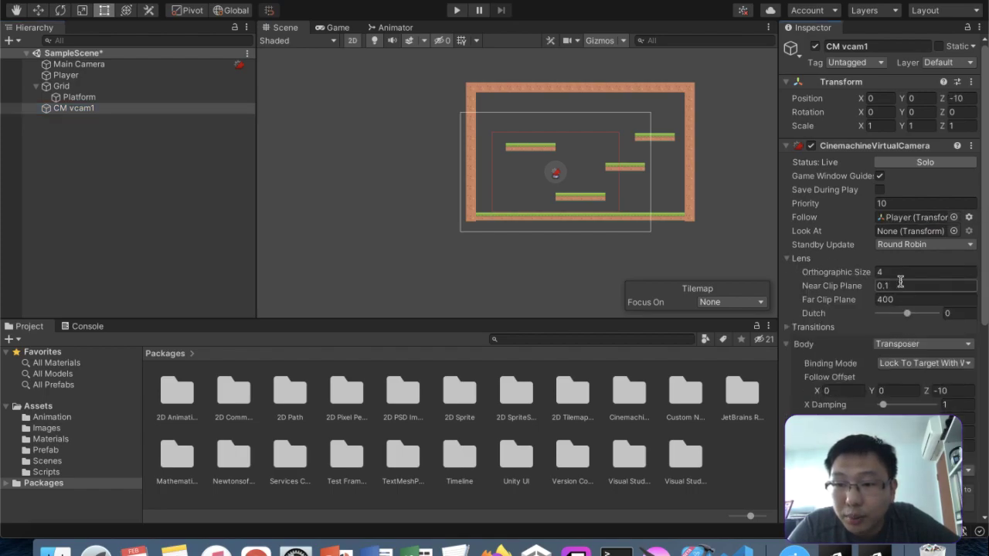
# - Play the scene and run and jump the player across the platforms to test how CM vcam1 follows
pyautogui.click(454, 10)
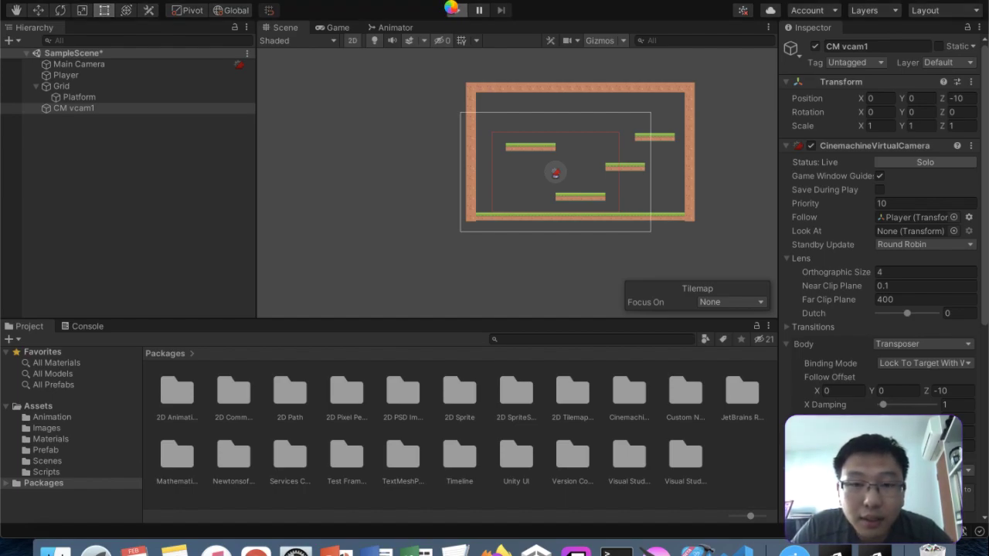
pyautogui.press('Right')
pyautogui.press('Right')
pyautogui.press('space')
pyautogui.press('Left')
pyautogui.press('space')
pyautogui.press('Right')
pyautogui.press('Left')
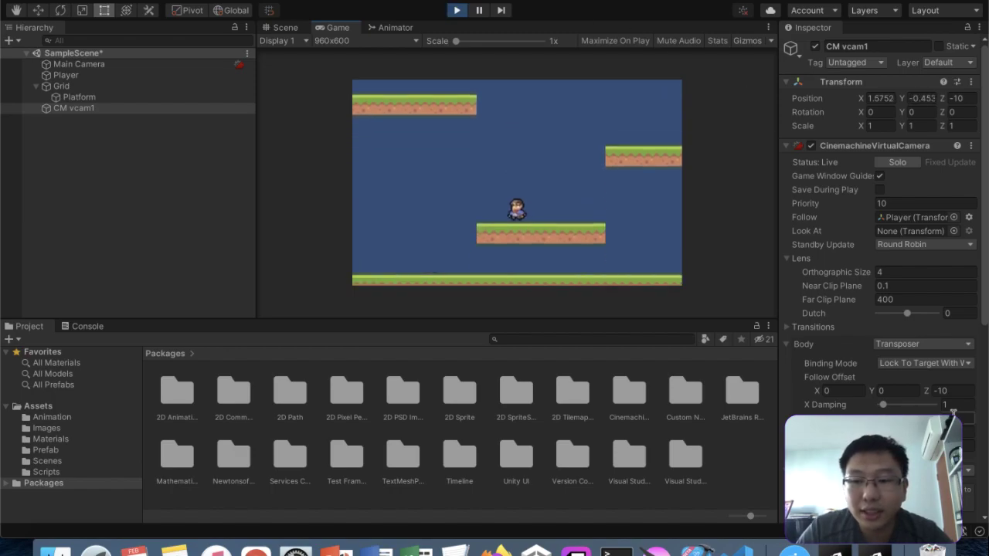
# - Review the Body and Aim settings of CM vcam1 during play and stop the running game
pyautogui.scroll(-5, 946, 393)
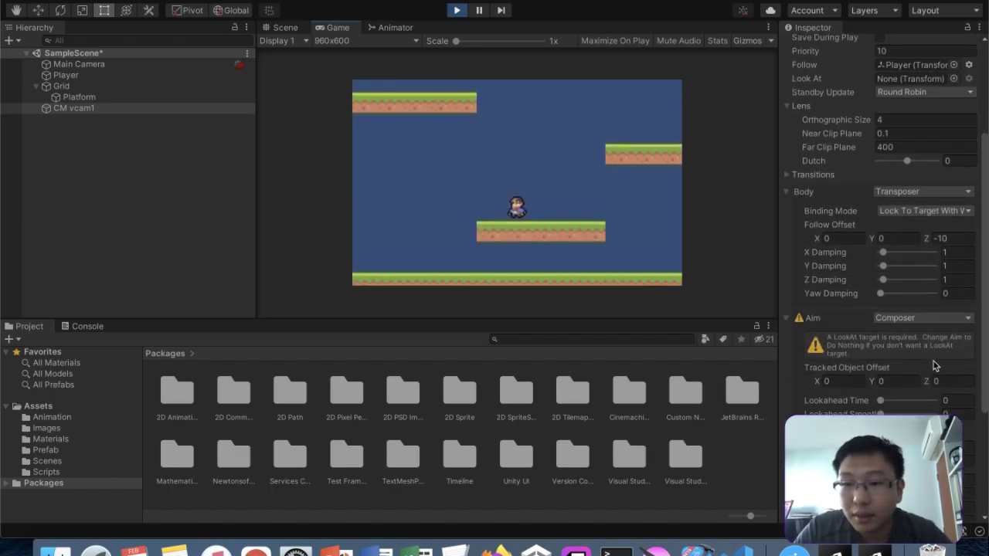
pyautogui.scroll(-2, 935, 366)
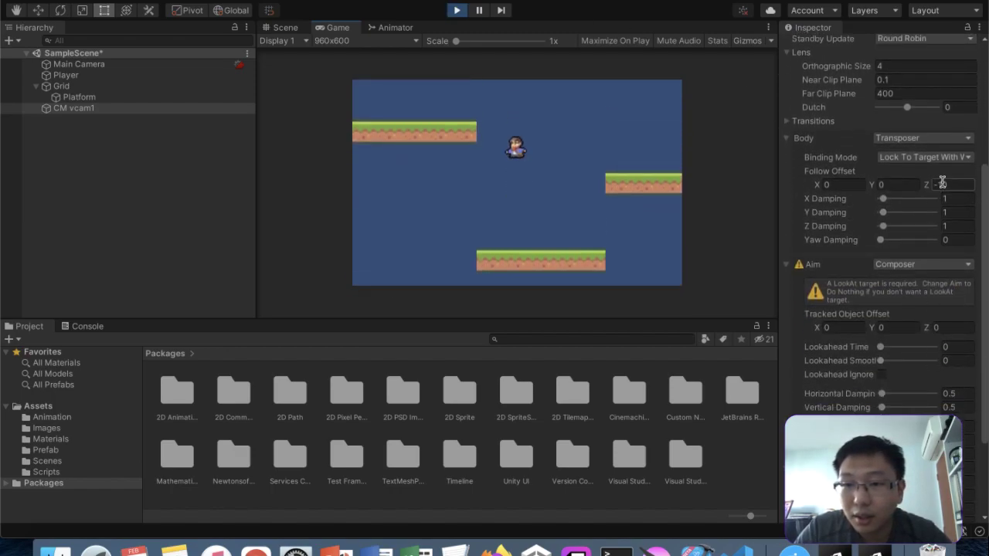
pyautogui.scroll(-2, 913, 346)
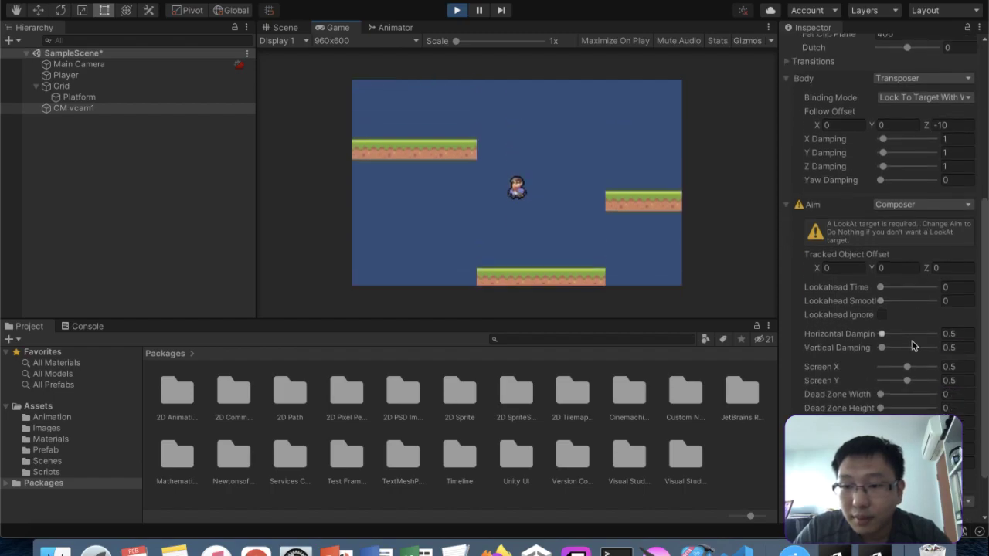
pyautogui.click(881, 410)
pyautogui.click(458, 10)
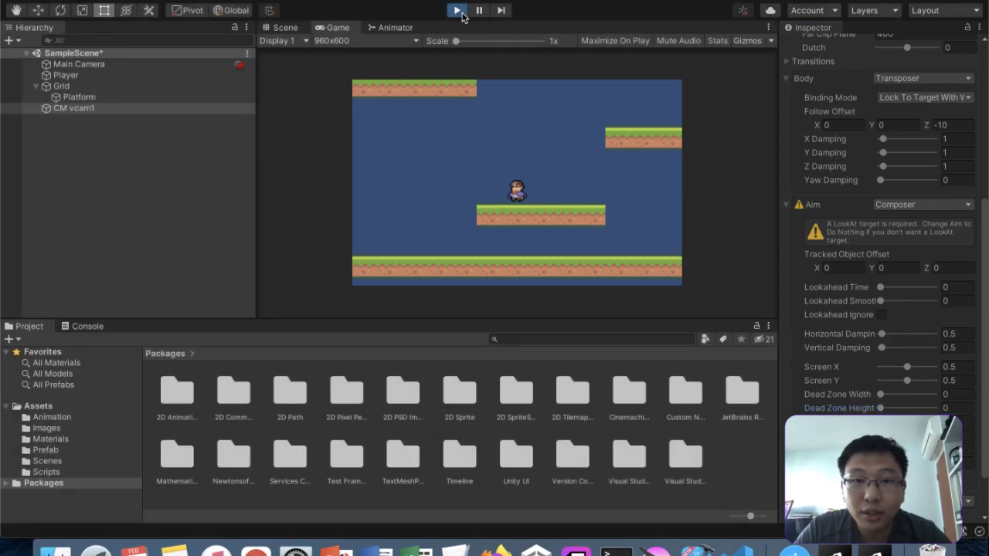
# - Set the Aim Dead Zone Height of CM vcam1 to 1
pyautogui.scroll(5, 530, 134)
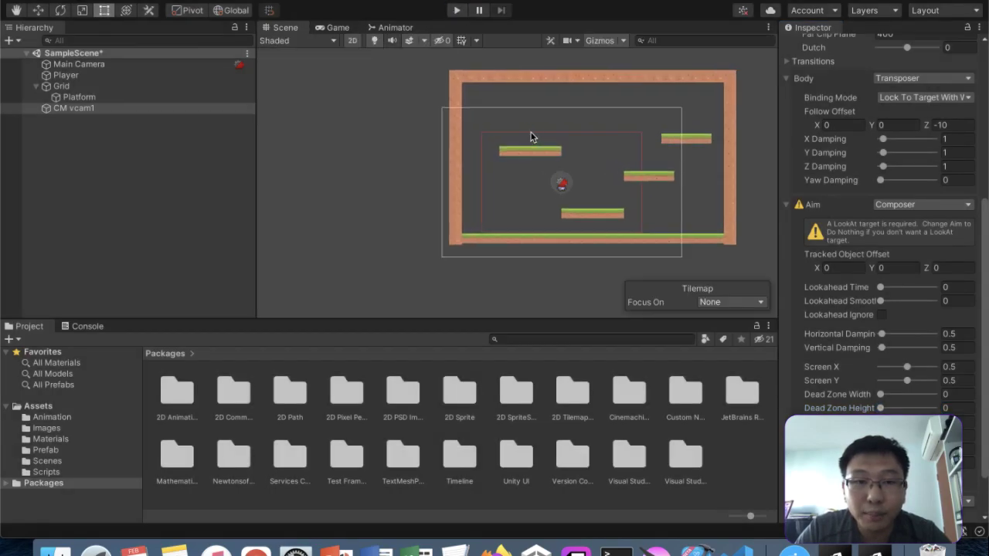
pyautogui.moveTo(530, 133); pyautogui.dragTo(495, 116, button='middle')
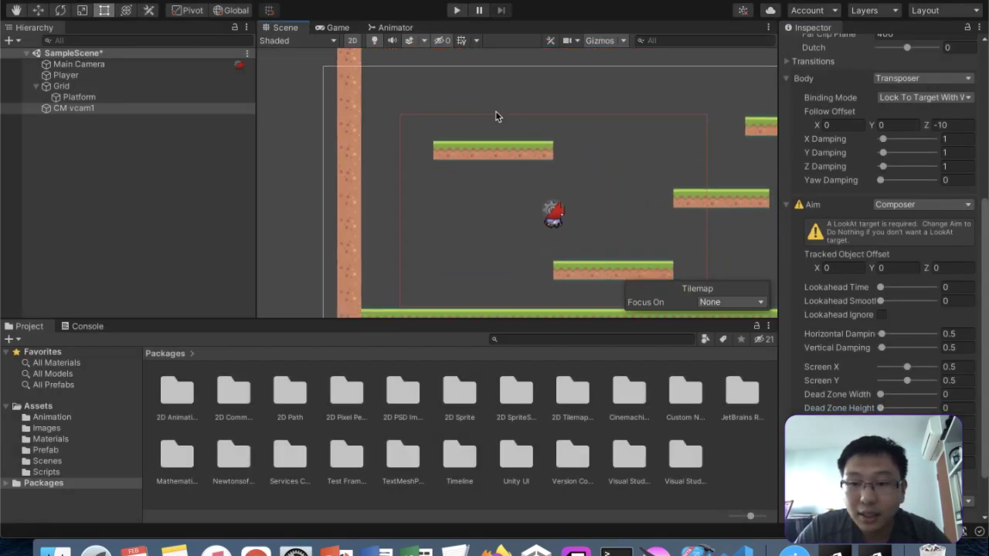
pyautogui.moveTo(880, 408); pyautogui.dragTo(898, 408)
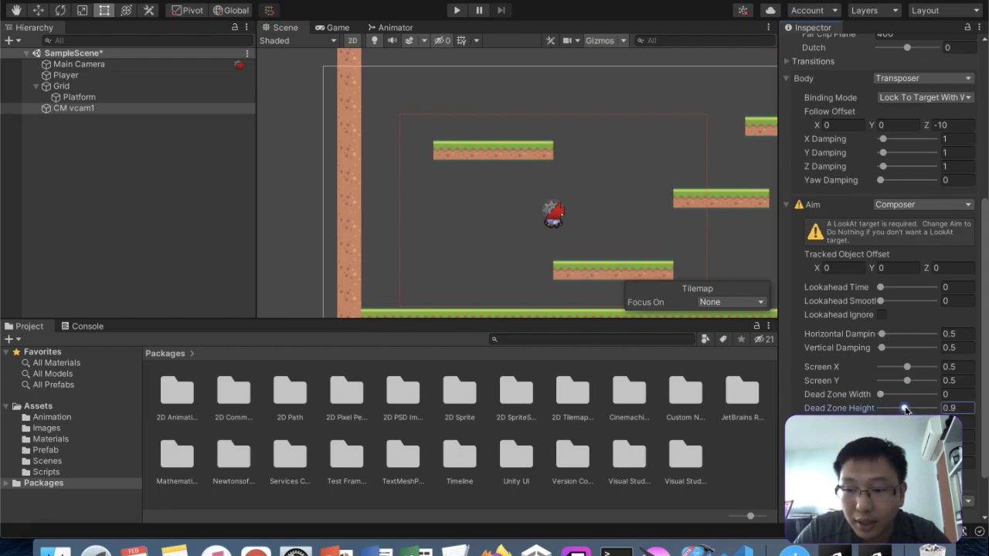
pyautogui.write('1')
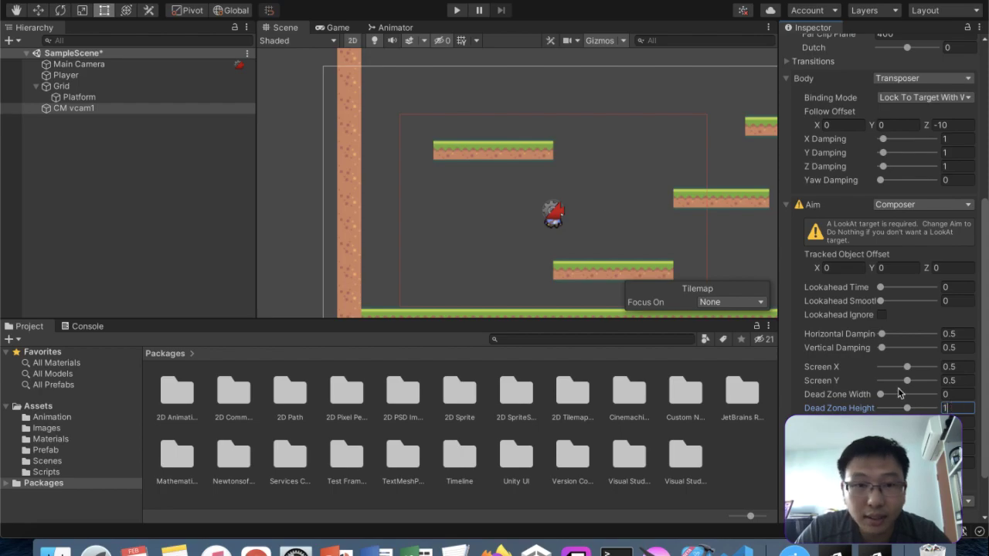
# - Set the Aim Dead Zone Width of CM vcam1 to 1
pyautogui.click(338, 28)
pyautogui.click(299, 33)
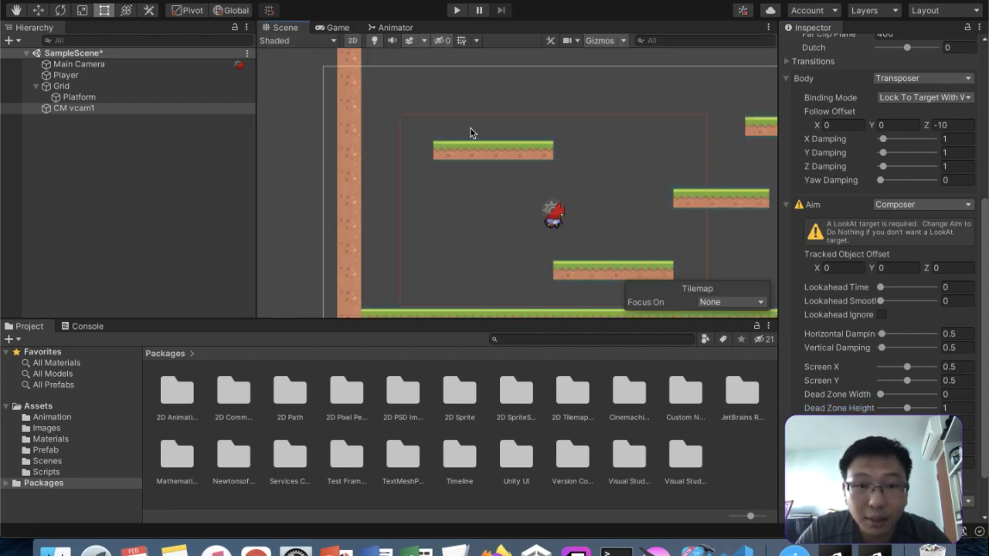
pyautogui.click(896, 396)
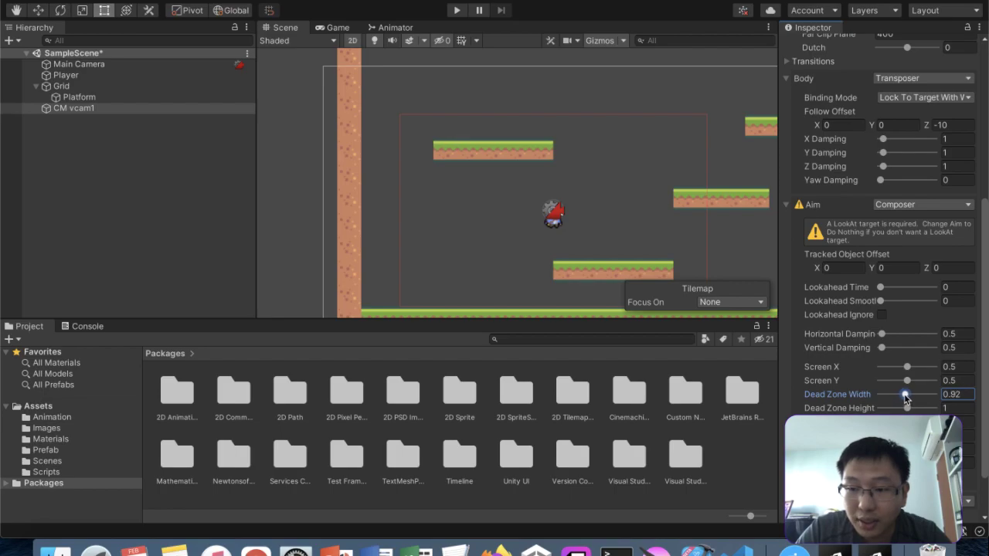
pyautogui.click(961, 394)
pyautogui.write('1')
pyautogui.click(652, 224)
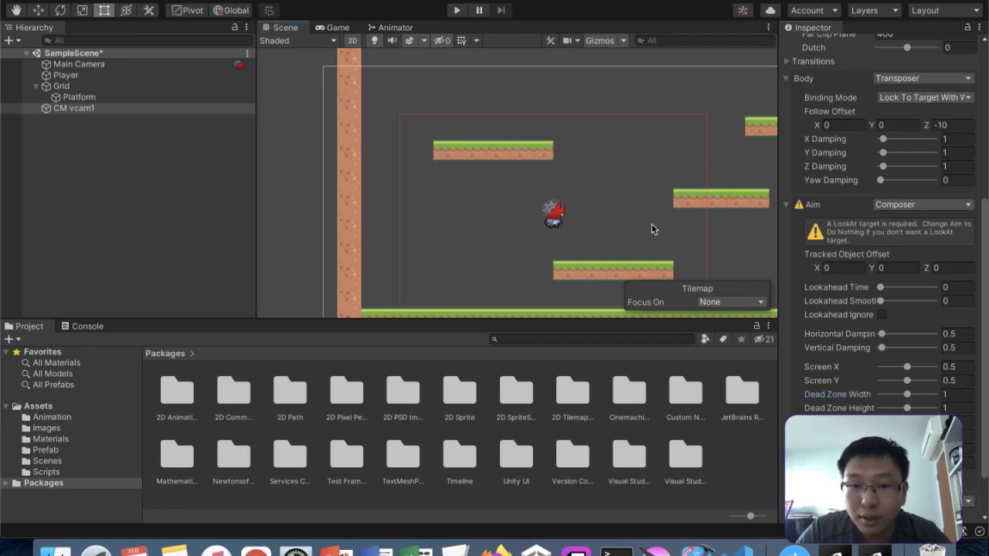
# - Select CM vcam1 and change its Aim mode to Same As Follow Target
pyautogui.scroll(-2, 614, 193)
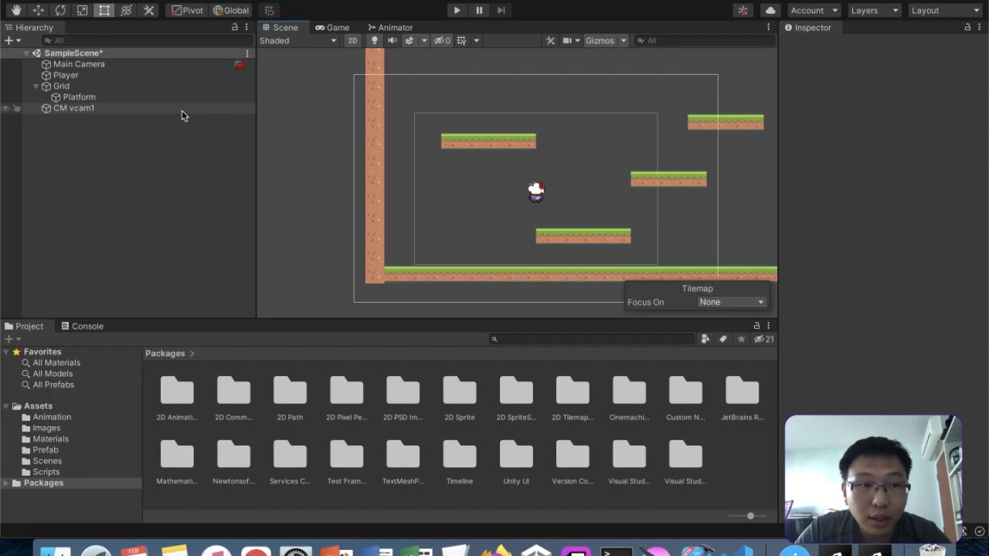
pyautogui.click(70, 109)
pyautogui.scroll(-3, 745, 248)
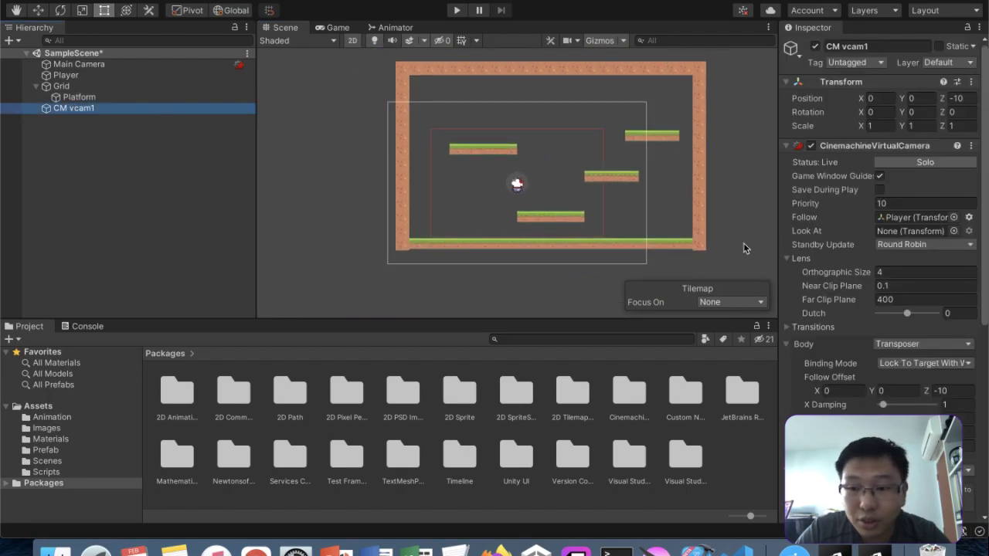
pyautogui.scroll(-6, 866, 347)
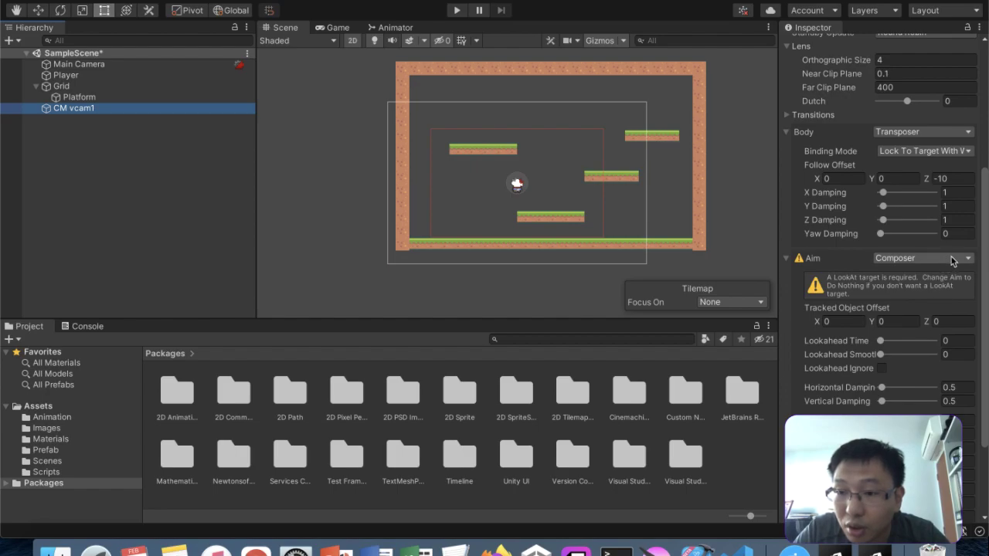
pyautogui.click(951, 260)
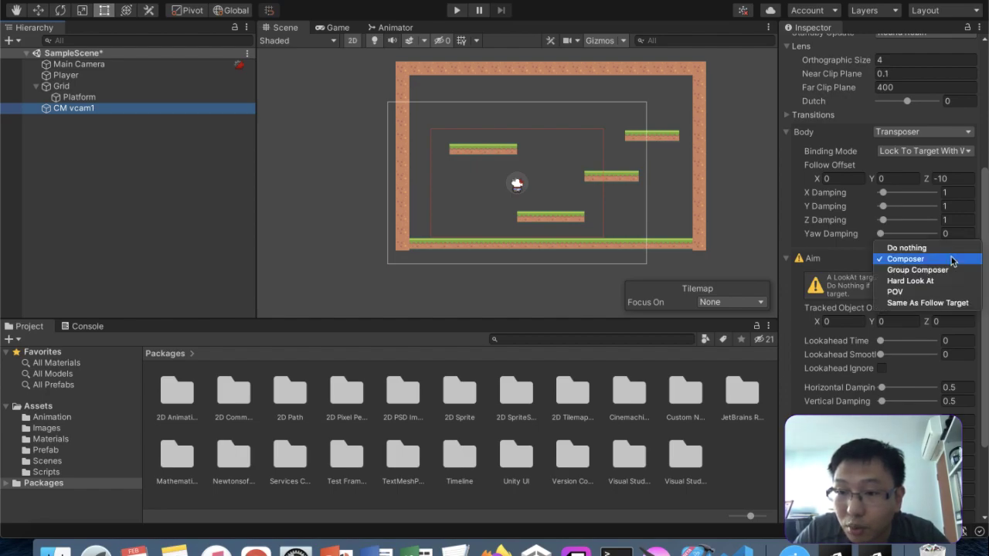
pyautogui.click(926, 303)
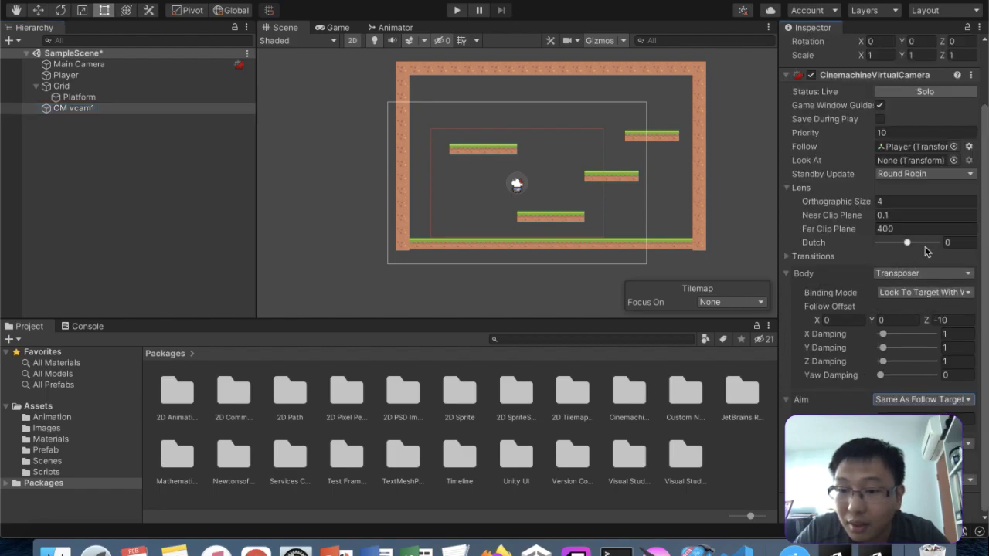
# - Play the scene, run and jump the player across the level to test the camera with the changed Aim mode, and stop the game
pyautogui.click(459, 12)
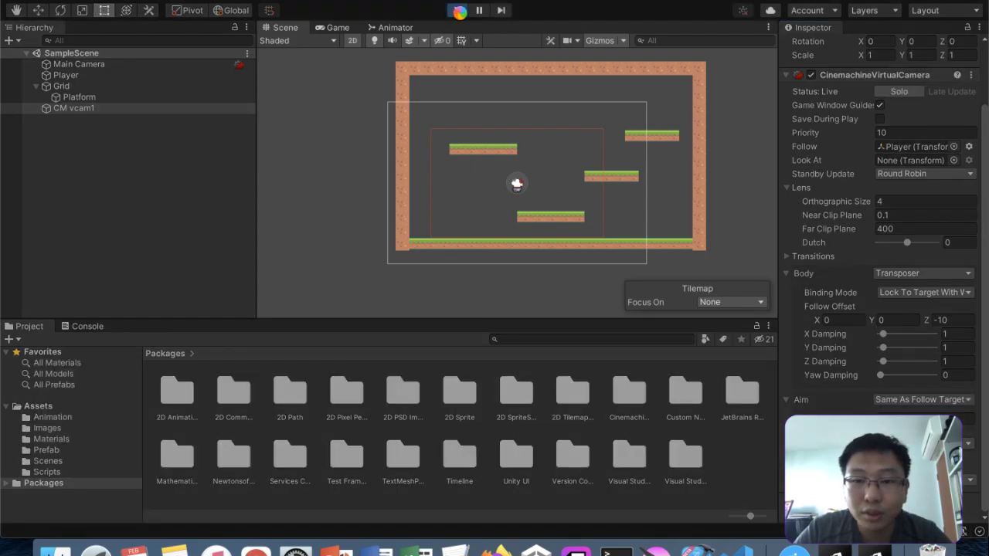
pyautogui.press('Right')
pyautogui.press('Left')
pyautogui.press('space')
pyautogui.press('Right')
pyautogui.press('Left')
pyautogui.press('Right')
pyautogui.press('Left')
pyautogui.press('space')
pyautogui.press('Right')
pyautogui.press('space')
pyautogui.press('Left')
pyautogui.press('space')
pyautogui.press('Right')
pyautogui.press('Left')
pyautogui.press('space')
pyautogui.press('Right')
pyautogui.press('space')
pyautogui.press('space')
pyautogui.press('Right')
pyautogui.press('Left')
pyautogui.press('space')
pyautogui.press('Right')
pyautogui.press('Left')
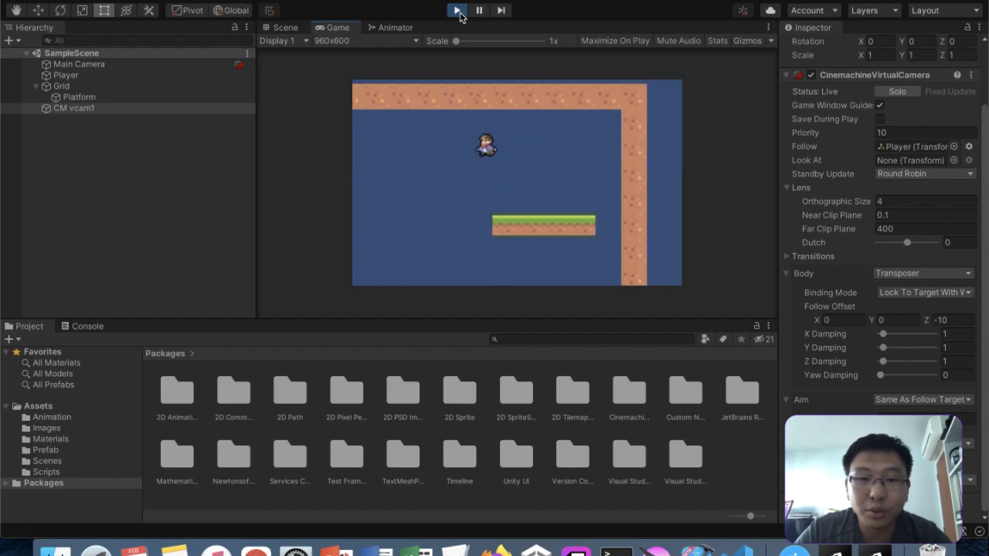
pyautogui.press('space')
pyautogui.press('Left')
pyautogui.press('Right')
pyautogui.press('space')
pyautogui.press('Left')
pyautogui.press('space')
pyautogui.press('Right')
pyautogui.press('space')
pyautogui.press('Left')
pyautogui.press('space')
pyautogui.press('Right')
pyautogui.press('Left')
pyautogui.press('space')
pyautogui.press('Right')
pyautogui.press('space')
pyautogui.press('Left')
pyautogui.press('Right')
pyautogui.press('space')
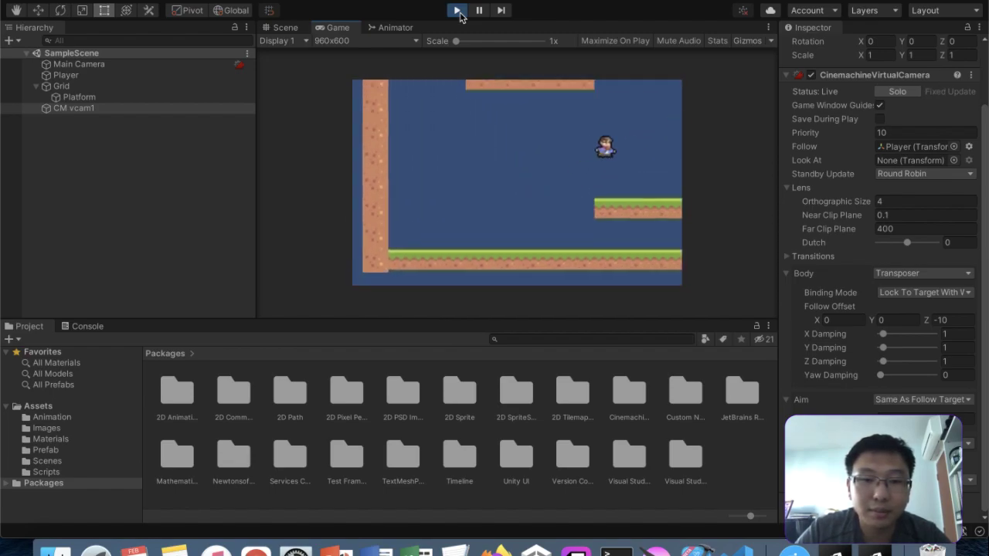
pyautogui.press('space')
pyautogui.press('Left')
pyautogui.press('space')
pyautogui.press('Right')
pyautogui.press('space')
pyautogui.press('Left')
pyautogui.press('Right')
pyautogui.press('space')
pyautogui.press('Left')
pyautogui.press('Right')
pyautogui.press('space')
pyautogui.press('Left')
pyautogui.press('space')
pyautogui.press('Right')
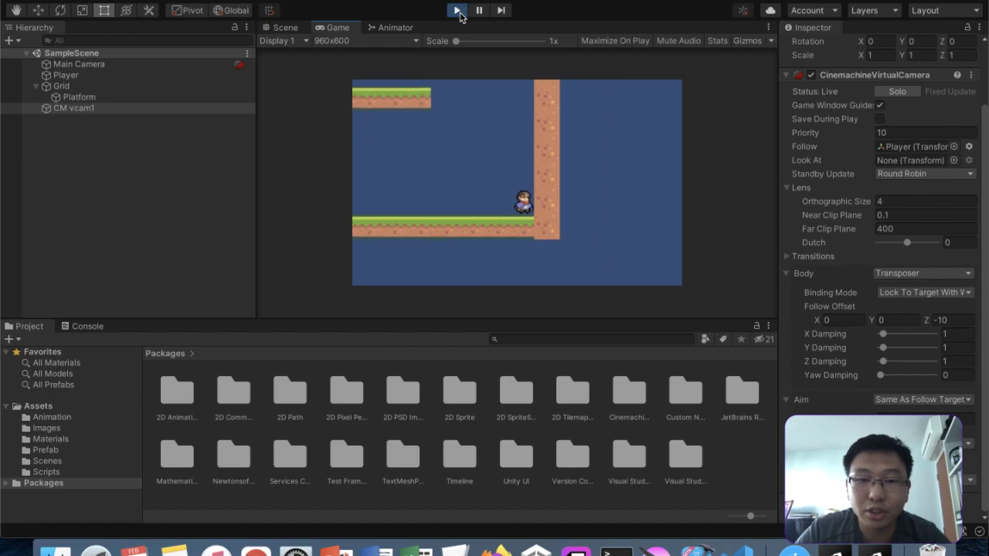
pyautogui.press('Left')
pyautogui.press('space')
pyautogui.press('space')
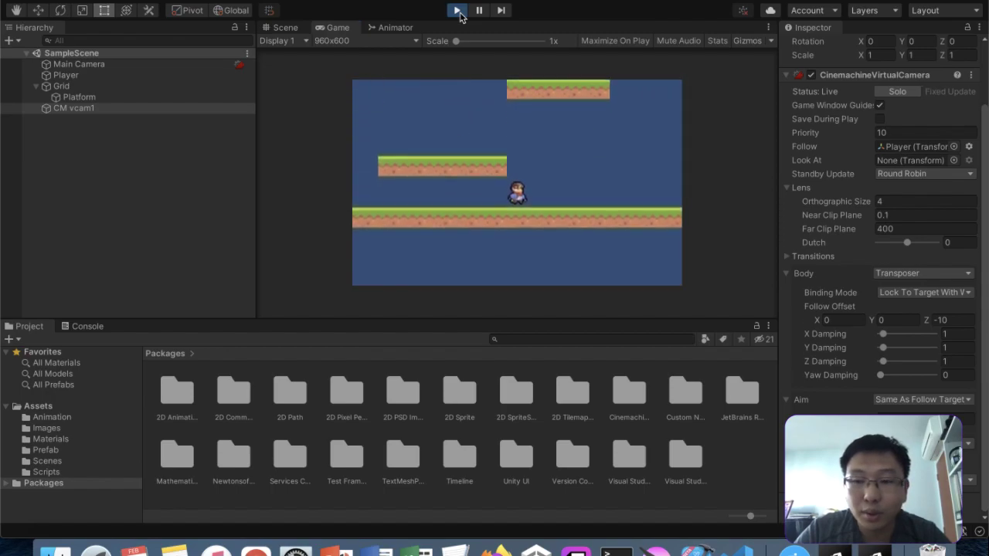
pyautogui.click(458, 10)
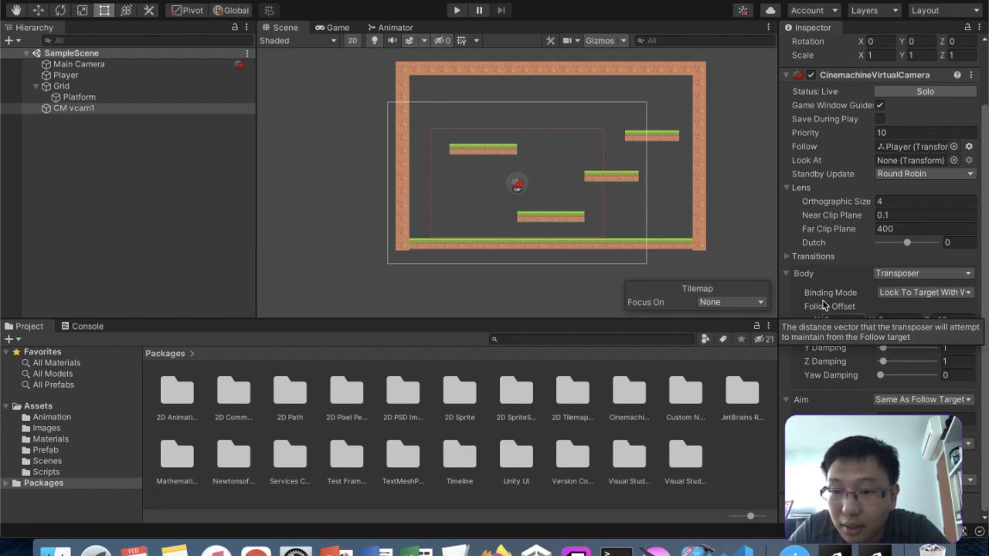
# - Try Simple Follow With World Up and Lock To Target as the Body Binding Mode of CM vcam1, and expand its Transitions settings
pyautogui.click(788, 258)
pyautogui.click(788, 257)
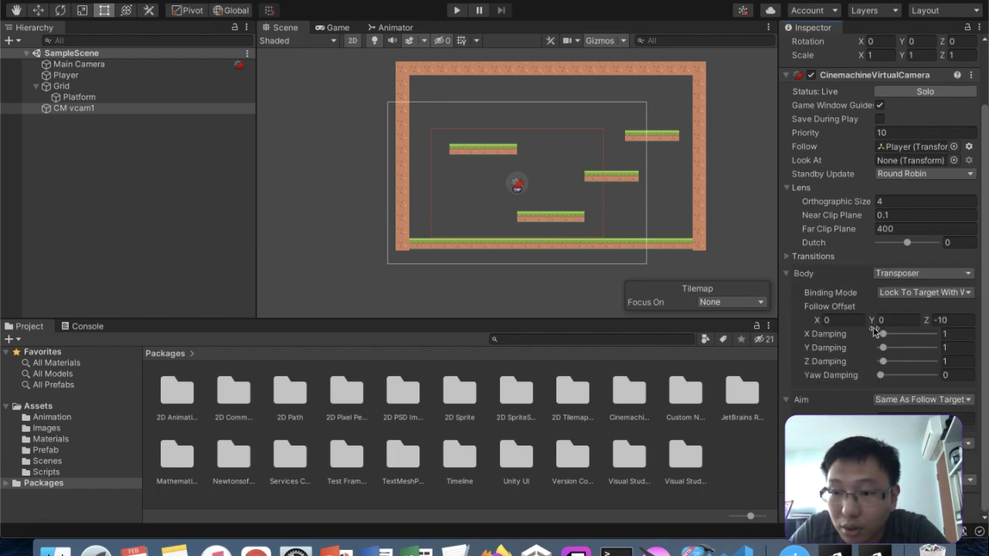
pyautogui.click(926, 293)
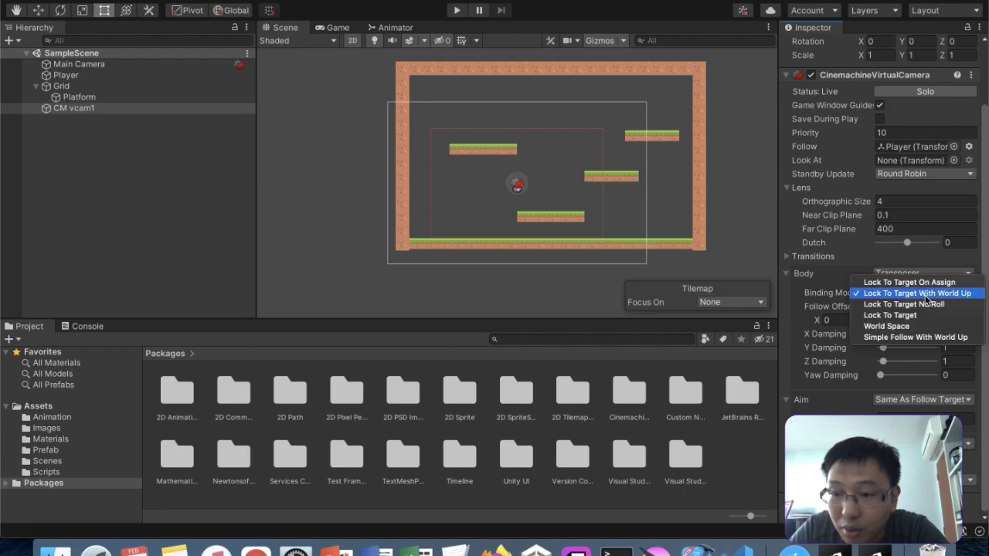
pyautogui.click(916, 336)
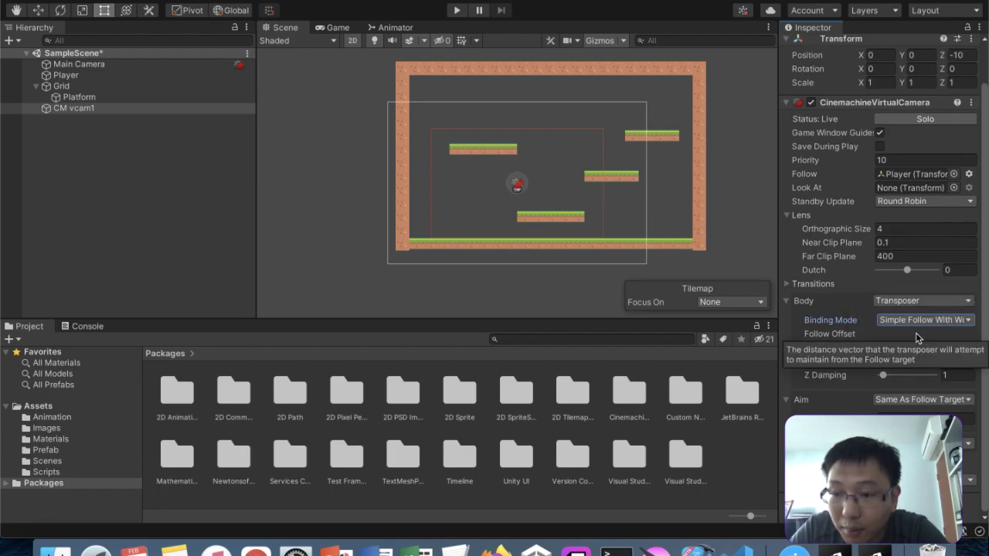
pyautogui.click(913, 319)
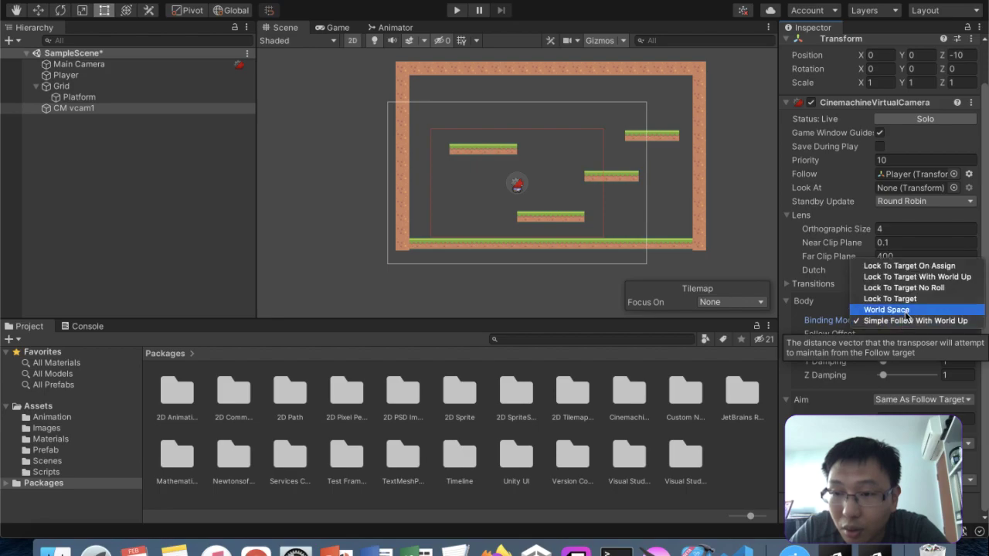
pyautogui.click(914, 299)
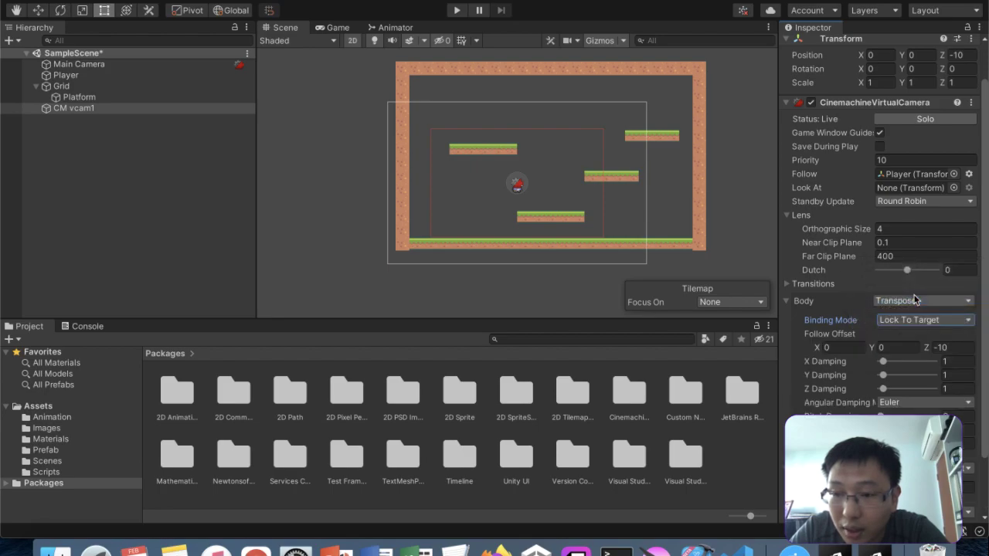
pyautogui.click(829, 285)
pyautogui.scroll(-3, 834, 287)
pyautogui.scroll(-2, 835, 290)
pyautogui.scroll(3, 840, 285)
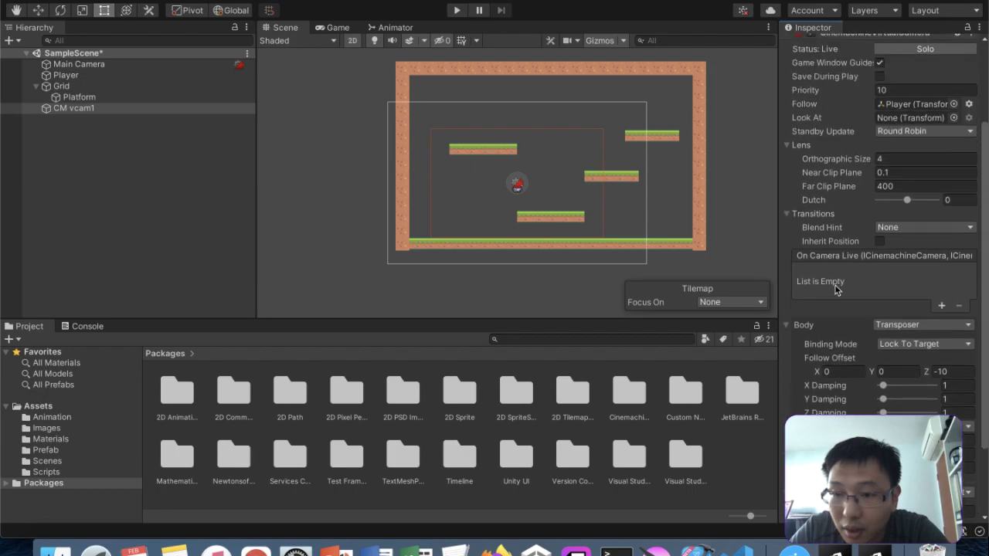
# - Try Lock To Target On Assign and Simple Follow With World Up as the Binding Mode, and reselect Transposer as the Body
pyautogui.click(896, 347)
pyautogui.click(906, 314)
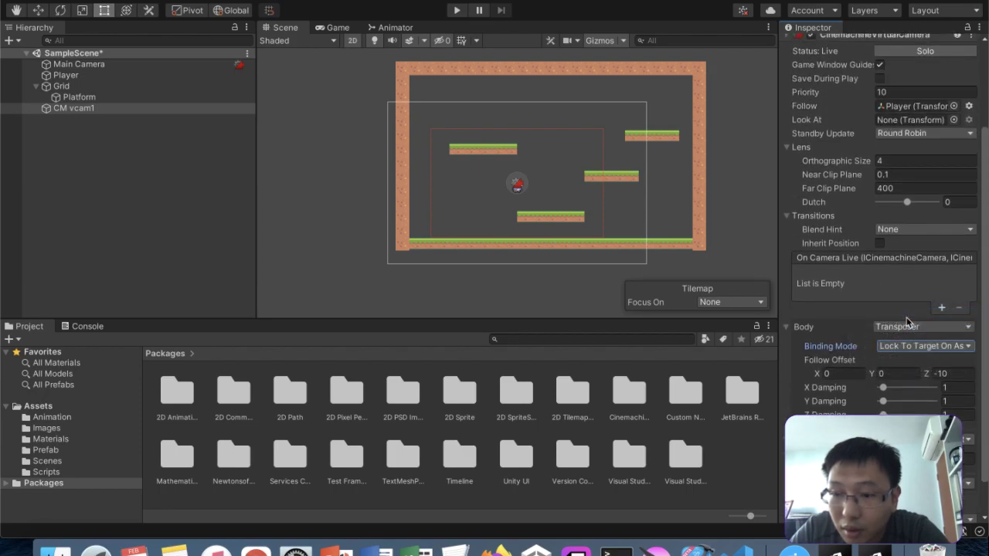
pyautogui.click(902, 346)
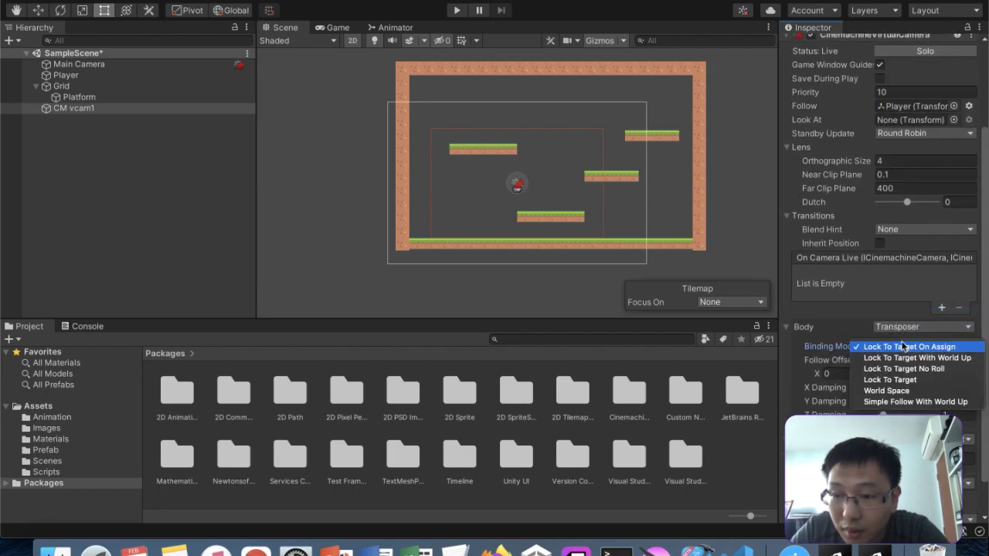
pyautogui.click(893, 402)
pyautogui.click(904, 328)
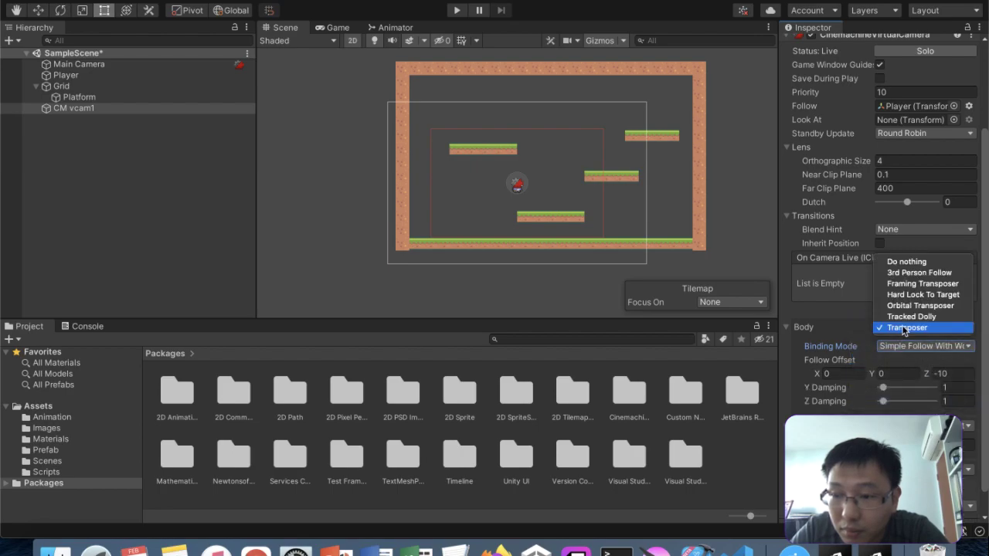
pyautogui.click(904, 328)
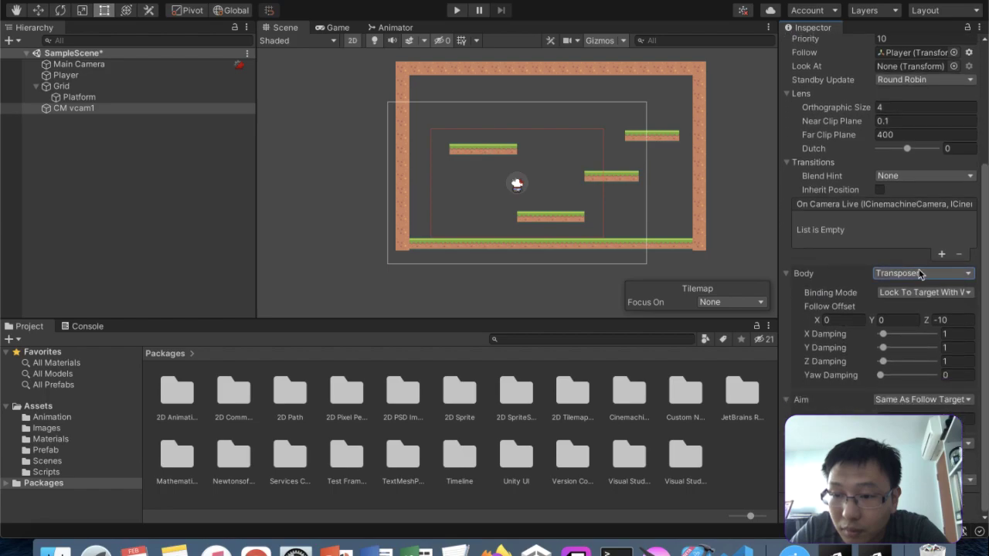
# - Collapse the Transitions settings of CM vcam1
pyautogui.scroll(3, 952, 347)
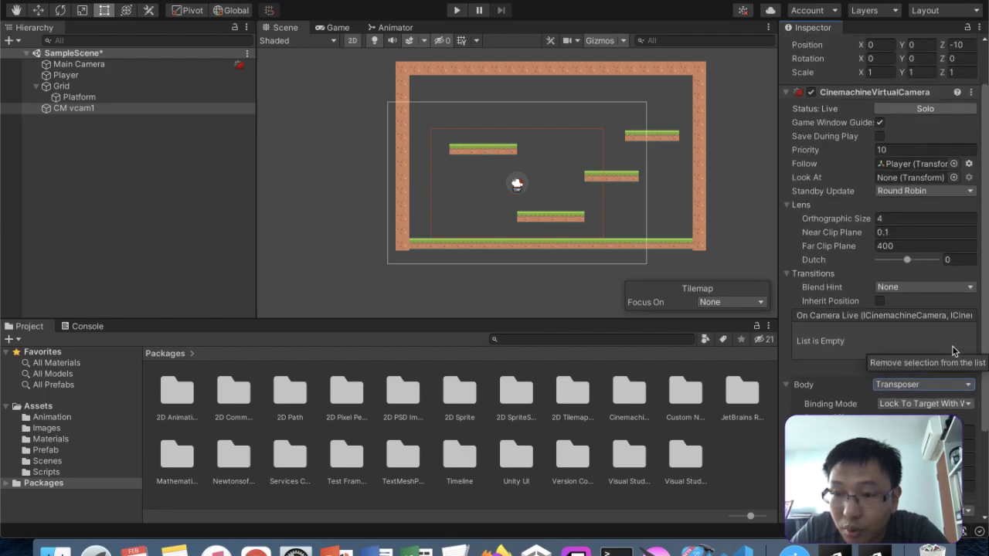
pyautogui.click(787, 274)
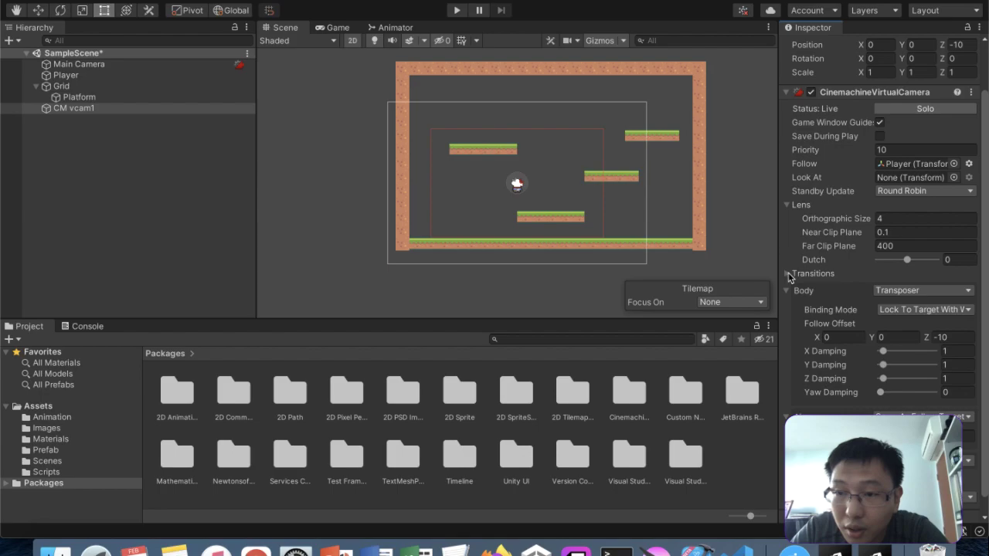
pyautogui.click(787, 274)
pyautogui.click(787, 273)
pyautogui.scroll(-1, 789, 278)
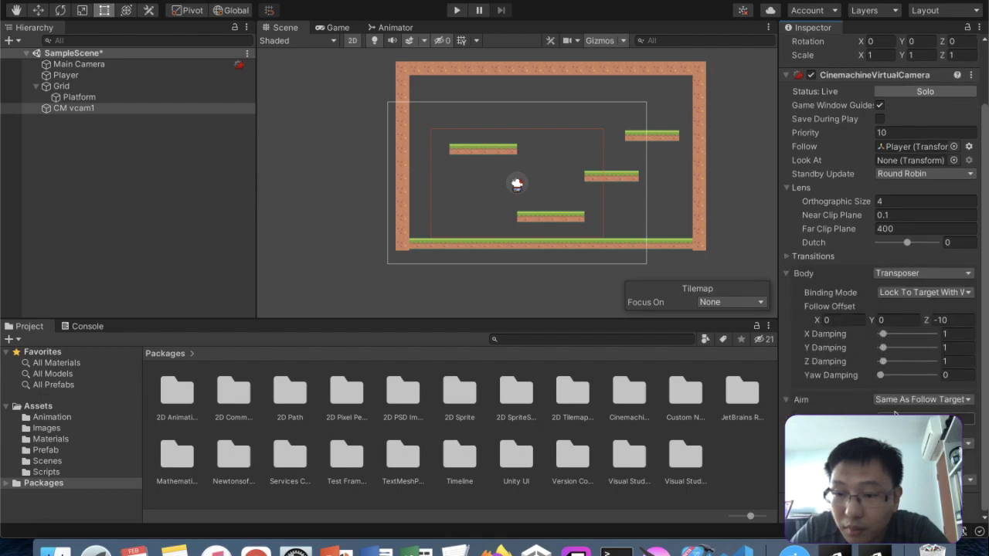
# - Try POV as the Aim mode of CM vcam1, and set it back to Composer
pyautogui.click(923, 399)
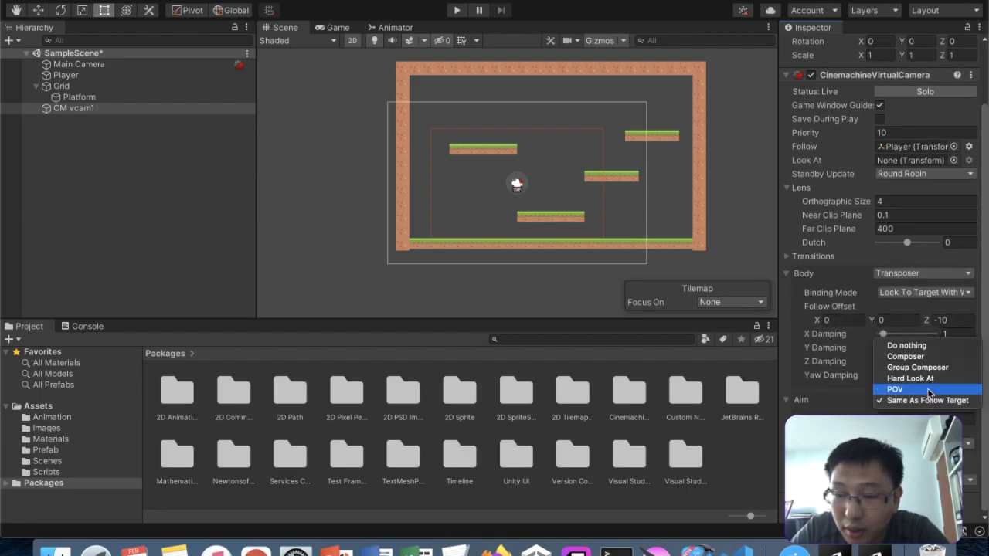
pyautogui.click(927, 387)
pyautogui.click(922, 397)
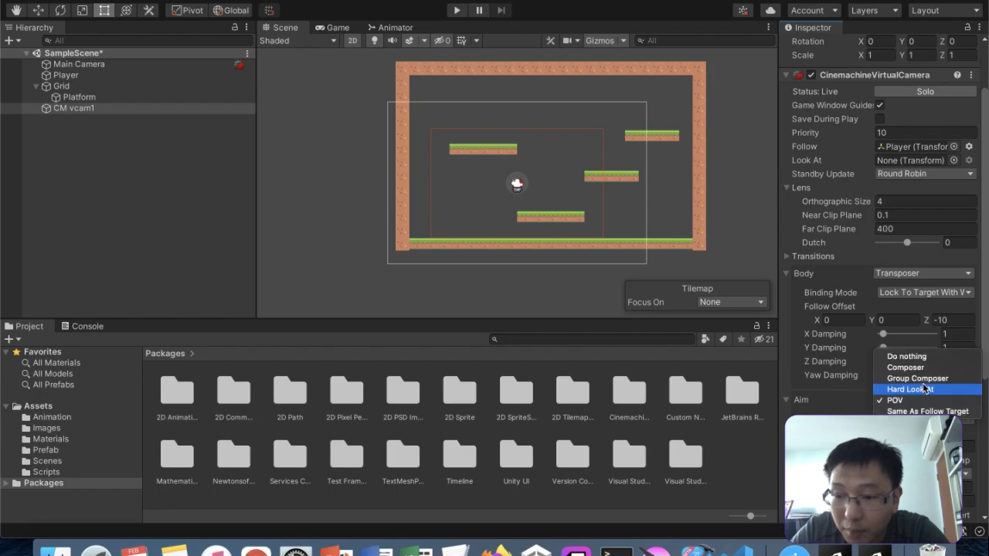
pyautogui.click(924, 367)
pyautogui.scroll(-5, 925, 369)
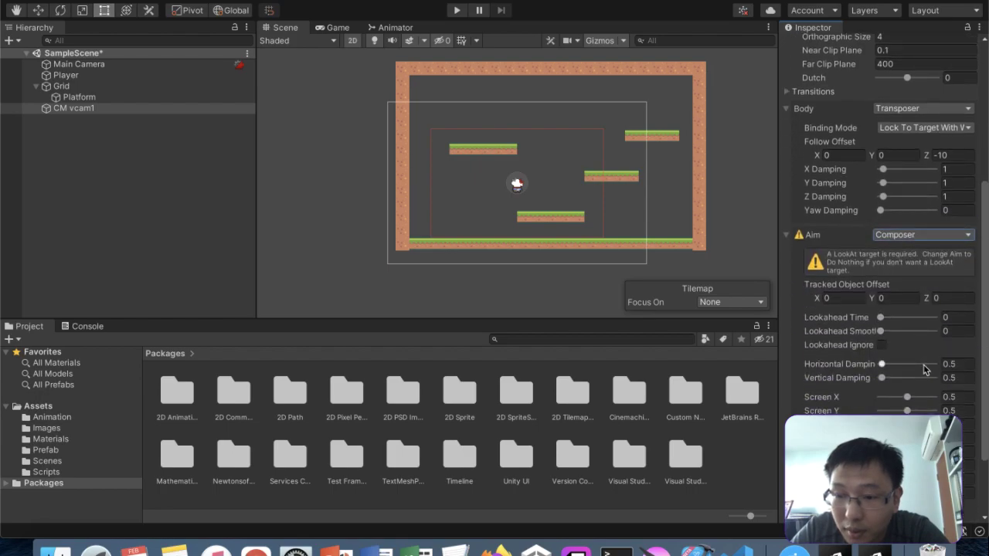
pyautogui.scroll(-2, 925, 369)
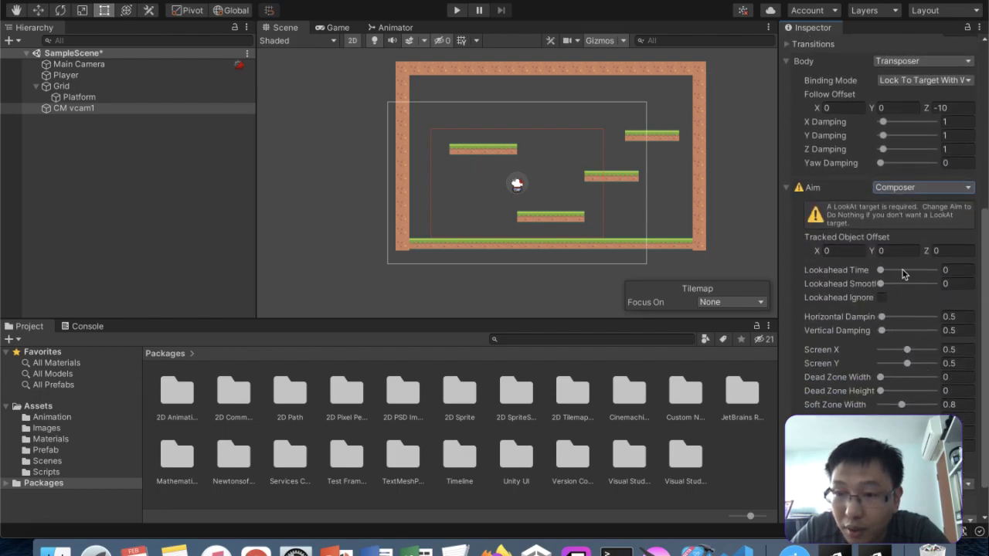
# - Assign Player as the Look At target of CM vcam1, and try a wider Aim Dead Zone Width before returning it to 0
pyautogui.scroll(12, 923, 231)
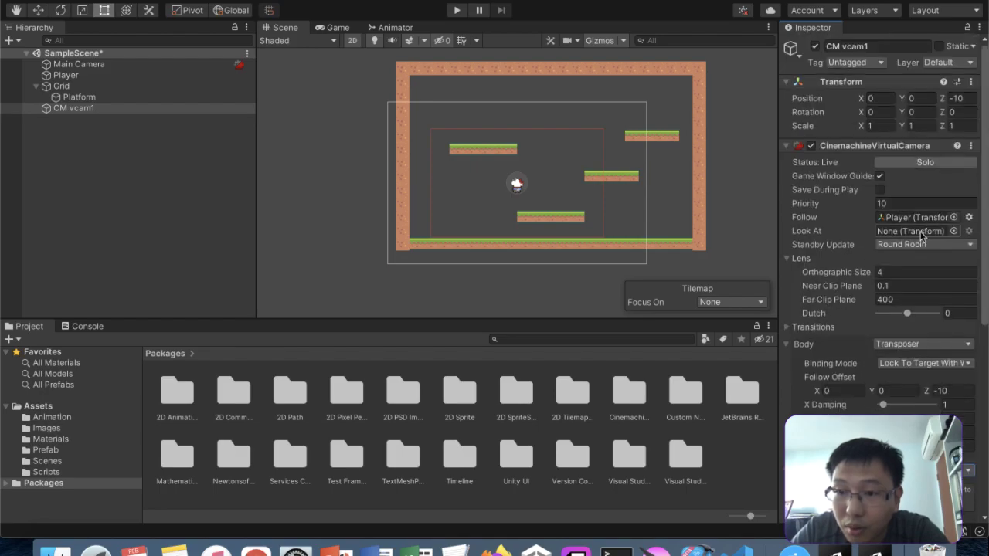
pyautogui.moveTo(66, 75); pyautogui.dragTo(884, 232)
pyautogui.scroll(-10, 928, 355)
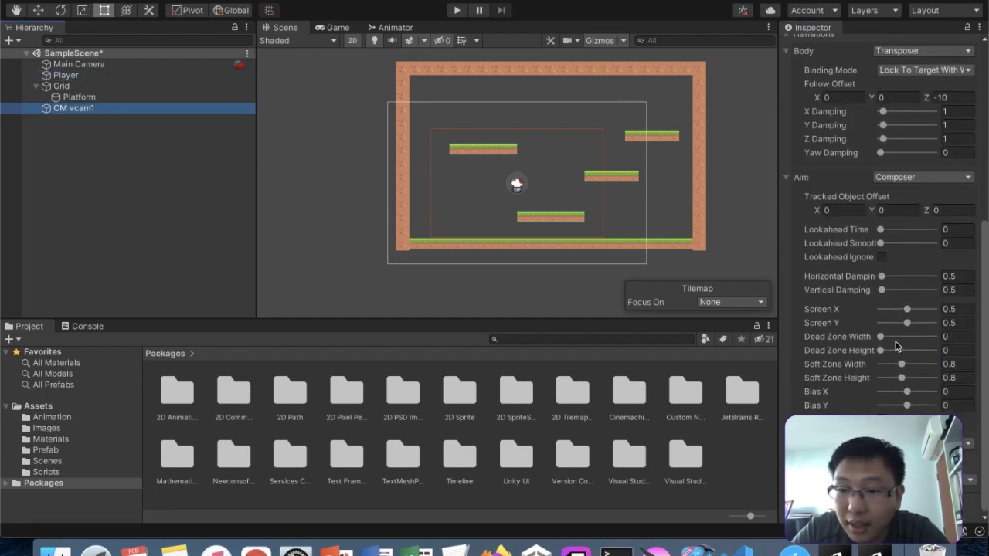
pyautogui.moveTo(882, 339)
pyautogui.mouseDown()
pyautogui.moveTo(919, 337)
pyautogui.moveTo(880, 338)
pyautogui.mouseUp()
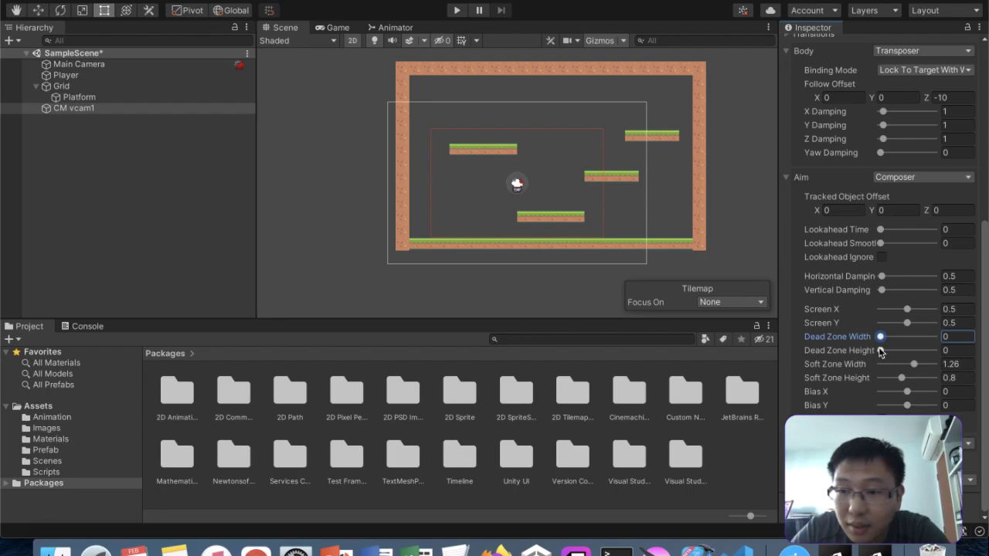
pyautogui.scroll(6, 891, 330)
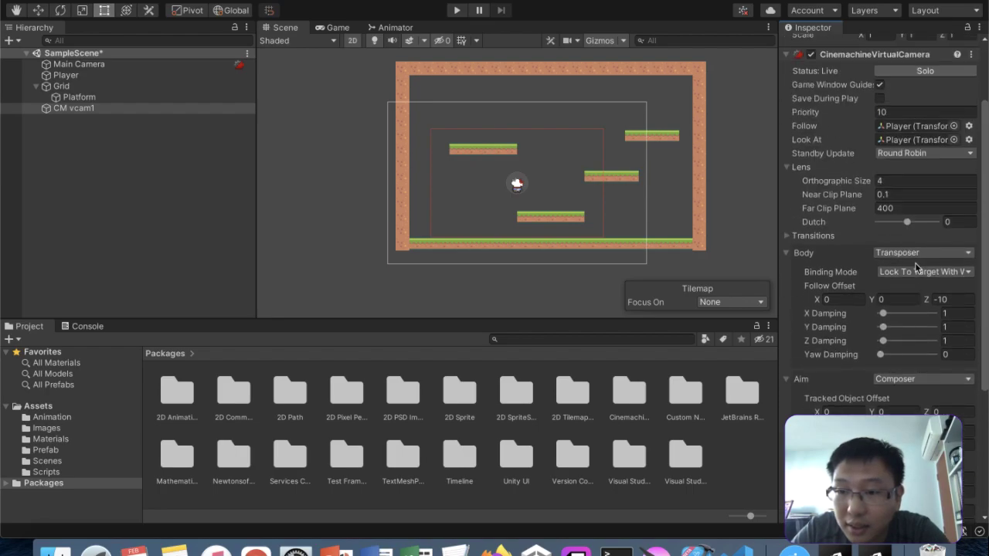
# - Set CM vcam1's Body Binding Mode to Simple Follow With World Up and its Aim Dead Zone Height to 1
pyautogui.click(923, 271)
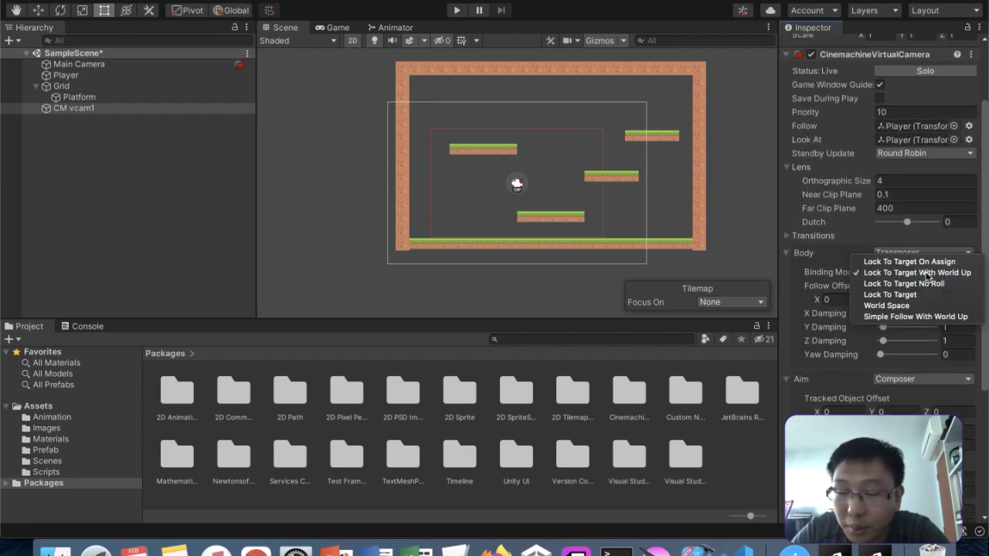
pyautogui.click(925, 317)
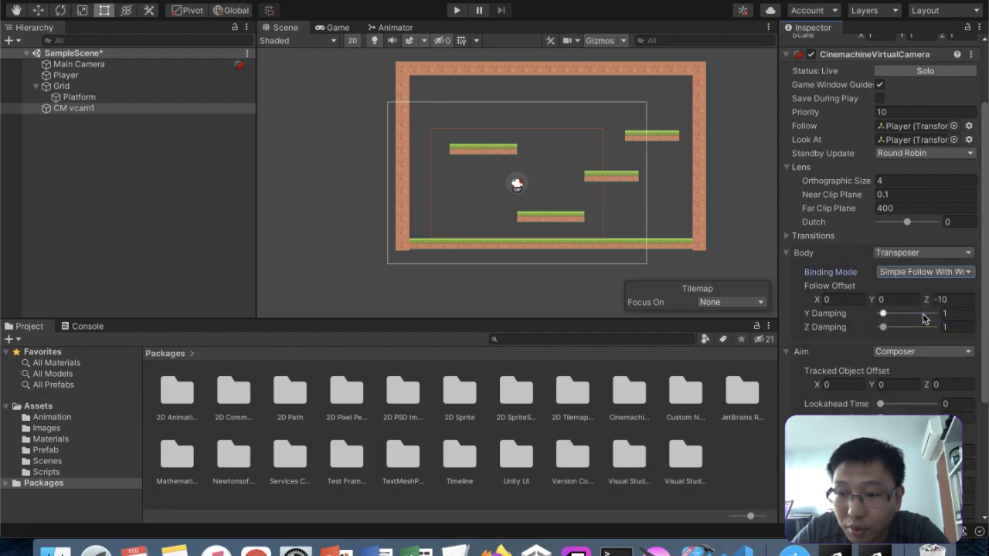
pyautogui.scroll(-5, 923, 318)
pyautogui.scroll(-1, 887, 229)
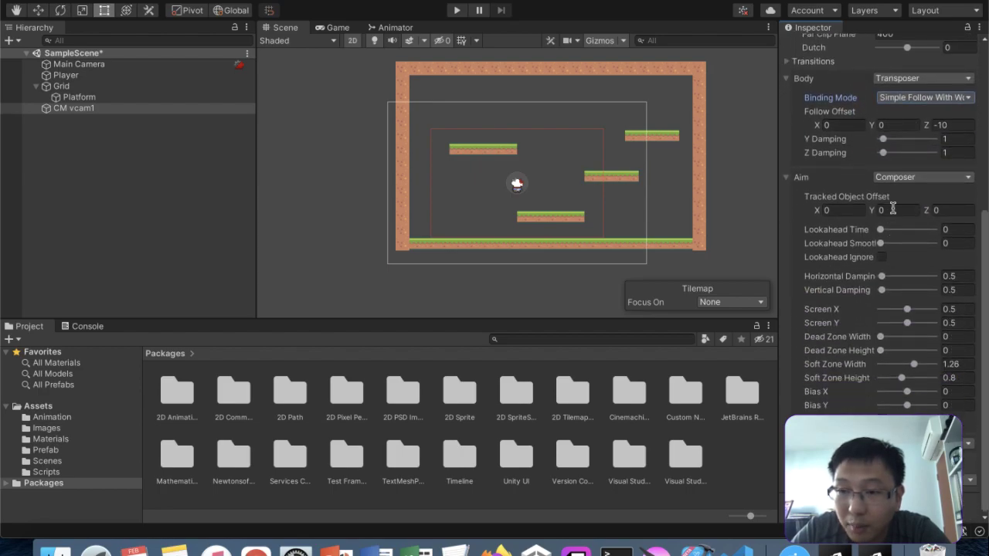
pyautogui.moveTo(880, 352); pyautogui.dragTo(913, 352)
pyautogui.click(946, 349)
pyautogui.write('1')
pyautogui.click(946, 334)
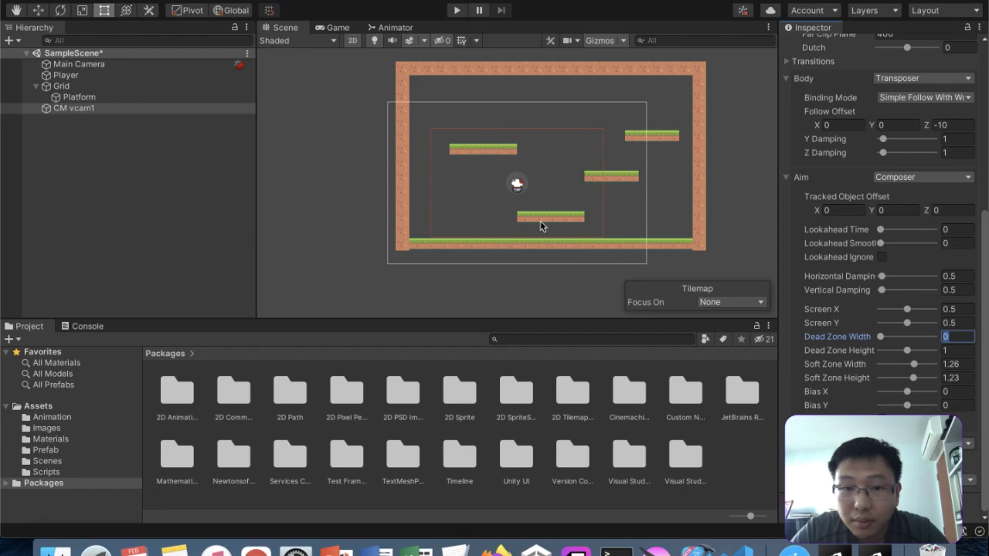
# - Inspect the player's surroundings in an enlarged Scene view and the Main Camera's Camera and CinemachineBrain components
pyautogui.scroll(5, 497, 153)
pyautogui.hotkey('shift', 'space')
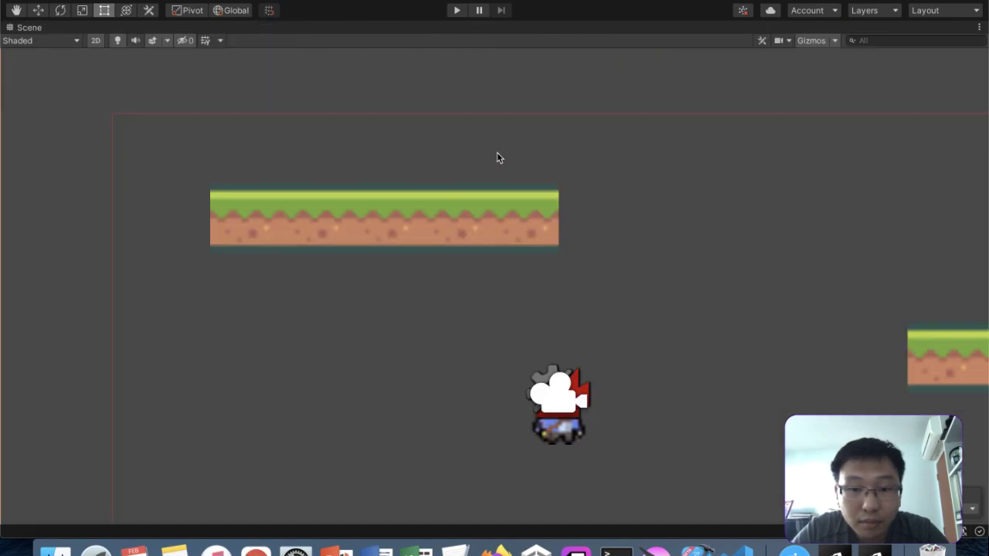
pyautogui.hotkey('shift', 'space')
pyautogui.click(101, 64)
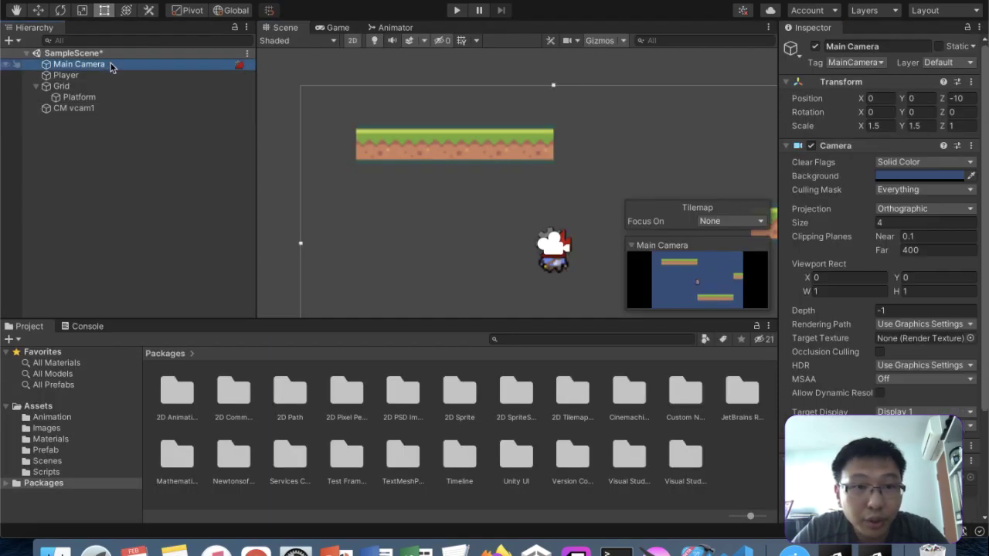
pyautogui.scroll(-5, 938, 290)
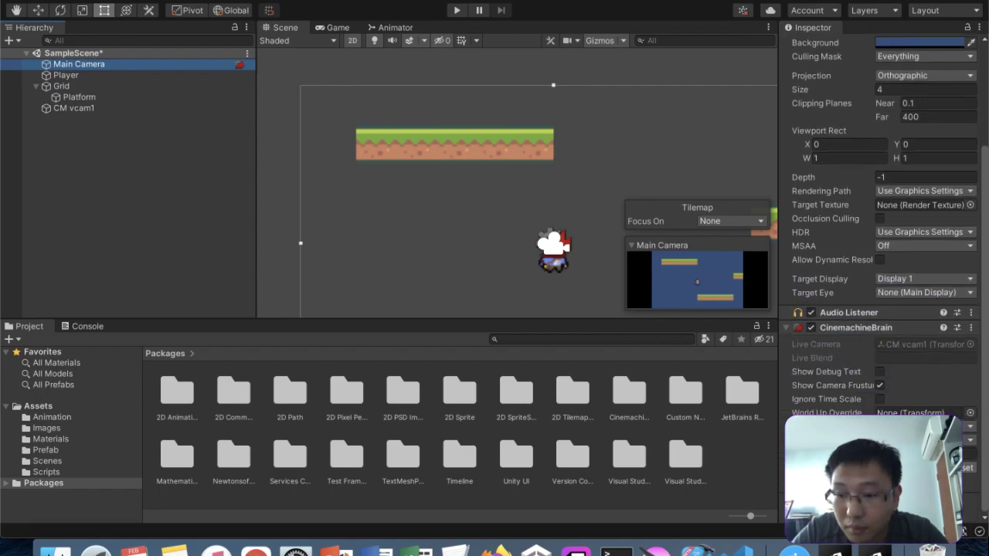
# - Set the Aim Dead Zone Width of CM vcam1 to 1 and deselect the camera
pyautogui.click(128, 107)
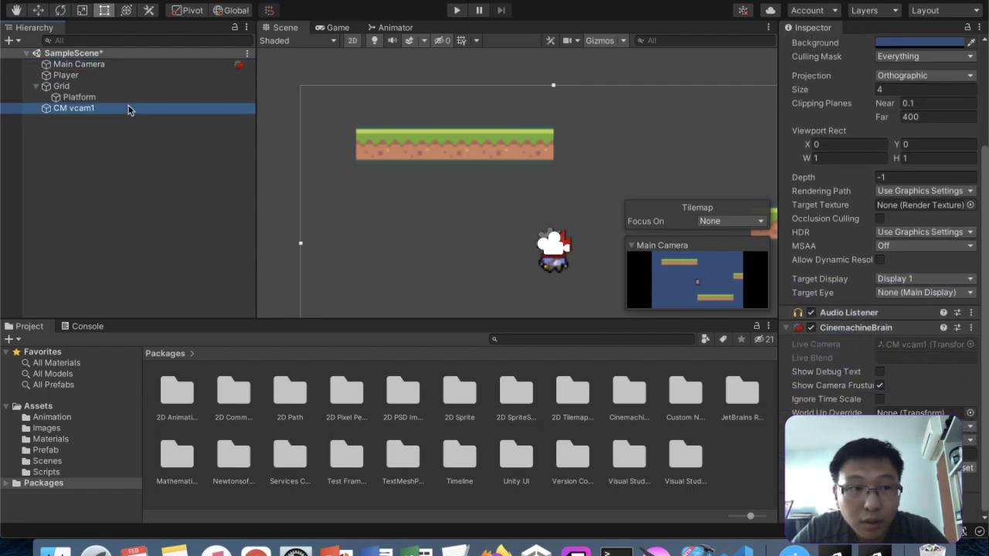
pyautogui.scroll(-5, 887, 407)
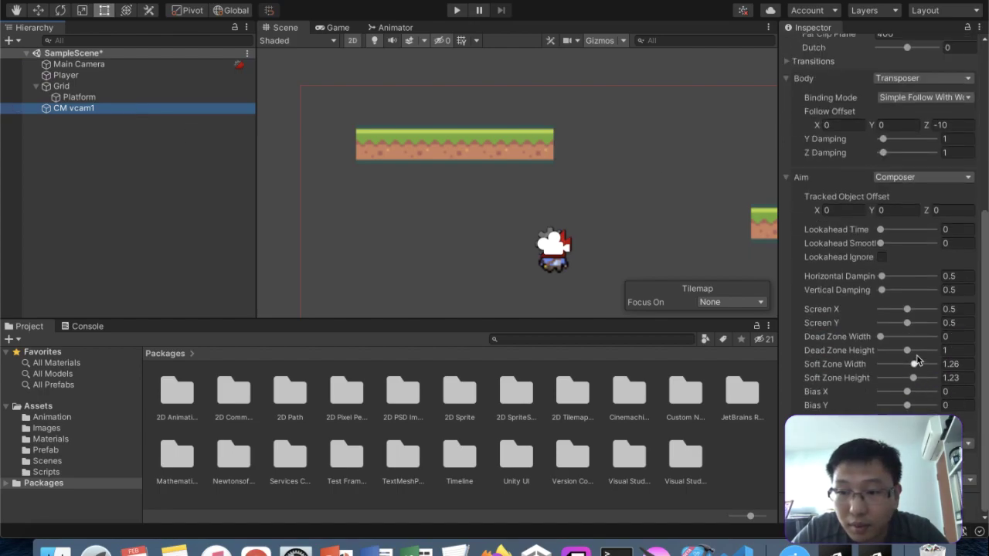
pyautogui.click(947, 337)
pyautogui.click(623, 251)
# - Play-test the scene in the Game view, moving the player both ways and jumping to check the camera follow, and stop the game
pyautogui.scroll(-4, 620, 249)
pyautogui.moveTo(619, 249); pyautogui.dragTo(568, 157, button='middle')
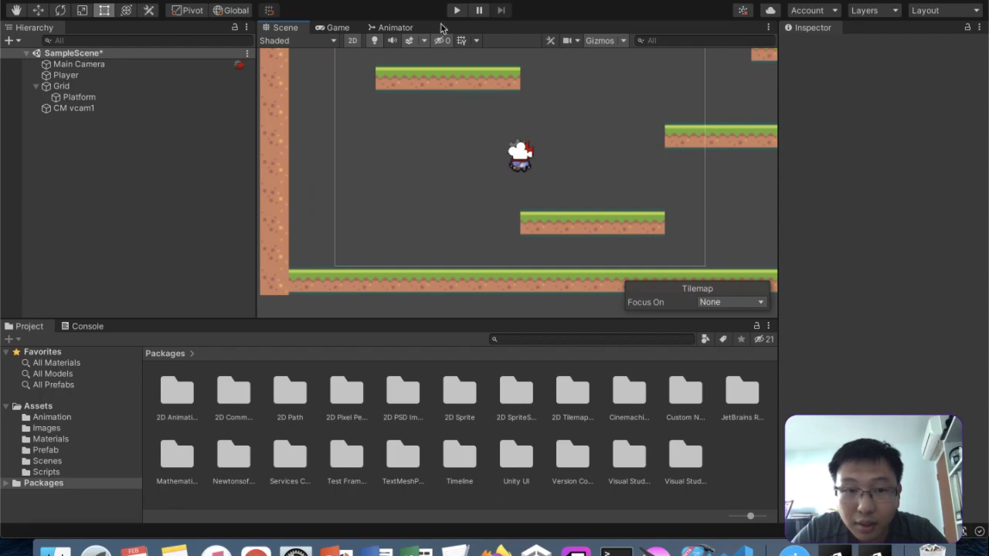
pyautogui.click(350, 28)
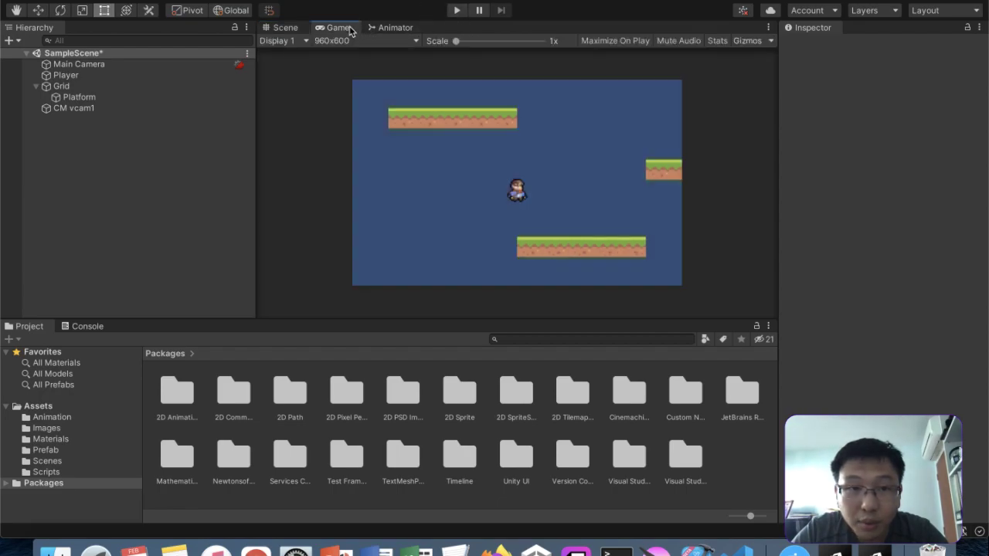
pyautogui.click(456, 11)
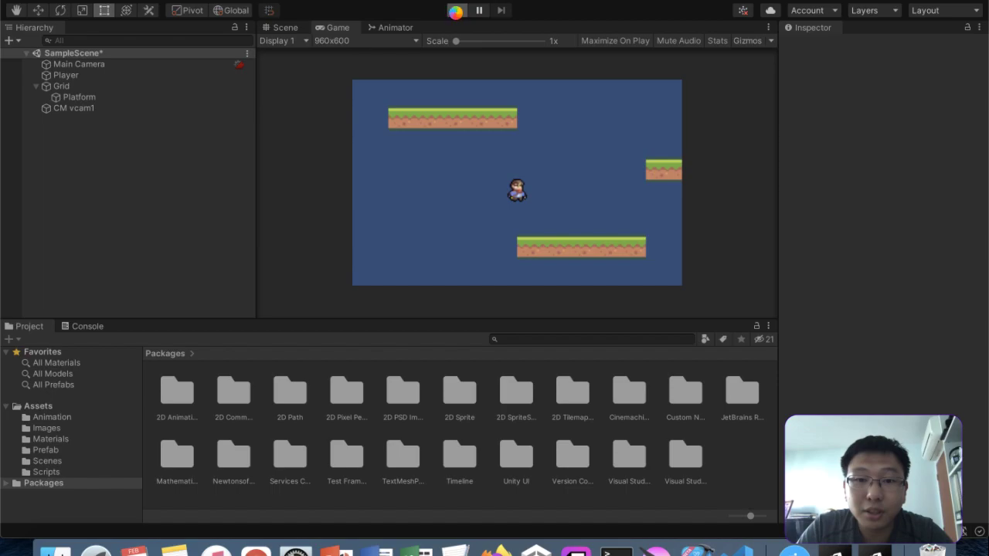
pyautogui.press('Right')
pyautogui.press('Left')
pyautogui.press('Right')
pyautogui.press('Left')
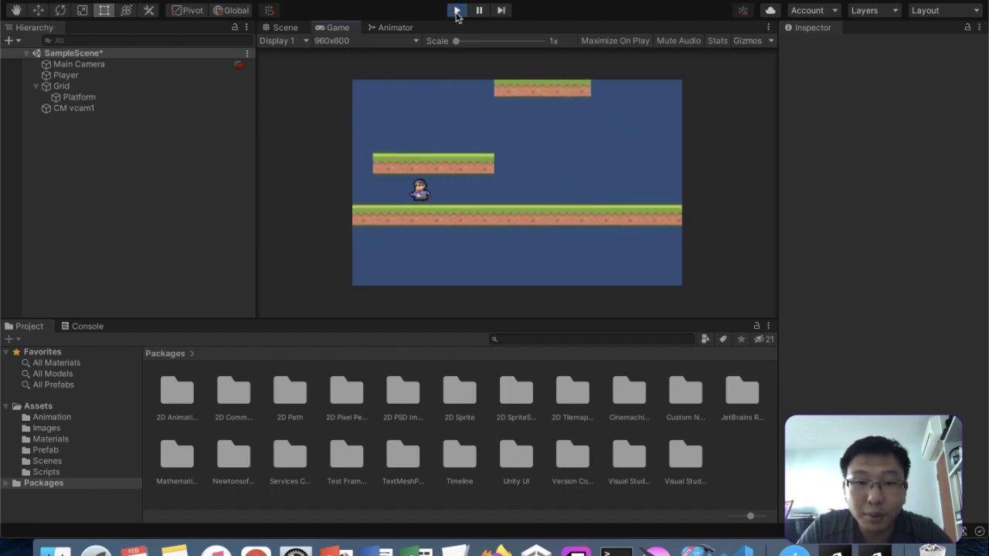
pyautogui.press('Right')
pyautogui.press('Left')
pyautogui.press('Right')
pyautogui.press('space')
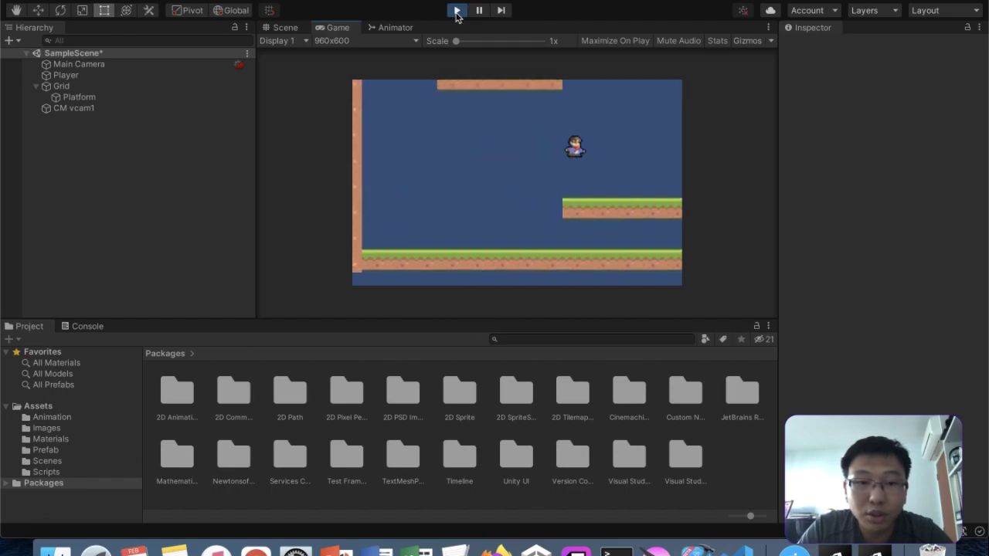
pyautogui.press('Left')
pyautogui.press('Right')
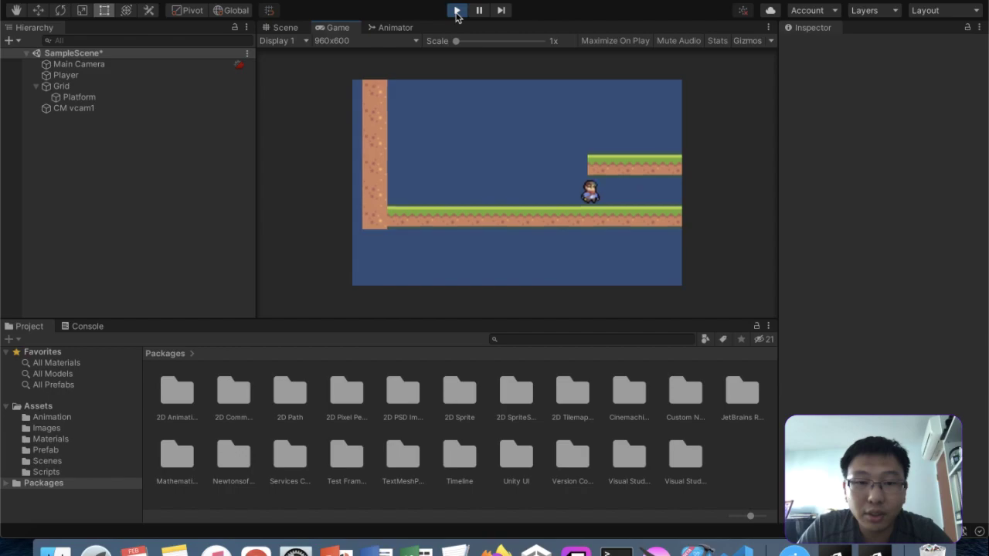
pyautogui.click(456, 10)
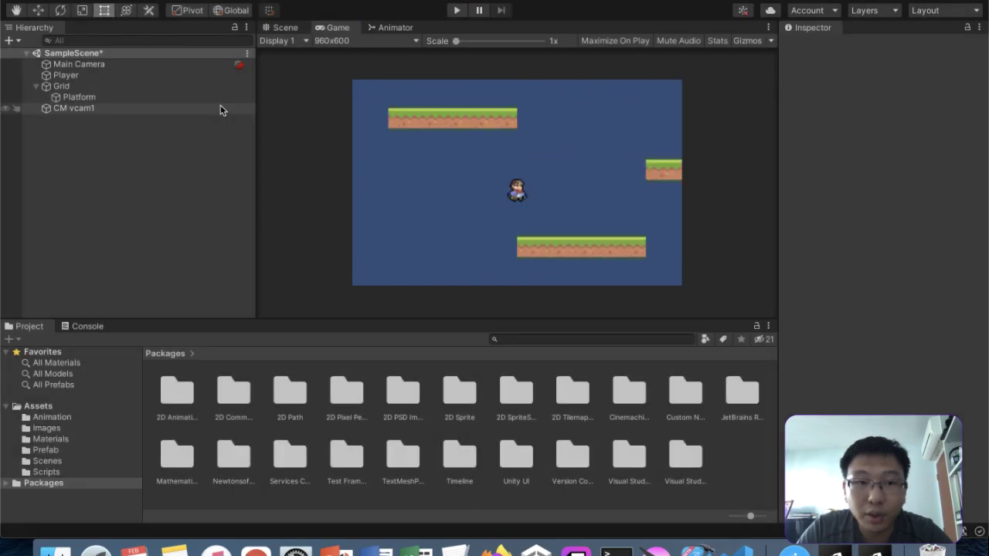
# - Set CM vcam1's Aim Dead Zone Width to 0.3 and its Dead Zone Height to 0.6, after trying 0.3 for the height
pyautogui.click(125, 111)
pyautogui.scroll(-1, 907, 366)
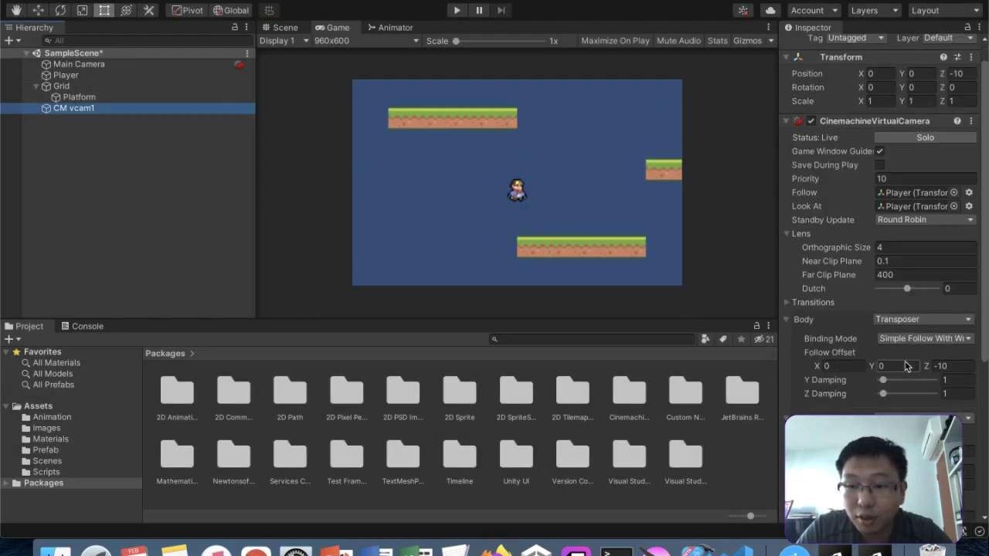
pyautogui.scroll(-6, 908, 366)
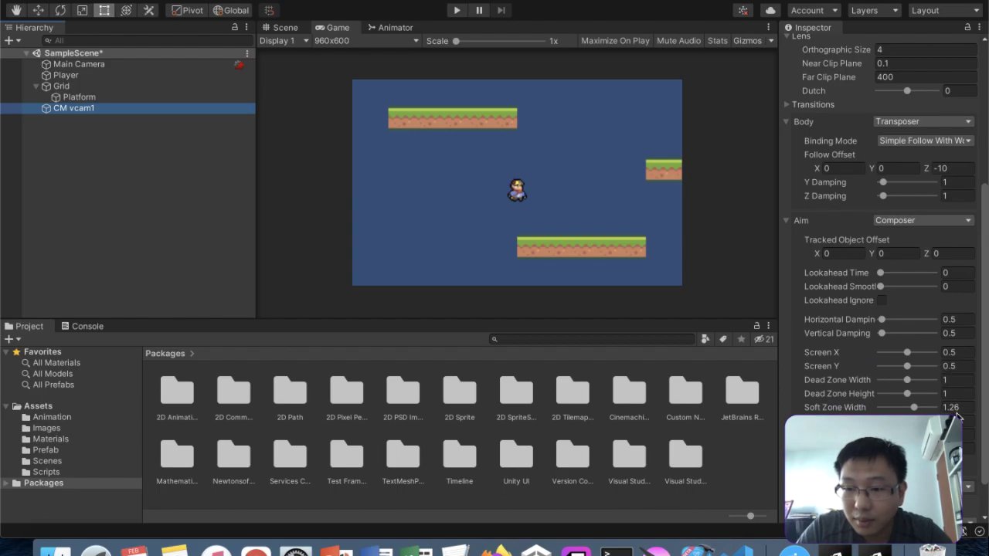
pyautogui.click(949, 393)
pyautogui.click(954, 379)
pyautogui.write('0.3')
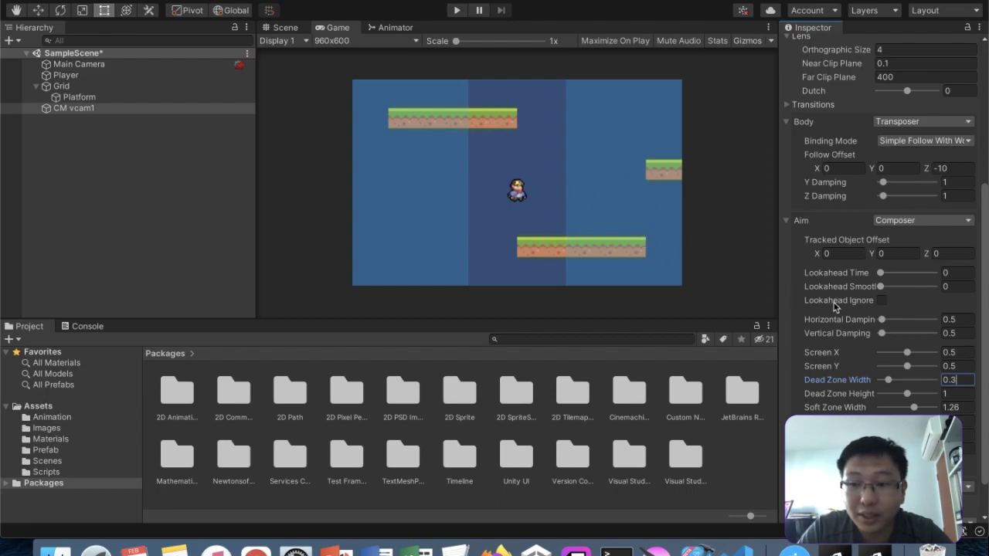
pyautogui.press('Tab')
pyautogui.write('0.3')
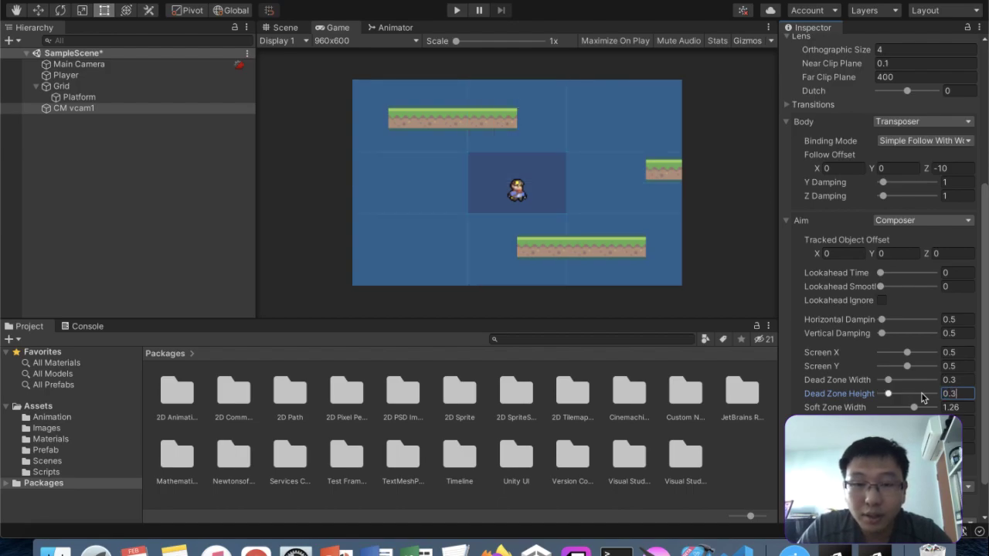
pyautogui.press('BackSpace')
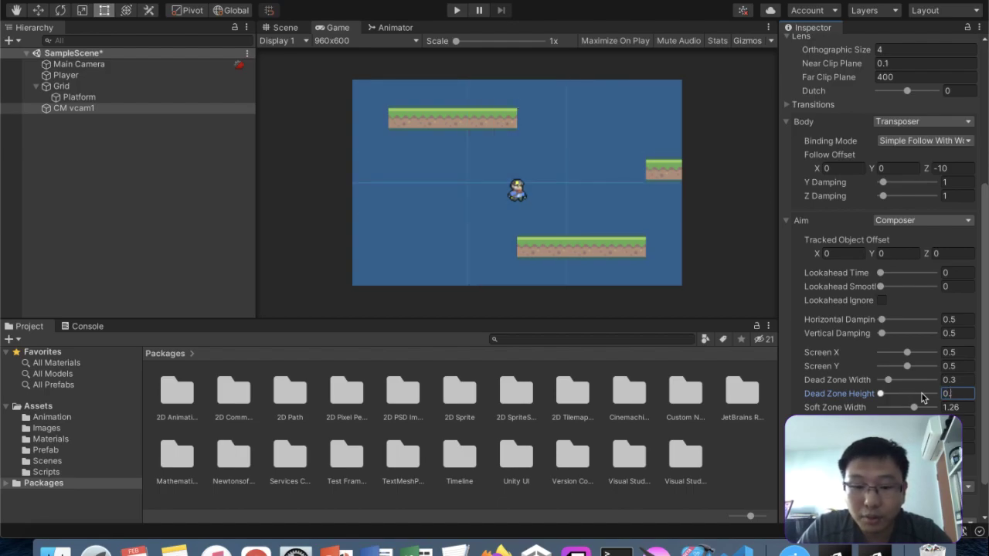
pyautogui.write('6')
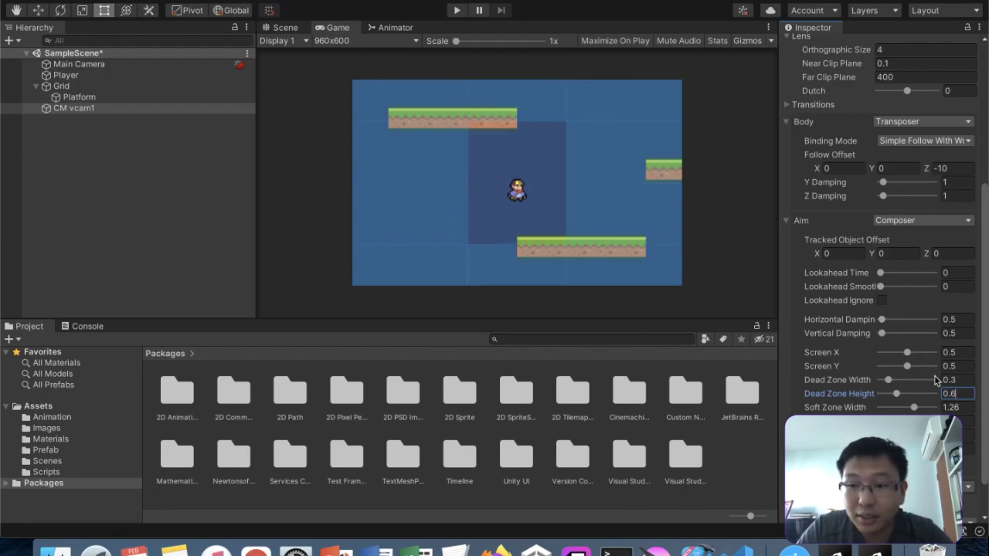
pyautogui.scroll(-3, 963, 432)
pyautogui.scroll(10, 799, 258)
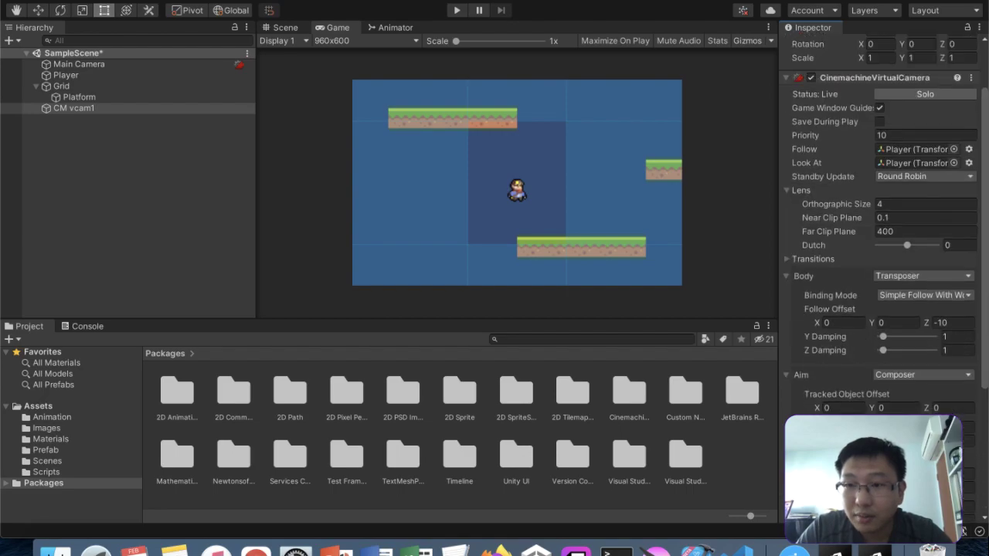
# - Delete the CM vcam1 camera from the scene and save the scene
pyautogui.click(173, 117)
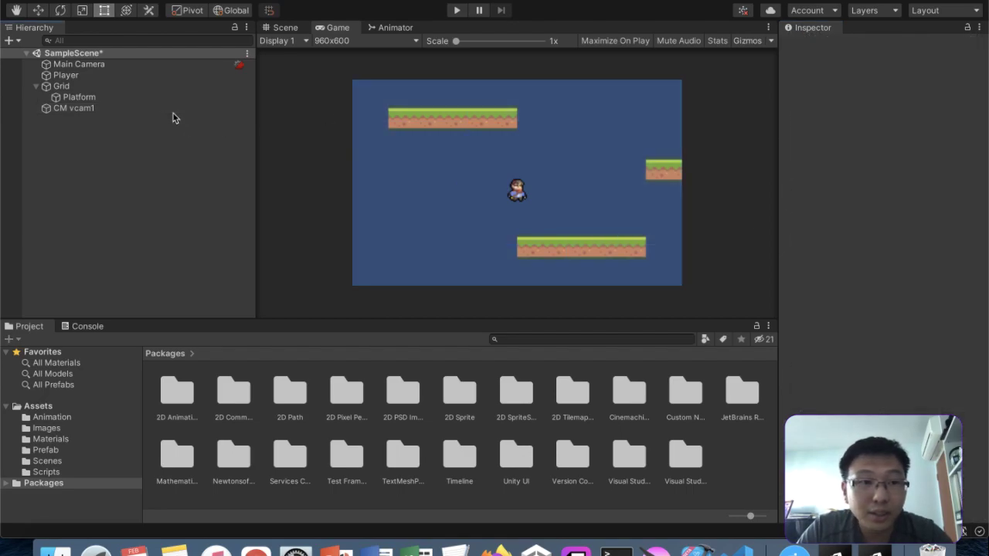
pyautogui.rightClick(132, 109)
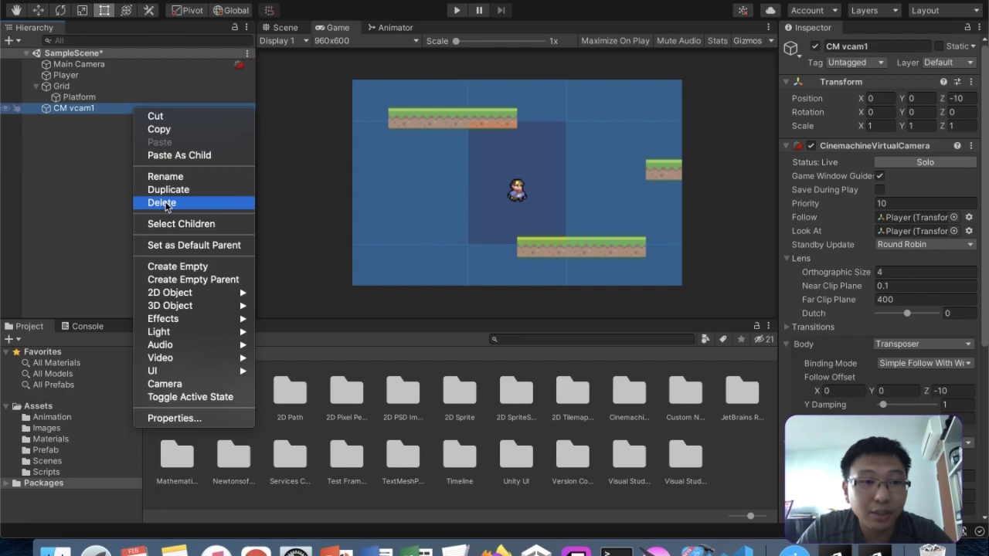
pyautogui.click(166, 202)
pyautogui.press('super+s')
# - Create a new Cinemachine virtual camera and assign Player as both its Follow and Look At target
pyautogui.click(340, 0)
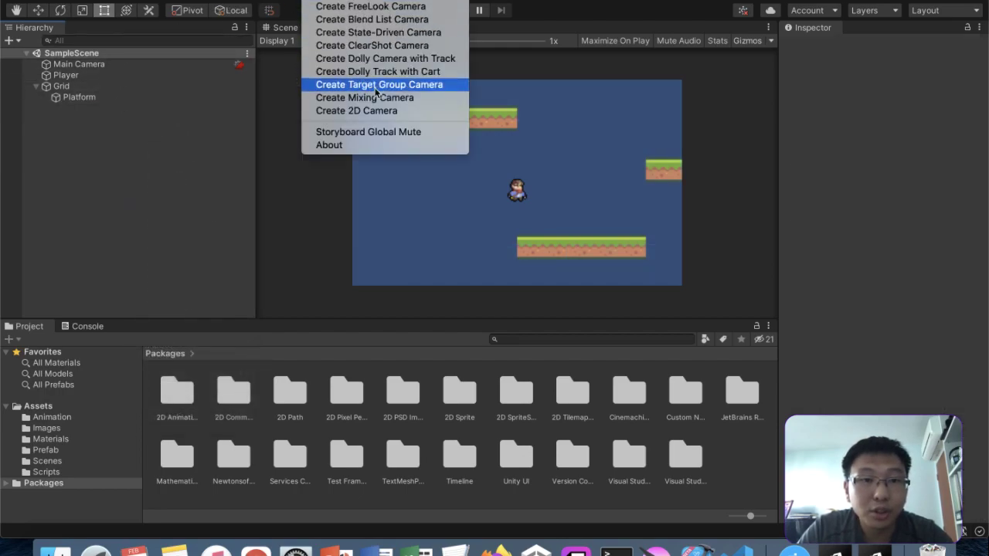
pyautogui.click(395, 1)
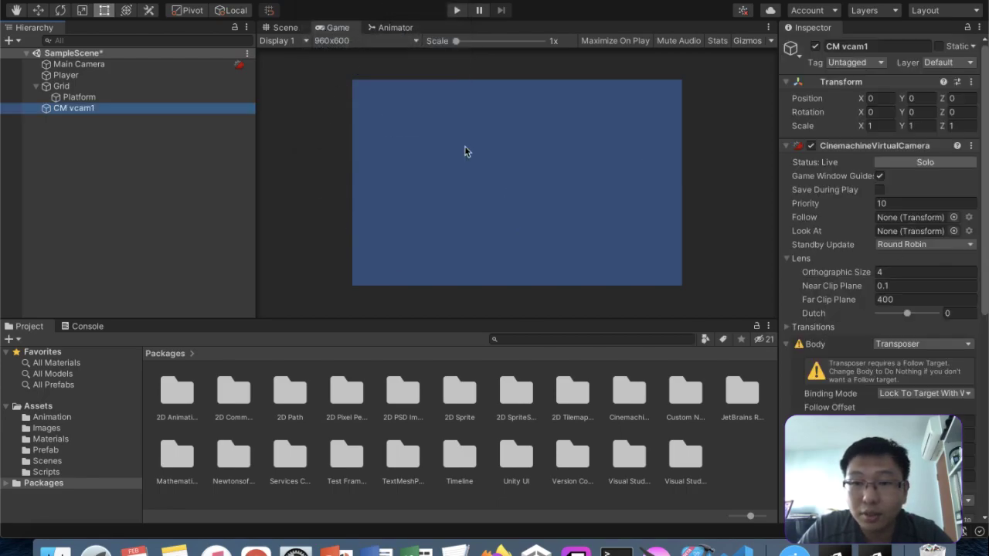
pyautogui.moveTo(68, 77); pyautogui.dragTo(924, 219)
pyautogui.click(98, 78)
pyautogui.moveTo(98, 81); pyautogui.dragTo(881, 232)
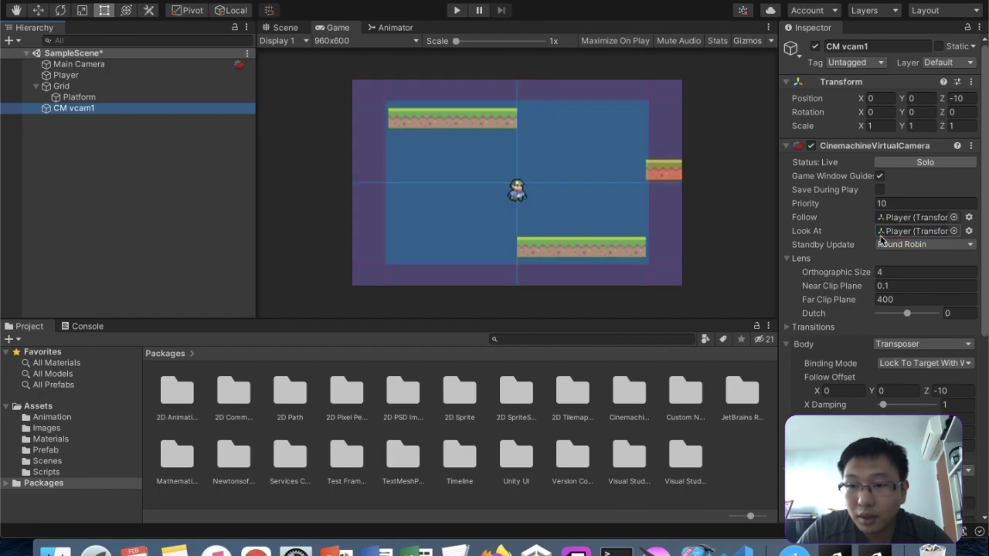
# - Set the new virtual camera's Aim Dead Zone Width to 0.5 and Dead Zone Height to 0.1
pyautogui.scroll(-10, 888, 301)
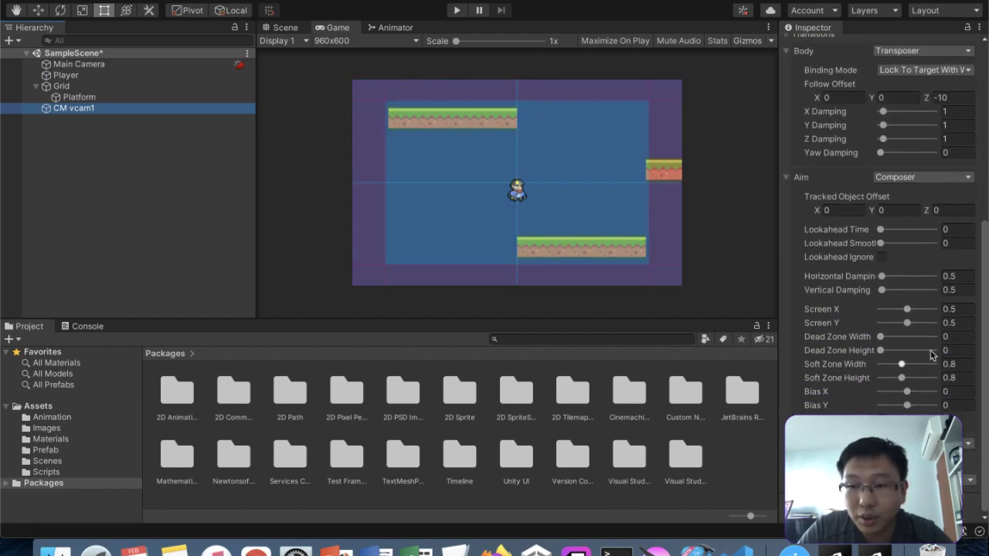
pyautogui.click(950, 336)
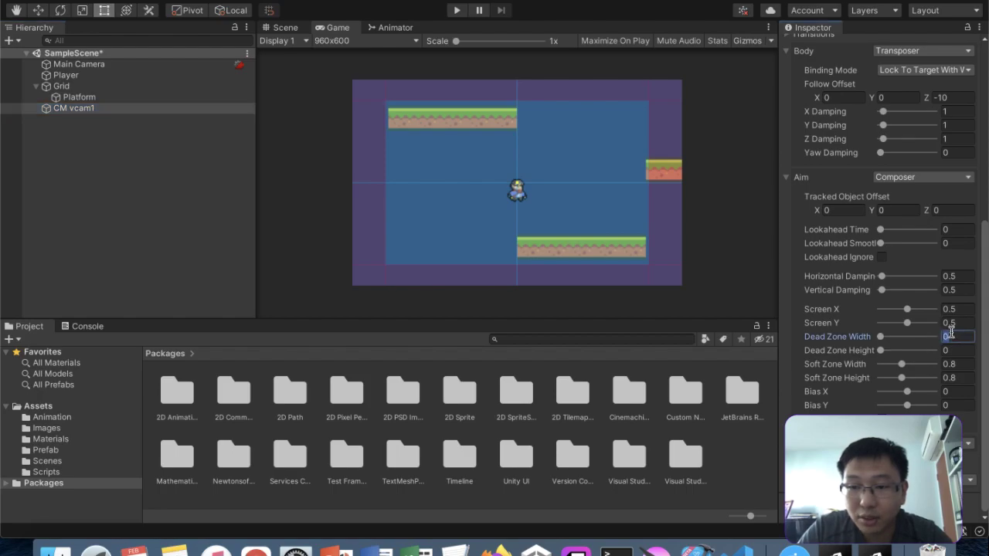
pyautogui.write('0.5')
pyautogui.click(956, 350)
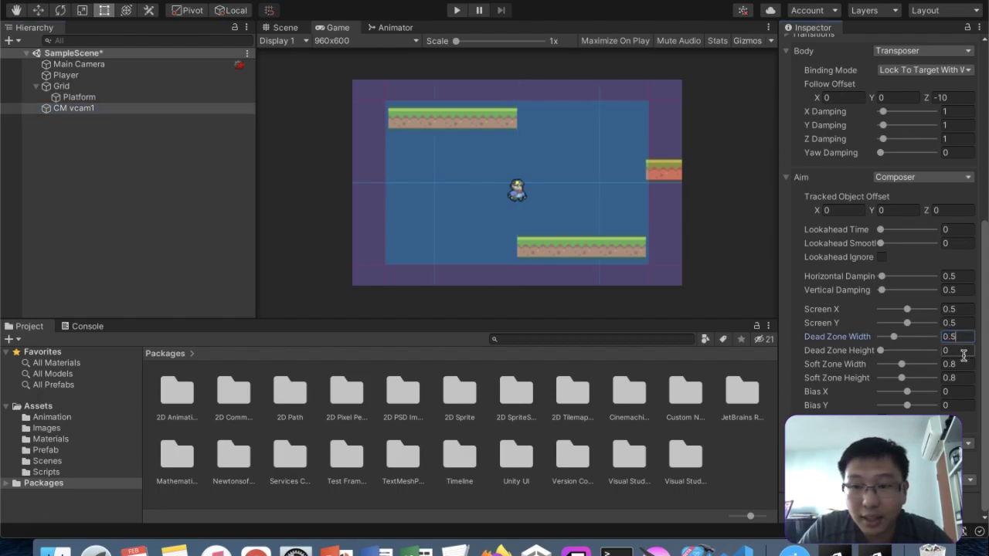
pyautogui.write('0.1')
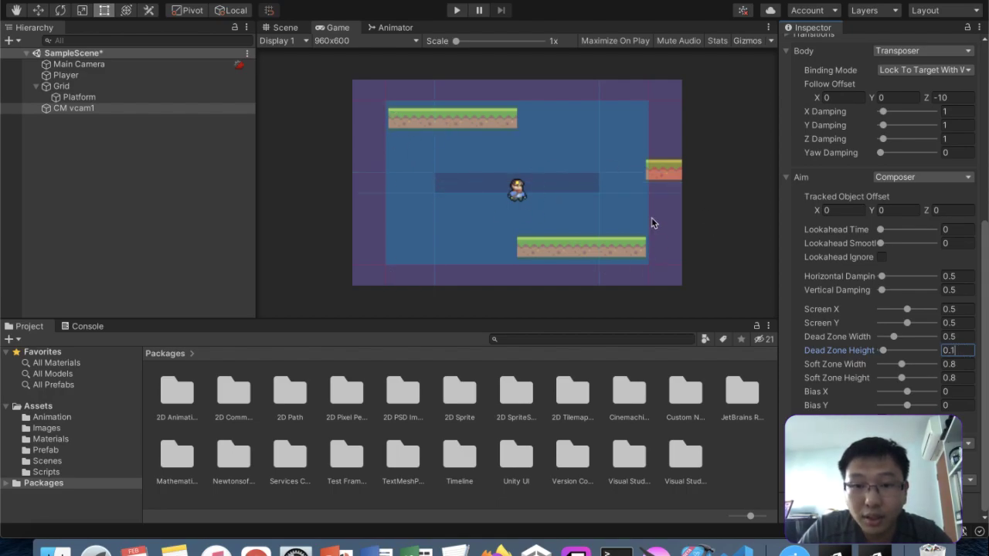
# - Compare the camera framing in the Scene and Game views, and set the Aim Dead Zone Height to 0.6
pyautogui.click(292, 30)
pyautogui.click(315, 29)
pyautogui.click(282, 28)
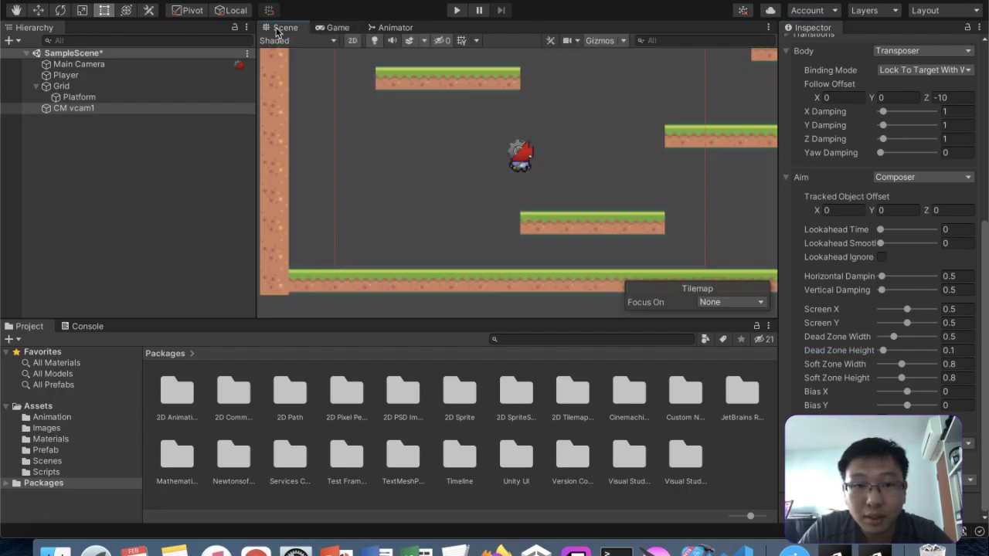
pyautogui.click(319, 29)
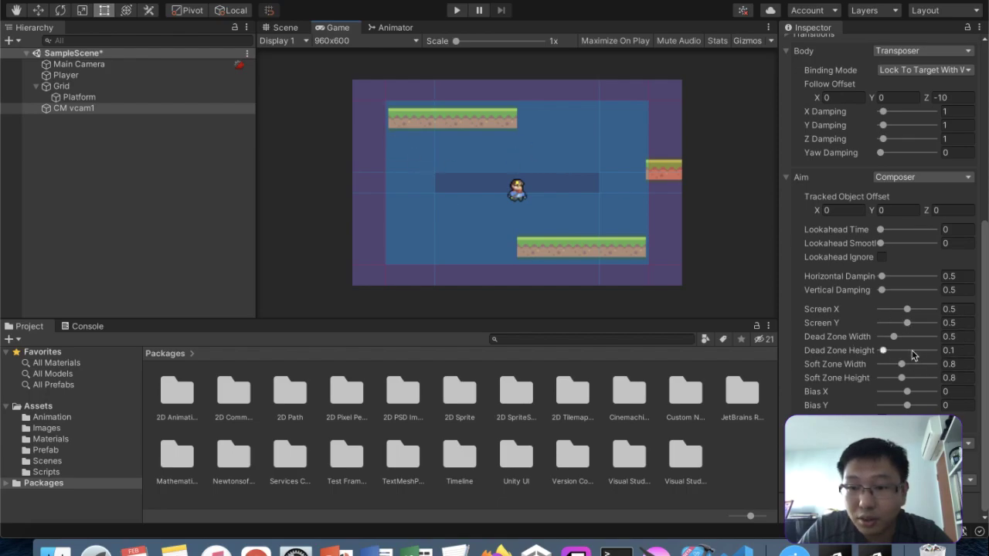
pyautogui.click(951, 351)
pyautogui.write('0.6')
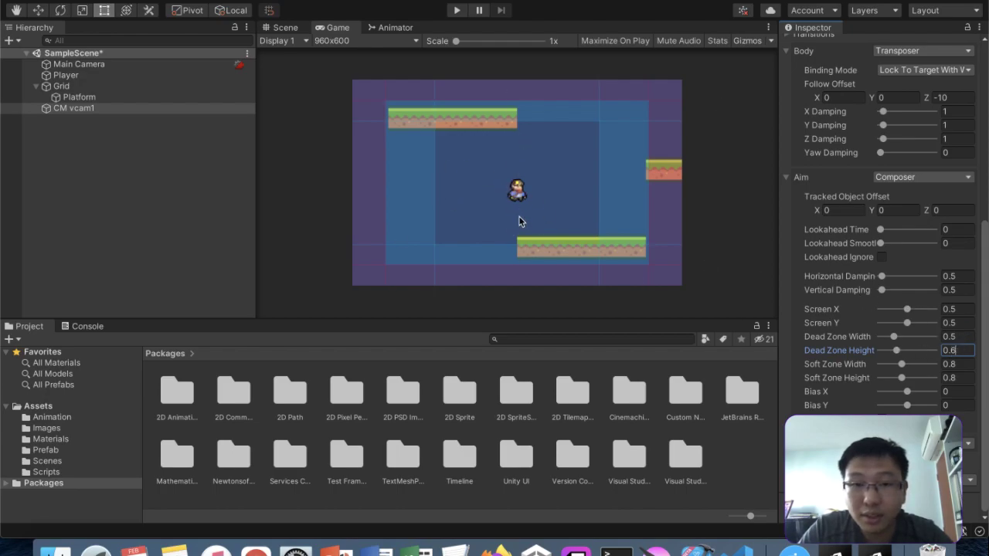
# - Set the virtual camera's Aim Dead Zone Width to 0.4
pyautogui.click(951, 337)
pyautogui.write('0')
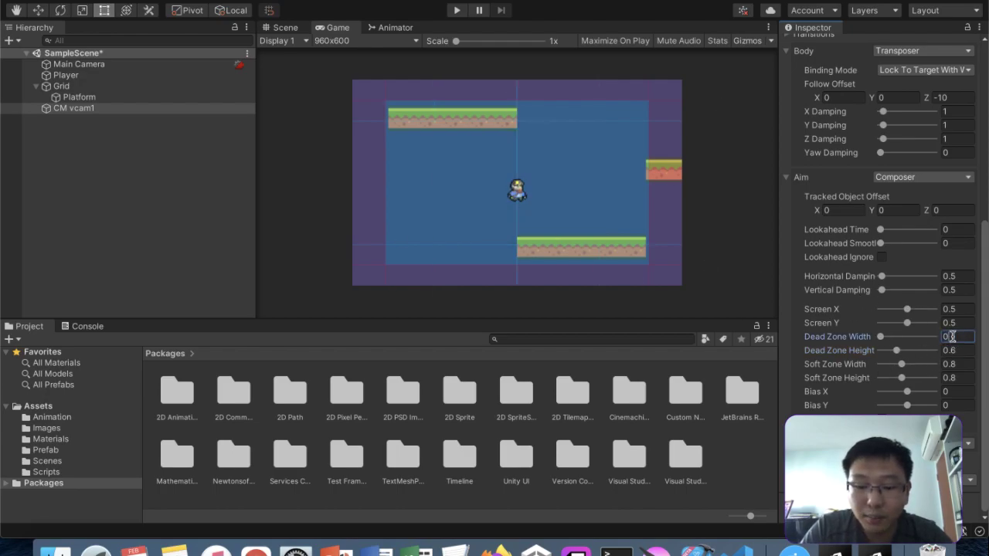
pyautogui.write('.5')
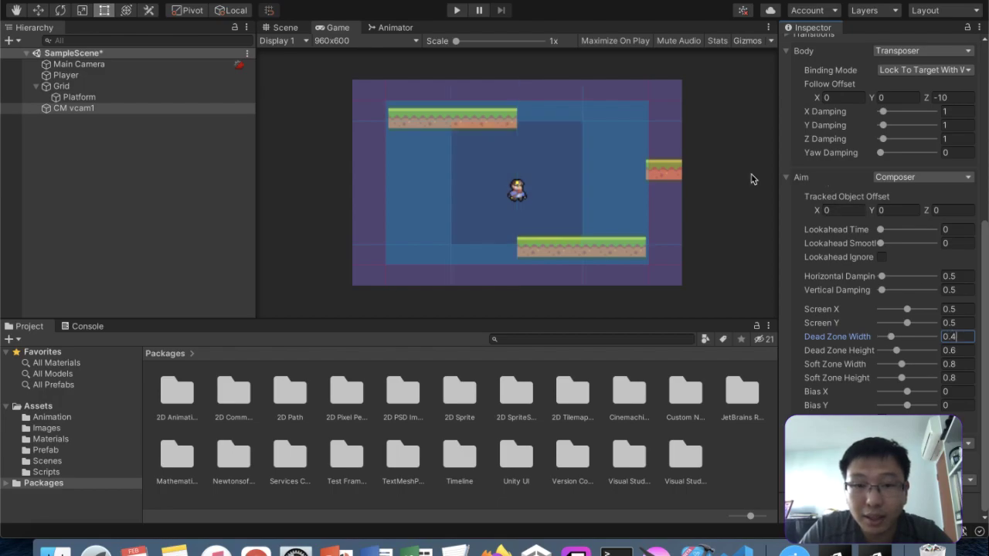
# - Run the game and move and jump the player across the platforms to check how the camera follows with the new dead zone
pyautogui.click(453, 11)
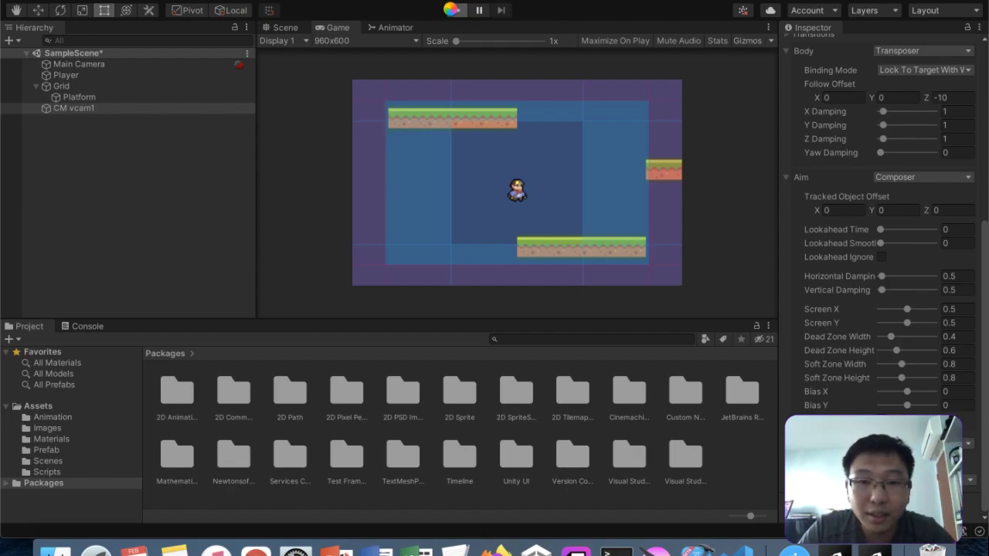
pyautogui.press('Right')
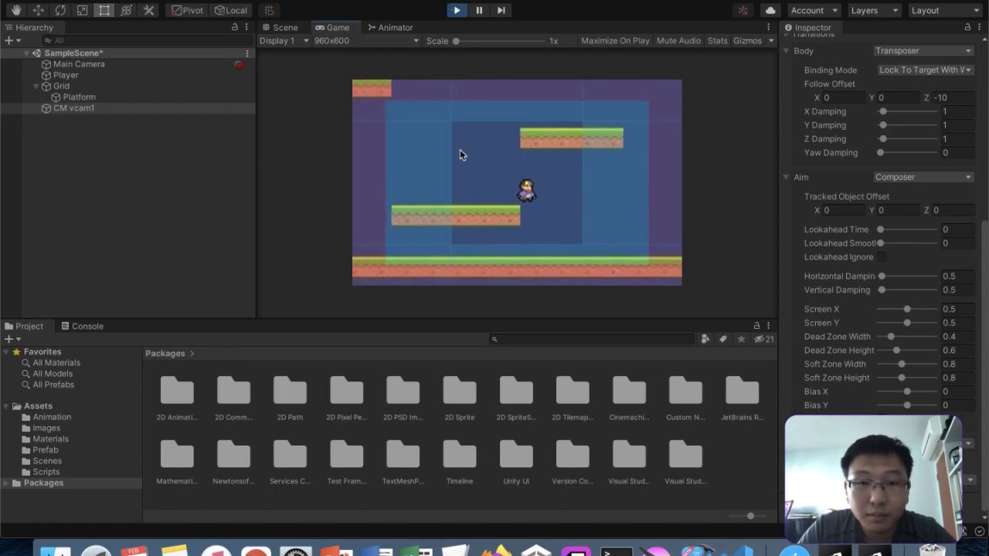
pyautogui.press('Right')
pyautogui.press('Left')
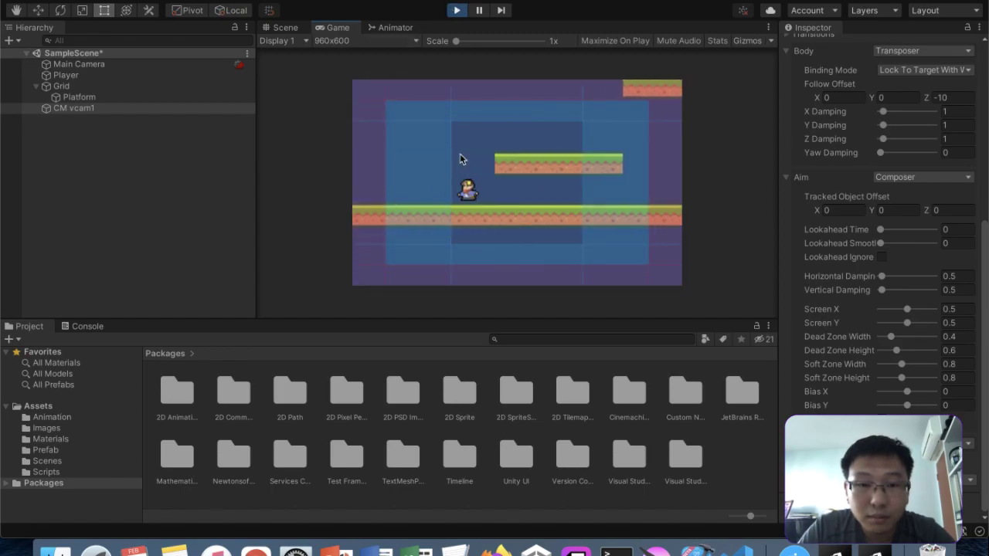
pyautogui.press('Right')
pyautogui.press('space')
pyautogui.press('space')
pyautogui.press('Left')
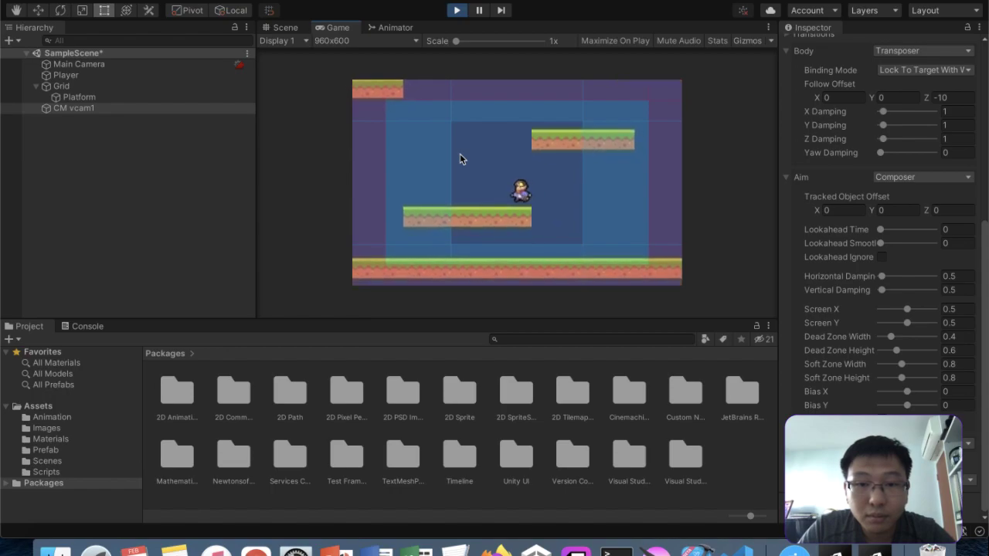
pyautogui.press('space')
pyautogui.press('Right')
pyautogui.press('space')
pyautogui.press('space')
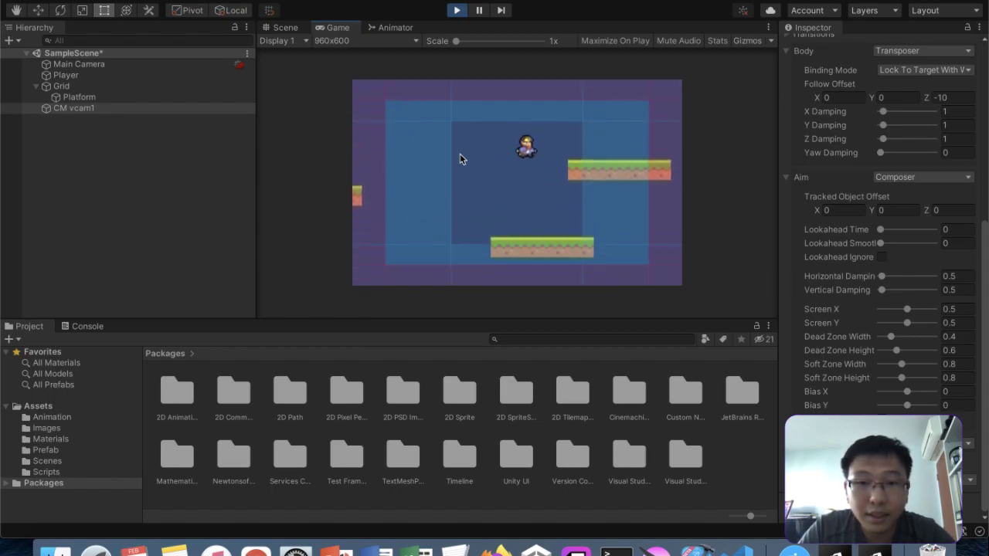
pyautogui.press('space')
pyautogui.press('Right')
pyautogui.press('Left')
pyautogui.press('space')
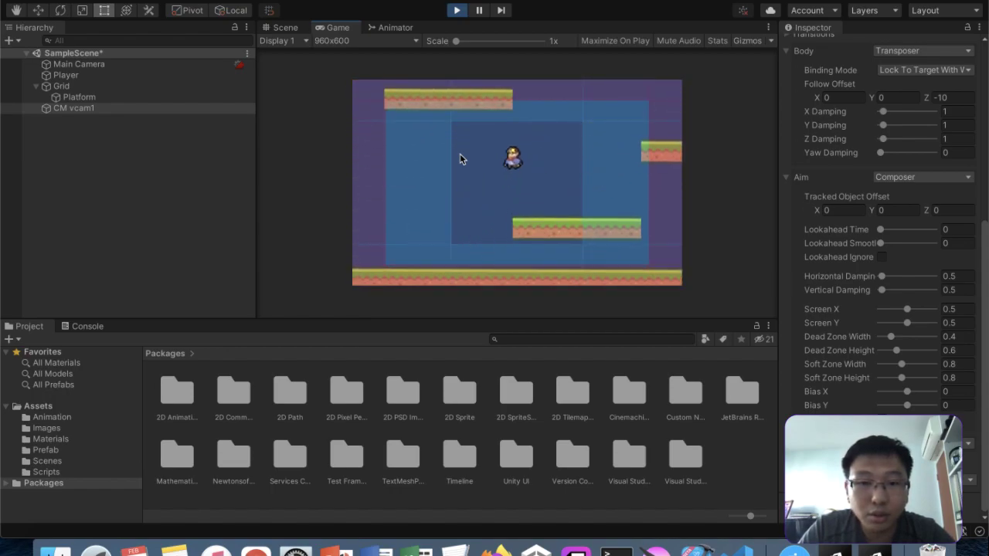
pyautogui.press('Left')
# - Maximize the running Game view, test the camera by running and jumping between the side walls, and exit play mode
pyautogui.hotkey('shift', 'space')
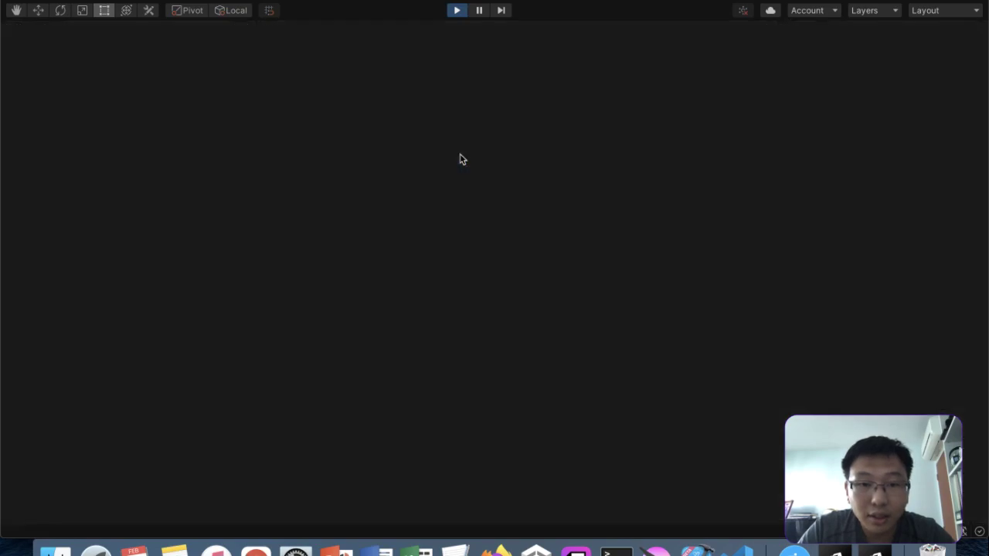
pyautogui.press('Right')
pyautogui.press('space')
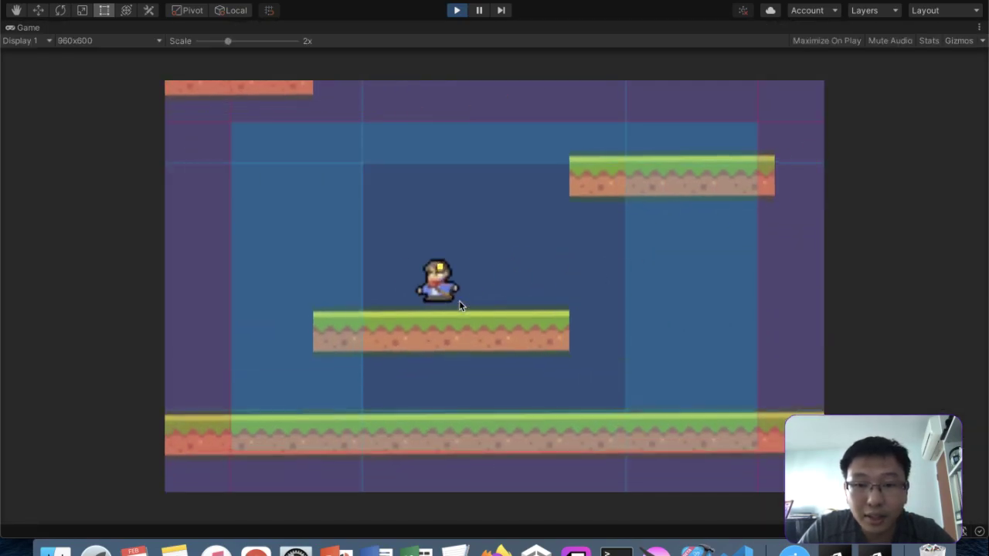
pyautogui.press('Right')
pyautogui.press('space')
pyautogui.press('space')
pyautogui.press('Left')
pyautogui.press('Right')
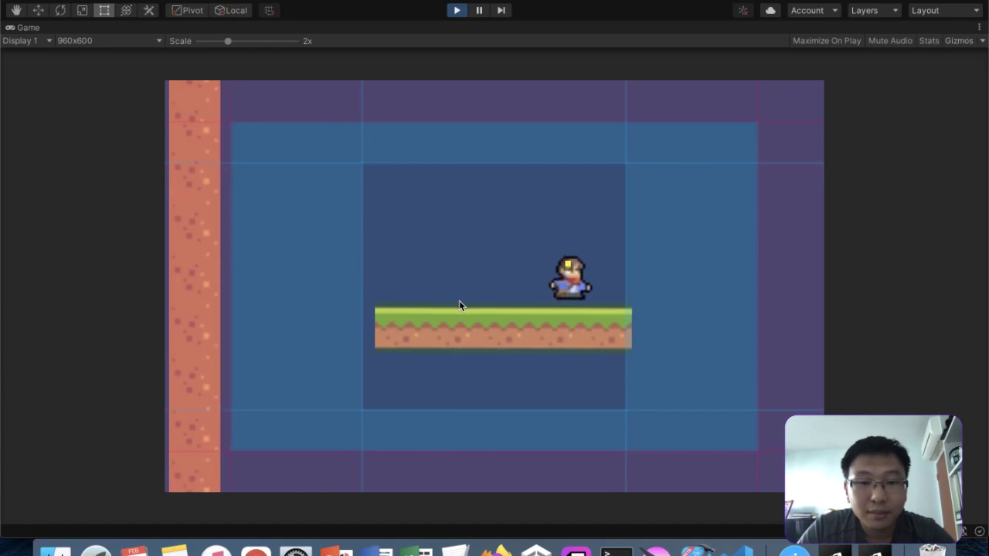
pyautogui.press('Left')
pyautogui.press('space')
pyautogui.press('Right')
pyautogui.press('space')
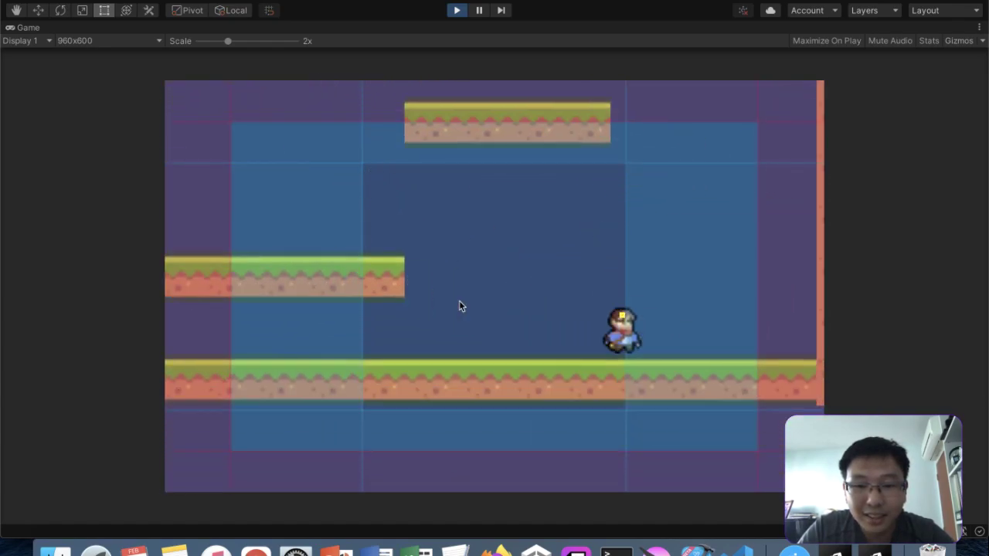
pyautogui.press('Left')
pyautogui.press('Right')
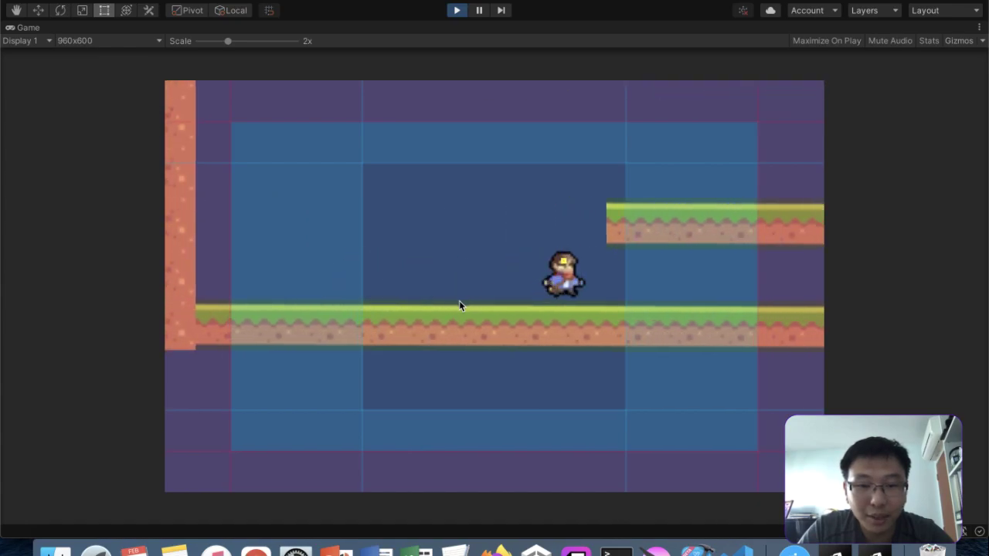
pyautogui.press('Left')
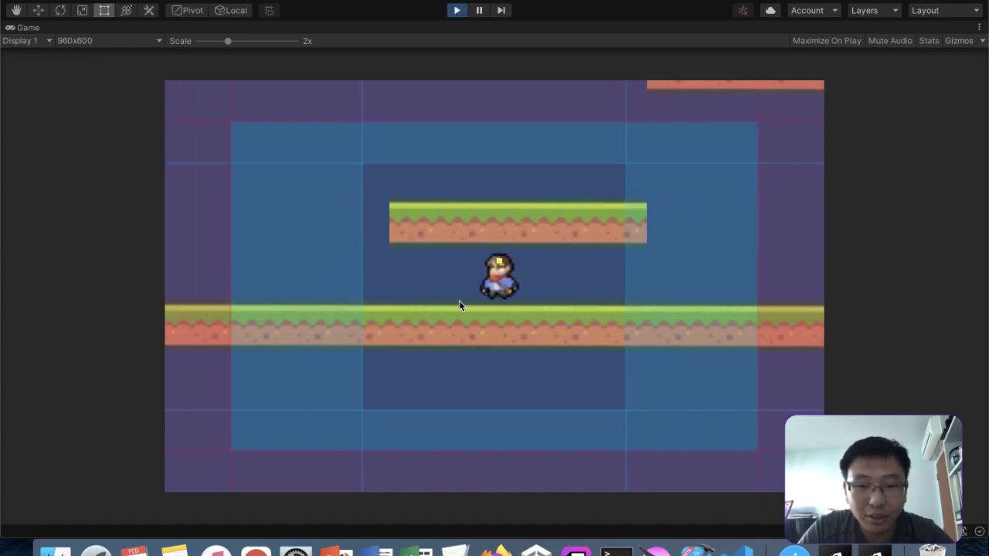
pyautogui.press('Right')
pyautogui.click(456, 10)
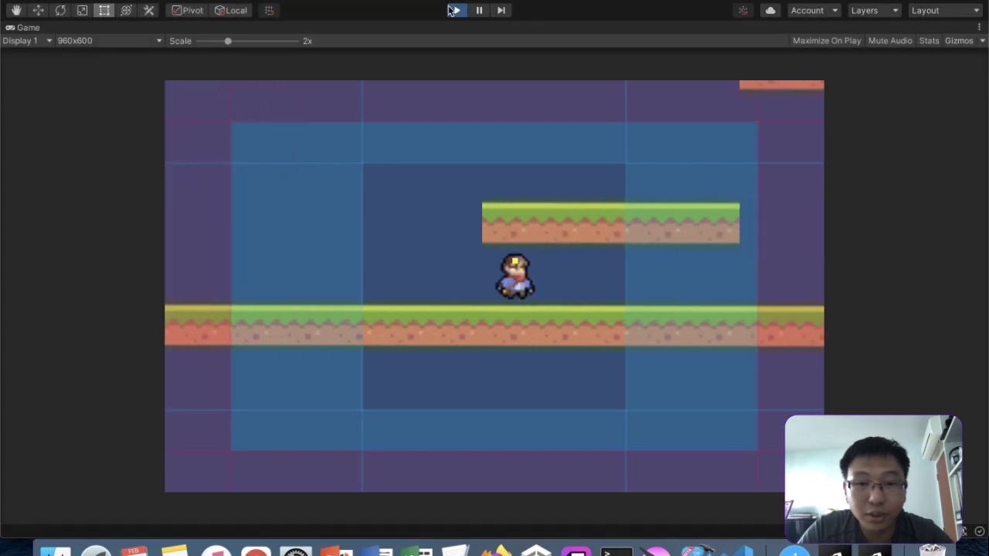
# - Set the virtual camera's Body Binding Mode to Simple Follow With World Up
pyautogui.scroll(-2, 926, 288)
pyautogui.click(922, 301)
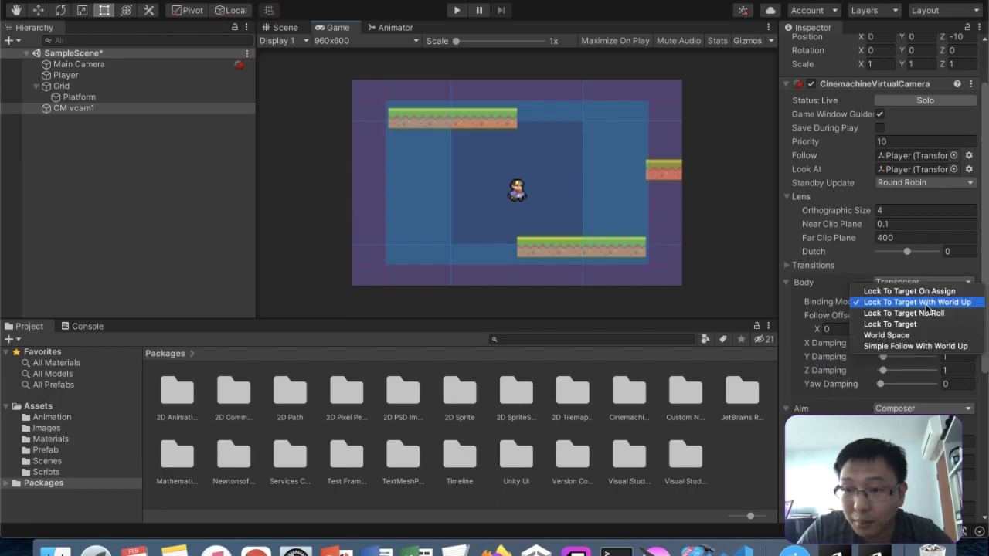
pyautogui.click(927, 346)
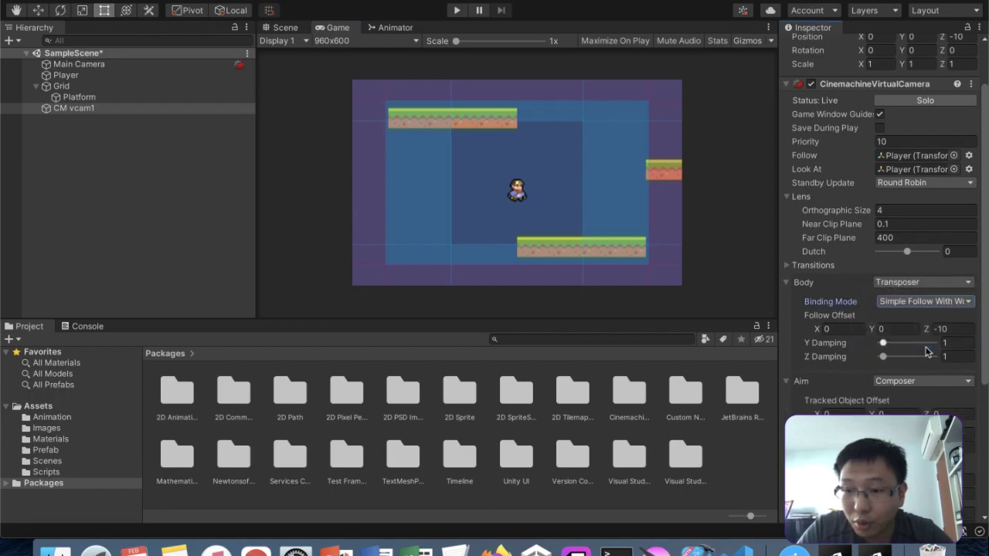
# - Run the game and move the player back and forth and jump to test the Simple Follow With World Up binding
pyautogui.click(456, 10)
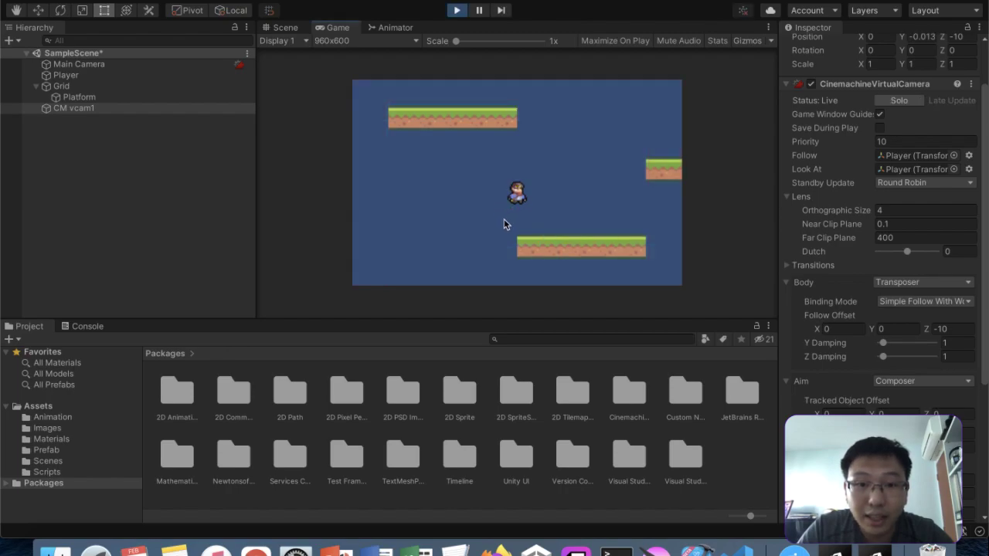
pyautogui.press('Left')
pyautogui.press('Right')
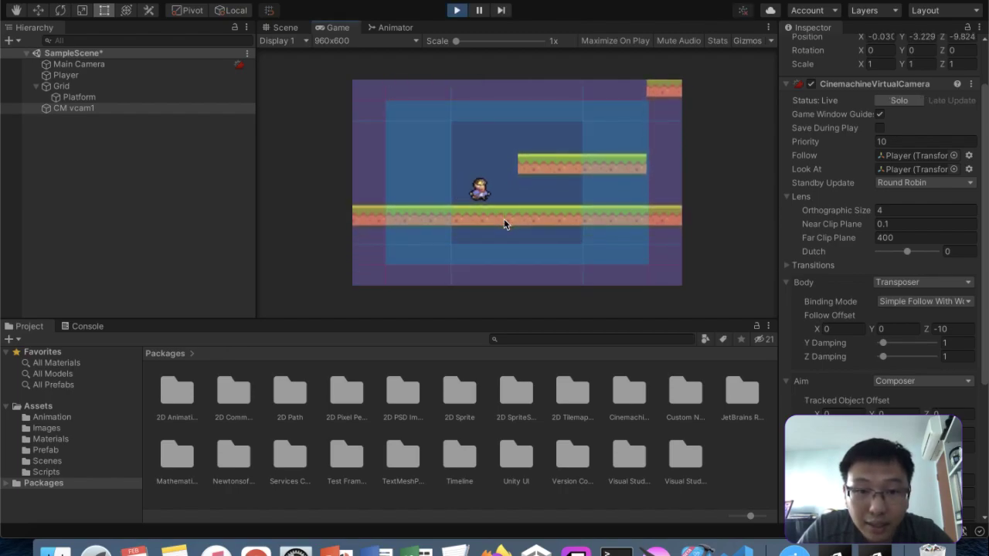
pyautogui.press('Left')
pyautogui.press('Right')
pyautogui.press('Left')
pyautogui.press('Right')
pyautogui.press('space')
pyautogui.press('space')
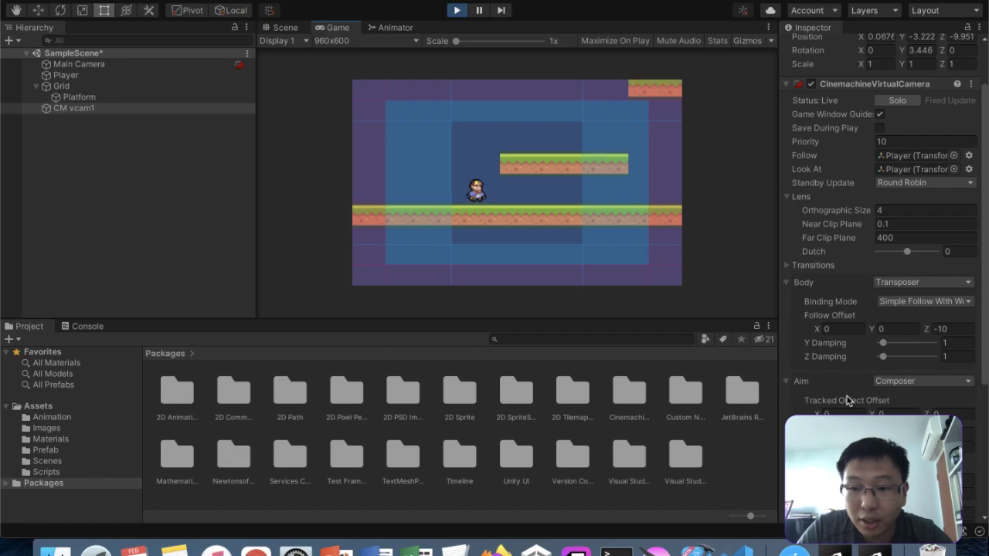
# - Examine the Body and Aim settings during play, including the Binding Mode options, keeping Simple Follow With World Up
pyautogui.scroll(-5, 850, 397)
pyautogui.scroll(-1, 848, 398)
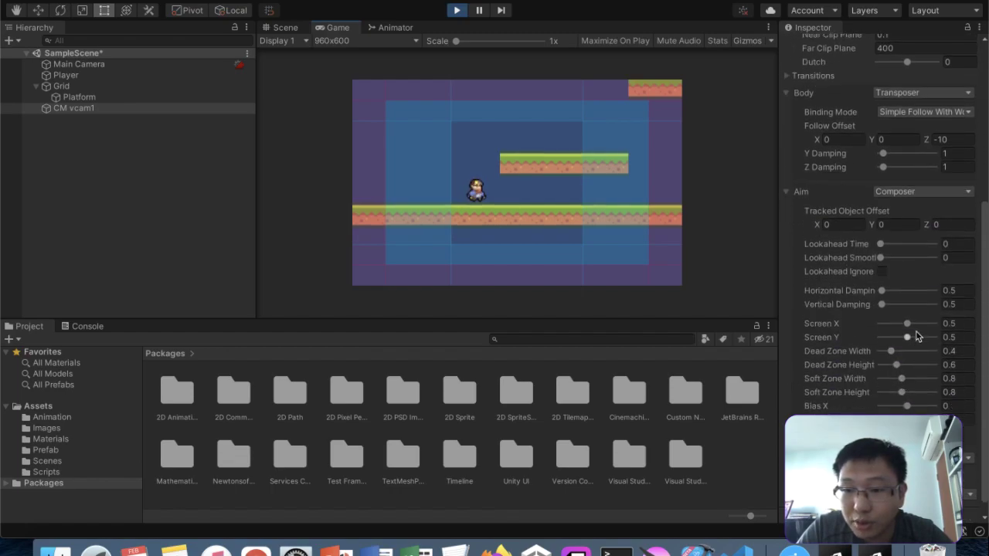
pyautogui.scroll(-1, 908, 275)
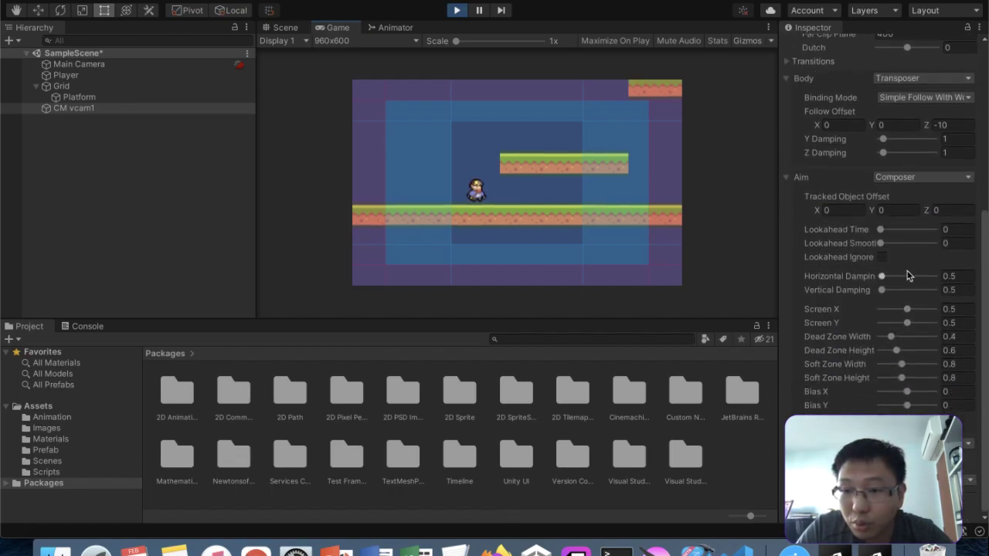
pyautogui.scroll(10, 908, 275)
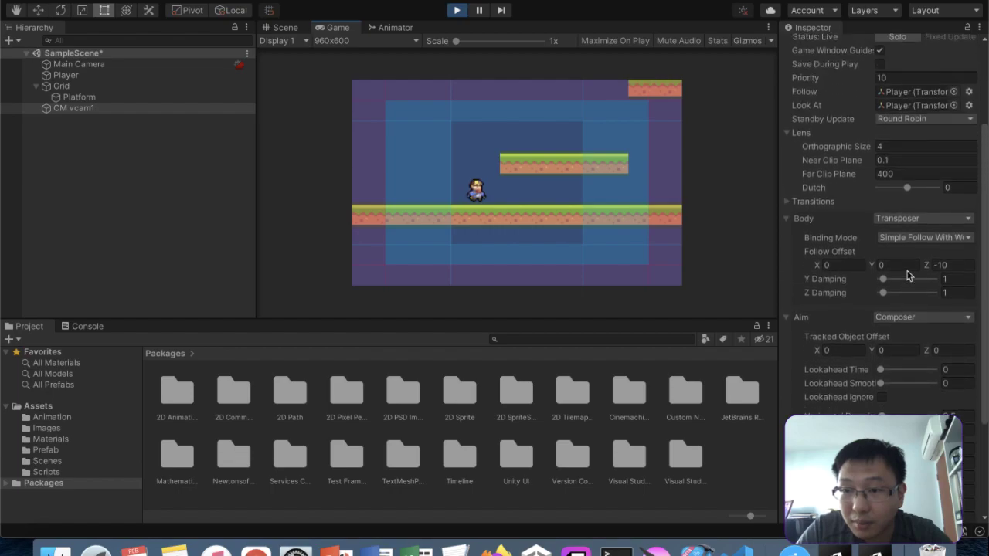
pyautogui.click(937, 235)
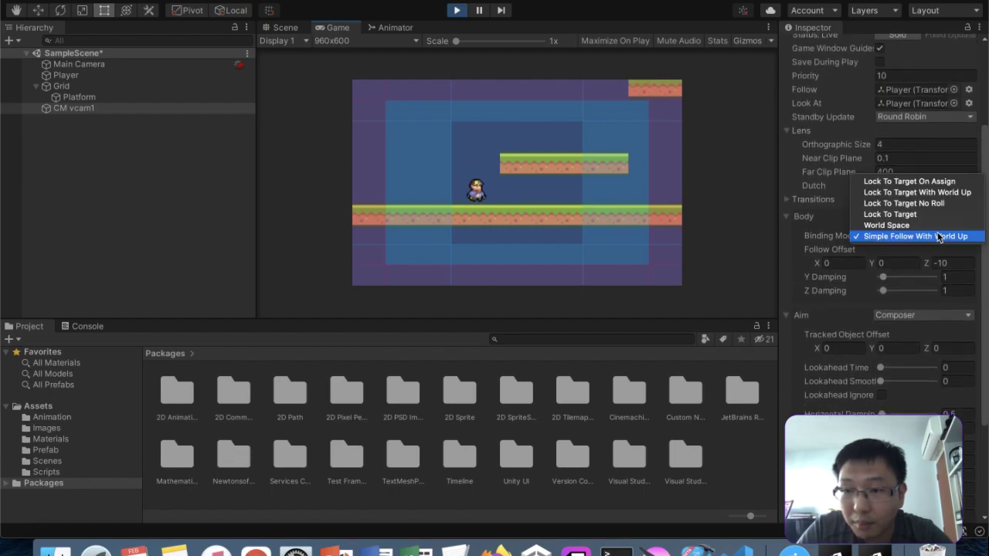
pyautogui.click(937, 236)
pyautogui.scroll(-10, 930, 294)
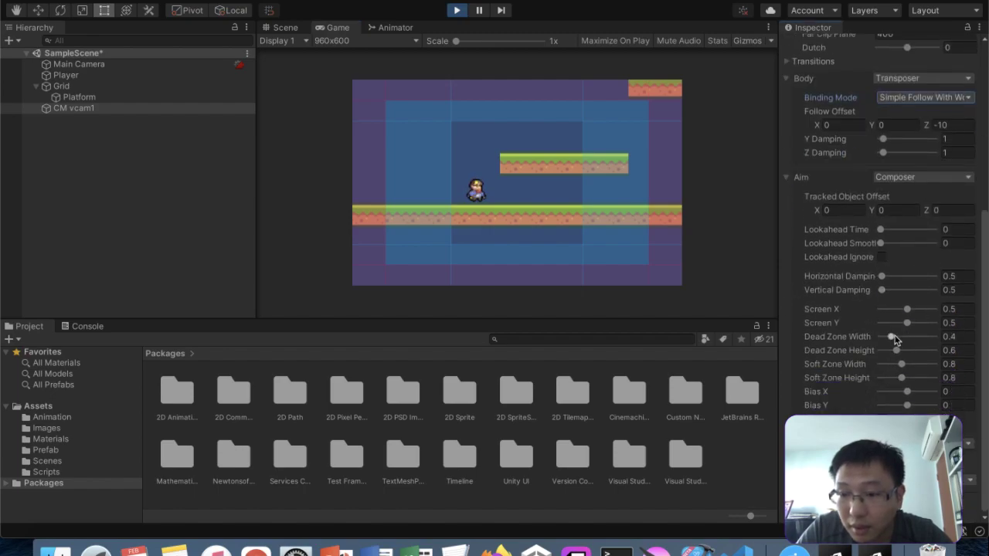
# - Try a lower Aim Screen X while the game runs and set it back to 0.5
pyautogui.moveTo(906, 312)
pyautogui.mouseDown()
pyautogui.moveTo(941, 312)
pyautogui.moveTo(894, 317)
pyautogui.moveTo(917, 312)
pyautogui.moveTo(900, 311)
pyautogui.mouseUp()
pyautogui.click(947, 309)
pyautogui.write('0')
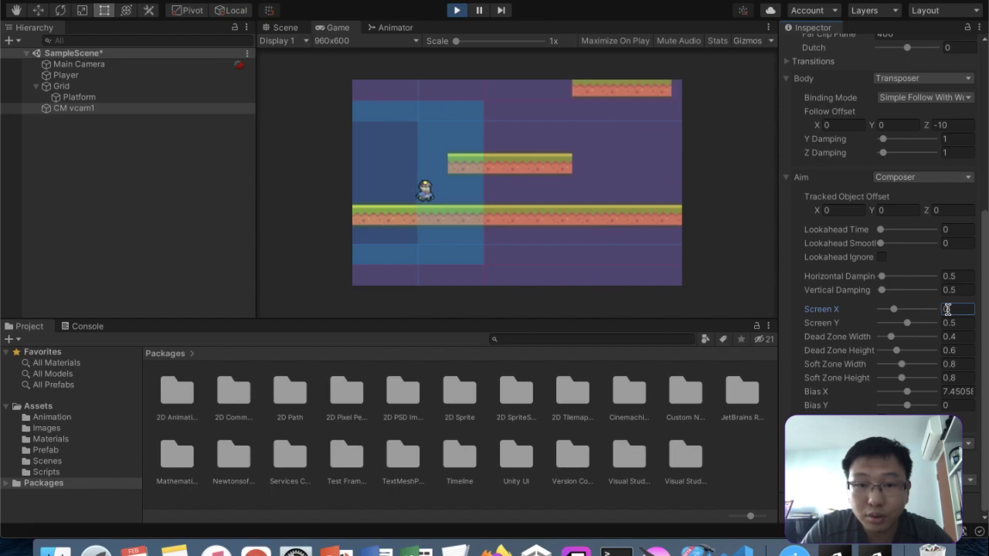
pyautogui.write('.5')
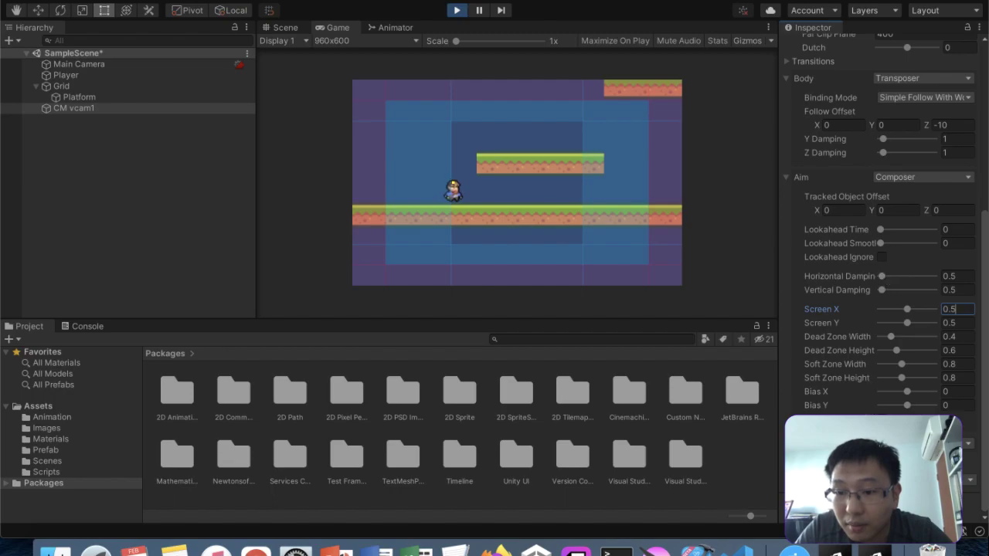
pyautogui.press('Return')
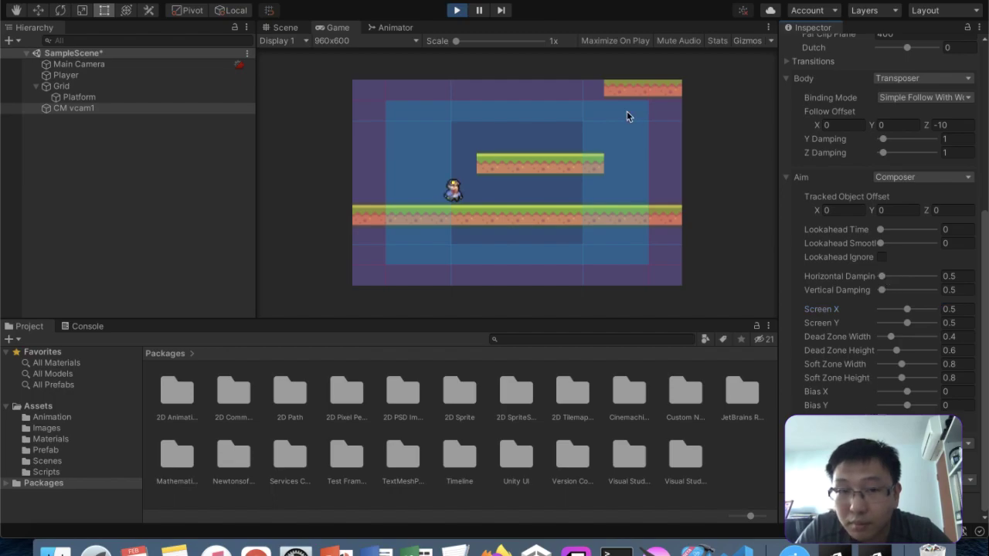
# - Run the player back and forth near the wall to check horizontal camera following, and exit play mode
pyautogui.click(525, 207)
pyautogui.press('Right')
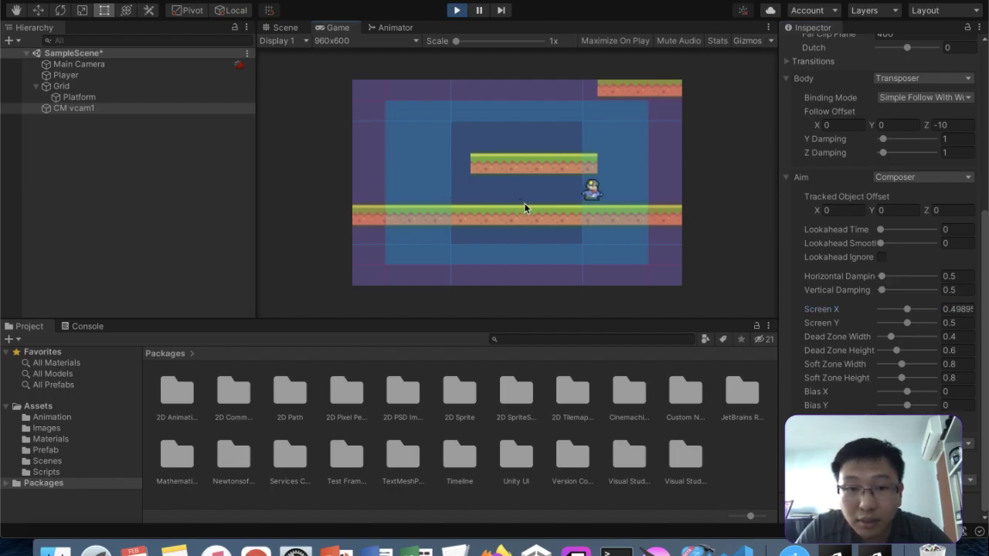
pyautogui.press('Left')
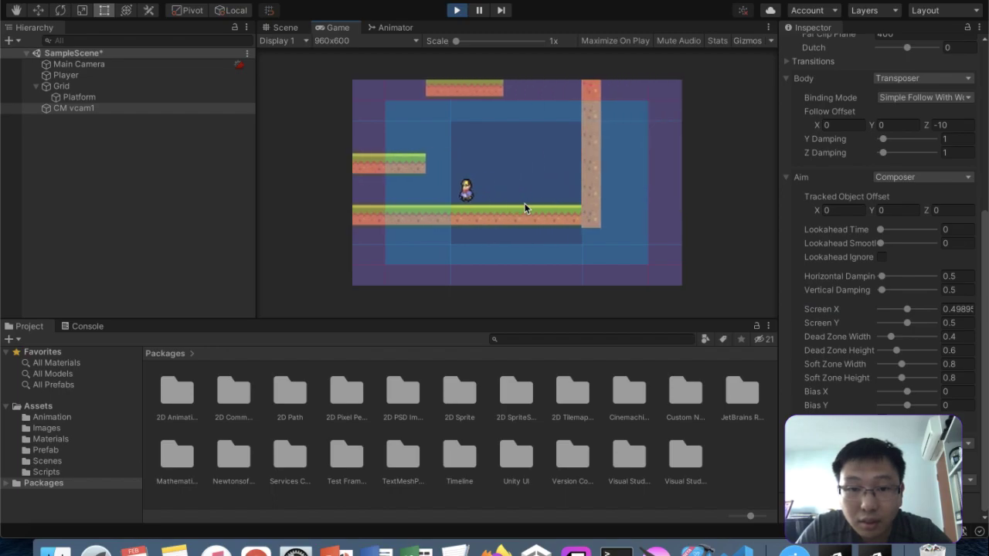
pyautogui.press('Right')
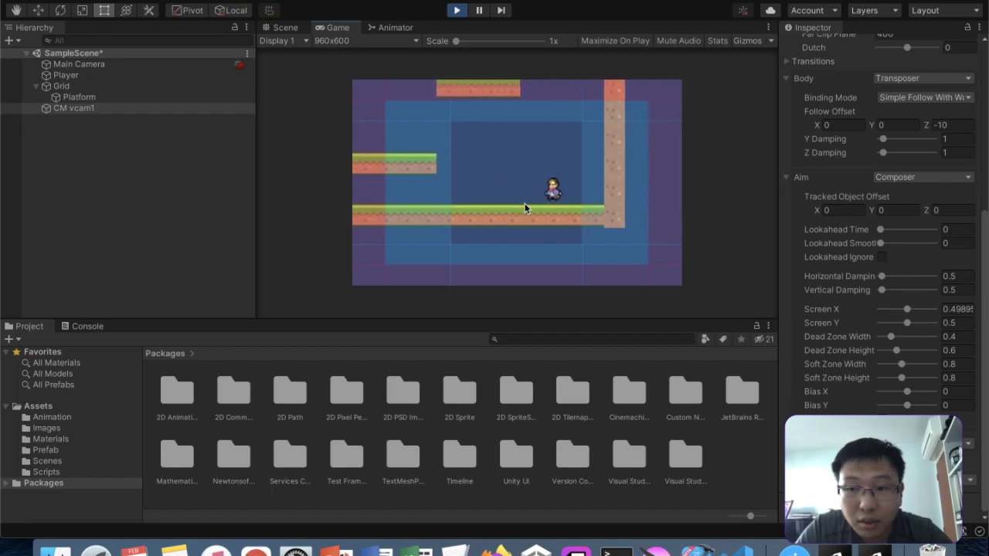
pyautogui.press('Left')
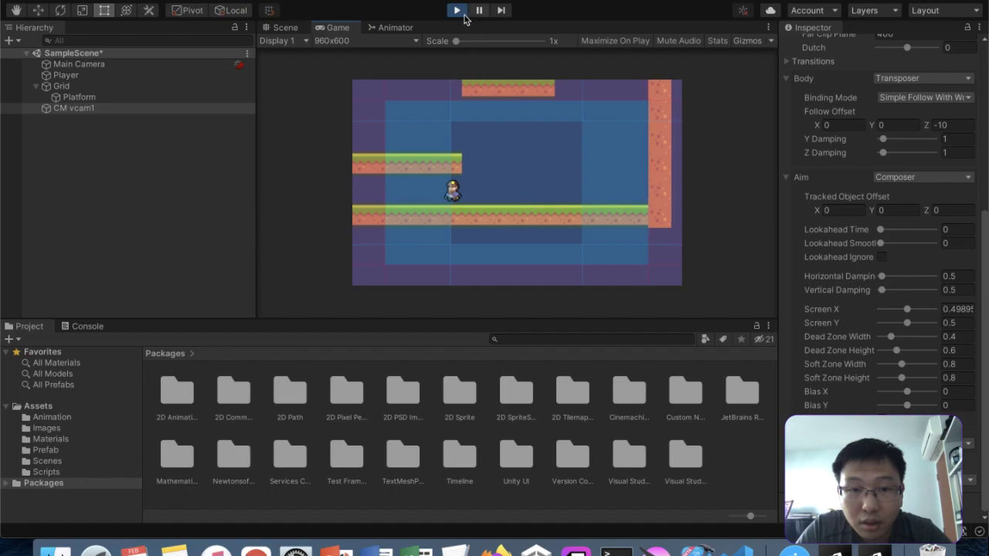
pyautogui.click(457, 11)
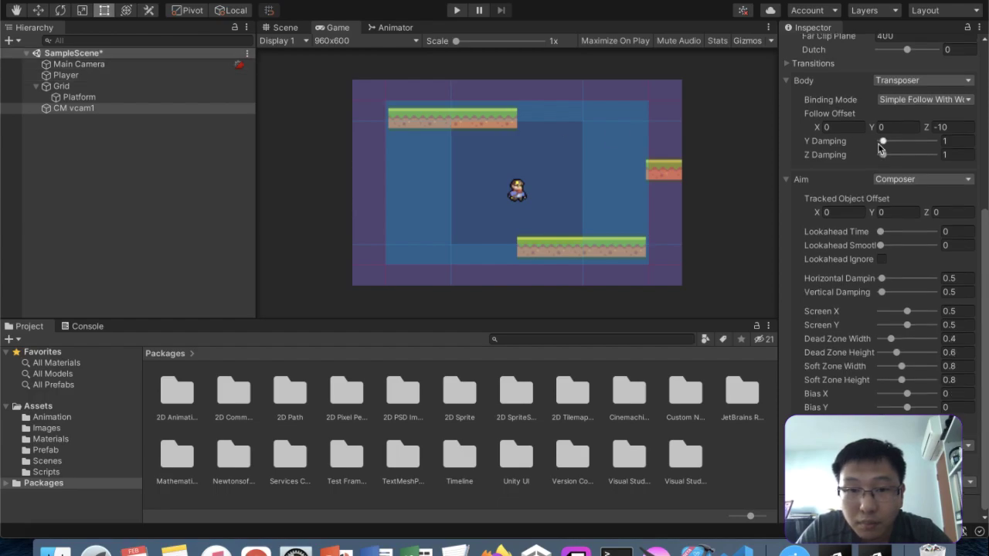
pyautogui.scroll(10, 879, 148)
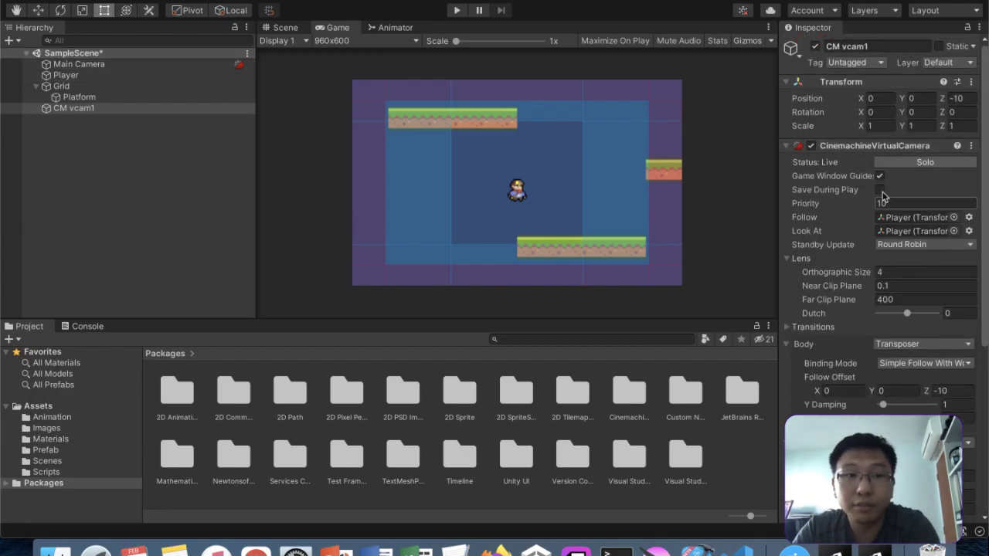
pyautogui.scroll(-4, 885, 193)
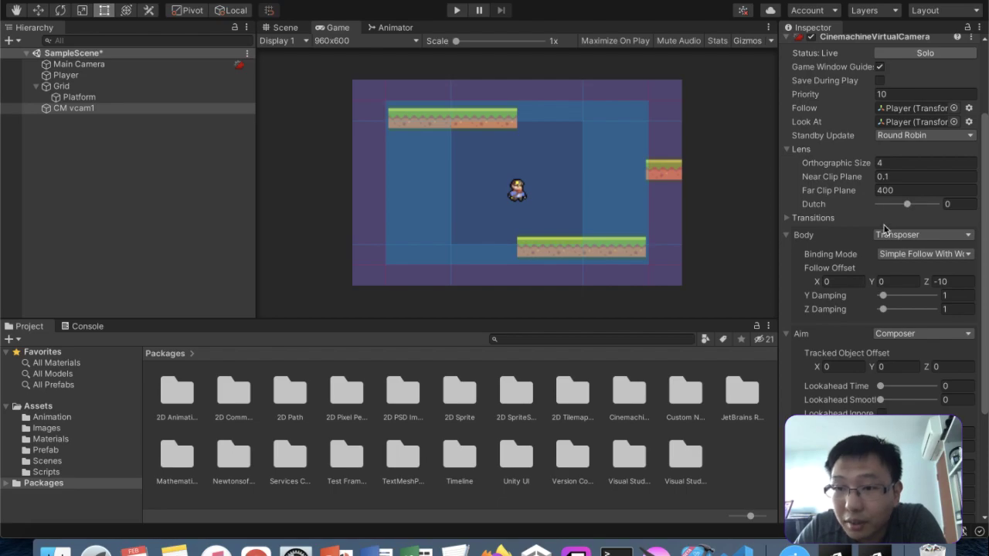
pyautogui.scroll(-6, 896, 222)
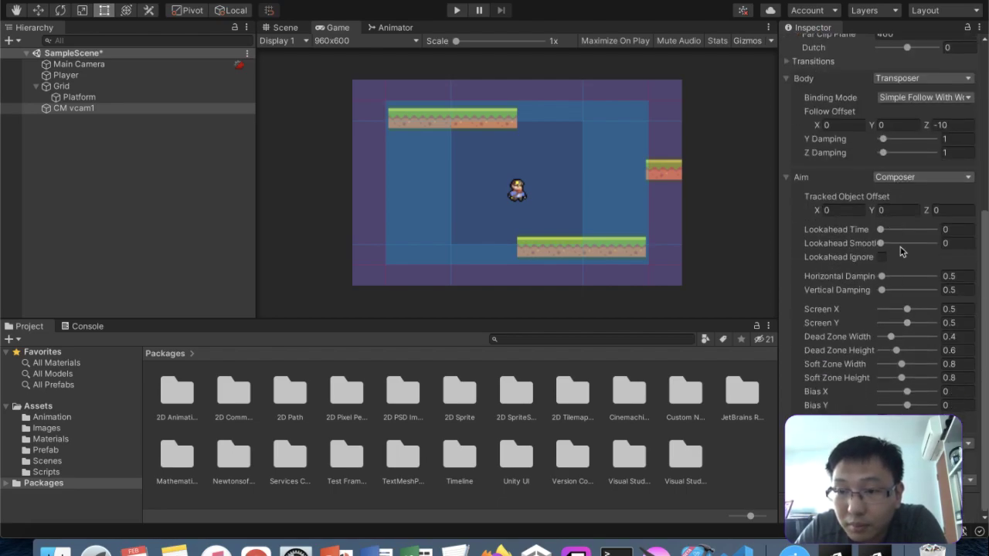
pyautogui.scroll(10, 901, 193)
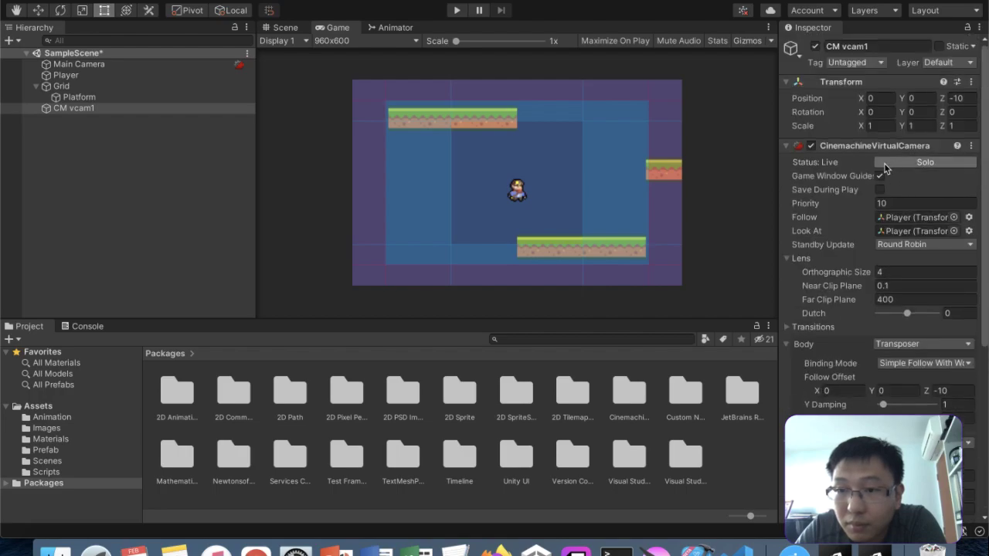
# - Run the game with the Main Camera selected, moving the player back and forth and jumping to observe its Transform values
pyautogui.click(179, 64)
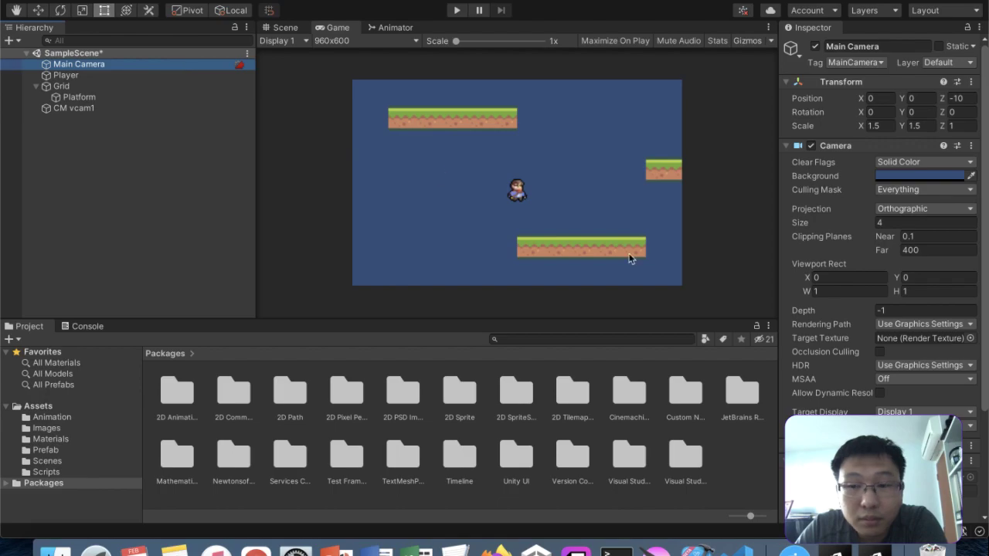
pyautogui.click(455, 14)
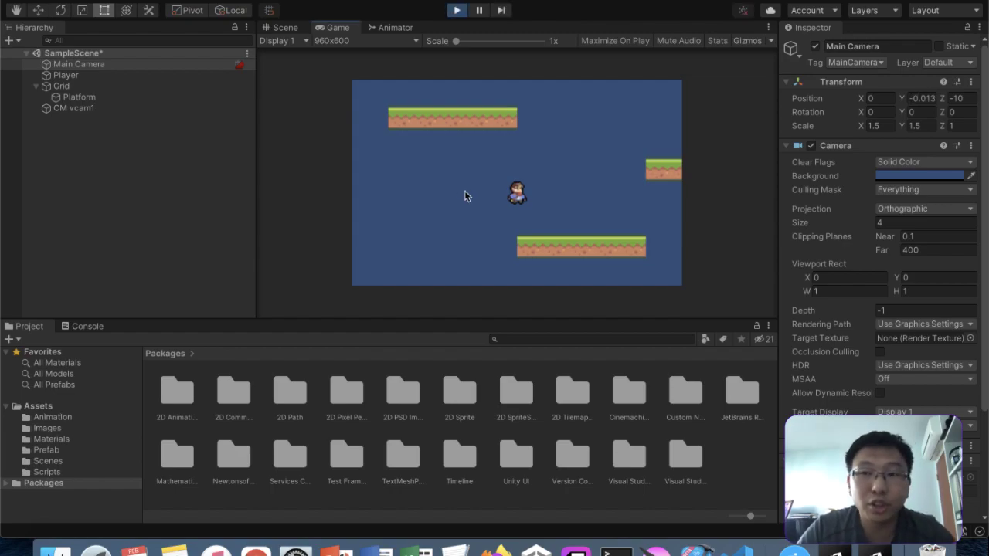
pyautogui.press('Right')
pyautogui.press('Left')
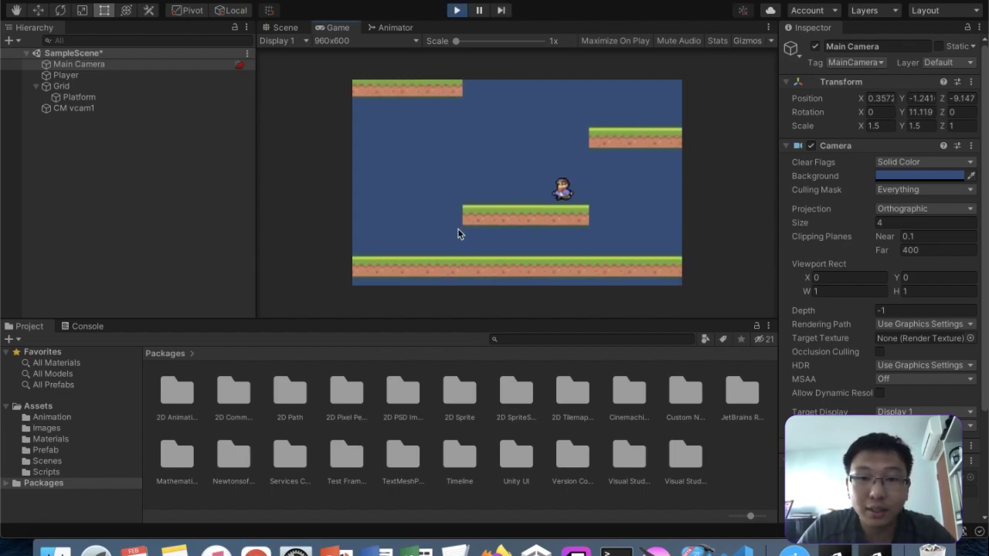
pyautogui.press('space')
pyautogui.press('Right')
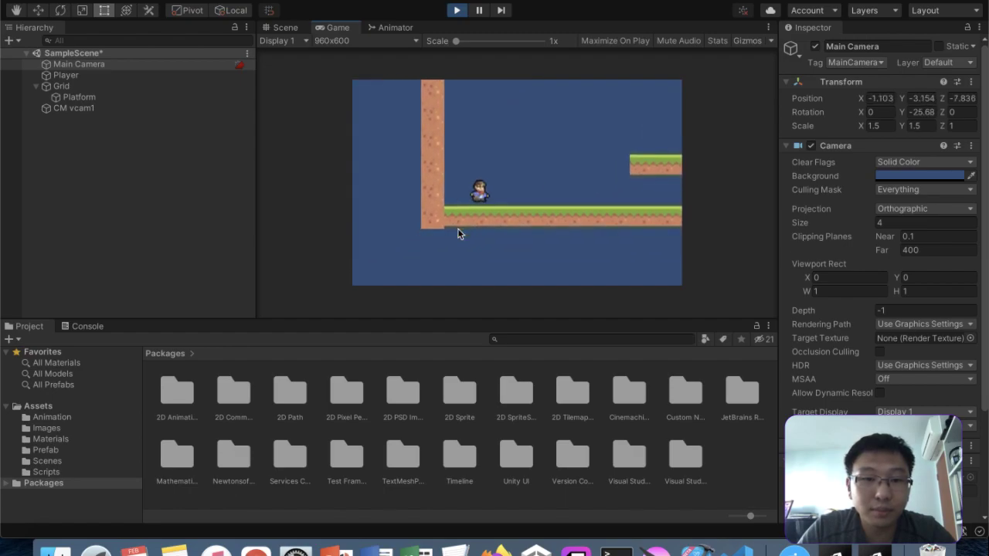
pyautogui.press('Left')
pyautogui.press('space')
pyautogui.press('Right')
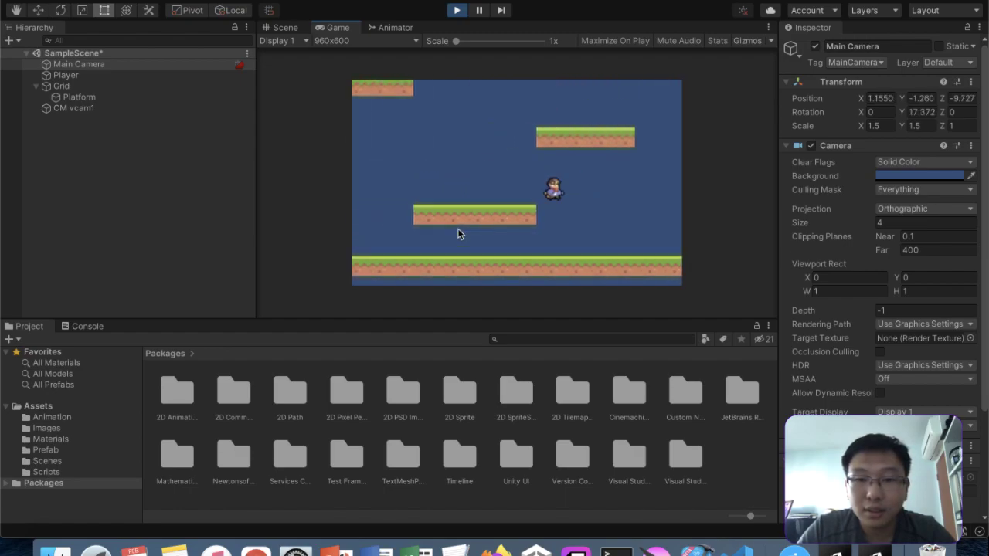
pyautogui.press('Left')
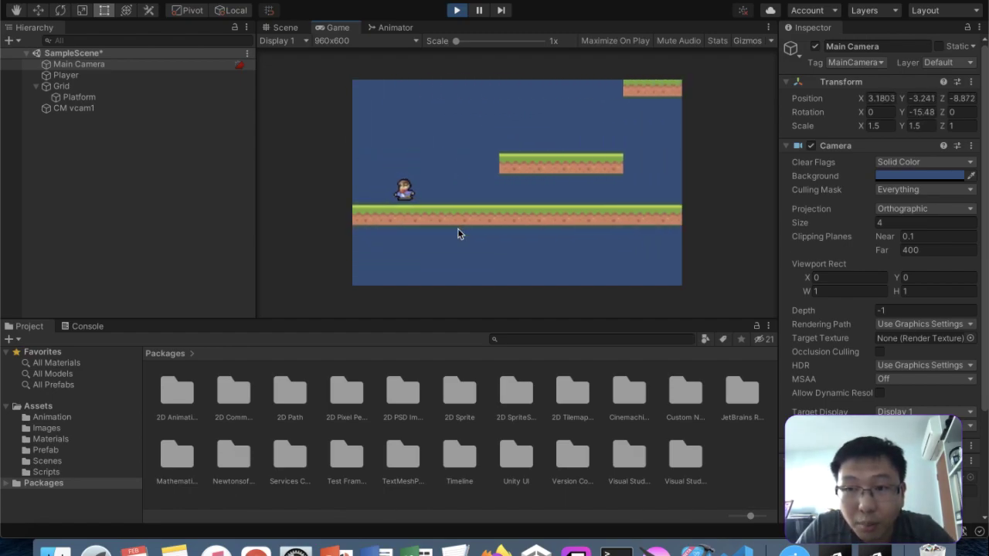
pyautogui.press('space')
pyautogui.press('Right')
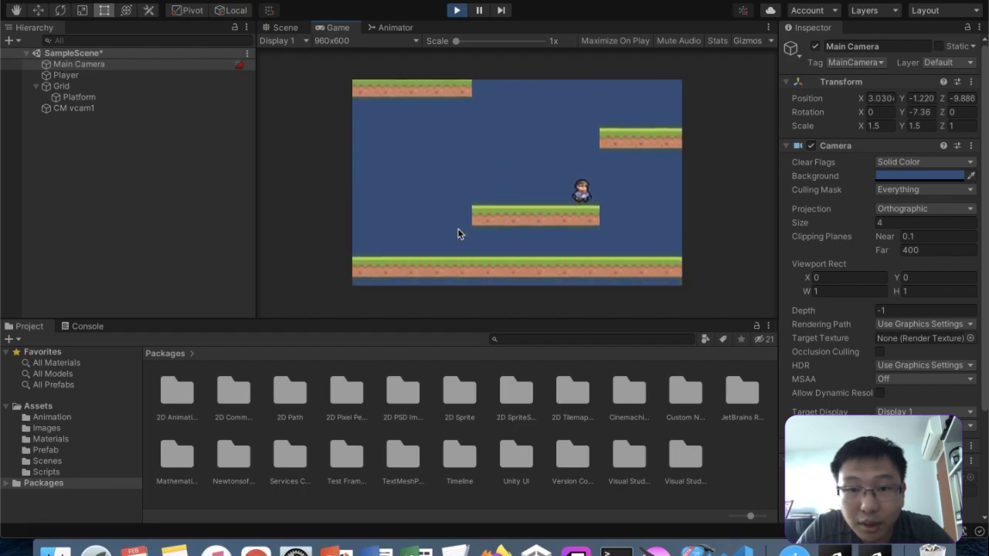
# - Jump the player up onto the higher platforms to check vertical camera following, and exit play mode
pyautogui.press('space')
pyautogui.press('Right')
pyautogui.press('Left')
pyautogui.press('space')
pyautogui.press('Right')
pyautogui.press('space')
pyautogui.press('space')
pyautogui.press('Right')
pyautogui.press('space')
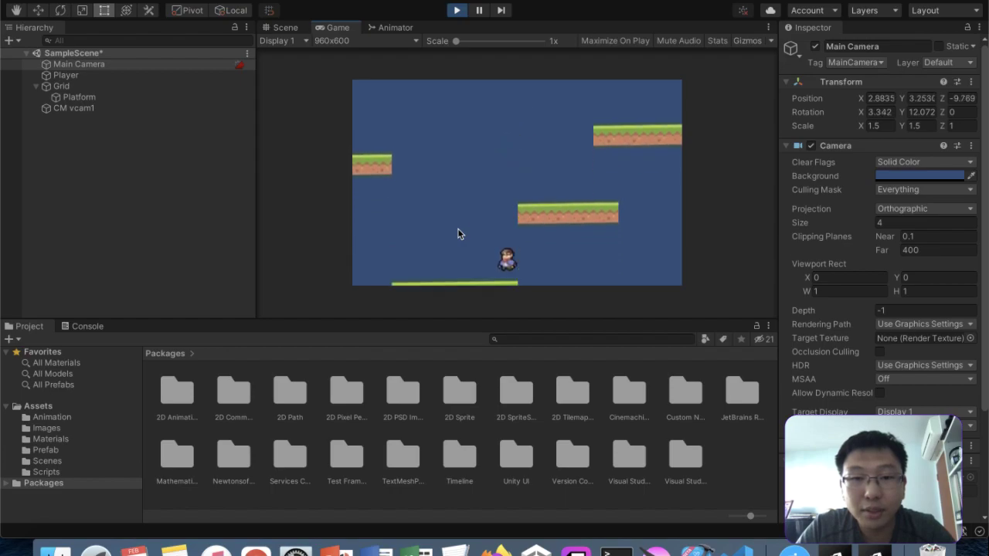
pyautogui.click(456, 10)
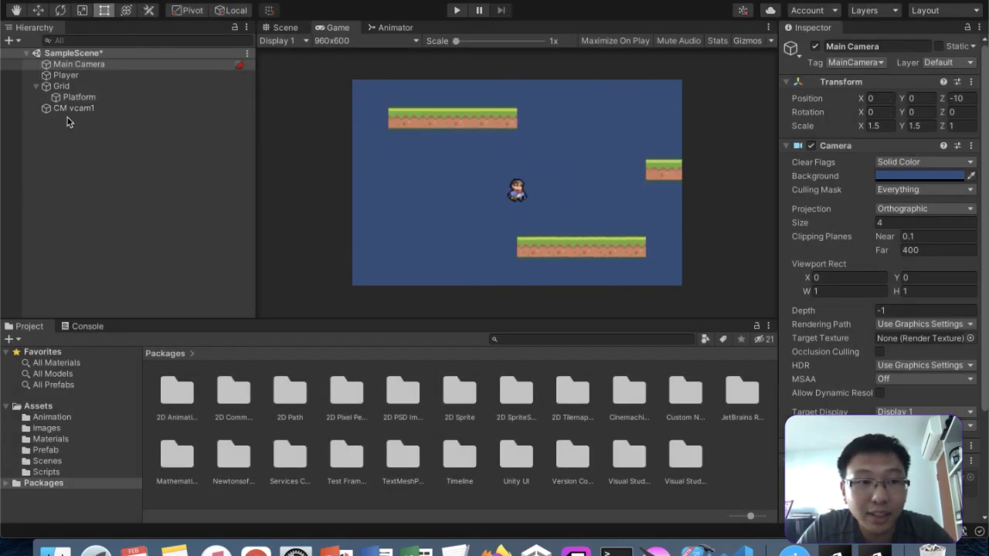
# - On CM vcam1, try a higher Aim Vertical Damping, restore it to 0.5, and set Lookahead Smoothing to 2
pyautogui.click(96, 112)
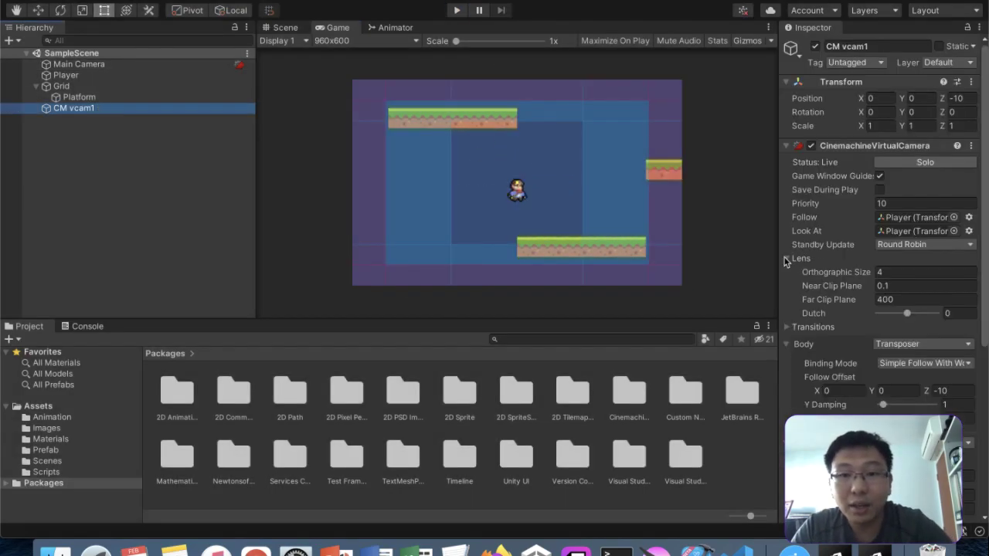
pyautogui.scroll(-5, 934, 347)
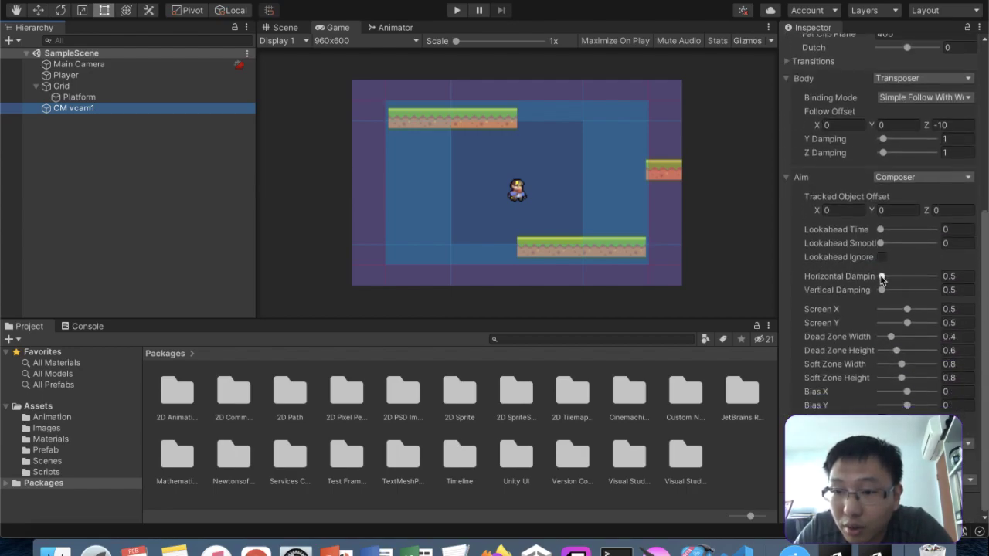
pyautogui.moveTo(881, 289); pyautogui.dragTo(904, 291)
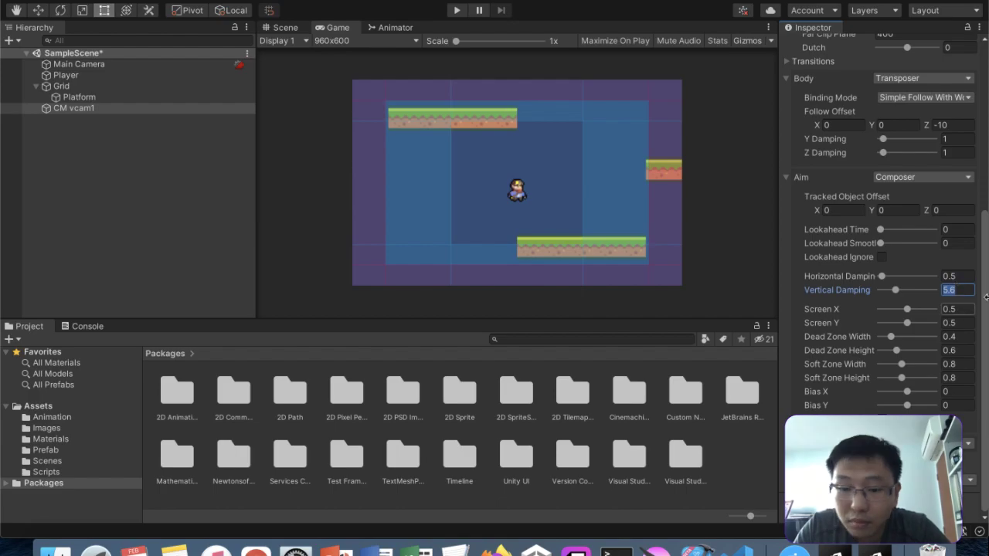
pyautogui.write('0.5')
pyautogui.moveTo(881, 244); pyautogui.dragTo(895, 244)
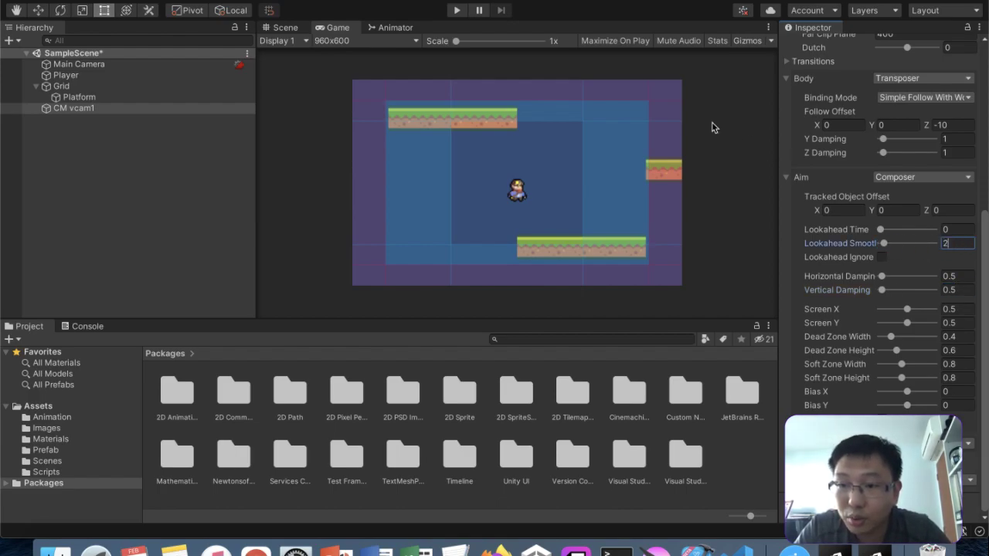
# - Run the game and move and jump the player in both directions to test Lookahead Smoothing
pyautogui.click(457, 11)
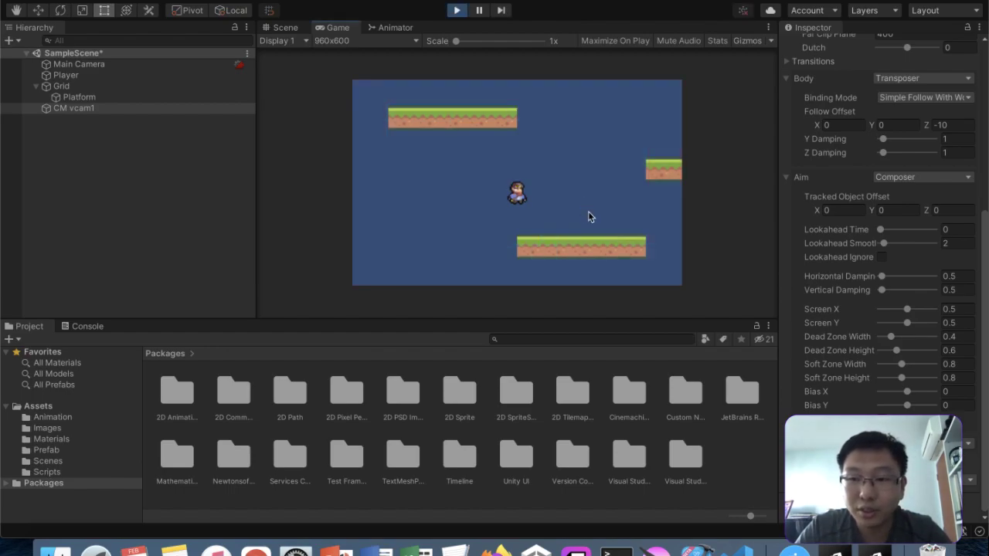
pyautogui.press('Right')
pyautogui.press('Left')
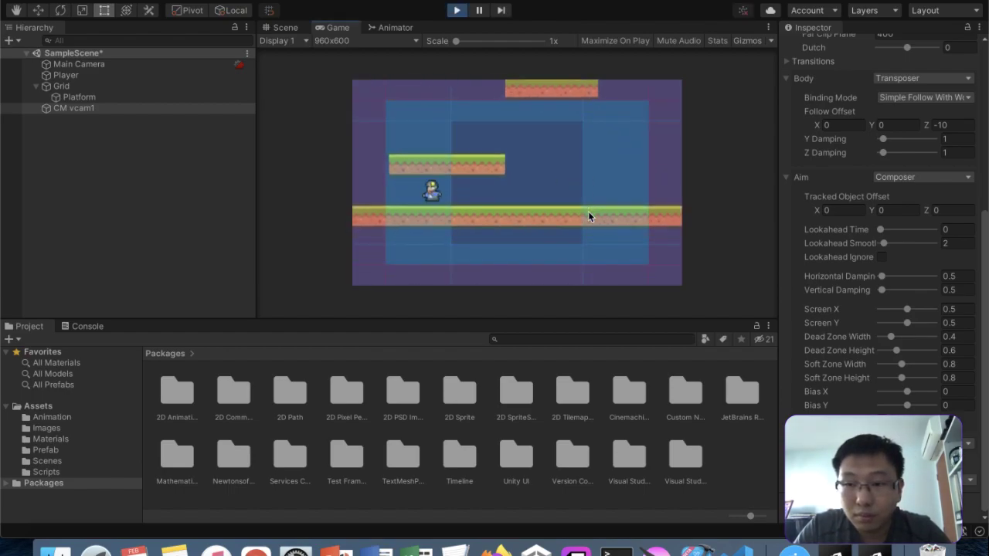
pyautogui.press('space')
pyautogui.press('Right')
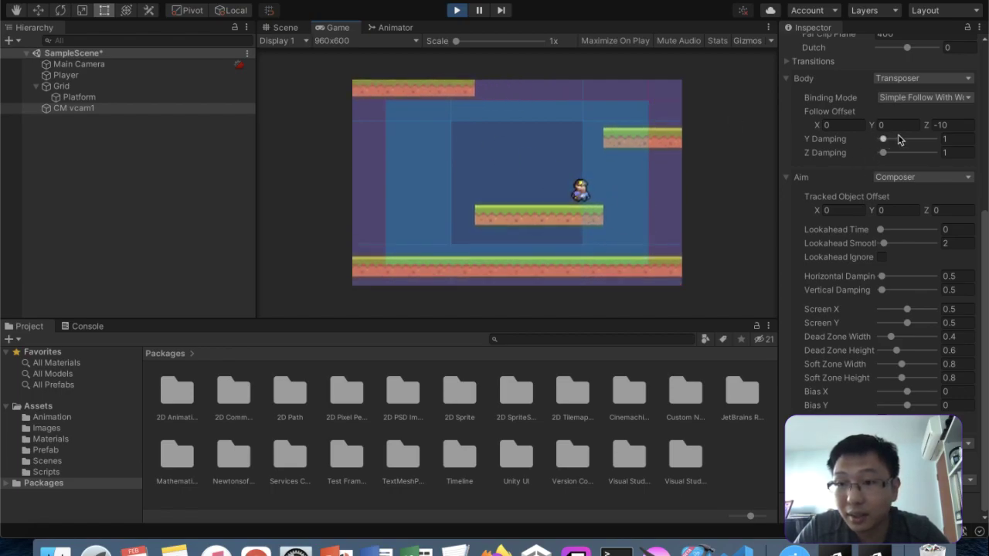
# - During play, set Lookahead Smoothing to 0 and Lookahead Time to 0.5, and run the player both ways to test them
pyautogui.scroll(3, 898, 139)
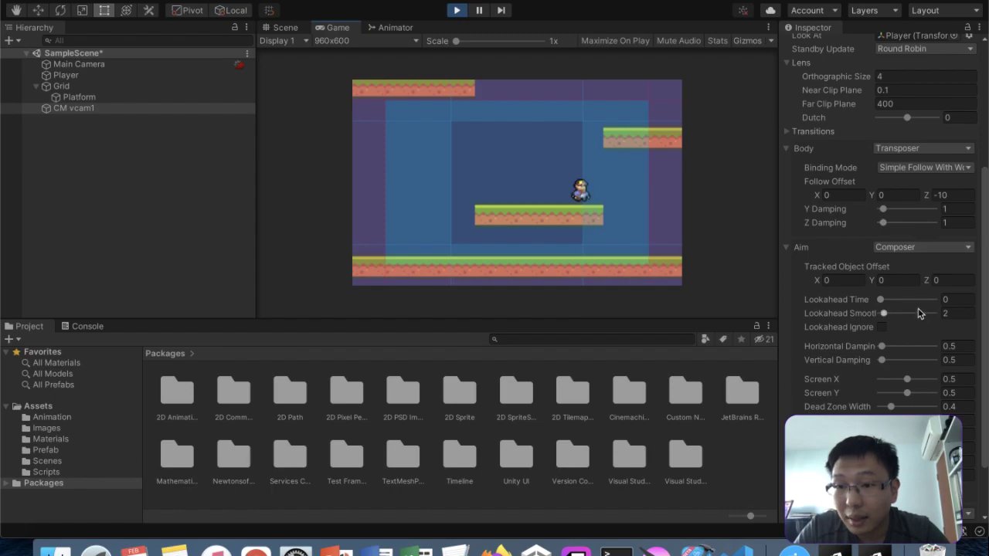
pyautogui.click(955, 311)
pyautogui.write('0')
pyautogui.click(955, 298)
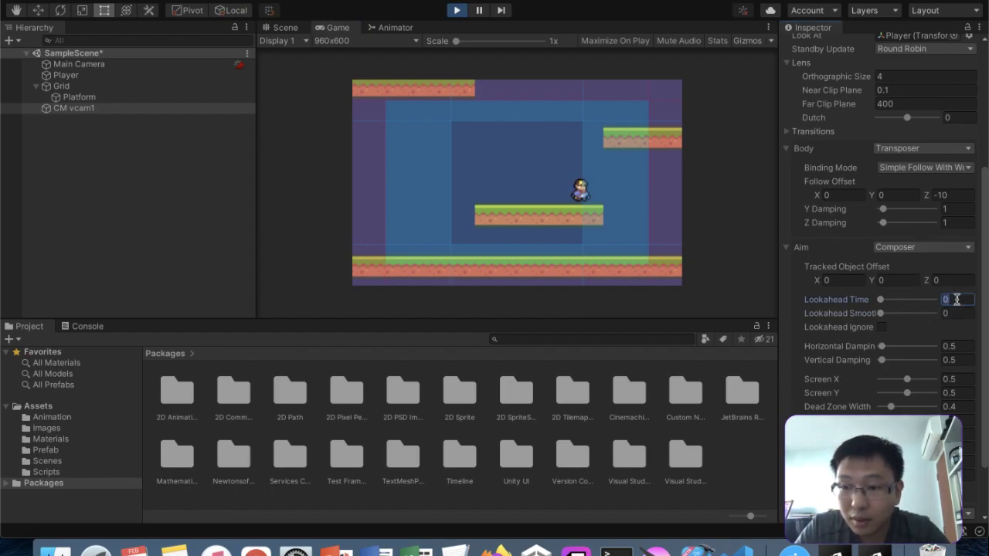
pyautogui.write('0.5')
pyautogui.click(605, 180)
pyautogui.press('Right')
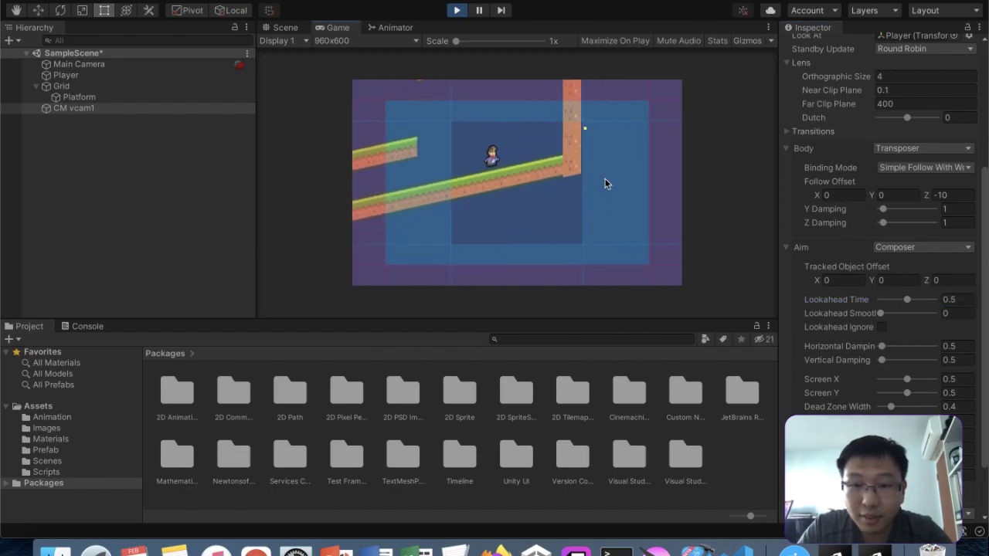
pyautogui.press('Left')
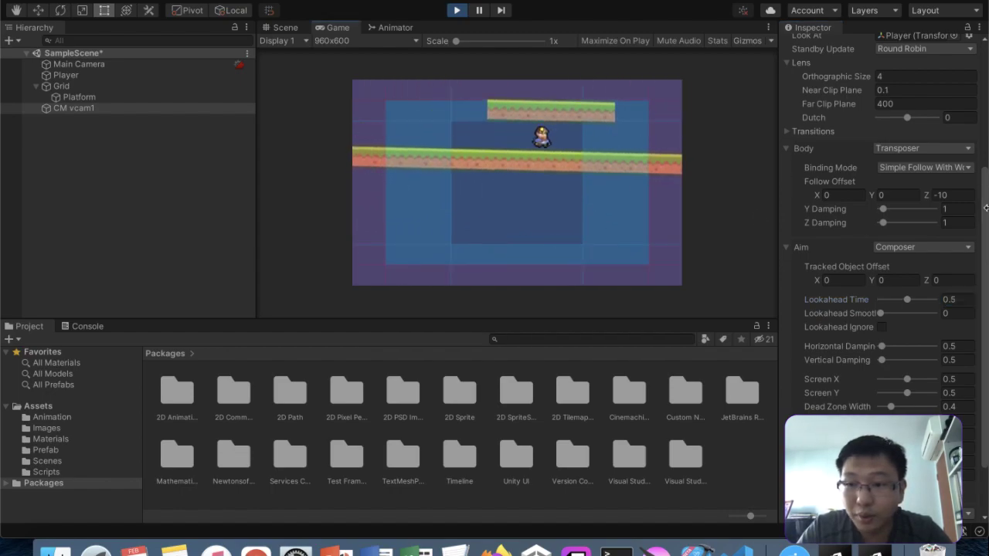
# - Set Lookahead Time back to 0, move and jump the player to recheck the camera, and exit play mode
pyautogui.click(955, 300)
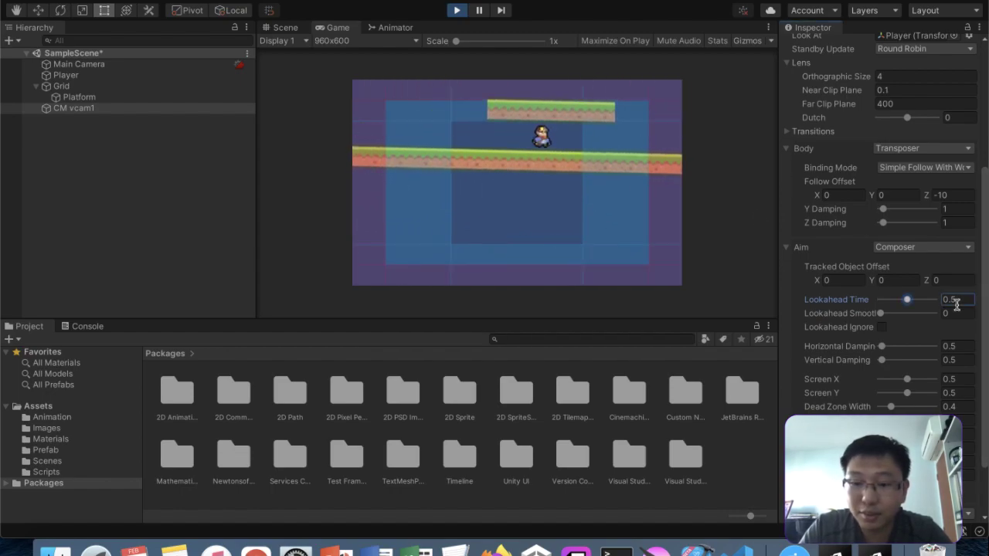
pyautogui.click(284, 28)
pyautogui.click(324, 27)
pyautogui.click(965, 301)
pyautogui.write('0')
pyautogui.click(611, 224)
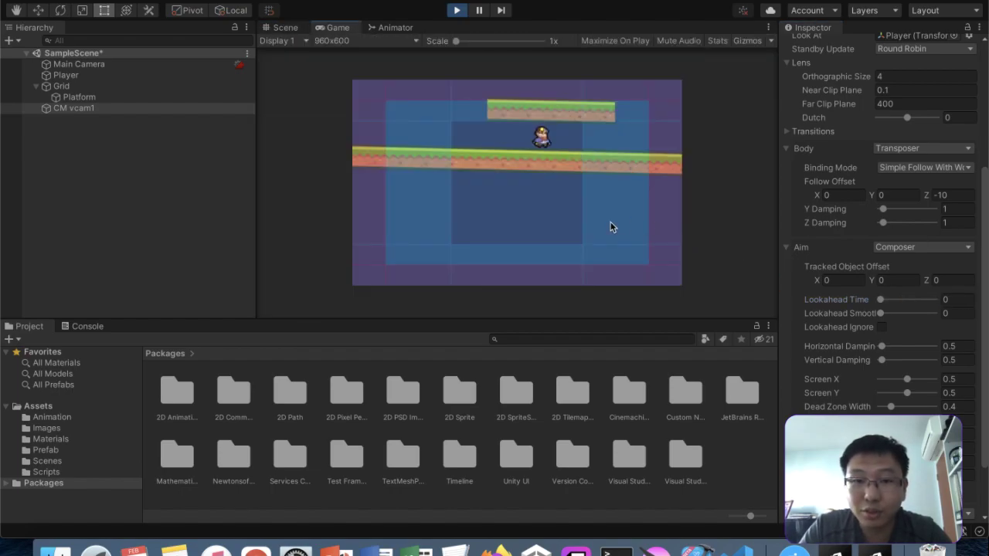
pyautogui.press('Left')
pyautogui.press('Right')
pyautogui.press('space')
pyautogui.press('Left')
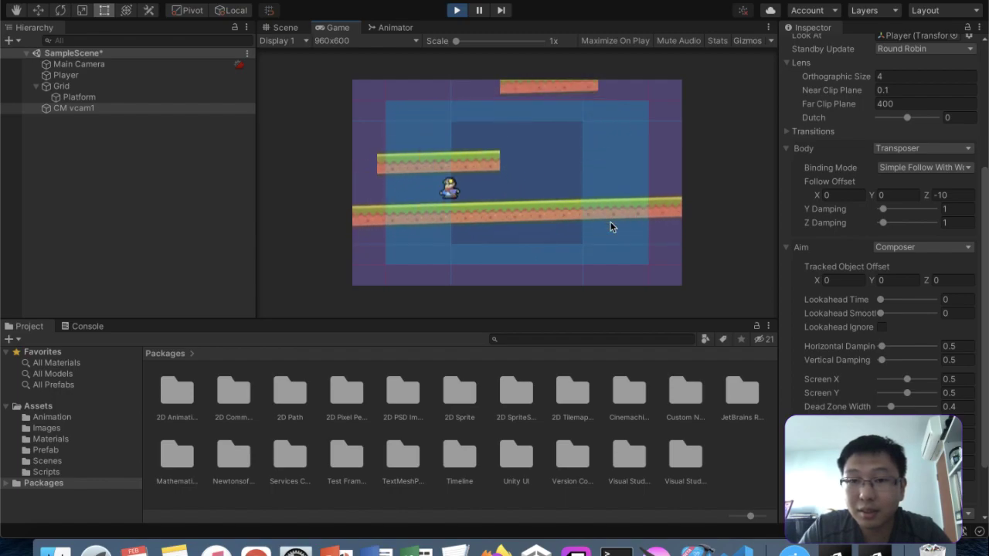
pyautogui.click(454, 10)
# - Replay the game to retest Lookahead Smoothing at 2 while moving the player, and set it to 0 after exiting play mode
pyautogui.click(454, 10)
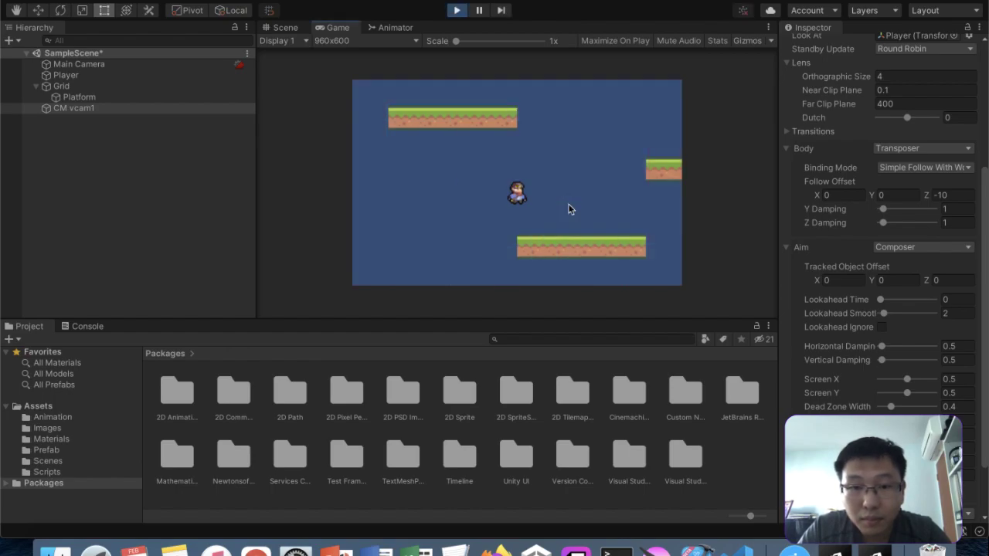
pyautogui.press('Right')
pyautogui.press('space')
pyautogui.press('Left')
pyautogui.press('Right')
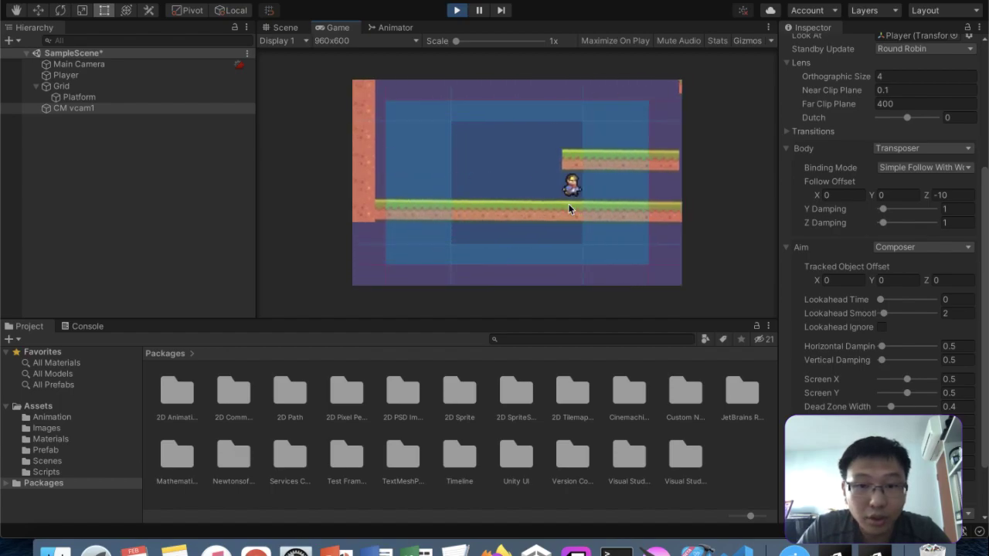
pyautogui.press('Left')
pyautogui.press('Right')
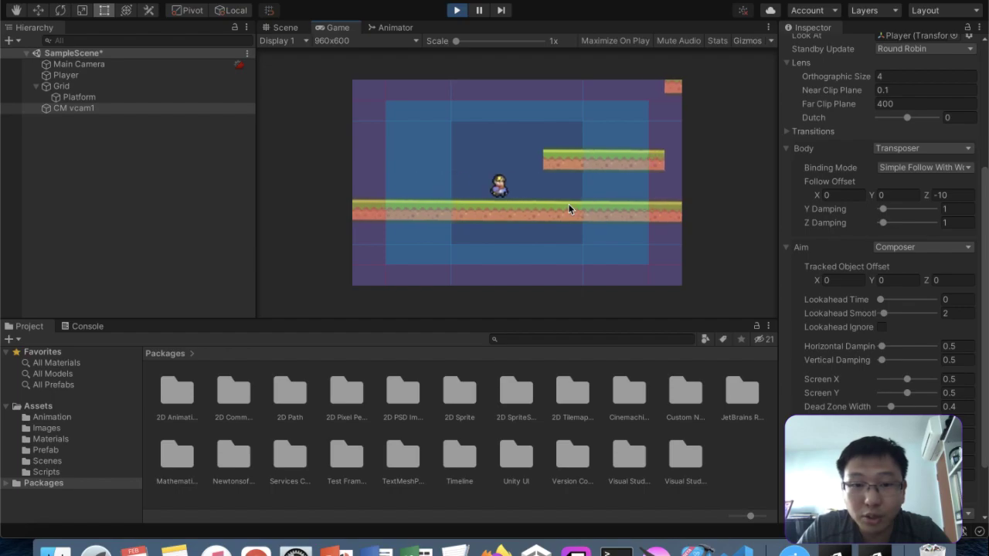
pyautogui.click(456, 11)
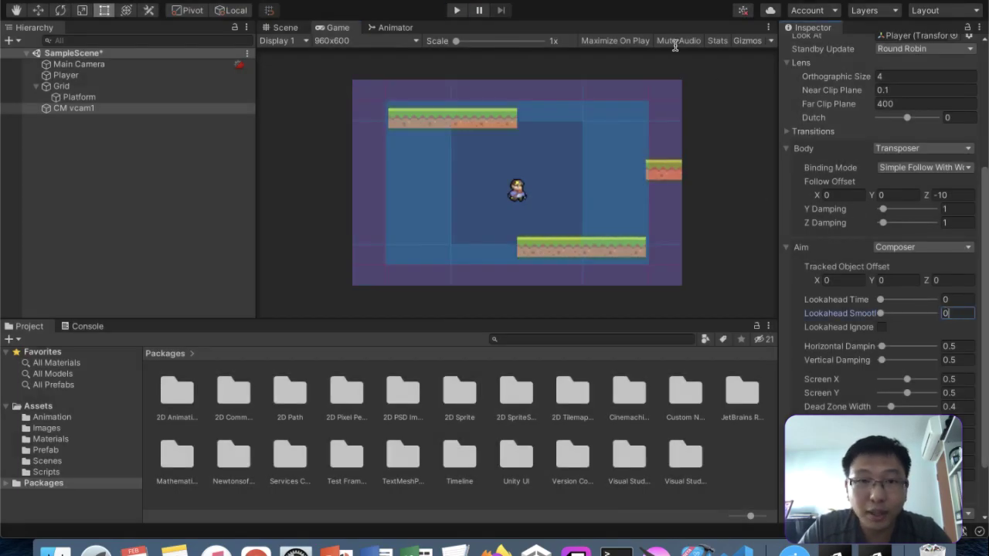
# - Run the game and move the player back and forth between the side walls to check horizontal camera following
pyautogui.click(462, 11)
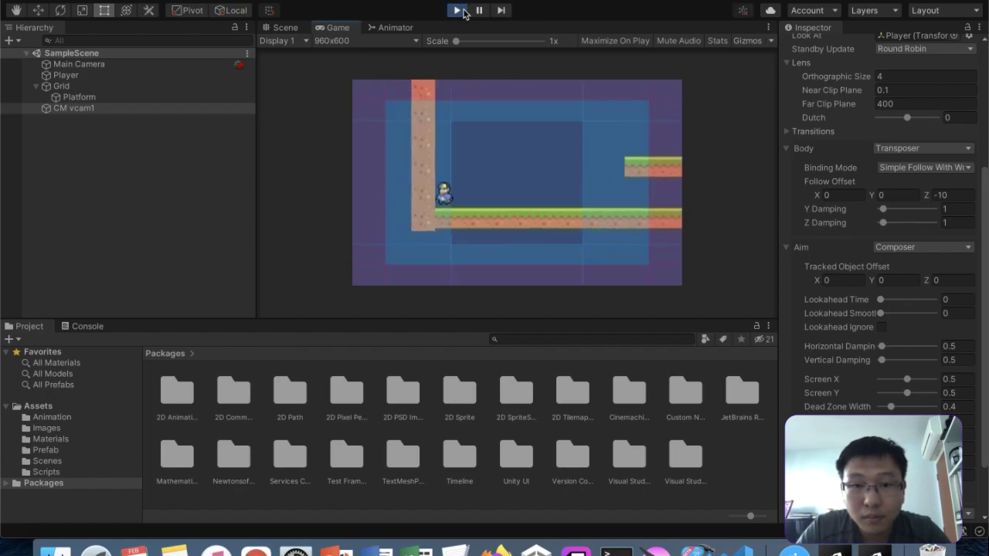
pyautogui.press('Right')
pyautogui.press('Left')
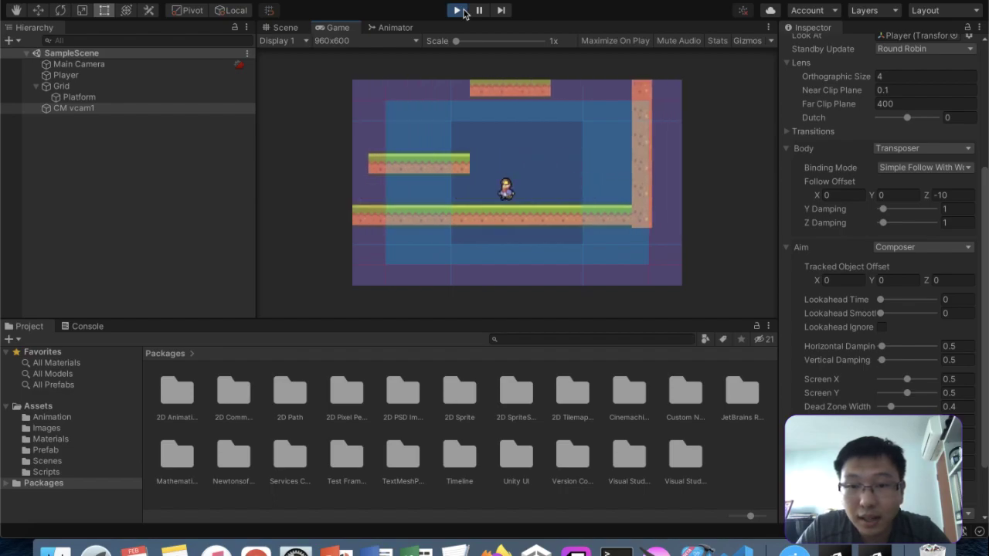
pyautogui.press('Right')
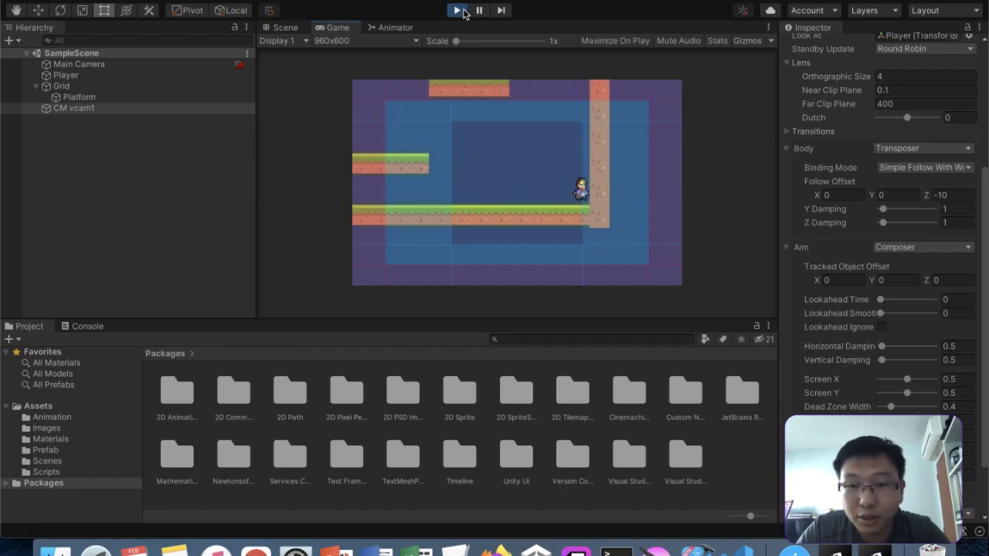
pyautogui.press('Left')
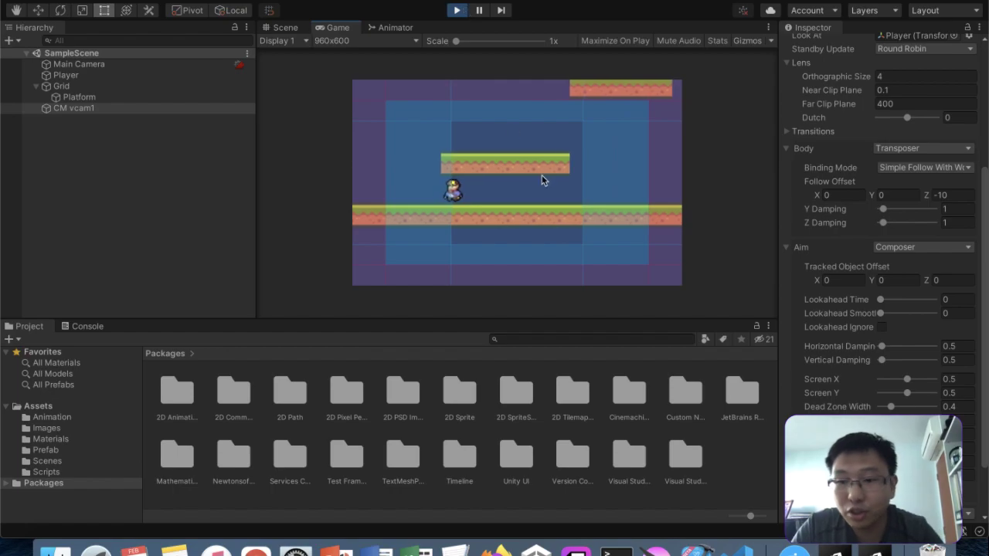
# - During play, expand the virtual camera's Transitions section and set the Body's Y Damping to 9.7
pyautogui.scroll(-3, 849, 316)
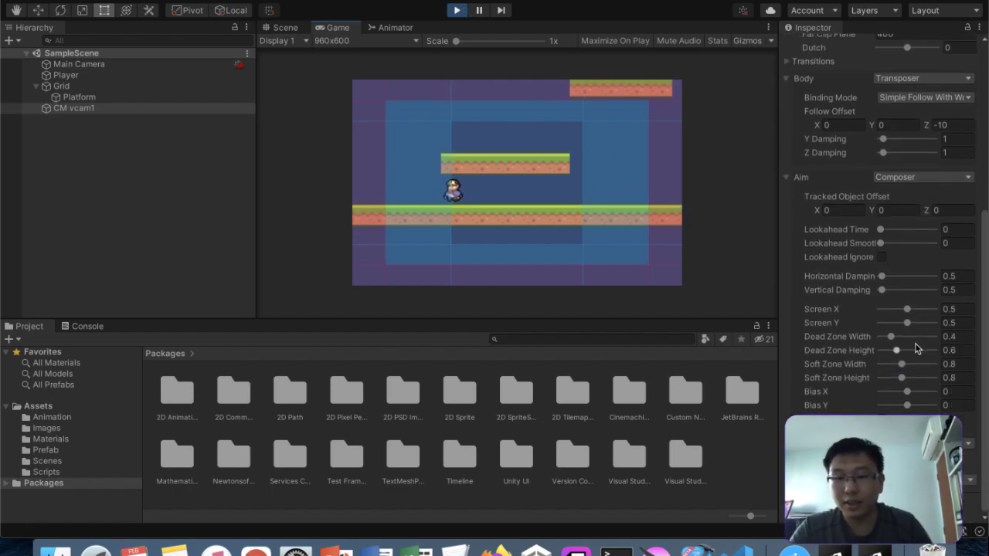
pyautogui.scroll(10, 915, 349)
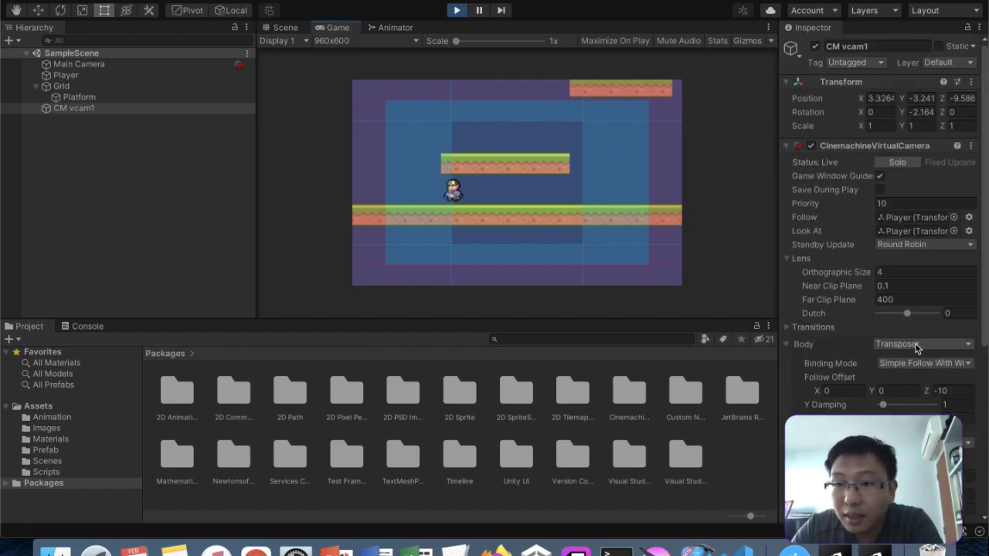
pyautogui.scroll(-5, 915, 343)
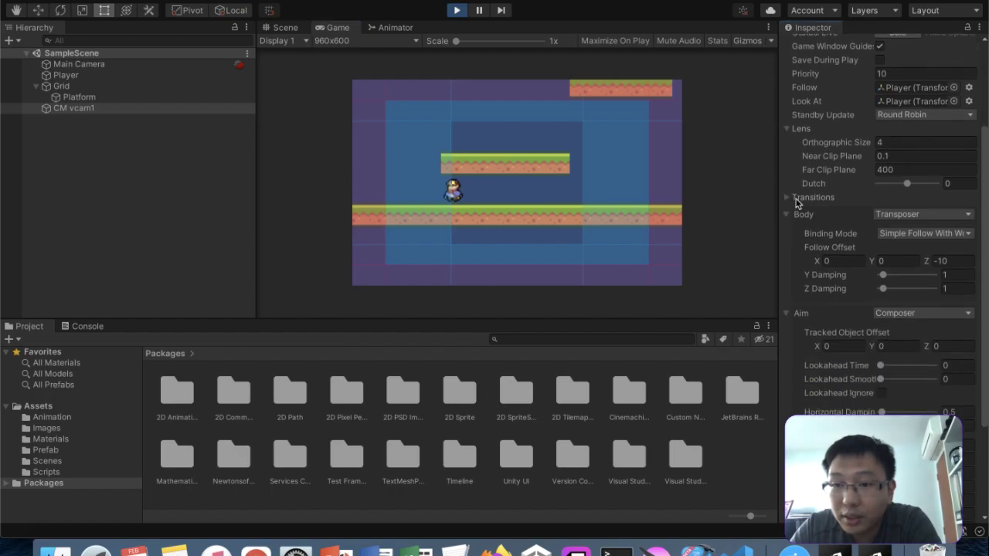
pyautogui.click(803, 197)
pyautogui.scroll(-9, 892, 266)
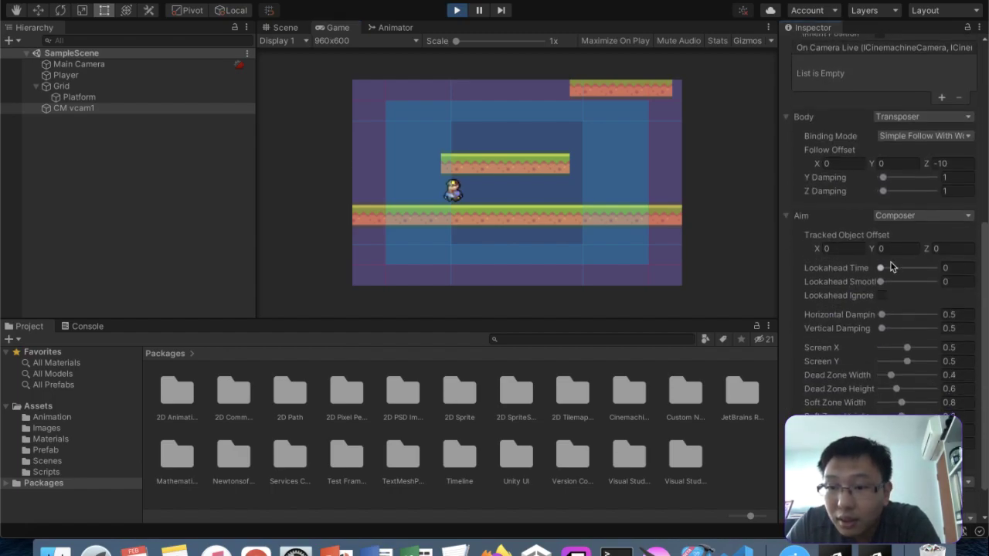
pyautogui.moveTo(902, 143); pyautogui.dragTo(906, 140)
# - Run the player both ways and jump between platforms to test the camera's vertical damping
pyautogui.click(569, 220)
pyautogui.press('Right')
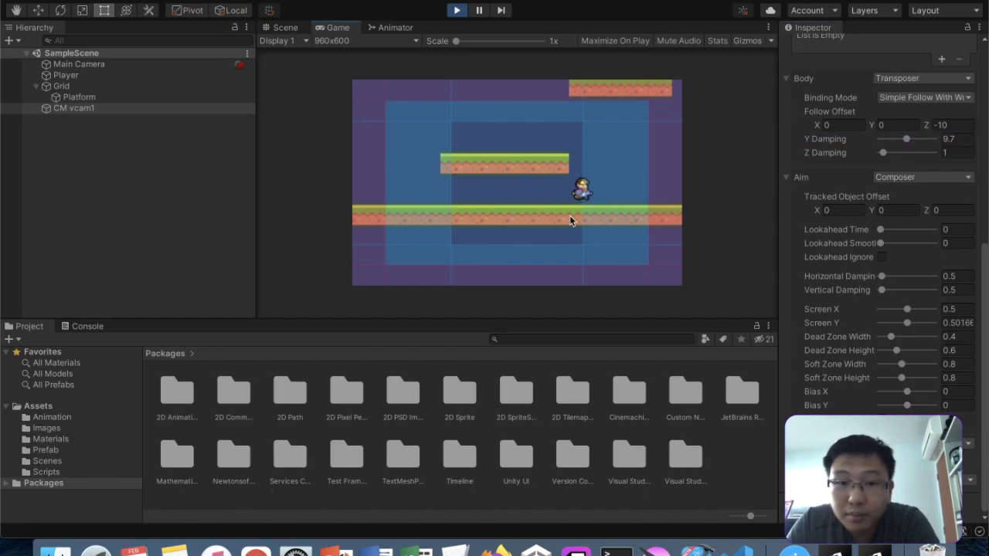
pyautogui.press('Left')
pyautogui.press('Right')
pyautogui.press('space')
pyautogui.press('space')
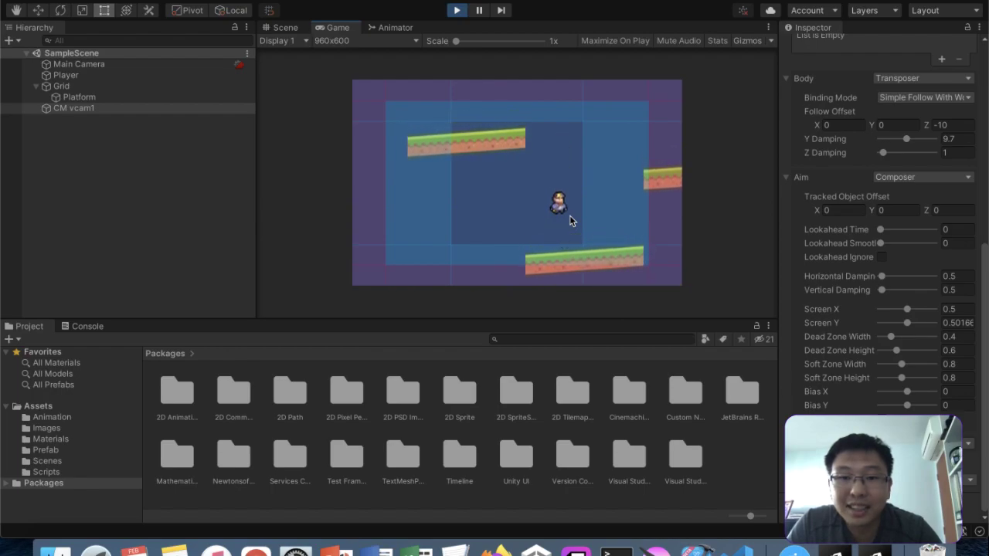
pyautogui.click(285, 27)
pyautogui.click(337, 27)
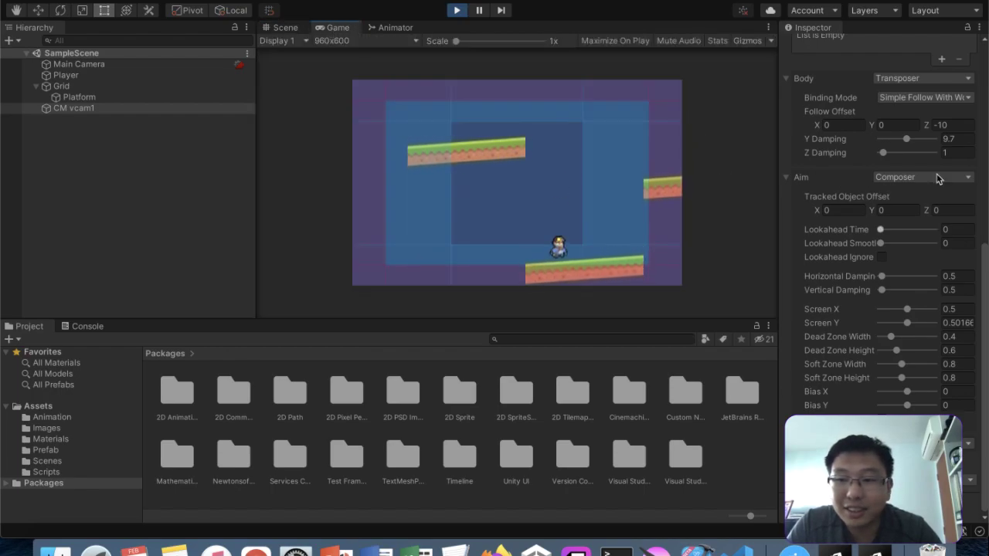
# - Set the Body's Y Damping back to 1 and exit play mode
pyautogui.moveTo(906, 139); pyautogui.dragTo(879, 142)
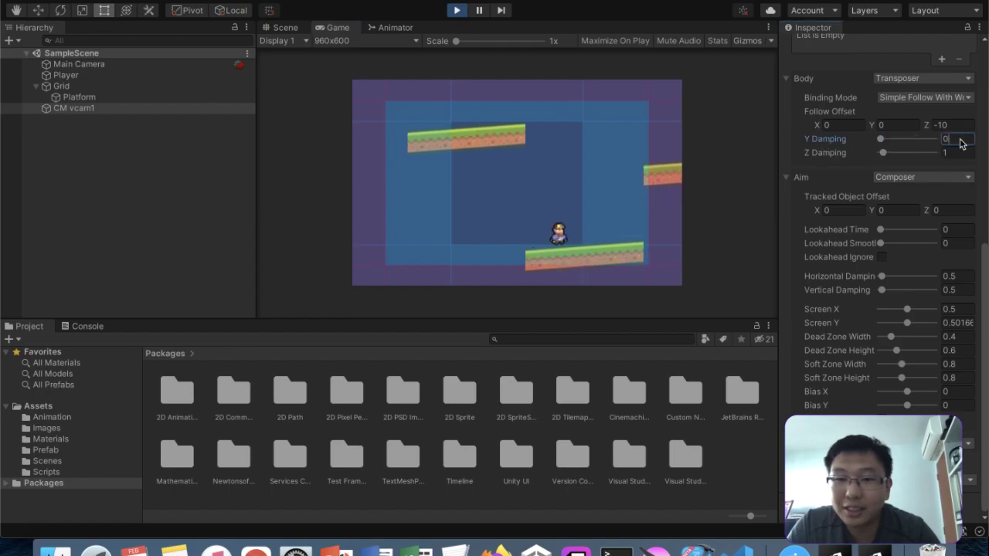
pyautogui.write('1')
pyautogui.press('Return')
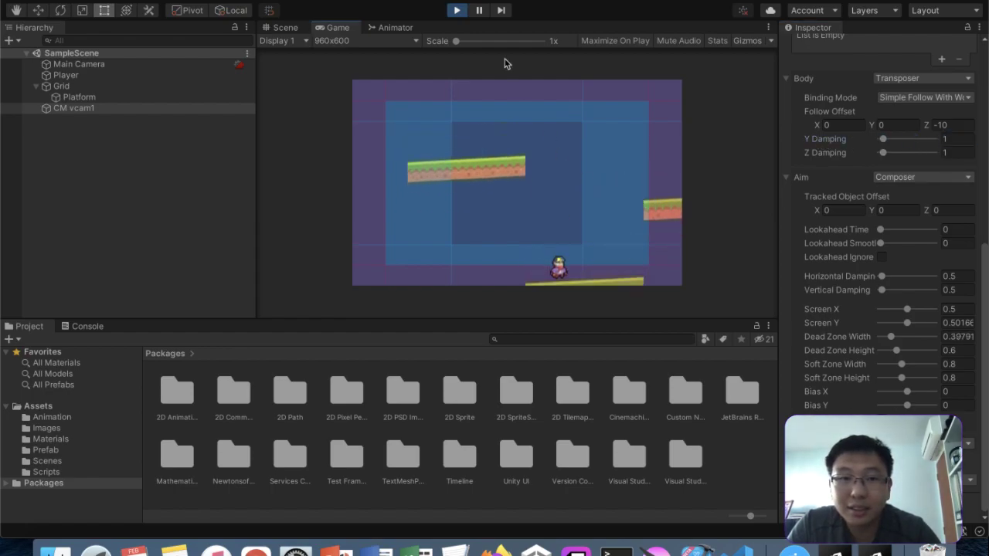
pyautogui.click(461, 17)
pyautogui.click(460, 15)
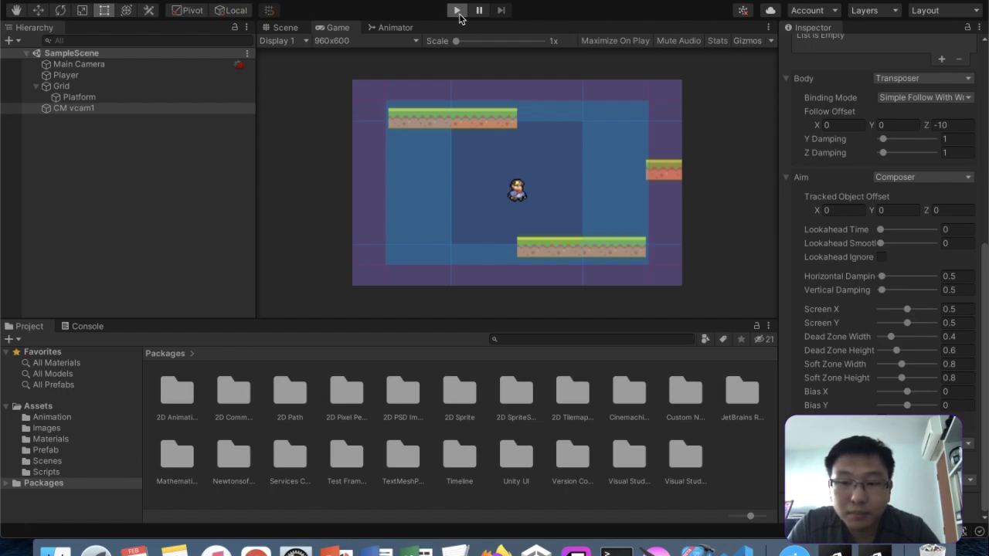
# - Replay the game, running and jumping the player both ways to recheck how the camera follows
pyautogui.click(457, 11)
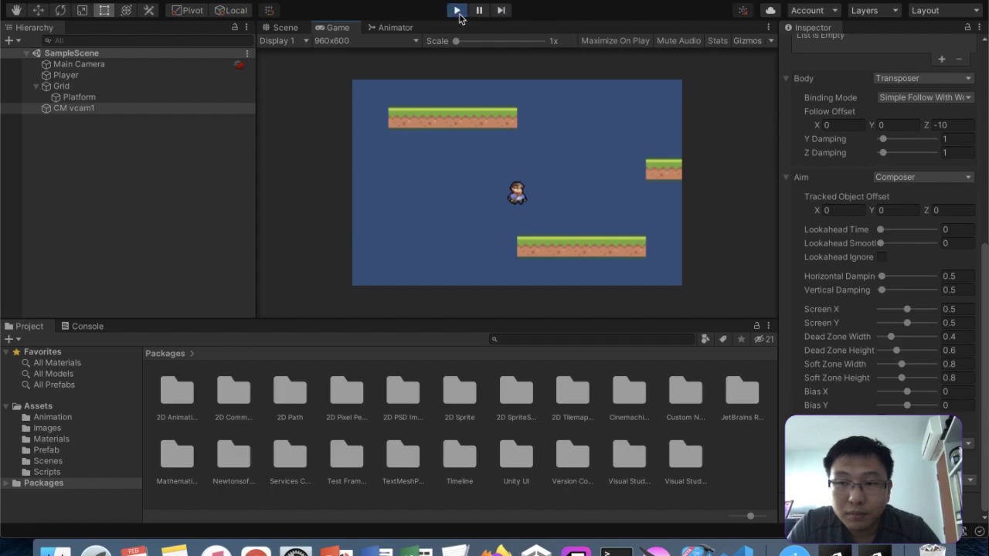
pyautogui.press('Left')
pyautogui.press('space')
pyautogui.press('Right')
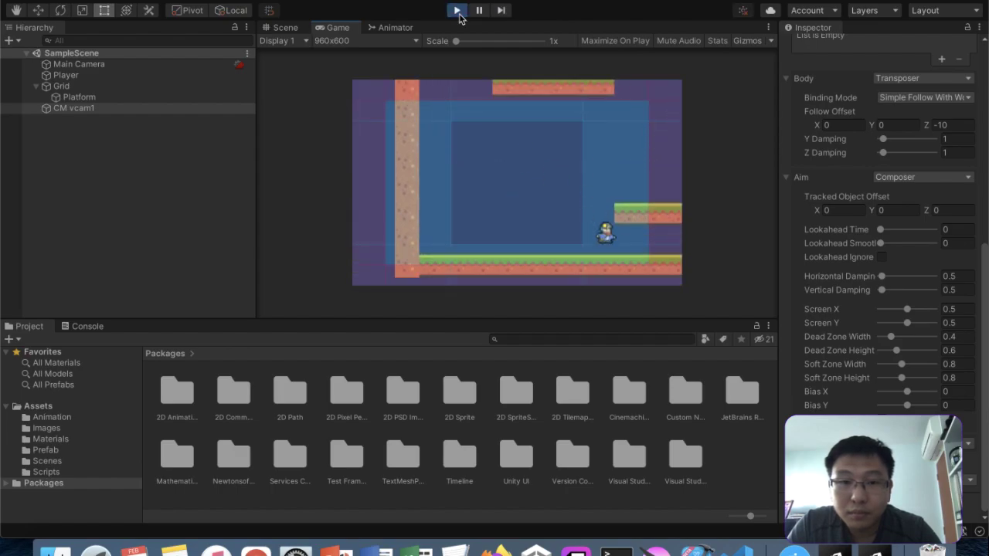
pyautogui.press('Left')
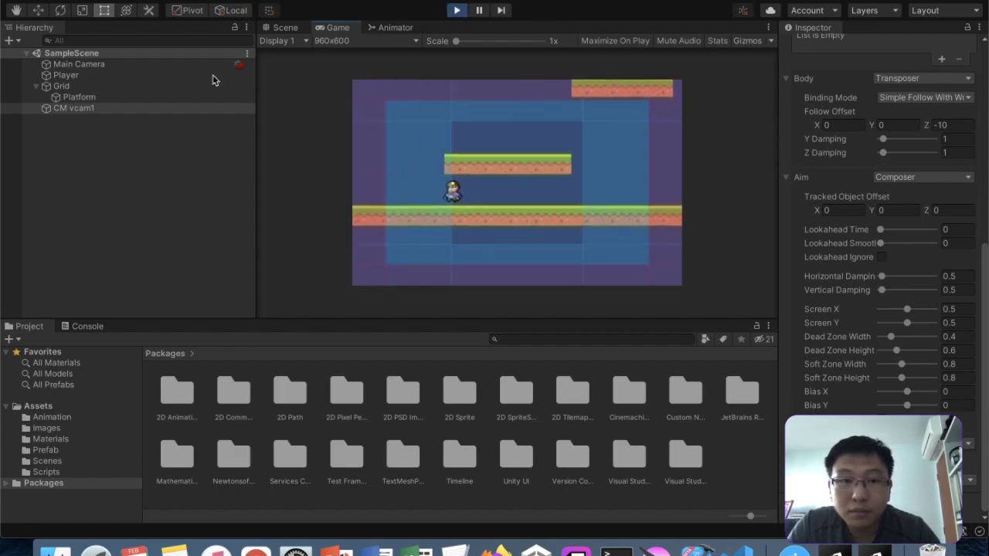
# - Select the Main Camera to hide the guides, run and jump the player across the platforms, and exit play mode
pyautogui.click(126, 75)
pyautogui.click(146, 65)
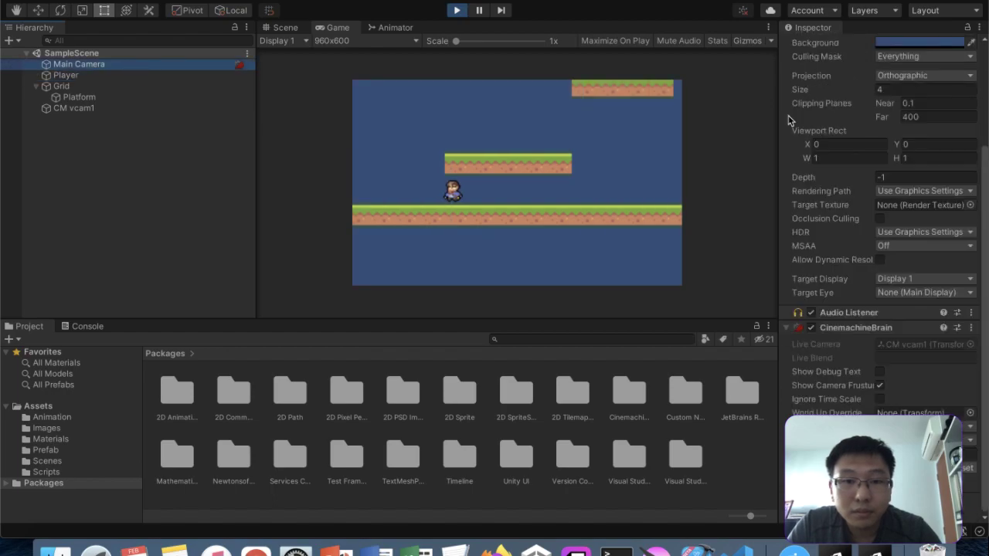
pyautogui.press('Right')
pyautogui.press('Left')
pyautogui.click(472, 211)
pyautogui.press('Left')
pyautogui.press('space')
pyautogui.press('Right')
pyautogui.press('Left')
pyautogui.press('space')
pyautogui.press('Right')
pyautogui.press('space')
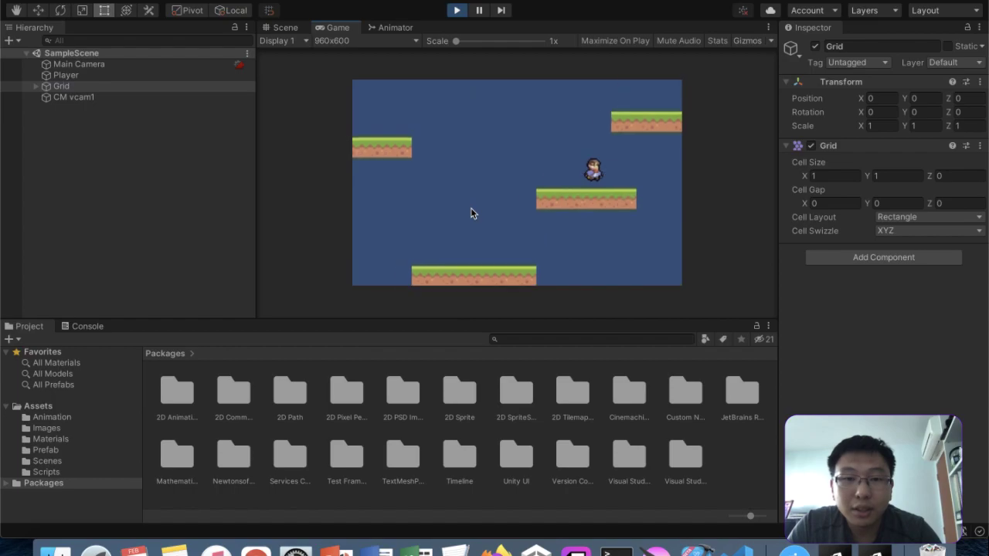
pyautogui.press('Left')
pyautogui.press('space')
pyautogui.press('Right')
pyautogui.press('space')
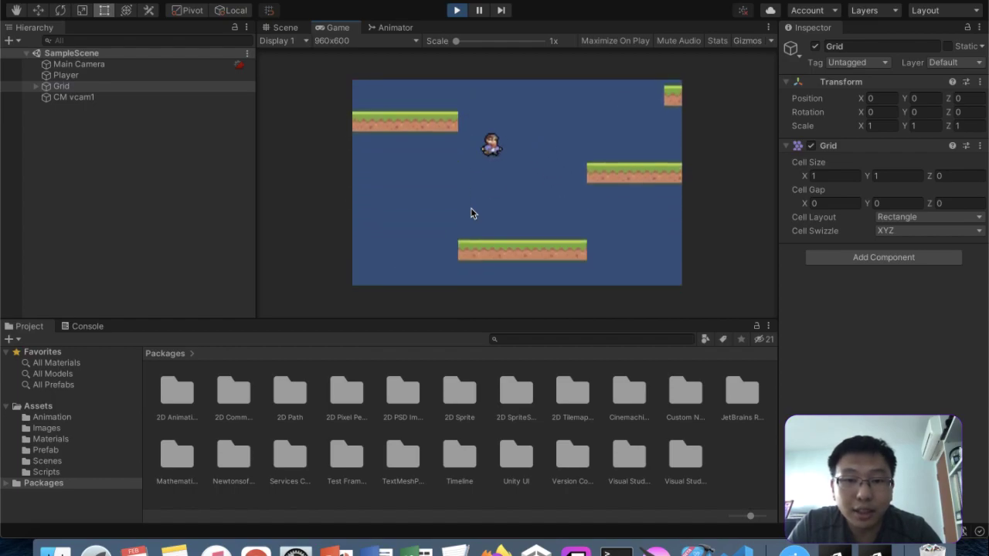
pyautogui.click(456, 10)
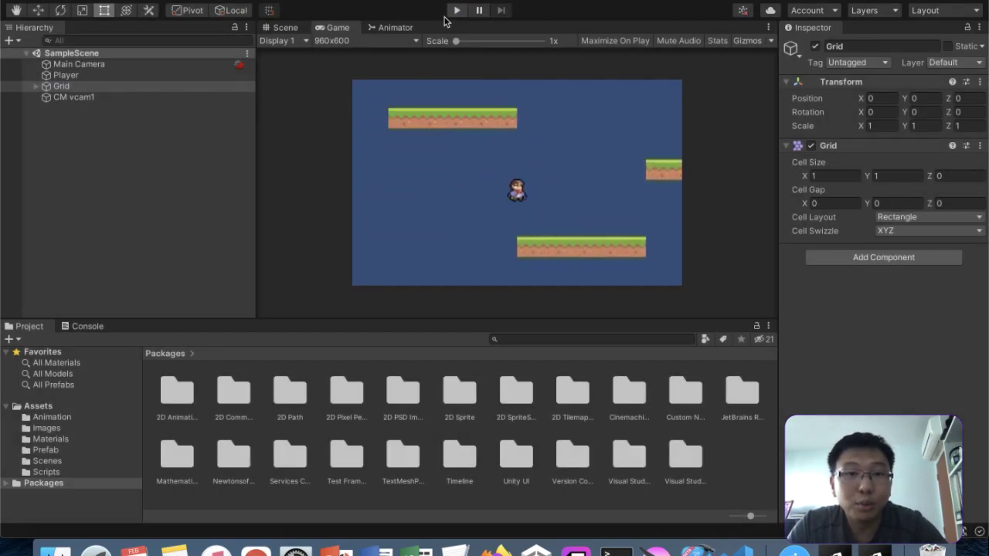
# - Create a Cinemachine Target Group Camera and select its target group to show its settings
pyautogui.click(146, 97)
pyautogui.click(340, 2)
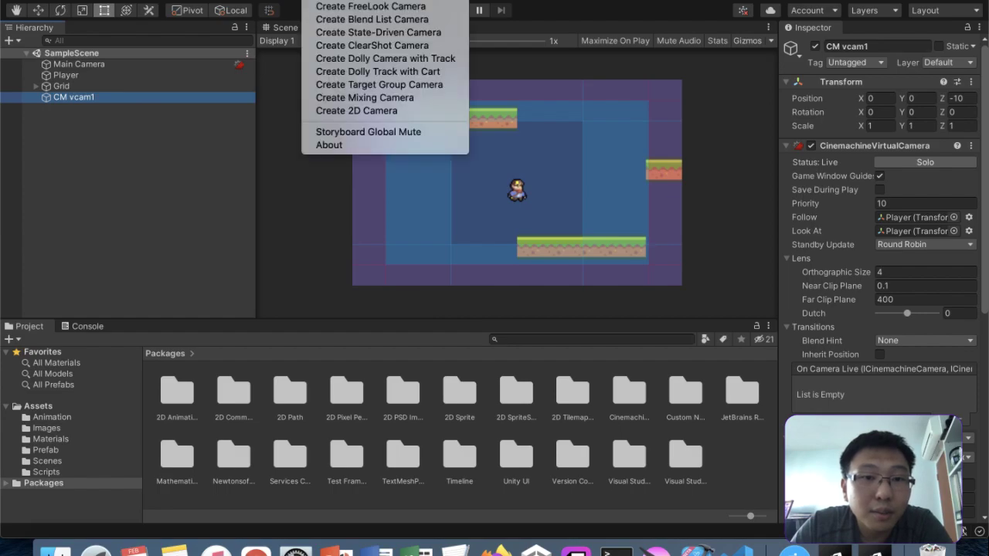
pyautogui.click(369, 85)
pyautogui.click(159, 120)
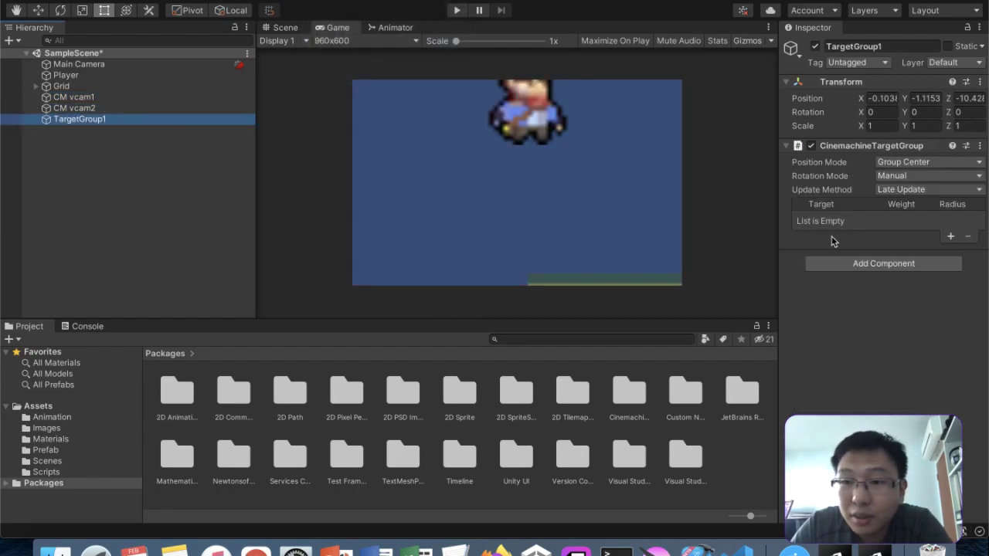
# - Examine the Body and Group Composer Aim settings of the CM vcam2 camera
pyautogui.rightClick(114, 120)
pyautogui.click(93, 107)
pyautogui.click(96, 110)
pyautogui.scroll(-10, 821, 380)
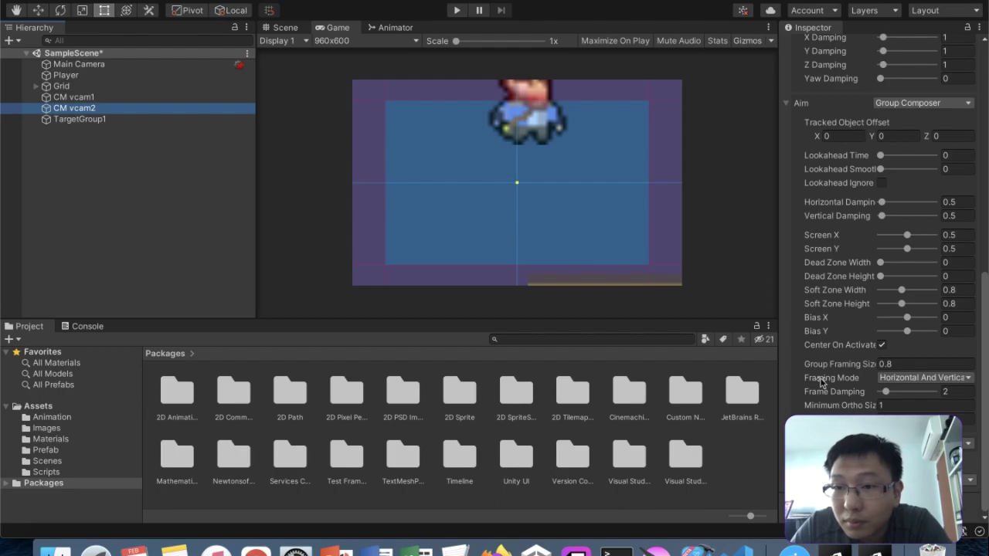
pyautogui.scroll(3, 821, 380)
pyautogui.scroll(-3, 821, 380)
pyautogui.scroll(10, 821, 380)
pyautogui.scroll(-10, 821, 380)
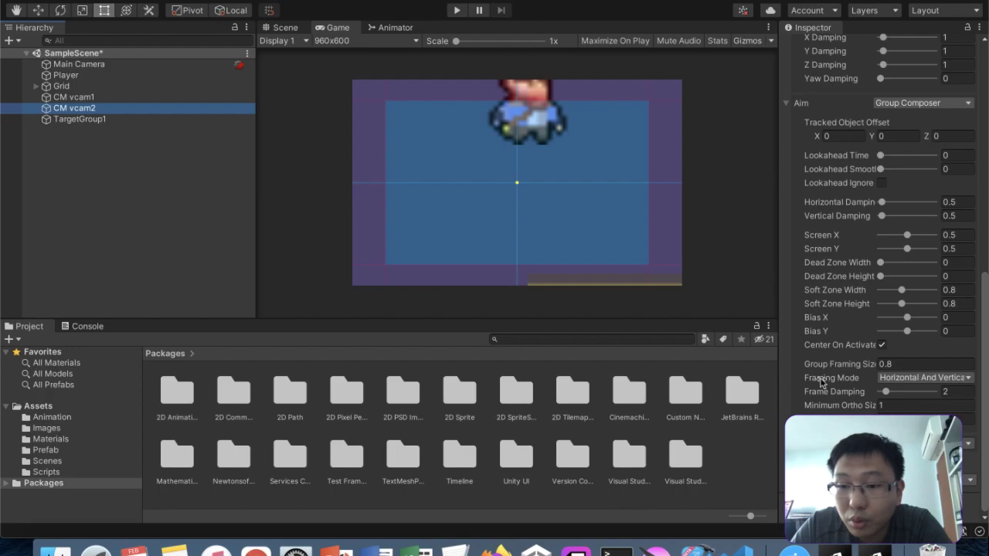
# - Delete CM vcam2 and TargetGroup1 from the scene
pyautogui.rightClick(137, 108)
pyautogui.click(165, 197)
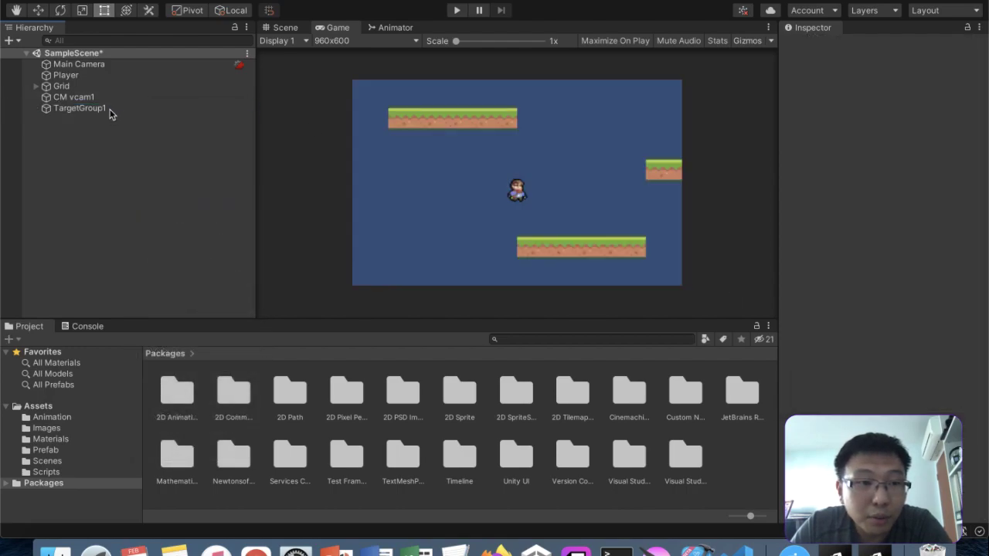
pyautogui.click(110, 108)
pyautogui.rightClick(110, 108)
pyautogui.click(139, 202)
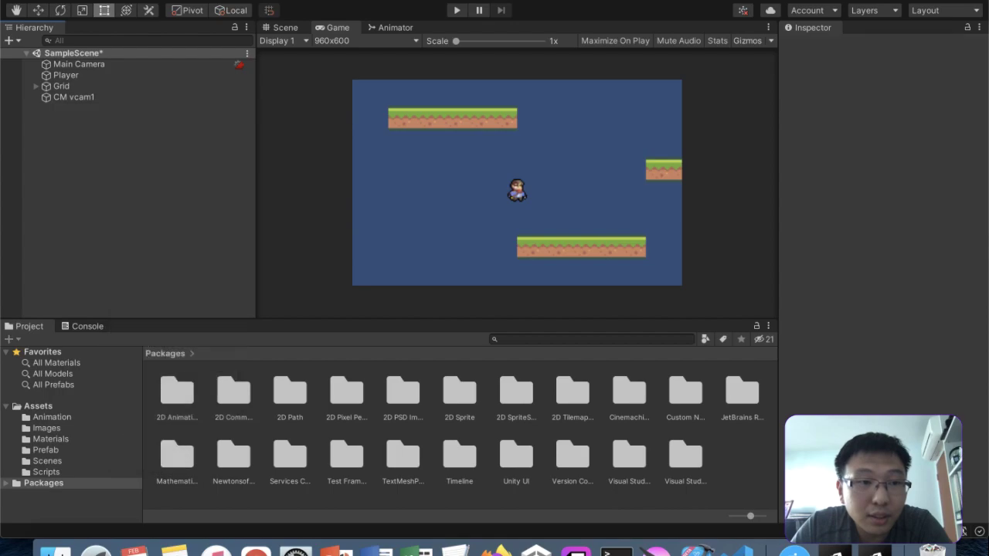
# - Create a Cinemachine Dolly Camera with Track and review the settings of its track and virtual camera
pyautogui.click(333, 0)
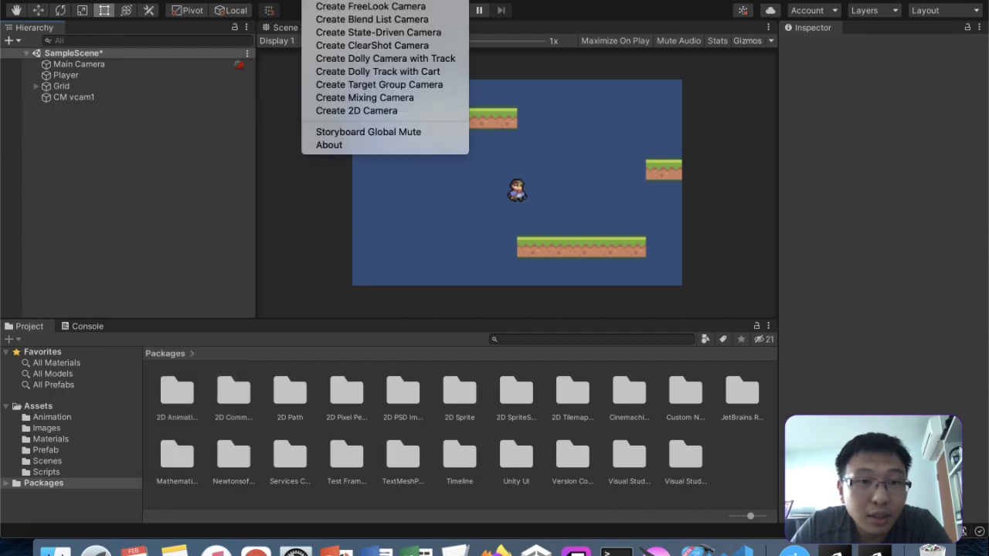
pyautogui.click(371, 58)
pyautogui.click(99, 119)
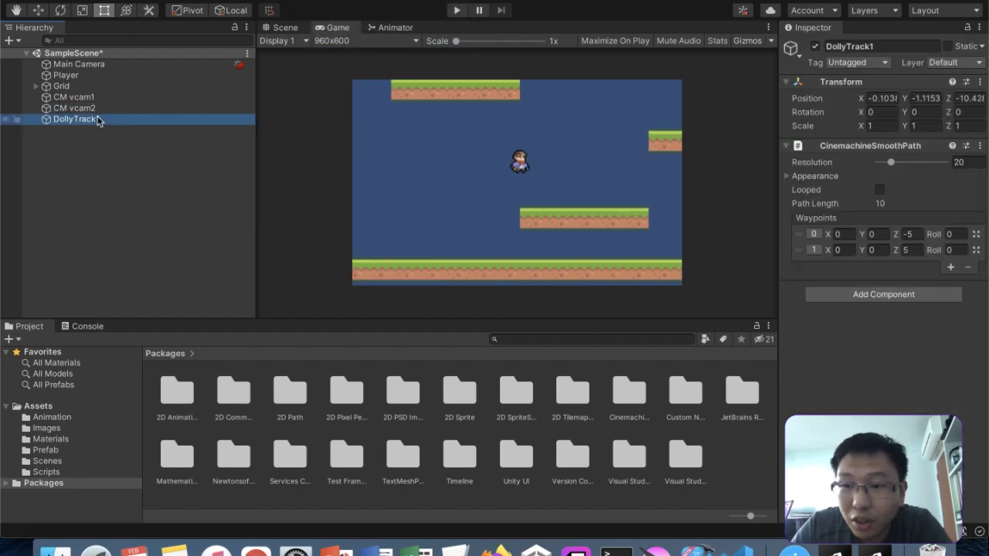
pyautogui.click(103, 109)
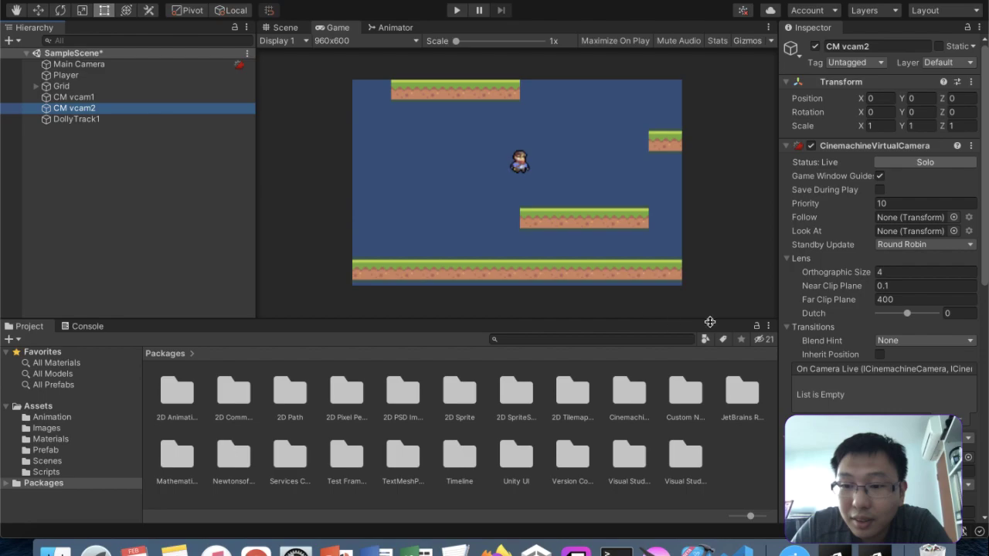
pyautogui.scroll(-10, 880, 295)
pyautogui.scroll(-6, 877, 299)
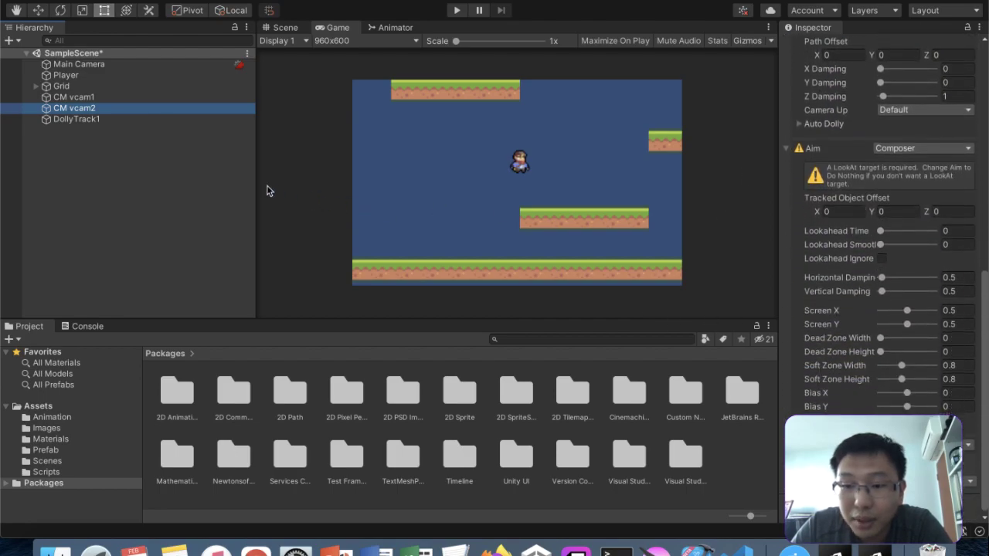
# - Delete CM vcam2 and DollyTrack1 from the scene
pyautogui.rightClick(138, 111)
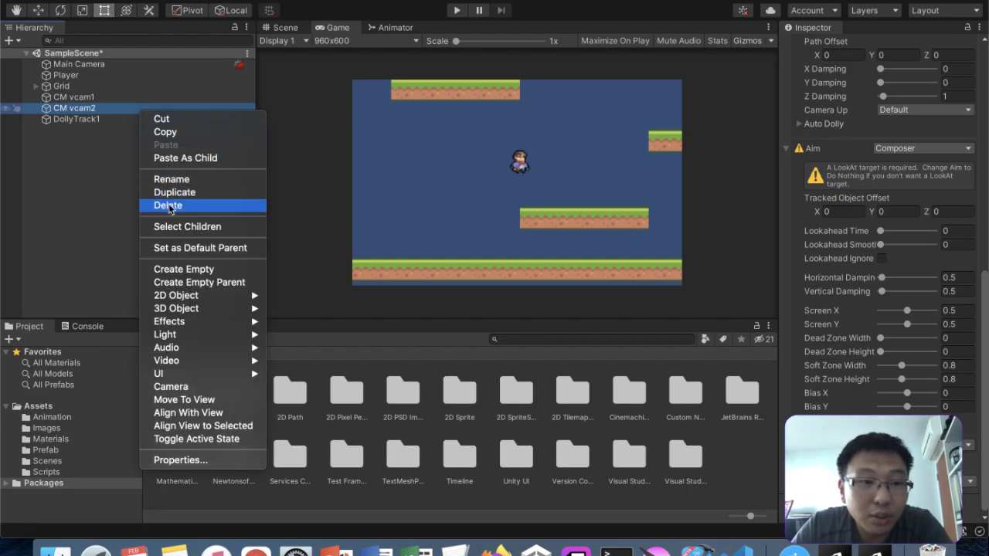
pyautogui.click(169, 205)
pyautogui.click(114, 108)
pyautogui.rightClick(113, 108)
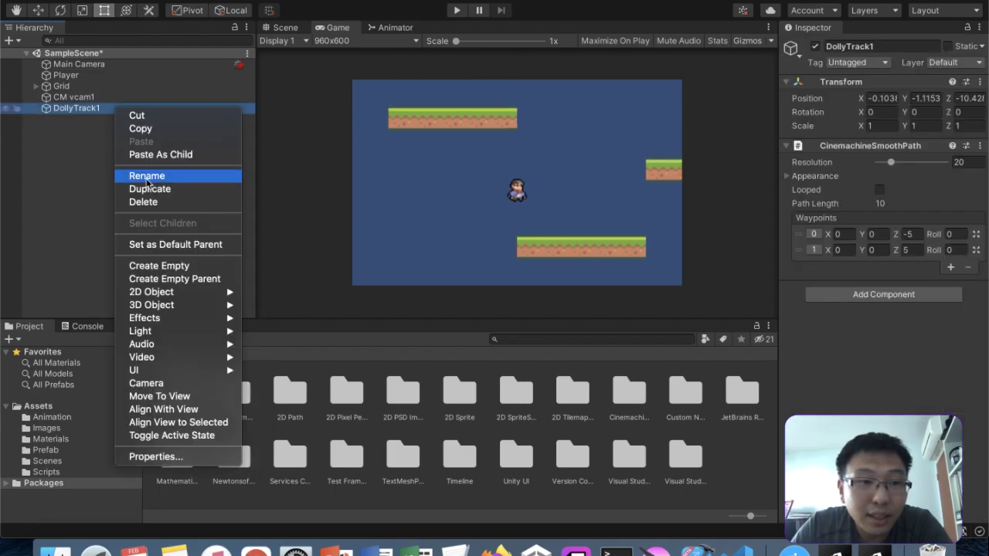
pyautogui.click(146, 201)
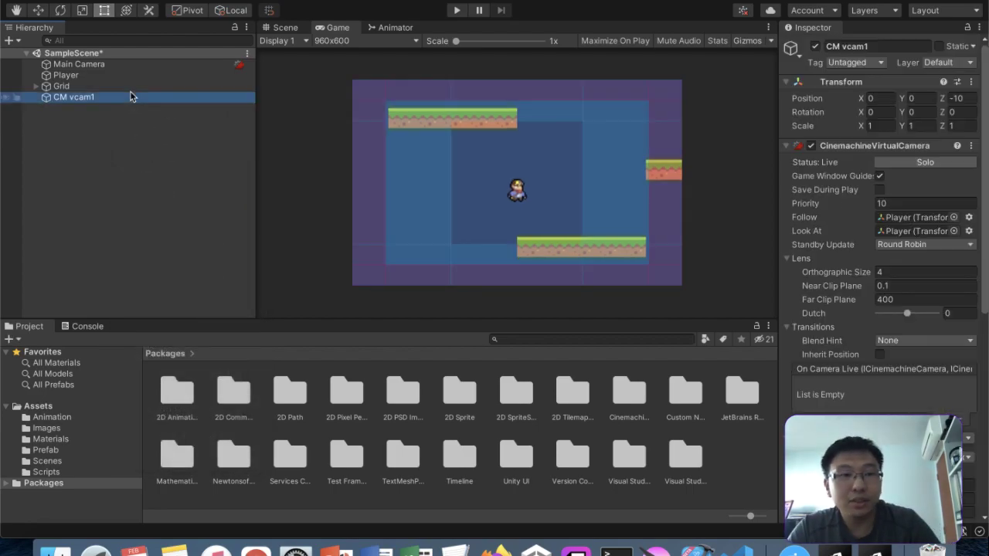
# - Set the Aim's Lookahead Time on CM vcam1 to 1
pyautogui.click(174, 94)
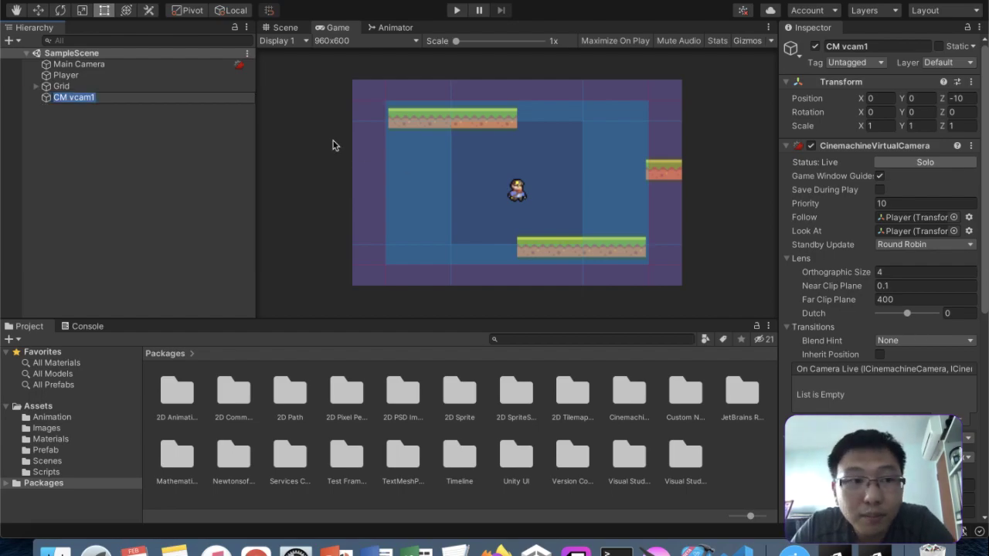
pyautogui.click(123, 76)
pyautogui.click(122, 97)
pyautogui.scroll(-10, 865, 328)
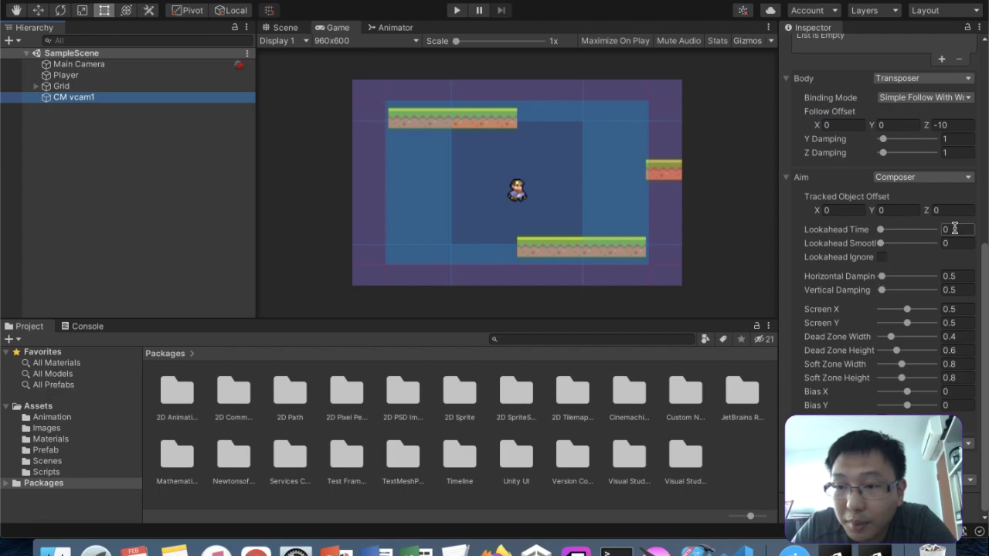
pyautogui.click(954, 229)
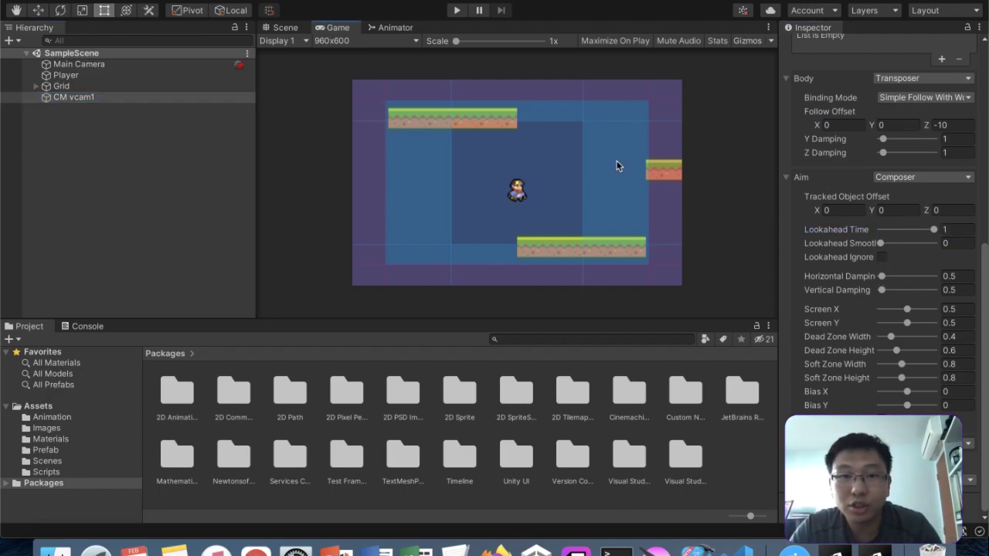
# - Play the game and run the player back and forth to test the camera's Lookahead Time of 1
pyautogui.click(456, 10)
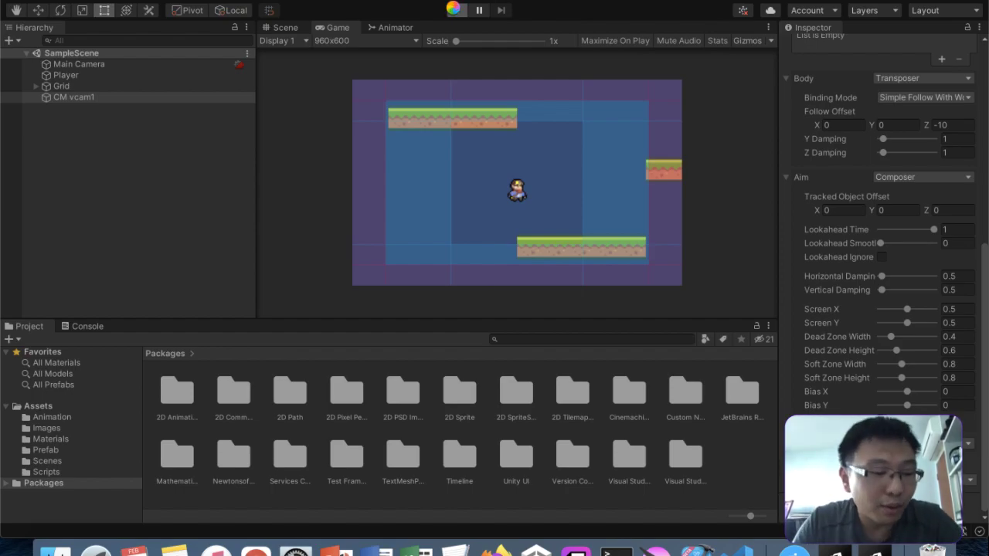
pyautogui.press('Right')
pyautogui.press('Left')
pyautogui.press('Right')
pyautogui.press('Left')
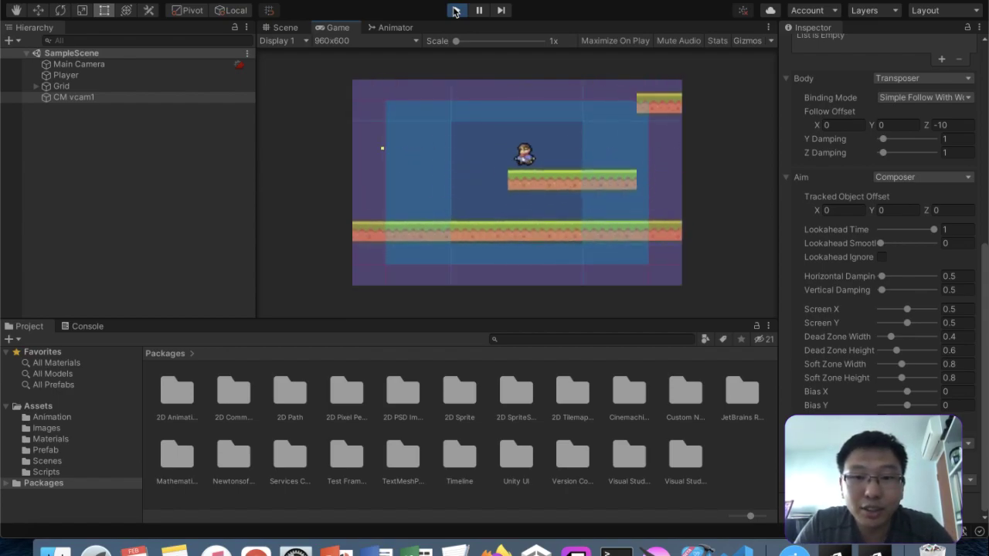
# - Run the player left and right in the running game to check the camera's lookahead, and exit Play mode
pyautogui.press('Right')
pyautogui.press('Left')
pyautogui.press('Right')
pyautogui.press('Left')
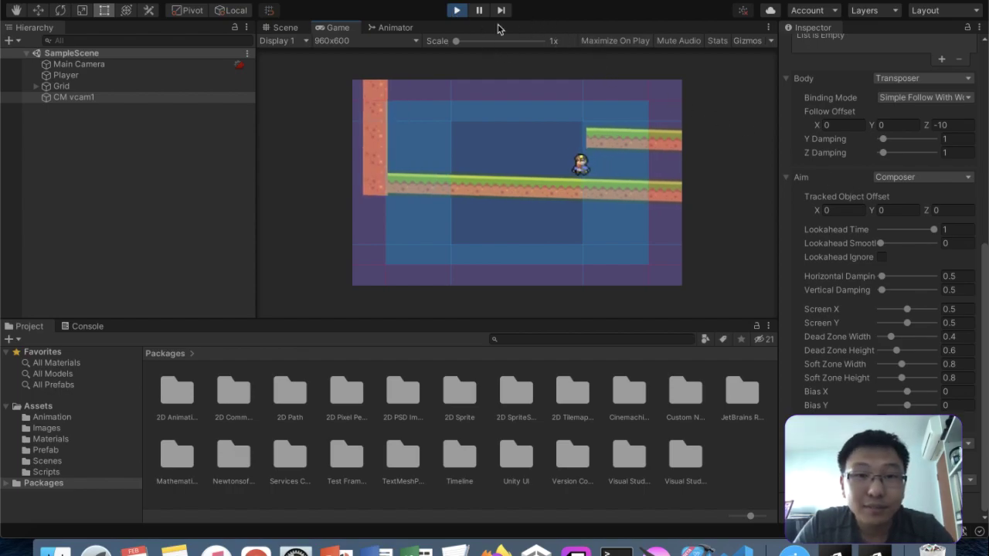
pyautogui.click(456, 10)
# - Select the Platform tilemap under Grid and bring the Tile Palette window into view
pyautogui.click(36, 86)
pyautogui.click(71, 97)
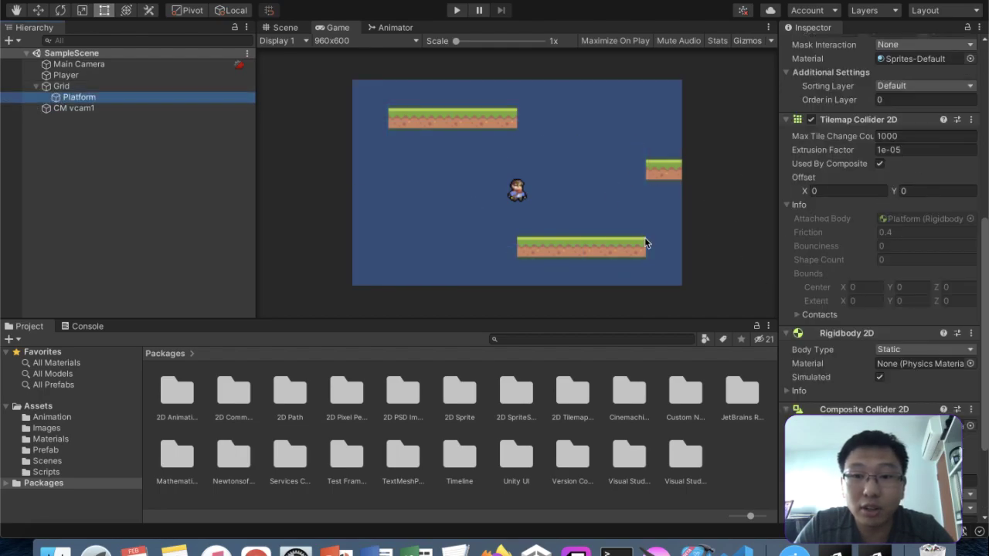
pyautogui.click(771, 44)
pyautogui.click(771, 44)
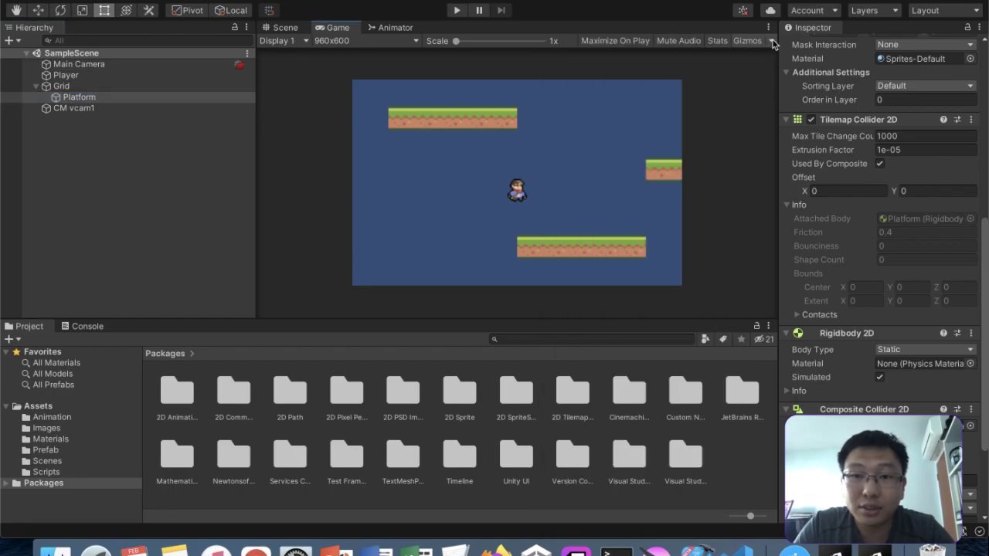
pyautogui.click(141, 100)
pyautogui.hotkey('ctrl', 'Up')
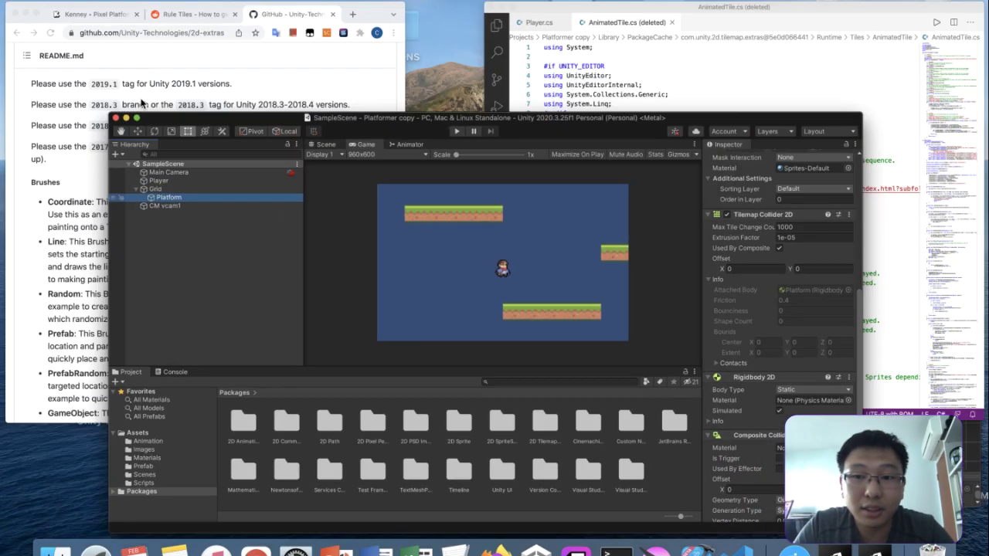
pyautogui.click(815, 332)
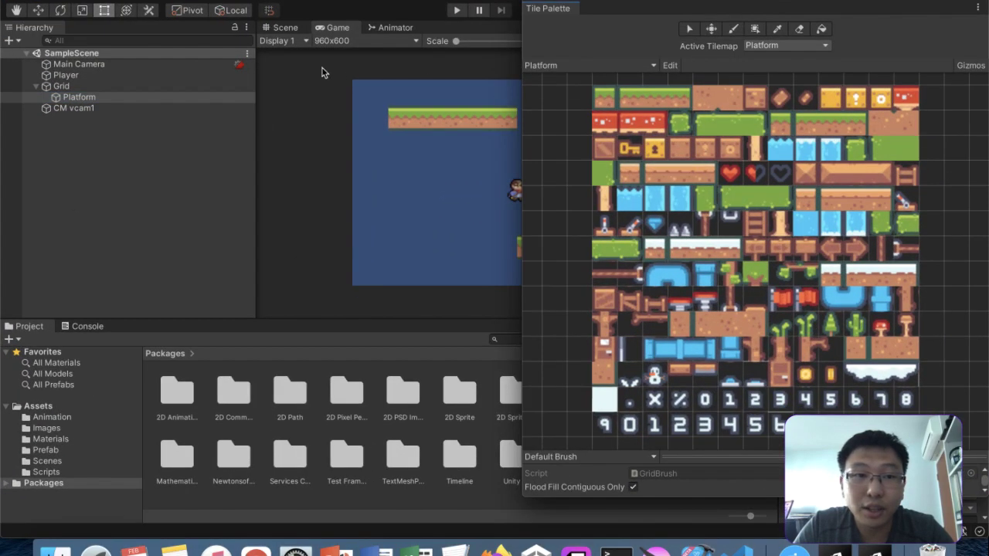
# - Show the level in the Scene view and narrow the main editor window so the Tile Palette sits beside it
pyautogui.click(281, 31)
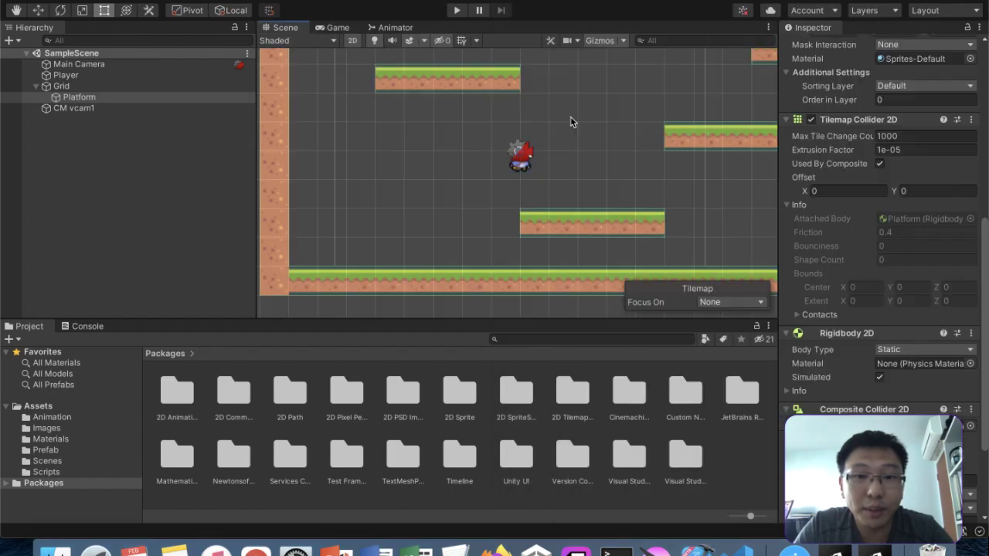
pyautogui.scroll(-5, 493, 254)
pyautogui.moveTo(987, 212); pyautogui.dragTo(745, 204)
pyautogui.click(798, 202)
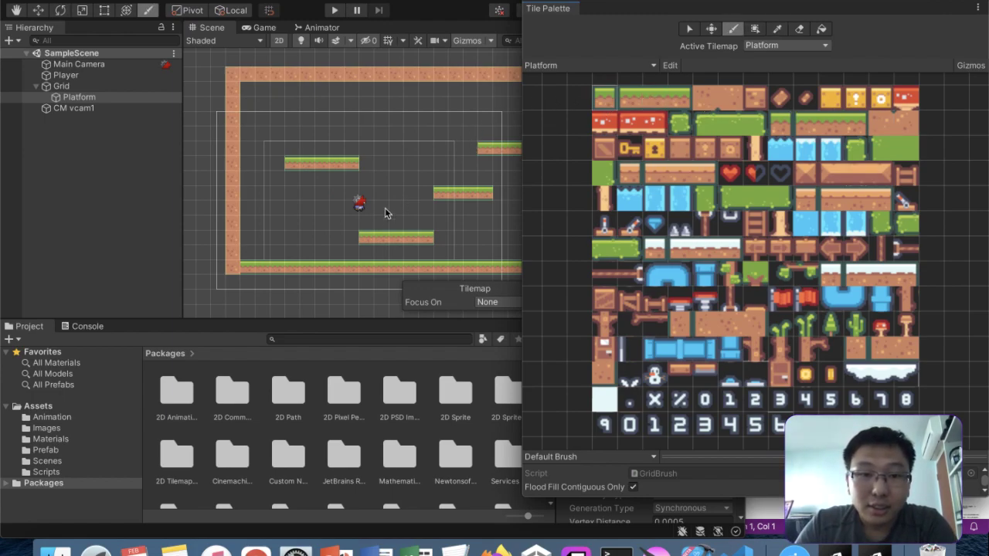
# - Paint three single grass-topped blocks on the Platform tilemap, one just left of the player and two above the platforms, undoing stray tiles
pyautogui.moveTo(308, 227); pyautogui.dragTo(301, 226)
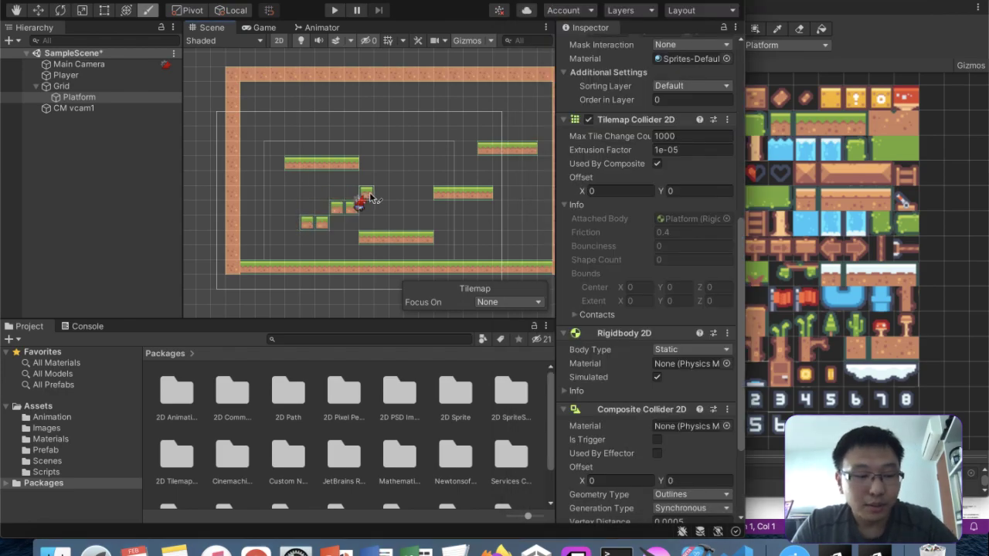
pyautogui.hotkey('ctrl', 'z')
pyautogui.click(313, 218)
pyautogui.click(409, 139)
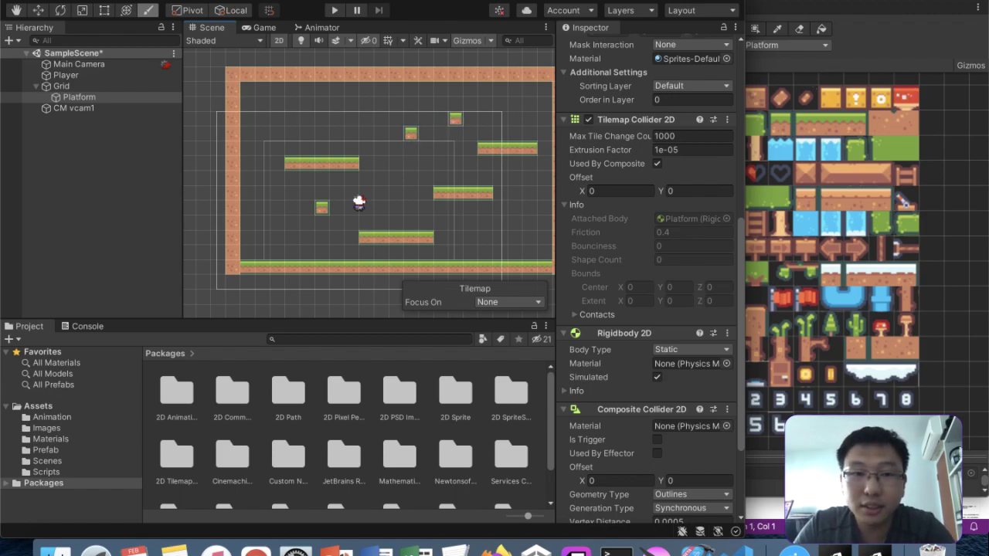
# - Play the game and move the player around the new blocks to test the camera, and exit Play mode
pyautogui.click(333, 11)
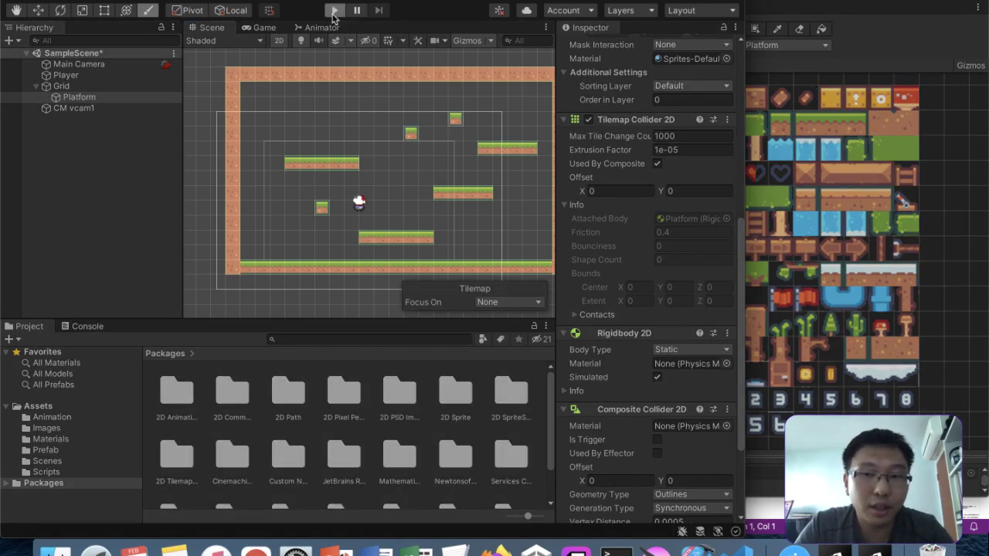
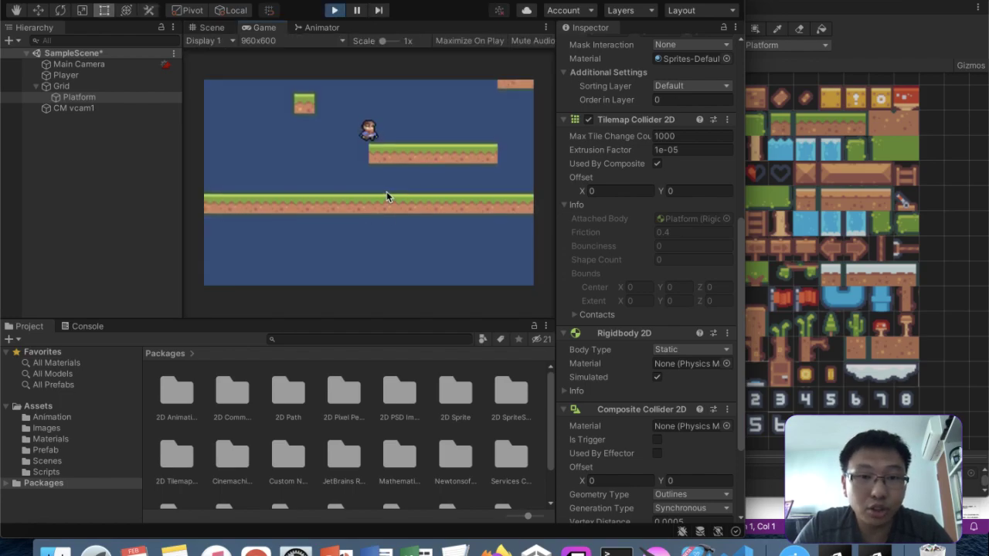
pyautogui.press('Left')
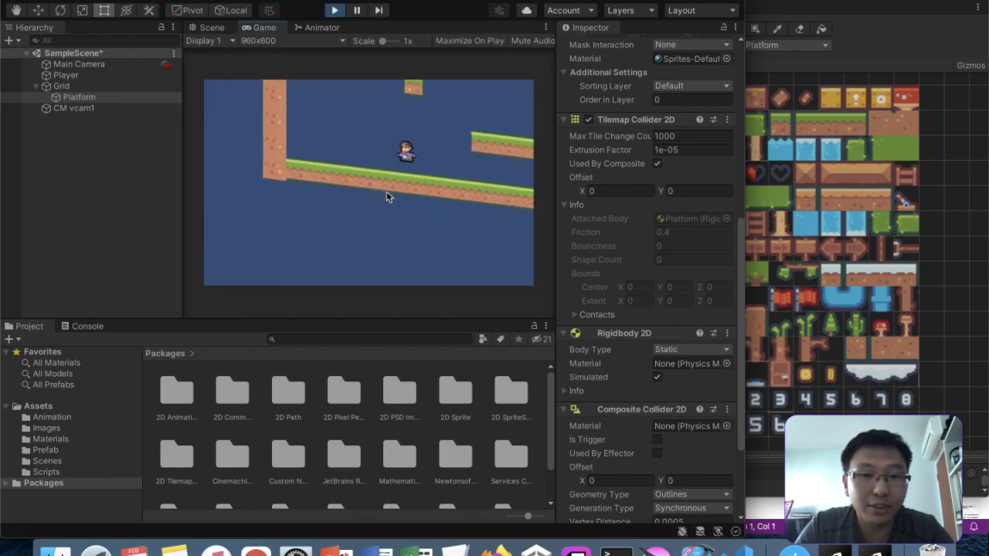
pyautogui.click(335, 10)
# - Widen the editor window and set the Aim's Lookahead Time on CM vcam1 to 0
pyautogui.click(97, 108)
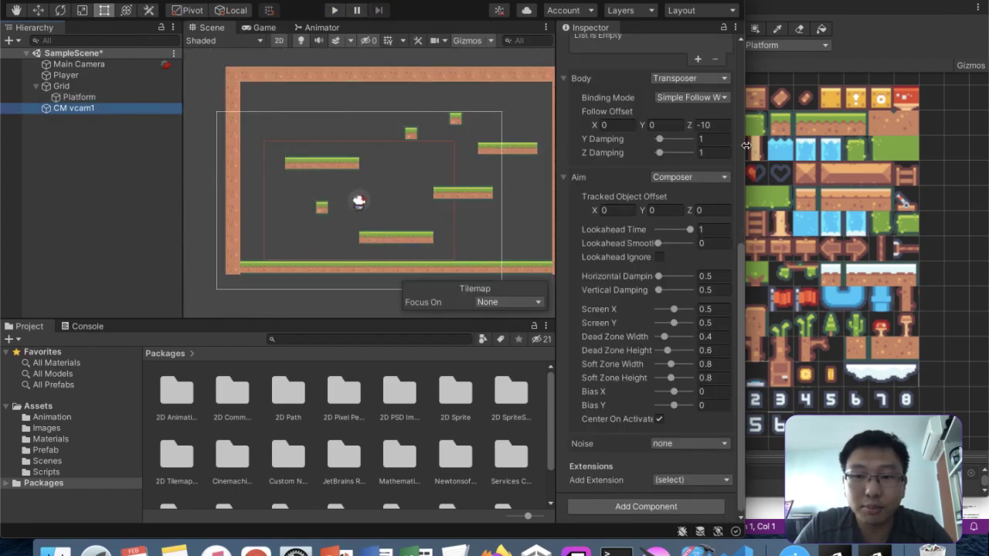
pyautogui.moveTo(745, 145); pyautogui.dragTo(987, 145)
pyautogui.click(958, 229)
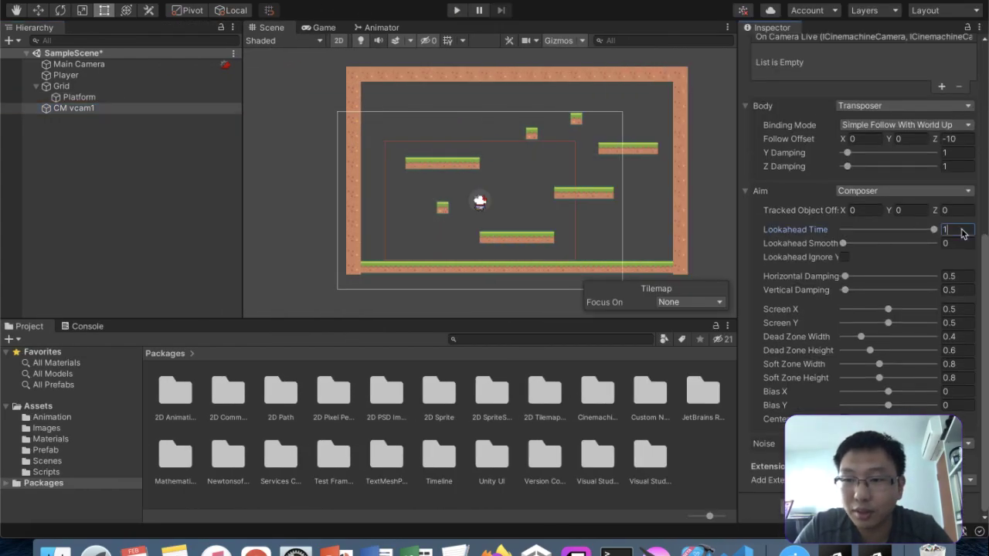
pyautogui.write('0')
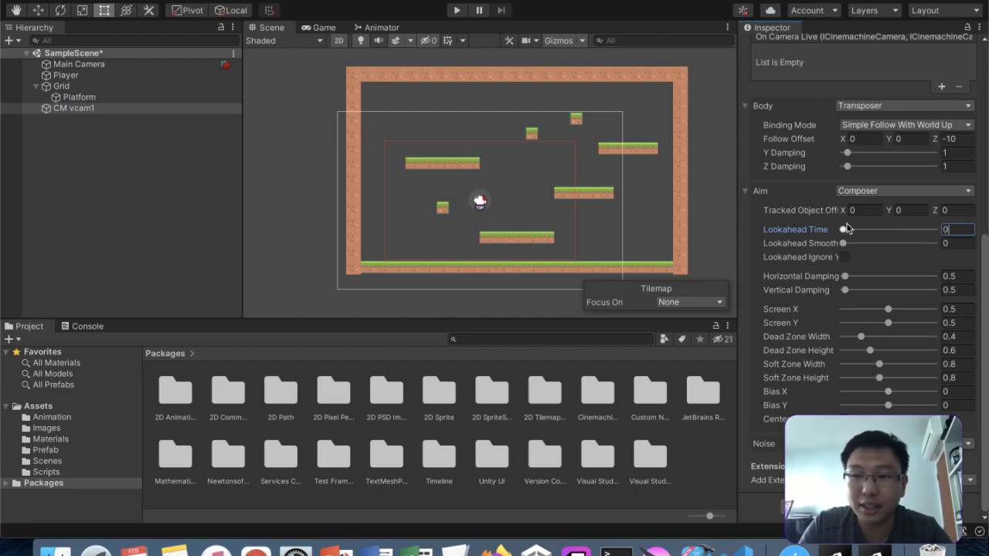
pyautogui.click(595, 223)
# - Try a wider Dead Zone Width on CM vcam1 with the Game view shown, and return it to 0.4
pyautogui.click(68, 110)
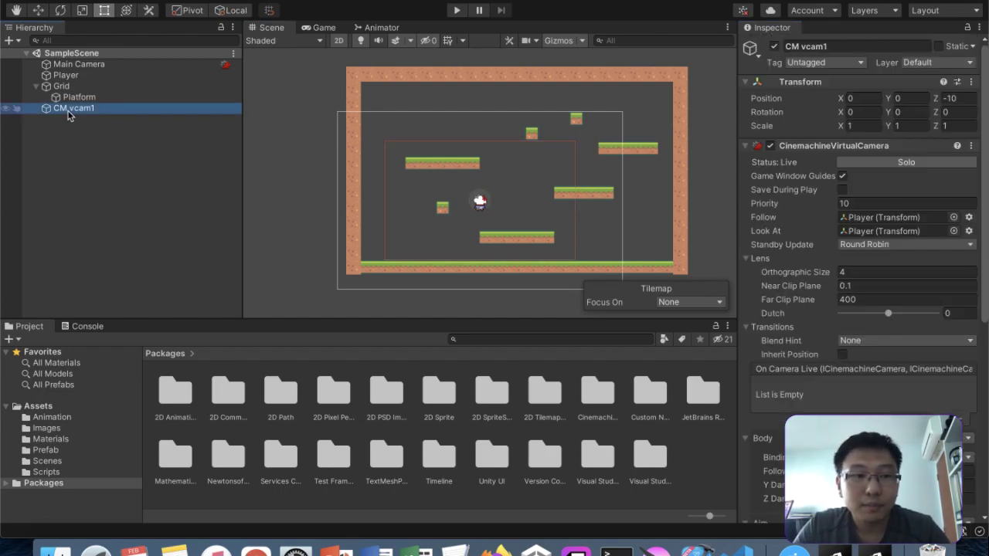
pyautogui.scroll(-5, 794, 246)
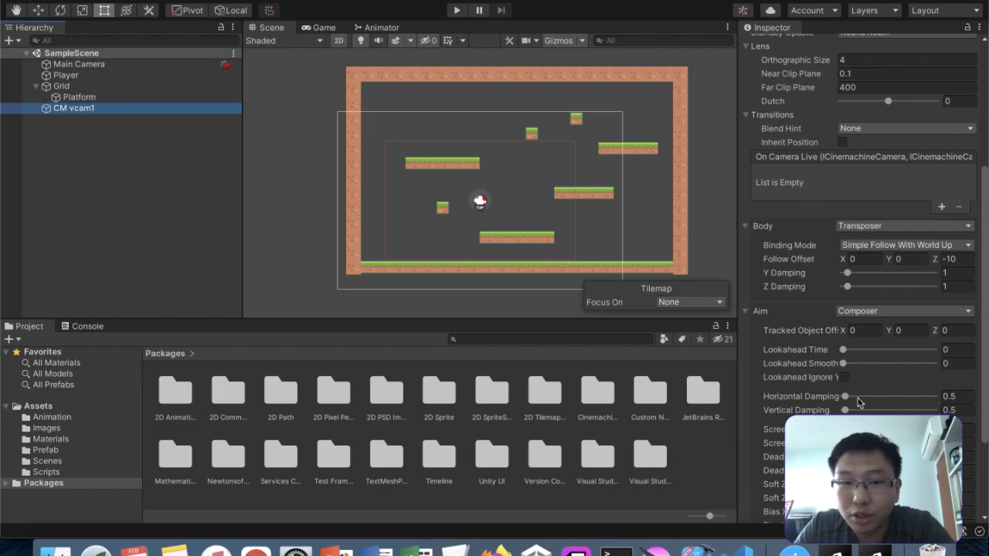
pyautogui.click(313, 28)
pyautogui.scroll(-3, 934, 412)
pyautogui.moveTo(861, 337); pyautogui.dragTo(864, 338)
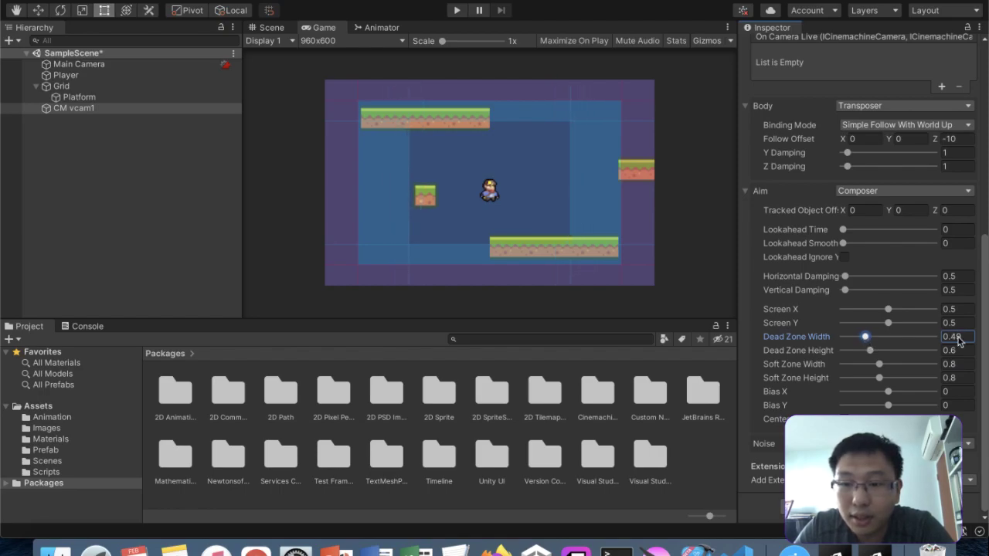
pyautogui.write('0.4')
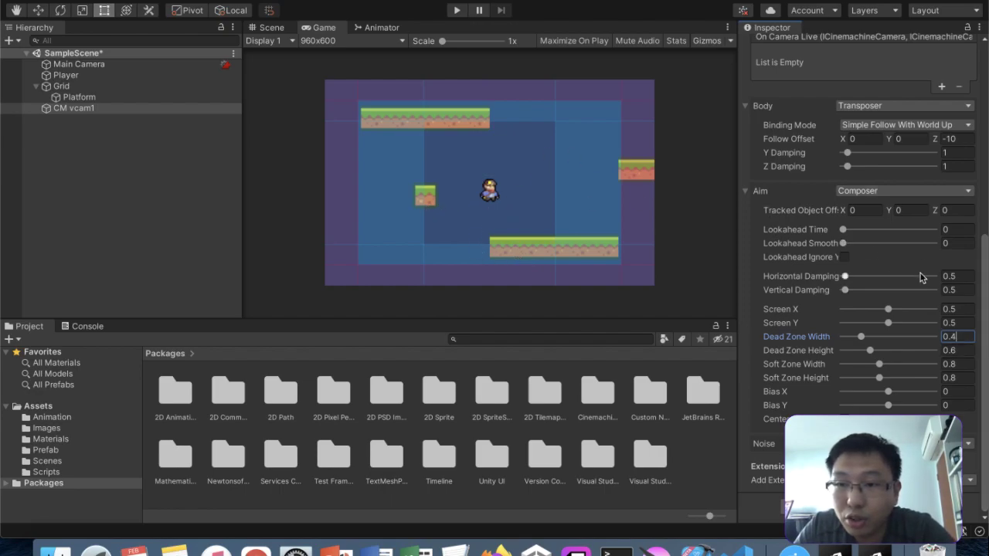
# - Try the Transposer's World Space and four Lock To Target binding modes to compare their settings, and return to Simple Follow With World Up
pyautogui.scroll(2, 920, 274)
pyautogui.click(923, 183)
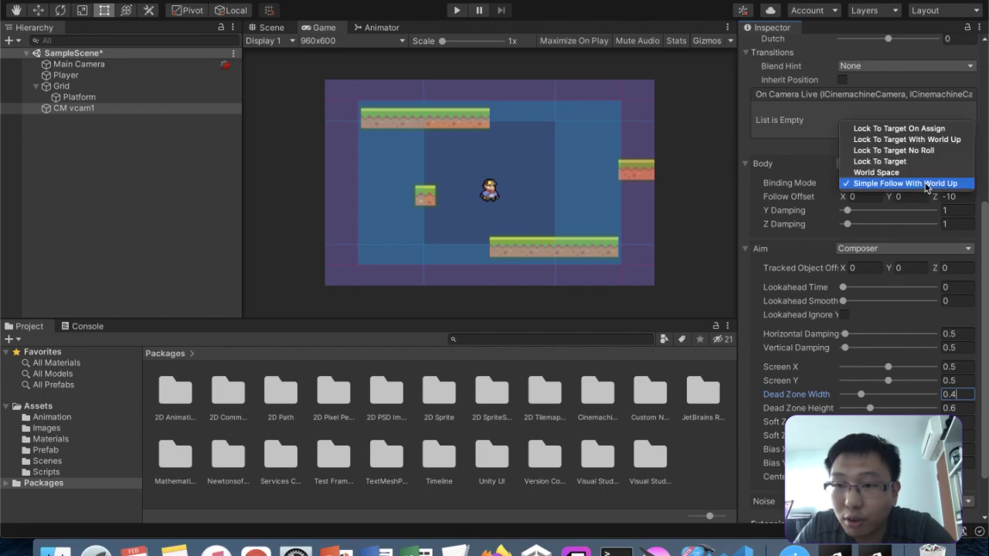
pyautogui.click(915, 175)
pyautogui.click(914, 183)
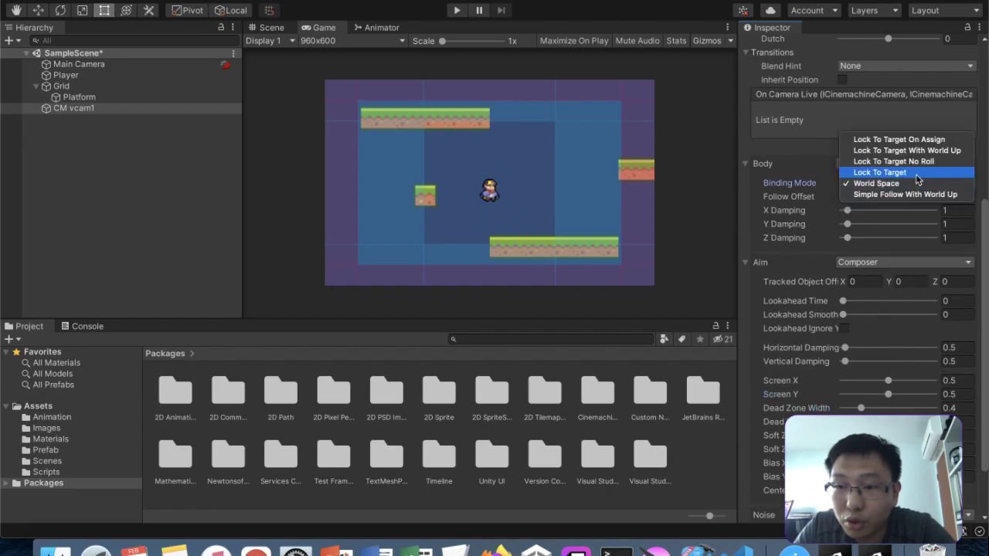
pyautogui.click(914, 173)
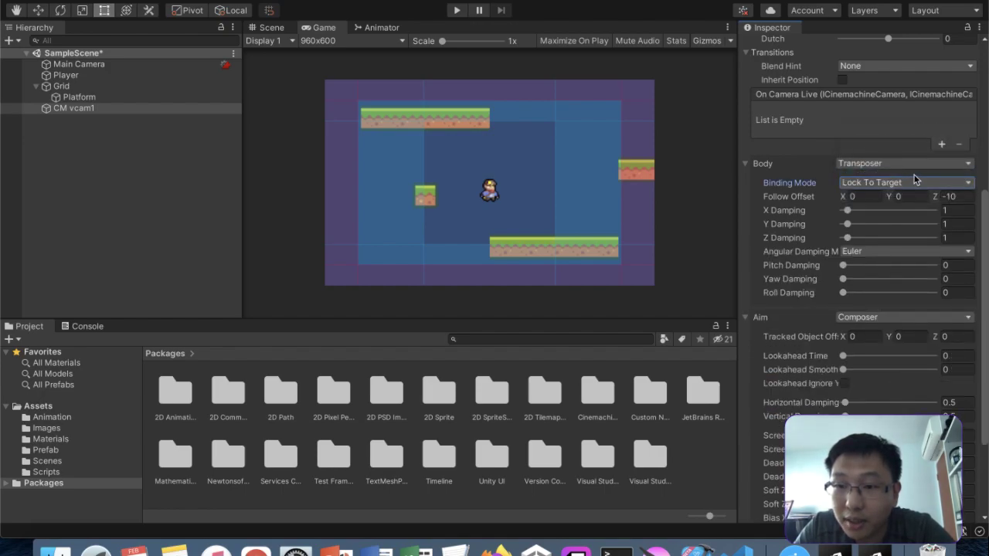
pyautogui.click(914, 181)
pyautogui.click(915, 174)
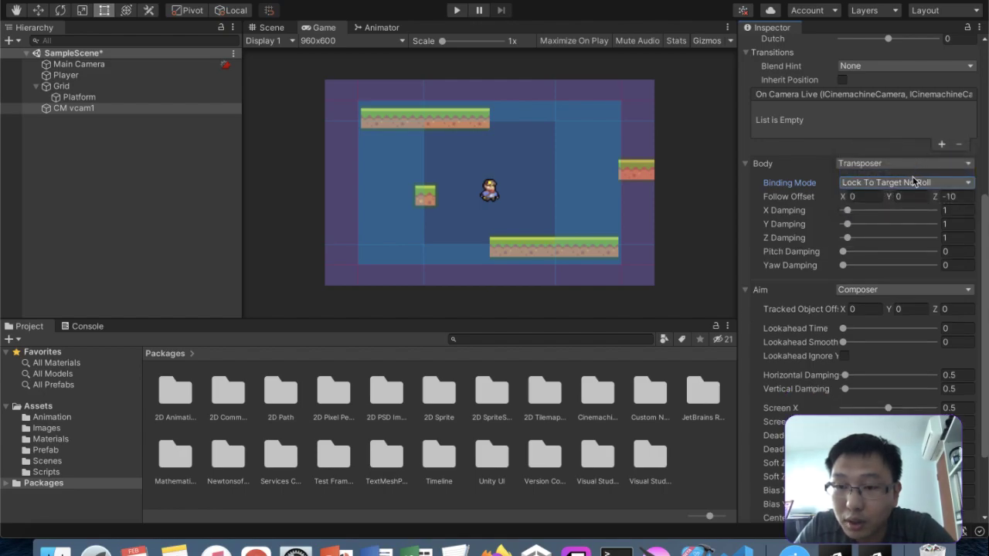
pyautogui.click(903, 184)
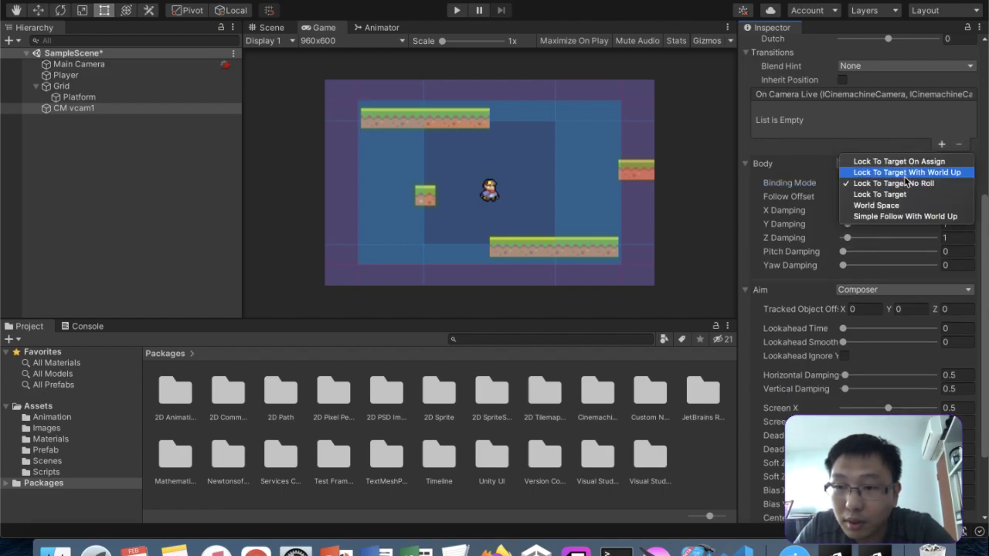
pyautogui.click(908, 172)
pyautogui.click(904, 182)
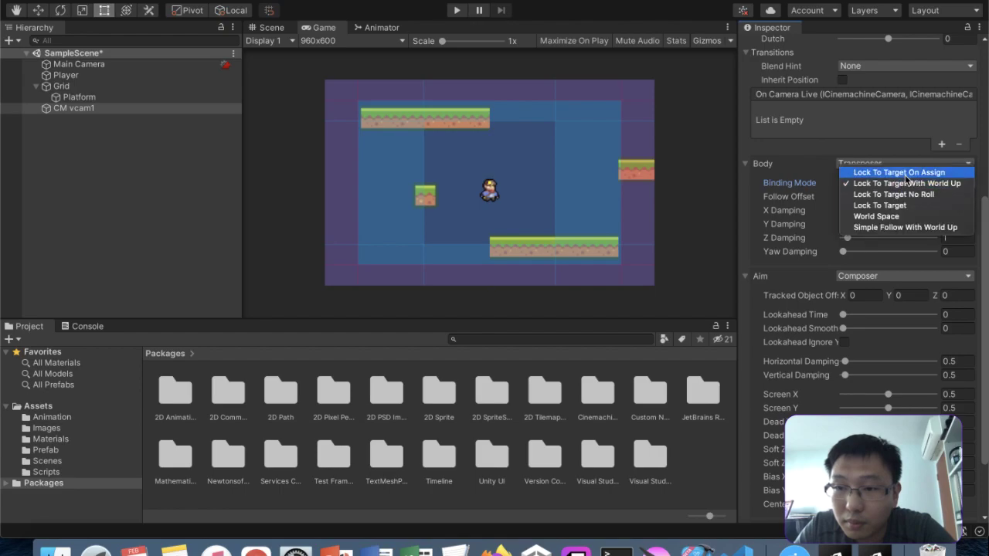
pyautogui.click(900, 161)
pyautogui.click(908, 183)
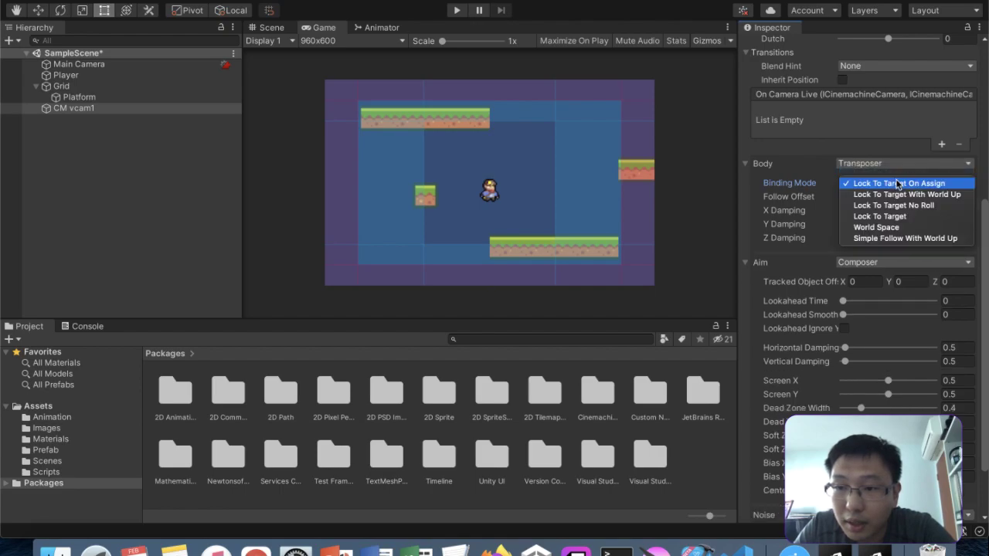
pyautogui.click(900, 238)
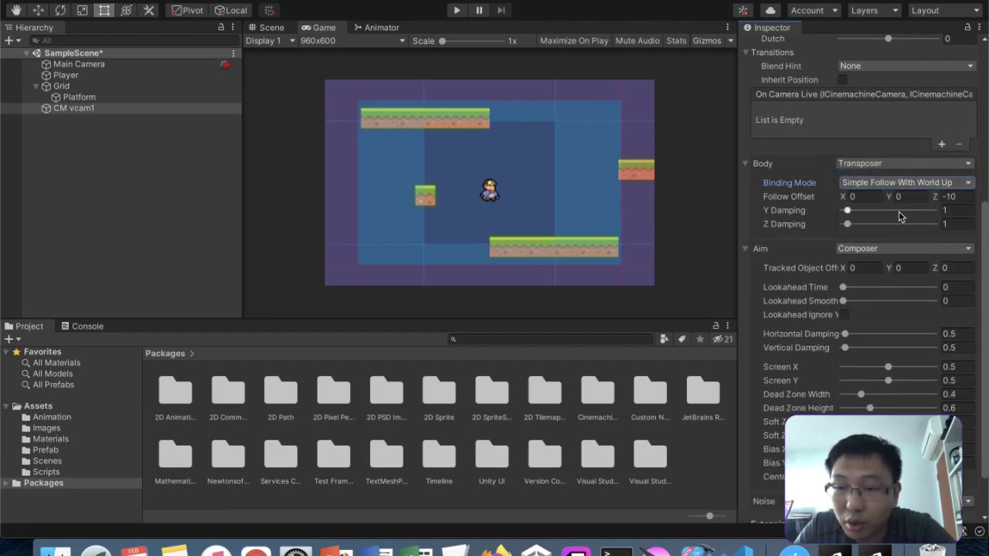
# - Set CM vcam1's Transposer Binding Mode to Lock To Target No Roll and its Y Damping to 4
pyautogui.click(905, 185)
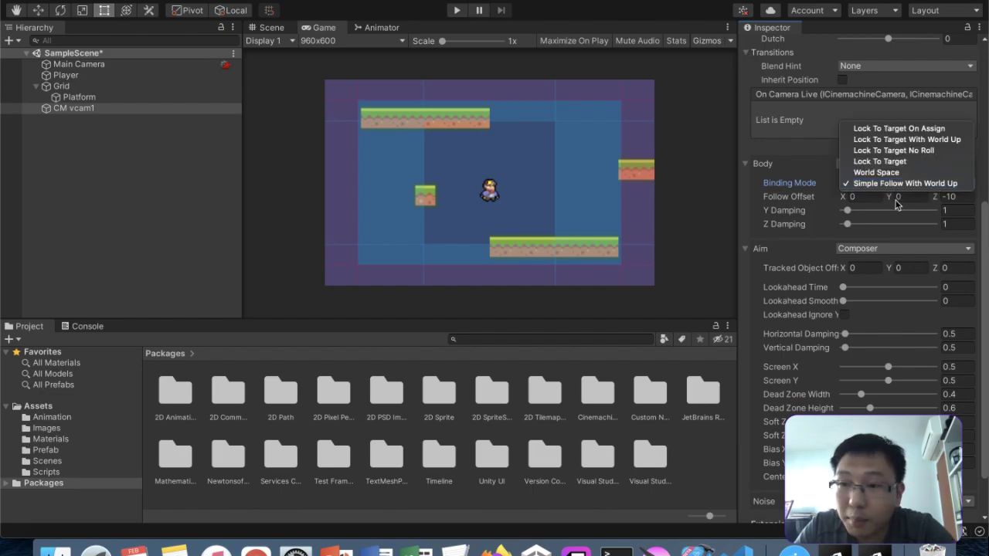
pyautogui.click(896, 178)
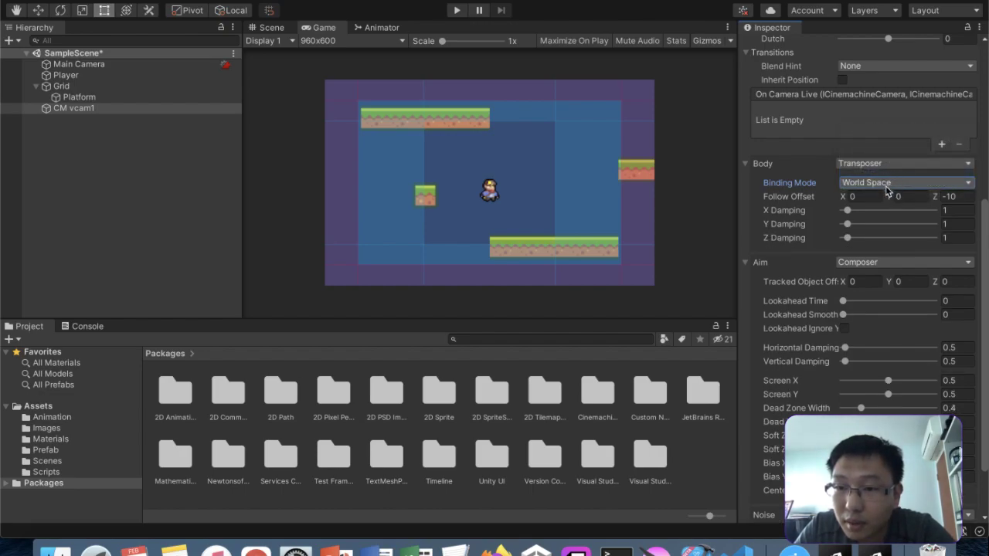
pyautogui.click(868, 189)
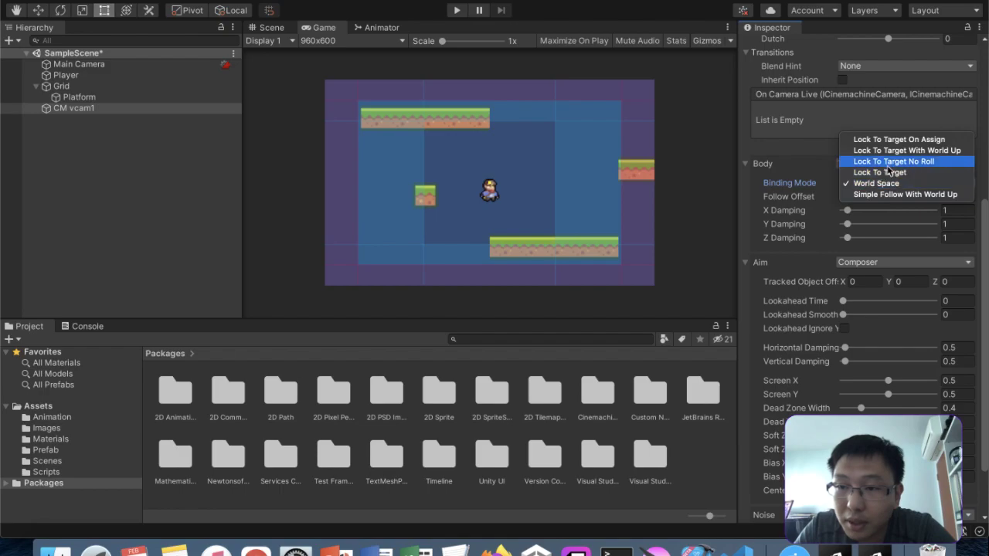
pyautogui.click(892, 162)
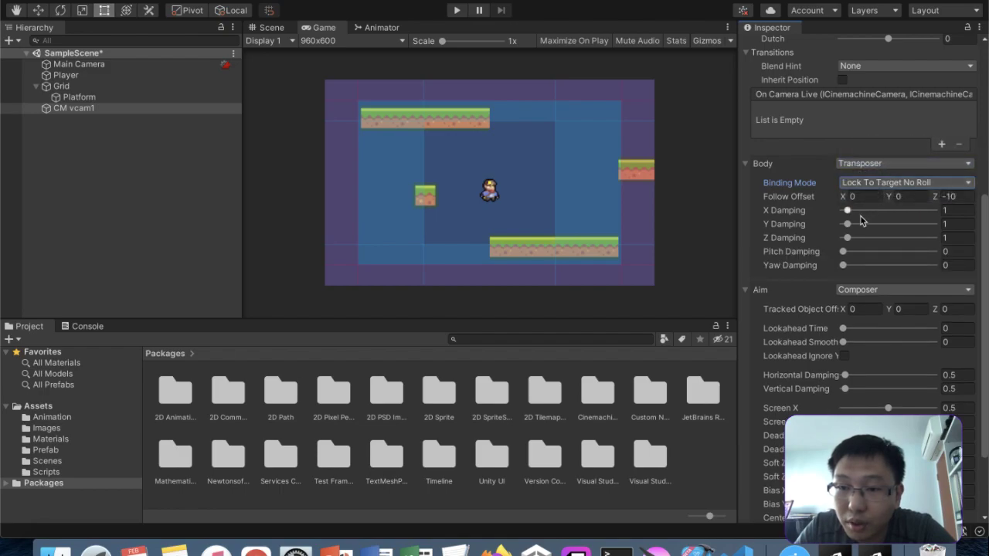
pyautogui.click(955, 224)
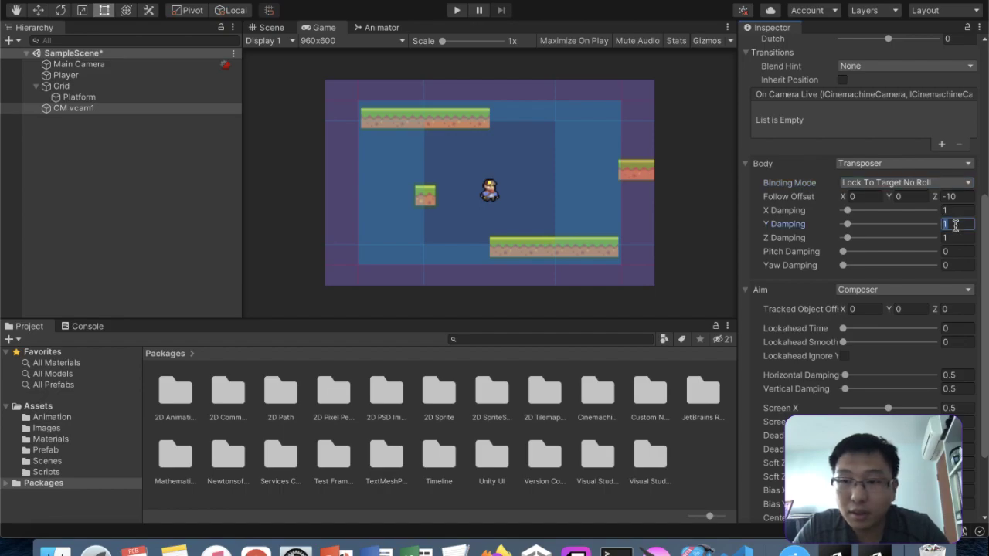
pyautogui.write('4')
pyautogui.click(547, 181)
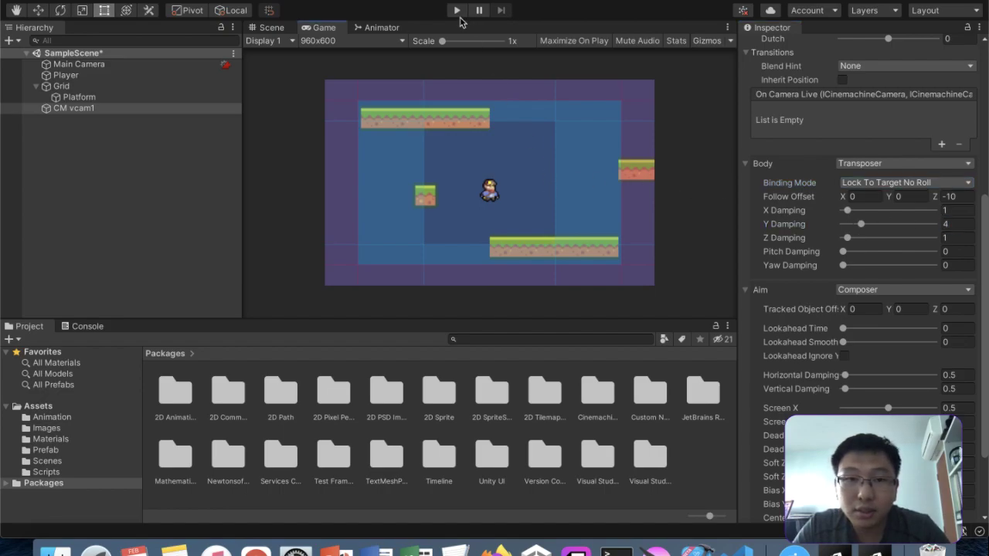
# - Start a play test and run and jump the player across the platforms to check how the camera follows
pyautogui.click(457, 11)
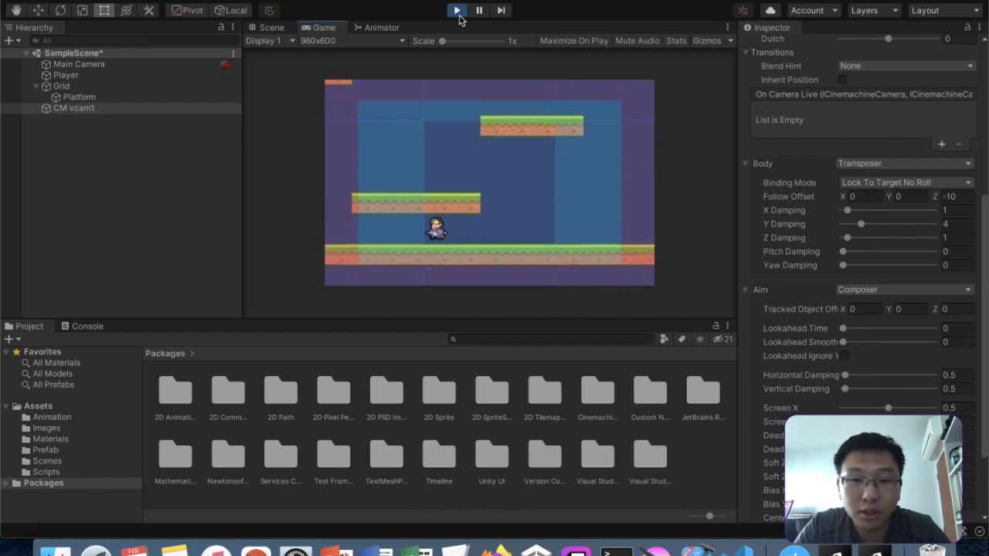
pyautogui.press('Right')
pyautogui.press('space')
pyautogui.press('Right')
pyautogui.press('space')
pyautogui.press('Left')
pyautogui.press('space')
pyautogui.press('space')
pyautogui.press('Left')
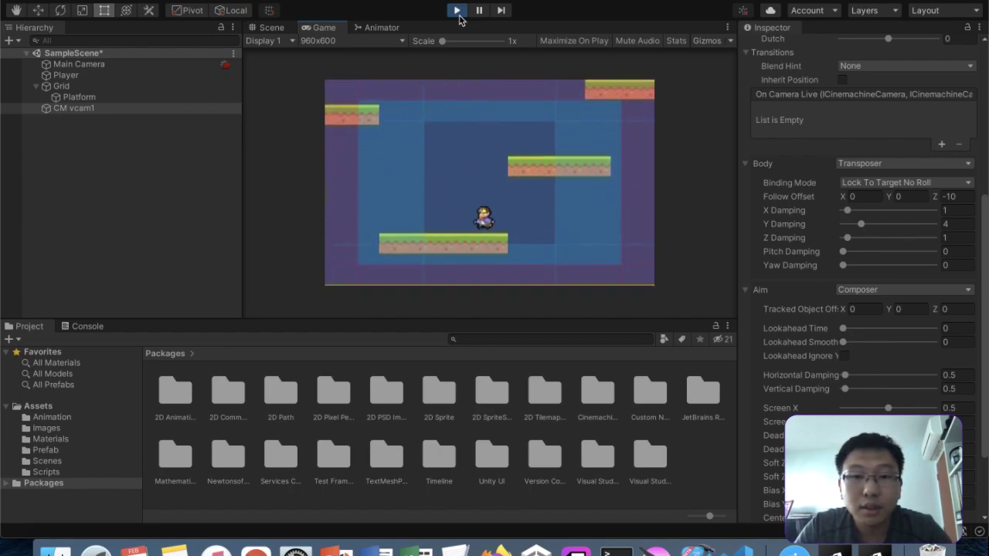
pyautogui.press('space')
pyautogui.press('space')
pyautogui.press('space')
pyautogui.press('Left')
pyautogui.press('Right')
pyautogui.press('space')
pyautogui.press('space')
pyautogui.press('Left')
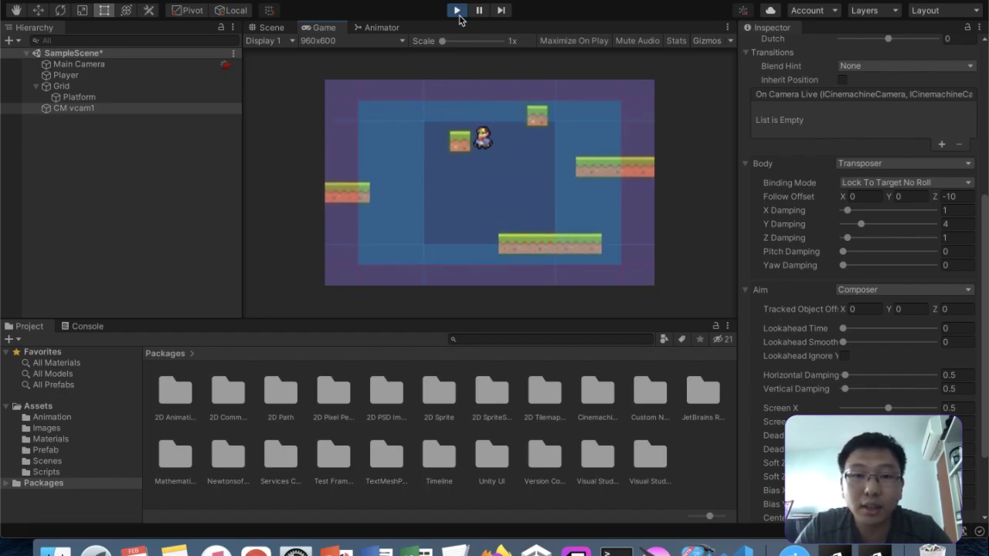
pyautogui.press('space')
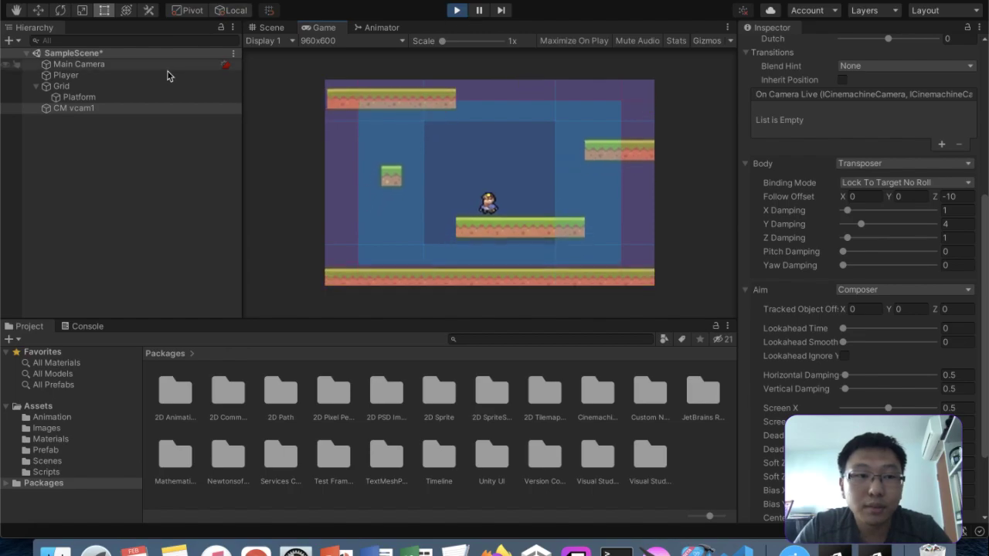
# - Select Main Camera during play and jump the player between platforms to check the camera view without the composer guides
pyautogui.click(270, 27)
pyautogui.click(322, 27)
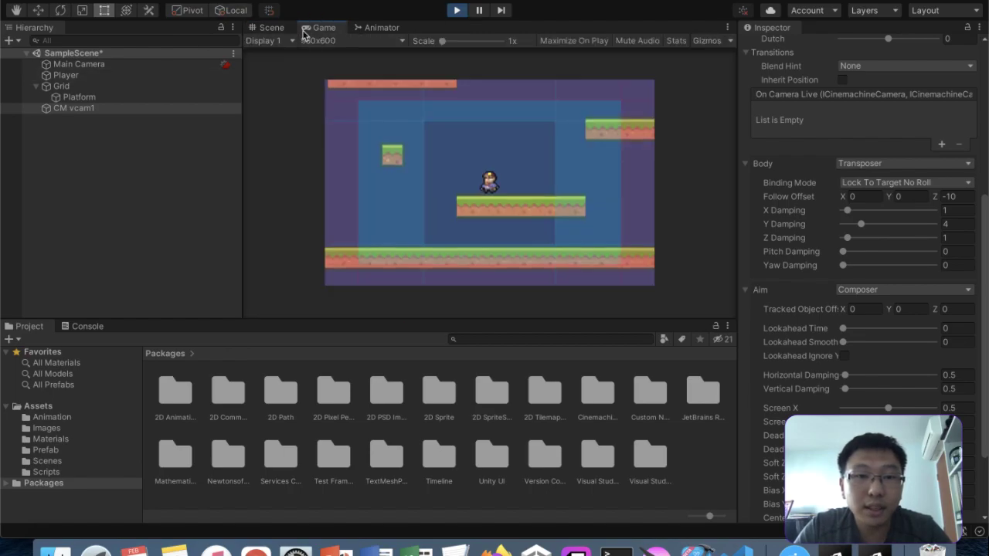
pyautogui.click(94, 66)
pyautogui.click(412, 153)
pyautogui.press('Right')
pyautogui.press('space')
pyautogui.press('space')
pyautogui.press('Left')
pyautogui.press('Right')
pyautogui.press('space')
pyautogui.press('Left')
pyautogui.press('space')
pyautogui.press('Right')
pyautogui.press('space')
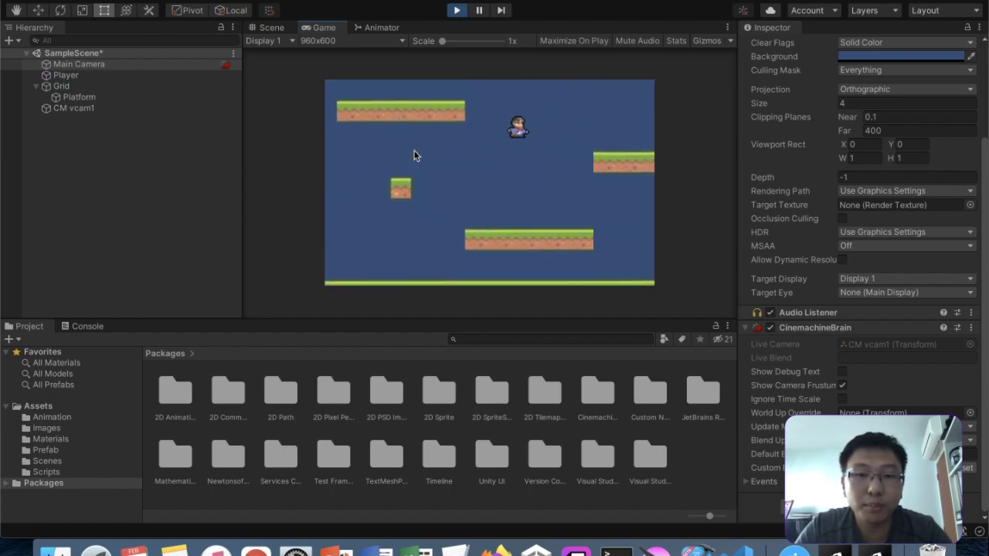
pyautogui.press('space')
pyautogui.press('Right')
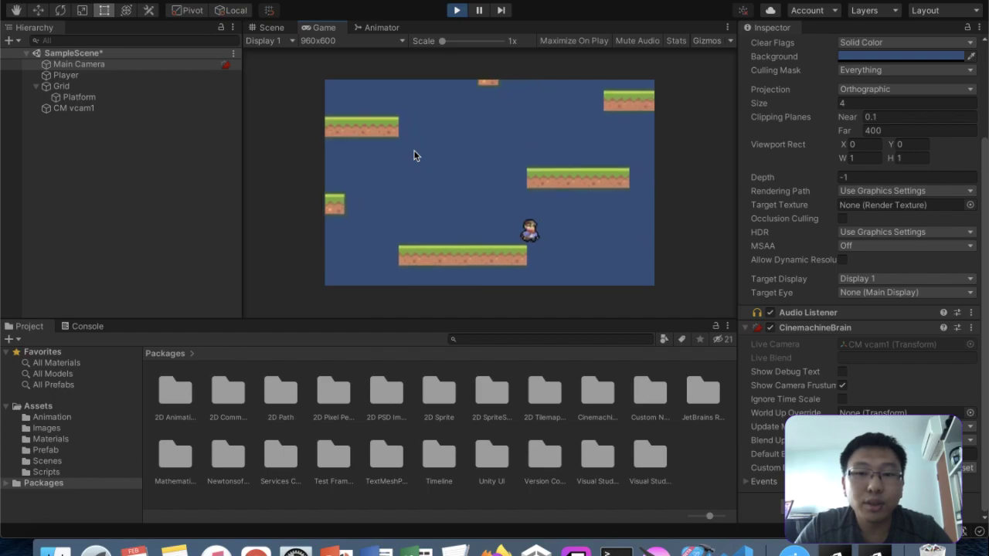
pyautogui.press('space')
pyautogui.press('Right')
pyautogui.press('Left')
pyautogui.press('space')
pyautogui.press('space')
pyautogui.press('Right')
pyautogui.press('space')
pyautogui.press('Left')
pyautogui.press('space')
pyautogui.press('Right')
pyautogui.press('space')
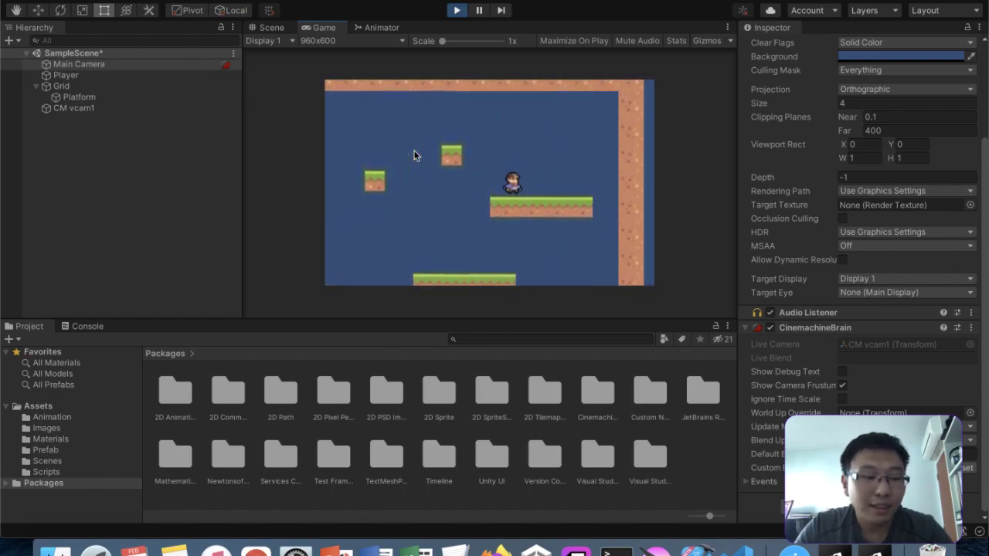
# - Run the player back and forth along the ground floor to check the camera's framing and tilt
pyautogui.press('Left')
pyautogui.press('Right')
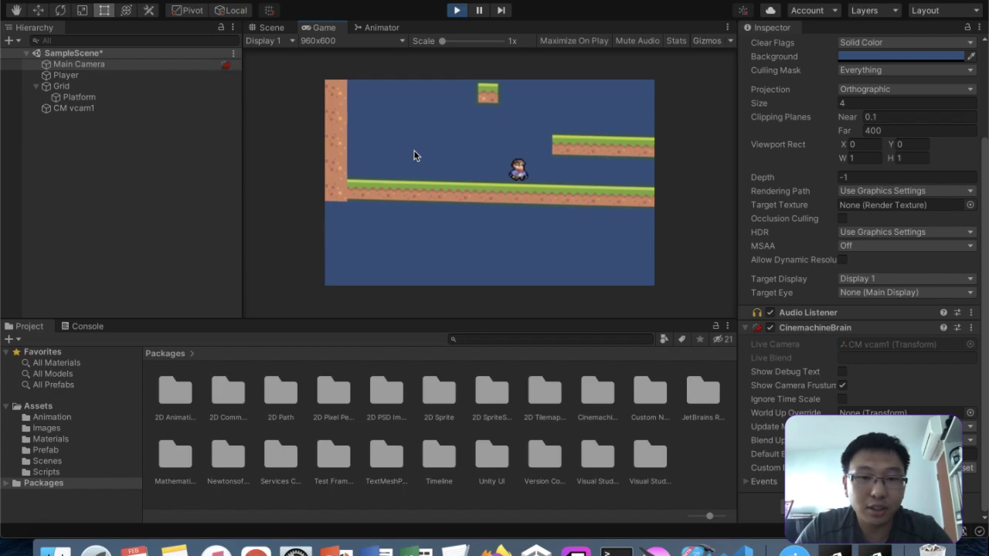
pyautogui.press('Right')
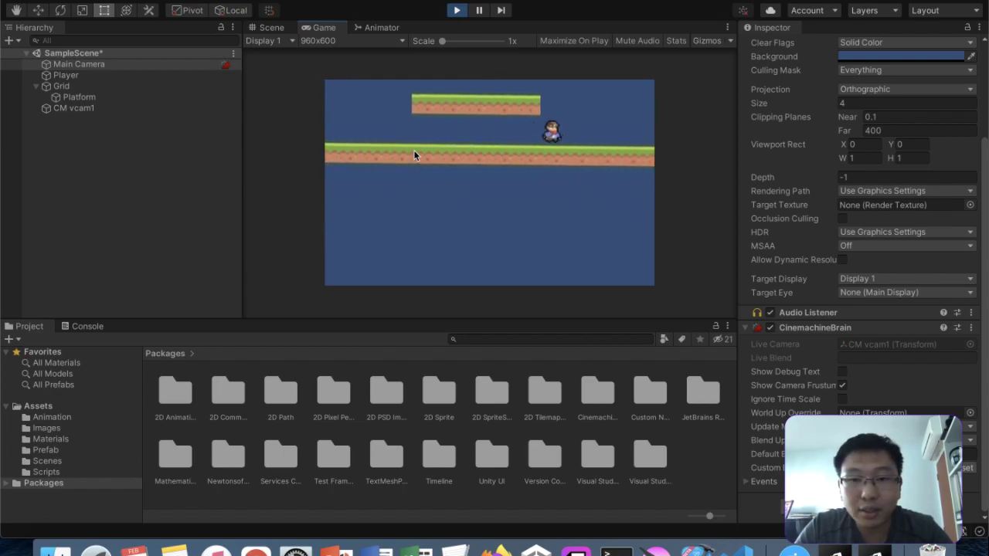
pyautogui.press('Left')
pyautogui.press('Right')
pyautogui.press('Right')
pyautogui.press('Left')
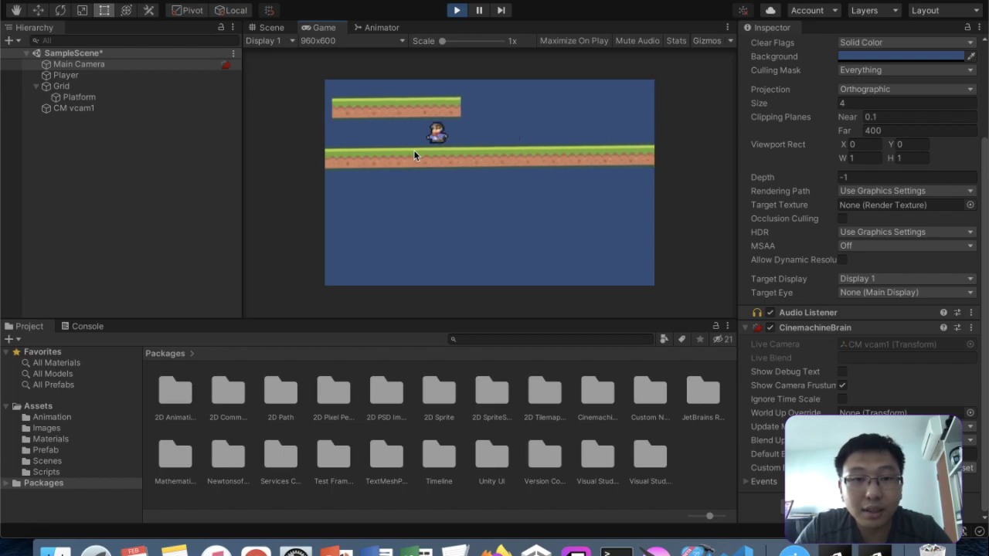
pyautogui.press('Right')
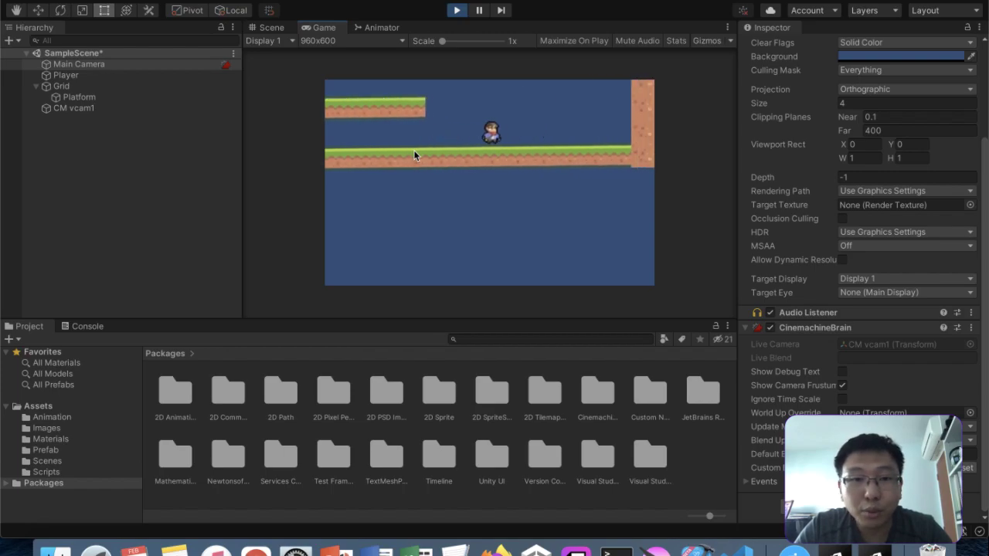
# - Examine the Main Camera's frustum around the level and player in the Scene view, and stop the play test
pyautogui.click(268, 28)
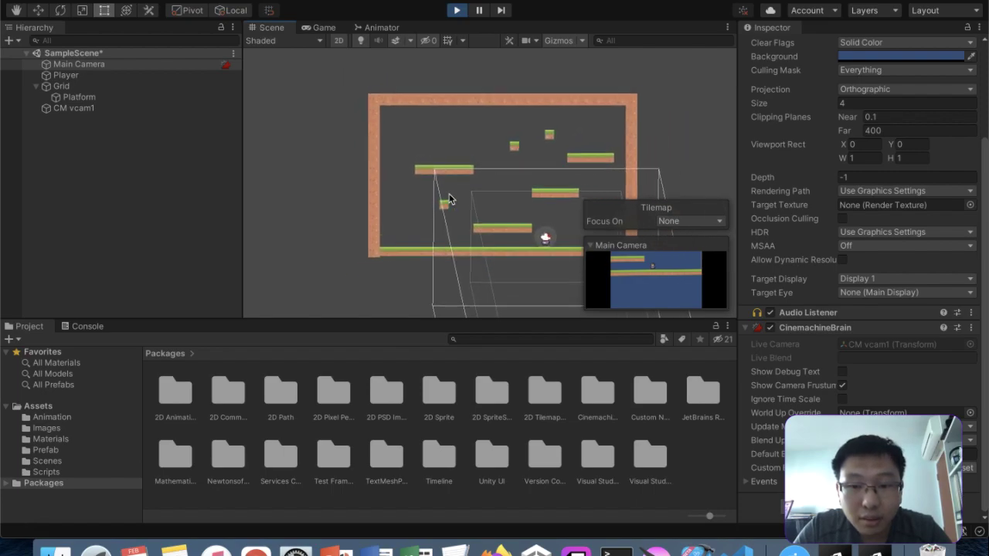
pyautogui.scroll(3, 448, 199)
pyautogui.scroll(-6, 444, 205)
pyautogui.moveTo(443, 185); pyautogui.dragTo(370, 136, button='middle')
pyautogui.scroll(8, 430, 152)
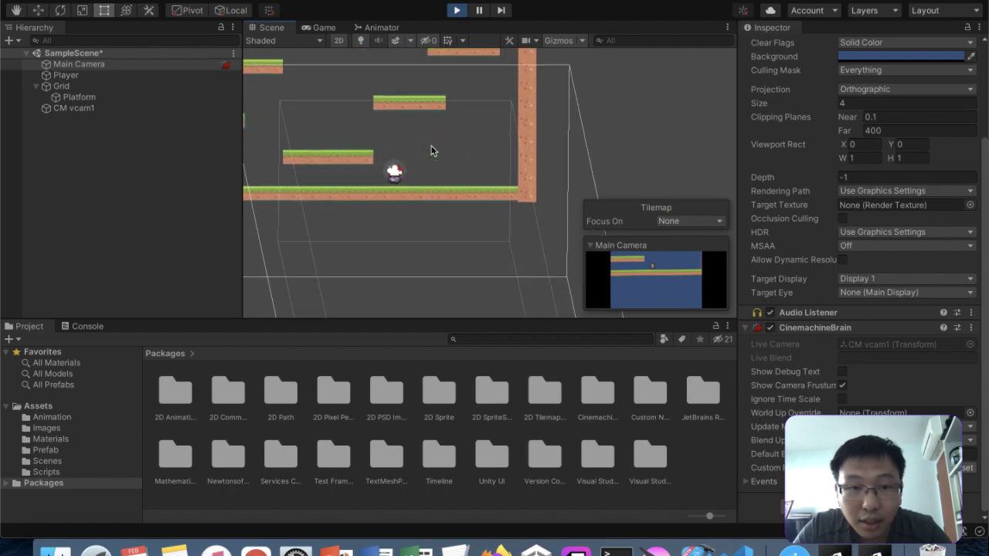
pyautogui.scroll(-4, 439, 222)
pyautogui.moveTo(440, 221); pyautogui.dragTo(485, 135, button='middle')
pyautogui.scroll(-5, 483, 209)
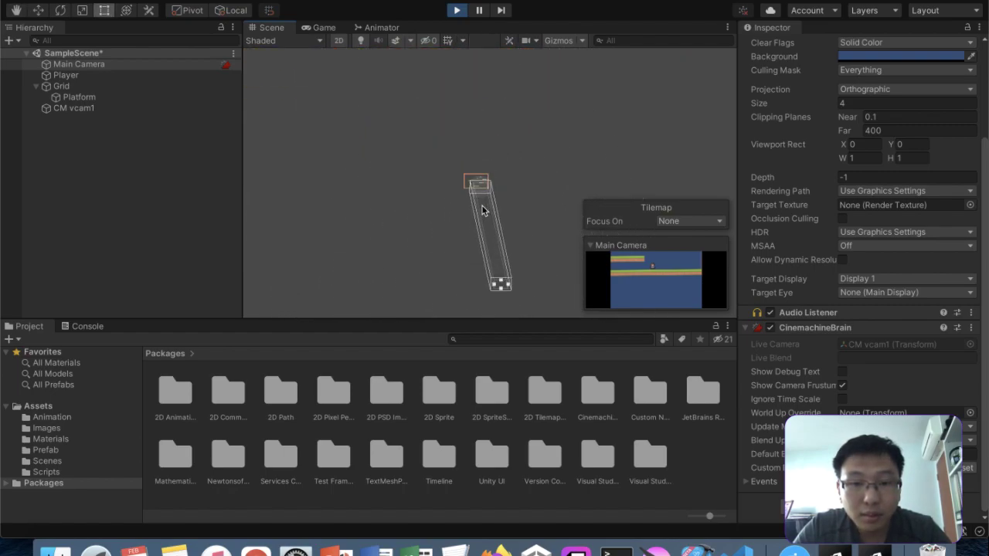
pyautogui.scroll(10, 482, 210)
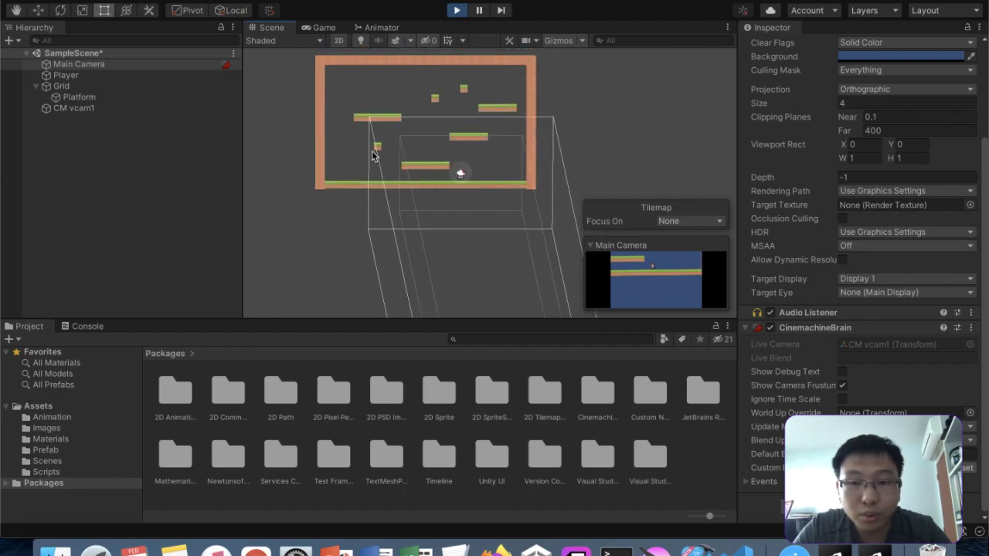
pyautogui.click(148, 74)
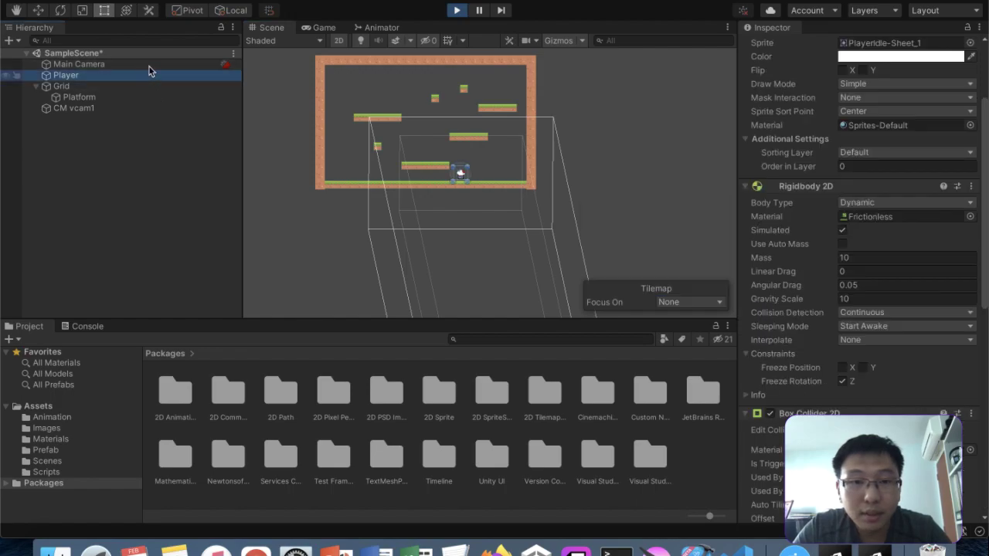
pyautogui.click(148, 64)
pyautogui.click(457, 10)
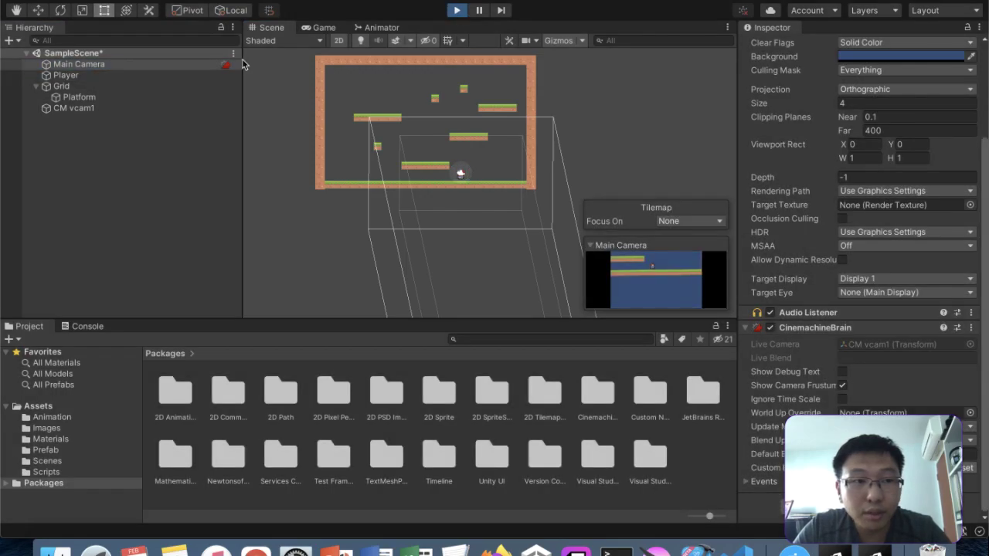
# - Review CM vcam1's Transform, Lens, Body and Aim settings with the Scene view shown
pyautogui.click(146, 67)
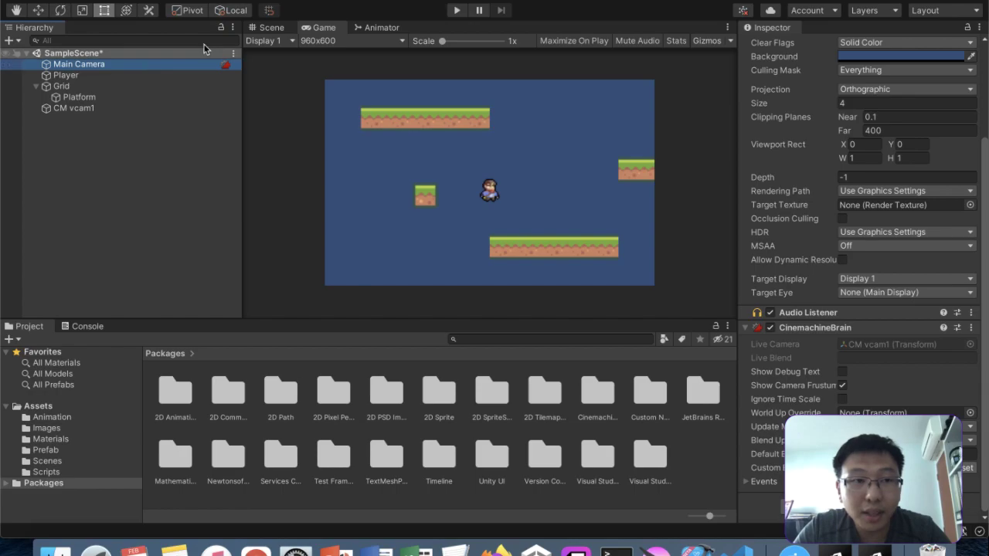
pyautogui.click(266, 27)
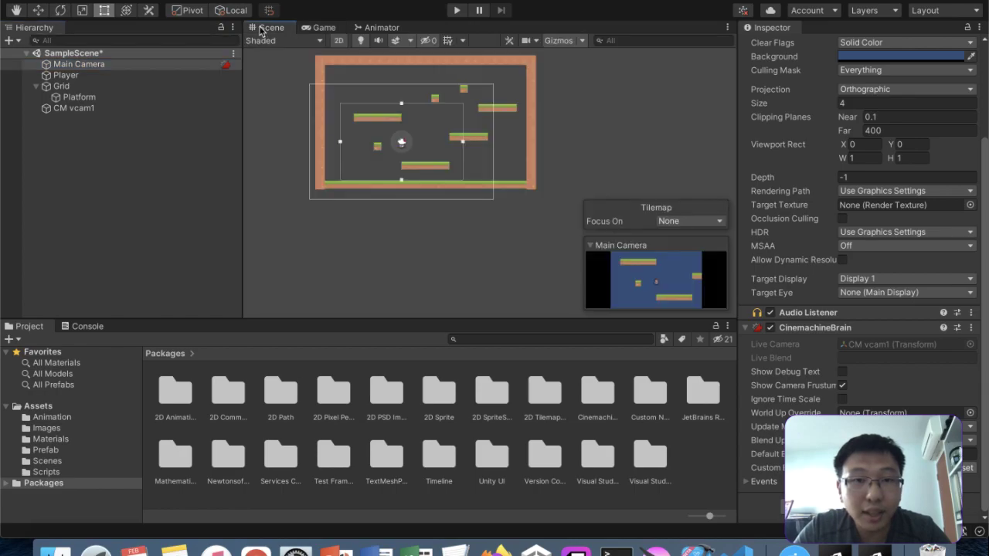
pyautogui.click(133, 77)
pyautogui.click(129, 108)
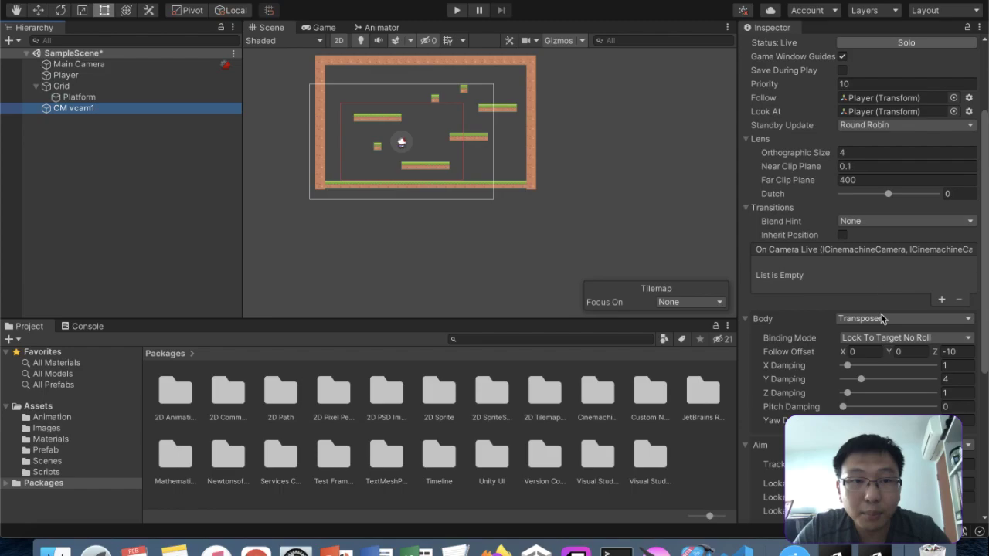
pyautogui.scroll(-3, 927, 344)
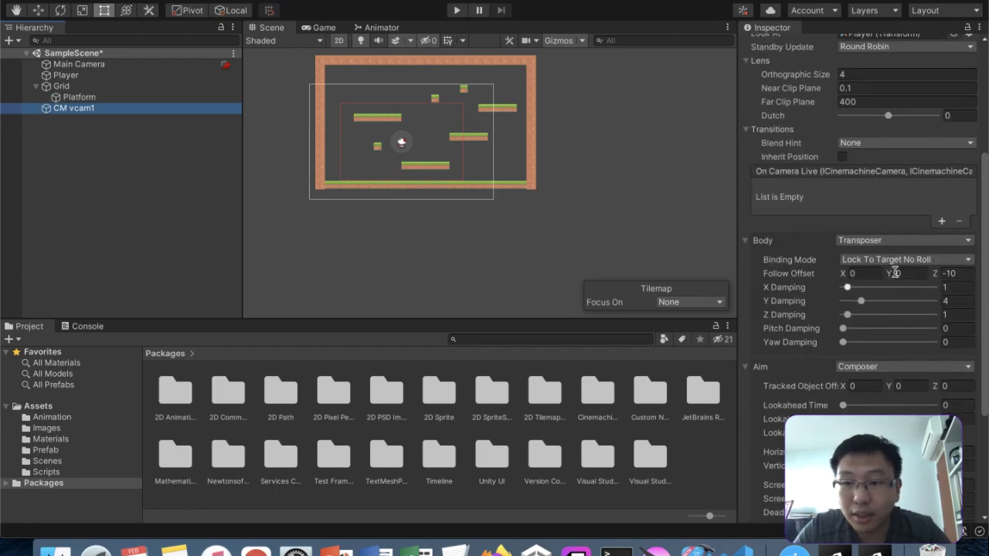
pyautogui.scroll(-4, 880, 332)
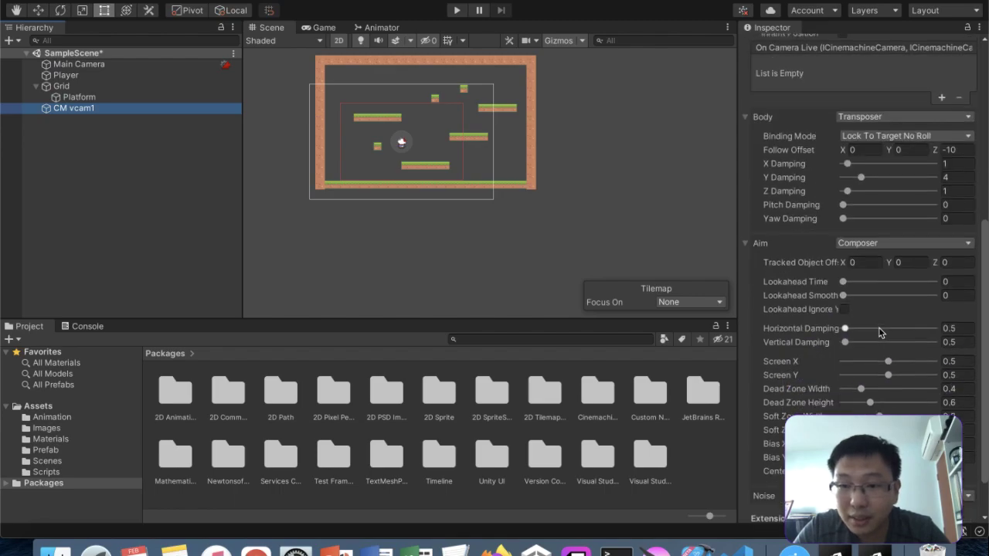
pyautogui.scroll(-2, 881, 332)
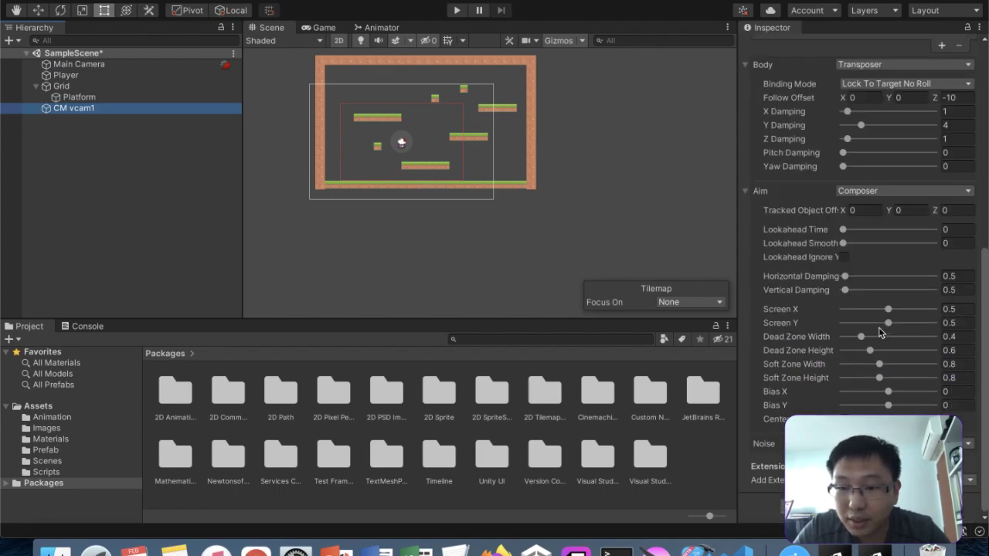
pyautogui.scroll(12, 879, 330)
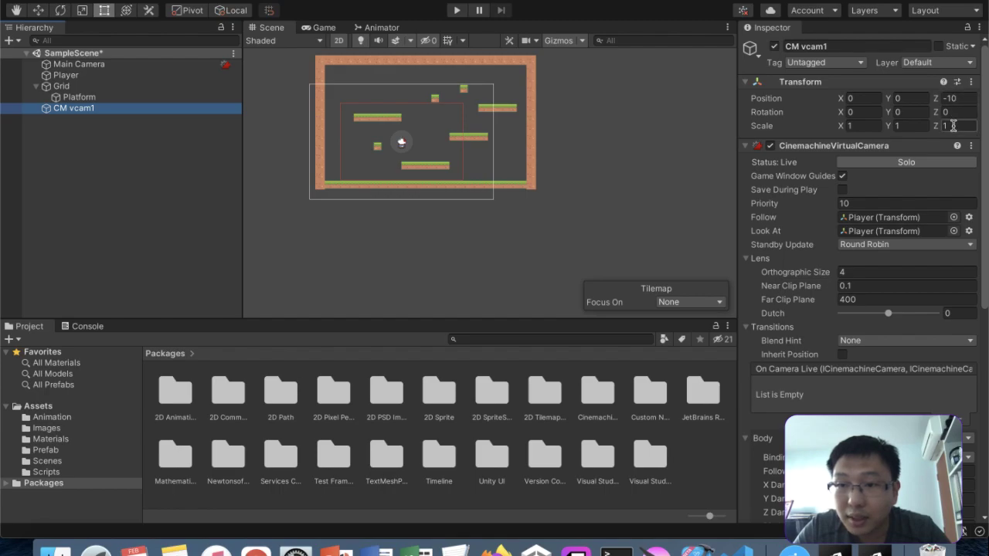
pyautogui.scroll(-4, 873, 275)
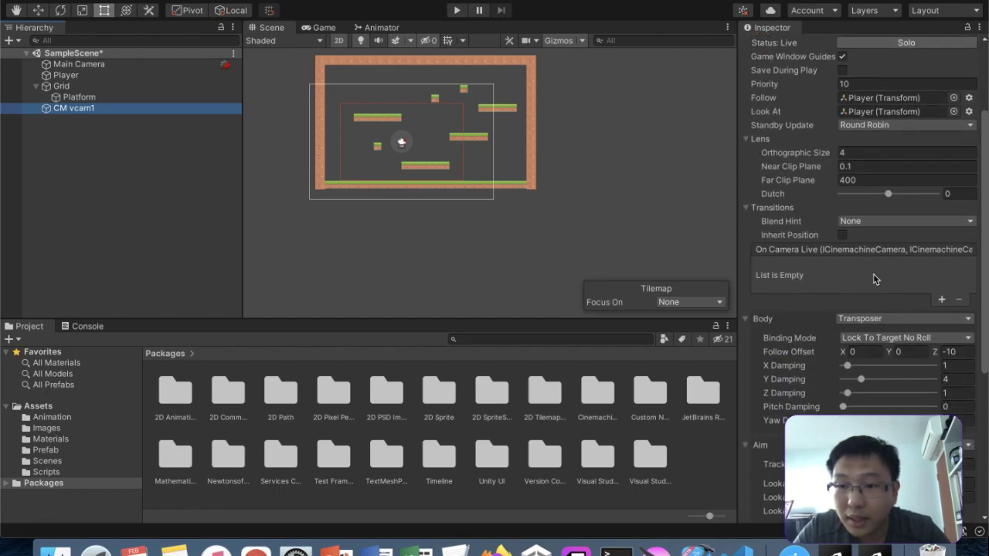
# - Set CM vcam1's Lens Far Clip Plane to 100
pyautogui.click(855, 180)
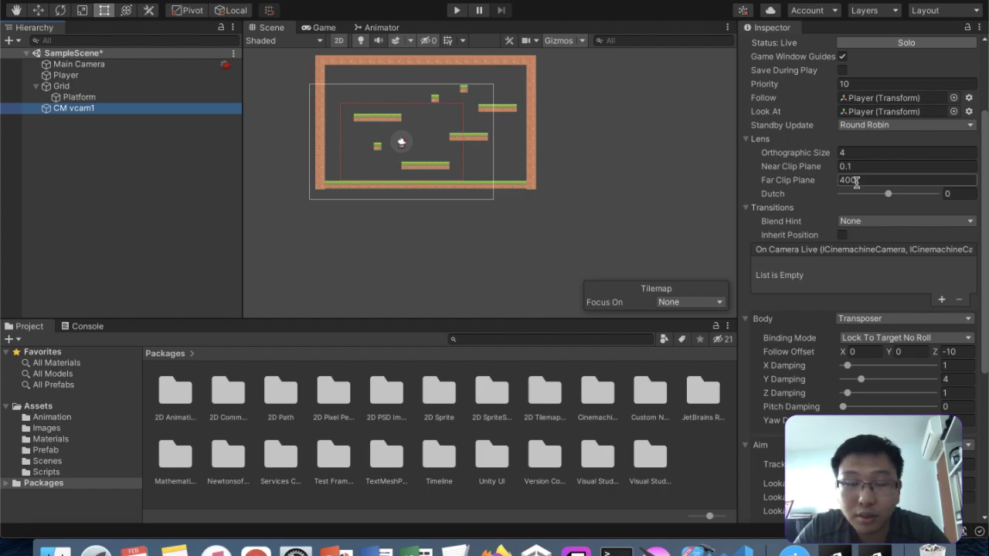
pyautogui.click(859, 183)
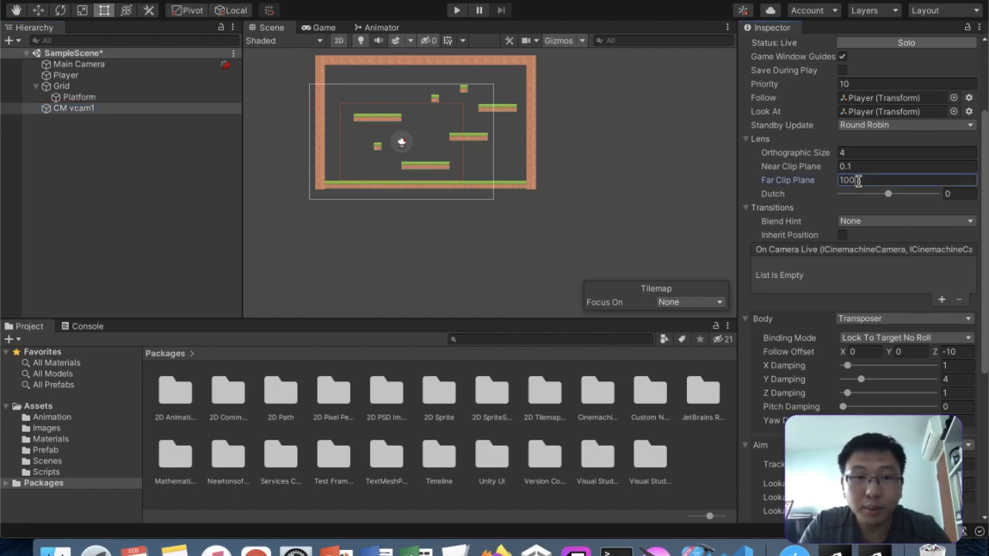
pyautogui.write('100')
# - Play-test the shortened clip plane in the Game view, jumping and running the player both ways along the ground
pyautogui.click(324, 27)
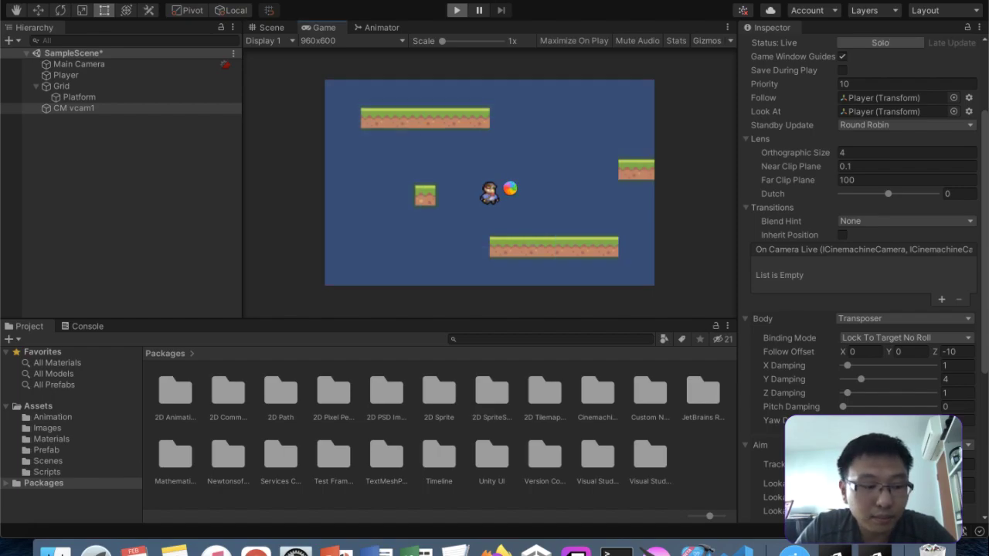
pyautogui.press('space')
pyautogui.press('Right')
pyautogui.press('space')
pyautogui.press('Left')
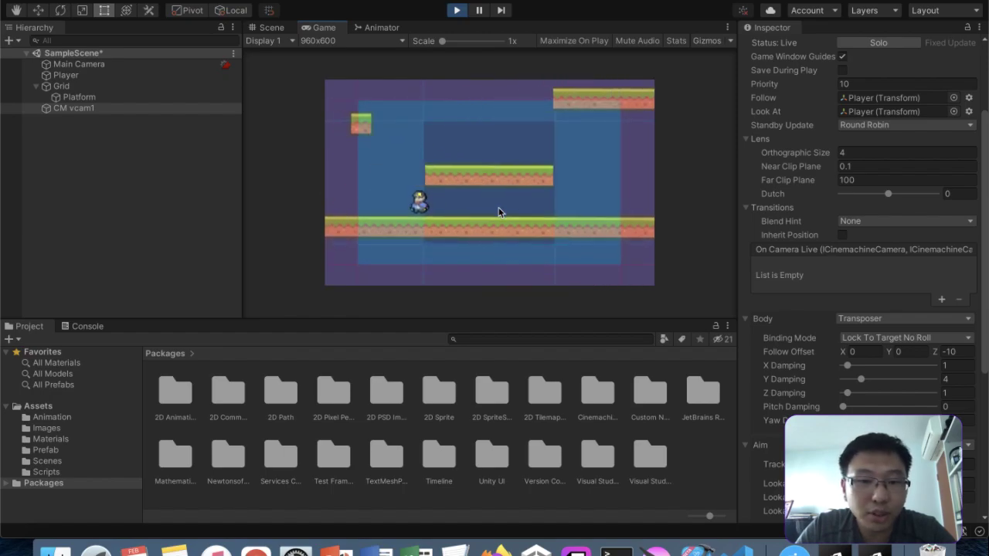
pyautogui.press('Right')
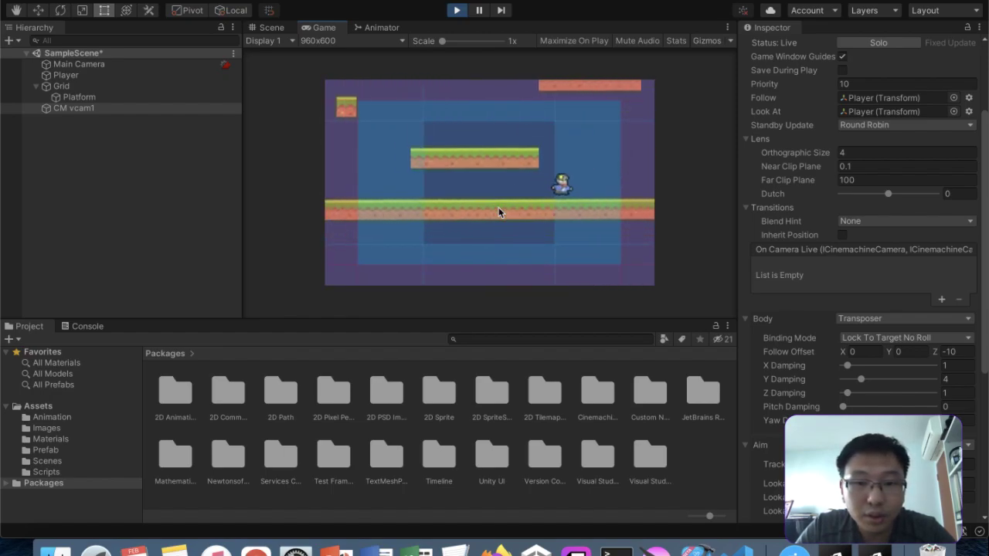
pyautogui.press('Left')
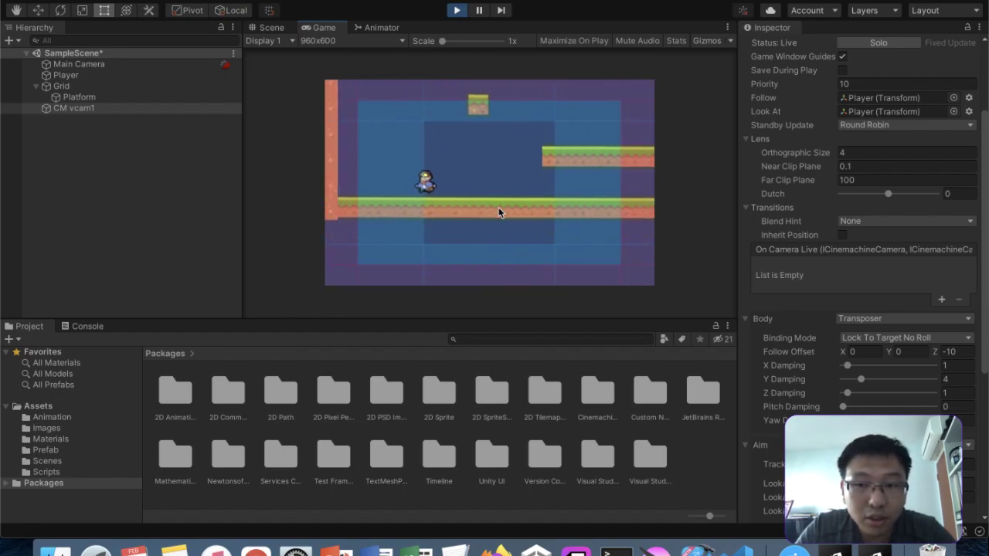
# - Set CM vcam1's Far Clip Plane to 10 during play with its frustum shown in the Scene view
pyautogui.click(271, 27)
pyautogui.moveTo(432, 231); pyautogui.dragTo(747, 184, button='middle')
pyautogui.scroll(6, 609, 179)
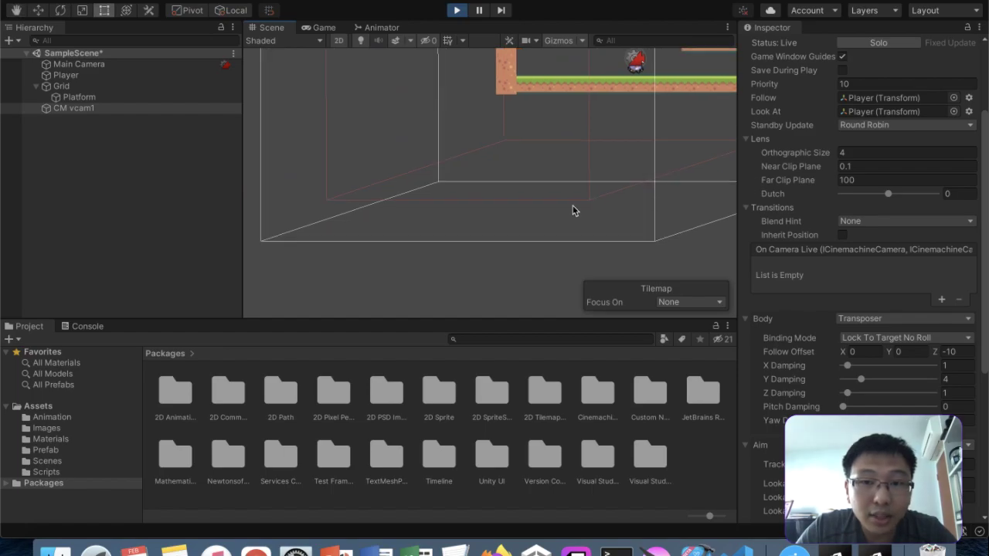
pyautogui.scroll(-6, 574, 209)
pyautogui.moveTo(573, 210); pyautogui.dragTo(568, 261, button='middle')
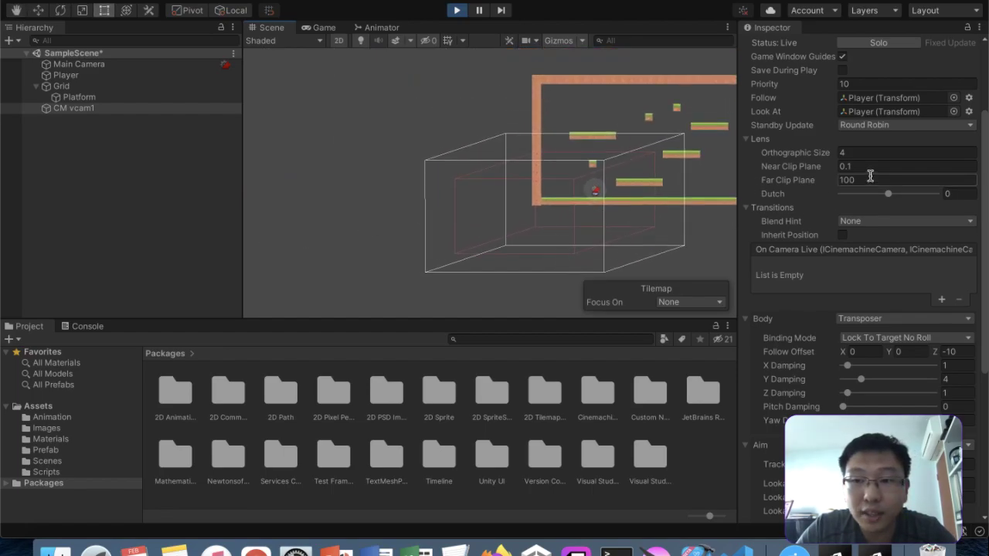
pyautogui.write('10')
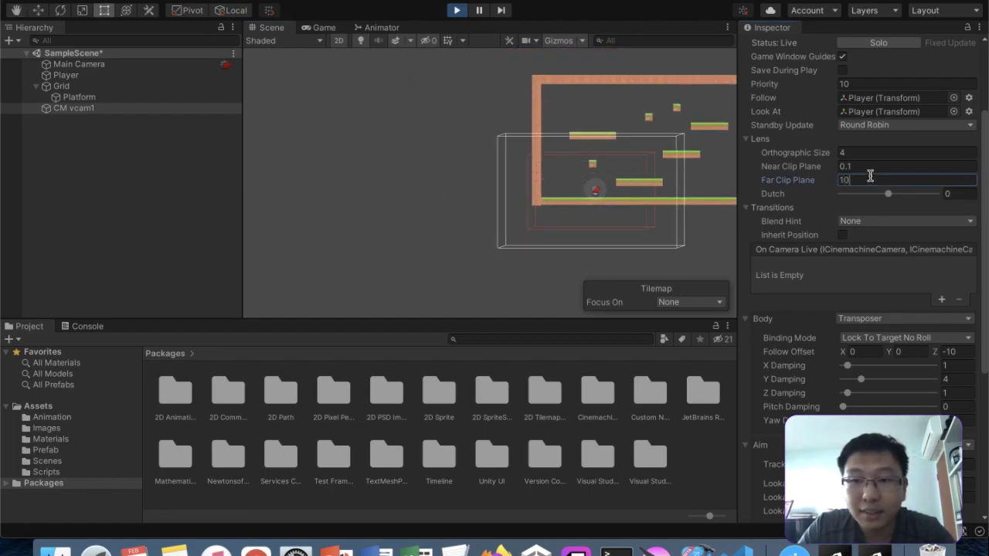
# - Check the Game view, reduce CM vcam1's Far Clip Plane to 1 during play with the Scene view shown, and exit play mode
pyautogui.click(318, 27)
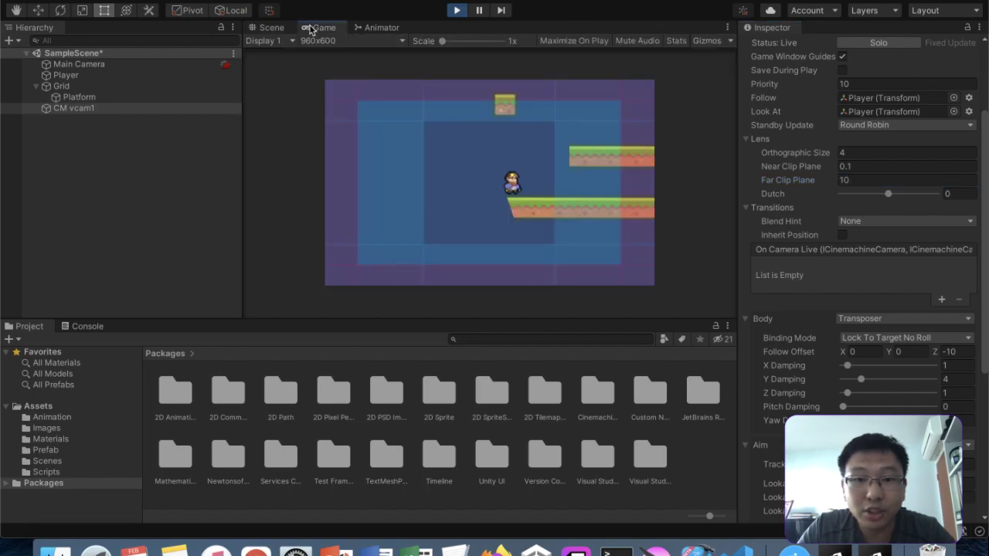
pyautogui.click(267, 27)
pyautogui.press('BackSpace')
pyautogui.press('super+s')
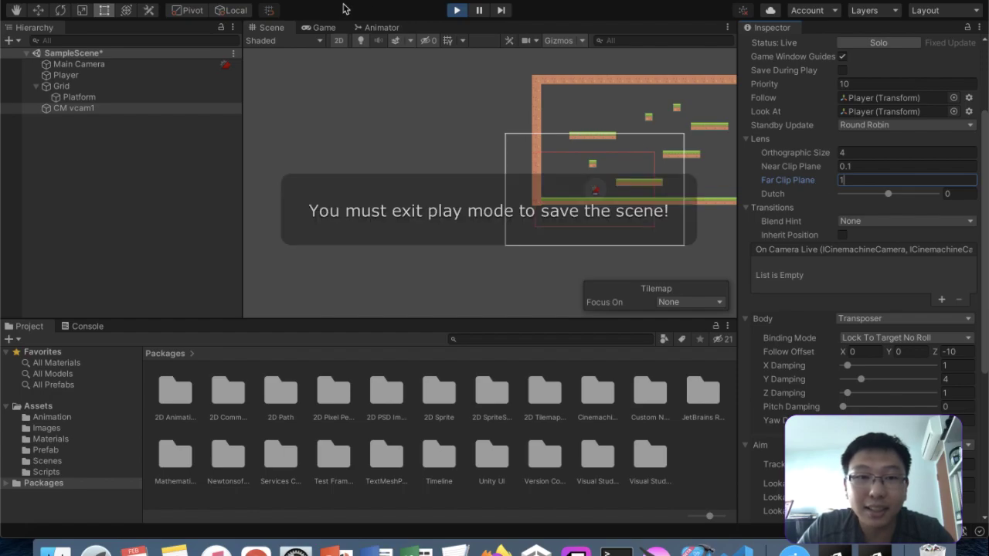
pyautogui.click(457, 10)
# - Set CM vcam1's Far Clip Plane to 1 outside play mode and start a play test in the Game view
pyautogui.click(846, 179)
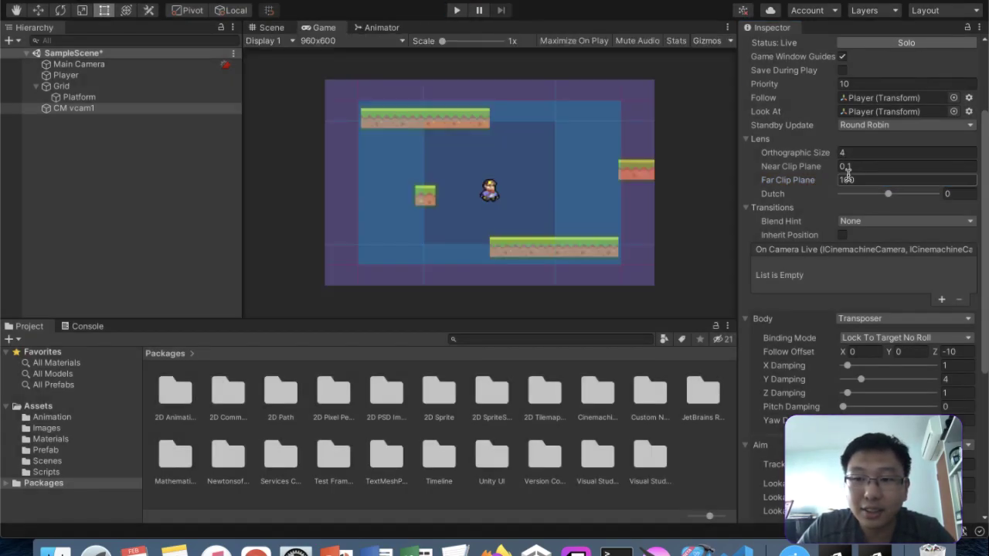
pyautogui.press('BackSpace')
pyautogui.press('BackSpace')
pyautogui.click(266, 28)
pyautogui.click(319, 27)
pyautogui.click(453, 15)
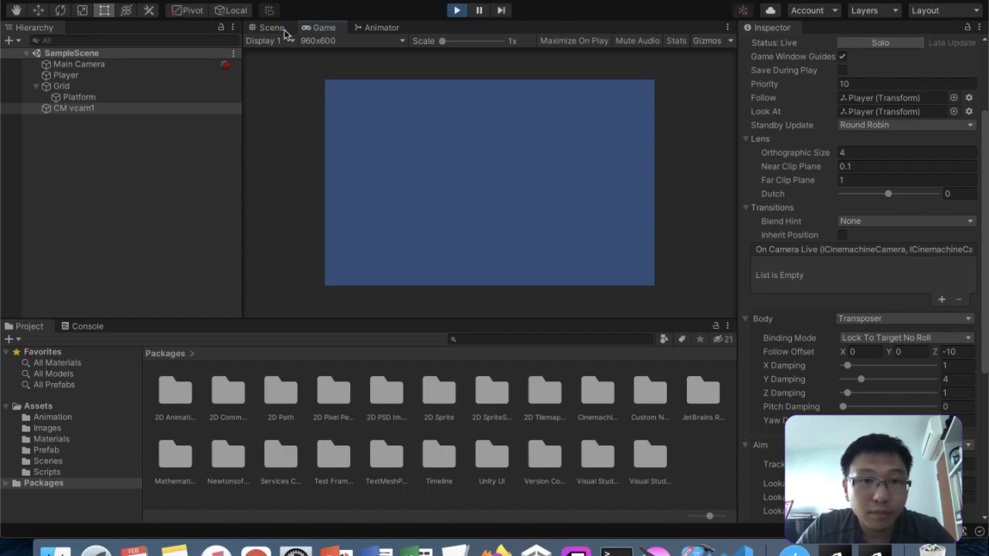
# - Compare the Scene and Game views during play while raising CM vcam1's Far Clip Plane to 10 and on to 100
pyautogui.click(276, 28)
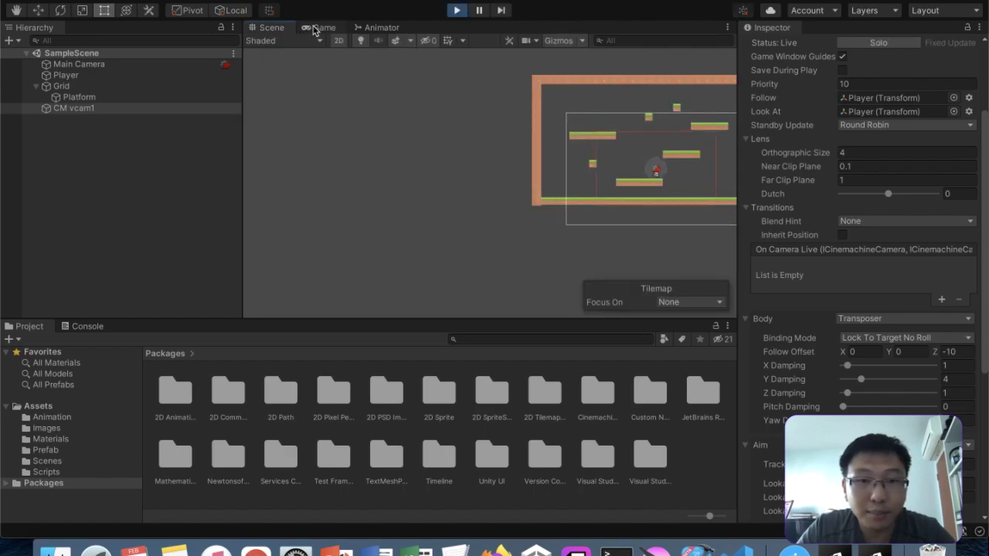
pyautogui.click(320, 29)
pyautogui.click(896, 182)
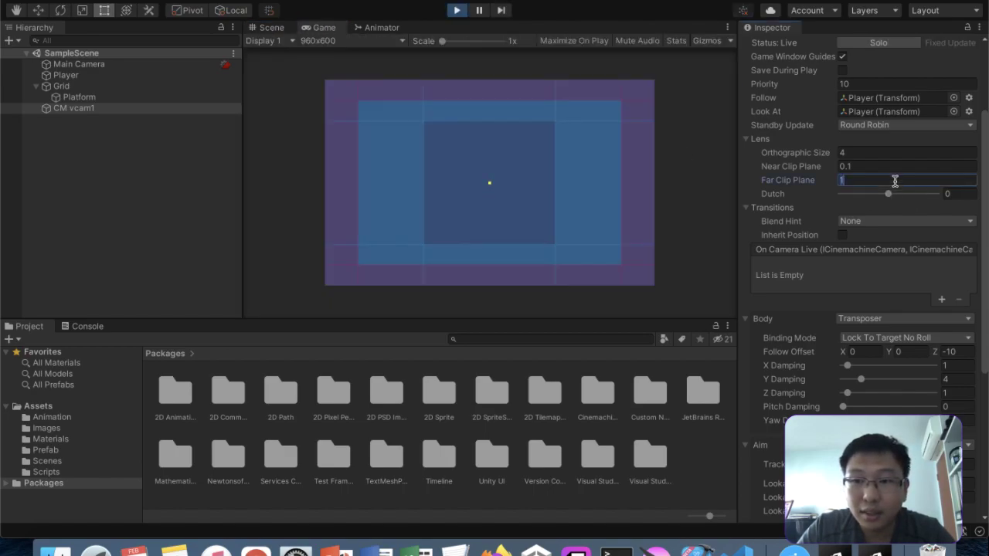
pyautogui.write('0')
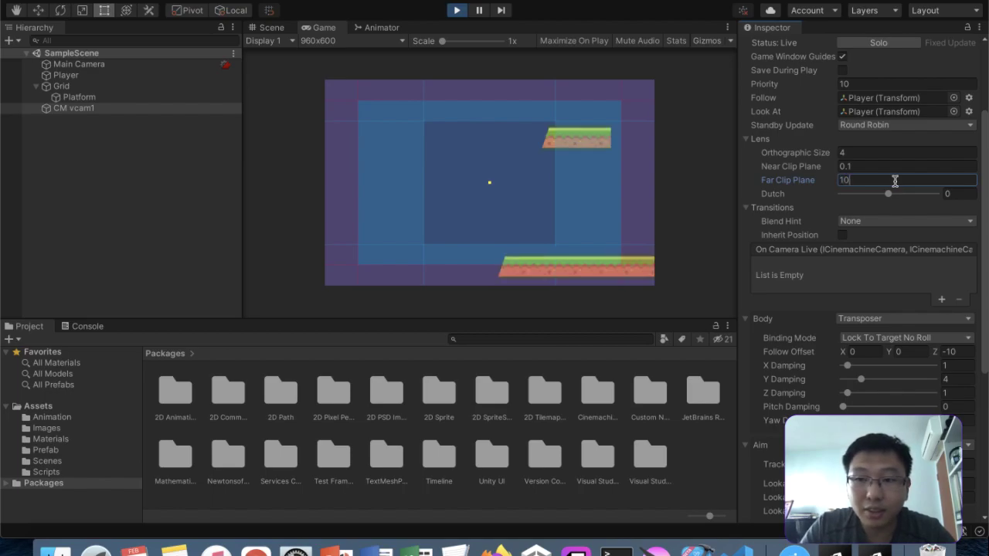
pyautogui.write('0')
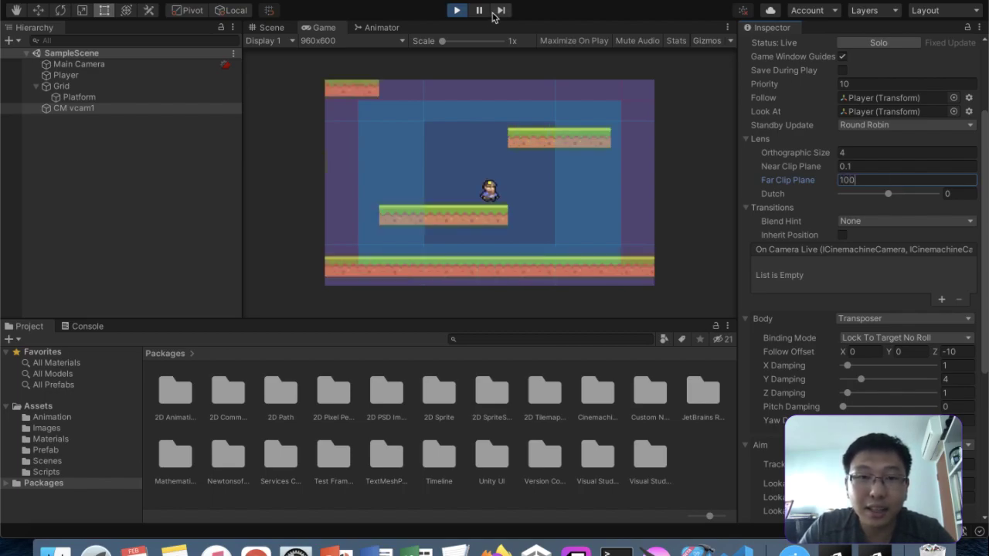
# - Exit play mode and set CM vcam1's Far Clip Plane to 100
pyautogui.click(460, 13)
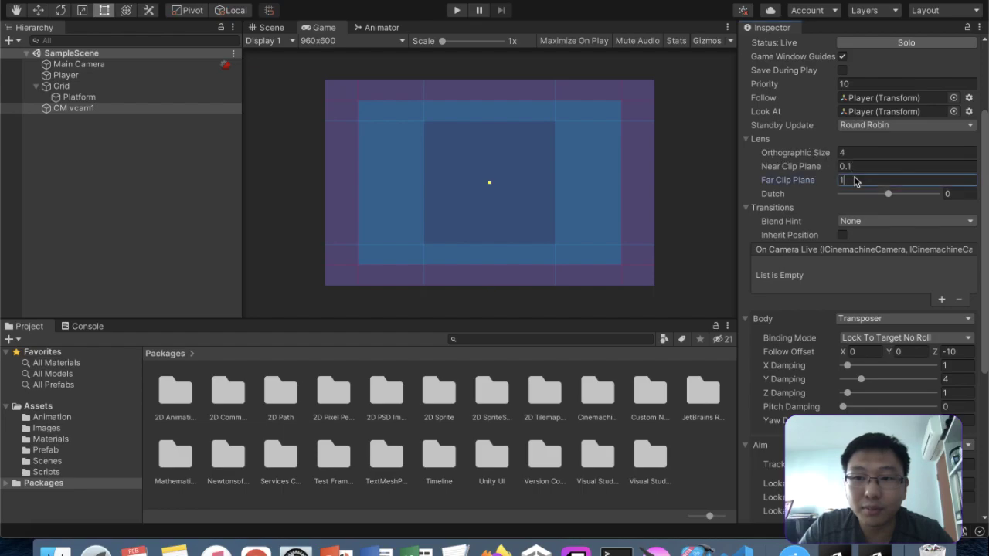
pyautogui.write('00')
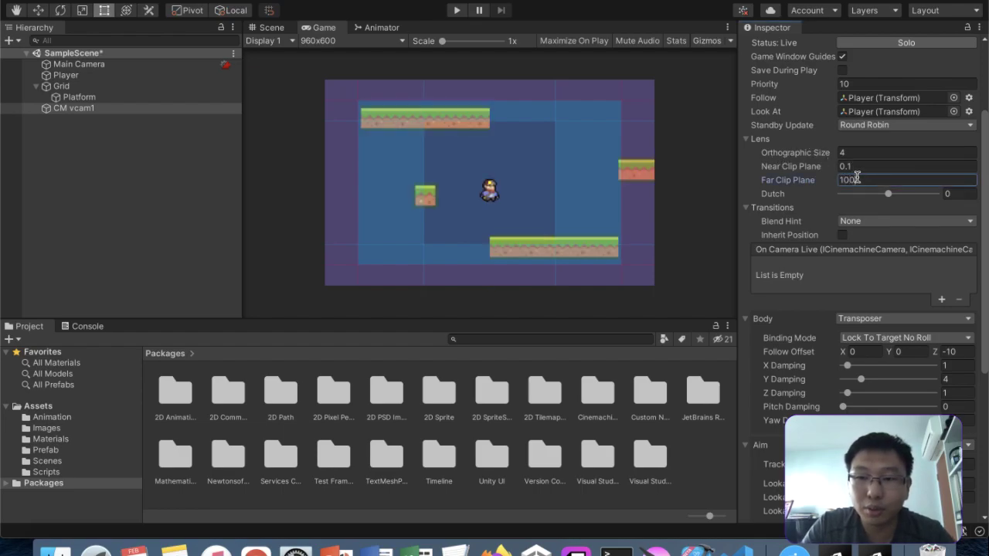
# - Play-test the 100-unit far clip plane with the composer guides shown, running the player both ways along the ground
pyautogui.click(457, 11)
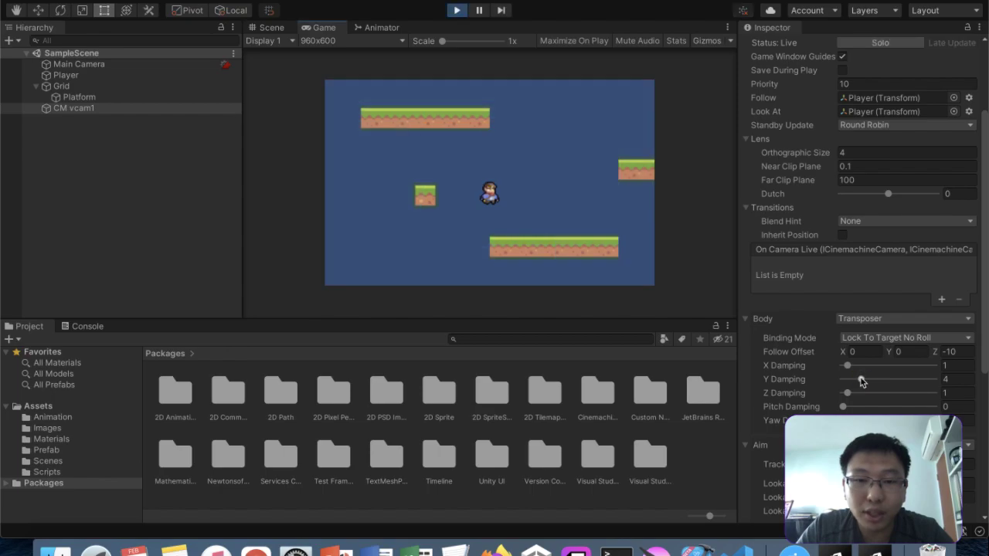
pyautogui.press('Right')
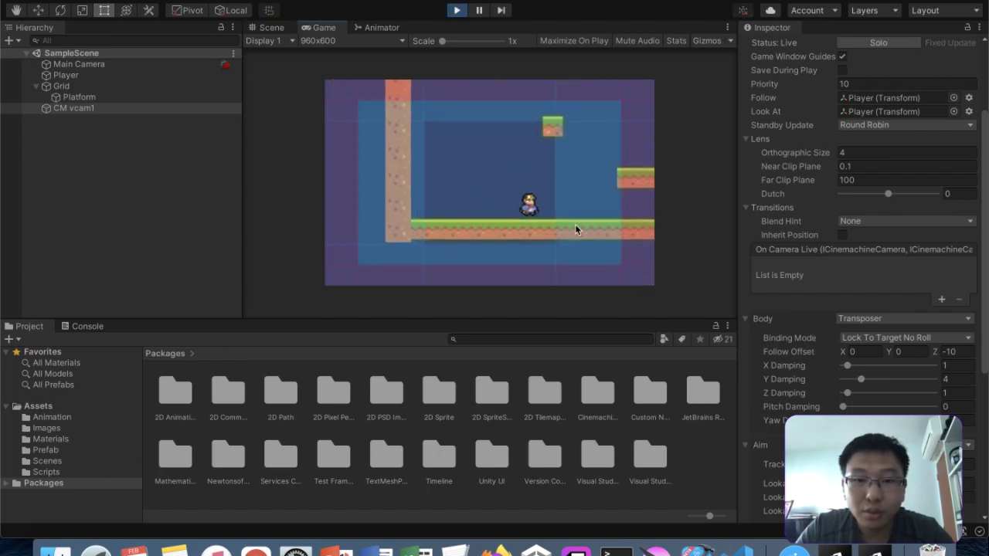
pyautogui.press('space')
pyautogui.press('Left')
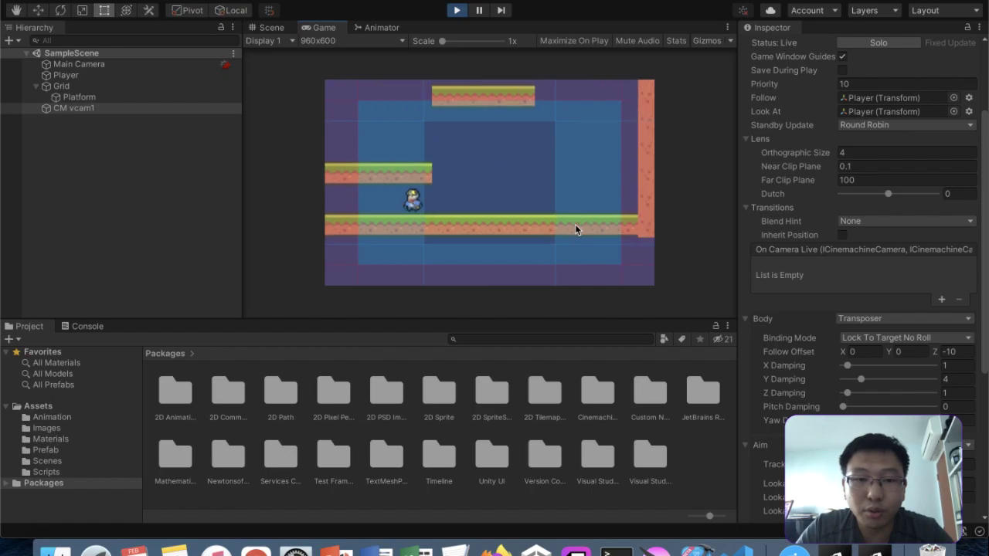
pyautogui.press('Right')
pyautogui.press('Left')
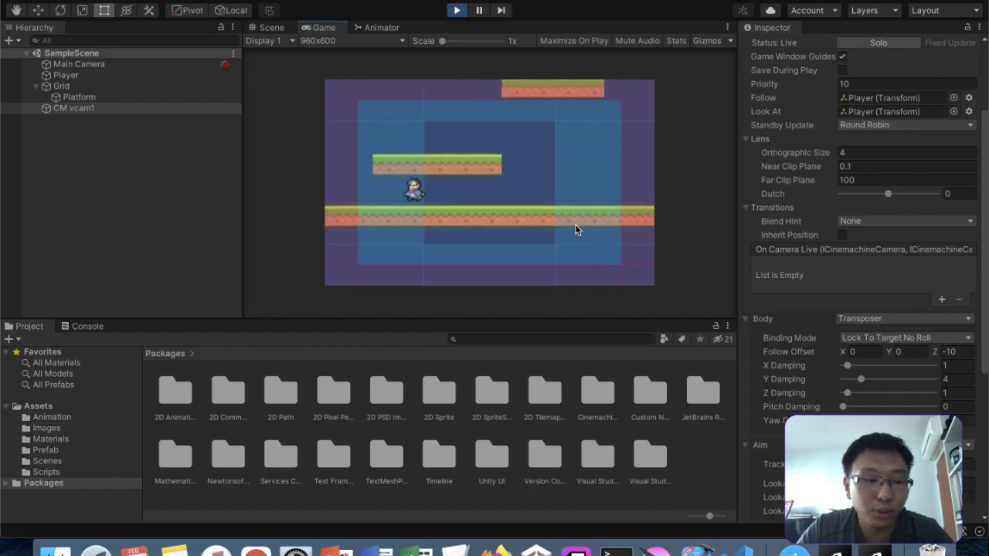
pyautogui.press('Right')
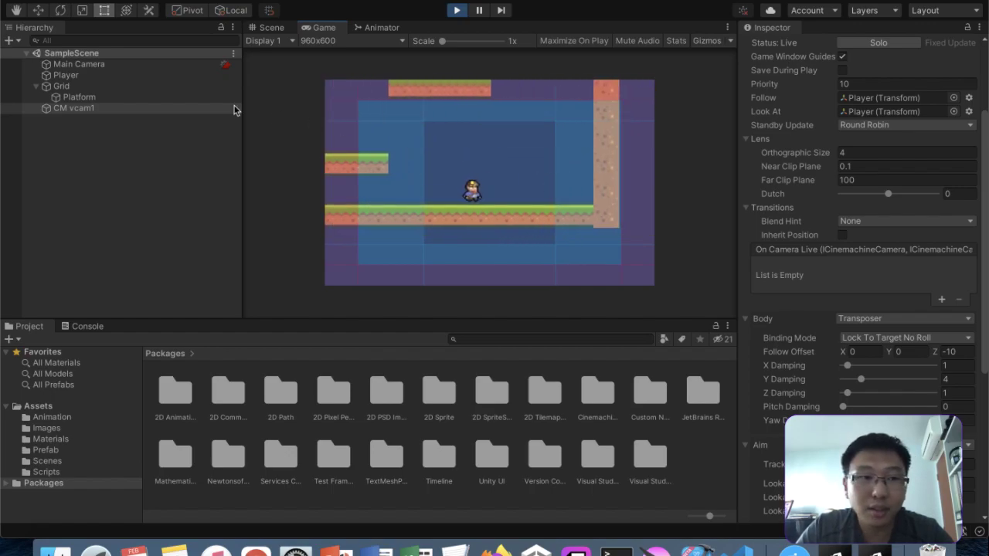
# - Deselect the virtual camera to hide its guides and play-test the follow while jumping the player up to the highest platforms
pyautogui.click(128, 62)
pyautogui.click(450, 122)
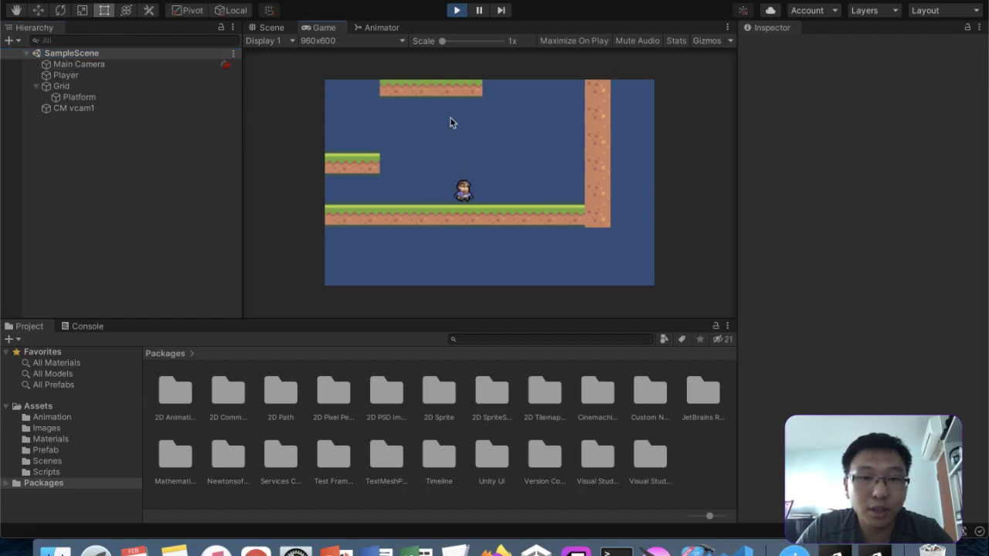
pyautogui.press('Left')
pyautogui.press('Right')
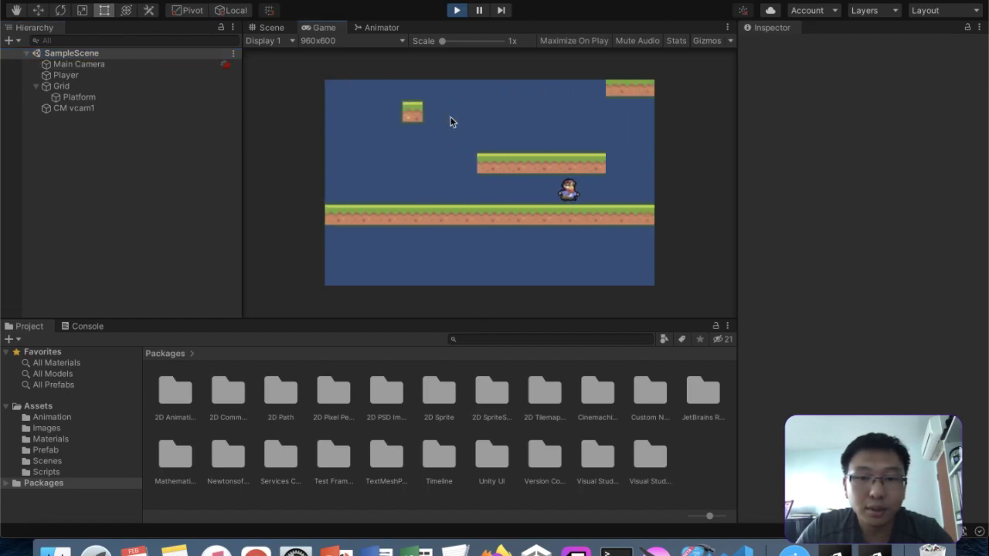
pyautogui.press('Left')
pyautogui.press('space')
pyautogui.press('Right')
pyautogui.press('space')
pyautogui.press('space')
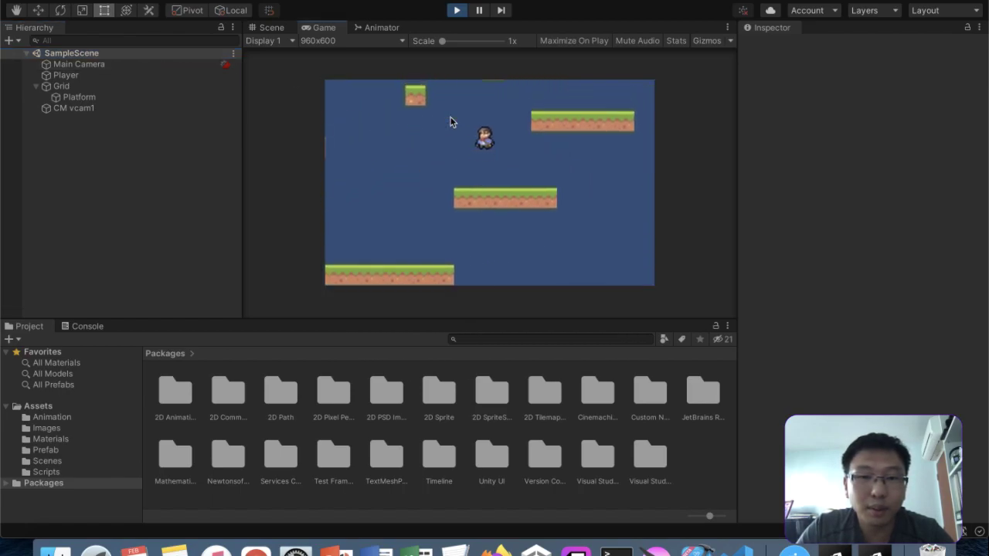
pyautogui.press('Right')
pyautogui.press('space')
pyautogui.press('space')
pyautogui.press('Left')
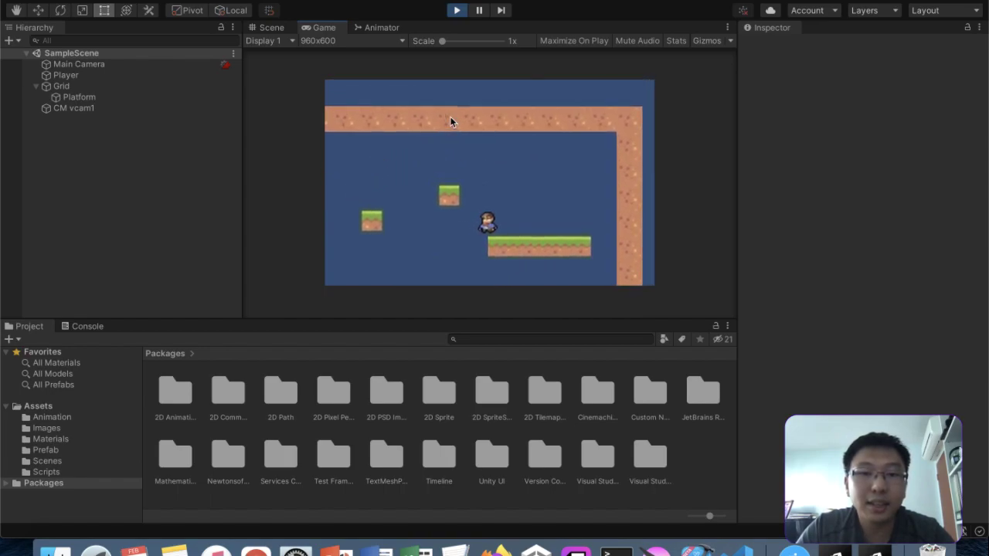
# - Drop the player from the upper platforms back to the ground and run towards the right wall to check the camera tilt
pyautogui.press('Left')
pyautogui.press('space')
pyautogui.press('Right')
pyautogui.press('Left')
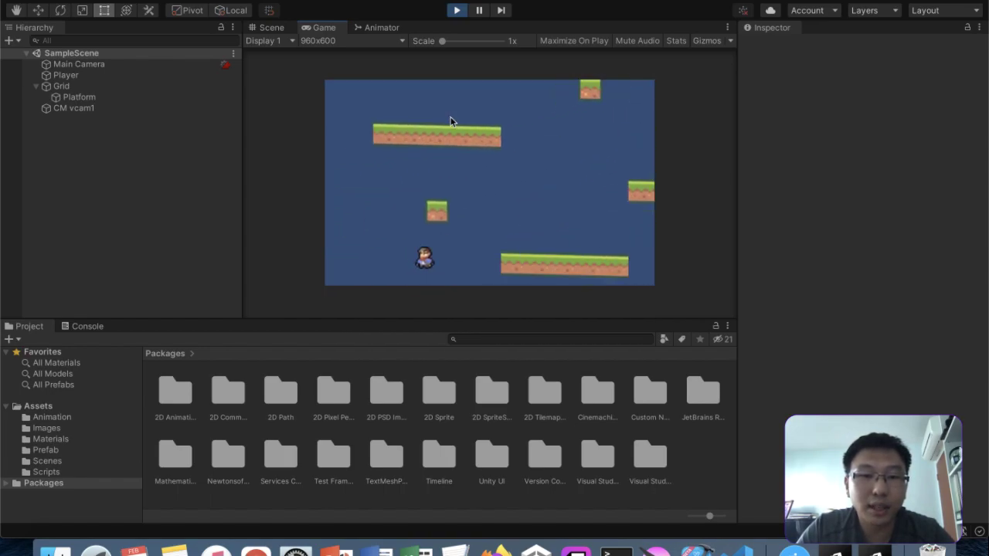
pyautogui.press('Right')
pyautogui.press('space')
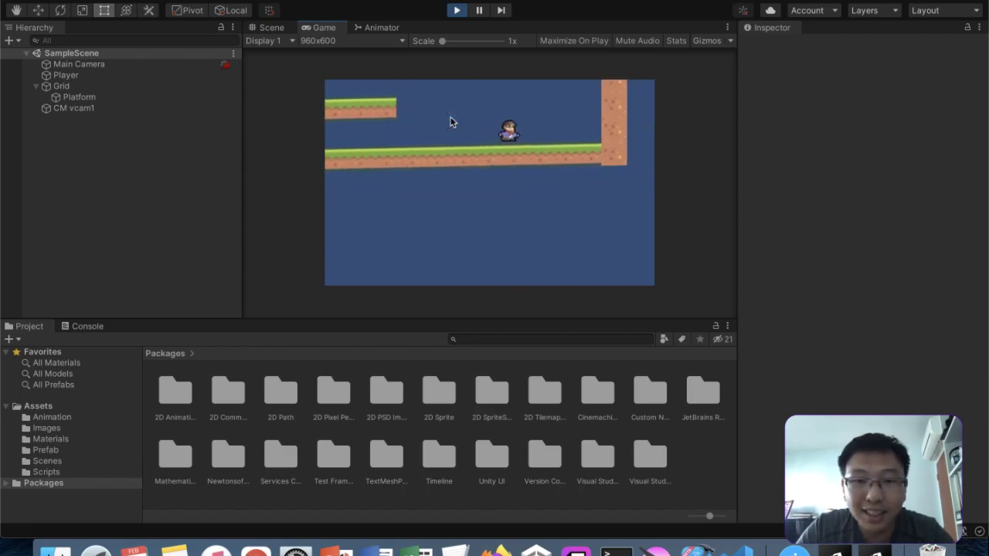
pyautogui.press('Left')
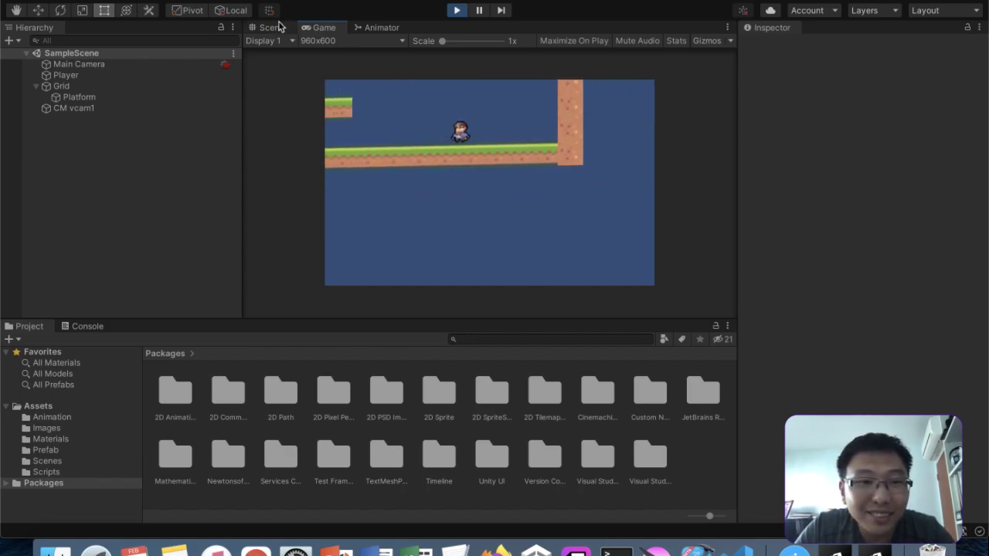
# - Examine CM vcam1's frustum in the Scene view during play and review its Lens, Body and Aim settings
pyautogui.click(272, 28)
pyautogui.scroll(-2, 660, 236)
pyautogui.moveTo(657, 227); pyautogui.dragTo(488, 159, button='middle')
pyautogui.click(116, 109)
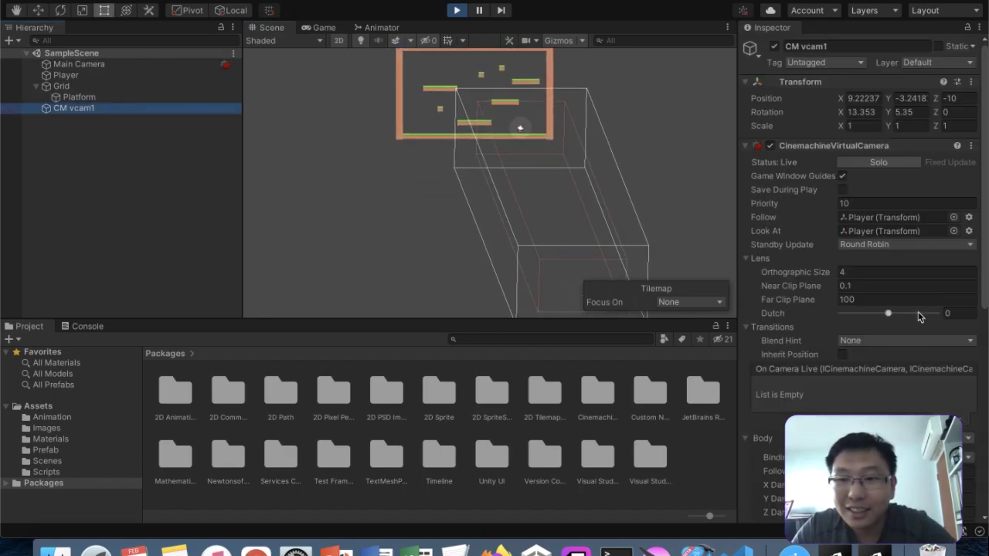
pyautogui.scroll(-5, 867, 314)
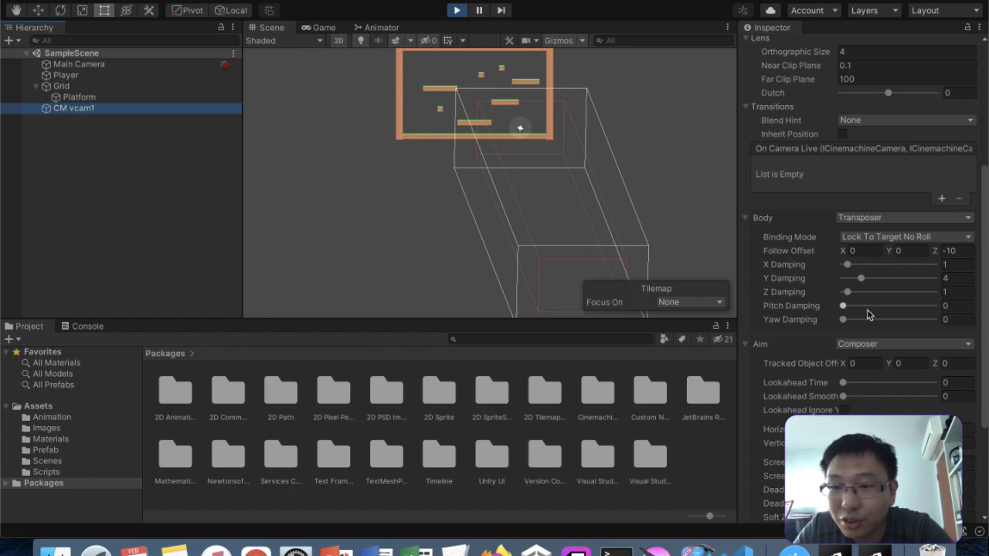
pyautogui.scroll(-1, 868, 314)
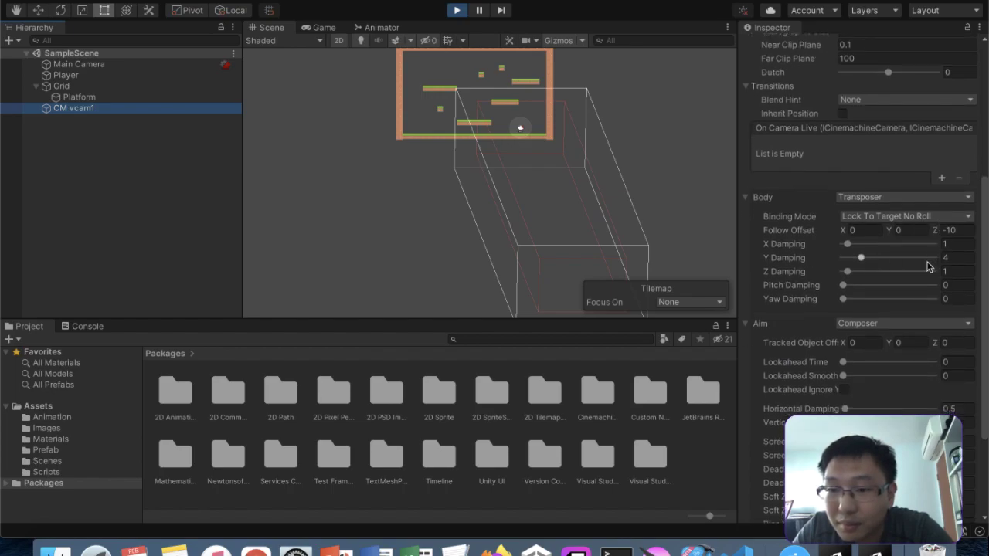
# - Set CM vcam1's Body Binding Mode to Lock To Target With World Up, first during play and again outside play mode
pyautogui.click(932, 217)
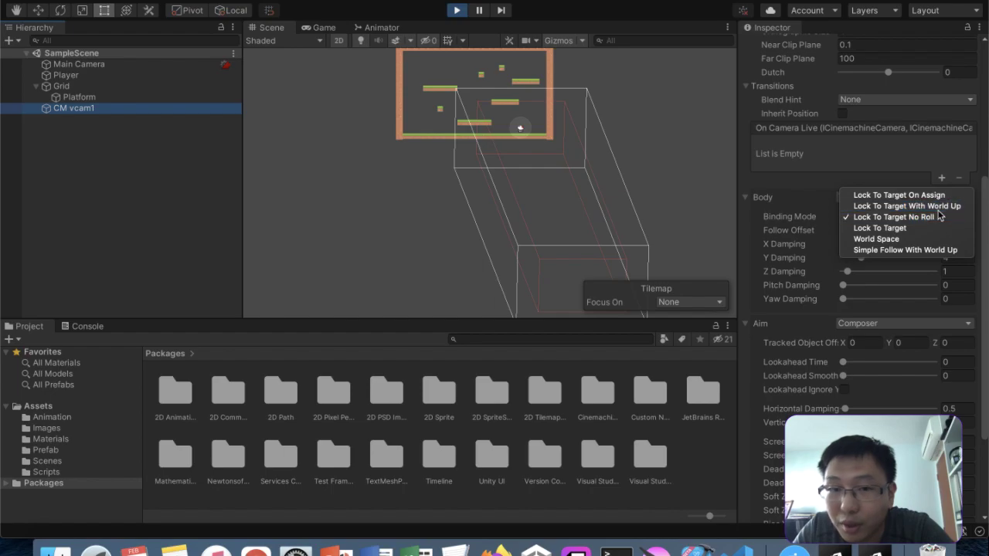
pyautogui.click(927, 206)
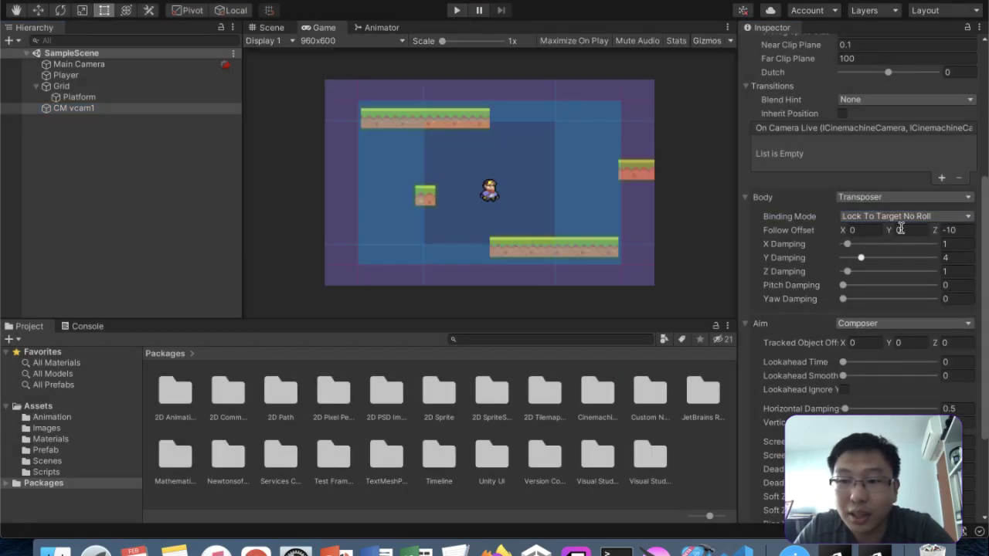
pyautogui.click(917, 217)
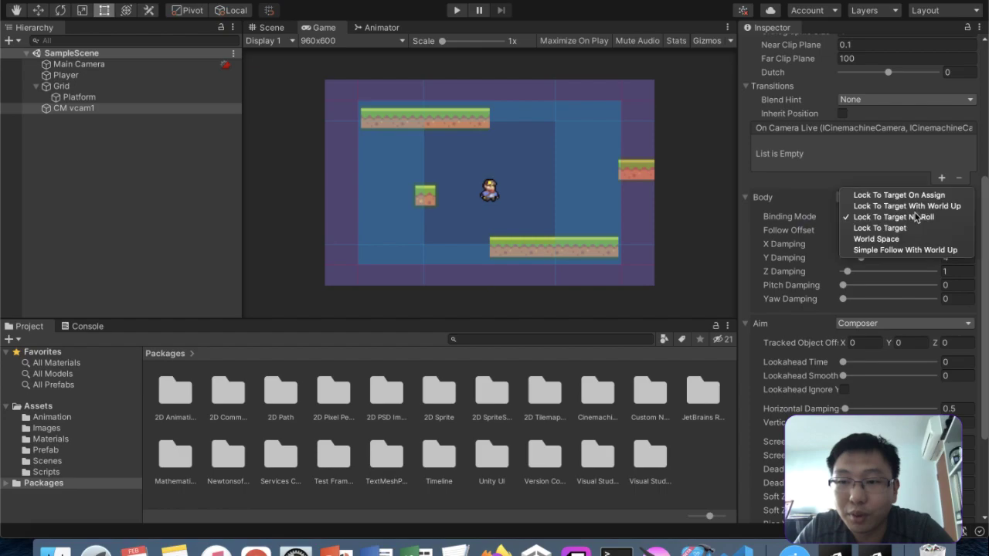
pyautogui.click(923, 207)
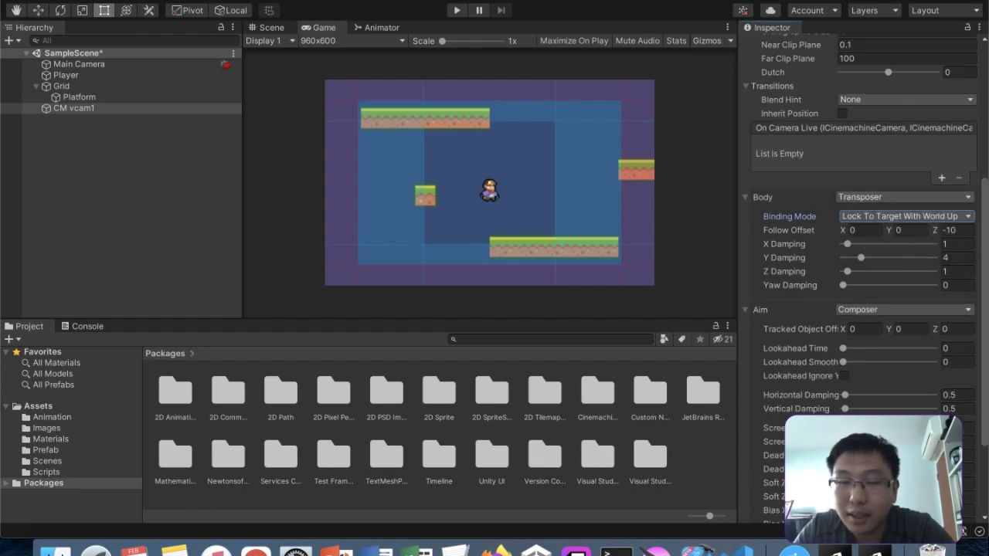
# - Play-test the Lock To Target With World Up binding with guides shown, running the player back and forth near the left wall
pyautogui.click(457, 11)
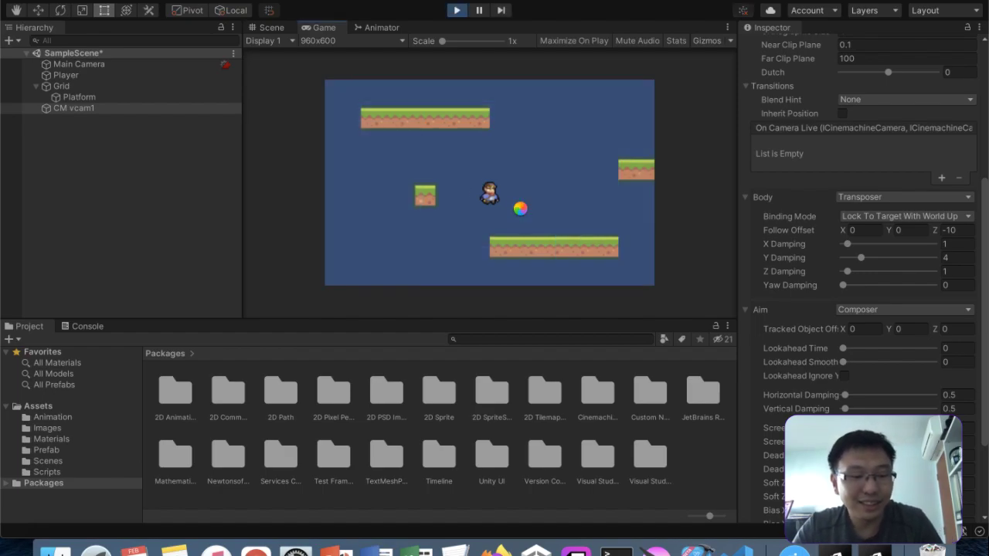
pyautogui.press('Left')
pyautogui.press('Right')
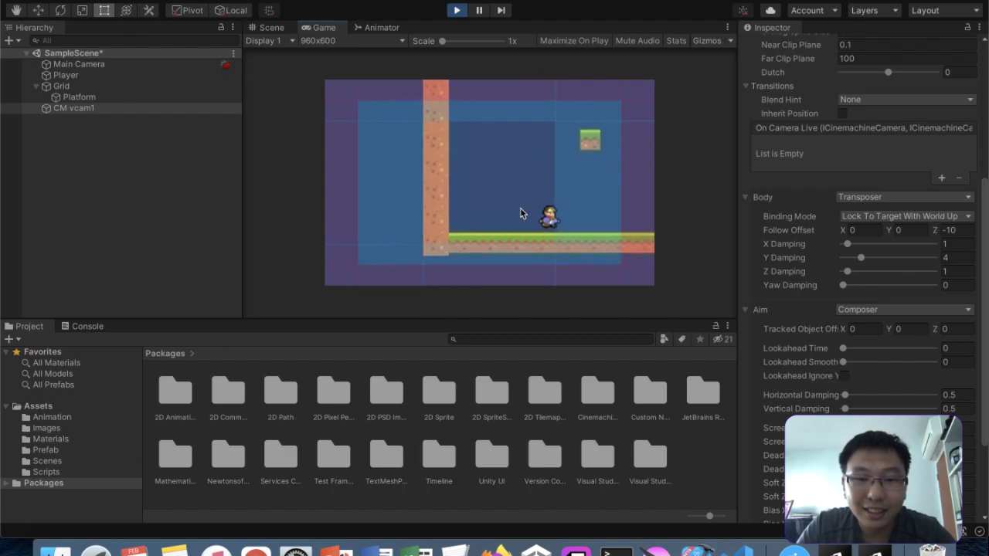
pyautogui.press('Left')
pyautogui.press('Right')
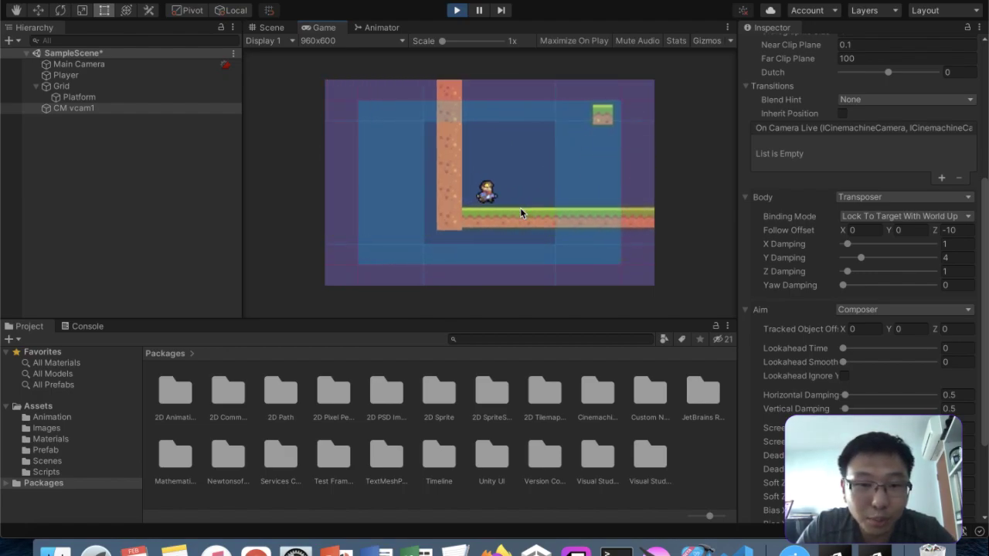
pyautogui.press('Left')
pyautogui.press('Right')
pyautogui.press('Left')
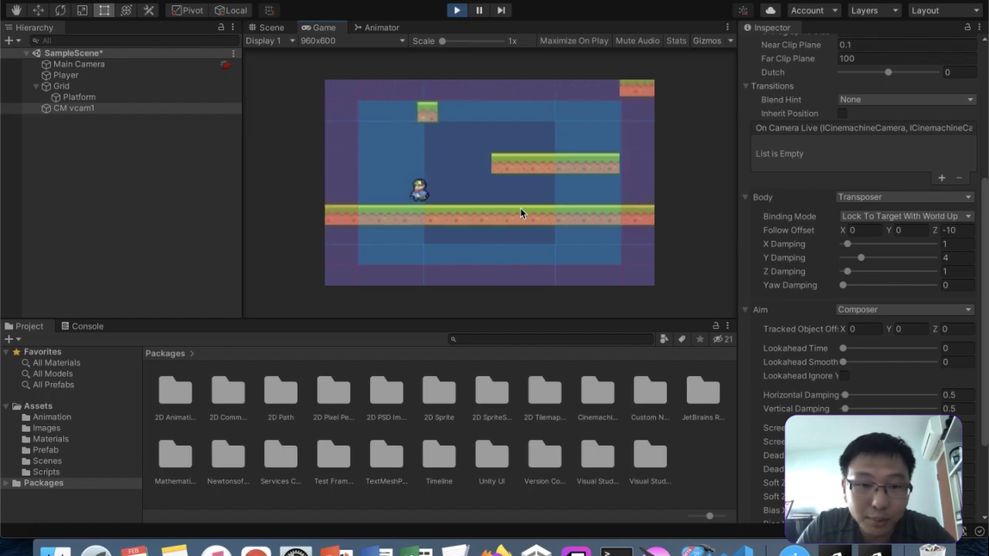
# - Select Grid to hide the camera guides and play-test running from the left wall and jumping above the lowest long platform
pyautogui.click(155, 67)
pyautogui.press('Right')
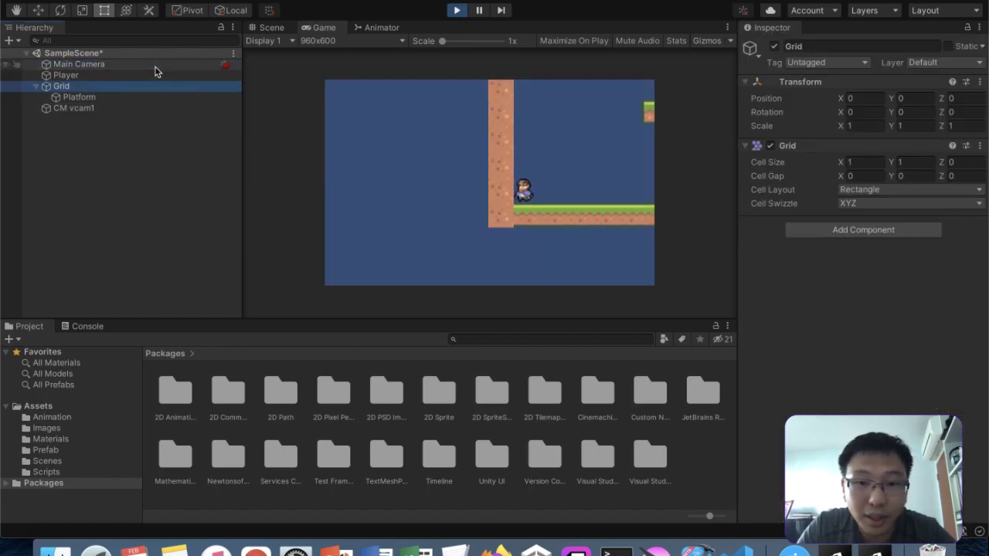
pyautogui.click(418, 153)
pyautogui.press('Right')
pyautogui.press('Left')
pyautogui.press('Right')
pyautogui.press('space')
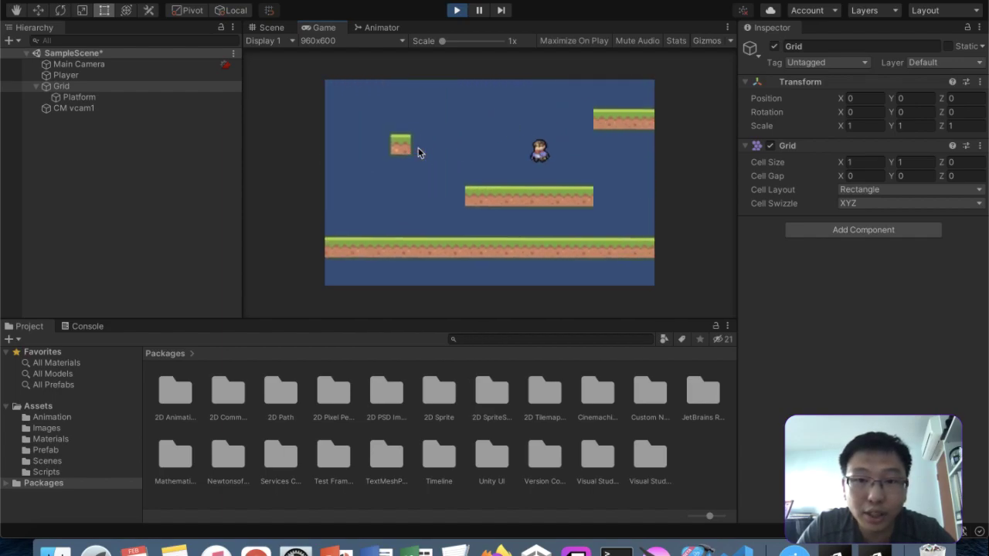
# - Jump the player repeatedly between platforms in both directions and return to the ground to test the camera's vertical follow
pyautogui.press('Left')
pyautogui.press('Right')
pyautogui.press('space')
pyautogui.press('Left')
pyautogui.press('Right')
pyautogui.press('space')
pyautogui.press('space')
pyautogui.press('Left')
pyautogui.press('Right')
pyautogui.press('space')
pyautogui.press('Right')
pyautogui.press('space')
pyautogui.press('Left')
pyautogui.press('Right')
pyautogui.press('Left')
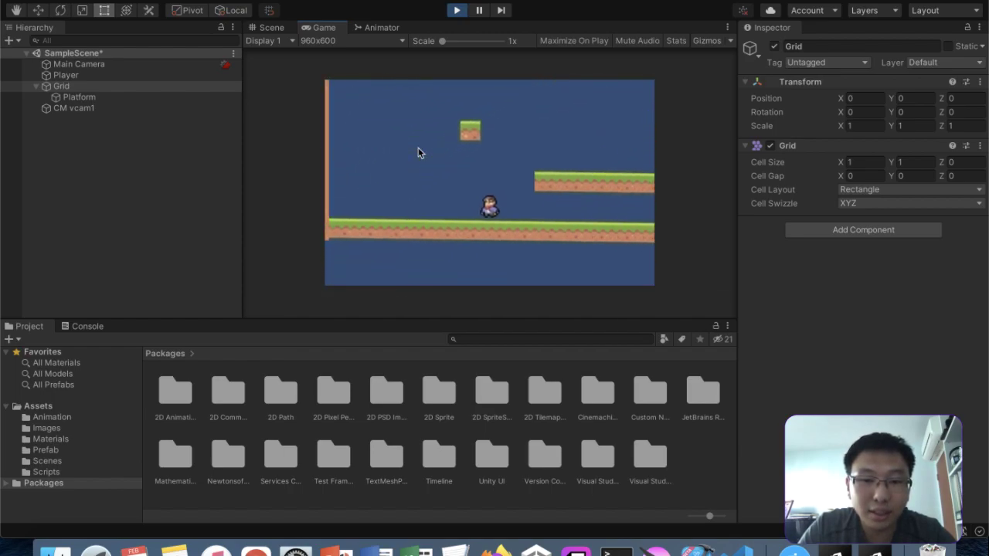
# - Run the player along the ground to the right wall and back to check the camera's framing and tilt
pyautogui.press('Right')
pyautogui.press('space')
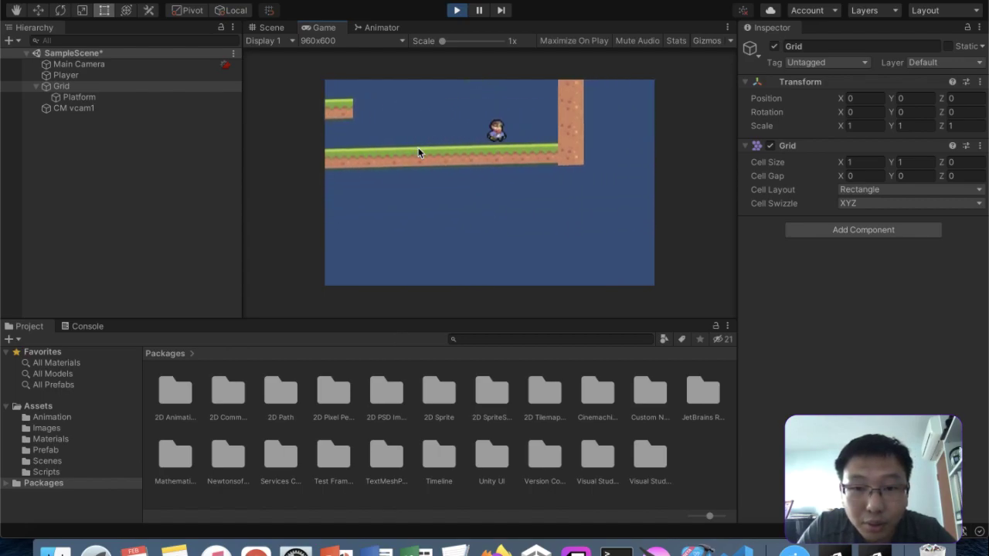
pyautogui.press('Left')
pyautogui.press('Right')
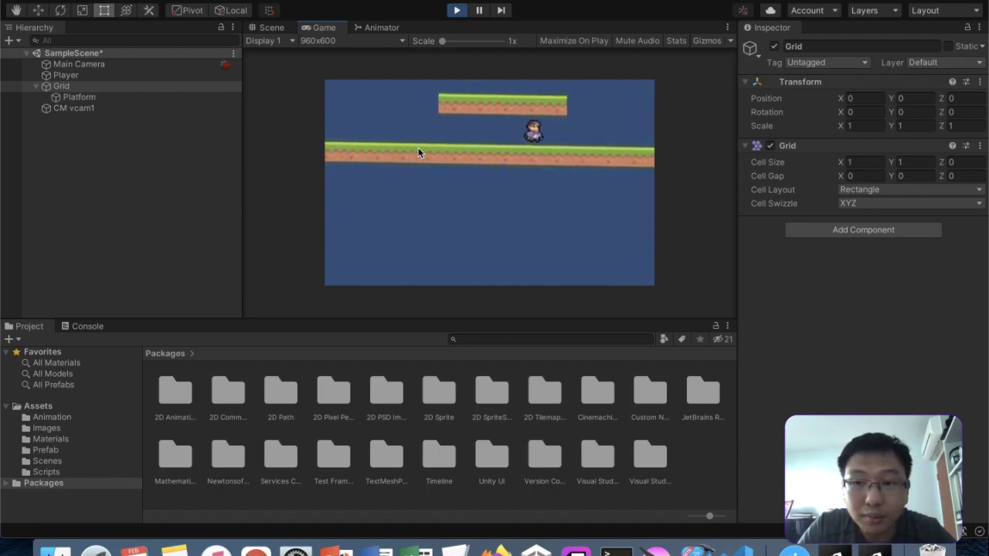
# - Examine the CM vcam1 and Platform component settings, and the camera's view volume around the level in the Scene view
pyautogui.click(271, 28)
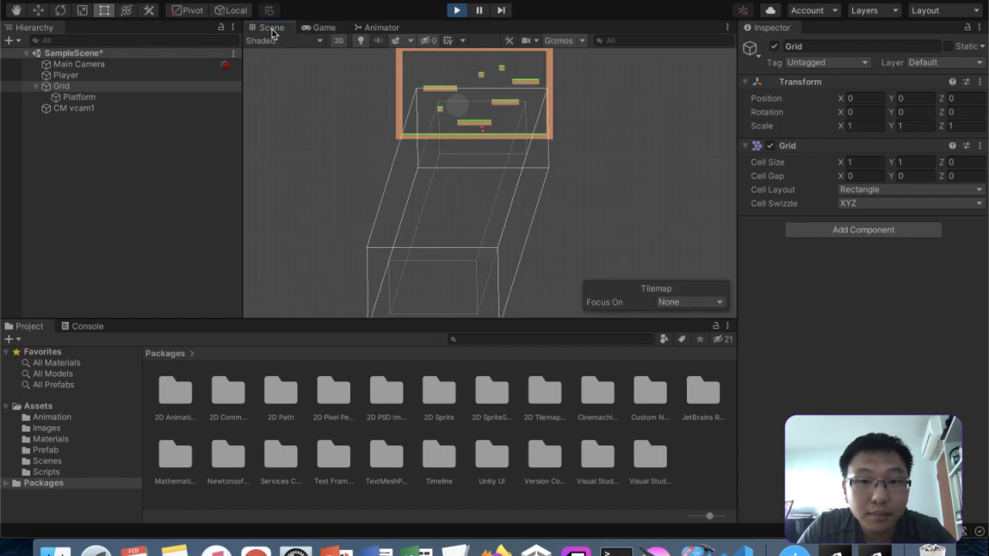
pyautogui.click(316, 27)
pyautogui.click(131, 119)
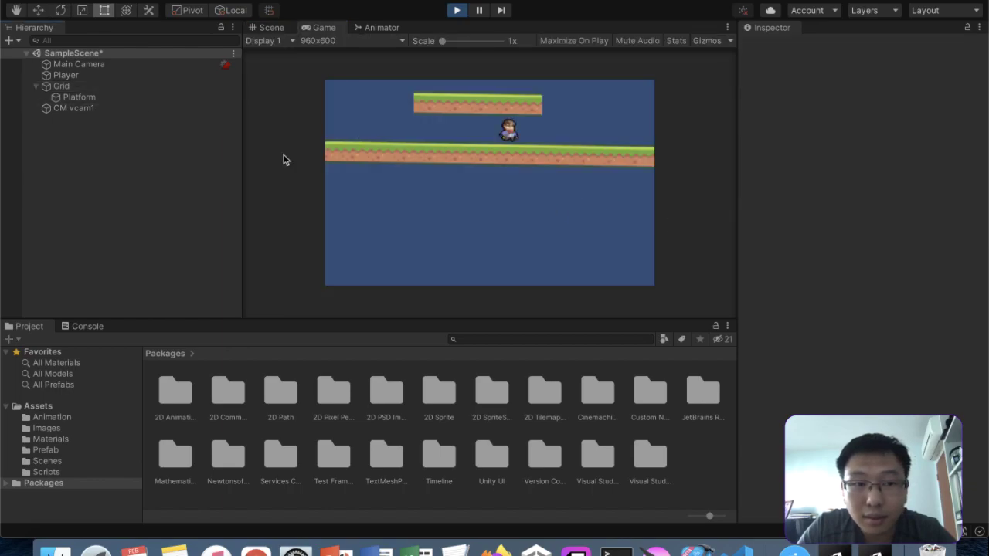
pyautogui.click(108, 109)
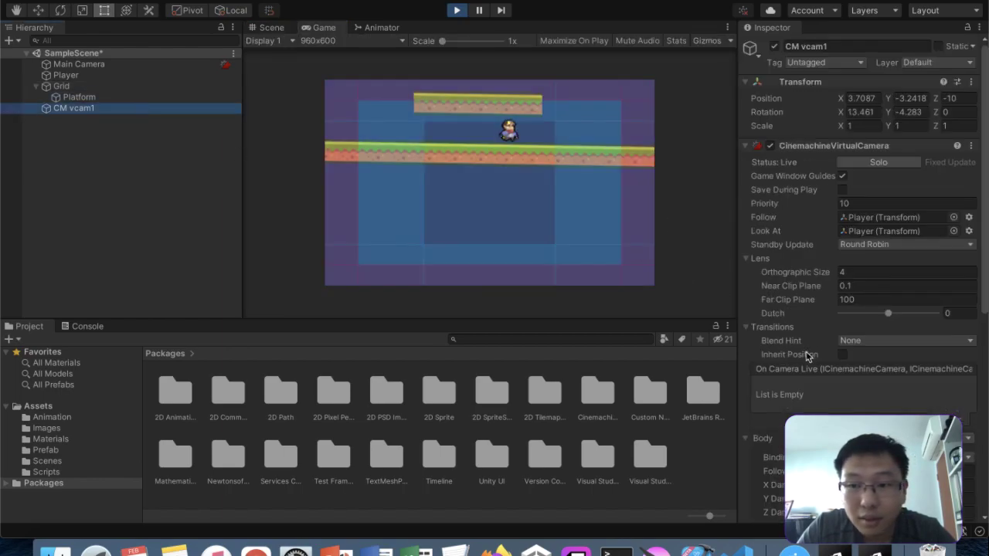
pyautogui.click(125, 88)
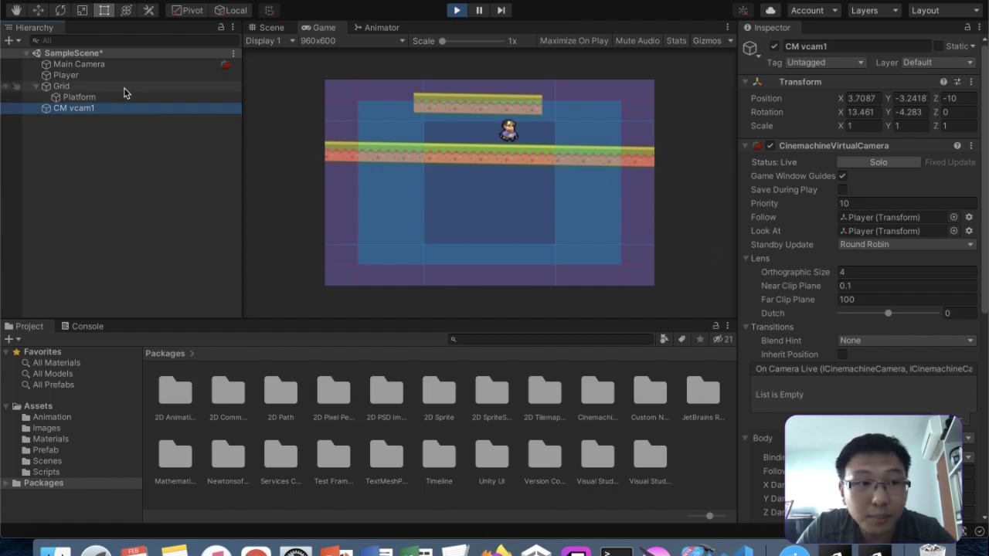
pyautogui.click(121, 96)
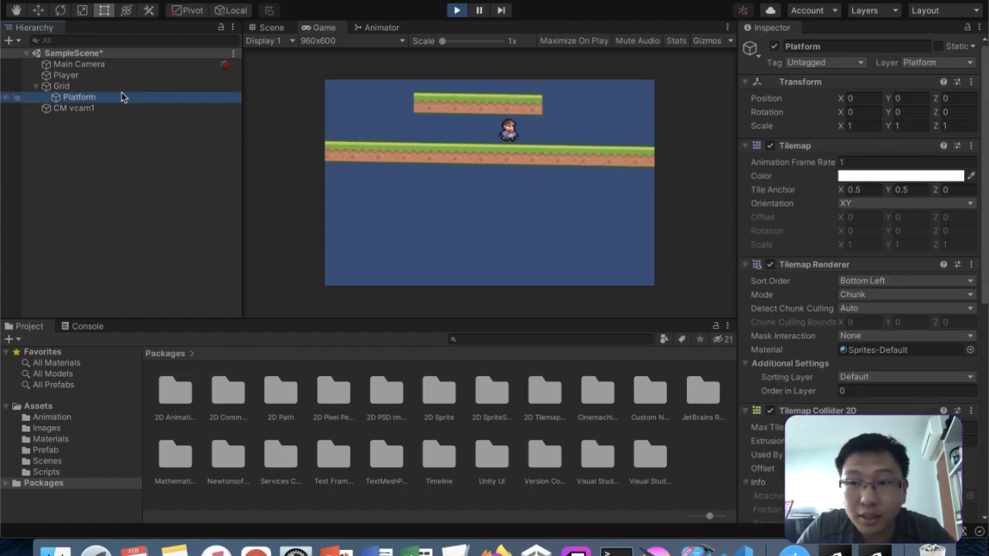
pyautogui.scroll(-10, 948, 323)
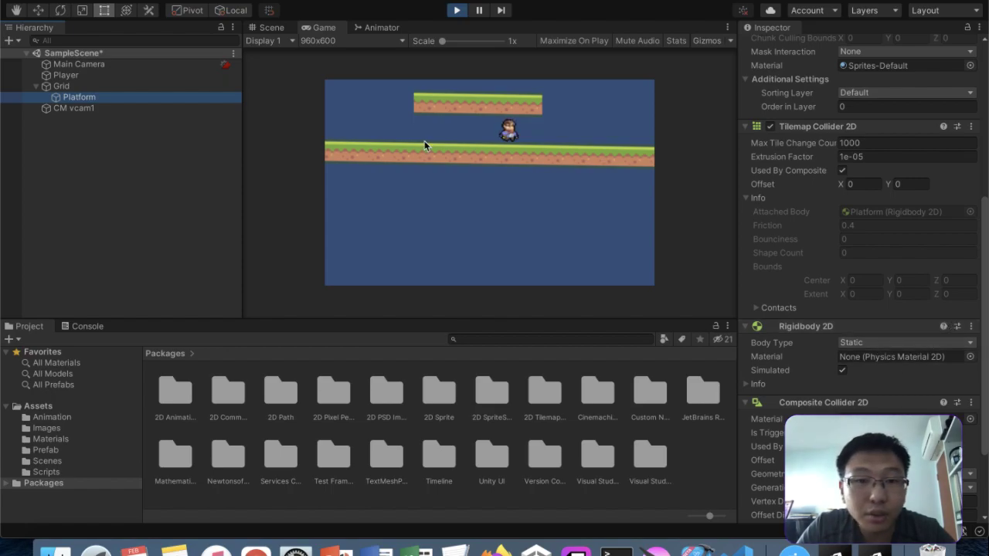
pyautogui.click(271, 28)
pyautogui.scroll(5, 302, 117)
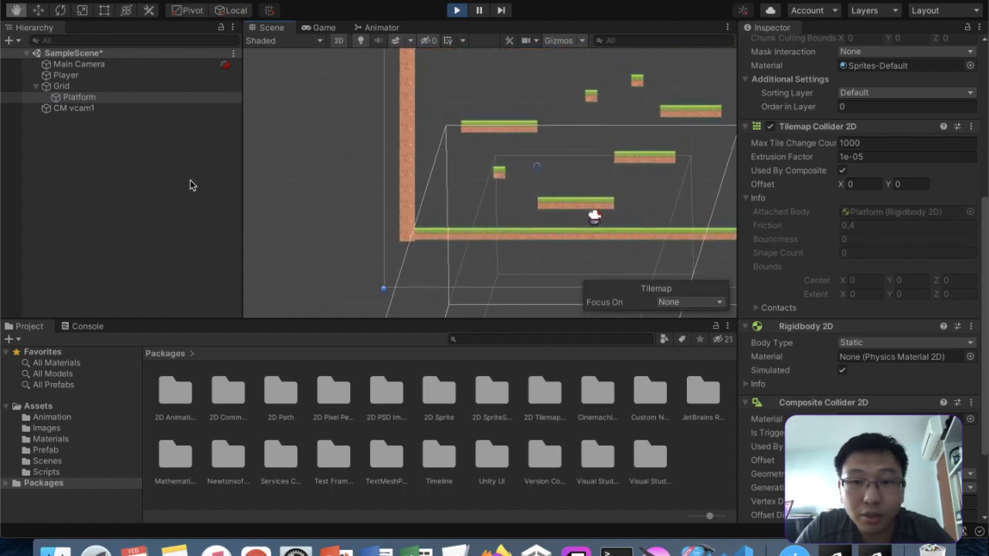
pyautogui.scroll(3, 590, 142)
pyautogui.scroll(-8, 591, 137)
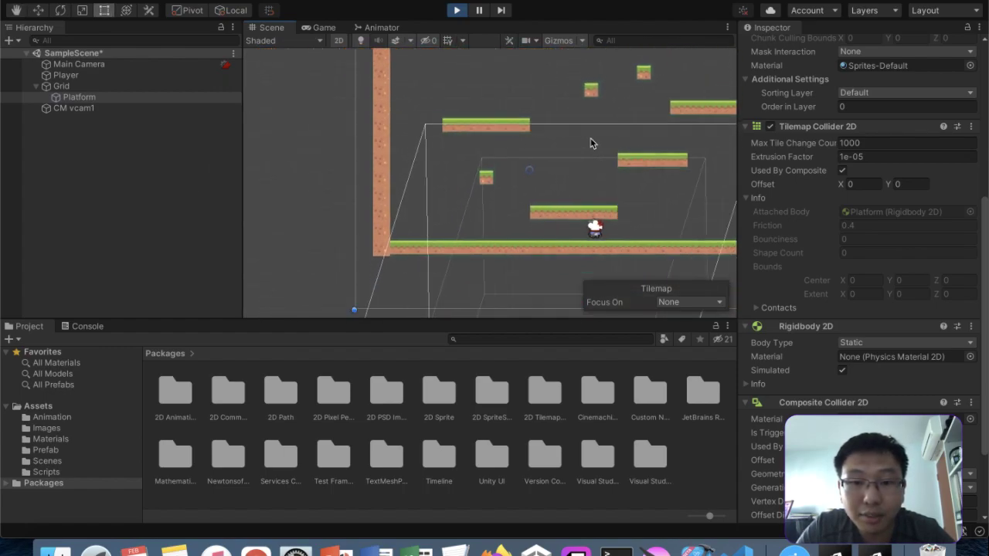
pyautogui.moveTo(590, 137); pyautogui.dragTo(599, 55, button='middle')
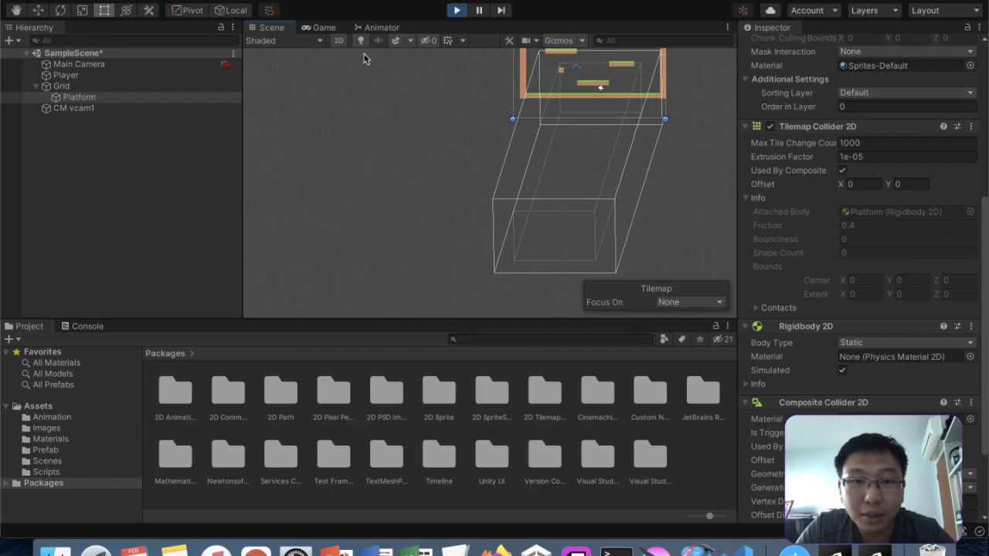
# - Test the camera in the running game by moving the player both ways and jumping between platforms
pyautogui.click(321, 27)
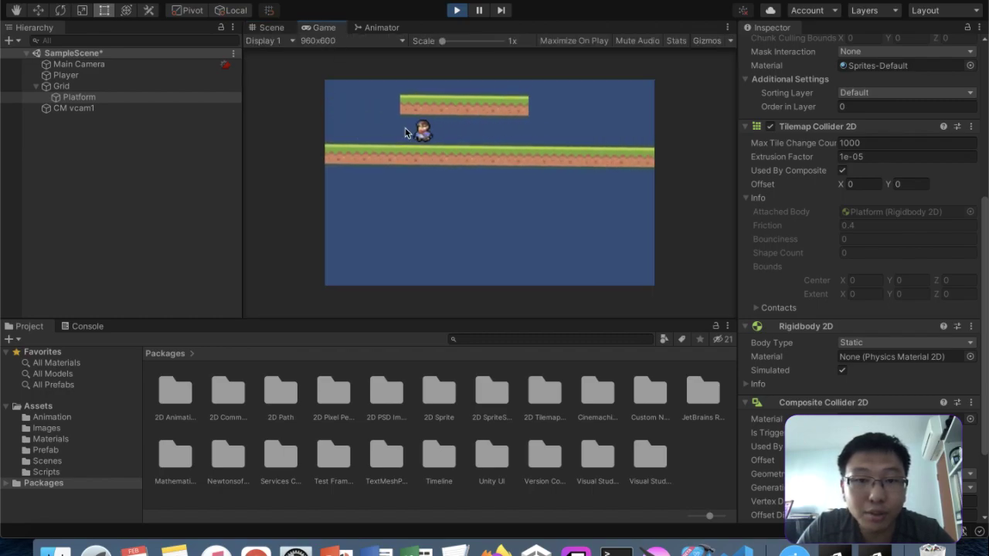
pyautogui.press('Right')
pyautogui.press('space')
pyautogui.press('space')
pyautogui.press('Left')
pyautogui.press('space')
pyautogui.press('Right')
pyautogui.press('Left')
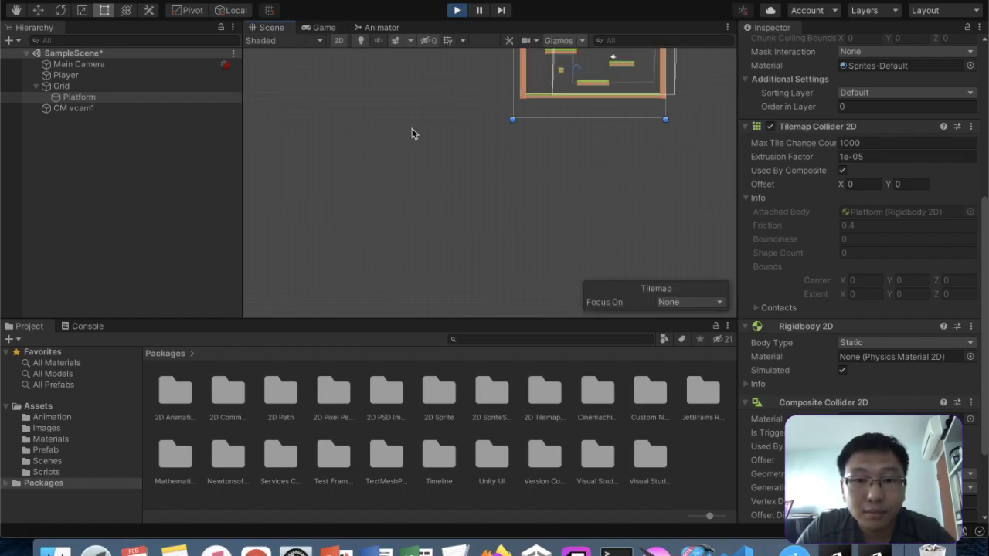
# - Try Far Clip Plane values of 1000 and 10 on CM vcam1 while the game runs, checking the Scene and Game views
pyautogui.press('f')
pyautogui.scroll(5, 487, 153)
pyautogui.scroll(-6, 487, 149)
pyautogui.scroll(-3, 486, 142)
pyautogui.scroll(2, 486, 141)
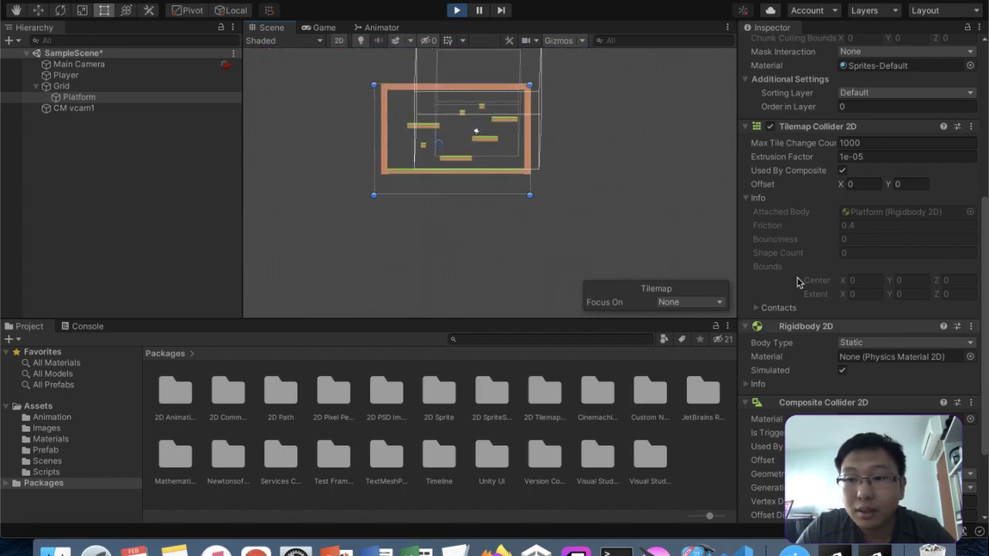
pyautogui.click(144, 111)
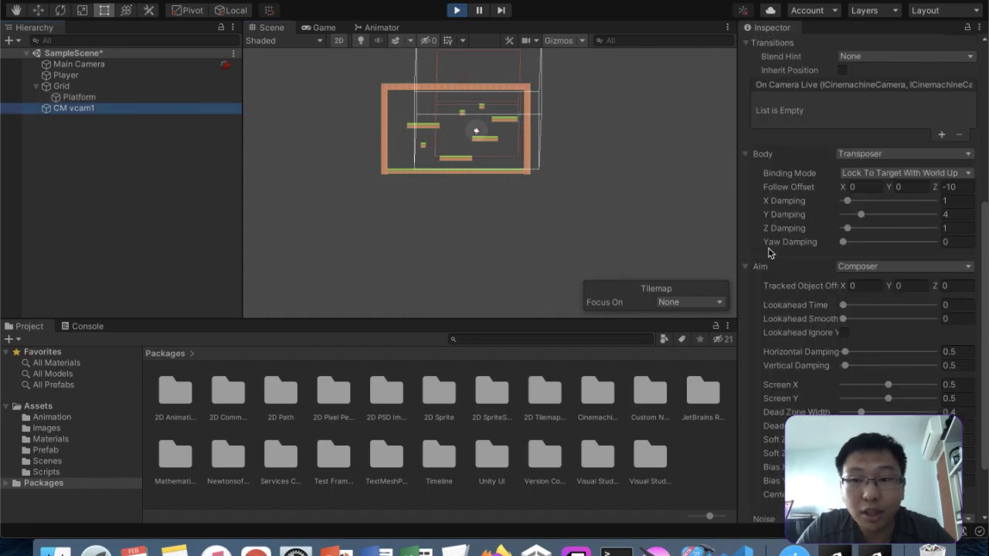
pyautogui.scroll(3, 818, 272)
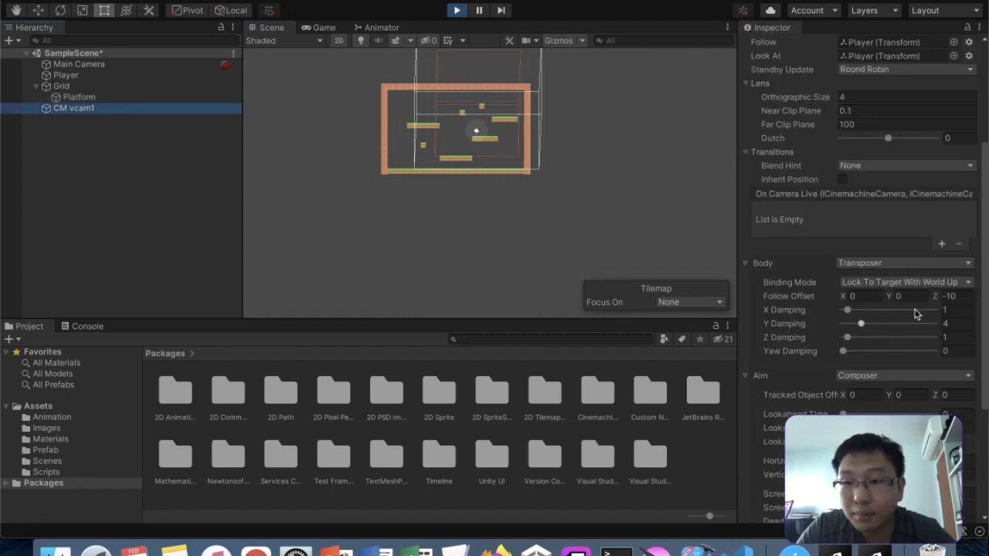
pyautogui.click(863, 124)
pyautogui.write('1000')
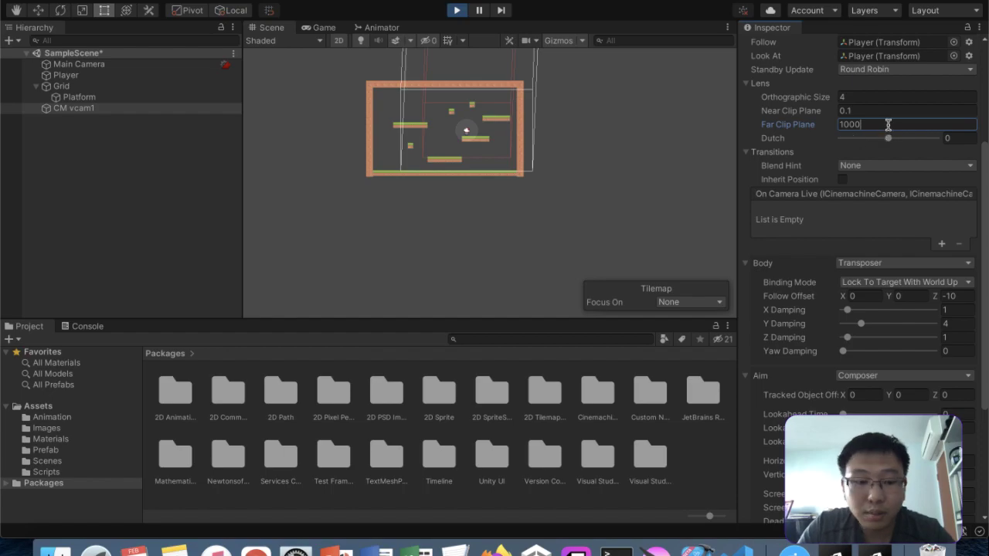
pyautogui.press('BackSpace')
pyautogui.press('BackSpace')
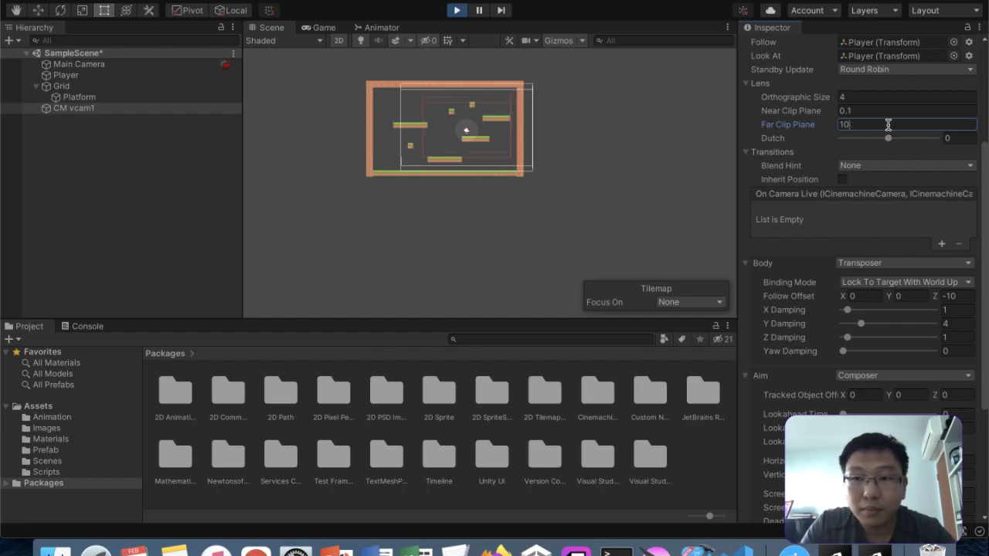
pyautogui.click(324, 28)
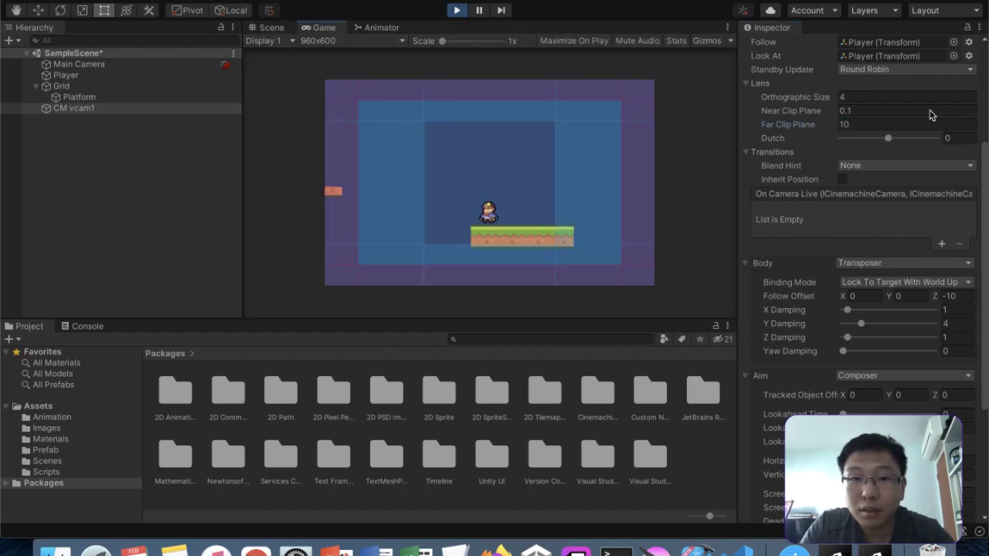
# - Try a Far Clip Plane of 30 on CM vcam1 in the running game and compare the views
pyautogui.click(894, 123)
pyautogui.write('30')
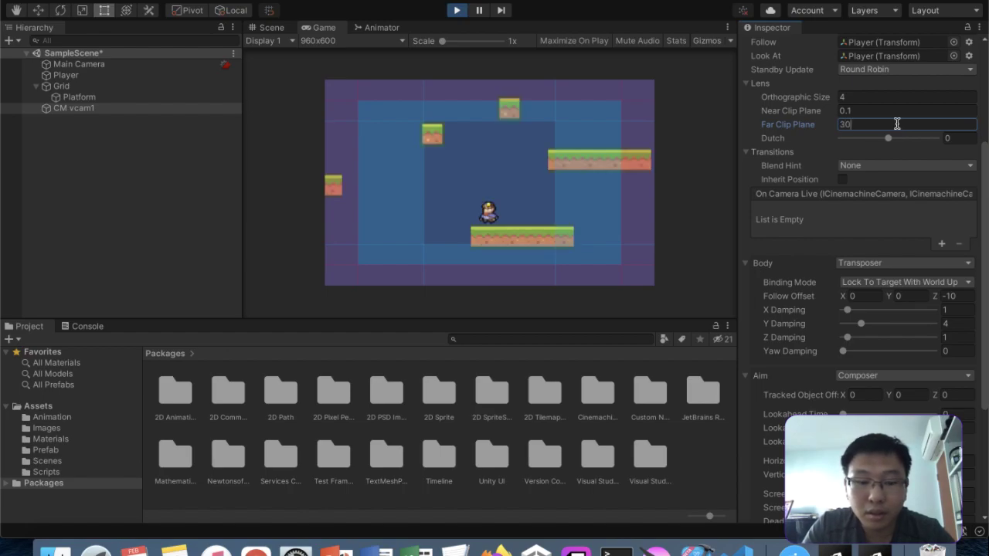
pyautogui.click(280, 29)
pyautogui.click(302, 29)
# - Stop the game and set CM vcam1's Far Clip Plane to 30 in edit mode
pyautogui.click(457, 10)
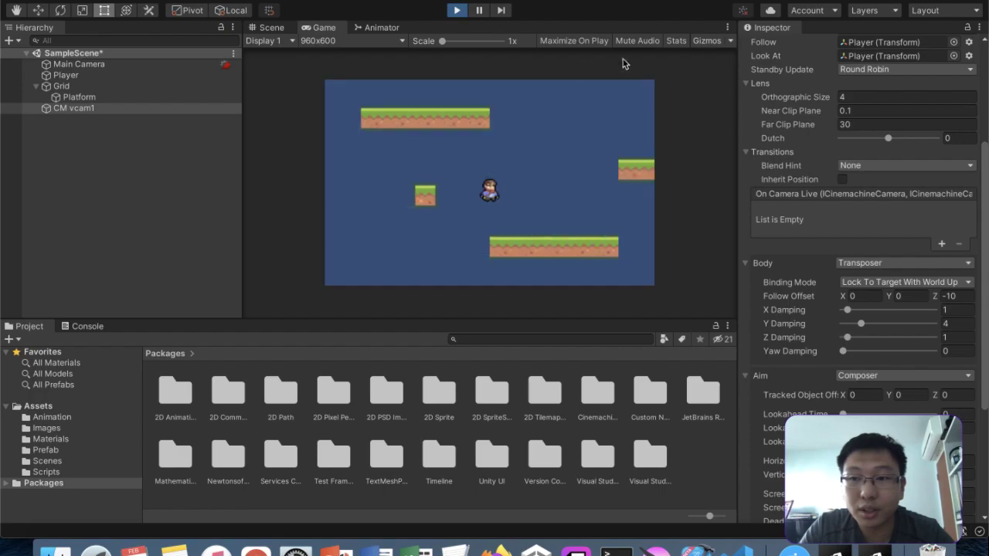
pyautogui.write('30')
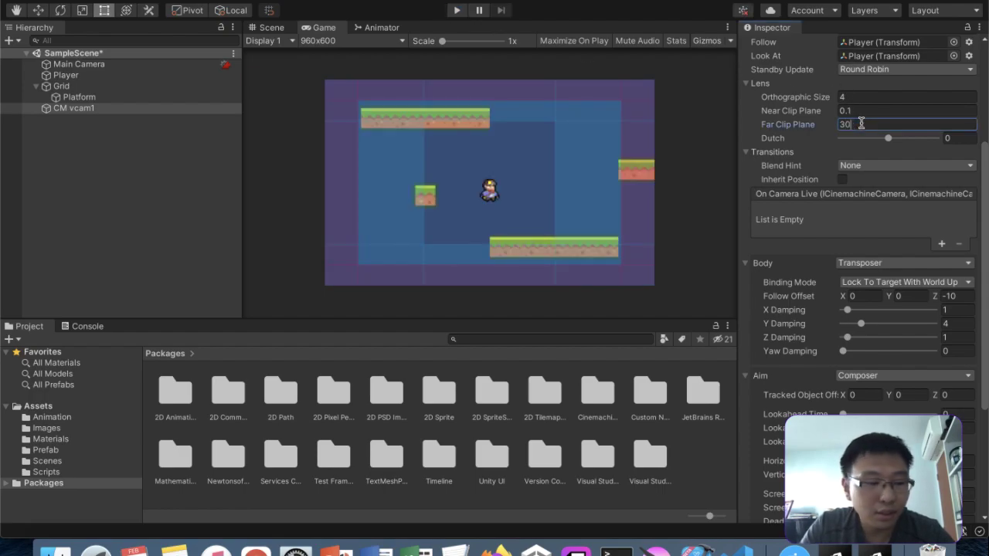
# - Playtest the level, running the player between both walls and jumping on platforms to check the camera follow, and stop the game
pyautogui.click(458, 10)
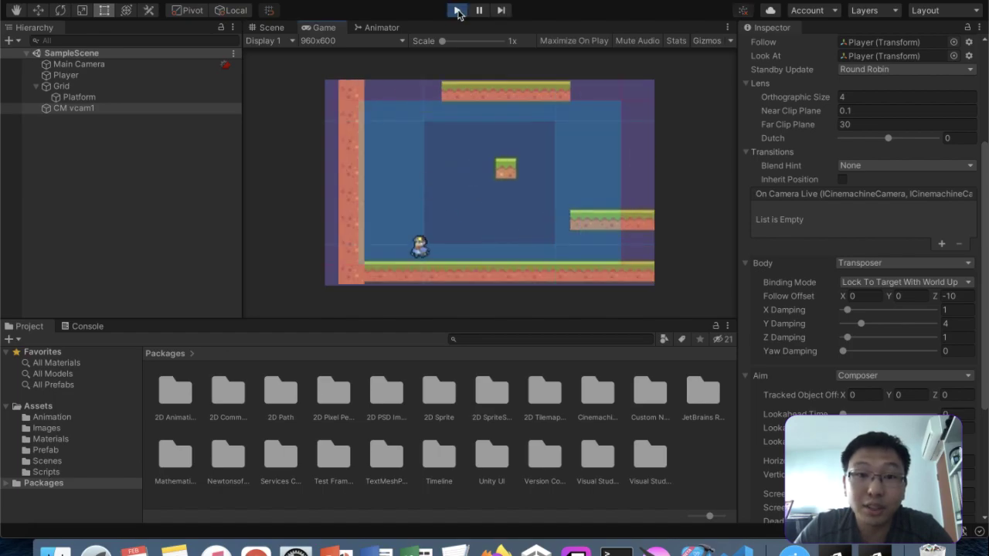
pyautogui.press('Left')
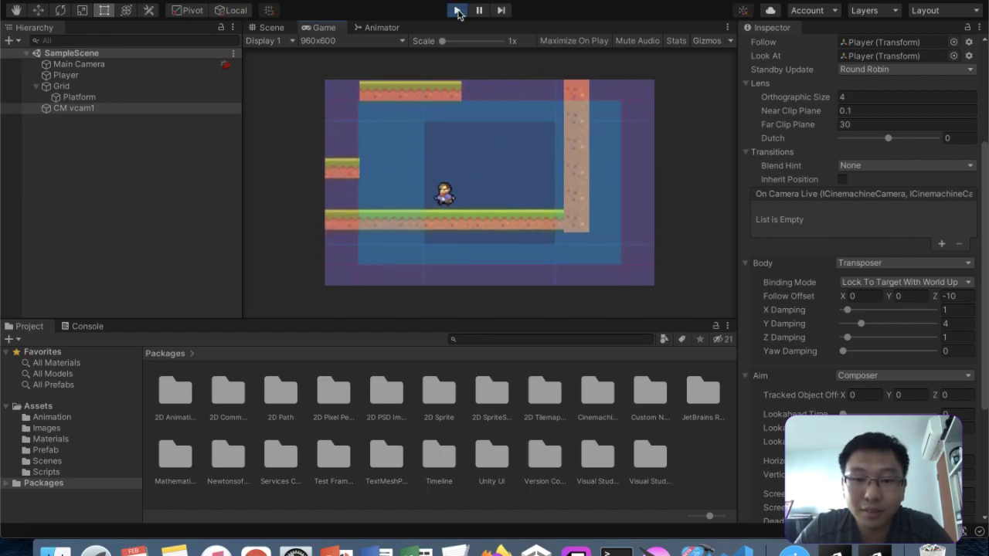
pyautogui.press('Right')
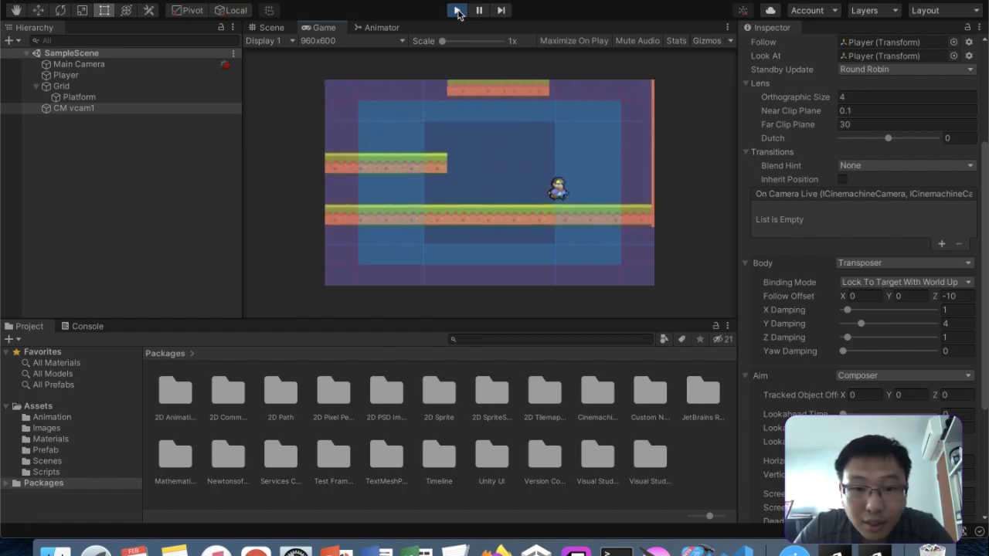
pyautogui.press('Left')
pyautogui.press('space')
pyautogui.press('Right')
pyautogui.press('space')
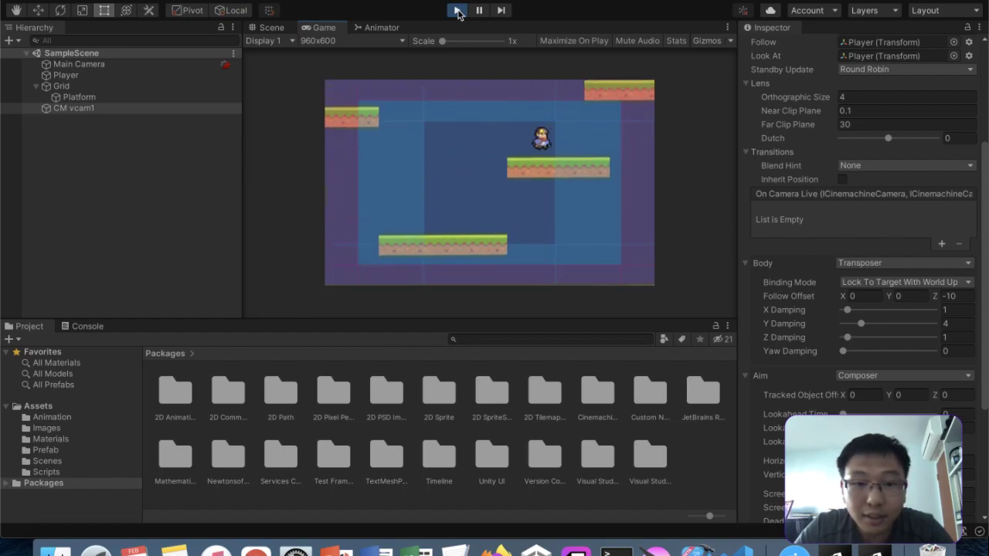
pyautogui.press('Left')
pyautogui.press('space')
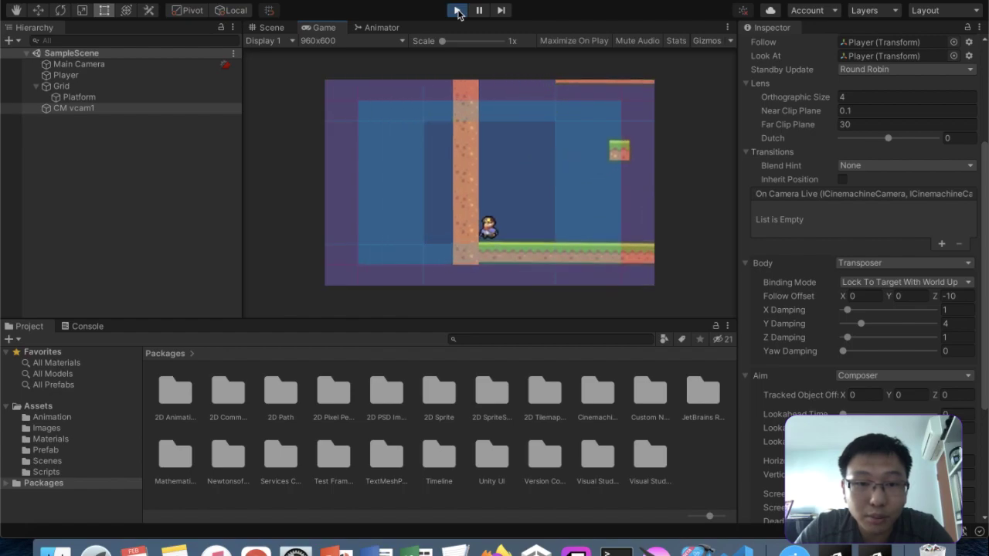
pyautogui.press('Right')
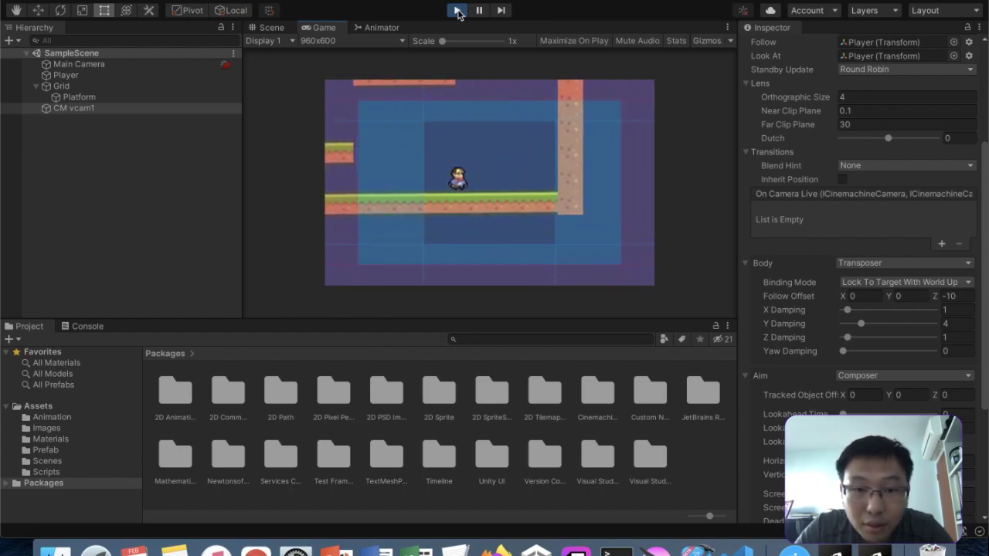
pyautogui.press('Right')
pyautogui.press('space')
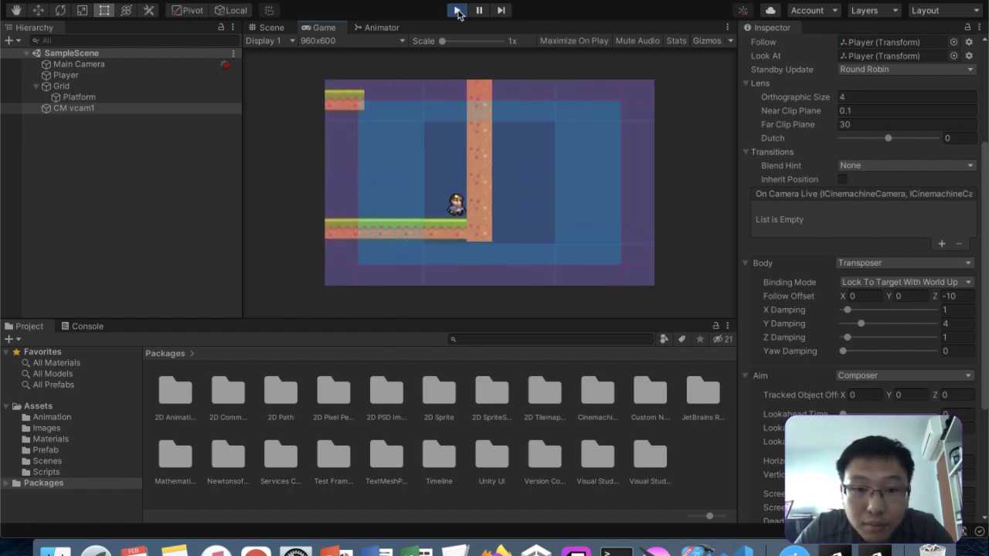
pyautogui.press('Left')
pyautogui.press('Left')
pyautogui.press('Right')
pyautogui.press('Left')
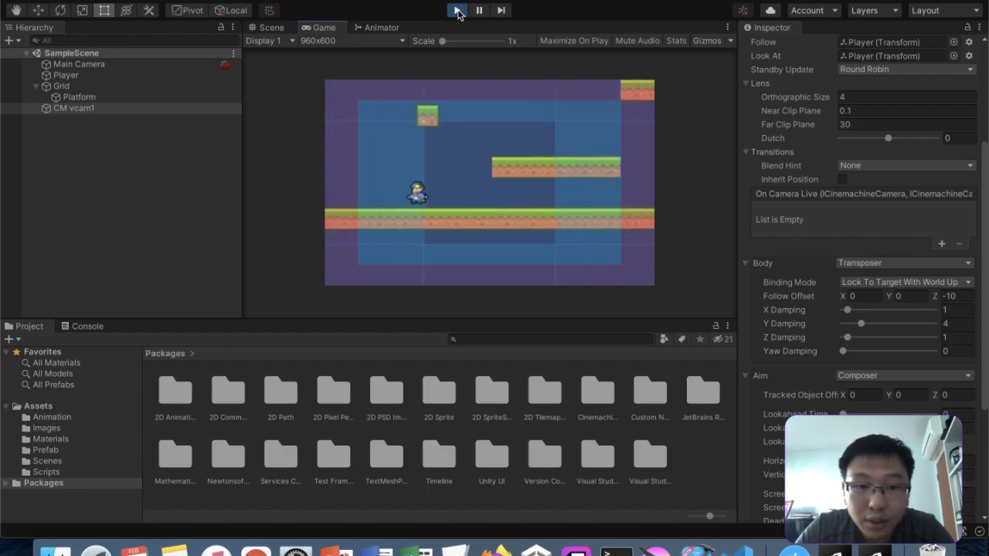
pyautogui.press('Right')
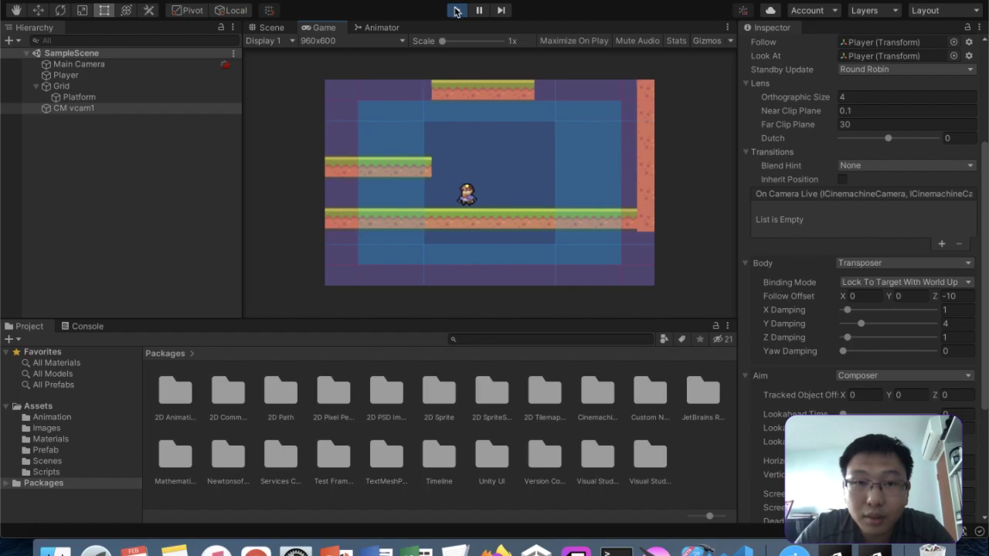
pyautogui.click(457, 10)
# - In CM vcam1's Aim settings, toggle Center On Activate and set Soft Zone Width to 1.01 and Soft Zone Height to 1
pyautogui.click(114, 108)
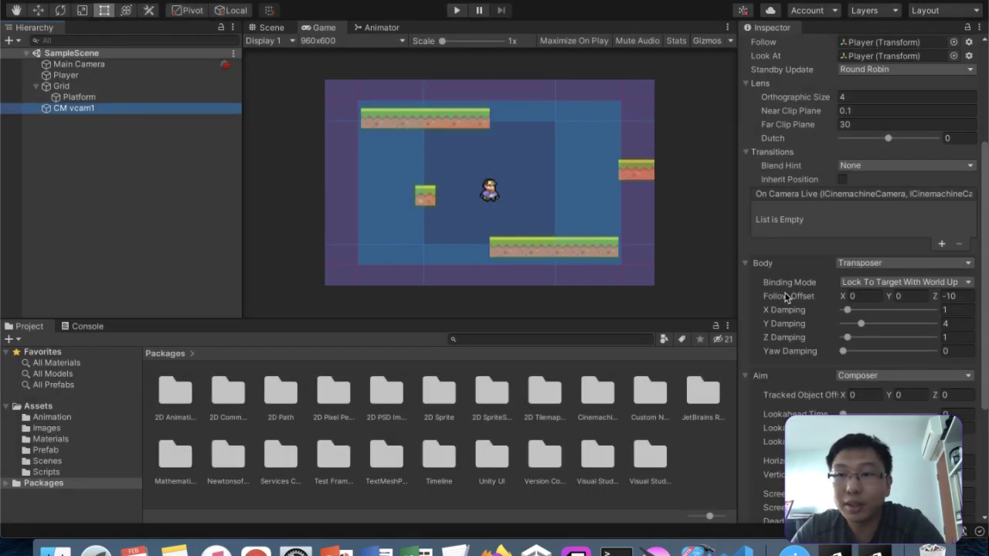
pyautogui.scroll(-5, 785, 297)
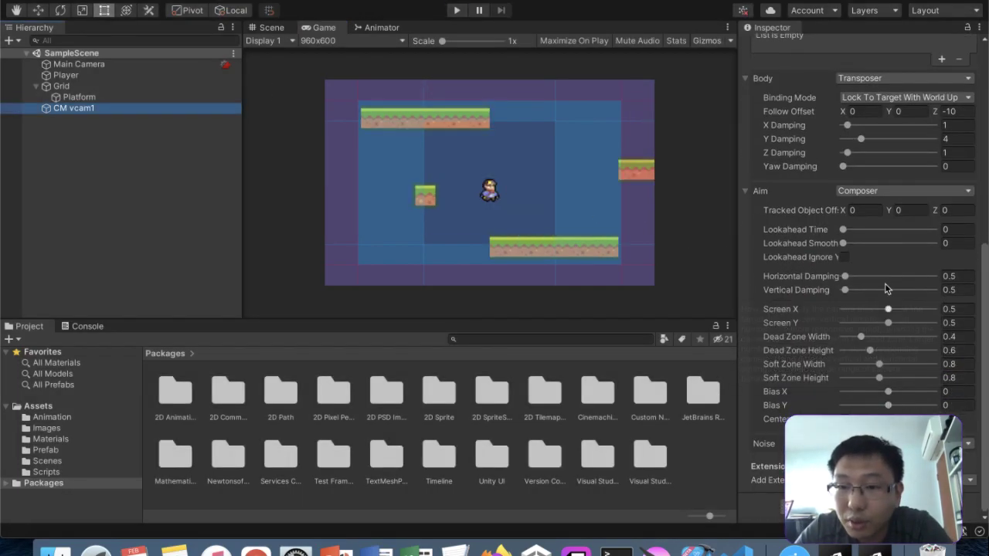
pyautogui.scroll(6, 840, 229)
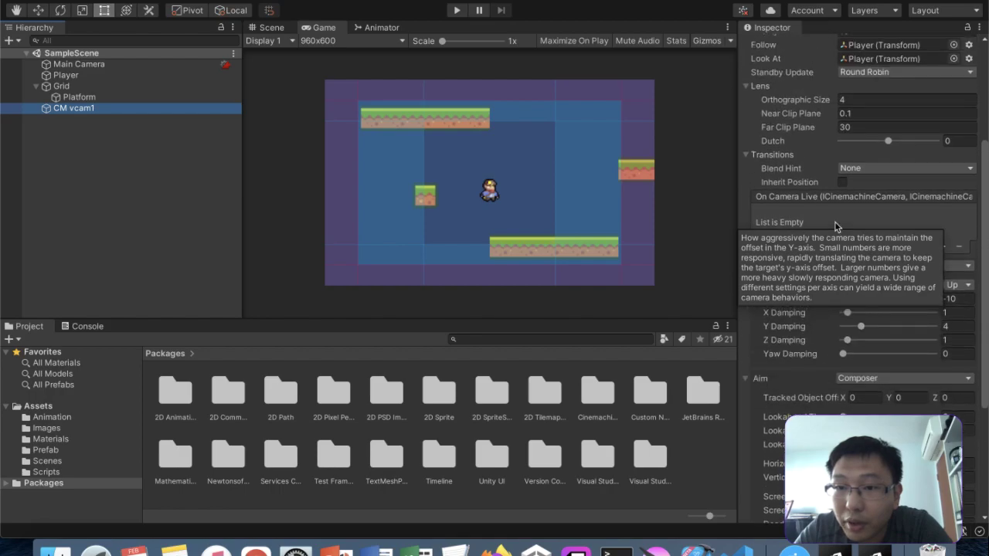
pyautogui.scroll(-6, 835, 222)
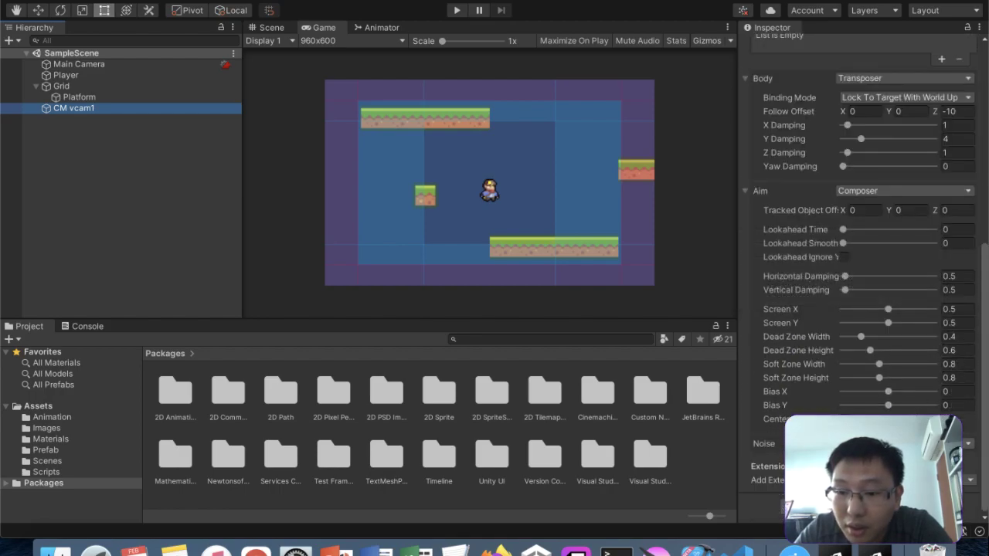
pyautogui.click(844, 419)
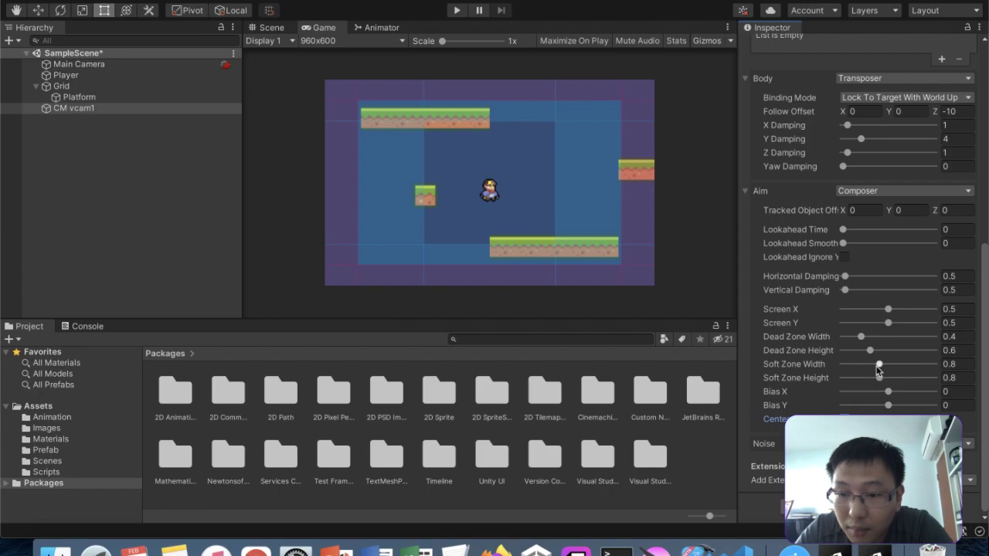
pyautogui.moveTo(878, 366)
pyautogui.mouseDown()
pyautogui.moveTo(907, 367)
pyautogui.moveTo(878, 379)
pyautogui.moveTo(898, 380)
pyautogui.moveTo(870, 378)
pyautogui.moveTo(887, 379)
pyautogui.mouseUp()
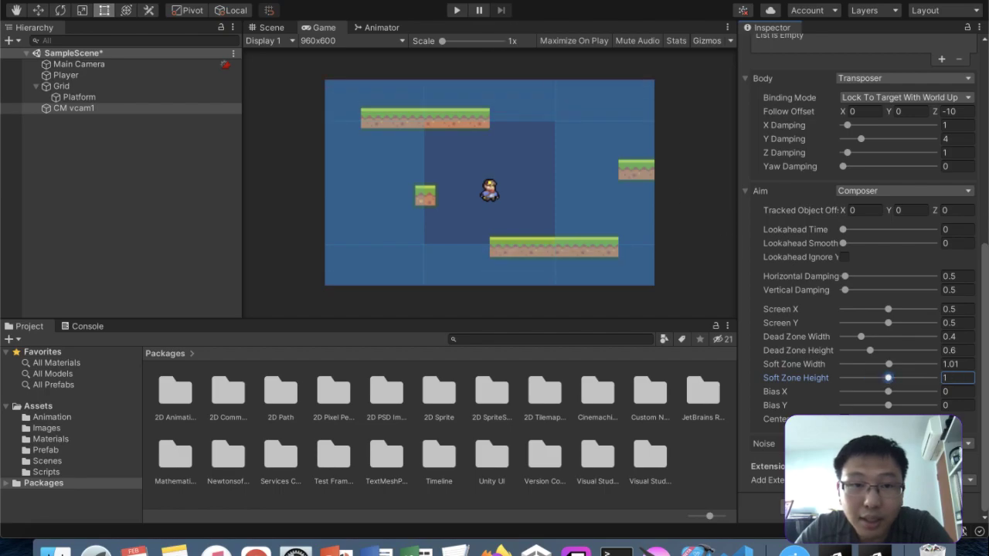
# - Playtest the level, running the player between the walls, check the camera frustum in the Scene view, and stop the game
pyautogui.click(456, 11)
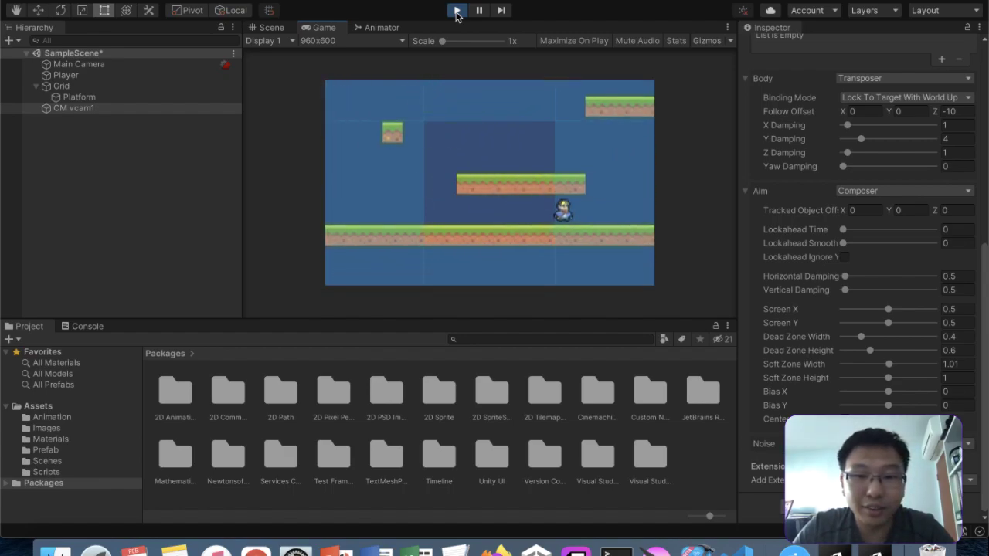
pyautogui.press('Right')
pyautogui.press('Left')
pyautogui.press('Right')
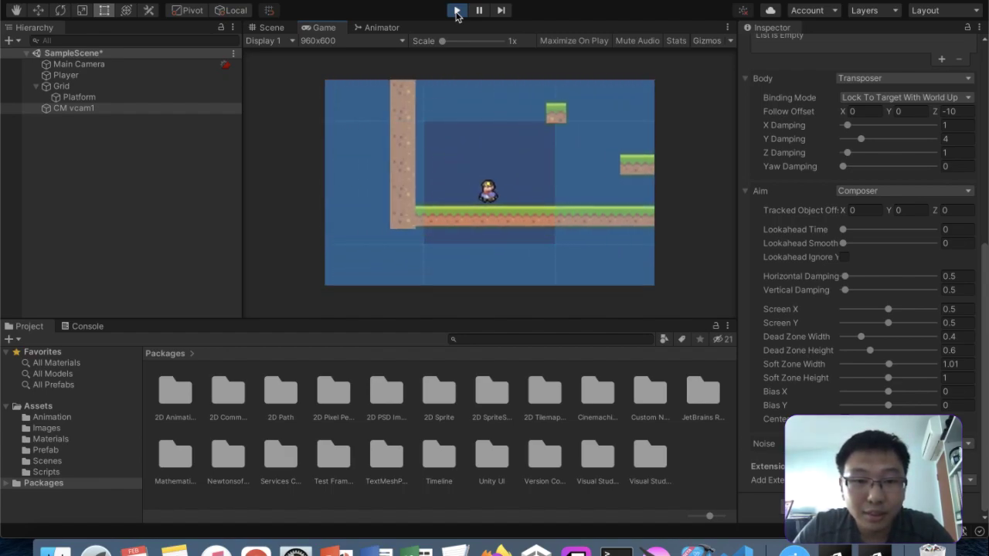
pyautogui.press('Left')
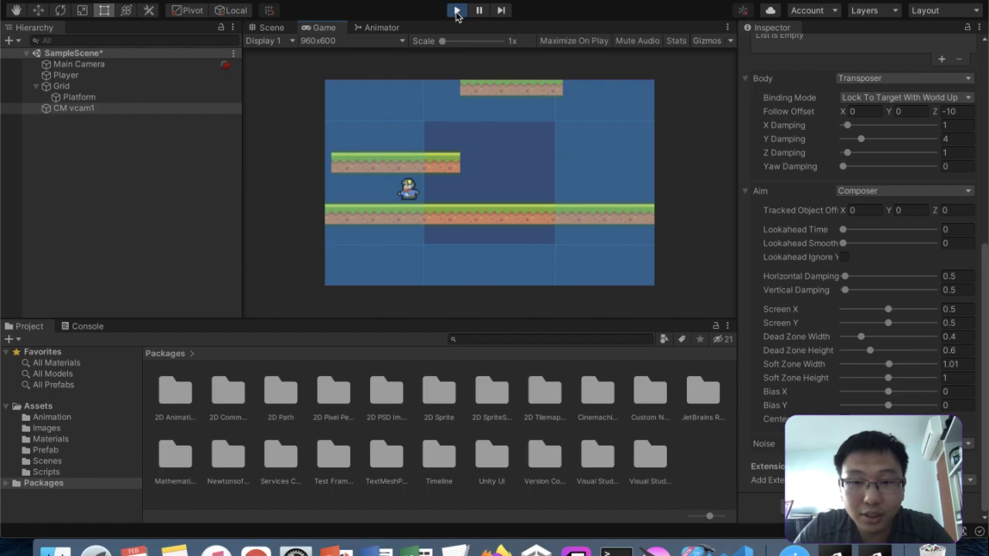
pyautogui.click(275, 28)
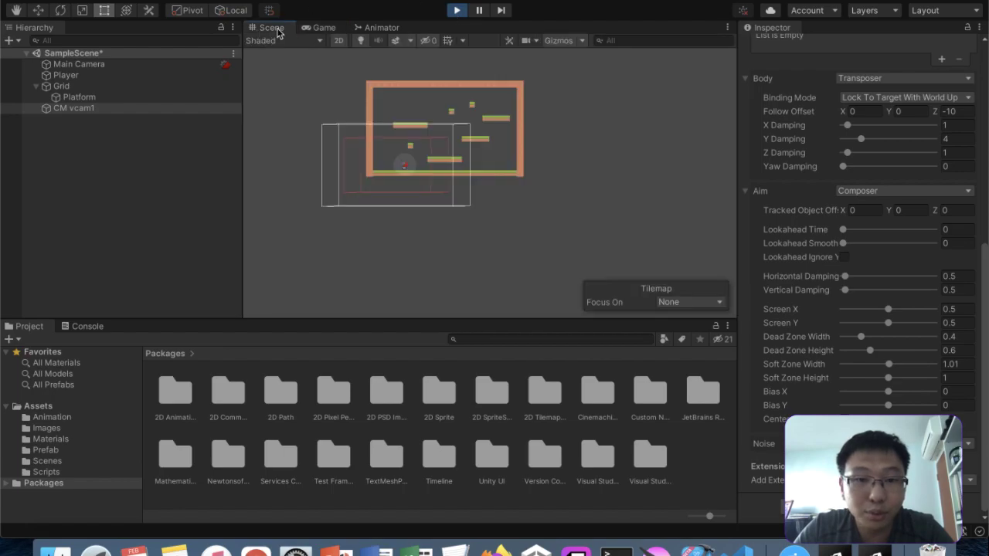
pyautogui.click(319, 27)
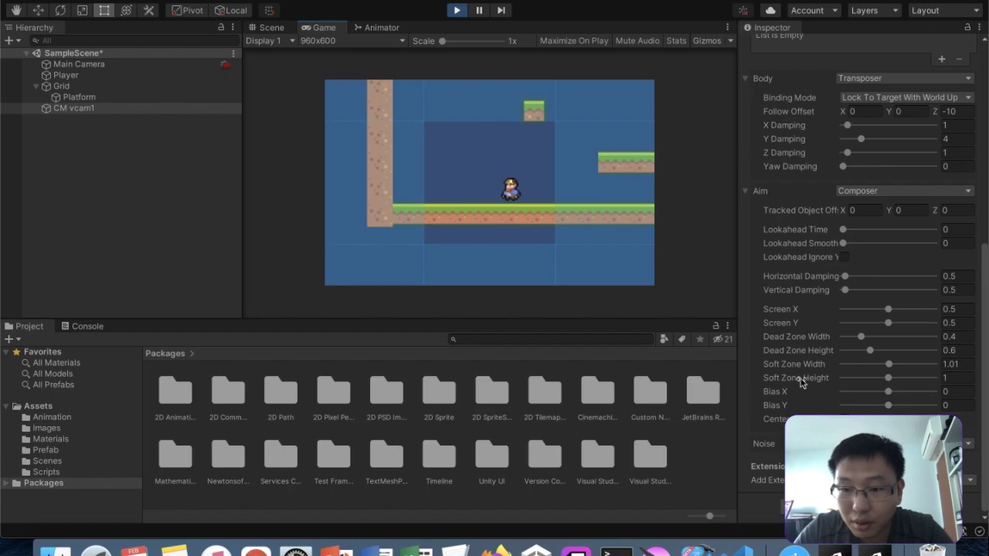
pyautogui.click(457, 10)
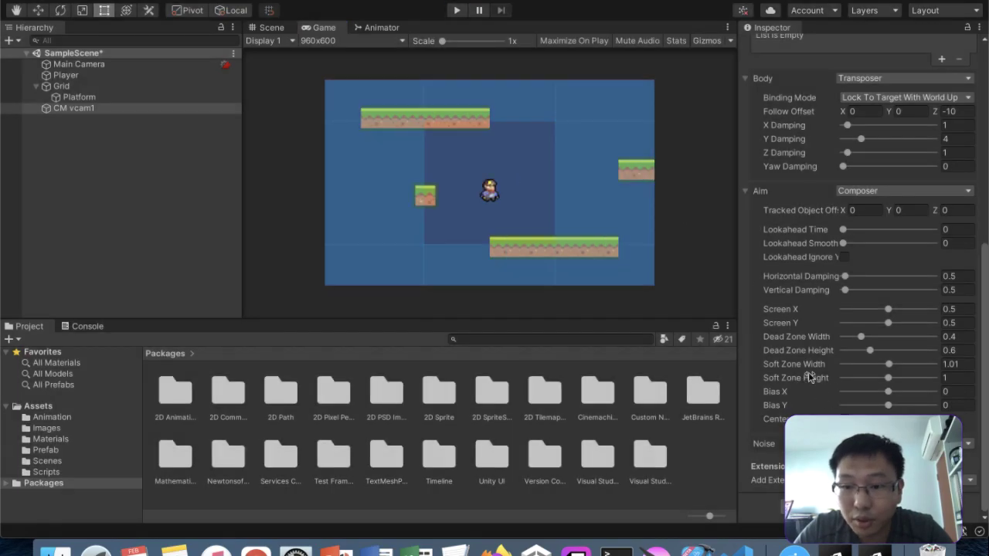
# - Read the tooltips for the Soft Zone settings of CM vcam1 and set Soft Zone Width to 1
pyautogui.moveTo(801, 380)
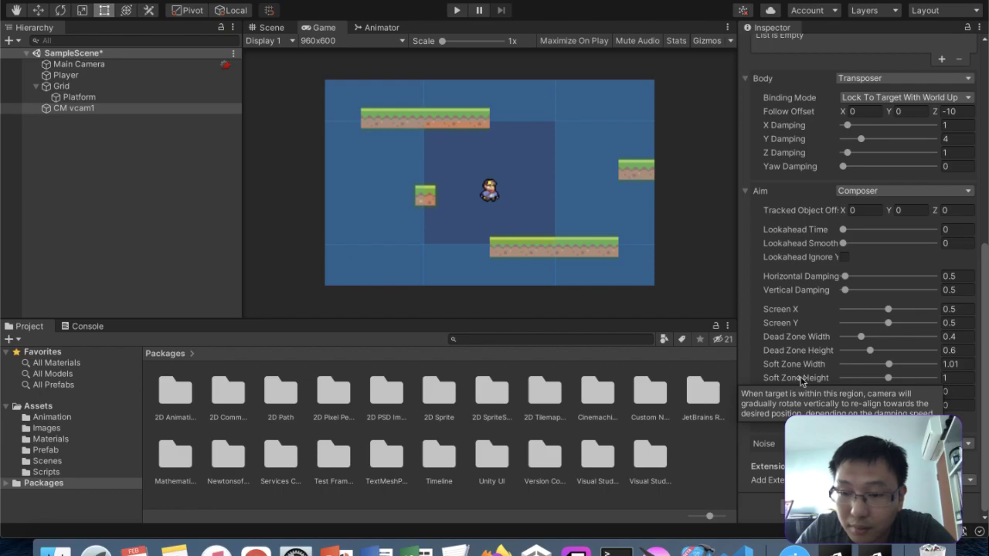
pyautogui.moveTo(808, 363)
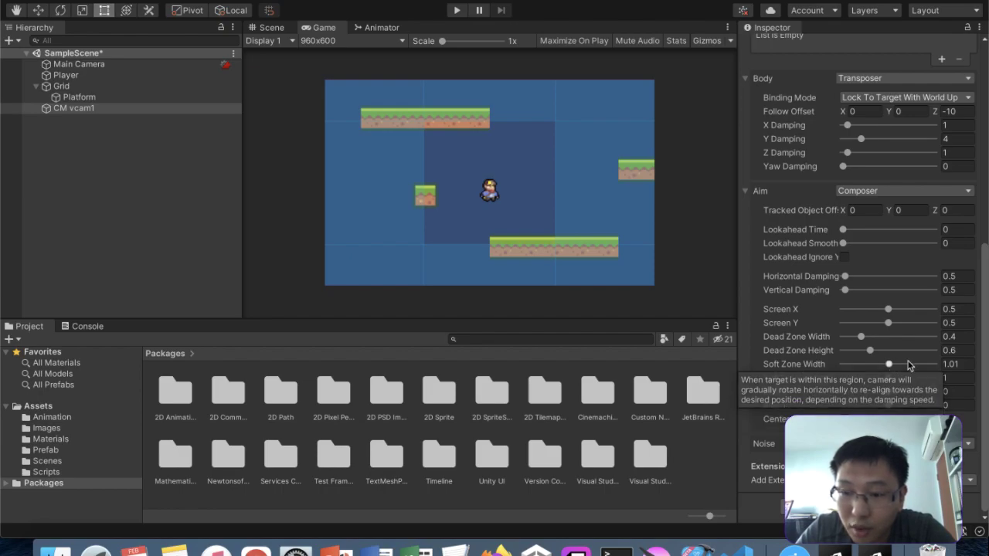
pyautogui.click(949, 363)
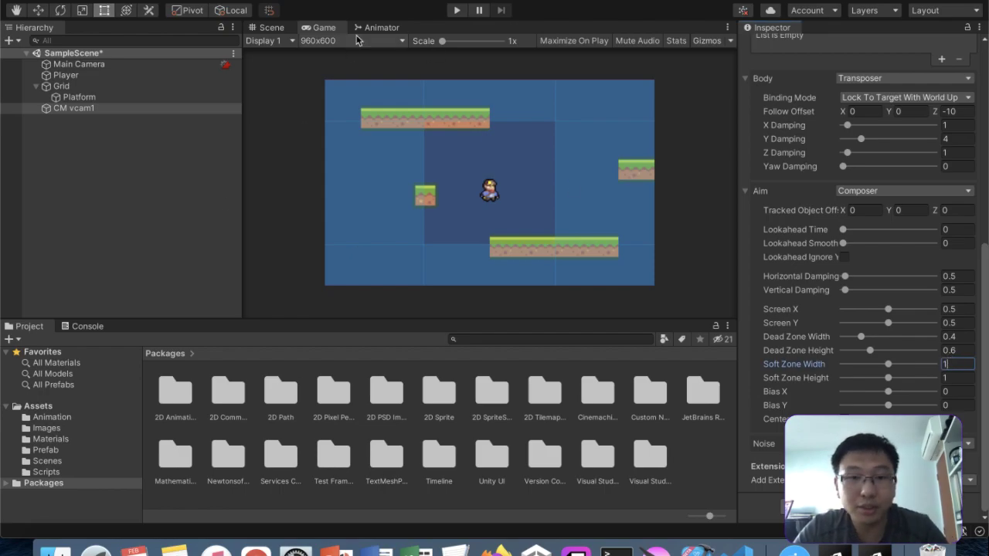
# - Run the game and move the player between both walls and up the platforms to check how the camera follows
pyautogui.click(456, 10)
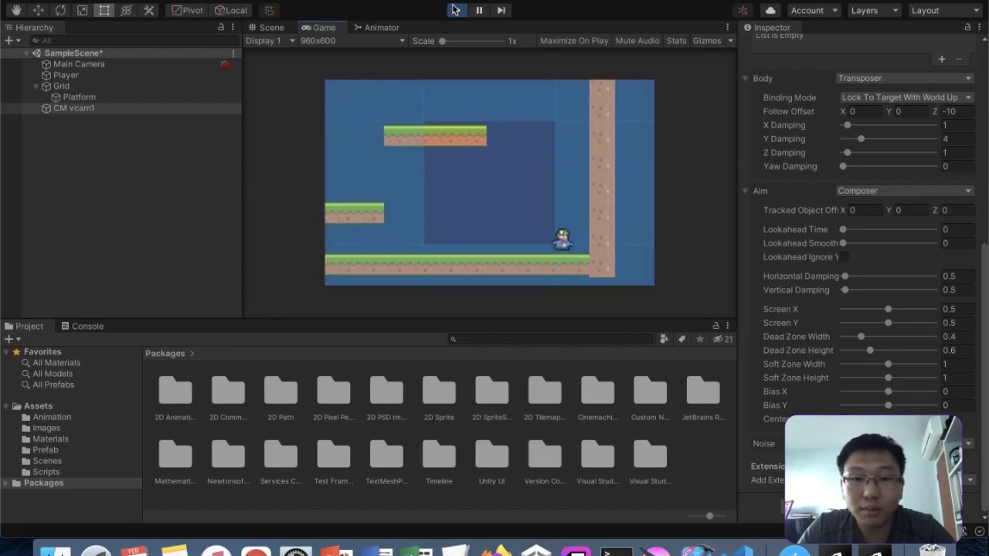
pyautogui.press('Left')
pyautogui.press('Right')
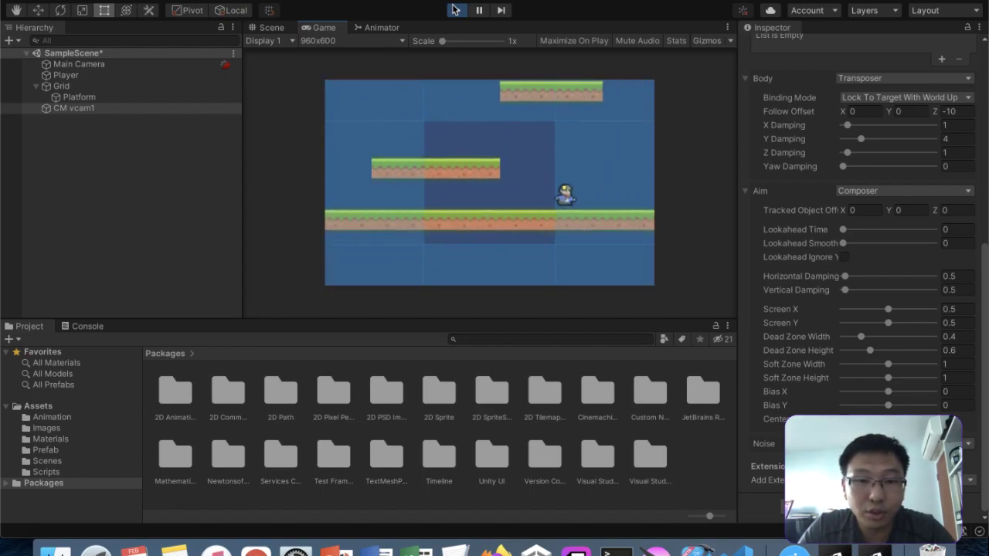
pyautogui.press('Left')
pyautogui.press('Right')
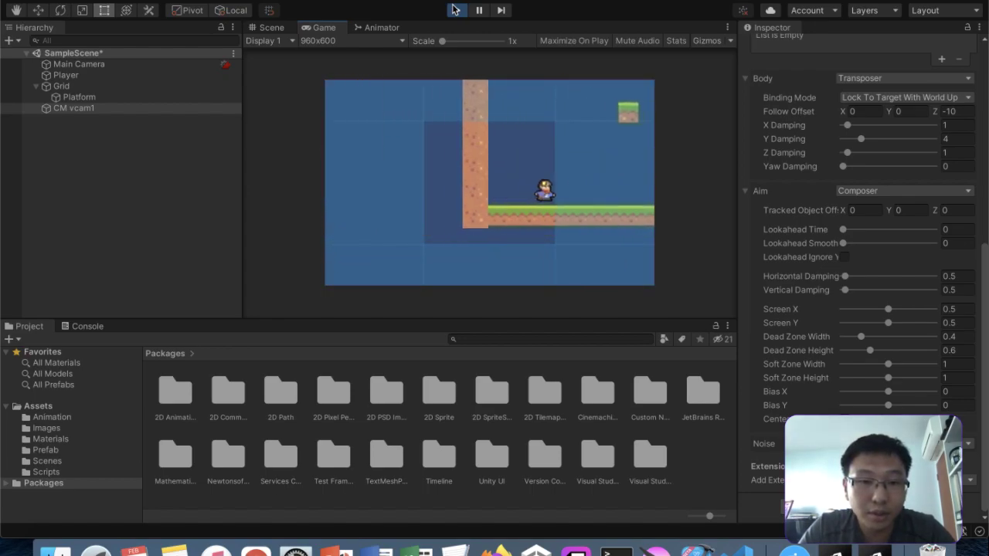
pyautogui.press('Left')
pyautogui.press('space')
pyautogui.press('Right')
pyautogui.press('space')
pyautogui.press('Left')
pyautogui.press('space')
pyautogui.press('Right')
pyautogui.press('space')
pyautogui.press('space')
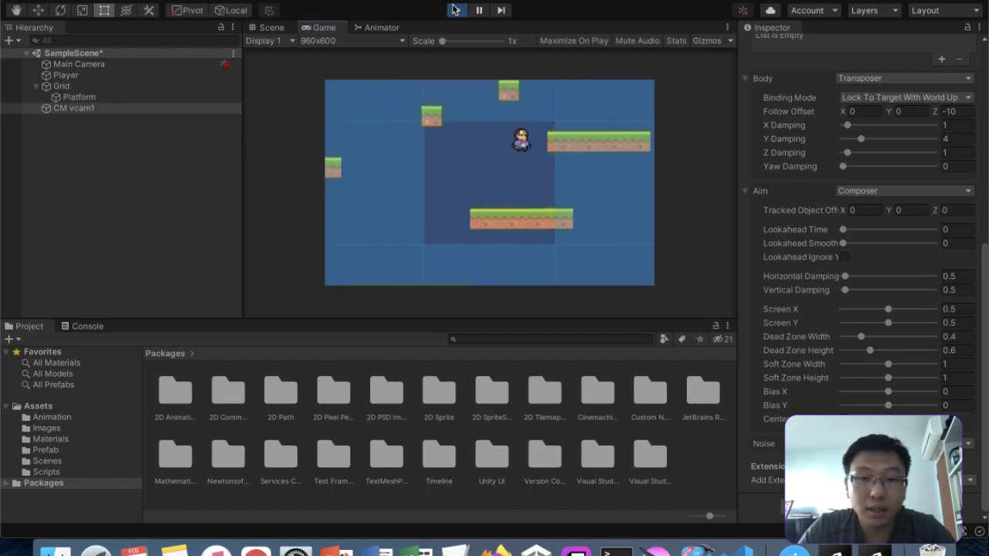
pyautogui.press('Left')
pyautogui.press('space')
pyautogui.press('Right')
pyautogui.press('space')
pyautogui.press('Left')
pyautogui.press('Left')
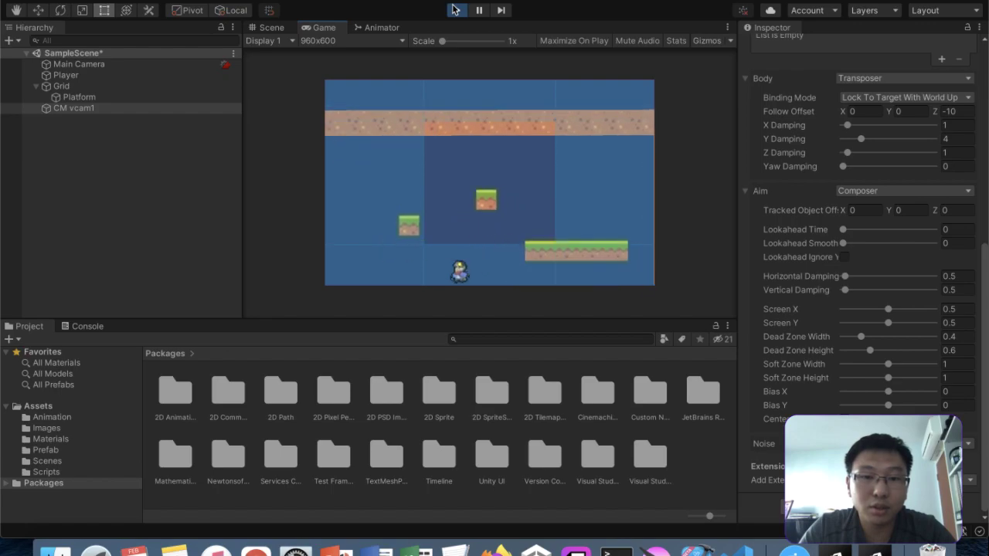
pyautogui.press('Right')
pyautogui.press('space')
pyautogui.press('Left')
pyautogui.press('Right')
pyautogui.press('space')
pyautogui.press('Left')
pyautogui.press('space')
pyautogui.press('Right')
pyautogui.press('Left')
pyautogui.press('space')
pyautogui.press('Right')
pyautogui.press('space')
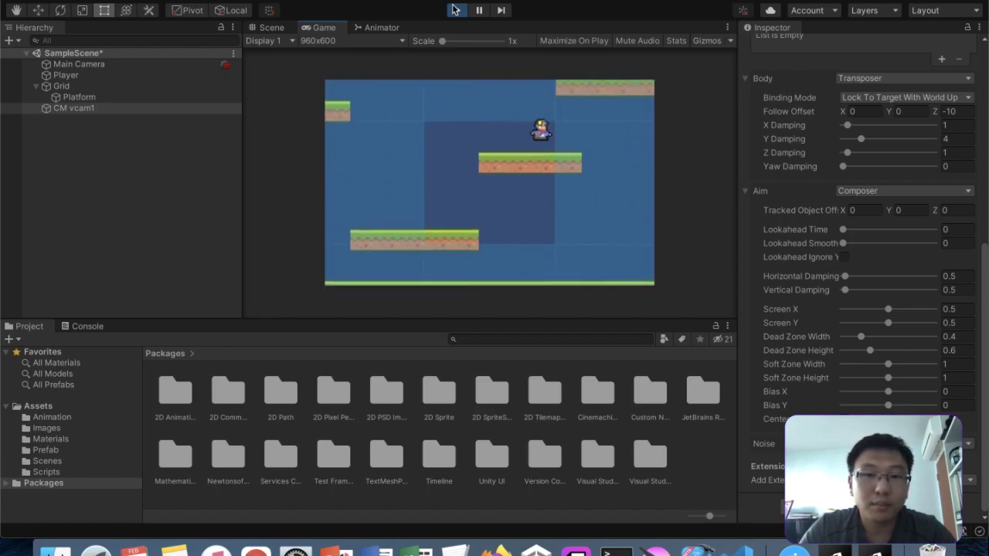
pyautogui.press('Left')
pyautogui.press('space')
pyautogui.press('Right')
pyautogui.press('space')
pyautogui.press('Left')
pyautogui.press('Right')
pyautogui.press('space')
pyautogui.press('space')
pyautogui.press('Left')
pyautogui.press('Right')
pyautogui.press('space')
pyautogui.press('Left')
pyautogui.press('Right')
pyautogui.press('Right')
pyautogui.press('Left')
pyautogui.press('space')
pyautogui.press('Right')
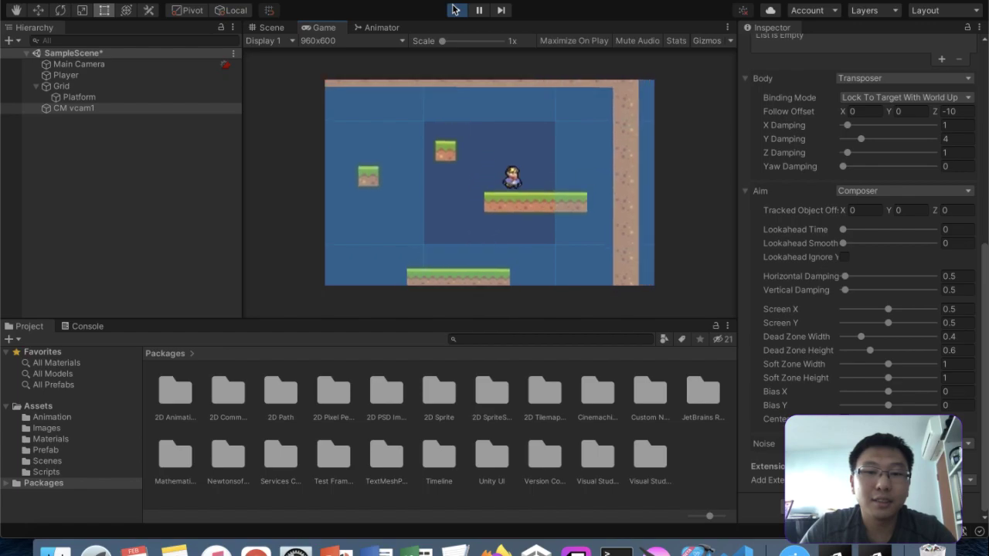
pyautogui.press('space')
pyautogui.press('Left')
pyautogui.press('Right')
pyautogui.press('space')
pyautogui.press('Left')
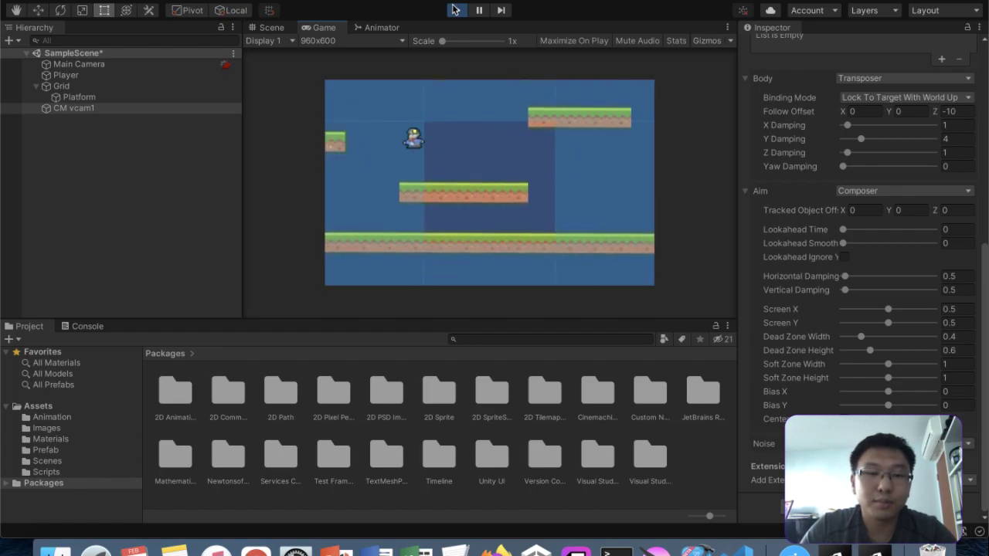
pyautogui.press('Right')
pyautogui.press('space')
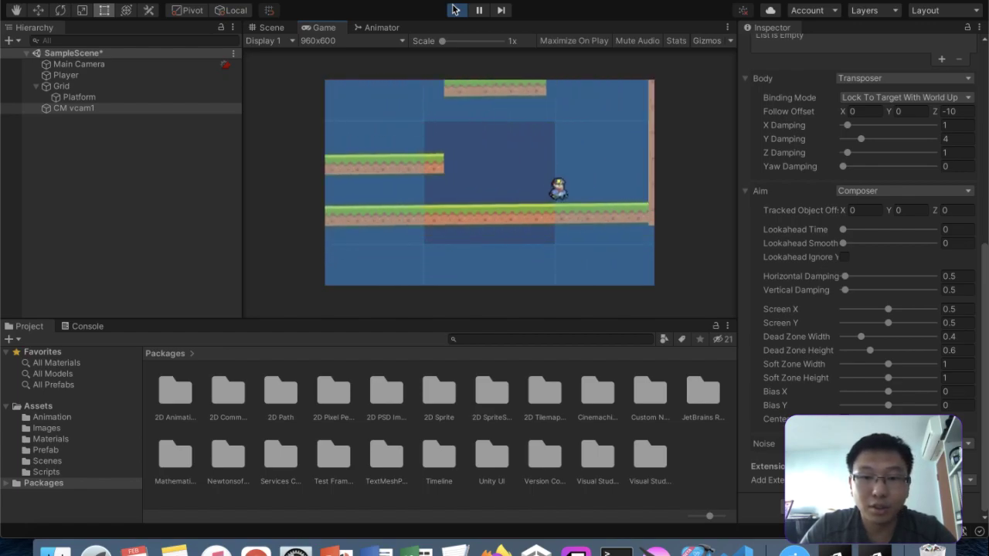
pyautogui.press('Left')
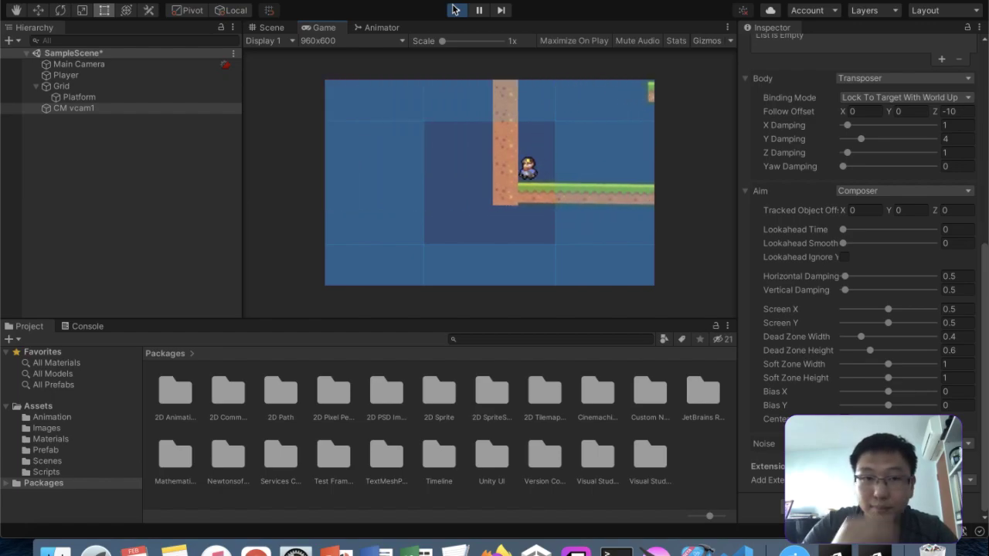
# - Examine the camera frustum around the player at the level's lower-left corner in the Scene view of the running game
pyautogui.click(267, 28)
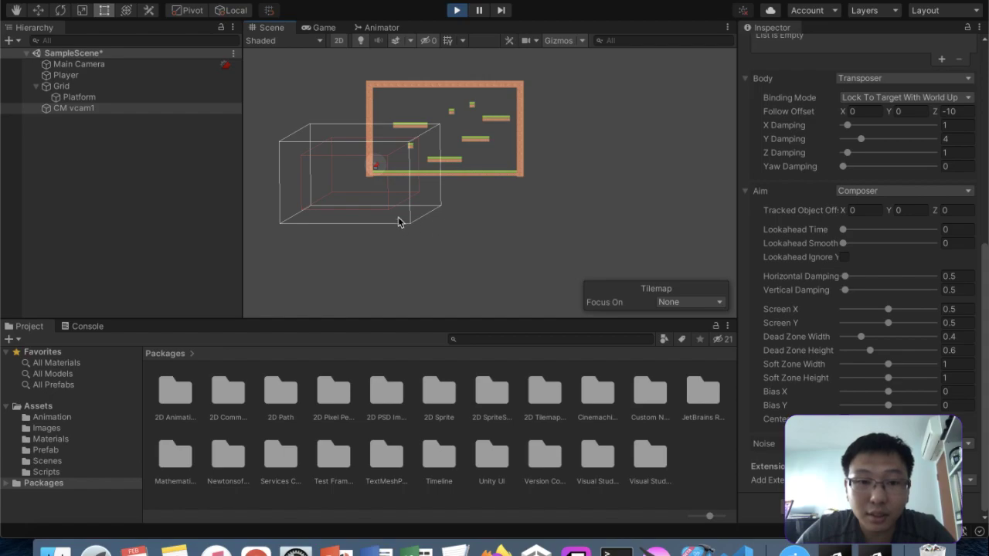
pyautogui.scroll(-2, 385, 168)
pyautogui.scroll(5, 384, 168)
pyautogui.moveTo(384, 169); pyautogui.dragTo(440, 163, button='middle')
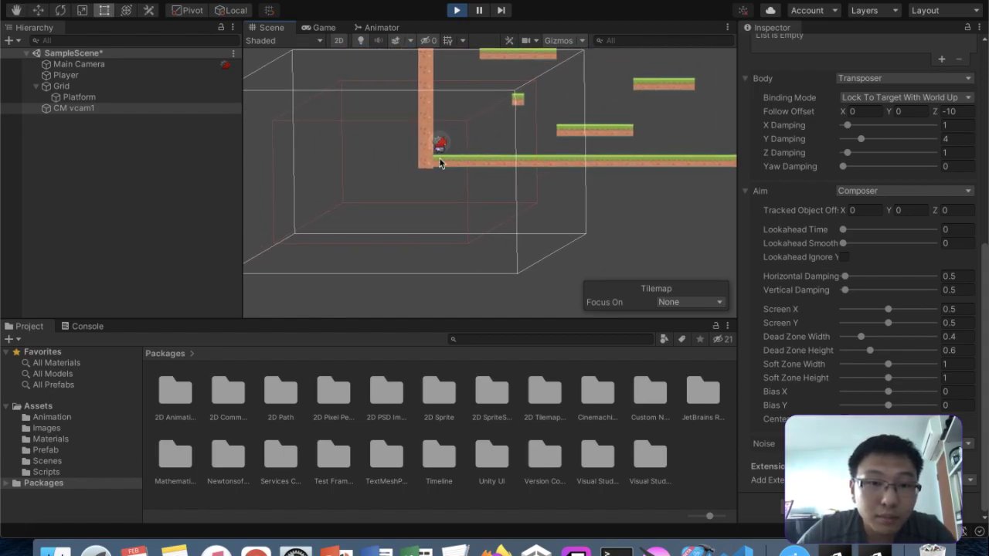
# - Resume playtesting along the floor and platforms, compare the camera framing in the Game and Scene views, and stop the game
pyautogui.click(324, 28)
pyautogui.press('Right')
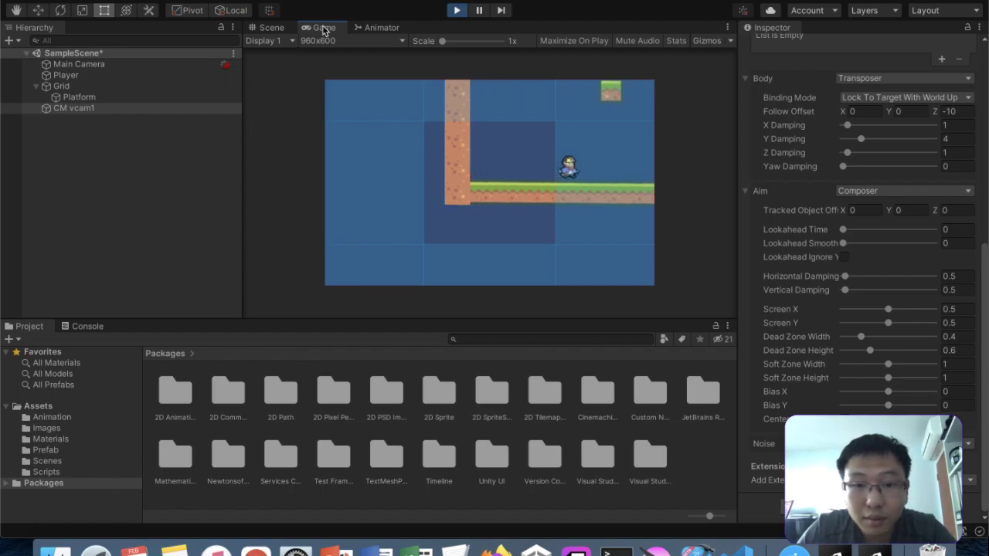
pyautogui.press('space')
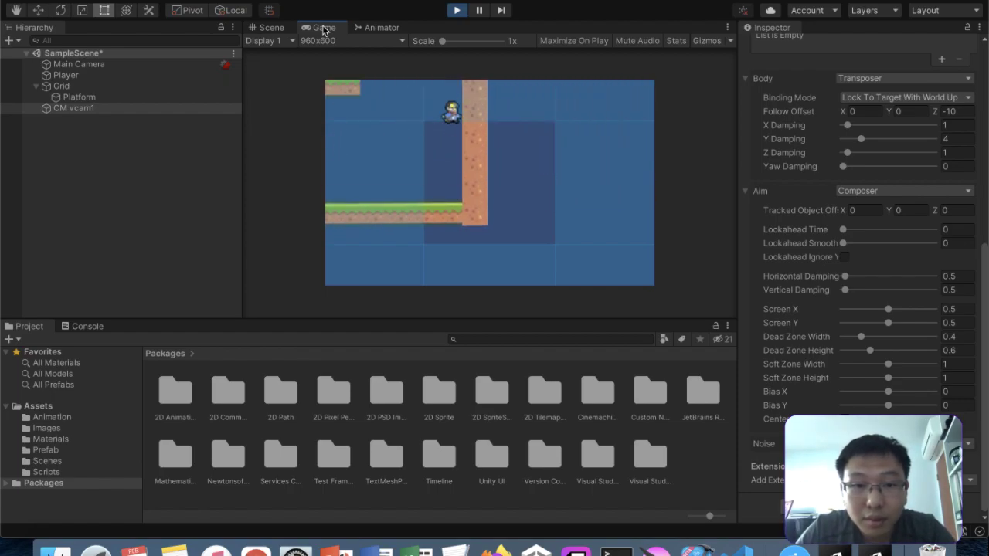
pyautogui.press('Left')
pyautogui.press('space')
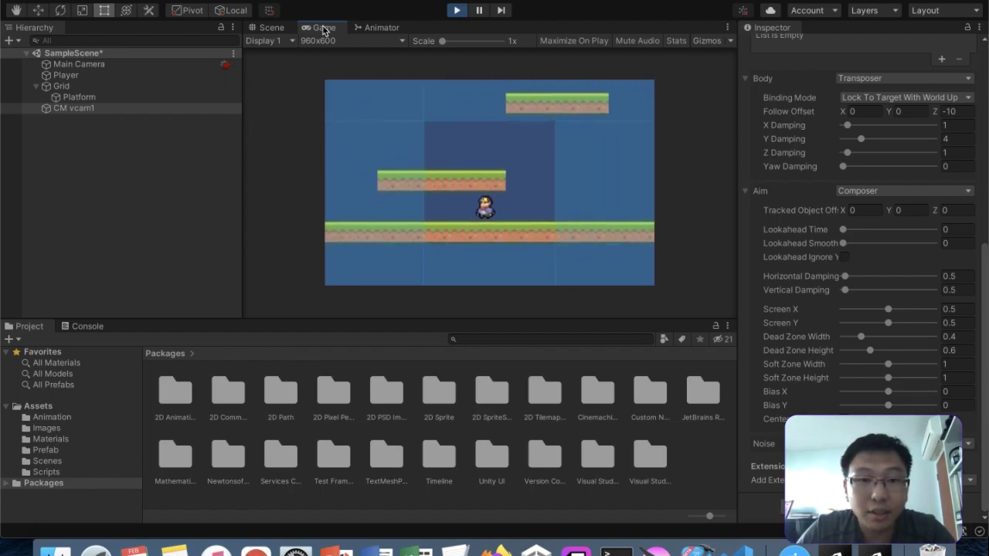
pyautogui.press('space')
pyautogui.press('Right')
pyautogui.press('Left')
pyautogui.press('Right')
pyautogui.press('Left')
pyautogui.press('Right')
pyautogui.press('space')
pyautogui.press('Right')
pyautogui.press('Left')
pyautogui.press('space')
pyautogui.press('space')
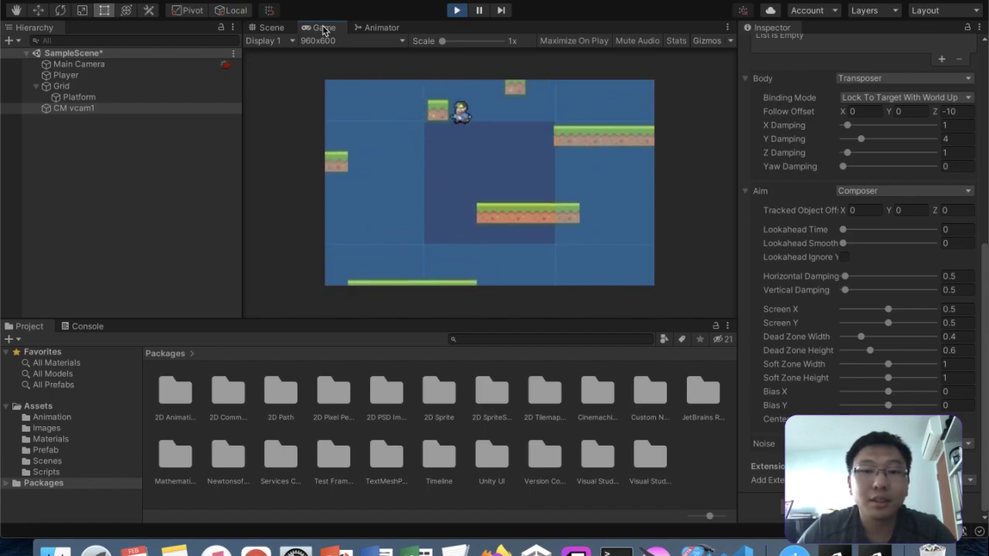
pyautogui.click(271, 27)
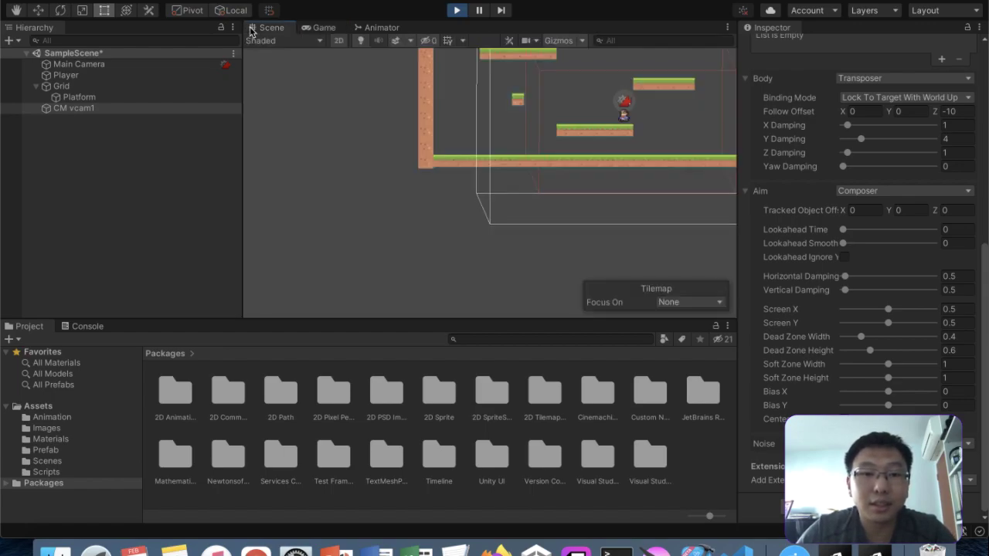
pyautogui.click(322, 27)
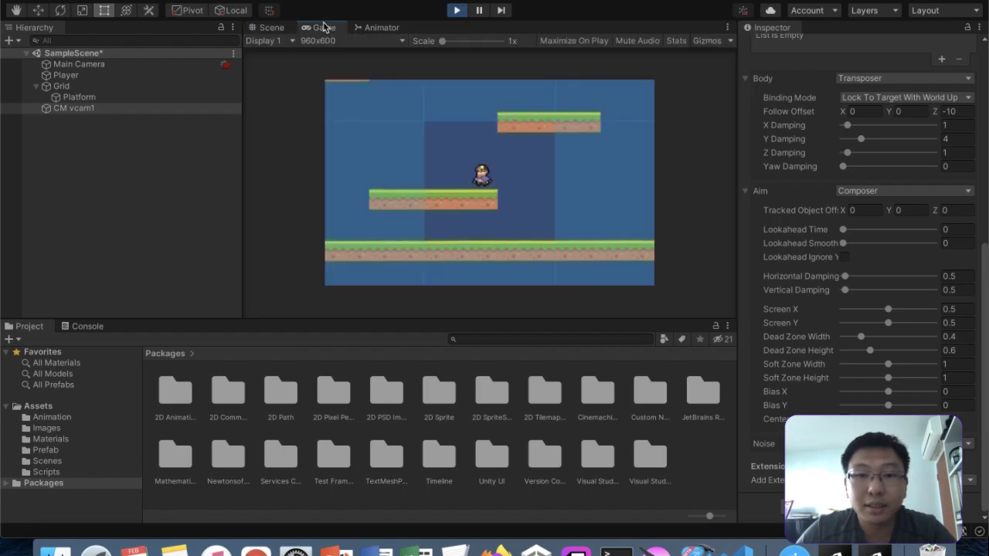
pyautogui.click(458, 11)
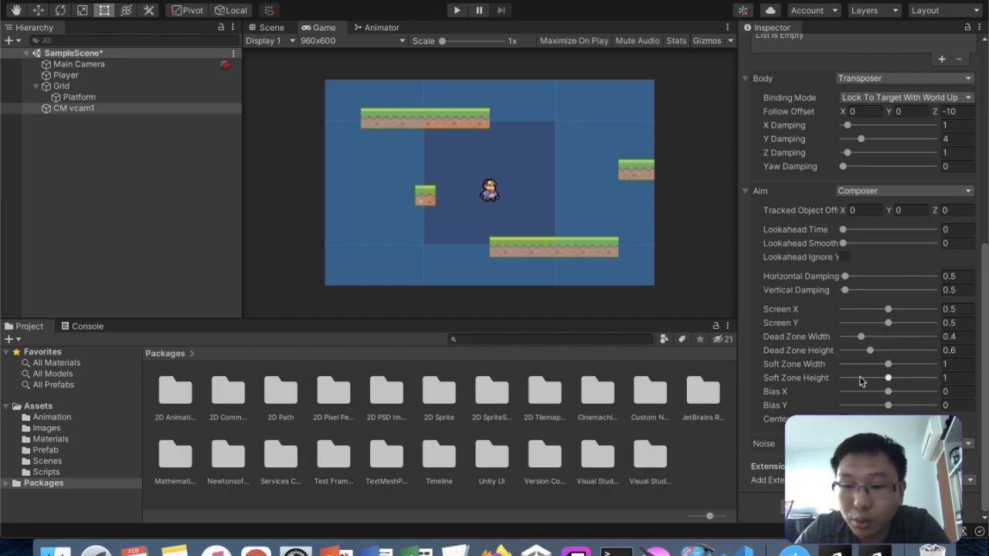
# - Add the Cinemachine Confiner extension to CM vcam1
pyautogui.scroll(-3, 888, 494)
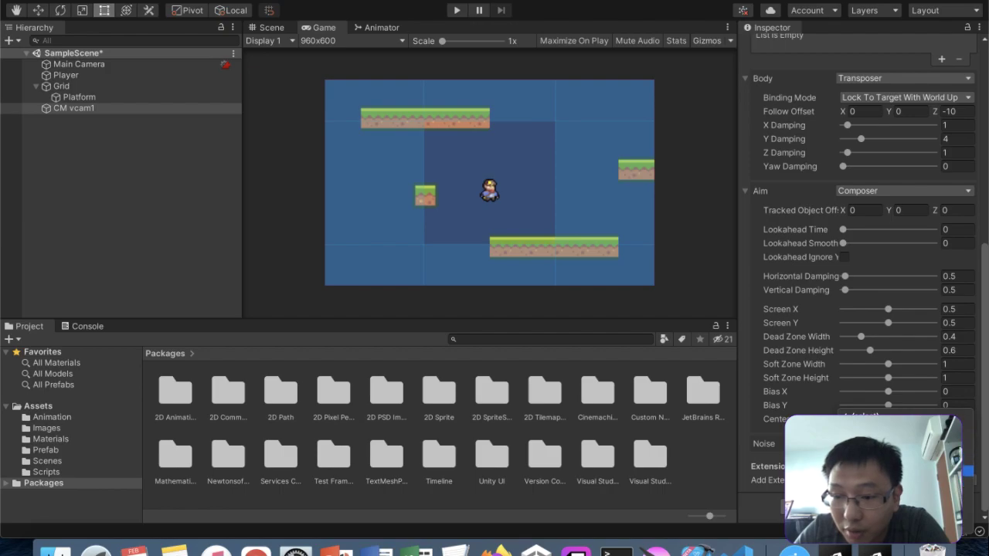
pyautogui.click(965, 470)
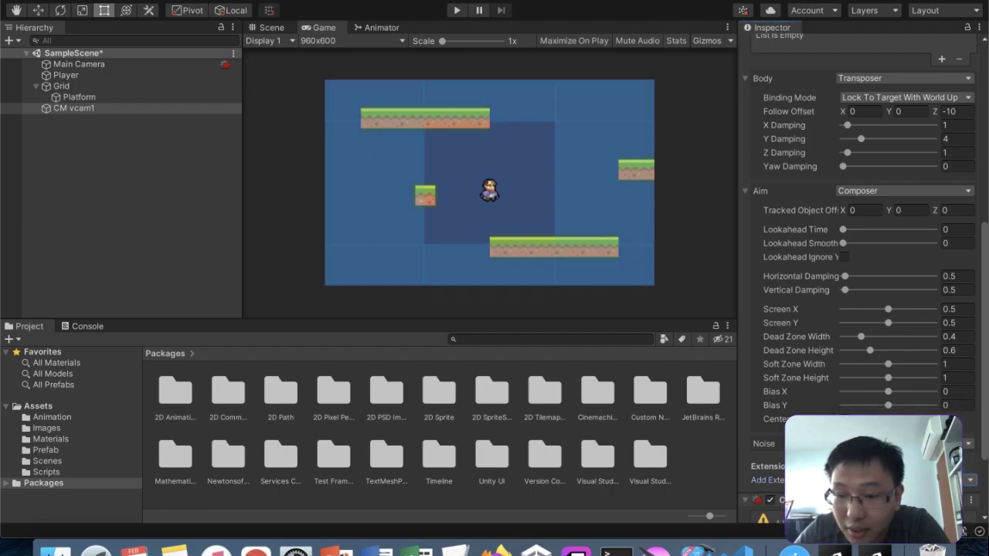
pyautogui.scroll(-3, 857, 271)
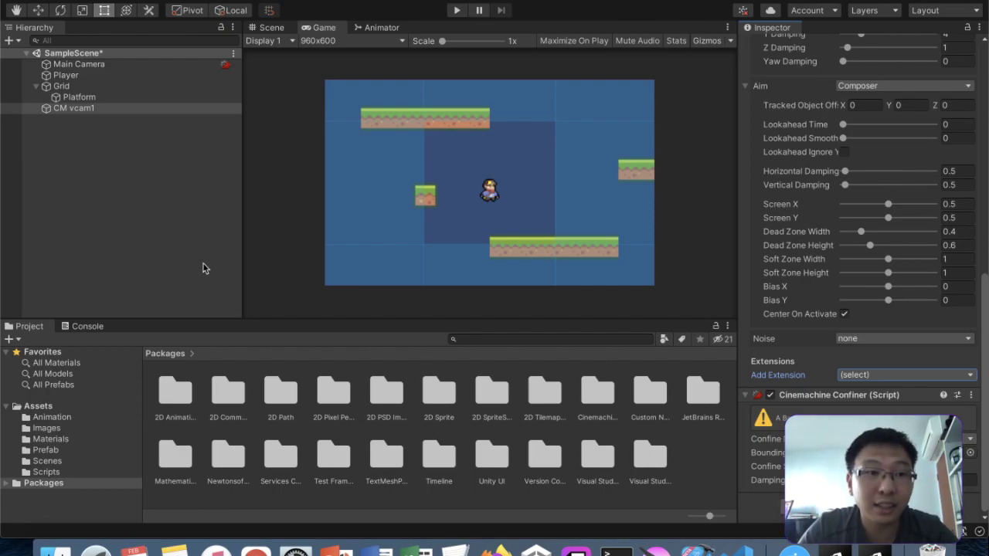
# - Frame the Platform tilemap in the Scene view and add a Box Collider 2D component to it
pyautogui.click(110, 98)
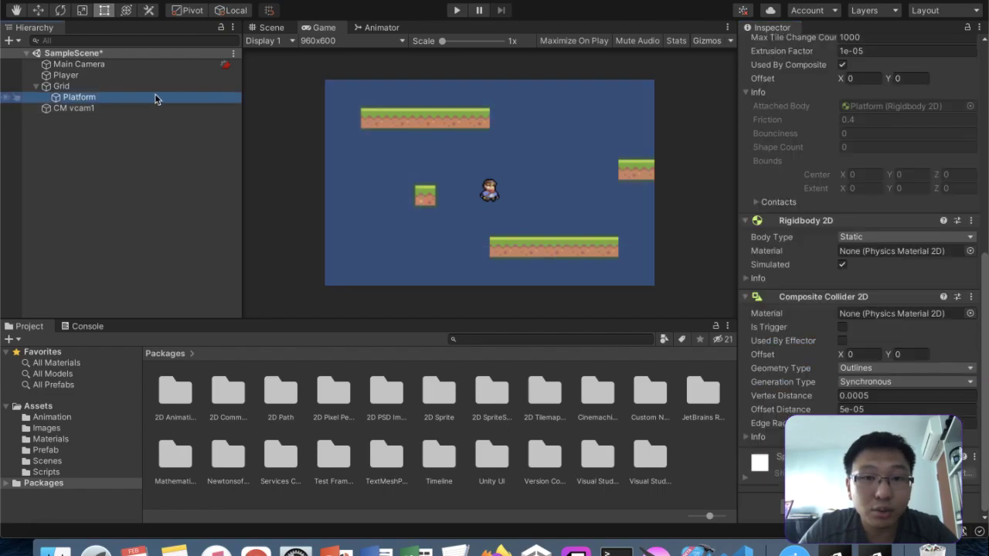
pyautogui.click(272, 28)
pyautogui.press('f')
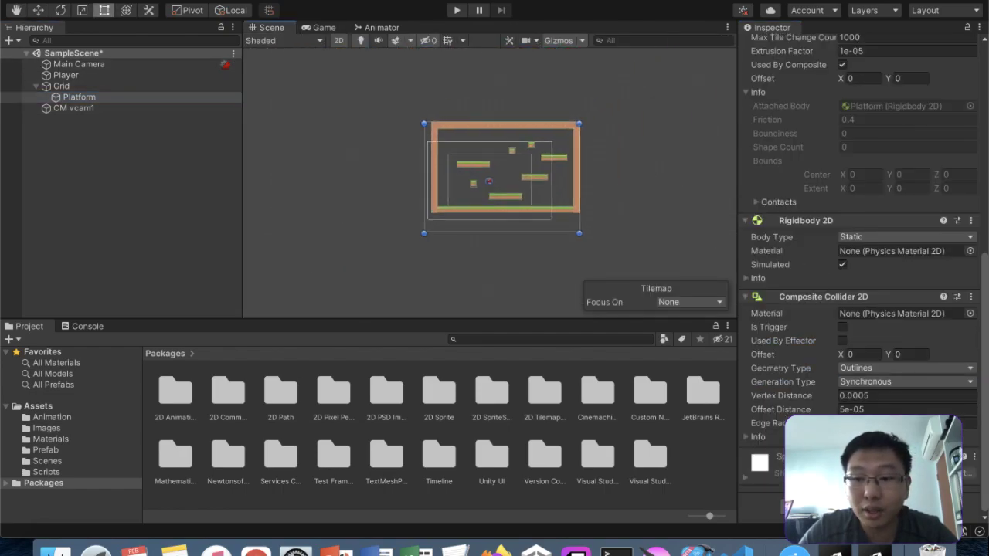
pyautogui.click(858, 507)
pyautogui.write('box')
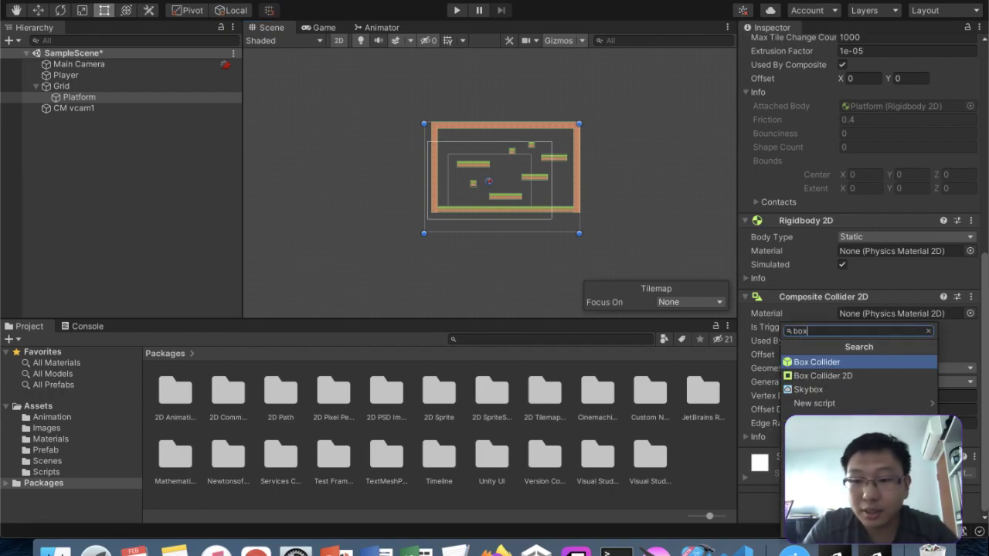
pyautogui.click(856, 381)
pyautogui.scroll(-5, 842, 364)
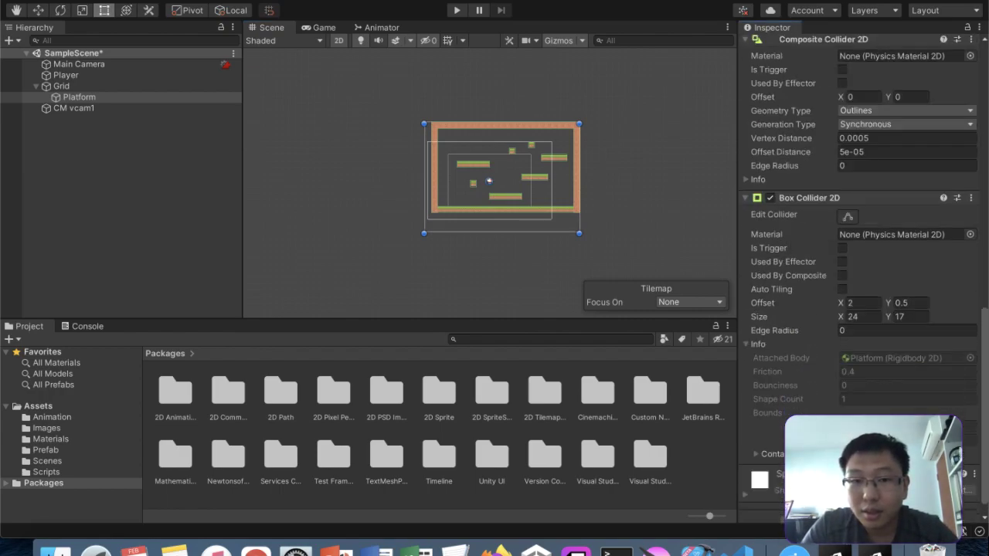
# - Resize Platform's Box Collider 2D to about 23 by 14 so its lower and left edges match the level's outer walls
pyautogui.click(848, 202)
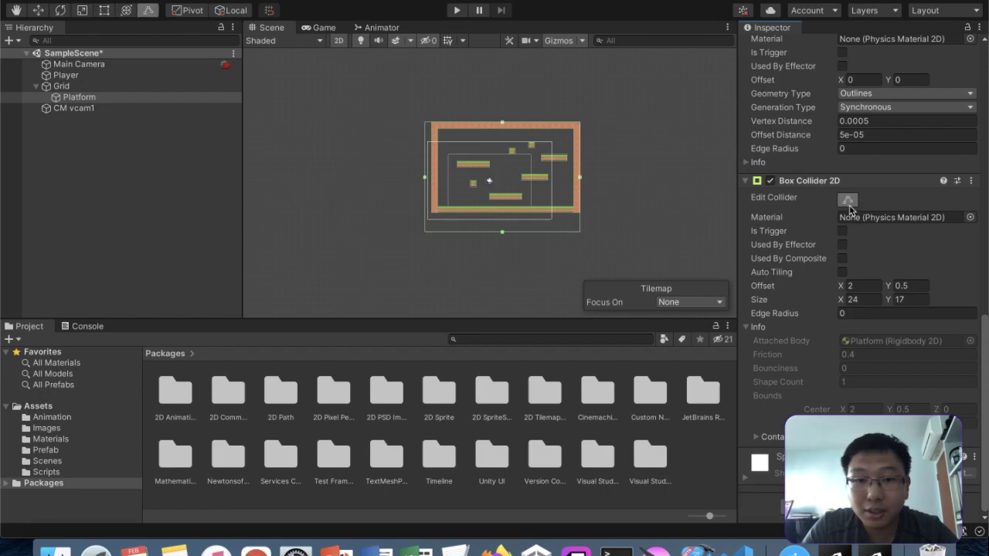
pyautogui.scroll(5, 645, 212)
pyautogui.scroll(-3, 641, 211)
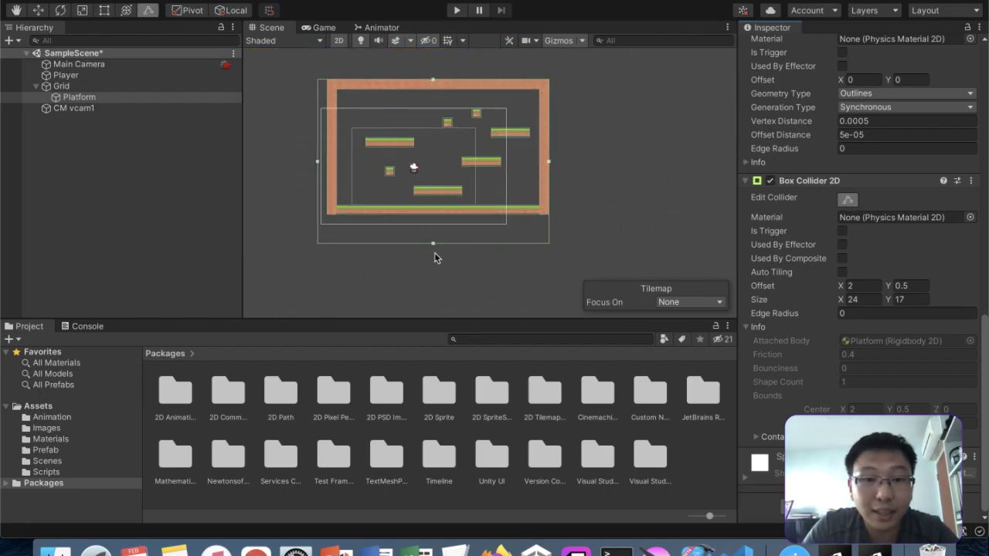
pyautogui.moveTo(433, 244); pyautogui.dragTo(434, 214)
pyautogui.moveTo(319, 148); pyautogui.dragTo(327, 147)
pyautogui.click(667, 248)
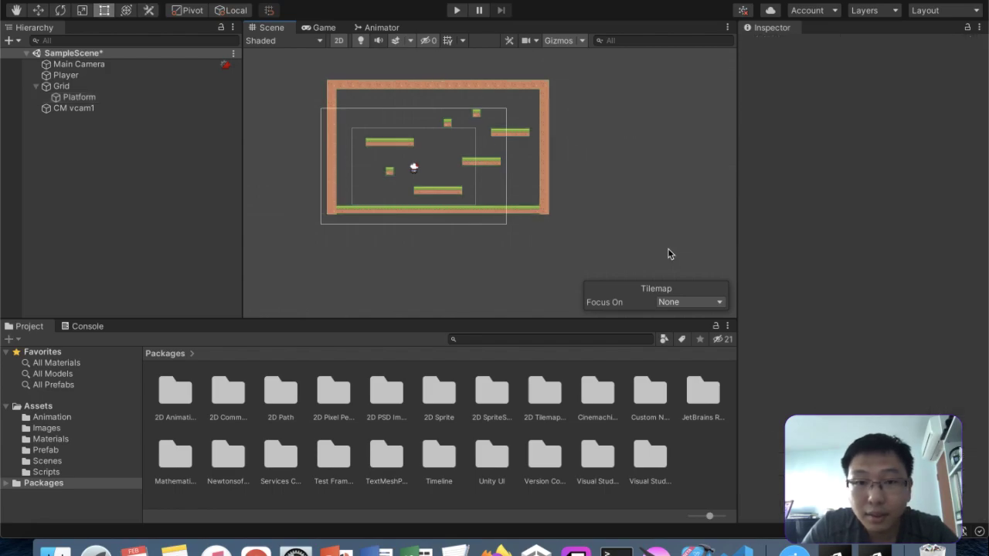
# - Try to assign the Platform collider as the bounding shape of CM vcam1's Cinemachine Confiner
pyautogui.click(71, 108)
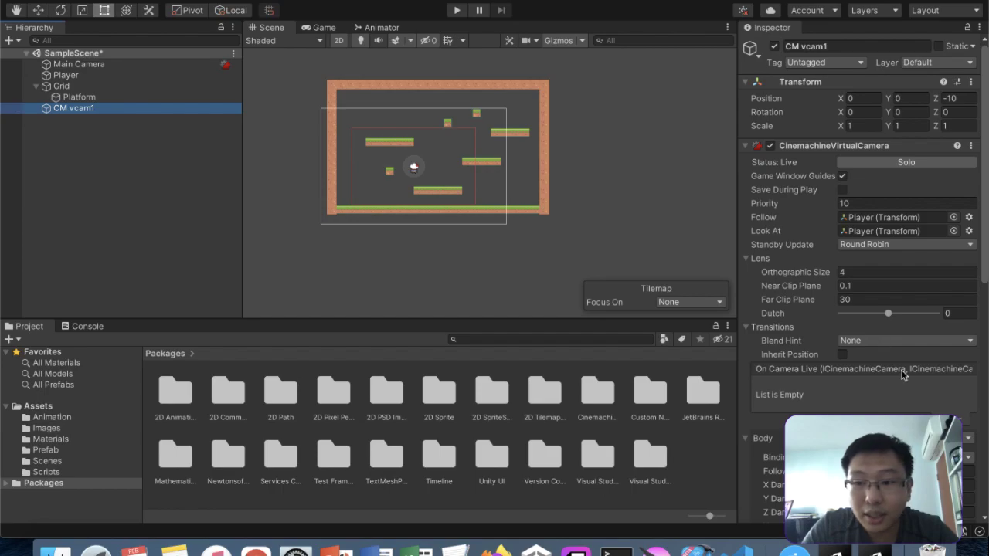
pyautogui.scroll(-10, 903, 375)
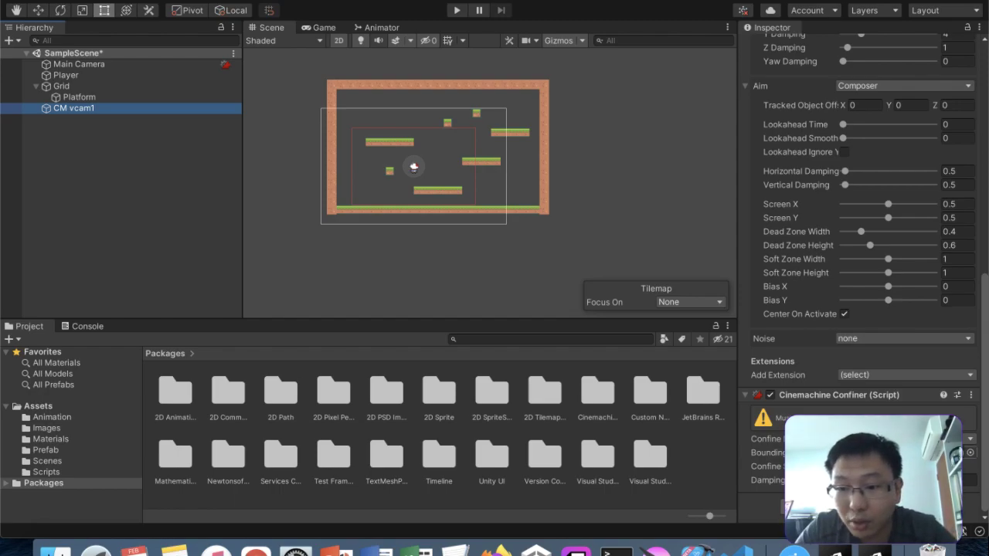
pyautogui.click(969, 453)
pyautogui.doubleClick(904, 319)
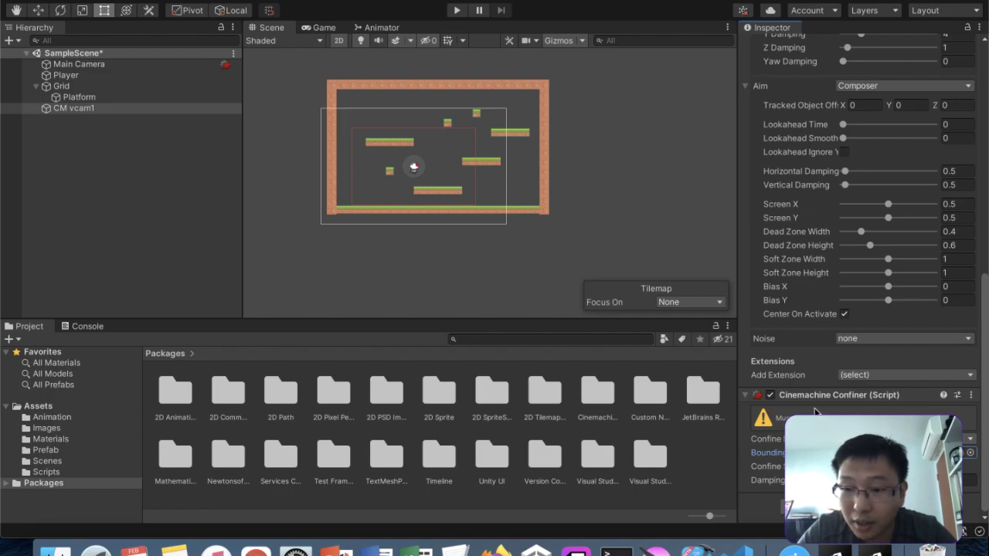
# - Remove the Box Collider 2D component from the Platform tilemap
pyautogui.click(91, 88)
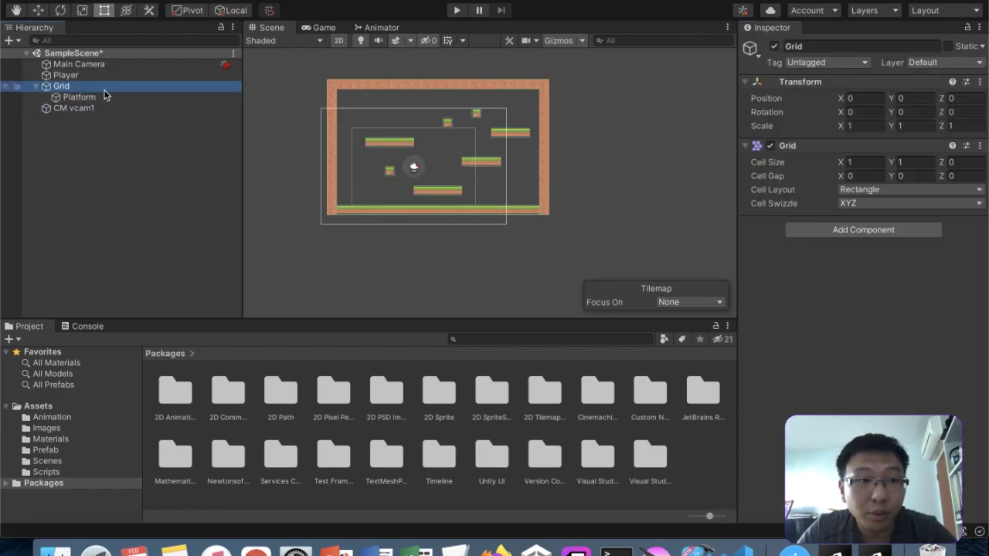
pyautogui.click(79, 97)
pyautogui.scroll(-10, 977, 224)
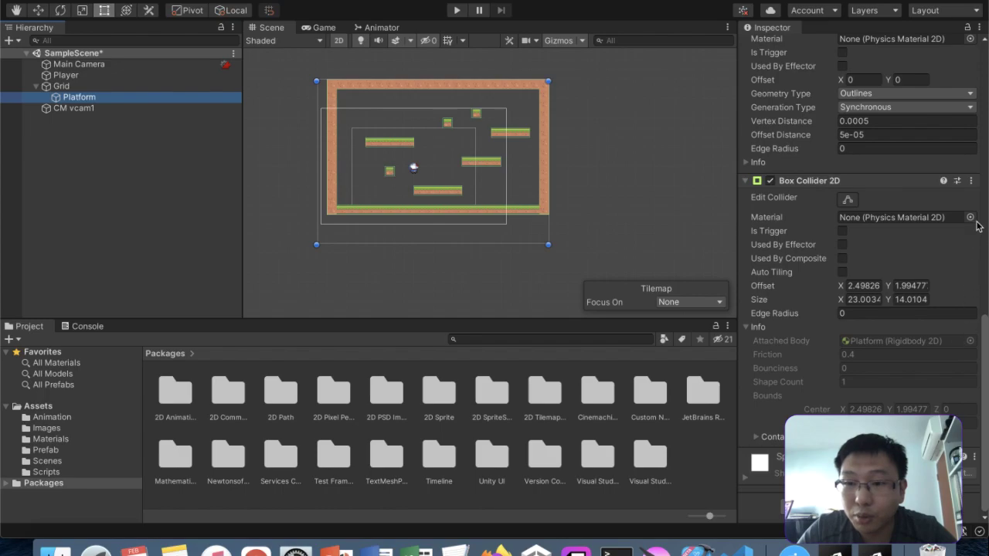
pyautogui.click(964, 182)
pyautogui.click(971, 440)
pyautogui.click(957, 472)
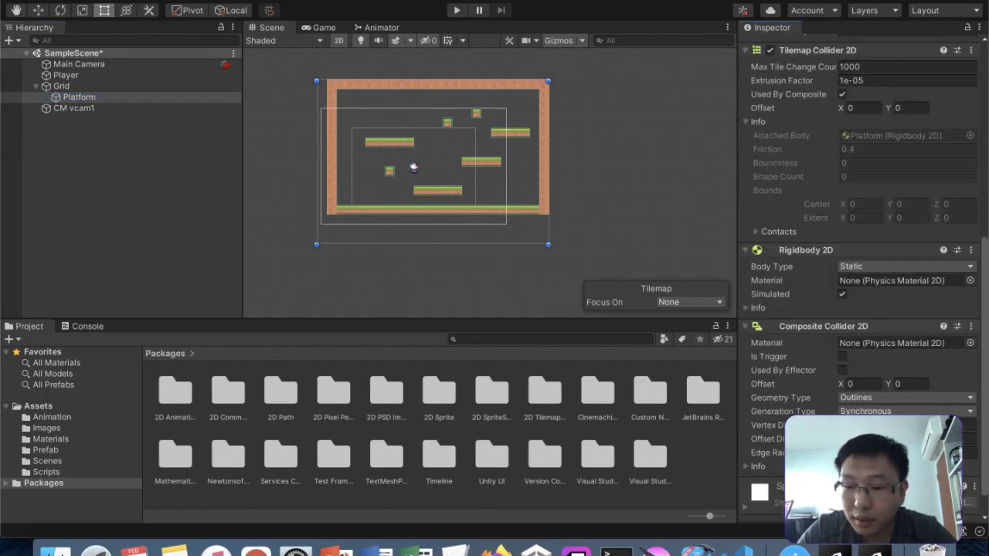
# - Add a Polygon Collider 2D component to the Platform tilemap
pyautogui.scroll(-1, 863, 272)
pyautogui.click(859, 507)
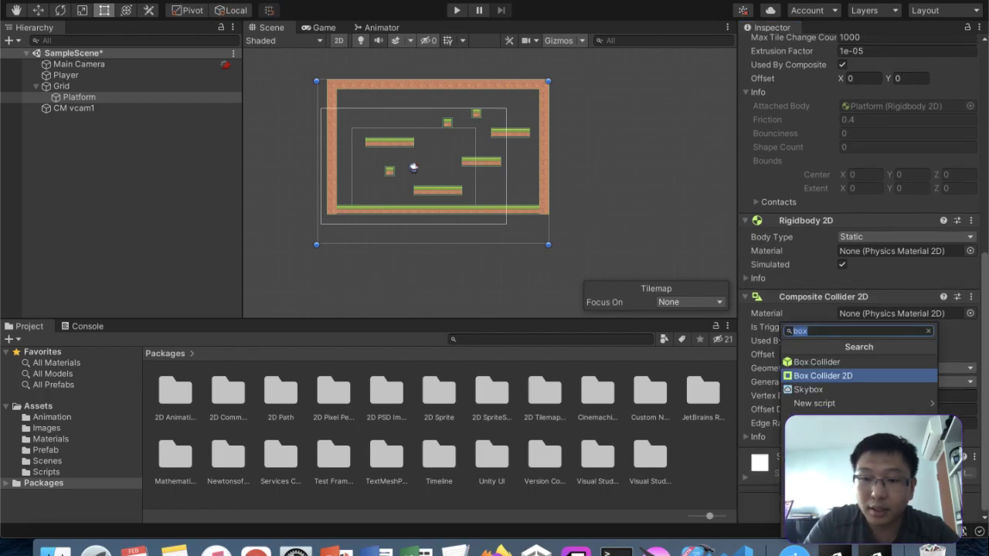
pyautogui.write('poly')
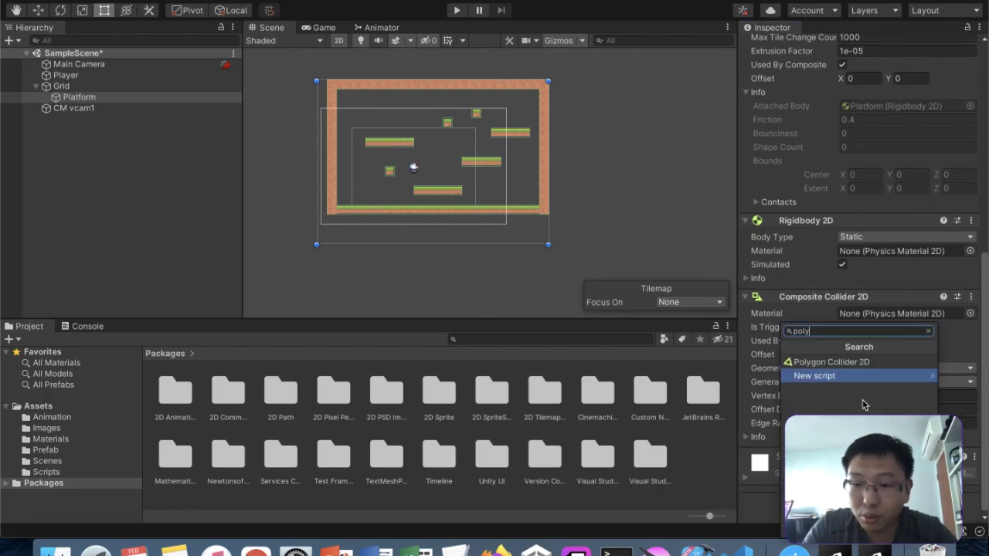
pyautogui.click(874, 362)
pyautogui.scroll(-5, 873, 356)
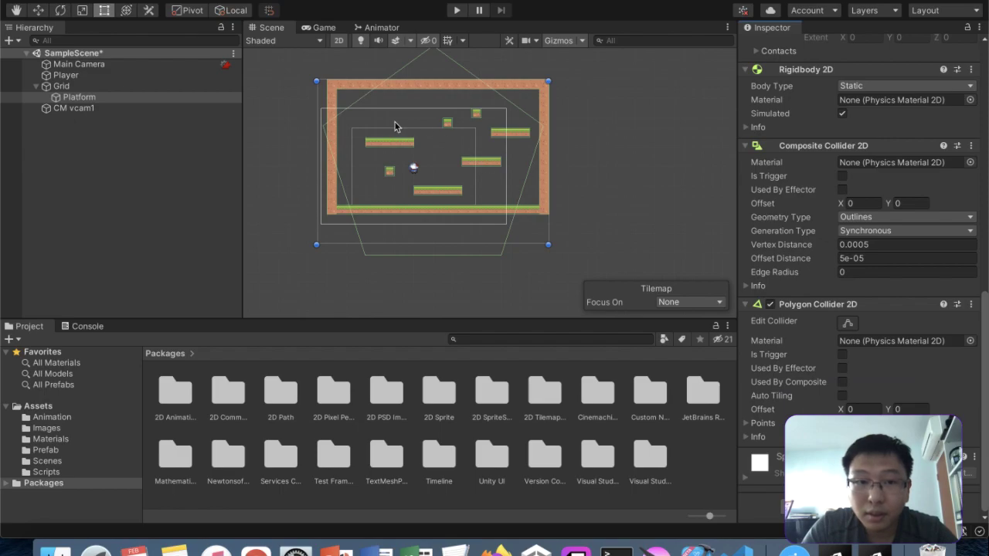
# - Reshape the Polygon Collider 2D by moving its vertices onto the corners and right edge of the level's outer walls
pyautogui.click(847, 323)
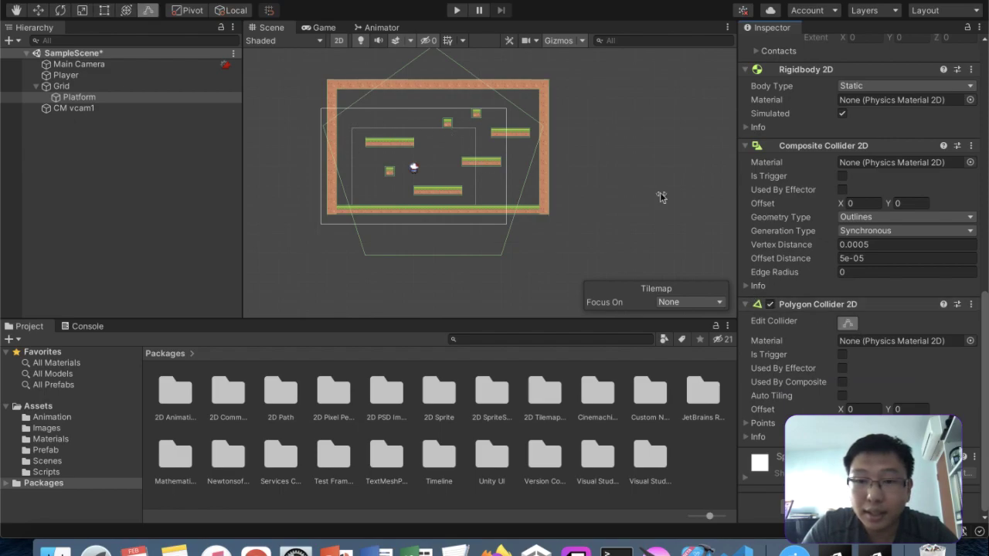
pyautogui.scroll(3, 415, 60)
pyautogui.scroll(-5, 415, 59)
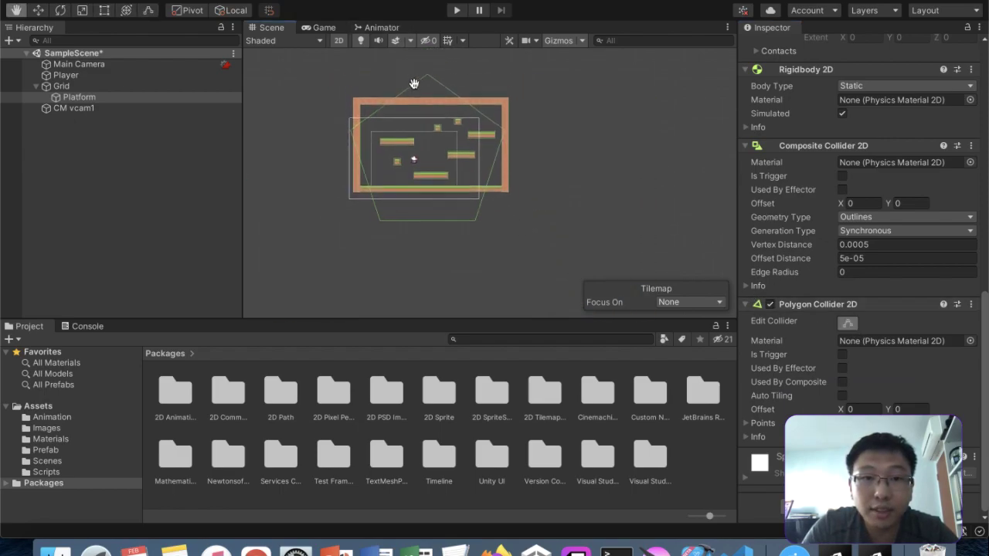
pyautogui.moveTo(425, 94); pyautogui.dragTo(506, 116)
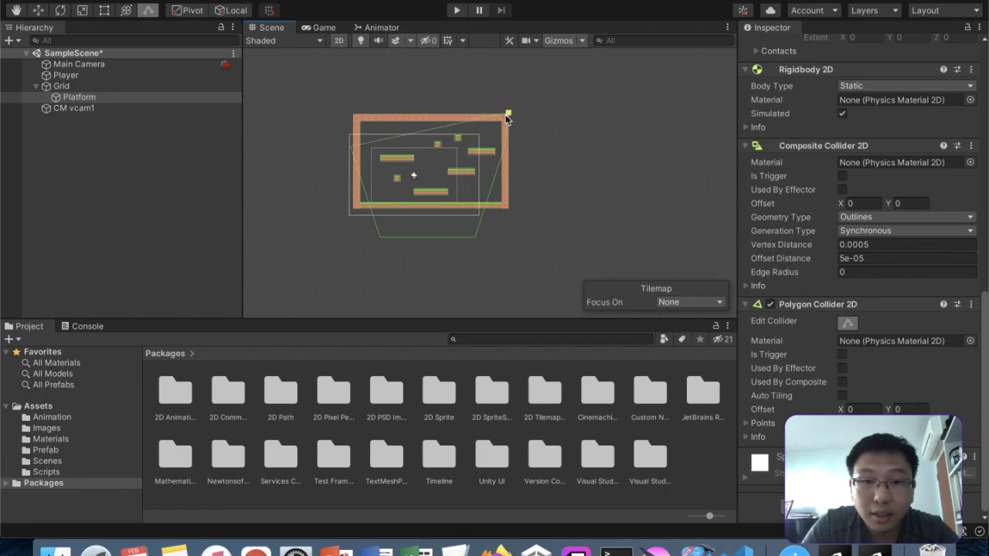
pyautogui.moveTo(349, 146); pyautogui.dragTo(350, 116)
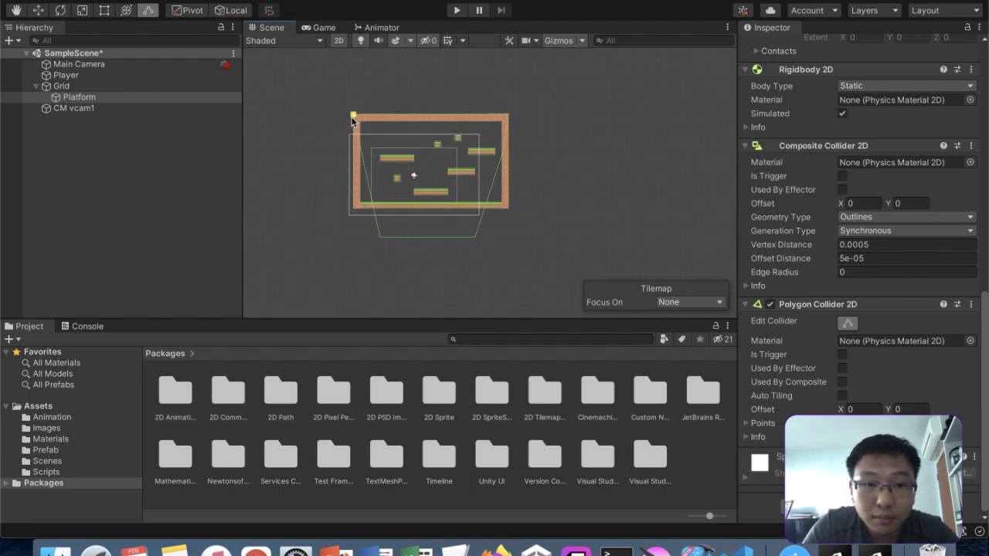
pyautogui.moveTo(379, 238); pyautogui.dragTo(356, 210)
pyautogui.moveTo(474, 236); pyautogui.dragTo(506, 212)
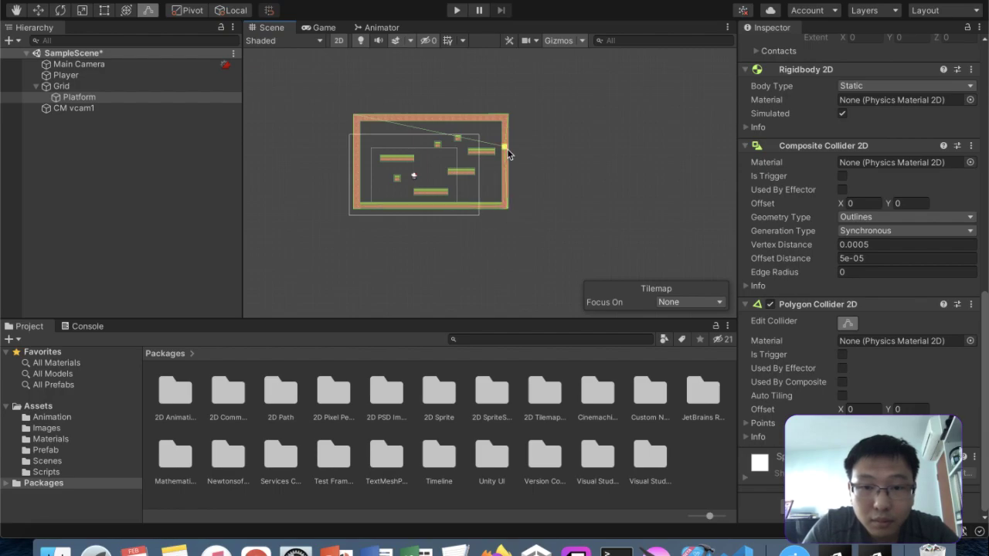
pyautogui.press('super+z')
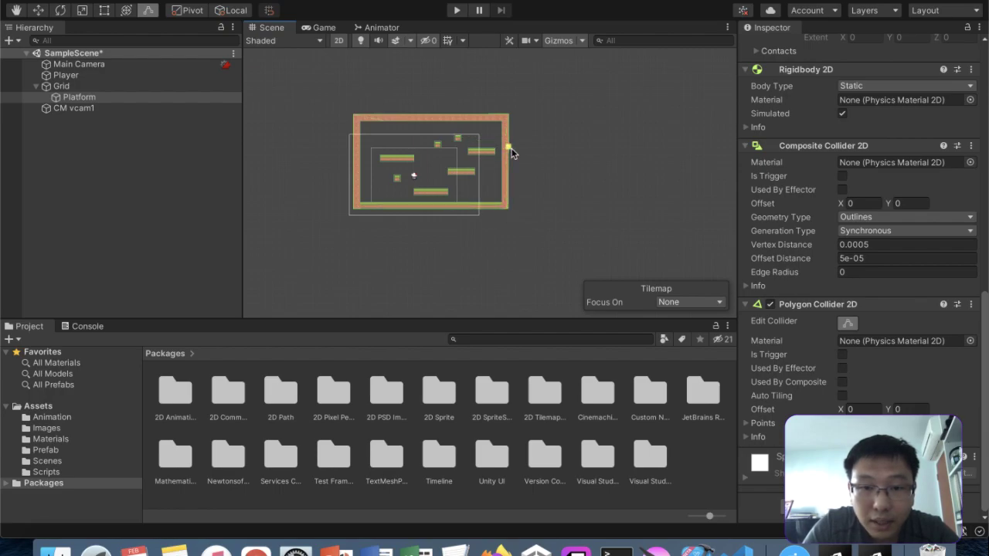
pyautogui.moveTo(513, 209); pyautogui.dragTo(514, 209)
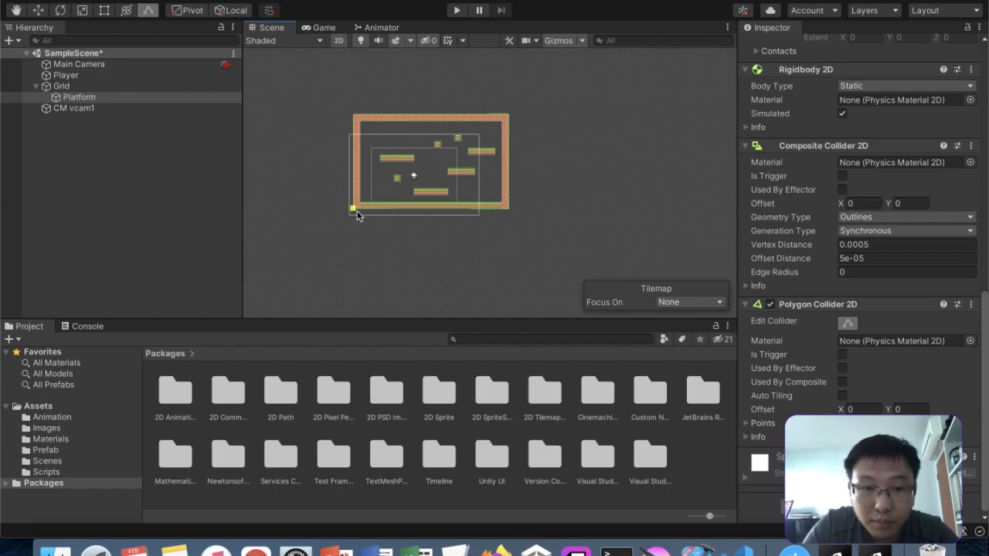
pyautogui.click(605, 194)
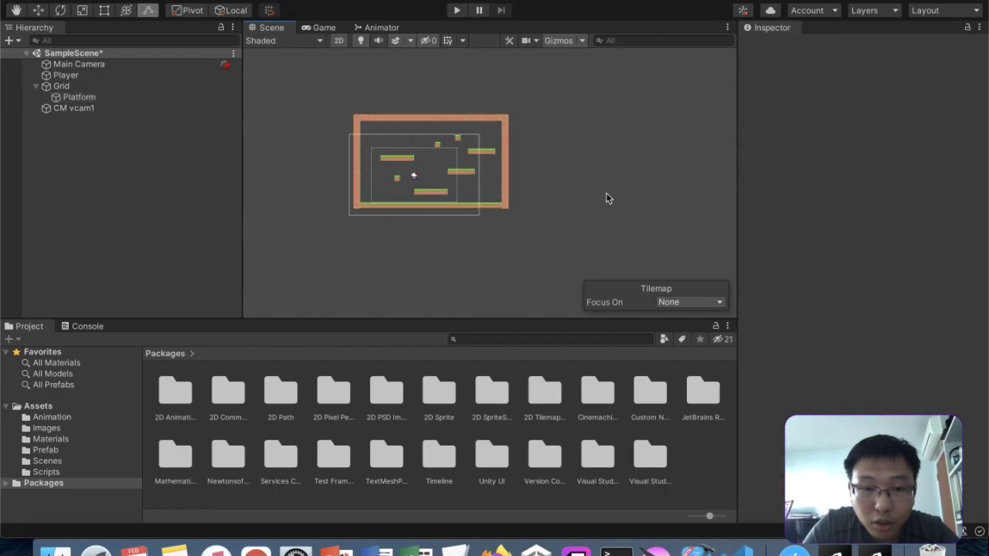
# - Reopen CM vcam1's Cinemachine Confiner and try choosing a scene collider as its bounding shape again
pyautogui.click(74, 108)
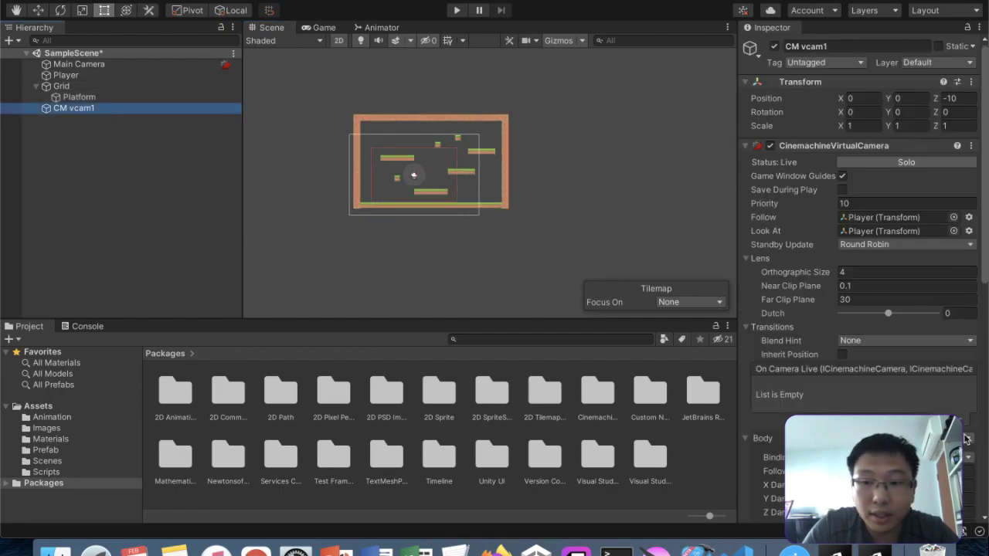
pyautogui.scroll(-10, 857, 232)
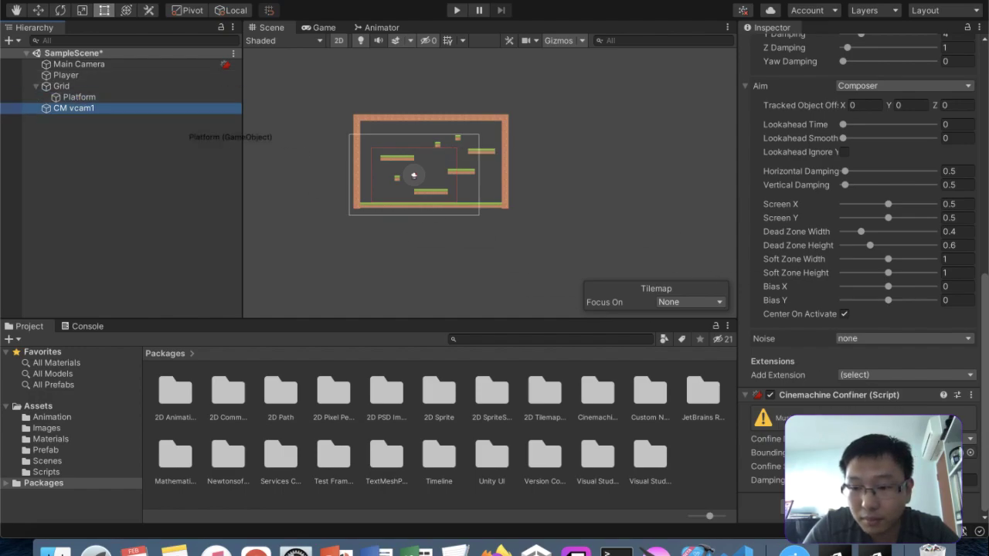
pyautogui.click(973, 460)
pyautogui.click(972, 453)
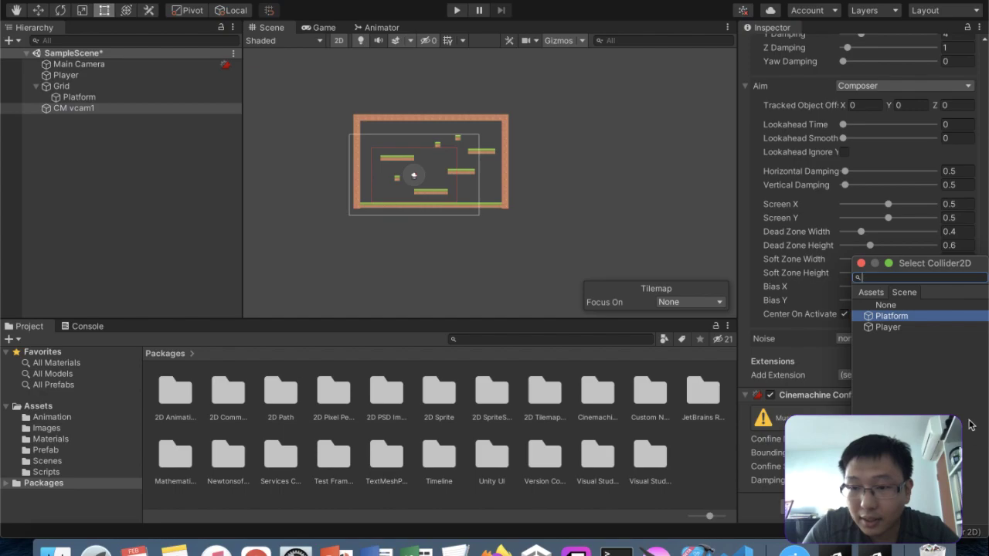
pyautogui.doubleClick(917, 328)
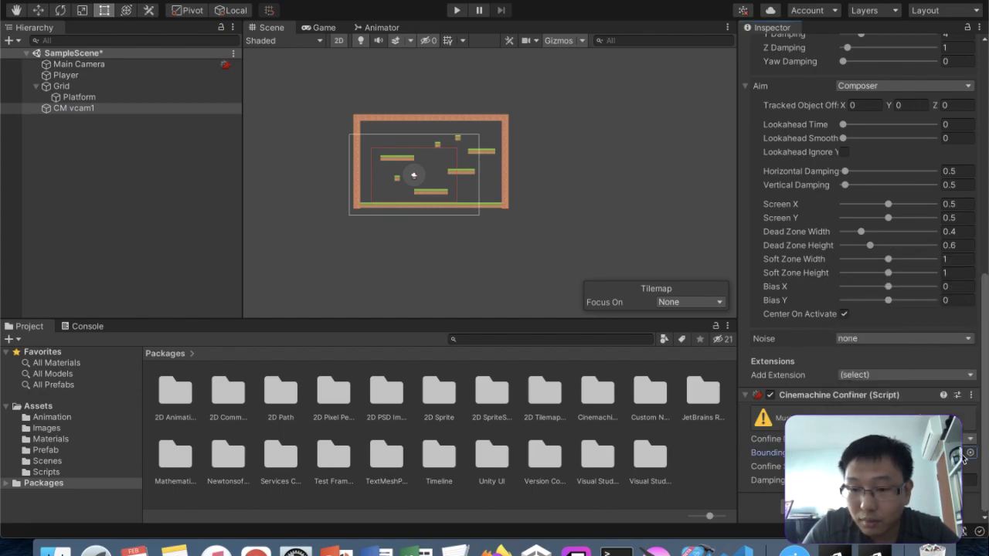
# - Review Platform's collider components and retry assigning Platform as the bounding shape of CM vcam1's Cinemachine Confiner
pyautogui.click(77, 98)
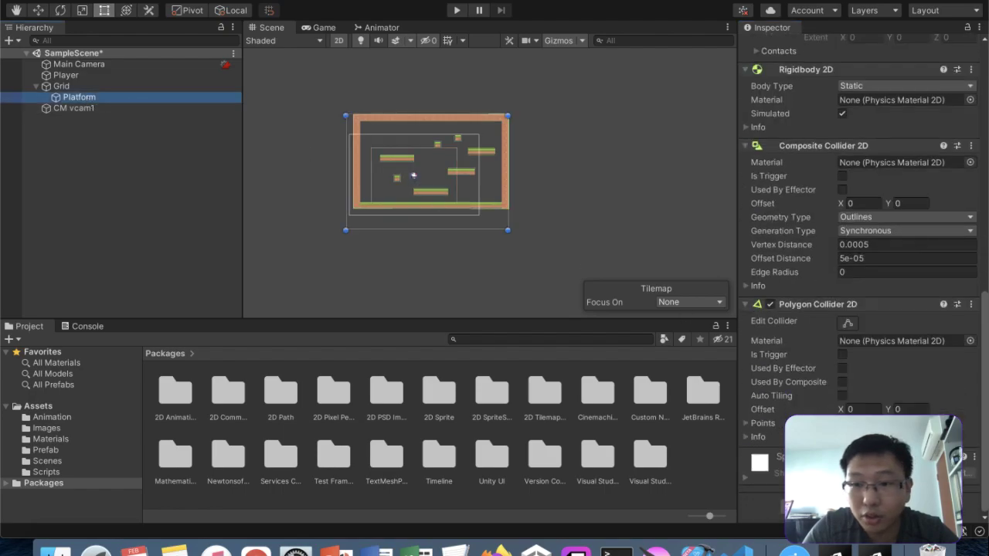
pyautogui.scroll(15, 955, 397)
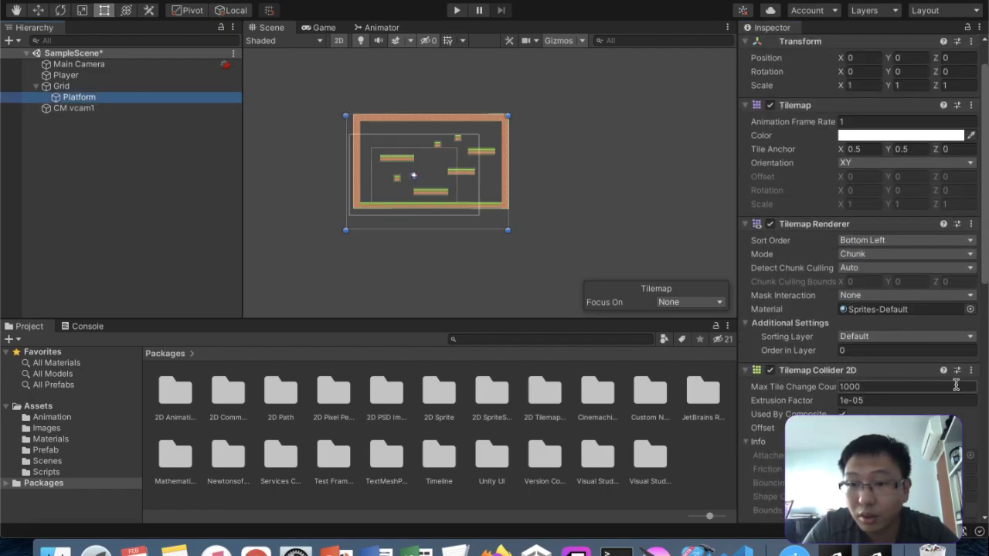
pyautogui.scroll(-15, 955, 385)
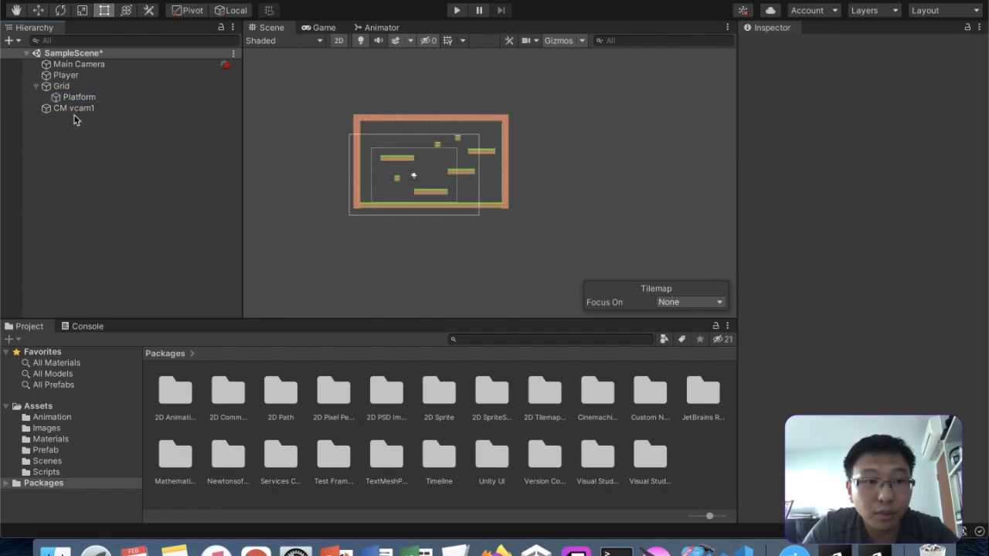
pyautogui.click(98, 110)
pyautogui.scroll(-10, 896, 364)
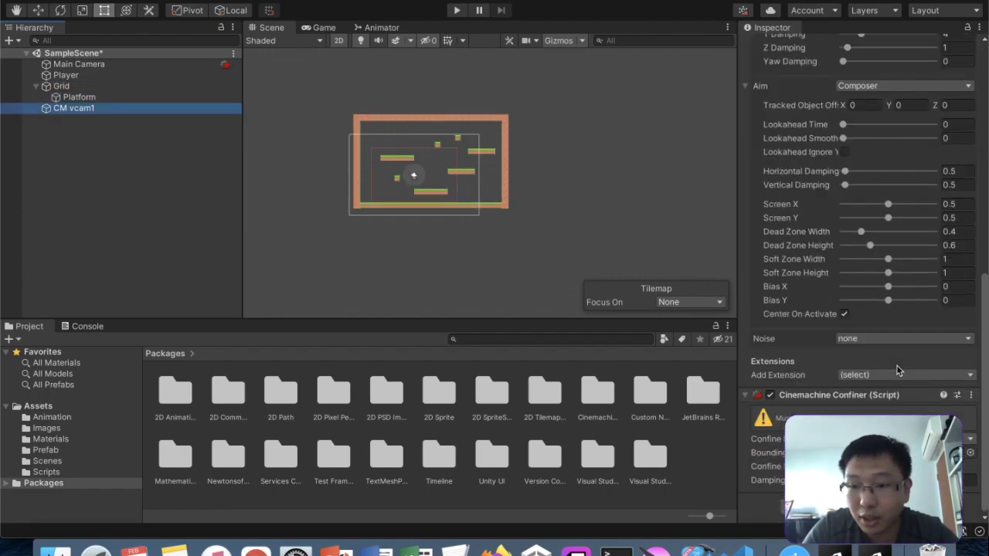
pyautogui.click(971, 455)
pyautogui.doubleClick(905, 323)
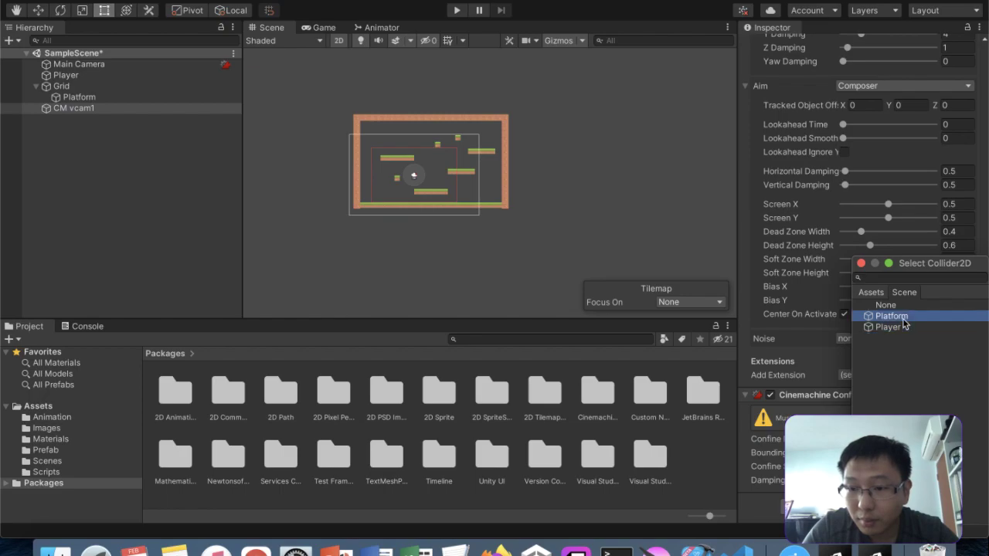
pyautogui.click(968, 453)
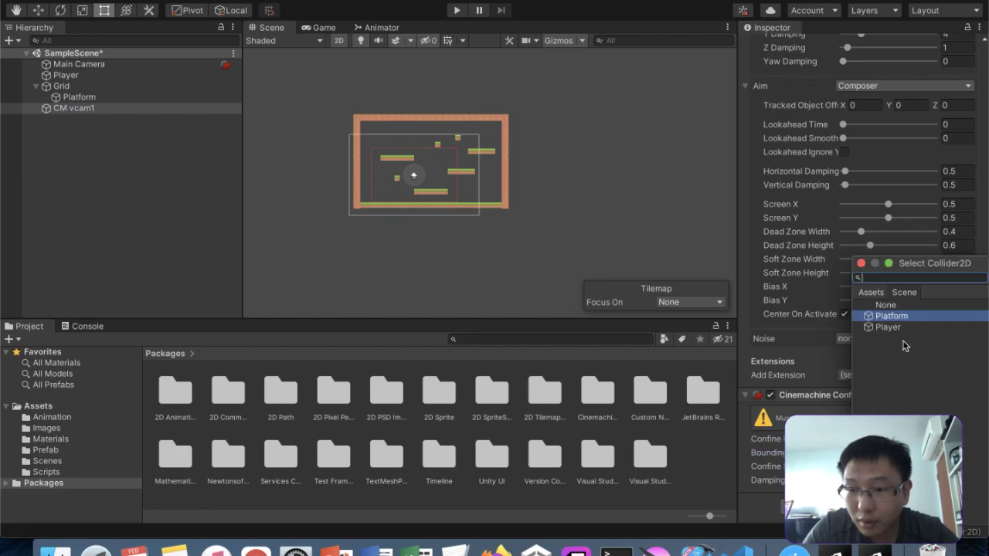
pyautogui.doubleClick(900, 318)
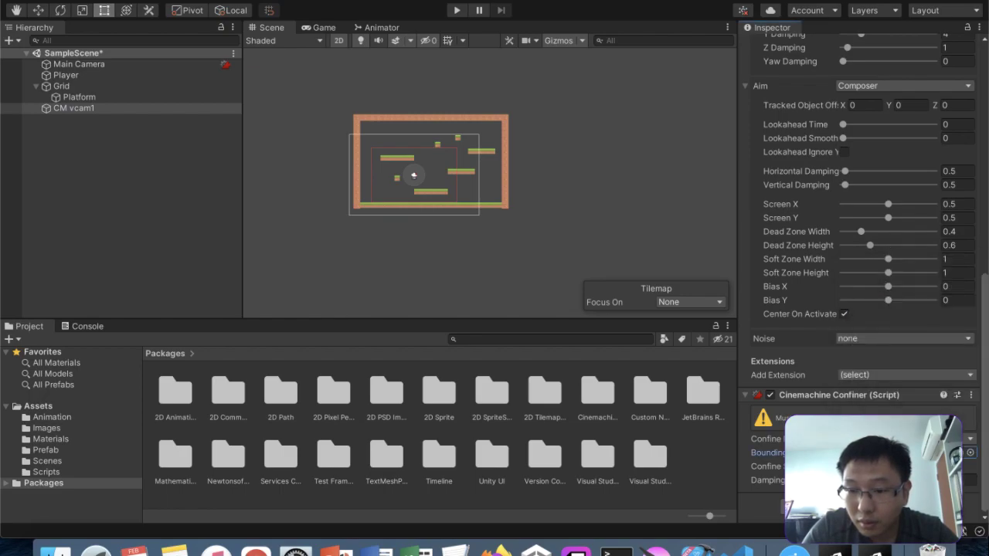
pyautogui.click(923, 439)
pyautogui.click(919, 453)
# - Remove the Polygon Collider 2D component from the Platform tilemap
pyautogui.click(106, 97)
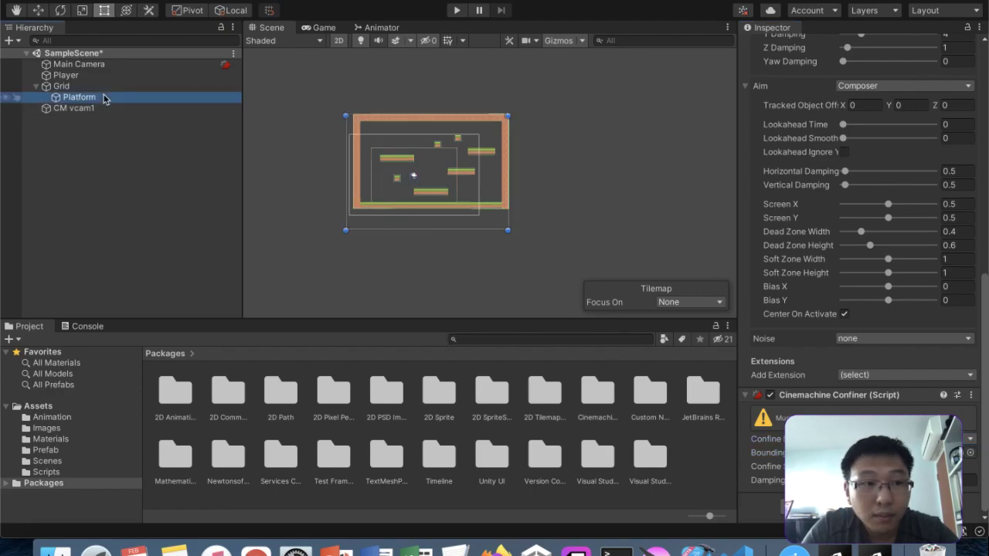
pyautogui.click(105, 88)
pyautogui.click(106, 97)
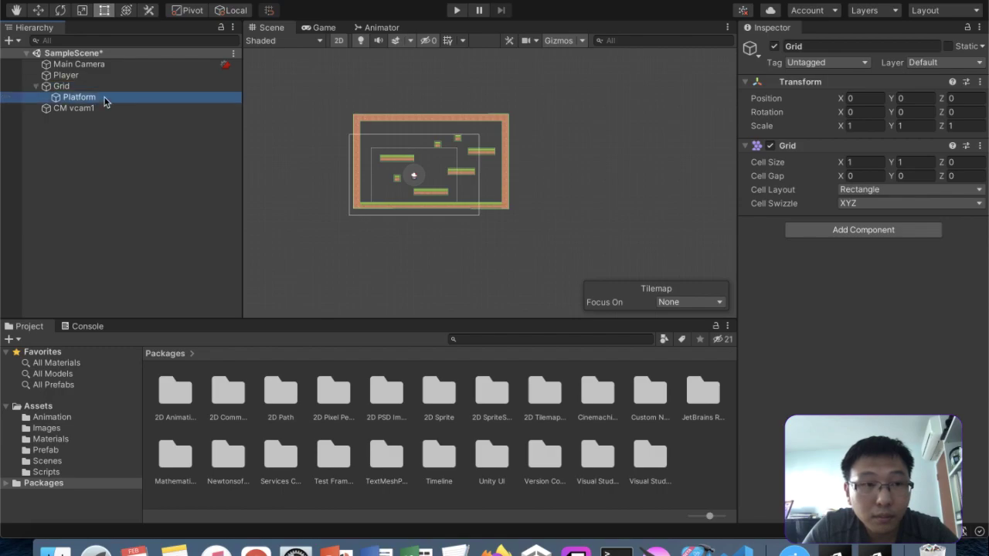
pyautogui.scroll(-10, 757, 348)
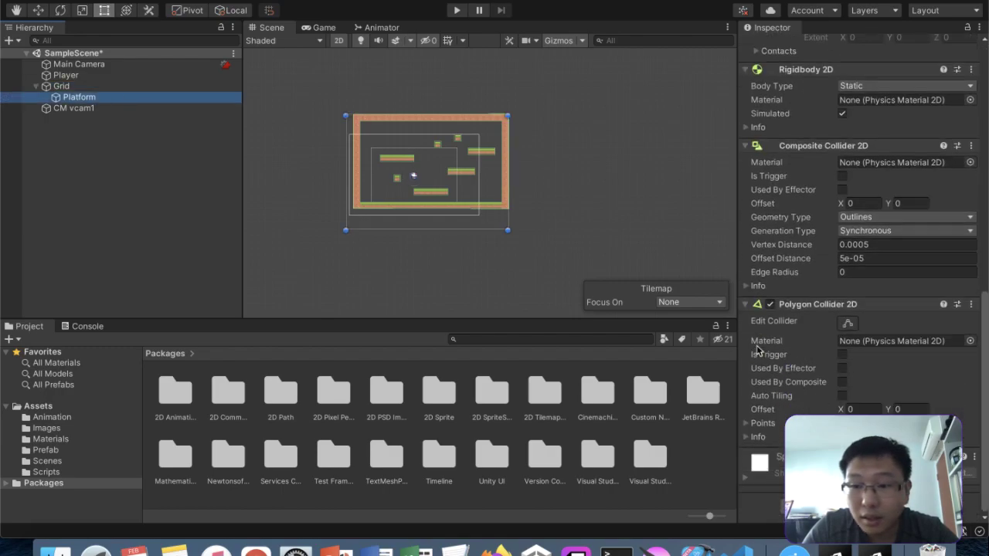
pyautogui.click(971, 304)
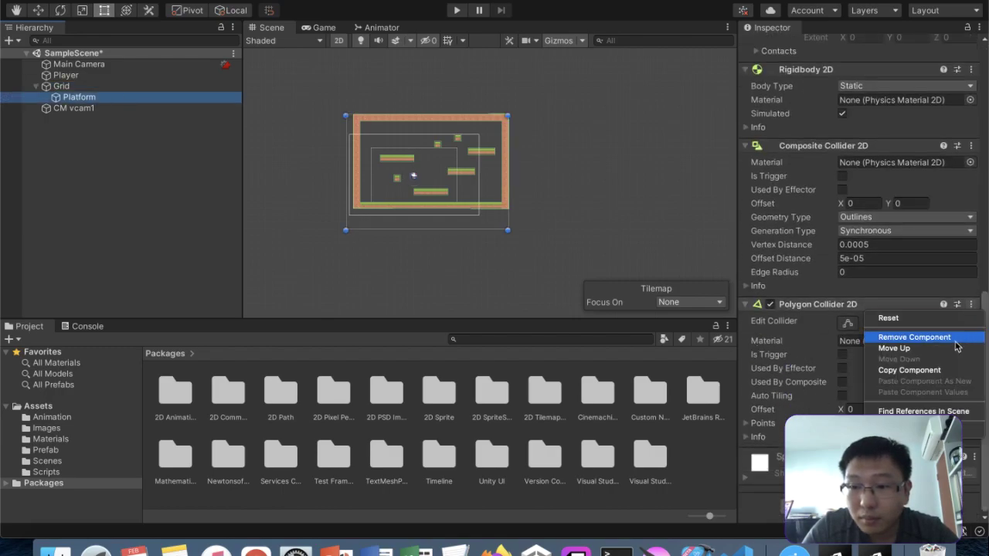
pyautogui.click(914, 336)
# - Add a Polygon Collider 2D component to the Grid object
pyautogui.click(68, 86)
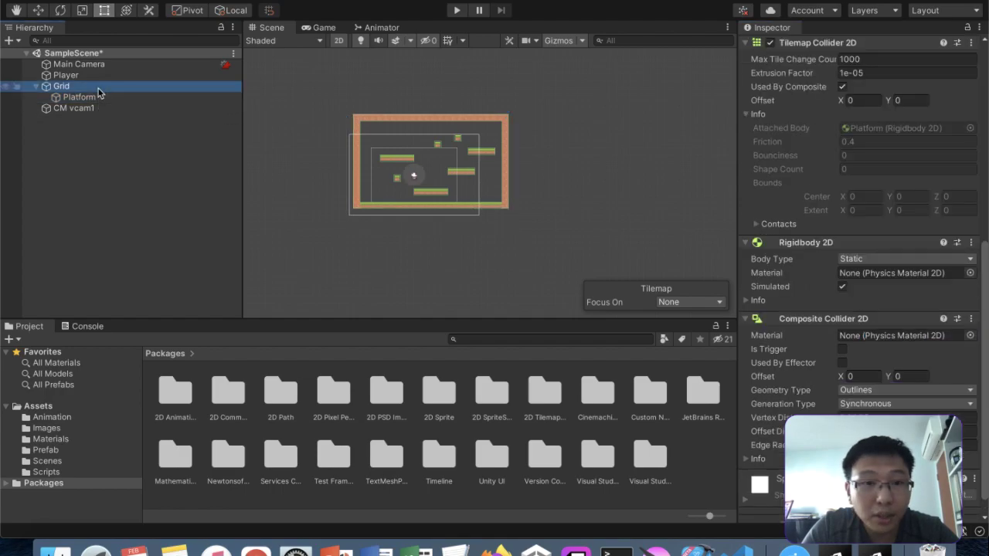
pyautogui.click(833, 231)
pyautogui.write('pll')
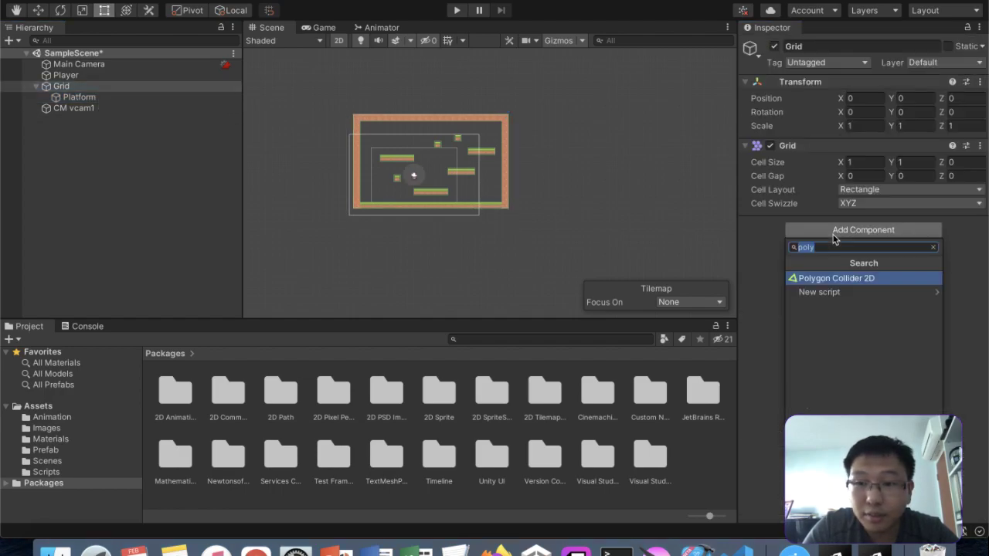
pyautogui.press('BackSpace')
pyautogui.press('BackSpace')
pyautogui.write('ol')
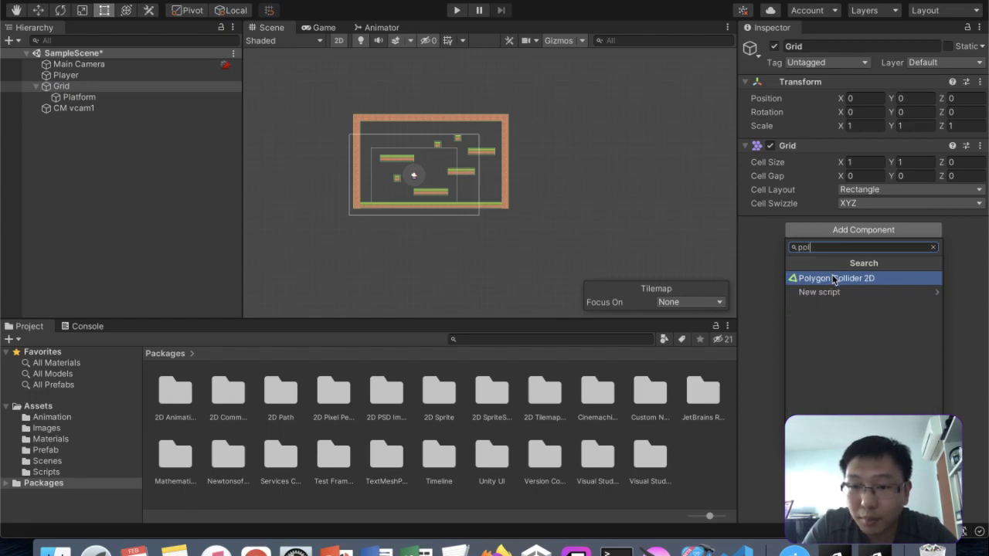
pyautogui.click(833, 278)
# - Reshape Grid's Polygon Collider 2D by moving its vertices onto the four outer corners and top edge of the level's walls
pyautogui.scroll(5, 409, 131)
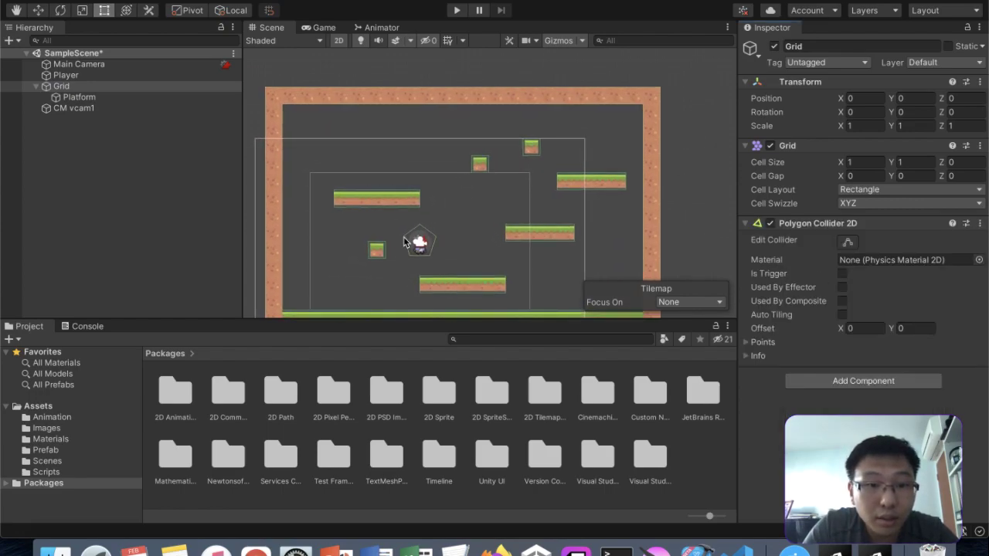
pyautogui.click(848, 240)
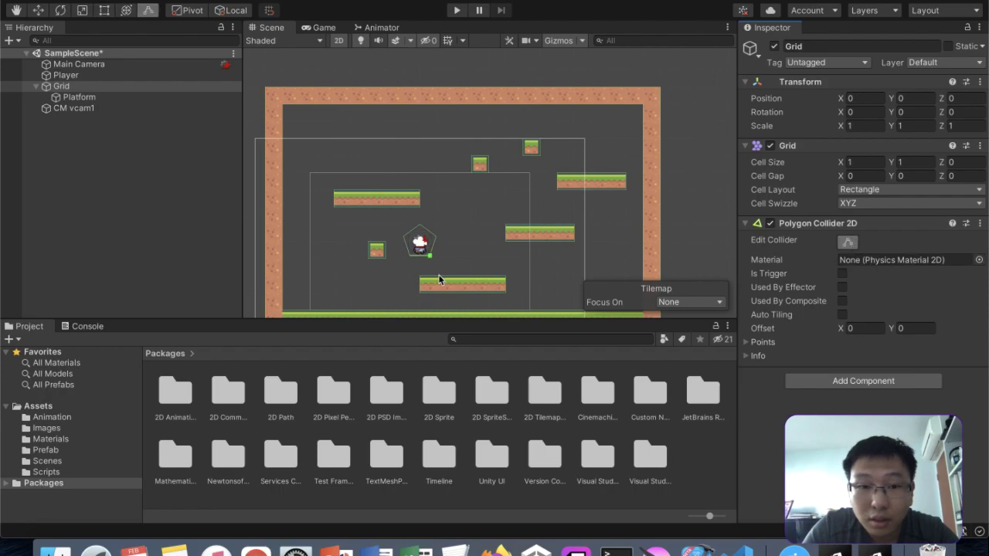
pyautogui.moveTo(395, 239); pyautogui.dragTo(260, 90)
pyautogui.moveTo(437, 241); pyautogui.dragTo(661, 91)
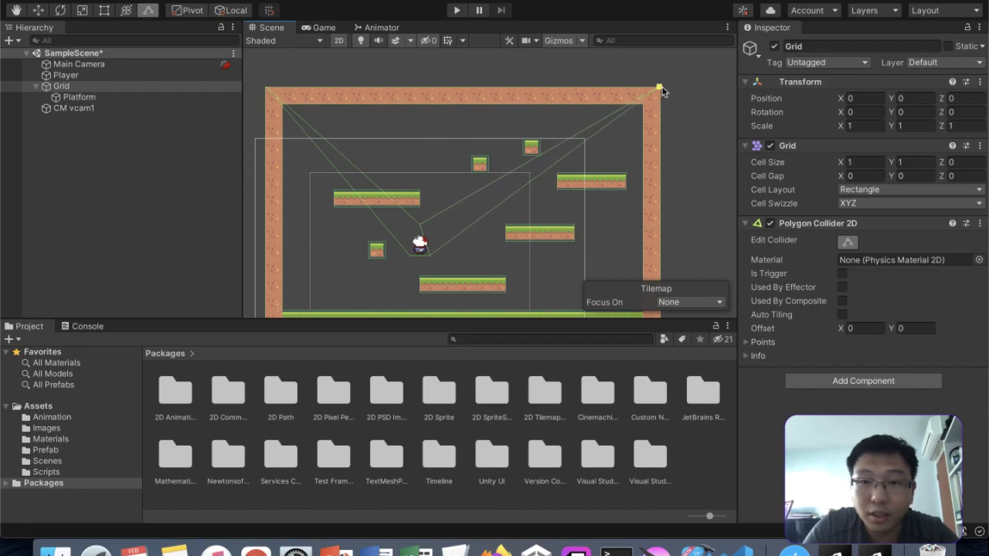
pyautogui.moveTo(420, 224); pyautogui.dragTo(432, 86)
pyautogui.scroll(-3, 432, 84)
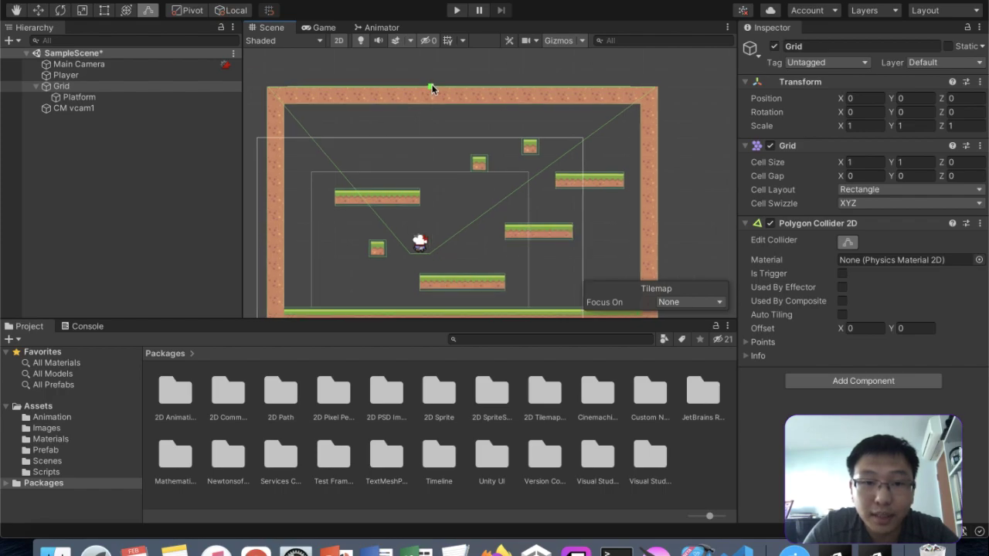
pyautogui.moveTo(418, 215); pyautogui.dragTo(313, 268)
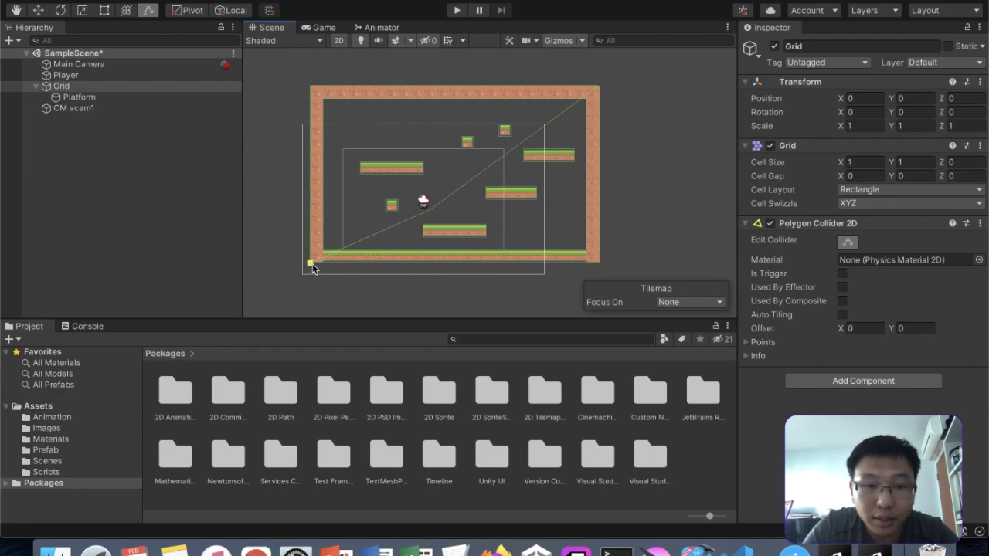
pyautogui.moveTo(436, 220); pyautogui.dragTo(605, 270)
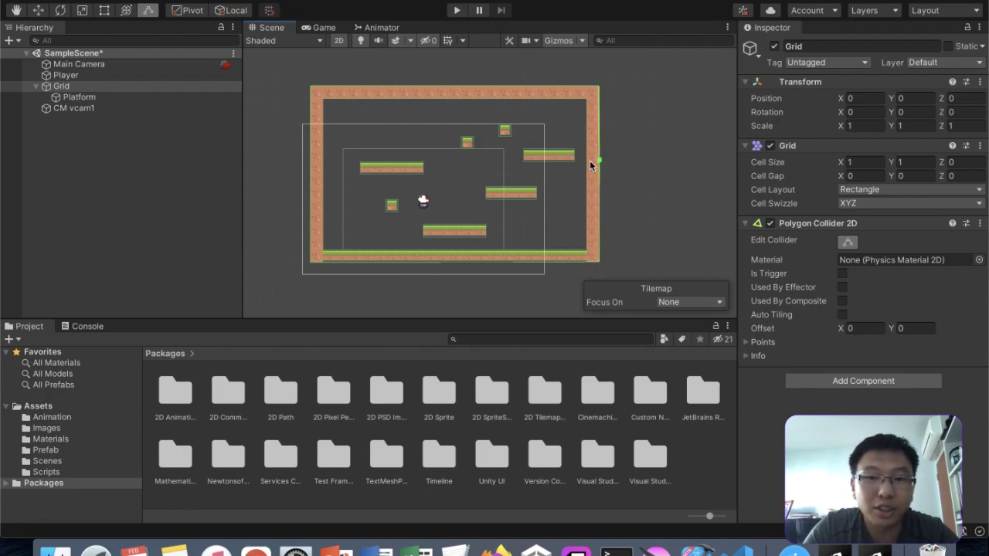
# - Assign Grid as the bounding shape of CM vcam1's Cinemachine Confiner
pyautogui.click(131, 108)
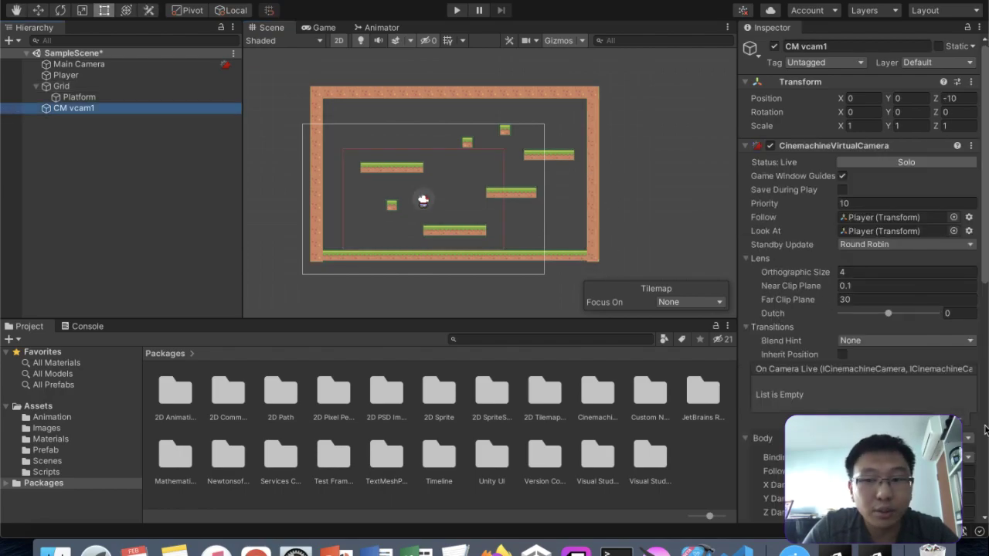
pyautogui.scroll(-10, 797, 339)
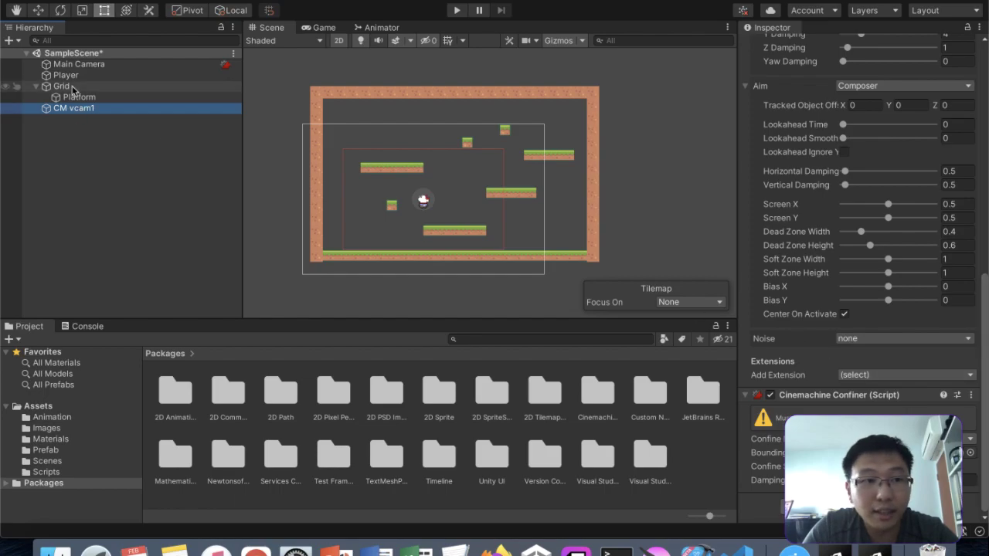
pyautogui.moveTo(85, 86); pyautogui.dragTo(873, 453)
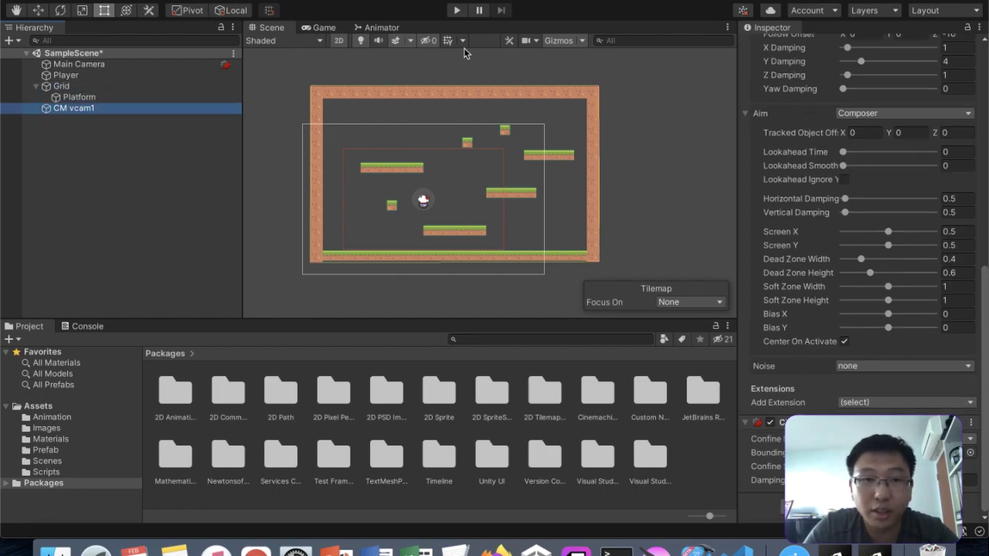
# - Playtest the level, check the player and camera in both the Game and Scene views, and stop the test
pyautogui.click(457, 10)
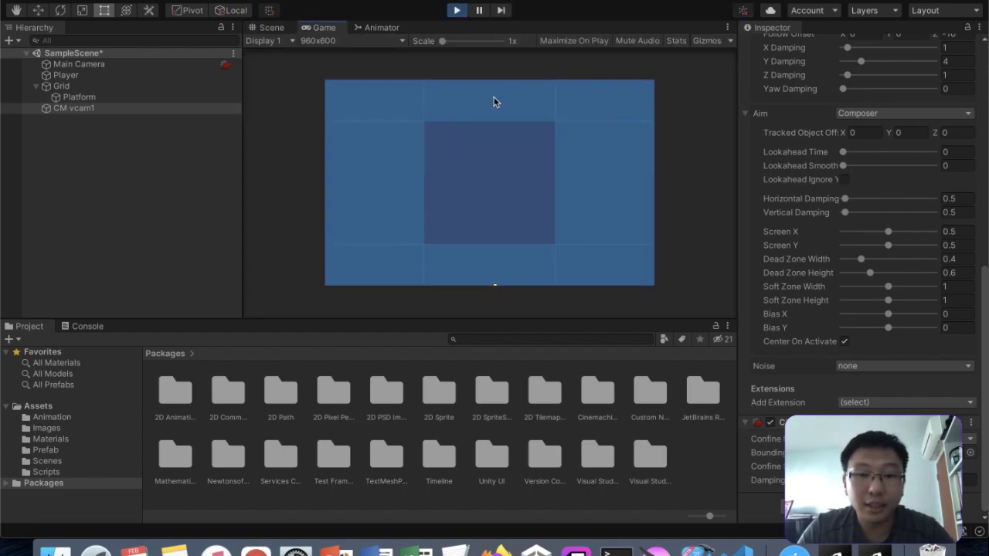
pyautogui.click(268, 28)
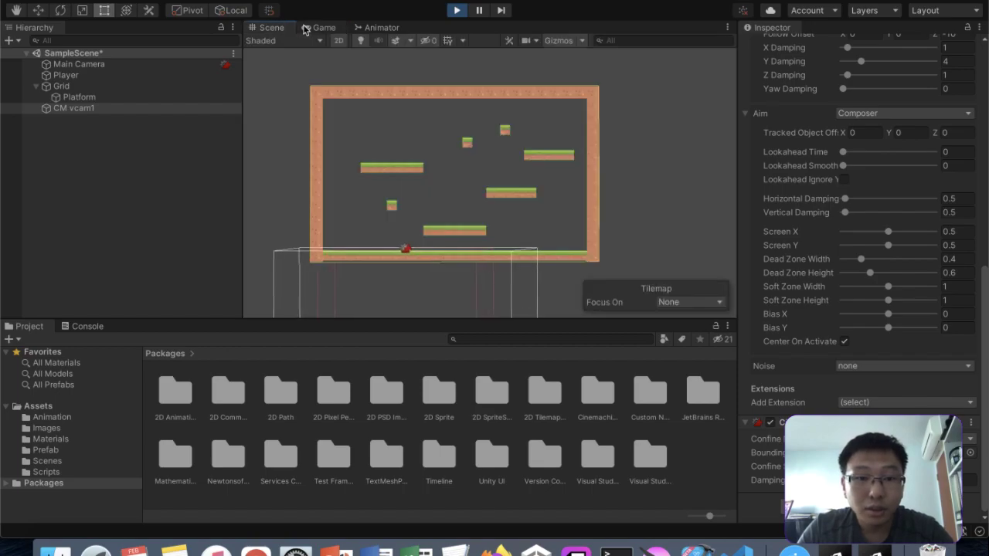
pyautogui.click(319, 28)
pyautogui.click(457, 10)
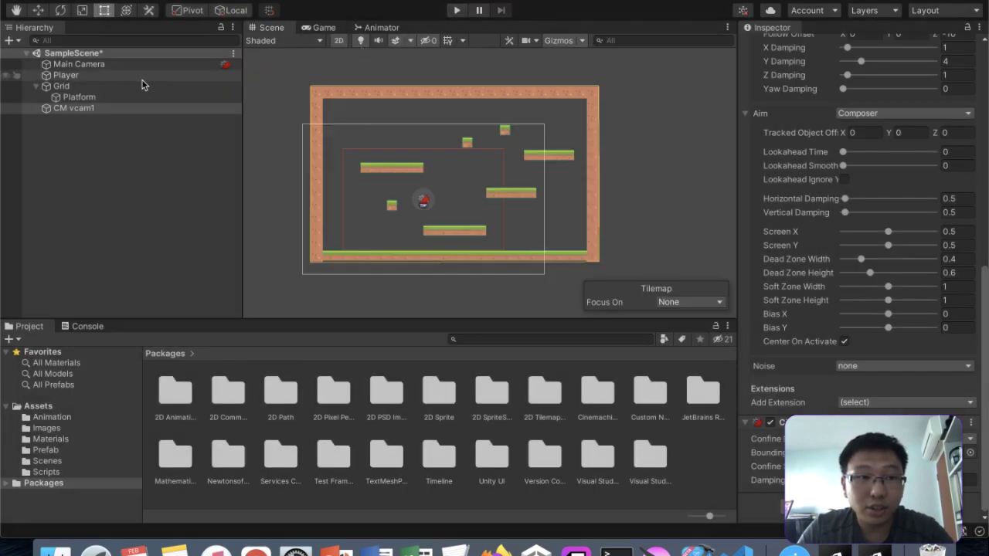
# - Create a new layer named IgnoreCollision in User Layer 6
pyautogui.click(104, 86)
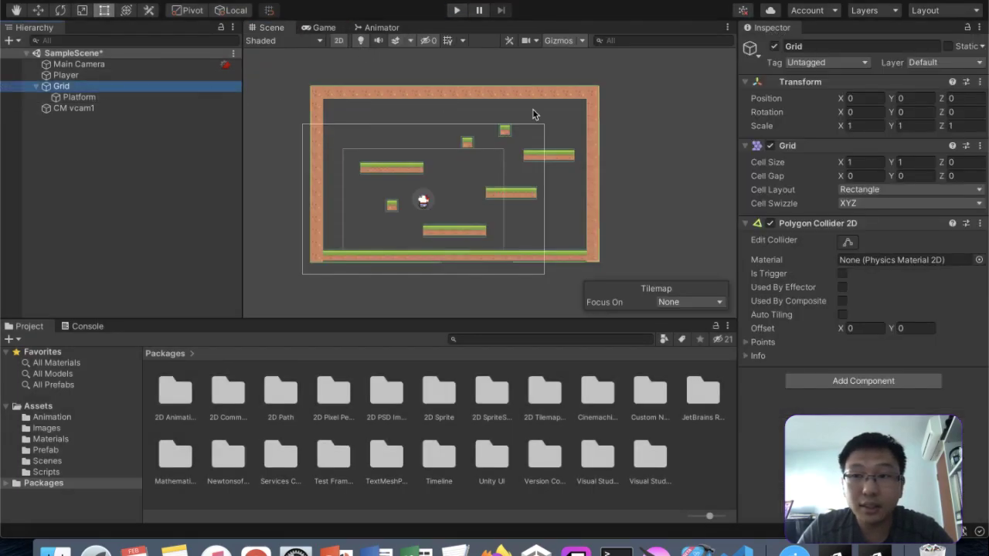
pyautogui.click(931, 65)
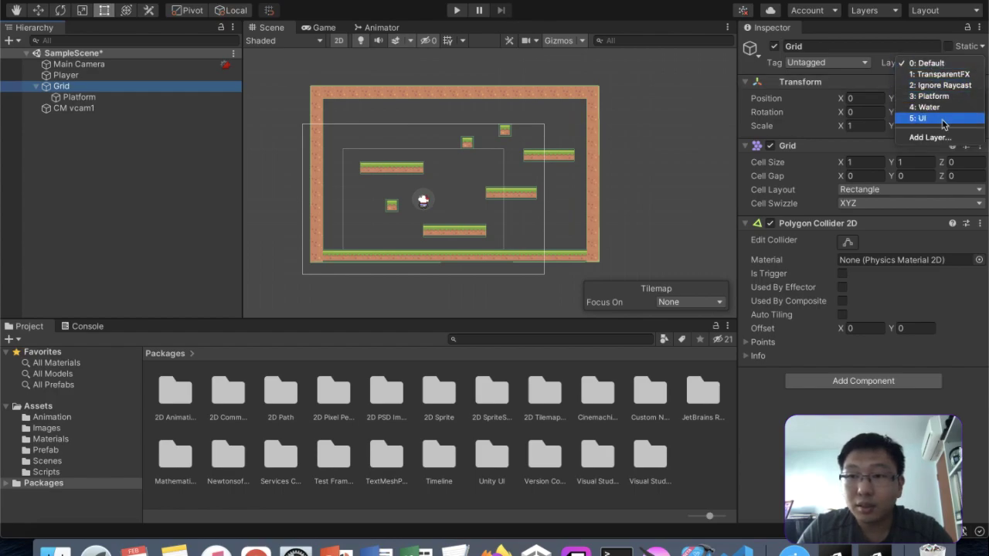
pyautogui.click(939, 138)
pyautogui.click(856, 211)
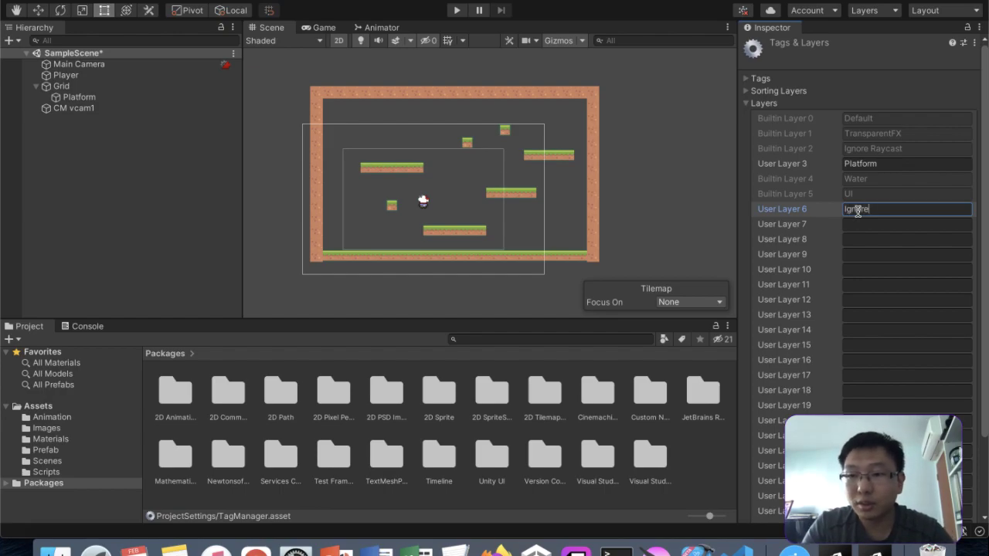
# - Set Grid's layer to IgnoreCollision for this object only, leaving out its children
pyautogui.click(130, 86)
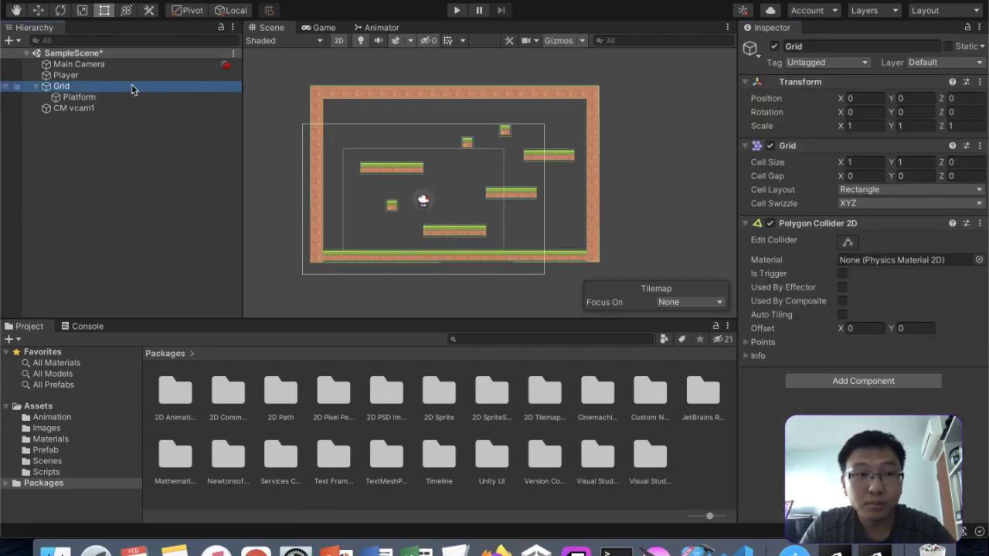
pyautogui.click(931, 63)
pyautogui.click(969, 129)
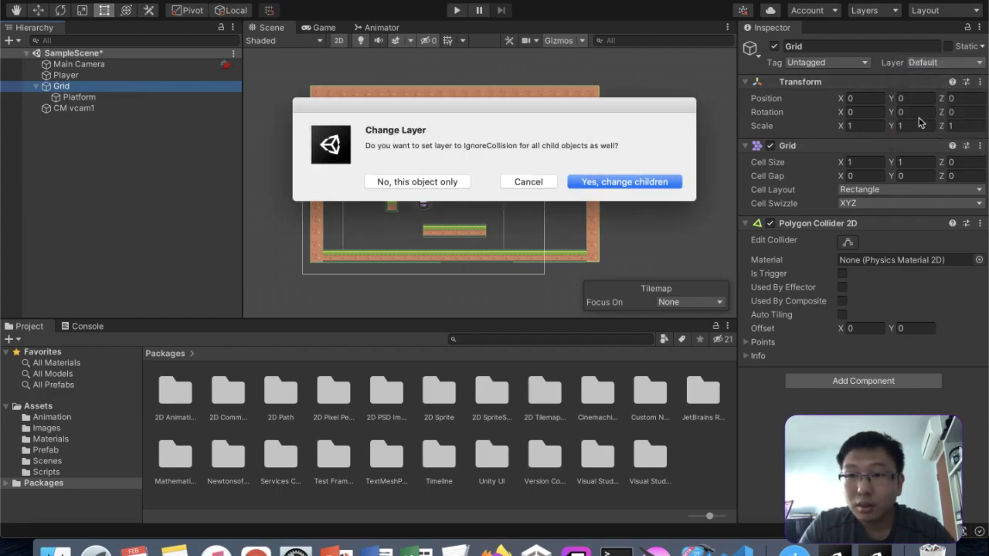
pyautogui.click(454, 185)
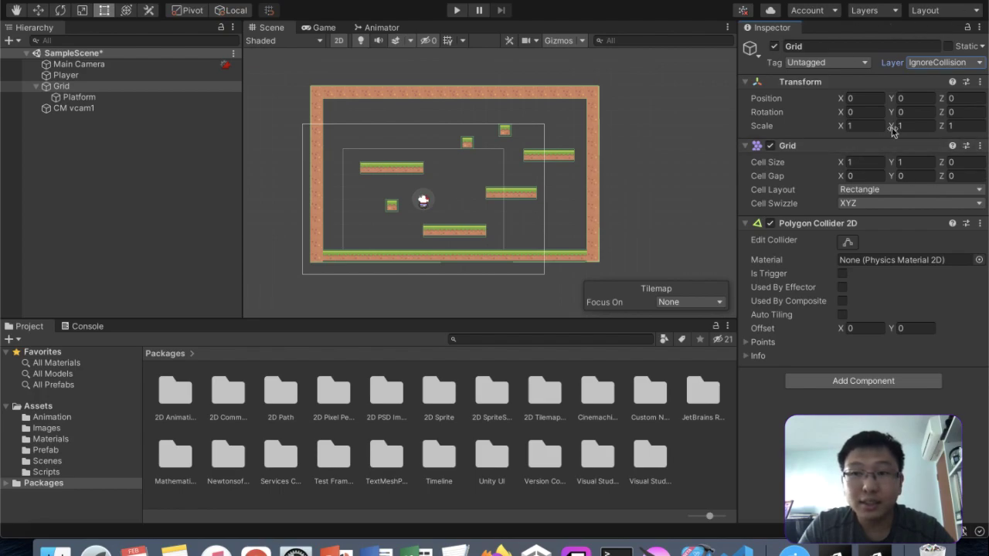
# - In the Physics 2D project settings, disable collisions between the IgnoreCollision layer and every layer in the Layer Collision Matrix
pyautogui.click(195, 0)
pyautogui.moveTo(149, 0)
pyautogui.moveTo(111, 0)
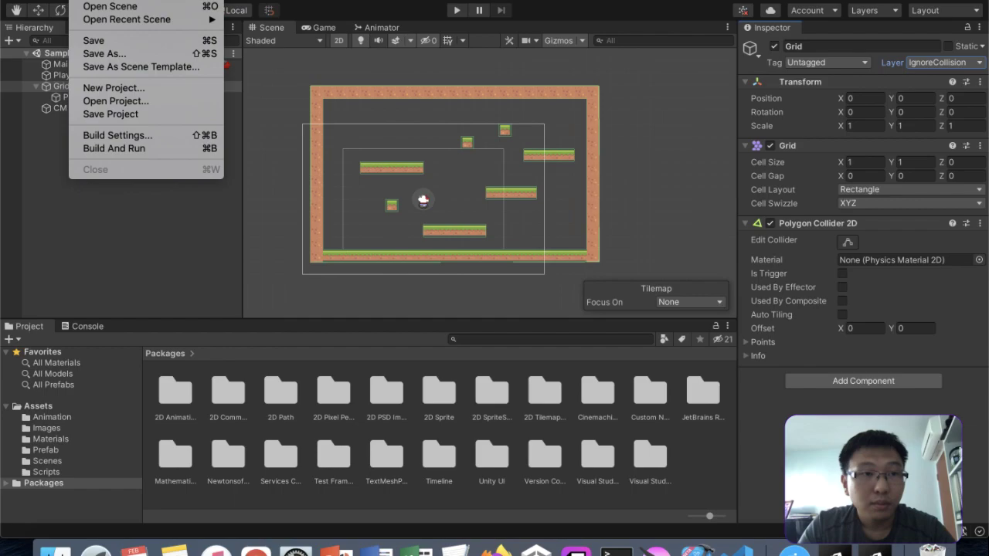
pyautogui.moveTo(194, 0)
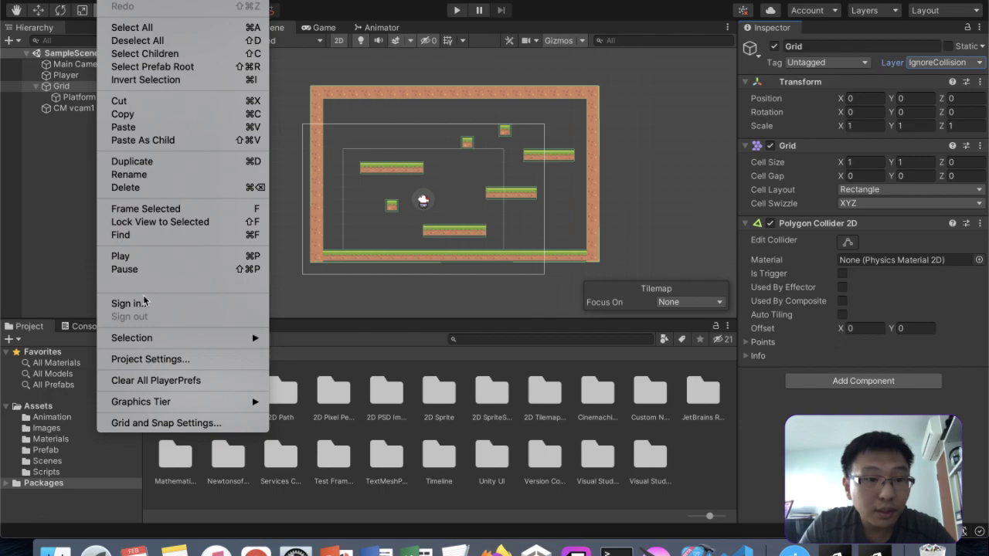
pyautogui.click(150, 359)
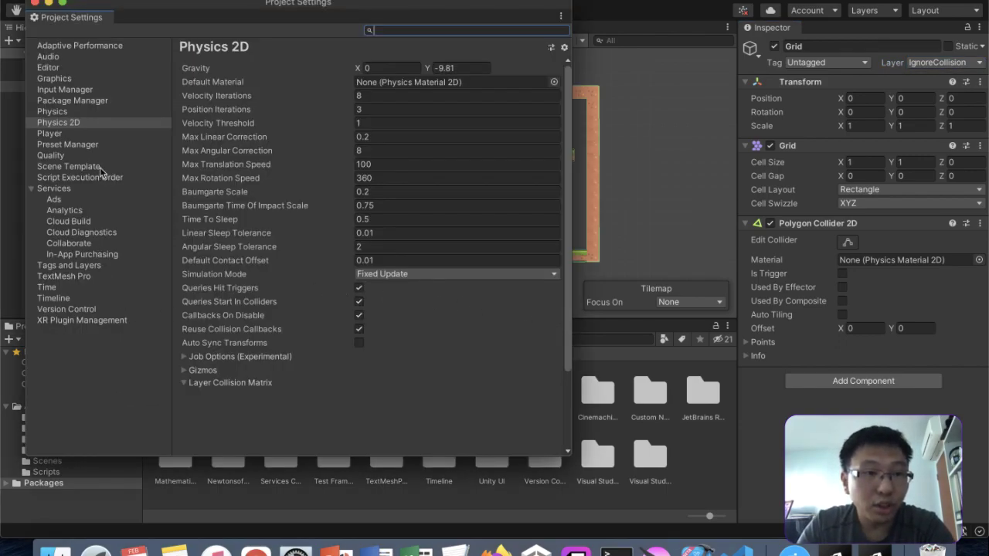
pyautogui.scroll(-3, 275, 240)
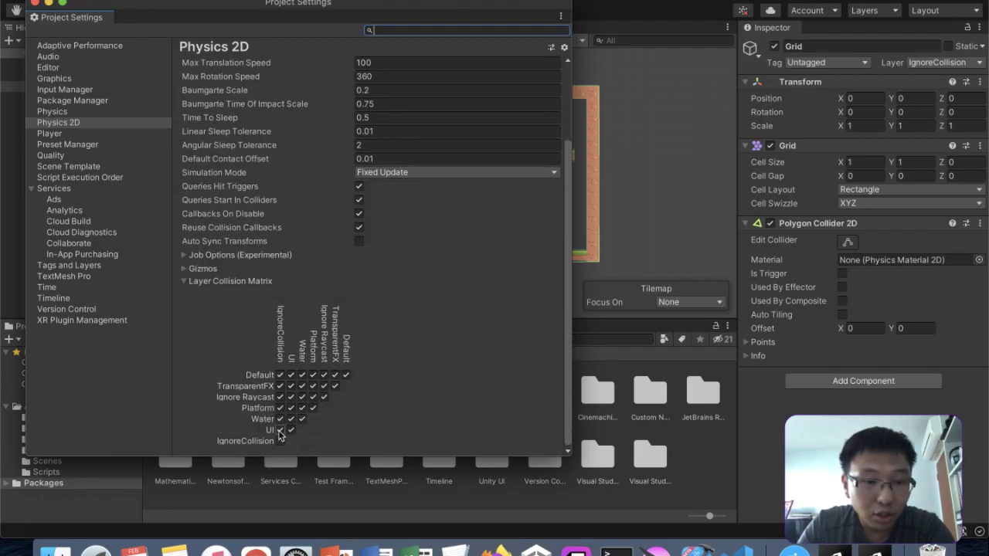
pyautogui.click(279, 397)
pyautogui.click(281, 387)
pyautogui.click(280, 376)
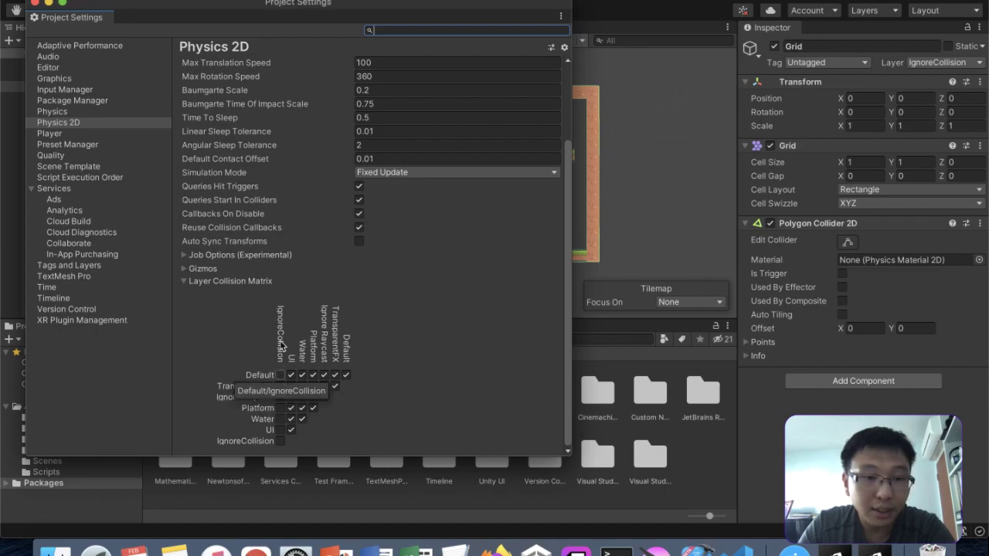
pyautogui.click(35, 3)
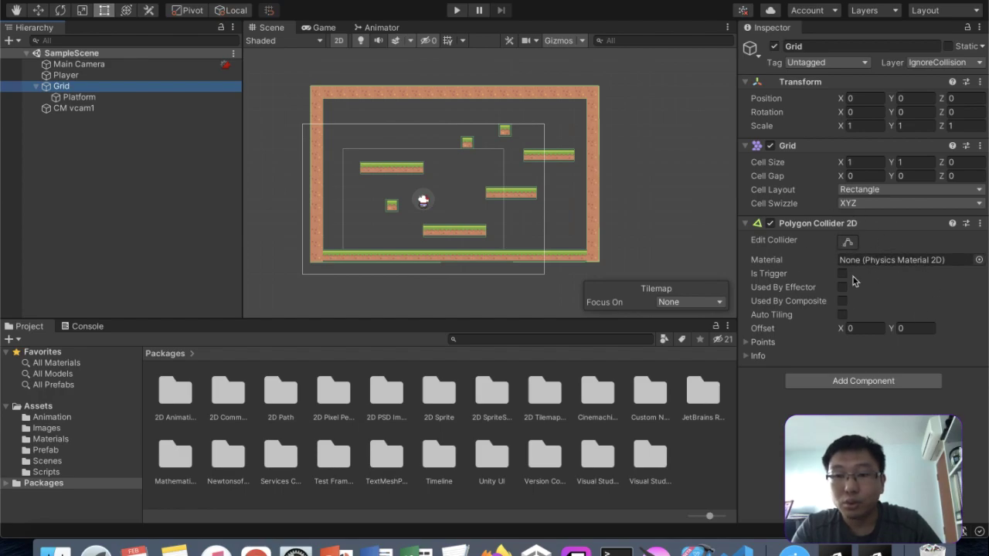
# - Playtest by running the player to the level's right and left walls, and inspect CM vcam1's camera guides during play
pyautogui.click(457, 10)
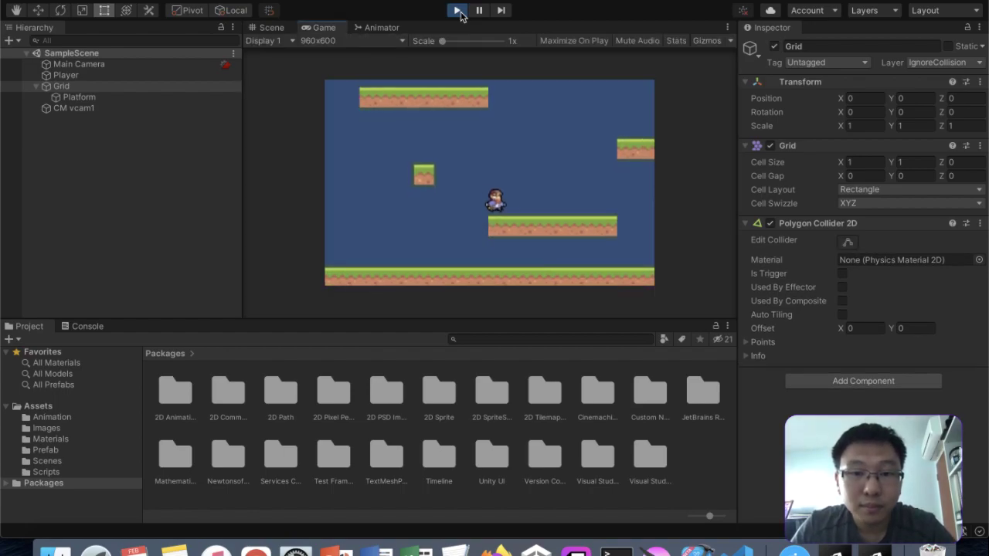
pyautogui.press('Right')
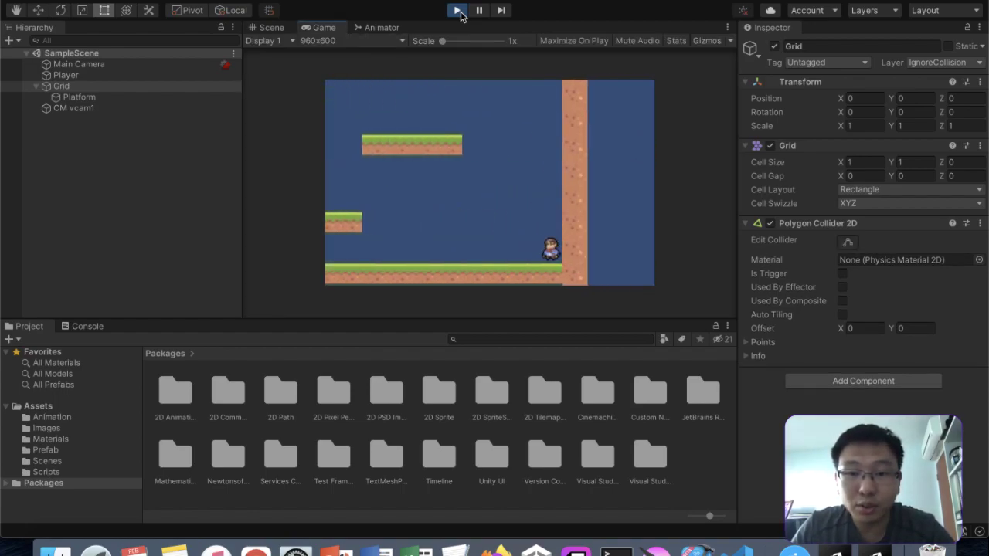
pyautogui.press('Left')
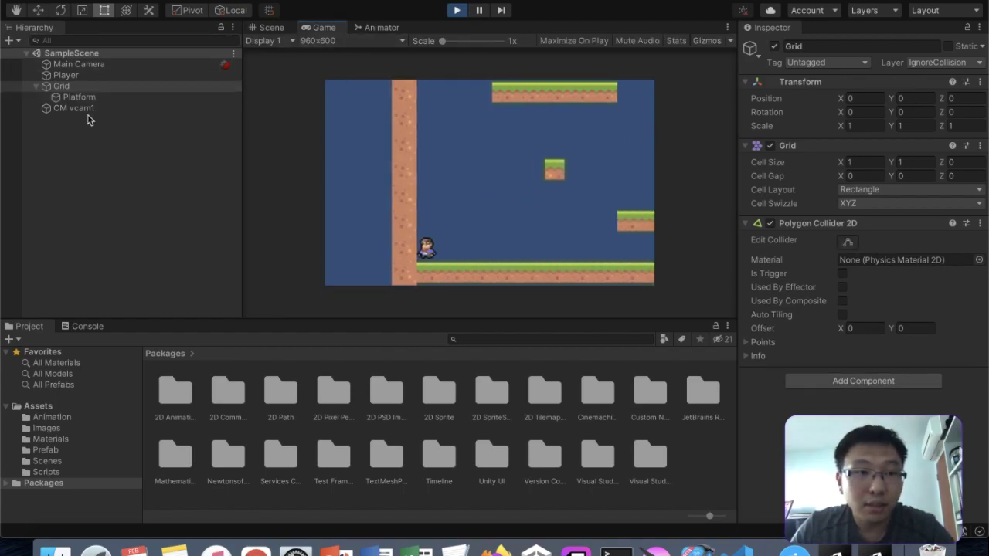
pyautogui.click(88, 118)
pyautogui.click(91, 109)
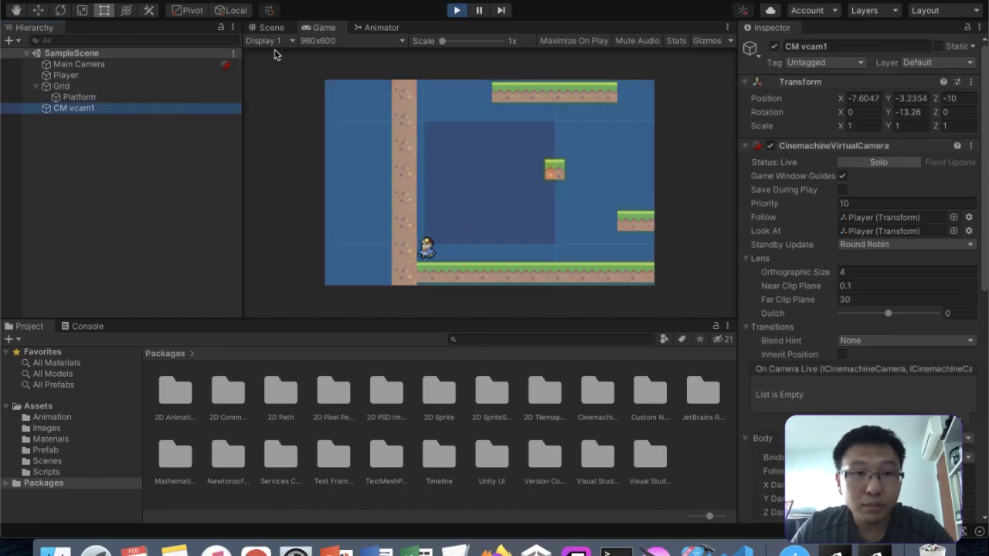
# - Playtest the confined camera by running and jumping the player across the whole level, and check the camera frame in the scene view
pyautogui.click(441, 220)
pyautogui.press('Right')
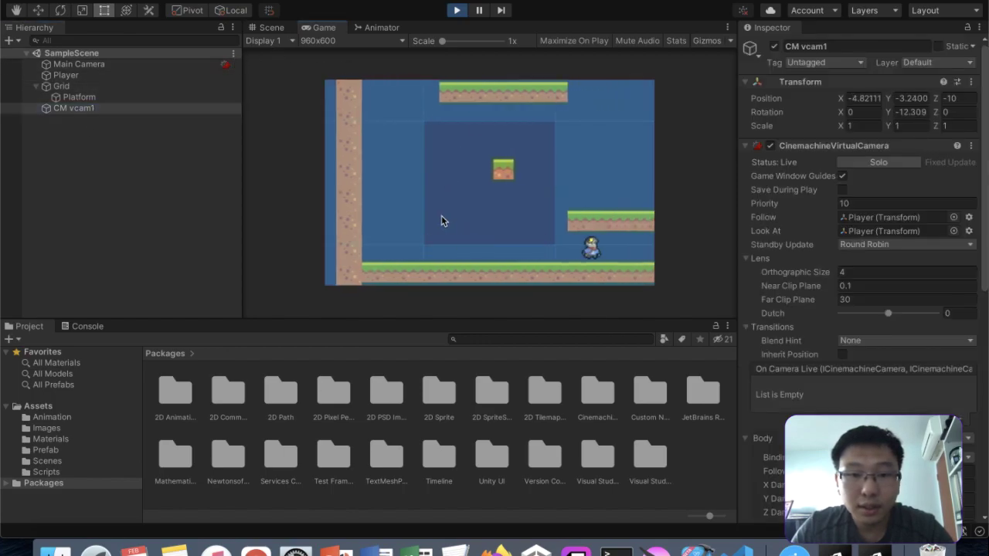
pyautogui.press('Left')
pyautogui.press('Right')
pyautogui.press('space')
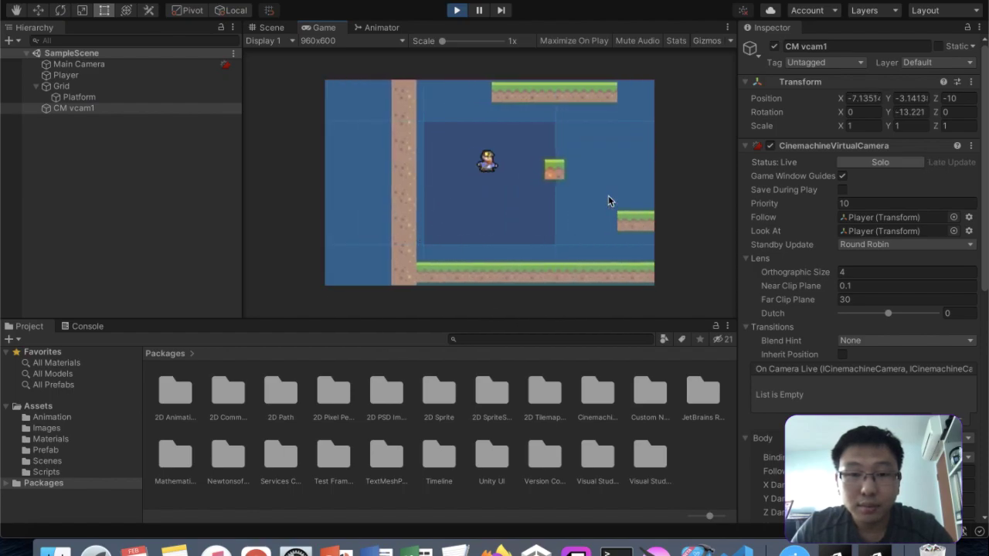
pyautogui.press('space')
pyautogui.press('space')
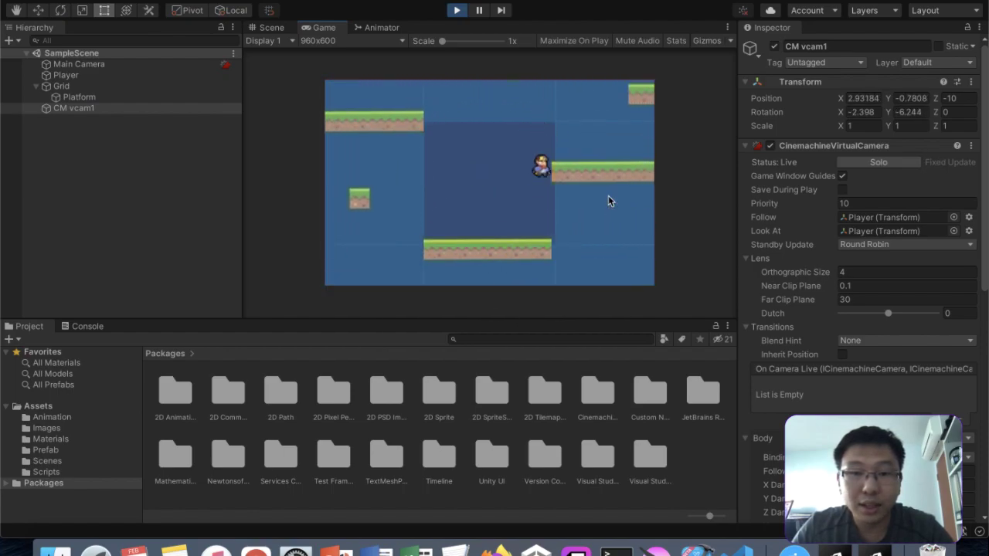
pyautogui.press('Left')
pyautogui.press('space')
pyautogui.press('Right')
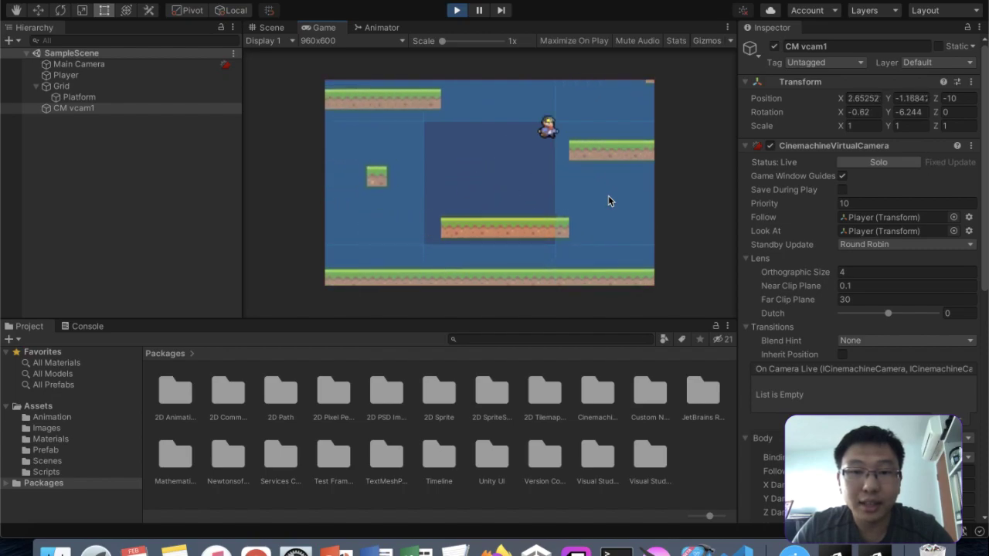
pyautogui.press('space')
pyautogui.press('space')
pyautogui.press('space')
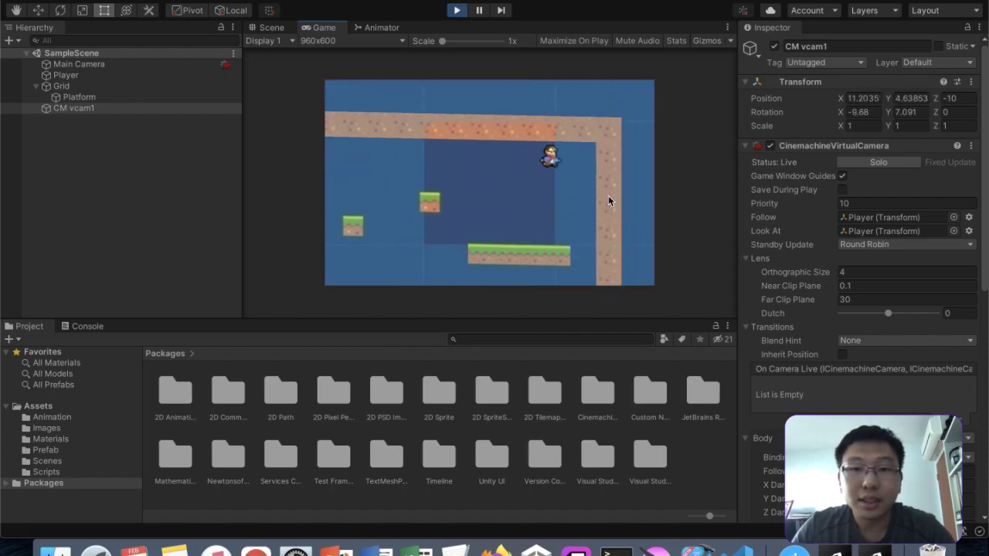
pyautogui.press('space')
pyautogui.press('Left')
pyautogui.press('Left')
pyautogui.press('space')
pyautogui.press('space')
pyautogui.press('space')
pyautogui.press('Right')
pyautogui.press('space')
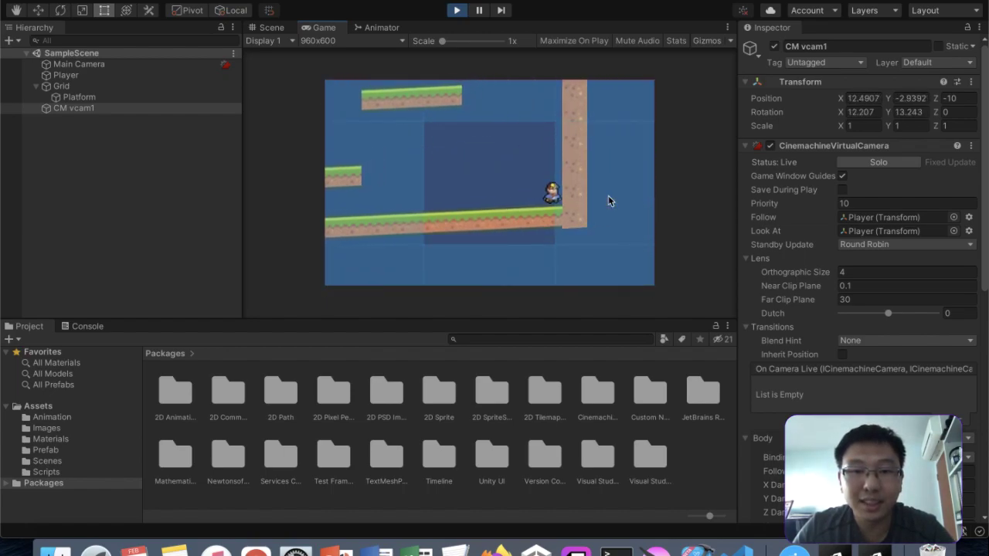
pyautogui.click(280, 29)
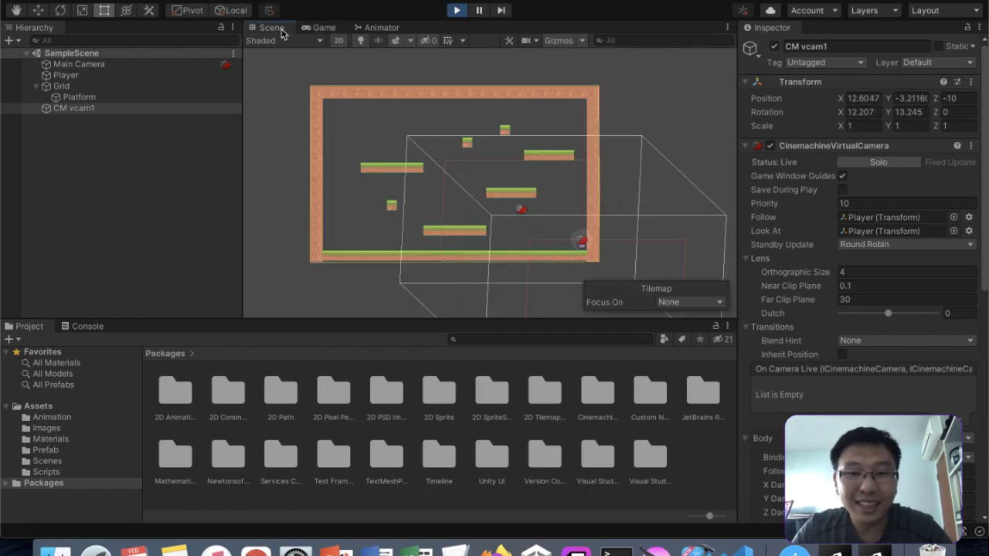
pyautogui.click(305, 28)
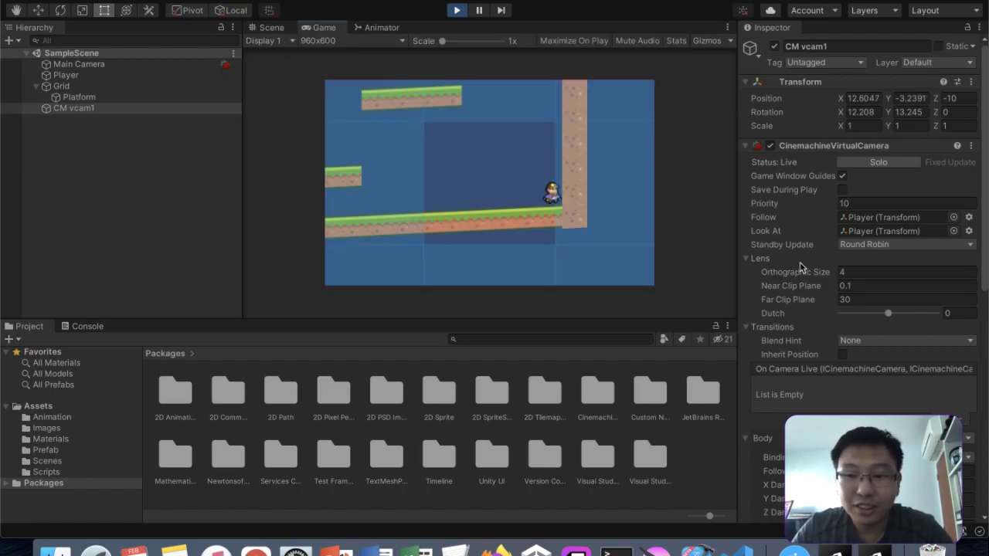
# - During play, try the virtual camera's Aim Screen Y at 0.5 and 0, and Screen X at 0
pyautogui.scroll(-10, 844, 321)
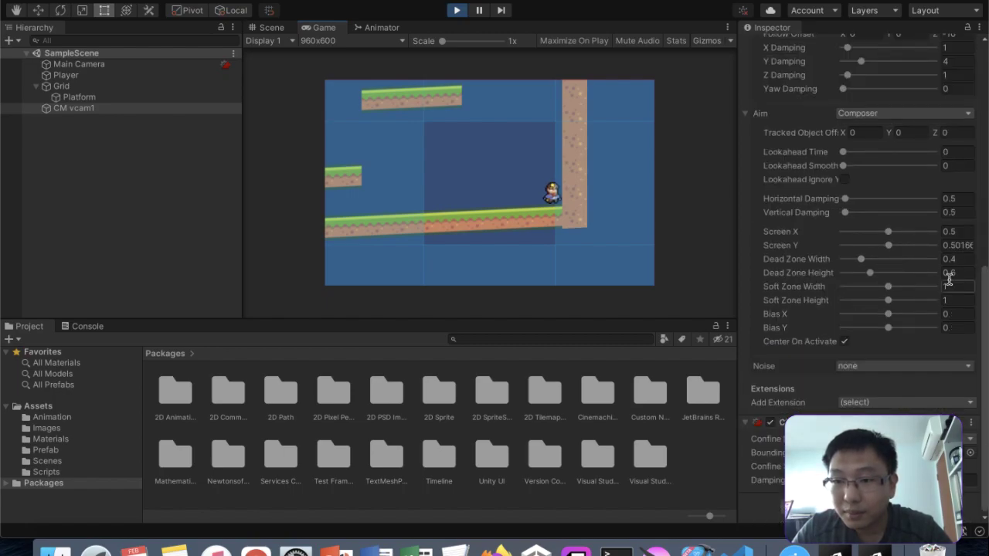
pyautogui.click(962, 248)
pyautogui.write('0.5')
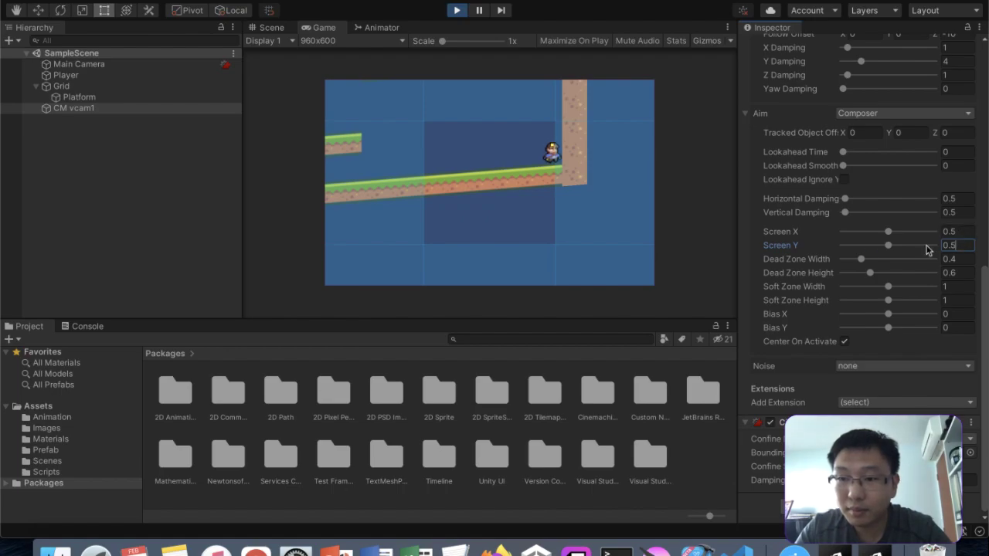
pyautogui.moveTo(957, 246); pyautogui.dragTo(865, 250)
pyautogui.write('0')
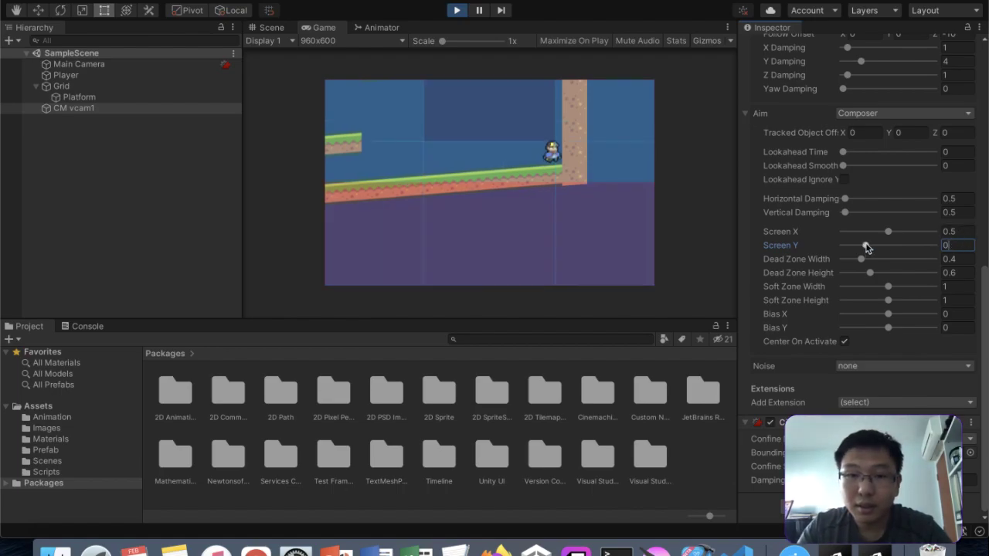
pyautogui.click(964, 232)
pyautogui.write('0')
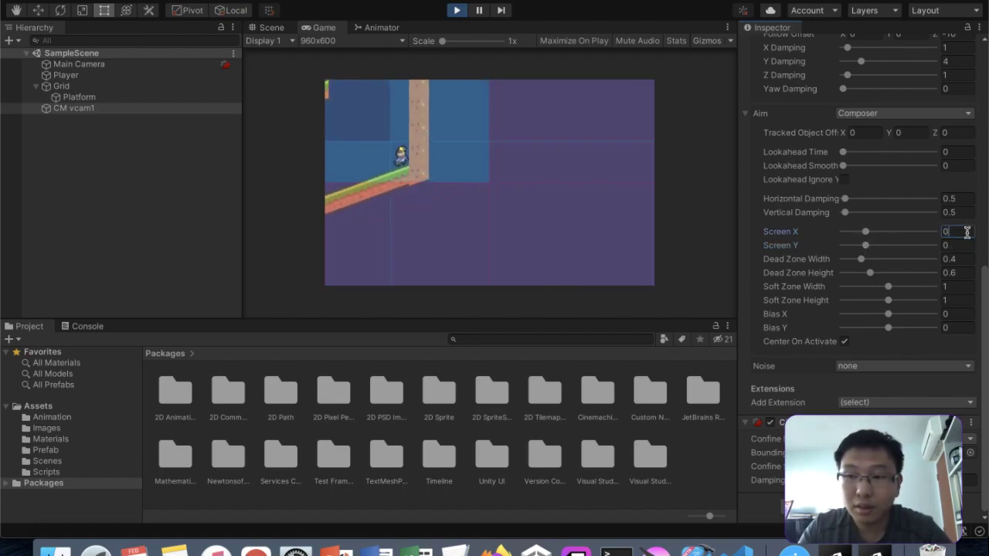
# - Try Screen X and Screen Y at 1 during play, and move the player to test the framing
pyautogui.write('1')
pyautogui.moveTo(952, 246); pyautogui.dragTo(902, 247)
pyautogui.write('1')
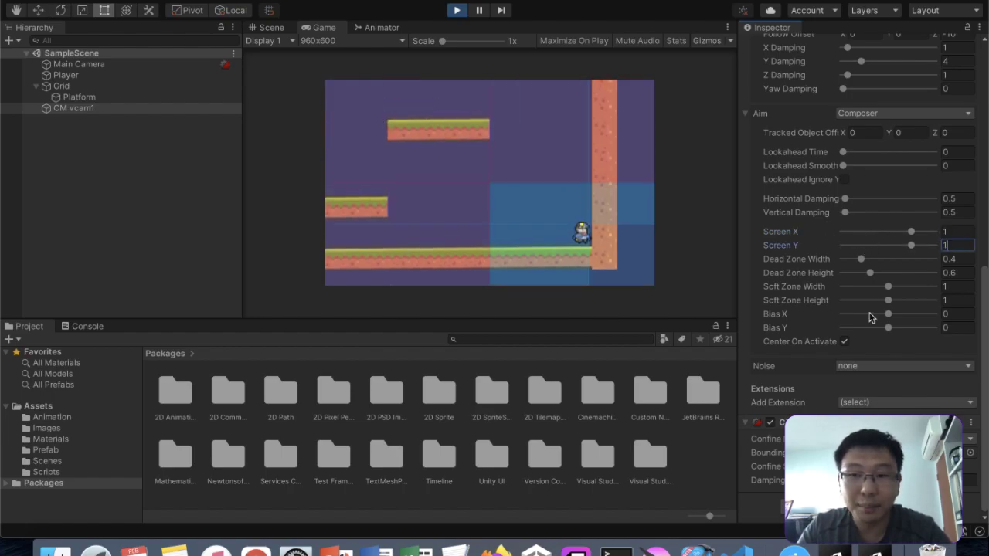
pyautogui.click(562, 222)
pyautogui.press('Left')
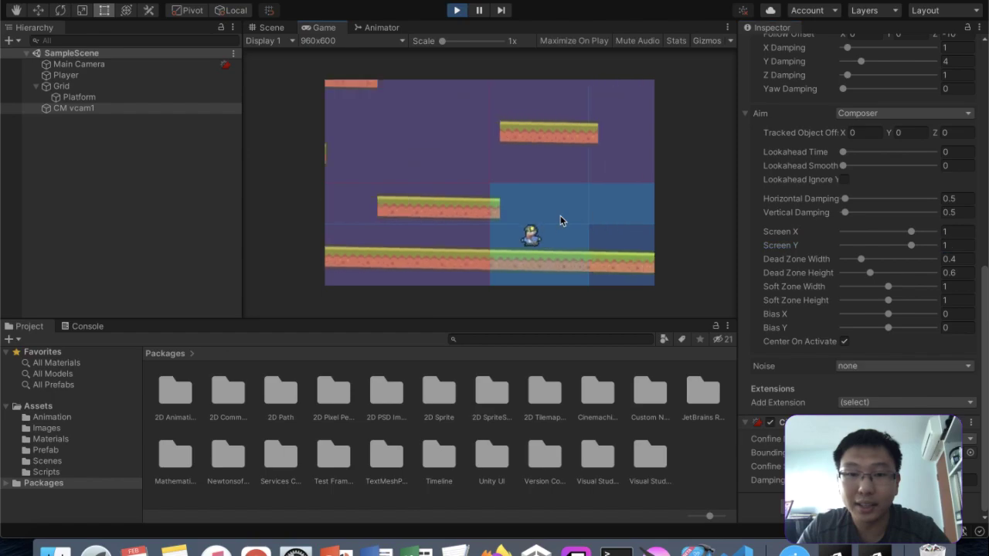
pyautogui.press('Right')
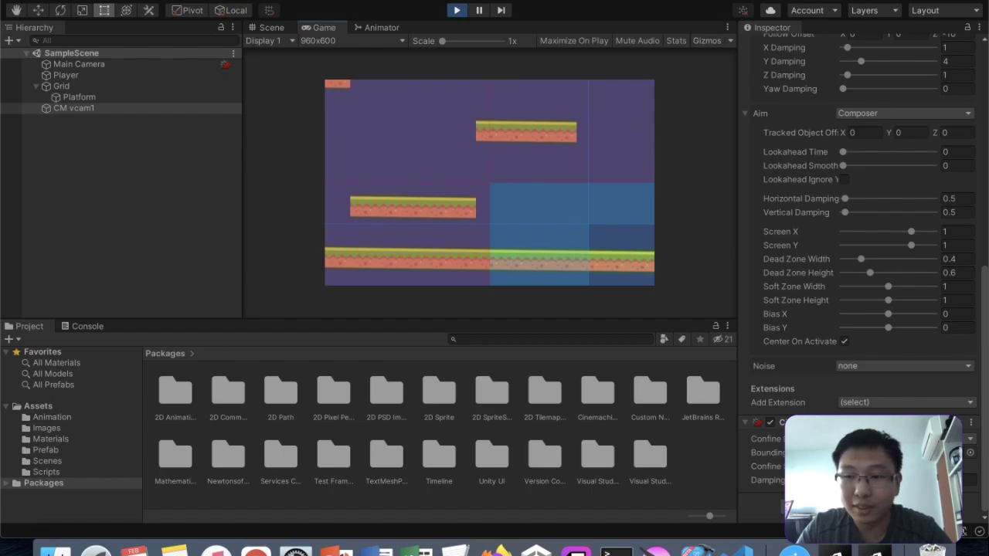
# - Toggle the confiner's Confine Screen Edges option, try Screen X and Screen Y at 0.1, check the scene view, and stop play mode
pyautogui.click(845, 466)
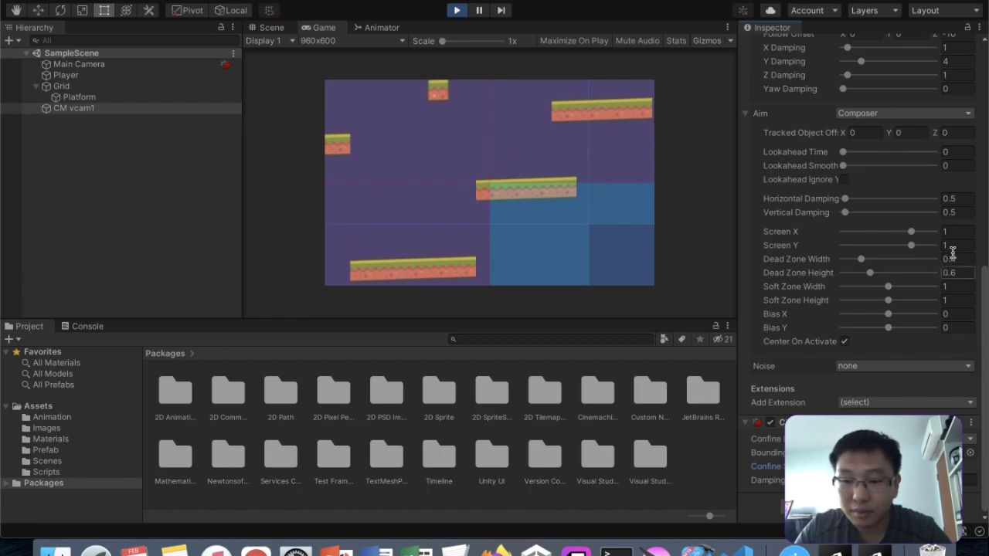
pyautogui.write('0.1')
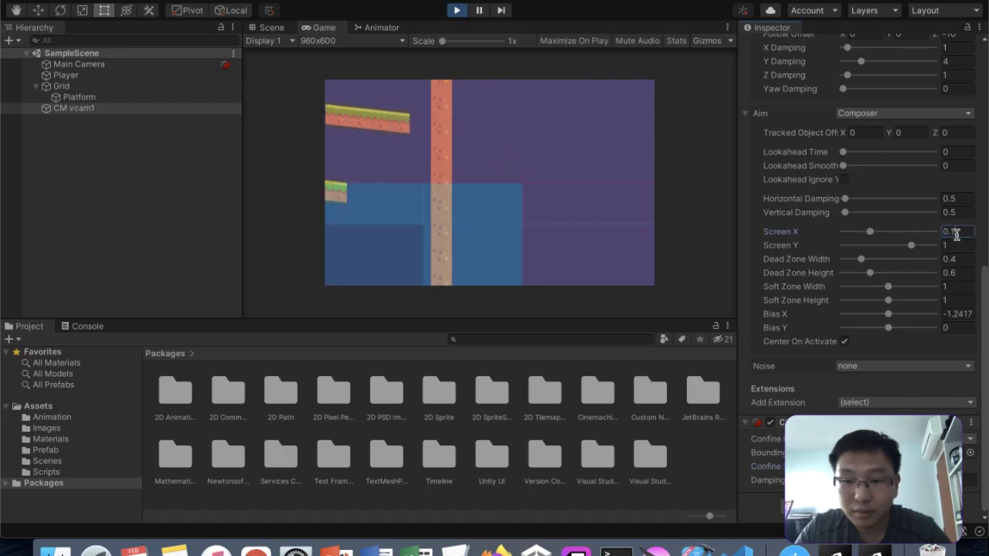
pyautogui.write('0.1')
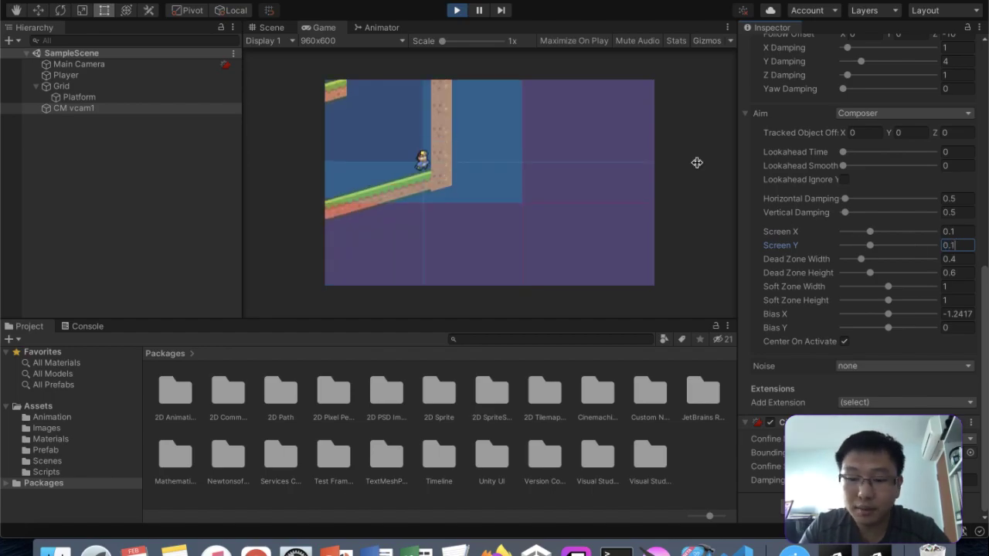
pyautogui.click(275, 28)
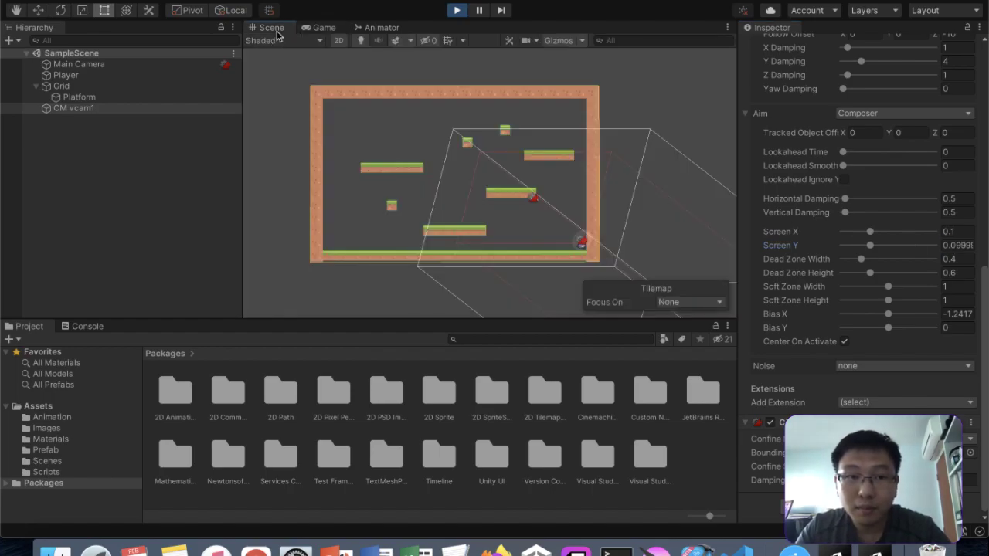
pyautogui.click(318, 29)
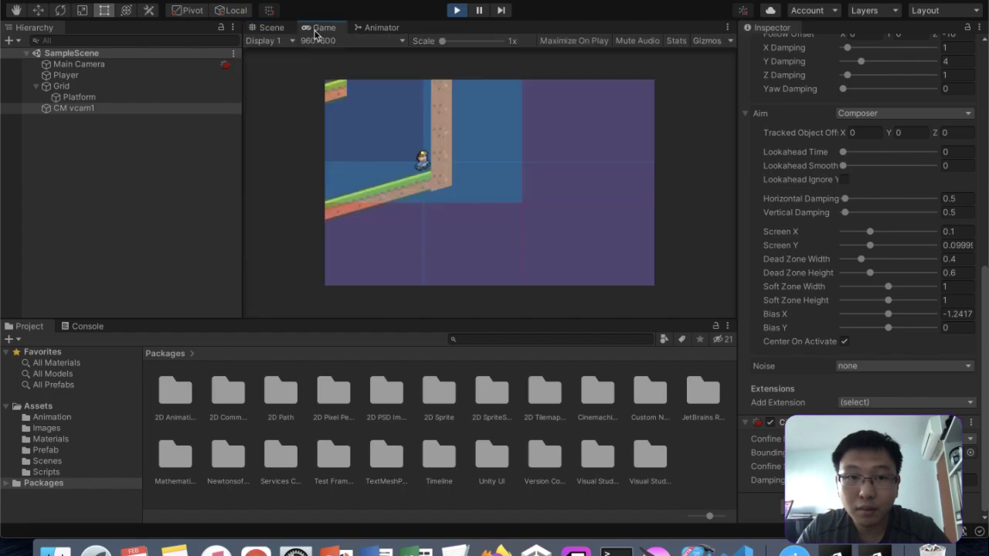
pyautogui.click(454, 10)
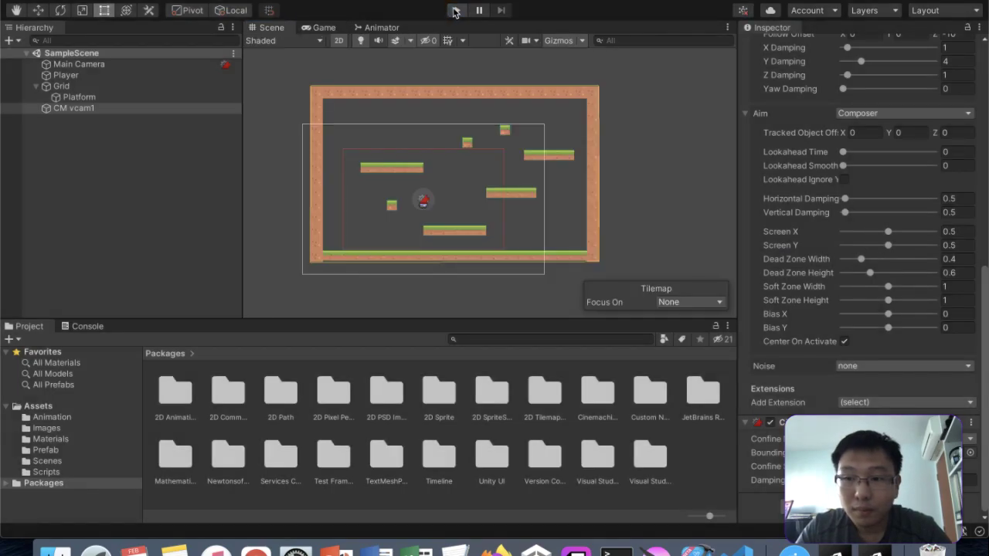
# - Outside play mode, try Screen X and Screen Y at 0 in CM vcam1's Aim settings
pyautogui.moveTo(888, 232)
pyautogui.mouseDown()
pyautogui.moveTo(907, 230)
pyautogui.moveTo(856, 243)
pyautogui.moveTo(874, 244)
pyautogui.mouseUp()
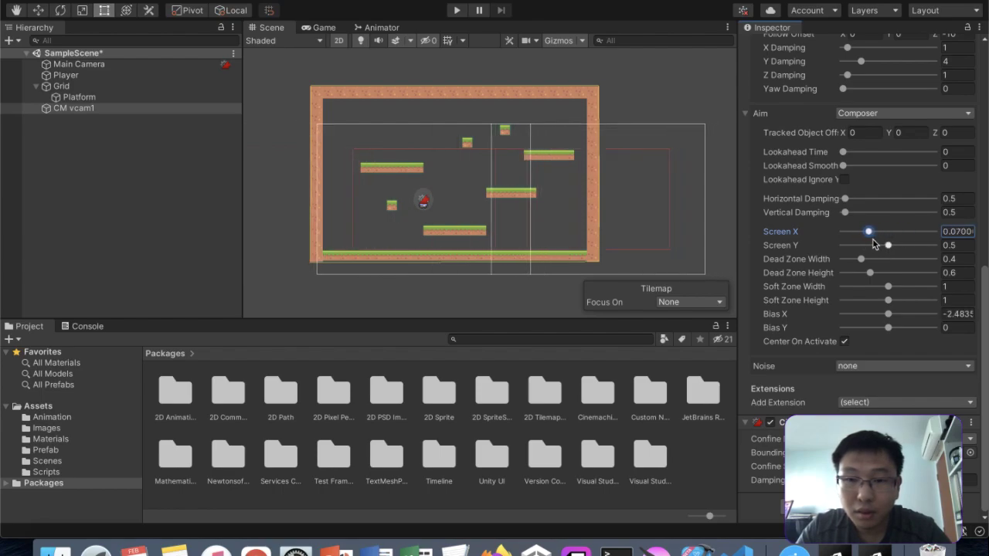
pyautogui.click(954, 231)
pyautogui.write('0')
pyautogui.click(955, 245)
pyautogui.write('0')
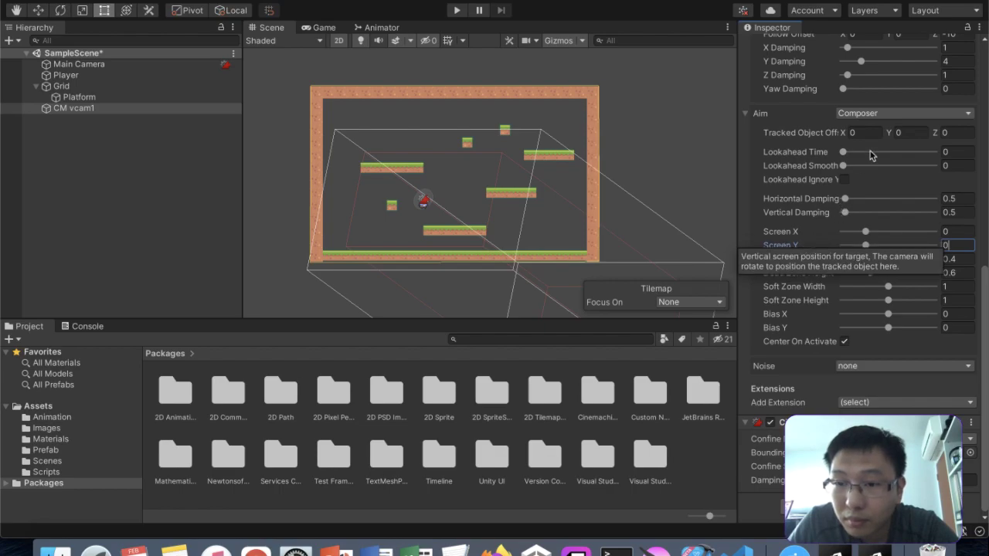
# - Set Screen X and Screen Y of CM vcam1's Aim settings to 0.5
pyautogui.click(956, 232)
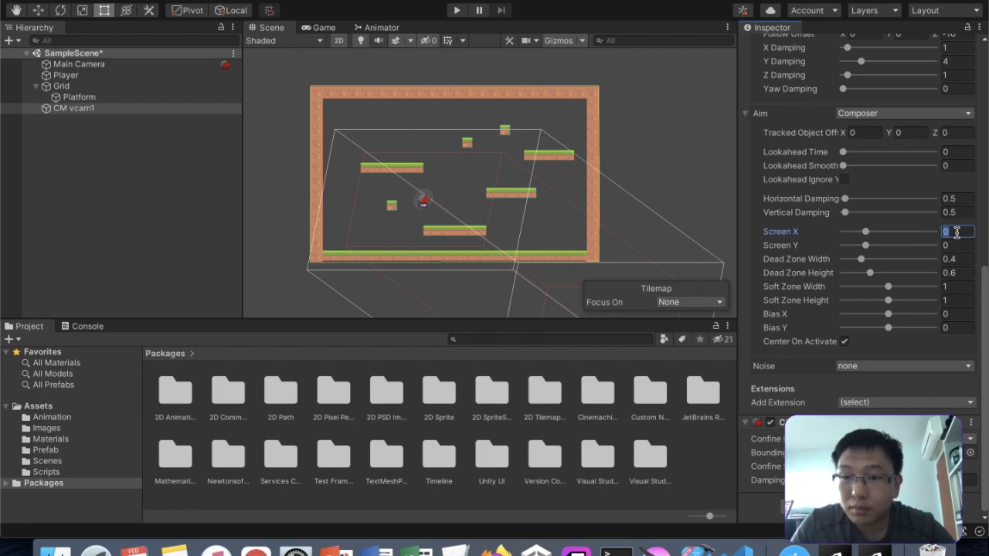
pyautogui.write('0.5')
pyautogui.click(962, 245)
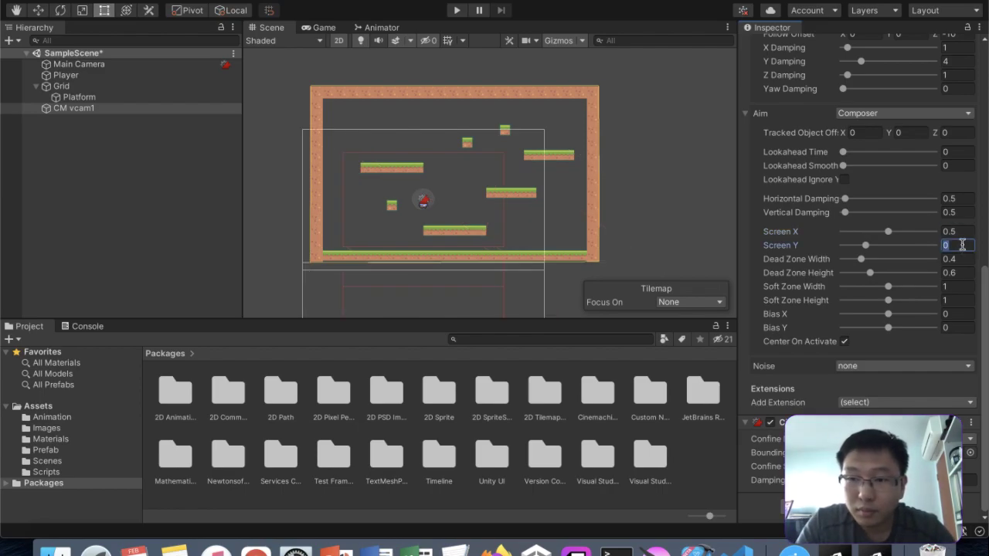
pyautogui.write('0.5')
# - Set the Body's Binding Mode on CM vcam1 to Lock To Target, keeping Euler angular damping
pyautogui.scroll(4, 962, 224)
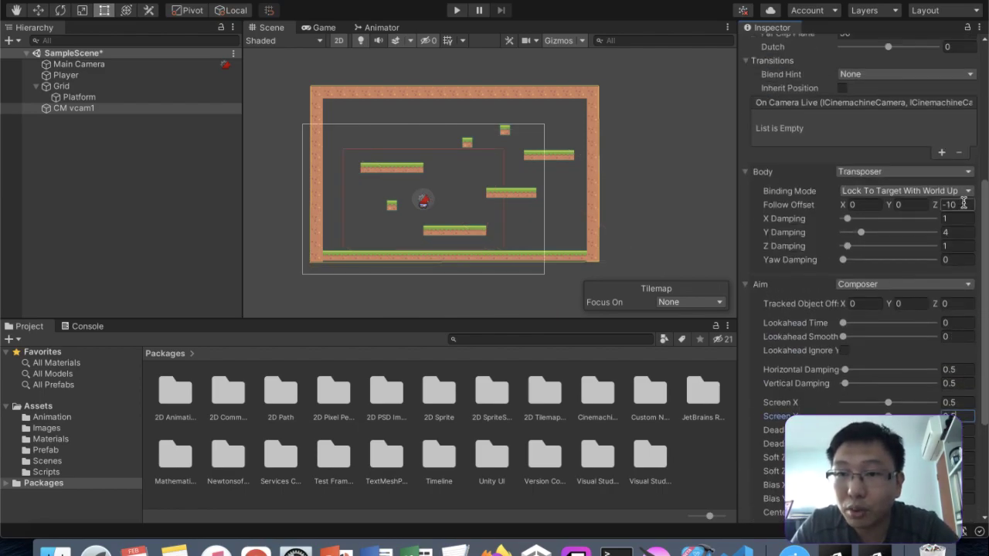
pyautogui.scroll(-2, 925, 267)
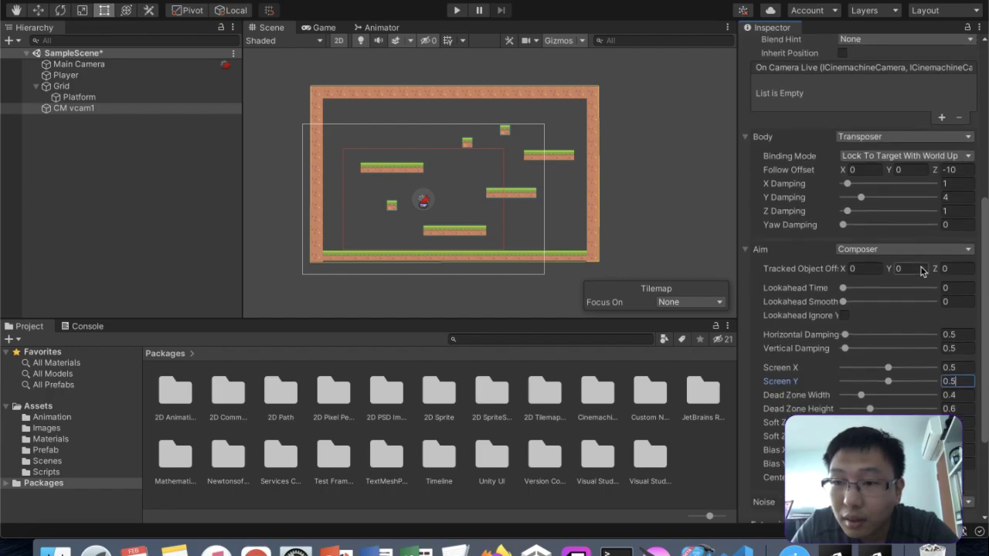
pyautogui.click(916, 153)
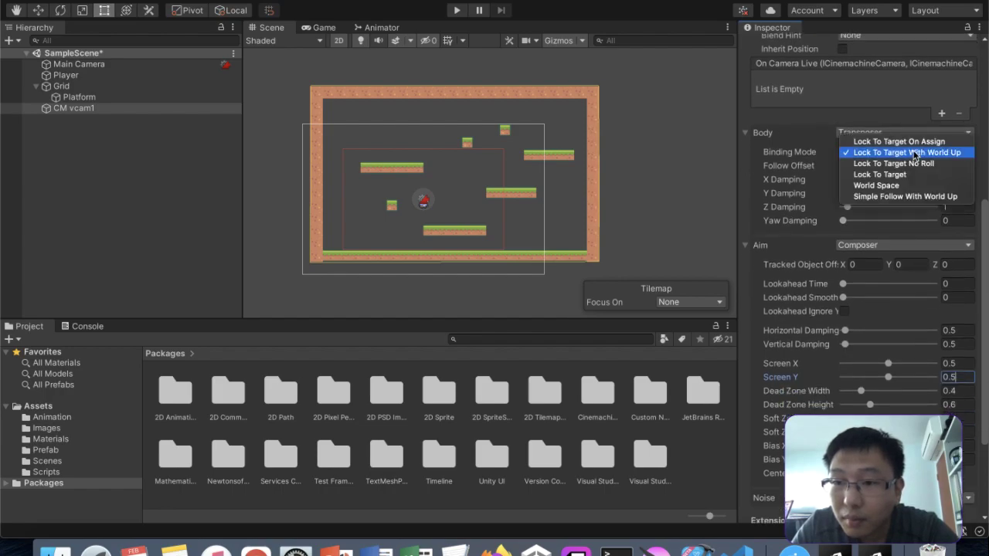
pyautogui.click(913, 174)
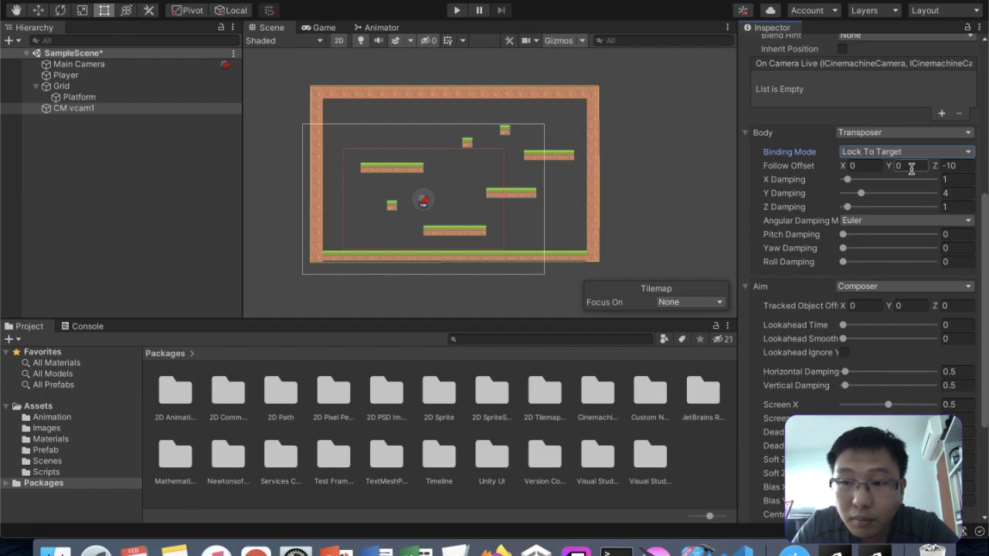
pyautogui.click(890, 221)
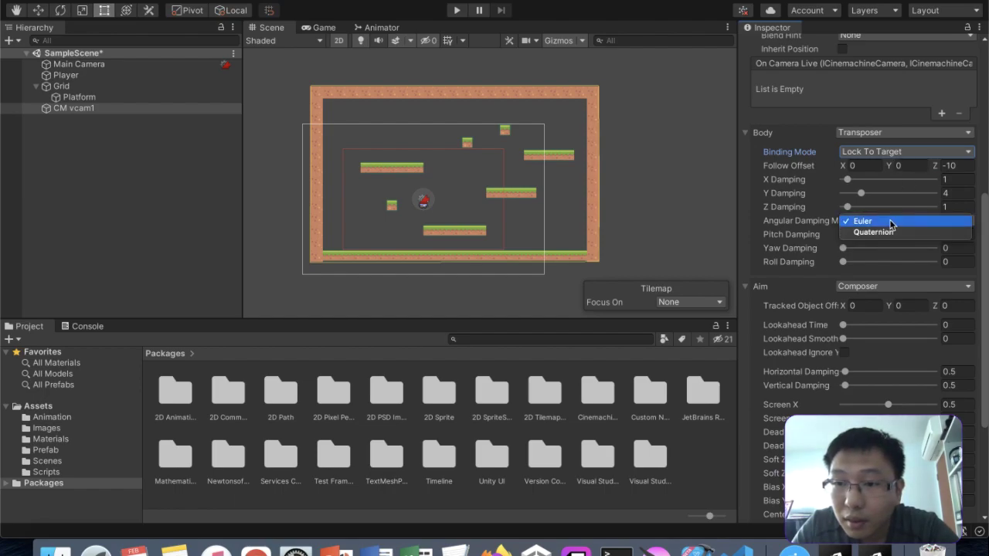
pyautogui.click(890, 221)
pyautogui.scroll(-5, 891, 224)
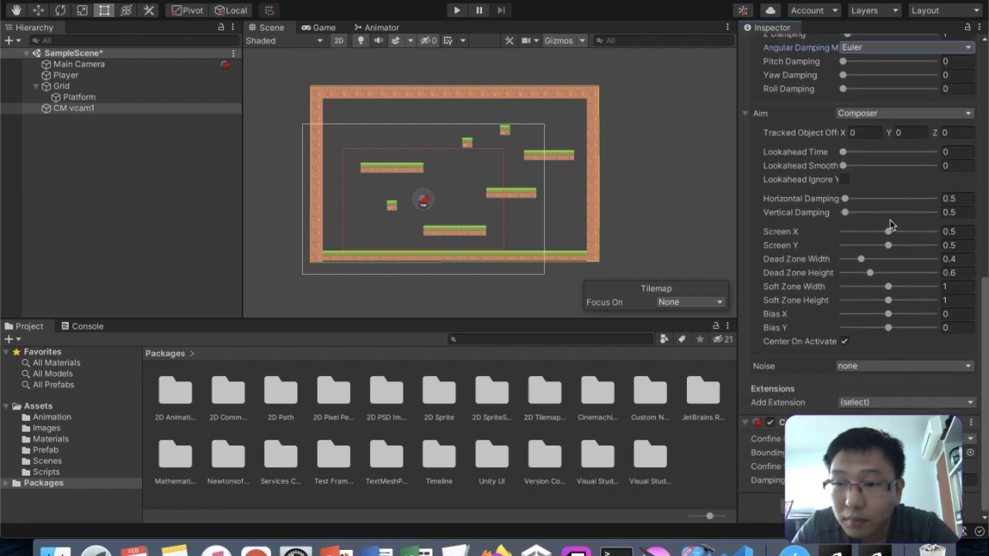
pyautogui.scroll(5, 890, 201)
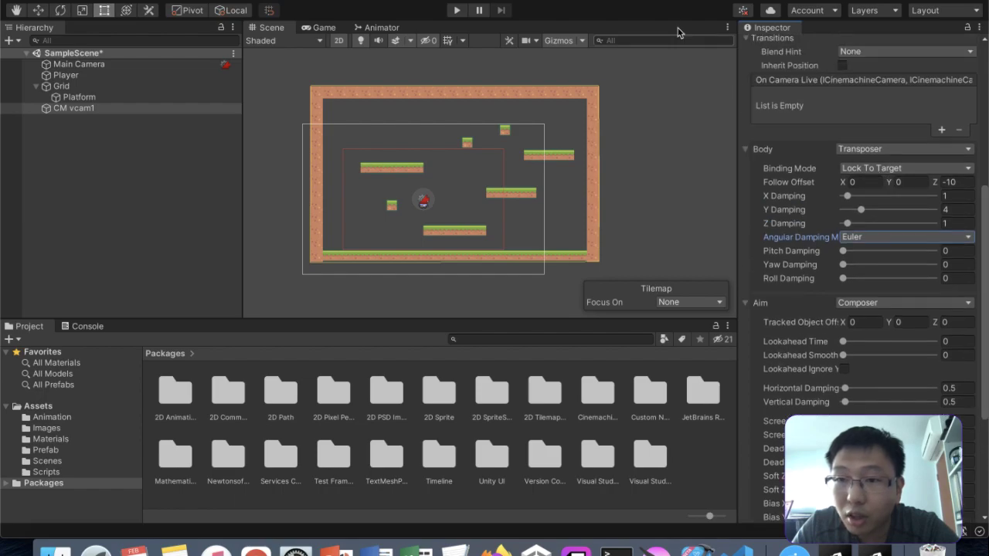
# - Run the game and move and jump the player between the side walls to test how the camera follows with Lock To Target
pyautogui.click(455, 11)
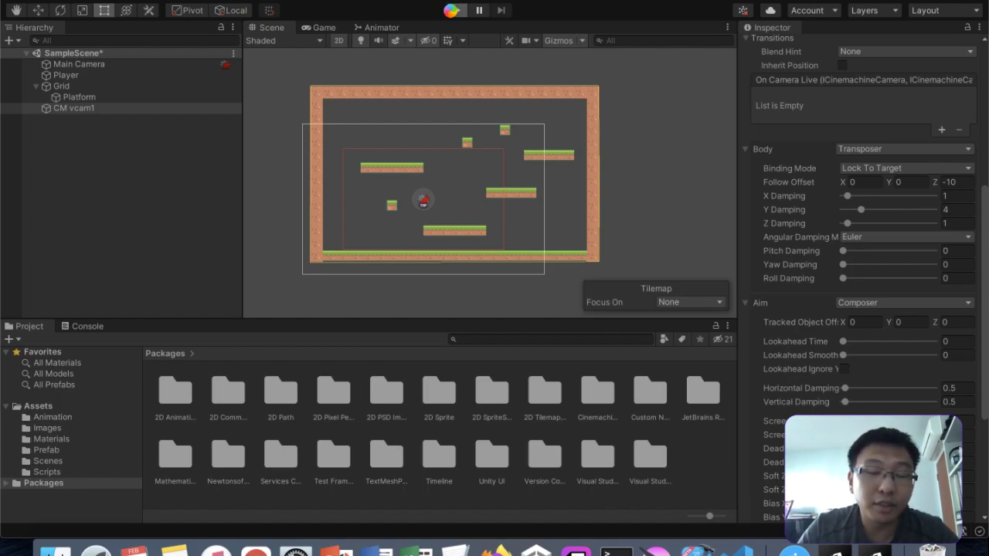
pyautogui.press('Left')
pyautogui.press('Right')
pyautogui.press('space')
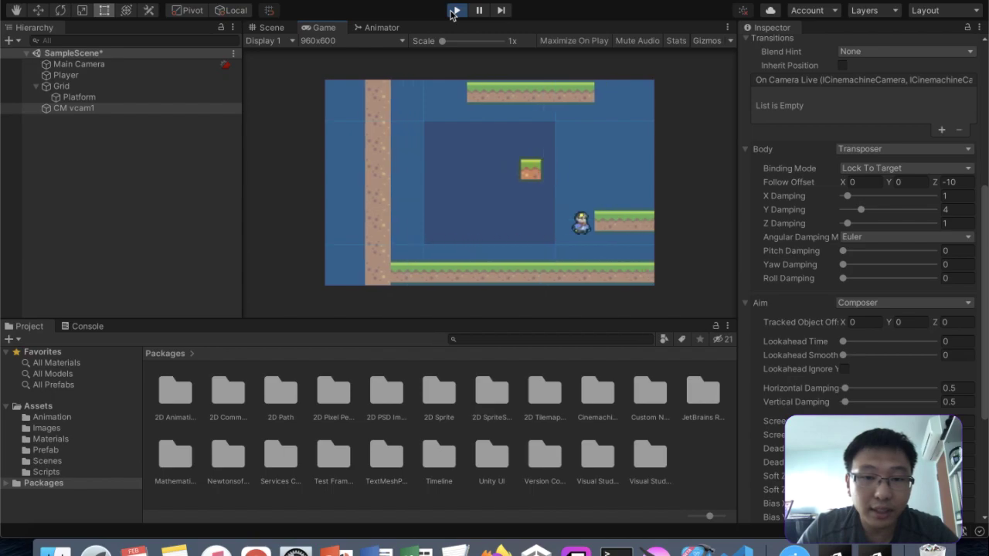
pyautogui.press('space')
pyautogui.press('space')
pyautogui.press('Left')
pyautogui.press('Right')
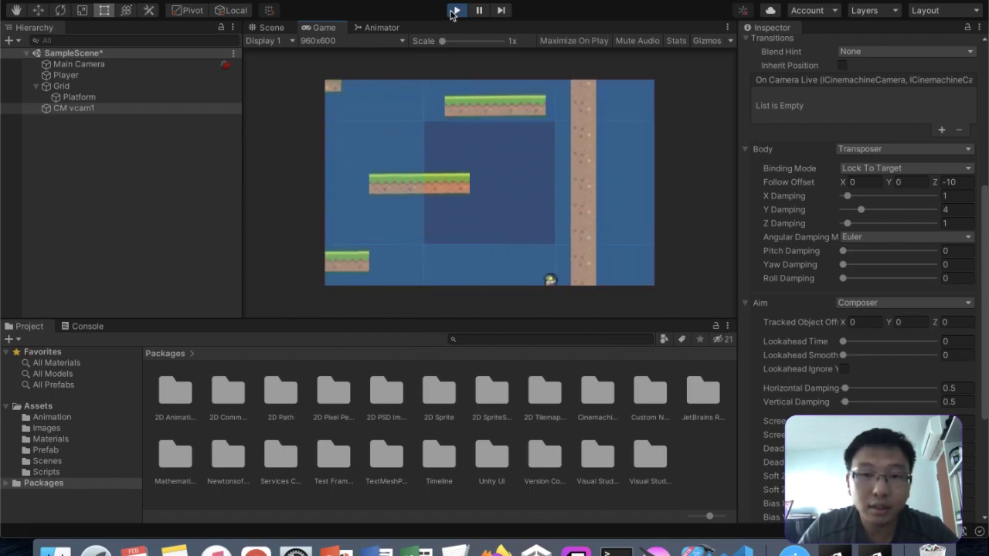
pyautogui.press('Left')
pyautogui.press('Right')
pyautogui.press('Left')
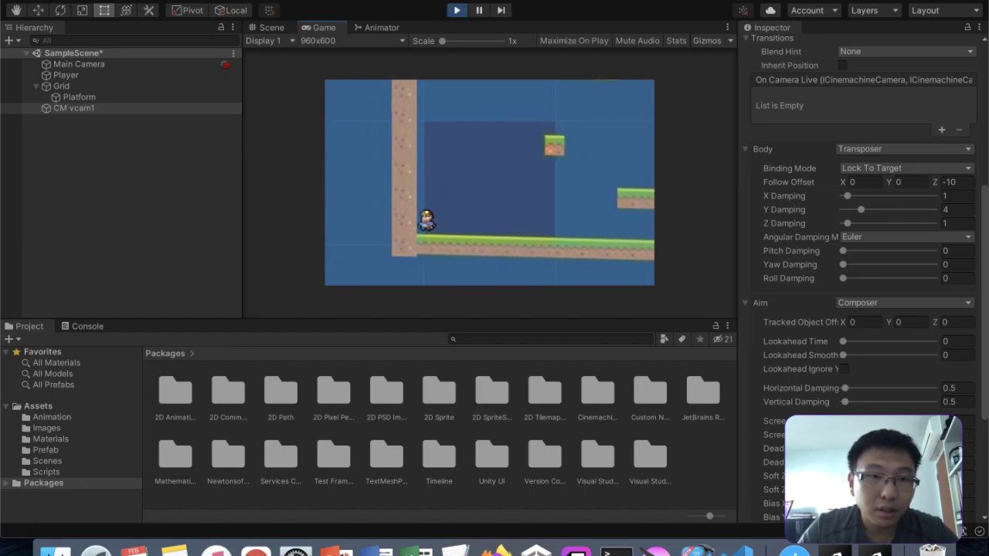
# - Inspect the virtual camera's frame against the level in the Scene view while the game runs, and return to the Game view
pyautogui.click(262, 40)
pyautogui.click(263, 40)
pyautogui.click(267, 27)
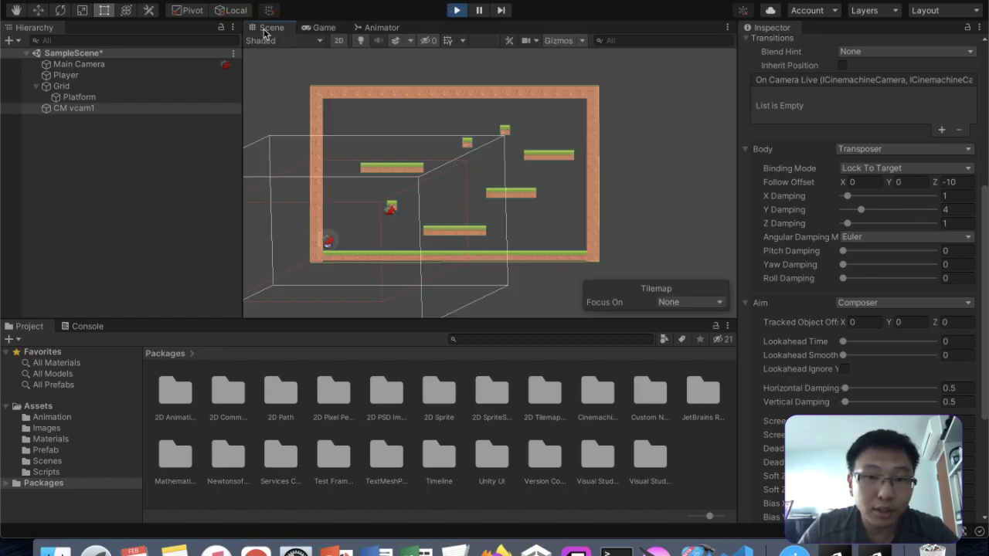
pyautogui.click(318, 28)
# - Keep running and jumping the player across the platforms and ground to examine the camera's tilt and position near the level edges
pyautogui.press('Right')
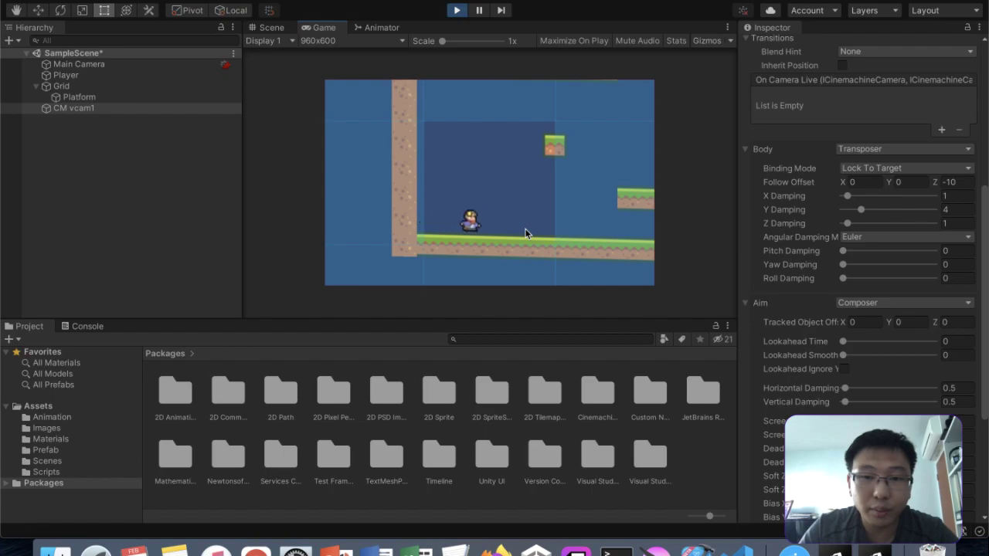
pyautogui.press('space')
pyautogui.press('space')
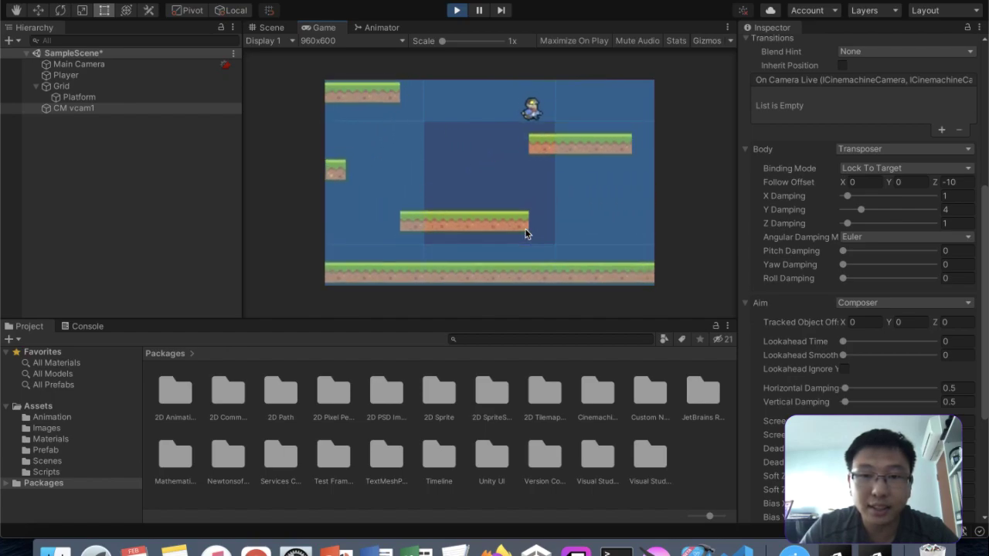
pyautogui.press('Right')
pyautogui.press('space')
pyautogui.press('Left')
pyautogui.press('Right')
pyautogui.press('space')
pyautogui.press('Left')
pyautogui.press('Right')
pyautogui.press('Left')
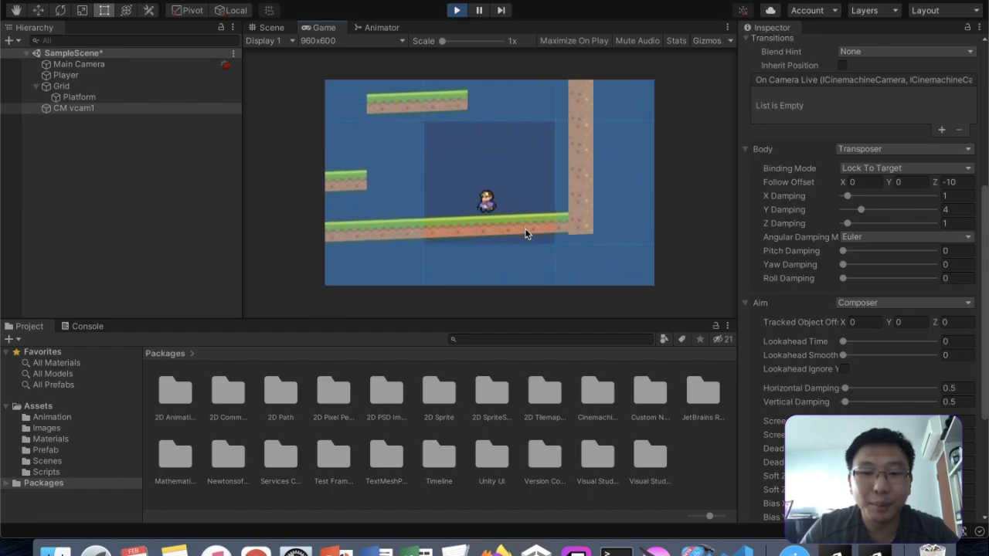
pyautogui.press('Right')
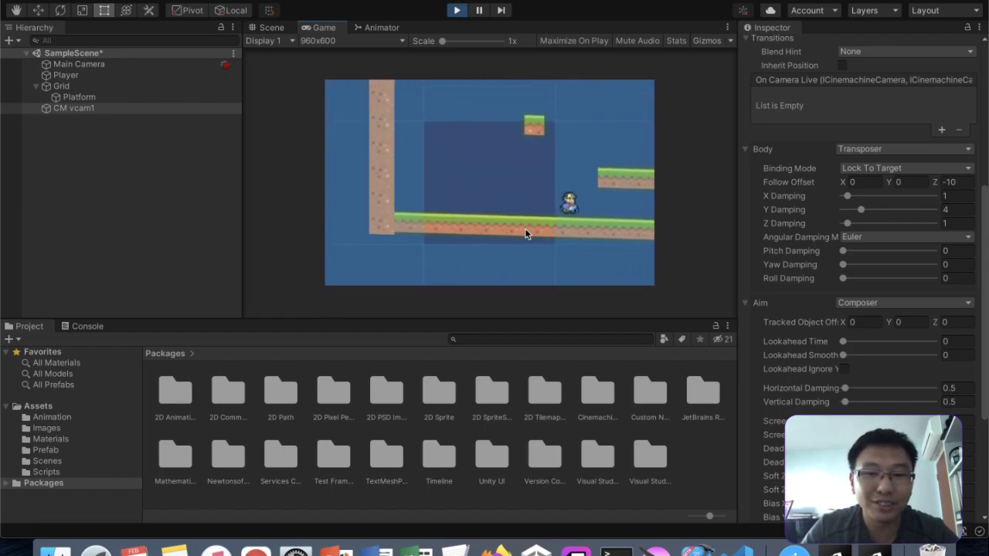
pyautogui.press('space')
pyautogui.press('space')
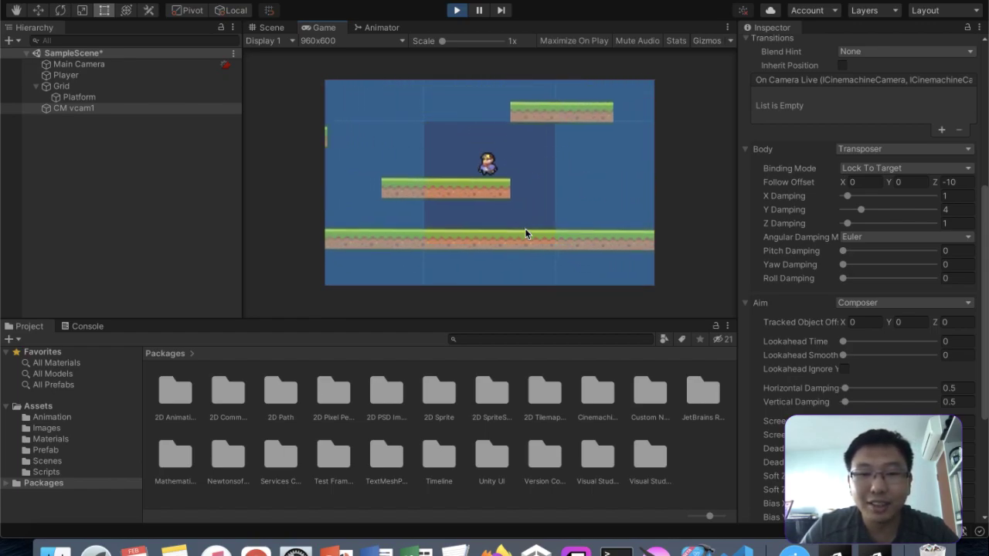
pyautogui.press('Left')
pyautogui.press('space')
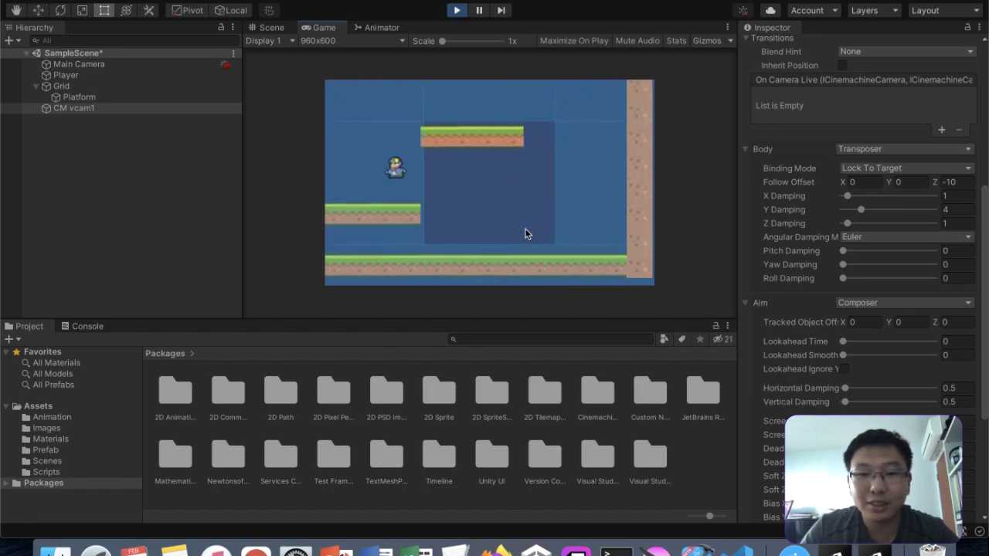
# - Select the Main Camera, examine its view bounds in the Scene view during play, and stop play mode
pyautogui.click(123, 65)
pyautogui.click(266, 31)
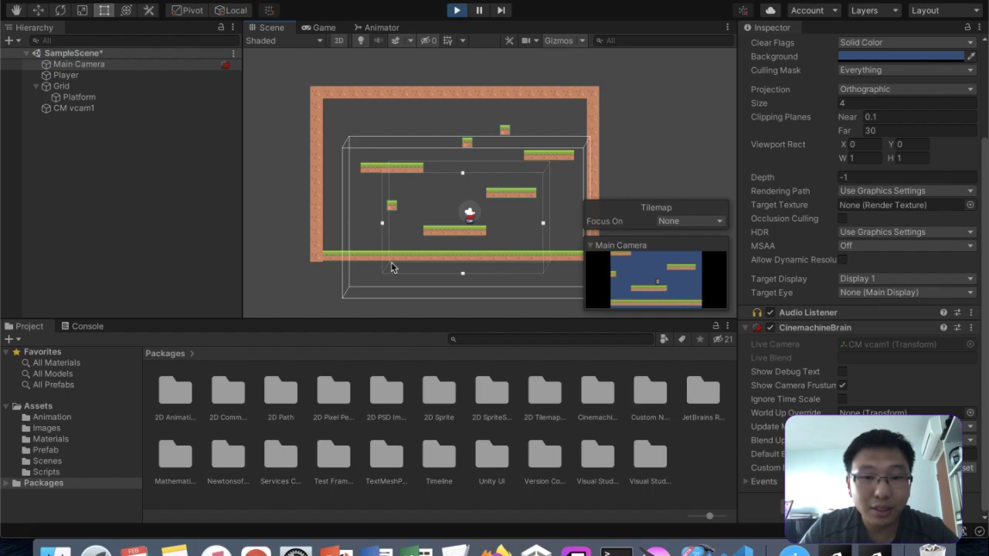
pyautogui.scroll(3, 410, 206)
pyautogui.scroll(-2, 410, 206)
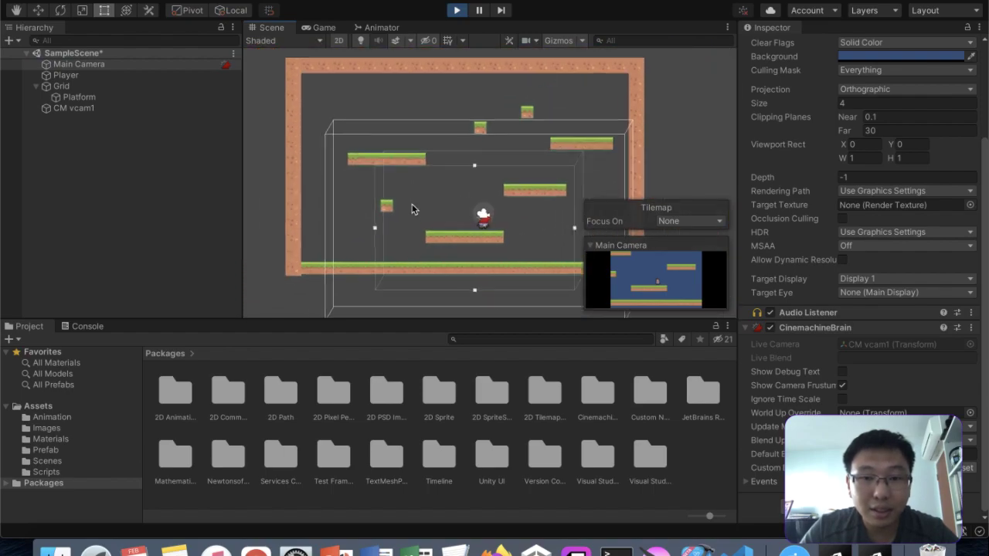
pyautogui.click(474, 10)
# - Disable the confiner extension on CM vcam1
pyautogui.click(162, 108)
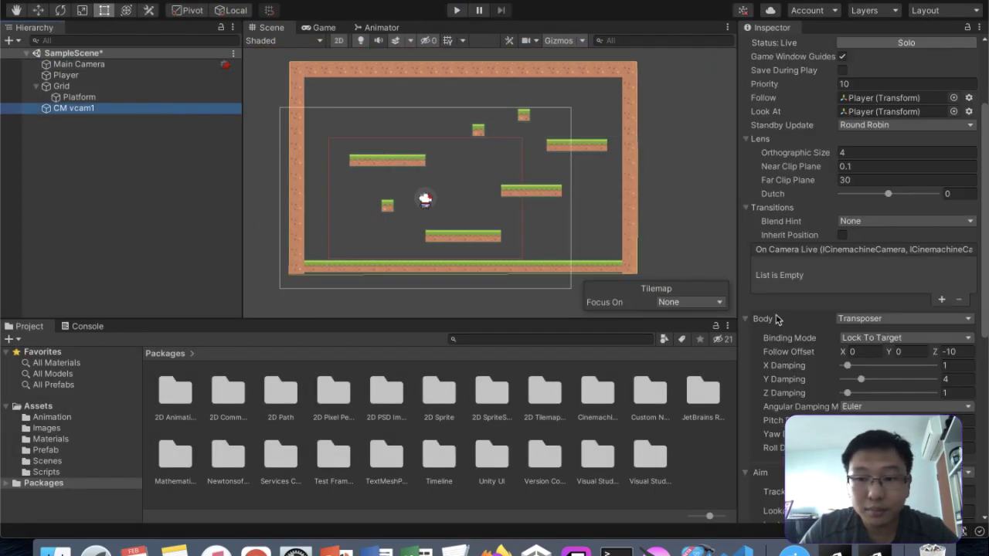
pyautogui.scroll(-10, 777, 320)
pyautogui.click(773, 423)
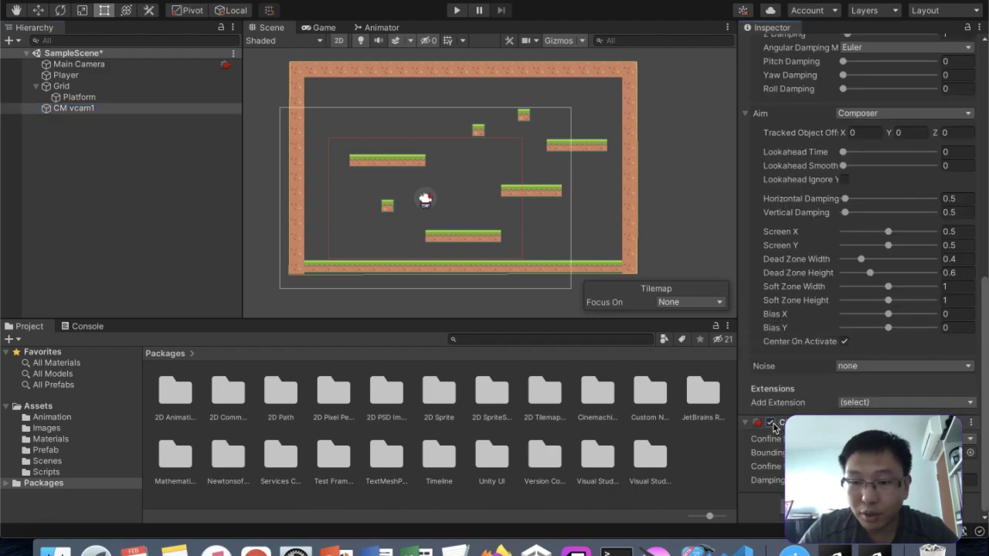
# - Play the game with the confiner off, walk the player back and forth to check the camera's following, and stop play mode
pyautogui.click(457, 11)
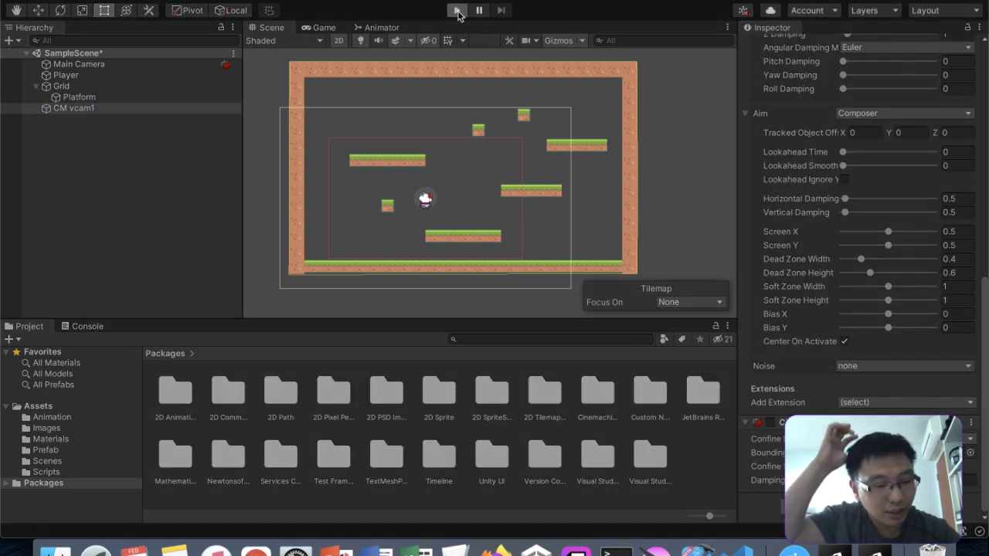
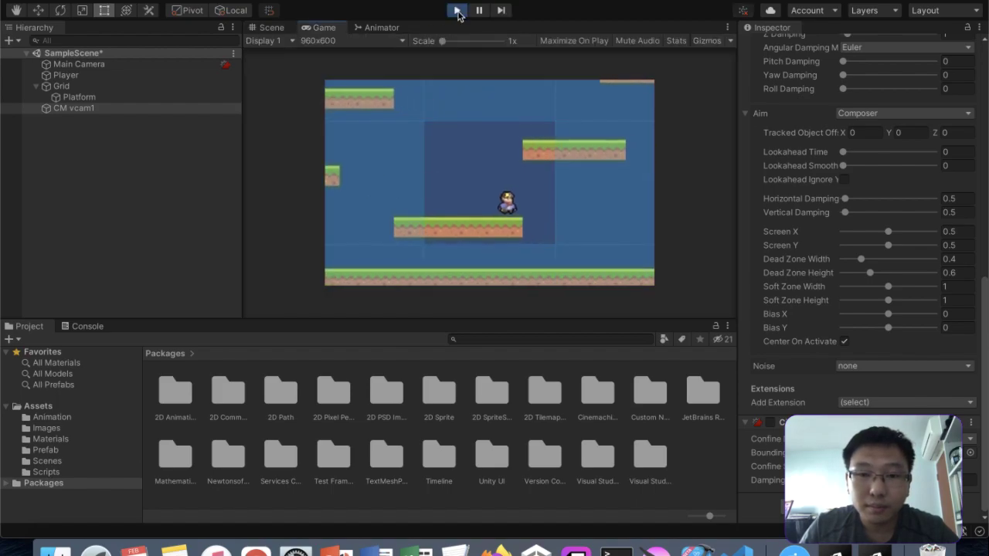
pyautogui.press('Left')
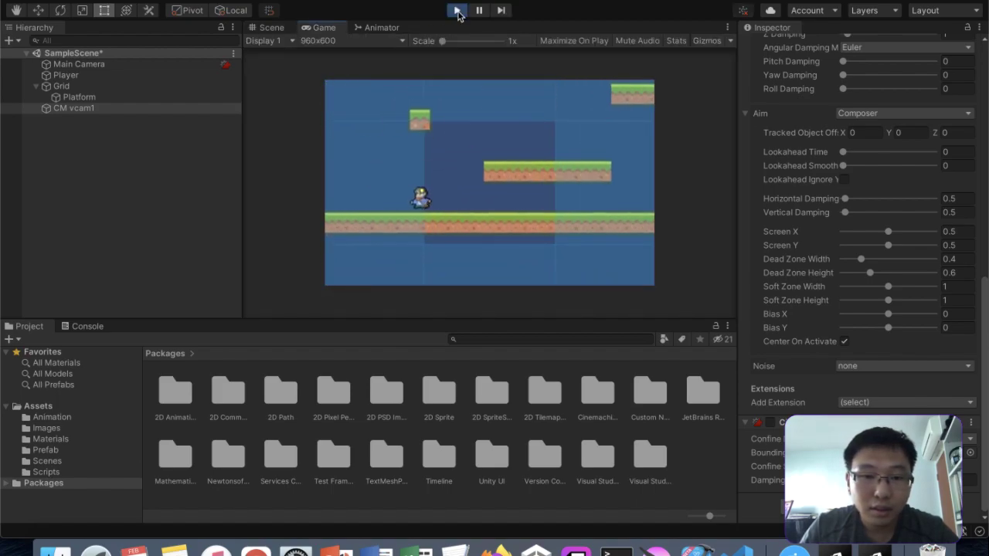
pyautogui.press('Right')
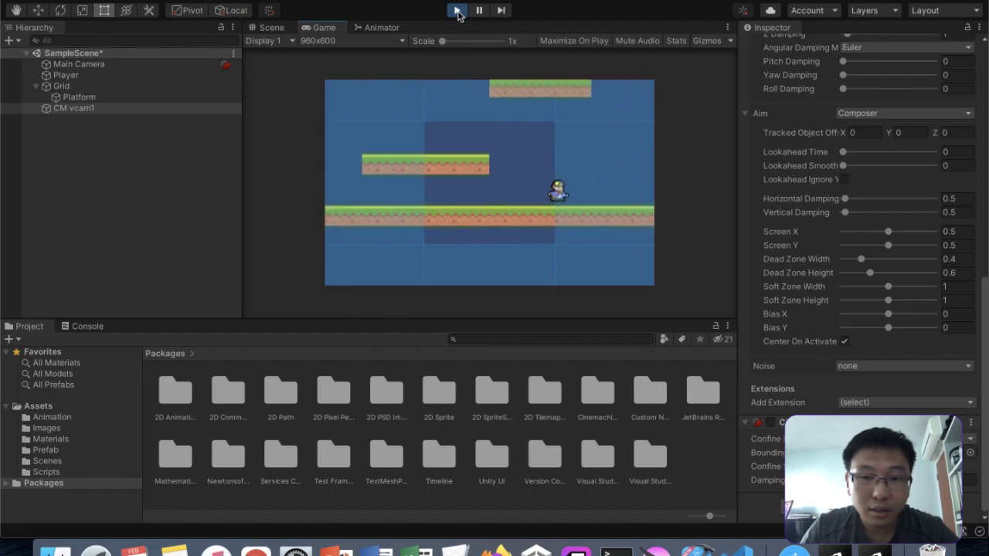
pyautogui.press('Left')
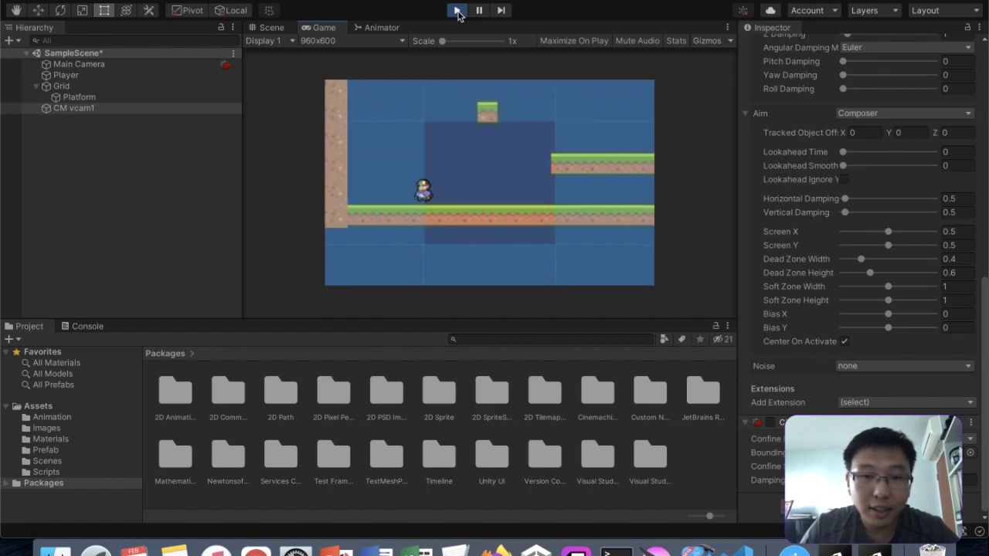
pyautogui.press('Right')
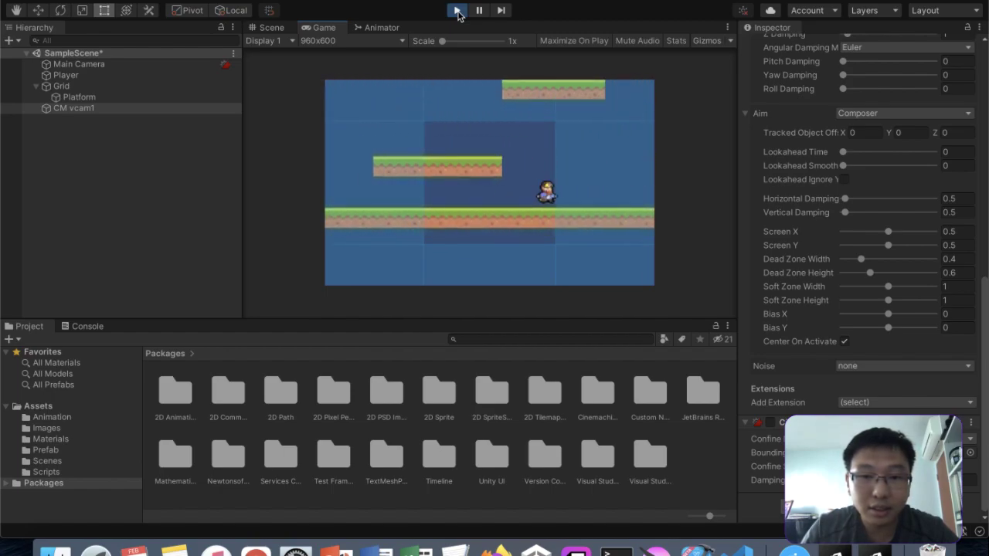
pyautogui.press('Left')
pyautogui.press('Right')
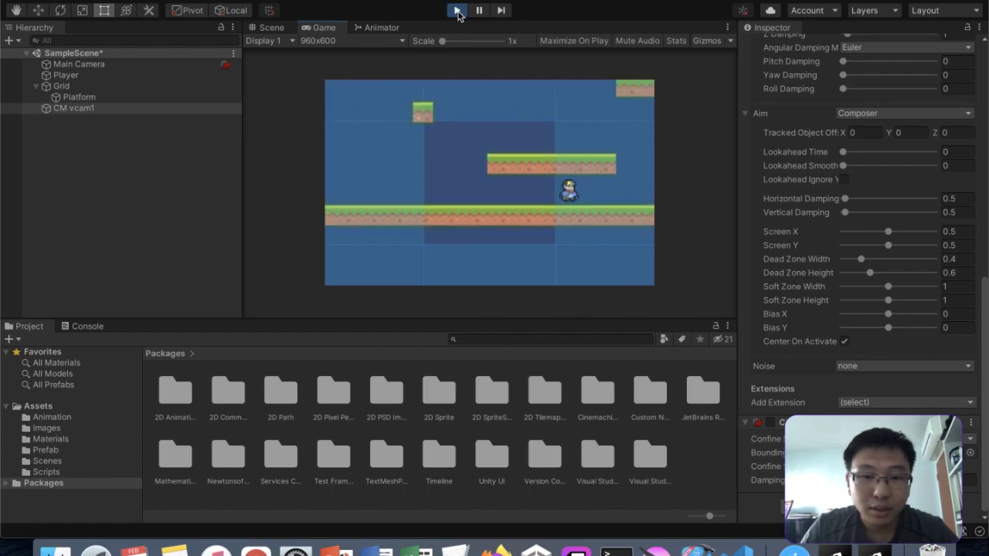
pyautogui.press('Left')
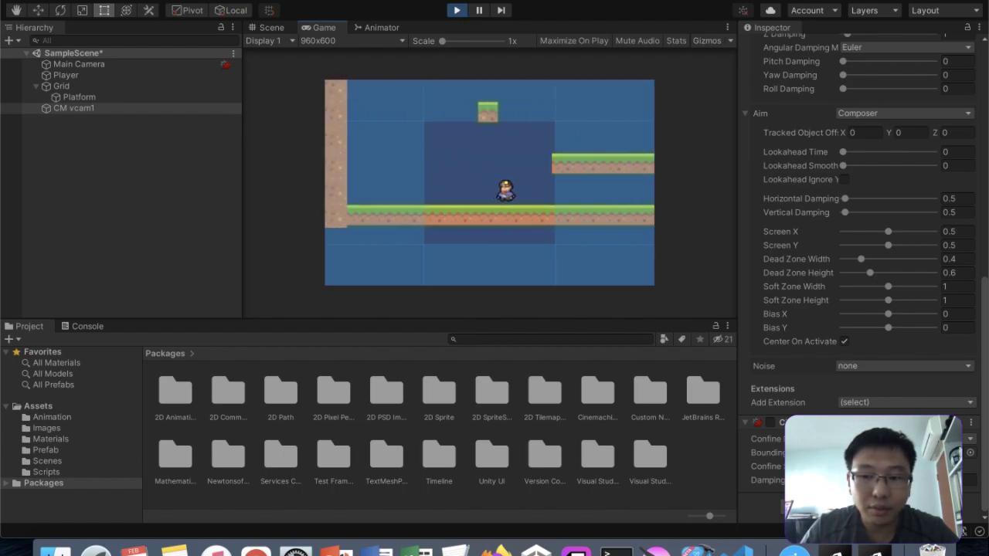
pyautogui.click(455, 11)
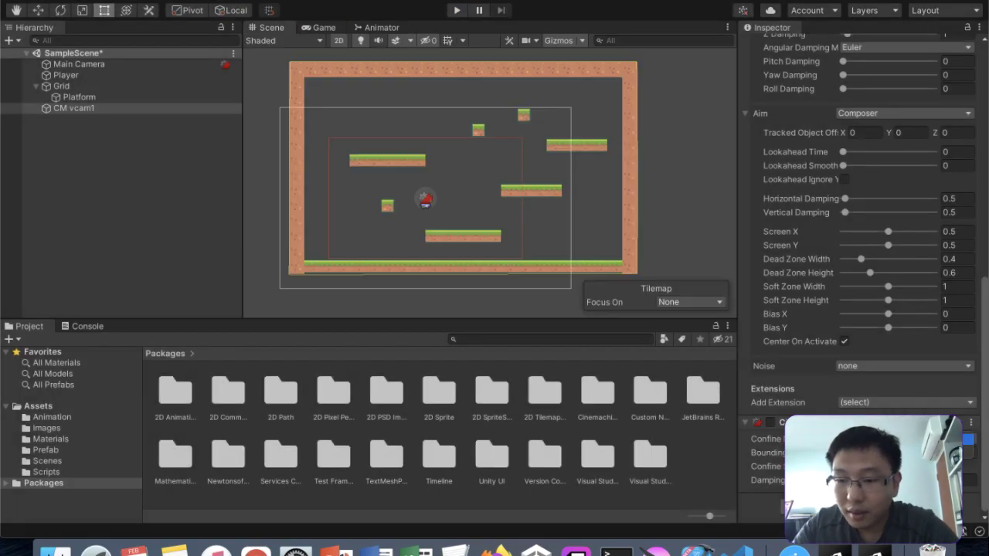
# - Re-enable the confiner extension on CM vcam1 and show its settings
pyautogui.click(779, 424)
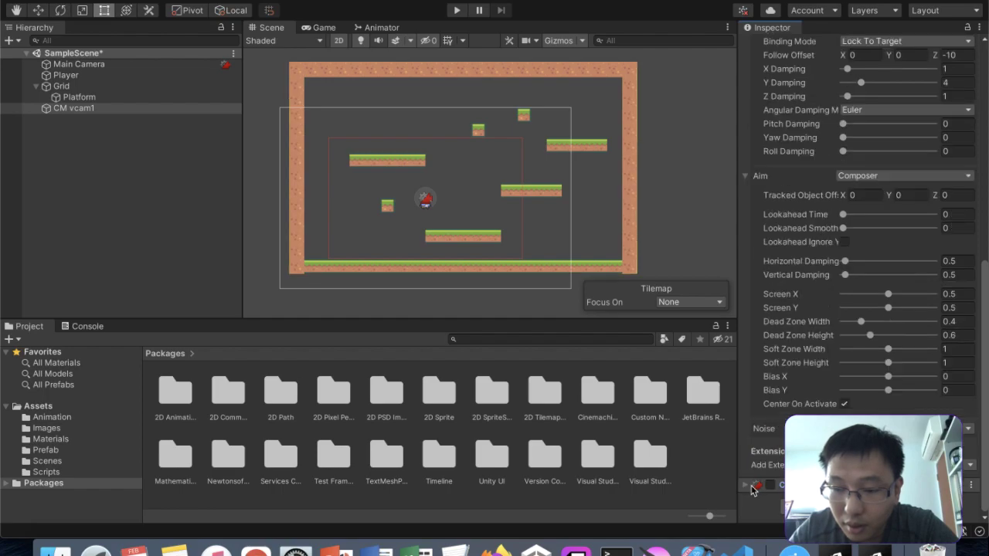
pyautogui.click(795, 485)
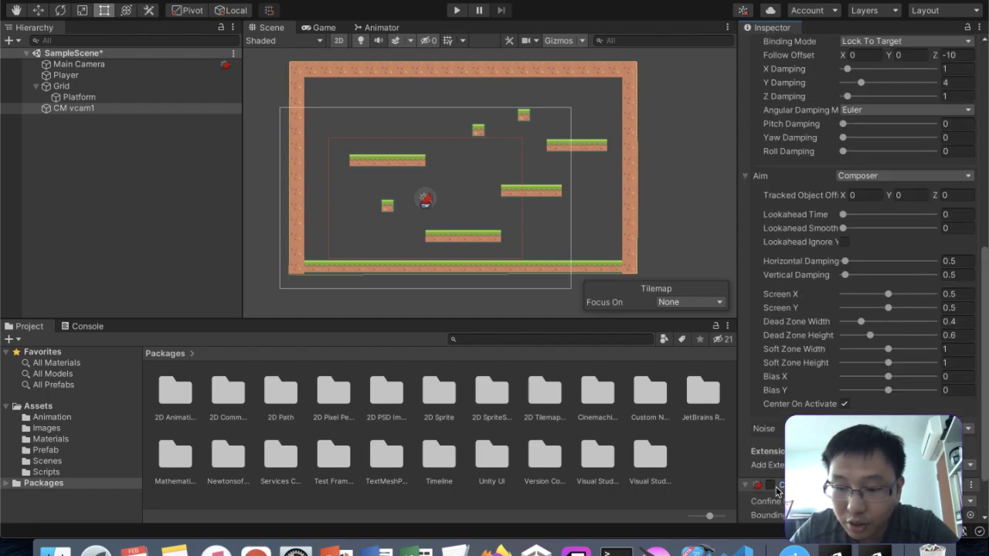
pyautogui.scroll(-3, 774, 491)
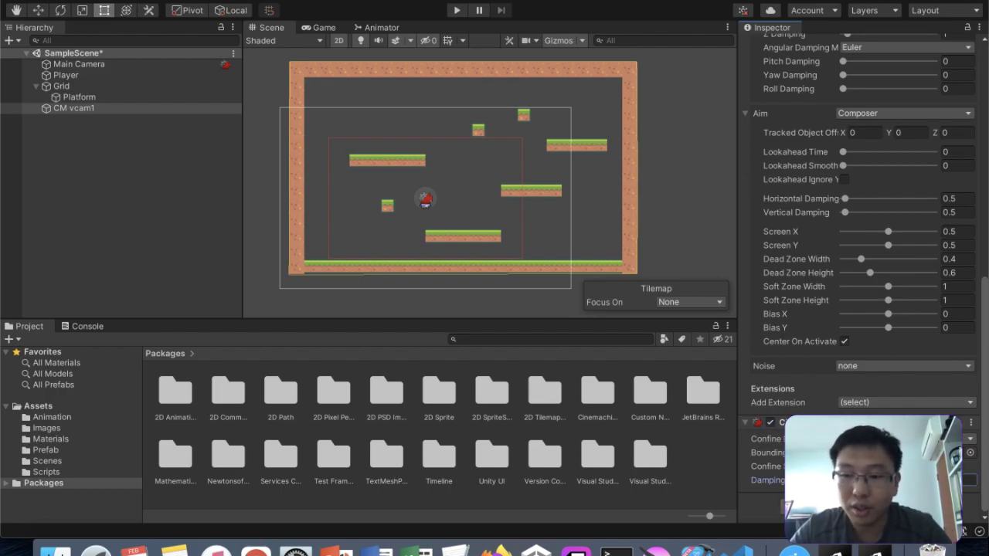
# - Play the game with the confiner on, walk the player repeatedly between both side walls to check the camera, and stop play mode
pyautogui.click(456, 11)
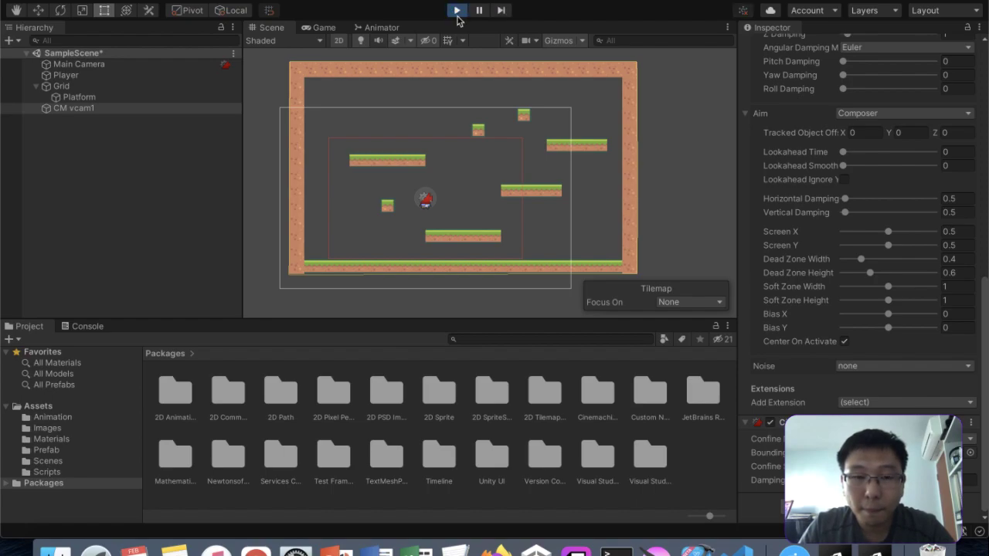
pyautogui.press('Right')
pyautogui.press('Left')
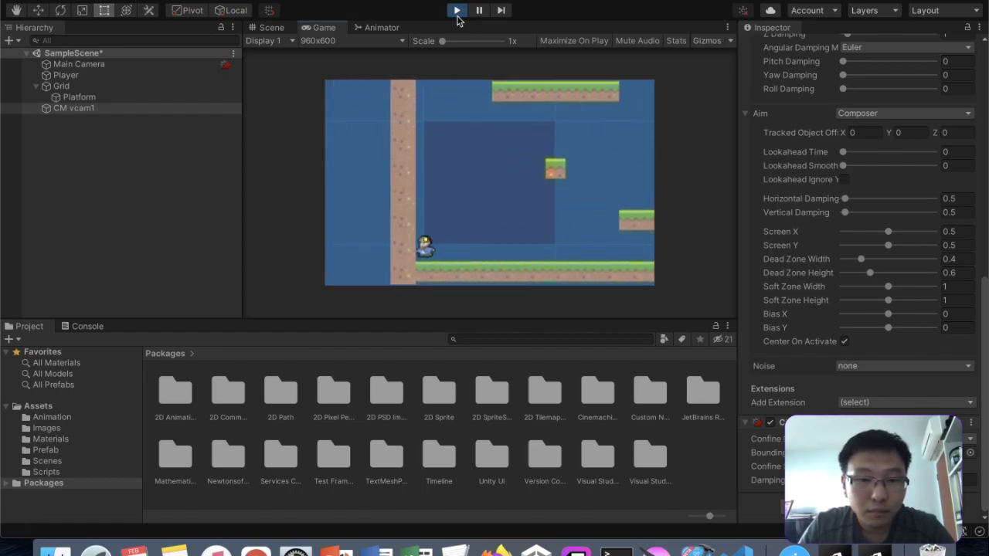
pyautogui.press('Right')
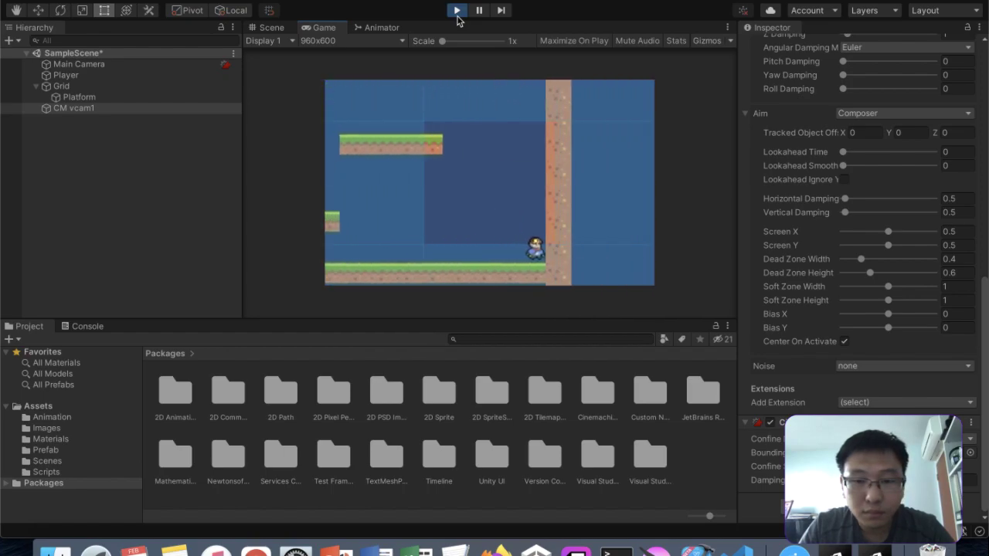
pyautogui.press('Left')
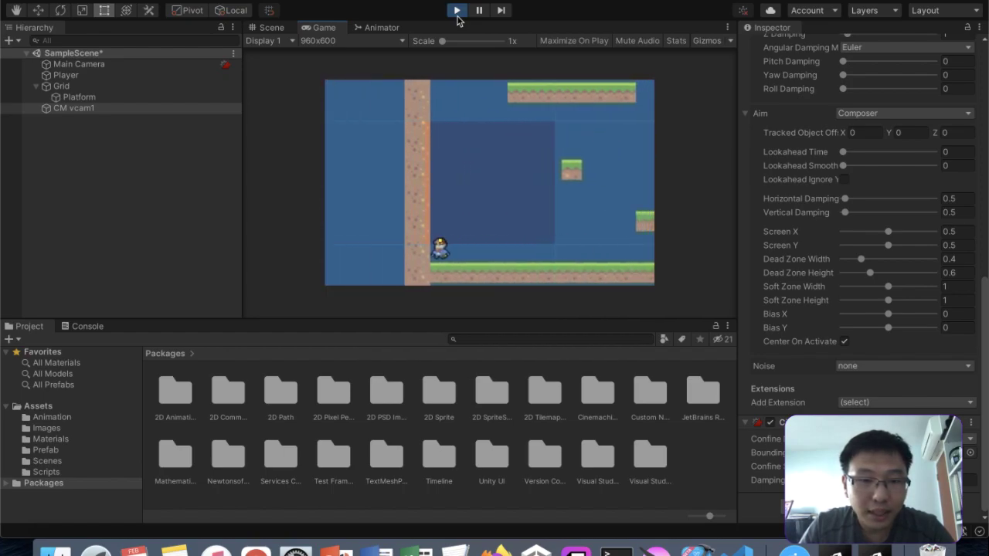
pyautogui.press('Right')
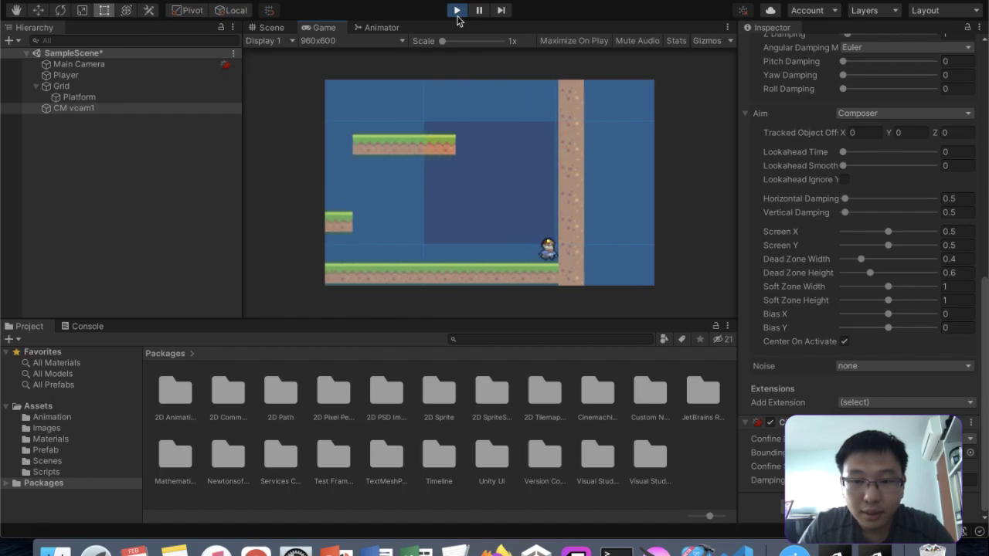
pyautogui.press('Left')
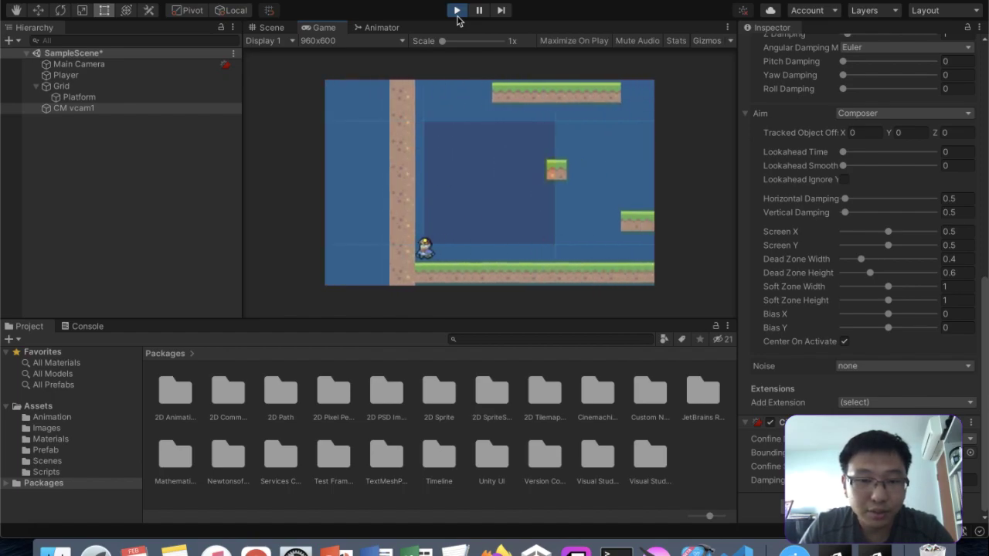
pyautogui.press('super+p')
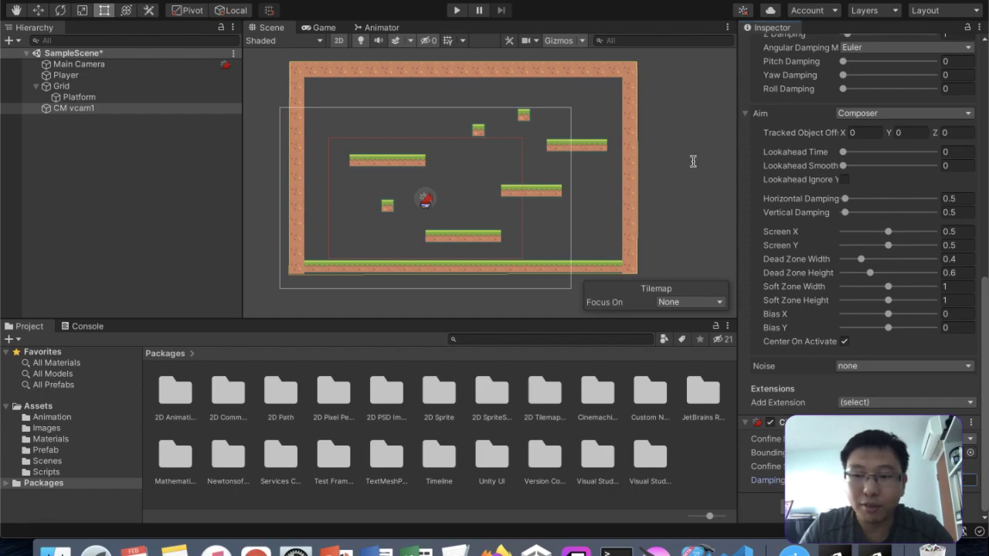
# - Play the game with the confiner on, walk and jump the player across the ground and platforms to check the camera's behaviour, and stop play mode
pyautogui.click(459, 10)
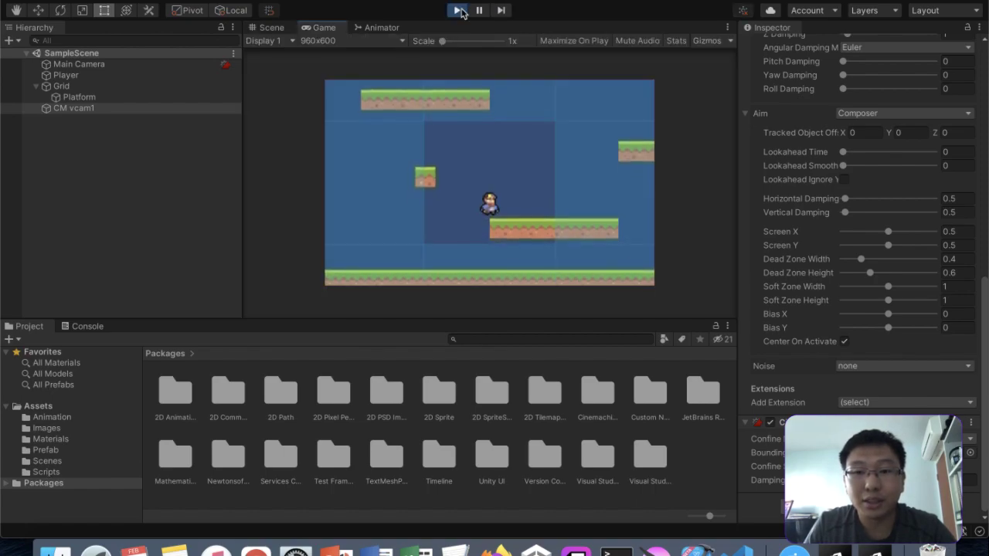
pyautogui.press('Right')
pyautogui.press('Left')
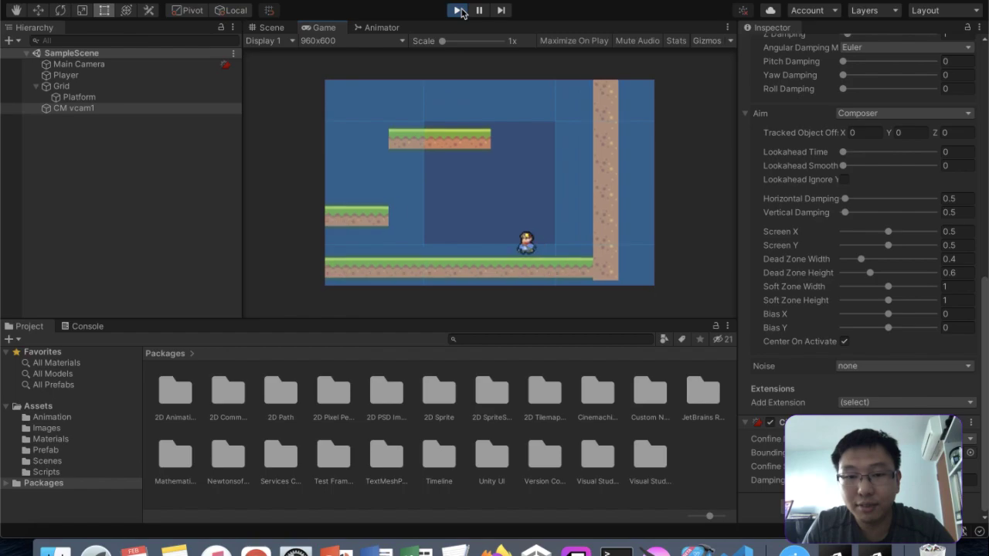
pyautogui.press('Right')
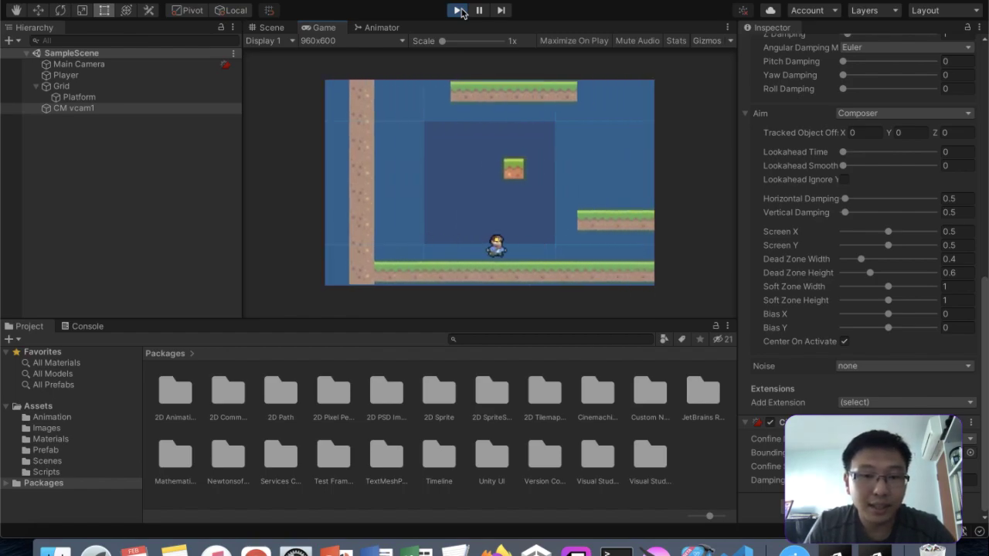
pyautogui.press('Left')
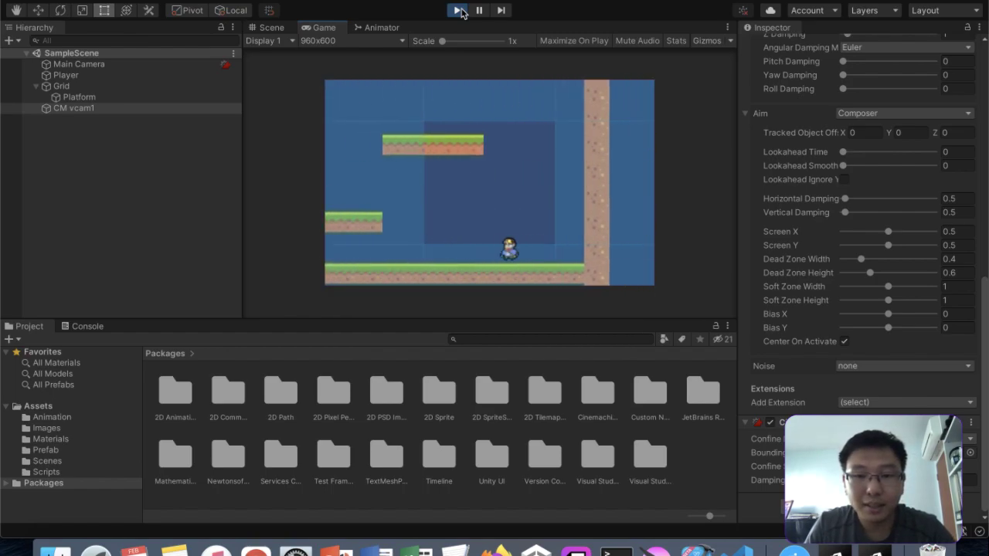
pyautogui.press('space')
pyautogui.press('Right')
pyautogui.press('space')
pyautogui.press('Left')
pyautogui.press('space')
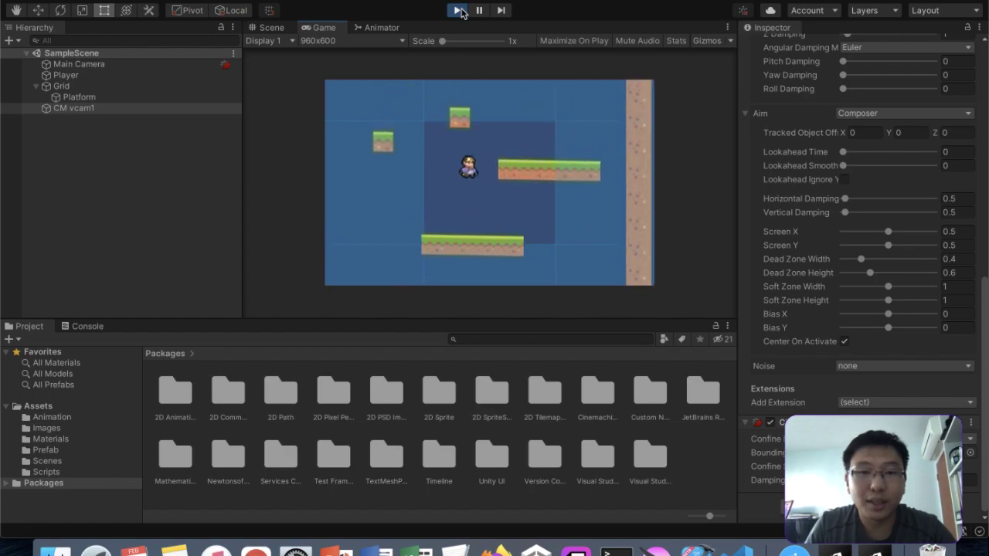
pyautogui.press('Right')
pyautogui.press('Left')
pyautogui.press('Right')
pyautogui.press('Right')
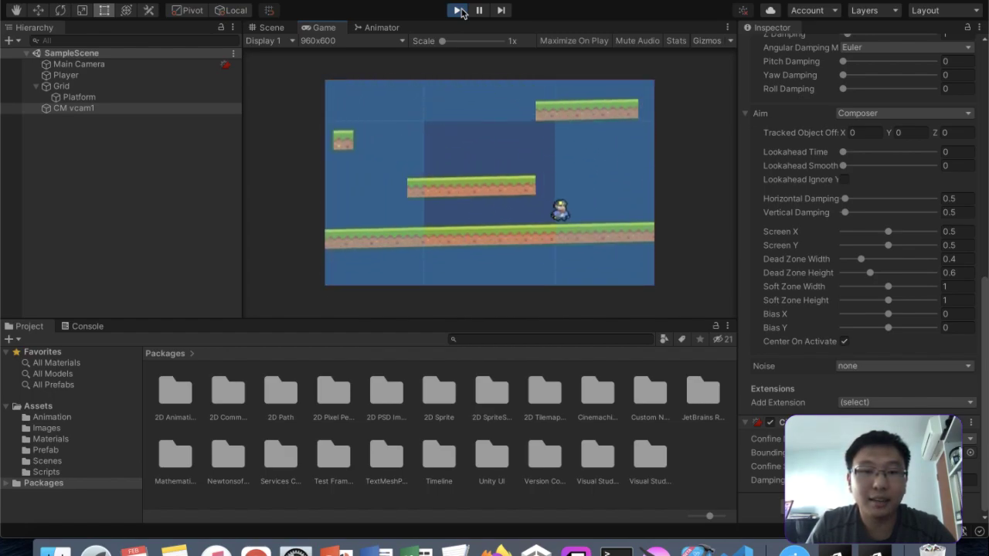
pyautogui.press('Left')
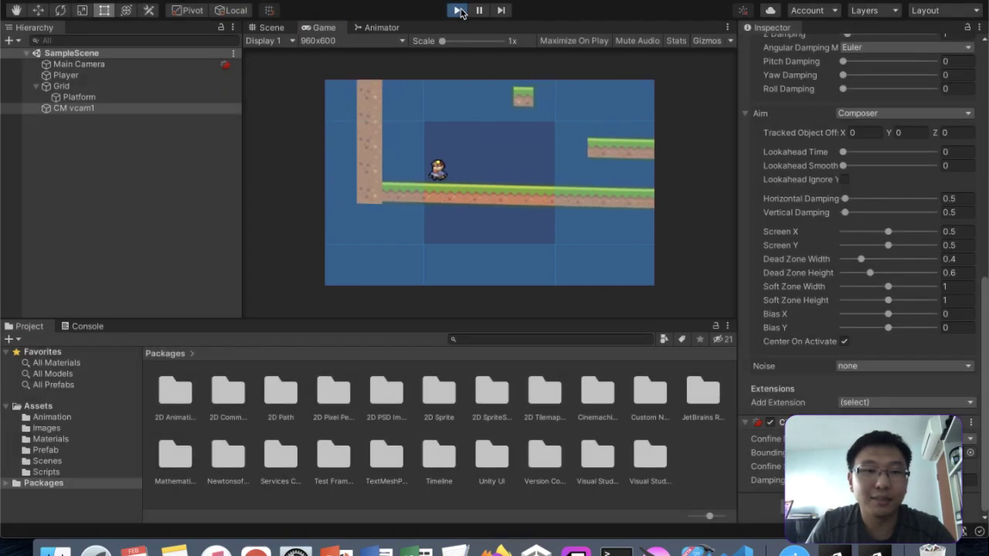
pyautogui.click(459, 11)
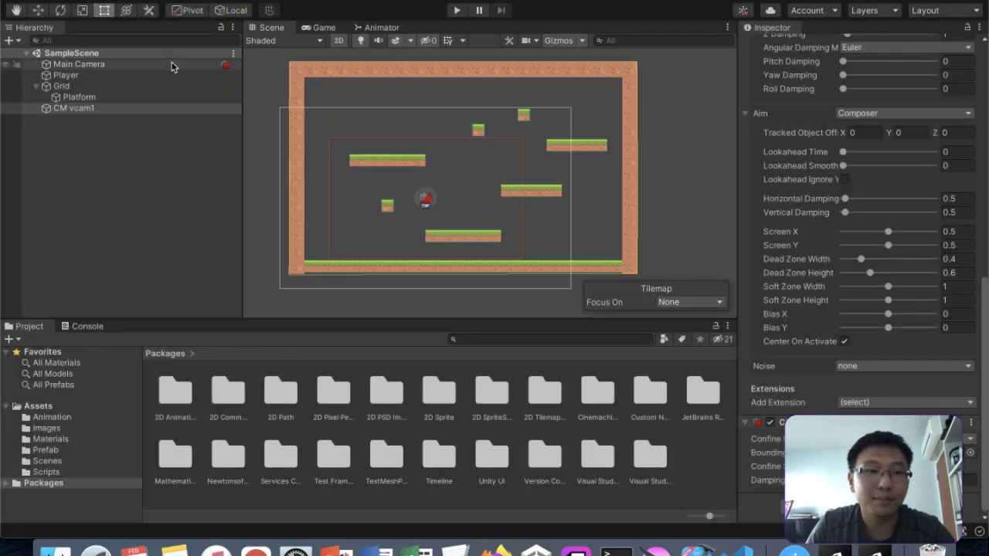
# - Inspect Main Camera's CinemachineBrain, including its Events, and its Camera and Transform settings for anything controlling rotation
pyautogui.click(170, 64)
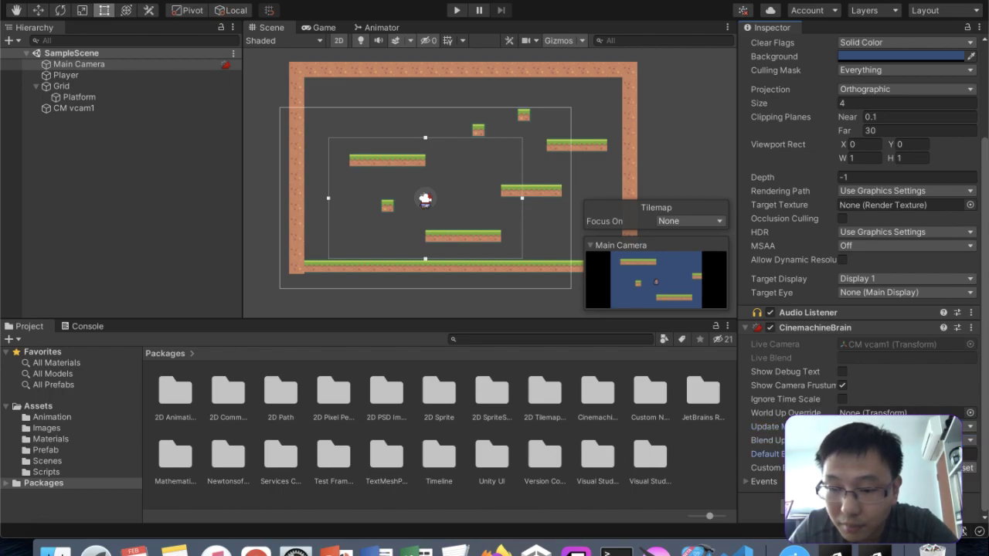
pyautogui.click(767, 485)
pyautogui.scroll(-5, 768, 491)
pyautogui.scroll(6, 820, 312)
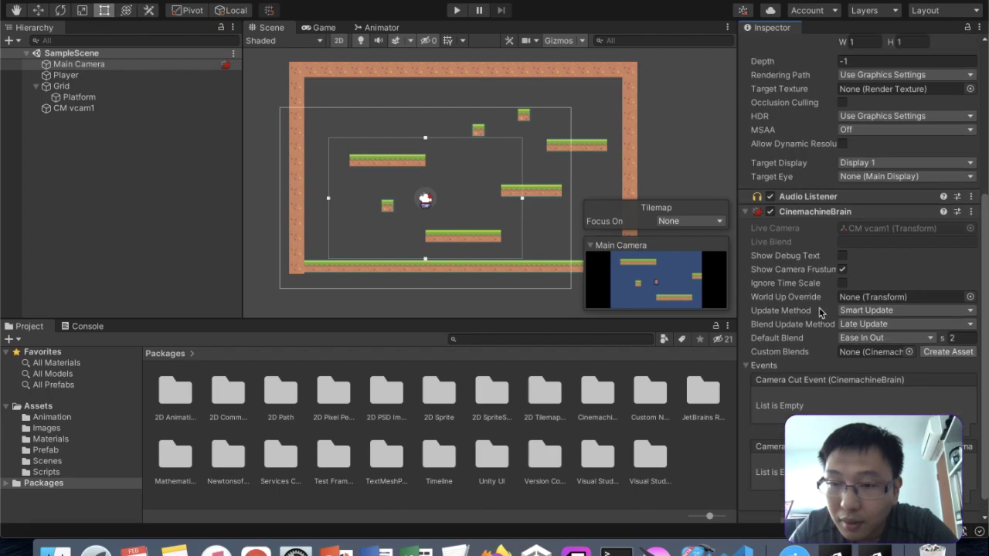
pyautogui.scroll(2, 821, 312)
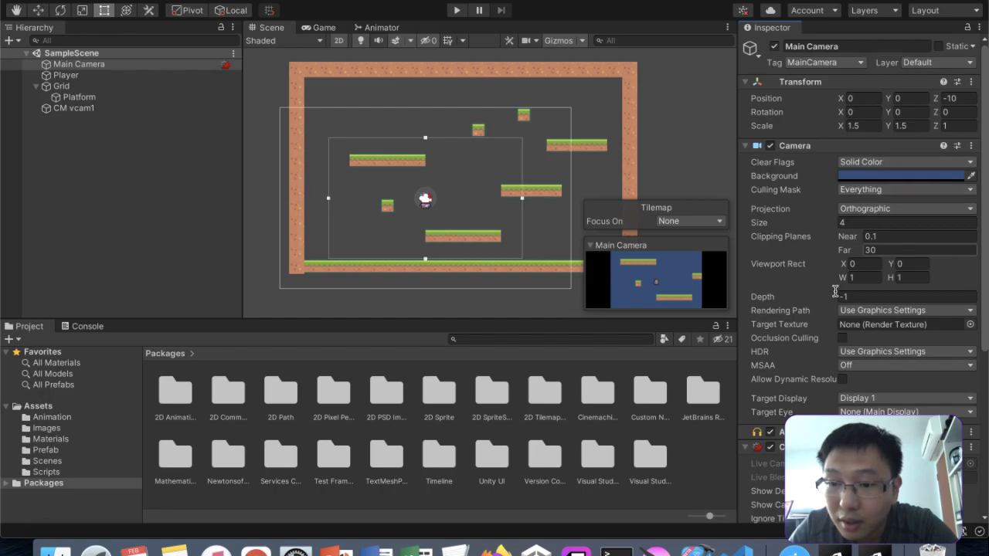
# - Switch to the Chrome browser and search Google in a new tab for "stop rotation of camera in cinemachine"
pyautogui.hotkey('ctrl', 'Up')
pyautogui.click(176, 127)
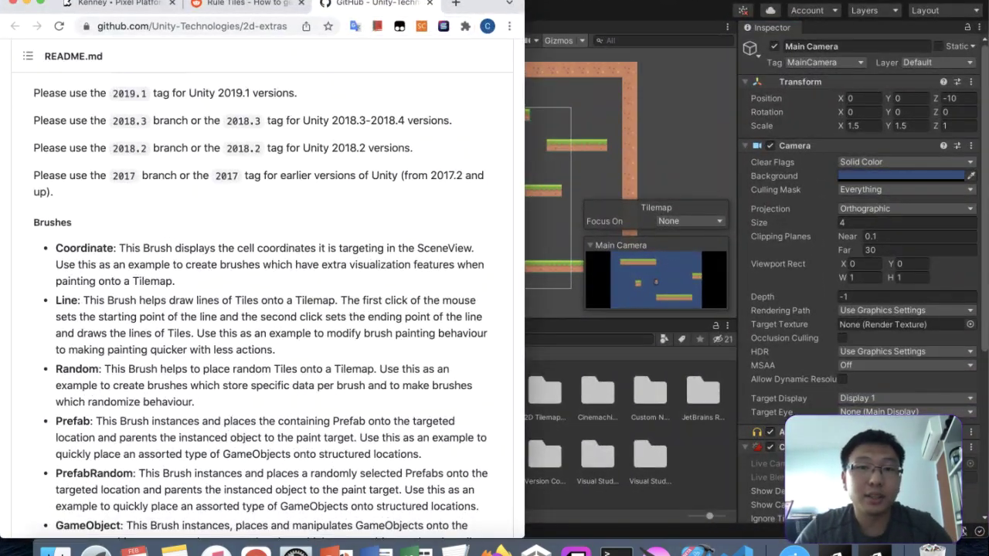
pyautogui.click(458, 6)
pyautogui.write('stop rotat')
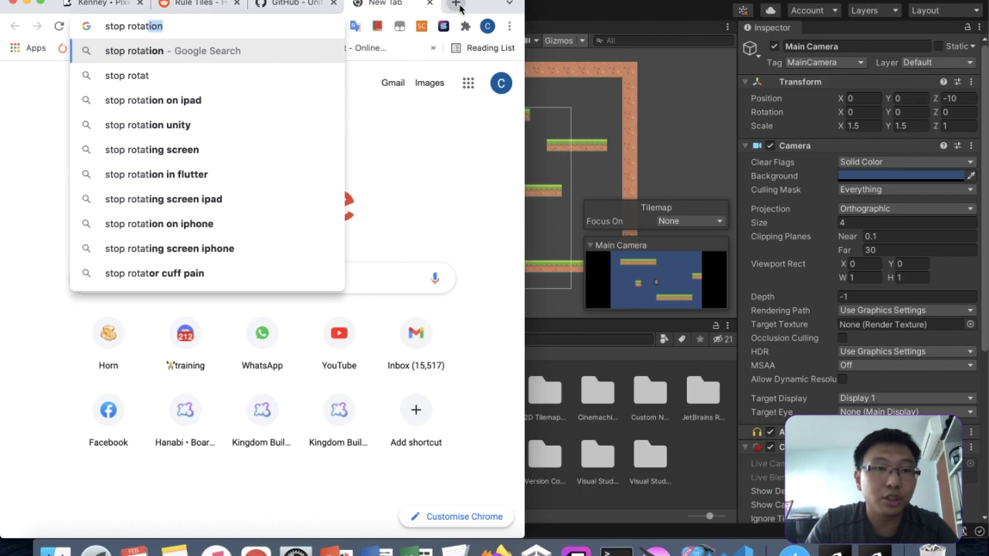
pyautogui.write('ion of camera in cine')
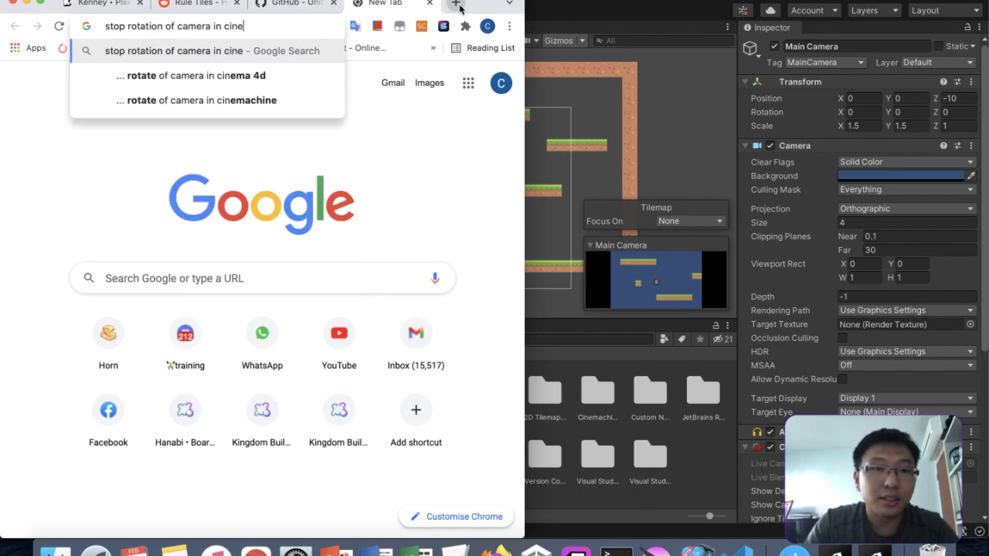
pyautogui.write('machine')
pyautogui.press('Return')
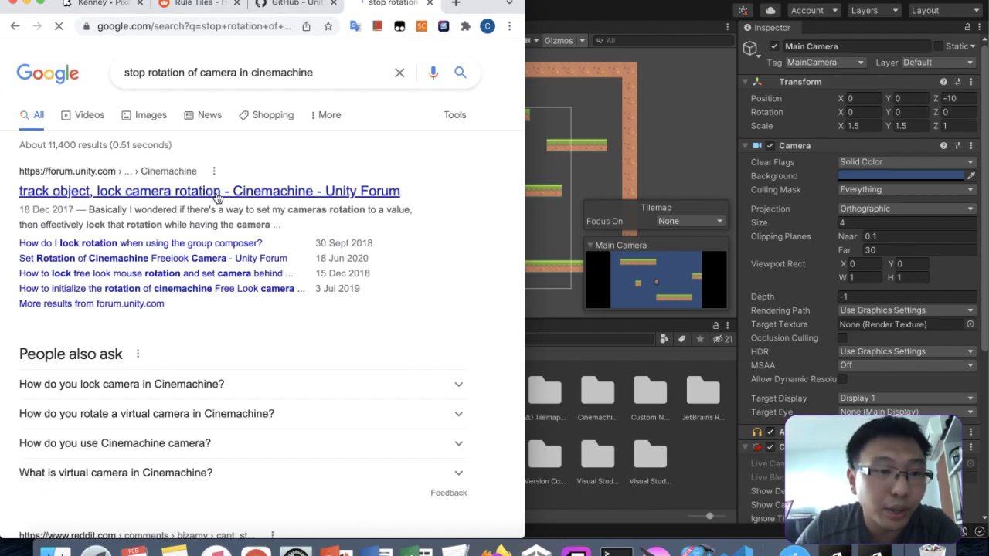
# - Open the Unity Forum thread "track object, lock camera rotation" and read the replies on locking the rotation
pyautogui.click(217, 197)
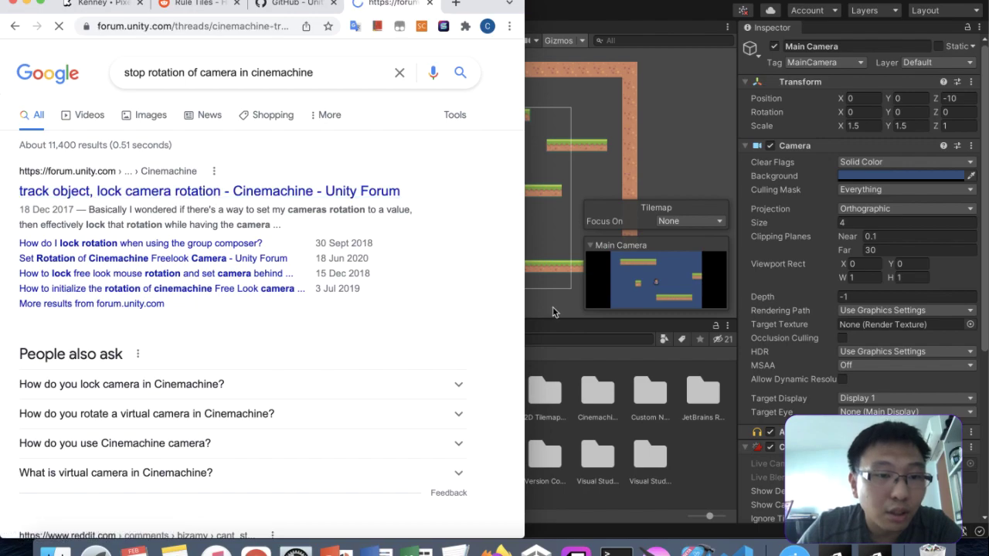
pyautogui.scroll(-5, 256, 327)
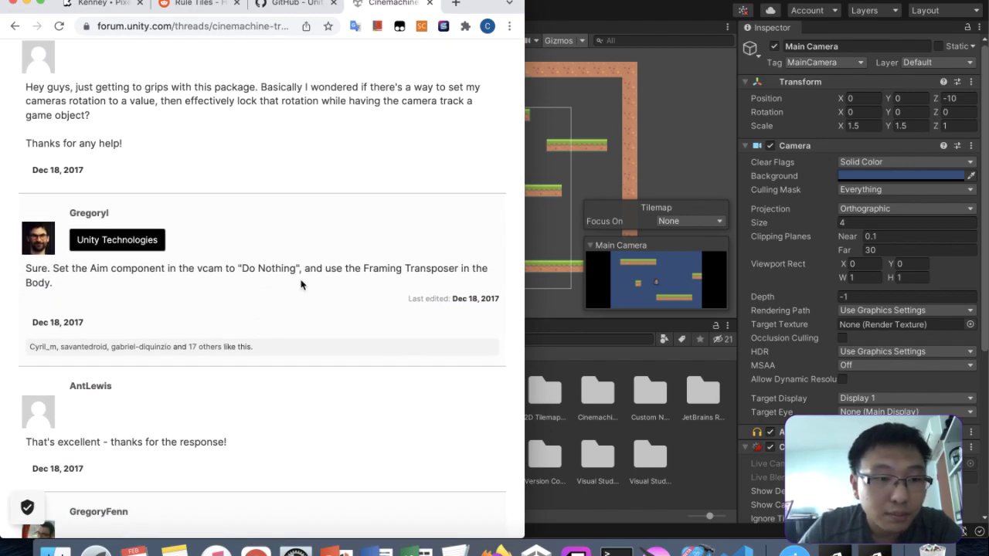
pyautogui.scroll(-1, 300, 284)
# - Return to the Unity editor and set the Aim of CM vcam1 to Do nothing
pyautogui.click(645, 170)
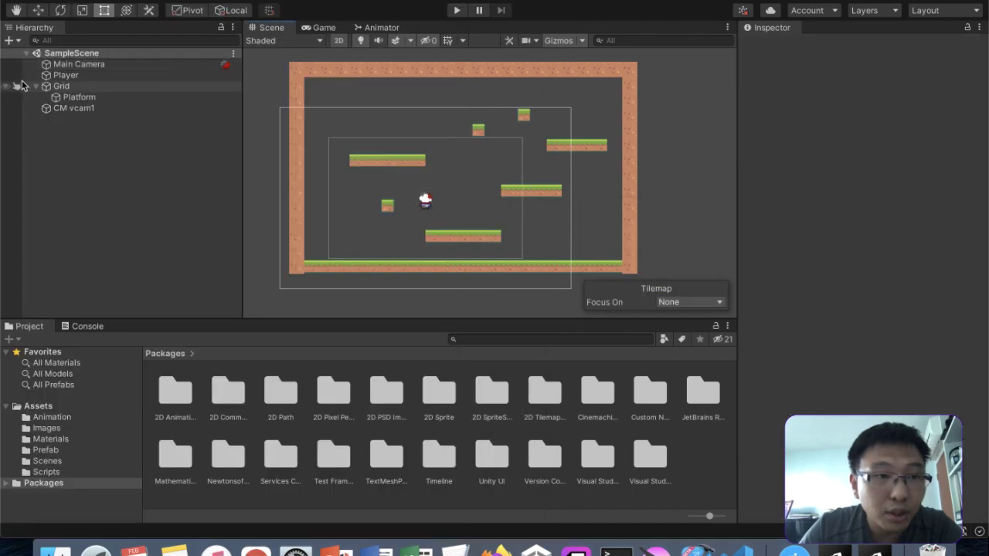
pyautogui.click(73, 108)
pyautogui.scroll(-10, 836, 286)
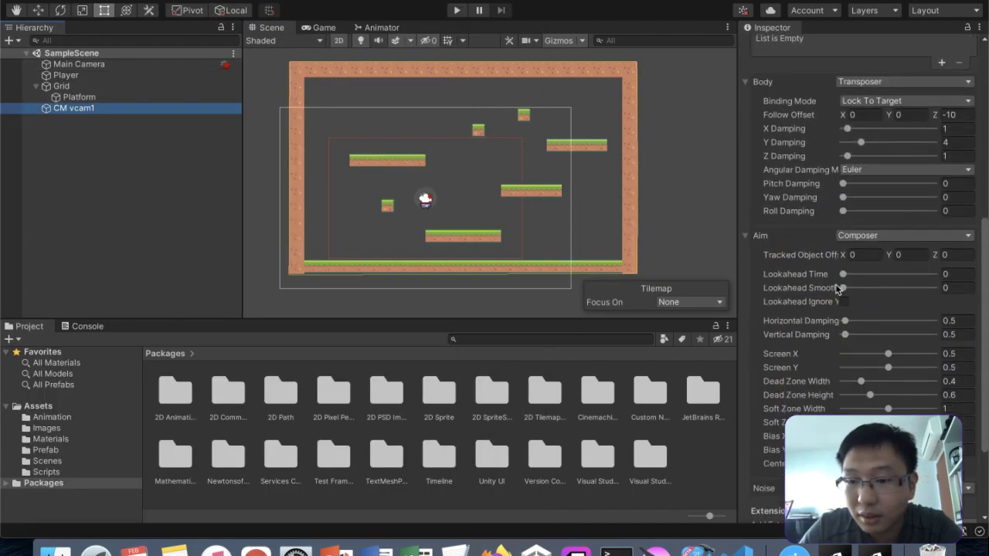
pyautogui.click(897, 170)
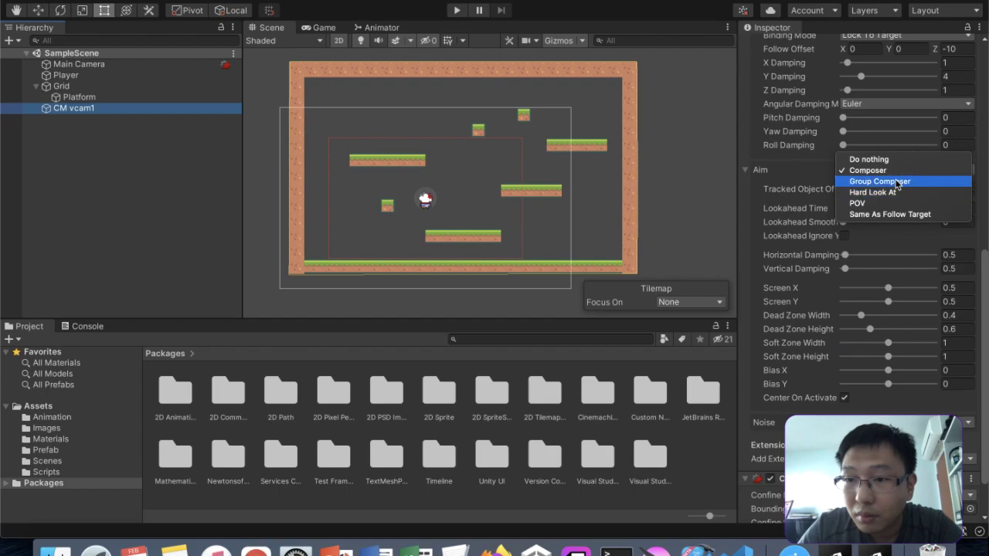
pyautogui.click(895, 159)
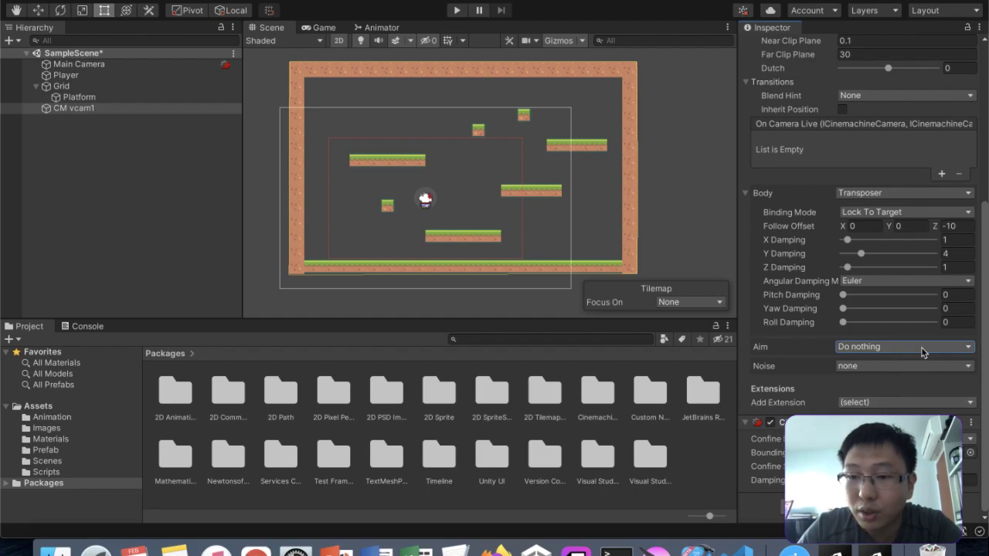
# - Play the game with Aim on Do nothing and walk the player back and forth along the ground to check the camera for rotation
pyautogui.click(458, 13)
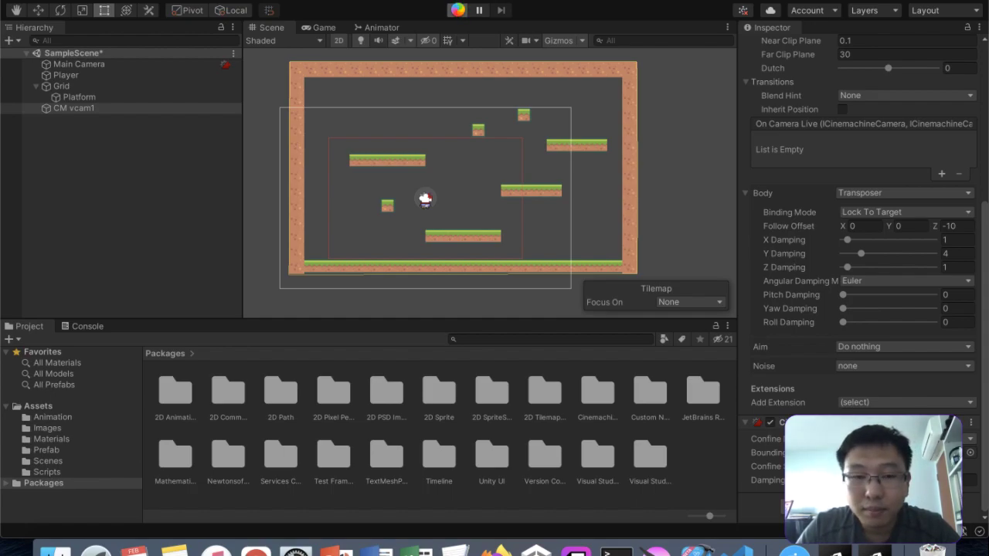
pyautogui.press('Right')
pyautogui.press('Left')
pyautogui.press('Right')
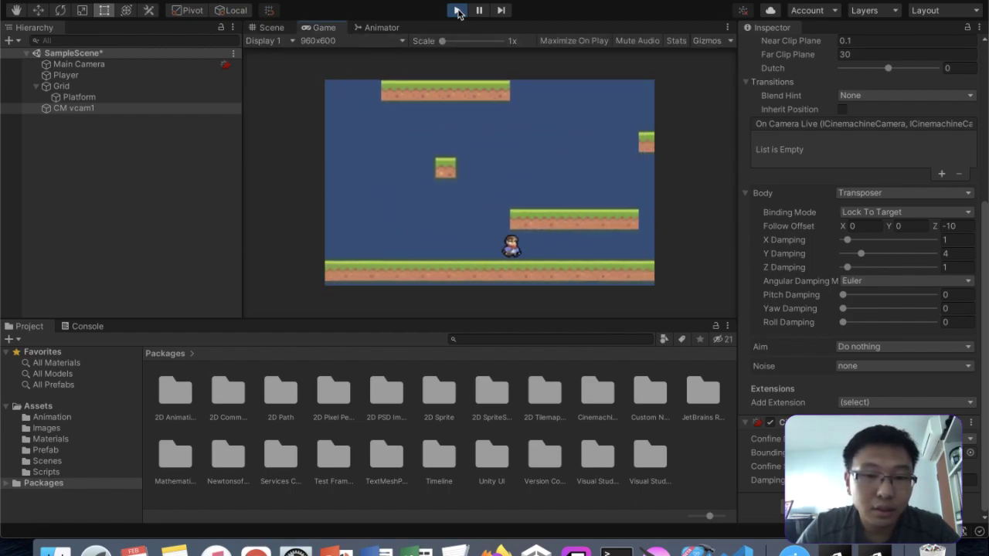
pyautogui.press('Left')
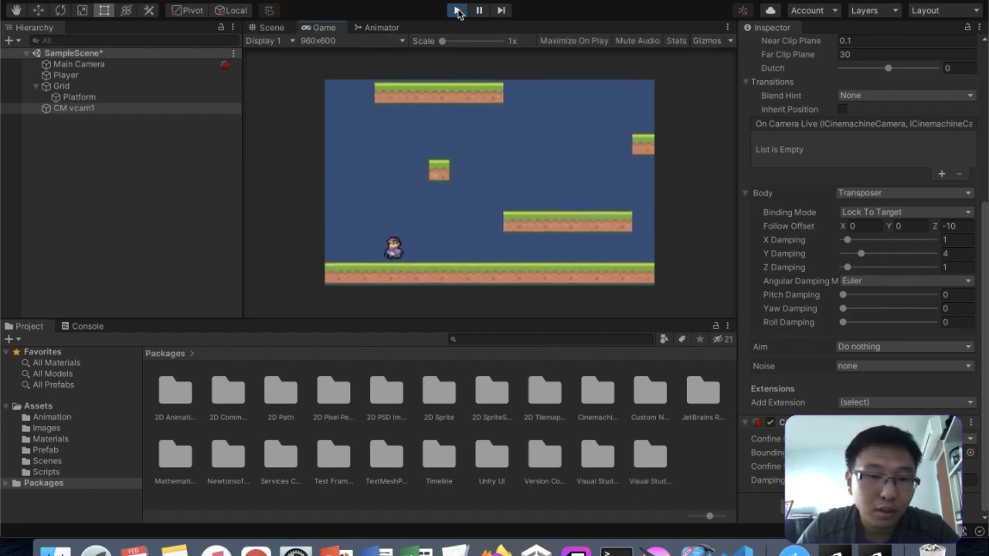
pyautogui.press('Right')
pyautogui.press('Left')
pyautogui.press('Right')
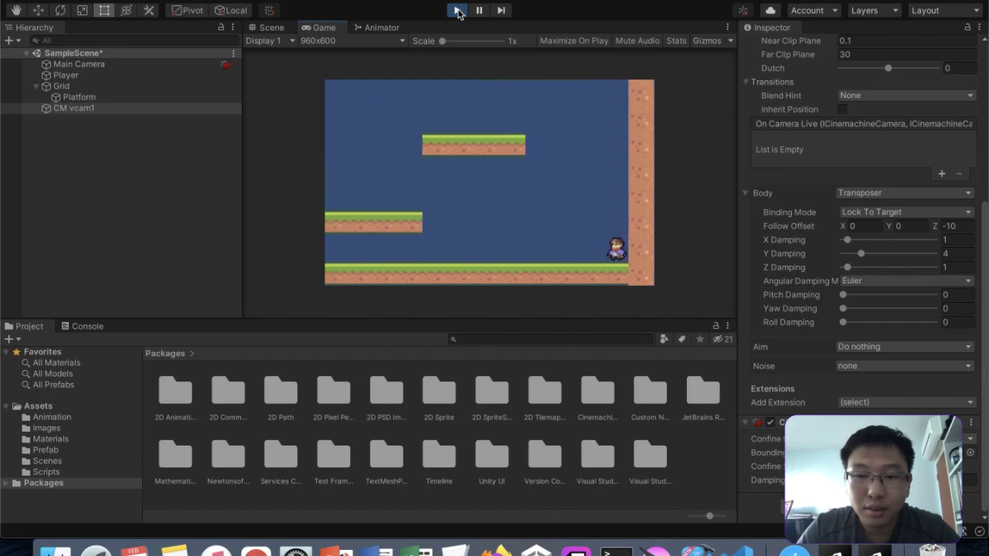
# - Run the player along the ground and jump toward the upper platforms to check how the camera follows vertical movement
pyautogui.press('Left')
pyautogui.press('space')
pyautogui.press('Right')
pyautogui.press('Left')
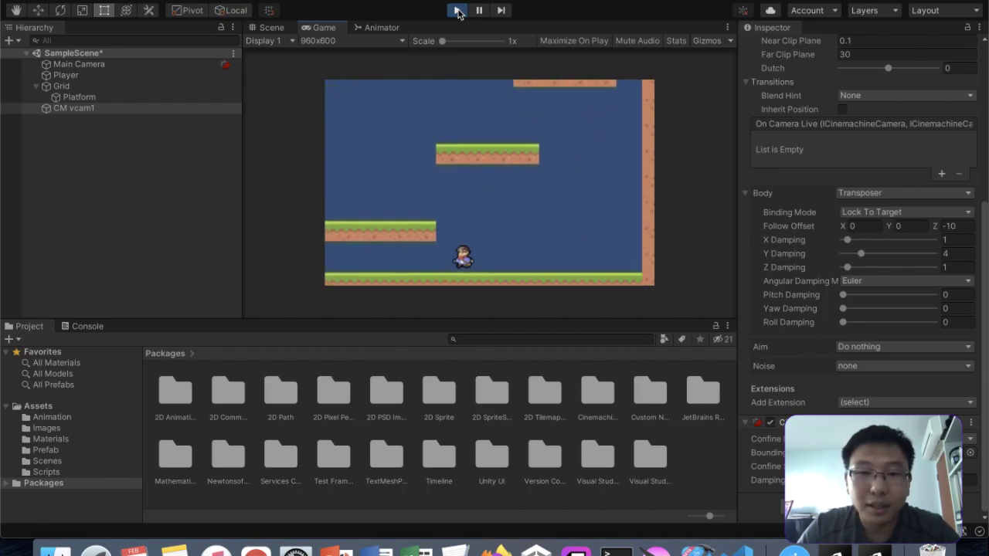
pyautogui.press('Right')
pyautogui.press('space')
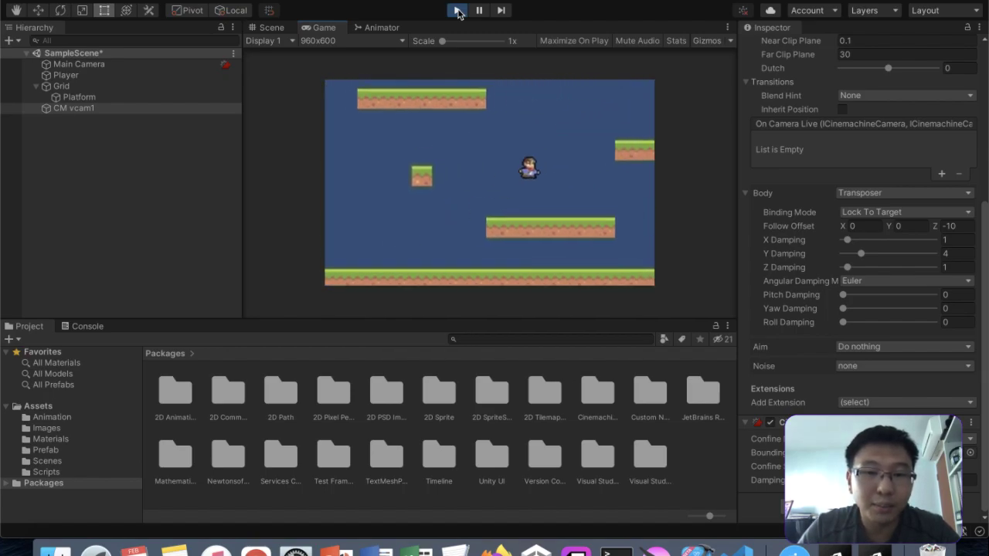
pyautogui.press('space')
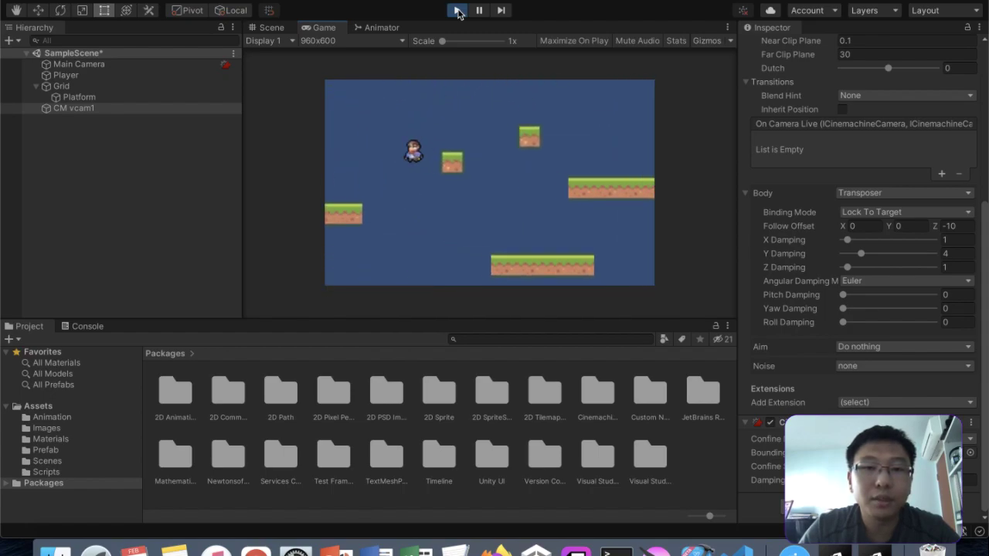
pyautogui.press('Right')
pyautogui.press('space')
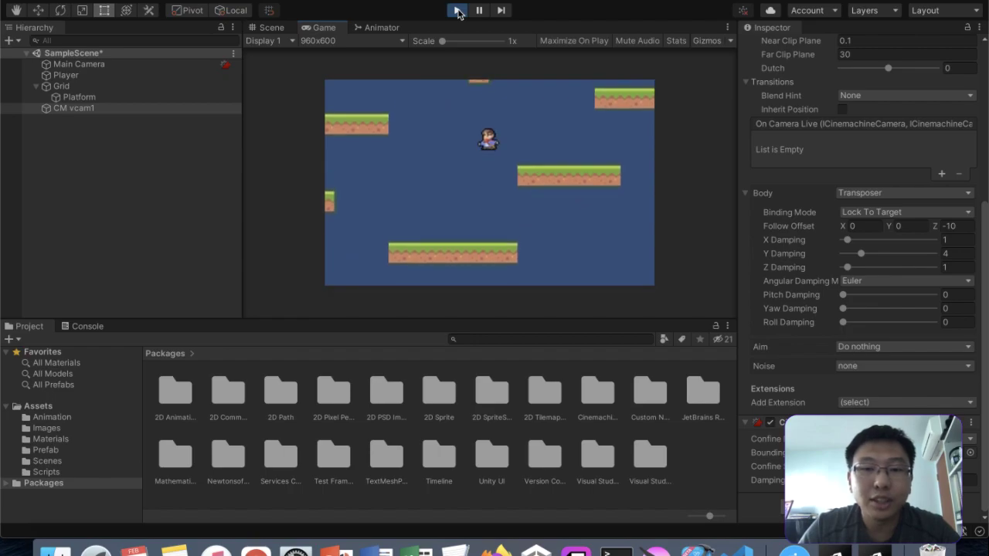
# - Jump the player between the lower platforms and the ground to check the camera's follow damping, and stop the game
pyautogui.press('Left')
pyautogui.press('Right')
pyautogui.press('Left')
pyautogui.press('space')
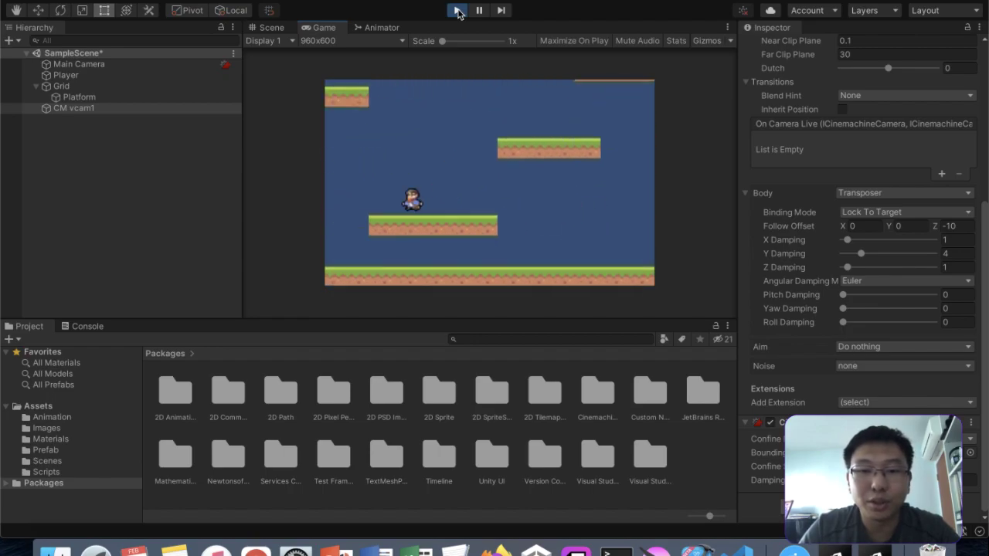
pyautogui.press('Right')
pyautogui.press('space')
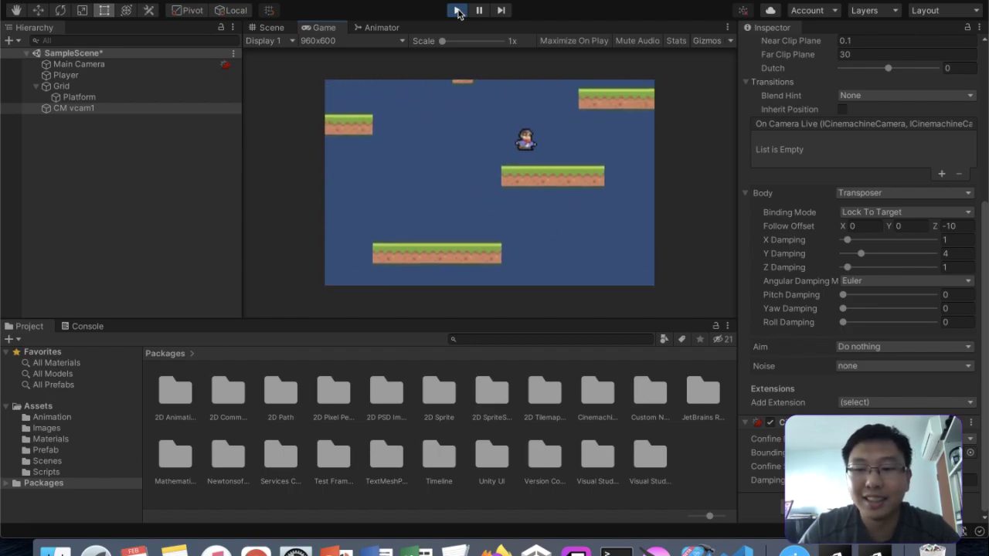
pyautogui.press('Left')
pyautogui.press('Right')
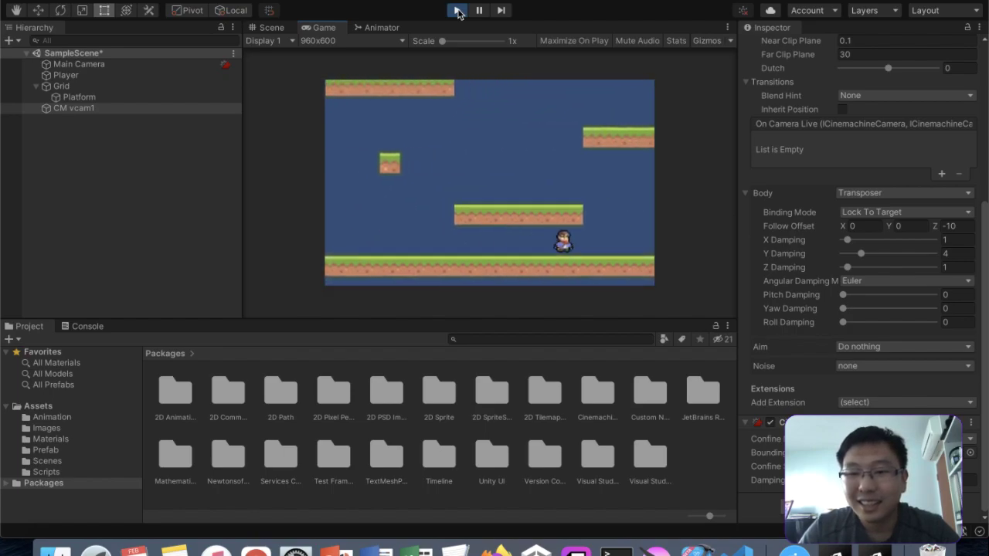
pyautogui.press('Left')
pyautogui.press('space')
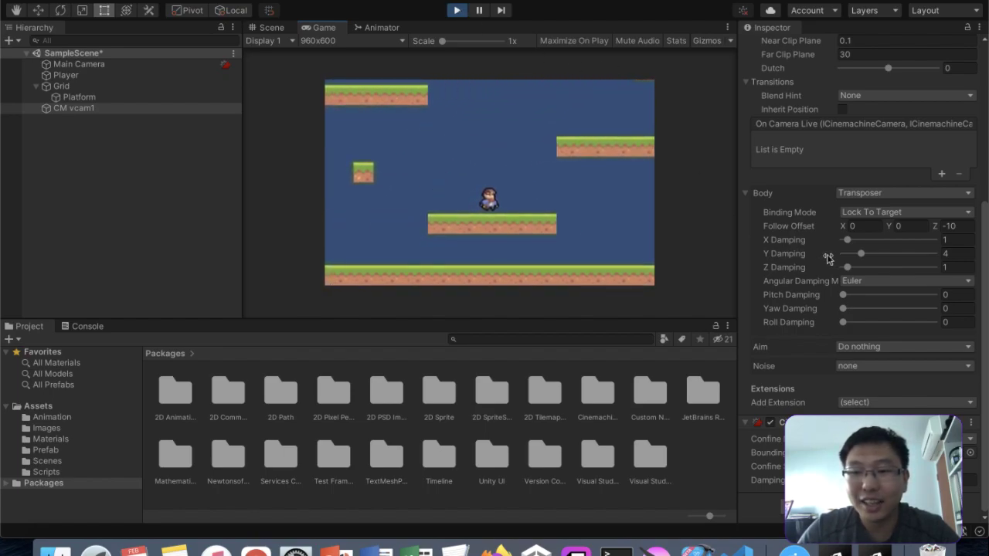
pyautogui.press('space')
pyautogui.press('Right')
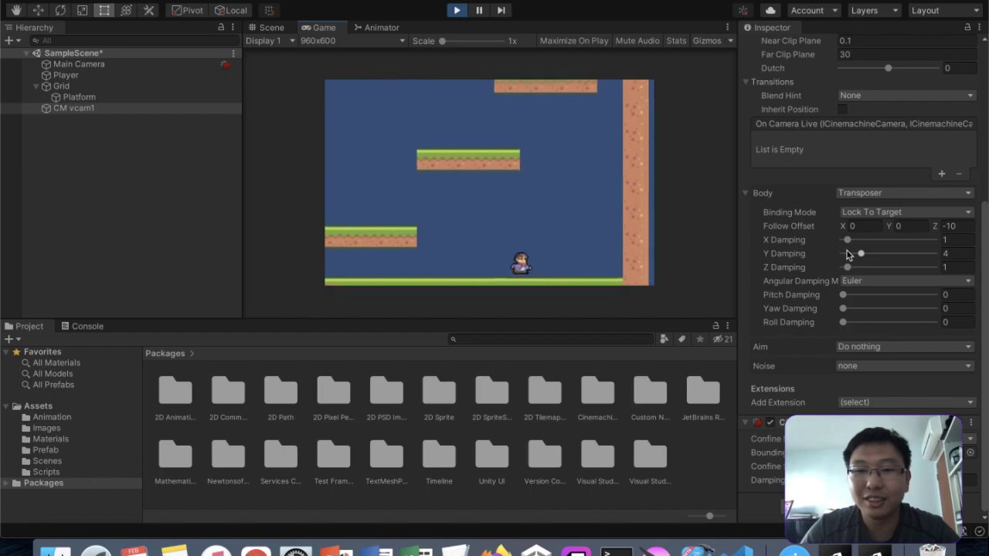
pyautogui.press('Left')
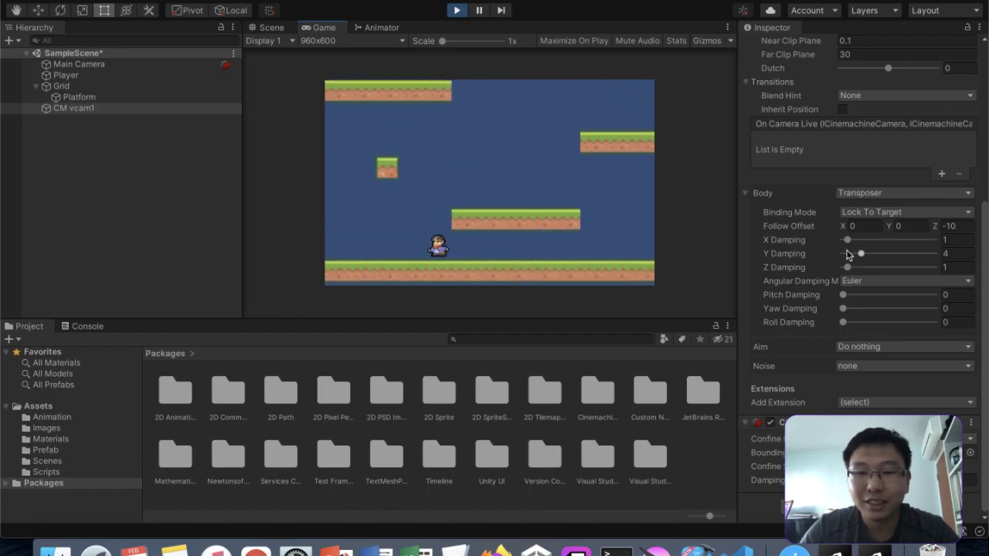
pyautogui.press('super+p')
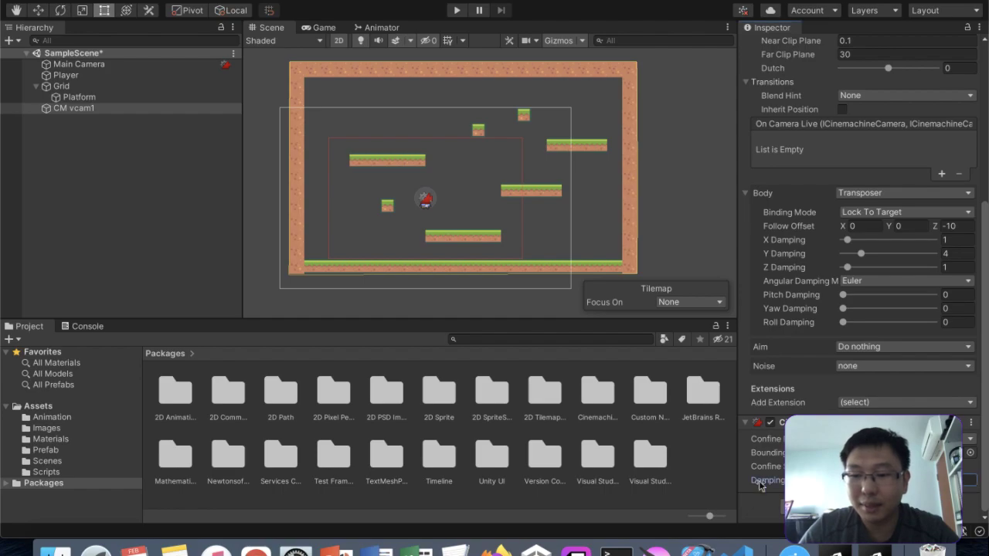
# - Play the game again and move the player between the right and left walls to check the camera's confinement
pyautogui.click(455, 9)
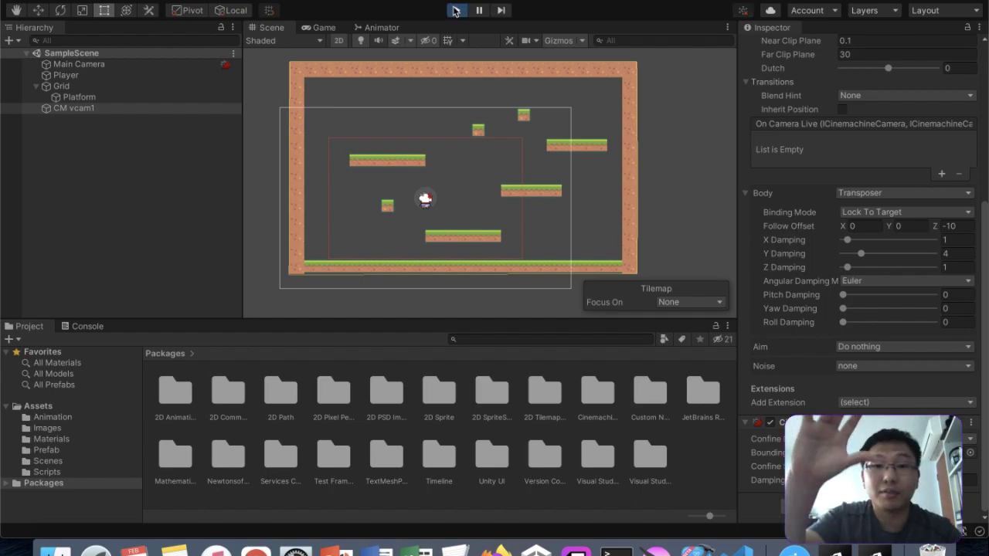
pyautogui.press('Right')
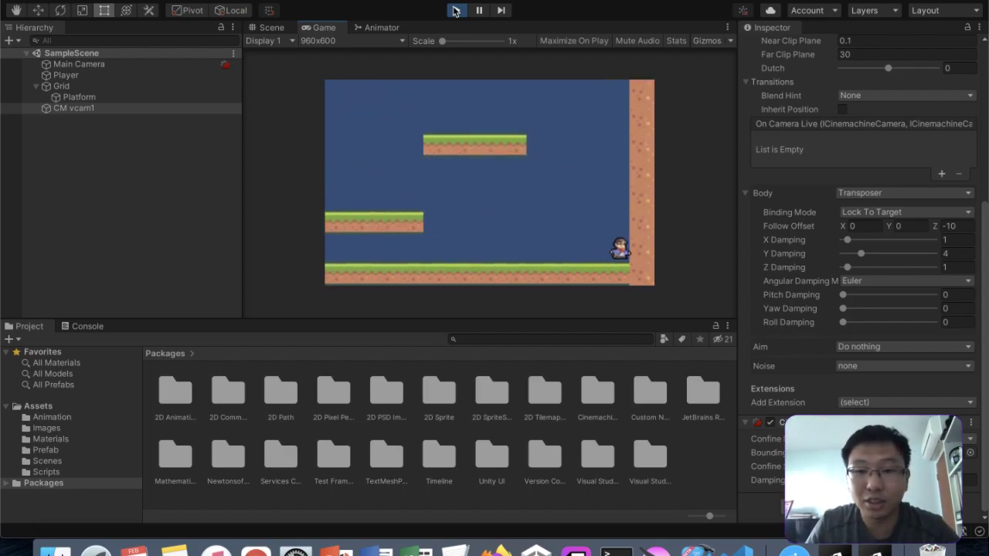
pyautogui.press('Left')
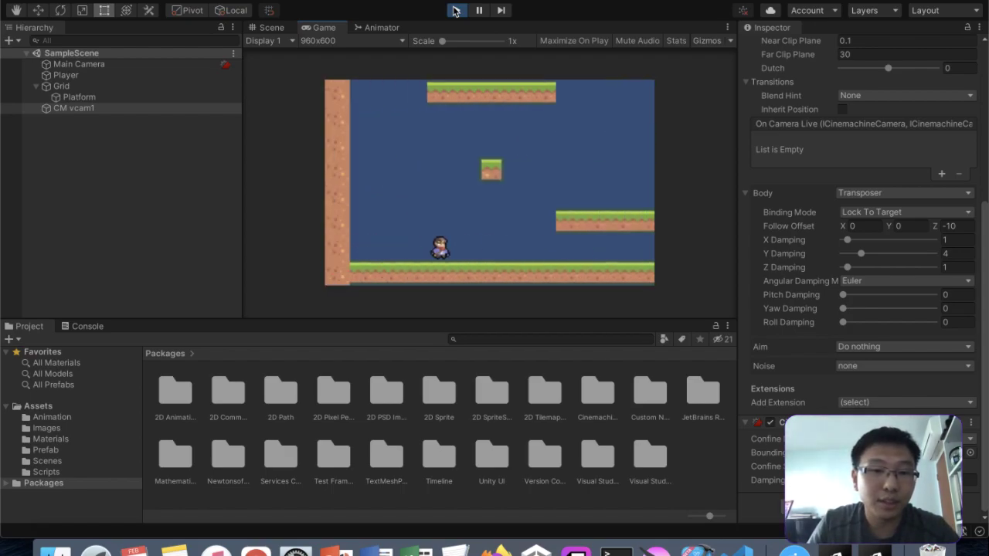
pyautogui.press('Right')
pyautogui.press('space')
pyautogui.press('space')
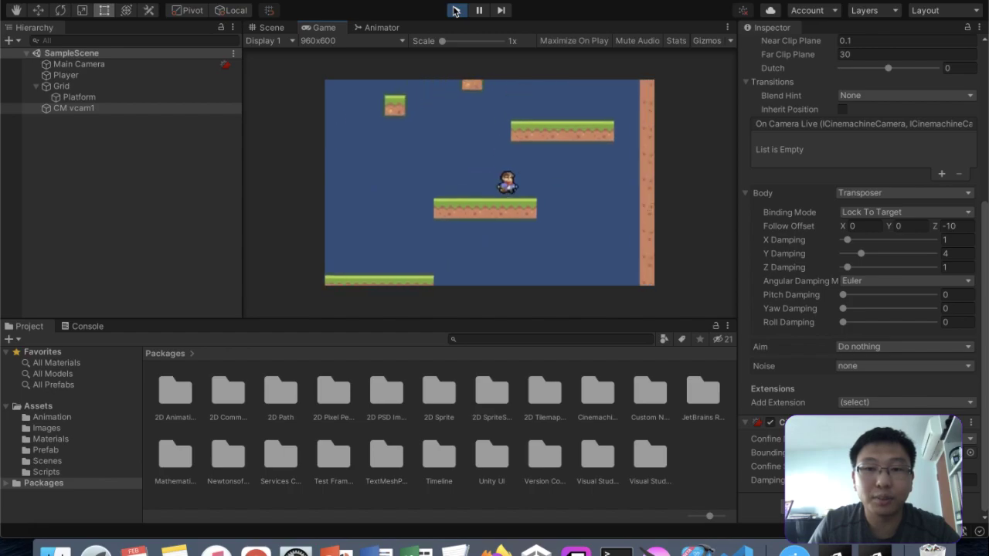
pyautogui.press('Left')
pyautogui.press('space')
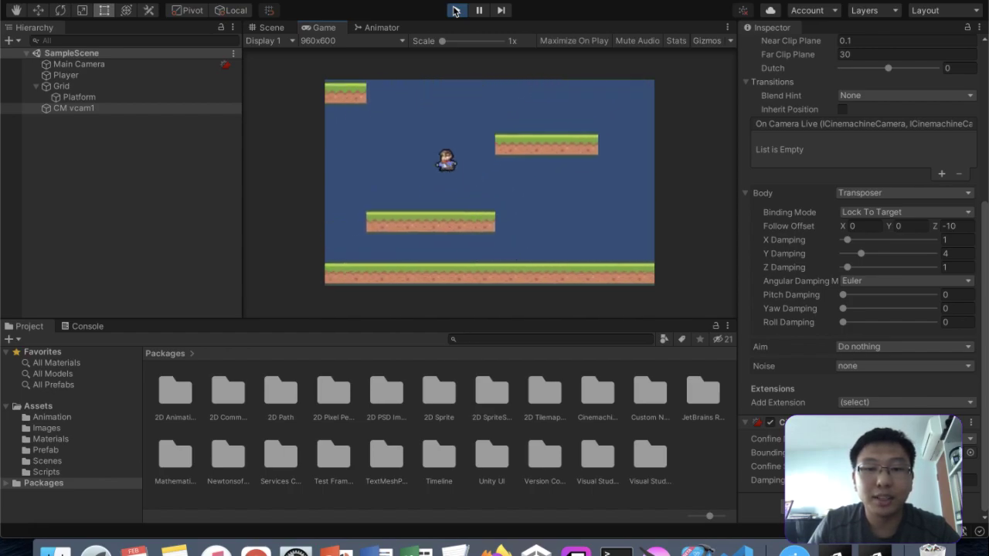
# - Jump the player toward the ceiling and back down to the left wall to check the camera bounds, and stop the game
pyautogui.press('Right')
pyautogui.press('Right')
pyautogui.press('Left')
pyautogui.press('space')
pyautogui.press('Right')
pyautogui.press('Left')
pyautogui.press('space')
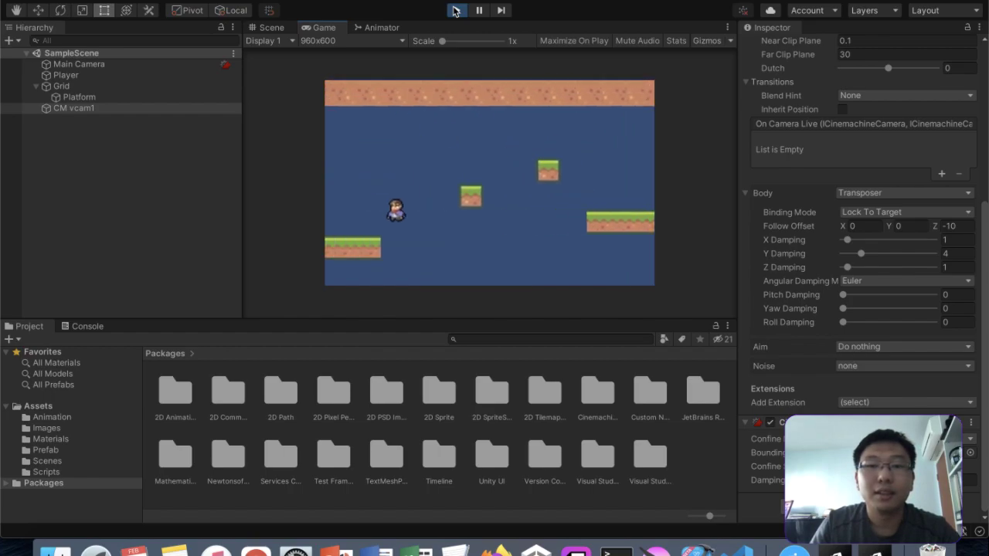
pyautogui.press('Right')
pyautogui.press('Left')
pyautogui.press('space')
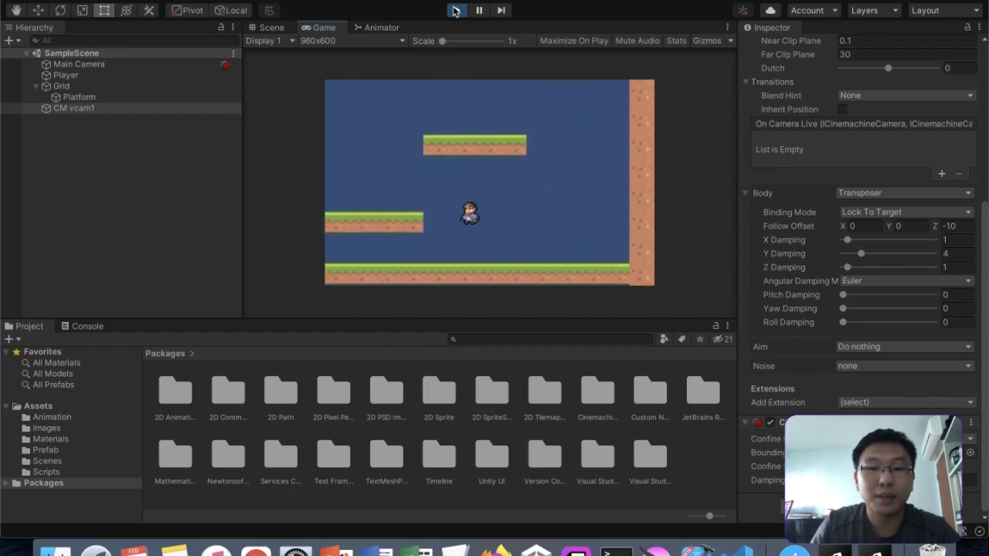
pyautogui.press('Right')
pyautogui.press('space')
pyautogui.press('Left')
pyautogui.press('Left')
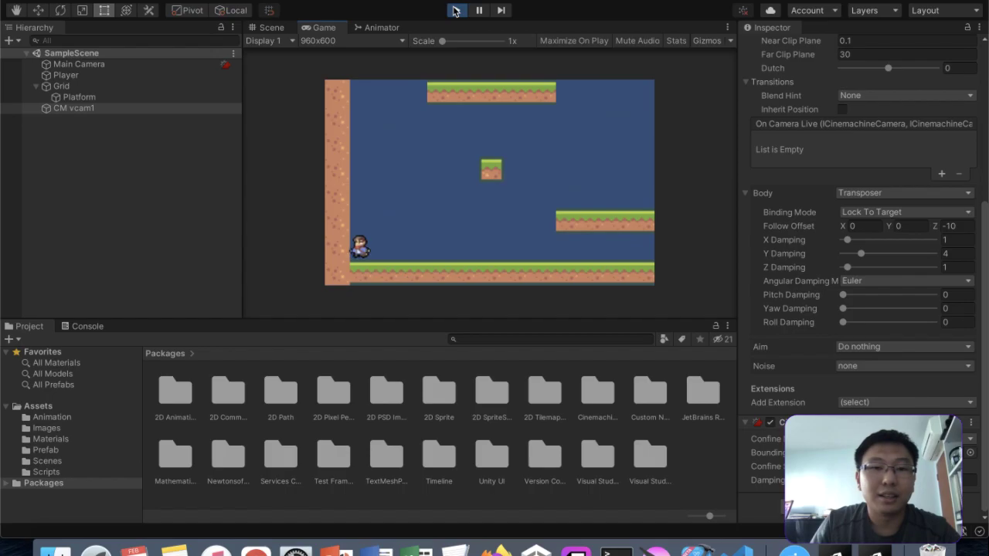
pyautogui.click(452, 11)
# - Switch to the Chrome browser and read the remaining Unity Forum replies on locking the virtual camera's rotation and offset
pyautogui.hotkey('ctrl', 'Up')
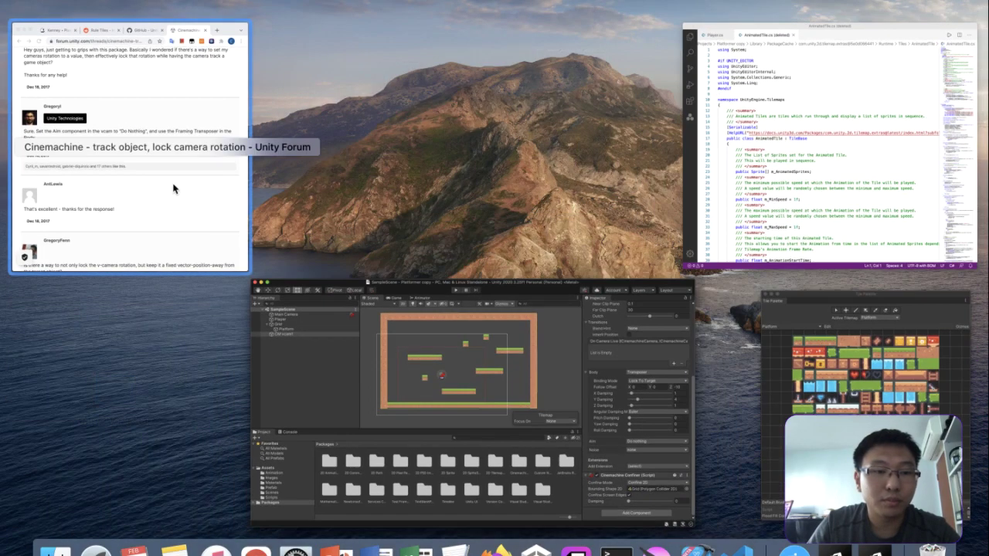
pyautogui.click(175, 188)
pyautogui.scroll(-5, 260, 281)
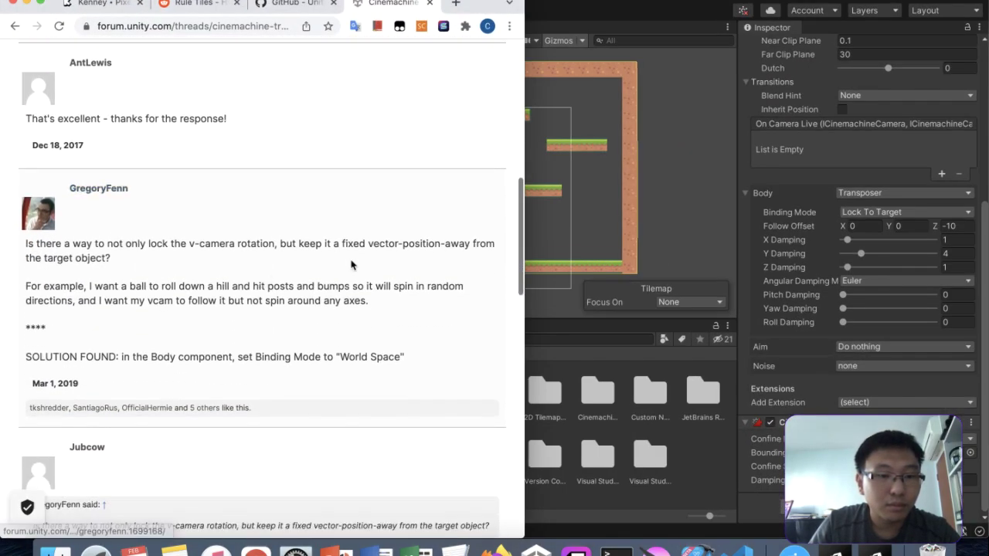
pyautogui.scroll(-6, 353, 261)
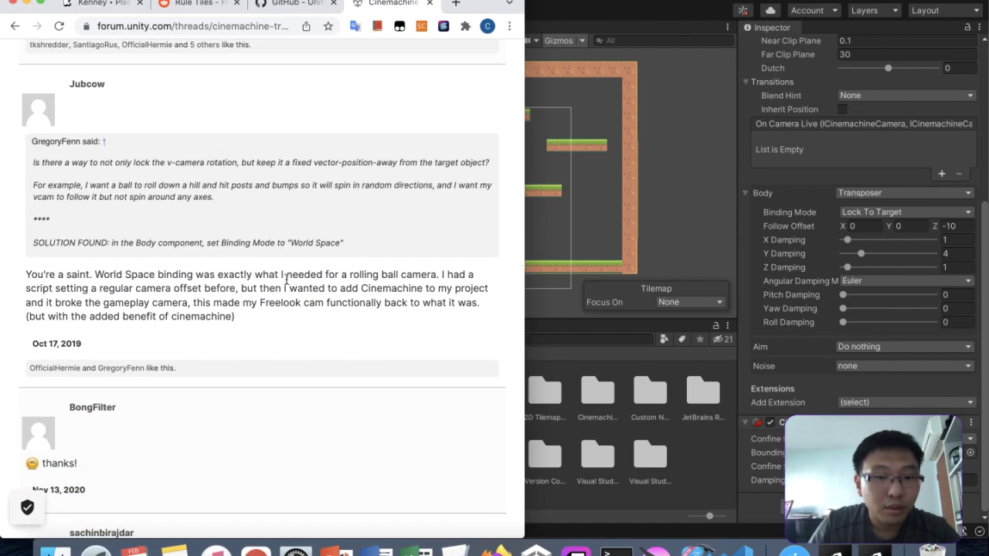
pyautogui.scroll(-2, 286, 280)
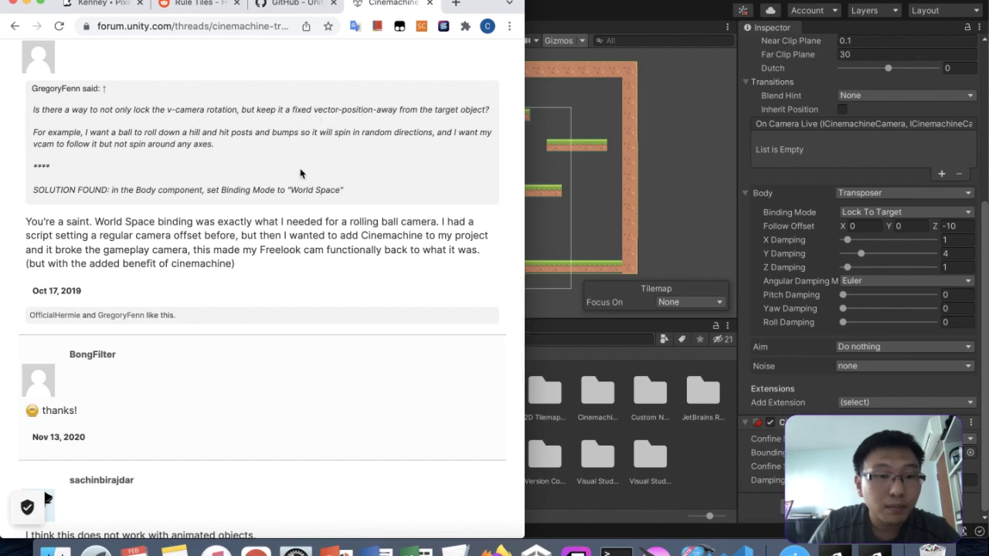
pyautogui.scroll(-3, 299, 178)
pyautogui.scroll(3, 298, 183)
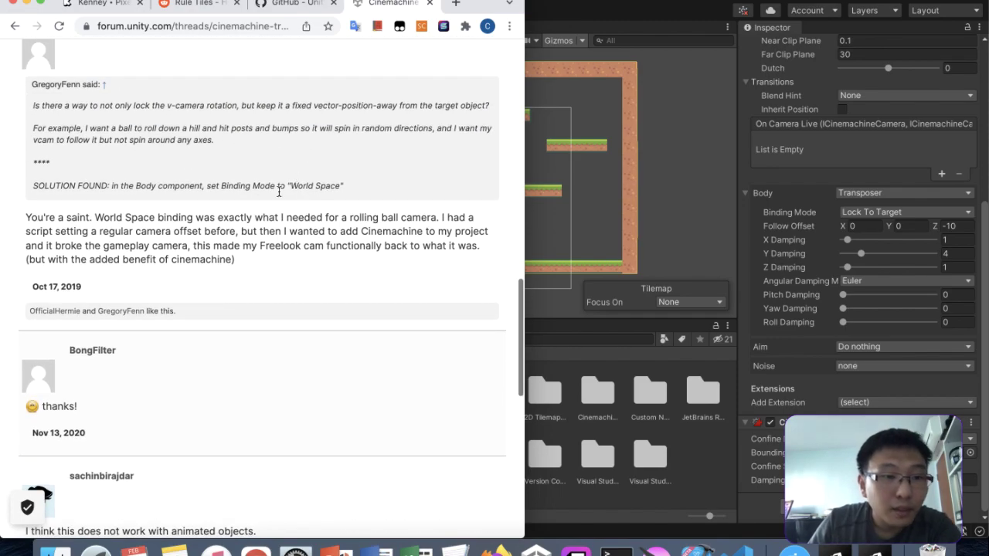
pyautogui.scroll(7, 227, 246)
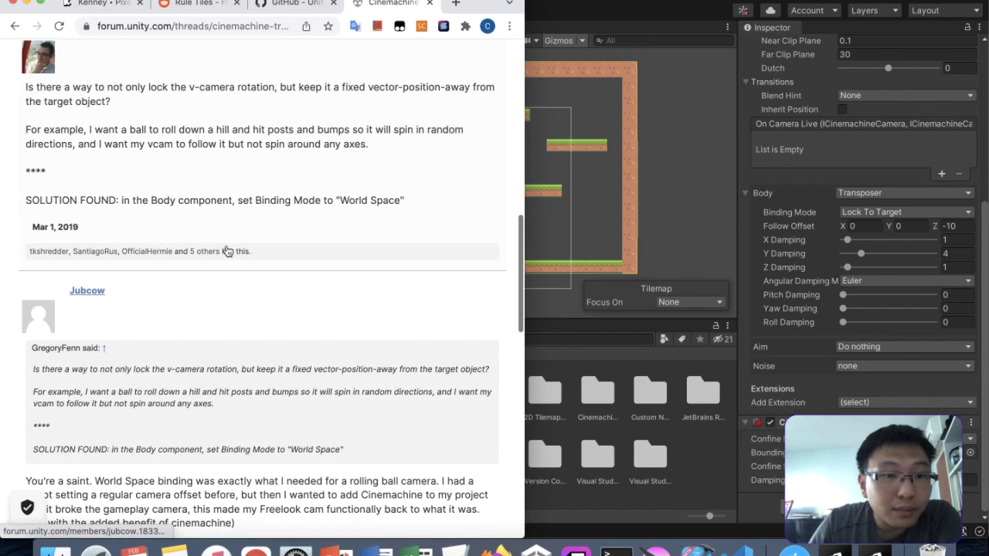
# - Return to the Unity editor and set the Transposer Binding Mode of CM vcam1 to World Space
pyautogui.click(753, 253)
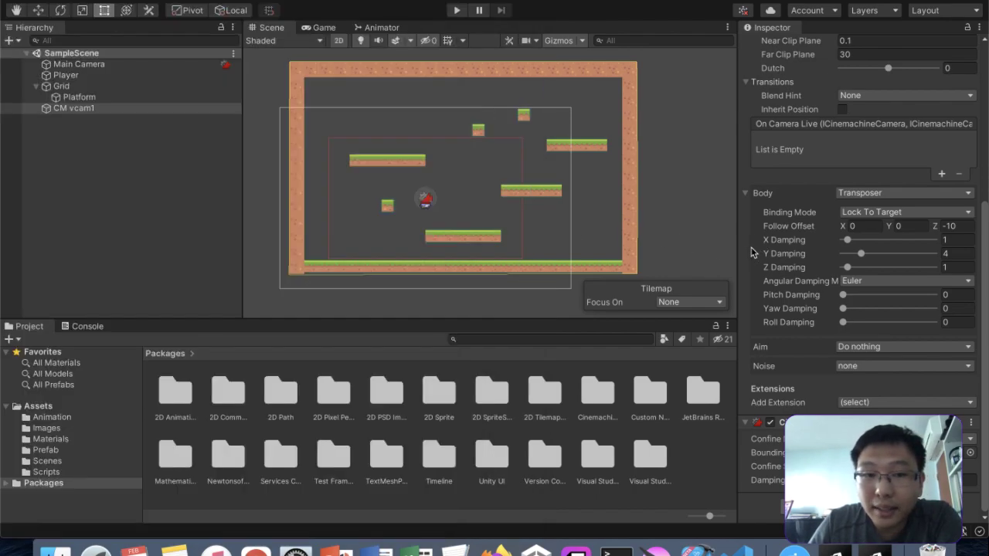
pyautogui.click(869, 217)
pyautogui.click(875, 226)
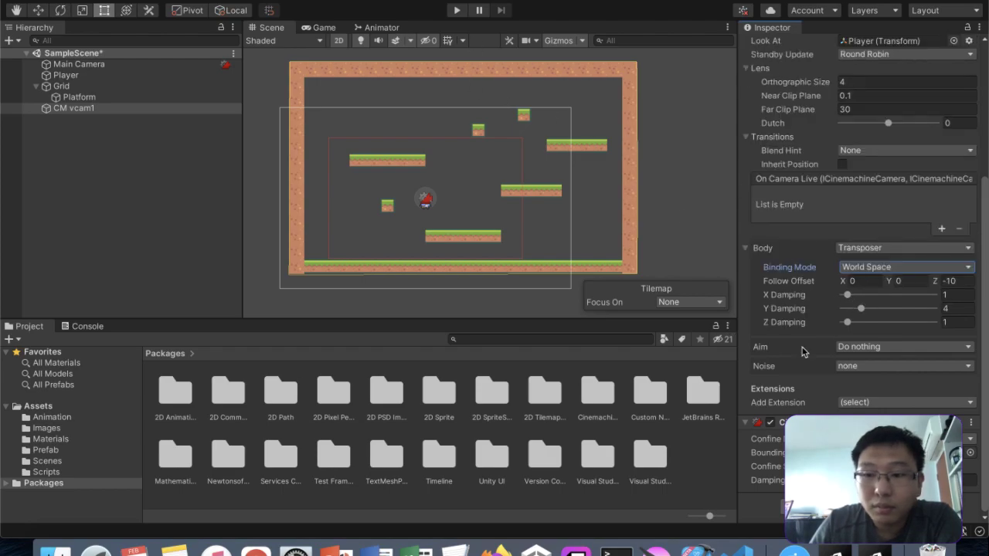
# - Set the Aim of CM vcam1 to Composer with a Dead Zone Width of 0.4 and a Dead Zone Height of 0.6
pyautogui.click(873, 347)
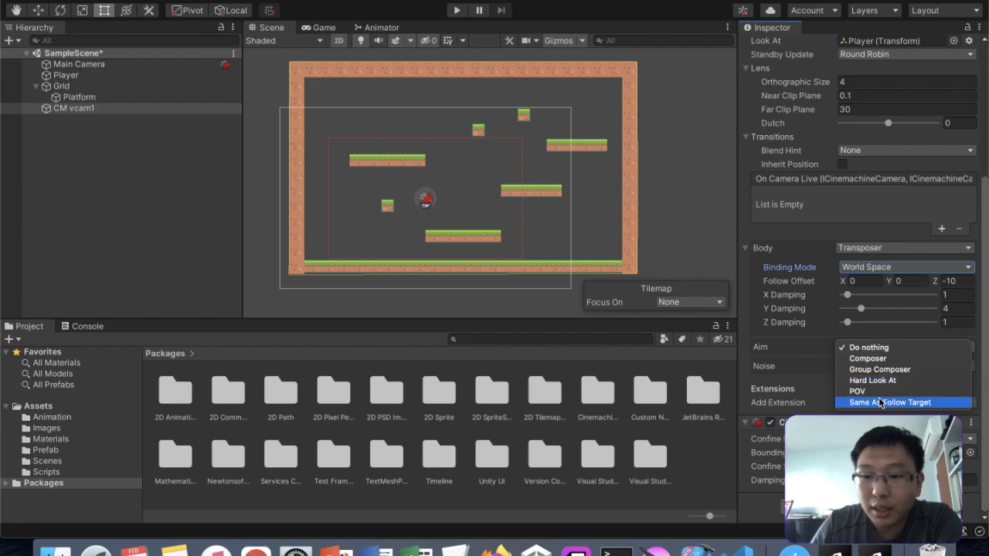
pyautogui.click(888, 359)
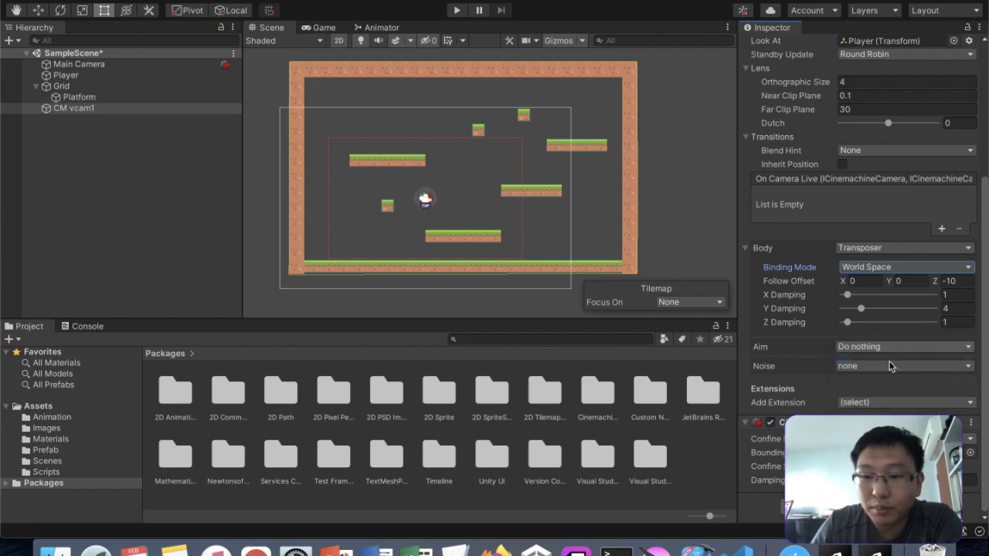
pyautogui.scroll(-5, 887, 370)
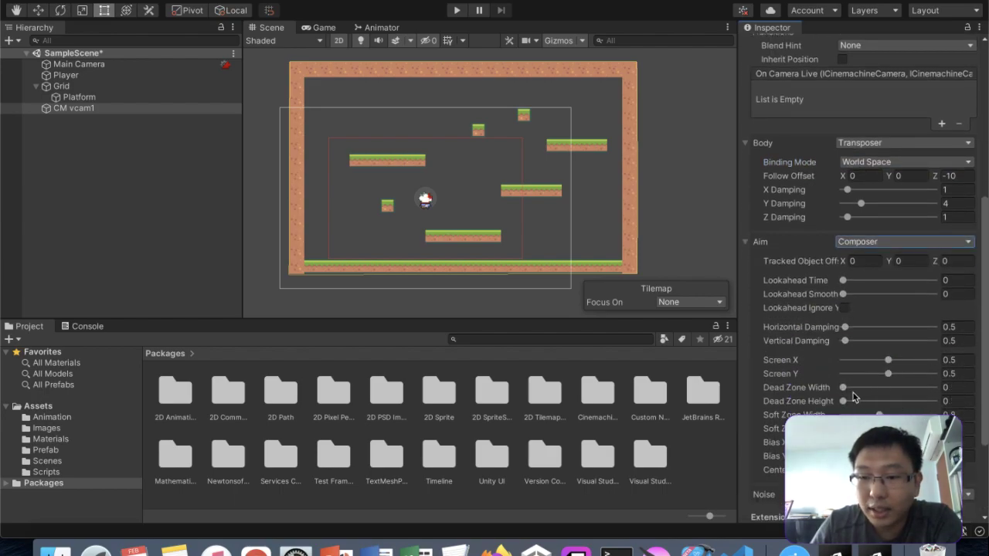
pyautogui.click(958, 387)
pyautogui.write('0.4')
pyautogui.click(965, 401)
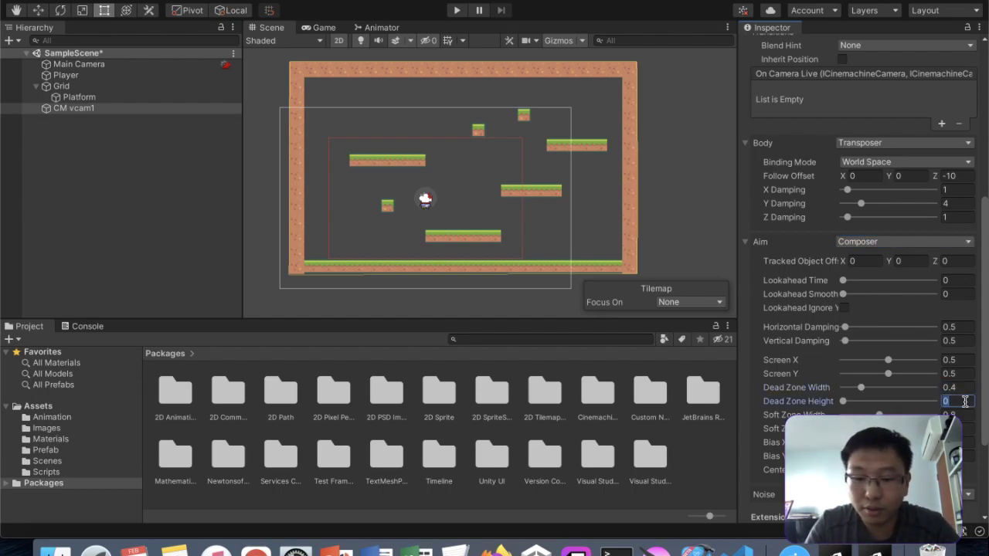
# - Start the game in the Game view to test the dead zone settings of CM vcam1
pyautogui.click(75, 108)
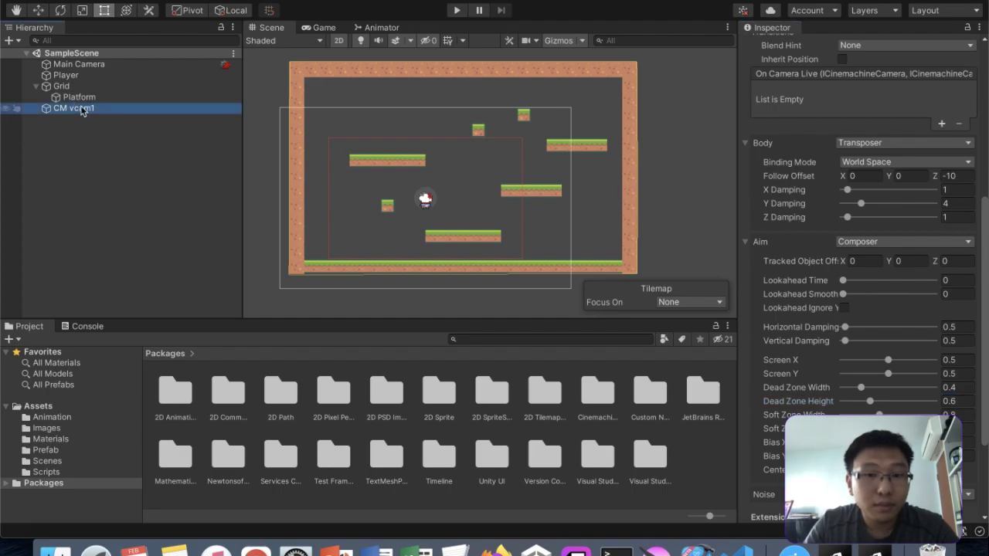
pyautogui.click(311, 37)
pyautogui.click(323, 30)
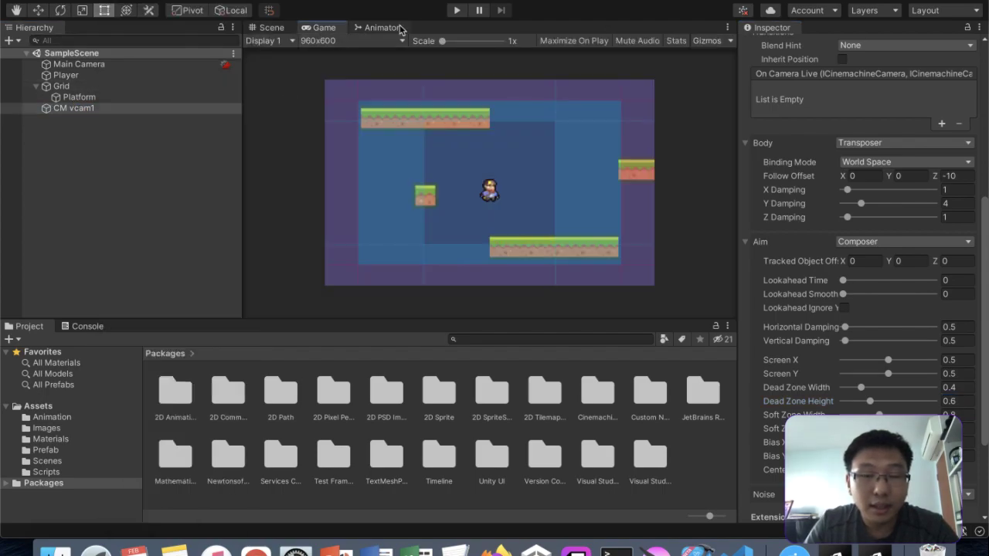
pyautogui.click(450, 11)
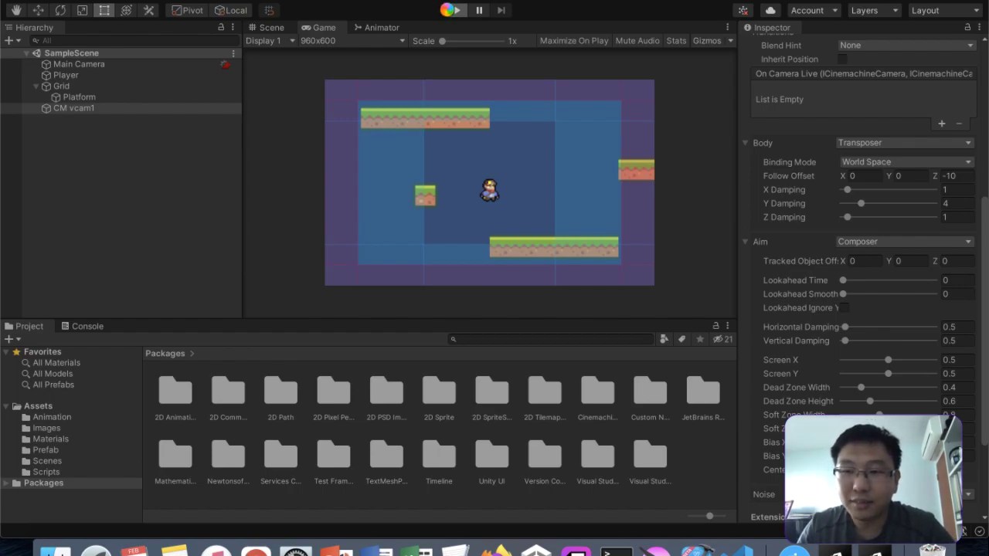
# - Switch to the Chrome browser and reread the Unity Forum replies on World Space binding
pyautogui.hotkey('ctrl', 'Up')
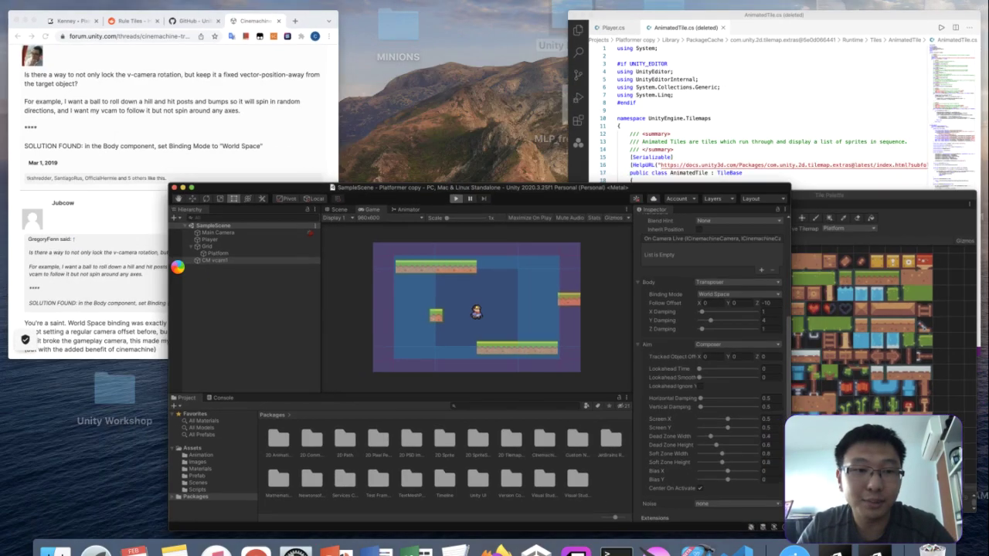
pyautogui.click(161, 246)
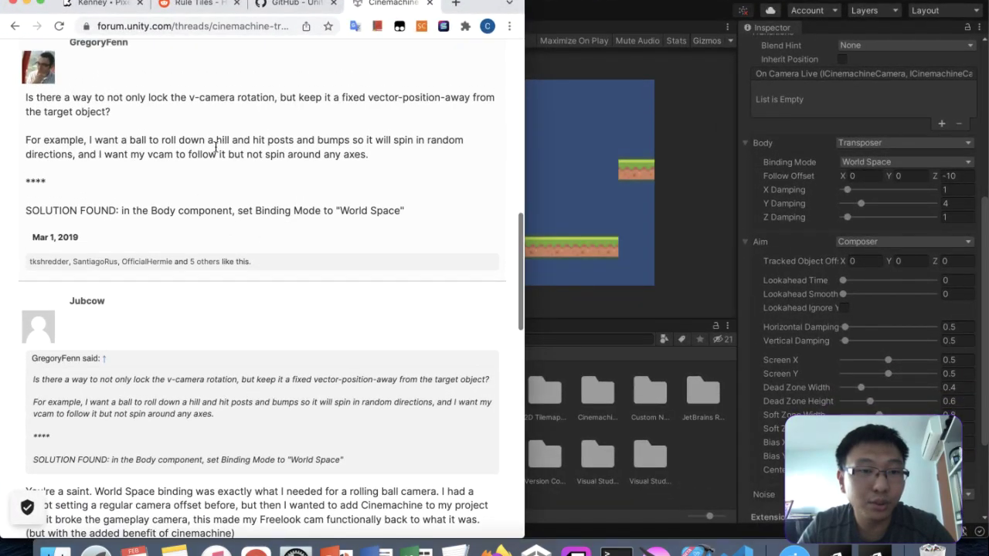
pyautogui.scroll(-3, 224, 335)
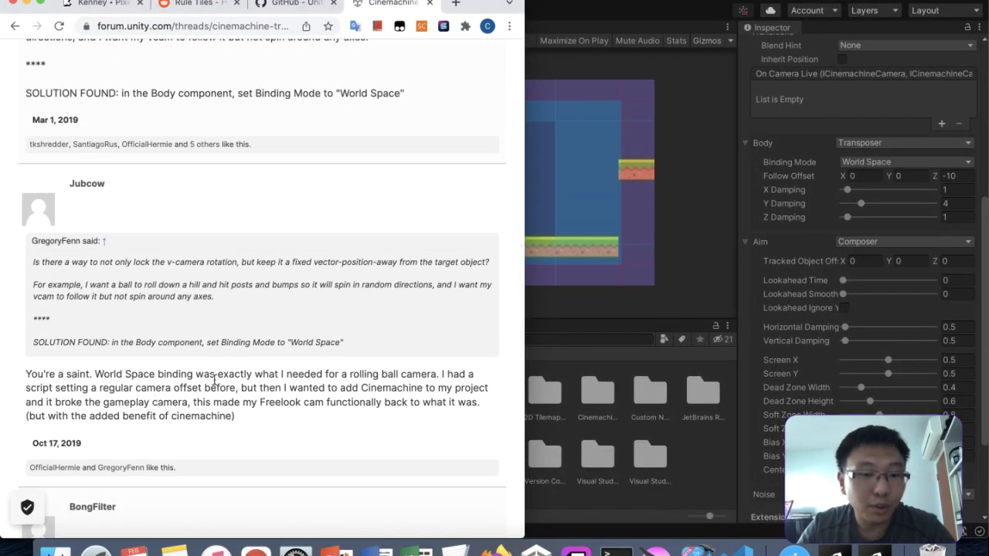
# - Return to the Unity editor and run the player between the side walls, jumping onto a platform, to check the camera
pyautogui.click(598, 235)
pyautogui.press('Left')
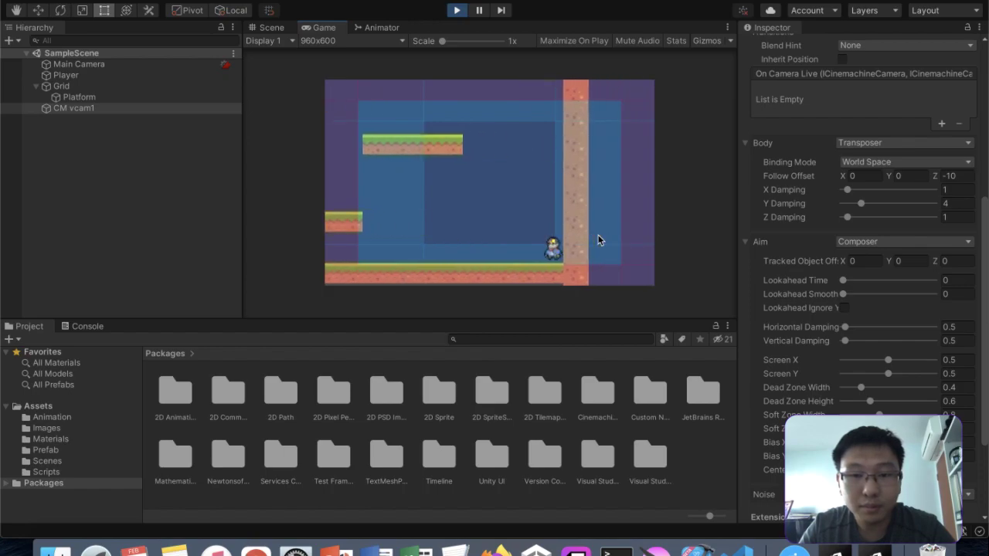
pyautogui.press('Right')
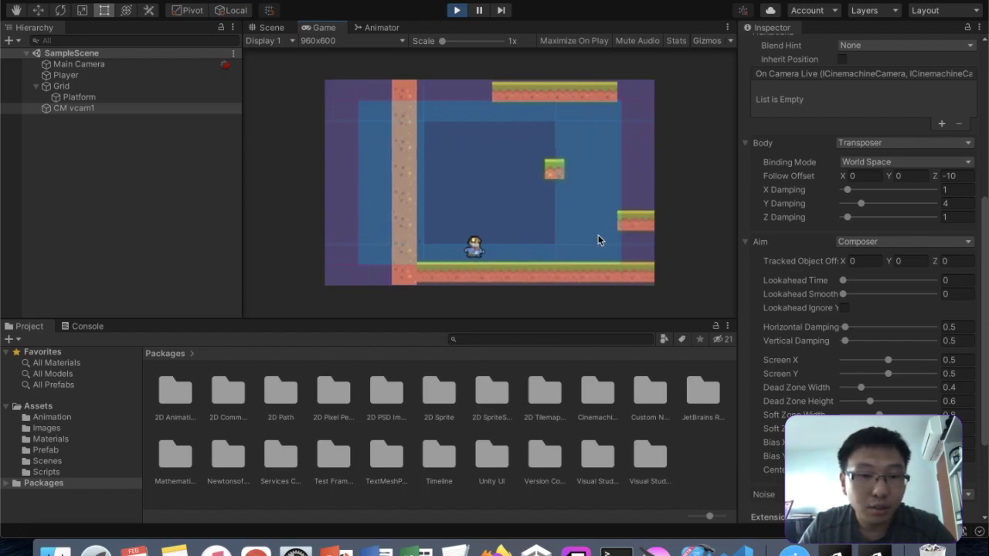
pyautogui.press('Left')
pyautogui.press('Right')
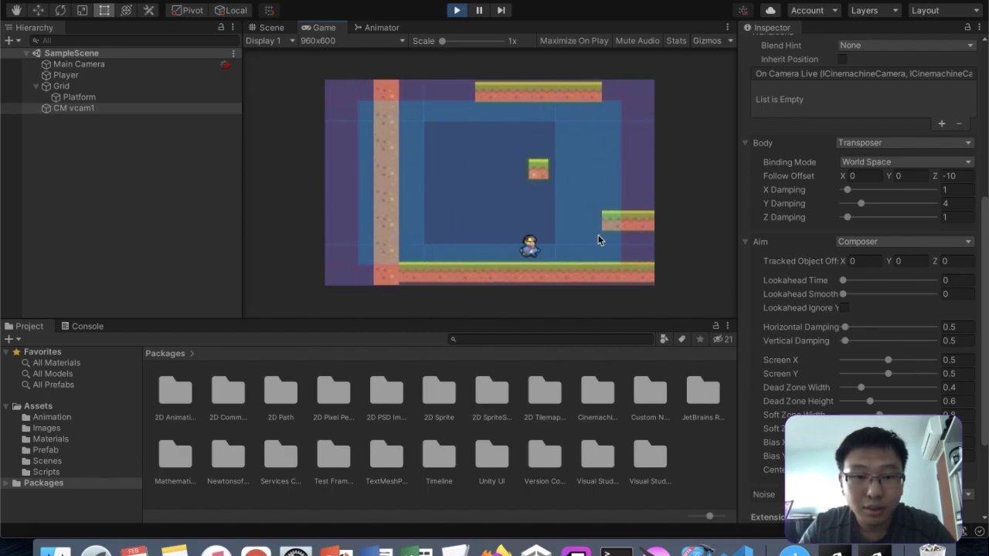
pyautogui.press('Left')
pyautogui.press('space')
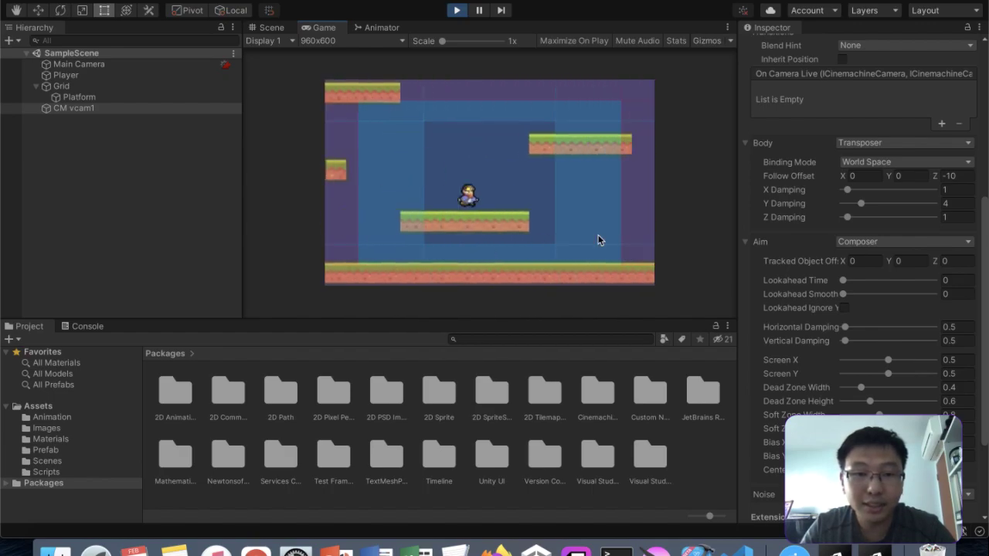
# - Jump the player back and forth across the platforms and run along the floor to check for camera rotation
pyautogui.press('Right')
pyautogui.press('Left')
pyautogui.press('space')
pyautogui.press('Right')
pyautogui.press('space')
pyautogui.press('Right')
pyautogui.press('space')
pyautogui.press('Left')
pyautogui.press('space')
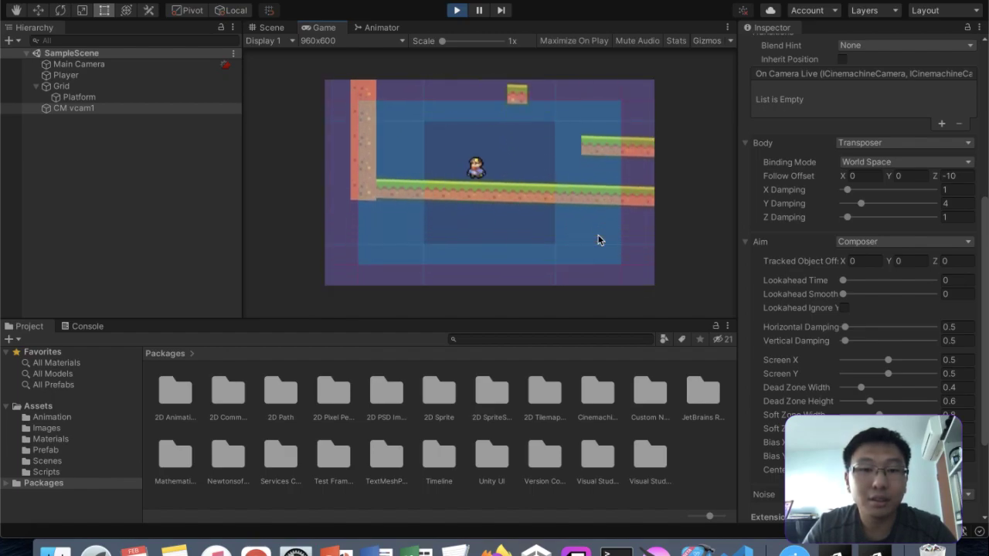
pyautogui.press('Right')
pyautogui.press('Left')
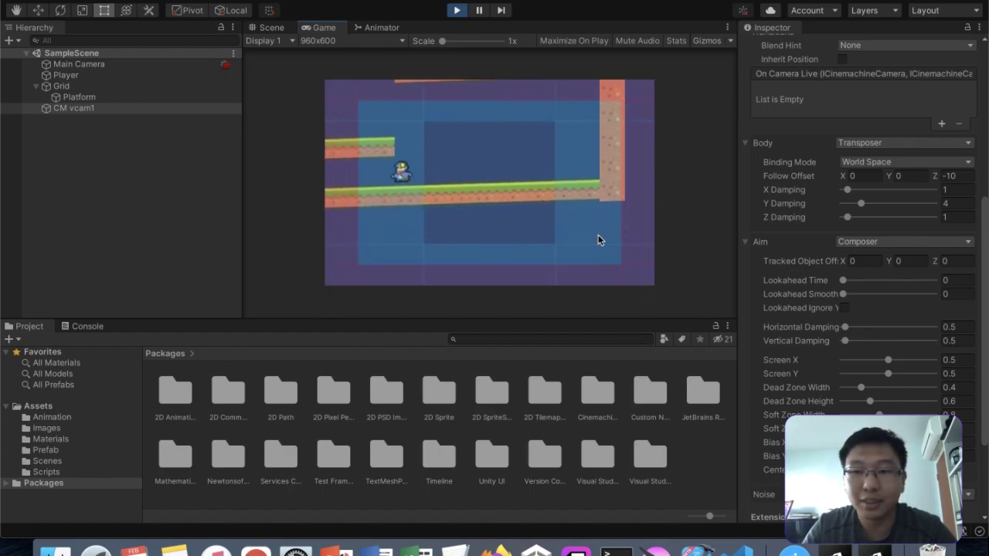
# - Switch to Chrome and read through the forum thread up to the Unity Technologies reply on the Aim component
pyautogui.hotkey('ctrl', 'Up')
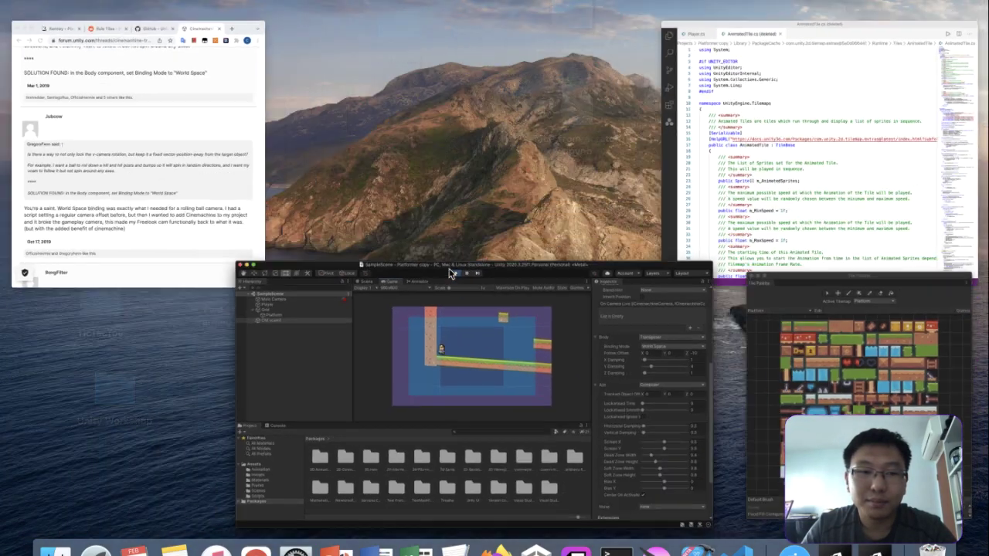
pyautogui.click(187, 251)
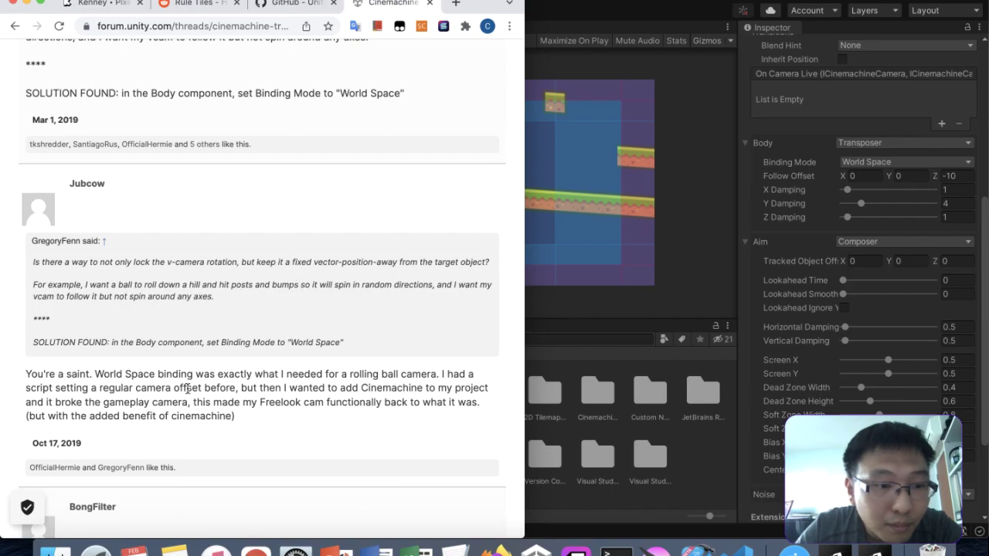
pyautogui.scroll(-6, 186, 366)
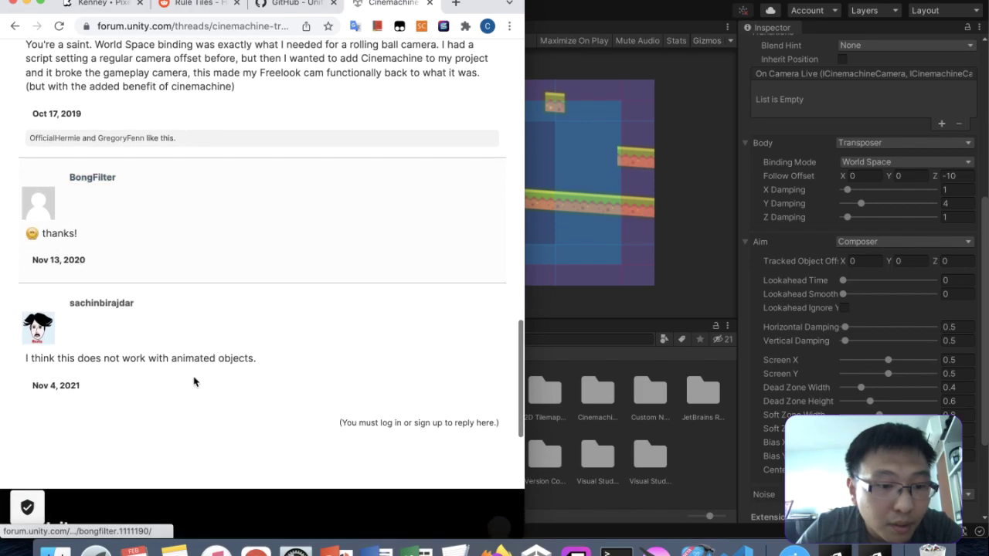
pyautogui.scroll(12, 194, 382)
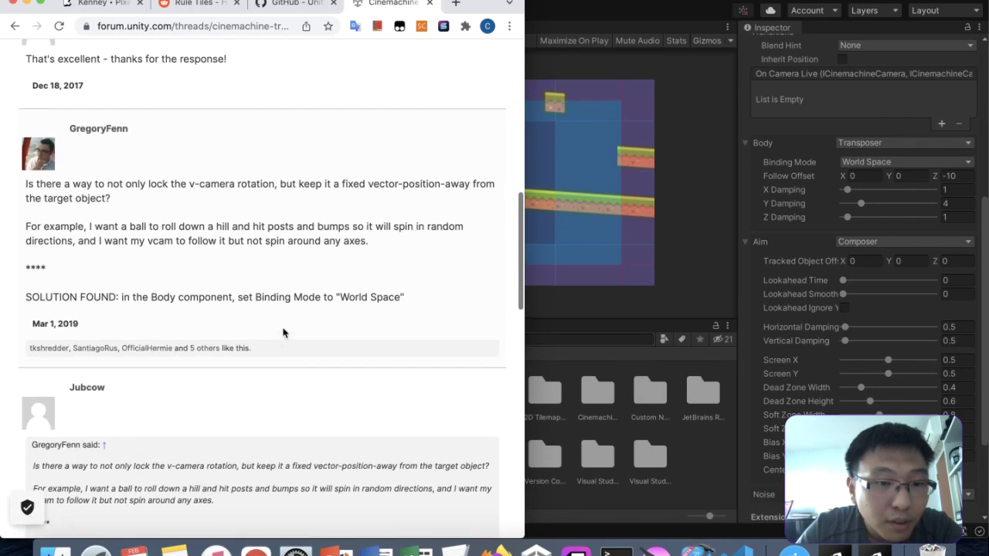
pyautogui.scroll(2, 298, 306)
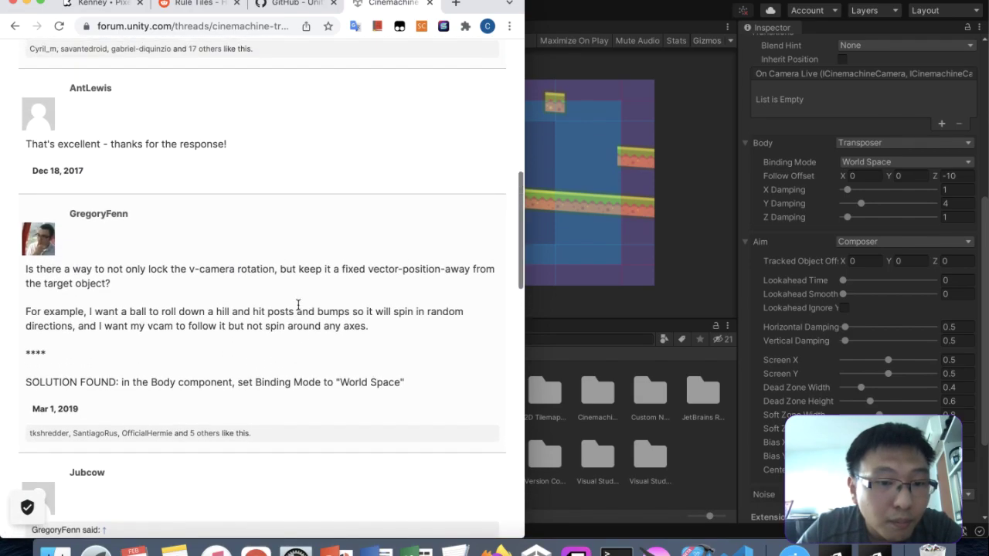
pyautogui.scroll(6, 298, 306)
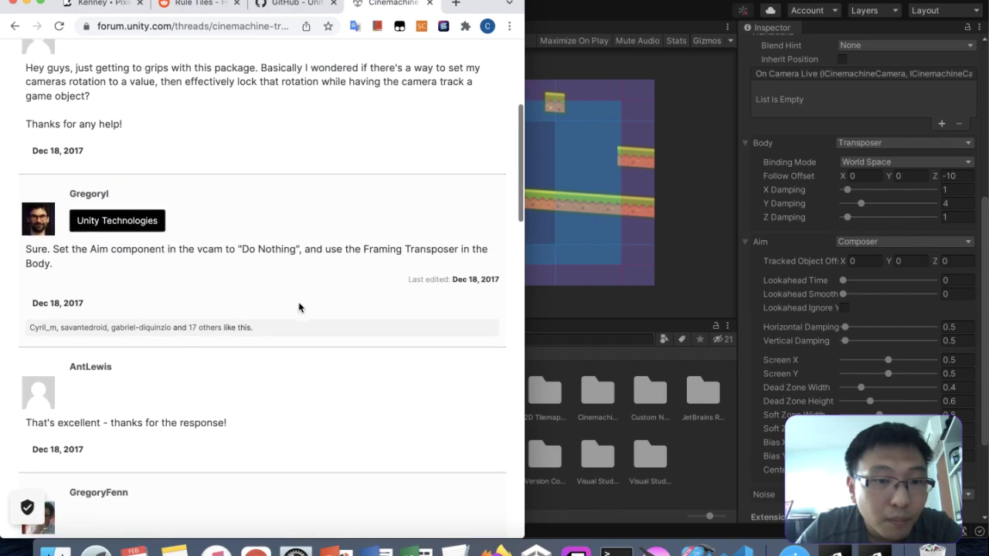
# - Return to the Unity editor, stop the game, and set the Aim of CM vcam1 to Do nothing
pyautogui.click(569, 235)
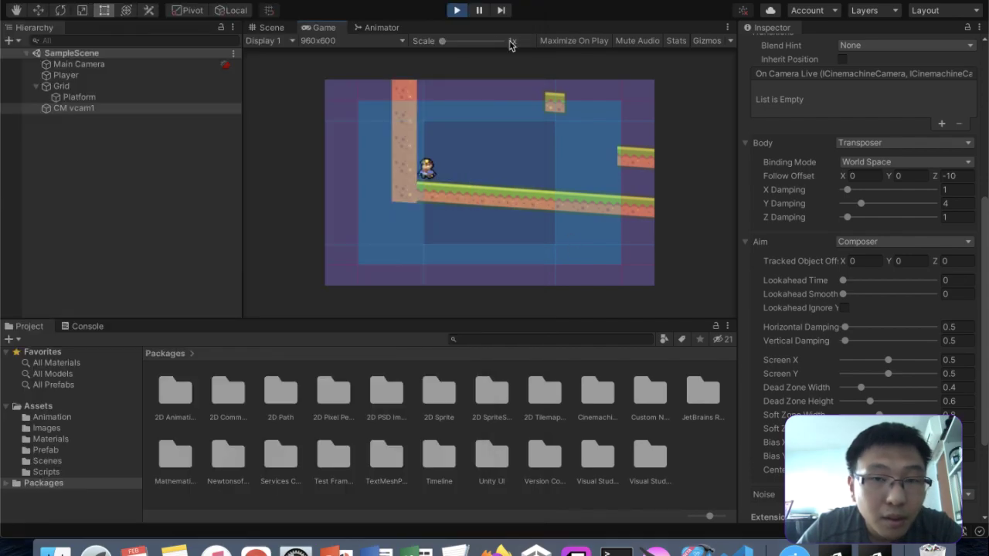
pyautogui.click(456, 10)
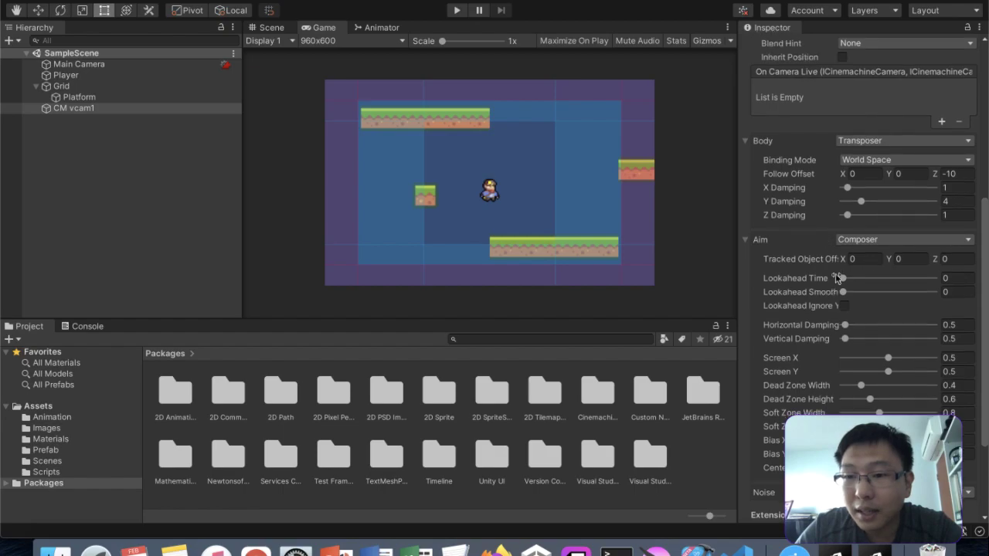
pyautogui.scroll(-4, 893, 288)
pyautogui.click(950, 116)
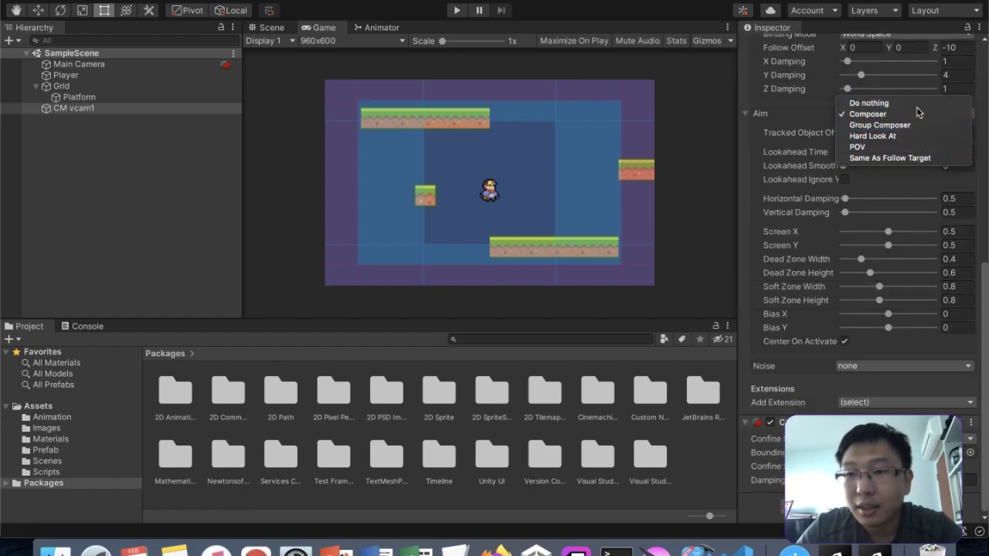
pyautogui.click(863, 103)
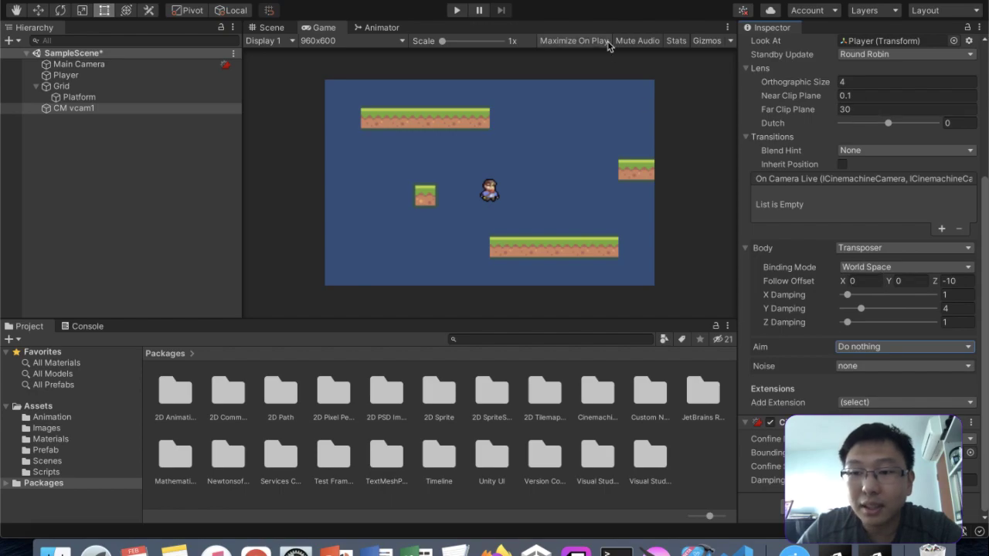
# - Playtest the camera by running and jumping the player between the left wall and the platforms, and stop the game
pyautogui.click(463, 10)
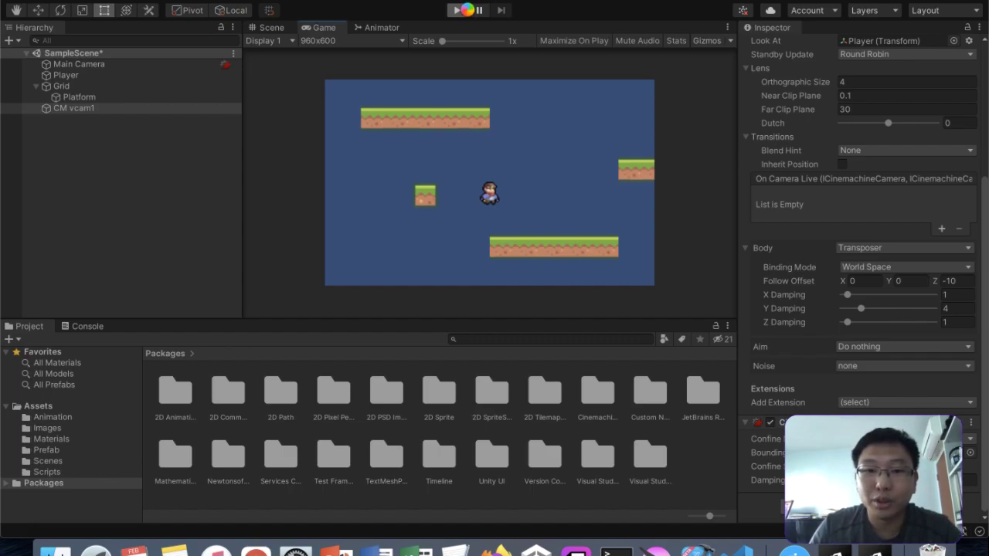
pyautogui.press('Right')
pyautogui.press('Left')
pyautogui.press('Right')
pyautogui.press('space')
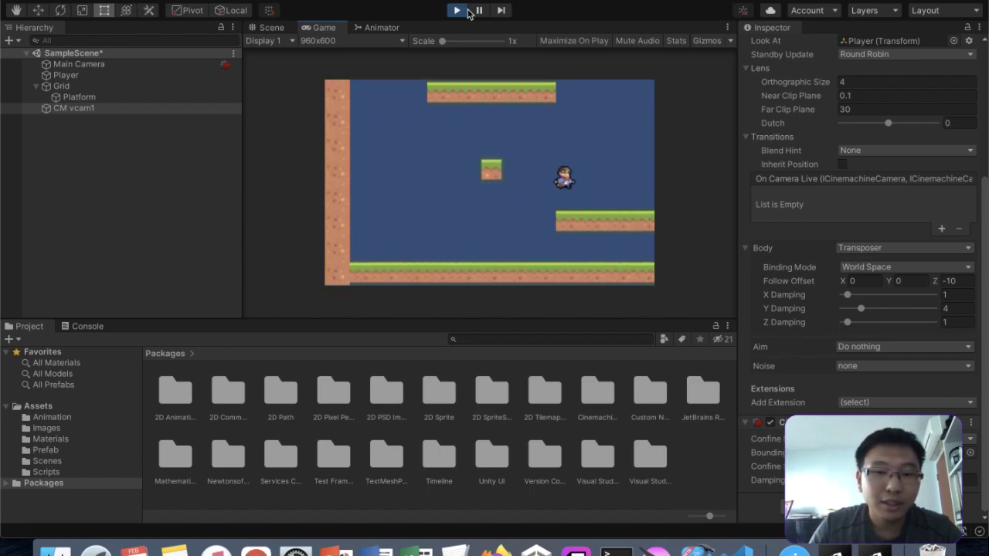
pyautogui.press('Right')
pyautogui.press('space')
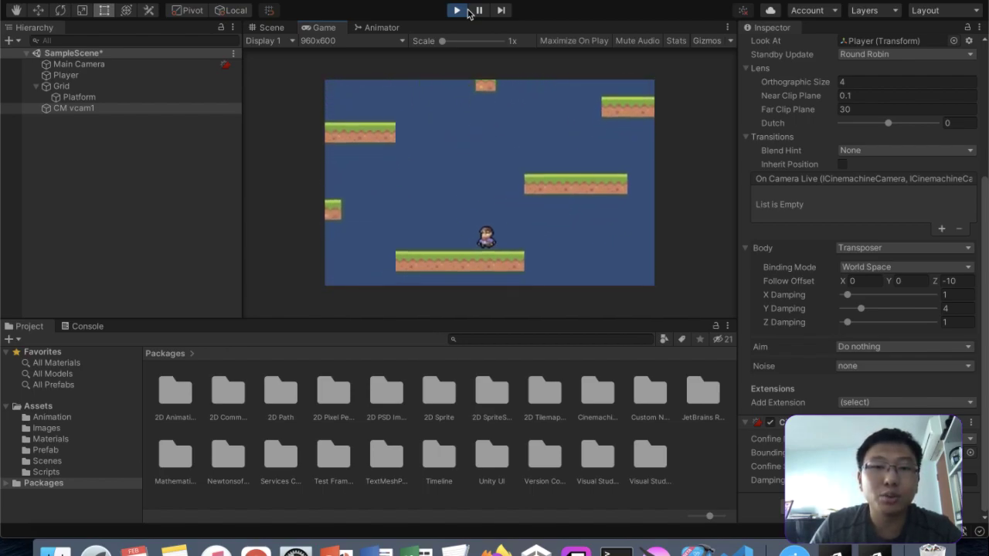
pyautogui.click(458, 11)
# - Duplicate the Platform tilemap under Grid and rename the copy Bouncy
pyautogui.click(154, 99)
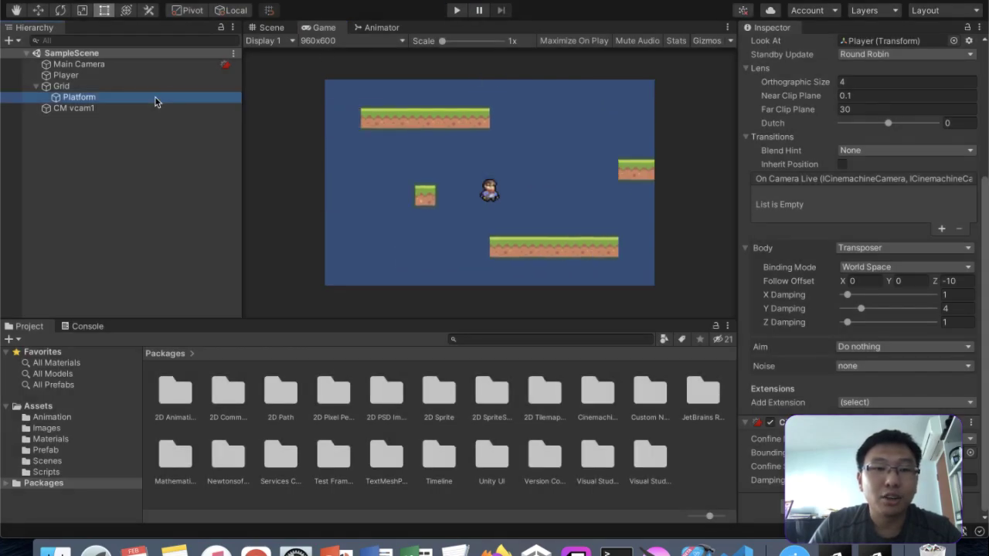
pyautogui.rightClick(155, 101)
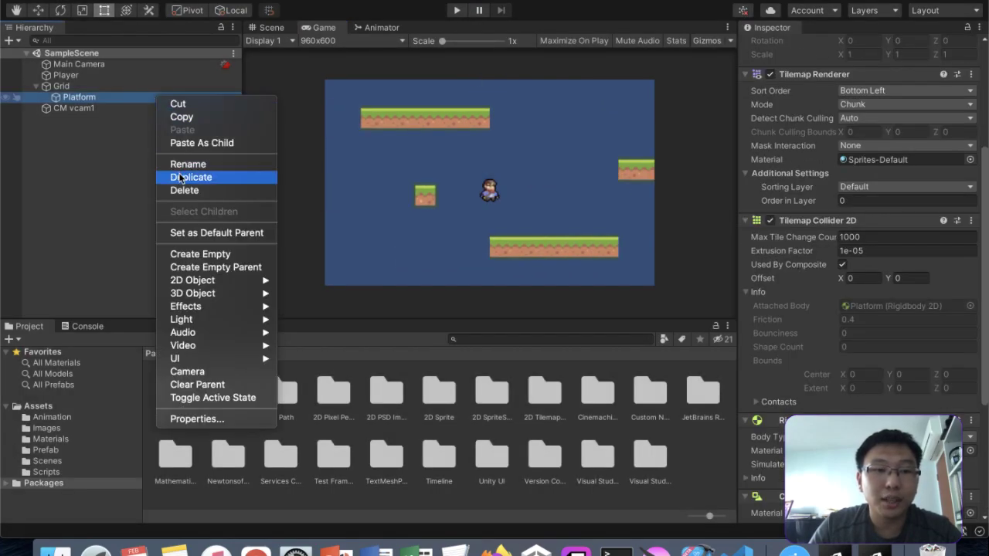
pyautogui.click(104, 111)
pyautogui.press('super+d')
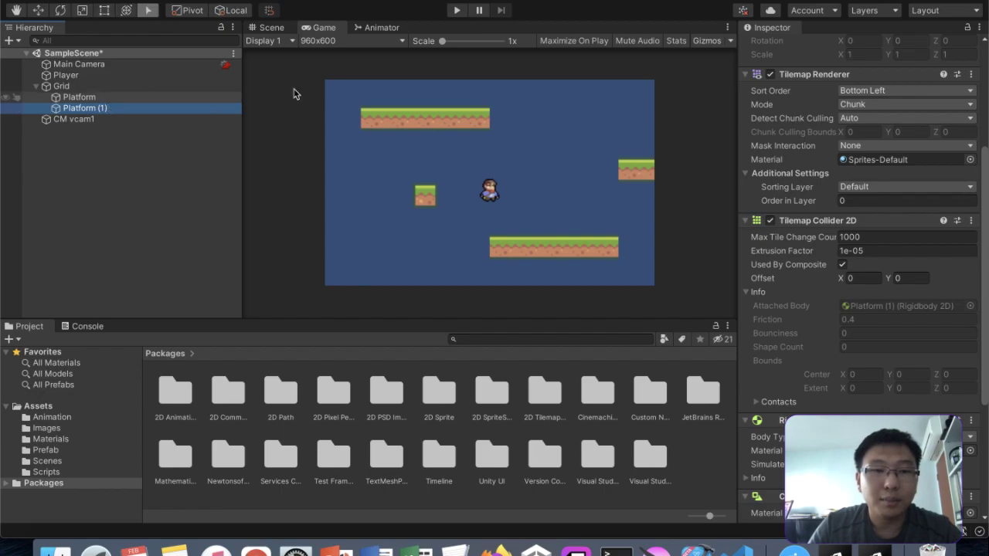
pyautogui.scroll(5, 849, 154)
pyautogui.click(808, 46)
pyautogui.write('B')
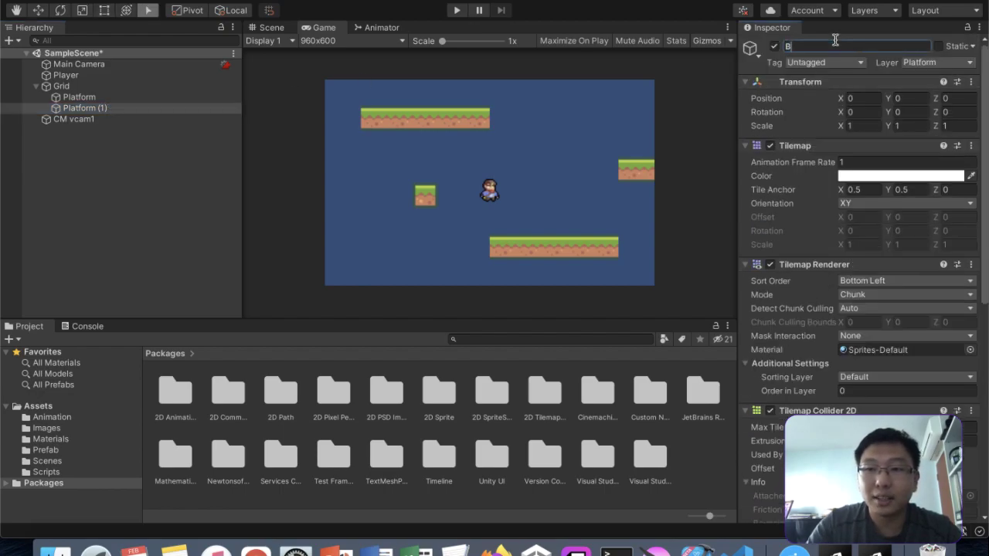
pyautogui.click(116, 106)
# - Show the Scene view, activate the Eraser in the Tile Palette window, and bring the main editor window back to the front
pyautogui.click(291, 28)
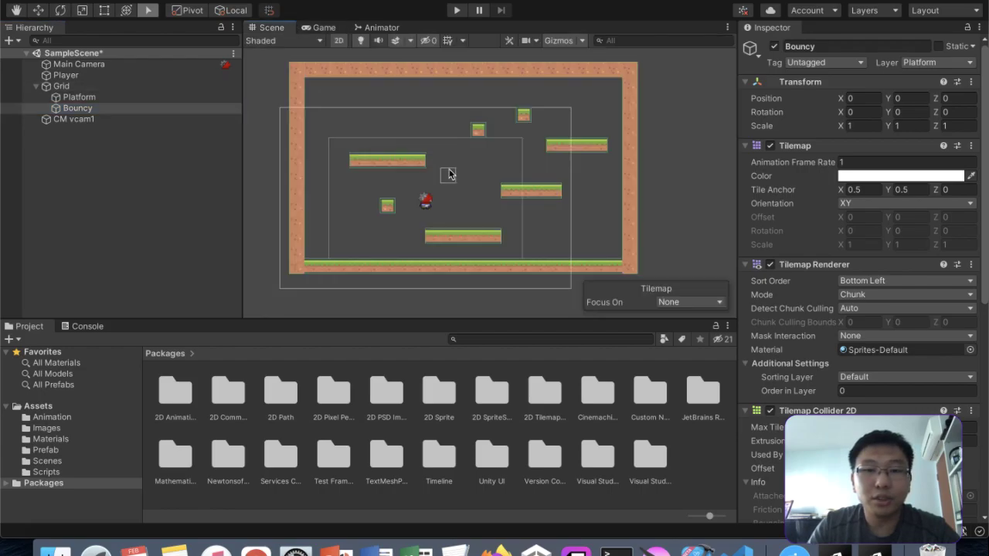
pyautogui.hotkey('ctrl', 'Up')
pyautogui.click(811, 325)
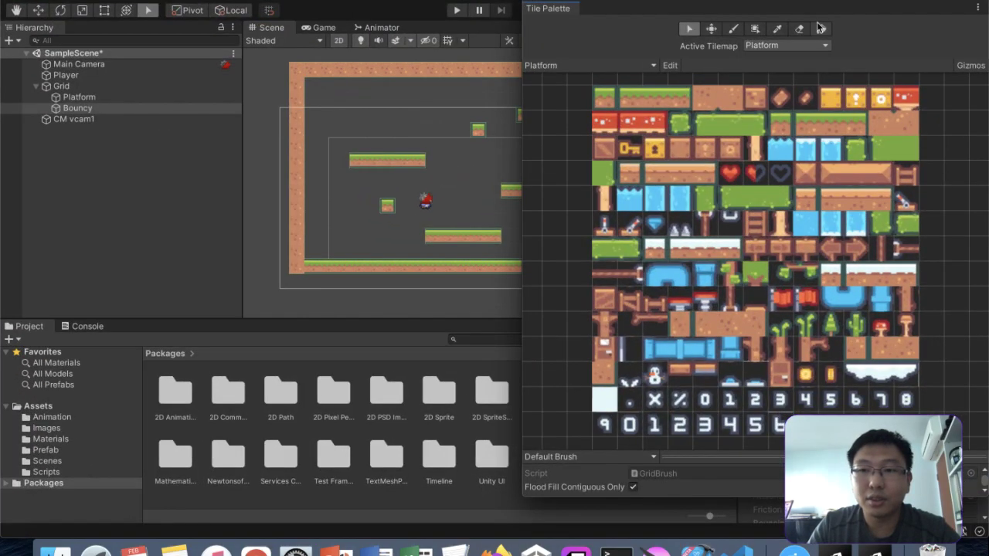
pyautogui.press('b')
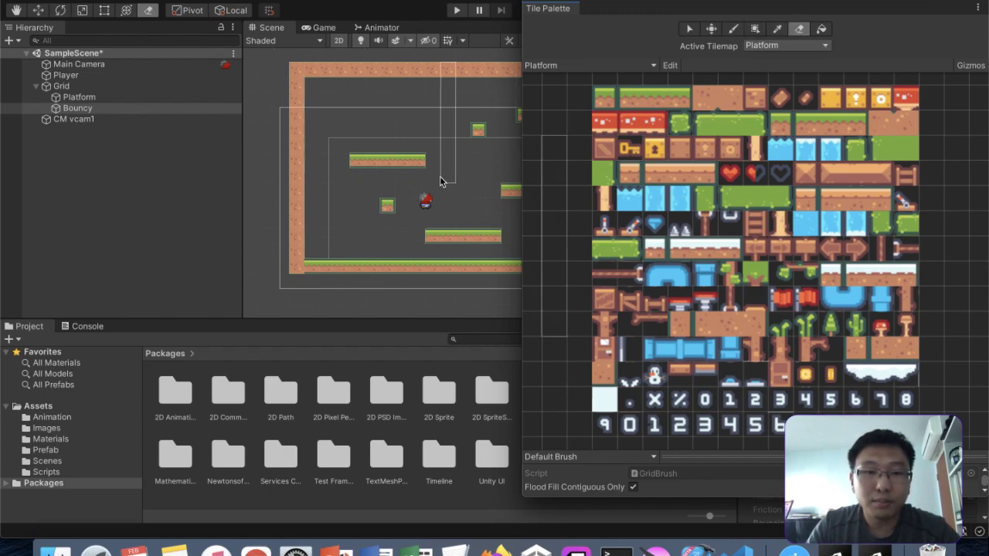
pyautogui.click(462, 247)
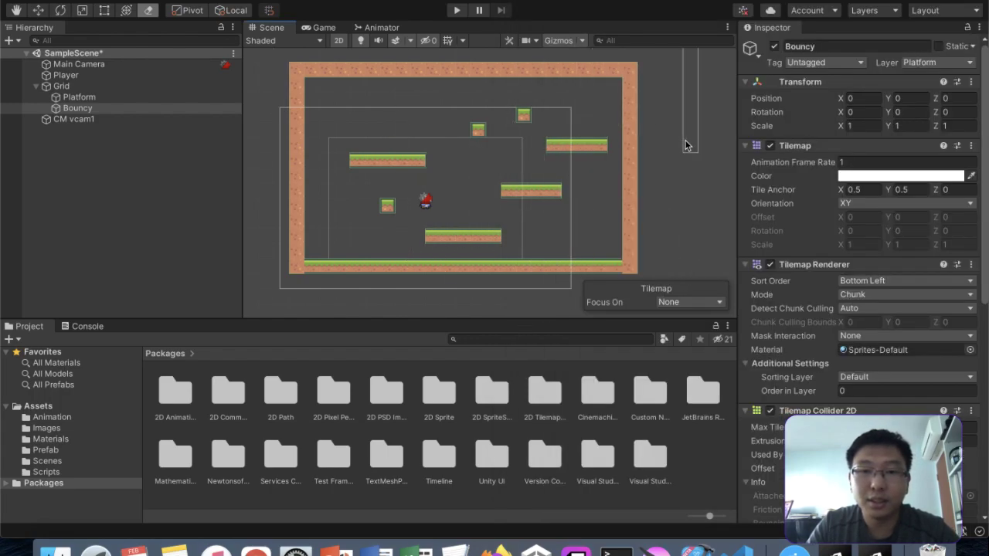
# - Deactivate the Platform tilemap and select the Bouncy tilemap
pyautogui.click(79, 98)
pyautogui.click(773, 47)
pyautogui.click(774, 47)
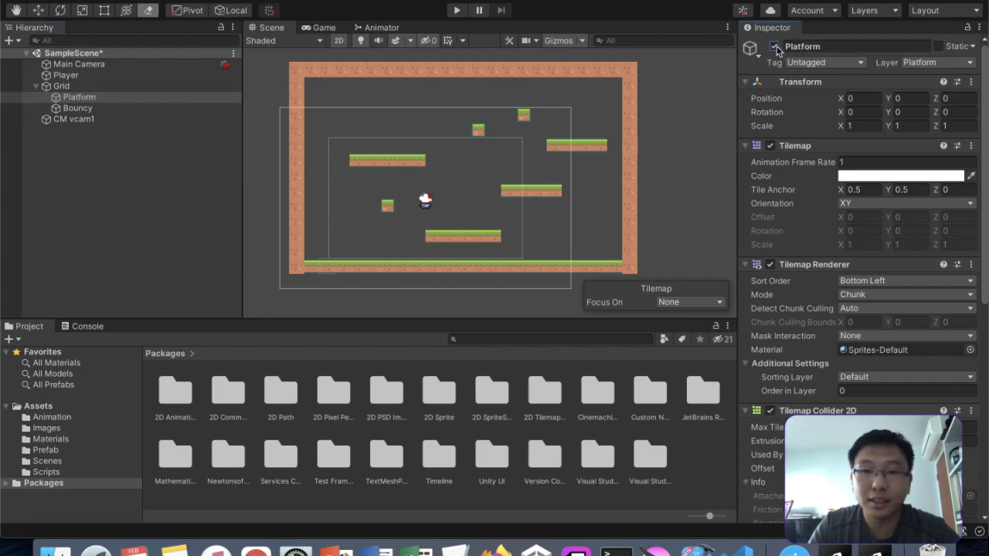
pyautogui.click(170, 108)
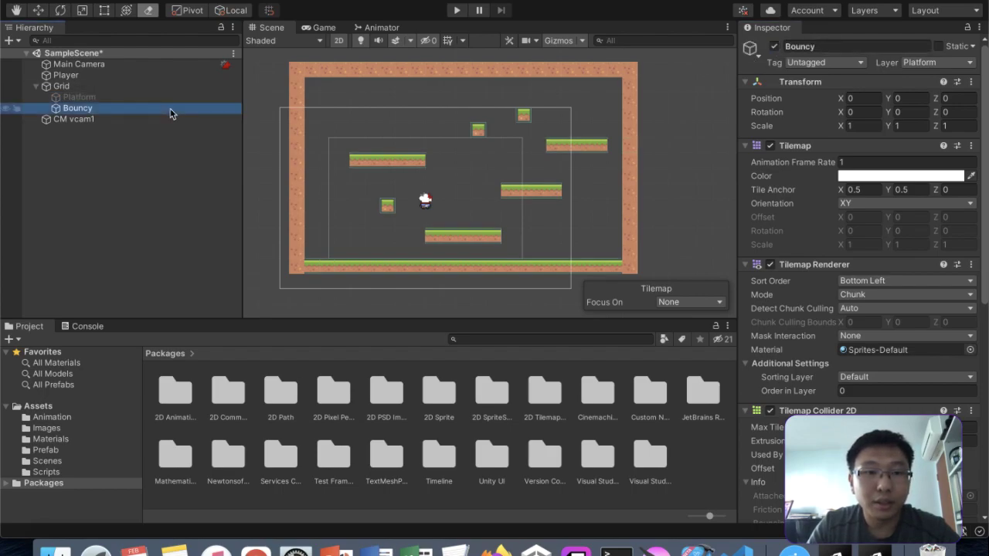
# - Try to erase all tiles from the Bouncy tilemap, and switch the active object back to the Platform tilemap
pyautogui.moveTo(467, 207)
pyautogui.mouseDown()
pyautogui.moveTo(417, 209)
pyautogui.moveTo(471, 284)
pyautogui.moveTo(352, 292)
pyautogui.moveTo(309, 166)
pyautogui.moveTo(398, 135)
pyautogui.moveTo(599, 225)
pyautogui.moveTo(500, 284)
pyautogui.moveTo(480, 274)
pyautogui.moveTo(523, 197)
pyautogui.moveTo(409, 193)
pyautogui.mouseUp()
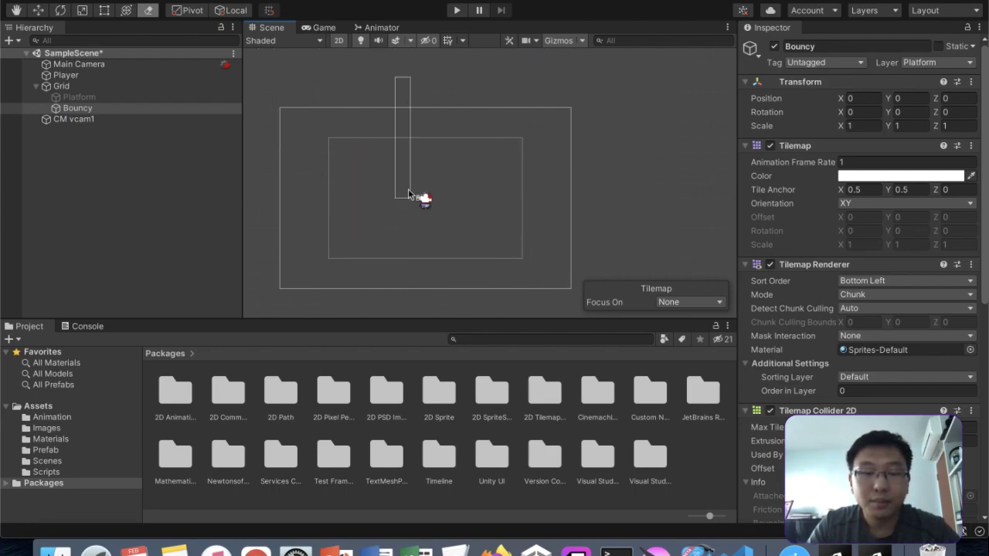
pyautogui.click(774, 46)
pyautogui.click(123, 100)
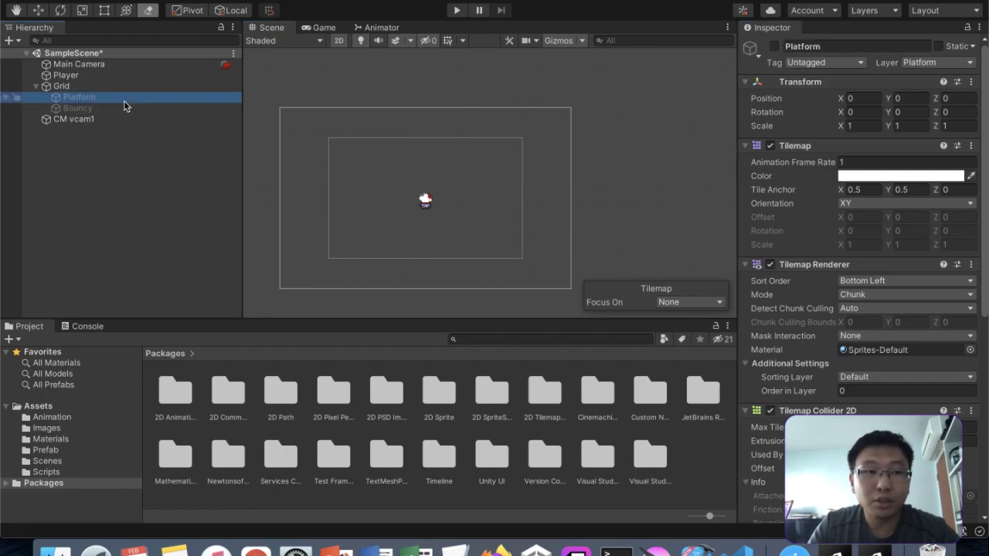
pyautogui.click(776, 47)
pyautogui.moveTo(985, 102)
pyautogui.mouseDown()
pyautogui.moveTo(786, 116)
pyautogui.moveTo(859, 116)
pyautogui.mouseUp()
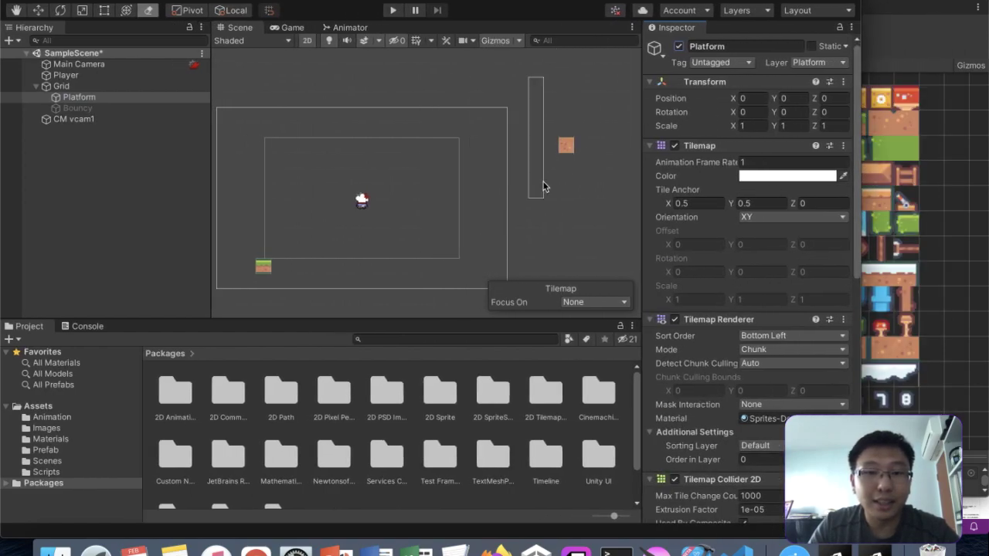
# - Undo the tile erasing and tilemap activation changes, back to before Platform was duplicated
pyautogui.press('super+z')
pyautogui.press('super+z')
pyautogui.press('super+z')
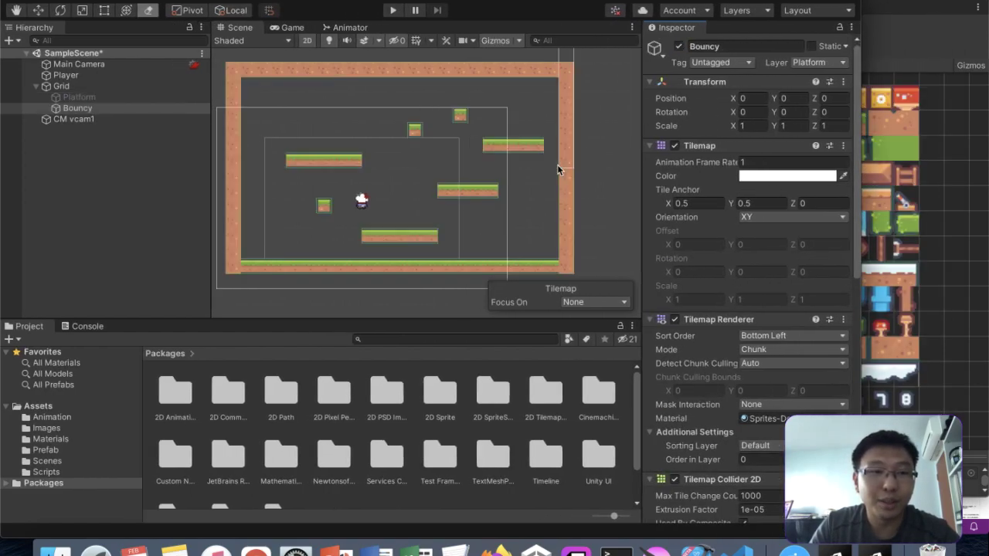
pyautogui.press('super+z')
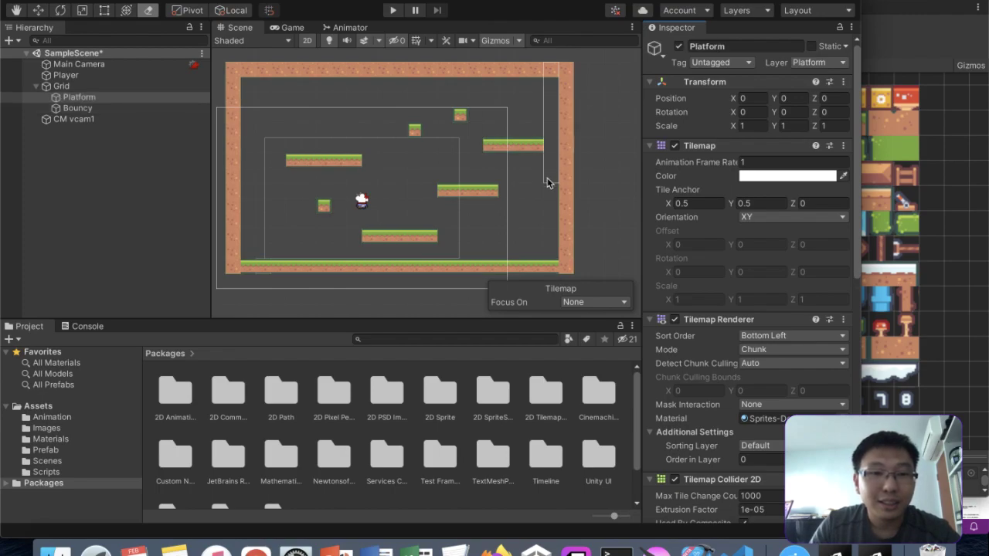
pyautogui.press('super+z')
pyautogui.press('super+z')
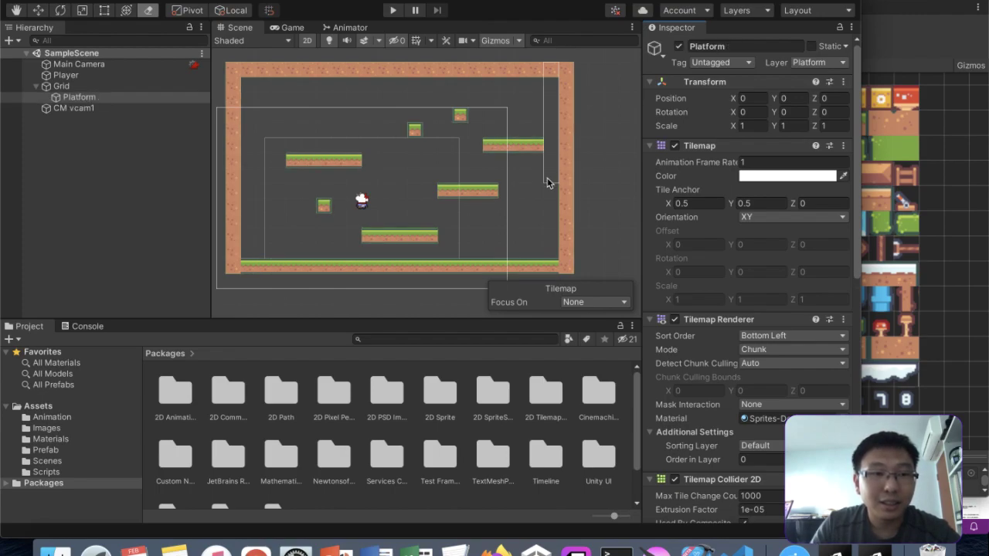
# - Duplicate the Platform tilemap under Grid again and name the copy Bouncy
pyautogui.click(158, 100)
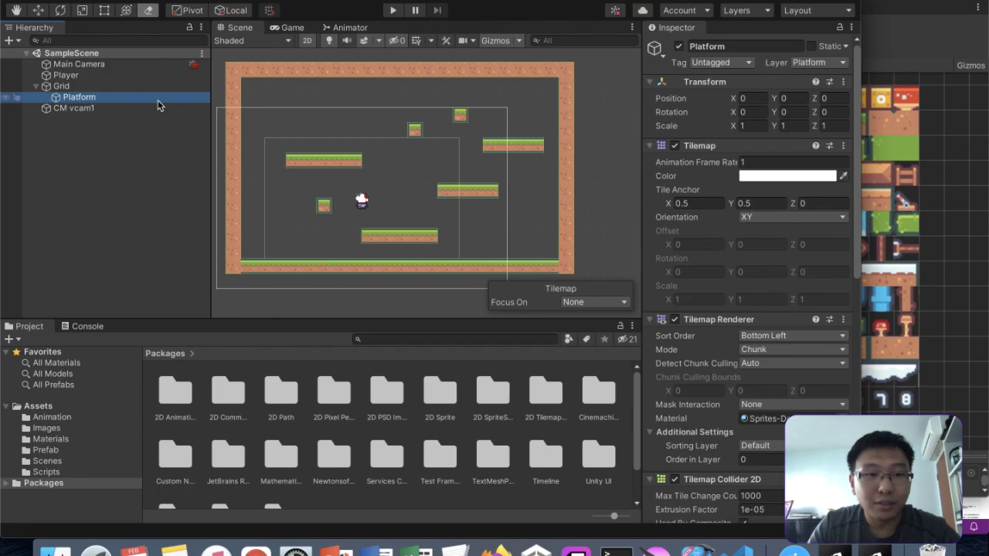
pyautogui.rightClick(158, 99)
pyautogui.click(149, 153)
pyautogui.click(119, 108)
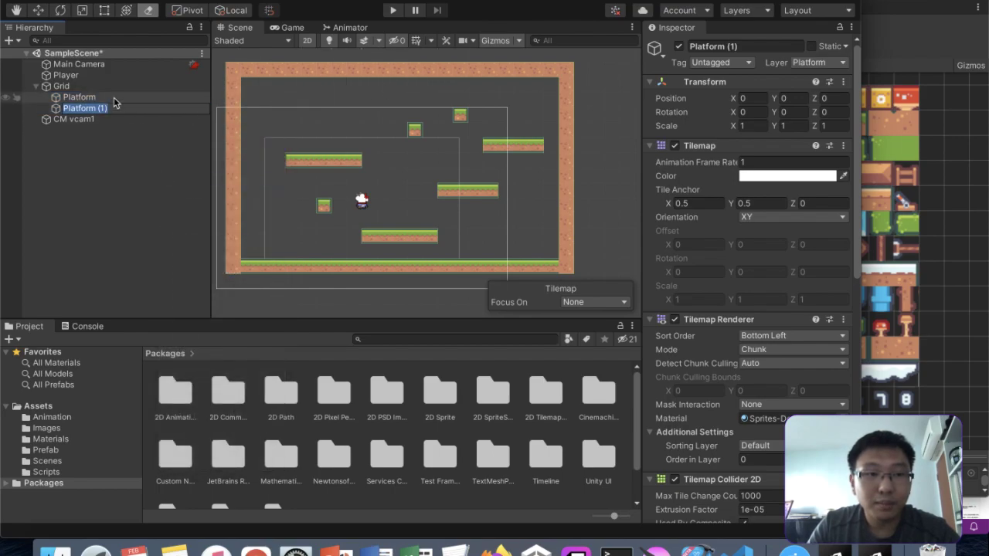
pyautogui.click(724, 46)
pyautogui.write('Bouncy')
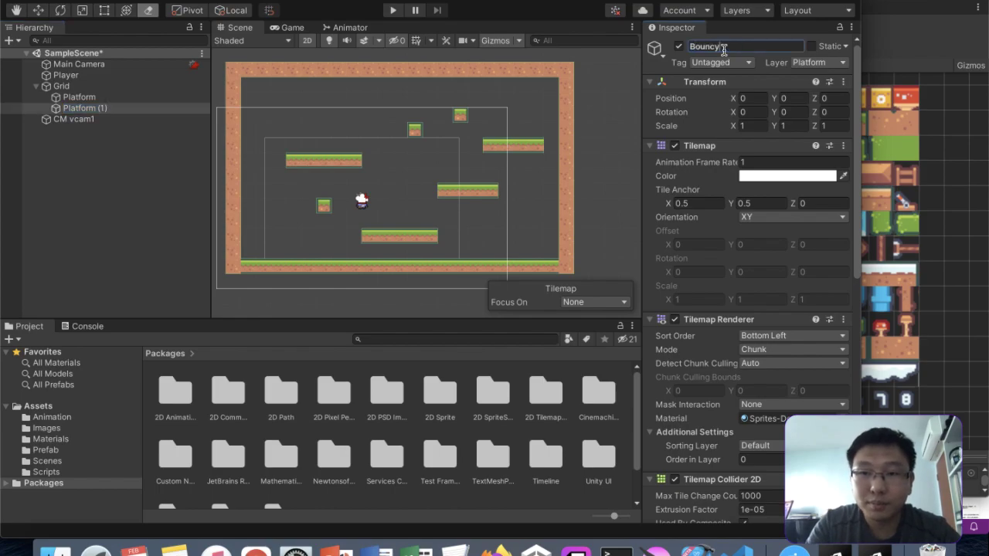
# - Set the Tile Palette's active tilemap to Bouncy and return to the main editor window
pyautogui.click(977, 121)
pyautogui.click(795, 47)
pyautogui.click(789, 59)
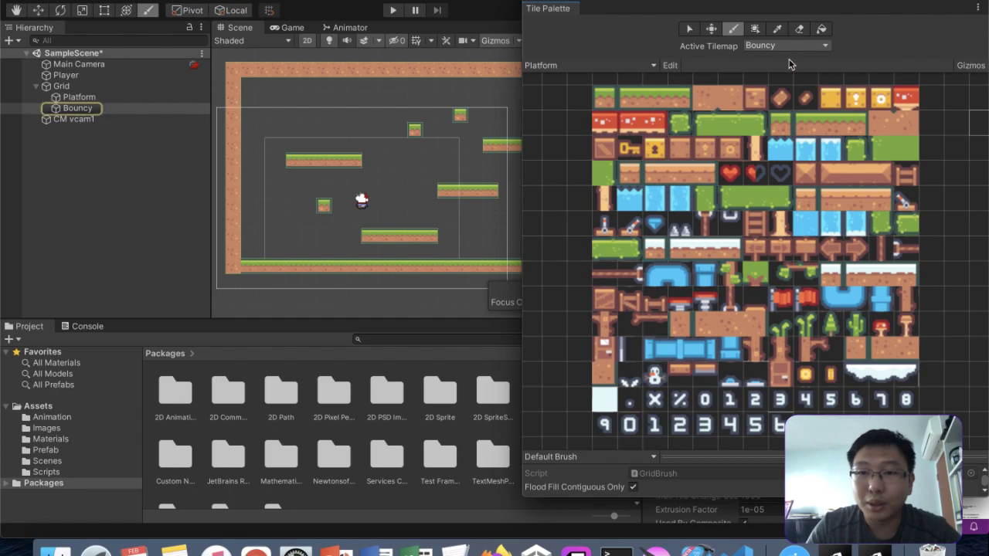
pyautogui.click(248, 116)
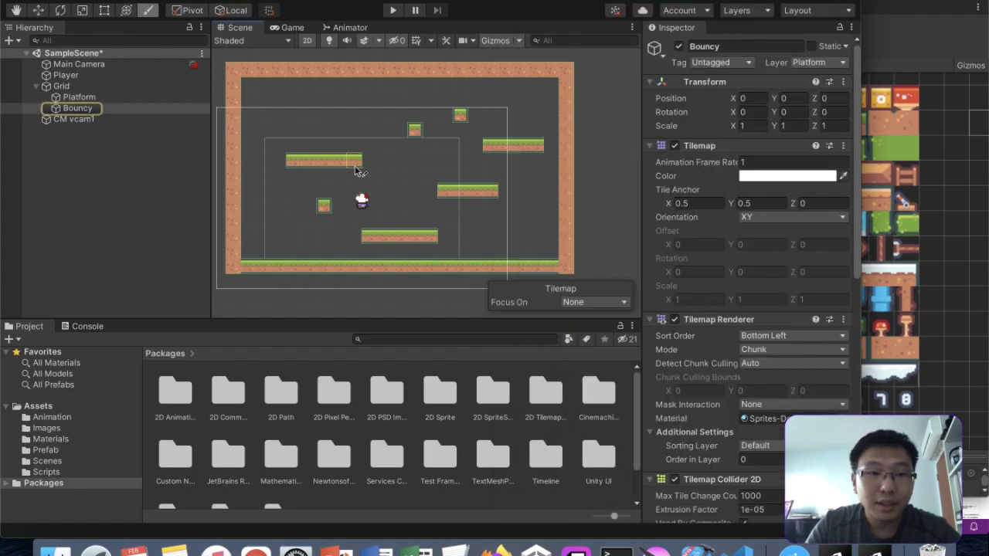
# - Erase all the copied wall, floor and platform tiles from the Bouncy tilemap with the Eraser
pyautogui.click(981, 108)
pyautogui.click(797, 31)
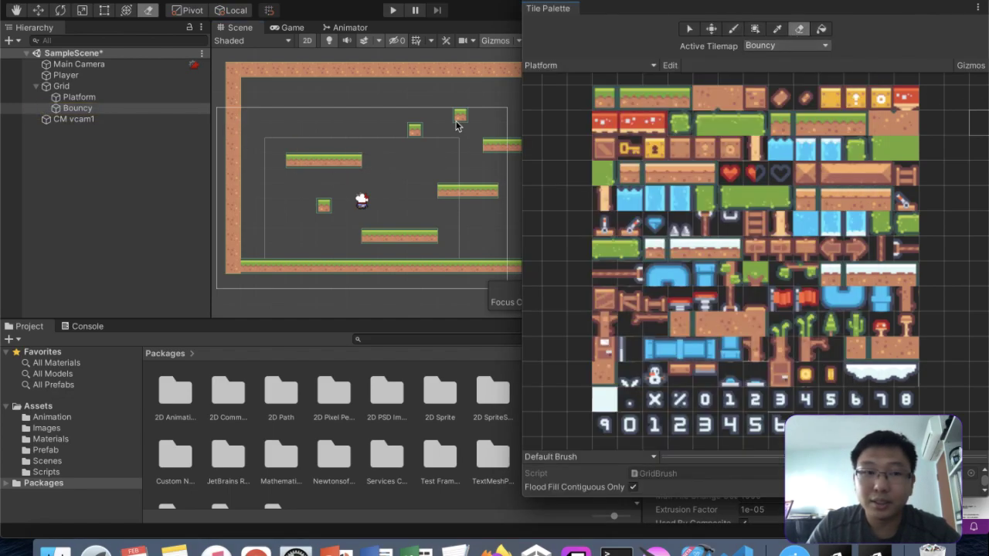
pyautogui.click(230, 130)
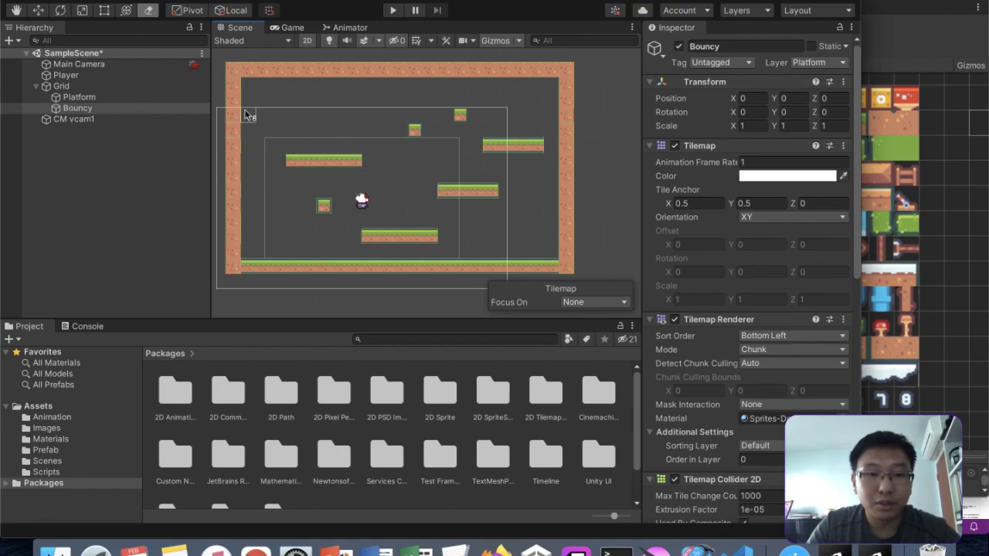
pyautogui.click(950, 255)
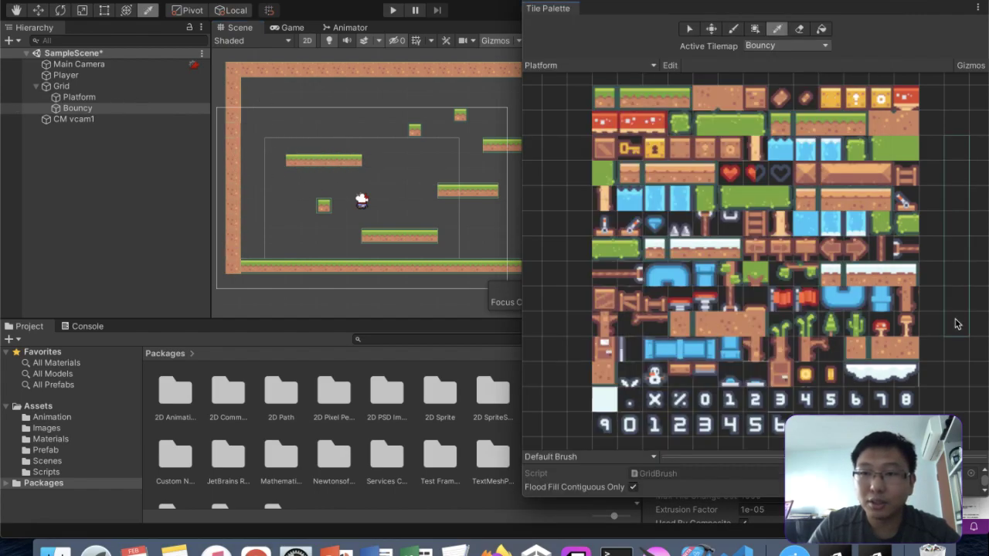
pyautogui.click(798, 29)
pyautogui.click(446, 179)
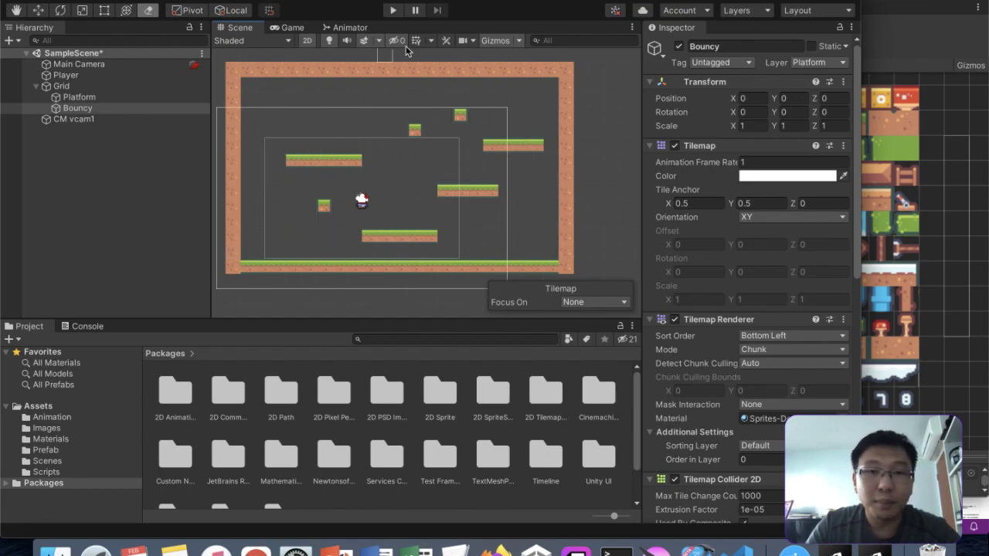
# - Paint three red spring tiles on the Bouncy tilemap: on the floor, the middle-right platform and the upper-left platform
pyautogui.click(937, 105)
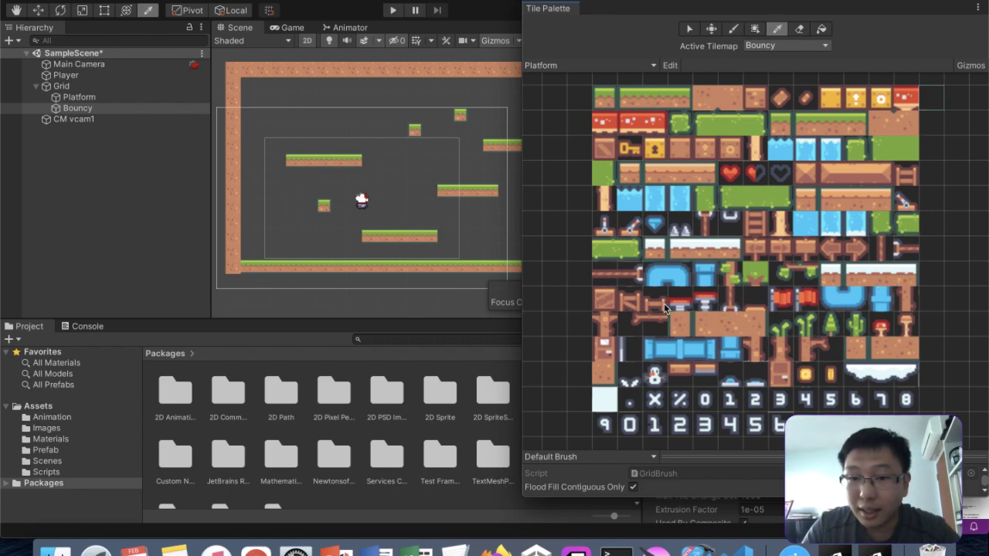
pyautogui.click(341, 256)
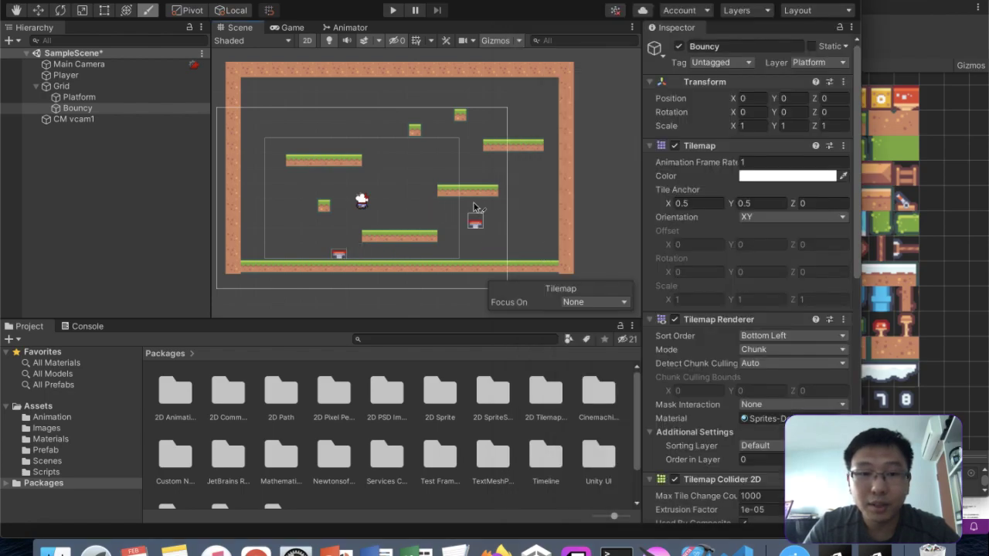
pyautogui.click(459, 178)
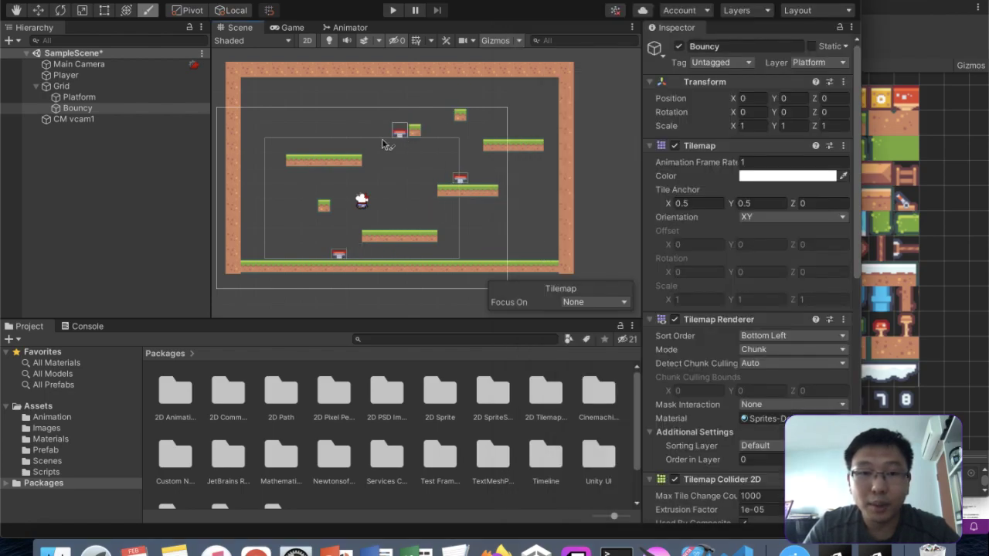
pyautogui.click(360, 149)
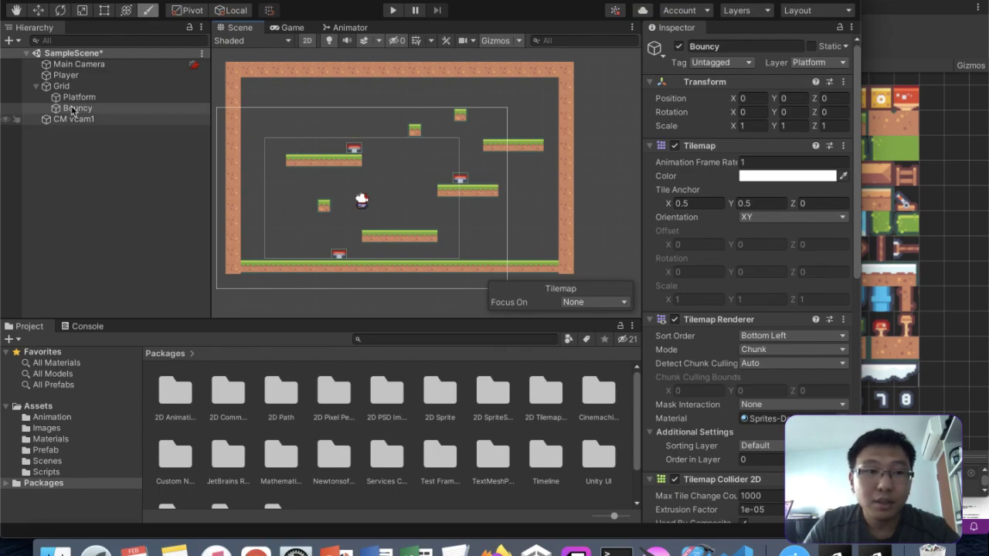
# - Review the Bouncy tilemap's collider and rigidbody components, and open the Materials folder of the project assets
pyautogui.click(105, 109)
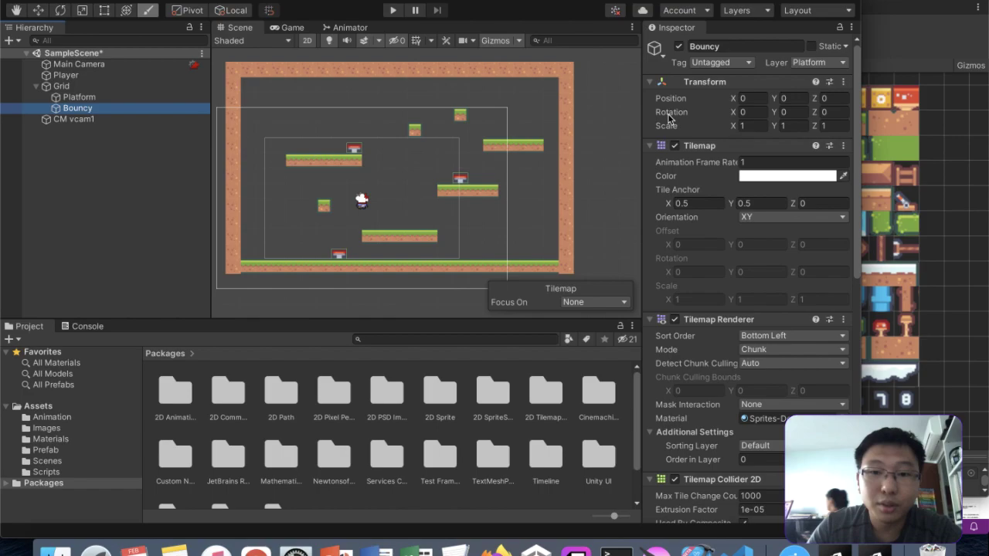
pyautogui.scroll(-10, 741, 185)
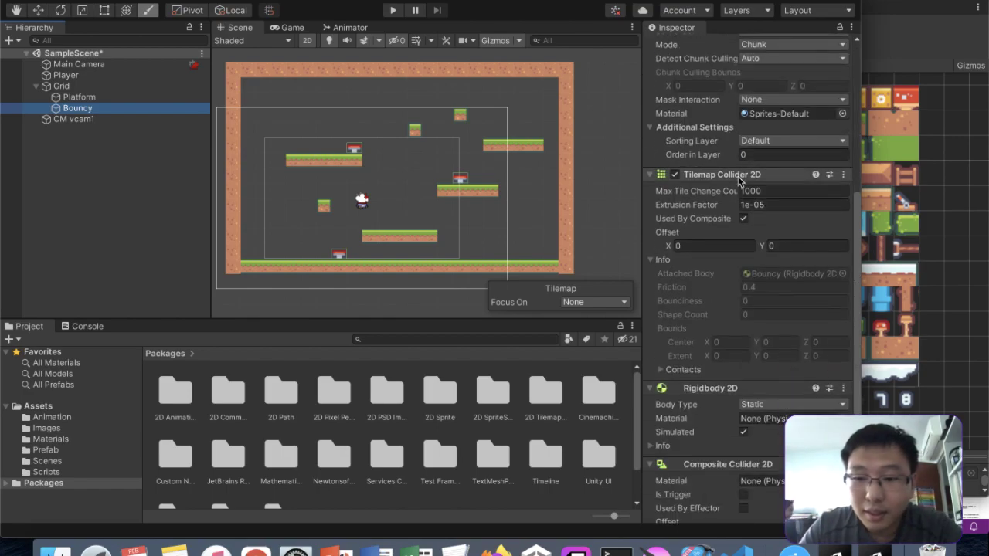
pyautogui.click(51, 473)
pyautogui.click(54, 483)
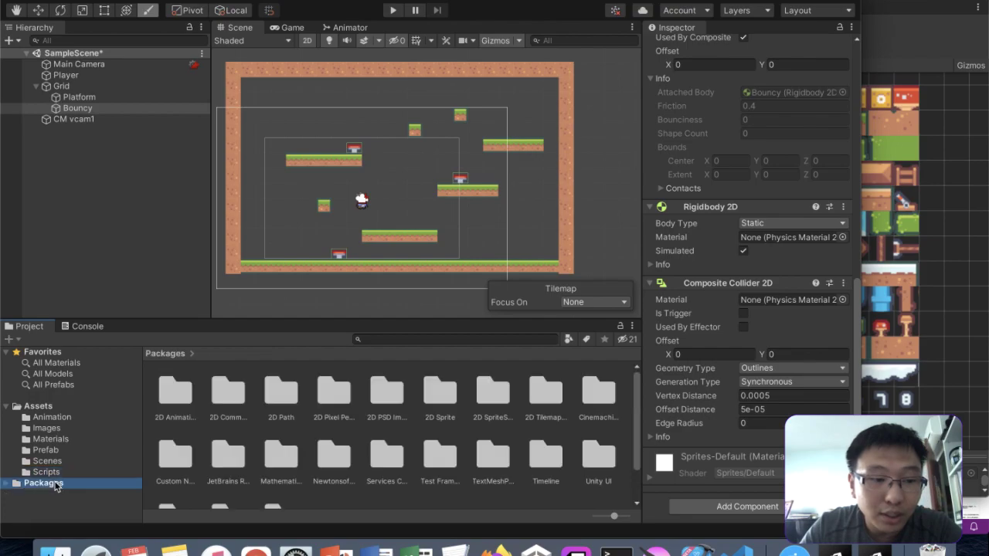
pyautogui.click(51, 439)
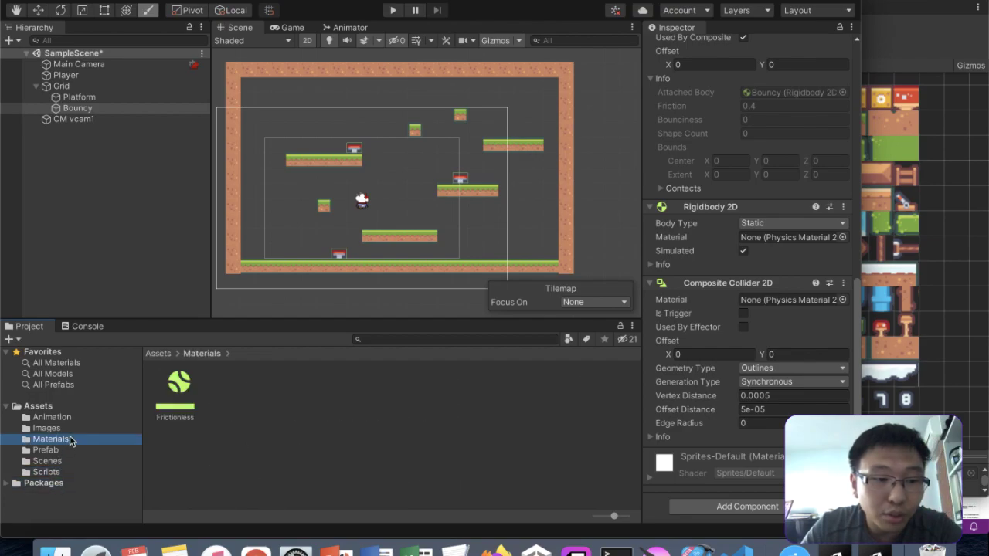
# - Create a Physics Material 2D named Bouncy in the Materials folder
pyautogui.rightClick(225, 389)
pyautogui.moveTo(322, 181)
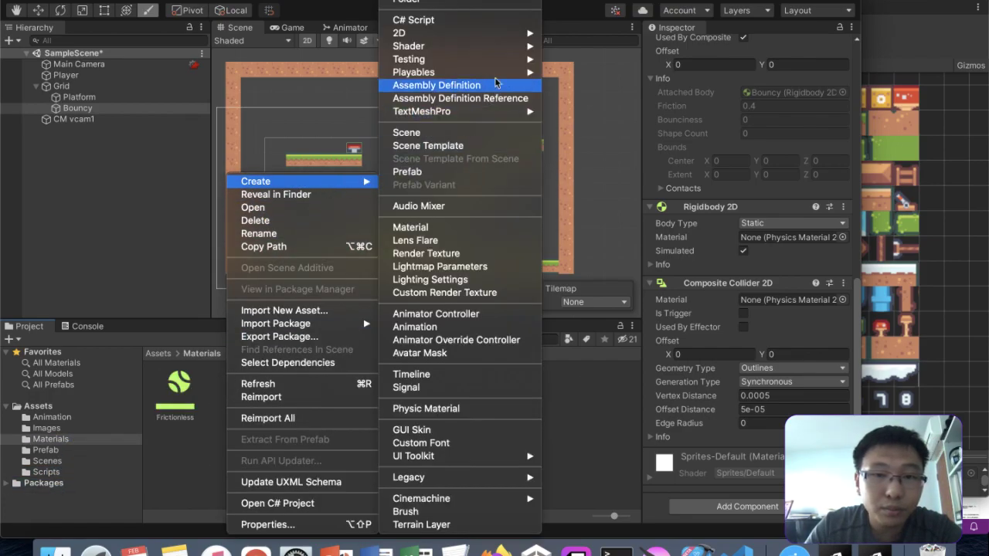
pyautogui.moveTo(501, 34)
pyautogui.moveTo(618, 36)
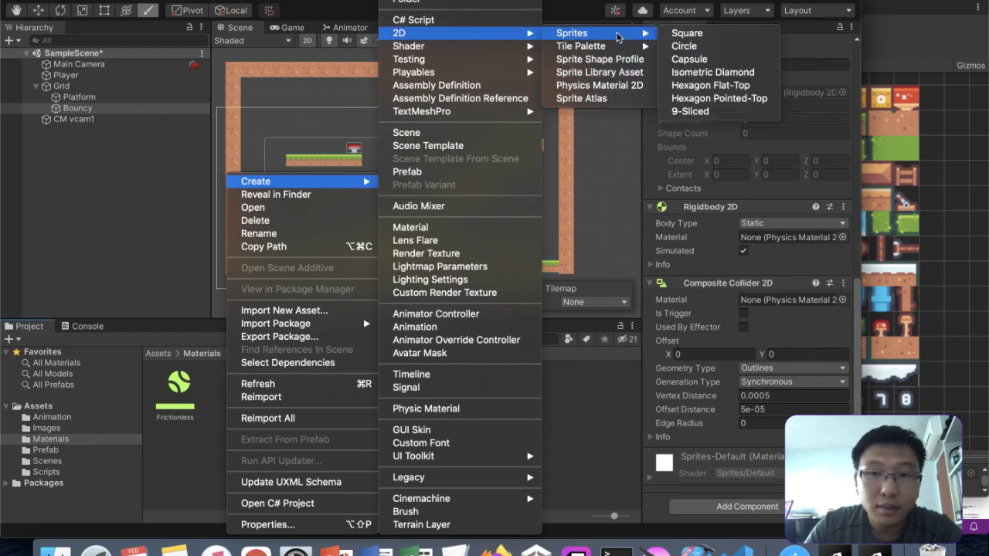
pyautogui.click(600, 85)
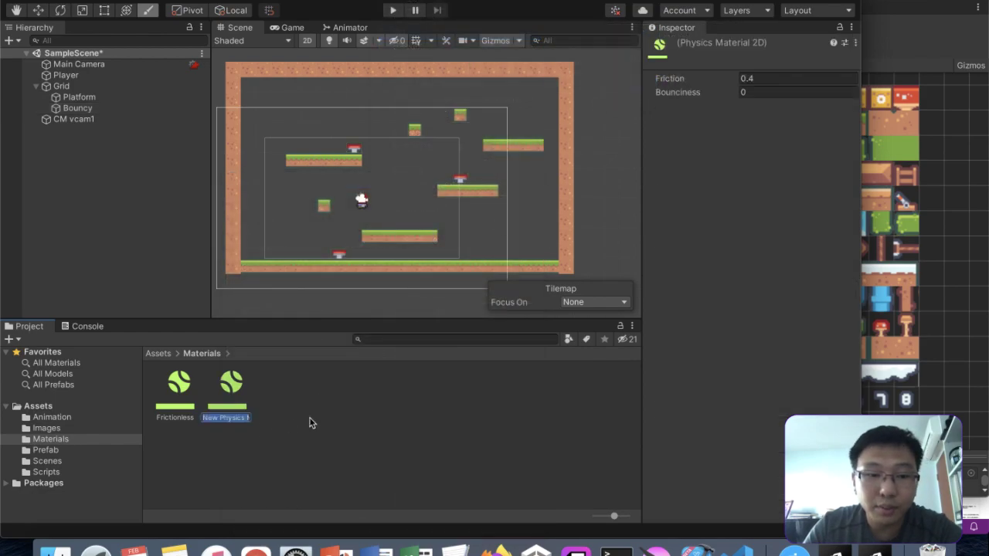
pyautogui.write('Bouncy')
pyautogui.press('Return')
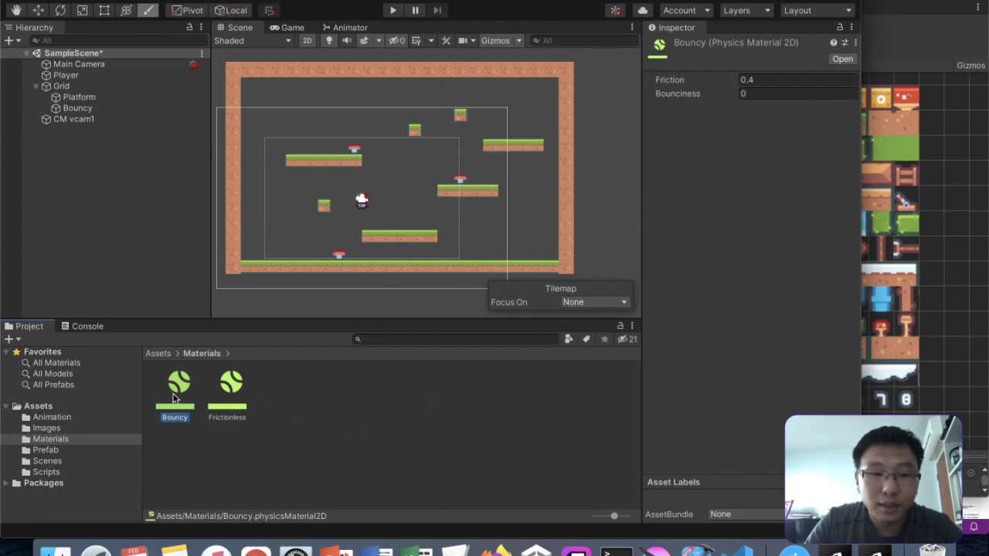
# - Set the Bouncy physics material's friction to 0 and its bounciness to 1.2
pyautogui.click(762, 80)
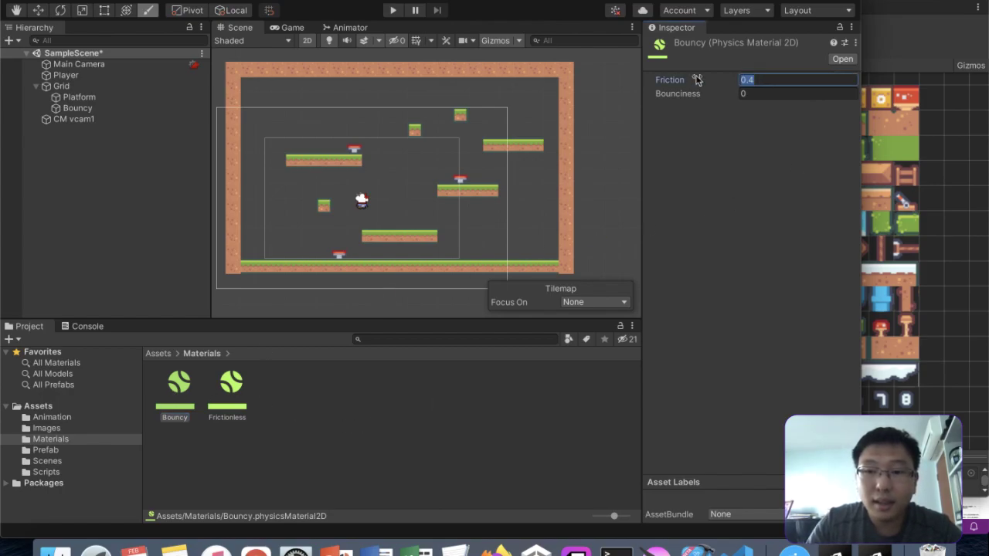
pyautogui.write('0')
pyautogui.click(746, 93)
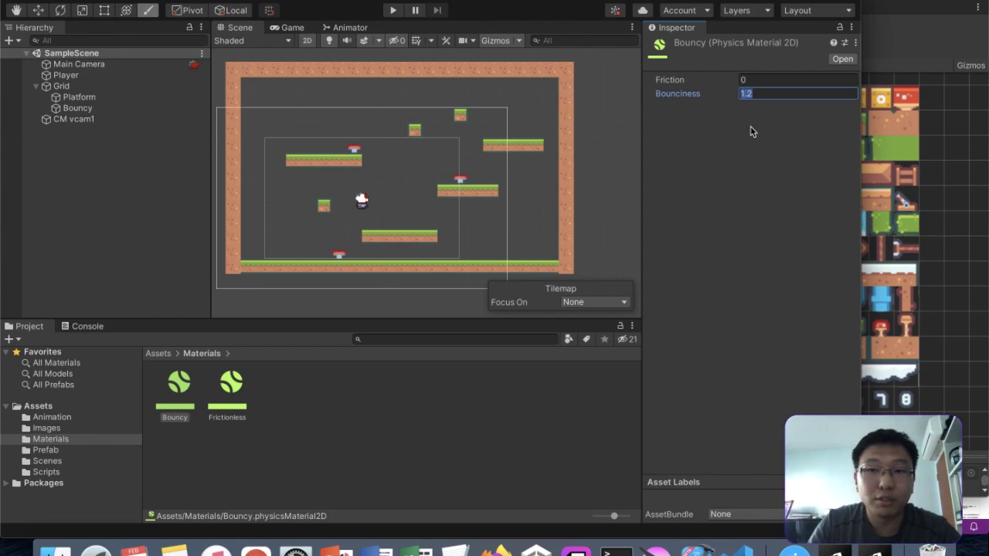
# - Assign the Bouncy physics material to the Rigidbody 2D of the Bouncy tilemap
pyautogui.click(120, 108)
pyautogui.scroll(-10, 819, 353)
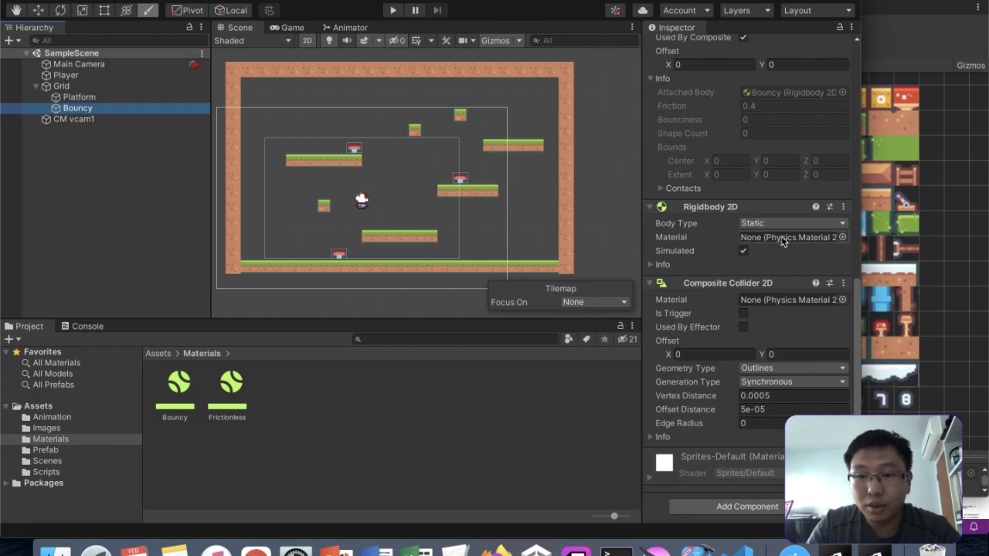
pyautogui.moveTo(188, 399); pyautogui.dragTo(757, 241)
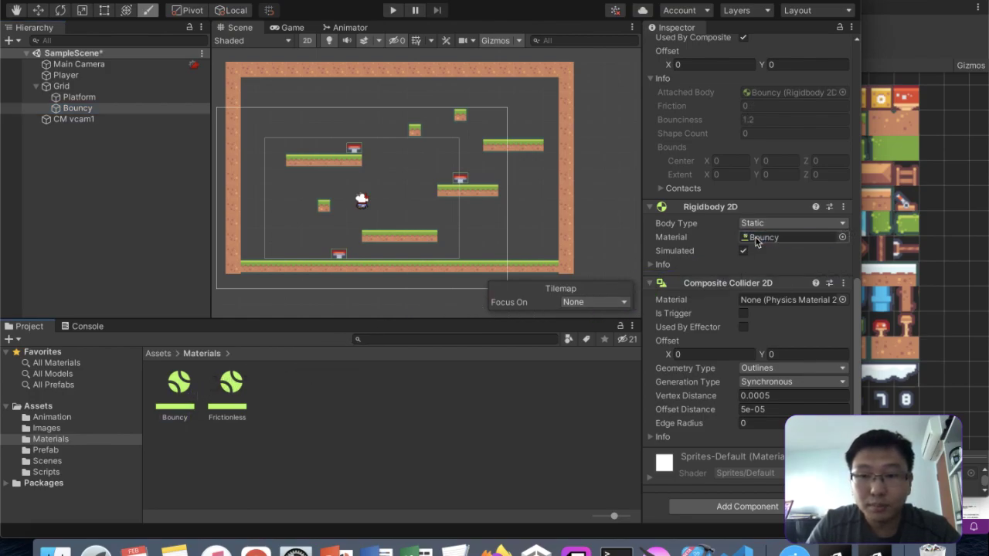
# - Check the layer choices for the Bouncy tilemap and keep it on the Platform layer
pyautogui.scroll(10, 757, 241)
pyautogui.click(814, 61)
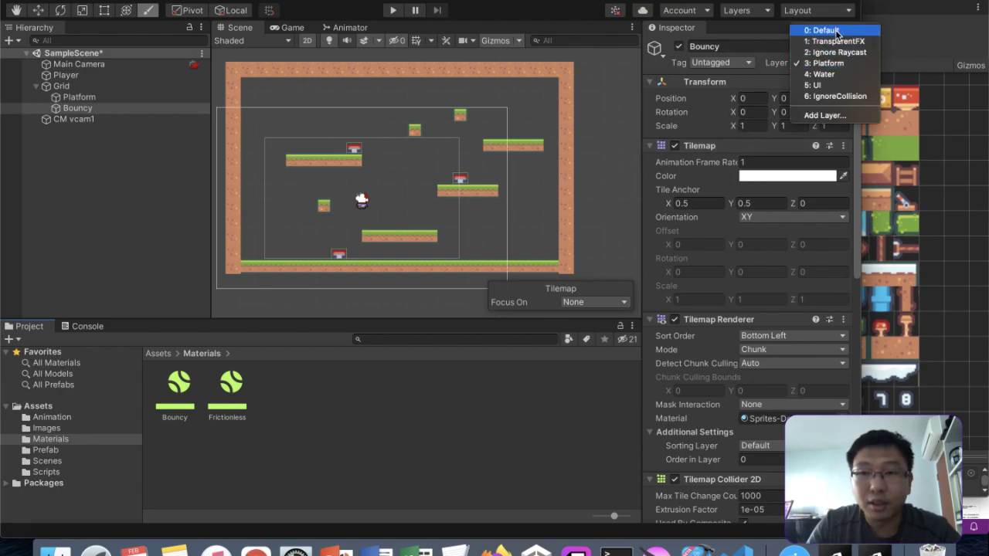
pyautogui.click(618, 163)
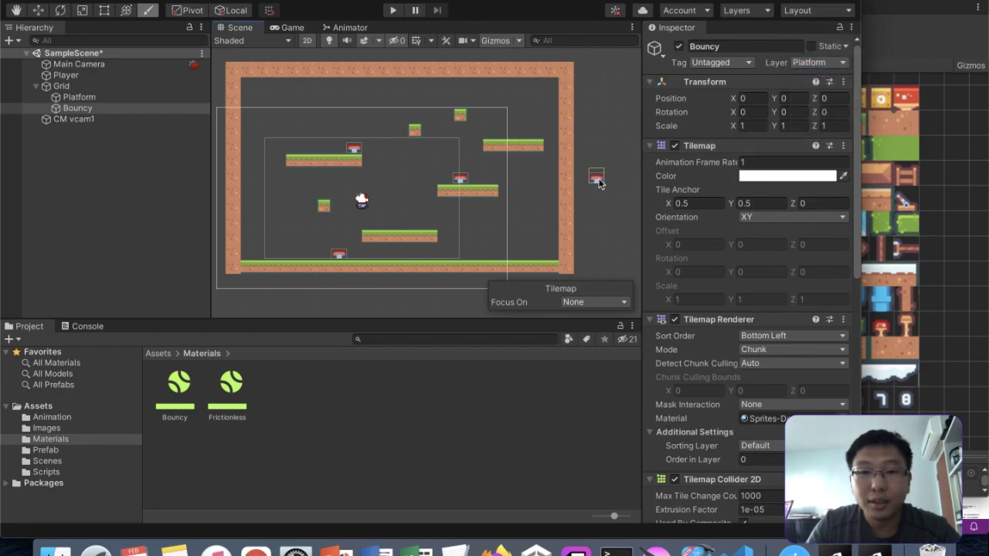
# - Erase the stray spring tile outside the level's right wall from the Bouncy tilemap and save the scene
pyautogui.click(928, 55)
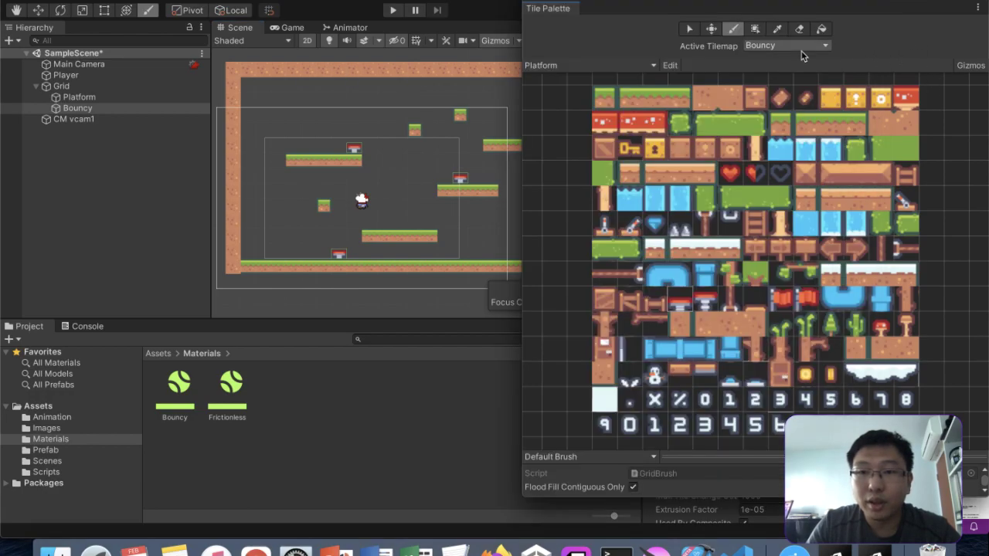
pyautogui.click(798, 29)
pyautogui.click(481, 56)
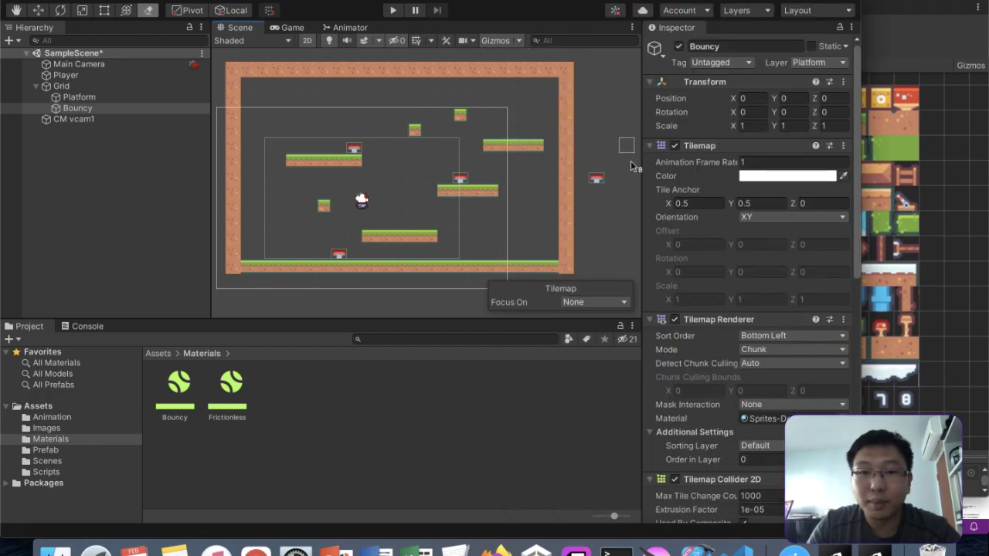
pyautogui.click(595, 182)
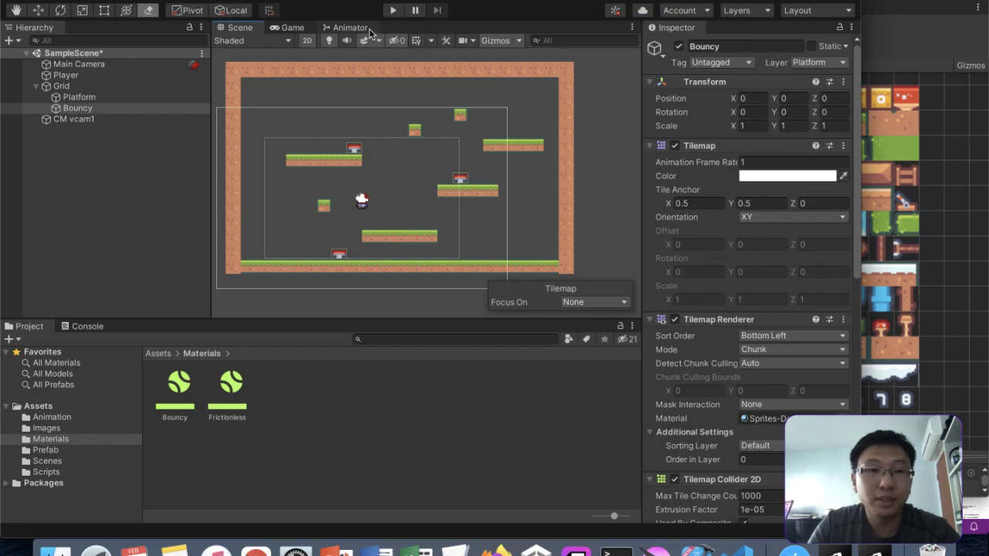
pyautogui.press('super+s')
# - Run the game and move the player onto the spring on the ground to test the bounce
pyautogui.click(393, 11)
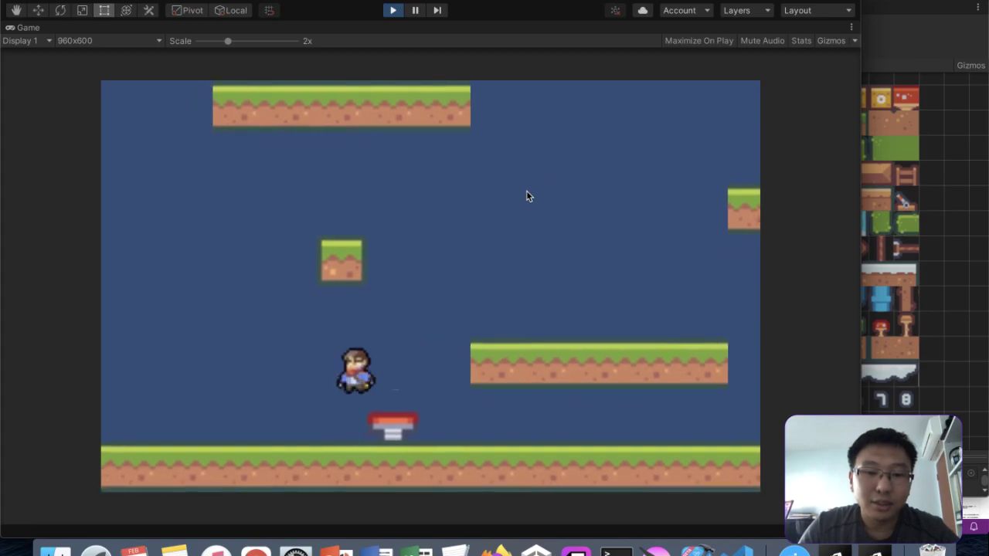
pyautogui.press('Left')
pyautogui.press('Right')
pyautogui.press('Right')
pyautogui.press('Left')
pyautogui.press('Right')
pyautogui.press('Left')
pyautogui.press('Right')
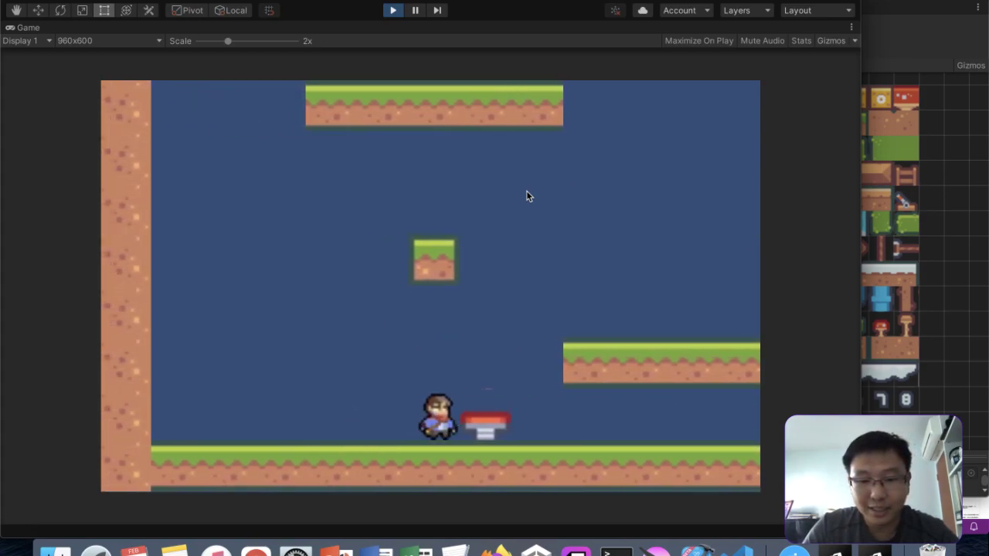
pyautogui.press('Right')
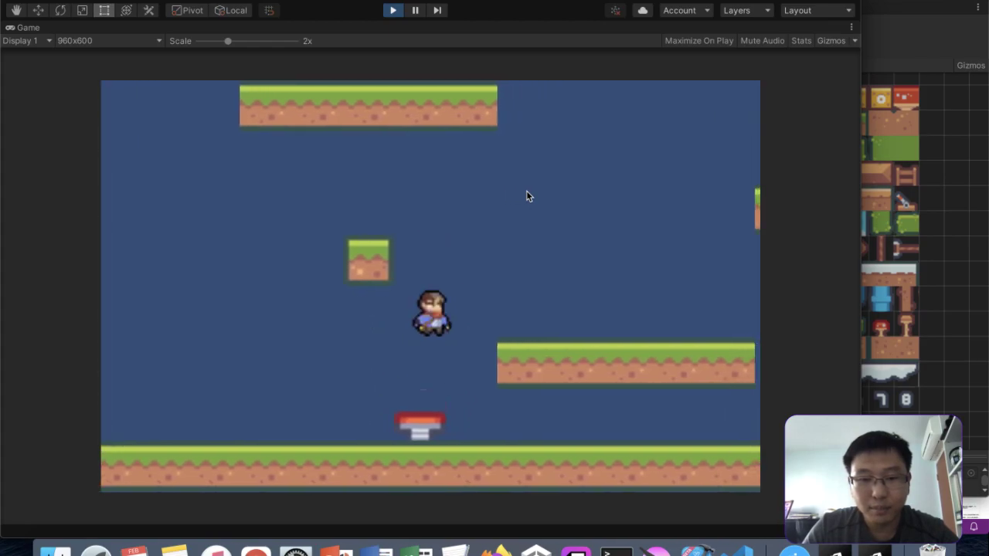
pyautogui.press('Right')
pyautogui.press('Left')
pyautogui.press('Right')
# - Test the spring on the raised right-hand platform, return the player to the ground spring and stop the game
pyautogui.press('space')
pyautogui.press('Left')
pyautogui.press('space')
pyautogui.press('Right')
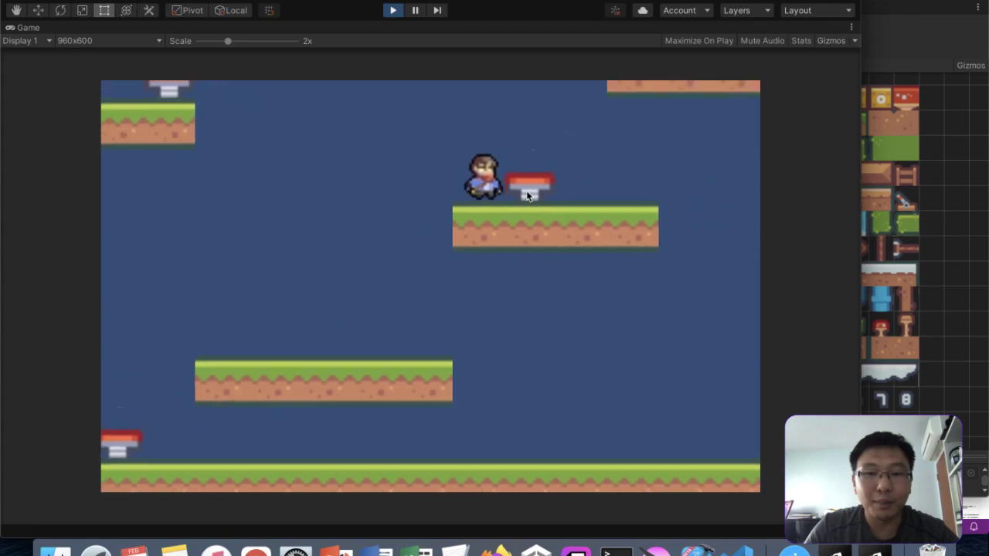
pyautogui.press('Right')
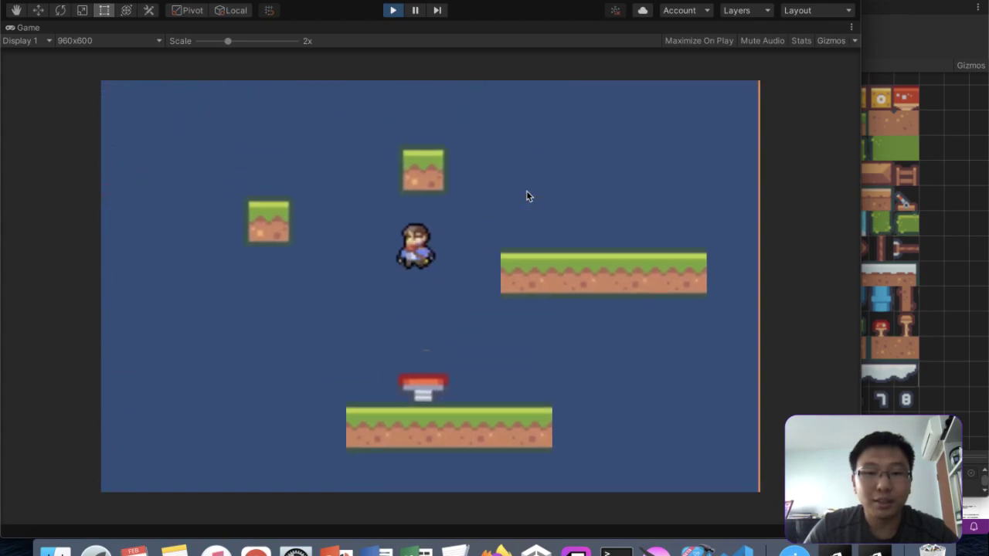
pyautogui.press('Right')
pyautogui.press('Left')
pyautogui.press('Right')
pyautogui.press('Left')
pyautogui.press('Right')
pyautogui.press('Left')
pyautogui.press('Right')
pyautogui.press('Left')
pyautogui.press('space')
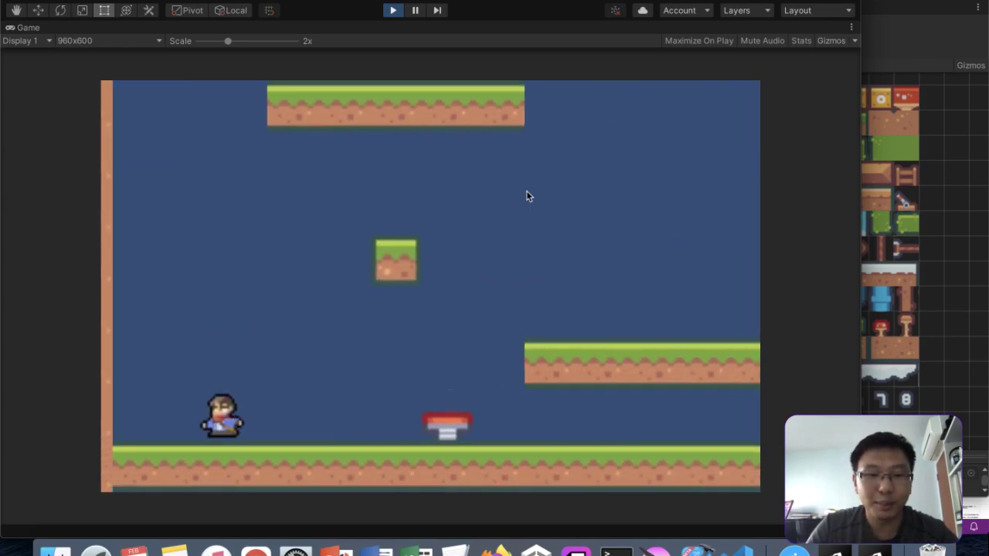
pyautogui.press('Right')
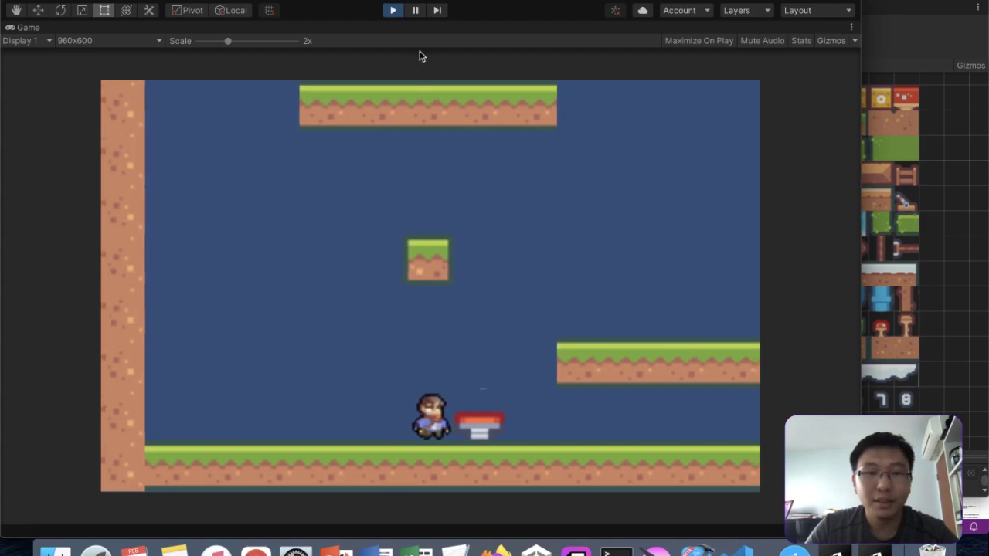
pyautogui.click(392, 10)
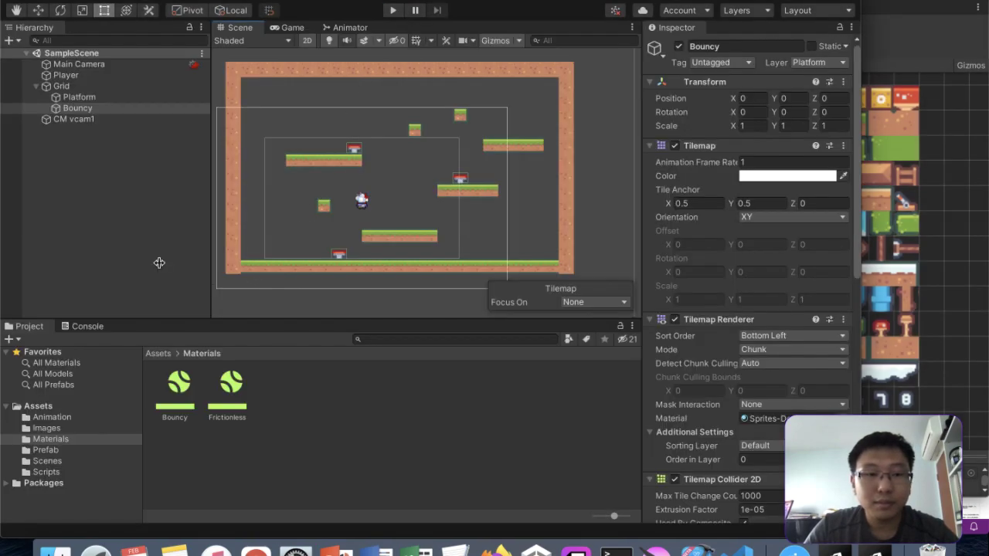
# - Set the Player script's walk speed to 10
pyautogui.click(68, 75)
pyautogui.scroll(-5, 797, 331)
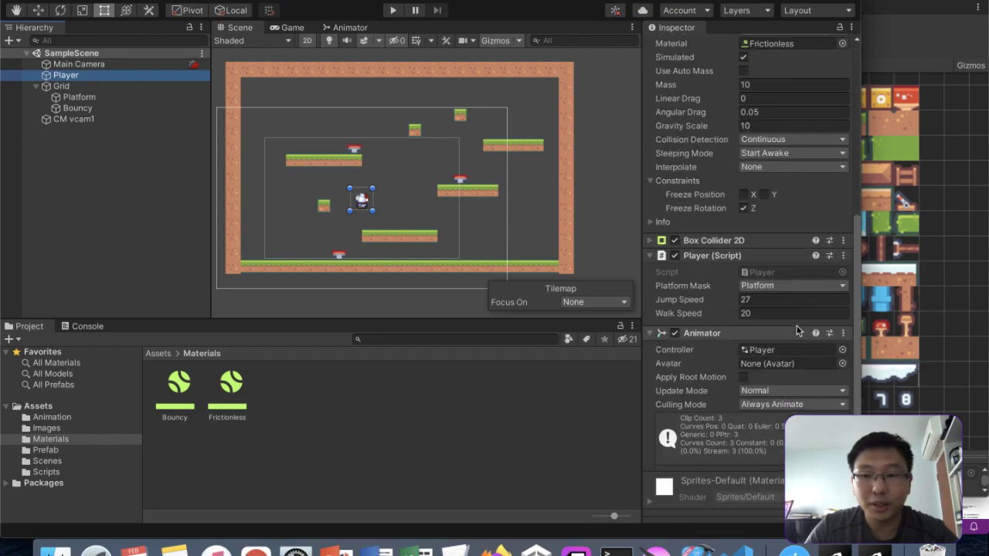
pyautogui.scroll(-1, 797, 330)
pyautogui.click(773, 289)
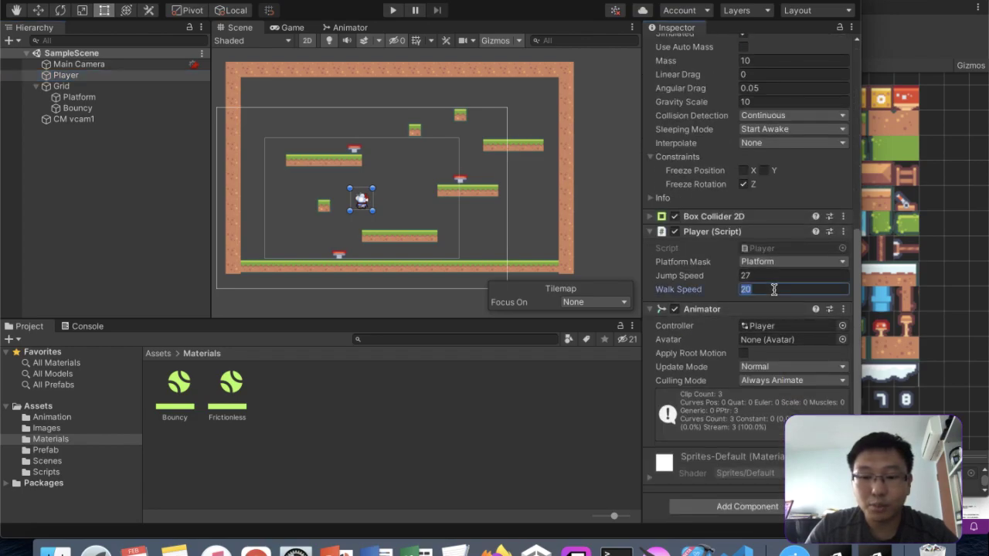
# - Playtest the slower walk speed by running and jumping across the platforms, and stop the game
pyautogui.click(394, 11)
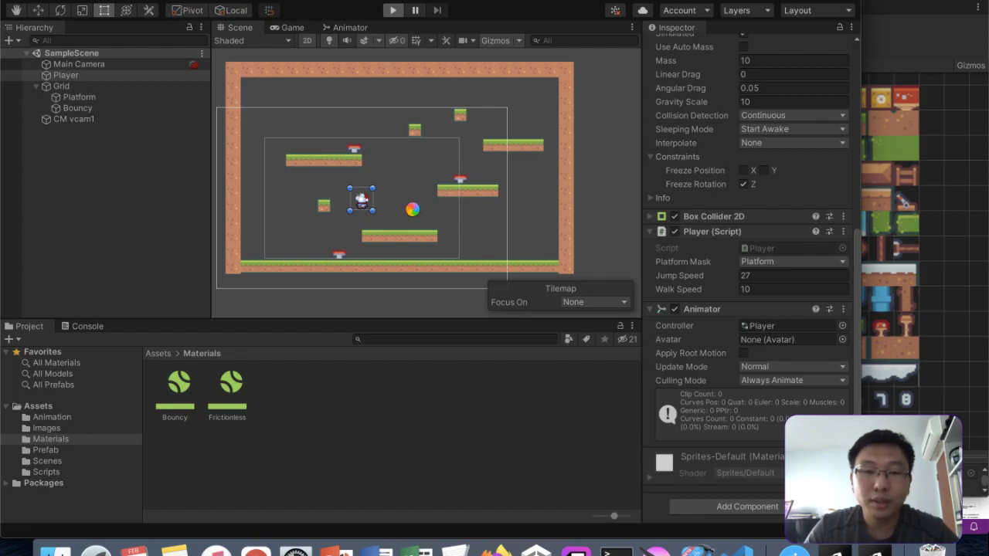
pyautogui.press('Right')
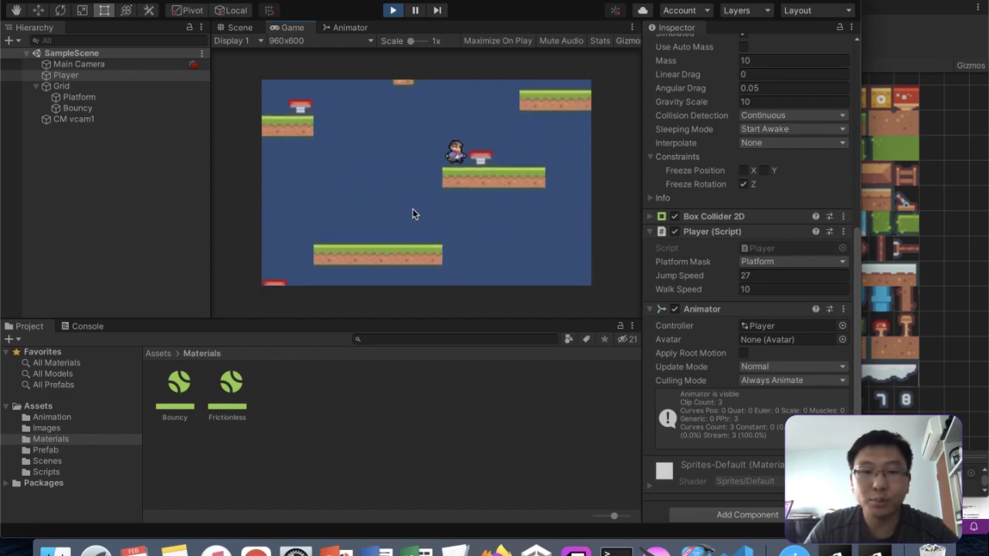
pyautogui.press('space')
pyautogui.press('Left')
pyautogui.press('space')
pyautogui.press('Right')
pyautogui.press('Left')
pyautogui.press('space')
pyautogui.press('Right')
pyautogui.press('space')
pyautogui.press('Left')
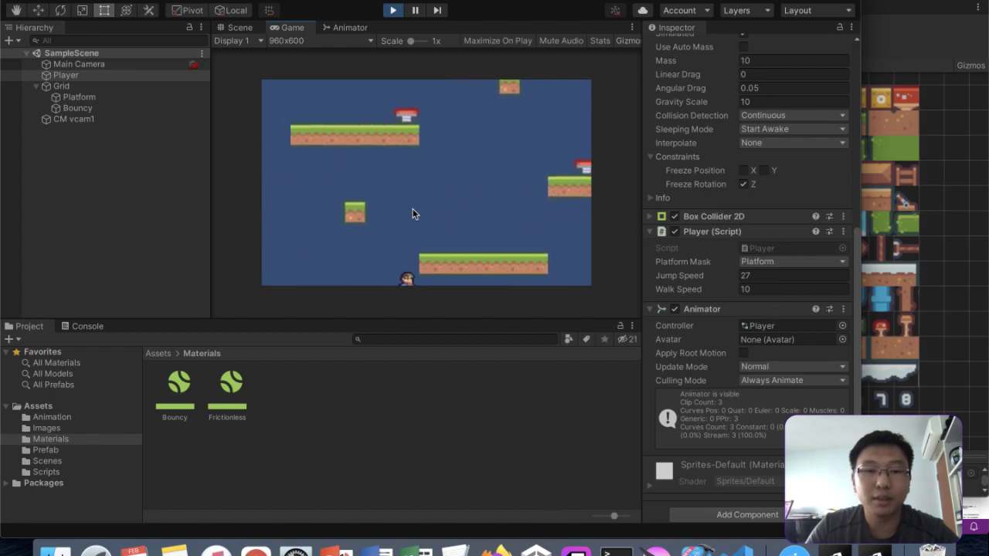
pyautogui.press('space')
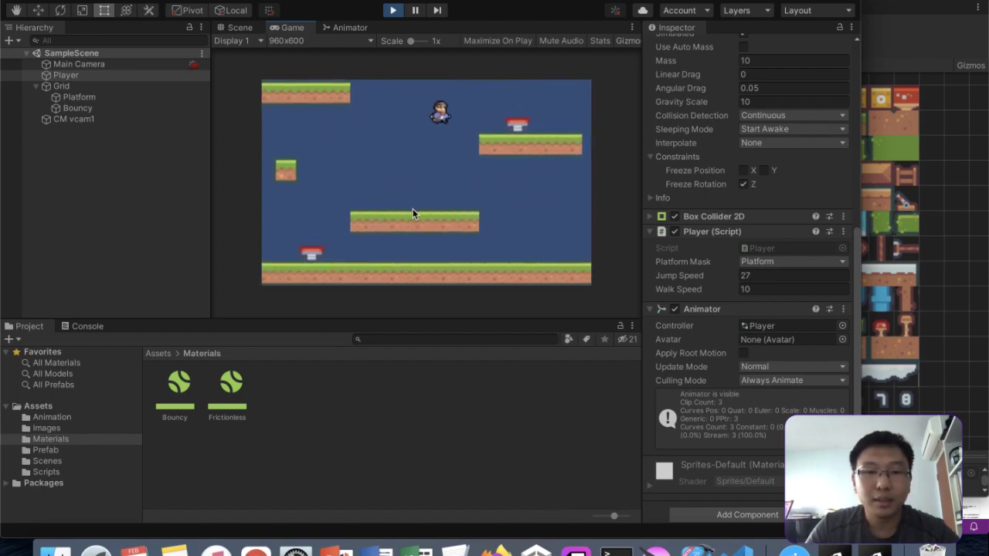
pyautogui.press('Right')
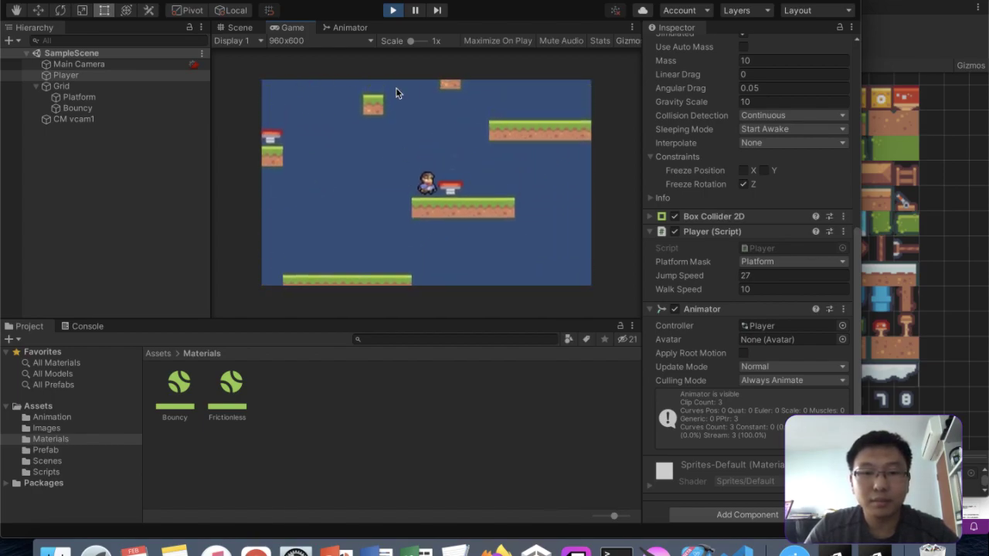
pyautogui.click(392, 10)
# - Set the Player script's walk speed to 20 and playtest running and jumping through the level
pyautogui.click(747, 289)
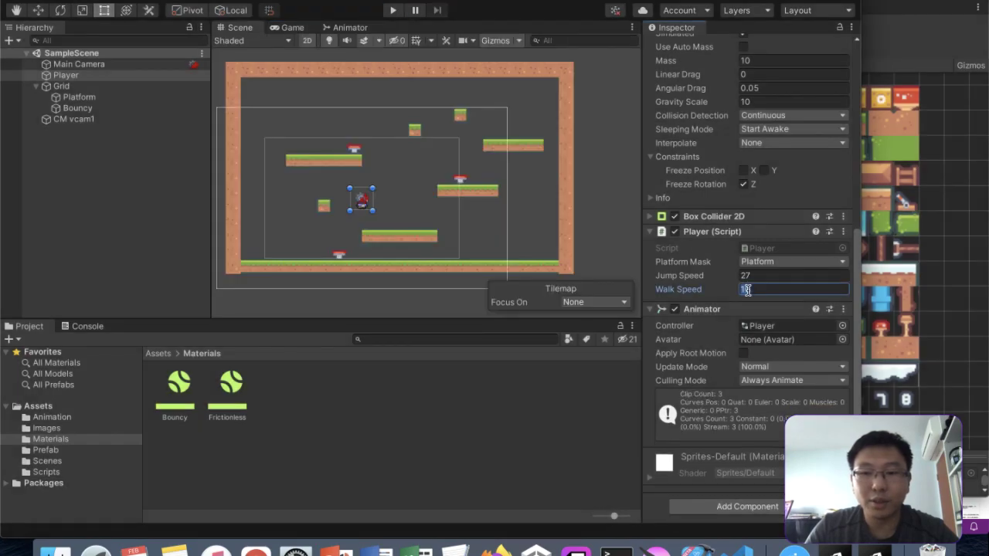
pyautogui.click(394, 10)
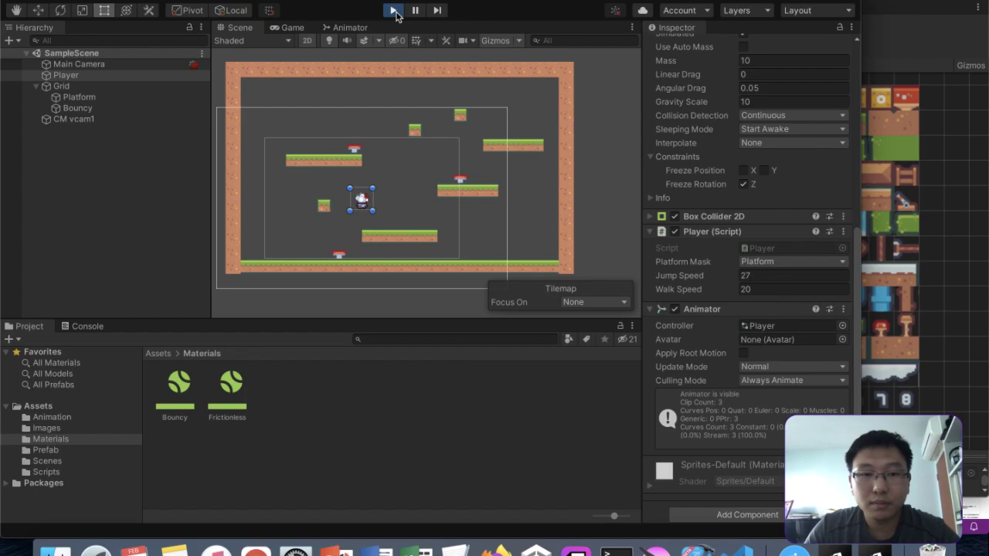
pyautogui.press('Left')
pyautogui.press('Right')
pyautogui.press('Left')
pyautogui.press('Right')
pyautogui.press('Left')
pyautogui.press('space')
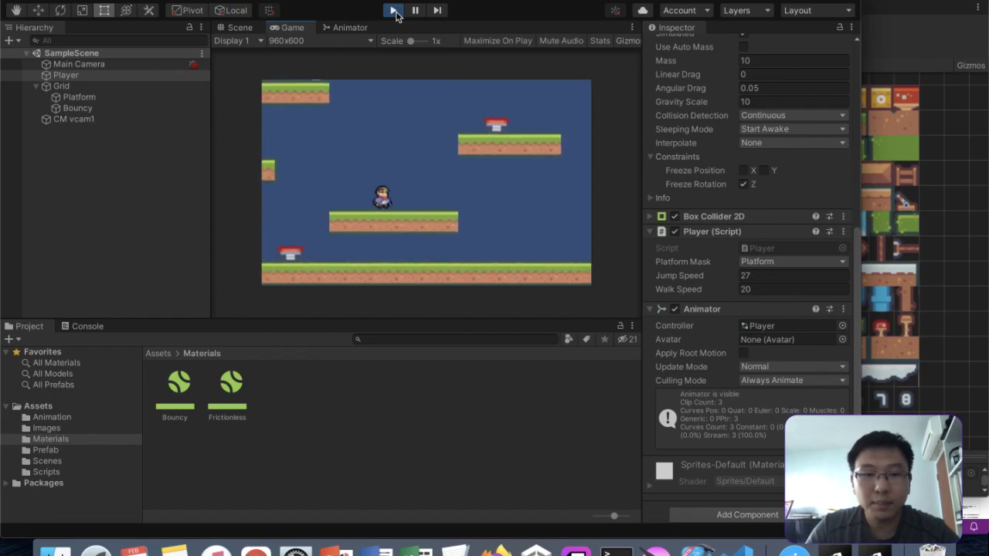
pyautogui.press('space')
pyautogui.press('Right')
pyautogui.press('Left')
pyautogui.press('space')
pyautogui.press('Right')
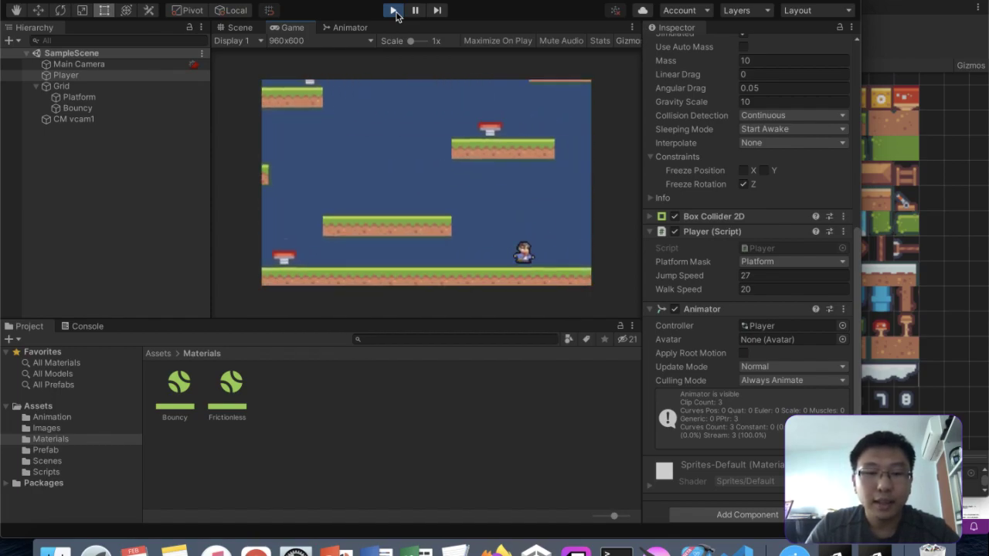
pyautogui.click(394, 11)
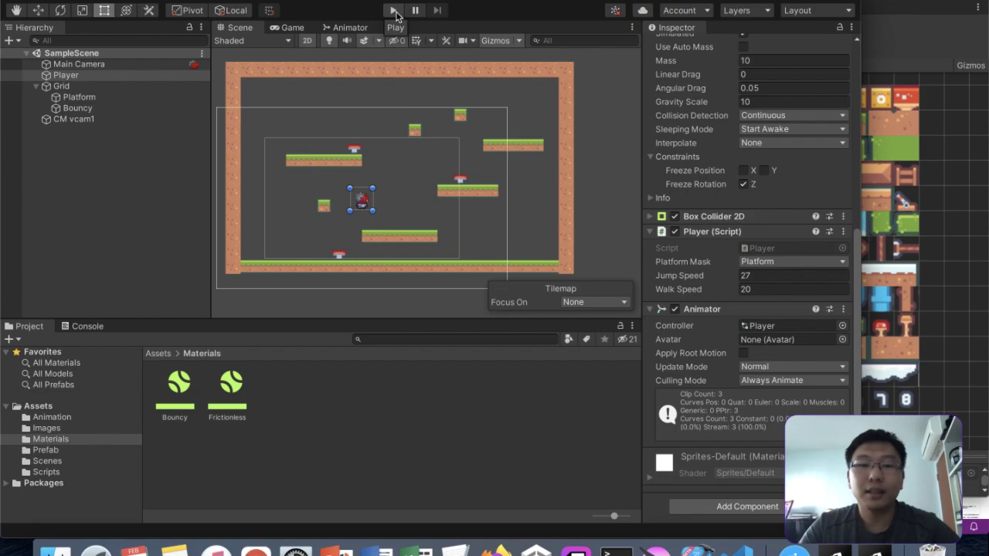